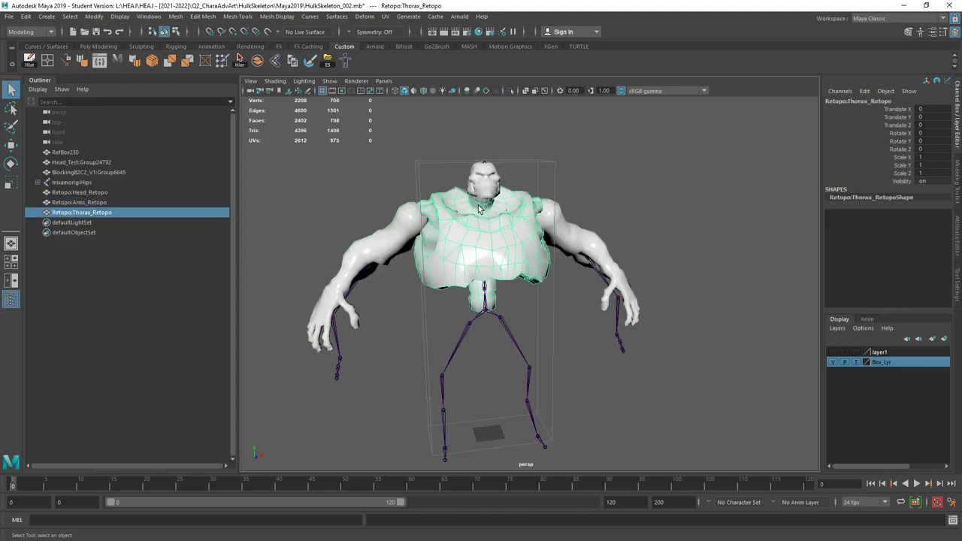
# Step: Select the Retopo:Head_Retopo mesh, open the UV Editor for it, and move the UV Toolkit and editor windows clear of the character
pyautogui.click(529, 327)
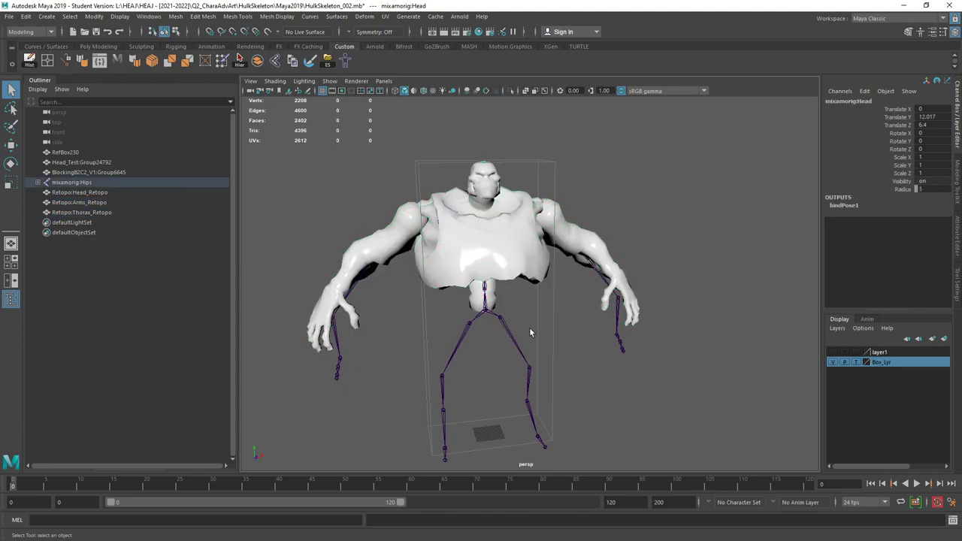
pyautogui.click(485, 179)
pyautogui.keyDown('alt'); pyautogui.moveTo(484, 178); pyautogui.dragTo(389, 215); pyautogui.keyUp('alt')
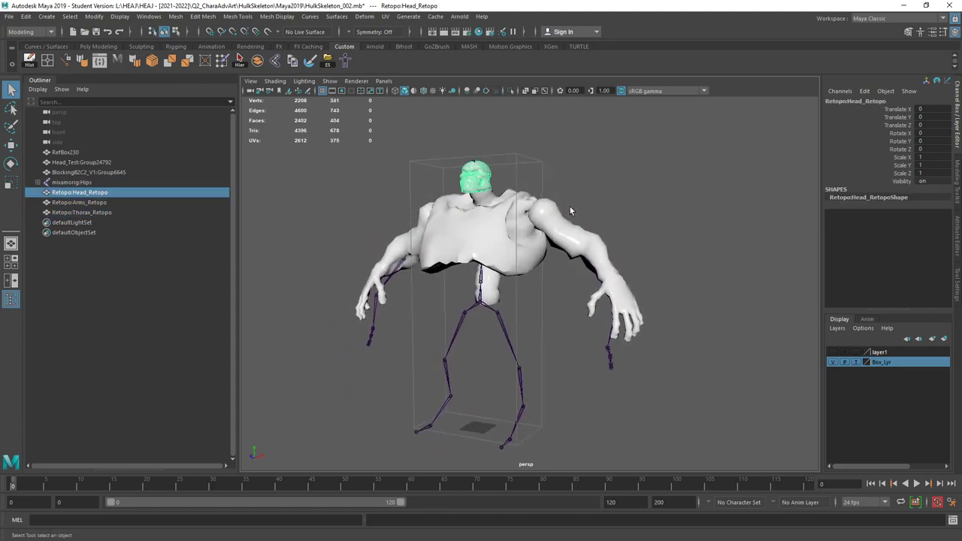
pyautogui.click(387, 16)
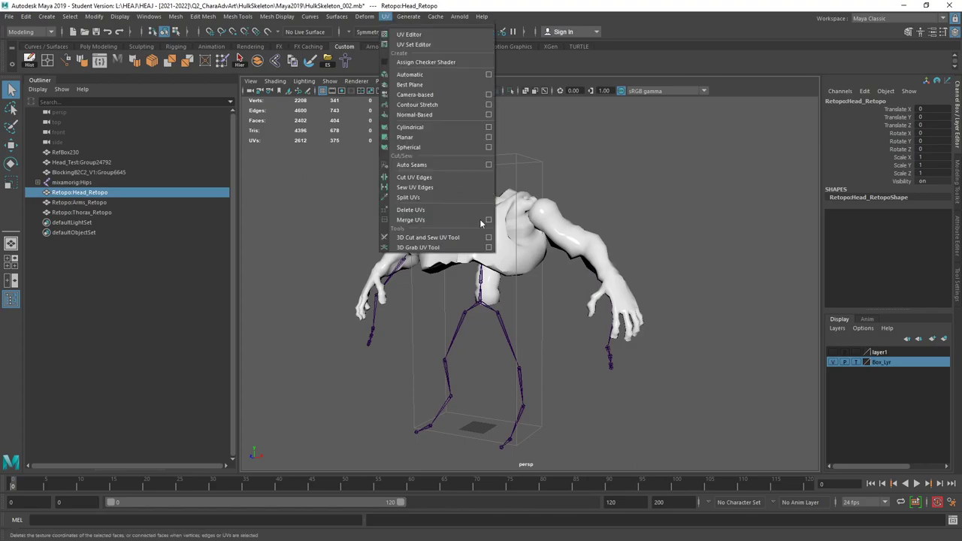
pyautogui.click(413, 34)
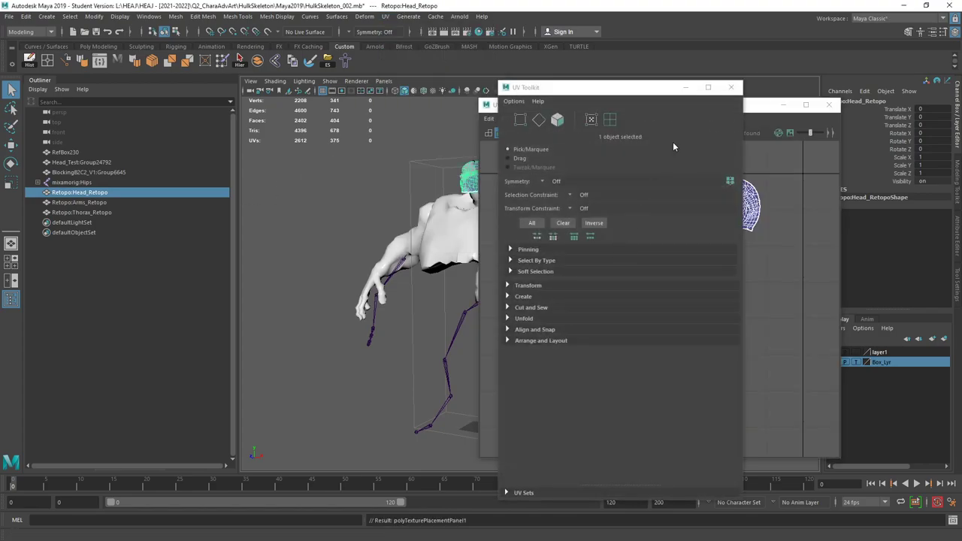
pyautogui.moveTo(657, 87); pyautogui.dragTo(251, 112)
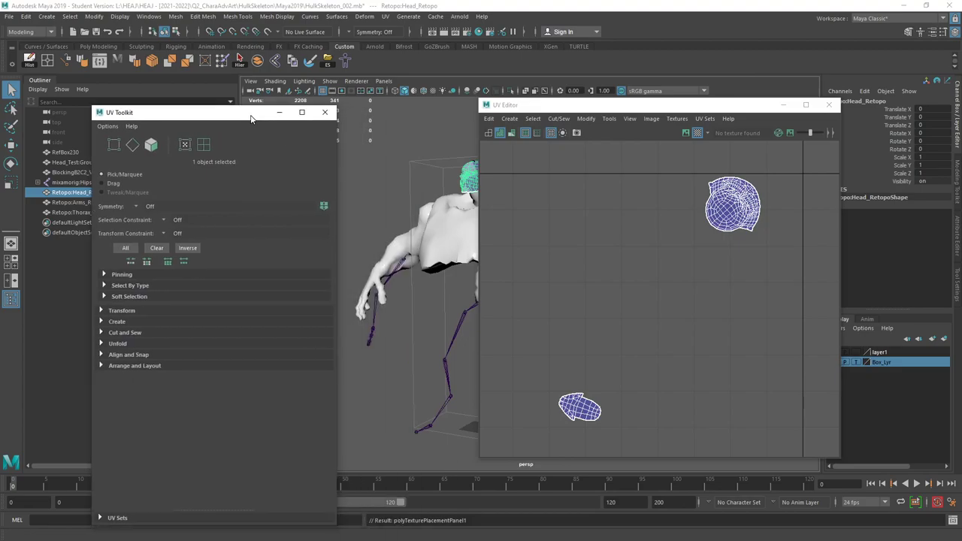
pyautogui.moveTo(710, 105); pyautogui.dragTo(819, 84)
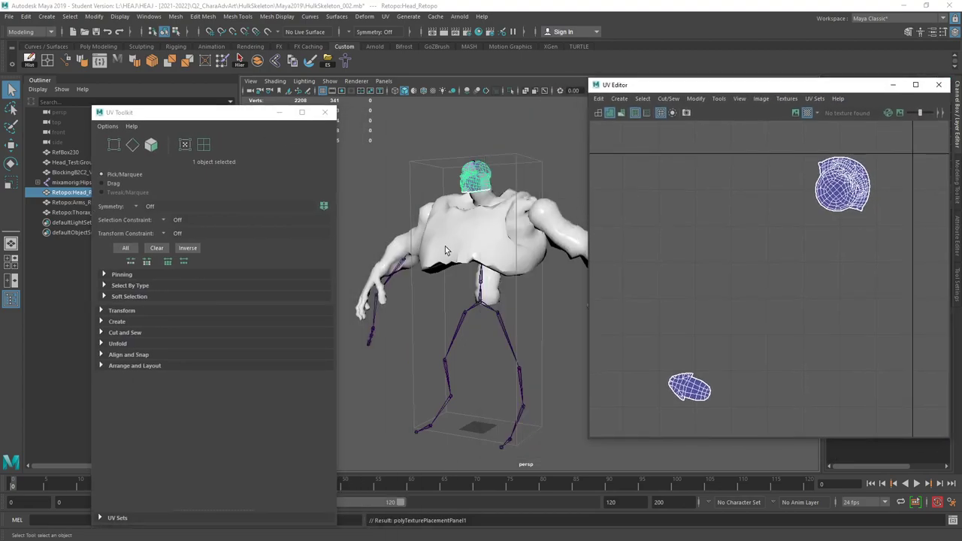
# Step: Add the thorax and arms retopo meshes to the selection and examine the complete UV layout
pyautogui.keyDown('shift'); pyautogui.click(453, 247); pyautogui.keyUp('shift')
pyautogui.keyDown('shift'); pyautogui.click(551, 219); pyautogui.keyUp('shift')
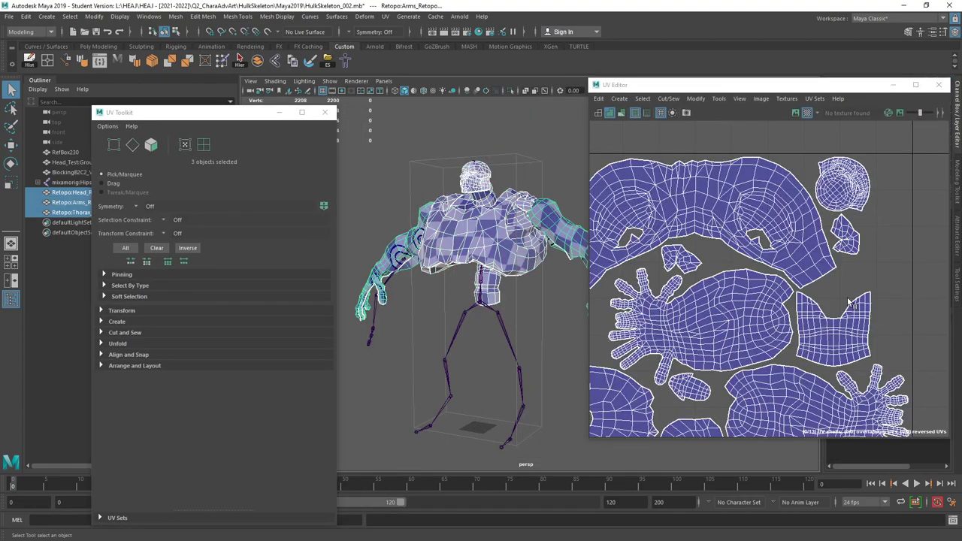
pyautogui.scroll(-6, 828, 283)
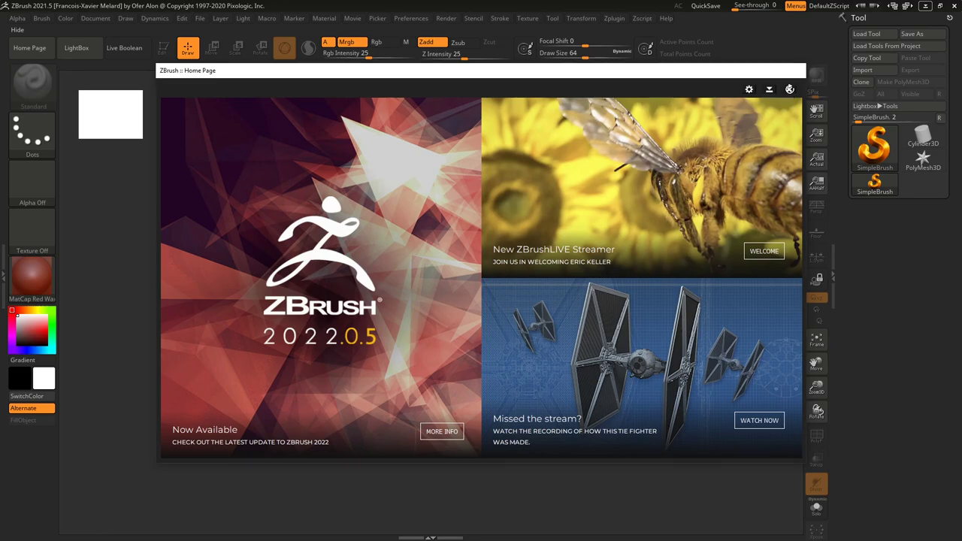
# Step: Close the ZBrush home page and browse for a tool to load in HEAJ - [2021-2022] > Q2_CharaAdvArt > HulkSkeleton > ZB2021
pyautogui.click(789, 91)
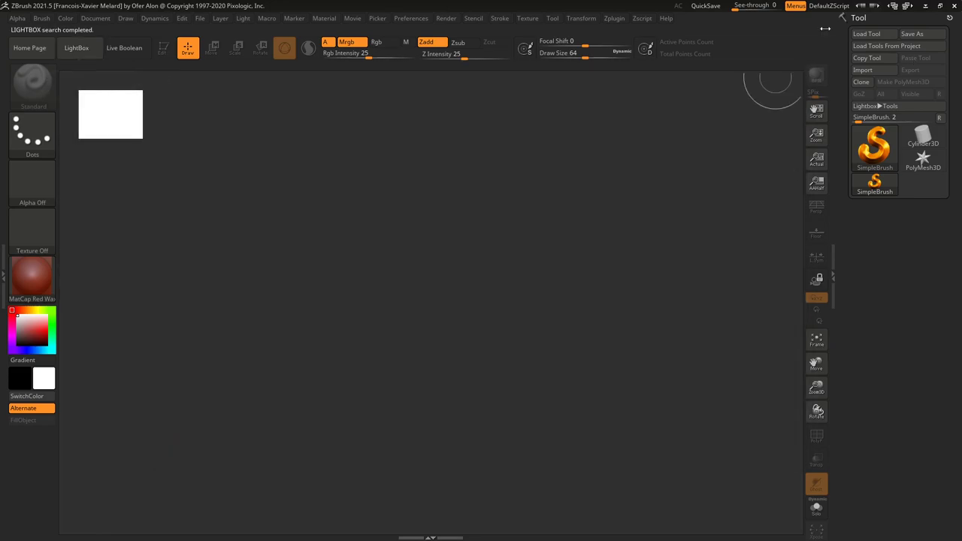
pyautogui.click(866, 33)
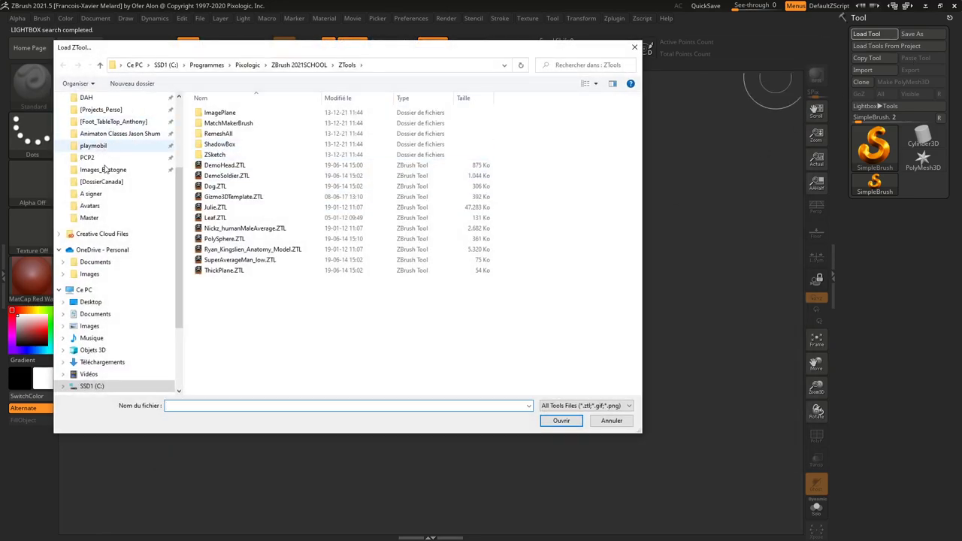
pyautogui.scroll(2, 116, 127)
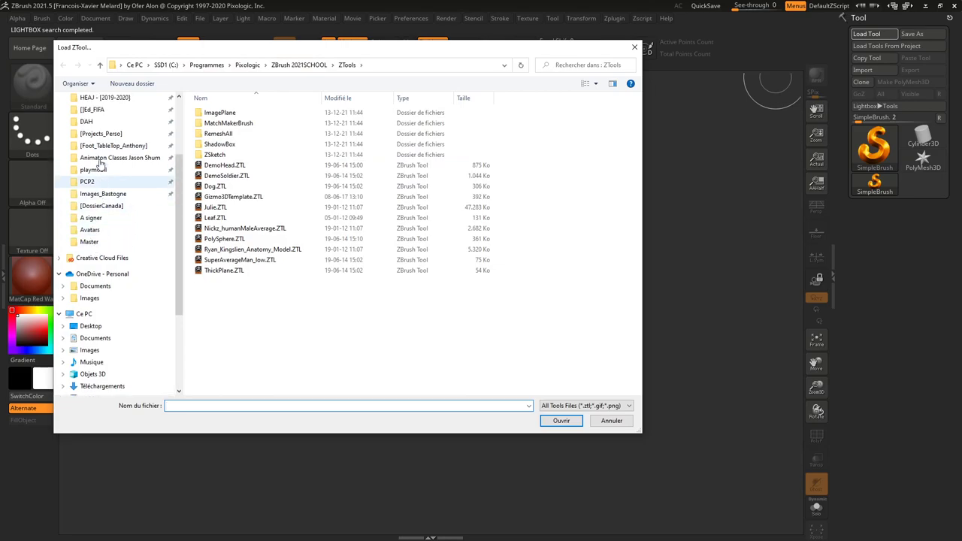
pyautogui.scroll(1, 117, 122)
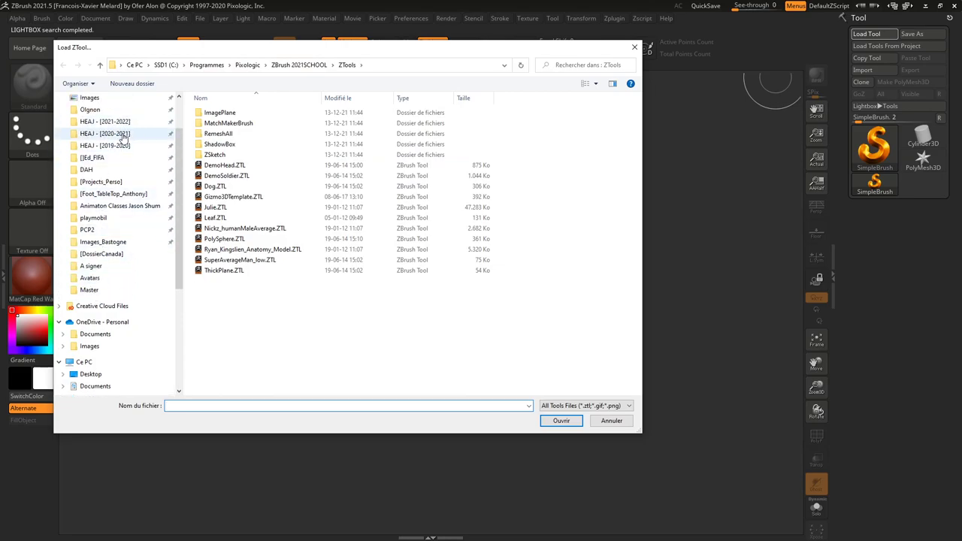
pyautogui.click(119, 133)
pyautogui.click(214, 64)
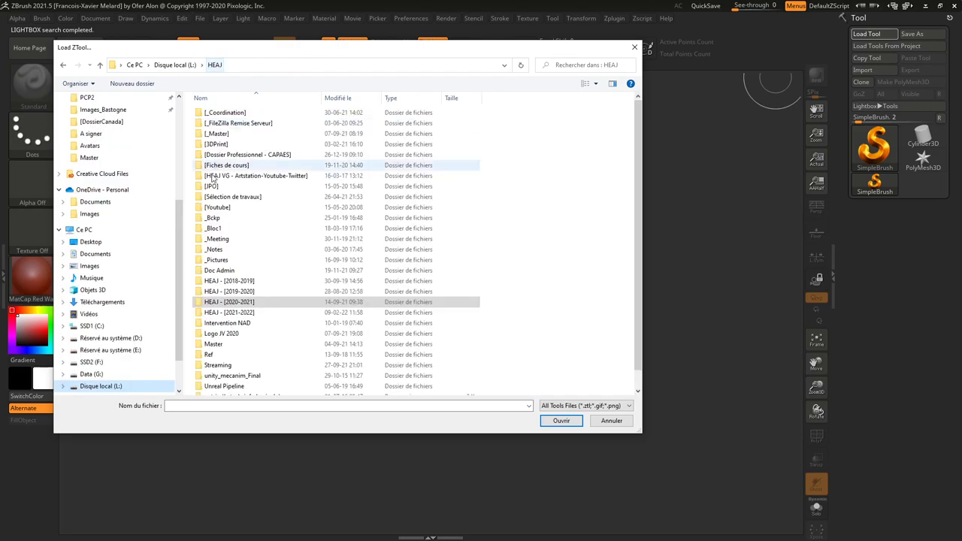
pyautogui.click(232, 316)
pyautogui.doubleClick(230, 316)
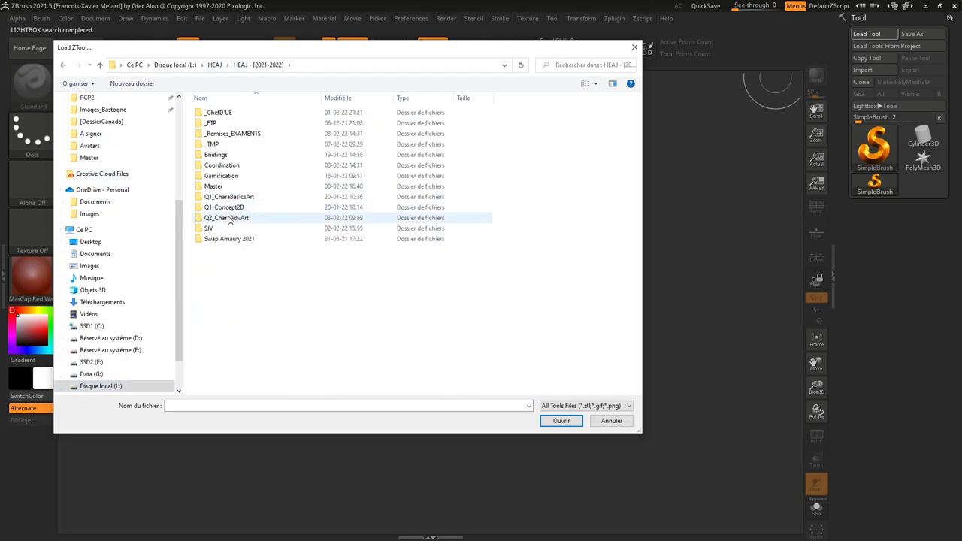
pyautogui.doubleClick(228, 218)
pyautogui.doubleClick(222, 113)
pyautogui.doubleClick(213, 164)
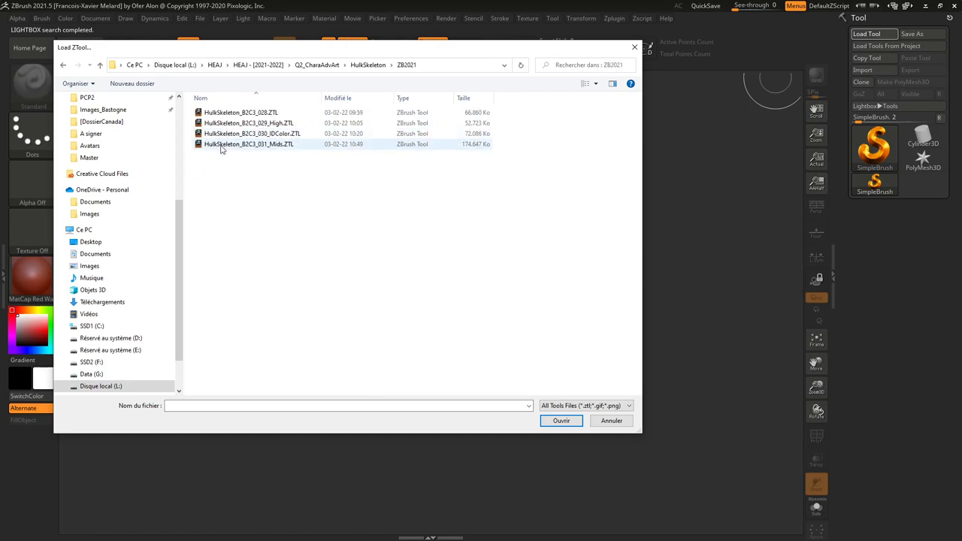
# Step: Load the tool file HulkSkeleton_B2C3_030_IDColor.ZTL
pyautogui.click(221, 146)
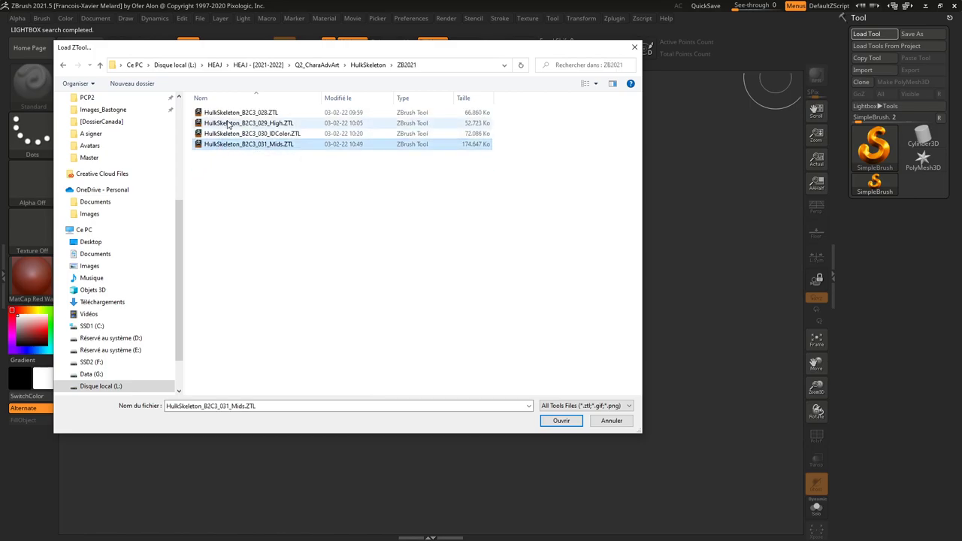
pyautogui.click(227, 124)
pyautogui.click(229, 134)
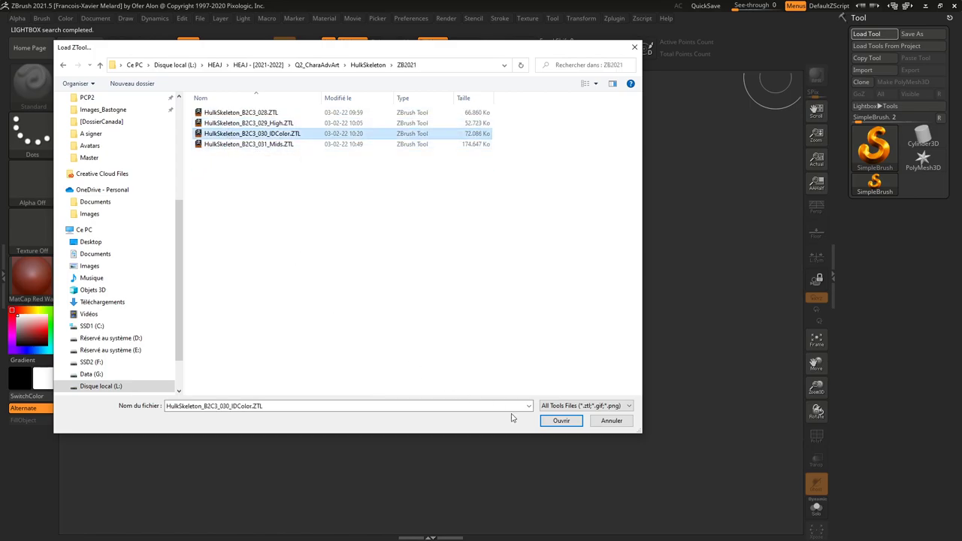
pyautogui.click(560, 422)
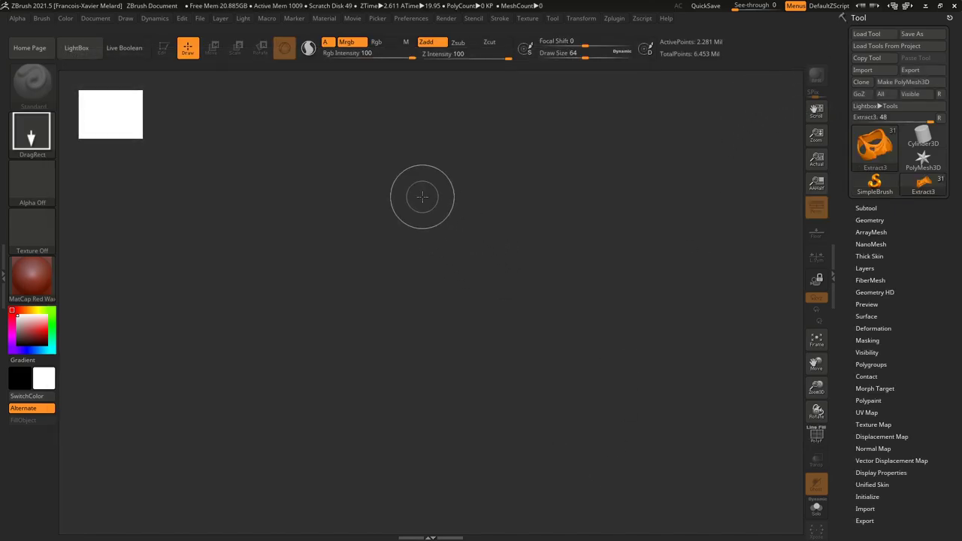
# Step: Place the loaded tool on the canvas in Edit mode, assign the MatCap Gray material and frame the model
pyautogui.moveTo(422, 197); pyautogui.dragTo(436, 316)
pyautogui.press('t')
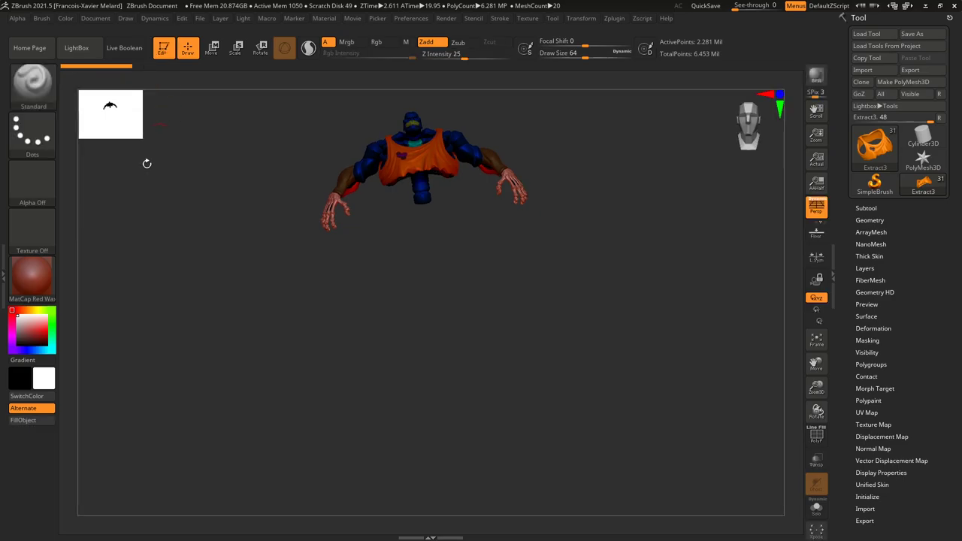
pyautogui.click(33, 279)
pyautogui.click(285, 240)
pyautogui.press('f')
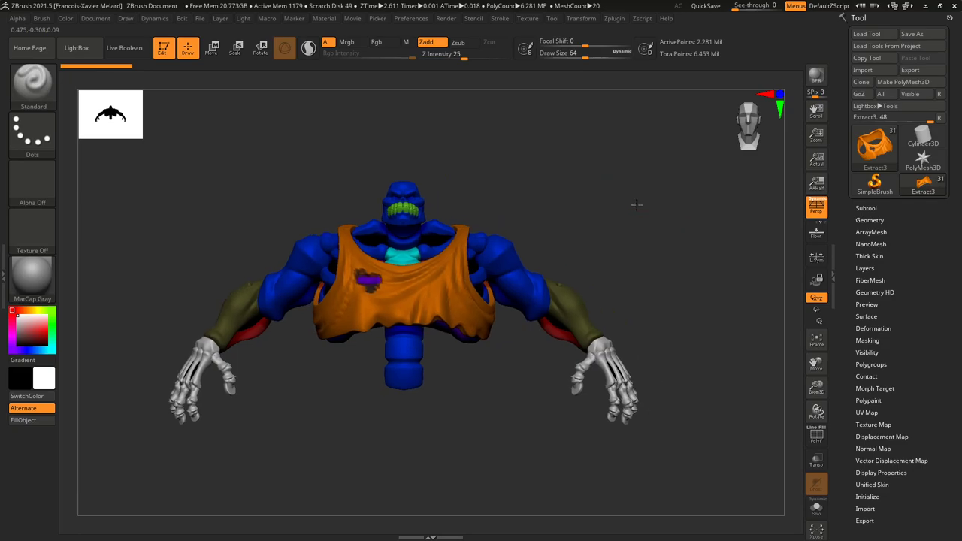
# Step: Inspect the coloured model from an angle, expand its Subtool list and collapse the Thorax folder
pyautogui.moveTo(636, 205); pyautogui.dragTo(654, 204)
pyautogui.moveTo(670, 253); pyautogui.dragTo(741, 251)
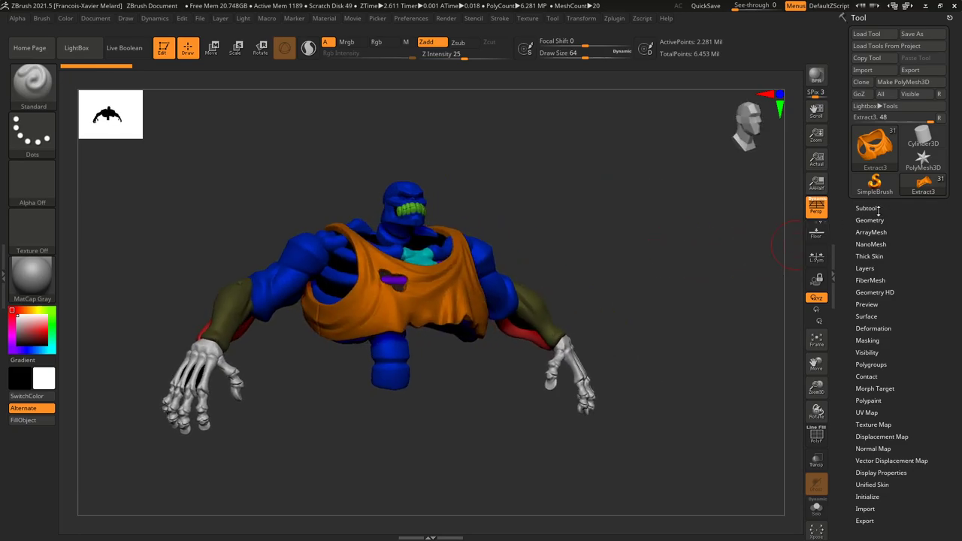
pyautogui.click(871, 209)
pyautogui.moveTo(855, 296); pyautogui.dragTo(854, 218)
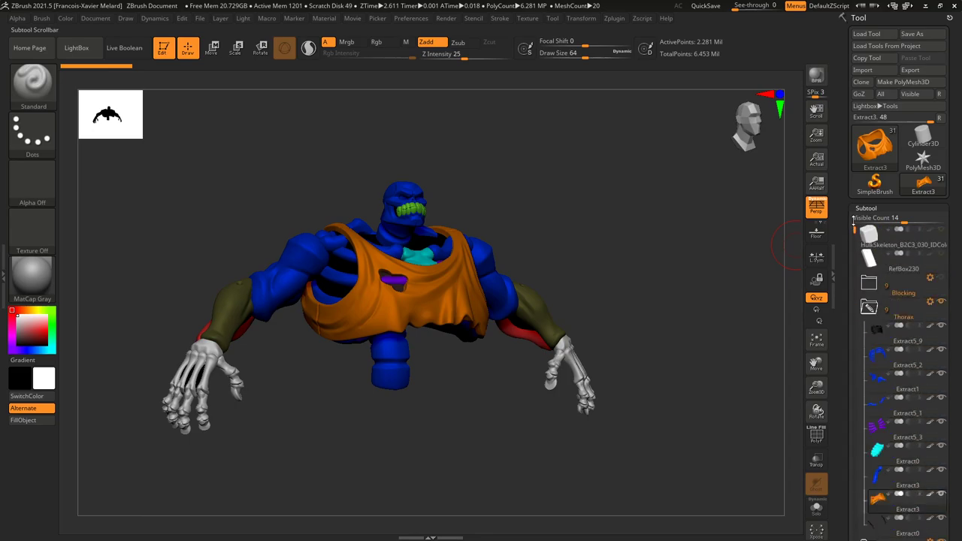
pyautogui.click(869, 308)
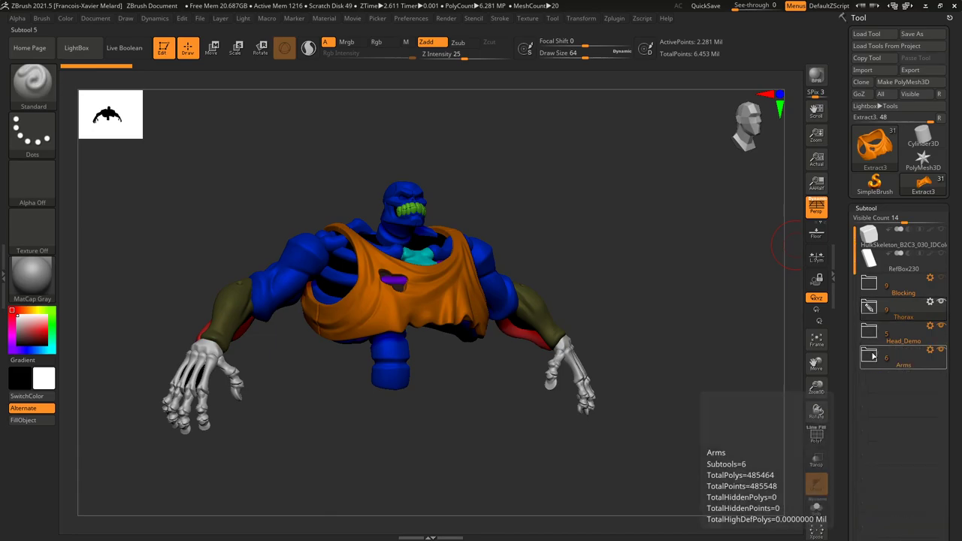
# Step: Load the tool file HulkSkeleton_B2C3_031_Mids.ZTL
pyautogui.click(866, 34)
pyautogui.doubleClick(272, 144)
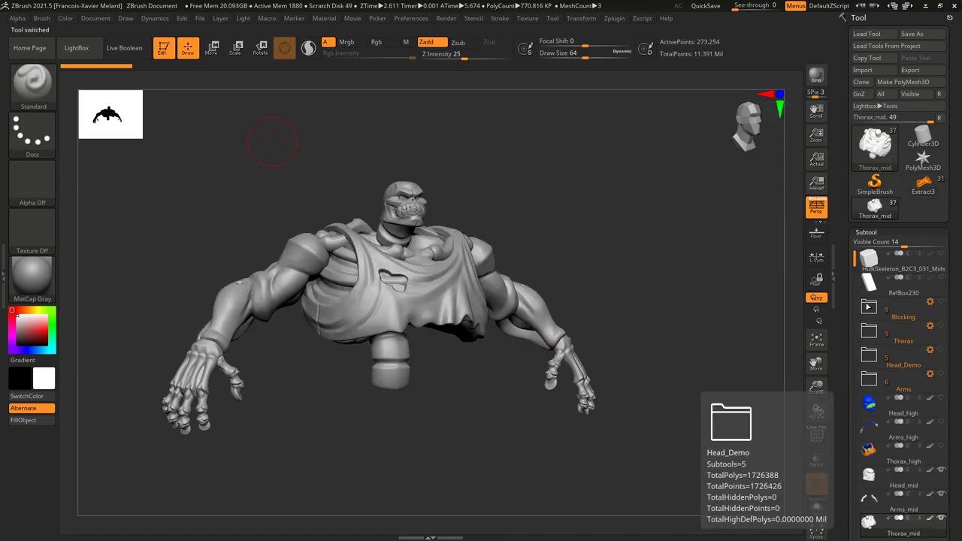
# Step: Hide the mid subtools, show Thorax_high, Arms_high and Head_high instead, and make Head_high the active subtool
pyautogui.scroll(-2, 902, 360)
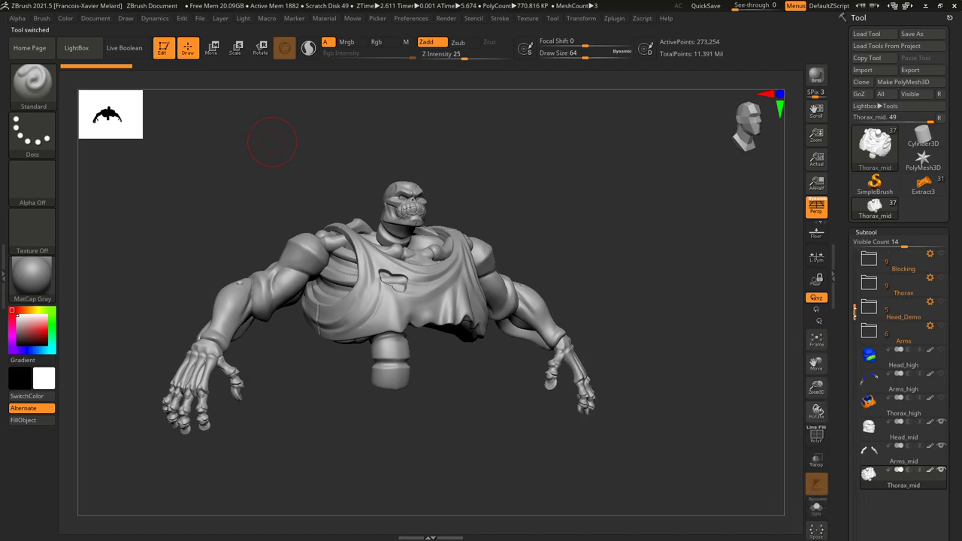
pyautogui.click(941, 423)
pyautogui.click(941, 446)
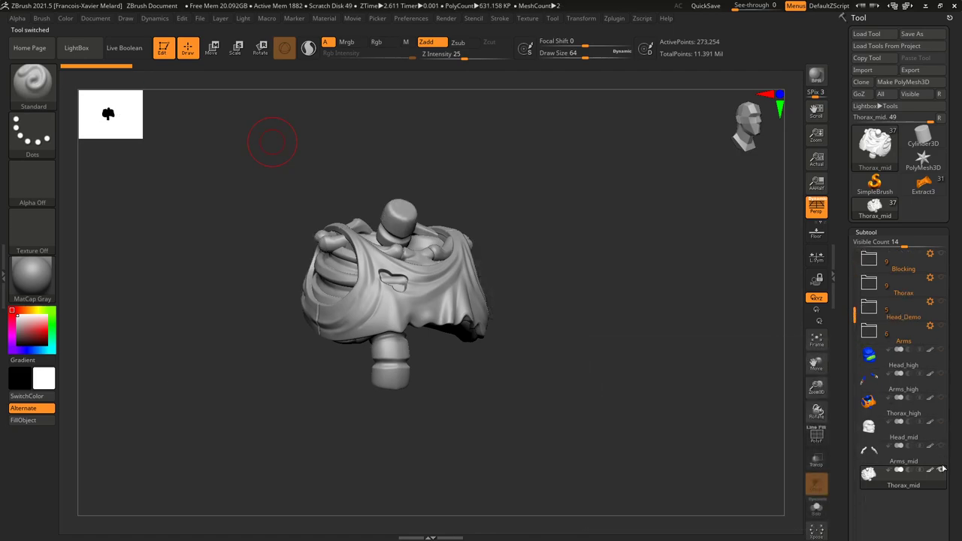
pyautogui.click(940, 399)
pyautogui.click(940, 374)
pyautogui.click(940, 350)
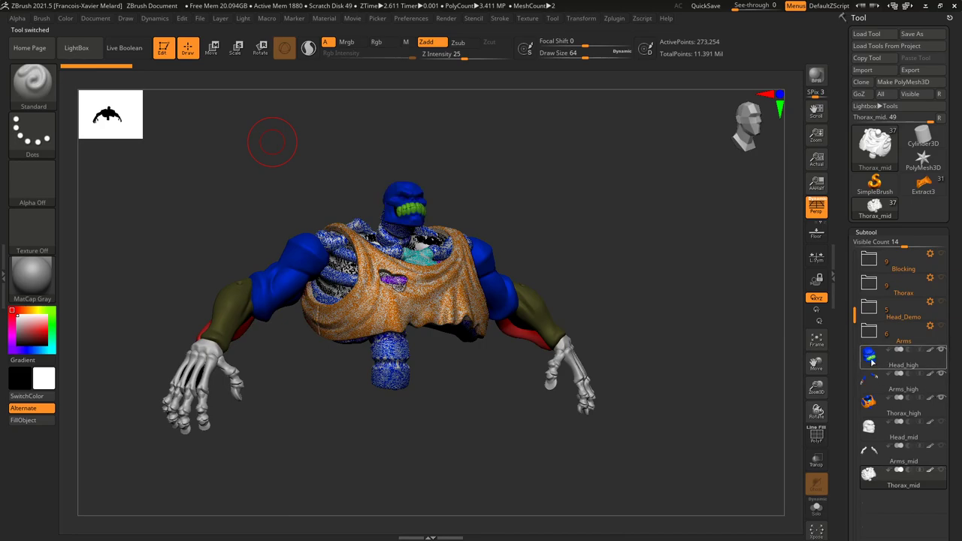
pyautogui.click(869, 356)
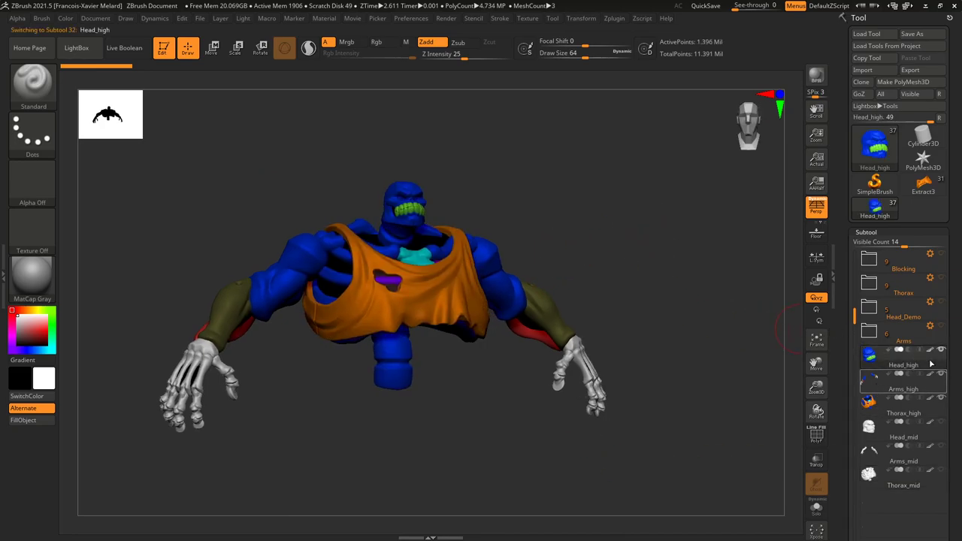
pyautogui.moveTo(629, 208); pyautogui.dragTo(645, 210)
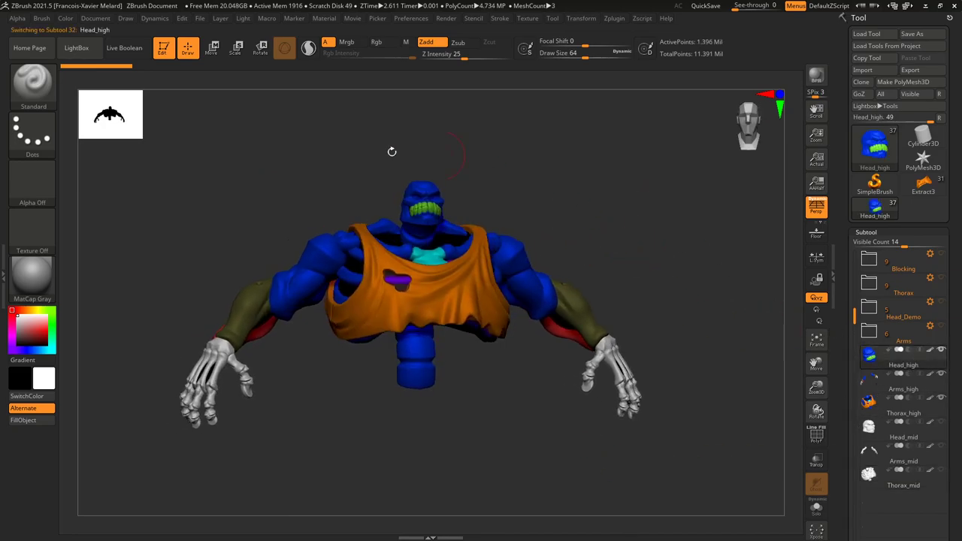
# Step: Switch back to Maya and minimize the UV Toolkit and UV Editor windows
pyautogui.click(925, 5)
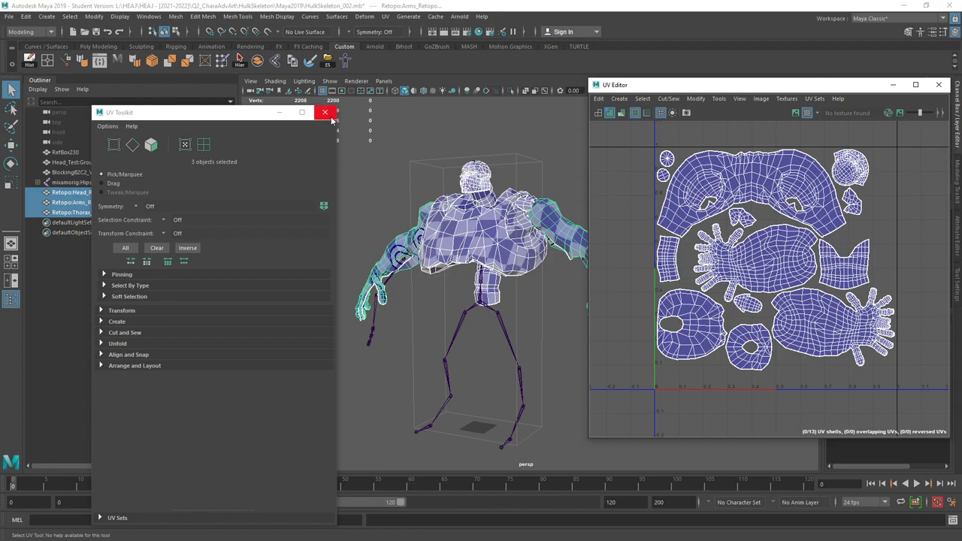
pyautogui.click(279, 112)
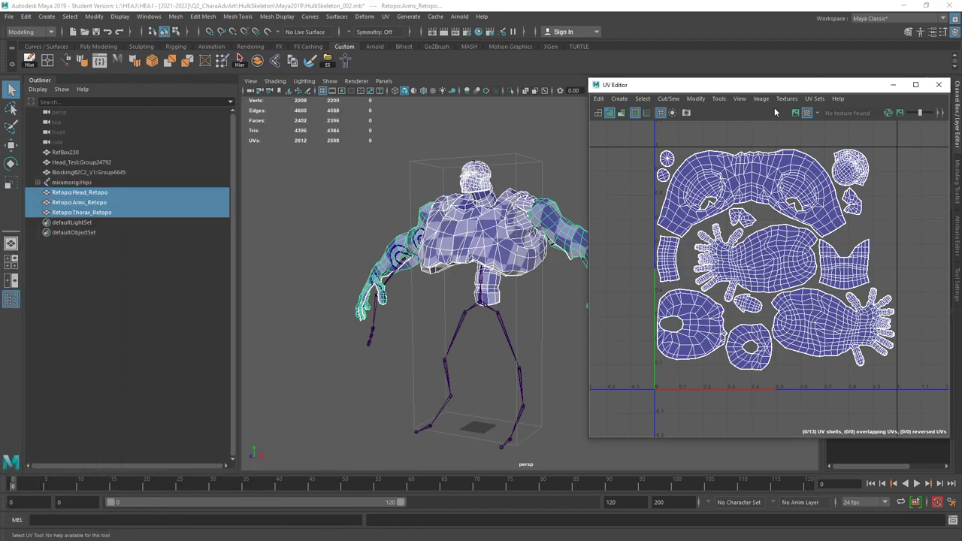
pyautogui.click(893, 85)
# Step: Clear the selection and reselect Retopo:Head_Retopo, Retopo:Arms_Retopo and Retopo:Thorax_Retopo together
pyautogui.moveTo(613, 159)
pyautogui.keyDown('alt'); pyautogui.mouseDown()
pyautogui.moveTo(600, 148)
pyautogui.moveTo(614, 140)
pyautogui.moveTo(639, 157)
pyautogui.moveTo(621, 167)
pyautogui.mouseUp(); pyautogui.keyUp('alt')
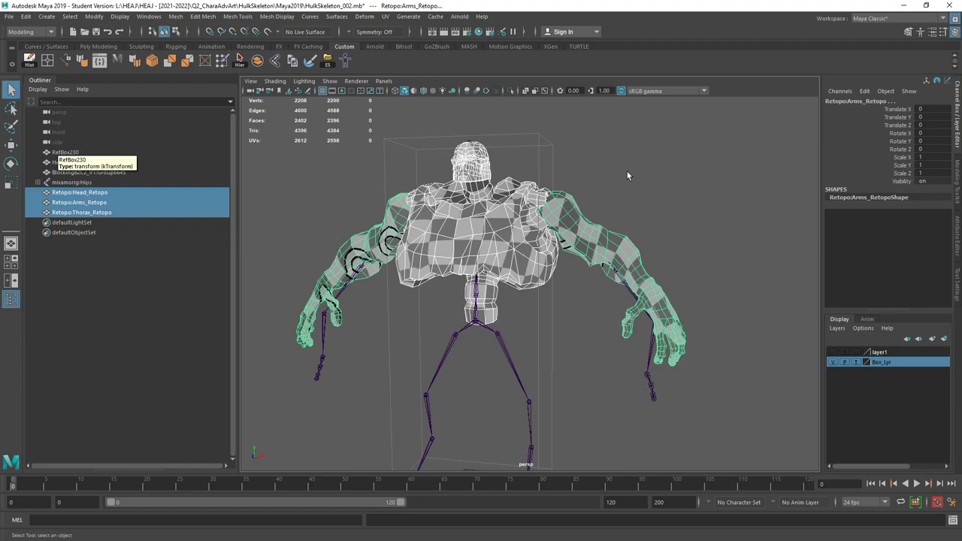
pyautogui.keyDown('alt'); pyautogui.moveTo(494, 176); pyautogui.dragTo(493, 194); pyautogui.keyUp('alt')
pyautogui.click(107, 258)
pyautogui.click(102, 194)
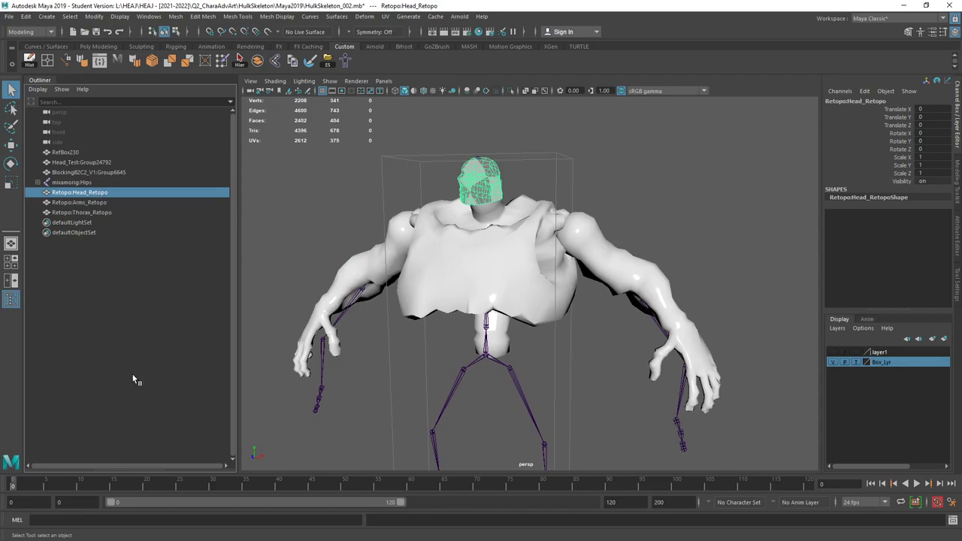
pyautogui.keyDown('ctrl'); pyautogui.click(103, 203); pyautogui.keyUp('ctrl')
pyautogui.keyDown('ctrl'); pyautogui.click(105, 213); pyautogui.keyUp('ctrl')
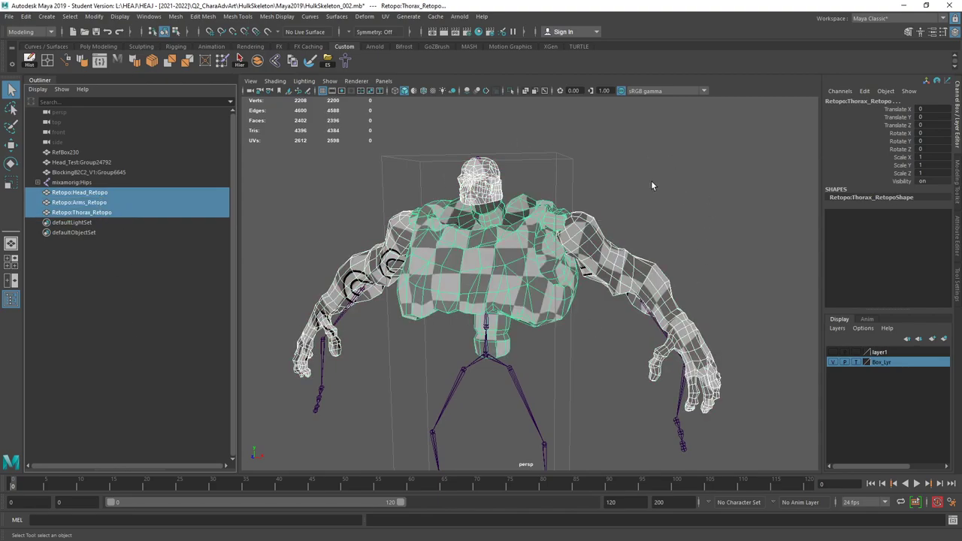
pyautogui.keyDown('alt'); pyautogui.moveTo(602, 236); pyautogui.dragTo(561, 146); pyautogui.keyUp('alt')
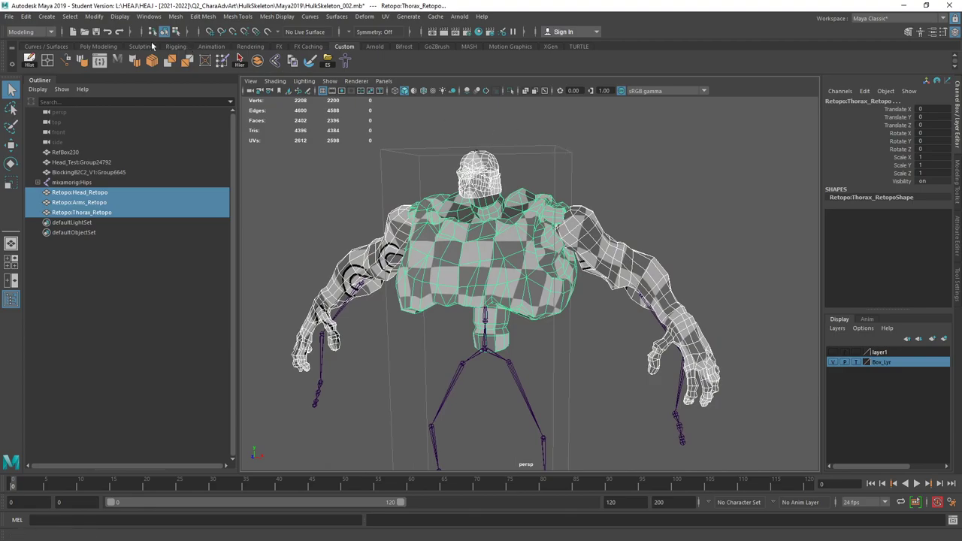
# Step: Unlock the normals of the selected Retopo head, arms and thorax meshes and soften their edges
pyautogui.click(267, 16)
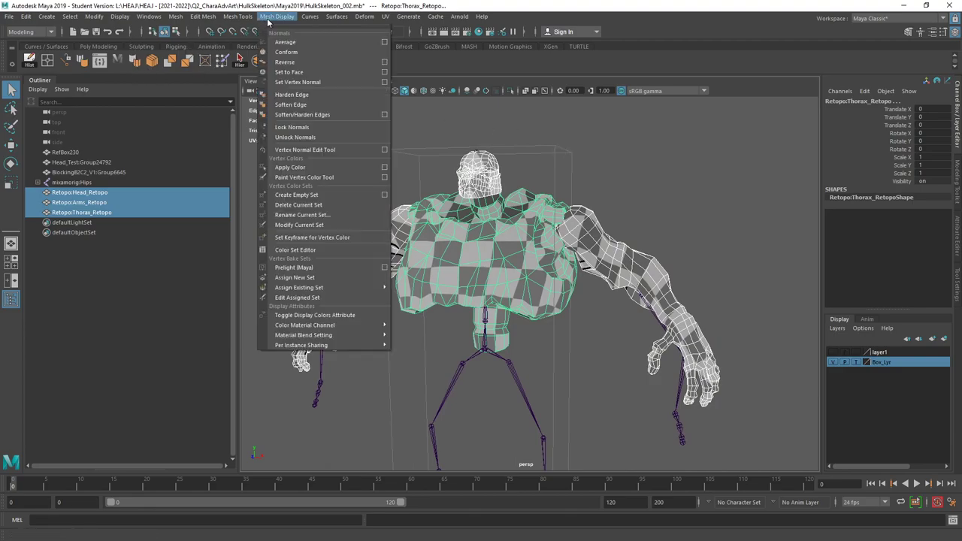
pyautogui.click(296, 138)
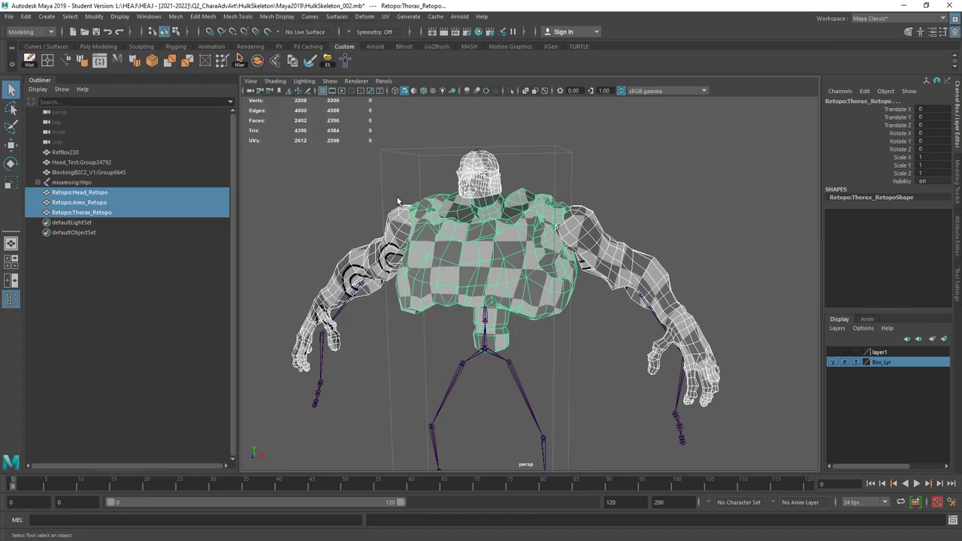
pyautogui.click(275, 17)
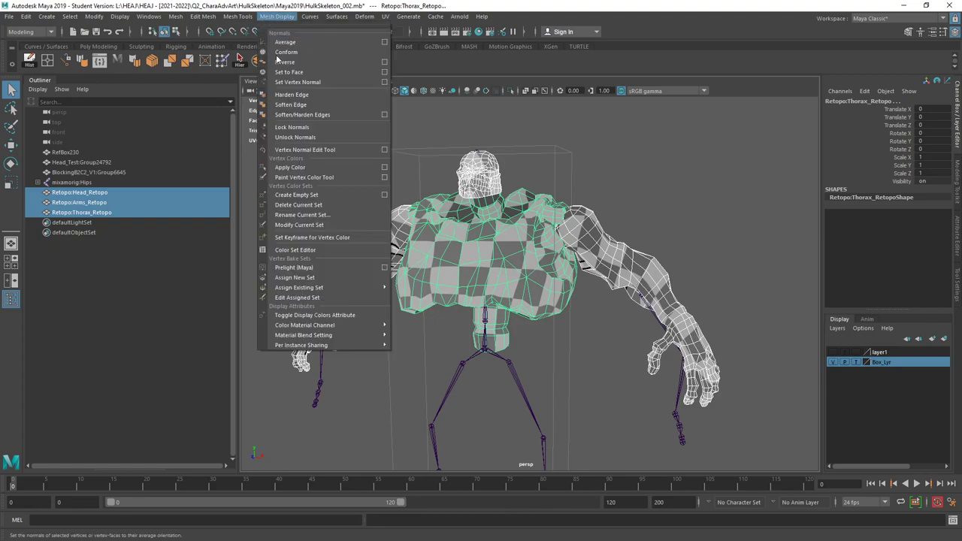
pyautogui.click(287, 105)
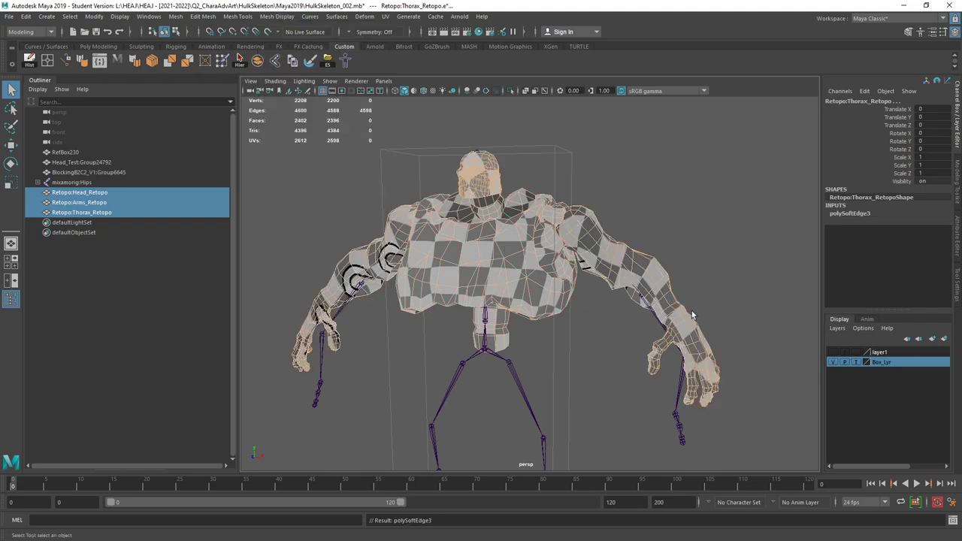
pyautogui.keyDown('alt'); pyautogui.moveTo(498, 242); pyautogui.dragTo(426, 224); pyautogui.keyUp('alt')
pyautogui.keyDown('alt'); pyautogui.moveTo(427, 224); pyautogui.dragTo(419, 233, button='right'); pyautogui.keyUp('alt')
pyautogui.keyDown('alt'); pyautogui.moveTo(419, 233); pyautogui.dragTo(446, 216); pyautogui.keyUp('alt')
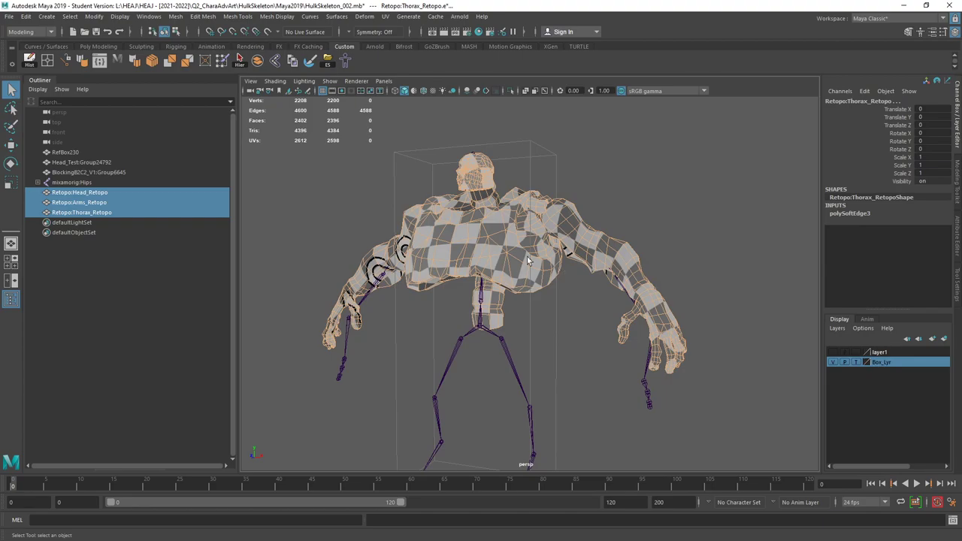
# Step: Reselect the thorax, arms and head Retopo meshes, display them shaded without textures, and delete their construction history
pyautogui.click(506, 237)
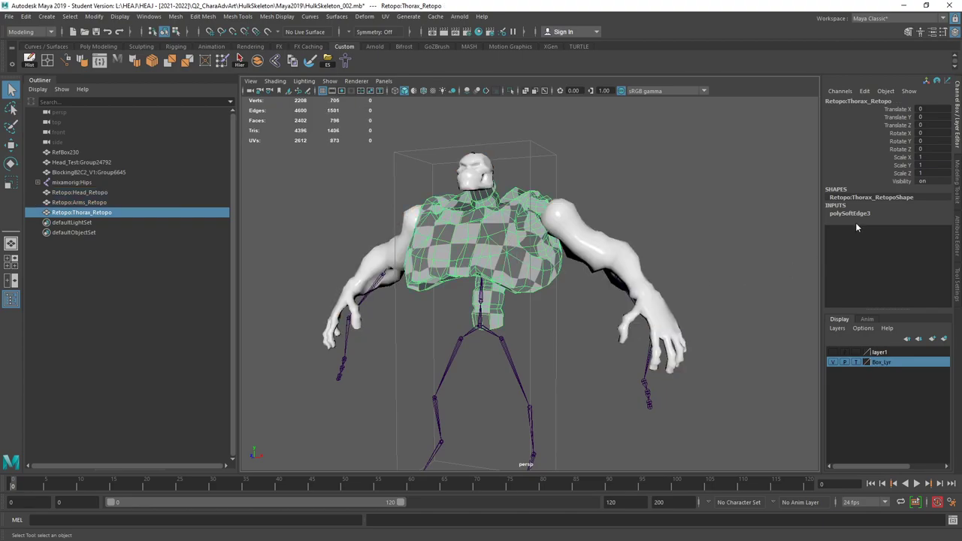
pyautogui.keyDown('shift'); pyautogui.click(592, 241); pyautogui.keyUp('shift')
pyautogui.keyDown('shift'); pyautogui.click(463, 189); pyautogui.keyUp('shift')
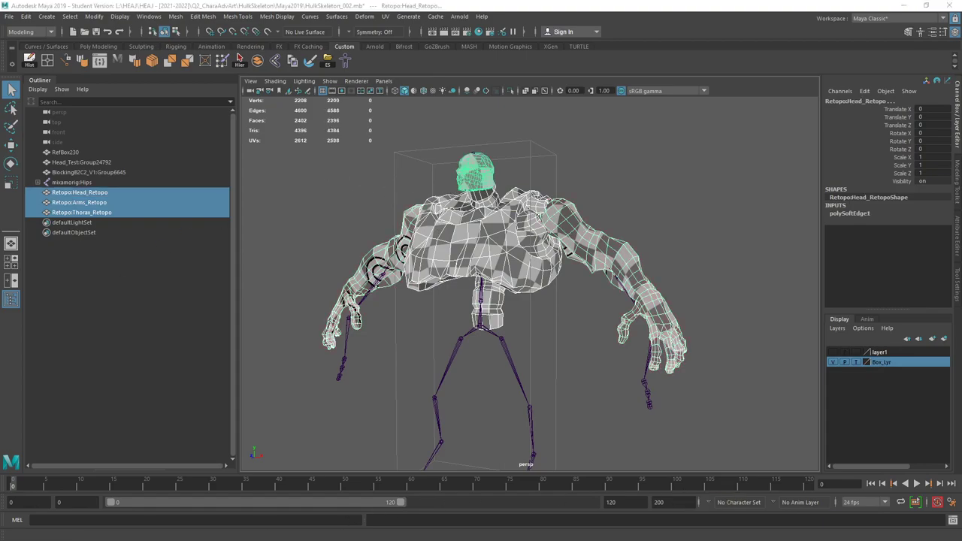
pyautogui.press('5')
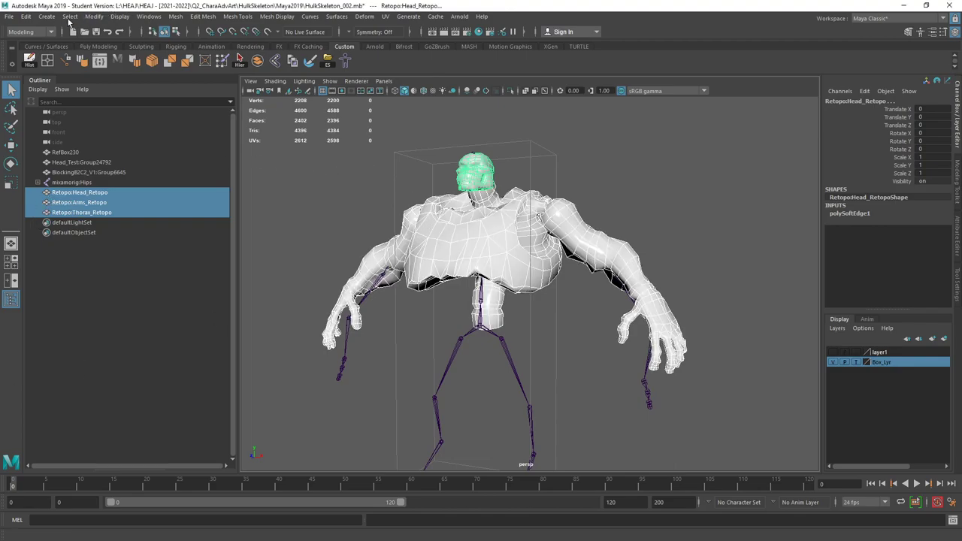
pyautogui.click(27, 17)
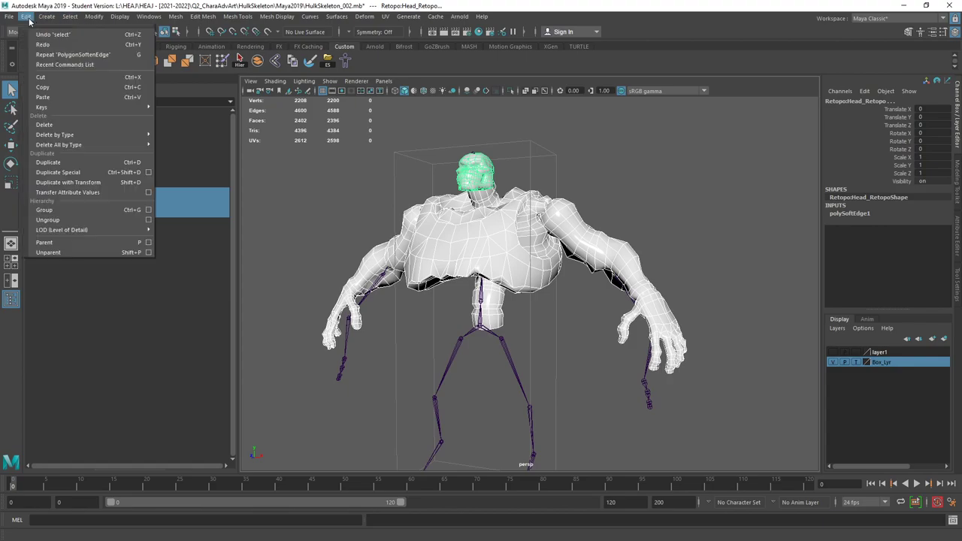
pyautogui.moveTo(79, 135)
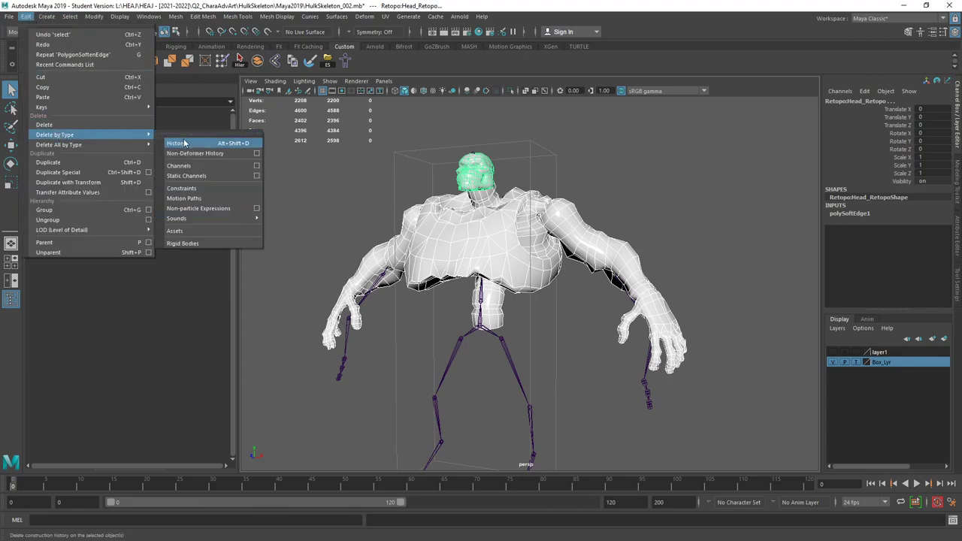
pyautogui.click(182, 142)
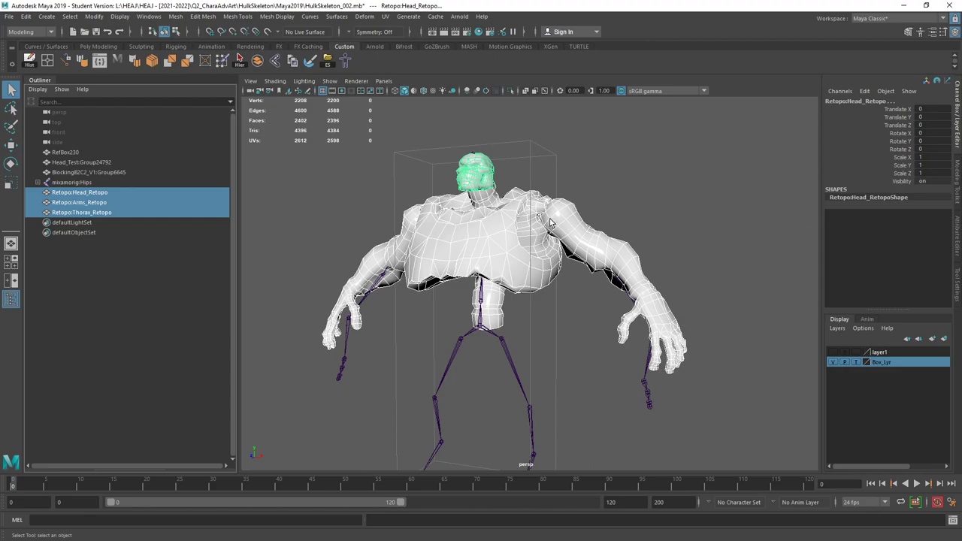
# Step: Freeze the transformations of Retopo:Head_Retopo, Retopo:Arms_Retopo and Retopo:Thorax_Retopo
pyautogui.click(95, 193)
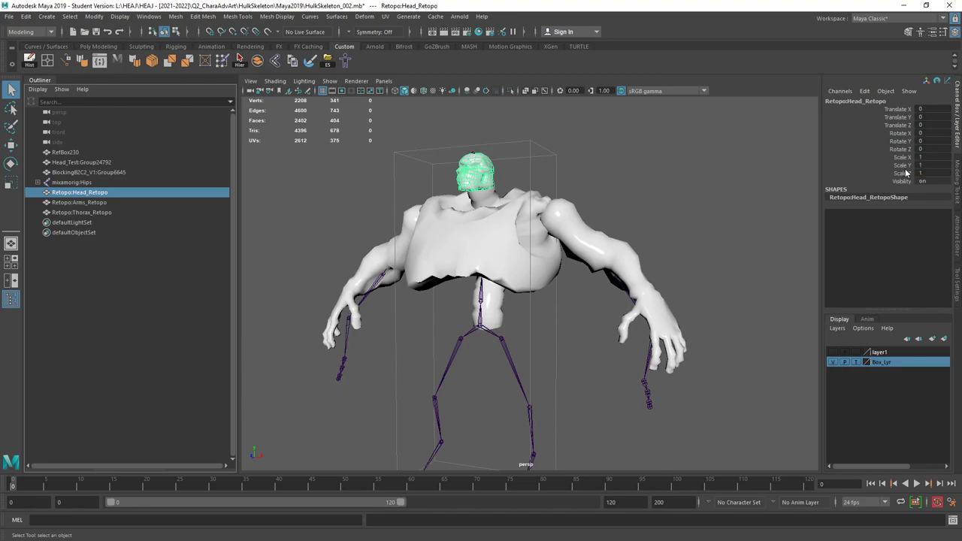
pyautogui.keyDown('ctrl'); pyautogui.click(81, 202); pyautogui.keyUp('ctrl')
pyautogui.keyDown('ctrl'); pyautogui.click(160, 212); pyautogui.keyUp('ctrl')
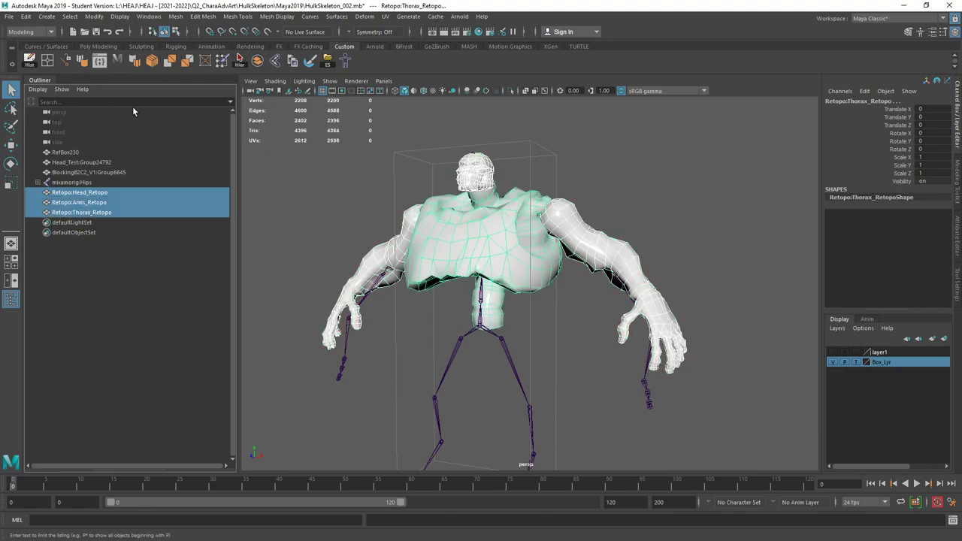
pyautogui.click(94, 16)
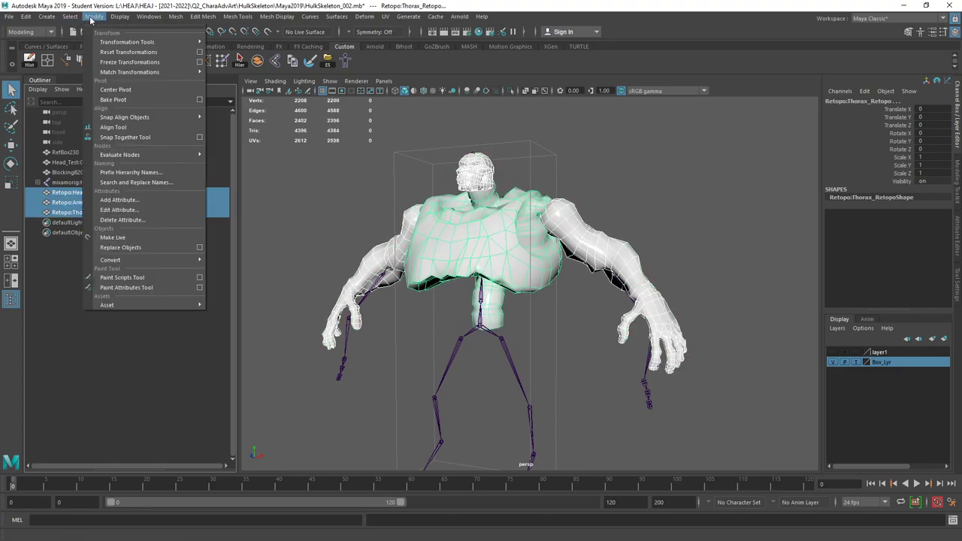
pyautogui.click(111, 62)
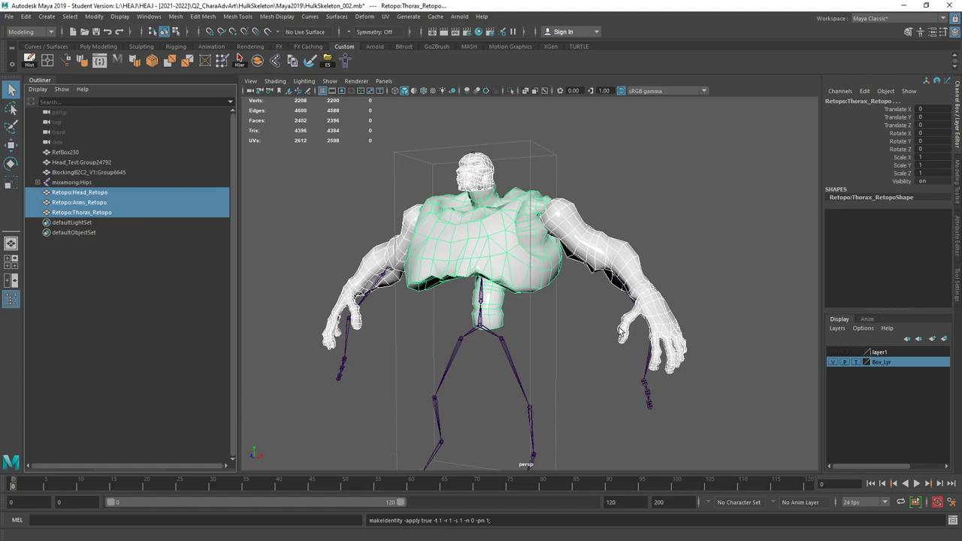
pyautogui.keyDown('alt'); pyautogui.moveTo(644, 217); pyautogui.dragTo(633, 179); pyautogui.keyUp('alt')
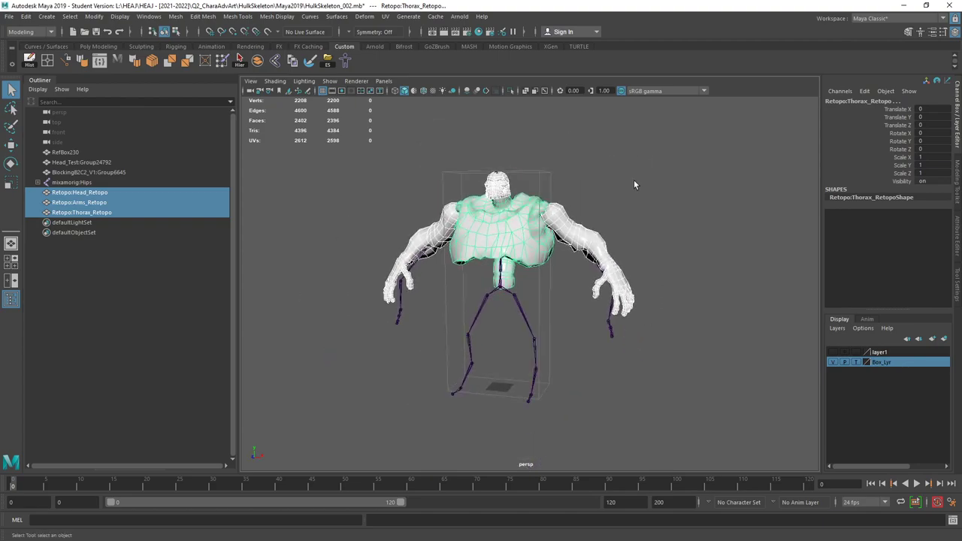
pyautogui.scroll(2, 634, 180)
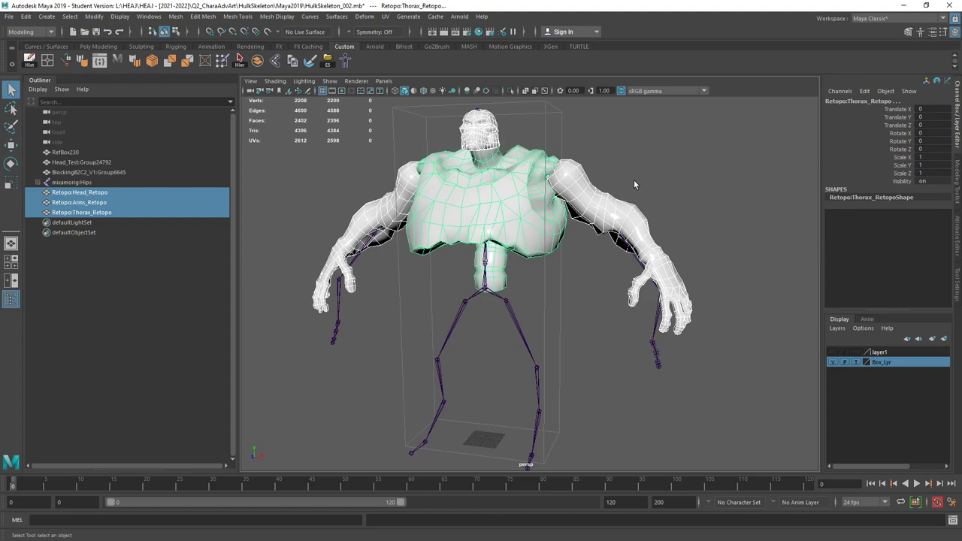
# Step: Test moving Retopo:Thorax_Retopo about 57 cm upward and undo the move
pyautogui.click(605, 283)
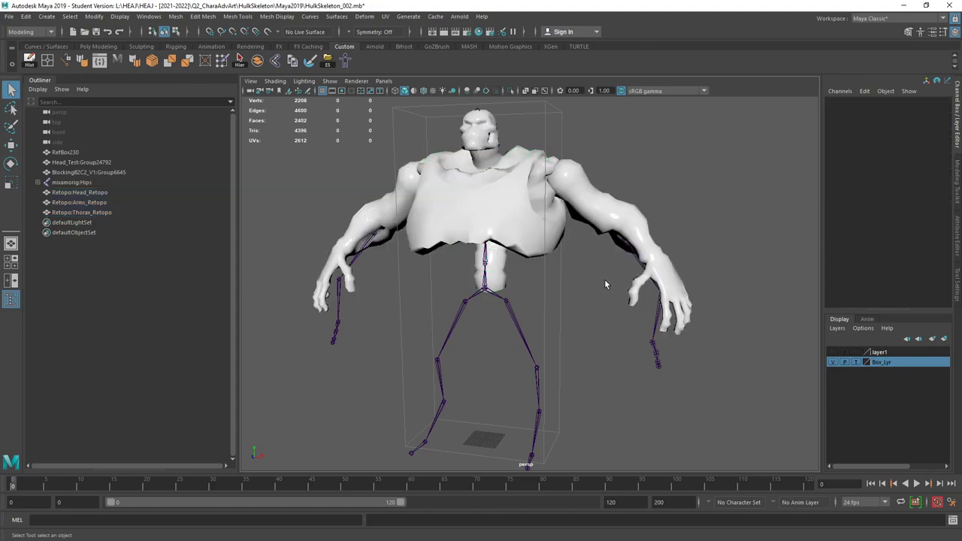
pyautogui.click(535, 244)
pyautogui.press('w')
pyautogui.moveTo(488, 400); pyautogui.dragTo(484, 322)
pyautogui.hotkey('ctrl', 'z')
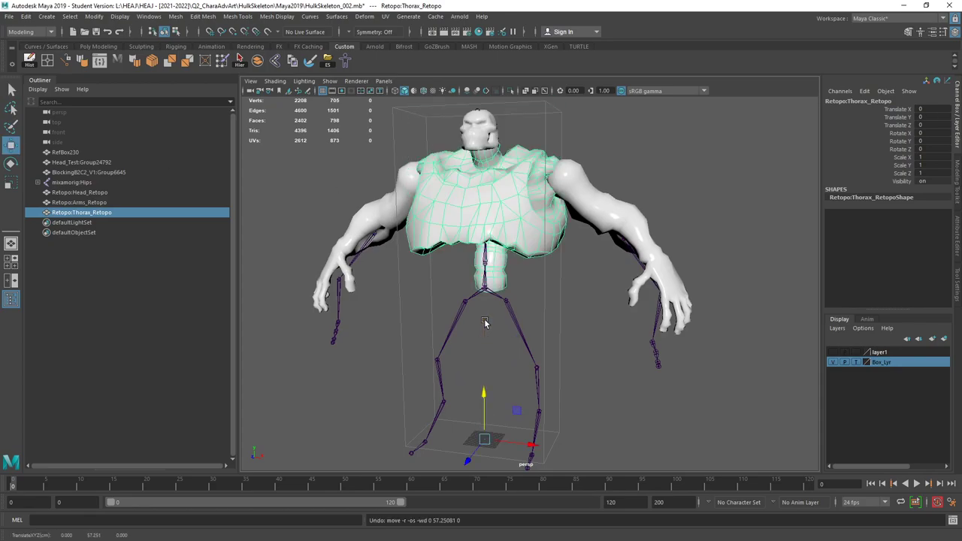
pyautogui.keyDown('alt'); pyautogui.moveTo(625, 383); pyautogui.dragTo(661, 365); pyautogui.keyUp('alt')
pyautogui.scroll(-4, 547, 316)
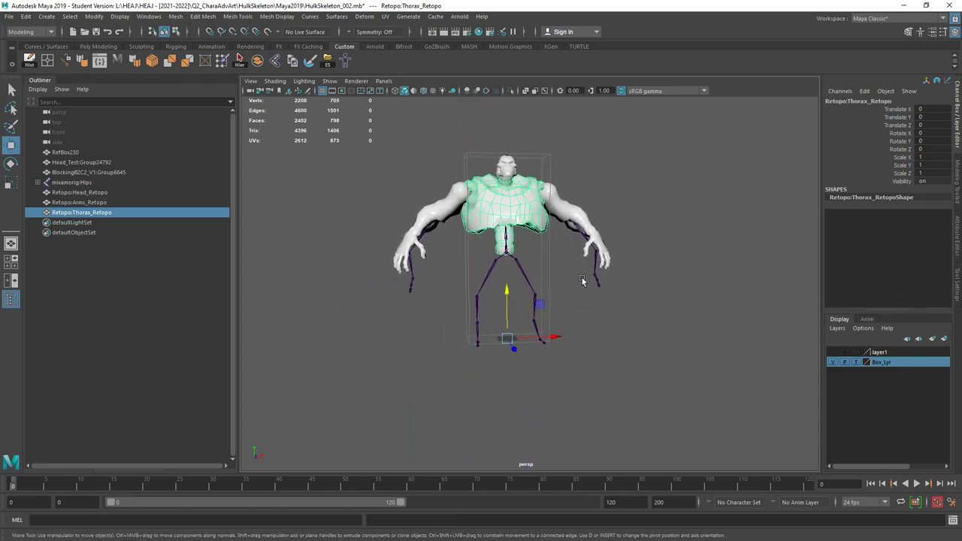
pyautogui.keyDown('alt'); pyautogui.moveTo(582, 284); pyautogui.dragTo(583, 315, button='middle'); pyautogui.keyUp('alt')
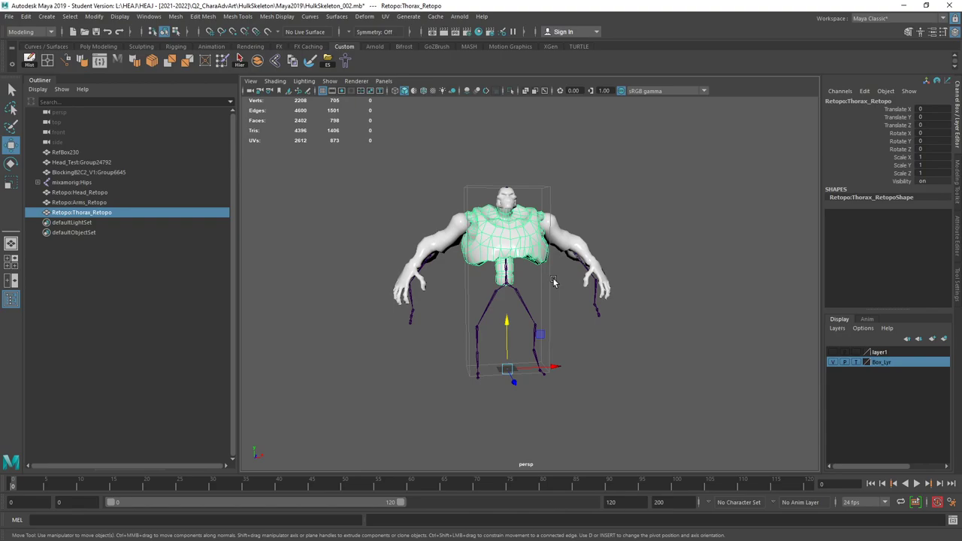
pyautogui.keyDown('alt'); pyautogui.moveTo(583, 284); pyautogui.dragTo(601, 337); pyautogui.keyUp('alt')
pyautogui.scroll(3, 545, 338)
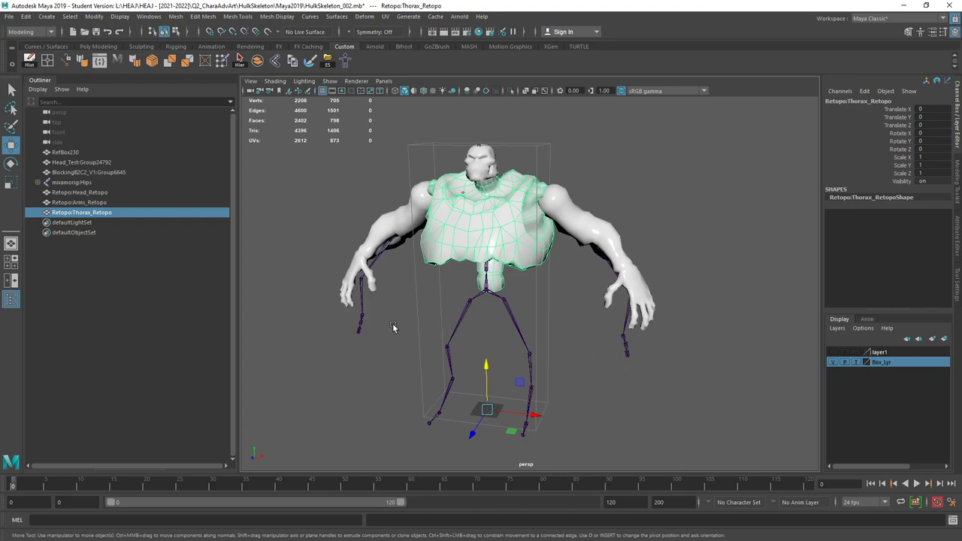
# Step: Open the Hypershade with Retopo:Arms_Retopo selected and examine the arm and shoulder area of the character
pyautogui.click(395, 217)
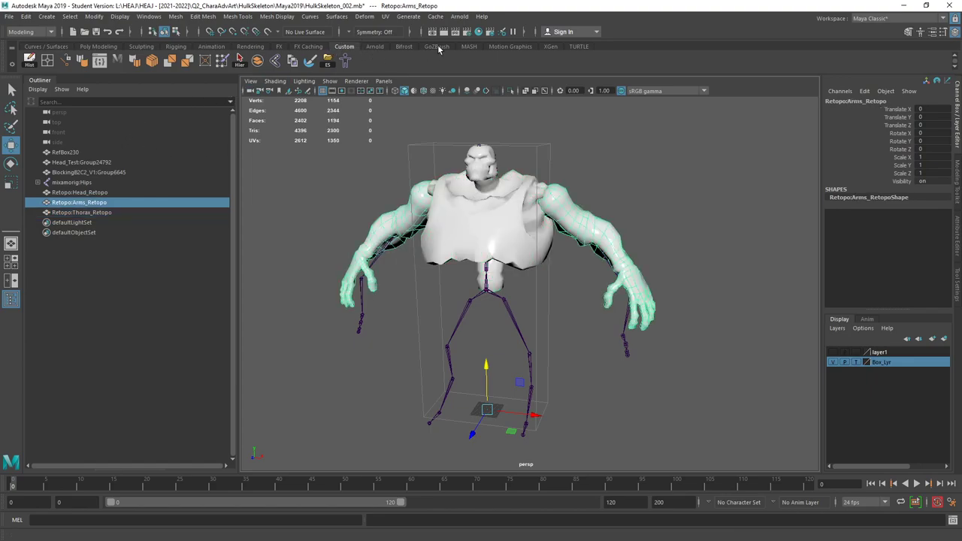
pyautogui.click(477, 32)
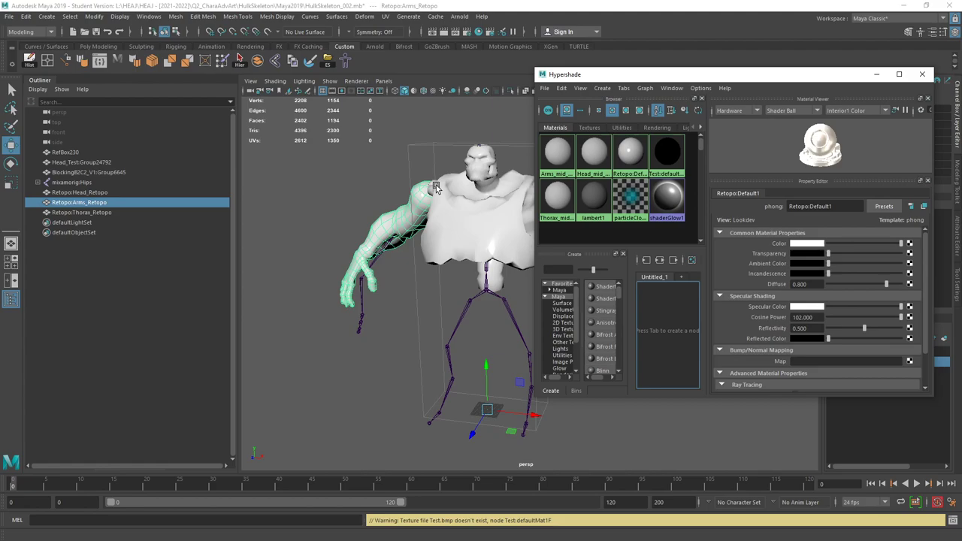
pyautogui.keyDown('alt'); pyautogui.moveTo(441, 238); pyautogui.dragTo(393, 241); pyautogui.keyUp('alt')
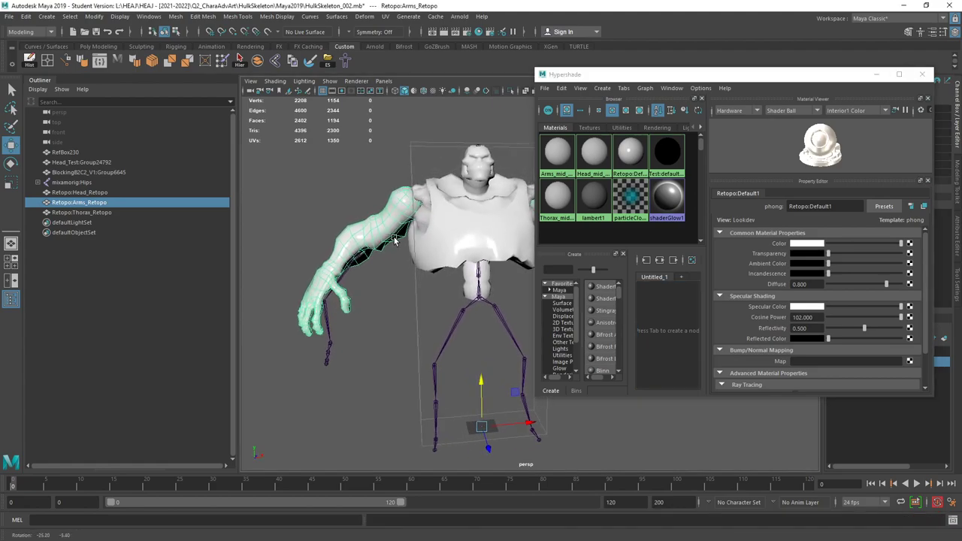
pyautogui.scroll(10, 394, 240)
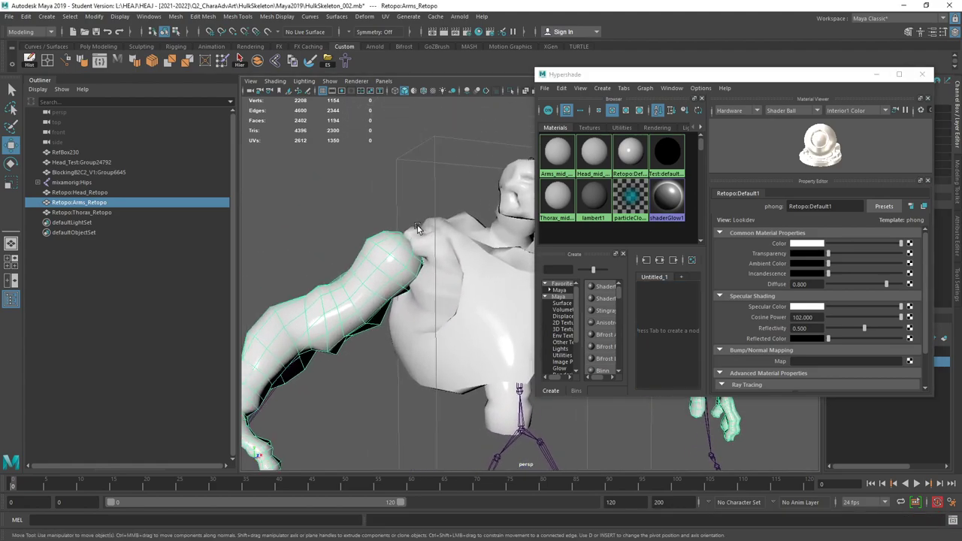
pyautogui.keyDown('alt'); pyautogui.moveTo(420, 304); pyautogui.dragTo(354, 272); pyautogui.keyUp('alt')
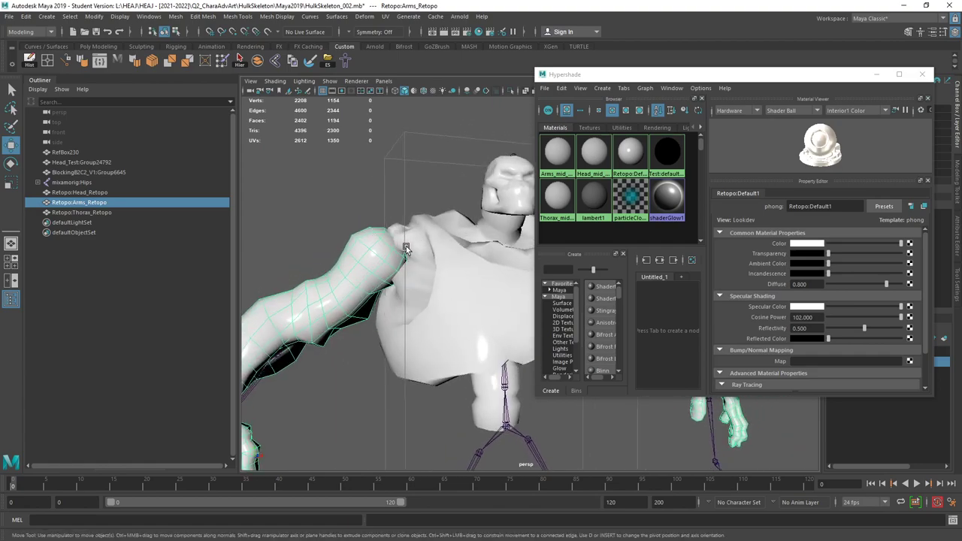
pyautogui.scroll(-3, 398, 255)
pyautogui.keyDown('alt'); pyautogui.moveTo(394, 259); pyautogui.dragTo(407, 250); pyautogui.keyUp('alt')
pyautogui.scroll(-2, 407, 248)
pyautogui.keyDown('alt'); pyautogui.moveTo(381, 219); pyautogui.dragTo(421, 236); pyautogui.keyUp('alt')
pyautogui.scroll(3, 421, 236)
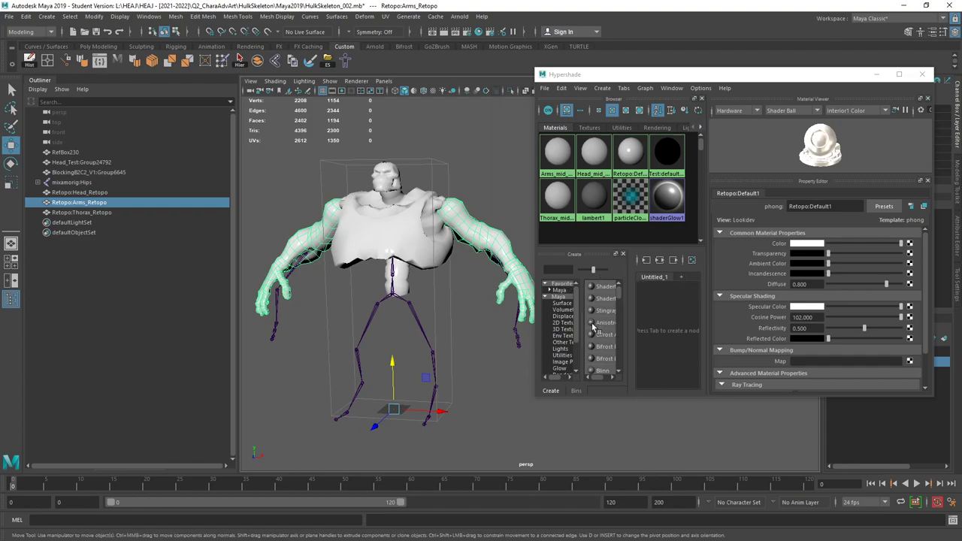
# Step: Inspect the properties of the Arms_mid_ncl1_2 and Retopo:Default1 phong materials
pyautogui.click(632, 309)
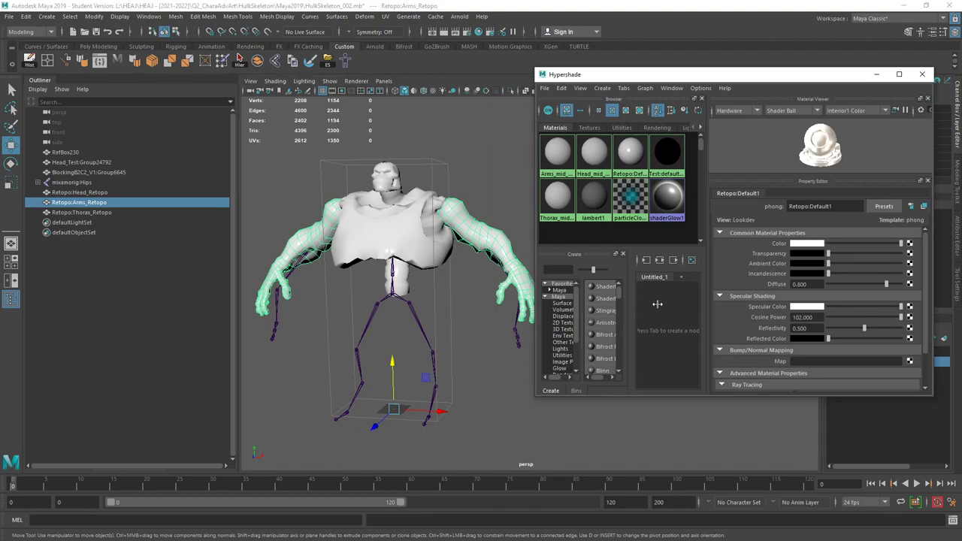
pyautogui.click(560, 162)
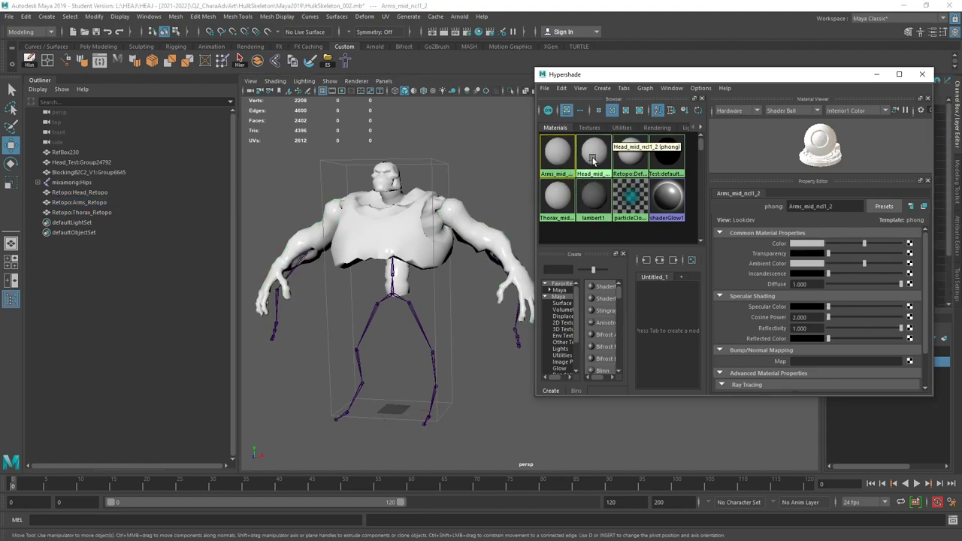
pyautogui.click(630, 157)
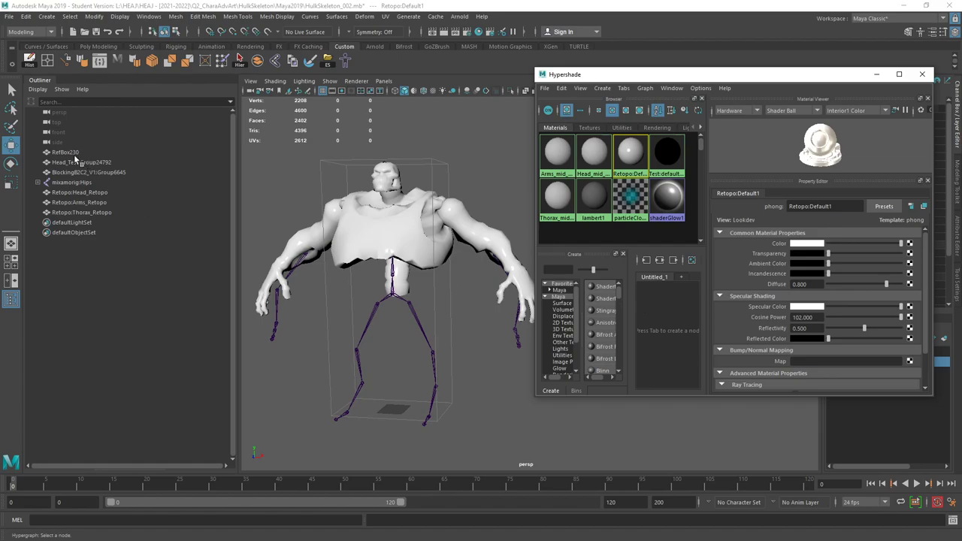
# Step: Delete the leftover meshes Head_Test:Group24792 and BlockingB2C2_V1:Group6645, and check the materials assigned to RefBox230 and the three Retopo meshes
pyautogui.moveTo(79, 163); pyautogui.dragTo(75, 175)
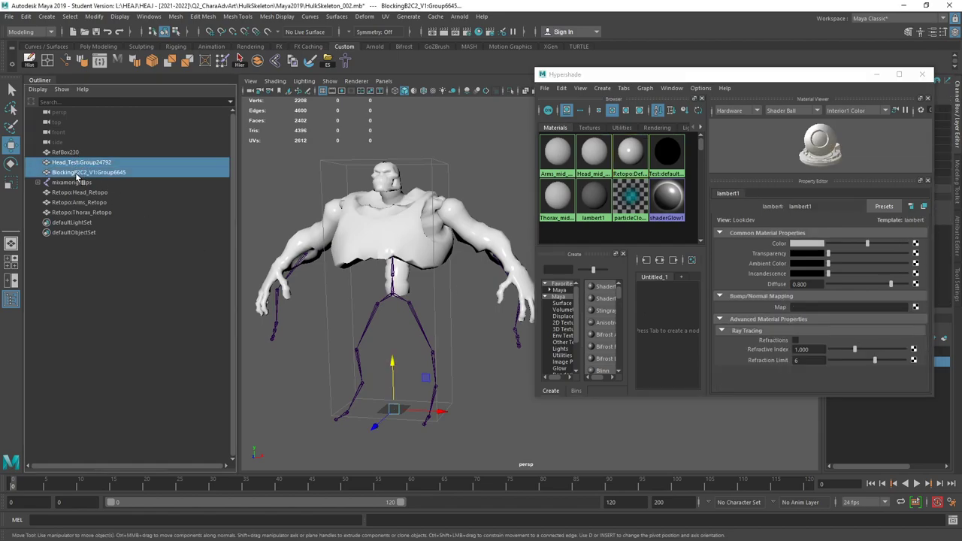
pyautogui.press('Delete')
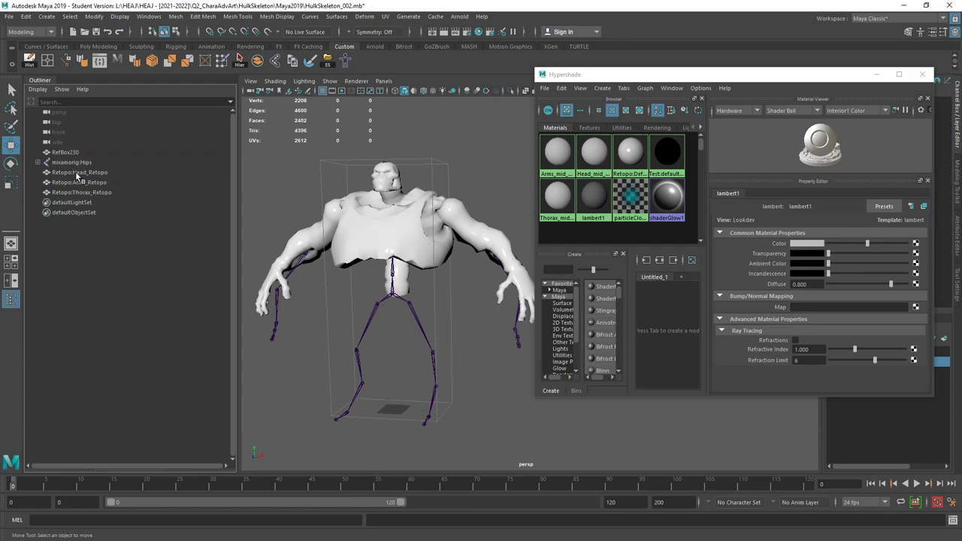
pyautogui.click(67, 152)
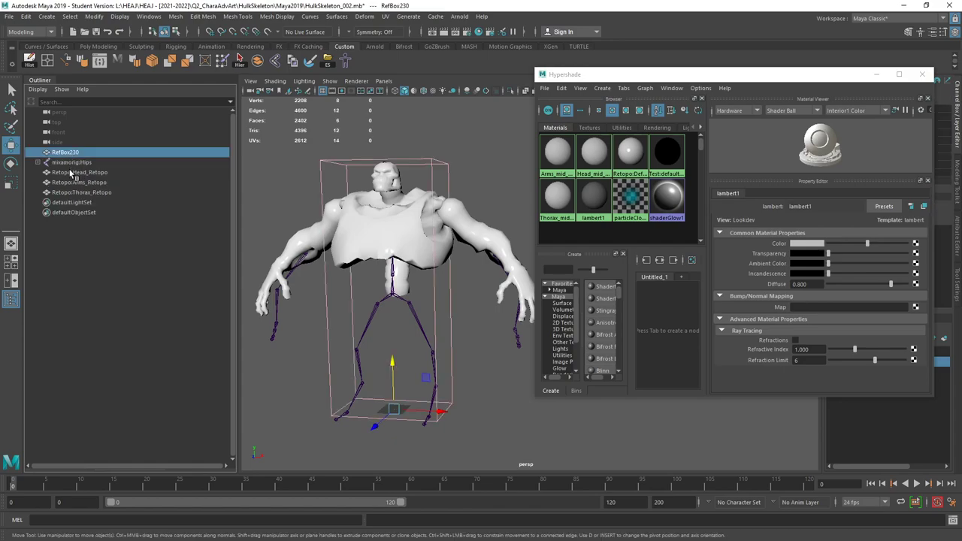
pyautogui.click(71, 172)
pyautogui.click(72, 182)
pyautogui.click(72, 192)
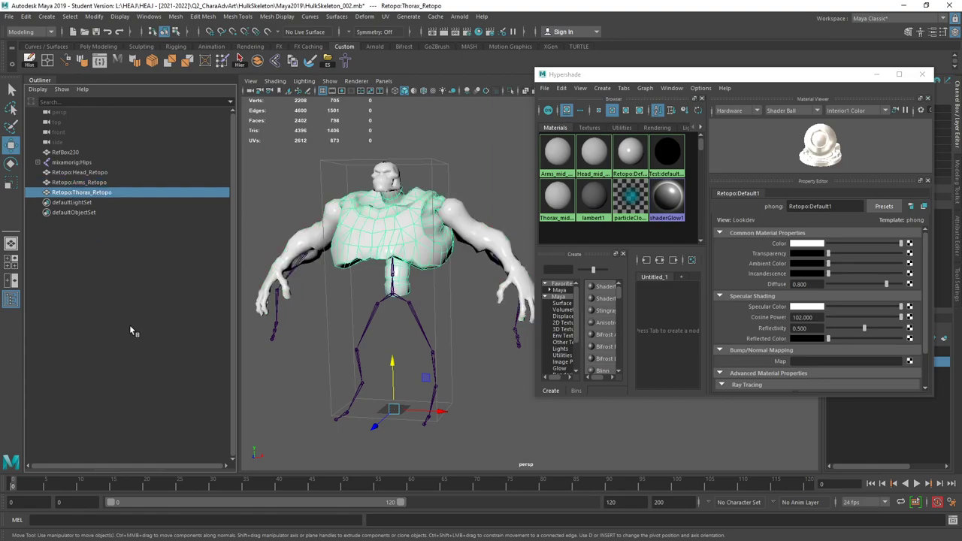
# Step: Delete the unused nodes in the Hypershade, and enlarge its window with a wider node creation list
pyautogui.click(562, 89)
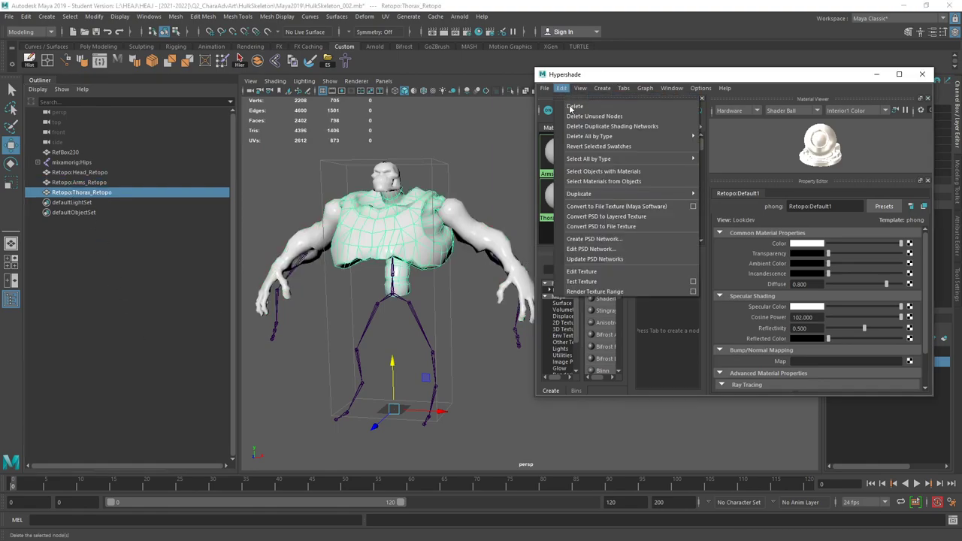
pyautogui.click(576, 117)
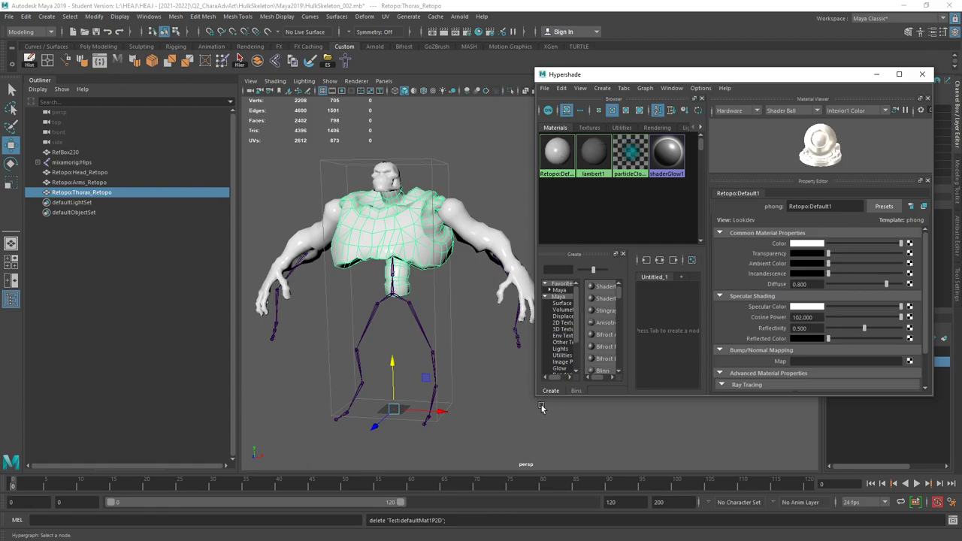
pyautogui.moveTo(535, 396); pyautogui.dragTo(380, 463)
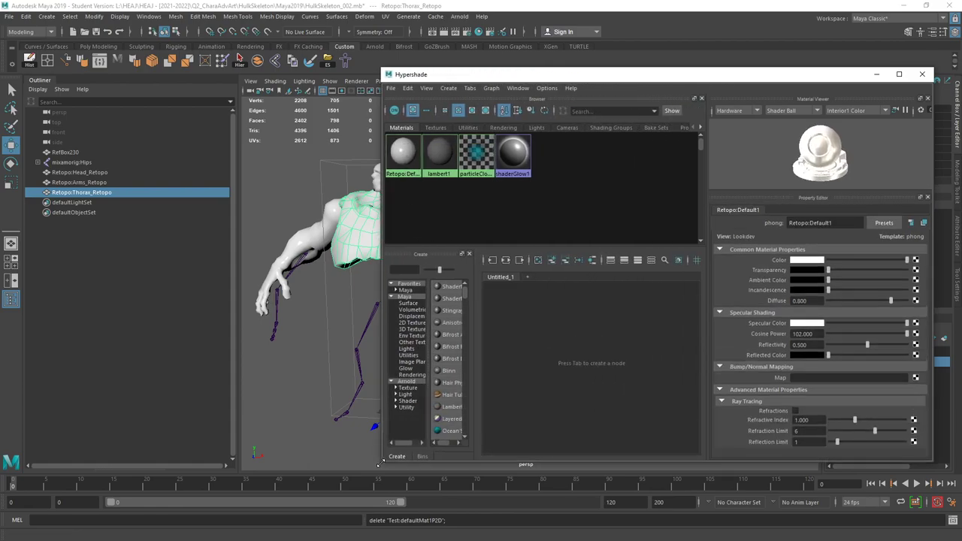
pyautogui.moveTo(476, 350); pyautogui.dragTo(550, 350)
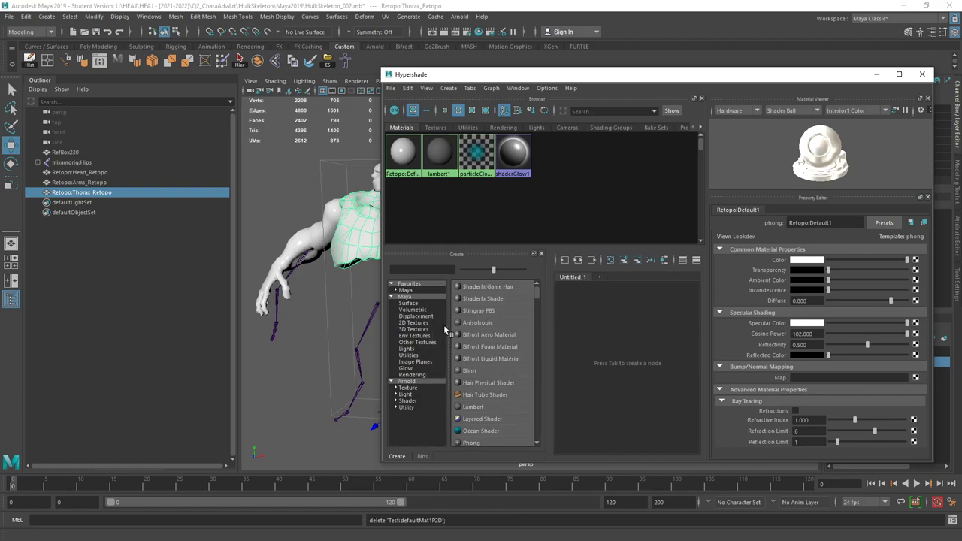
# Step: Create a new Blinn material from the Maya surface shaders
pyautogui.click(419, 303)
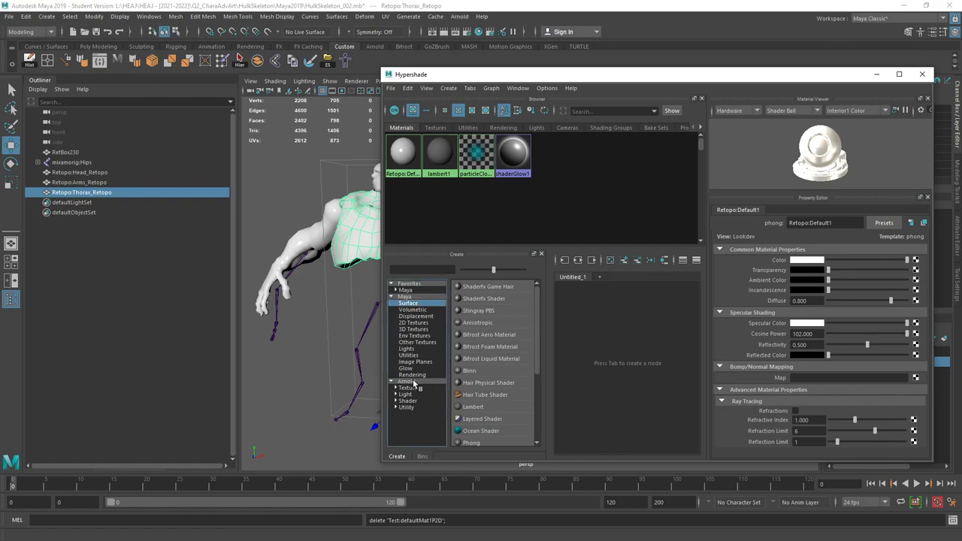
pyautogui.click(415, 330)
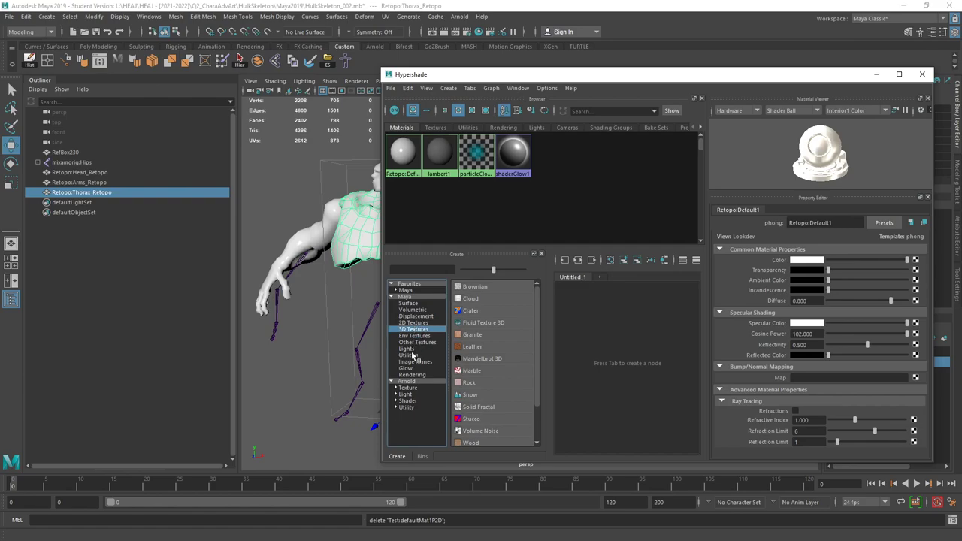
pyautogui.click(410, 298)
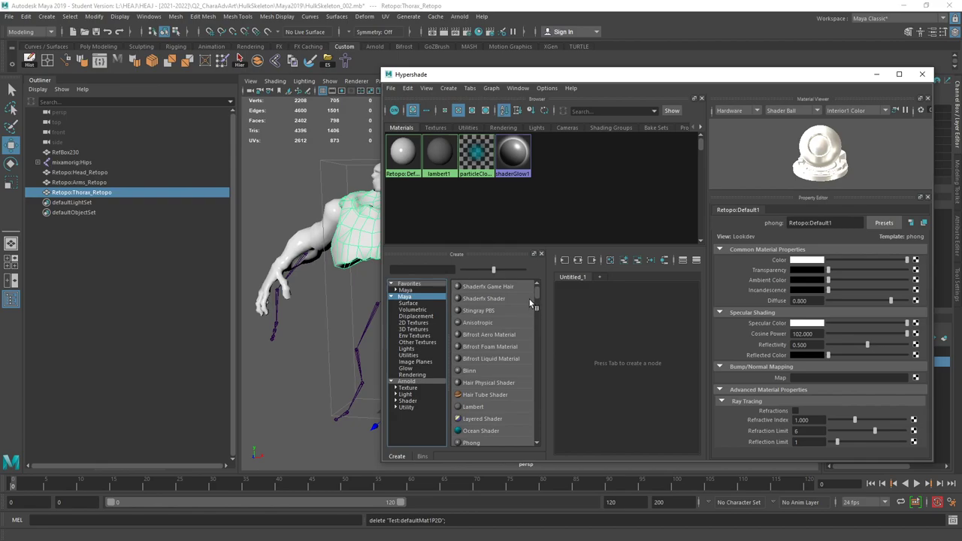
pyautogui.click(487, 371)
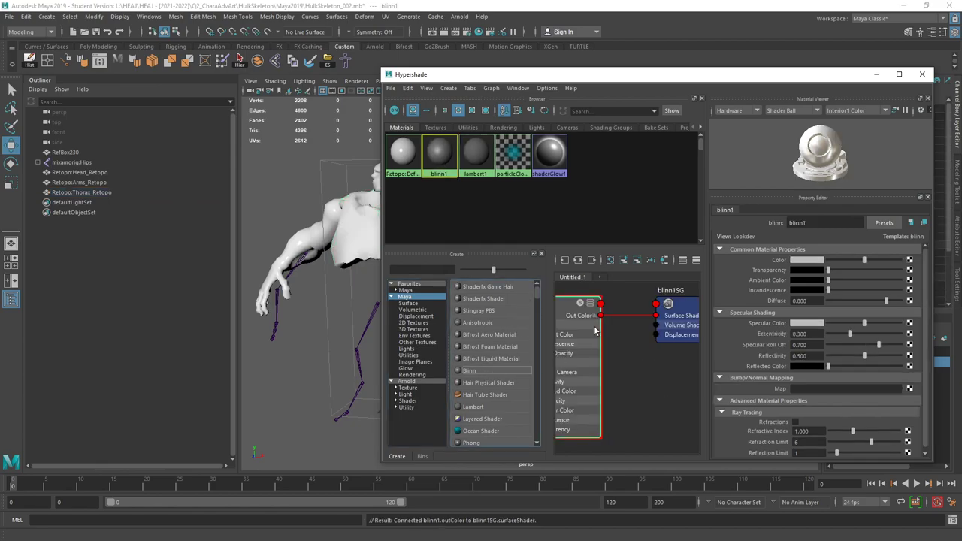
# Step: Rename the new Blinn material to DeadSkl_SHD
pyautogui.click(444, 165)
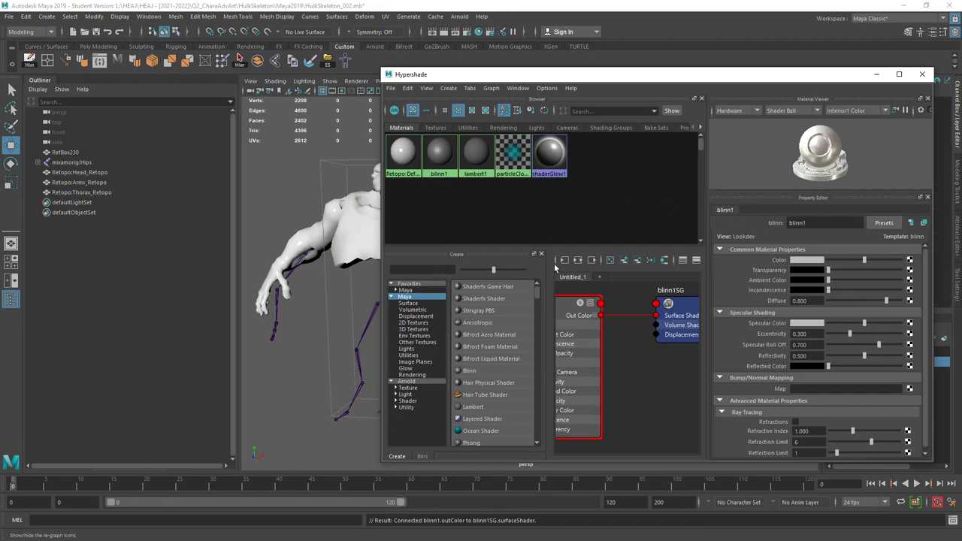
pyautogui.click(439, 169)
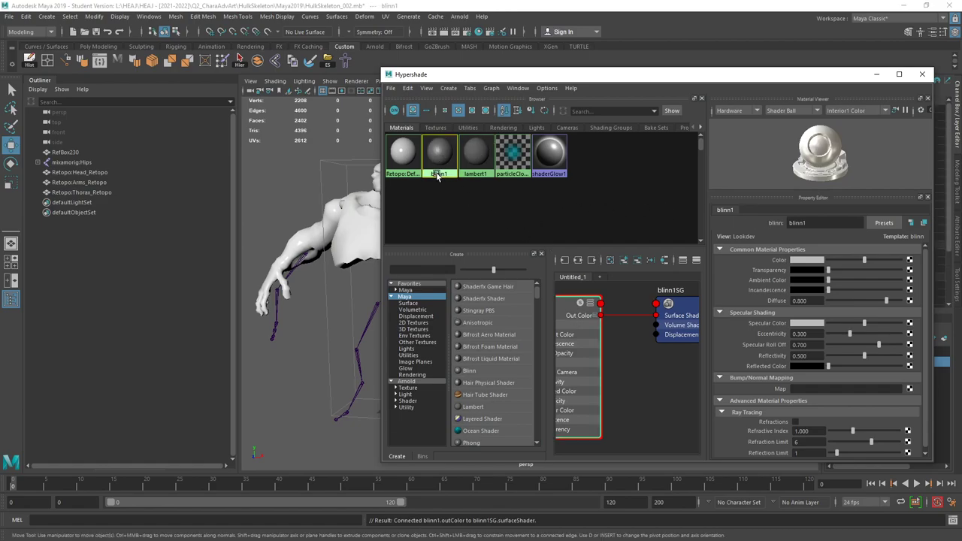
pyautogui.doubleClick(438, 171)
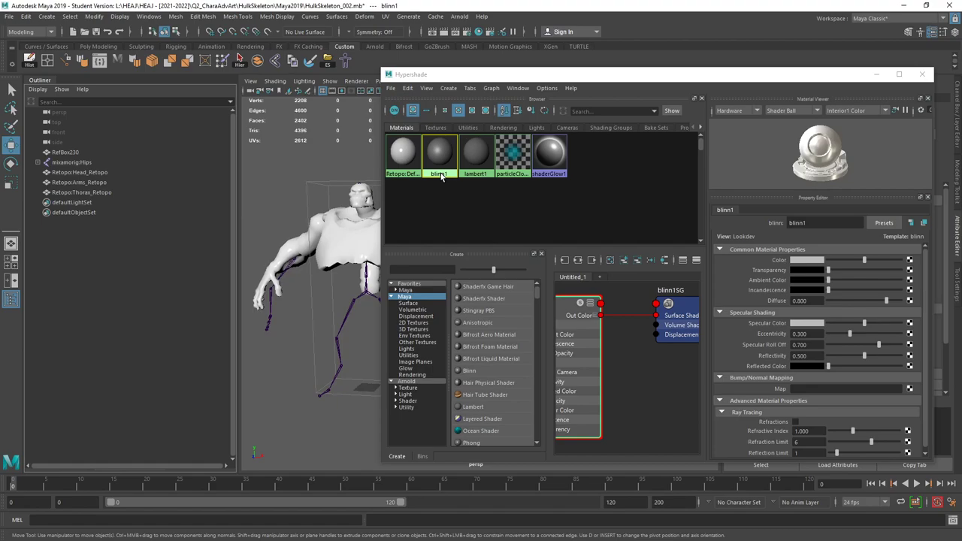
pyautogui.click(810, 220)
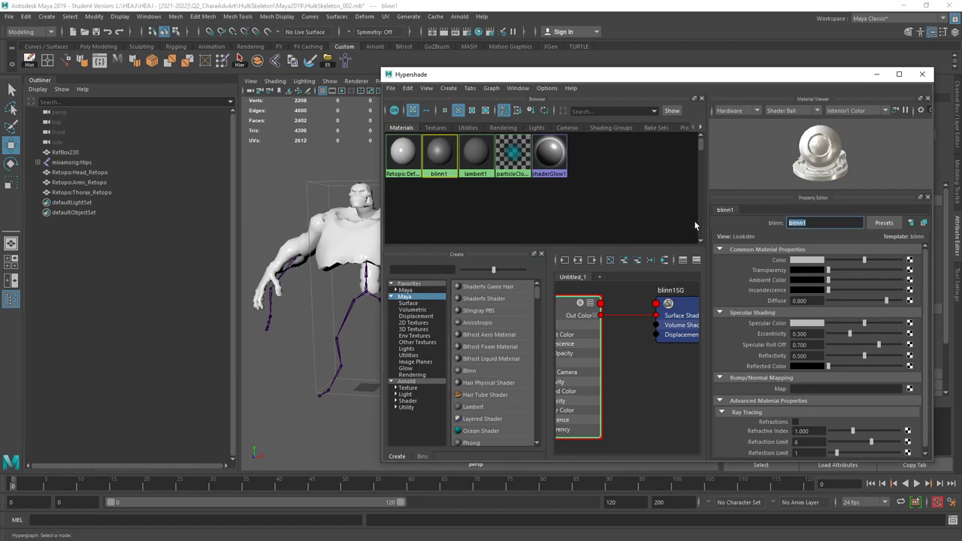
pyautogui.write('Desc')
pyautogui.press('BackSpace')
pyautogui.press('BackSpace')
pyautogui.write('ad')
pyautogui.write('Ski')
pyautogui.write('_SHD')
pyautogui.press('Return')
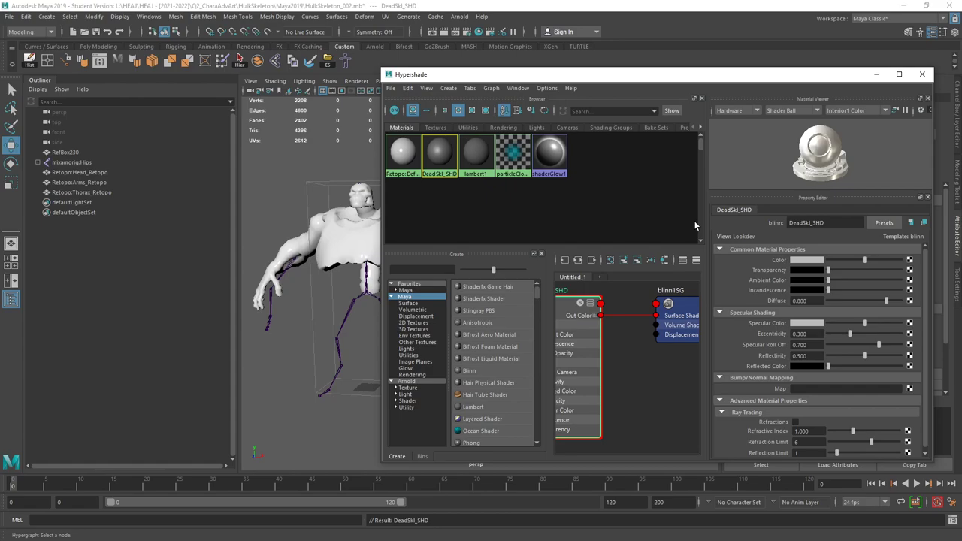
pyautogui.click(812, 222)
pyautogui.moveTo(824, 222)
pyautogui.mouseDown()
pyautogui.moveTo(801, 223)
pyautogui.moveTo(812, 231)
pyautogui.mouseUp()
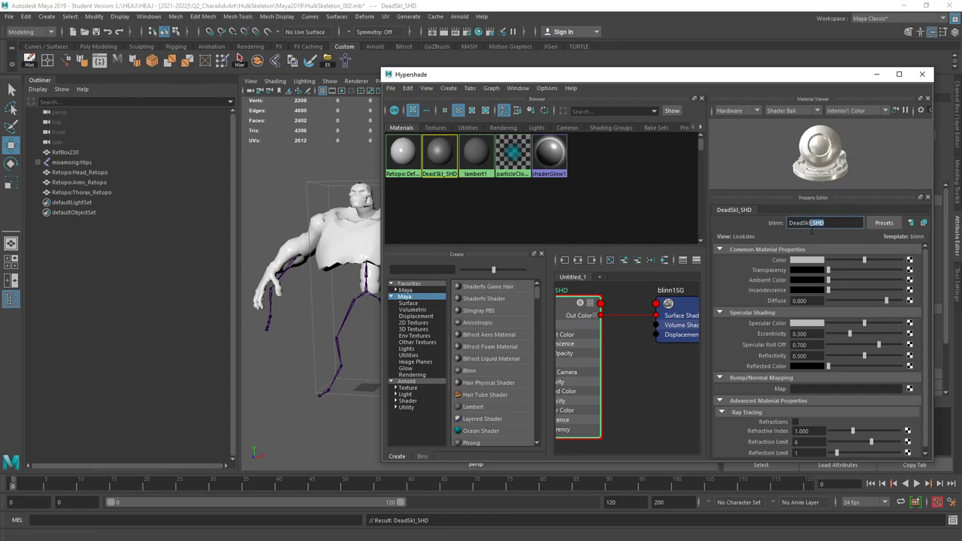
pyautogui.click(819, 231)
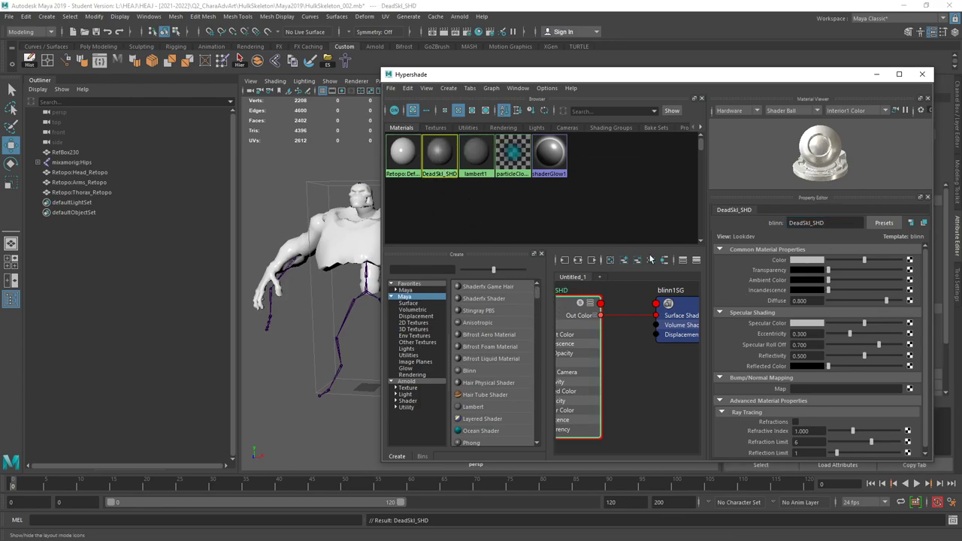
# Step: Assign DeadSkl_SHD to the Head, Arms and Thorax Retopo meshes, and delete the leftover Retopo:Default1 material
pyautogui.moveTo(92, 175); pyautogui.dragTo(96, 192)
pyautogui.moveTo(445, 160); pyautogui.dragTo(444, 134, button='right')
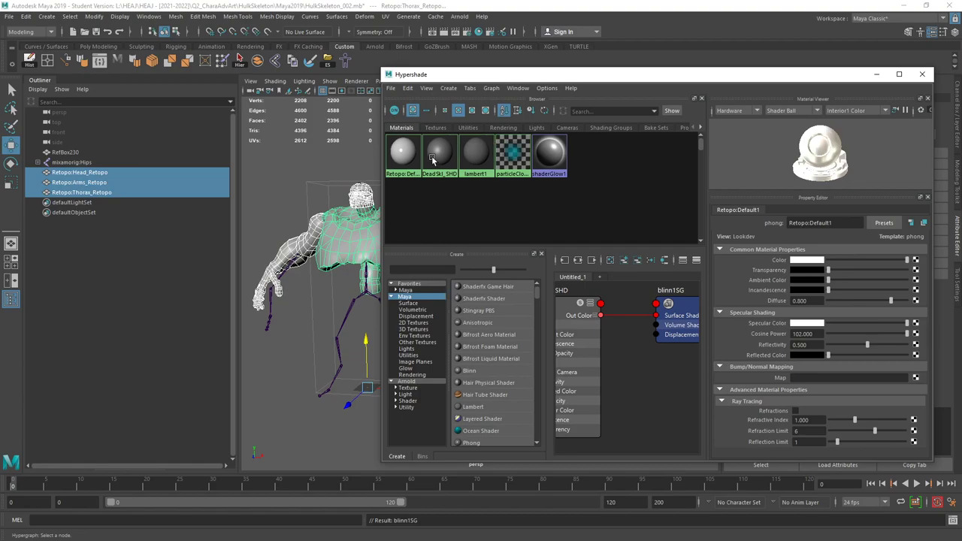
pyautogui.click(407, 89)
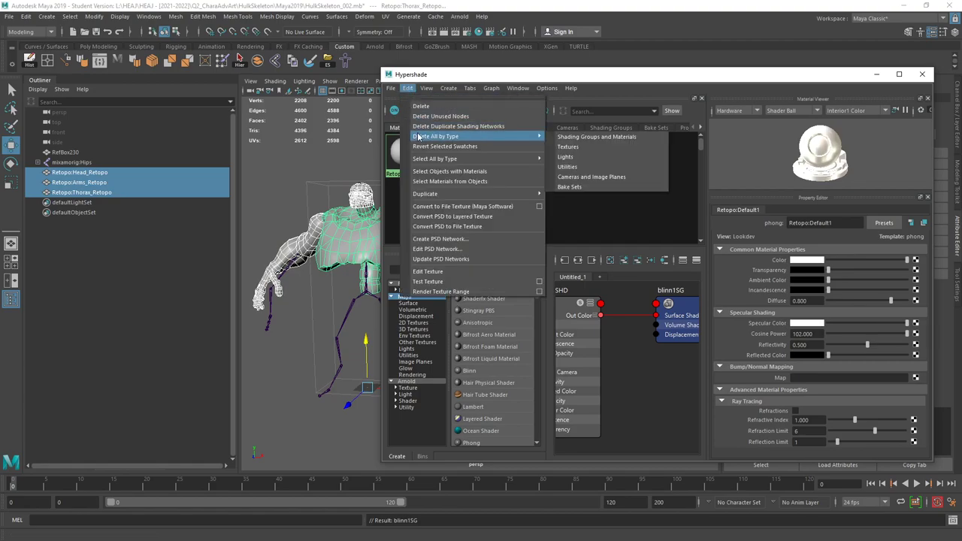
pyautogui.click(421, 107)
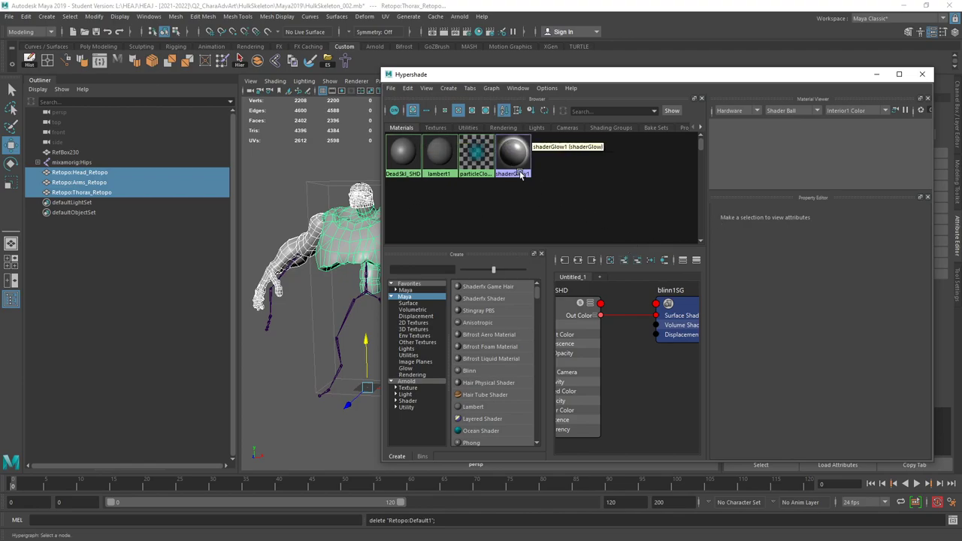
pyautogui.click(922, 74)
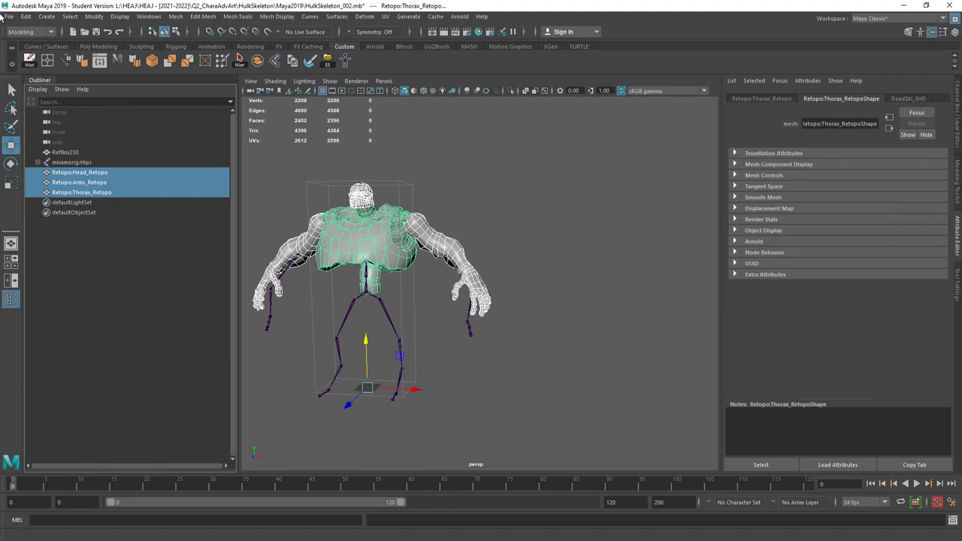
# Step: Save the scene under the new name HulkSkeleton_003.mb in the Maya2019 folder
pyautogui.click(9, 16)
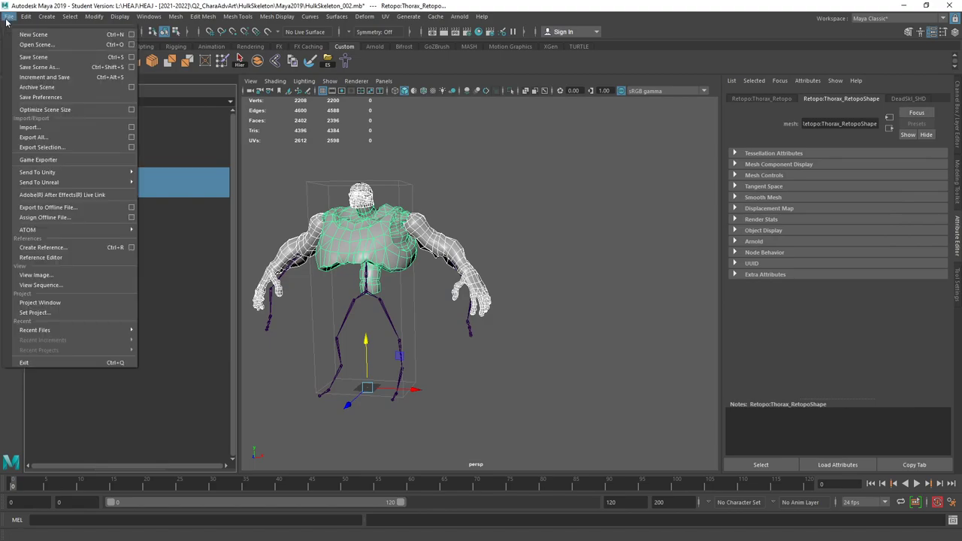
pyautogui.click(37, 67)
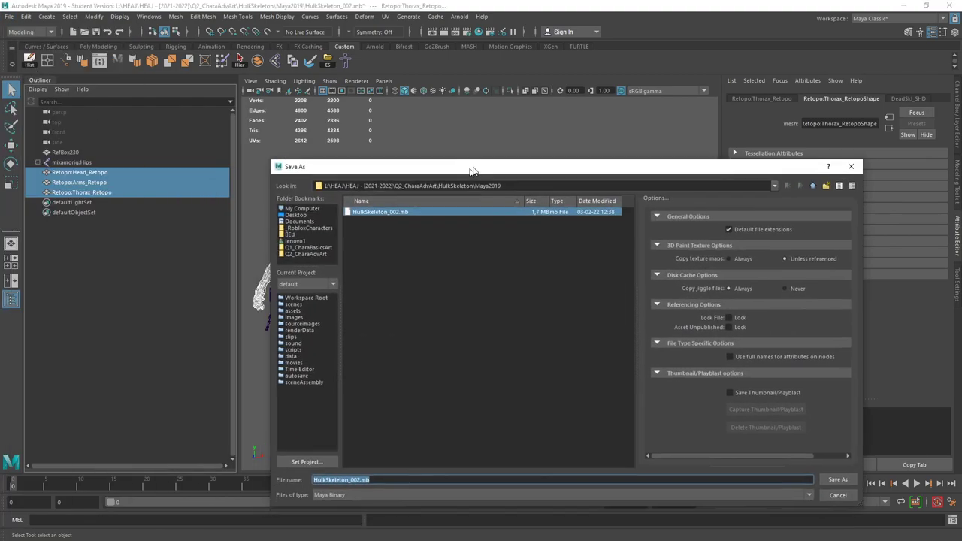
pyautogui.click(364, 478)
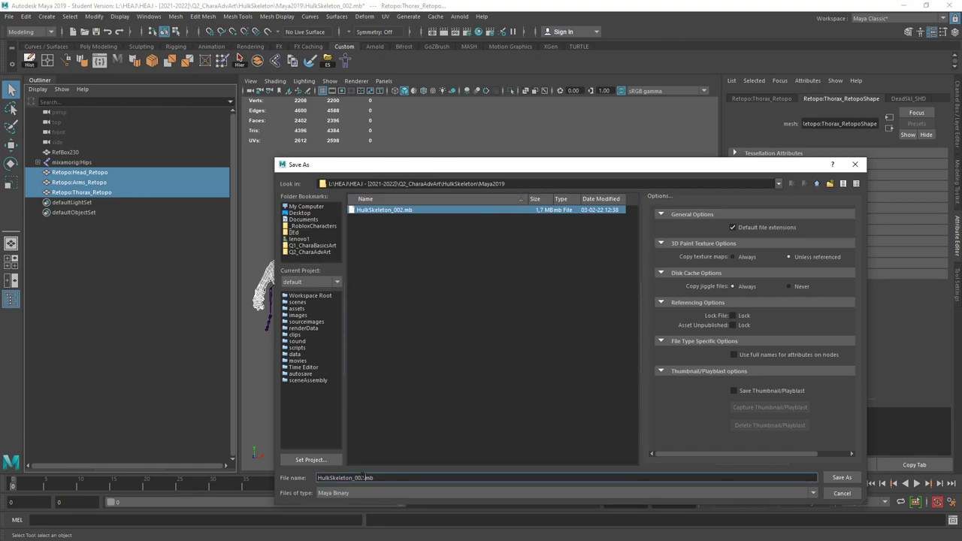
pyautogui.press('Return')
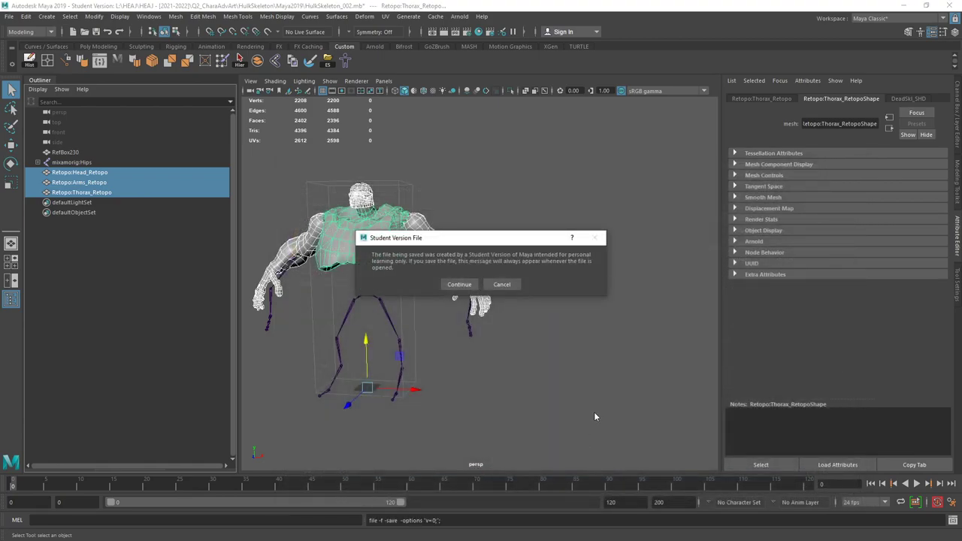
pyautogui.click(445, 287)
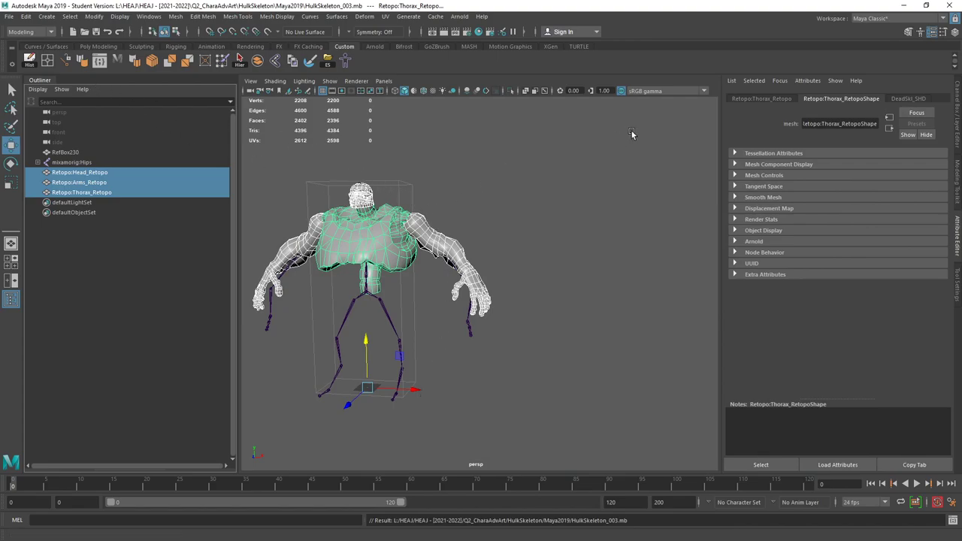
# Step: Switch to ZBrush and examine the previews and polygon counts of the Head_high, Arms_high and Thorax_high subtools
pyautogui.scroll(2, 577, 207)
pyautogui.keyDown('alt'); pyautogui.moveTo(578, 206); pyautogui.dragTo(443, 259); pyautogui.keyUp('alt')
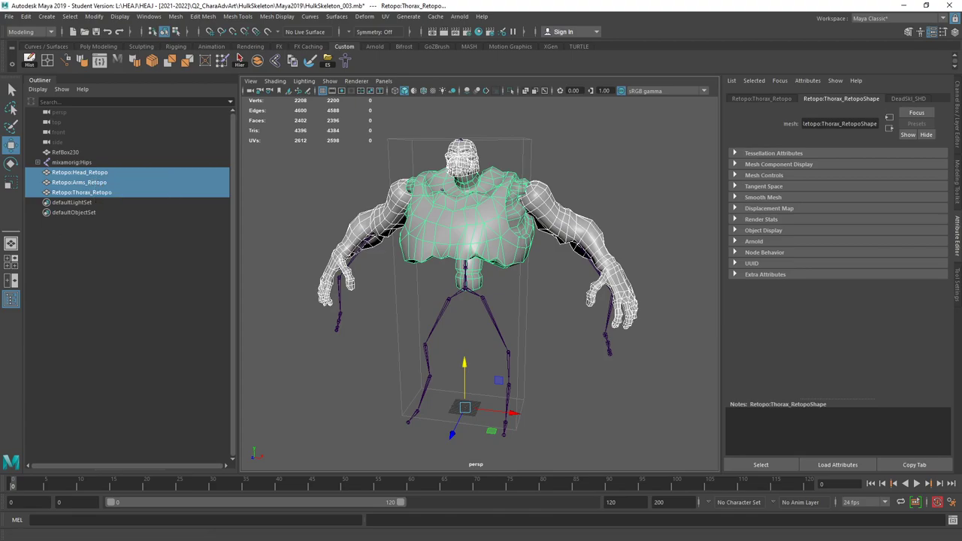
pyautogui.hotkey('alt', 'Tab')
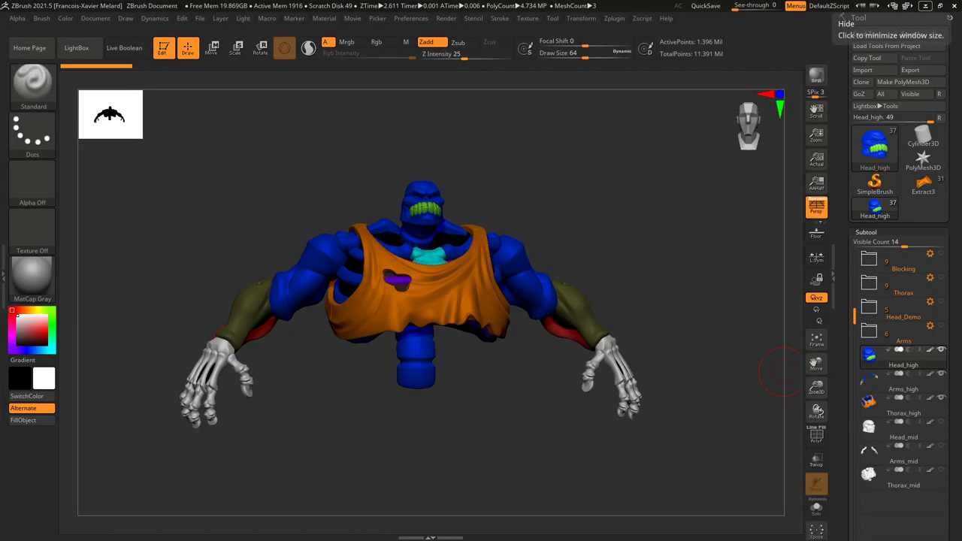
pyautogui.moveTo(894, 369)
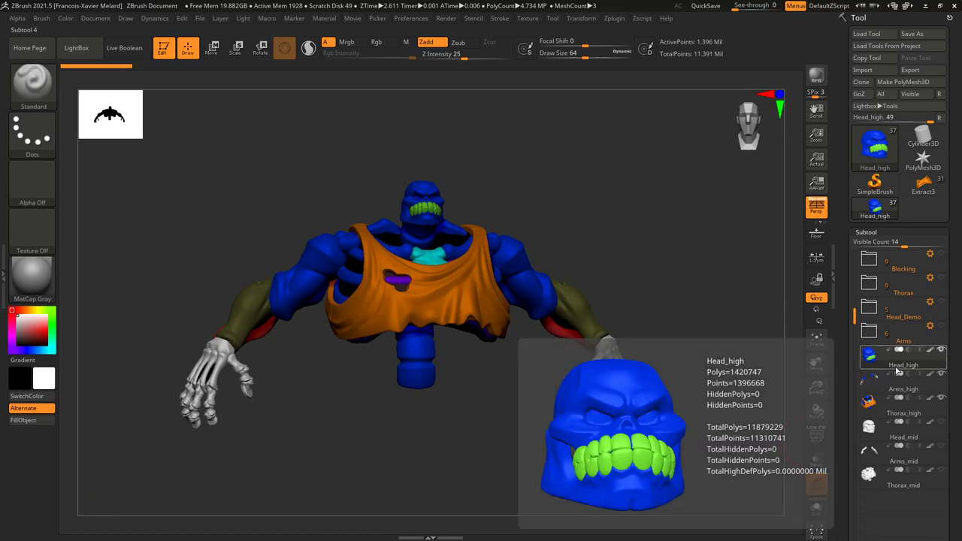
pyautogui.moveTo(893, 396)
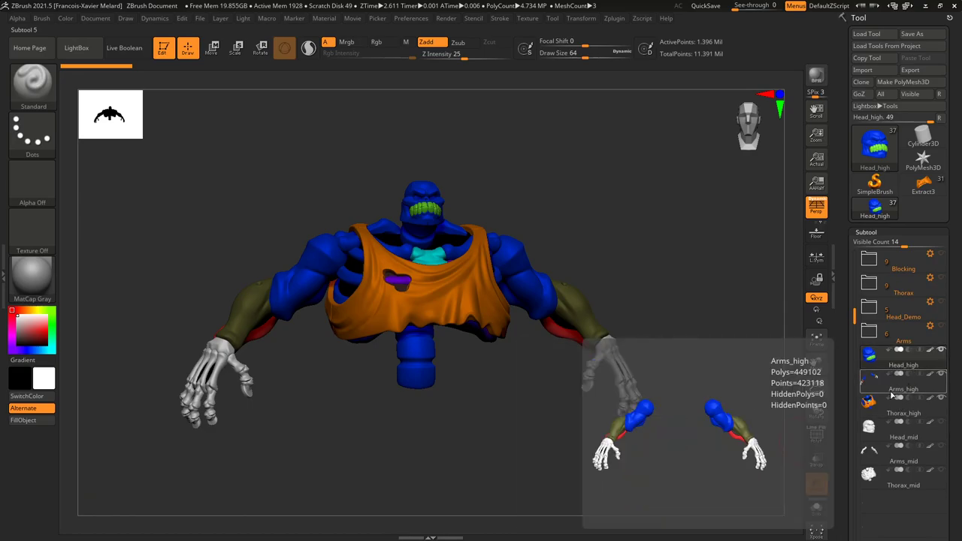
pyautogui.moveTo(906, 411)
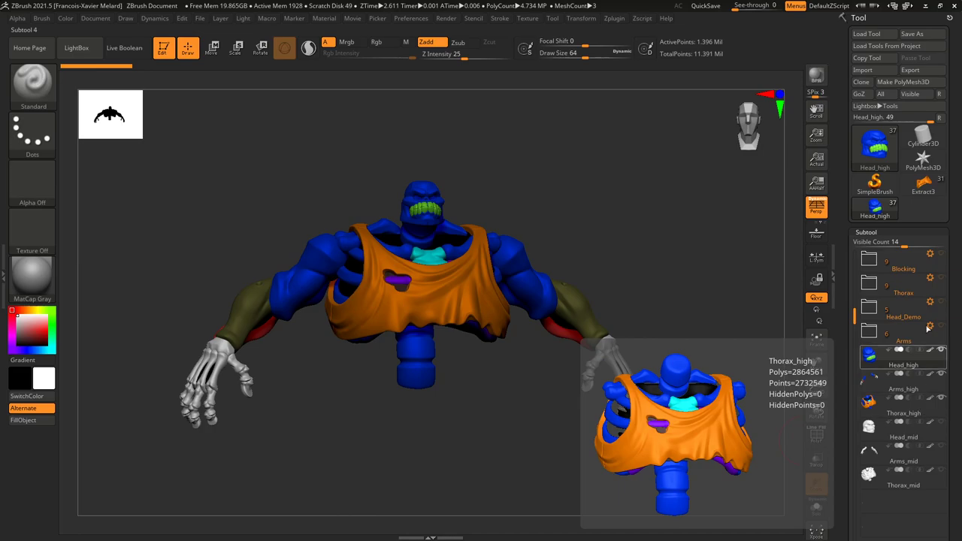
pyautogui.click(926, 7)
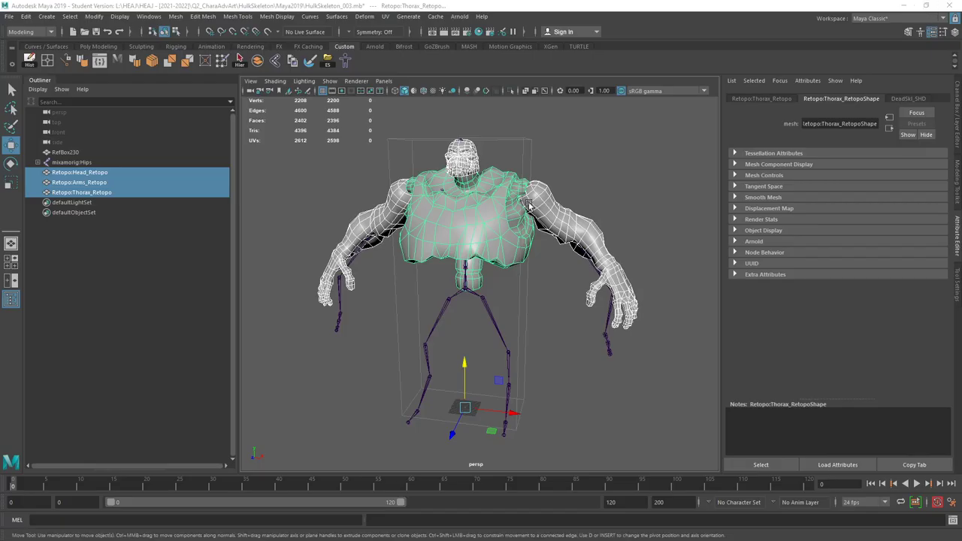
# Step: Select the Retopo:Head_Retopo, Retopo:Arms_Retopo and Retopo:Thorax_Retopo meshes together in Maya
pyautogui.click(81, 193)
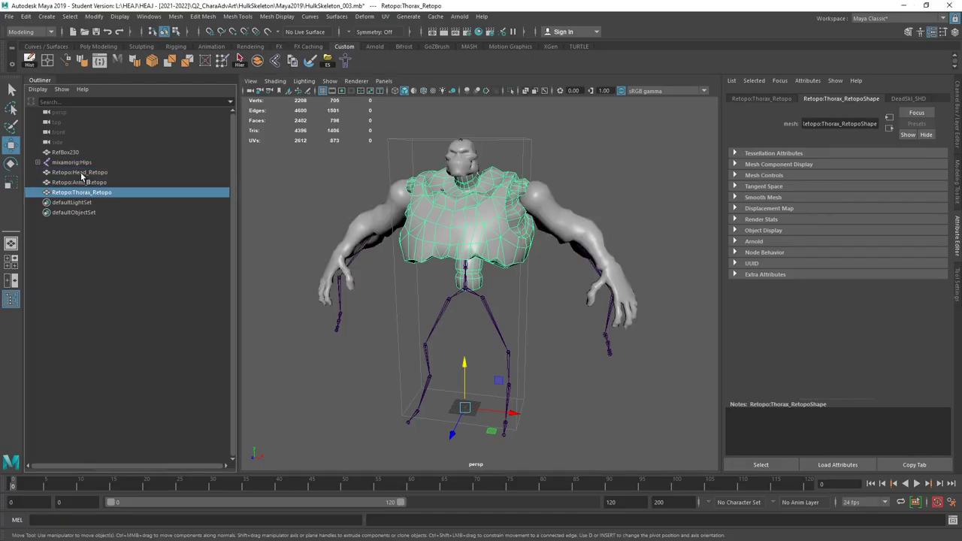
pyautogui.click(81, 174)
pyautogui.keyDown('shift'); pyautogui.click(75, 193); pyautogui.keyUp('shift')
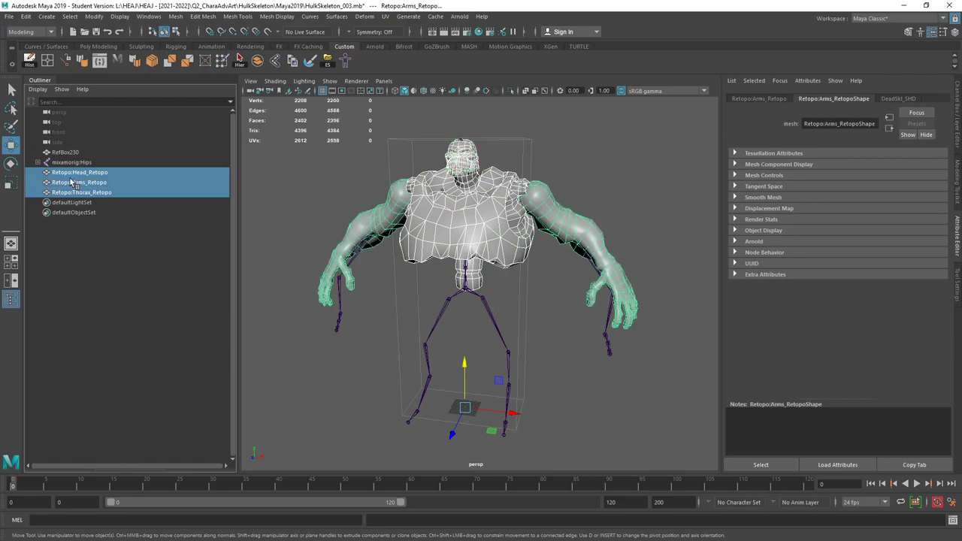
pyautogui.click(91, 263)
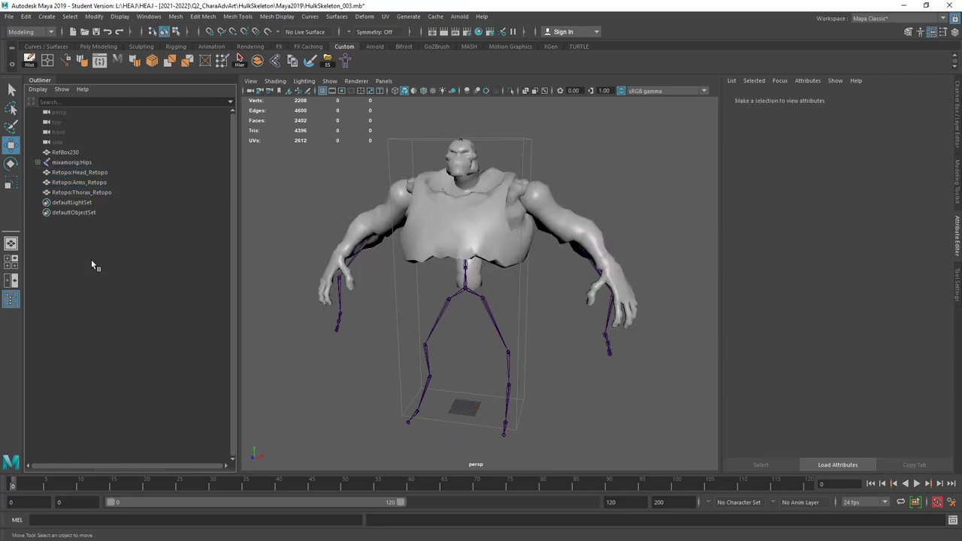
pyautogui.click(75, 174)
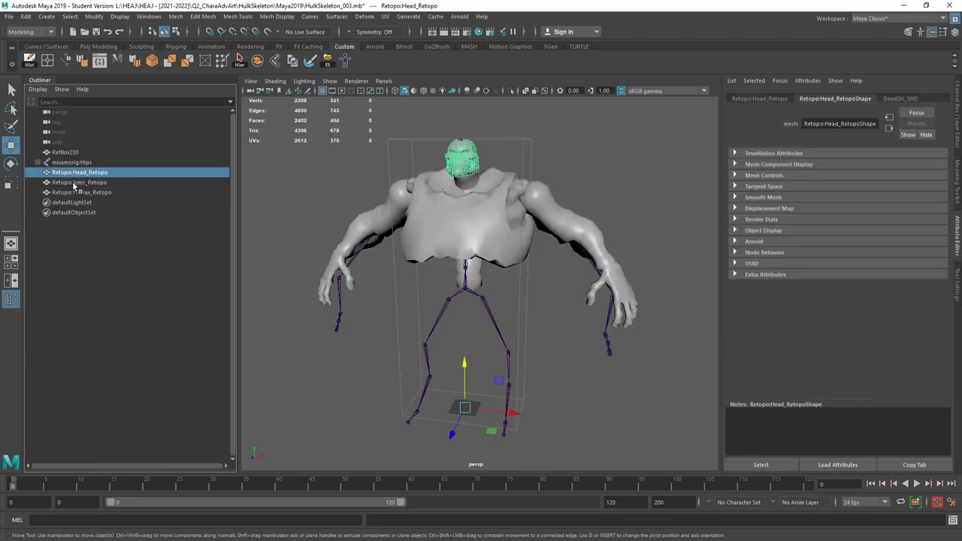
pyautogui.keyDown('shift'); pyautogui.click(75, 192); pyautogui.keyUp('shift')
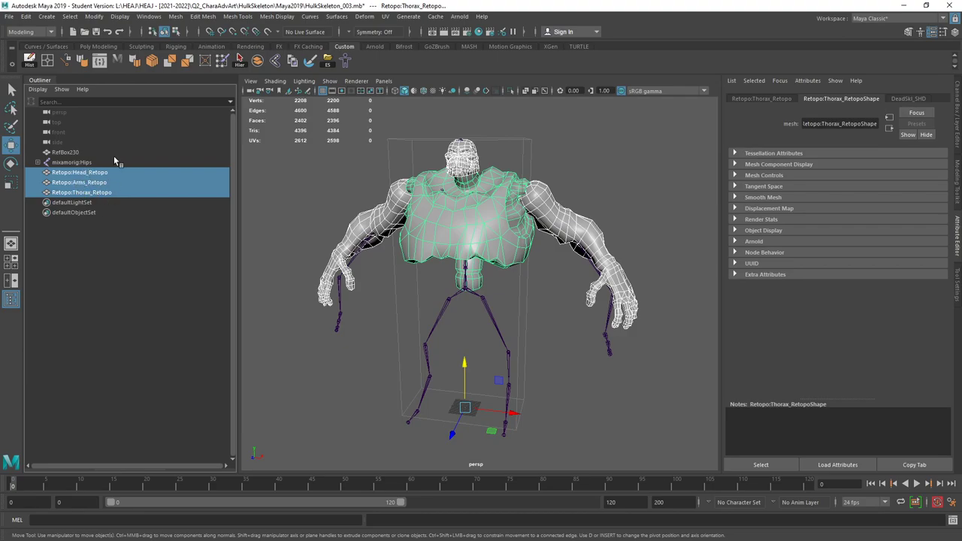
# Step: Delete the Retopo namespace in the Namespace Editor, merging its contents with the root
pyautogui.click(147, 17)
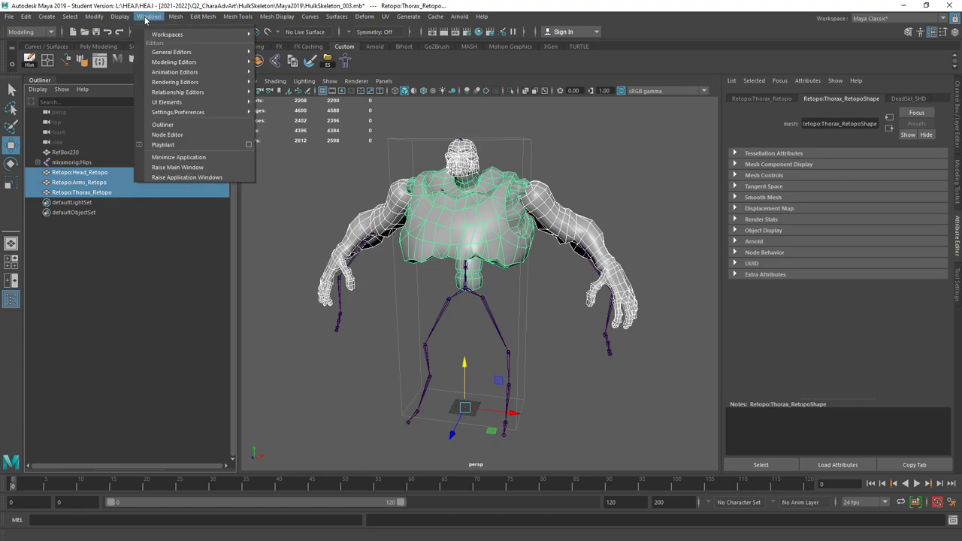
pyautogui.moveTo(163, 54)
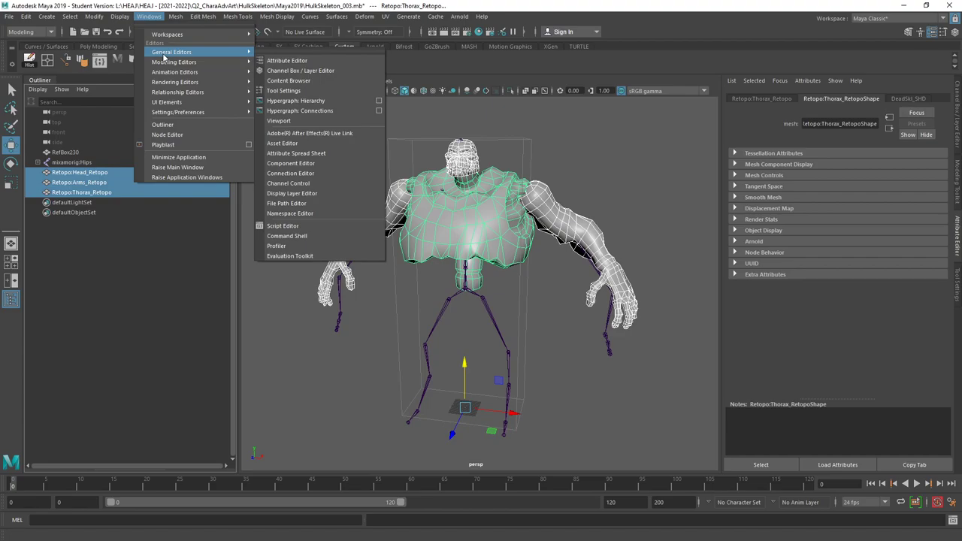
pyautogui.click(295, 218)
pyautogui.moveTo(214, 315); pyautogui.dragTo(384, 182)
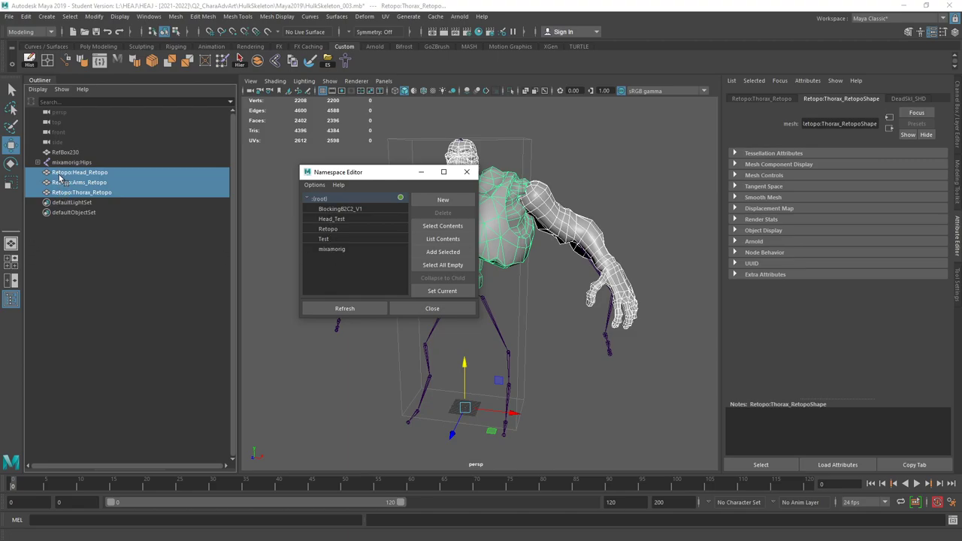
pyautogui.click(337, 230)
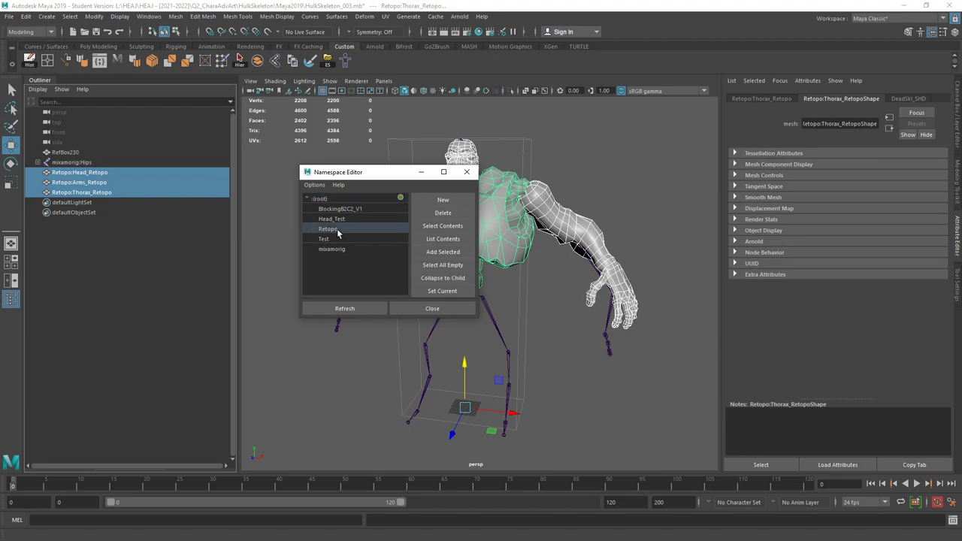
pyautogui.click(443, 214)
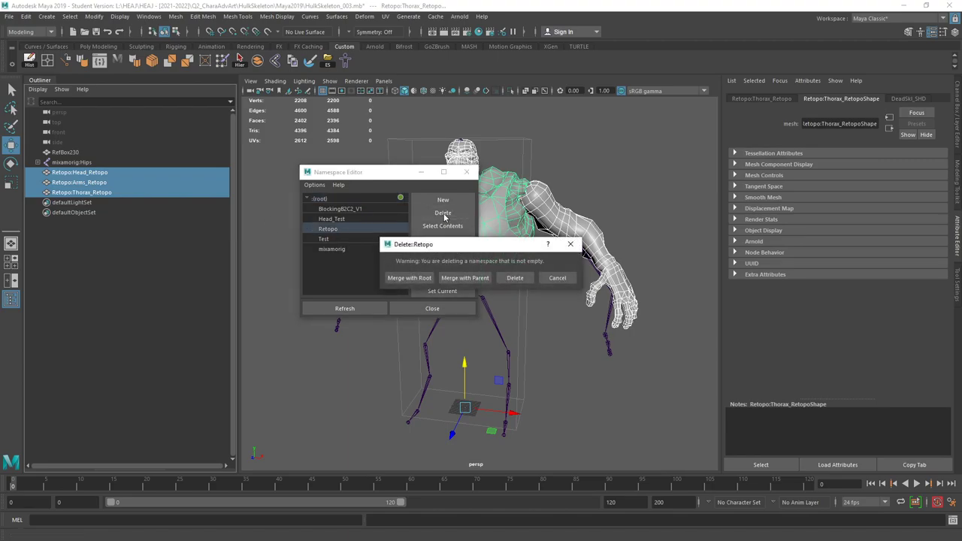
pyautogui.click(408, 278)
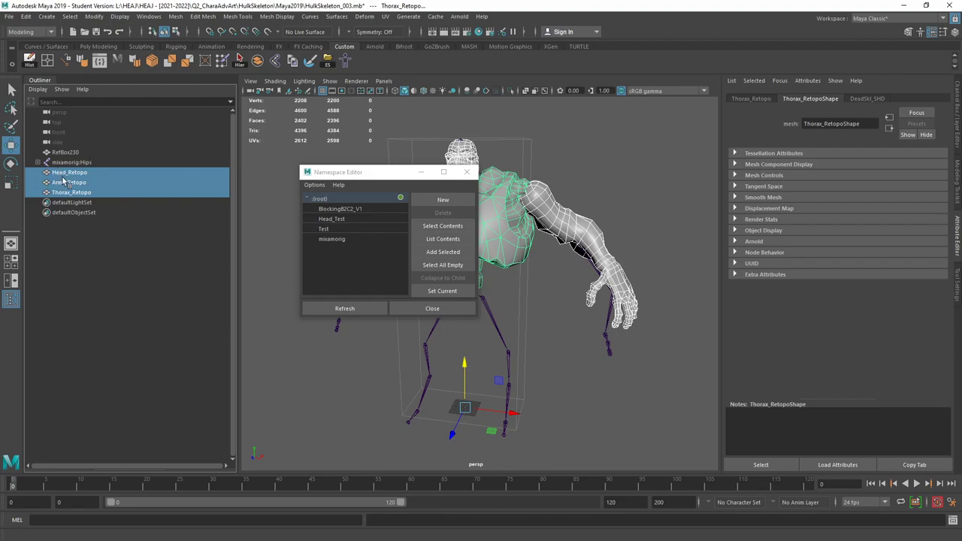
# Step: Delete the mixamorig namespace, merging its contents with the root, and check the joint names under Hips
pyautogui.moveTo(78, 166); pyautogui.dragTo(333, 239)
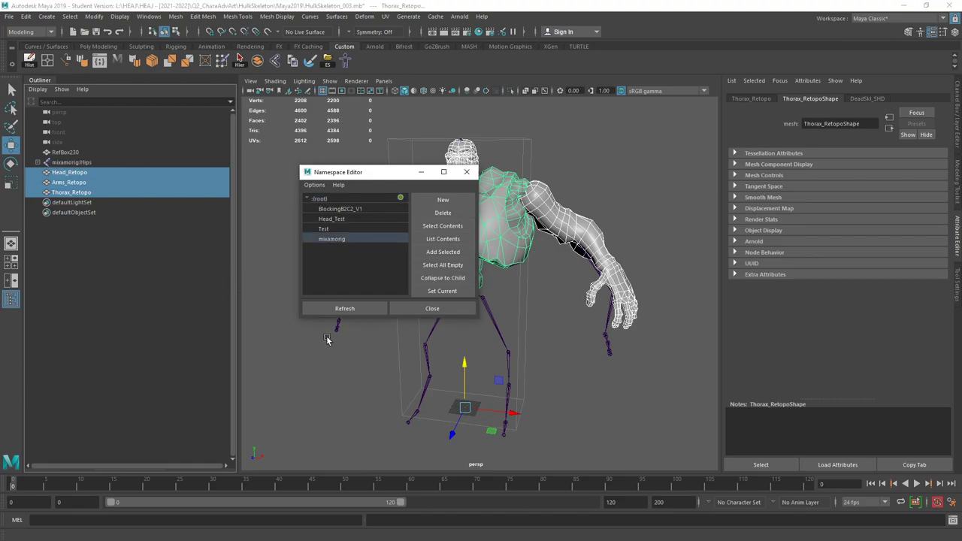
pyautogui.click(435, 215)
pyautogui.click(413, 278)
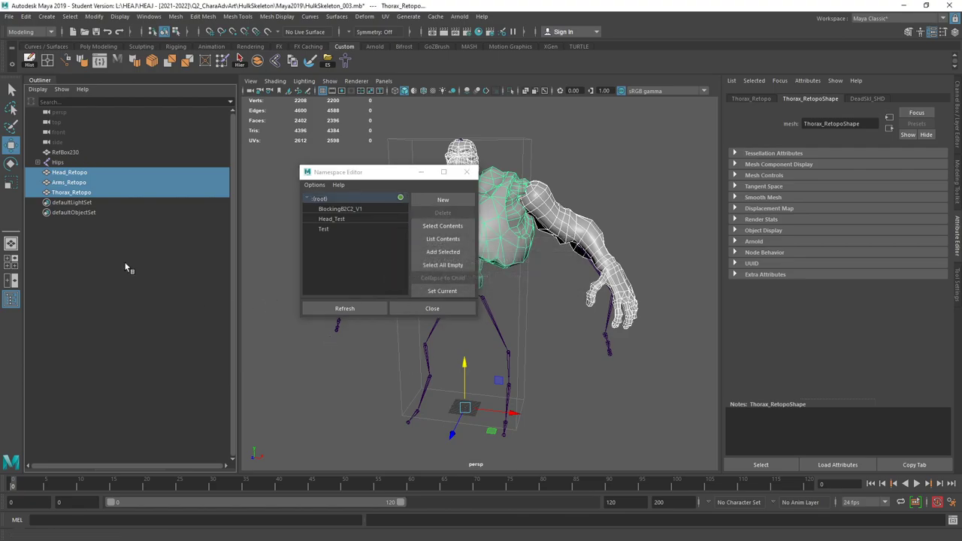
pyautogui.keyDown('shift'); pyautogui.click(38, 162); pyautogui.keyUp('shift')
pyautogui.click(38, 163)
# Step: Delete the leftover BlockingB2C2_V1, Head_Test and Test namespaces and close the Namespace Editor
pyautogui.click(350, 209)
pyautogui.click(442, 212)
pyautogui.click(348, 210)
pyautogui.click(433, 214)
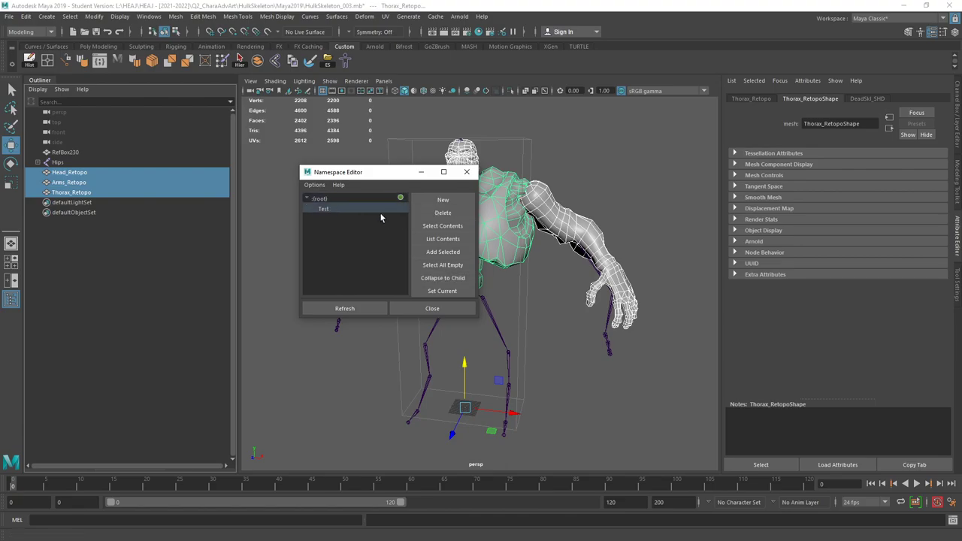
pyautogui.click(444, 213)
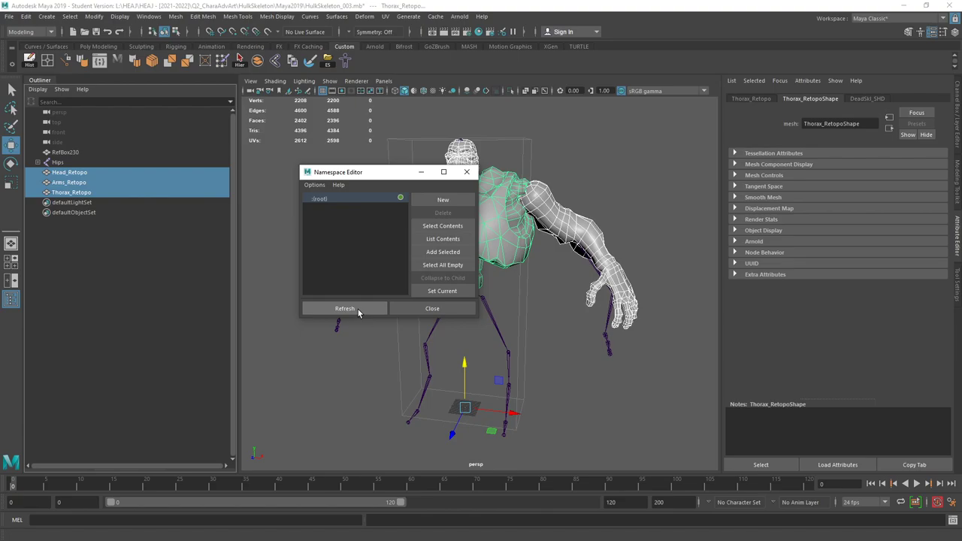
pyautogui.click(427, 308)
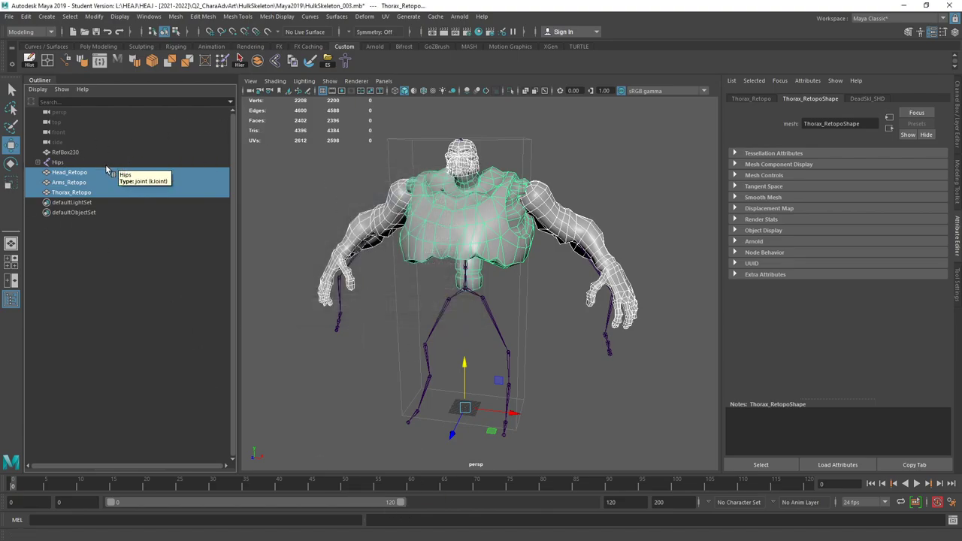
# Step: Rename the Head_Retopo mesh as Head_low
pyautogui.click(75, 174)
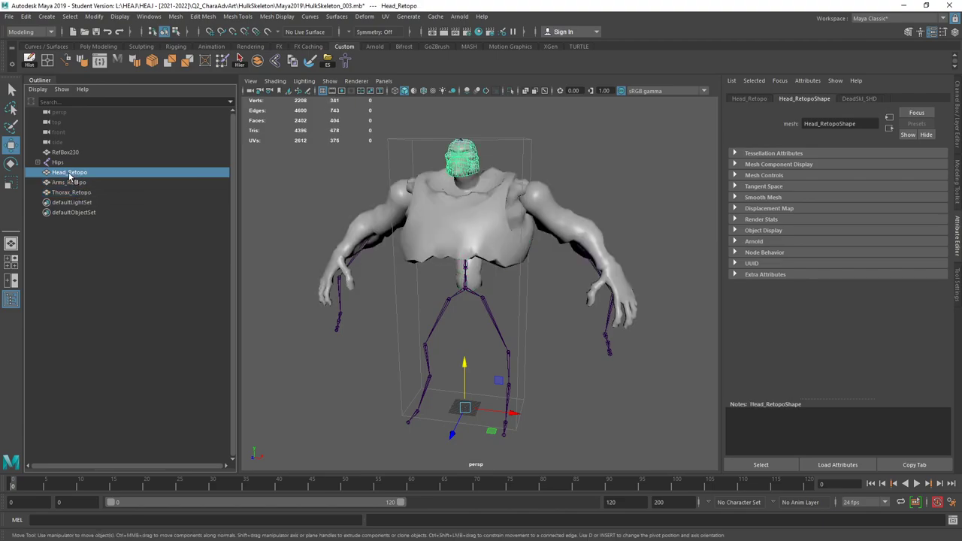
pyautogui.doubleClick(68, 173)
pyautogui.moveTo(70, 174); pyautogui.dragTo(136, 178)
pyautogui.press('BackSpace')
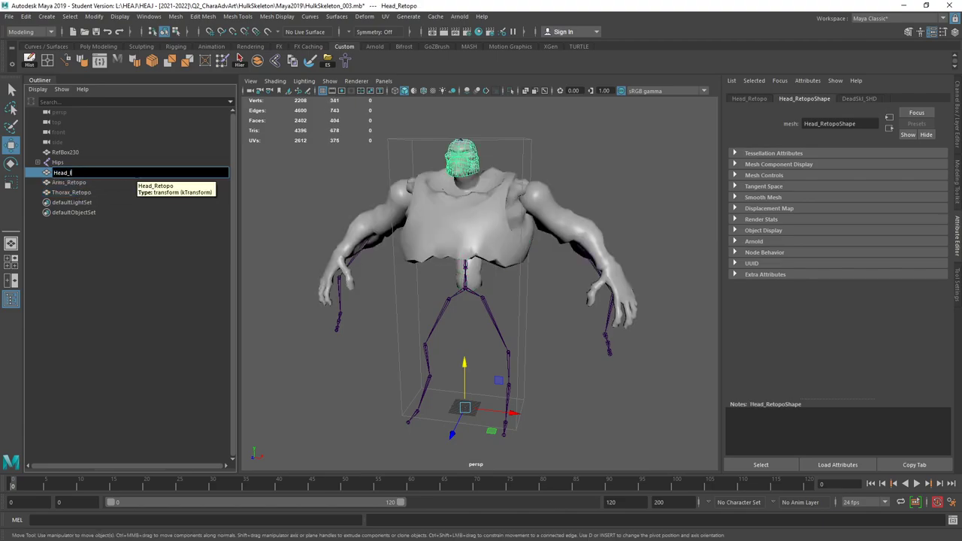
pyautogui.write('low')
pyautogui.press('Return')
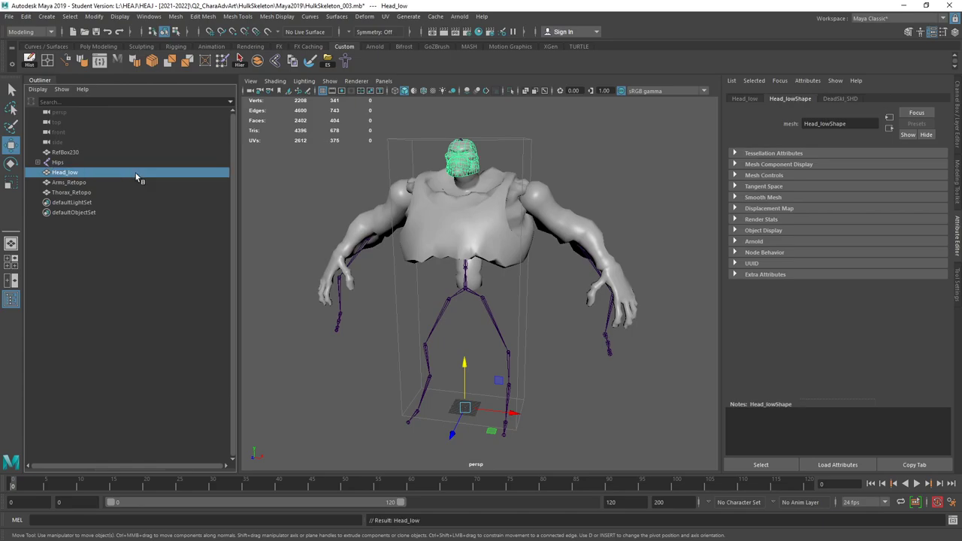
# Step: Rename the Arms_Retopo mesh as Arms_low
pyautogui.click(78, 184)
pyautogui.doubleClick(68, 185)
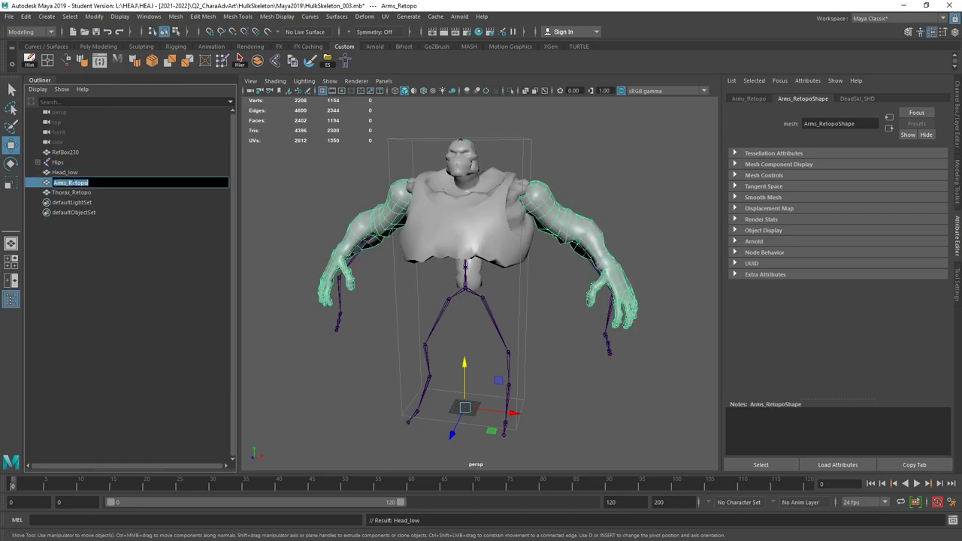
pyautogui.moveTo(69, 183); pyautogui.dragTo(89, 183)
pyautogui.write('low')
pyautogui.press('Return')
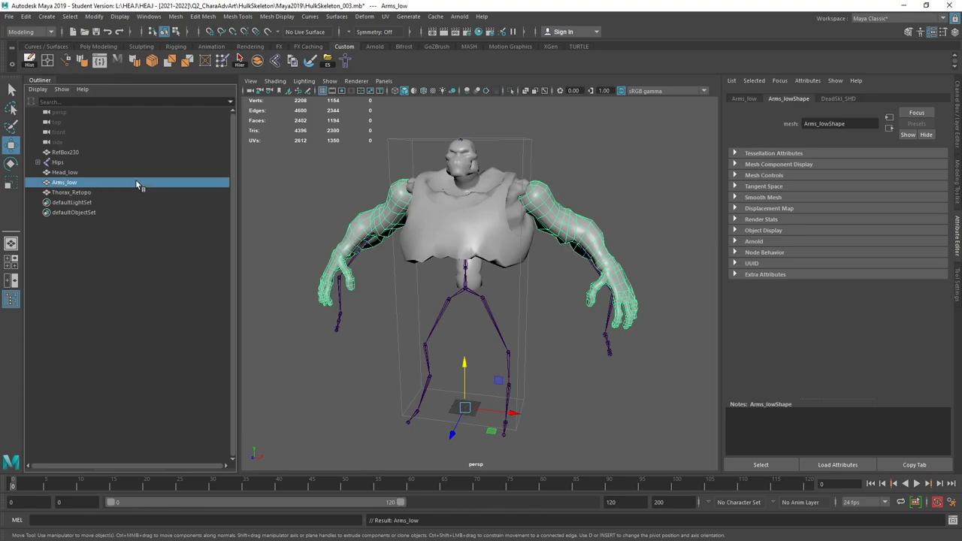
# Step: Rename the Thorax_Retopo mesh as Thorax_low
pyautogui.click(79, 195)
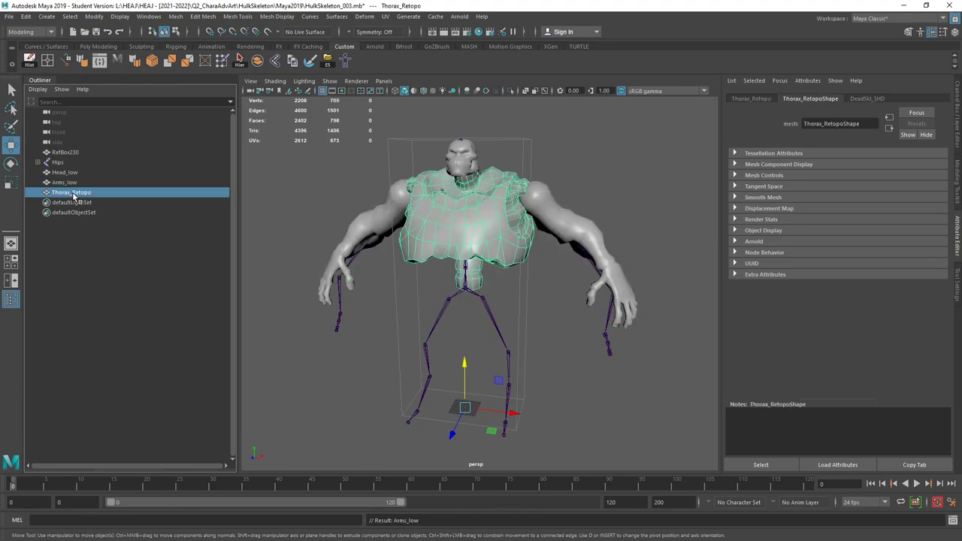
pyautogui.doubleClick(76, 194)
pyautogui.moveTo(73, 193); pyautogui.dragTo(171, 189)
pyautogui.write('lo')
pyautogui.press('Return')
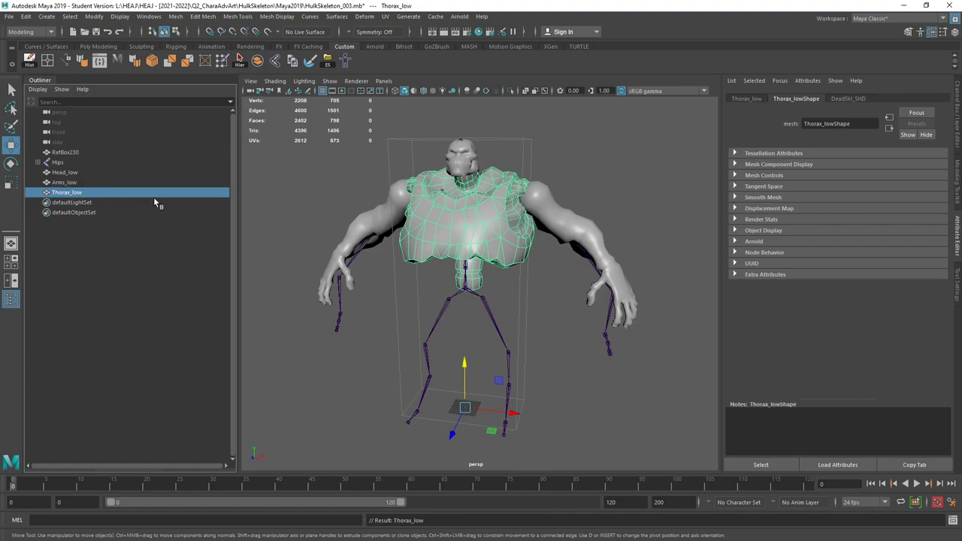
# Step: Compare the names of the Head, Arms and Thorax low meshes with the matching high subtools in ZBrush, and return to Maya
pyautogui.click(65, 173)
pyautogui.click(67, 184)
pyautogui.click(67, 192)
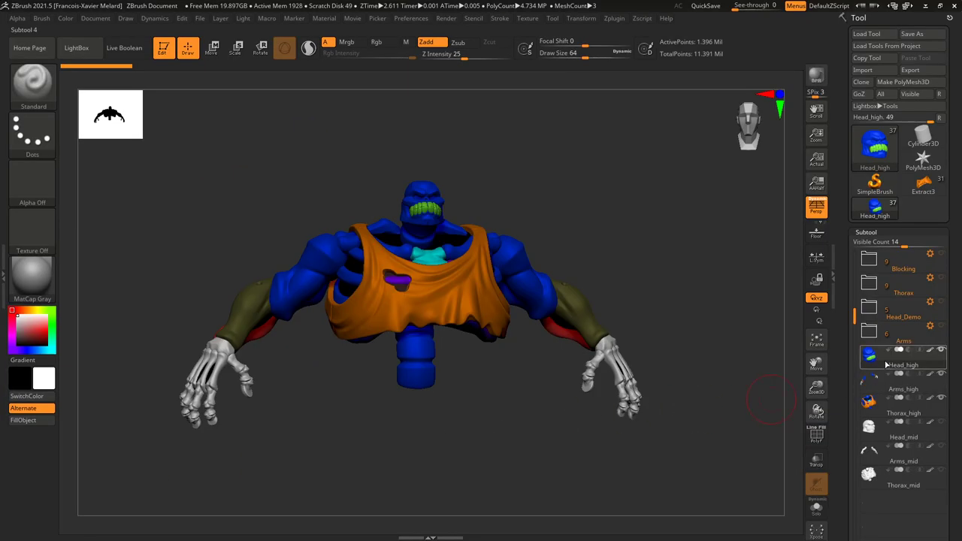
pyautogui.moveTo(878, 379)
pyautogui.click(869, 402)
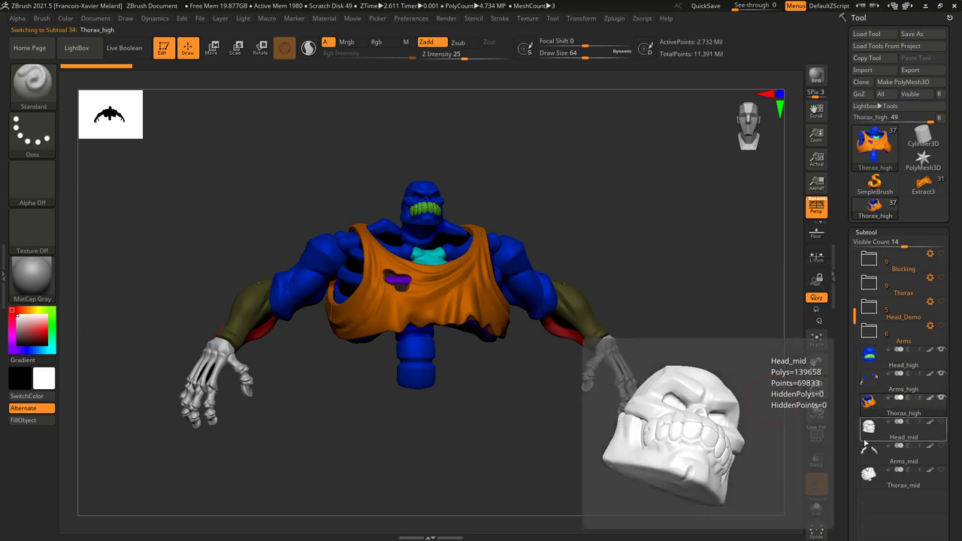
pyautogui.moveTo(870, 412)
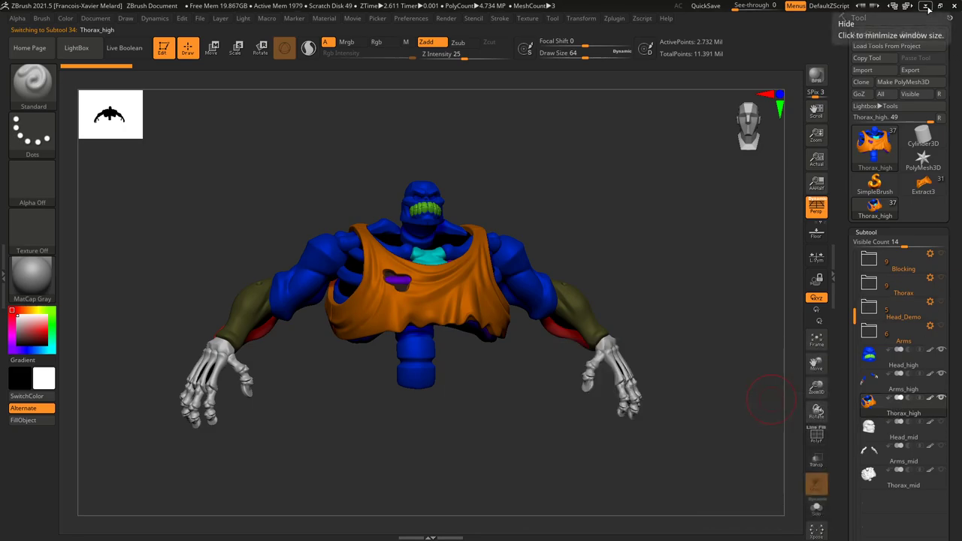
pyautogui.click(927, 6)
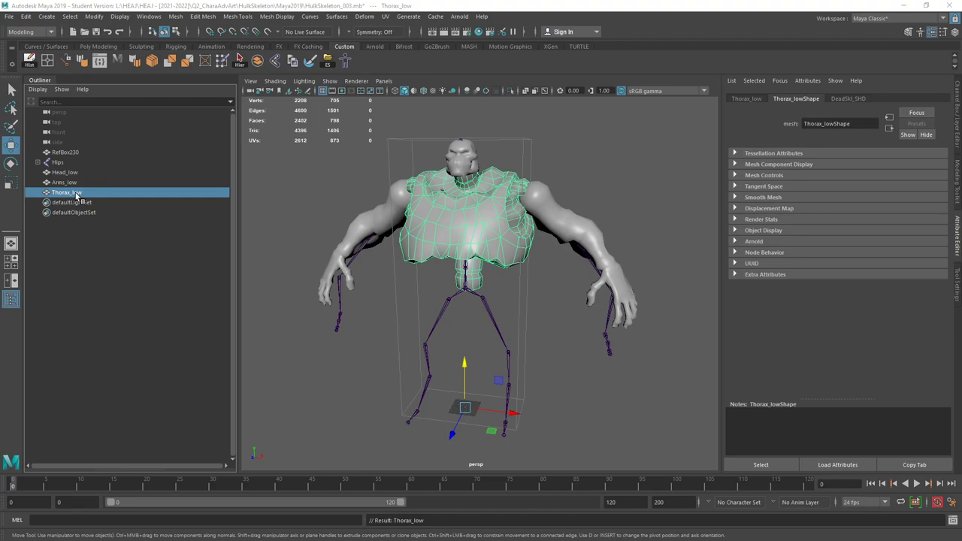
# Step: Save the current scene with the renamed low meshes, accepting the Student Version notice, and clear the selection
pyautogui.moveTo(76, 196); pyautogui.dragTo(69, 175, button='middle')
pyautogui.moveTo(68, 175); pyautogui.dragTo(70, 199)
pyautogui.click(9, 16)
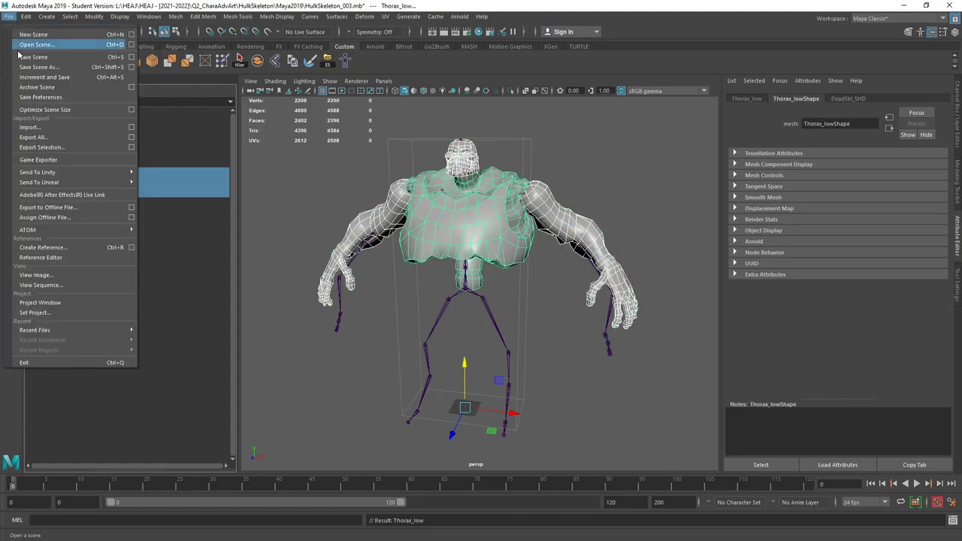
pyautogui.click(32, 57)
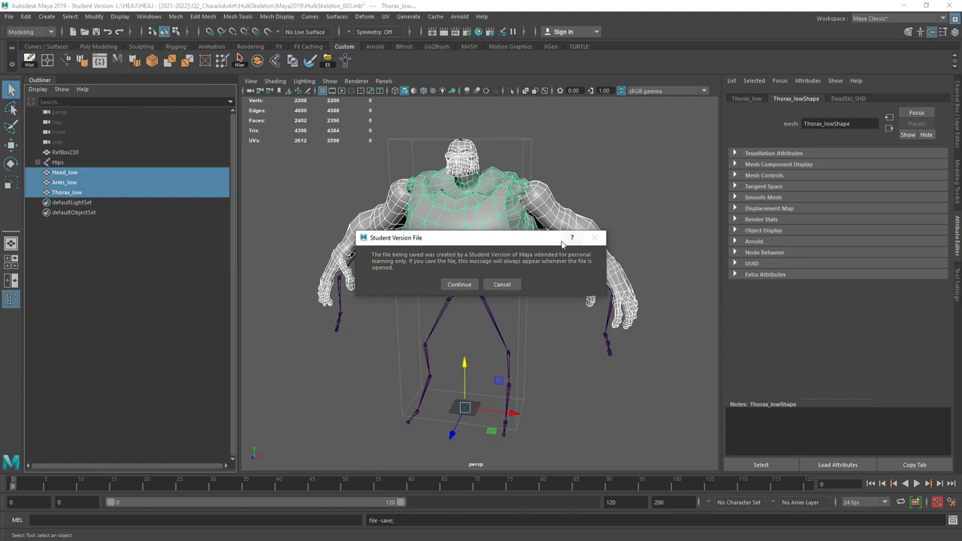
pyautogui.click(460, 284)
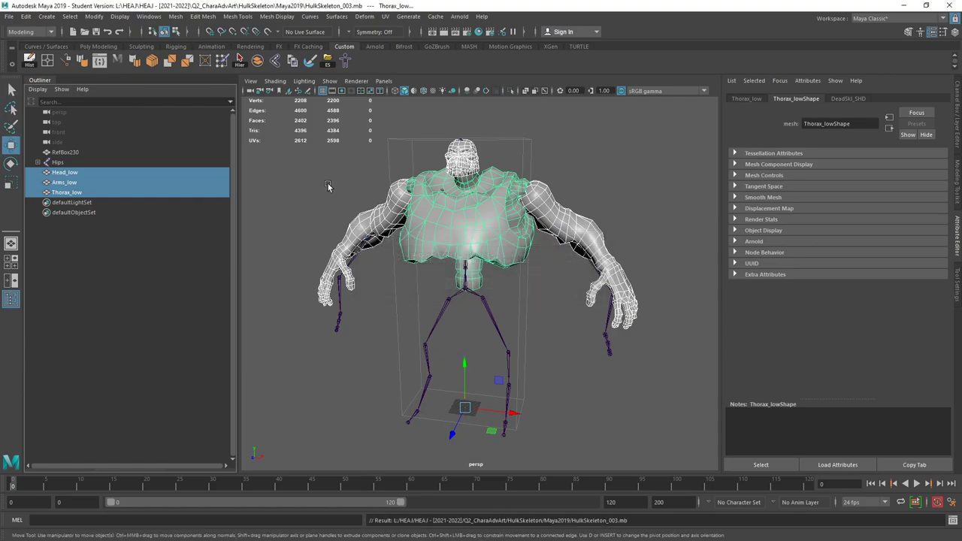
pyautogui.press('w')
pyautogui.click(244, 219)
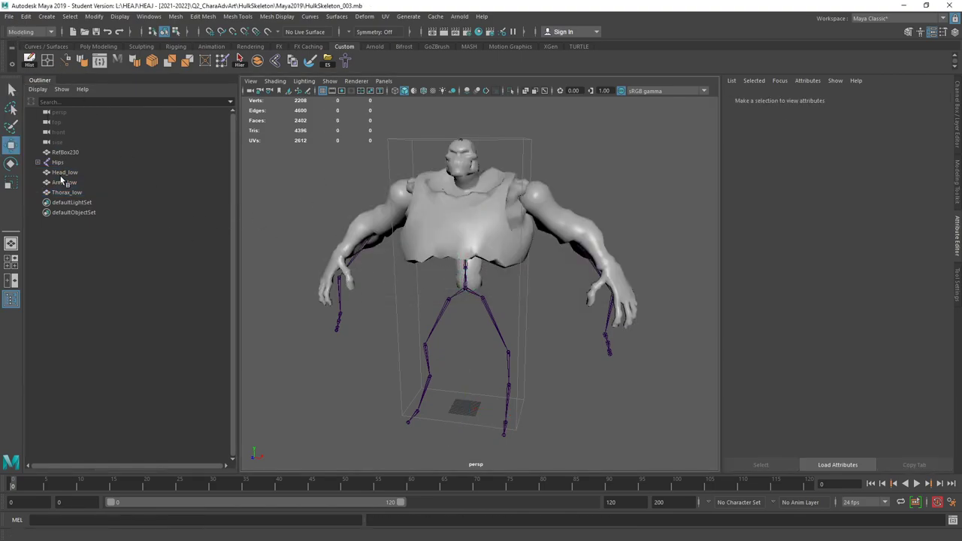
# Step: Select Head_low, Arms_low and Thorax_low and start an Export Selection with FBX export as the file type
pyautogui.click(65, 174)
pyautogui.moveTo(66, 173); pyautogui.dragTo(65, 193)
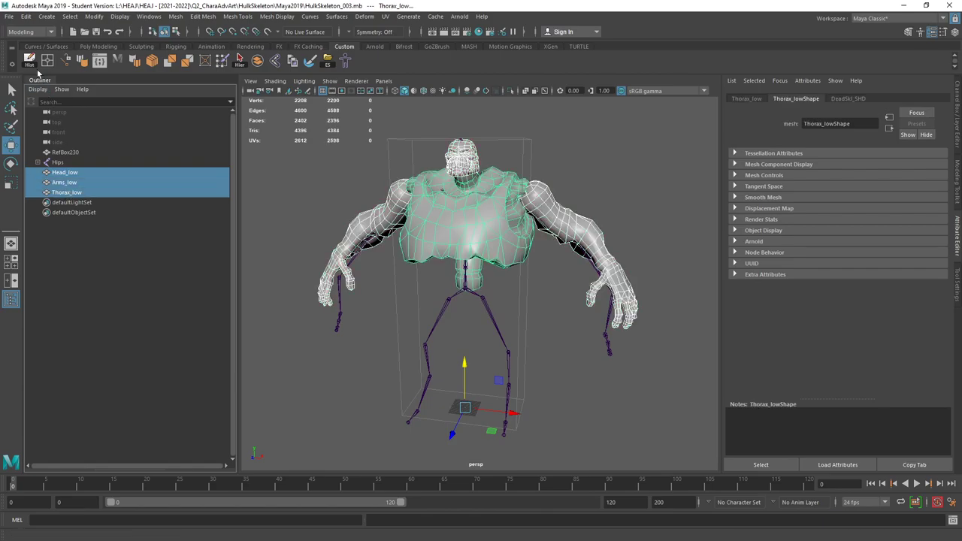
pyautogui.click(9, 15)
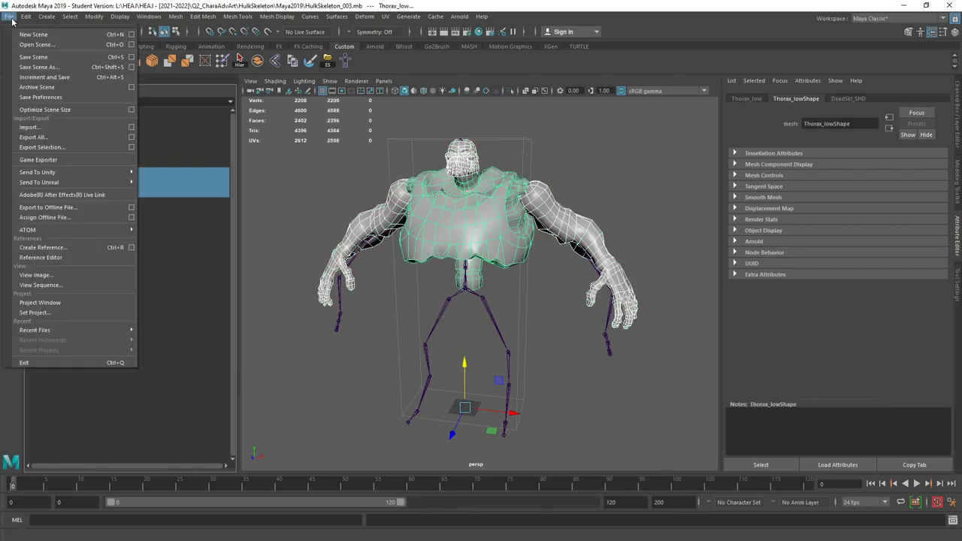
pyautogui.click(78, 147)
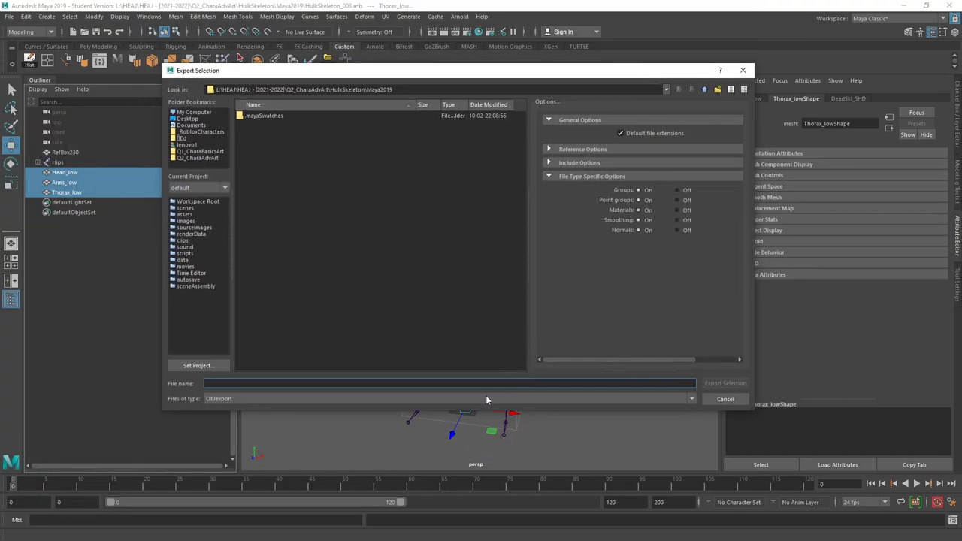
pyautogui.click(487, 399)
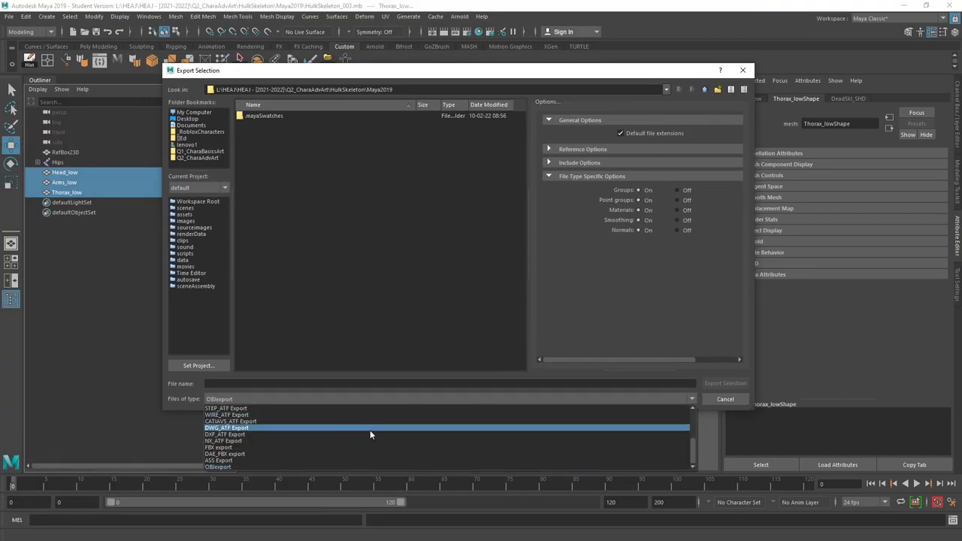
pyautogui.click(219, 448)
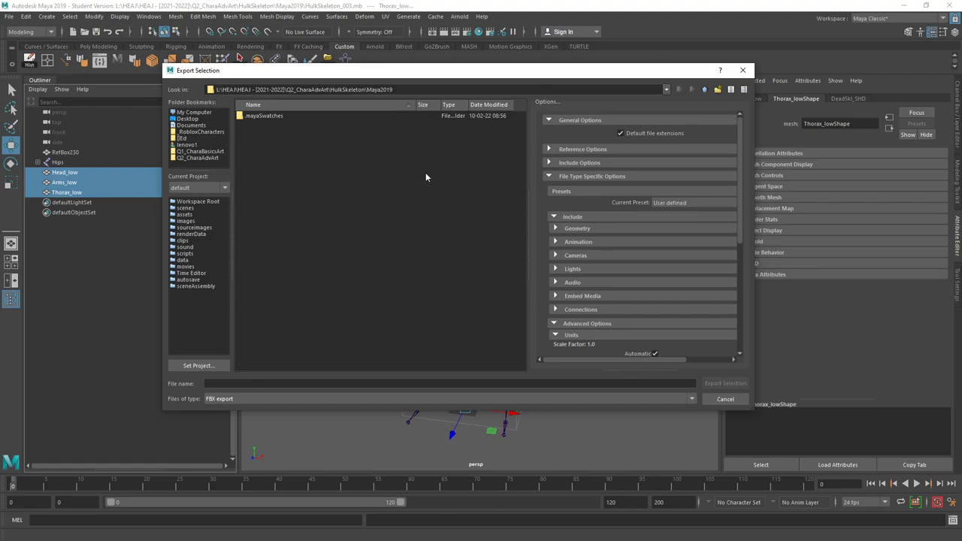
# Step: Export the selected low meshes as HulkSkeleton_Low.fbx into the HulkSkeleton project's Baking folder
pyautogui.click(197, 158)
pyautogui.doubleClick(257, 116)
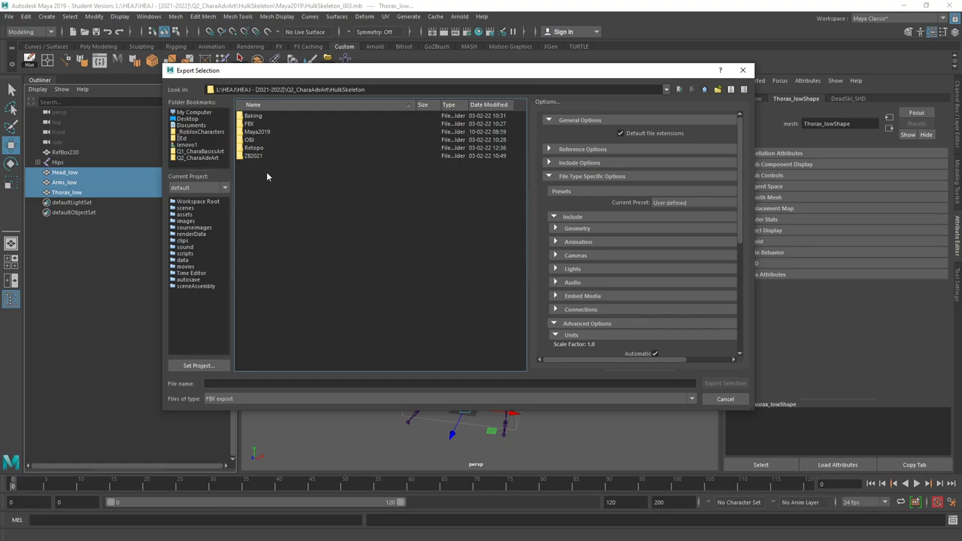
pyautogui.doubleClick(254, 116)
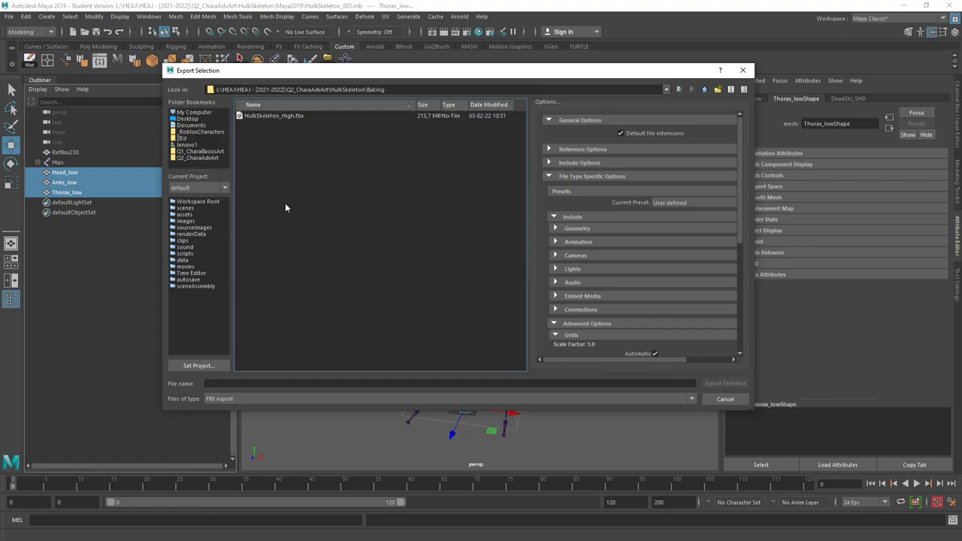
pyautogui.moveTo(242, 385); pyautogui.dragTo(255, 393)
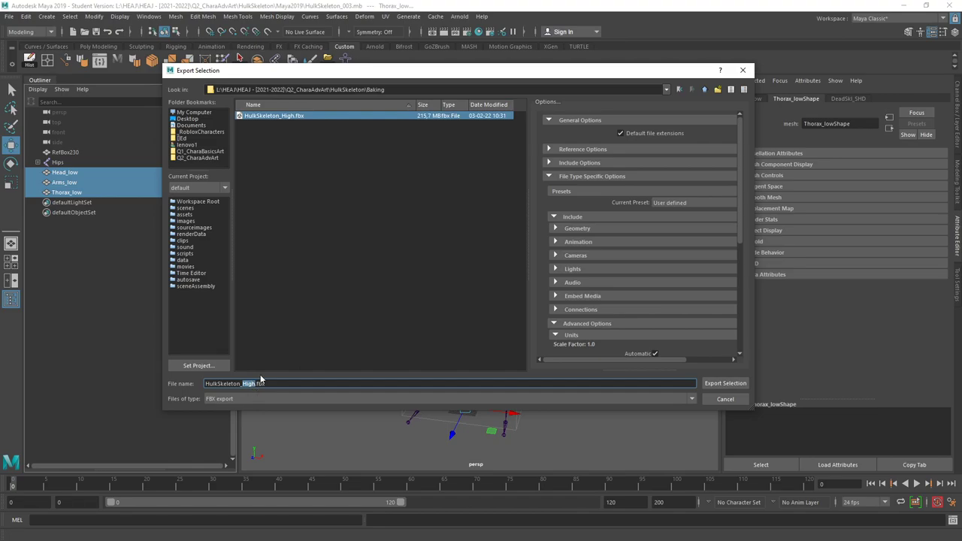
pyautogui.write('Low')
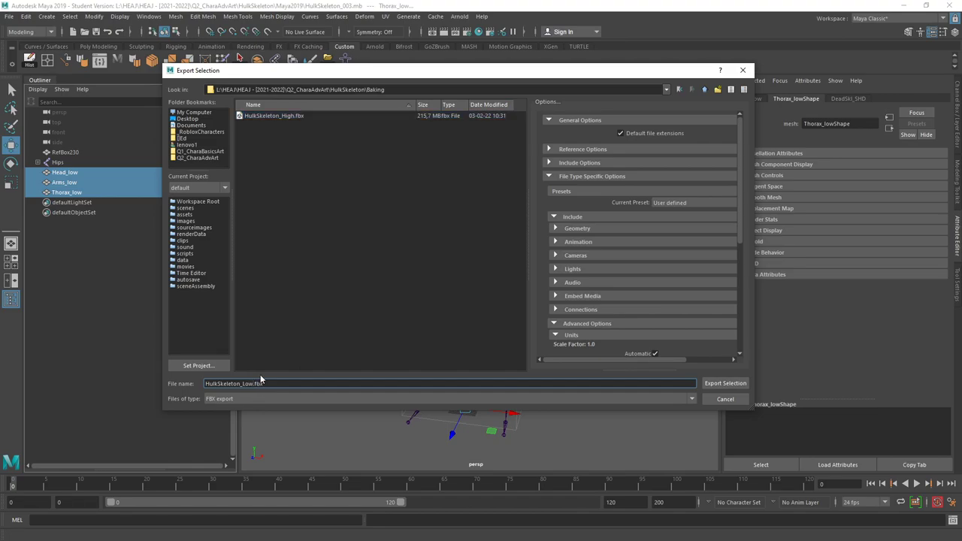
pyautogui.press('Return')
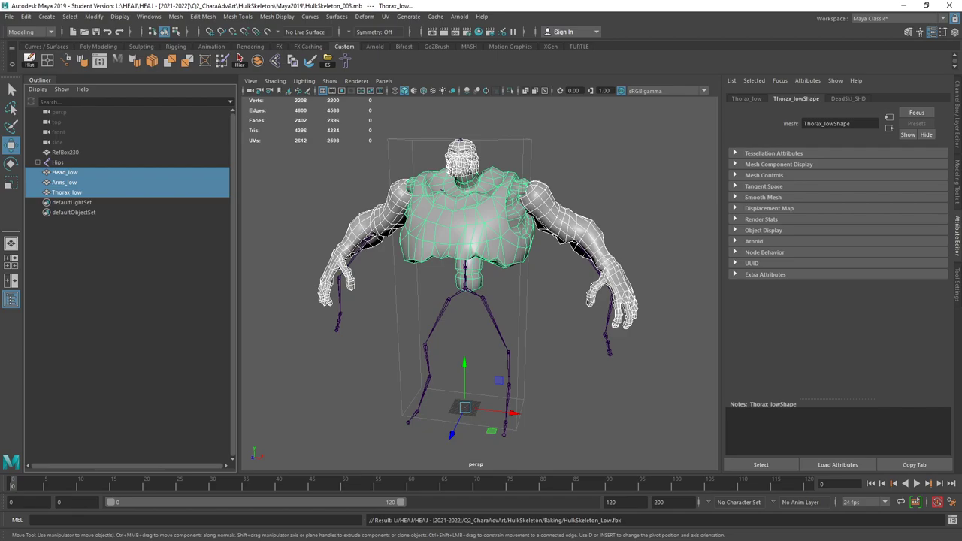
# Step: Open the UV Editor for the selected low meshes and arrange it beside the UV Toolkit
pyautogui.click(386, 18)
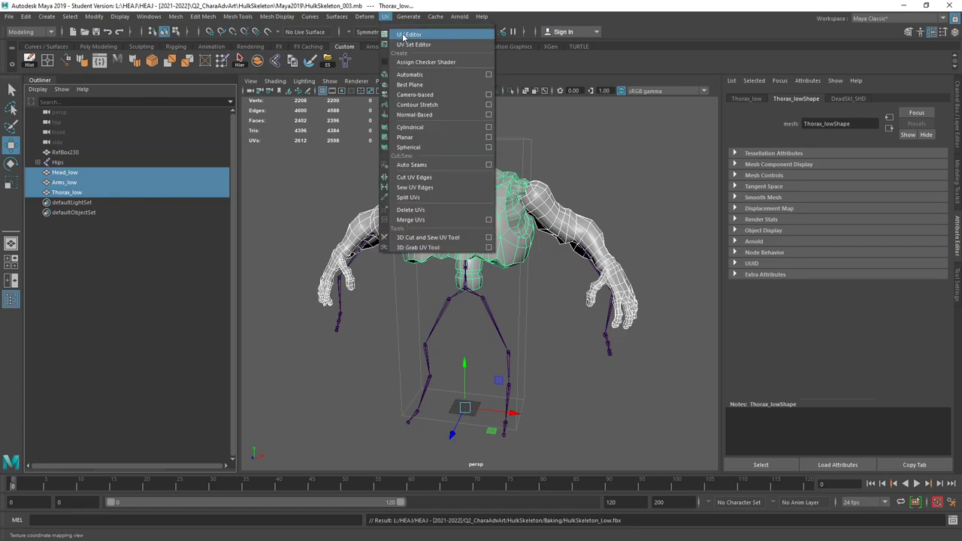
pyautogui.click(406, 35)
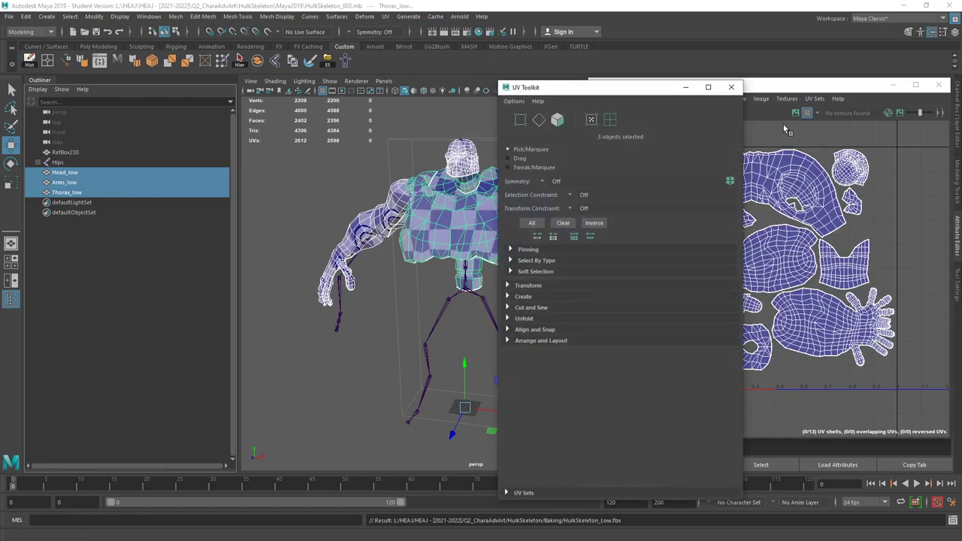
pyautogui.moveTo(642, 81); pyautogui.dragTo(360, 46)
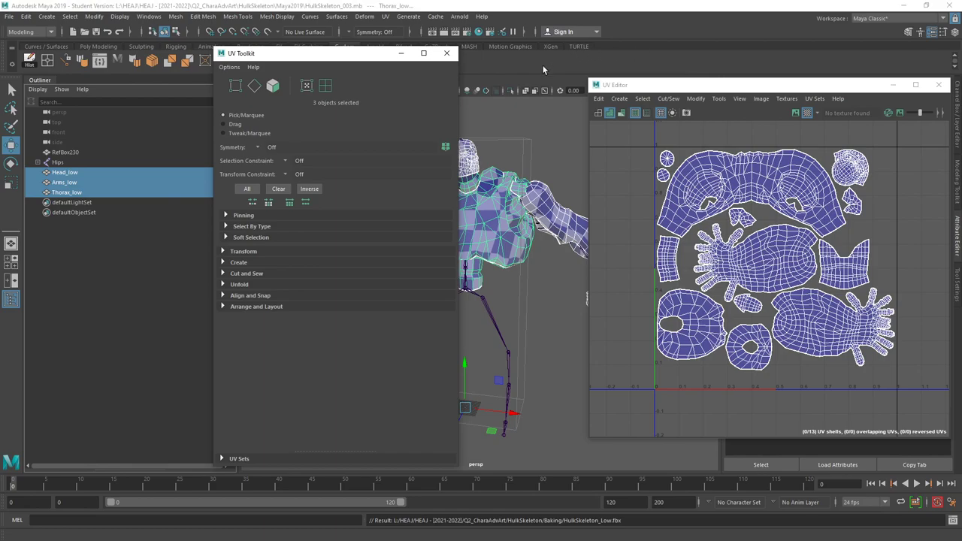
pyautogui.moveTo(704, 86); pyautogui.dragTo(596, 71)
# Step: Move the small Thorax_low UV shell from under the head shell to the free space below the lower hand shell
pyautogui.moveTo(743, 190); pyautogui.dragTo(779, 194, button='right')
pyautogui.doubleClick(751, 189)
pyautogui.moveTo(770, 171); pyautogui.dragTo(710, 326, button='middle')
pyautogui.scroll(-1, 711, 325)
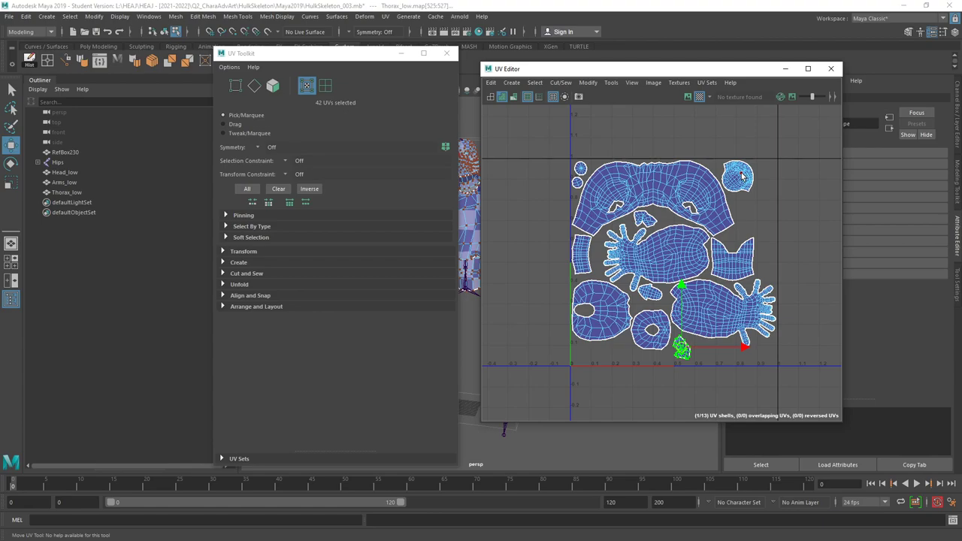
pyautogui.moveTo(351, 54); pyautogui.dragTo(171, 50)
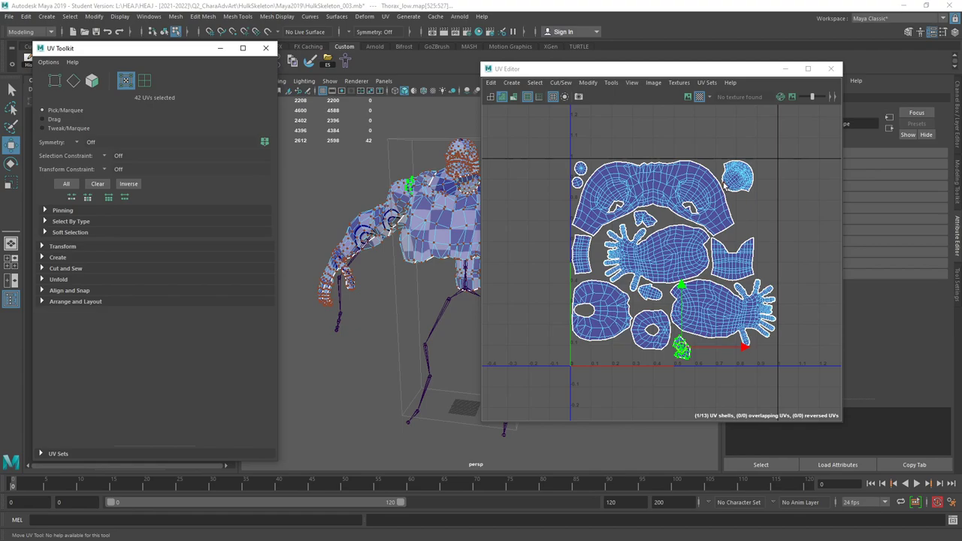
pyautogui.scroll(2, 759, 265)
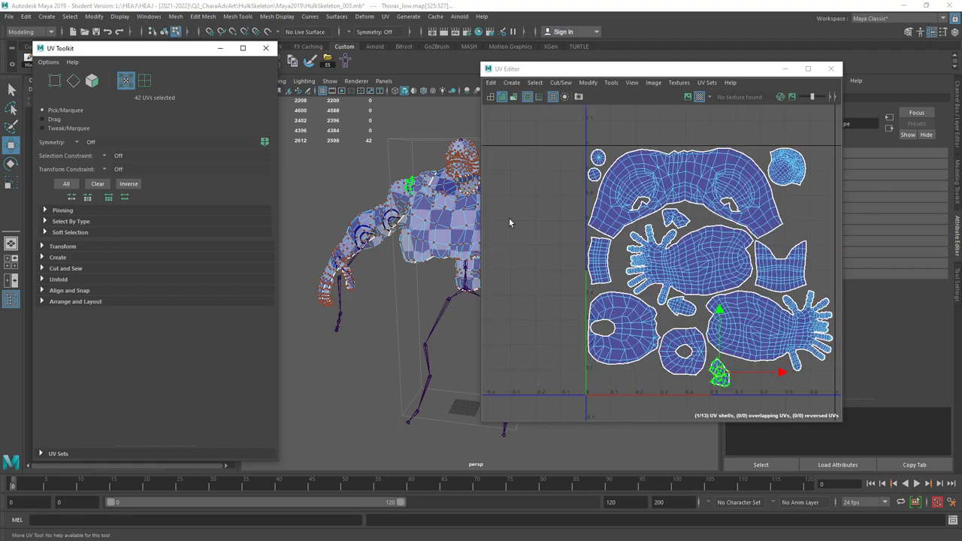
pyautogui.scroll(1, 787, 243)
pyautogui.keyDown('alt'); pyautogui.moveTo(787, 242); pyautogui.dragTo(666, 246, button='middle'); pyautogui.keyUp('alt')
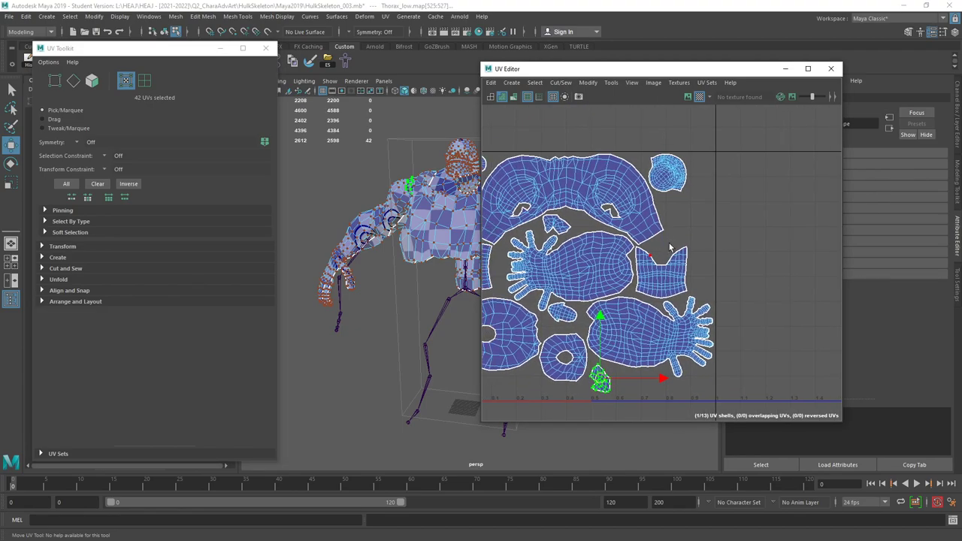
pyautogui.click(676, 171)
pyautogui.click(452, 164)
pyautogui.keyDown('alt'); pyautogui.moveTo(674, 235); pyautogui.dragTo(697, 231, button='middle'); pyautogui.keyUp('alt')
pyautogui.press('>')
pyautogui.press('>')
pyautogui.press('>')
pyautogui.press('>')
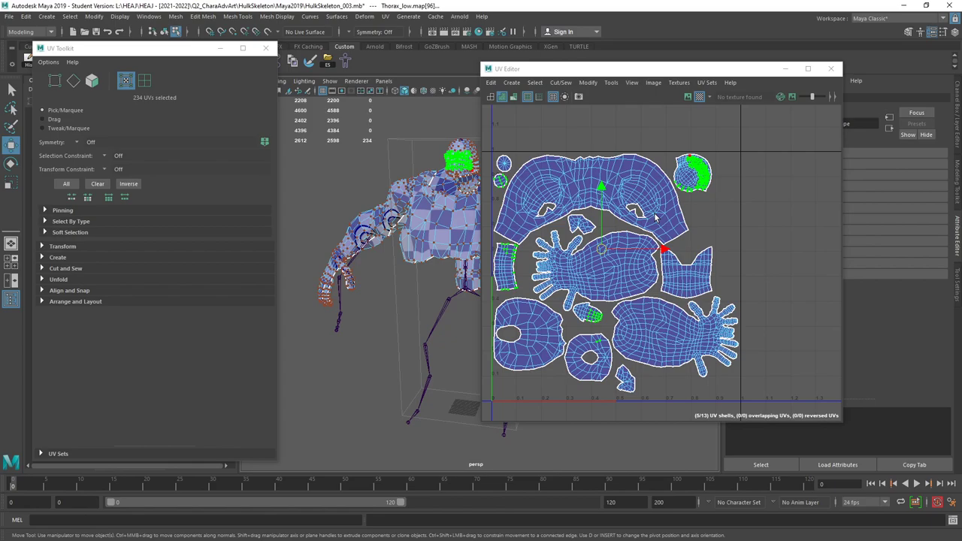
pyautogui.doubleClick(696, 191)
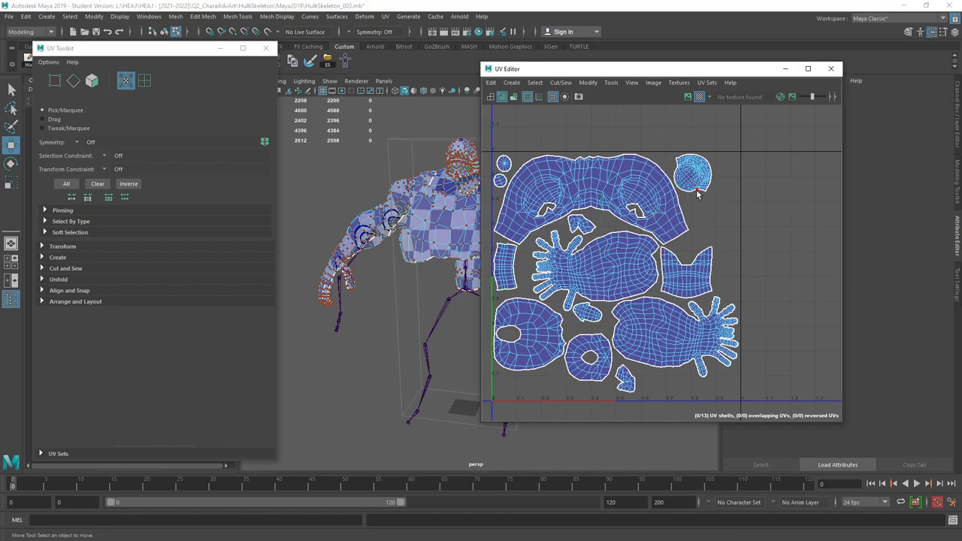
# Step: Rotate the main Head_low UV shell until it is upright and symmetrical, and move it slightly away from the large thorax shell
pyautogui.doubleClick(592, 317)
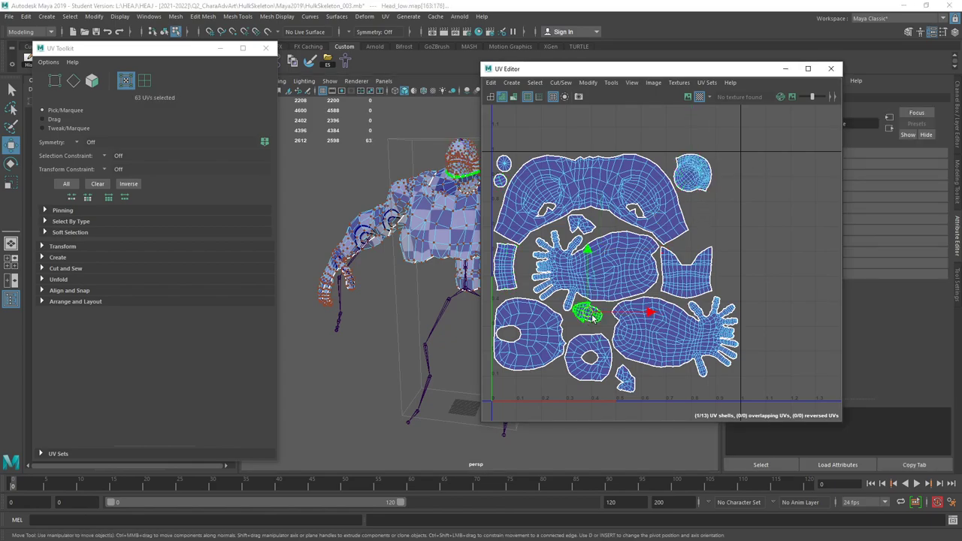
pyautogui.doubleClick(705, 182)
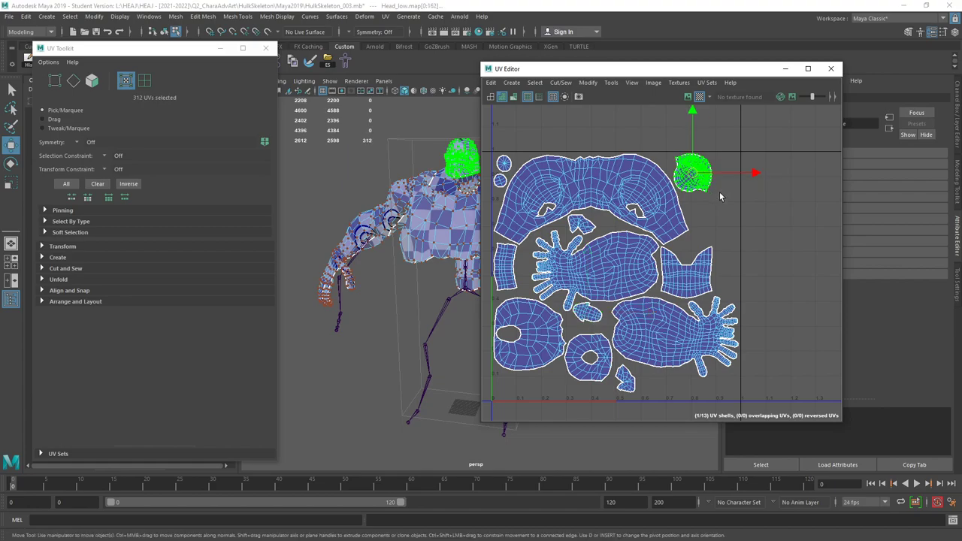
pyautogui.press('e')
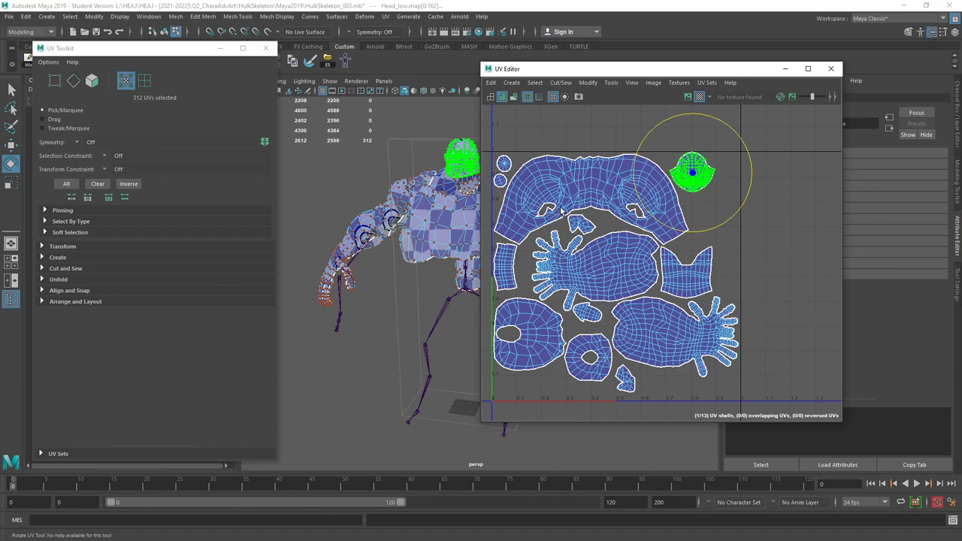
pyautogui.press('w')
pyautogui.moveTo(768, 268); pyautogui.dragTo(778, 276, button='middle')
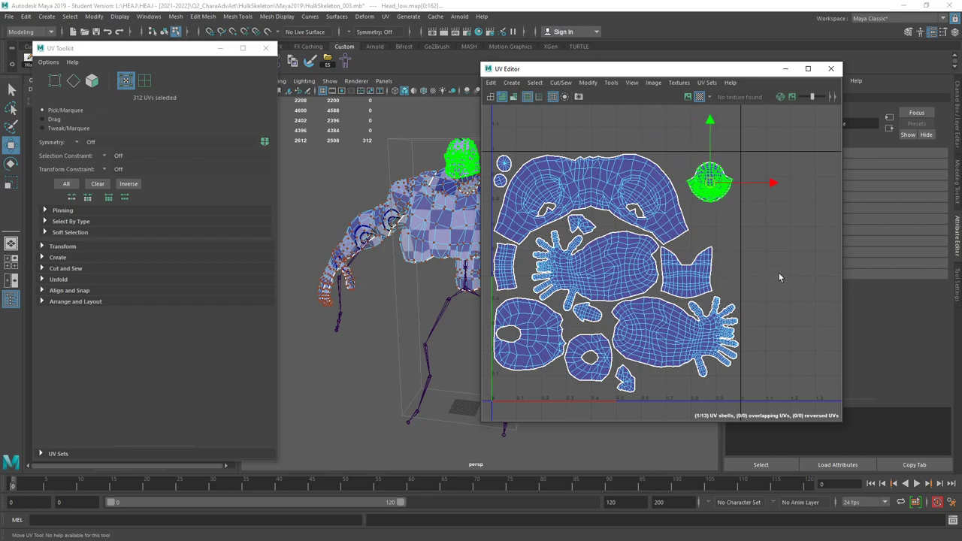
# Step: Place the small Head_low UV shell beside the main head shell and scale both up together
pyautogui.doubleClick(585, 319)
pyautogui.moveTo(613, 334); pyautogui.dragTo(765, 228, button='middle')
pyautogui.press('r')
pyautogui.keyDown('shift'); pyautogui.doubleClick(708, 182); pyautogui.keyUp('shift')
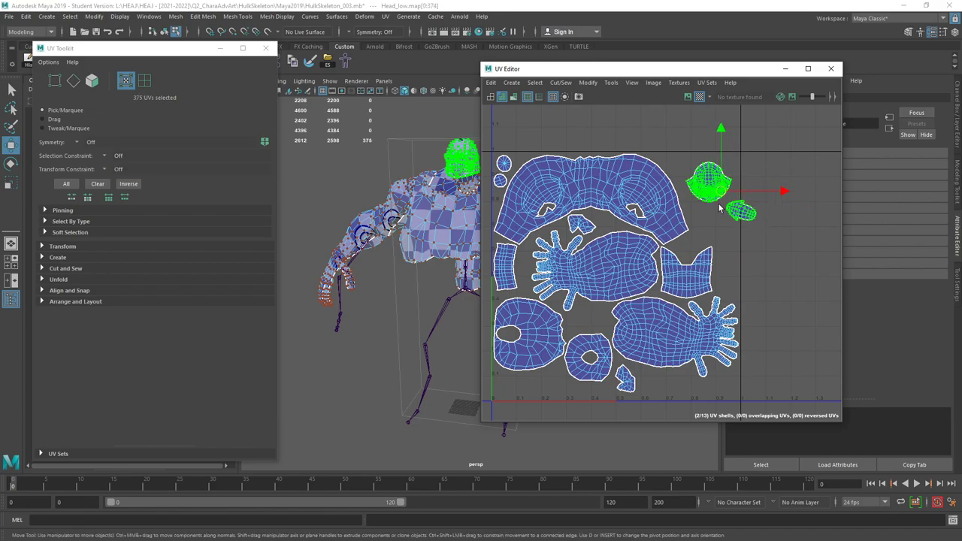
pyautogui.moveTo(744, 307); pyautogui.dragTo(781, 308, button='middle')
pyautogui.press('w')
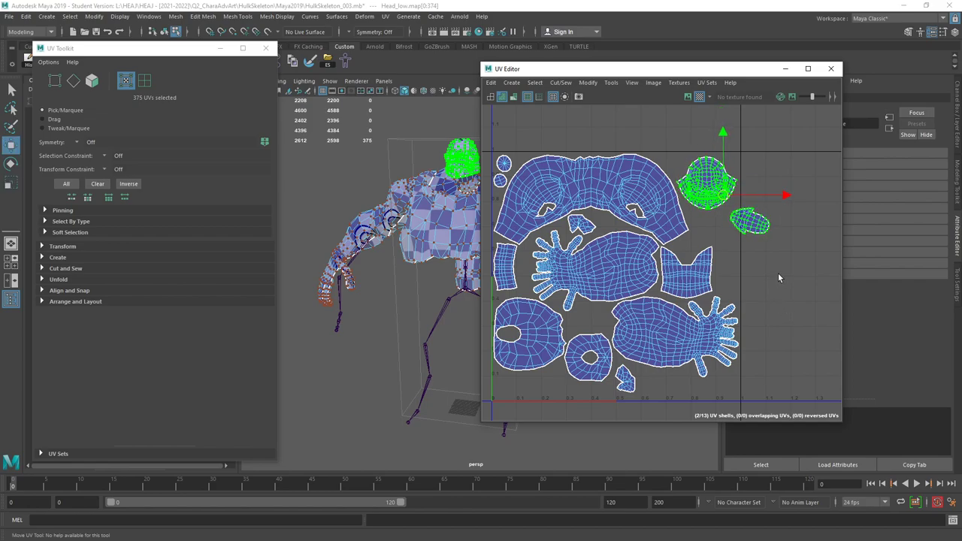
# Step: Move the small Head_low UV shell to the lower edge of the layout and rotate it until it lies horizontally
pyautogui.click(781, 274)
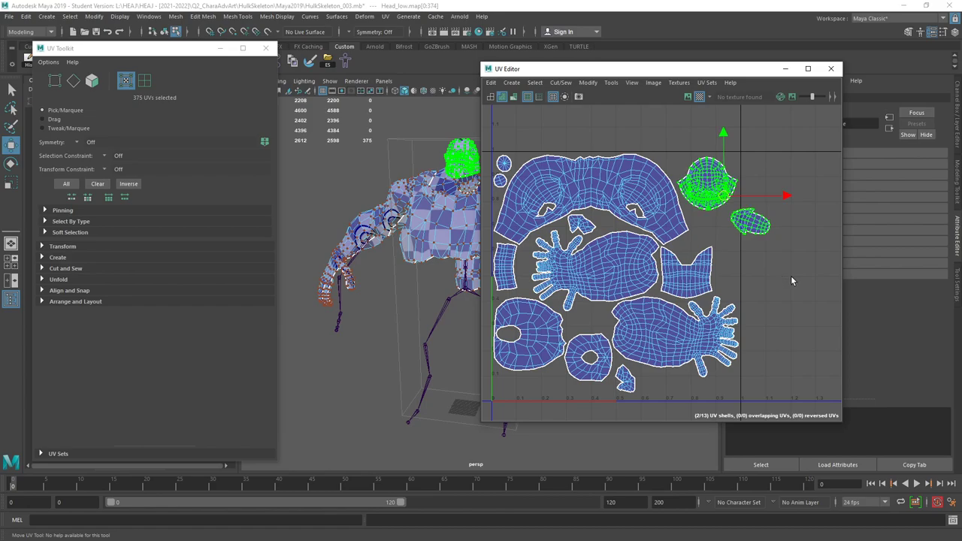
pyautogui.click(752, 220)
pyautogui.moveTo(784, 265); pyautogui.dragTo(571, 425, button='middle')
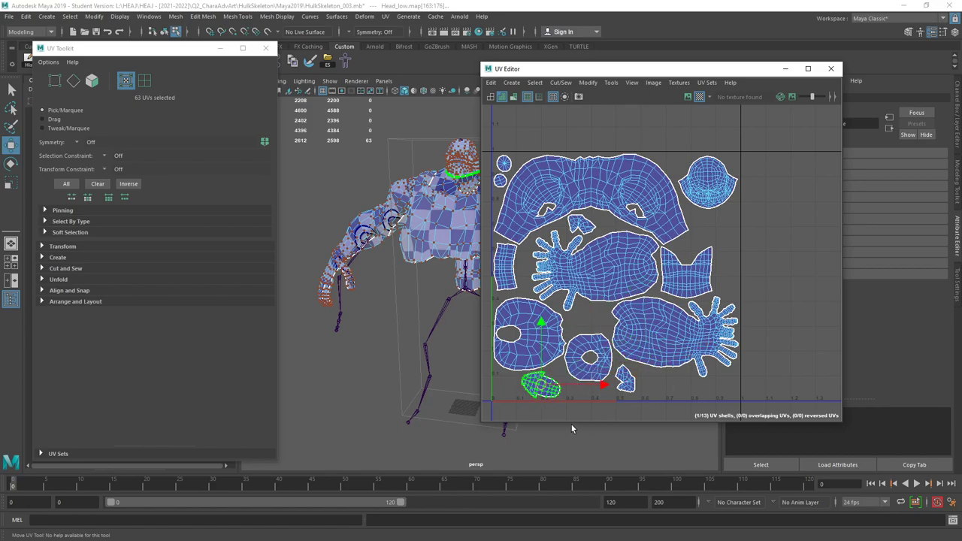
pyautogui.press('e')
pyautogui.moveTo(668, 381); pyautogui.dragTo(671, 334, button='middle')
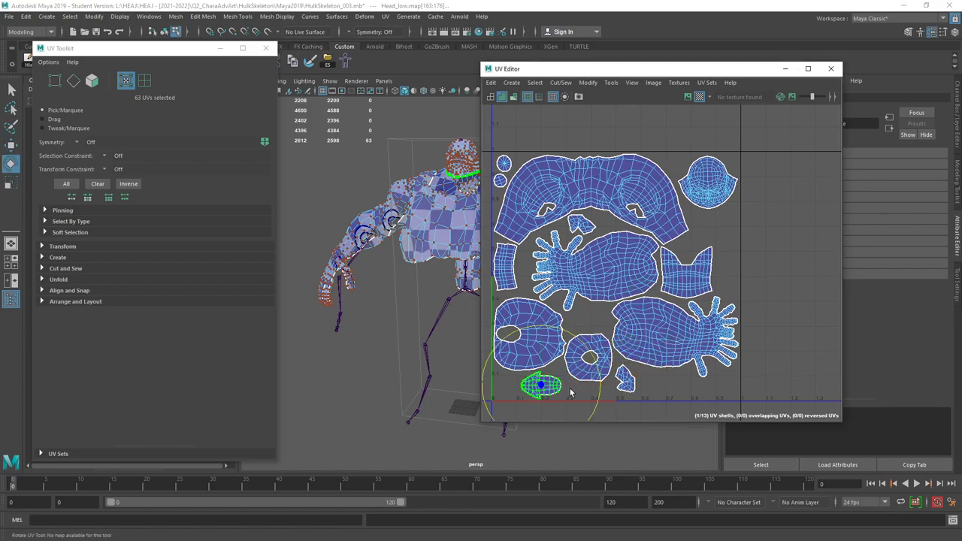
pyautogui.press('w')
pyautogui.moveTo(674, 406)
pyautogui.mouseDown(button='middle')
pyautogui.moveTo(794, 403)
pyautogui.moveTo(672, 408)
pyautogui.mouseUp(button='middle')
# Step: Move the small Thorax_low shell below the ring-shaped shell and the small Head_low shell below the lower arm shell
pyautogui.click(626, 380)
pyautogui.click(665, 386)
pyautogui.moveTo(725, 384); pyautogui.dragTo(699, 382, button='middle')
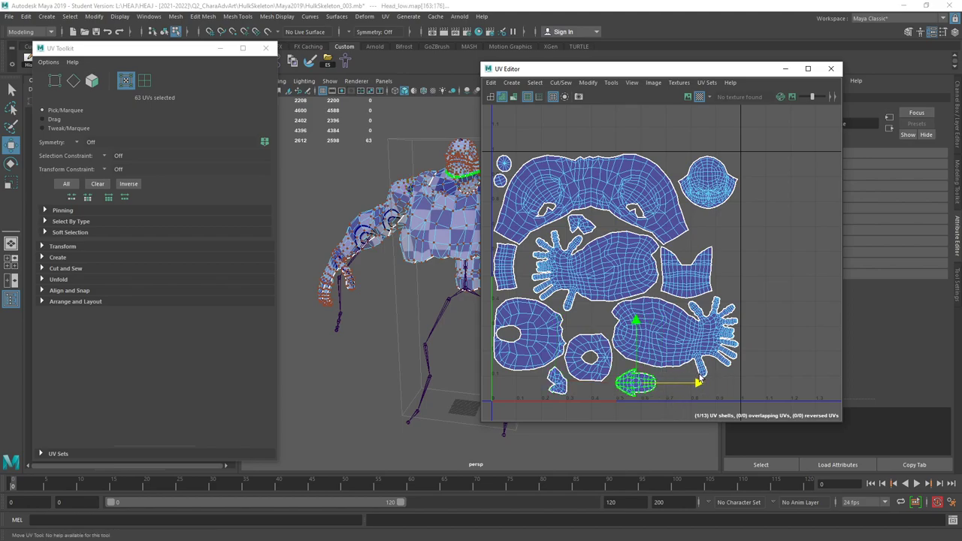
pyautogui.moveTo(667, 354); pyautogui.dragTo(688, 351, button='middle')
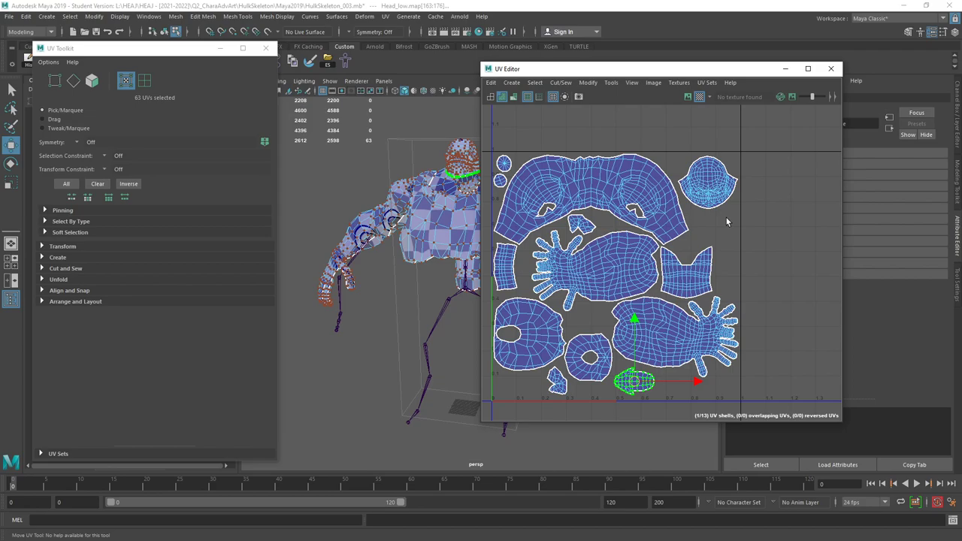
# Step: Try moving the upper arm UV shell upward in the layout, and undo the move
pyautogui.click(649, 257)
pyautogui.scroll(2, 789, 254)
pyautogui.moveTo(718, 278); pyautogui.dragTo(726, 263, button='middle')
pyautogui.scroll(-1, 726, 263)
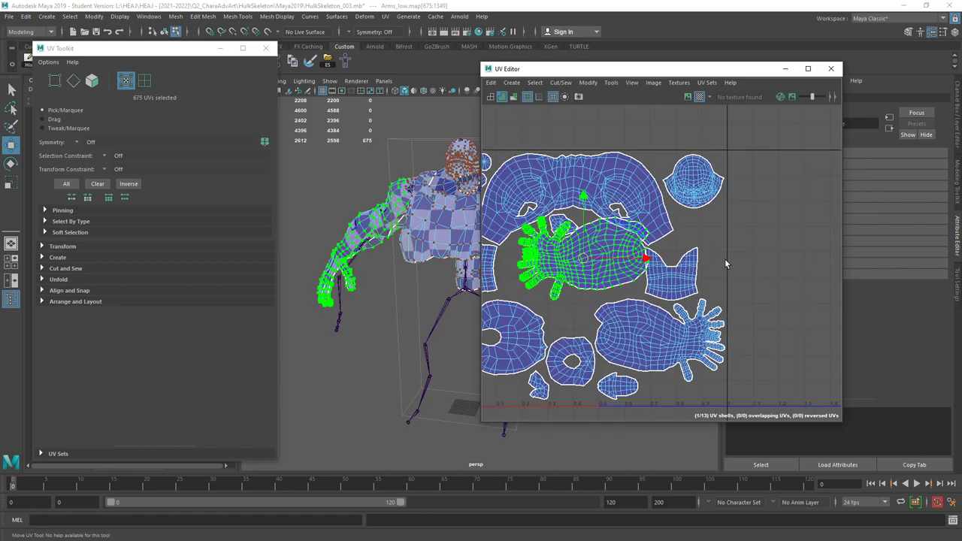
pyautogui.hotkey('ctrl', 'z')
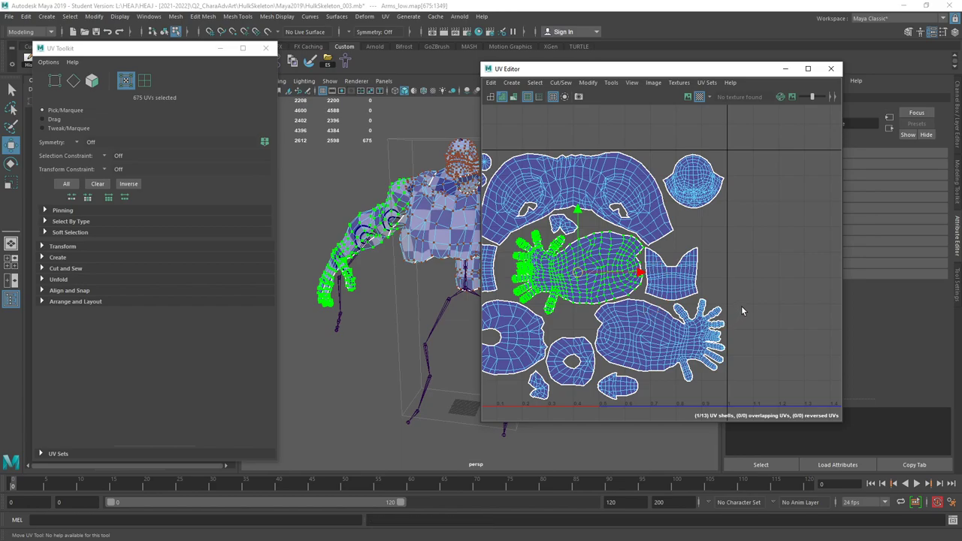
# Step: Try moving a single border UV of the lower arm shell inward, and undo the move
pyautogui.click(742, 310)
pyautogui.click(594, 320)
pyautogui.press('F12')
pyautogui.click(616, 322)
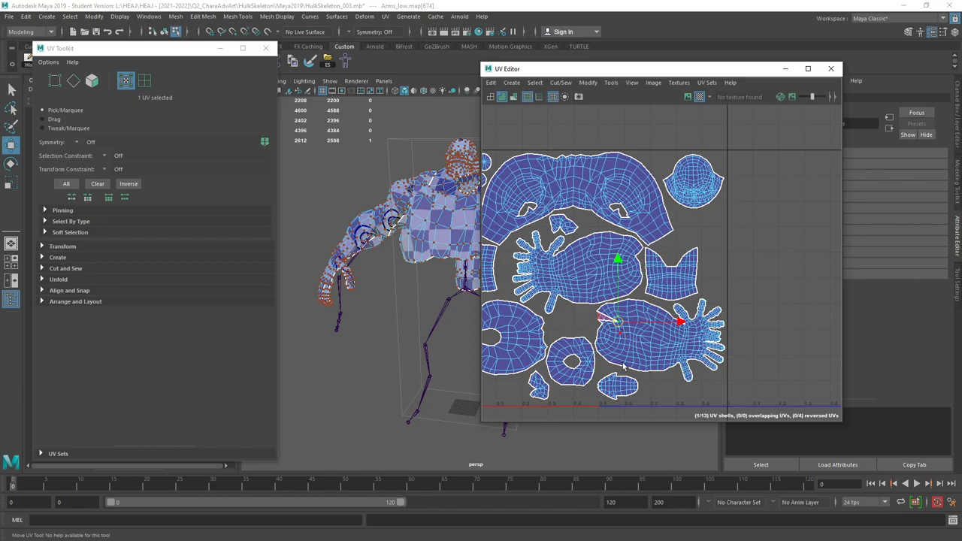
pyautogui.hotkey('ctrl', 'z')
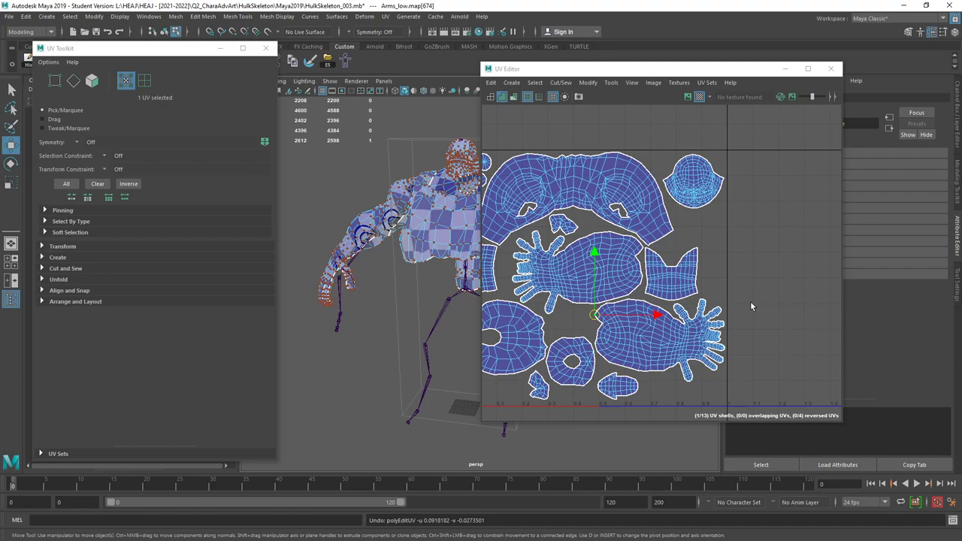
# Step: Minimize the UV Editor and examine the checker pattern on the model from a distance and close up on the head
pyautogui.click(785, 68)
pyautogui.keyDown('alt'); pyautogui.moveTo(647, 247); pyautogui.dragTo(570, 241, button='right'); pyautogui.keyUp('alt')
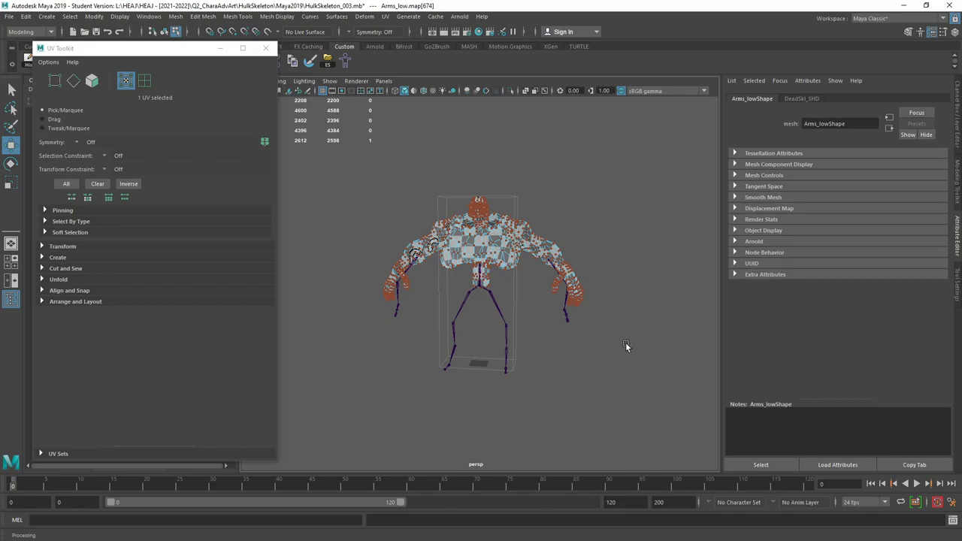
pyautogui.keyDown('alt'); pyautogui.moveTo(623, 371); pyautogui.dragTo(328, 331, button='right'); pyautogui.keyUp('alt')
pyautogui.keyDown('alt'); pyautogui.moveTo(328, 331); pyautogui.dragTo(473, 410); pyautogui.keyUp('alt')
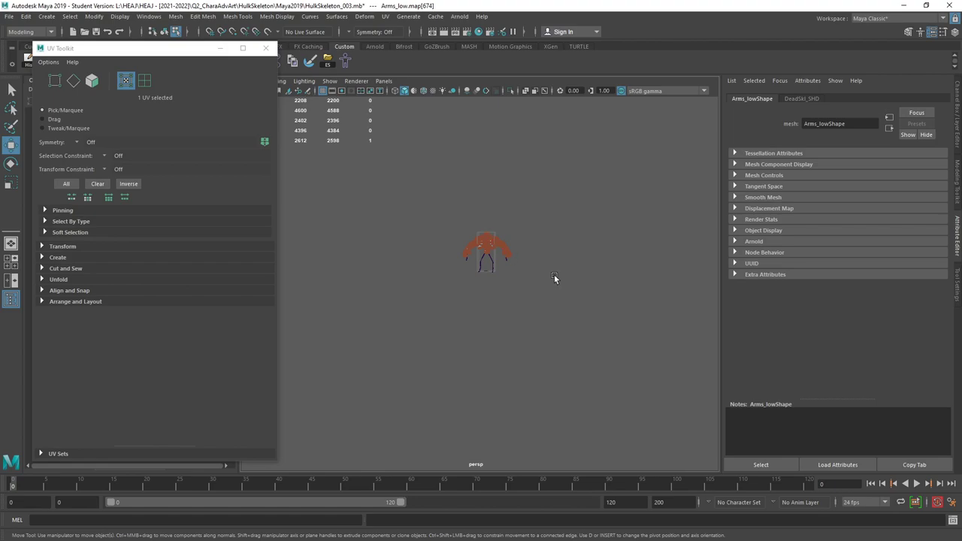
pyautogui.scroll(5, 594, 308)
pyautogui.keyDown('alt'); pyautogui.moveTo(621, 305); pyautogui.dragTo(628, 435); pyautogui.keyUp('alt')
pyautogui.scroll(3, 626, 354)
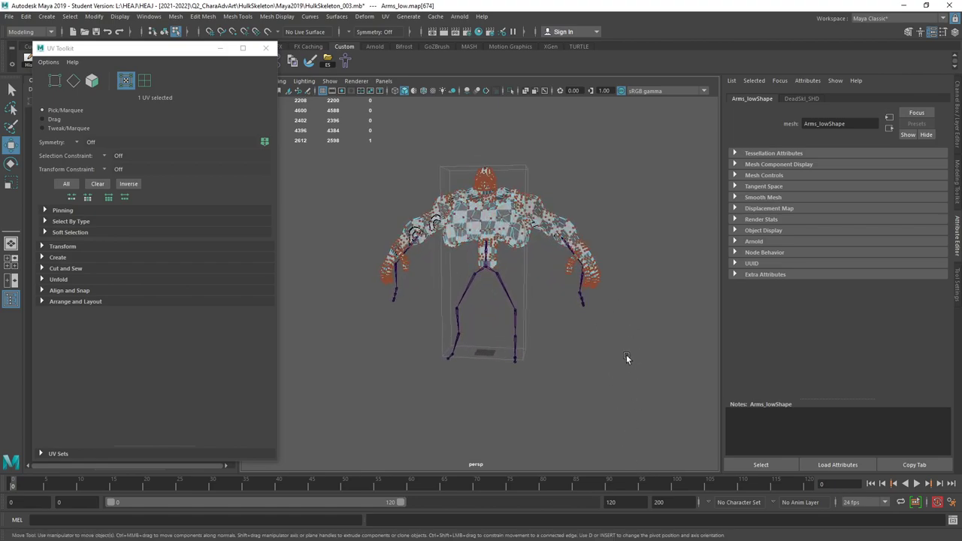
pyautogui.keyDown('alt'); pyautogui.moveTo(530, 197); pyautogui.dragTo(585, 293); pyautogui.keyUp('alt')
pyautogui.keyDown('alt'); pyautogui.moveTo(586, 293); pyautogui.dragTo(599, 245, button='right'); pyautogui.keyUp('alt')
pyautogui.keyDown('alt'); pyautogui.moveTo(599, 244); pyautogui.dragTo(617, 208); pyautogui.keyUp('alt')
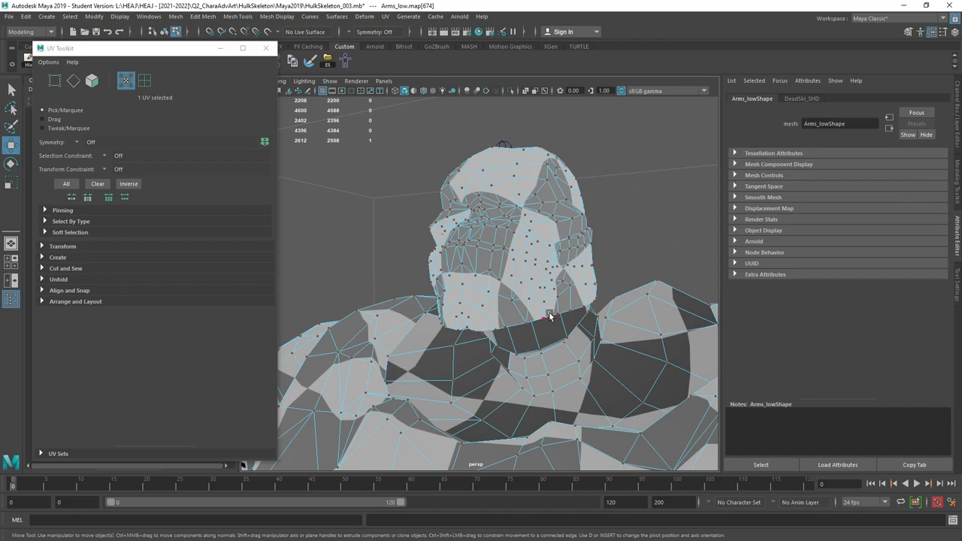
pyautogui.keyDown('alt'); pyautogui.moveTo(549, 315); pyautogui.dragTo(397, 247, button='right'); pyautogui.keyUp('alt')
pyautogui.keyDown('alt'); pyautogui.moveTo(640, 245); pyautogui.dragTo(577, 213, button='right'); pyautogui.keyUp('alt')
pyautogui.keyDown('alt'); pyautogui.moveTo(578, 212); pyautogui.dragTo(590, 182, button='middle'); pyautogui.keyUp('alt')
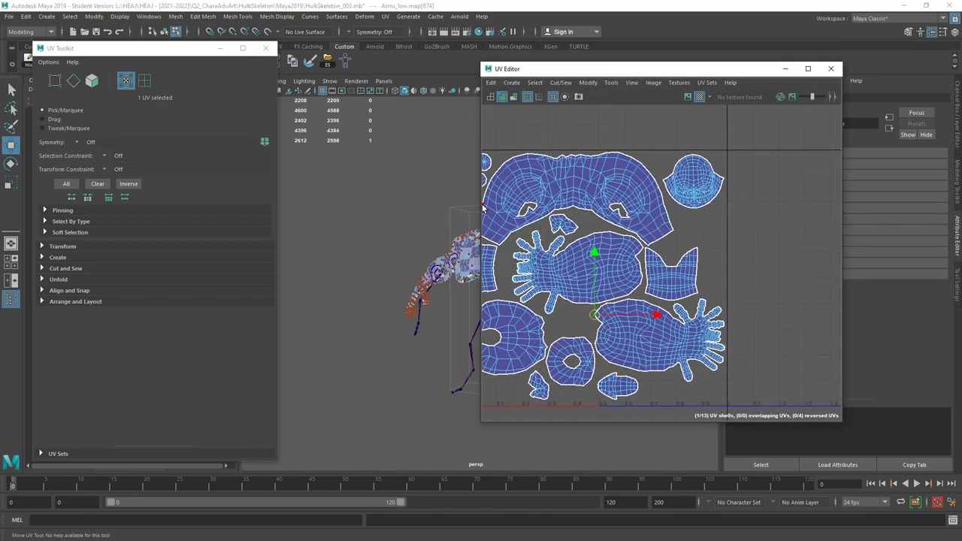
# Step: Widen the UV Editor window to show the full width of the UV layout
pyautogui.moveTo(481, 214); pyautogui.dragTo(403, 214)
pyautogui.scroll(-3, 507, 199)
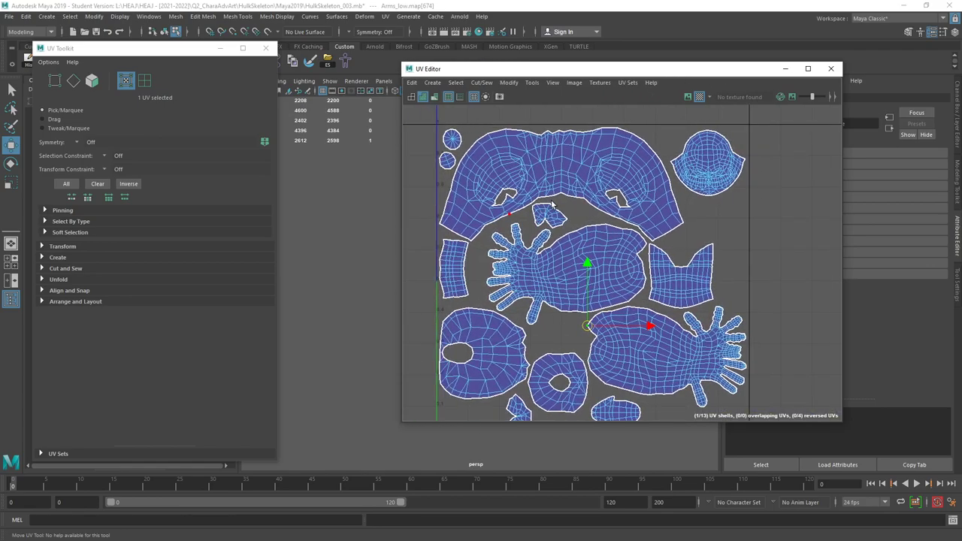
# Step: Examine the spacing between the UV shells across the layout, especially around the thorax, arm and hand shells
pyautogui.scroll(5, 654, 248)
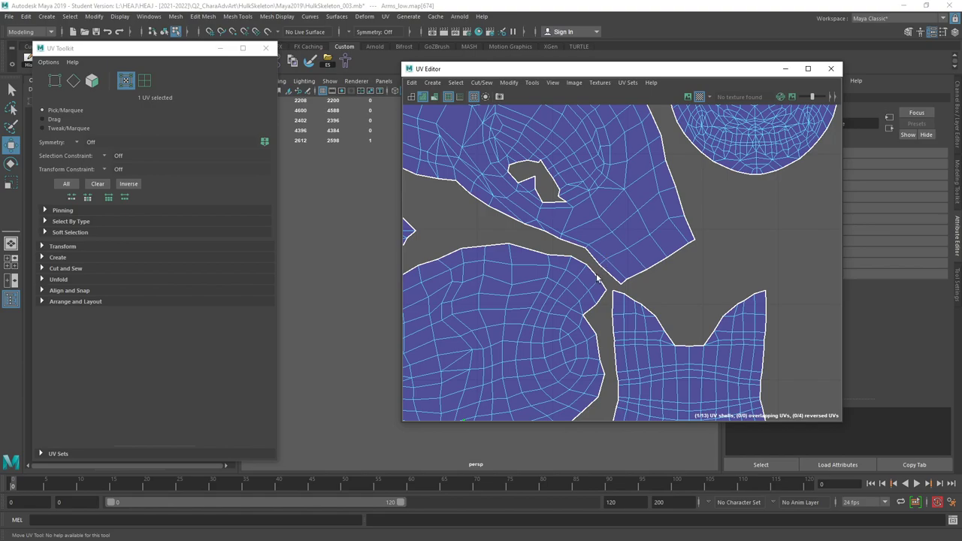
pyautogui.scroll(-2, 598, 277)
pyautogui.scroll(-3, 659, 286)
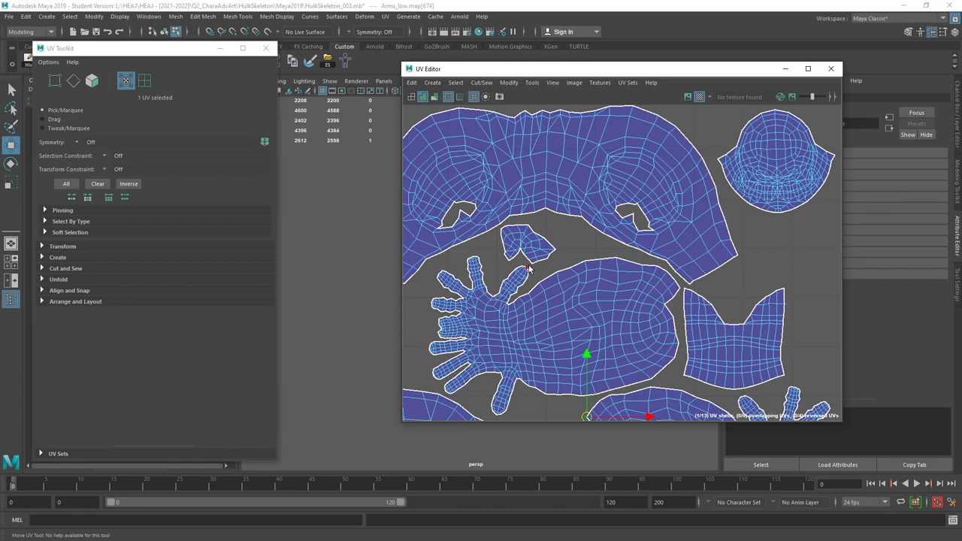
pyautogui.scroll(-3, 694, 280)
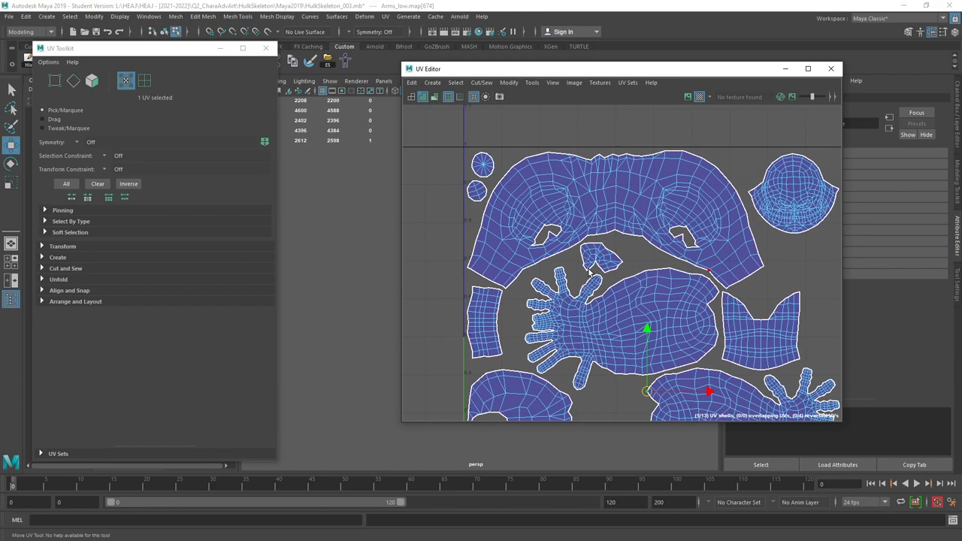
pyautogui.scroll(1, 504, 262)
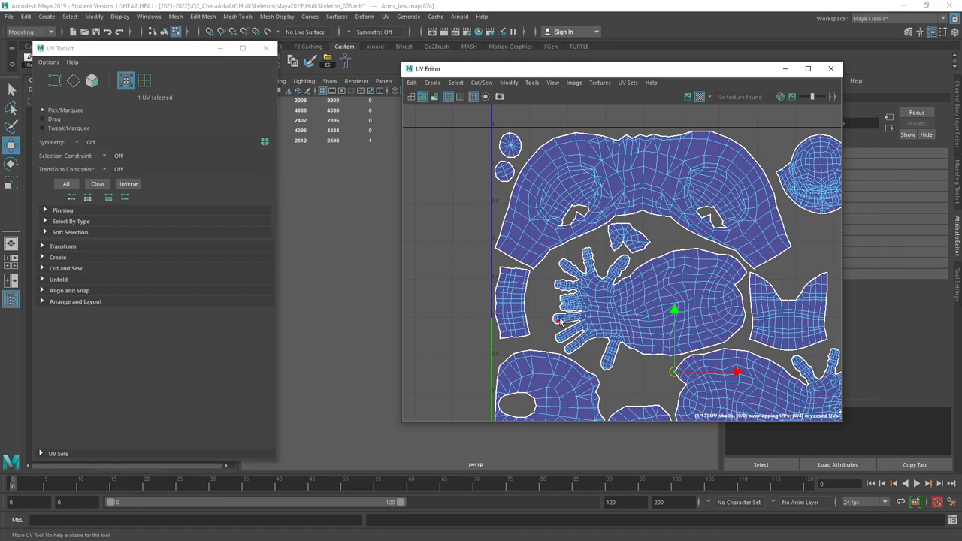
pyautogui.scroll(2, 724, 265)
pyautogui.scroll(1, 739, 257)
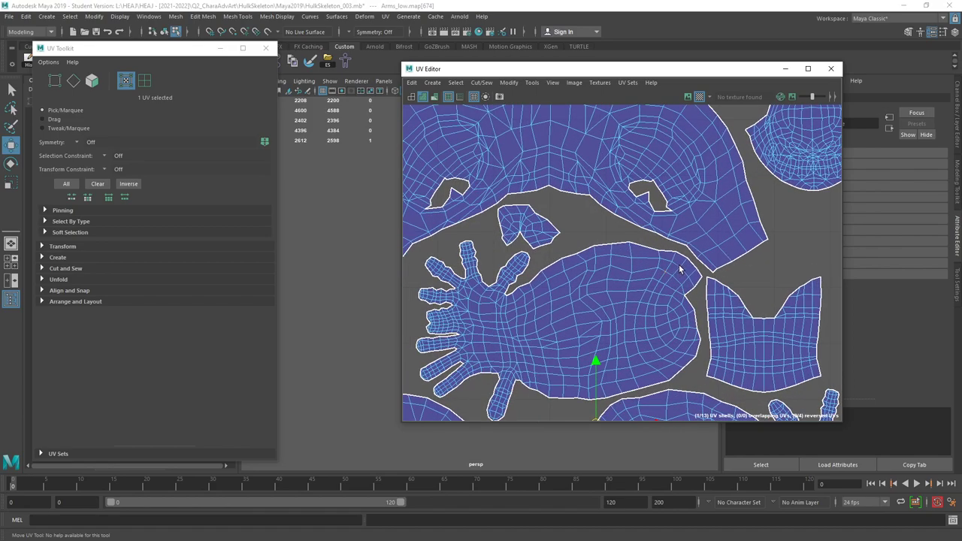
pyautogui.scroll(-4, 578, 220)
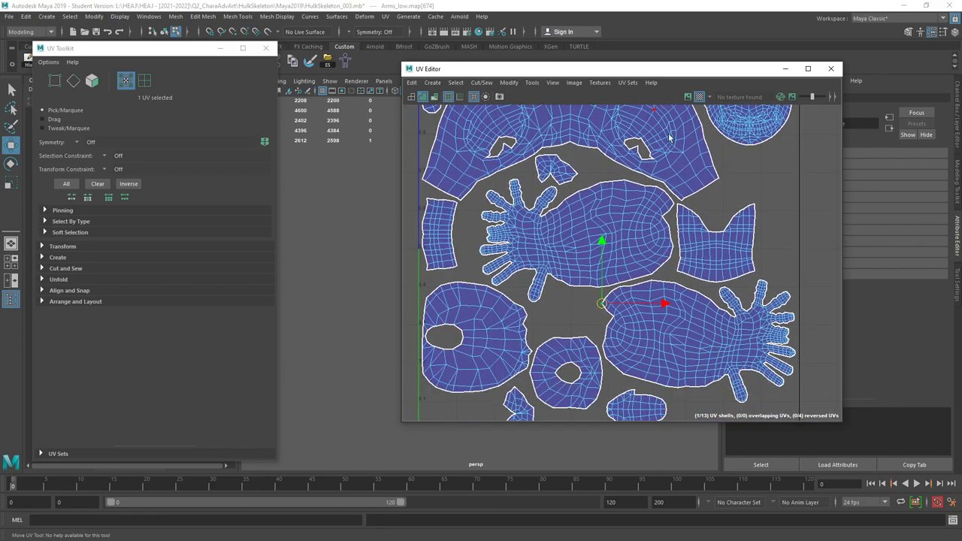
pyautogui.scroll(-3, 636, 232)
pyautogui.scroll(-2, 575, 239)
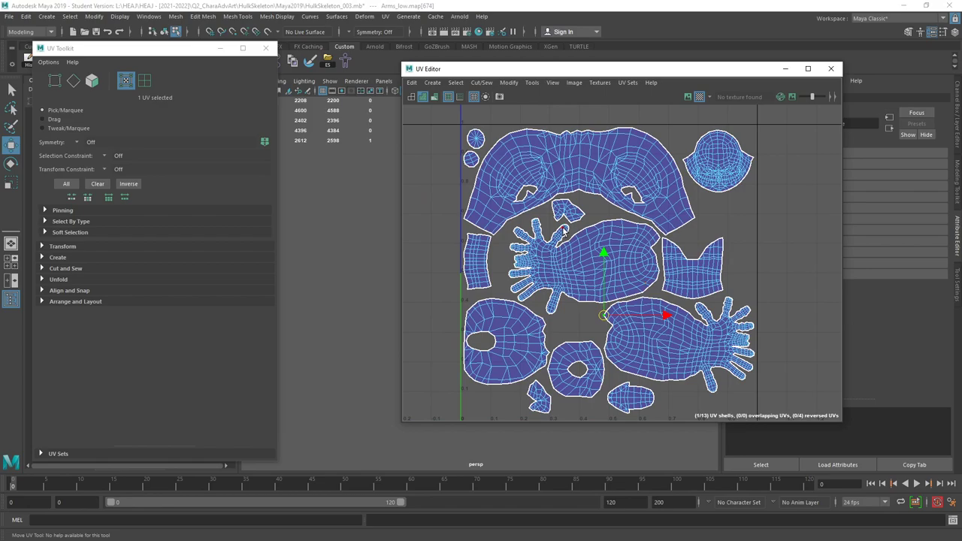
pyautogui.scroll(-2, 571, 226)
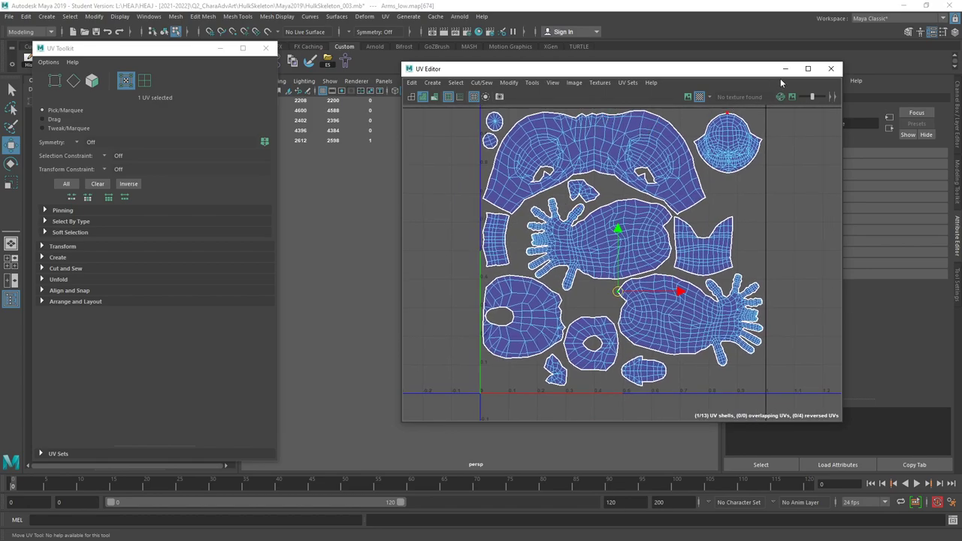
# Step: Leave UV editing for object selection and delete the construction history of the head, arms and thorax low-poly meshes
pyautogui.click(831, 69)
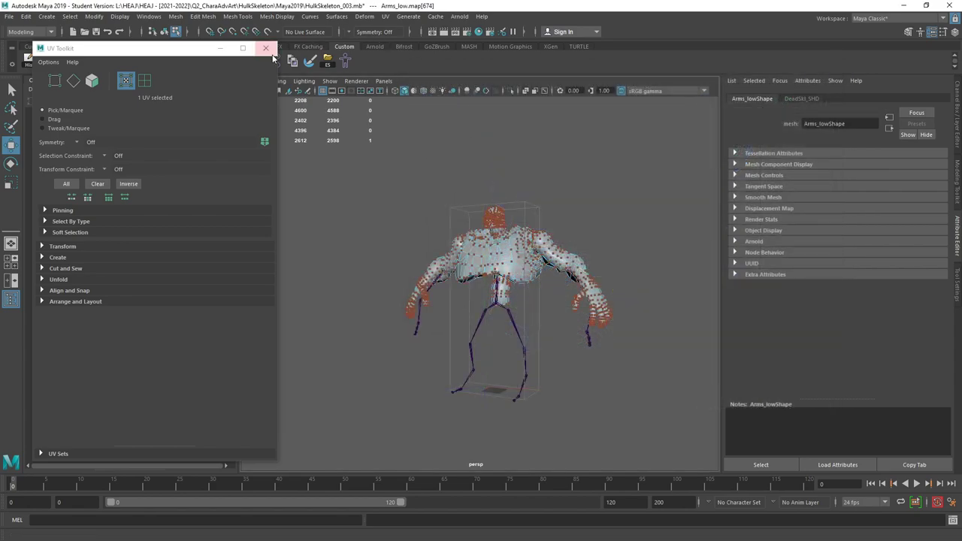
pyautogui.click(265, 48)
pyautogui.press('F8')
pyautogui.click(28, 61)
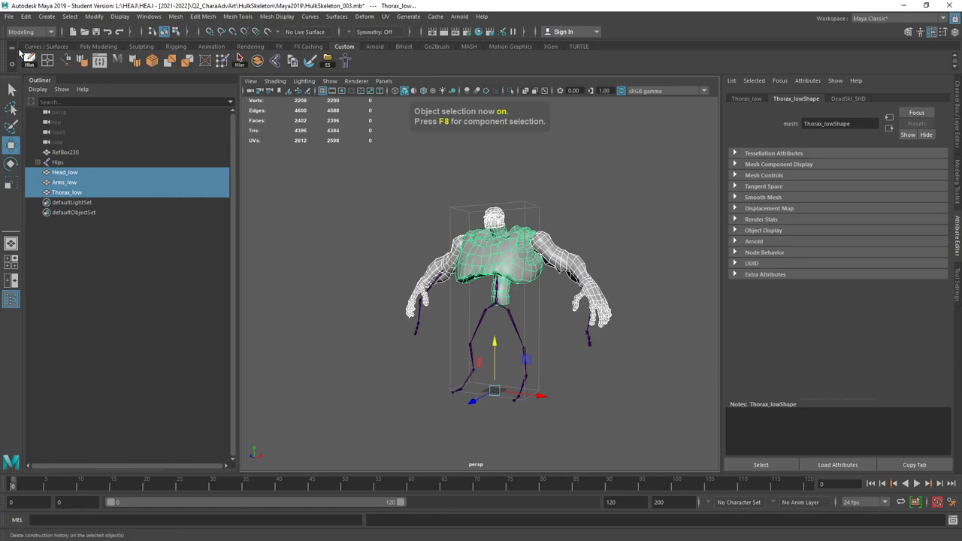
# Step: Export the selected low-poly meshes as FBX to the Baking folder, overwriting HulkSkeleton_Low.fbx
pyautogui.click(10, 16)
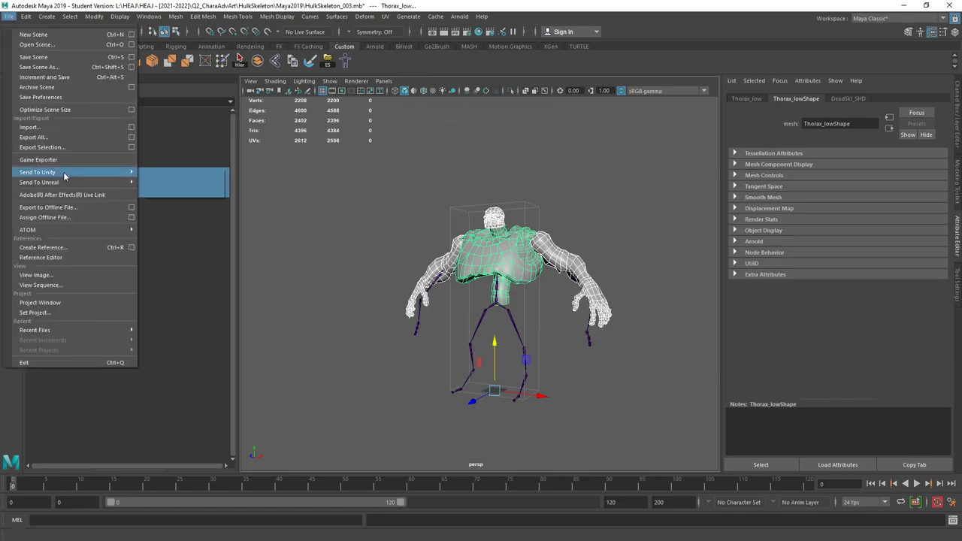
pyautogui.click(130, 147)
pyautogui.moveTo(118, 302); pyautogui.dragTo(501, 133)
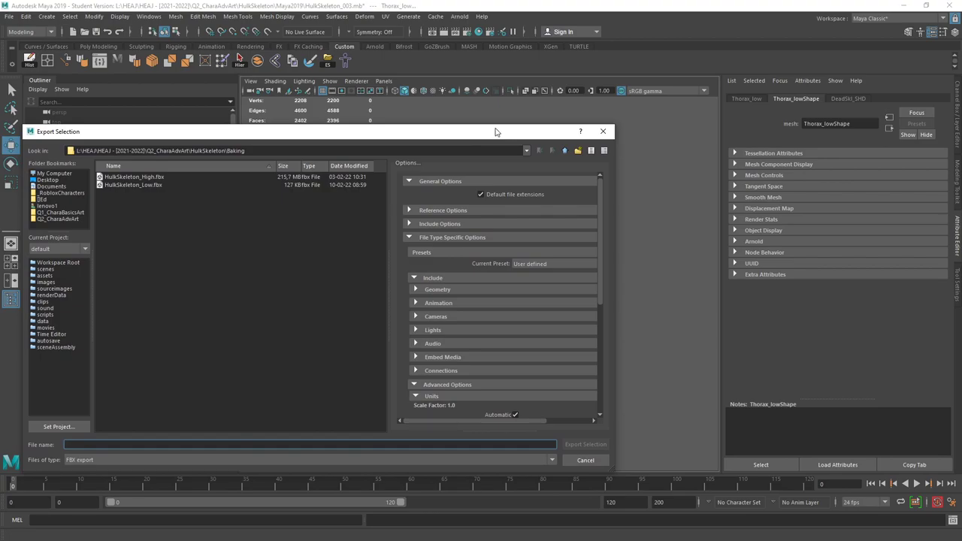
pyautogui.click(147, 185)
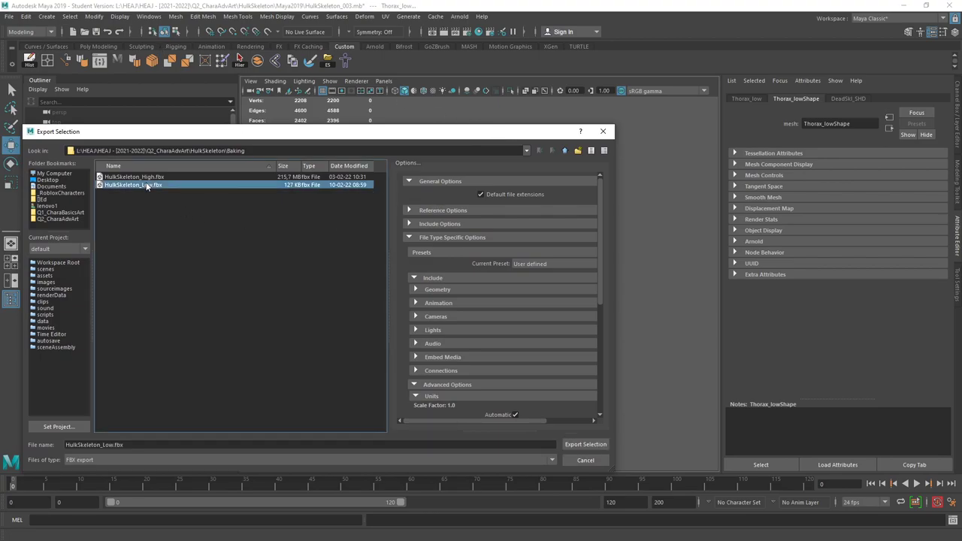
pyautogui.click(575, 444)
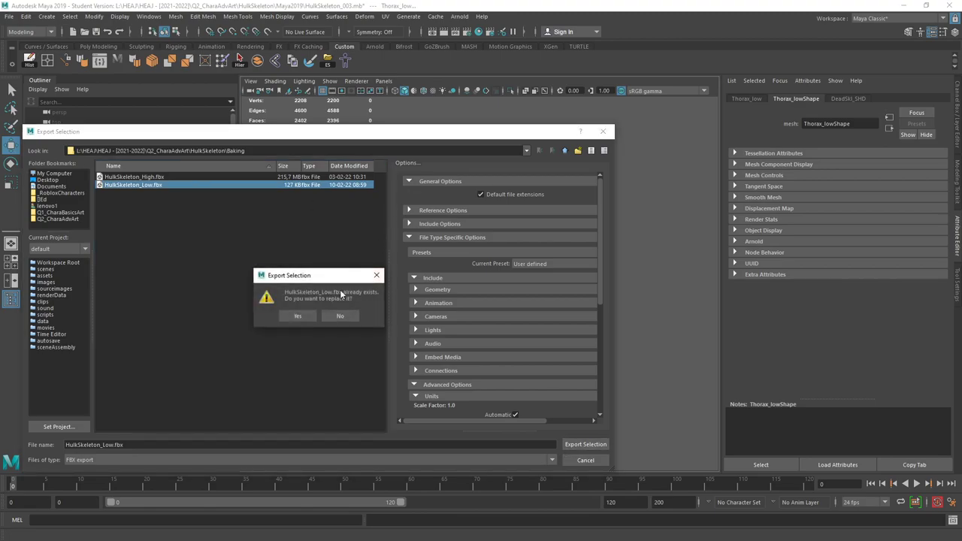
pyautogui.click(296, 316)
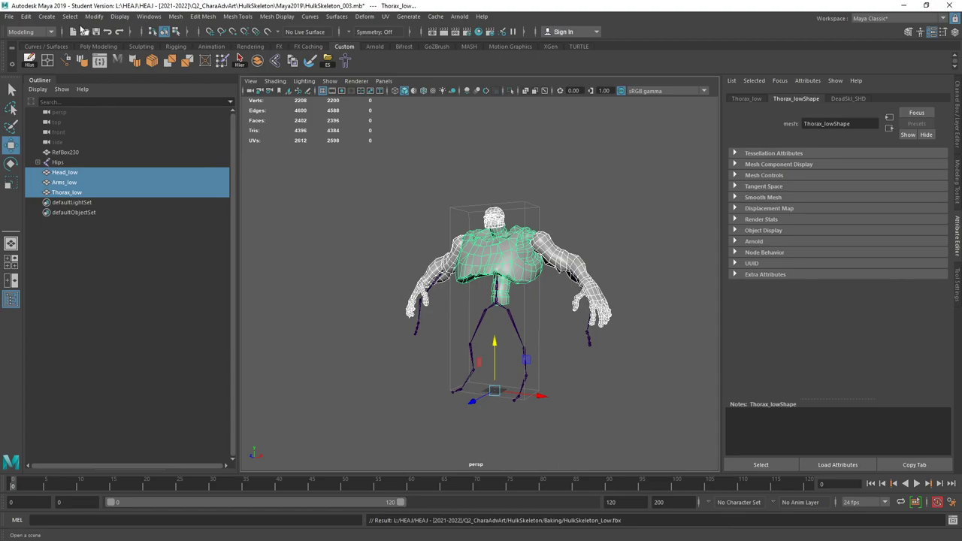
# Step: Add the Namespace Editor to the Custom shelf and test that its shortcut opens the editor
pyautogui.click(149, 16)
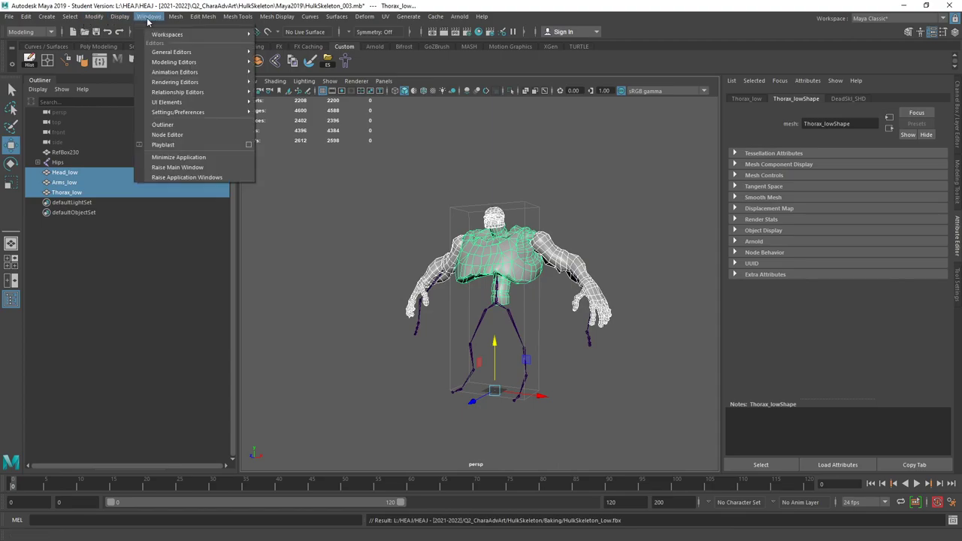
pyautogui.moveTo(160, 53)
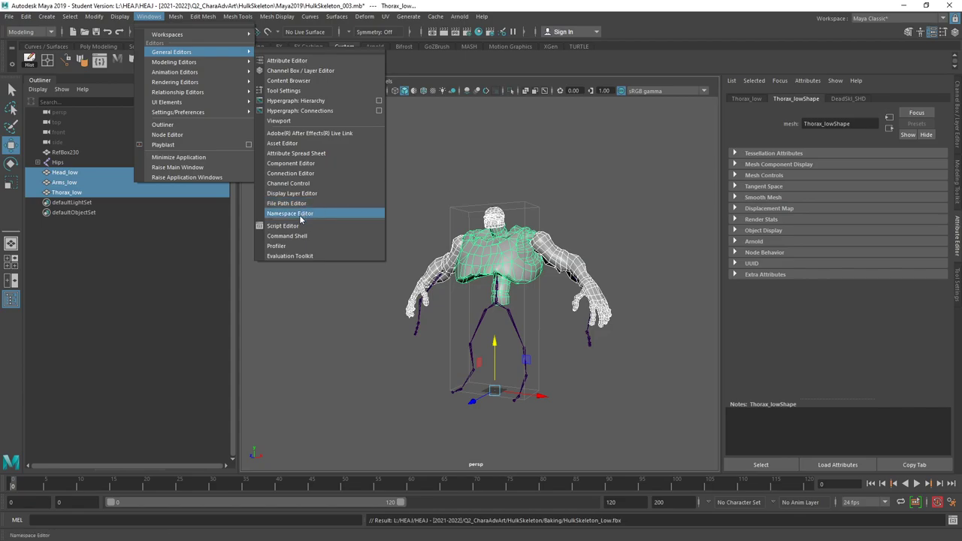
pyautogui.click(363, 60)
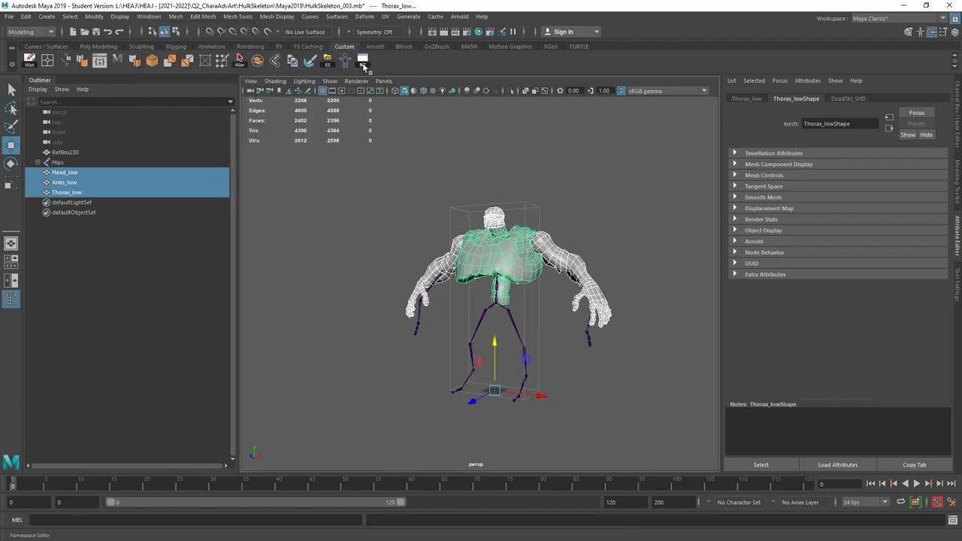
pyautogui.click(364, 62)
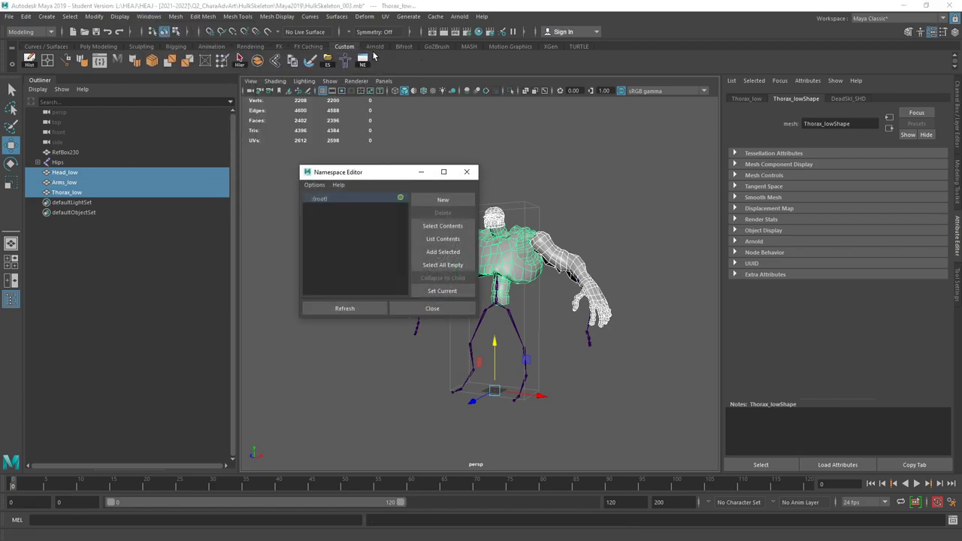
pyautogui.click(466, 172)
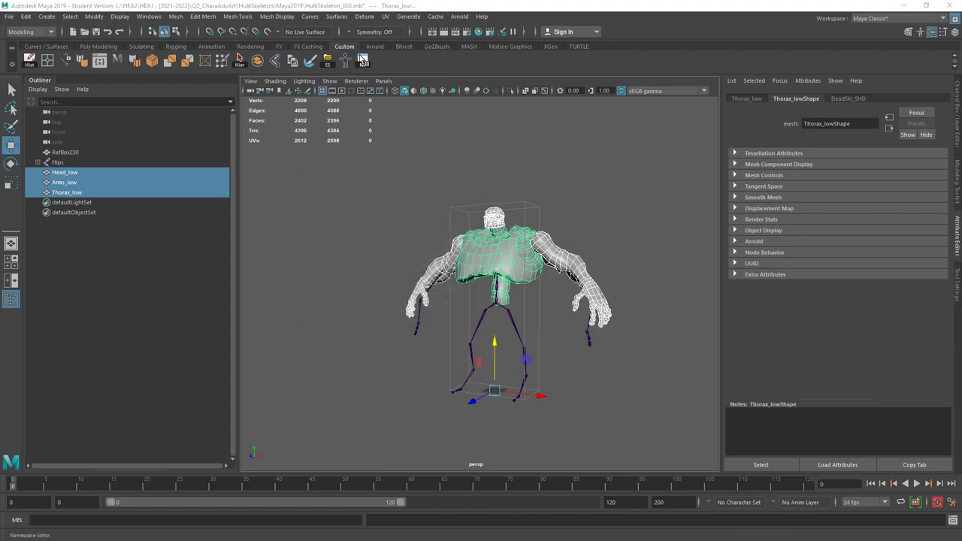
pyautogui.click(363, 60)
pyautogui.click(468, 173)
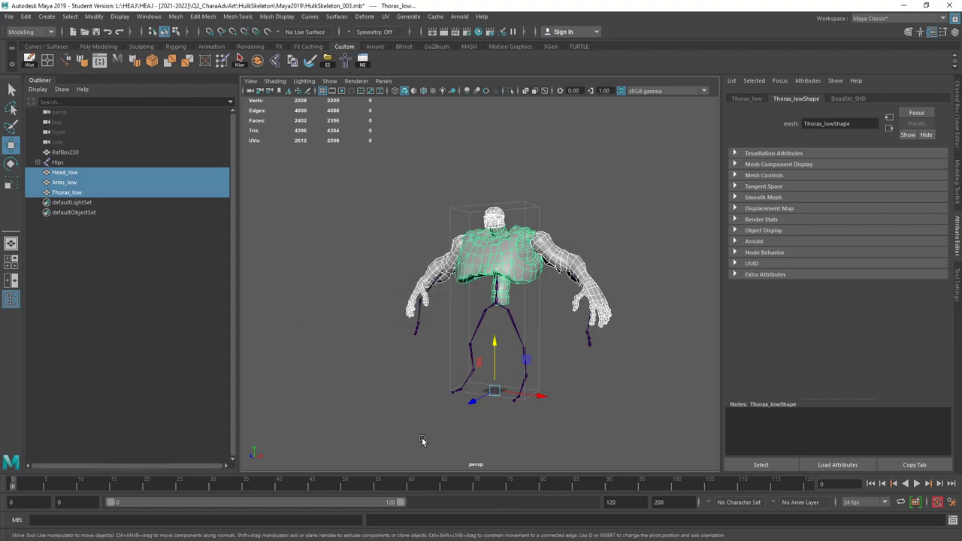
pyautogui.press('q')
pyautogui.keyDown('alt'); pyautogui.moveTo(424, 162); pyautogui.dragTo(517, 193, button='right'); pyautogui.keyUp('alt')
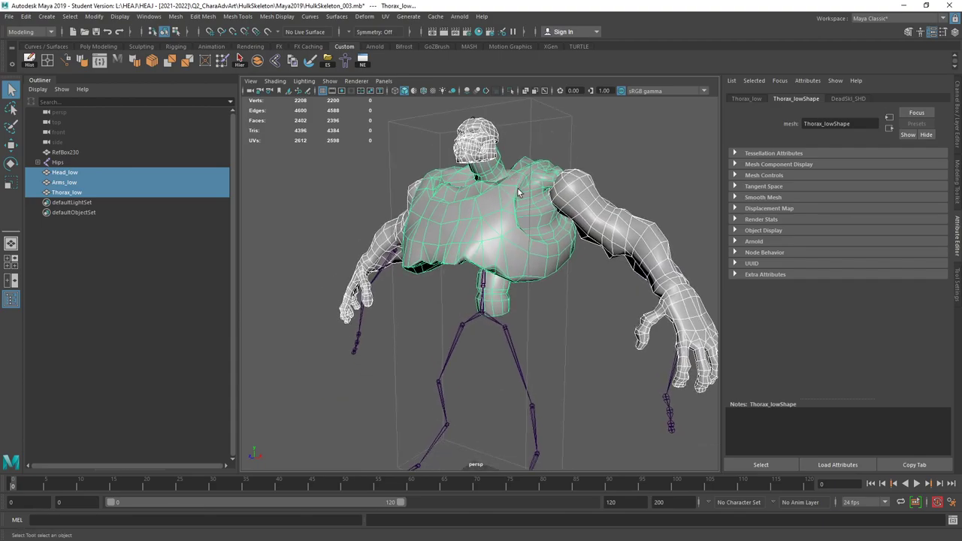
pyautogui.press('f')
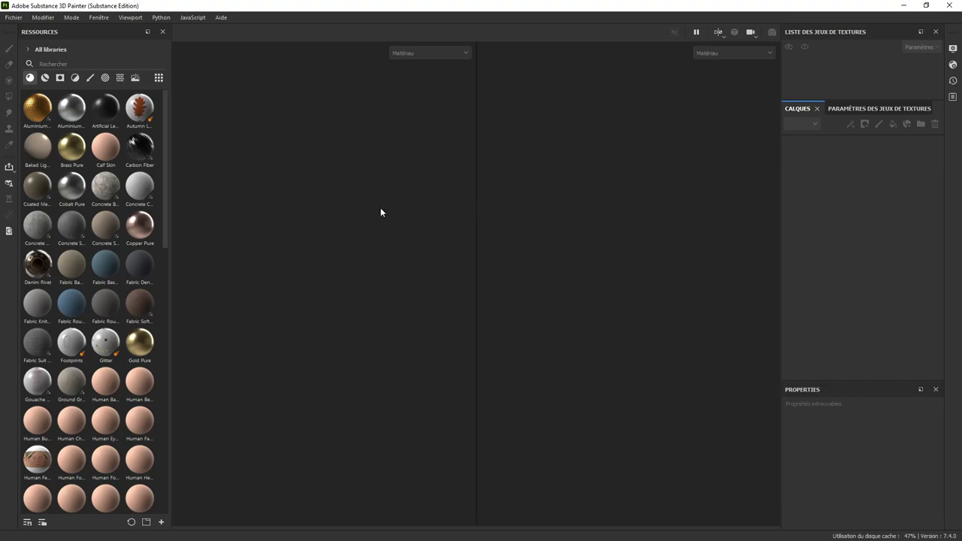
# Step: Switch to Adobe Substance 3D Painter, show only the 3D viewport, and start a new project
pyautogui.press('F2')
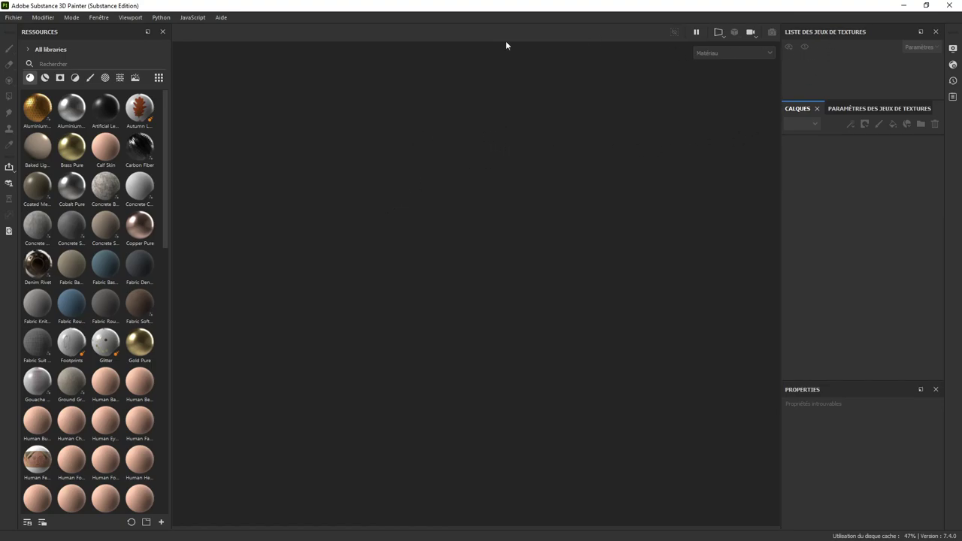
pyautogui.click(17, 18)
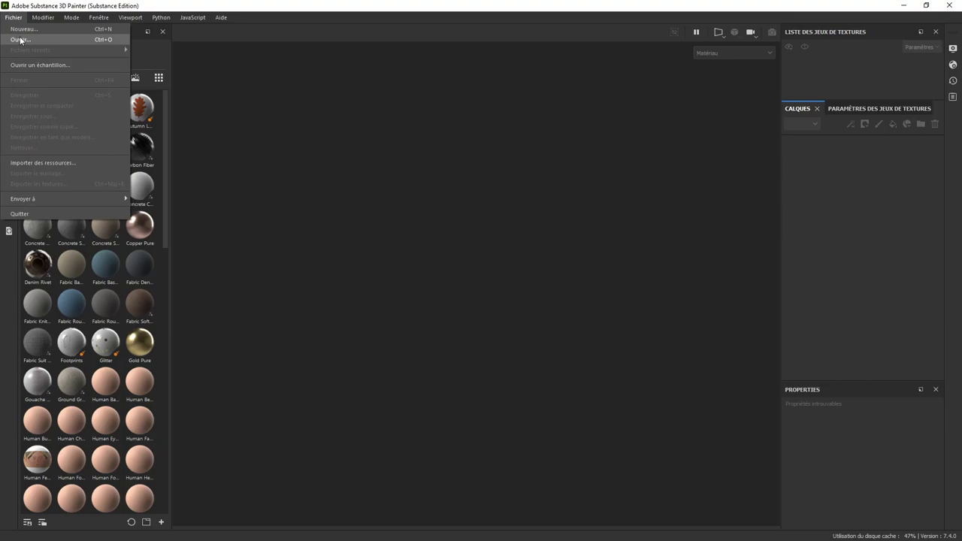
pyautogui.click(23, 30)
# Step: Choose the PBR - Metallic Roughness Alpha-blend (starter_assets) template for the new project
pyautogui.click(440, 147)
pyautogui.click(548, 149)
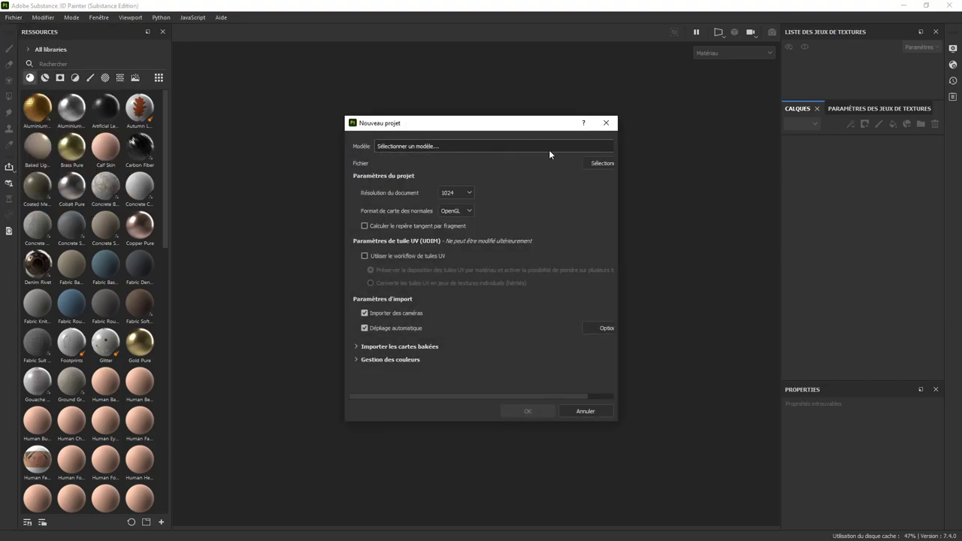
pyautogui.click(414, 149)
pyautogui.scroll(-3, 428, 179)
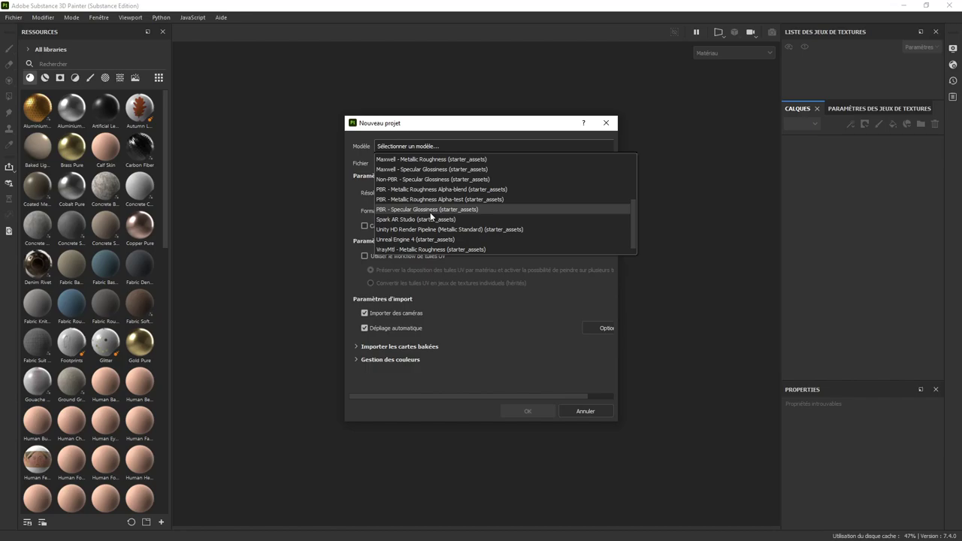
pyautogui.scroll(-1, 430, 216)
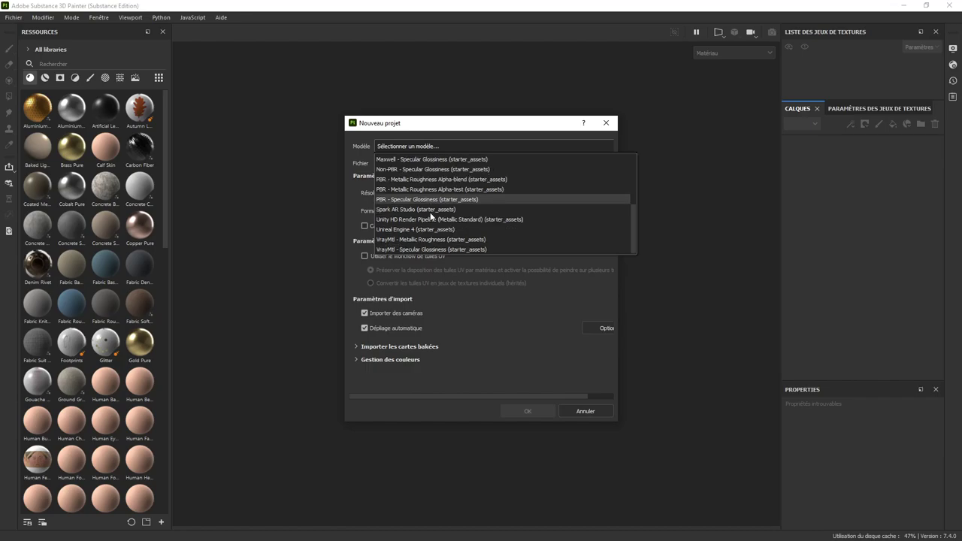
pyautogui.scroll(3, 430, 216)
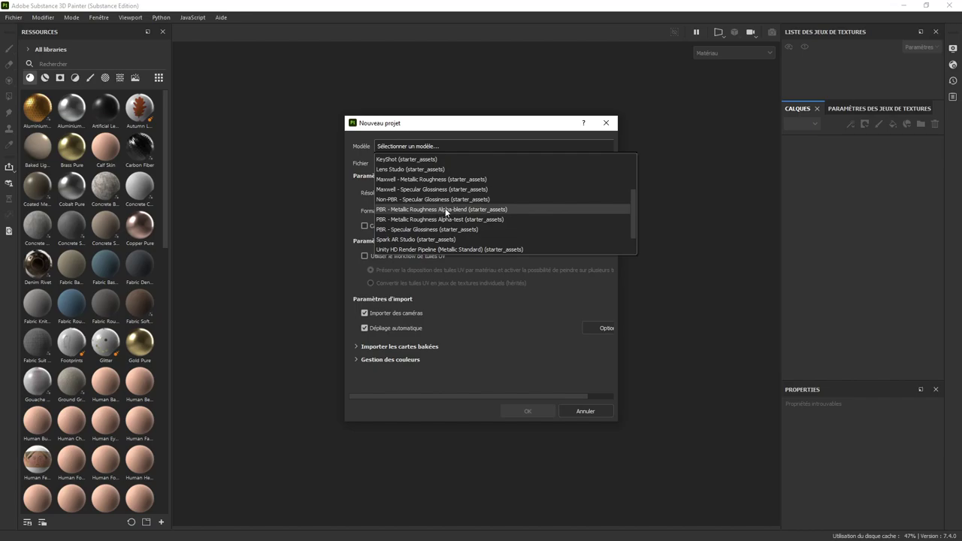
pyautogui.click(445, 210)
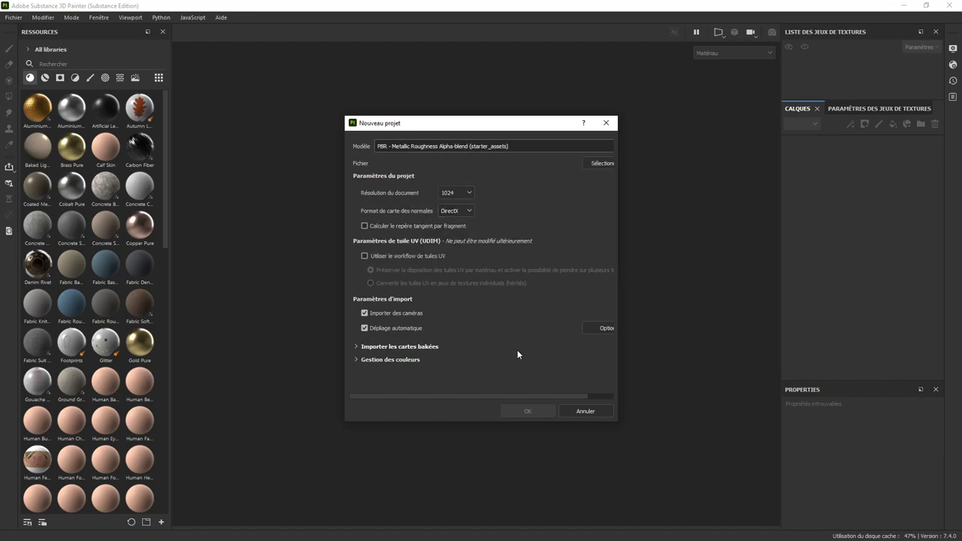
# Step: Try a document resolution of 2048 for the new project, and set it back to 1024
pyautogui.click(469, 192)
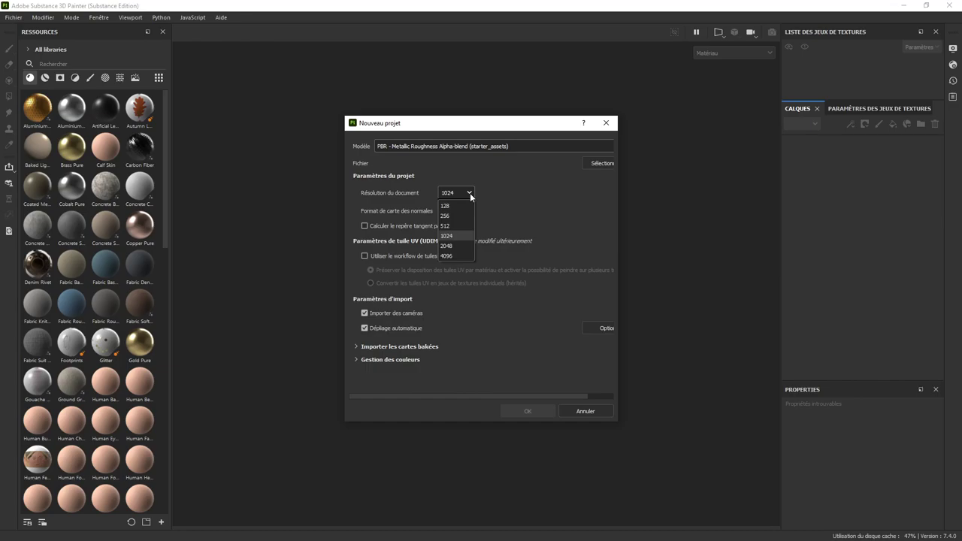
pyautogui.click(451, 246)
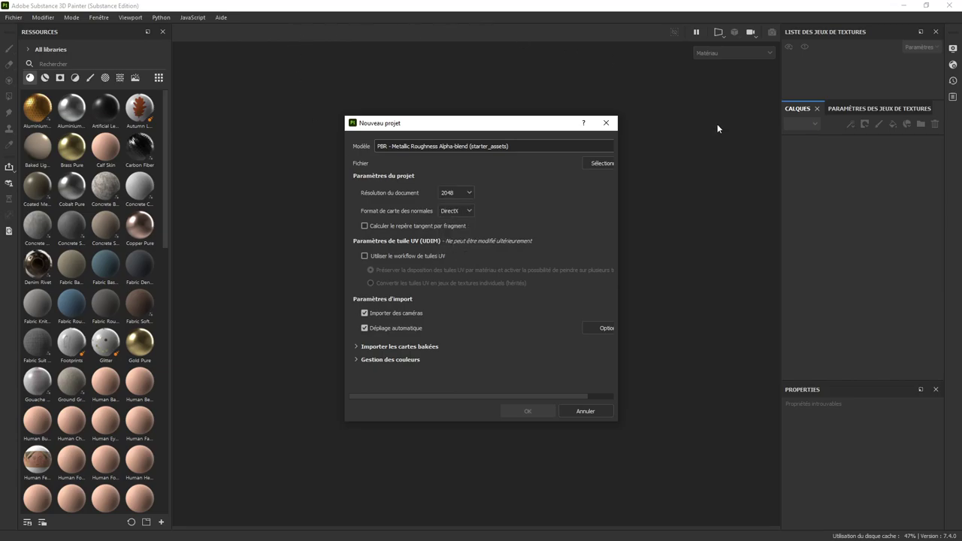
pyautogui.click(470, 193)
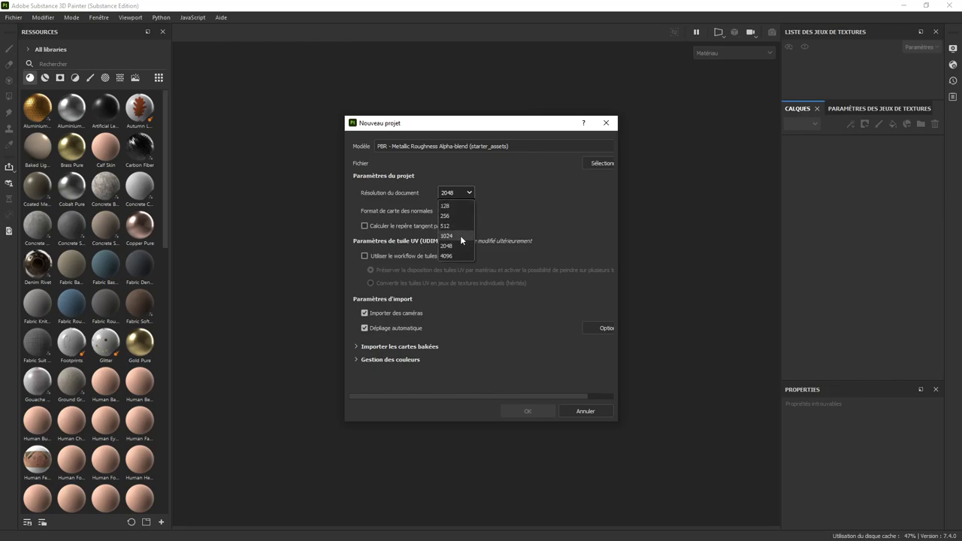
pyautogui.click(460, 235)
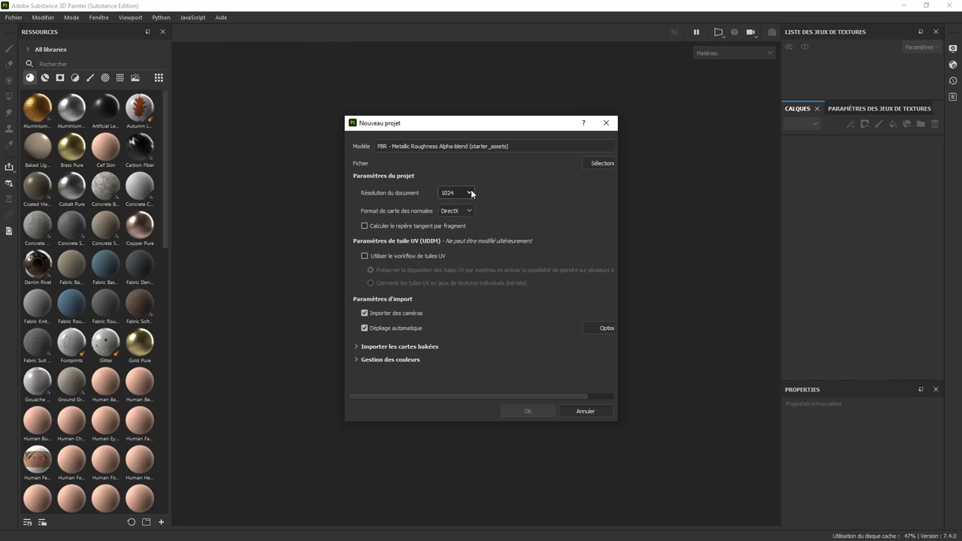
# Step: Set the new project's document resolution to 2048 and turn off the import of cameras
pyautogui.click(446, 246)
pyautogui.click(454, 211)
pyautogui.click(365, 312)
# Step: Load HulkSkeleton_Low.fbx from the HulkSkeleton Baking folder as the project's mesh and create the project
pyautogui.click(601, 164)
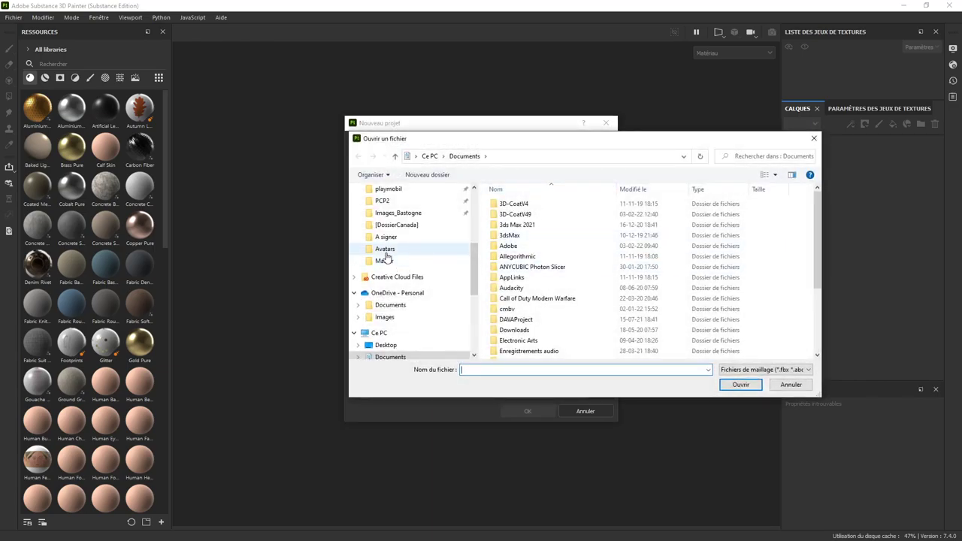
pyautogui.click(384, 261)
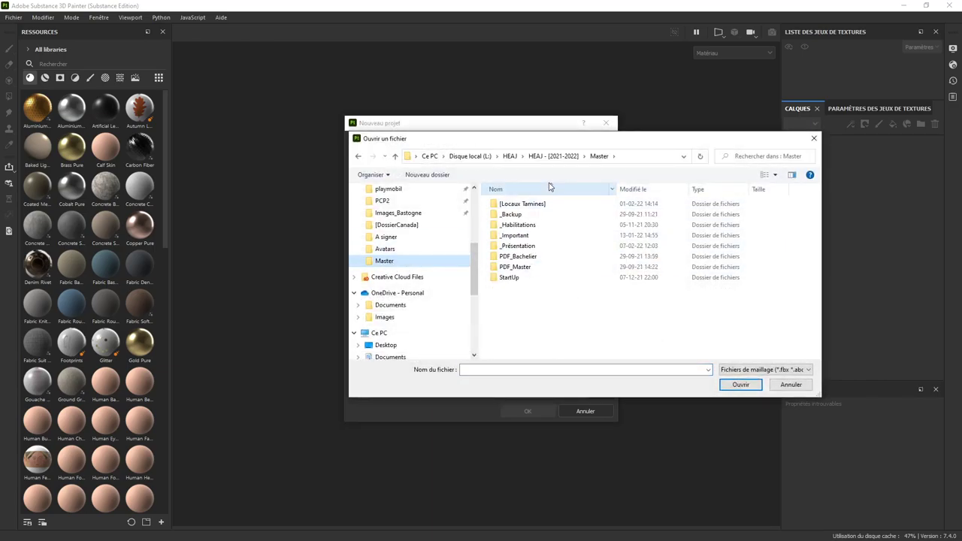
pyautogui.click(554, 156)
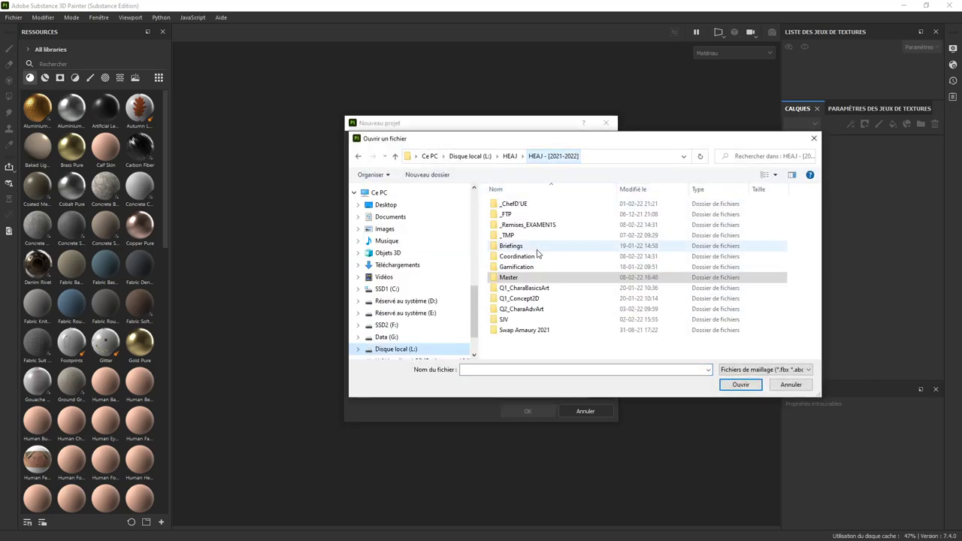
pyautogui.doubleClick(522, 311)
pyautogui.doubleClick(508, 205)
pyautogui.doubleClick(505, 216)
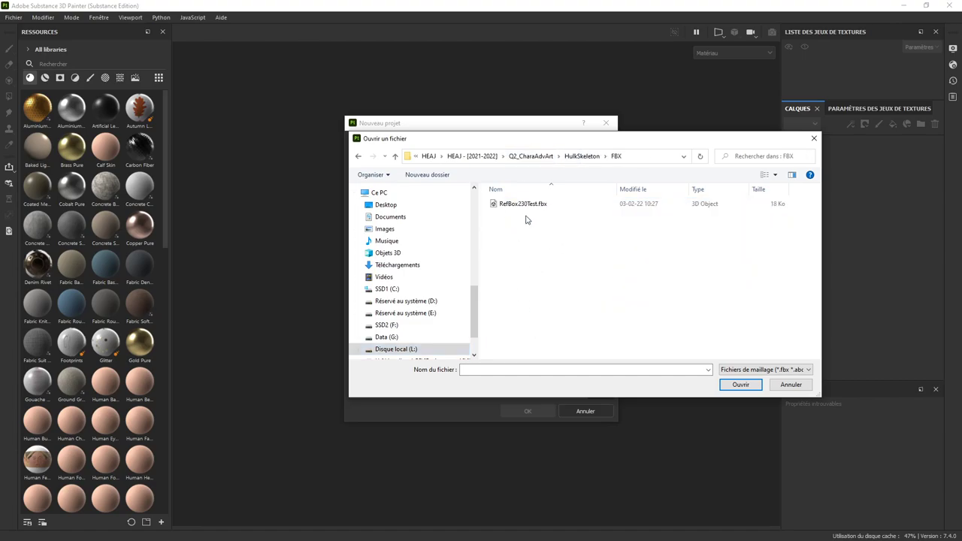
pyautogui.click(574, 156)
pyautogui.doubleClick(514, 204)
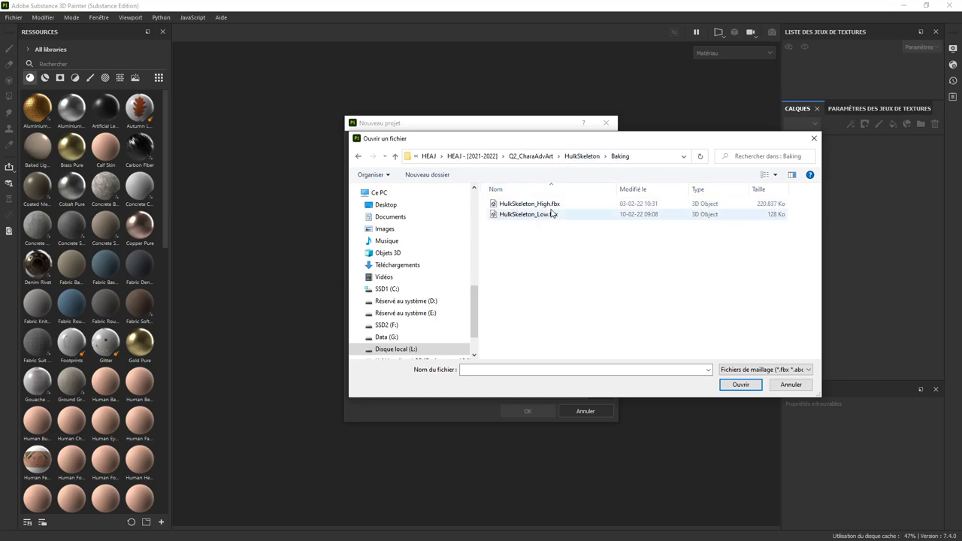
pyautogui.click(539, 215)
pyautogui.click(741, 385)
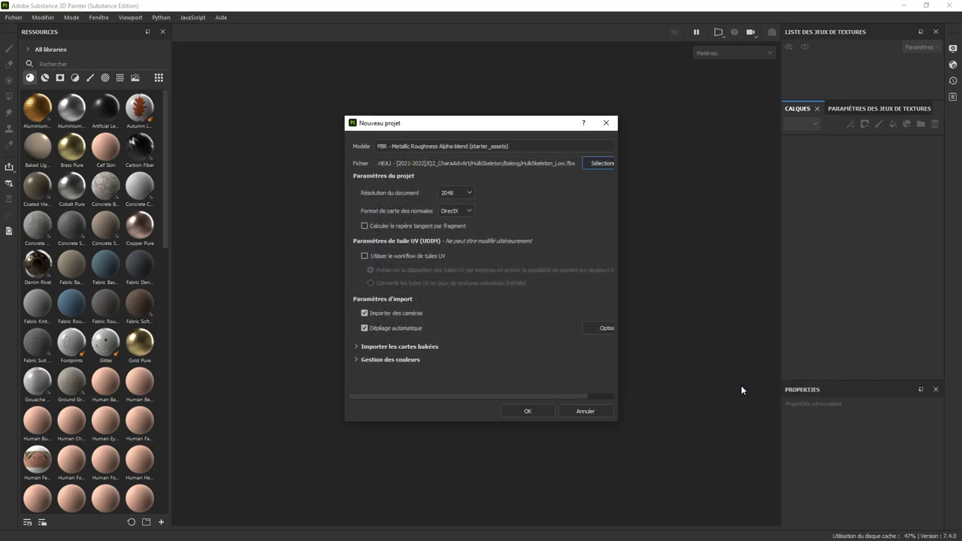
pyautogui.click(531, 411)
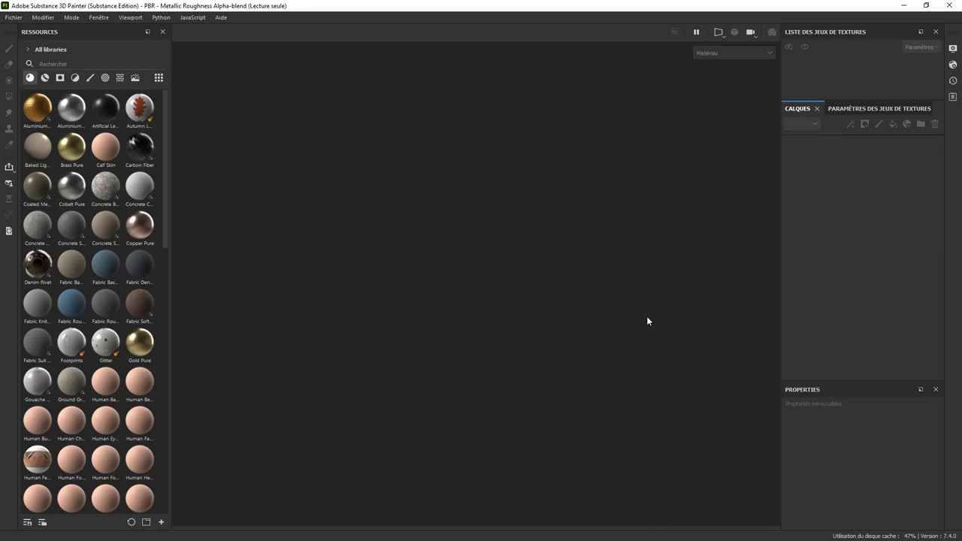
# Step: Dock the paint Properties panel alongside the Layers panel and display the Texture Set Settings
pyautogui.keyDown('alt'); pyautogui.moveTo(596, 208); pyautogui.dragTo(593, 116); pyautogui.keyUp('alt')
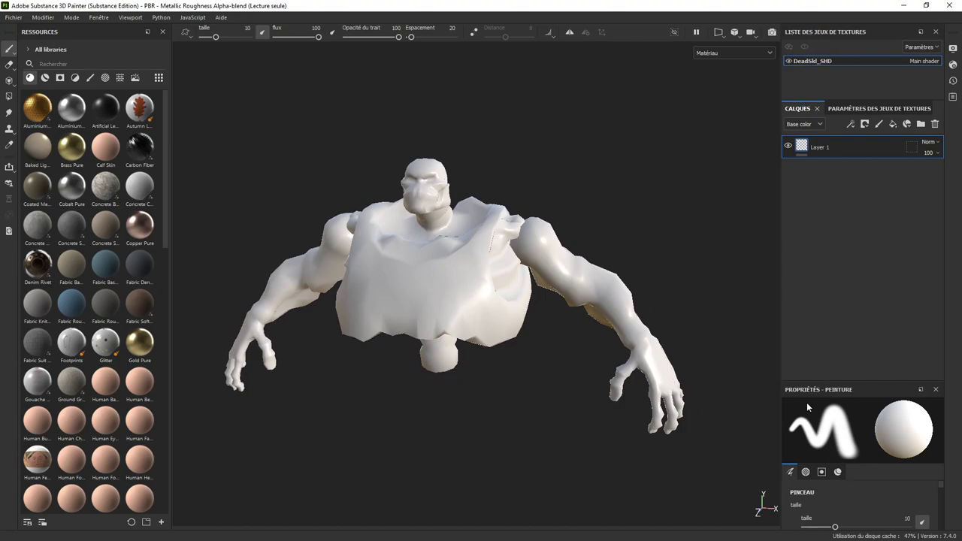
pyautogui.moveTo(797, 392)
pyautogui.mouseDown()
pyautogui.moveTo(913, 291)
pyautogui.moveTo(930, 295)
pyautogui.moveTo(915, 245)
pyautogui.moveTo(926, 242)
pyautogui.moveTo(933, 299)
pyautogui.moveTo(821, 150)
pyautogui.mouseUp()
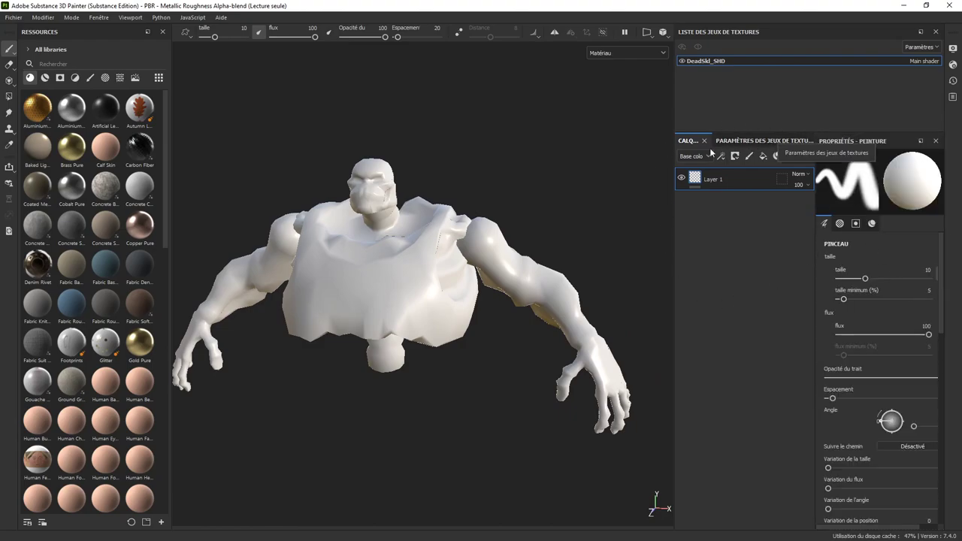
pyautogui.click(744, 142)
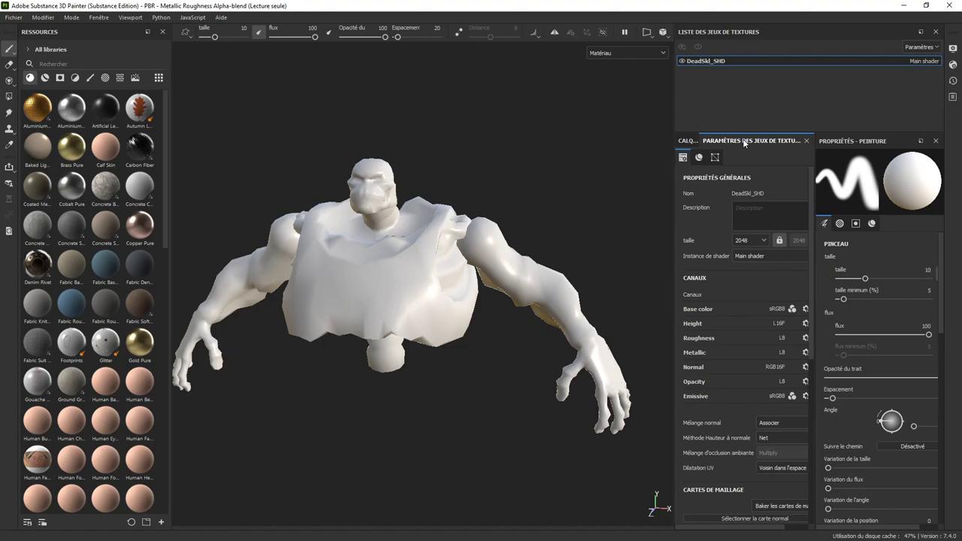
# Step: Dock the Texture Set List into the same group as Layers and Texture Set Settings, with Layers placed first
pyautogui.moveTo(697, 33); pyautogui.dragTo(728, 190)
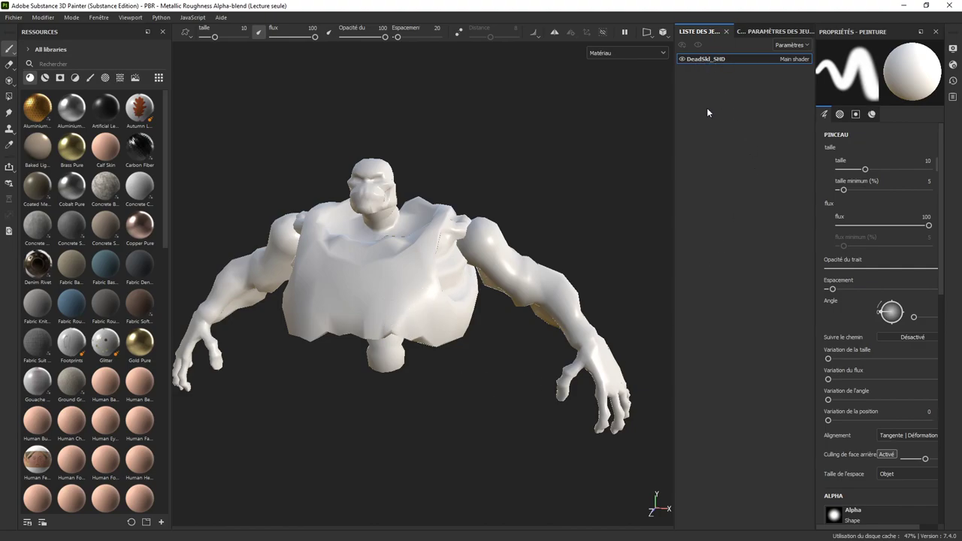
pyautogui.click(774, 32)
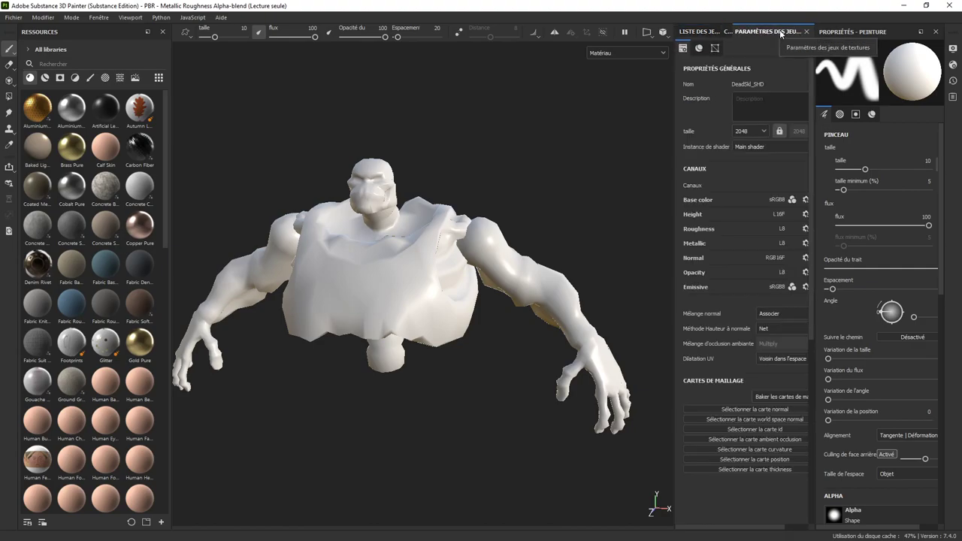
pyautogui.click(728, 33)
pyautogui.moveTo(717, 34); pyautogui.dragTo(679, 40)
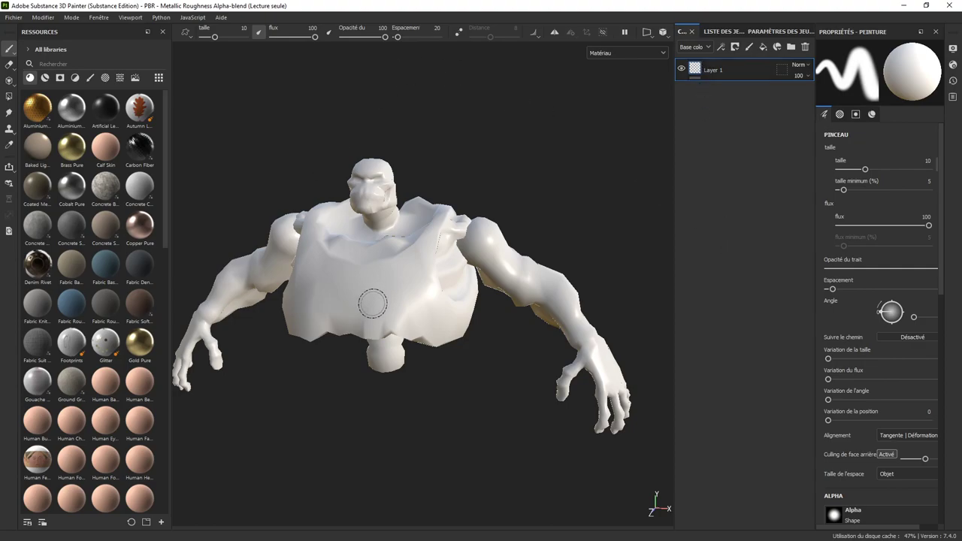
# Step: Detach the Texture Set List from its group and close it, leaving the Texture Set Settings displayed
pyautogui.click(715, 33)
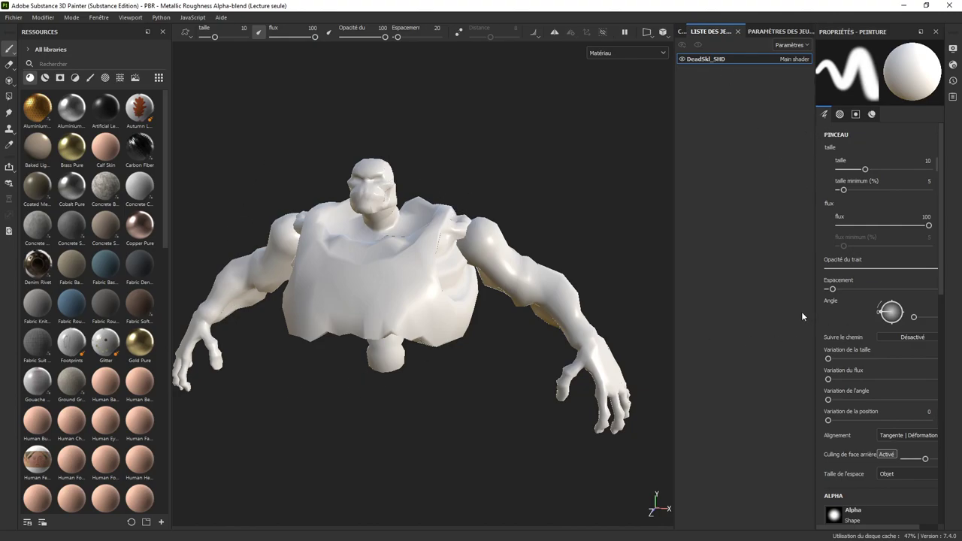
pyautogui.click(682, 32)
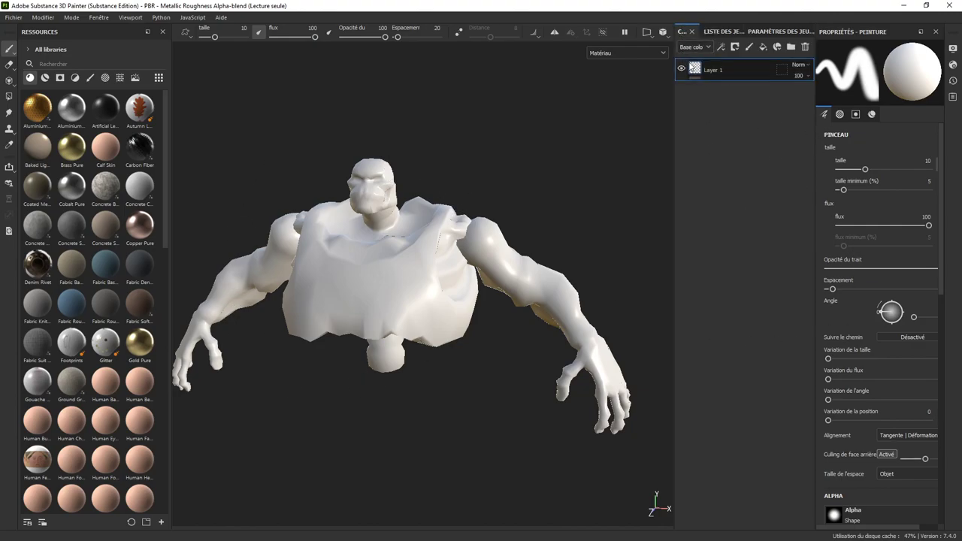
pyautogui.click(712, 33)
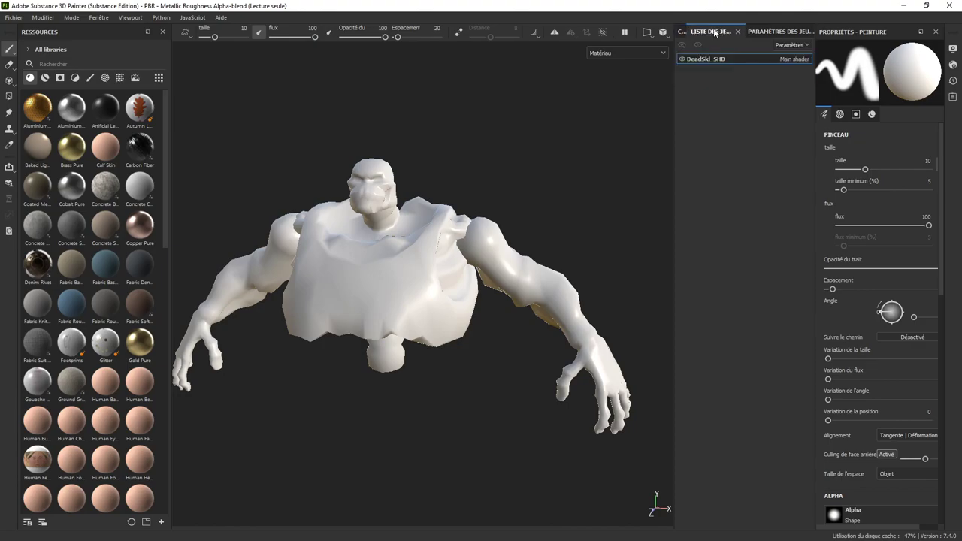
pyautogui.moveTo(710, 33); pyautogui.dragTo(683, 120)
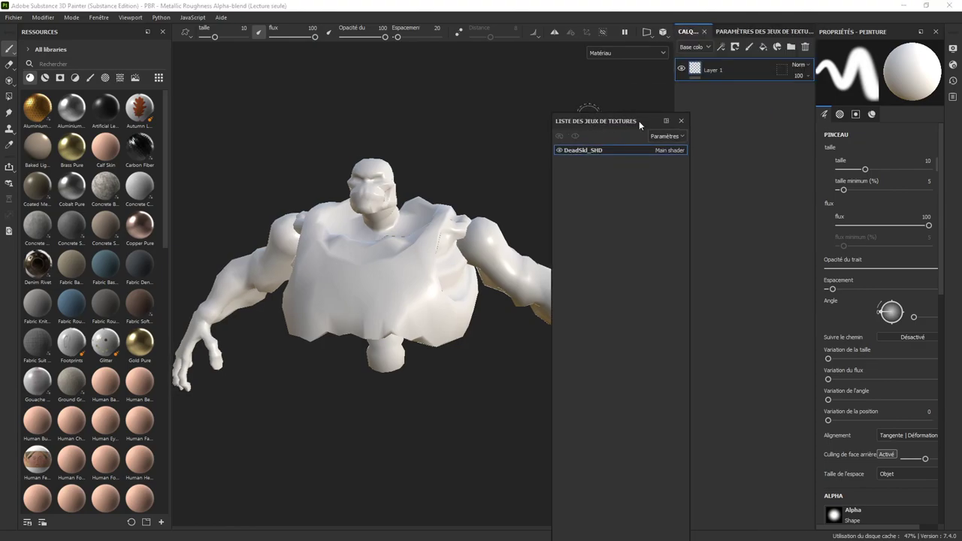
pyautogui.click(682, 121)
pyautogui.click(735, 34)
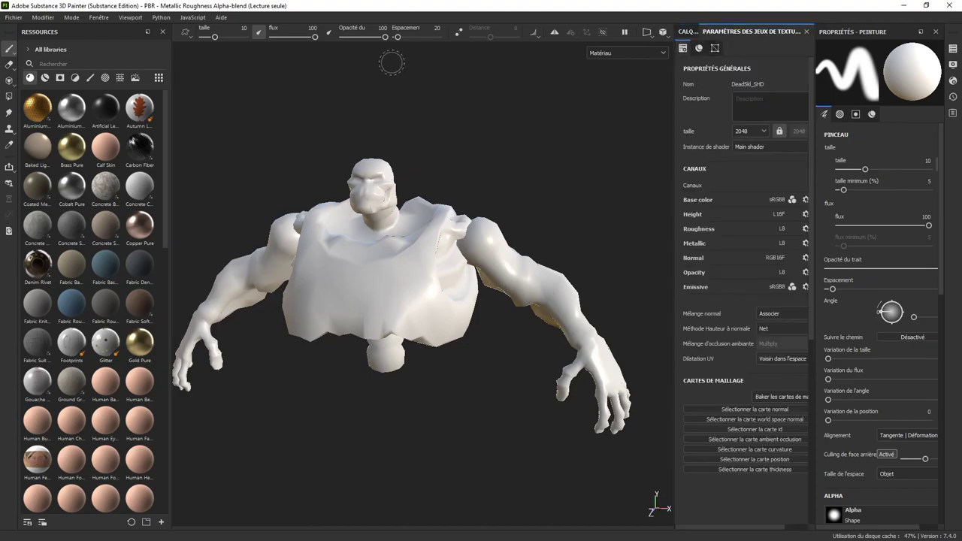
# Step: Set the interface language to American English in the application settings
pyautogui.click(221, 19)
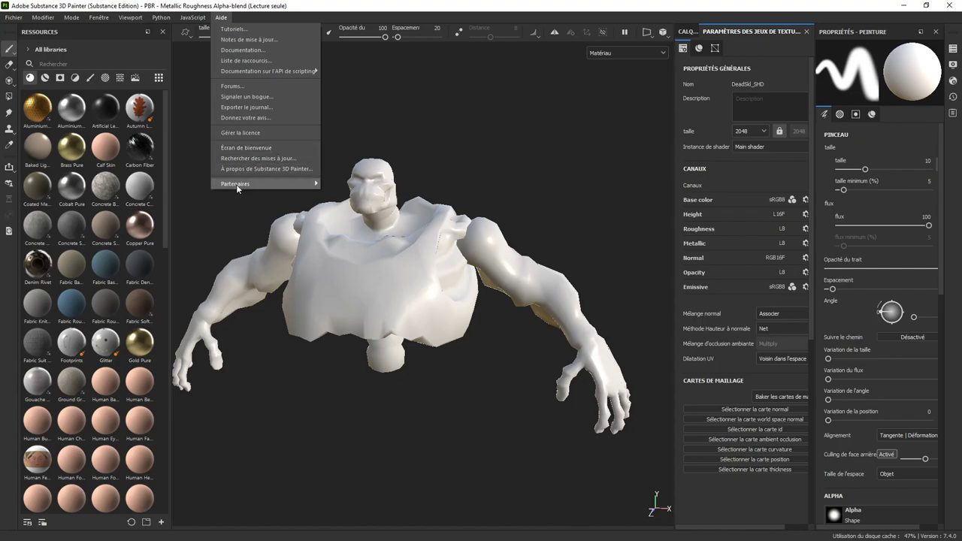
pyautogui.moveTo(13, 19)
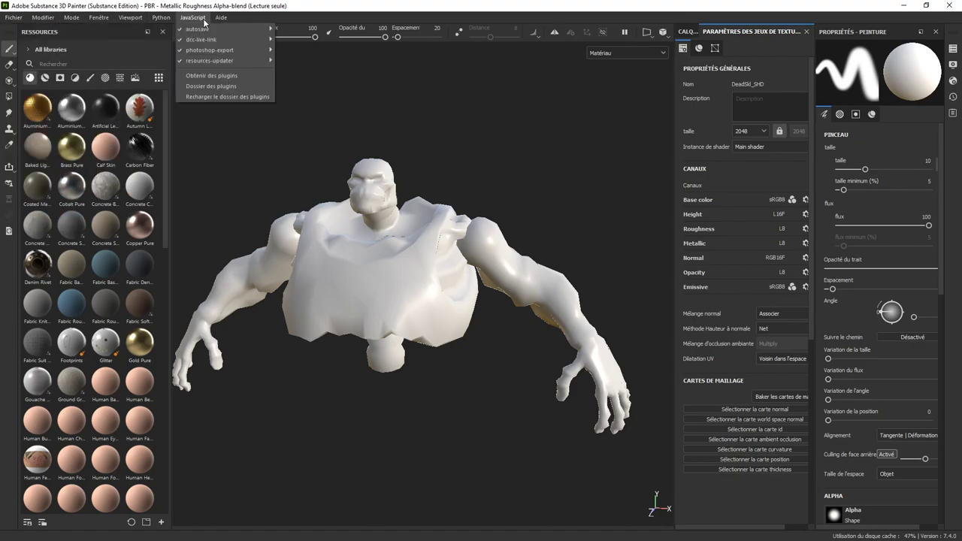
pyautogui.moveTo(217, 22)
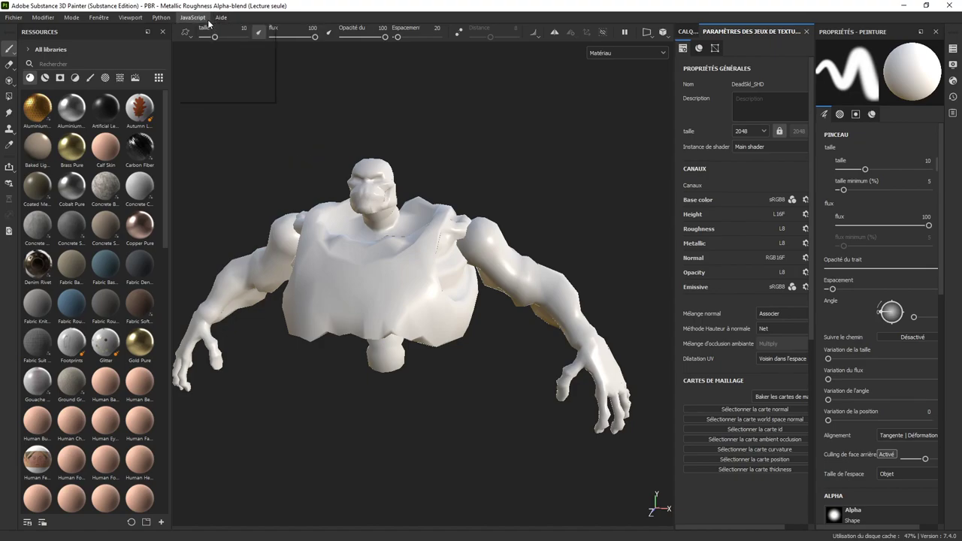
pyautogui.moveTo(128, 19)
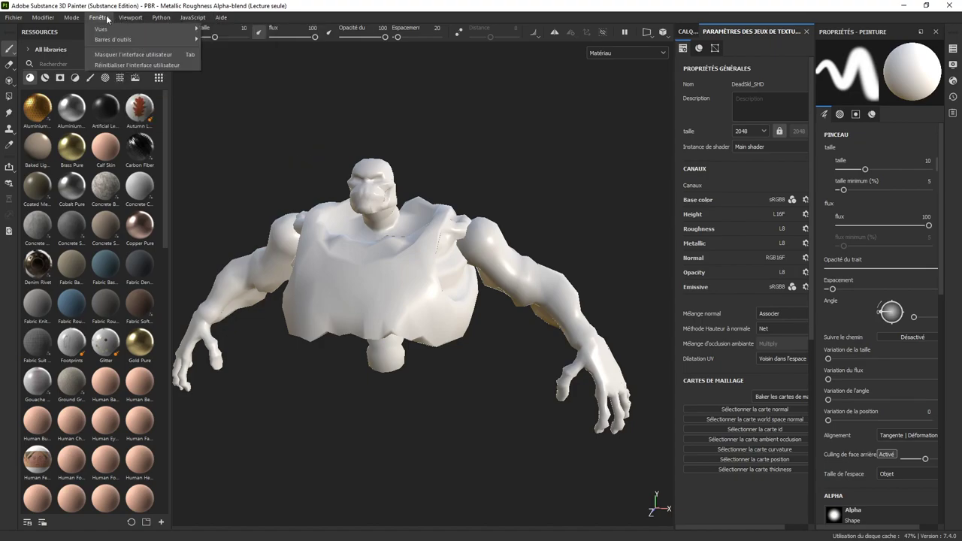
pyautogui.moveTo(81, 21)
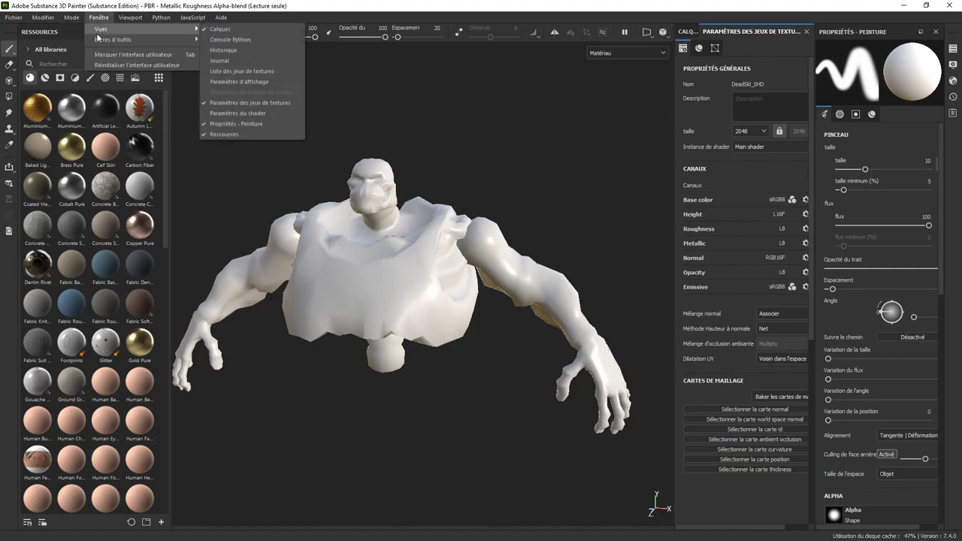
pyautogui.click(99, 17)
pyautogui.click(43, 17)
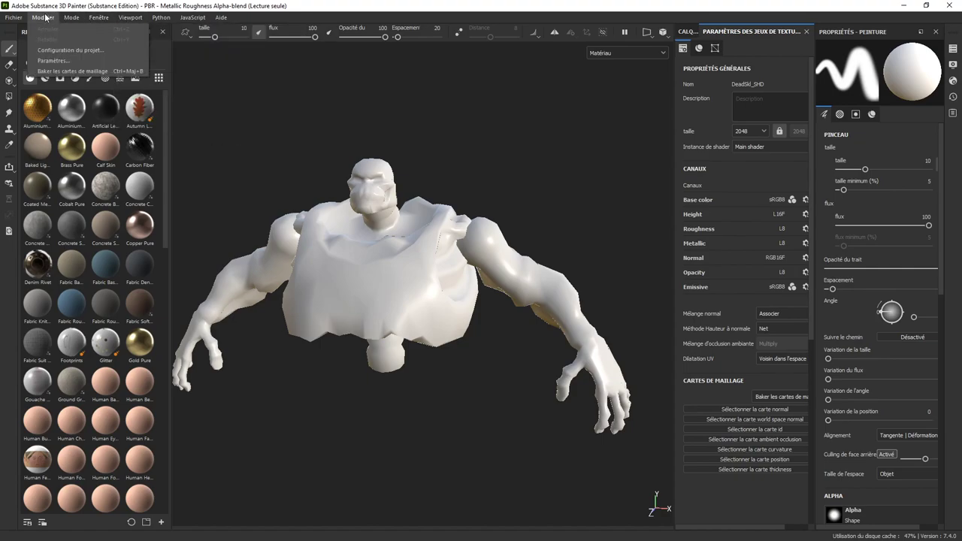
pyautogui.click(53, 61)
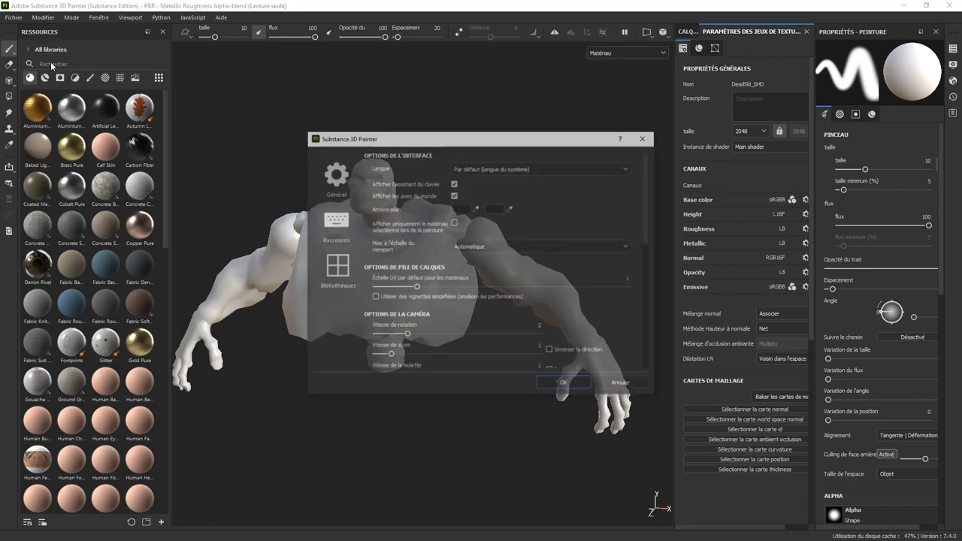
pyautogui.click(502, 166)
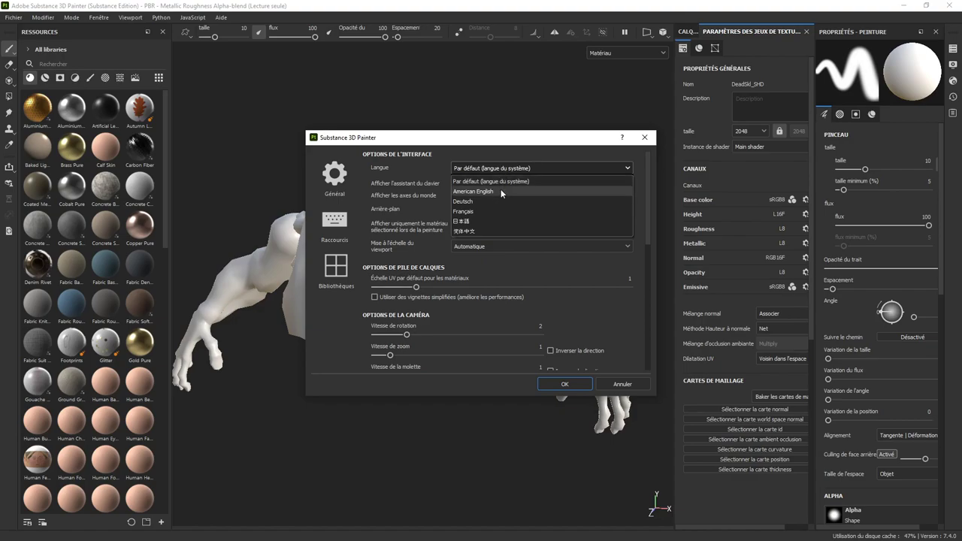
pyautogui.click(500, 191)
pyautogui.click(564, 385)
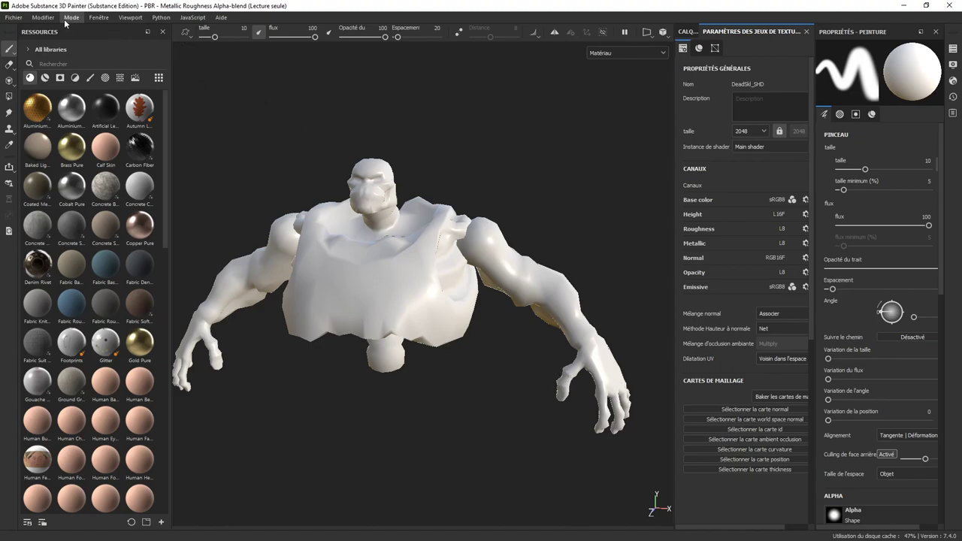
# Step: Widen the Texture Set Settings area slightly and filter the asset library to textures
pyautogui.keyDown('alt'); pyautogui.moveTo(569, 123); pyautogui.dragTo(578, 202); pyautogui.keyUp('alt')
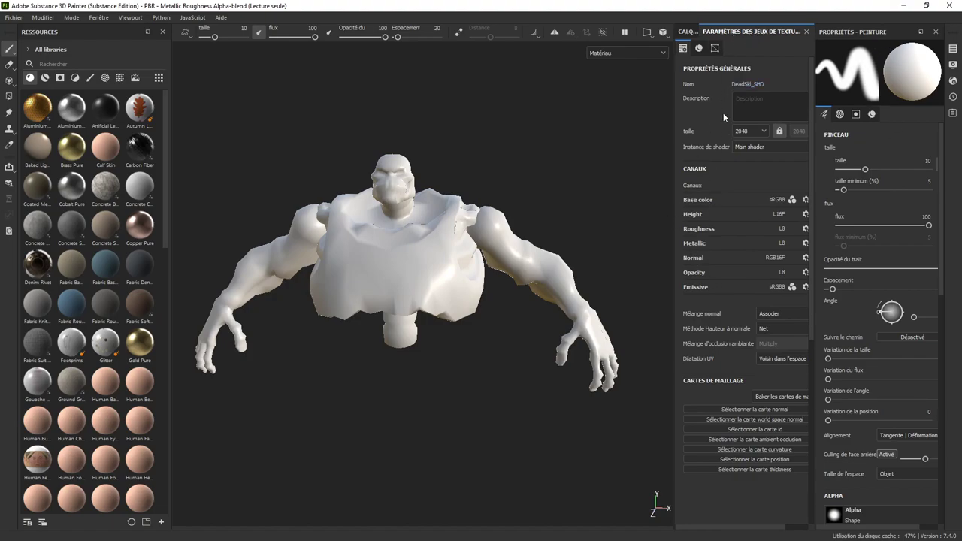
pyautogui.moveTo(672, 247); pyautogui.dragTo(659, 248)
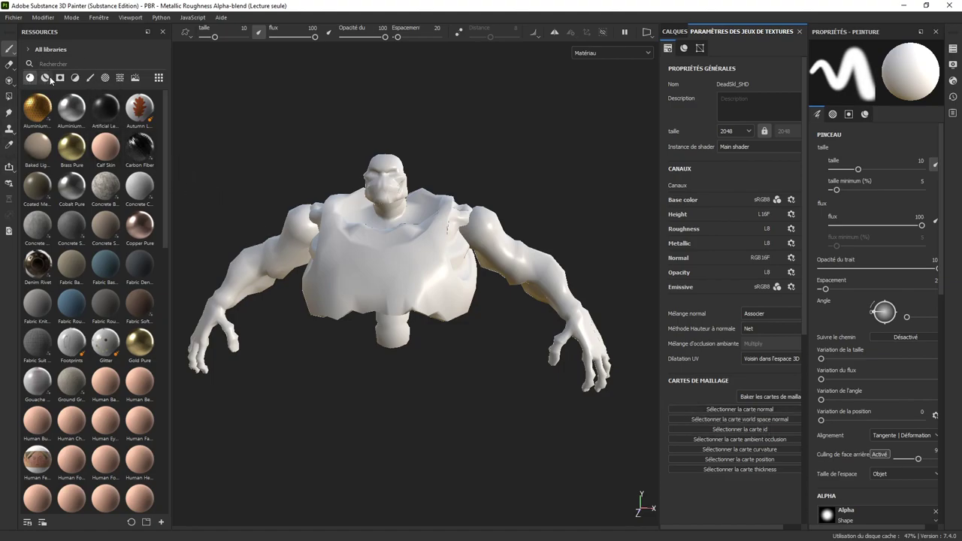
pyautogui.click(119, 78)
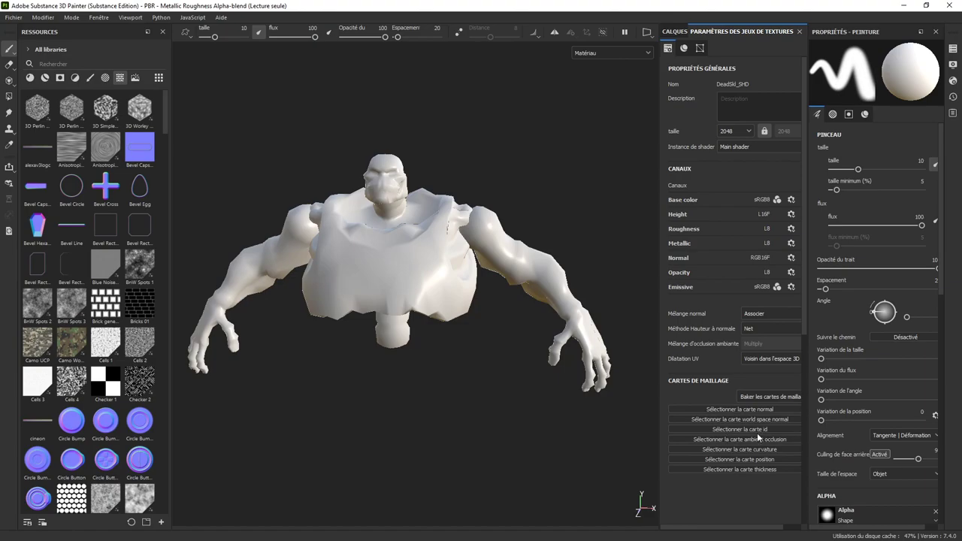
# Step: Open the mesh map baking settings and enlarge the dialog so more baking parameters fit
pyautogui.click(782, 395)
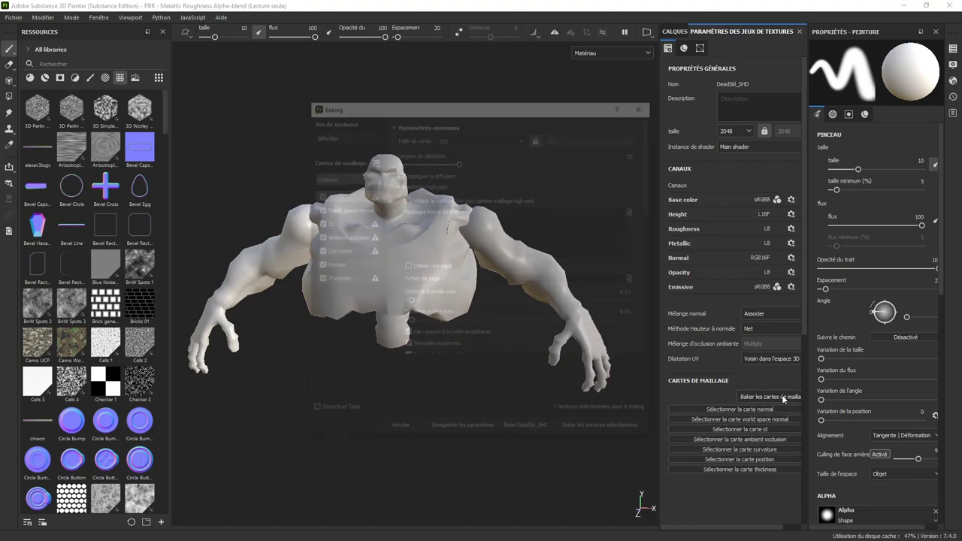
pyautogui.moveTo(495, 99); pyautogui.dragTo(397, 64)
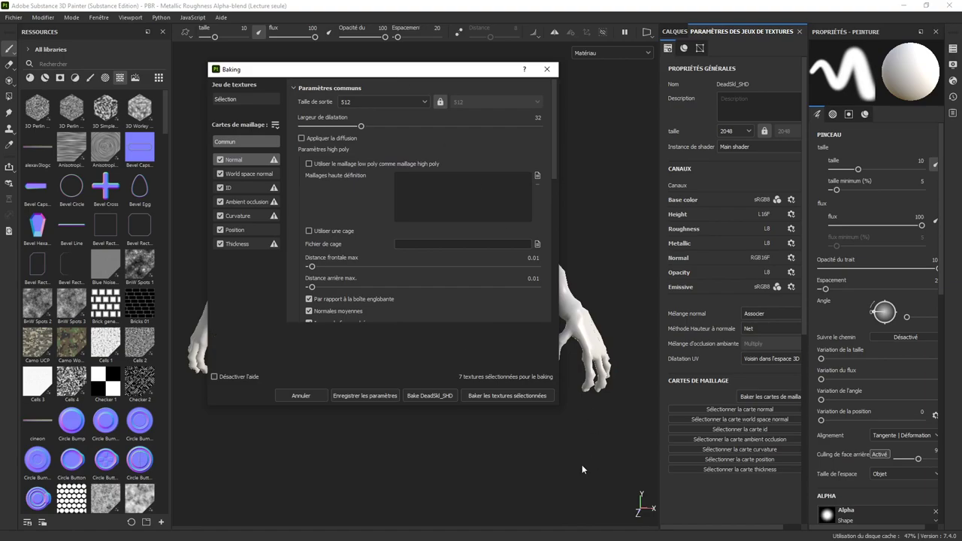
pyautogui.moveTo(559, 407); pyautogui.dragTo(635, 489)
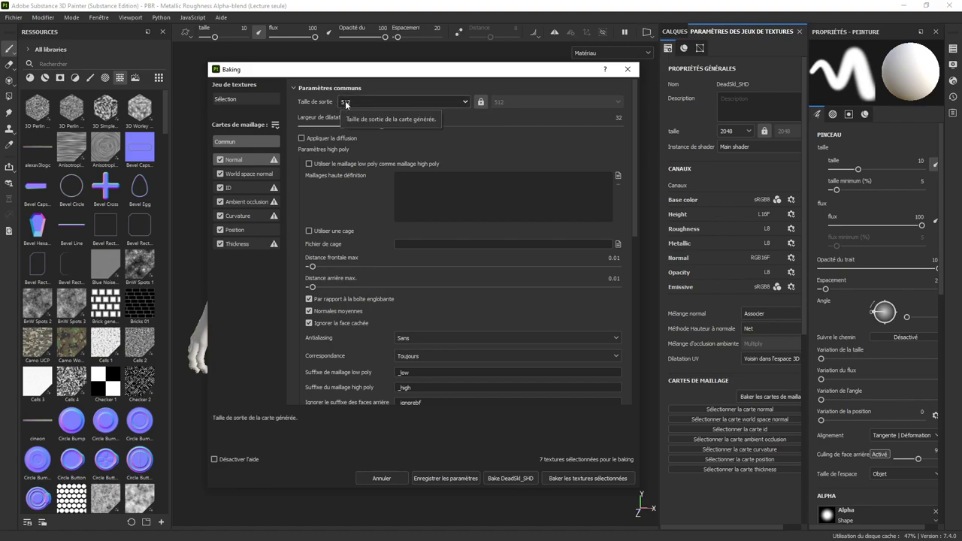
# Step: Deselect all mesh maps for baking and enable only the Normal map
pyautogui.click(275, 125)
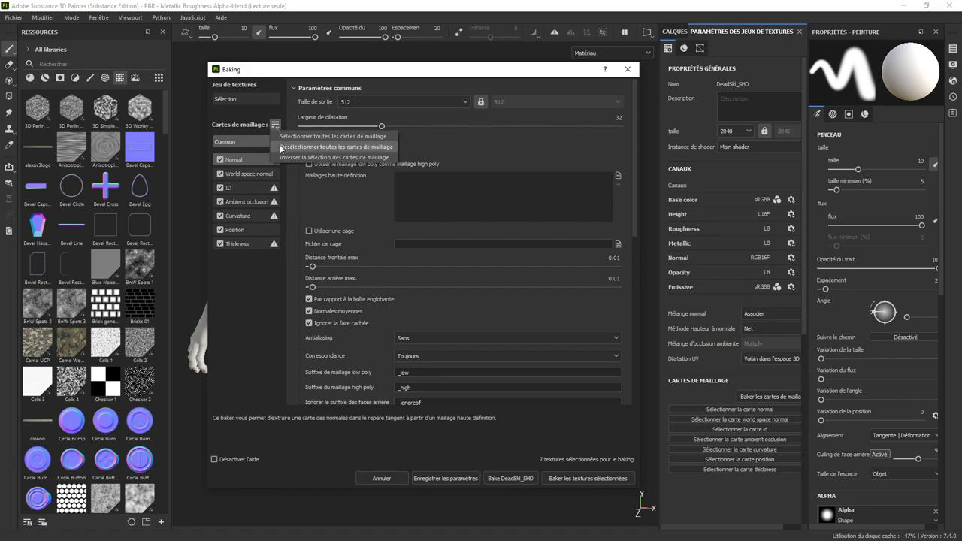
pyautogui.click(281, 148)
pyautogui.click(220, 159)
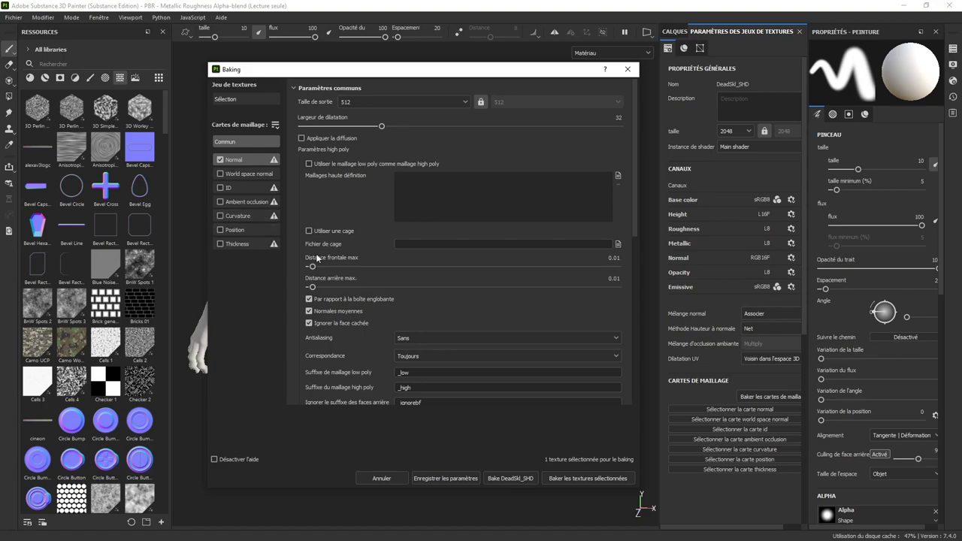
# Step: Set the bake output size to 1024 and load HulkSkeleton_High.fbx as the high-definition mesh
pyautogui.click(464, 101)
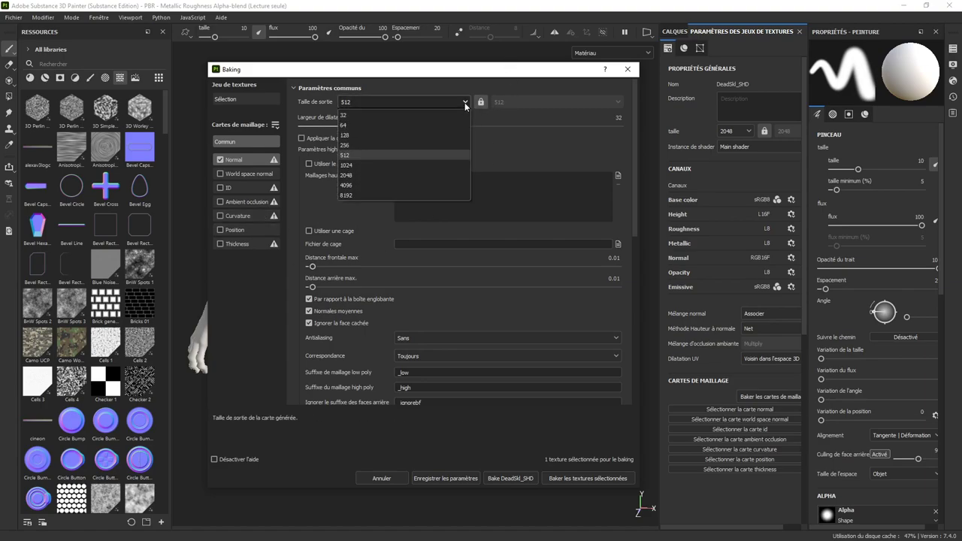
pyautogui.click(389, 161)
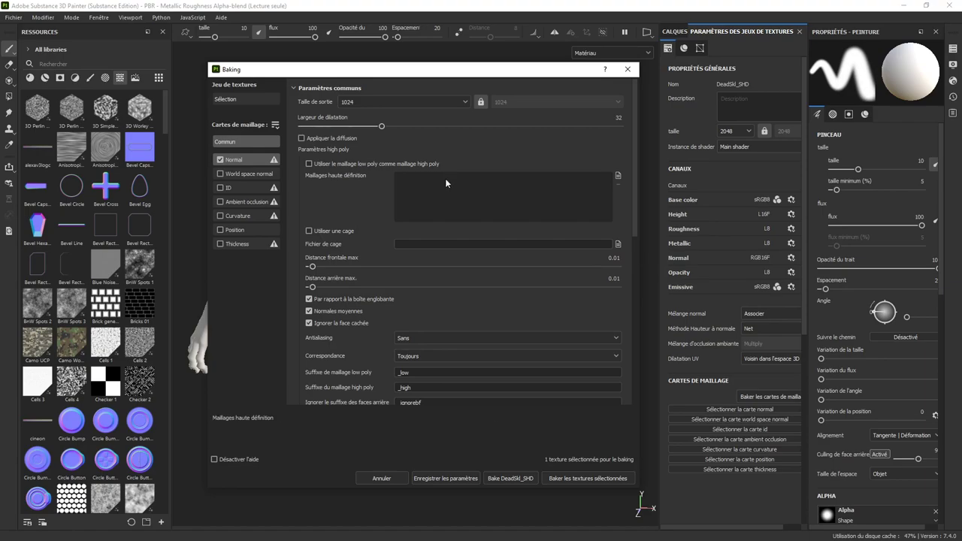
pyautogui.click(618, 177)
pyautogui.click(402, 152)
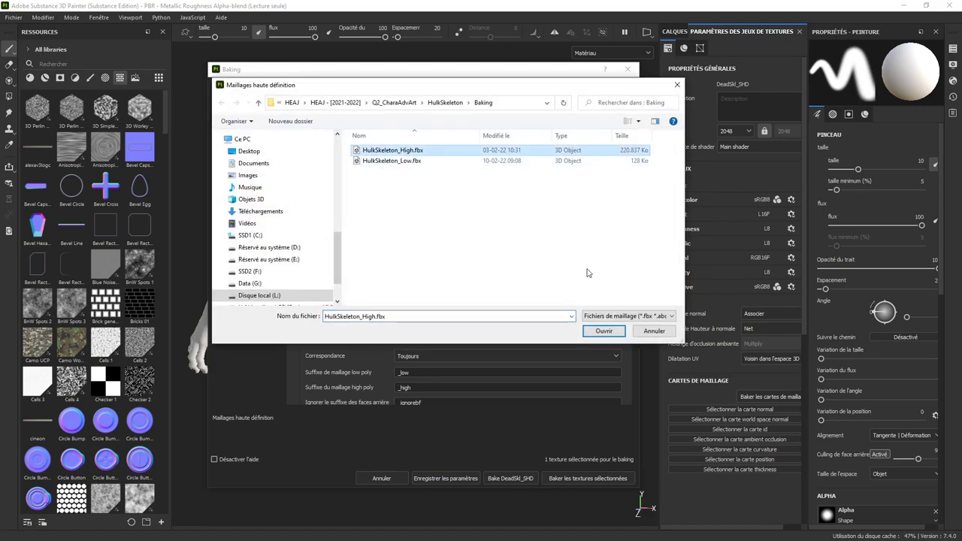
pyautogui.click(603, 332)
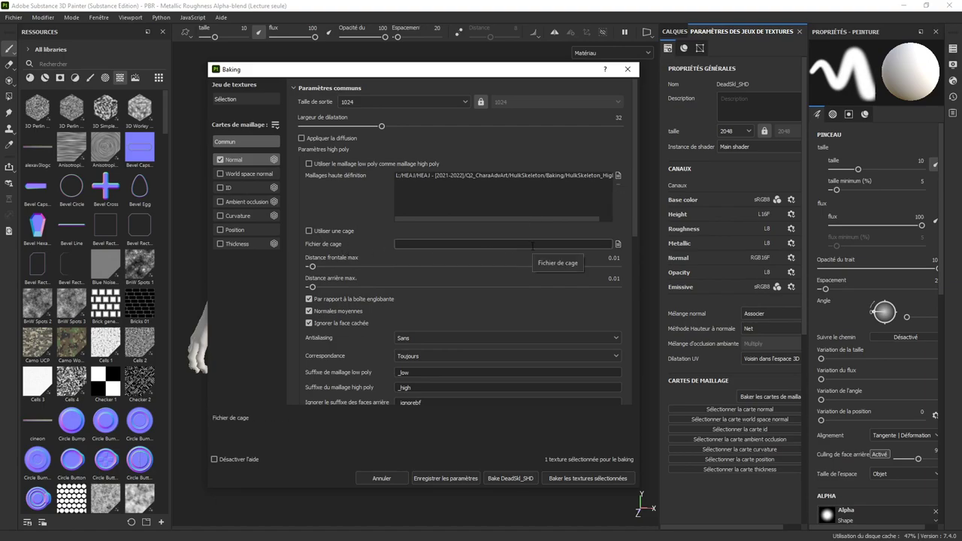
# Step: Match low and high meshes by mesh name, check the _low and _high suffixes, and bake the normal map
pyautogui.scroll(-2, 511, 289)
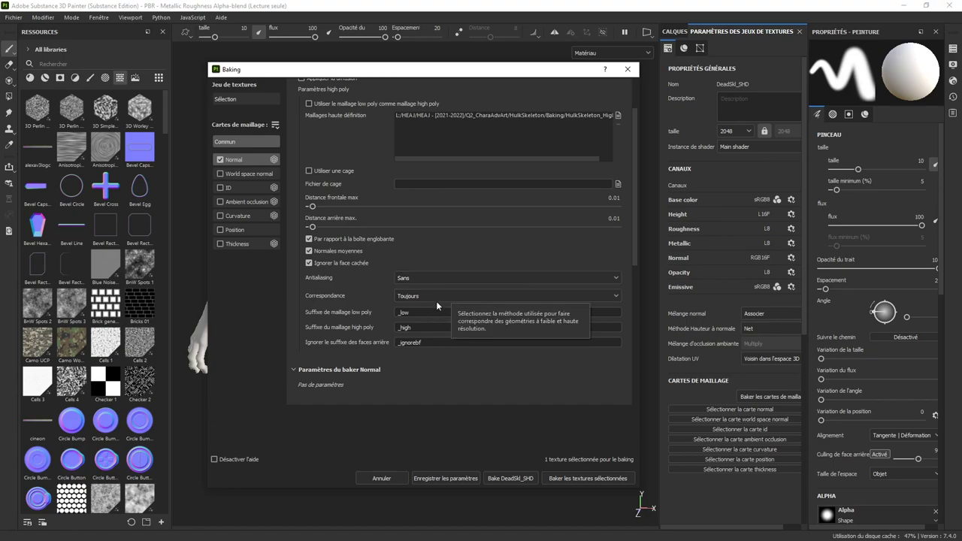
pyautogui.click(415, 296)
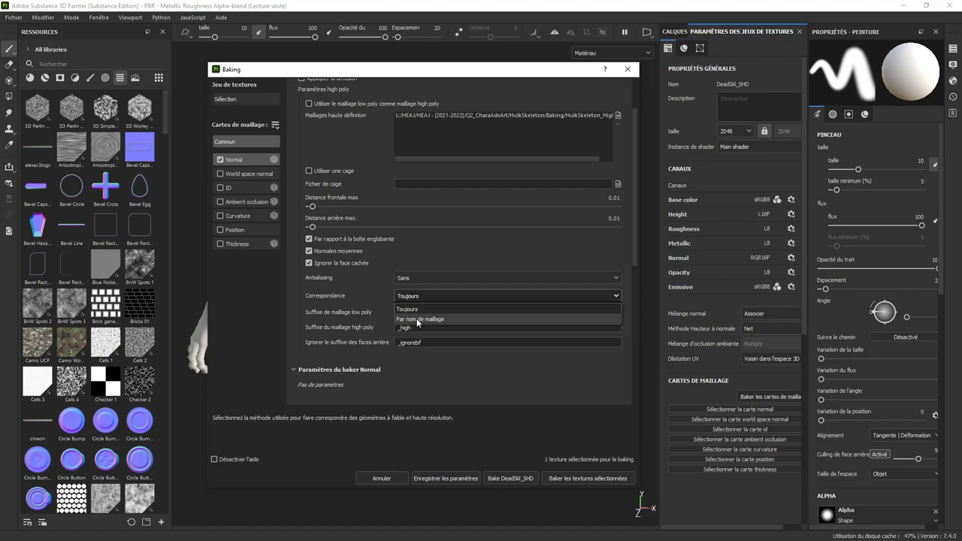
pyautogui.click(417, 320)
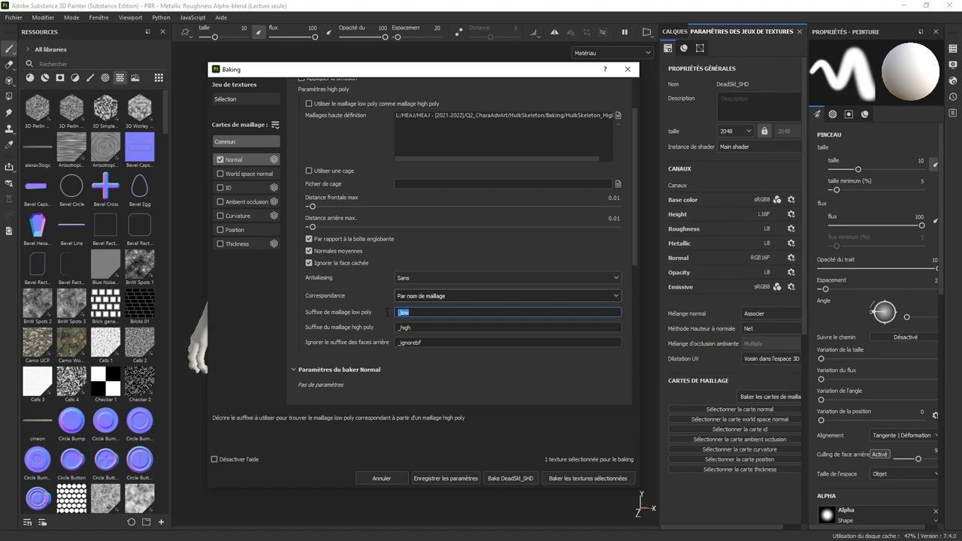
pyautogui.doubleClick(404, 327)
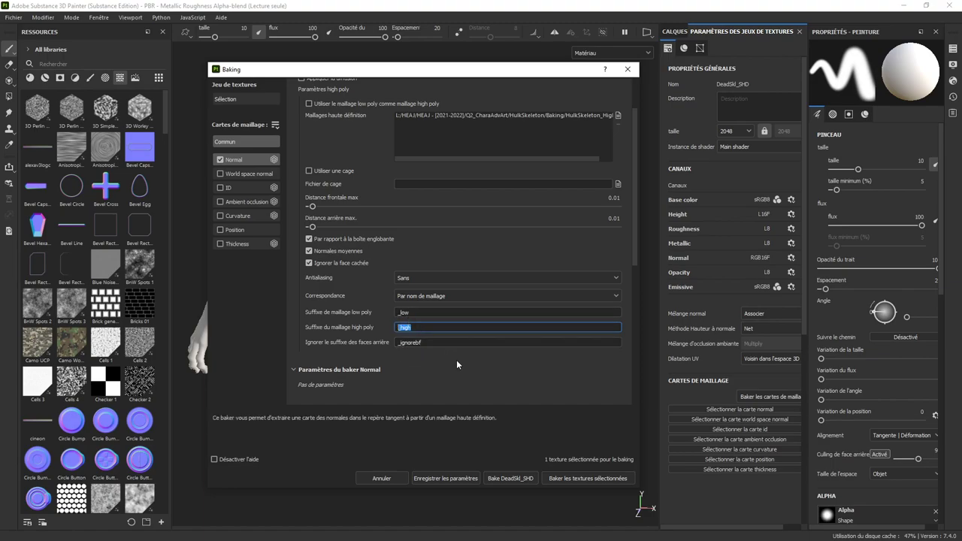
pyautogui.click(565, 479)
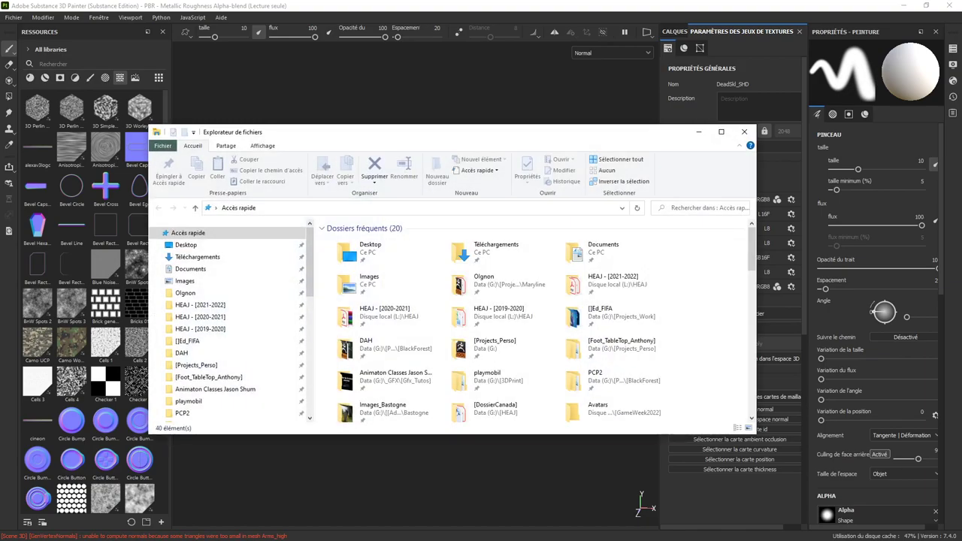
# Step: In File Explorer, go to the HulkSkeleton Baking folder and check the HulkSkeleton_High.assbin file
pyautogui.click(208, 305)
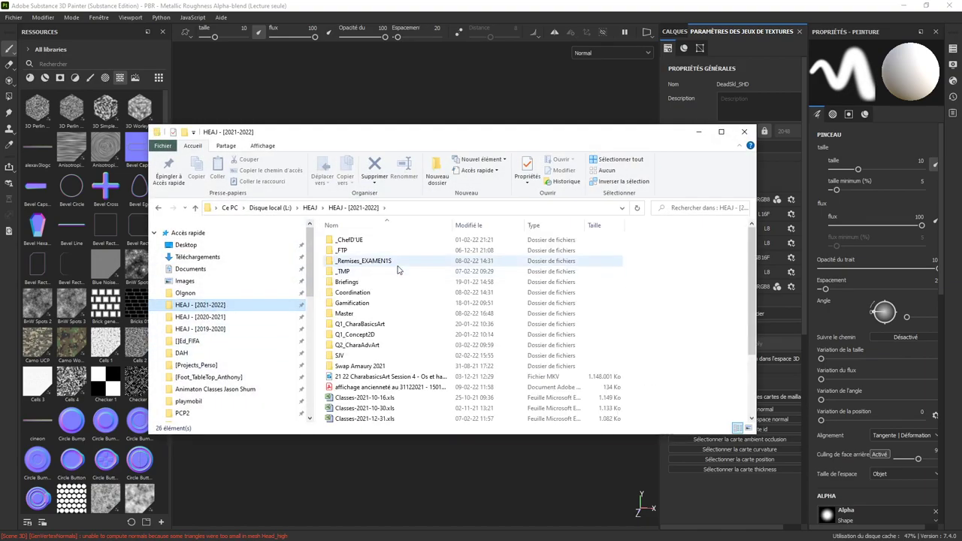
pyautogui.doubleClick(358, 273)
pyautogui.doubleClick(353, 240)
pyautogui.doubleClick(349, 239)
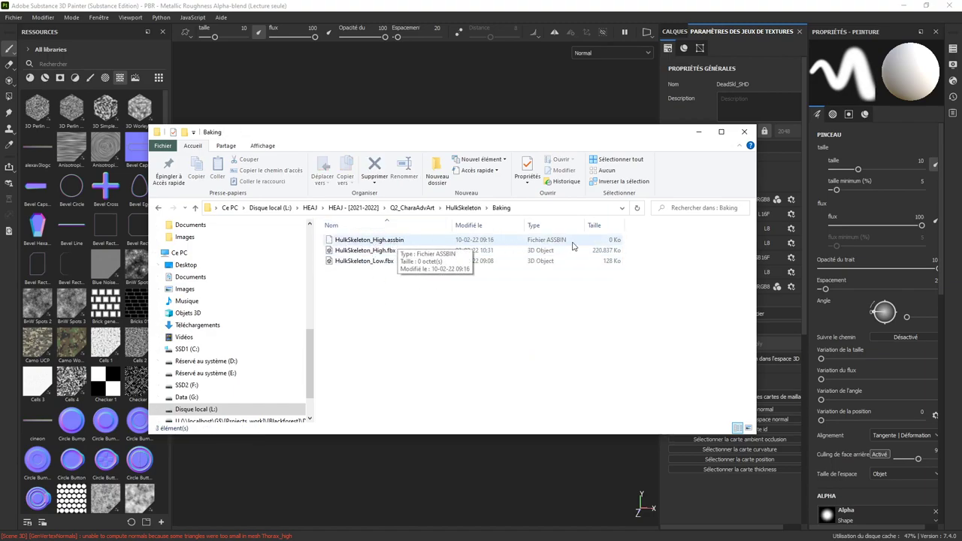
pyautogui.click(698, 132)
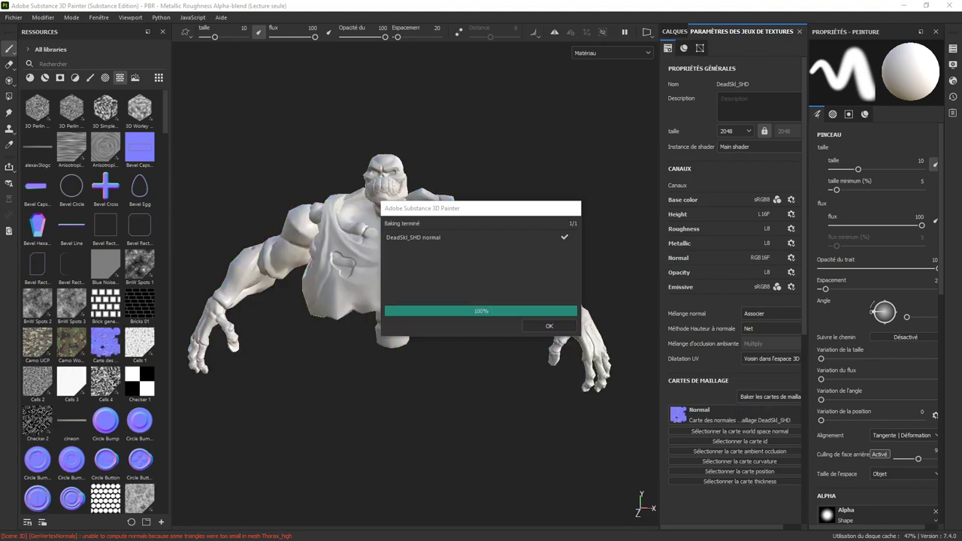
pyautogui.hotkey('alt', 'Tab')
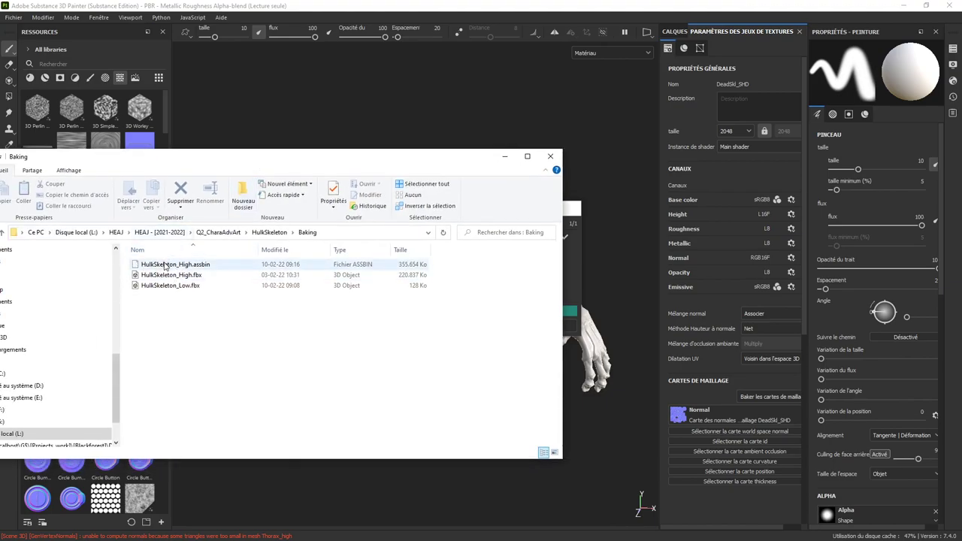
pyautogui.click(166, 267)
pyautogui.click(504, 157)
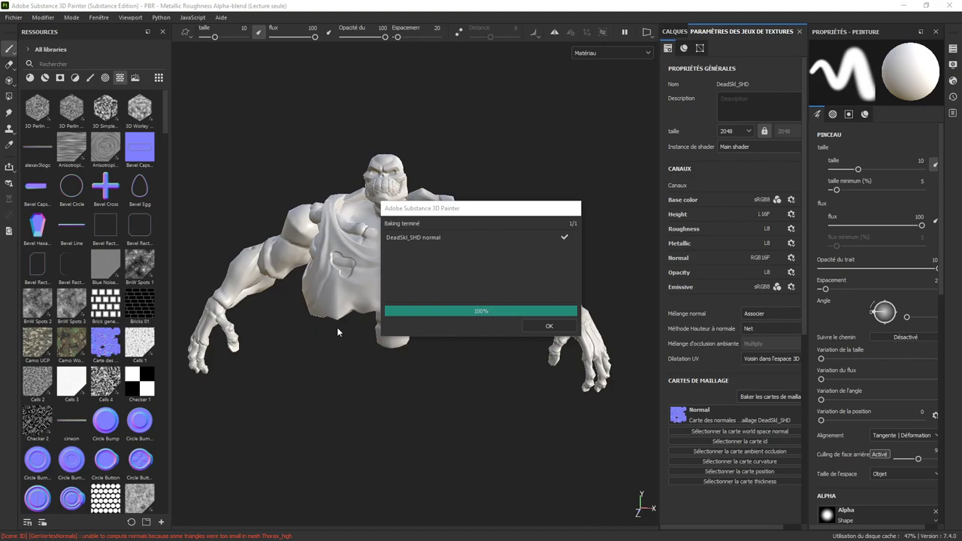
# Step: Close the baking report and examine the baked normals on the spine, rib cage, arms and cloth for artifacts
pyautogui.click(570, 328)
pyautogui.keyDown('alt'); pyautogui.moveTo(472, 387); pyautogui.dragTo(301, 339); pyautogui.keyUp('alt')
pyautogui.scroll(6, 346, 344)
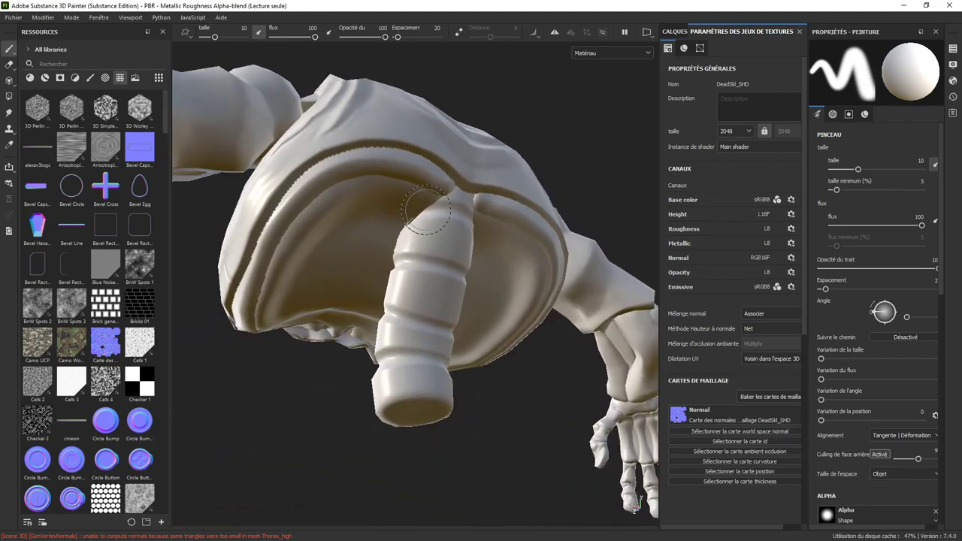
pyautogui.keyDown('alt'); pyautogui.moveTo(430, 203); pyautogui.dragTo(361, 225); pyautogui.keyUp('alt')
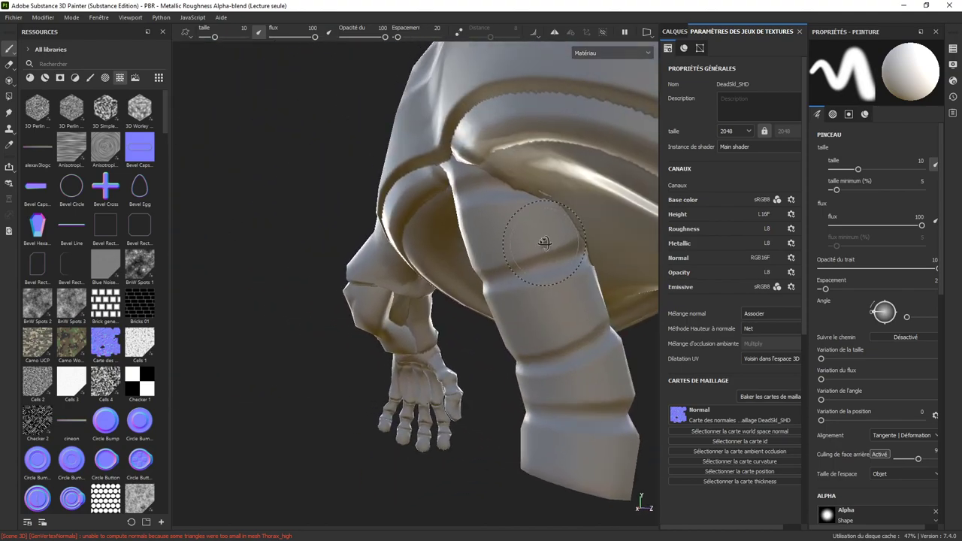
pyautogui.keyDown('alt'); pyautogui.moveTo(361, 226); pyautogui.dragTo(372, 240, button='right'); pyautogui.keyUp('alt')
pyautogui.scroll(8, 421, 230)
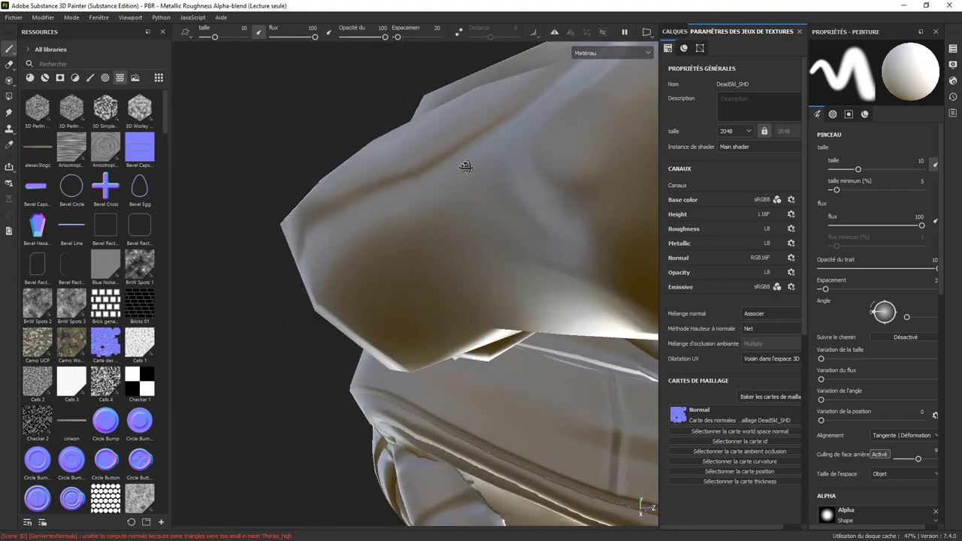
pyautogui.moveTo(587, 400)
pyautogui.keyDown('alt'); pyautogui.mouseDown()
pyautogui.moveTo(553, 333)
pyautogui.moveTo(476, 309)
pyautogui.moveTo(383, 382)
pyautogui.moveTo(453, 308)
pyautogui.moveTo(444, 318)
pyautogui.moveTo(401, 322)
pyautogui.moveTo(492, 200)
pyautogui.moveTo(498, 281)
pyautogui.moveTo(486, 303)
pyautogui.moveTo(564, 268)
pyautogui.moveTo(502, 235)
pyautogui.mouseUp(); pyautogui.keyUp('alt')
pyautogui.moveTo(547, 269)
pyautogui.keyDown('alt'); pyautogui.mouseDown()
pyautogui.moveTo(438, 217)
pyautogui.moveTo(391, 241)
pyautogui.moveTo(393, 249)
pyautogui.moveTo(385, 228)
pyautogui.moveTo(327, 226)
pyautogui.mouseUp(); pyautogui.keyUp('alt')
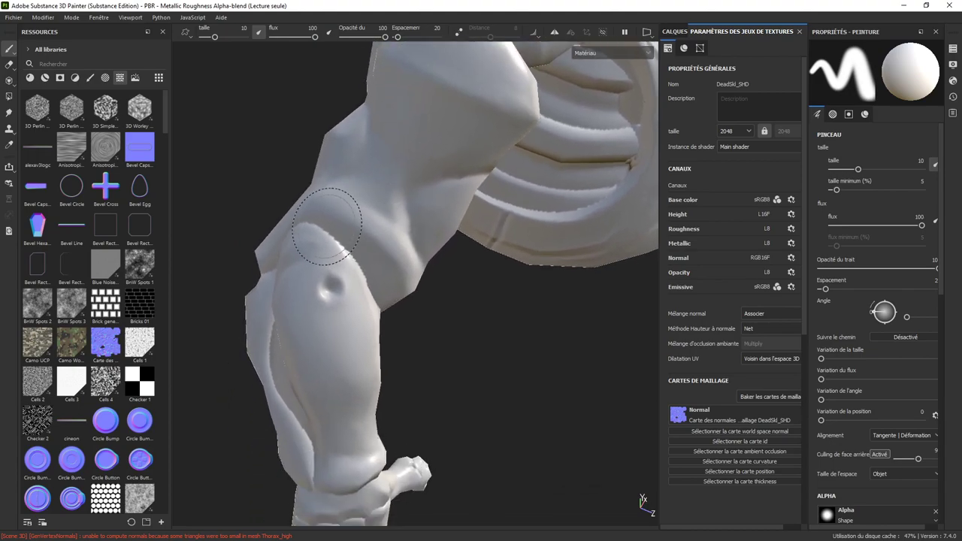
pyautogui.moveTo(343, 272)
pyautogui.keyDown('alt'); pyautogui.mouseDown()
pyautogui.moveTo(509, 209)
pyautogui.moveTo(401, 230)
pyautogui.moveTo(314, 201)
pyautogui.mouseUp(); pyautogui.keyUp('alt')
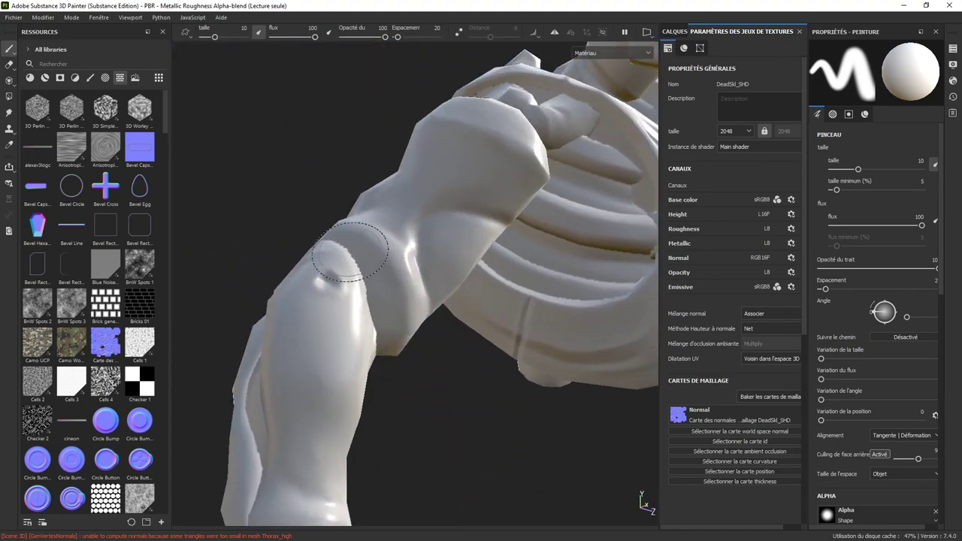
pyautogui.moveTo(375, 313)
pyautogui.keyDown('alt'); pyautogui.mouseDown()
pyautogui.moveTo(343, 245)
pyautogui.moveTo(463, 406)
pyautogui.moveTo(459, 225)
pyautogui.moveTo(515, 294)
pyautogui.moveTo(524, 323)
pyautogui.moveTo(453, 301)
pyautogui.moveTo(389, 307)
pyautogui.moveTo(419, 369)
pyautogui.moveTo(526, 242)
pyautogui.moveTo(551, 290)
pyautogui.moveTo(504, 253)
pyautogui.moveTo(452, 272)
pyautogui.moveTo(509, 314)
pyautogui.moveTo(462, 338)
pyautogui.moveTo(449, 328)
pyautogui.moveTo(273, 180)
pyautogui.moveTo(306, 97)
pyautogui.moveTo(365, 243)
pyautogui.moveTo(258, 209)
pyautogui.moveTo(232, 181)
pyautogui.moveTo(419, 292)
pyautogui.moveTo(383, 226)
pyautogui.moveTo(515, 275)
pyautogui.moveTo(569, 248)
pyautogui.moveTo(563, 209)
pyautogui.moveTo(507, 260)
pyautogui.moveTo(481, 263)
pyautogui.mouseUp(); pyautogui.keyUp('alt')
pyautogui.moveTo(302, 298)
pyautogui.keyDown('alt'); pyautogui.mouseDown()
pyautogui.moveTo(400, 327)
pyautogui.moveTo(271, 300)
pyautogui.moveTo(228, 313)
pyautogui.moveTo(260, 291)
pyautogui.moveTo(472, 344)
pyautogui.moveTo(423, 333)
pyautogui.moveTo(353, 342)
pyautogui.moveTo(423, 350)
pyautogui.moveTo(443, 304)
pyautogui.moveTo(405, 278)
pyautogui.mouseUp(); pyautogui.keyUp('alt')
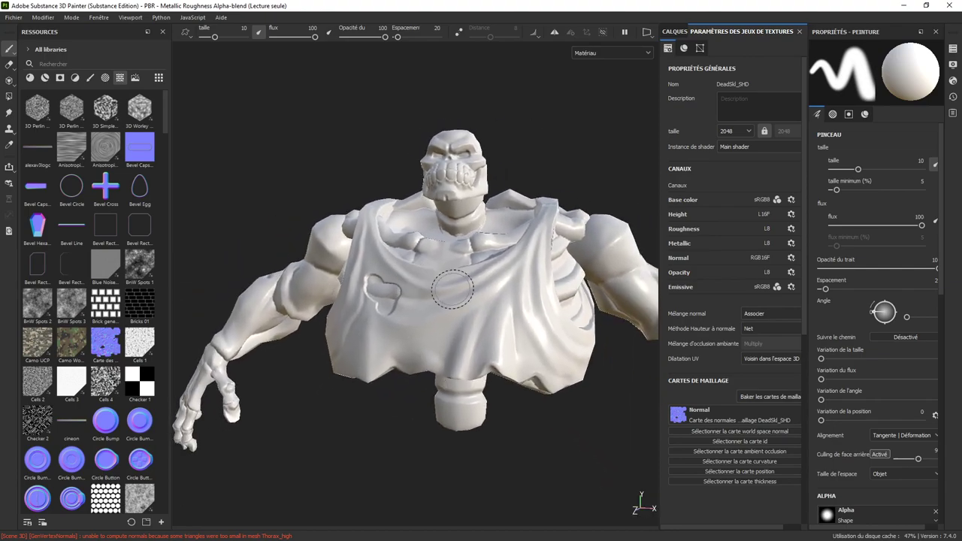
# Step: Set the maximum frontal and rear distances to 0.009, rebake the normal map, and dismiss the baking report
pyautogui.click(774, 397)
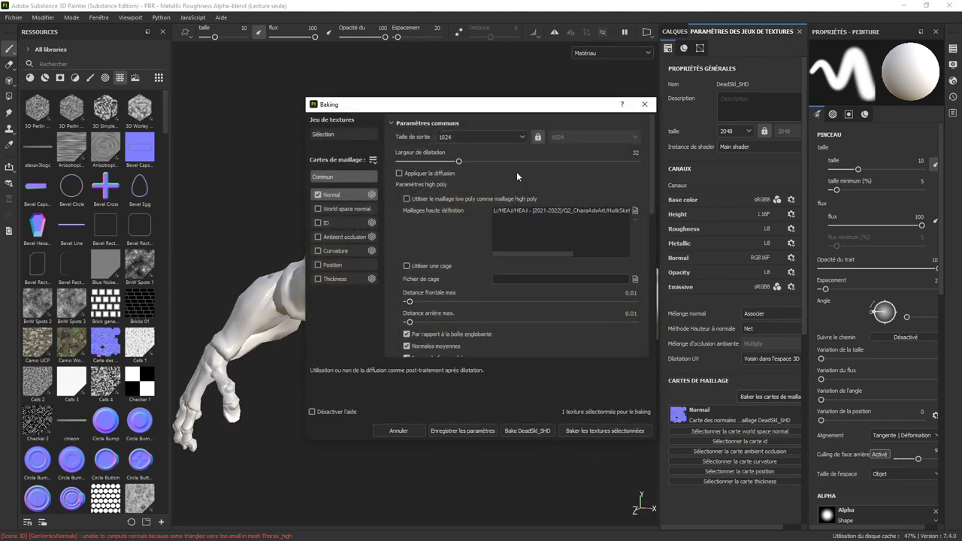
pyautogui.scroll(-5, 655, 191)
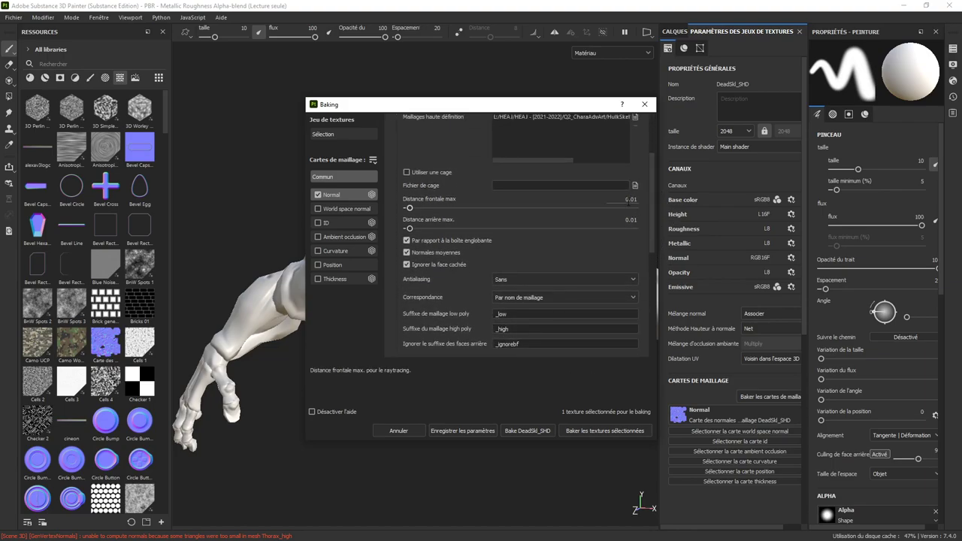
pyautogui.click(631, 199)
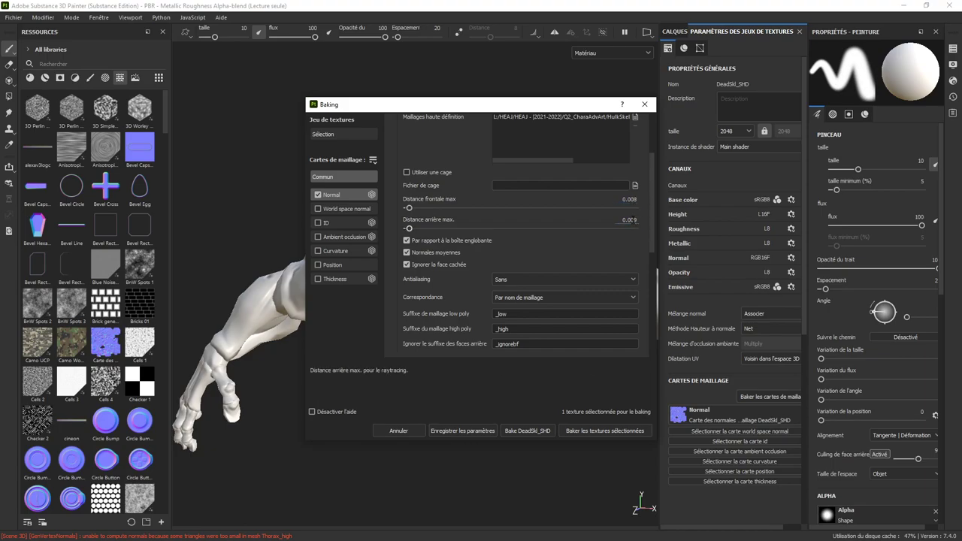
pyautogui.write('0.008')
pyautogui.press('Return')
pyautogui.scroll(1, 639, 200)
pyautogui.click(592, 432)
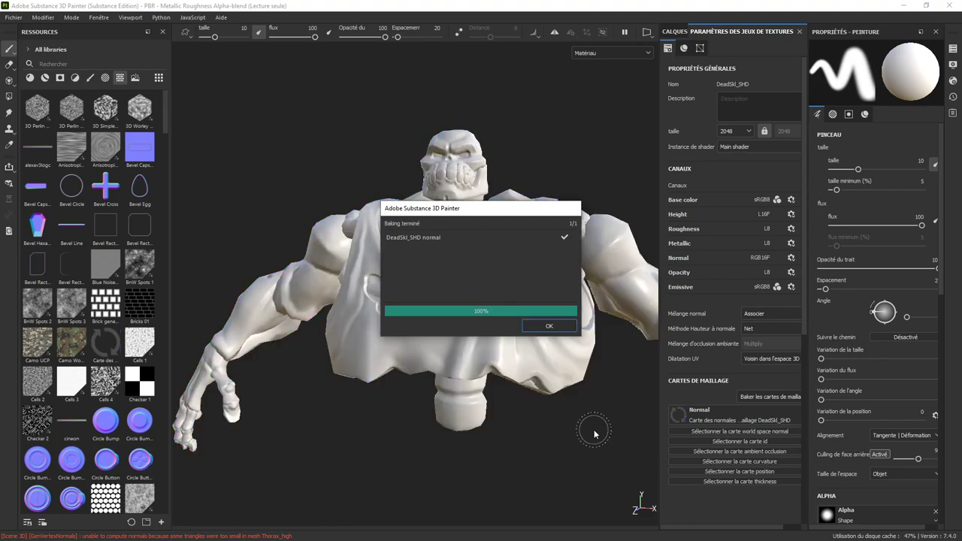
pyautogui.click(551, 326)
# Step: Set the maximum frontal and rear distances to 0.011 and bake the normal map again
pyautogui.moveTo(554, 311)
pyautogui.keyDown('alt'); pyautogui.mouseDown()
pyautogui.moveTo(494, 285)
pyautogui.moveTo(565, 301)
pyautogui.moveTo(428, 382)
pyautogui.moveTo(441, 312)
pyautogui.moveTo(481, 229)
pyautogui.moveTo(314, 238)
pyautogui.moveTo(388, 282)
pyautogui.moveTo(344, 282)
pyautogui.mouseUp(); pyautogui.keyUp('alt')
pyautogui.scroll(3, 441, 313)
pyautogui.moveTo(300, 212)
pyautogui.keyDown('alt'); pyautogui.mouseDown()
pyautogui.moveTo(286, 226)
pyautogui.moveTo(259, 218)
pyautogui.moveTo(318, 285)
pyautogui.moveTo(359, 314)
pyautogui.moveTo(365, 301)
pyautogui.moveTo(333, 326)
pyautogui.moveTo(301, 311)
pyautogui.moveTo(378, 346)
pyautogui.moveTo(191, 275)
pyautogui.moveTo(378, 338)
pyautogui.moveTo(343, 301)
pyautogui.moveTo(290, 393)
pyautogui.moveTo(435, 350)
pyautogui.moveTo(363, 316)
pyautogui.moveTo(588, 350)
pyautogui.mouseUp(); pyautogui.keyUp('alt')
pyautogui.click(775, 397)
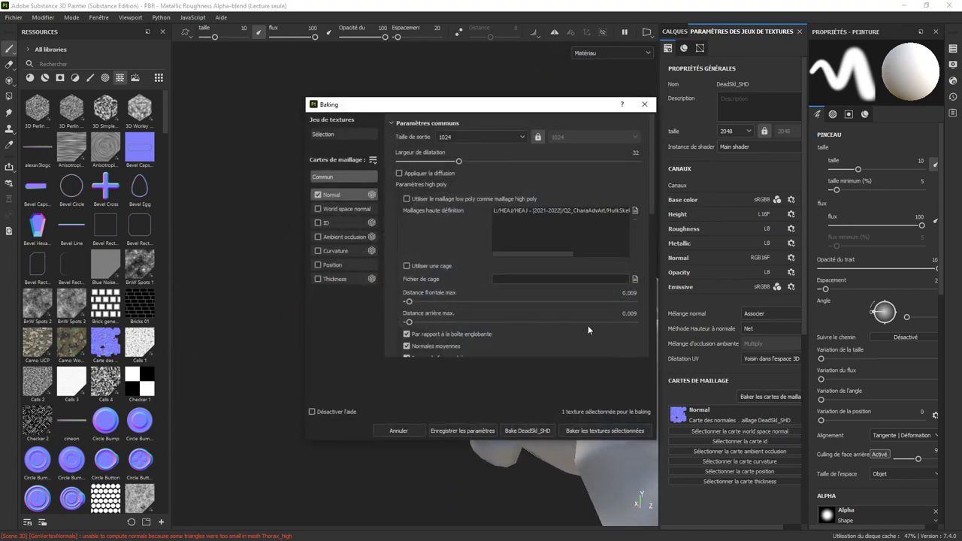
pyautogui.moveTo(630, 293); pyautogui.dragTo(644, 296)
pyautogui.write('11')
pyautogui.doubleClick(639, 313)
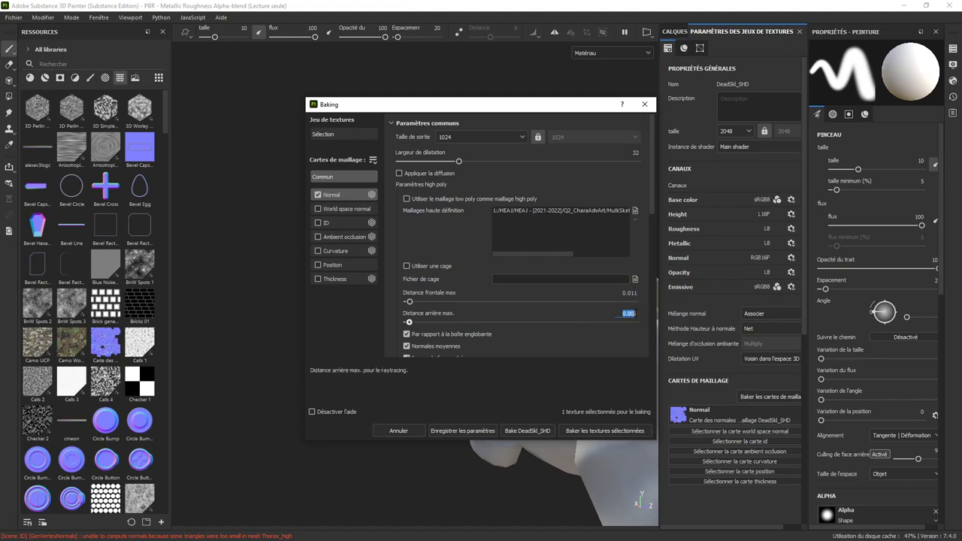
pyautogui.write('0.011')
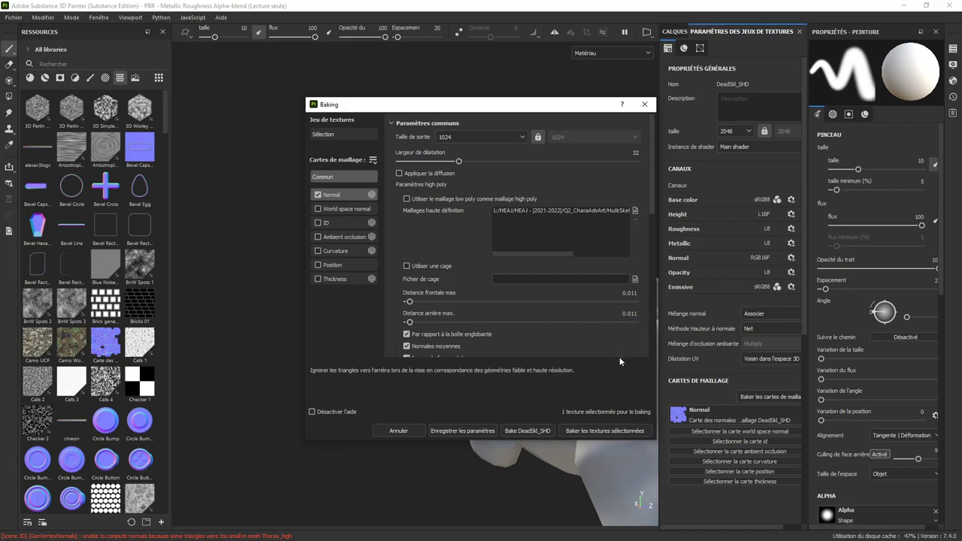
pyautogui.click(605, 430)
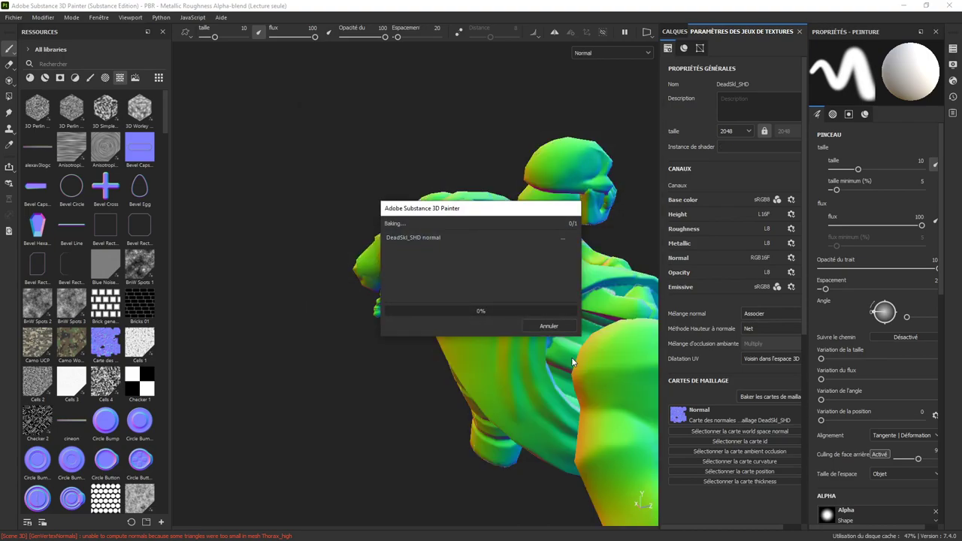
pyautogui.click(553, 329)
# Step: Switch to Maya, select only the Thorax_low mesh, and turn on face selection for it
pyautogui.moveTo(464, 272)
pyautogui.keyDown('alt'); pyautogui.mouseDown()
pyautogui.moveTo(451, 298)
pyautogui.moveTo(350, 291)
pyautogui.moveTo(358, 307)
pyautogui.moveTo(401, 311)
pyautogui.moveTo(403, 348)
pyautogui.moveTo(626, 245)
pyautogui.moveTo(369, 282)
pyautogui.moveTo(397, 333)
pyautogui.moveTo(305, 331)
pyautogui.moveTo(343, 366)
pyautogui.moveTo(515, 403)
pyautogui.moveTo(432, 421)
pyautogui.moveTo(425, 260)
pyautogui.moveTo(413, 307)
pyautogui.moveTo(436, 354)
pyautogui.moveTo(448, 223)
pyautogui.moveTo(423, 230)
pyautogui.moveTo(457, 188)
pyautogui.moveTo(554, 262)
pyautogui.moveTo(455, 305)
pyautogui.moveTo(444, 322)
pyautogui.moveTo(493, 288)
pyautogui.moveTo(496, 397)
pyautogui.moveTo(507, 305)
pyautogui.moveTo(528, 324)
pyautogui.moveTo(468, 318)
pyautogui.moveTo(428, 297)
pyautogui.moveTo(443, 308)
pyautogui.moveTo(457, 291)
pyautogui.moveTo(470, 328)
pyautogui.moveTo(545, 338)
pyautogui.moveTo(464, 268)
pyautogui.moveTo(477, 217)
pyautogui.moveTo(471, 248)
pyautogui.mouseUp(); pyautogui.keyUp('alt')
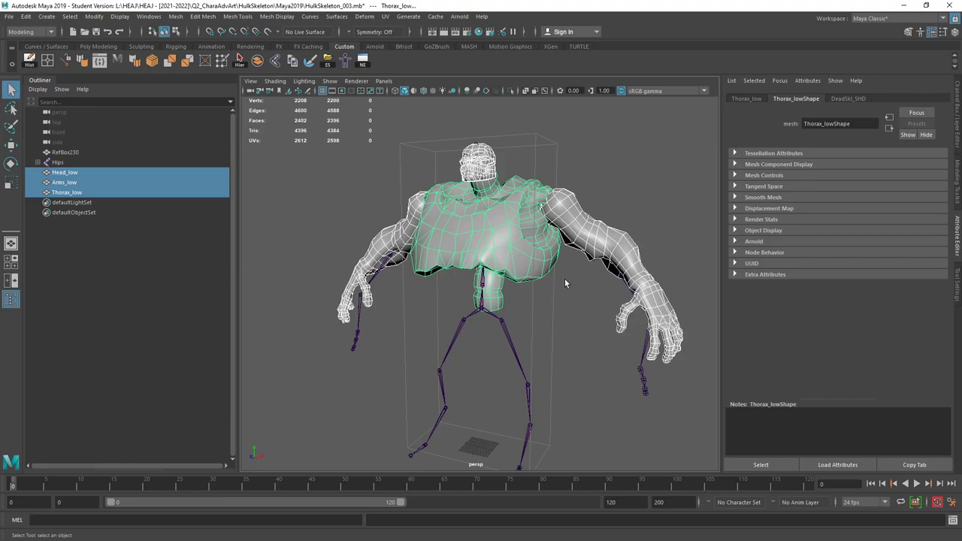
pyautogui.keyDown('alt'); pyautogui.moveTo(526, 263); pyautogui.dragTo(406, 265); pyautogui.keyUp('alt')
pyautogui.keyDown('alt'); pyautogui.moveTo(406, 265); pyautogui.dragTo(548, 255, button='right'); pyautogui.keyUp('alt')
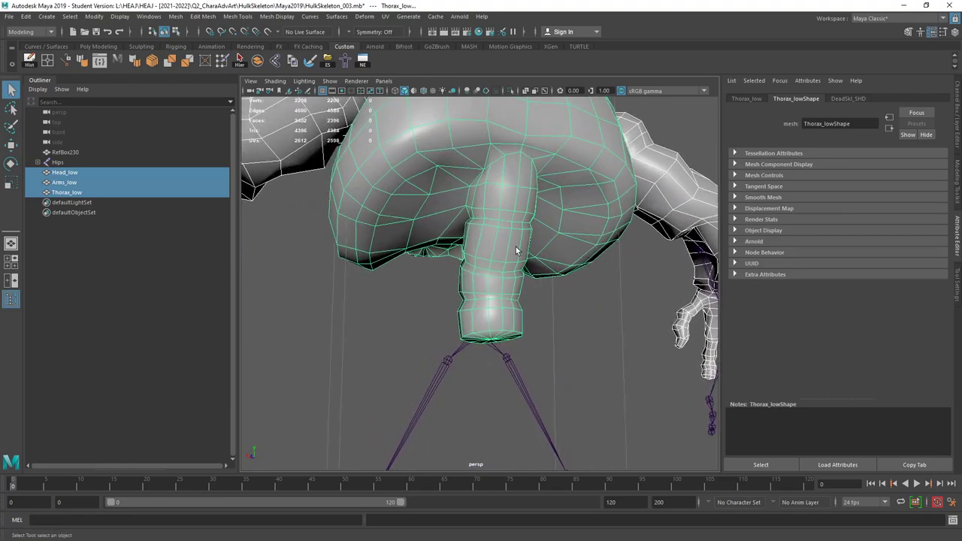
pyautogui.click(516, 250)
pyautogui.keyDown('alt'); pyautogui.moveTo(601, 298); pyautogui.dragTo(660, 301); pyautogui.keyUp('alt')
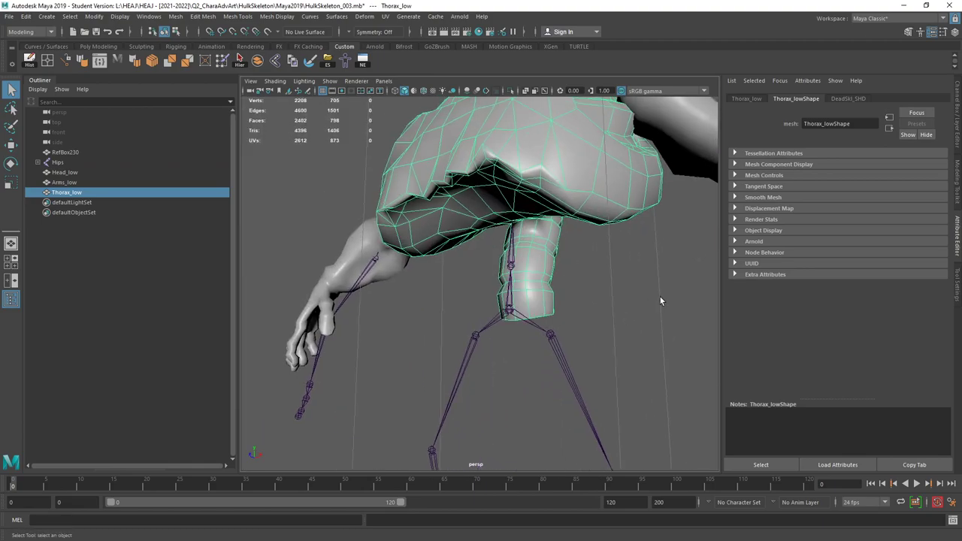
pyautogui.press('F11')
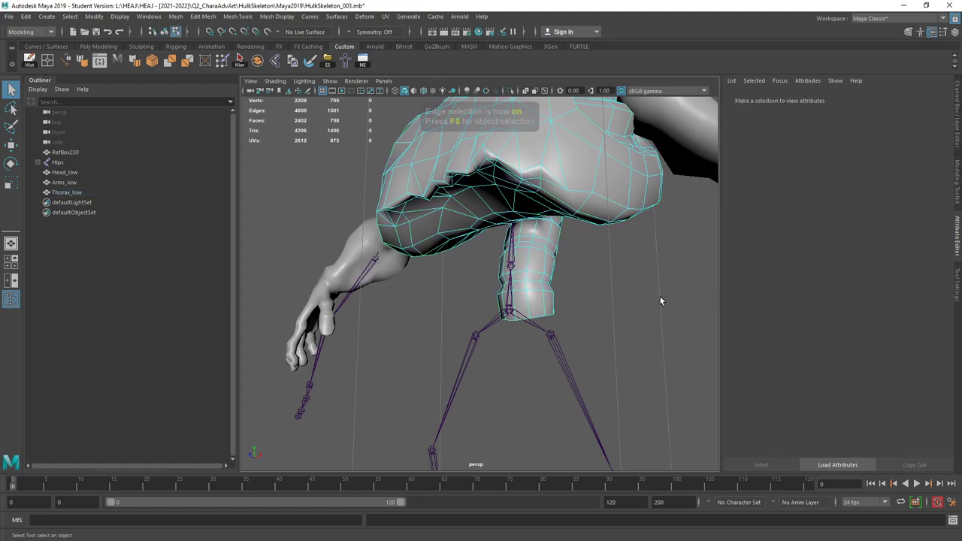
pyautogui.keyDown('alt'); pyautogui.moveTo(591, 298); pyautogui.dragTo(568, 279); pyautogui.keyUp('alt')
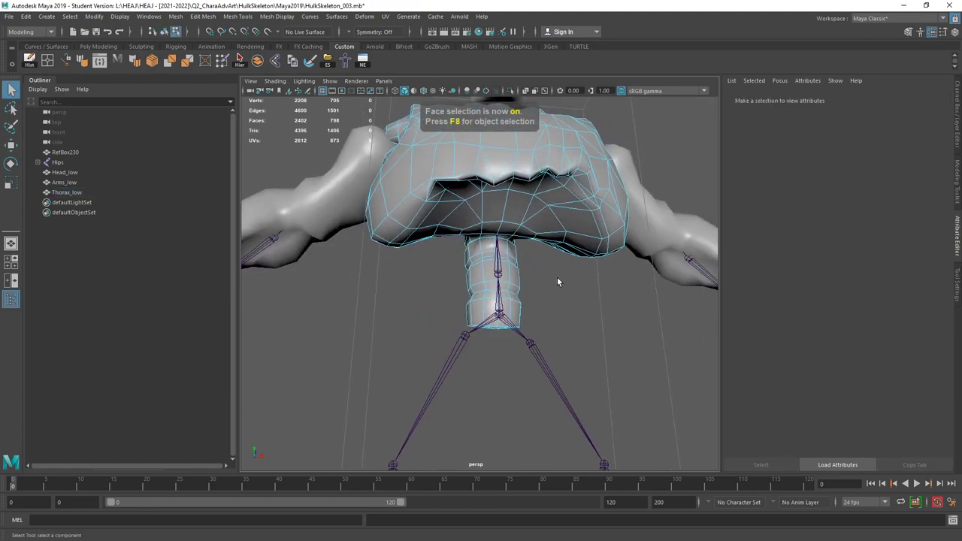
# Step: Select all faces of the spine column beneath the rib cage on the Thorax_low mesh
pyautogui.moveTo(453, 251); pyautogui.dragTo(418, 267)
pyautogui.keyDown('shift'); pyautogui.click(473, 239); pyautogui.keyUp('shift')
pyautogui.keyDown('shift'); pyautogui.click(481, 240); pyautogui.keyUp('shift')
pyautogui.keyDown('shift'); pyautogui.click(477, 239); pyautogui.keyUp('shift')
pyautogui.keyDown('shift'); pyautogui.click(469, 231); pyautogui.keyUp('shift')
pyautogui.keyDown('shift'); pyautogui.click(488, 251); pyautogui.keyUp('shift')
pyautogui.keyDown('shift'); pyautogui.click(498, 268); pyautogui.keyUp('shift')
pyautogui.keyDown('shift'); pyautogui.click(442, 304); pyautogui.keyUp('shift')
pyautogui.keyDown('shift'); pyautogui.click(474, 220); pyautogui.keyUp('shift')
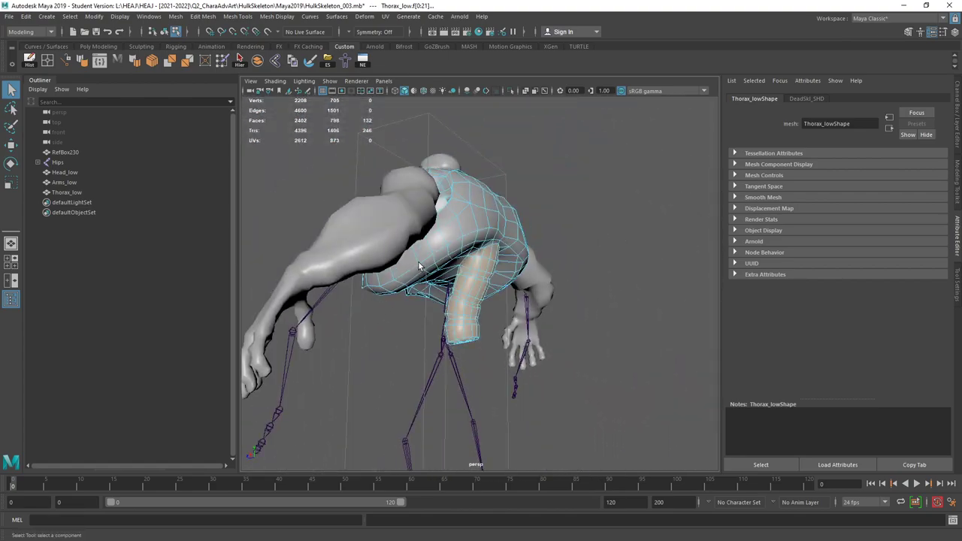
# Step: Add all neck column faces of Thorax_low to the spine selection, using the UV Editor to include the neck's complete UV shell
pyautogui.press('4')
pyautogui.moveTo(387, 364)
pyautogui.keyDown('alt'); pyautogui.mouseDown()
pyautogui.moveTo(530, 364)
pyautogui.moveTo(523, 340)
pyautogui.moveTo(719, 392)
pyautogui.moveTo(490, 423)
pyautogui.moveTo(440, 286)
pyautogui.moveTo(397, 281)
pyautogui.moveTo(366, 257)
pyautogui.moveTo(514, 321)
pyautogui.mouseUp(); pyautogui.keyUp('alt')
pyautogui.moveTo(514, 322)
pyautogui.keyDown('alt'); pyautogui.mouseDown()
pyautogui.moveTo(526, 315)
pyautogui.moveTo(308, 370)
pyautogui.moveTo(598, 356)
pyautogui.moveTo(575, 323)
pyautogui.mouseUp(); pyautogui.keyUp('alt')
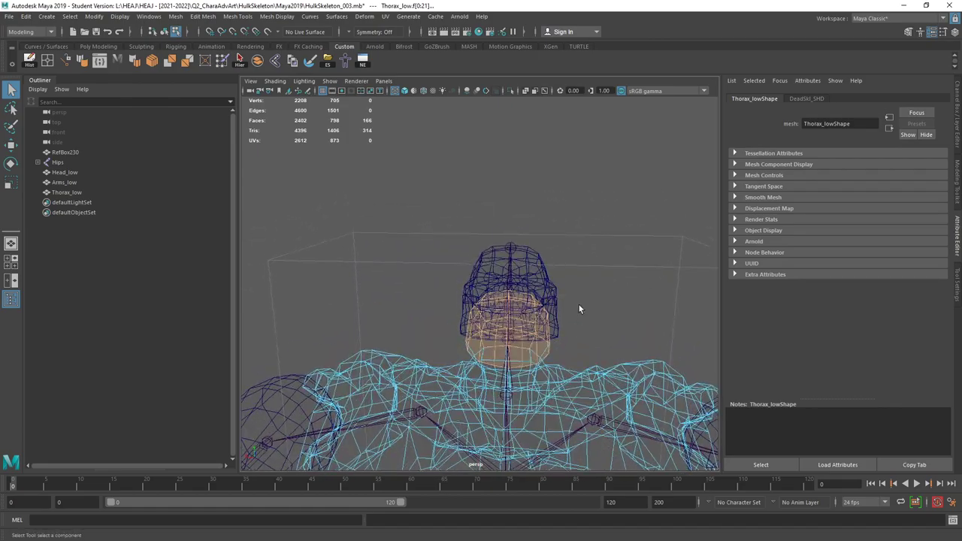
pyautogui.click(385, 16)
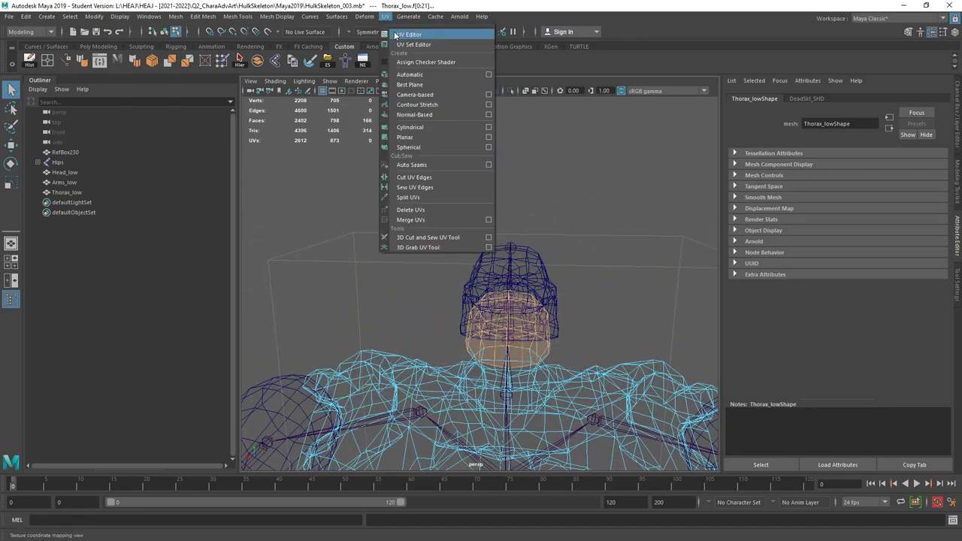
pyautogui.click(406, 32)
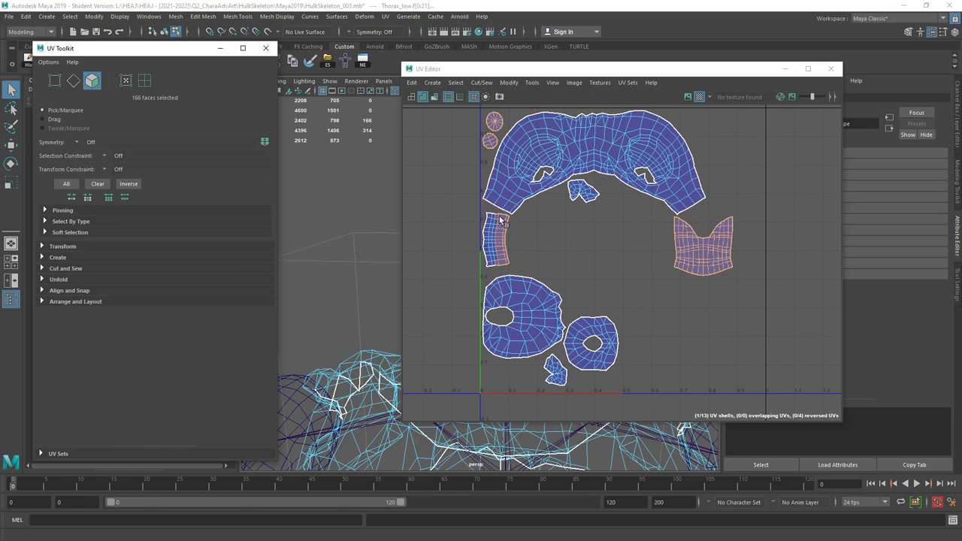
pyautogui.keyDown('shift'); pyautogui.moveTo(475, 216); pyautogui.dragTo(512, 269); pyautogui.keyUp('shift')
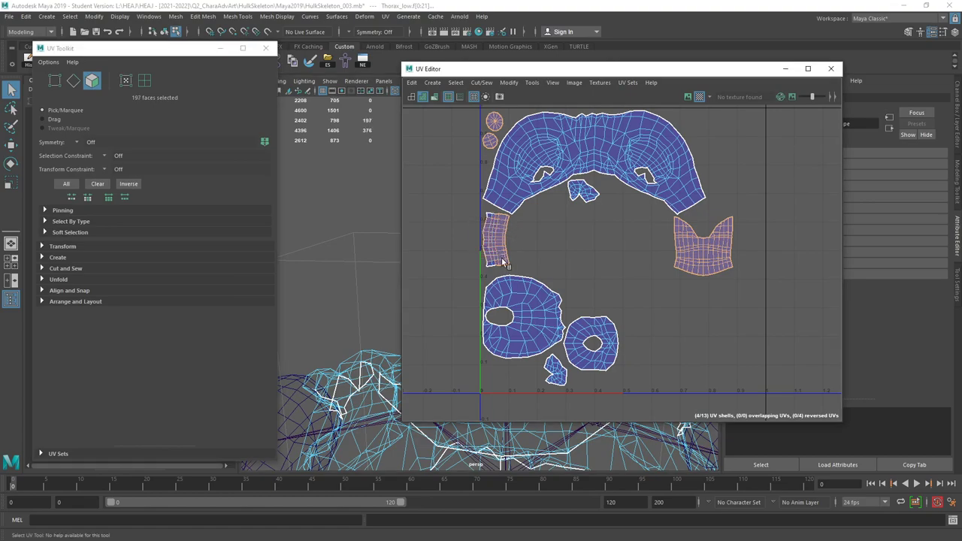
pyautogui.keyDown('shift'); pyautogui.moveTo(477, 211); pyautogui.dragTo(508, 277); pyautogui.keyUp('shift')
pyautogui.moveTo(696, 68); pyautogui.dragTo(853, 47)
pyautogui.keyDown('alt'); pyautogui.moveTo(312, 226); pyautogui.dragTo(312, 198, button='right'); pyautogui.keyUp('alt')
pyautogui.keyDown('alt'); pyautogui.moveTo(312, 198); pyautogui.dragTo(361, 151); pyautogui.keyUp('alt')
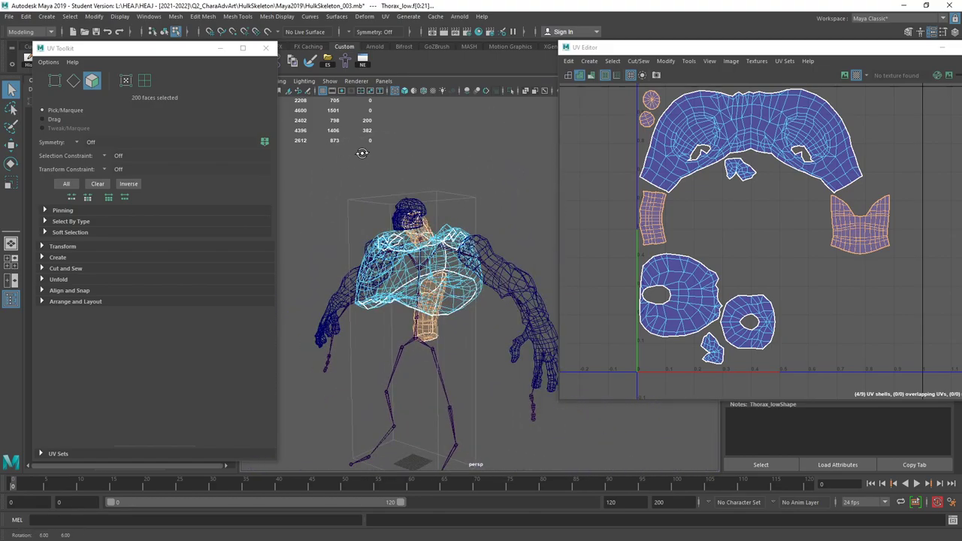
# Step: Extract the selected neck and spine faces from the Thorax_low mesh and close the UV Toolkit
pyautogui.click(200, 16)
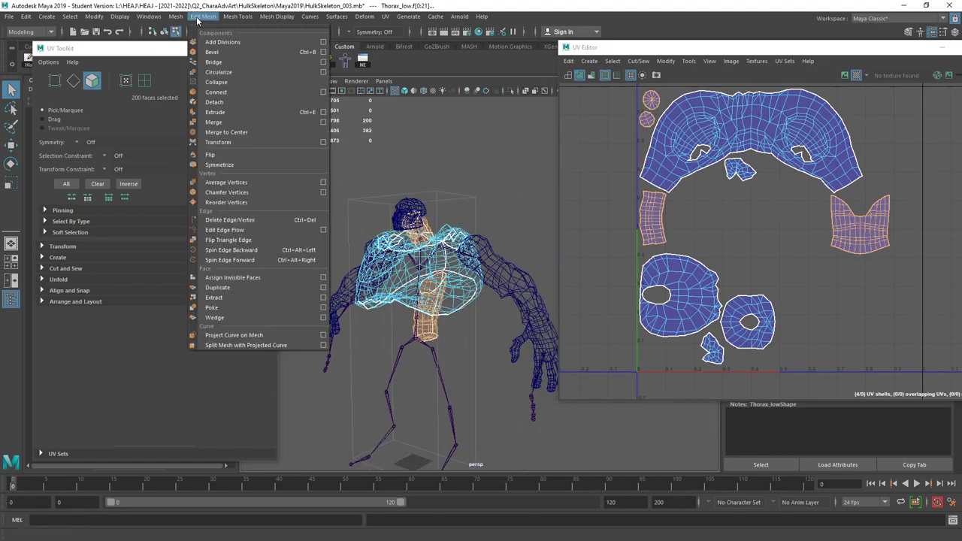
pyautogui.click(243, 298)
pyautogui.click(265, 48)
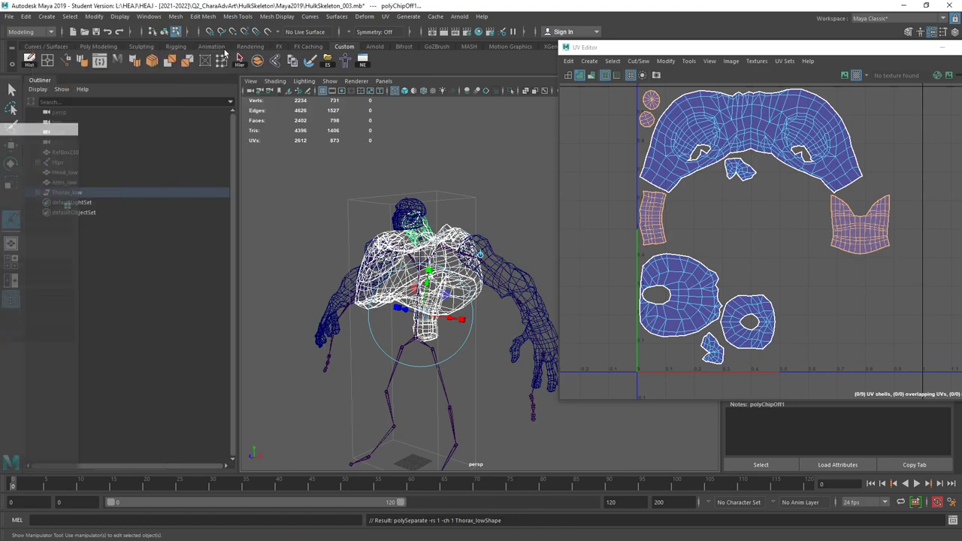
# Step: Clear the history of the three separated thorax pieces, unparent them, and delete the empty Thorax_low group
pyautogui.click(42, 193)
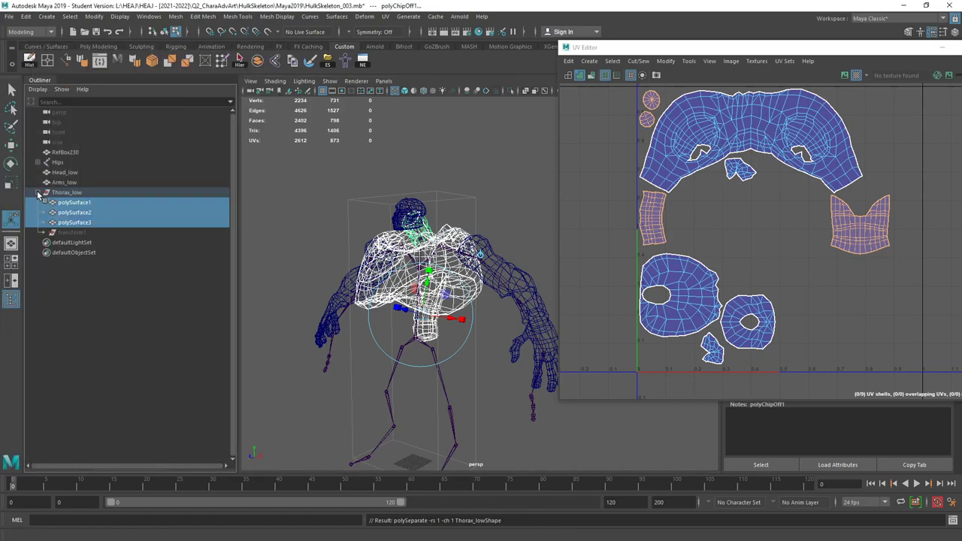
pyautogui.click(74, 203)
pyautogui.click(74, 215)
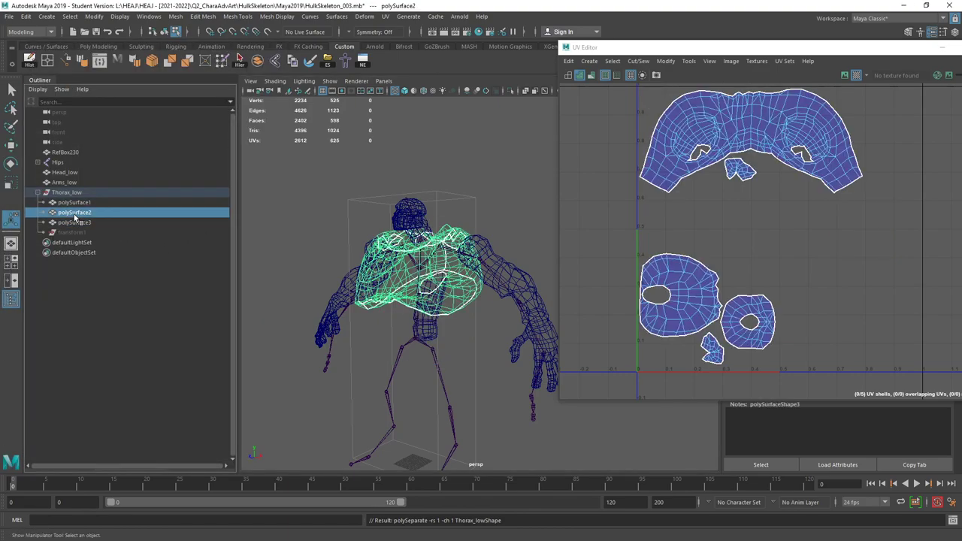
pyautogui.click(75, 223)
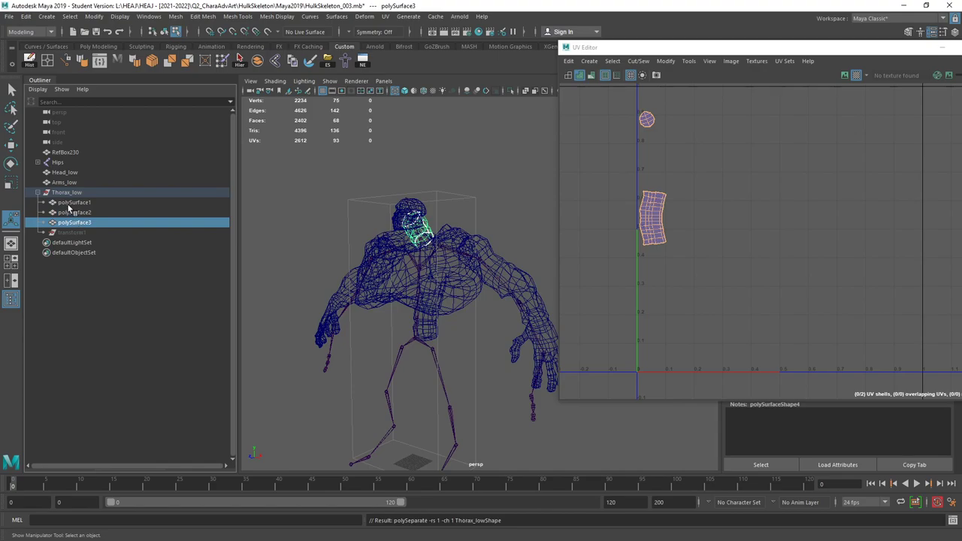
pyautogui.click(72, 203)
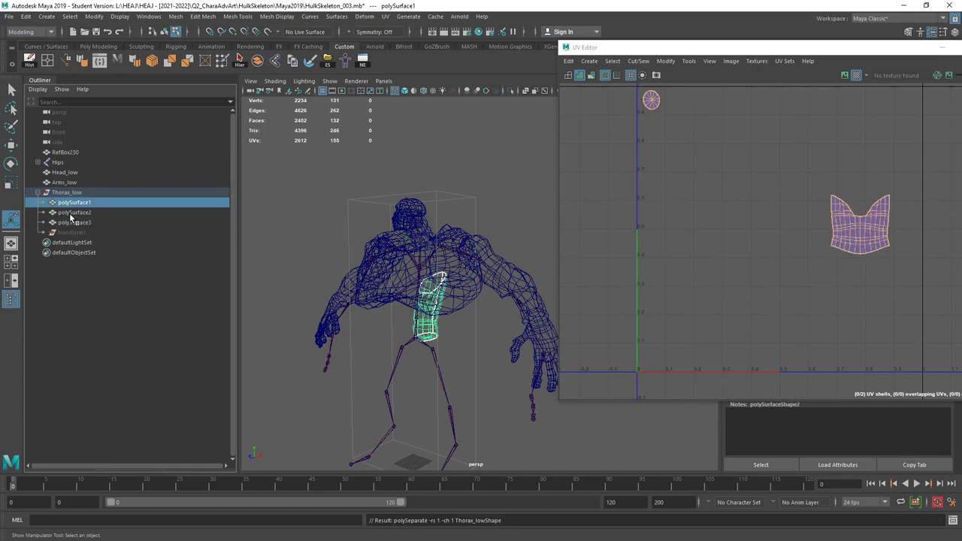
pyautogui.keyDown('ctrl'); pyautogui.click(73, 212); pyautogui.keyUp('ctrl')
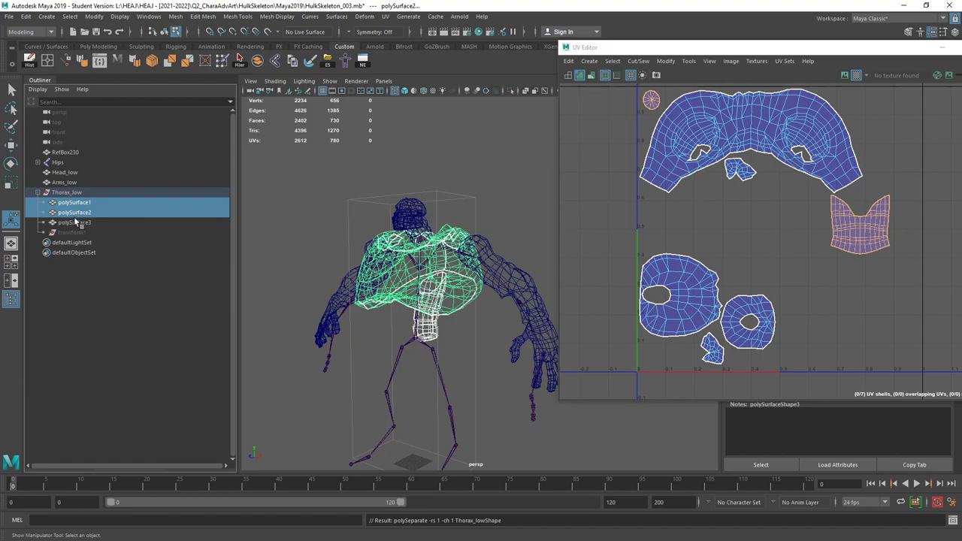
pyautogui.keyDown('ctrl'); pyautogui.click(74, 222); pyautogui.keyUp('ctrl')
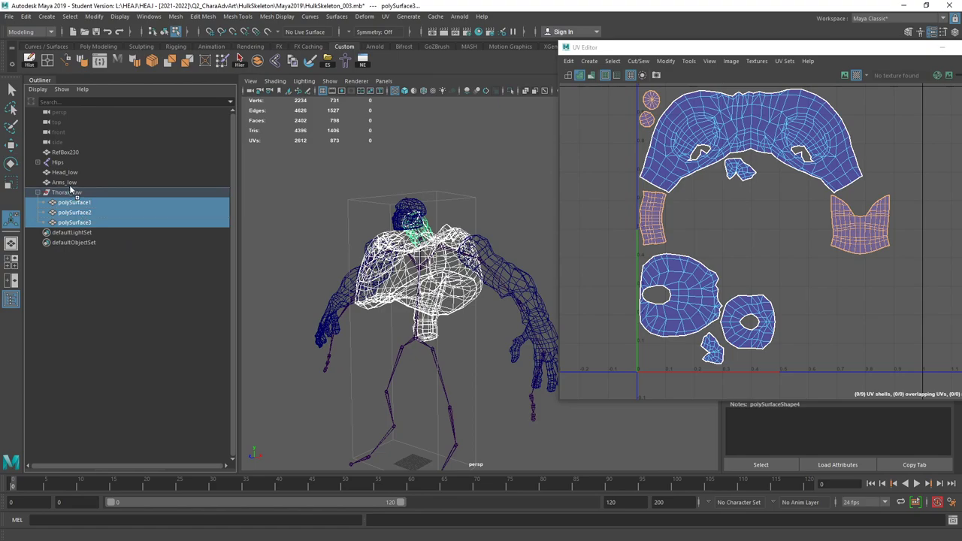
pyautogui.hotkey('shift', 'p')
pyautogui.click(66, 223)
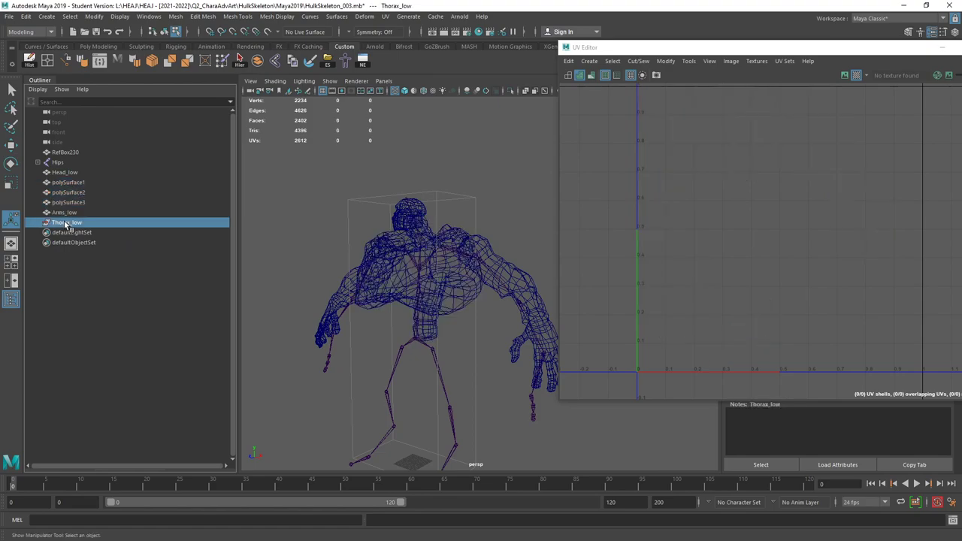
pyautogui.press('Delete')
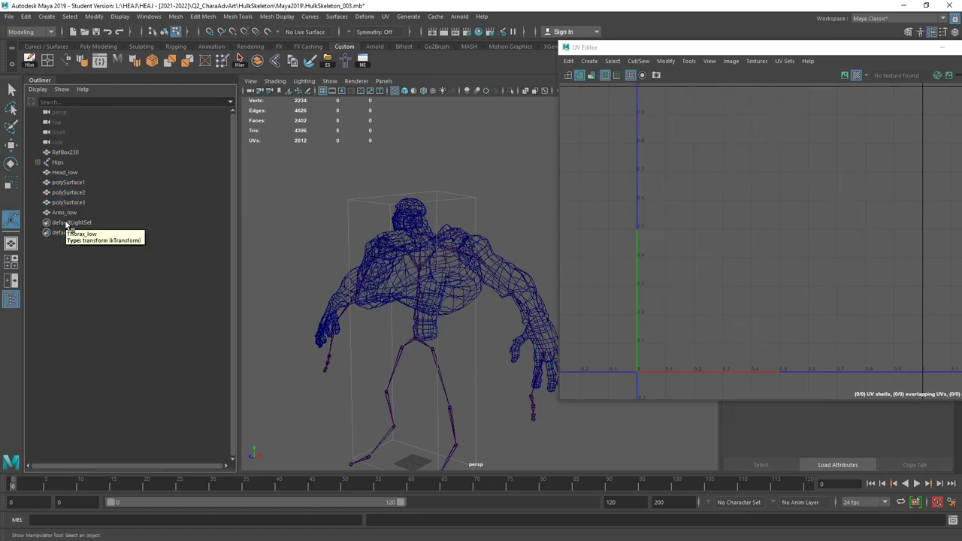
# Step: Rename the separated rib cage mesh, polySurface2, as Thorax_low
pyautogui.click(397, 267)
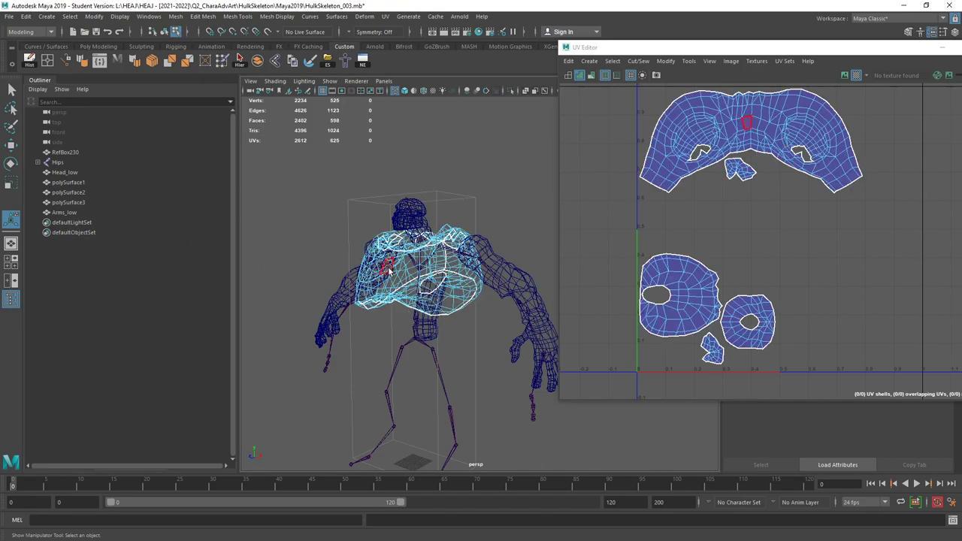
pyautogui.press('q')
pyautogui.click(389, 271)
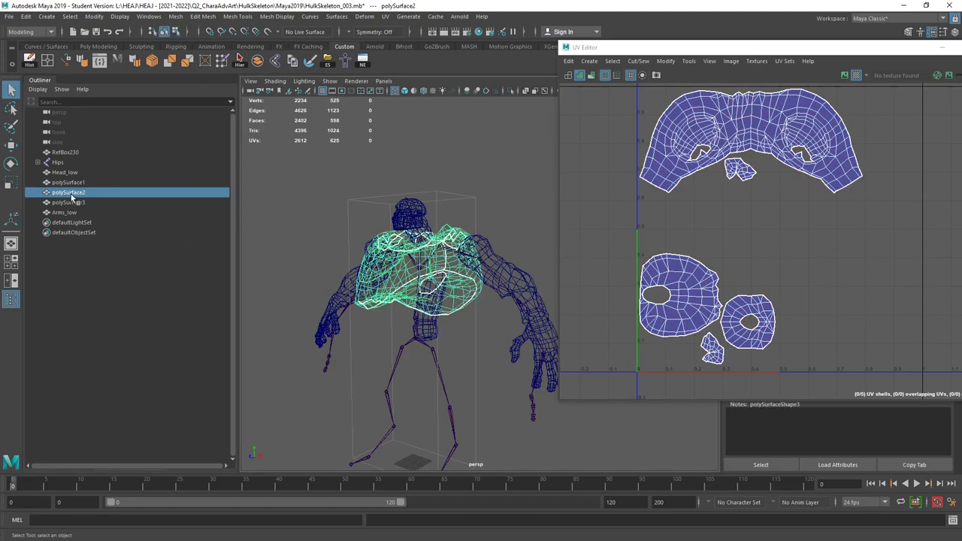
pyautogui.doubleClick(71, 194)
pyautogui.write('Thorax_')
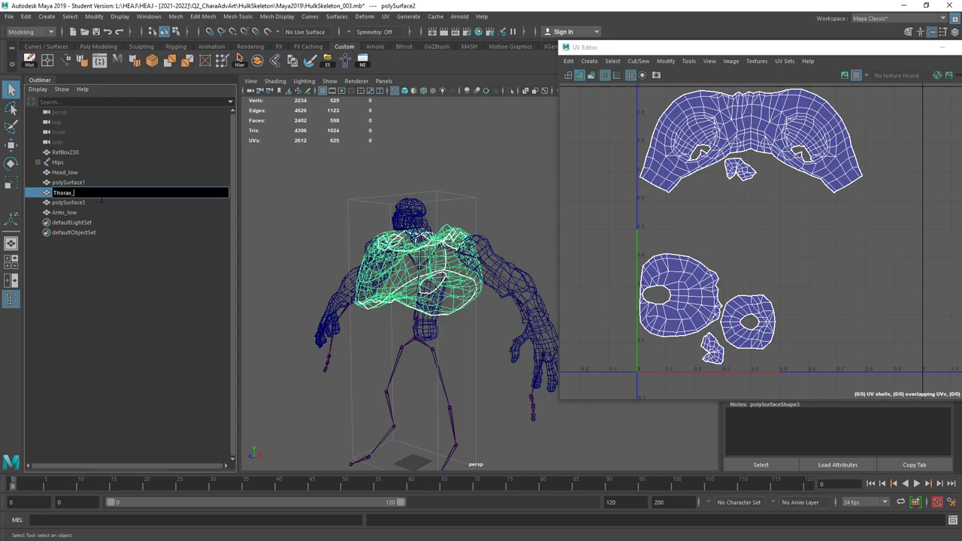
pyautogui.write('low')
pyautogui.press('Return')
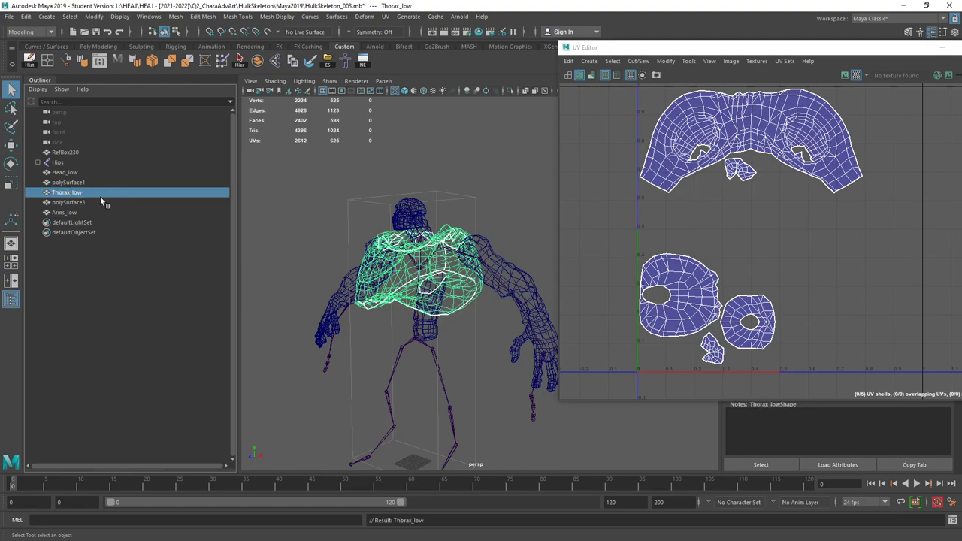
# Step: Combine the lower spine and neck meshes, polySurface1 and polySurface3, into one object and delete its history
pyautogui.click(63, 185)
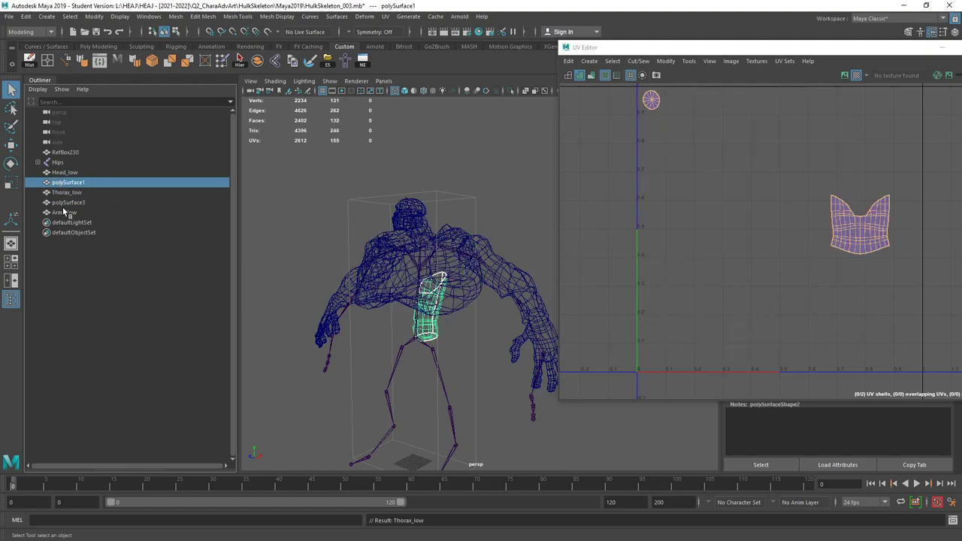
pyautogui.keyDown('ctrl'); pyautogui.click(67, 202); pyautogui.keyUp('ctrl')
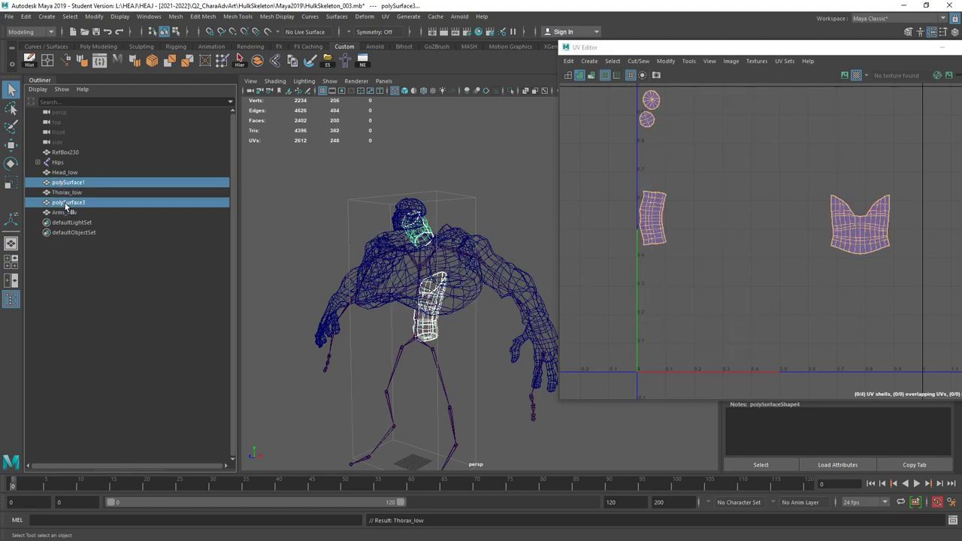
pyautogui.click(176, 16)
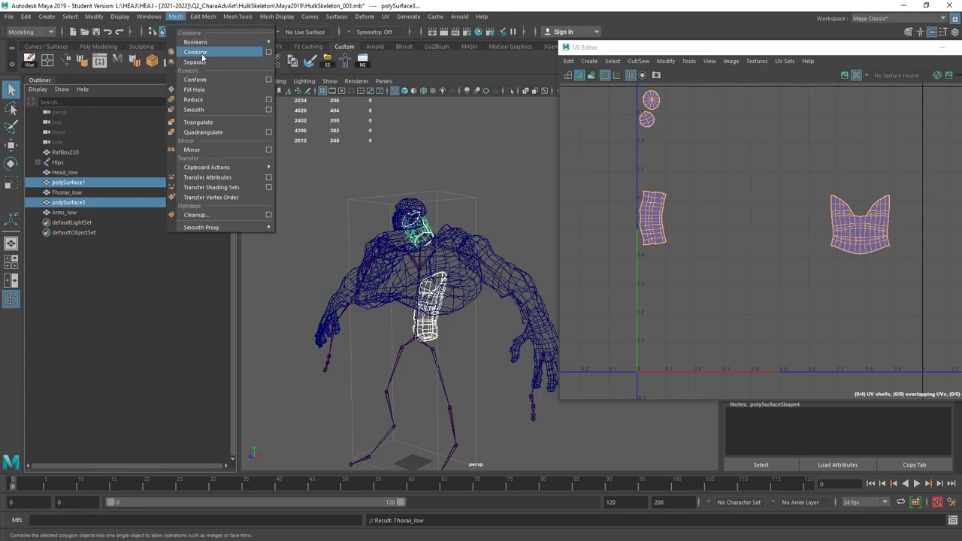
pyautogui.click(191, 53)
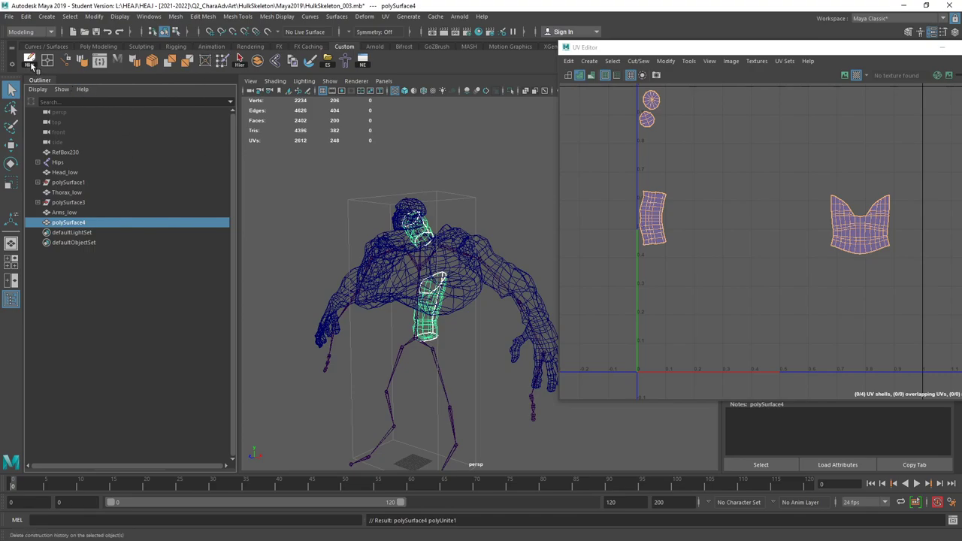
pyautogui.click(30, 64)
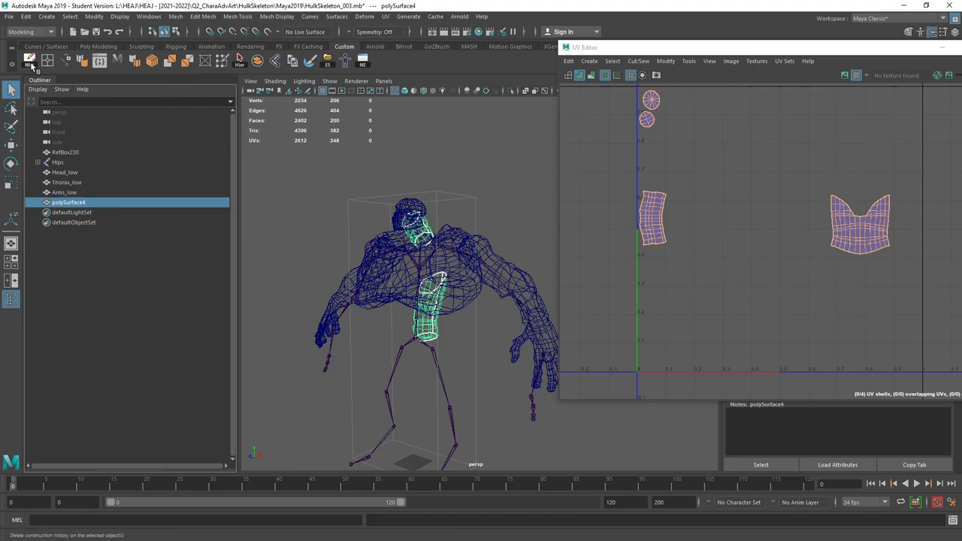
# Step: Rename the combined neck and lower spine mesh as Spine_low
pyautogui.doubleClick(68, 204)
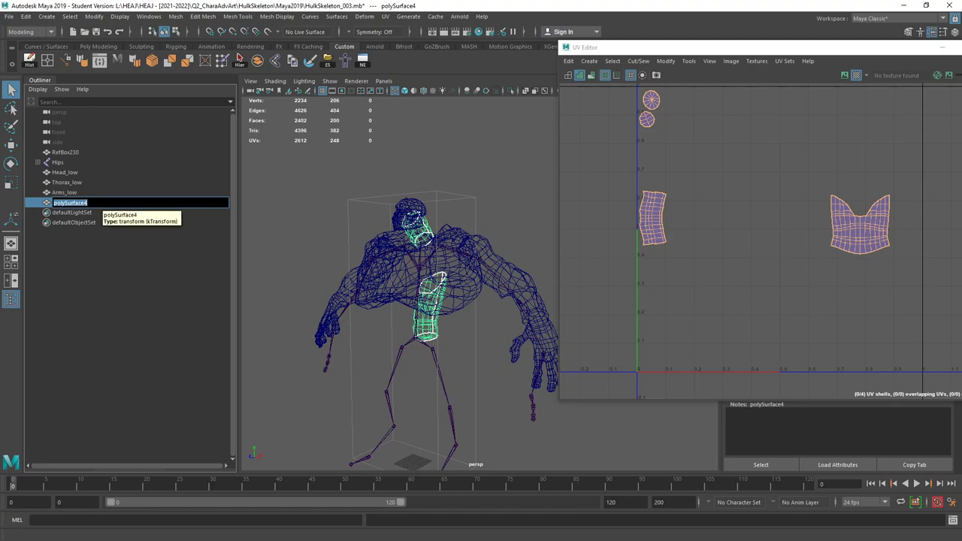
pyautogui.write('Spine_low')
pyautogui.press('Return')
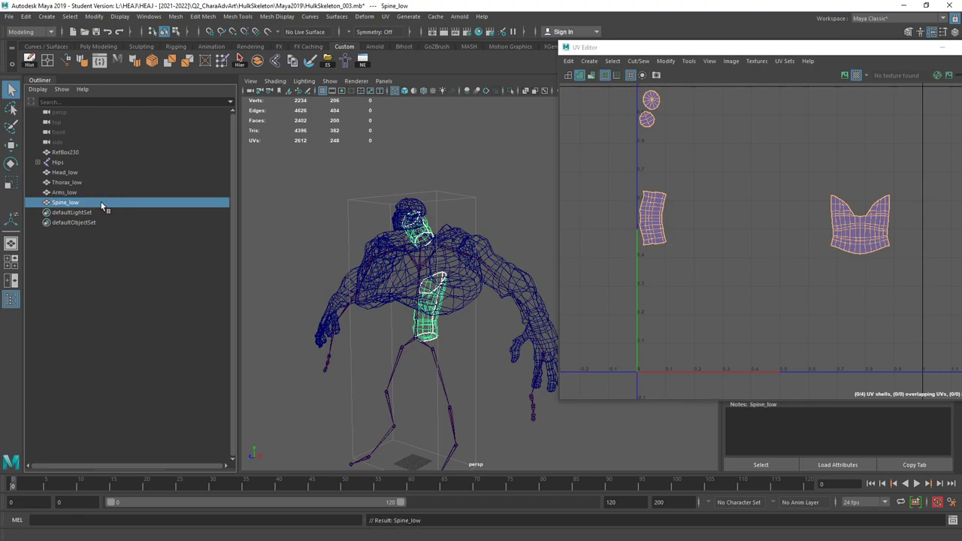
# Step: Export the Head_low, Thorax_low, Arms_low and Spine_low meshes as HulkSkeleton_Low2.fbx in the Baking folder
pyautogui.click(60, 173)
pyautogui.keyDown('shift'); pyautogui.click(60, 203); pyautogui.keyUp('shift')
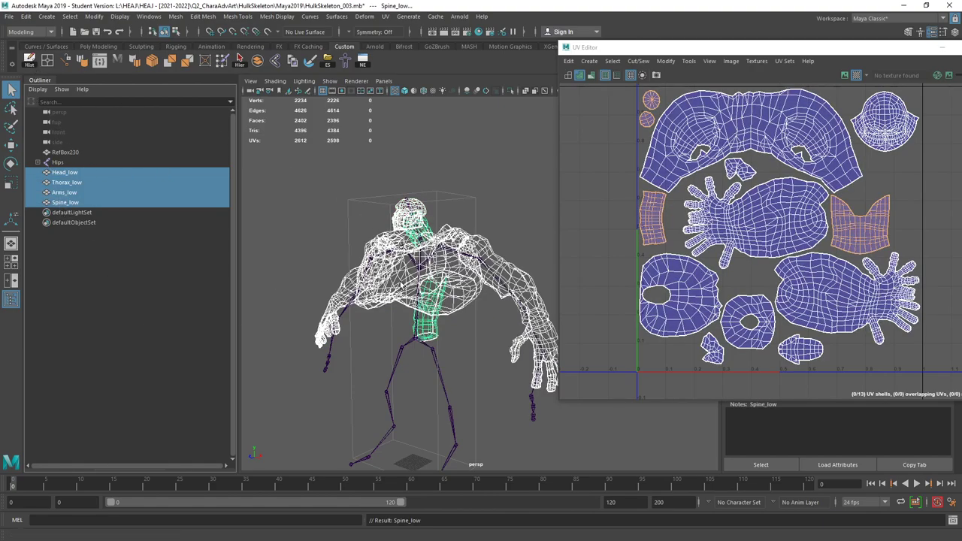
pyautogui.scroll(2, 398, 285)
pyautogui.keyDown('alt'); pyautogui.moveTo(385, 270); pyautogui.dragTo(326, 260); pyautogui.keyUp('alt')
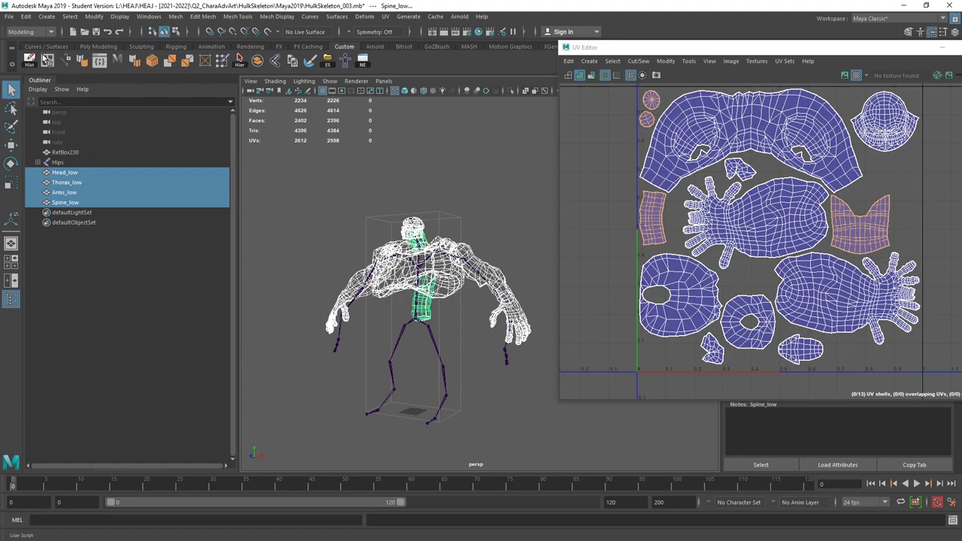
pyautogui.click(9, 15)
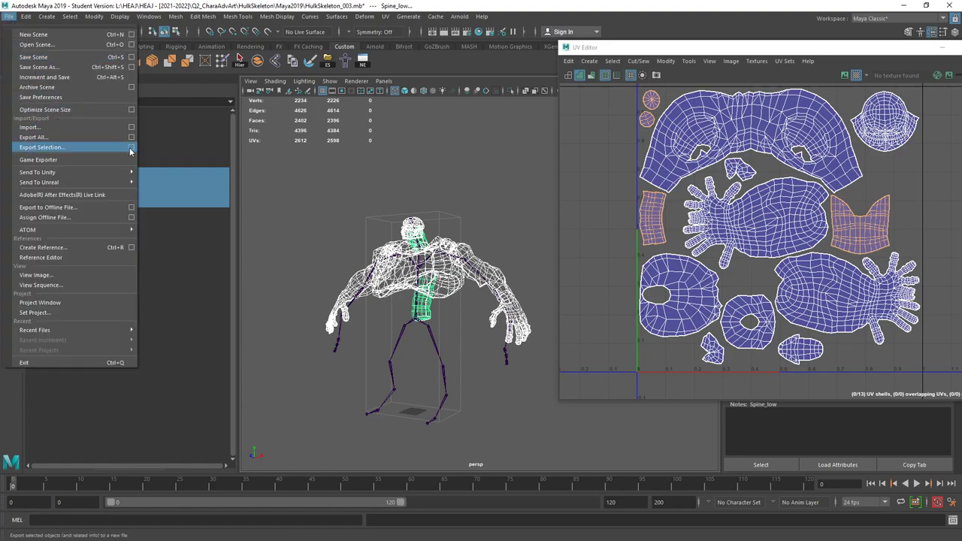
pyautogui.click(93, 148)
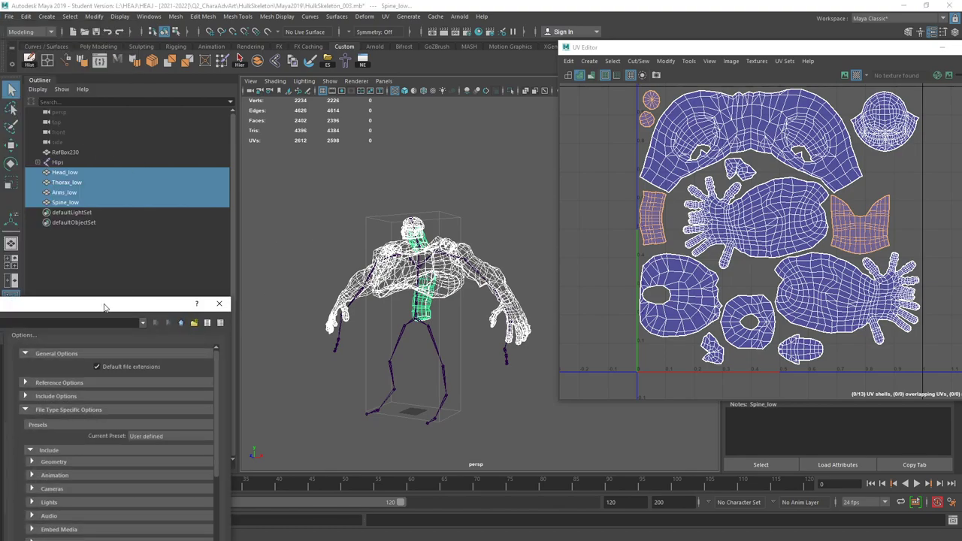
pyautogui.moveTo(104, 307); pyautogui.dragTo(529, 103)
pyautogui.click(200, 153)
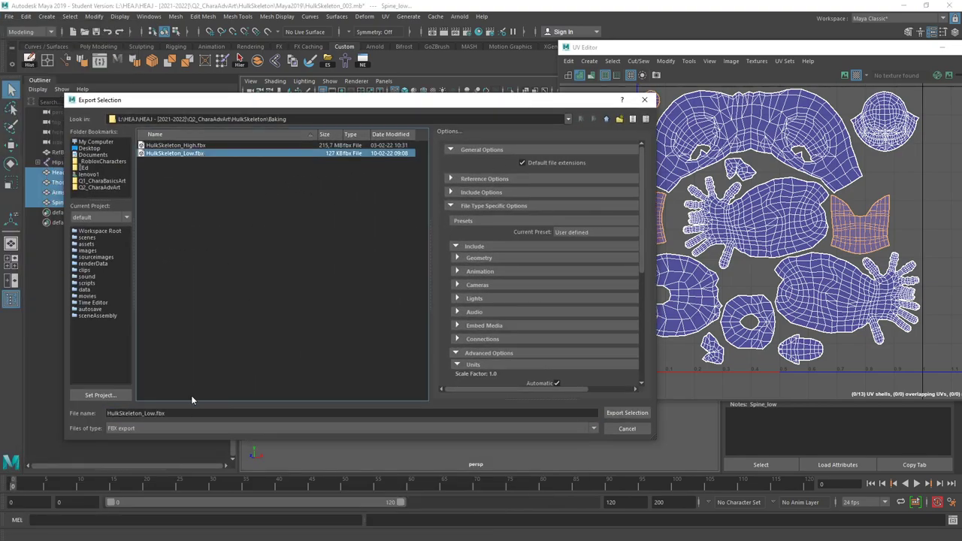
pyautogui.click(159, 413)
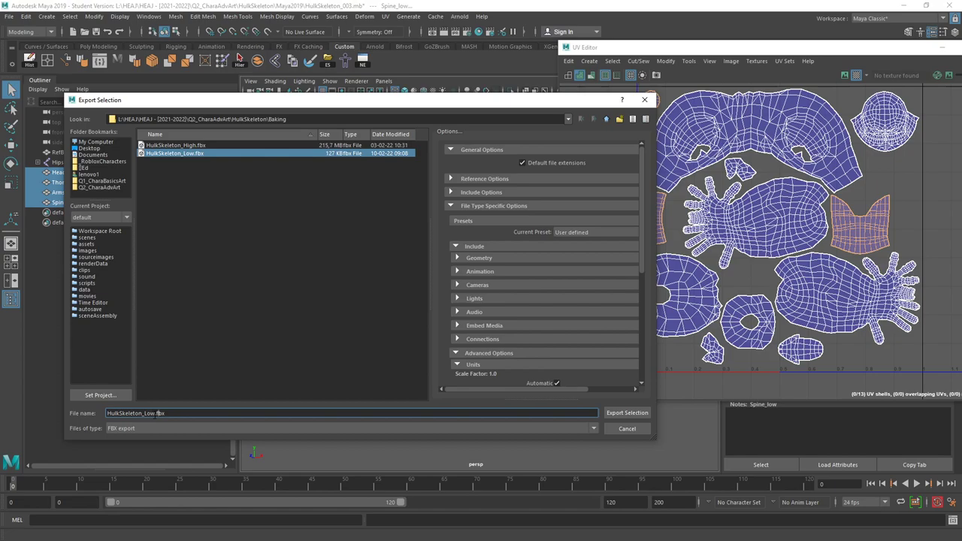
pyautogui.write('2')
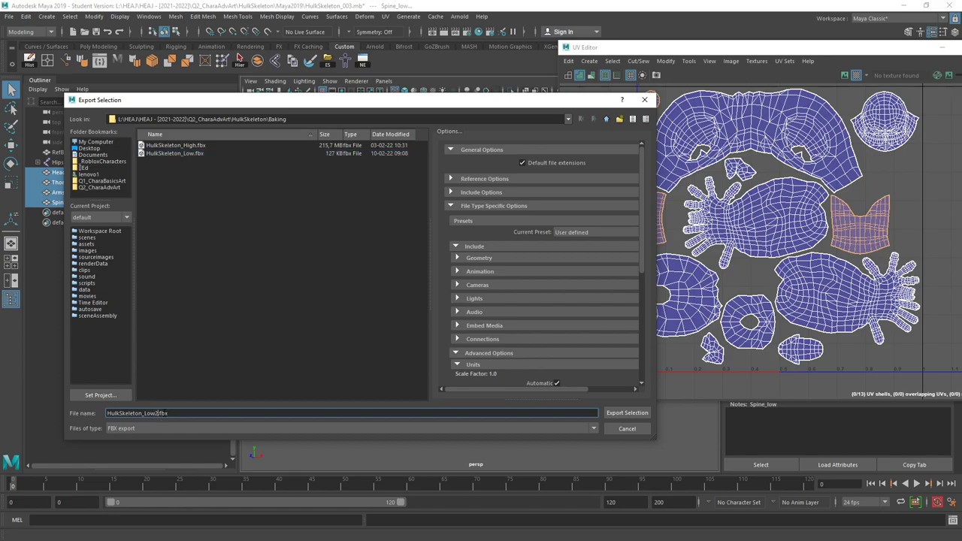
pyautogui.press('Return')
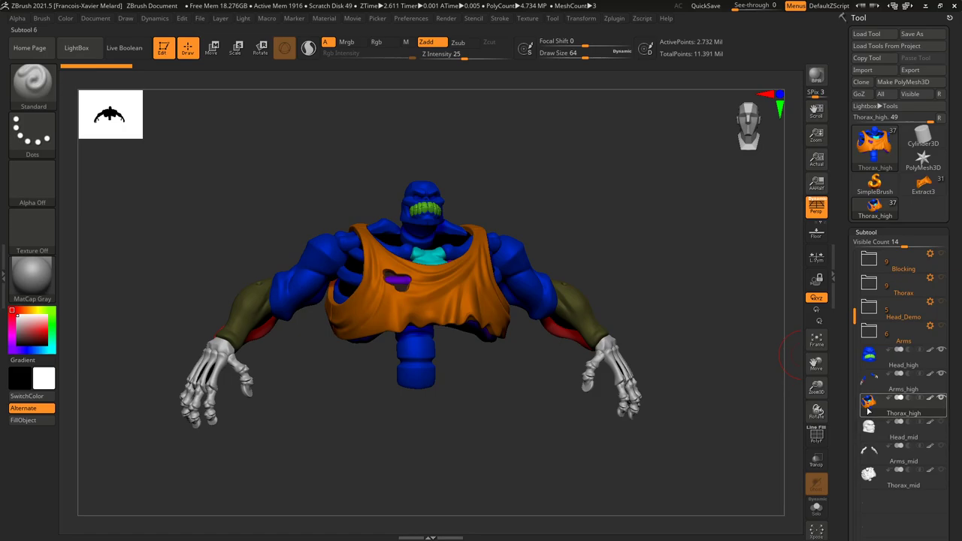
# Step: Isolate the spine polygroup of the Thorax_high mesh to inspect it, and show the whole mesh again
pyautogui.keyDown('ctrl'); pyautogui.keyDown('shift'); pyautogui.click(437, 387); pyautogui.keyUp('shift'); pyautogui.keyUp('ctrl')
pyautogui.moveTo(511, 420); pyautogui.dragTo(489, 406)
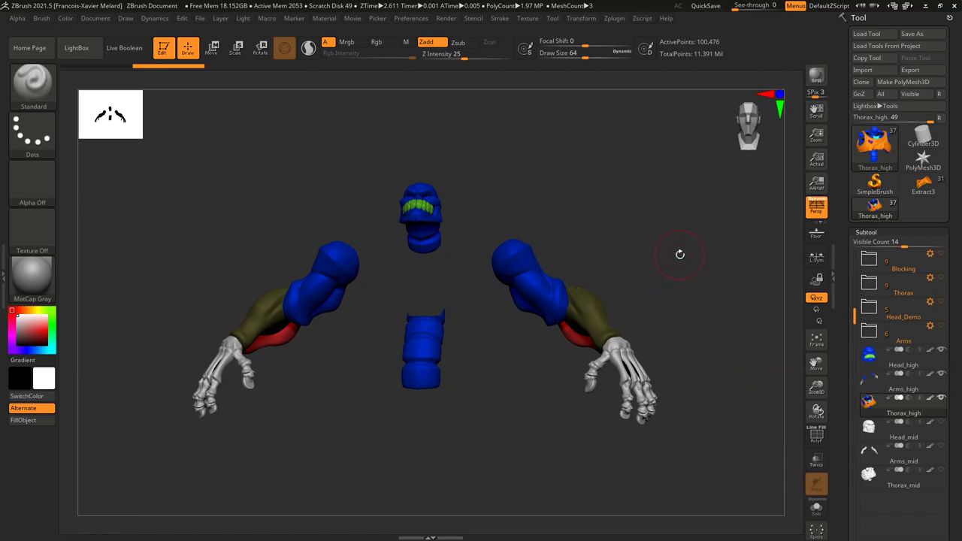
pyautogui.keyDown('ctrl'); pyautogui.keyDown('shift'); pyautogui.click(701, 269); pyautogui.keyUp('shift'); pyautogui.keyUp('ctrl')
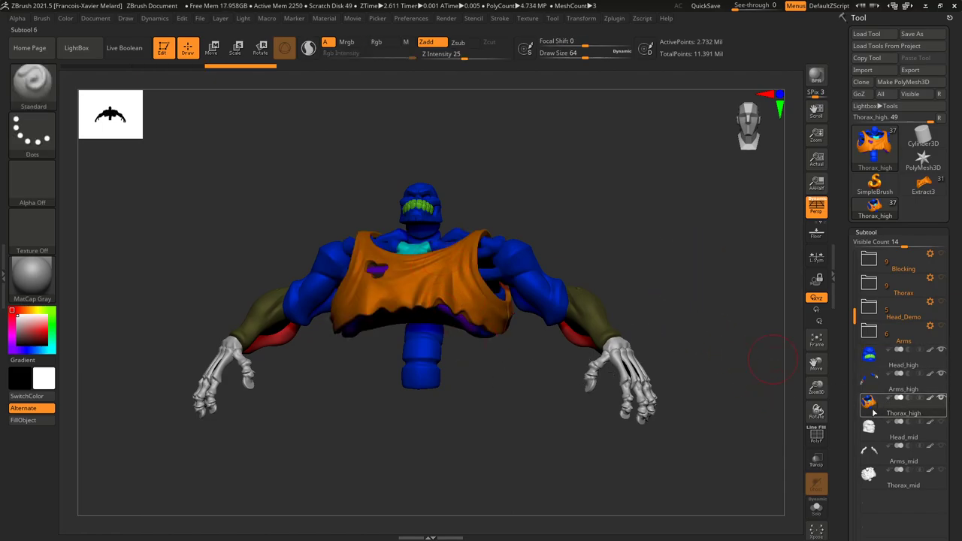
# Step: Delete the merged Thorax_high subtool
pyautogui.moveTo(878, 293)
pyautogui.moveTo(870, 409)
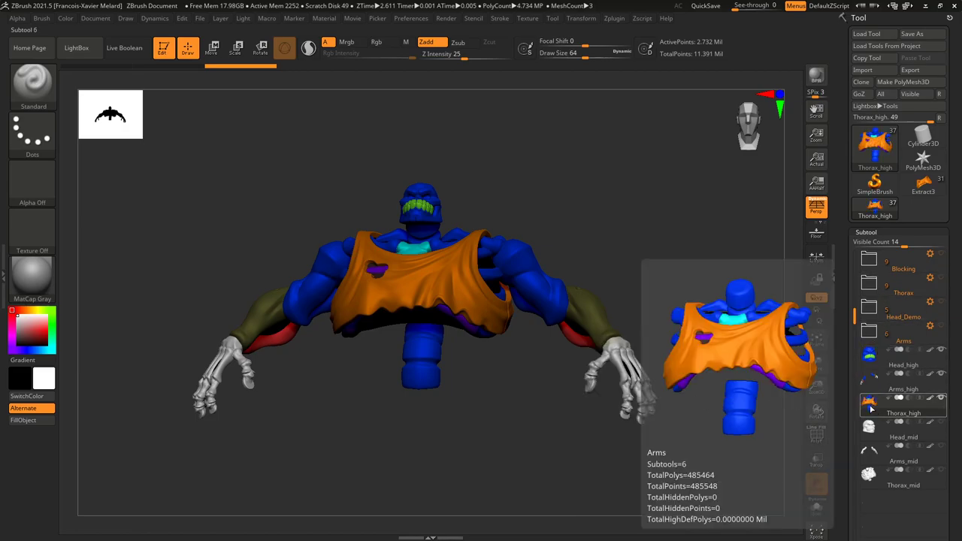
pyautogui.moveTo(836, 391); pyautogui.dragTo(837, 312)
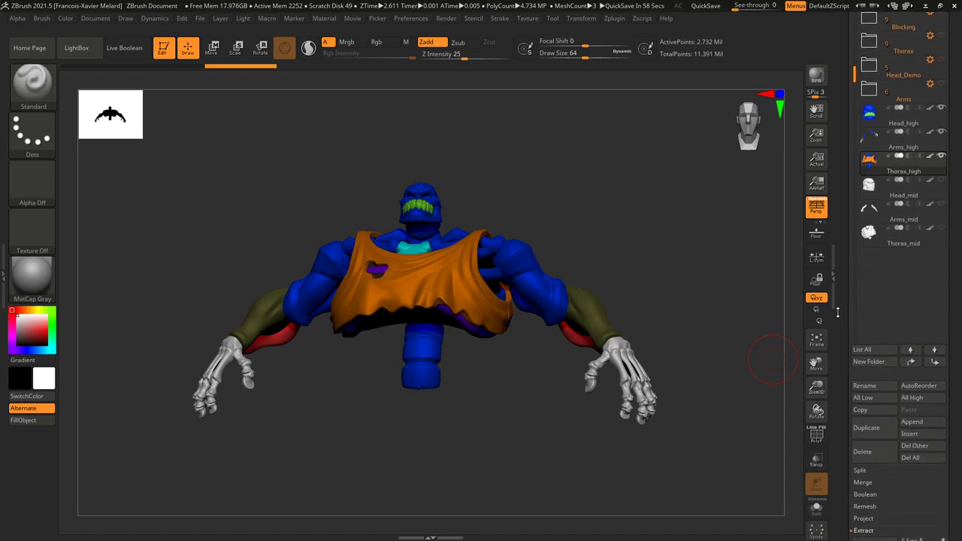
pyautogui.click(872, 451)
pyautogui.click(784, 474)
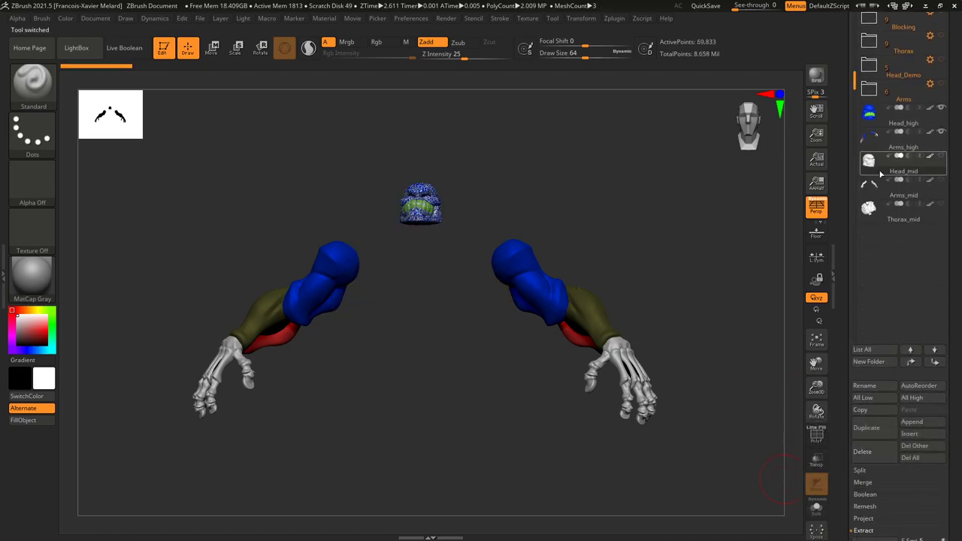
# Step: Show the Thorax folder's subtools except the spine piece Extract3, and merge the visible pieces with the Boolean Folder action
pyautogui.click(869, 43)
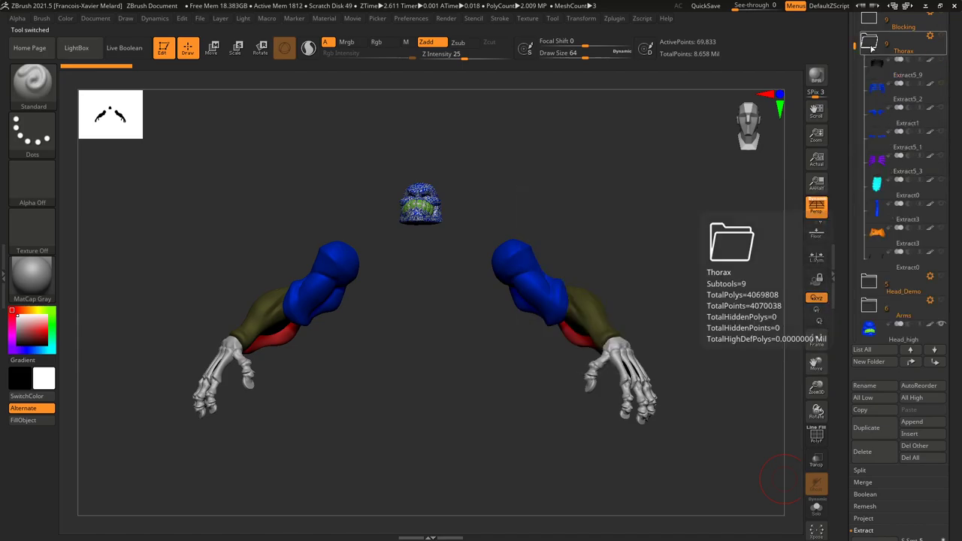
pyautogui.click(943, 36)
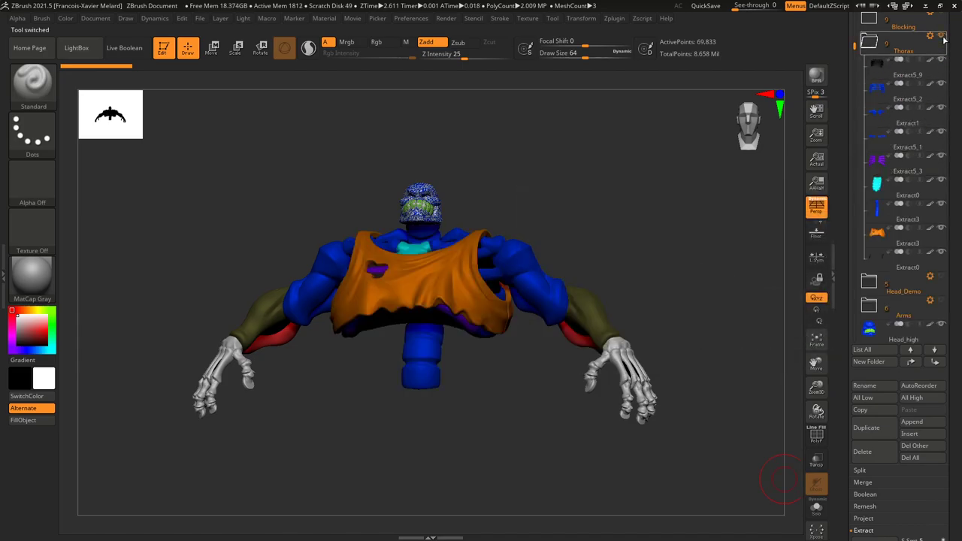
pyautogui.click(942, 206)
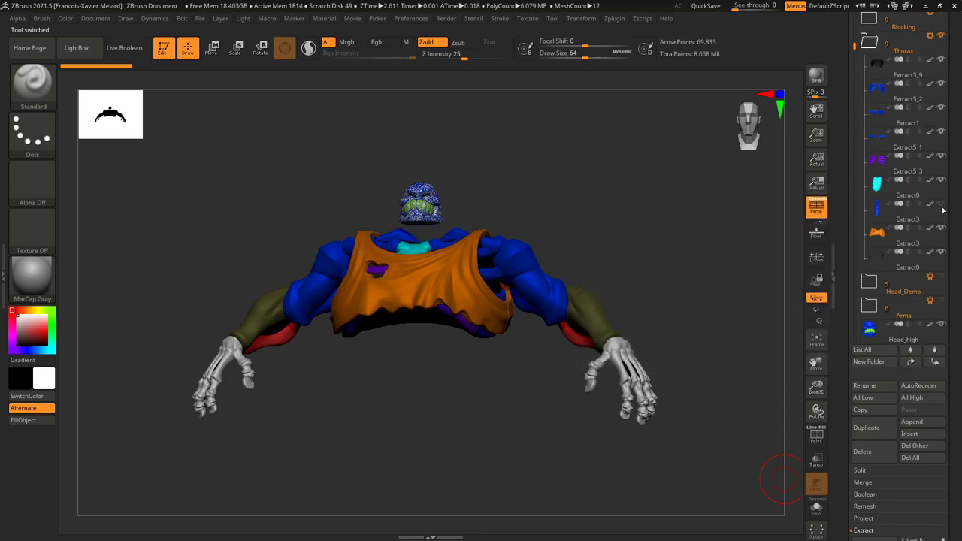
pyautogui.click(930, 36)
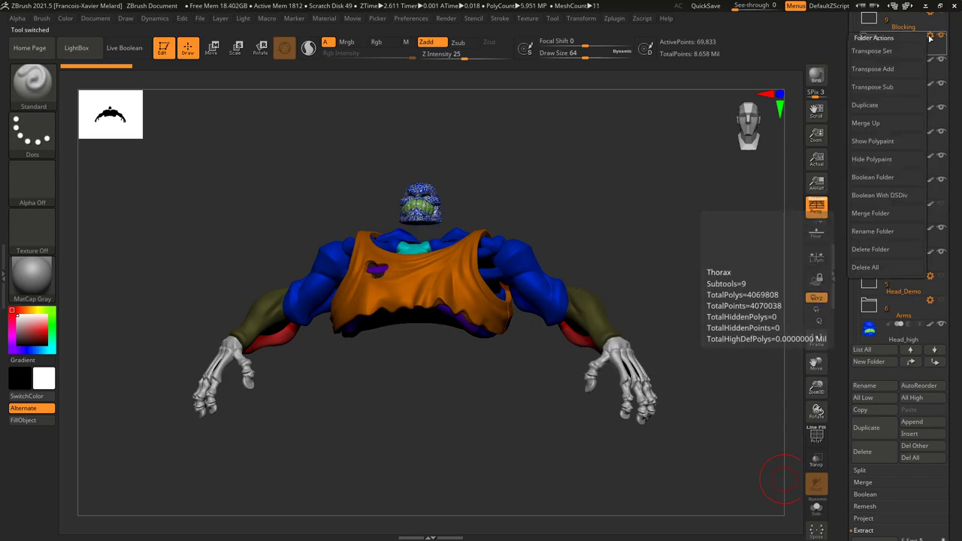
pyautogui.click(874, 178)
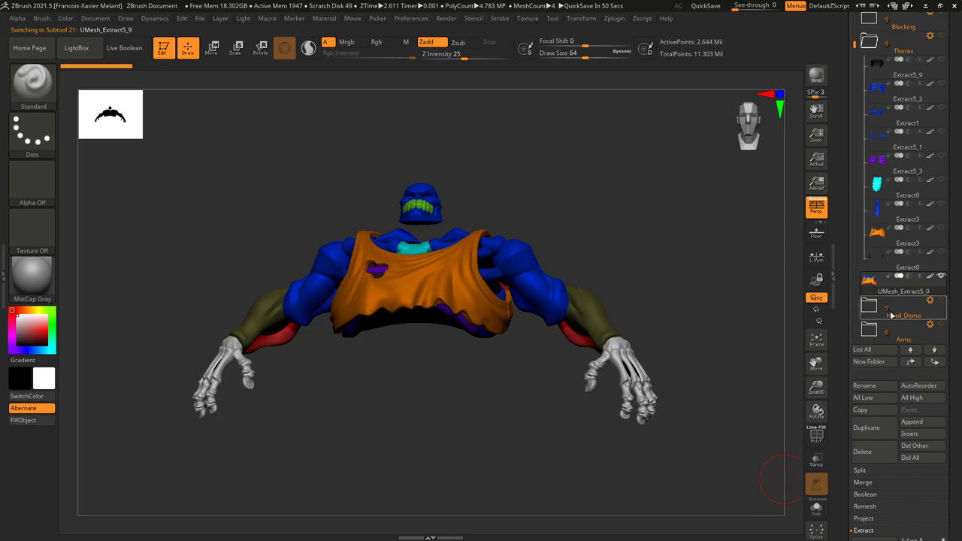
# Step: Move the booleaned thorax mesh below Head_high in the subtool order and rename it Thorax_high
pyautogui.click(935, 362)
pyautogui.click(937, 364)
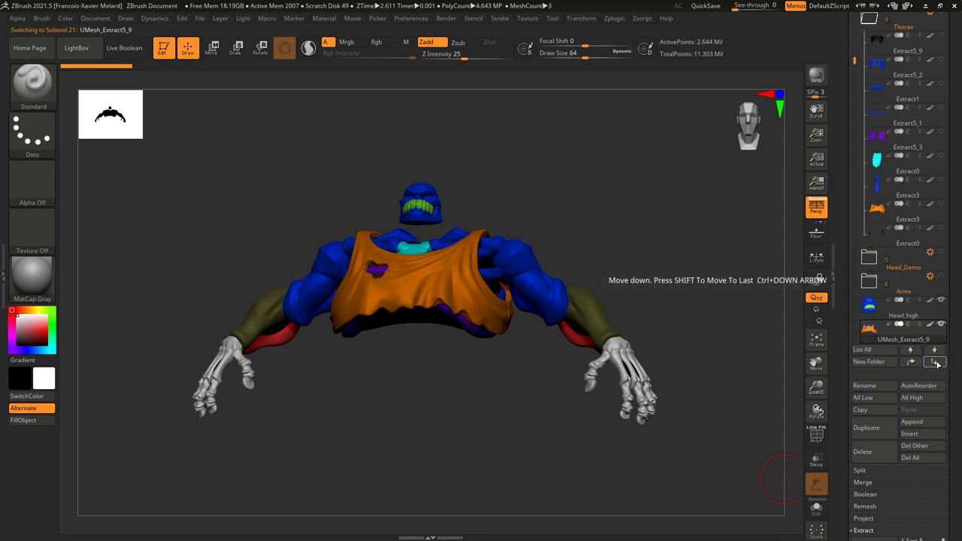
pyautogui.click(865, 386)
pyautogui.write('Th')
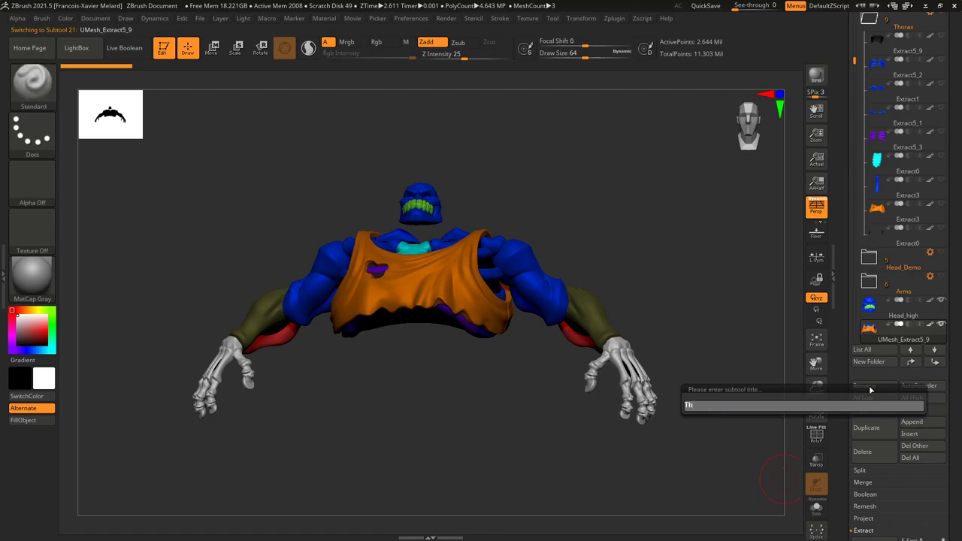
pyautogui.write('orax_high')
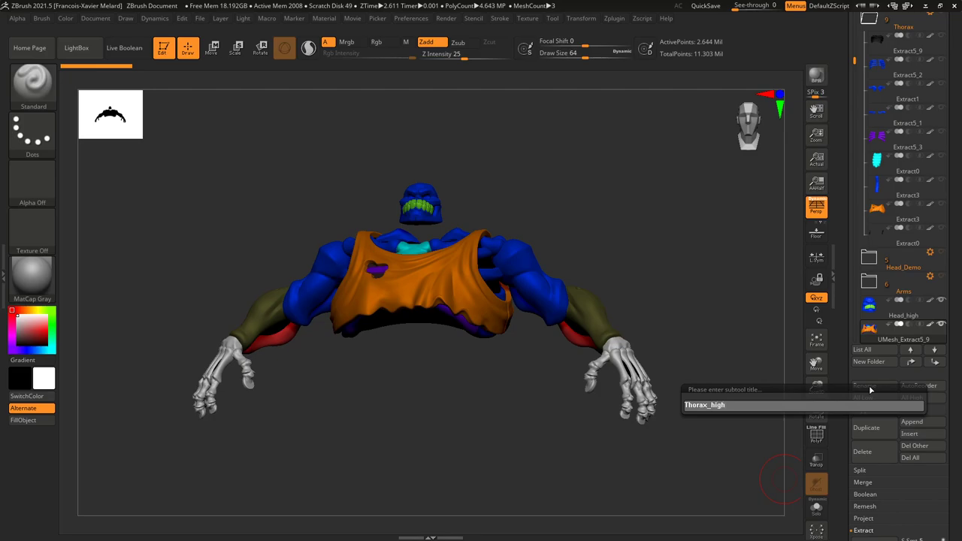
pyautogui.press('Return')
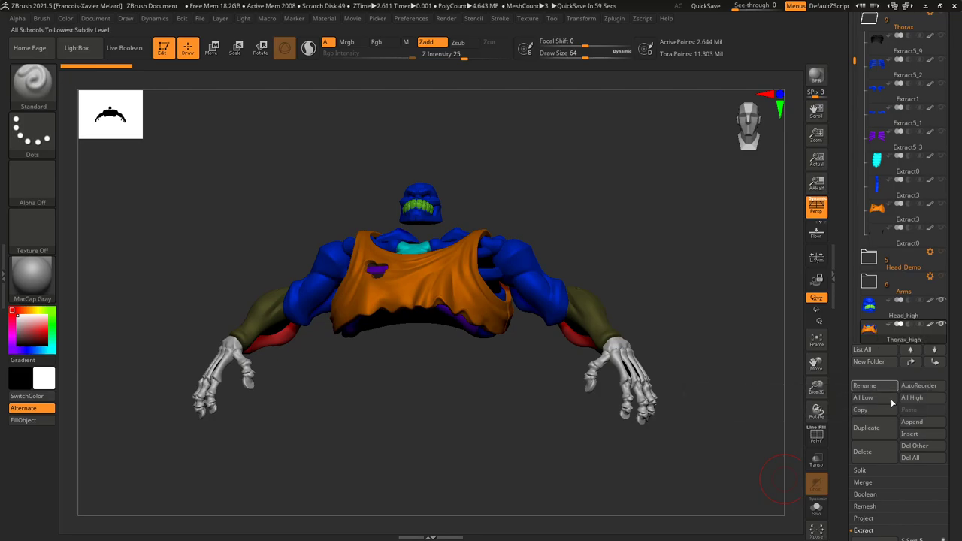
# Step: Duplicate the spine subtool Extract3 and move the copy down out of the Thorax folder
pyautogui.press('Down')
pyautogui.click(866, 428)
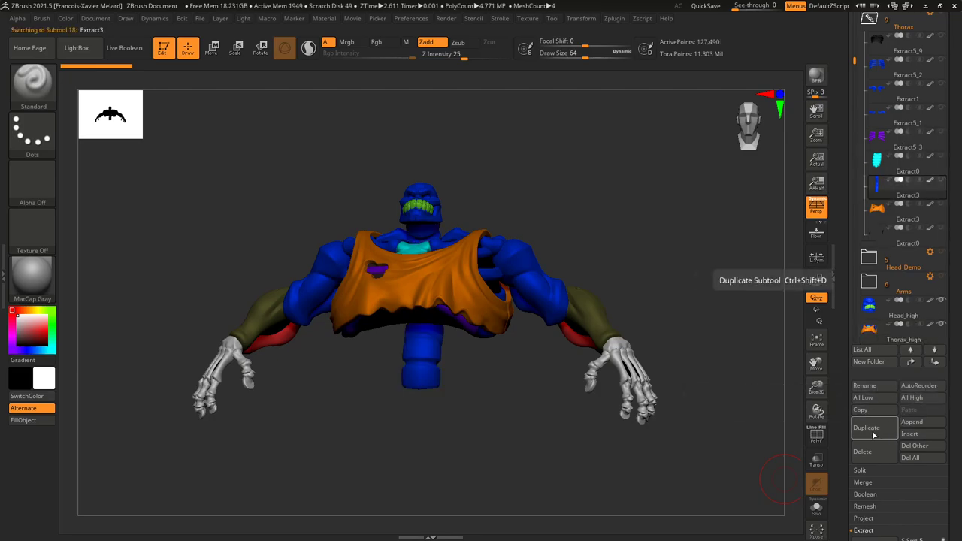
pyautogui.click(936, 363)
pyautogui.click(936, 363)
pyautogui.click(936, 363)
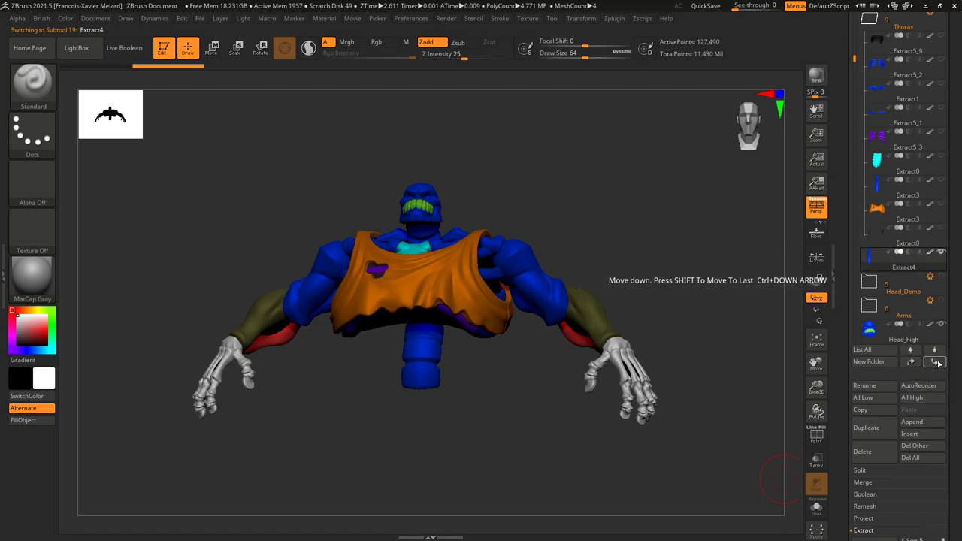
# Step: Move the Extract4 subtool down out of the Thorax folder to below Head_high and rename it Spine_high
pyautogui.click(936, 363)
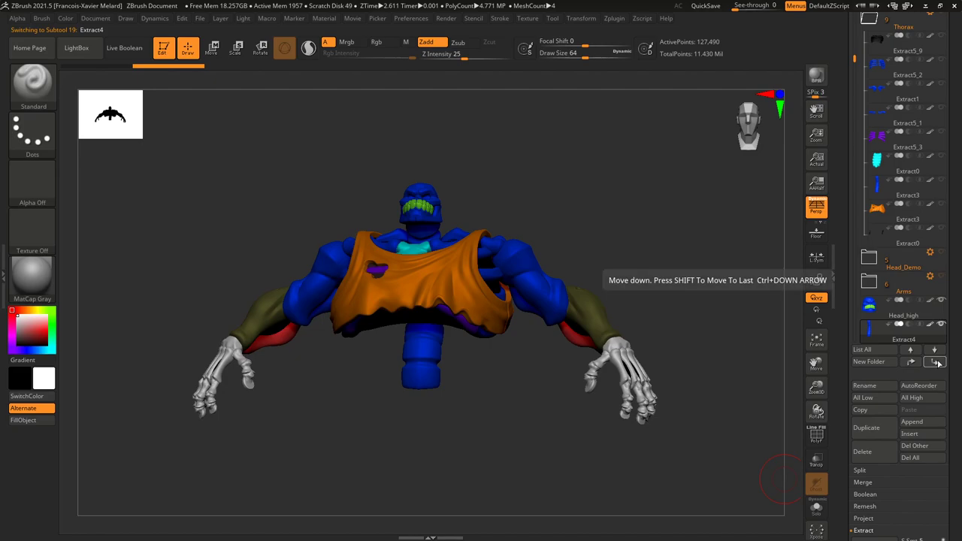
pyautogui.click(870, 386)
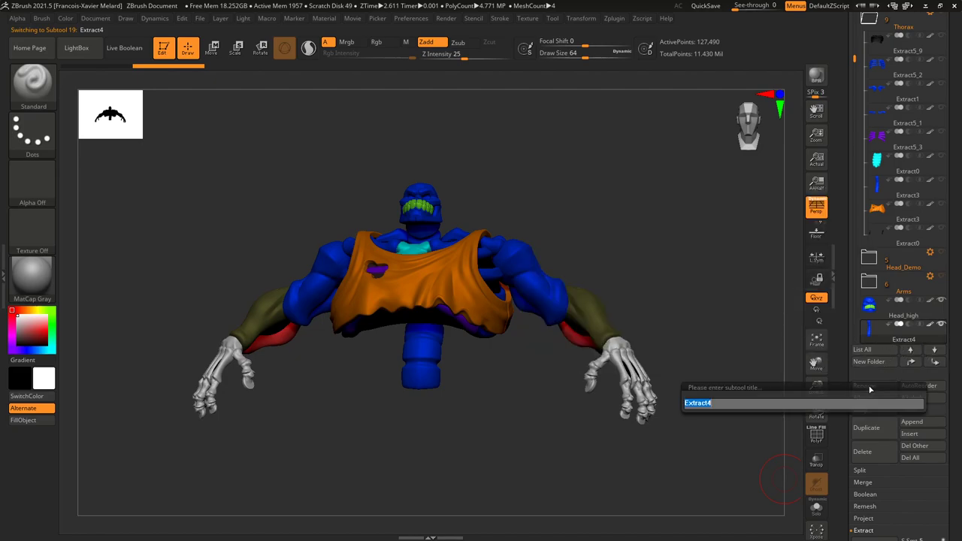
pyautogui.write('Spine_high')
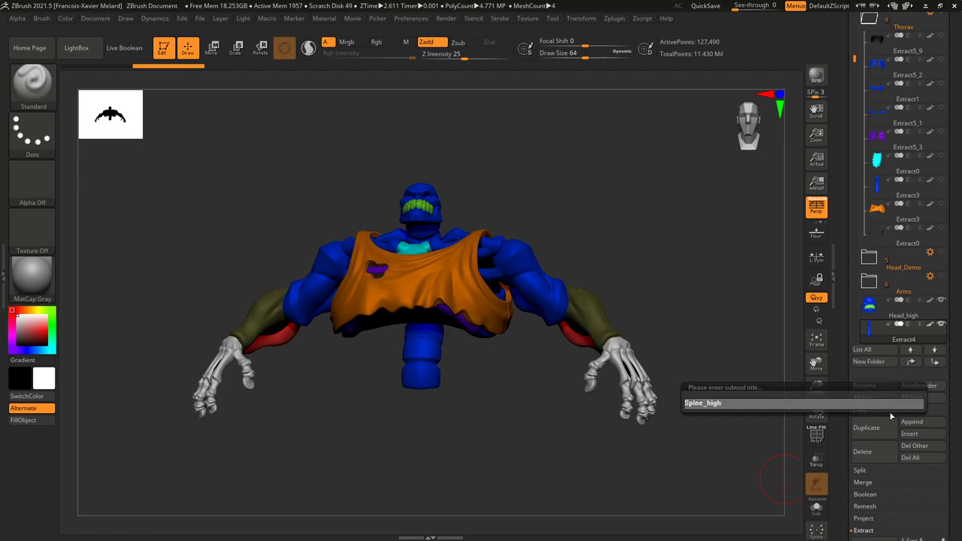
pyautogui.press('Return')
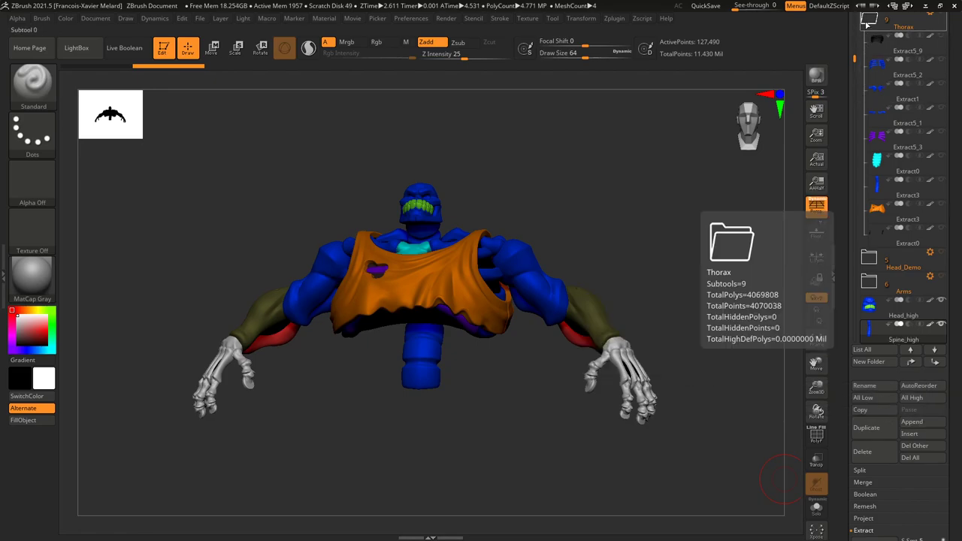
# Step: Make Arms_high the active subtool and start an FBX export of all visible subtools from ZBrush
pyautogui.scroll(-5, 875, 278)
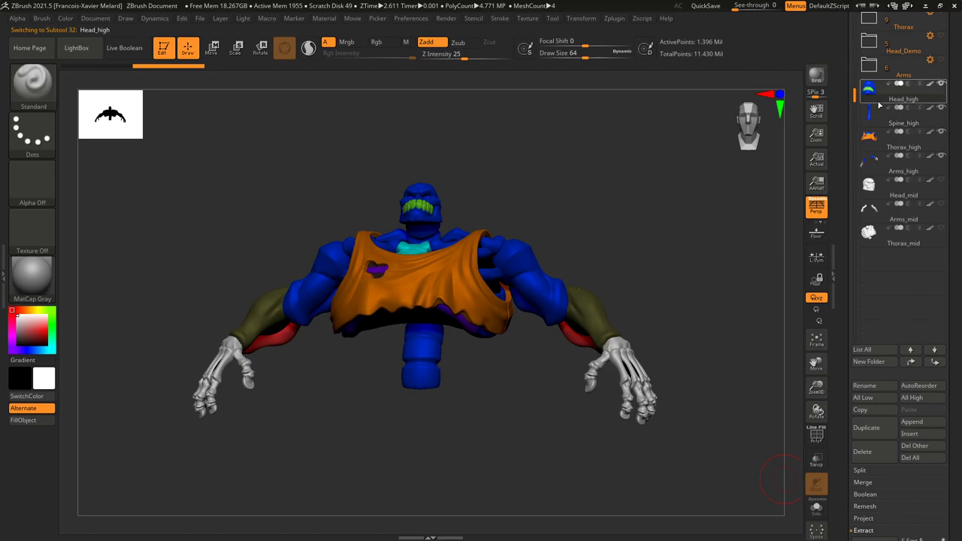
pyautogui.click(871, 137)
pyautogui.click(881, 165)
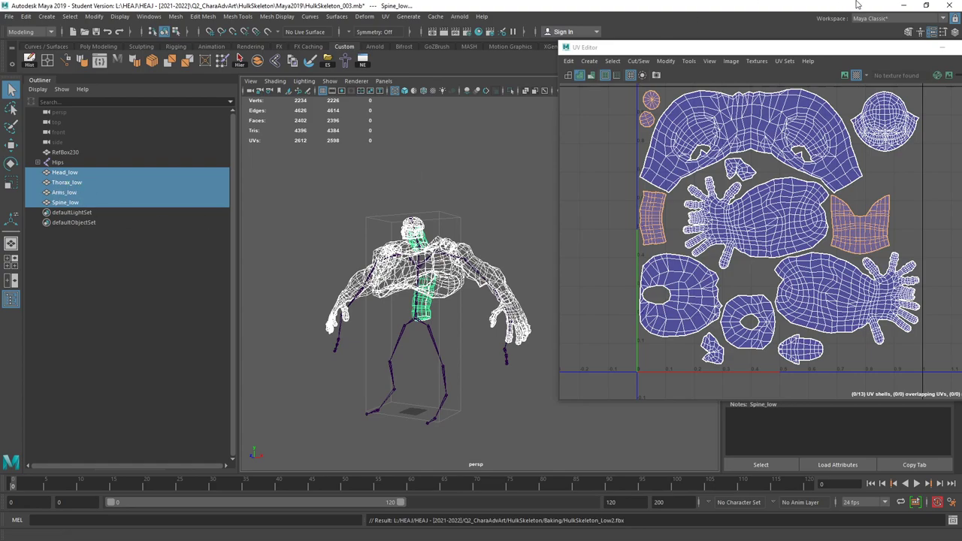
pyautogui.click(905, 5)
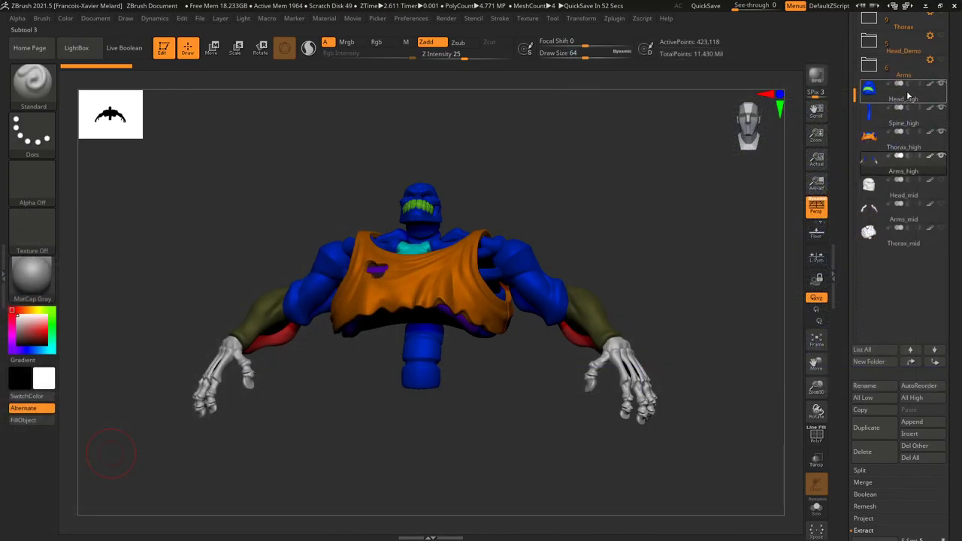
pyautogui.moveTo(862, 123)
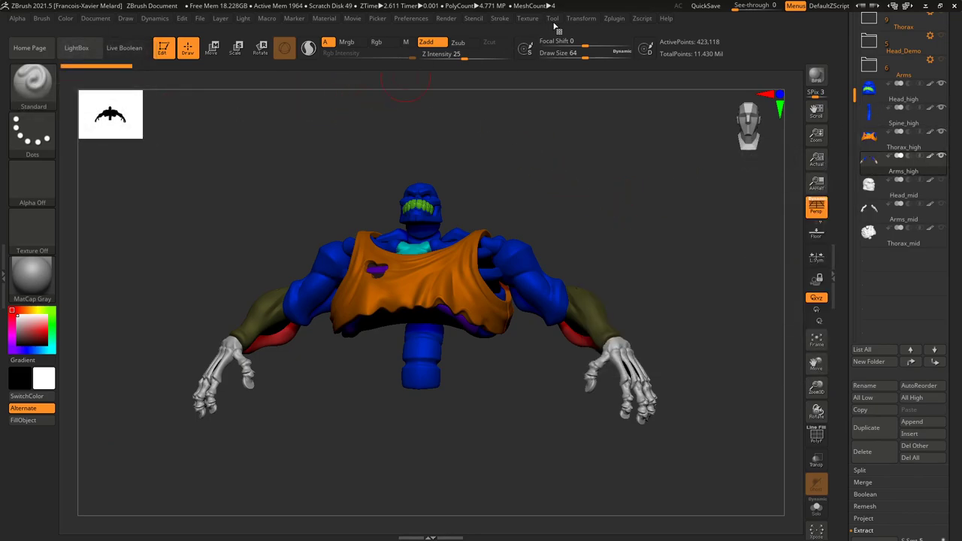
pyautogui.click(613, 19)
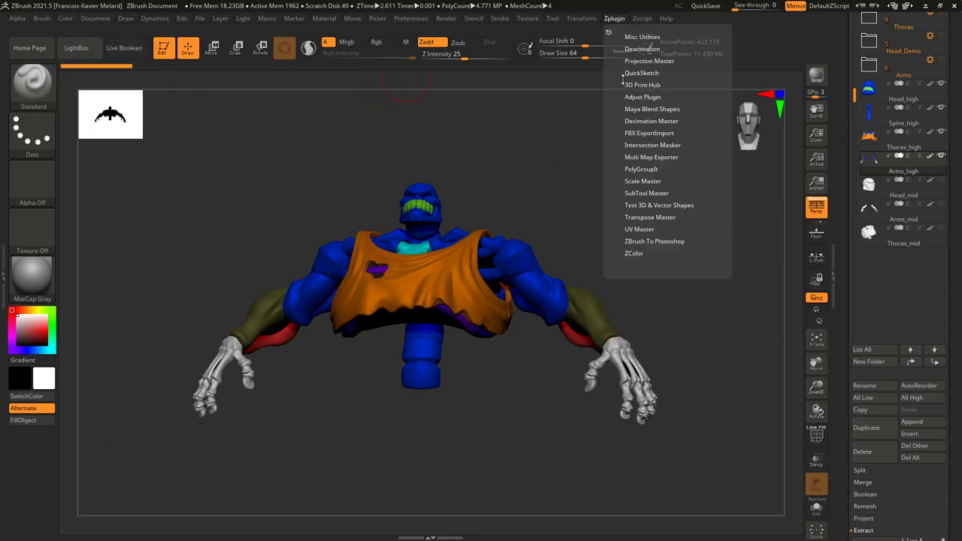
pyautogui.click(636, 133)
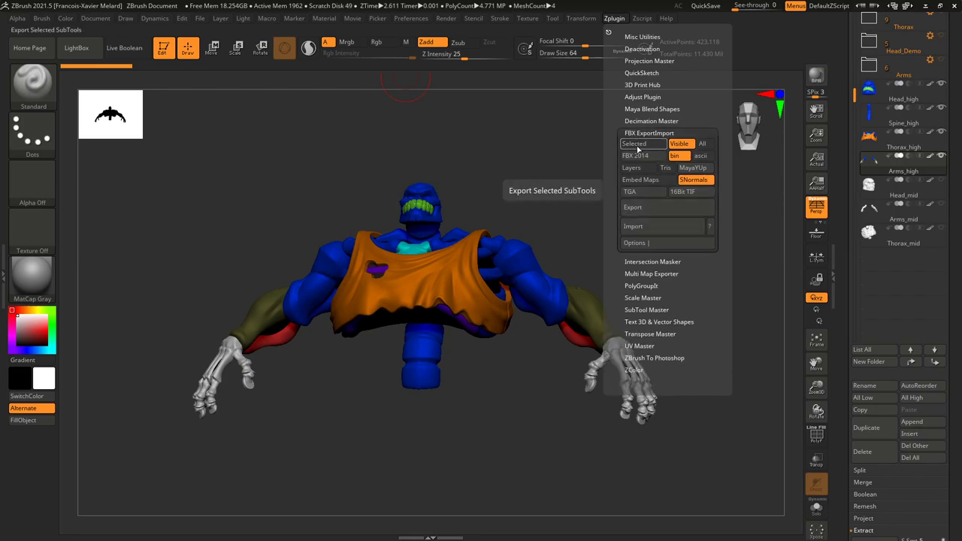
pyautogui.click(644, 214)
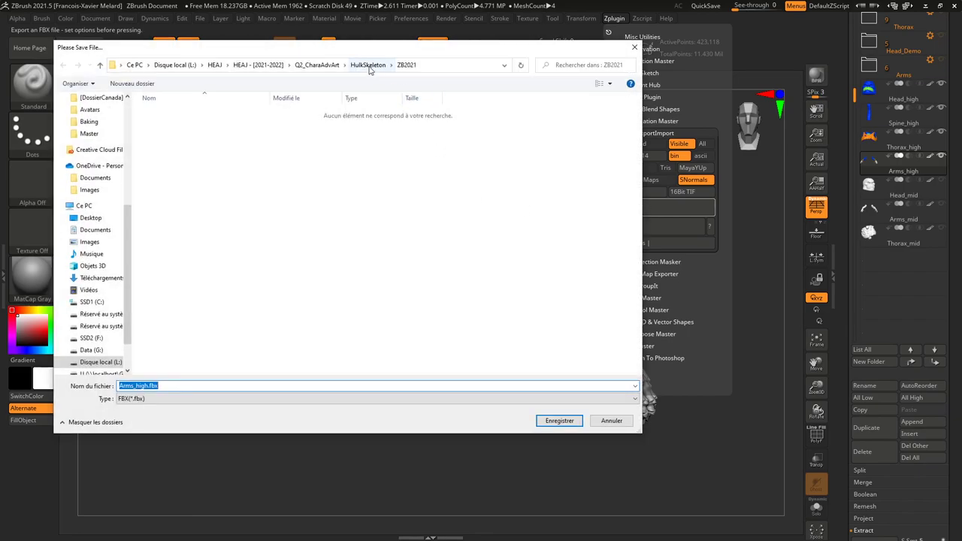
# Step: Save the export as HulkSkeleton_High2.fbx in the HulkSkeleton Baking folder, basing the name on the existing HulkSkeleton_High.fbx
pyautogui.click(368, 66)
pyautogui.doubleClick(164, 113)
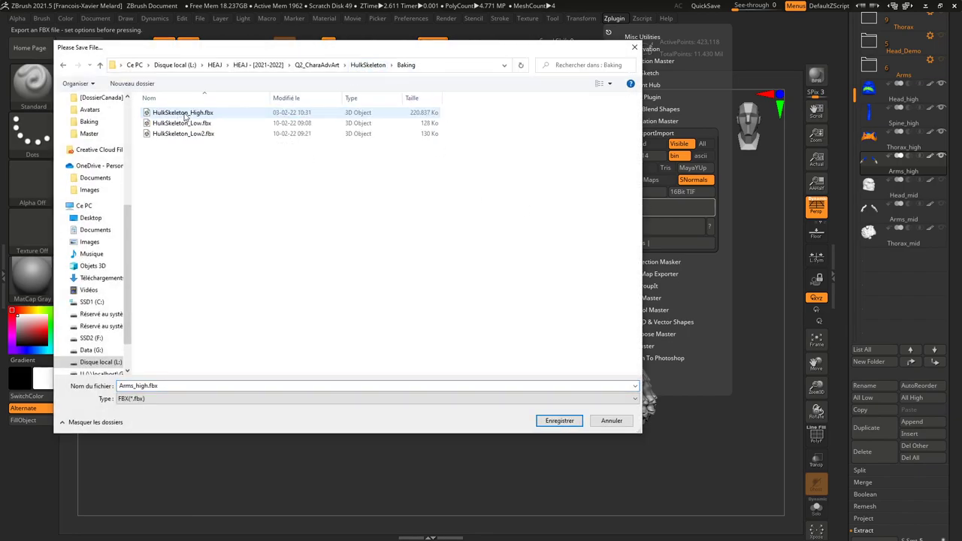
pyautogui.click(186, 113)
pyautogui.doubleClick(163, 386)
pyautogui.click(170, 386)
pyautogui.press('Right')
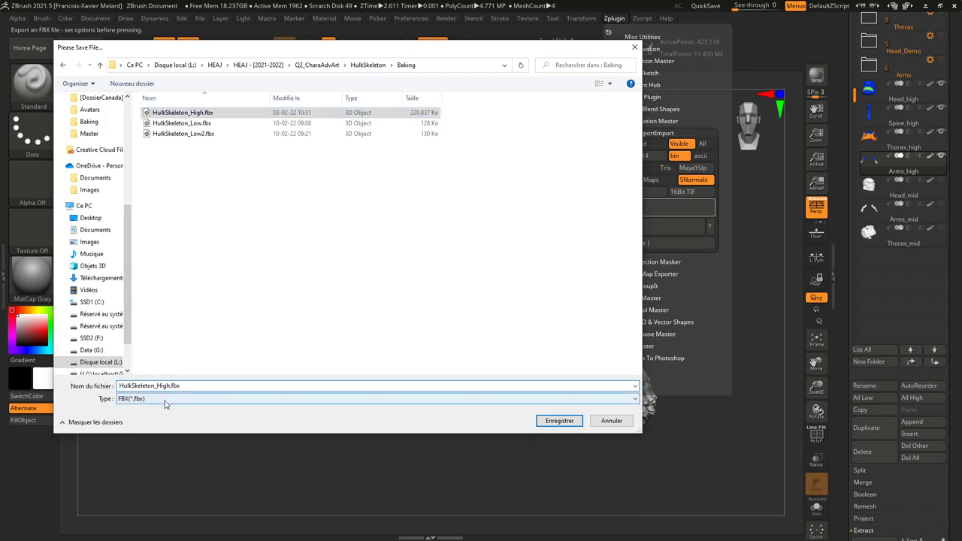
pyautogui.press('Return')
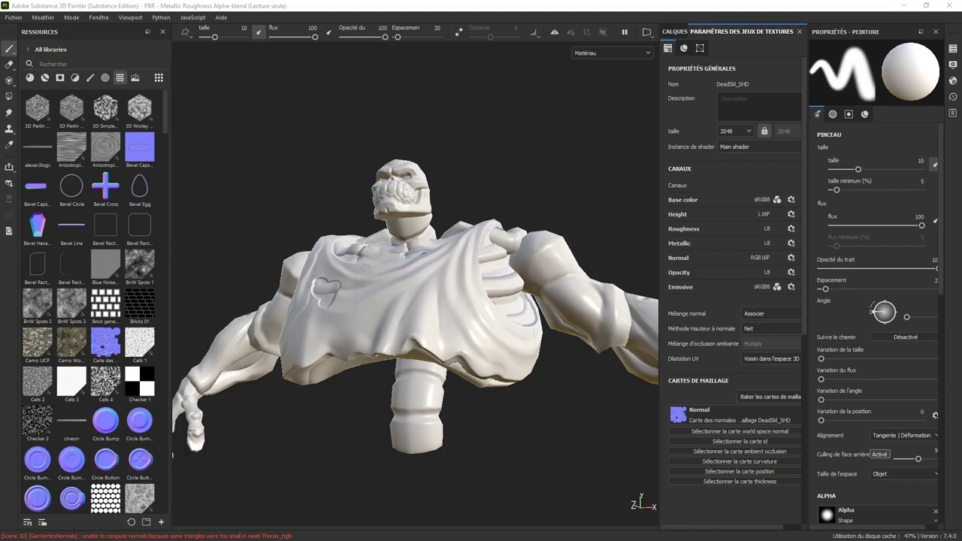
# Step: In Substance 3D Painter, replace the project mesh with HulkSkeleton_Low2.fbx and inspect the reloaded model's spine and torso
pyautogui.click(907, 6)
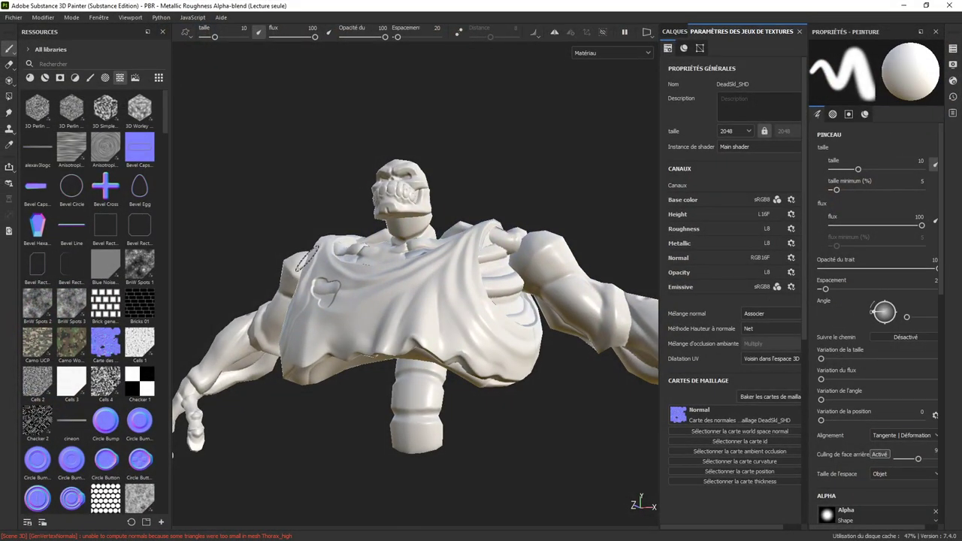
pyautogui.moveTo(463, 101)
pyautogui.keyDown('alt'); pyautogui.mouseDown()
pyautogui.moveTo(478, 100)
pyautogui.moveTo(288, 150)
pyautogui.moveTo(378, 138)
pyautogui.moveTo(306, 110)
pyautogui.mouseUp(); pyautogui.keyUp('alt')
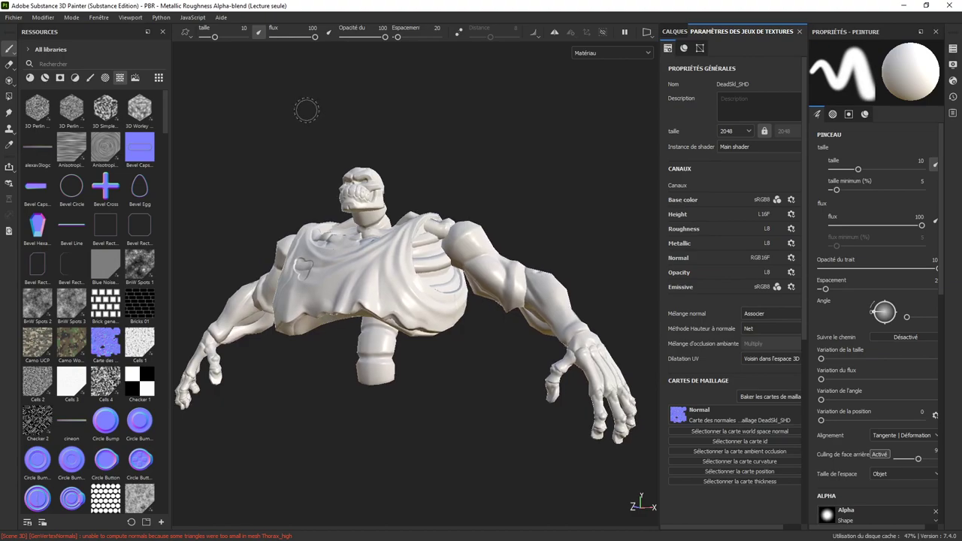
pyautogui.click(42, 18)
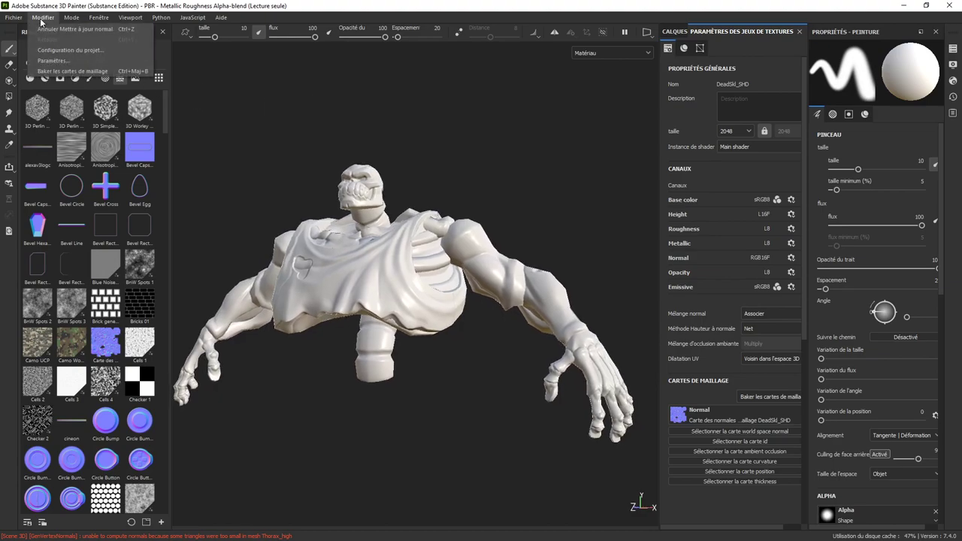
pyautogui.click(48, 50)
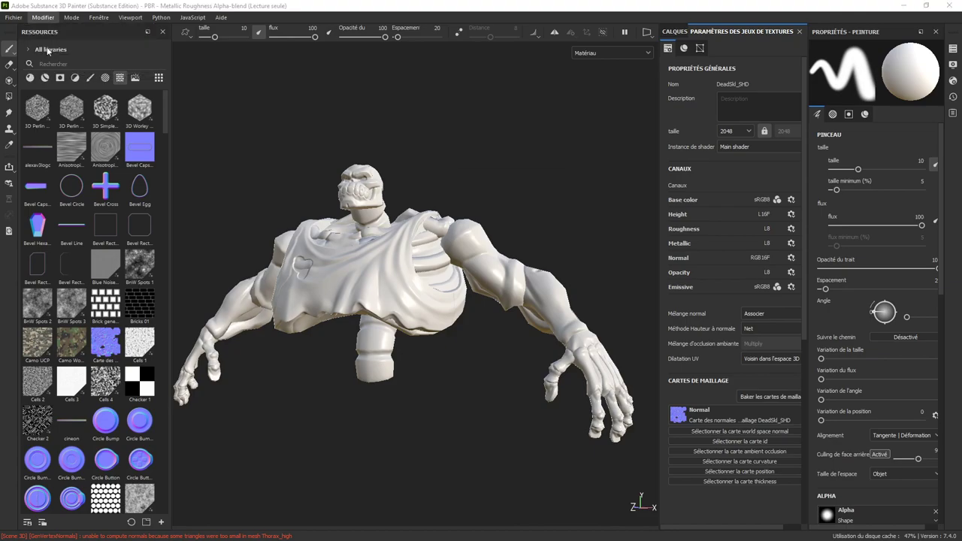
pyautogui.click(573, 201)
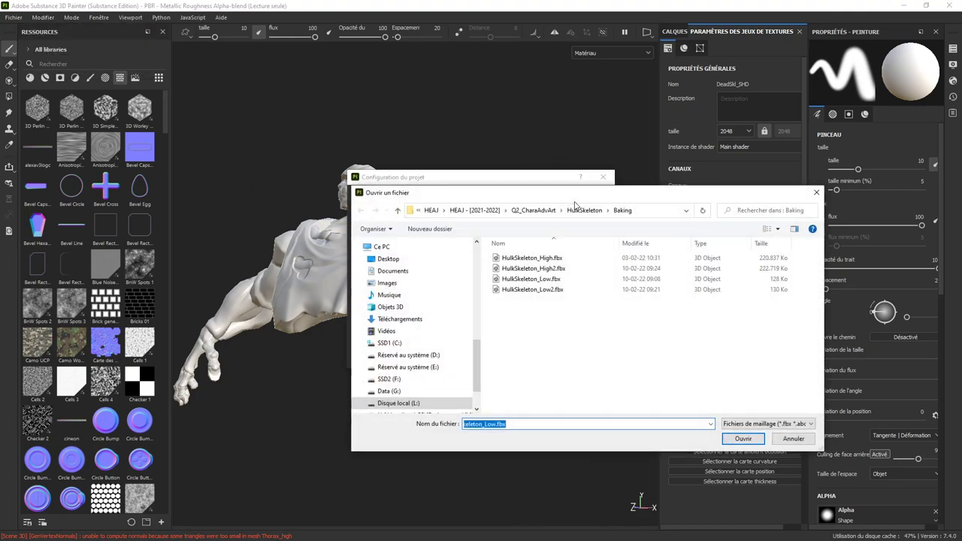
pyautogui.doubleClick(556, 289)
pyautogui.click(526, 357)
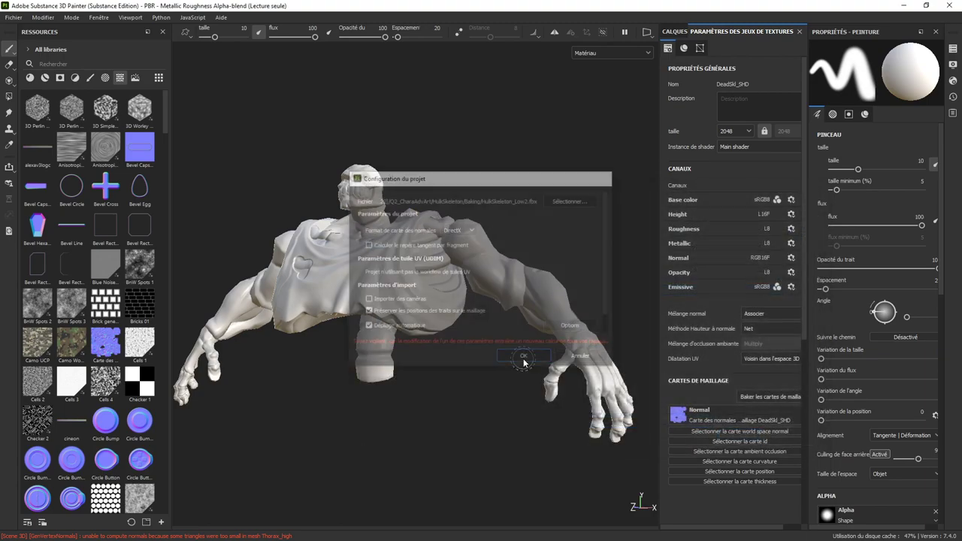
pyautogui.keyDown('alt'); pyautogui.moveTo(422, 298); pyautogui.dragTo(469, 165); pyautogui.keyUp('alt')
pyautogui.scroll(4, 569, 158)
pyautogui.keyDown('alt'); pyautogui.moveTo(569, 158); pyautogui.dragTo(451, 179); pyautogui.keyUp('alt')
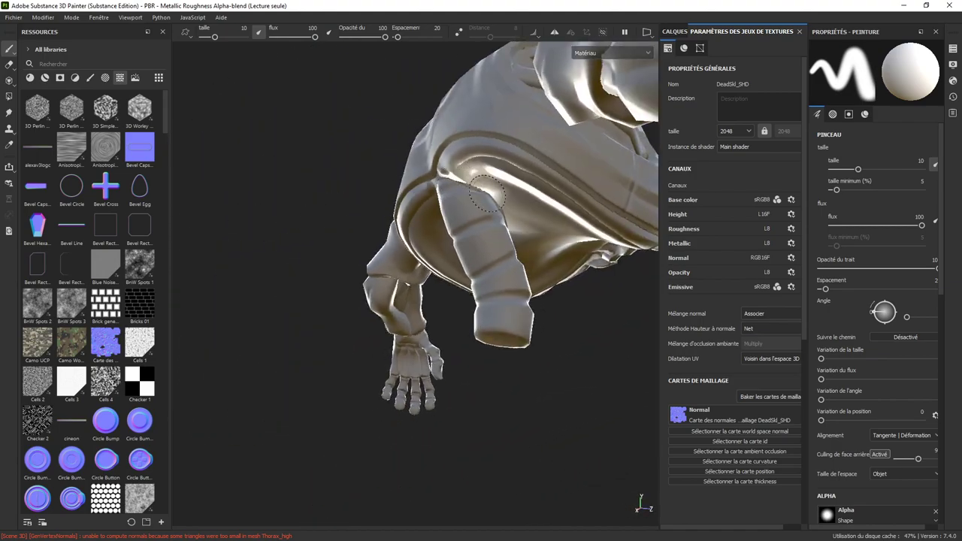
pyautogui.moveTo(500, 211)
pyautogui.keyDown('alt'); pyautogui.mouseDown()
pyautogui.moveTo(409, 188)
pyautogui.moveTo(381, 269)
pyautogui.moveTo(440, 236)
pyautogui.moveTo(428, 233)
pyautogui.mouseUp(); pyautogui.keyUp('alt')
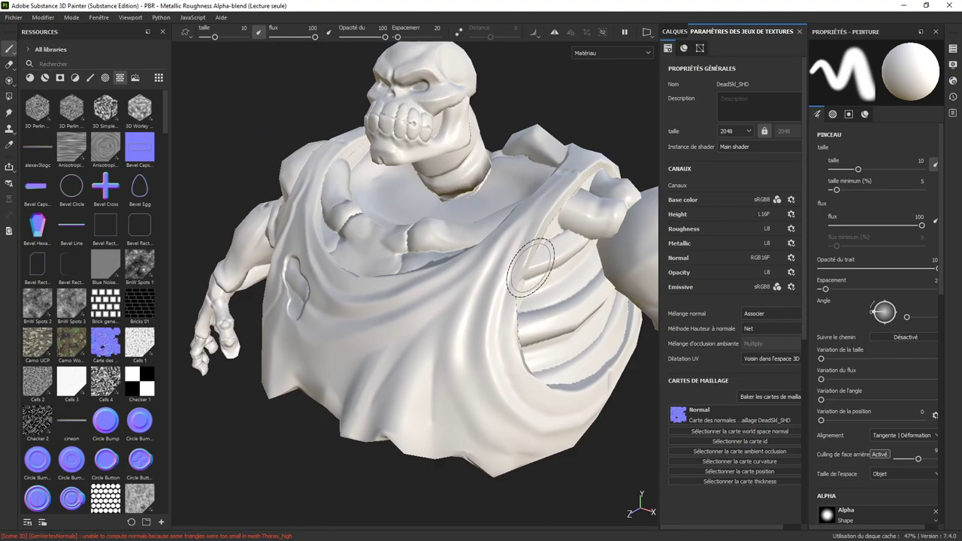
# Step: Replace the high-definition mesh in the baking settings with HulkSkeleton_High2.fbx, removing the existing entry from the list
pyautogui.click(762, 396)
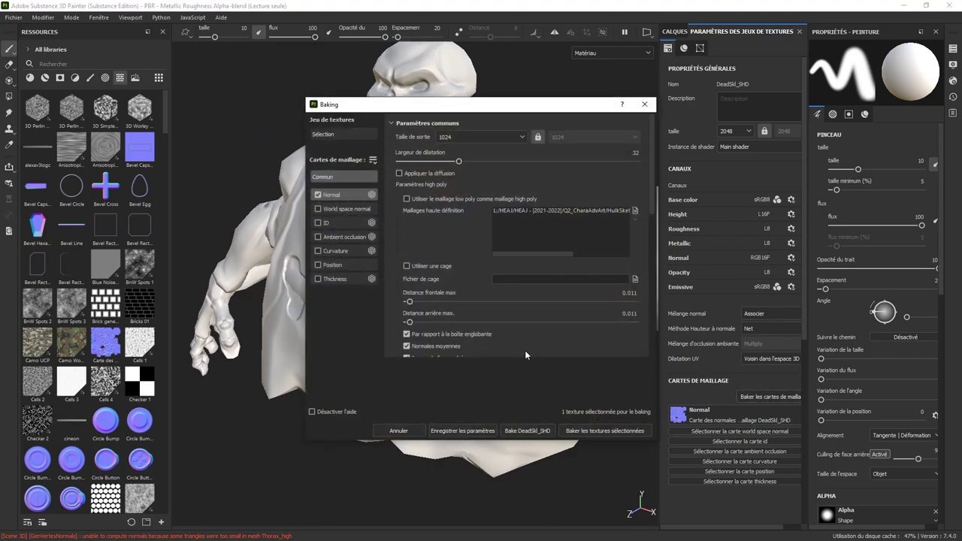
pyautogui.click(635, 211)
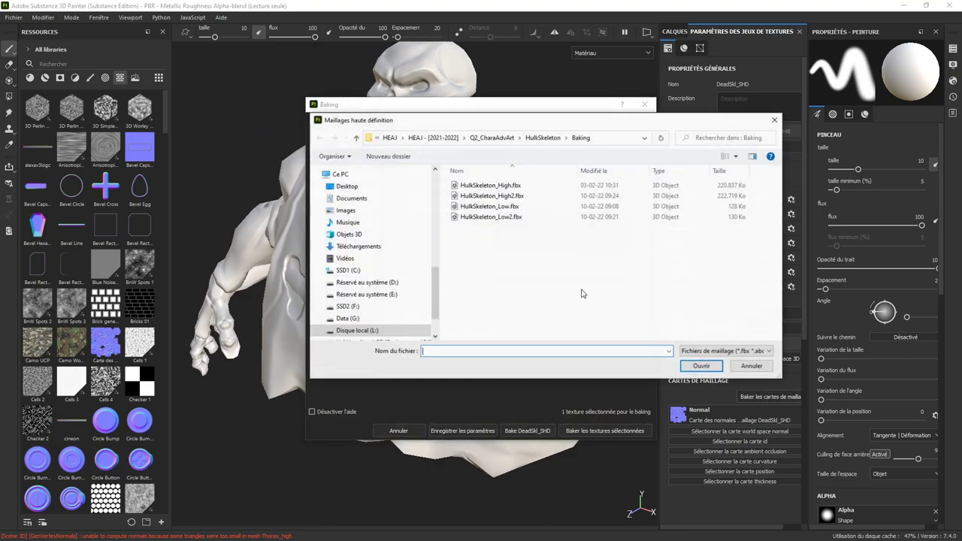
pyautogui.click(500, 197)
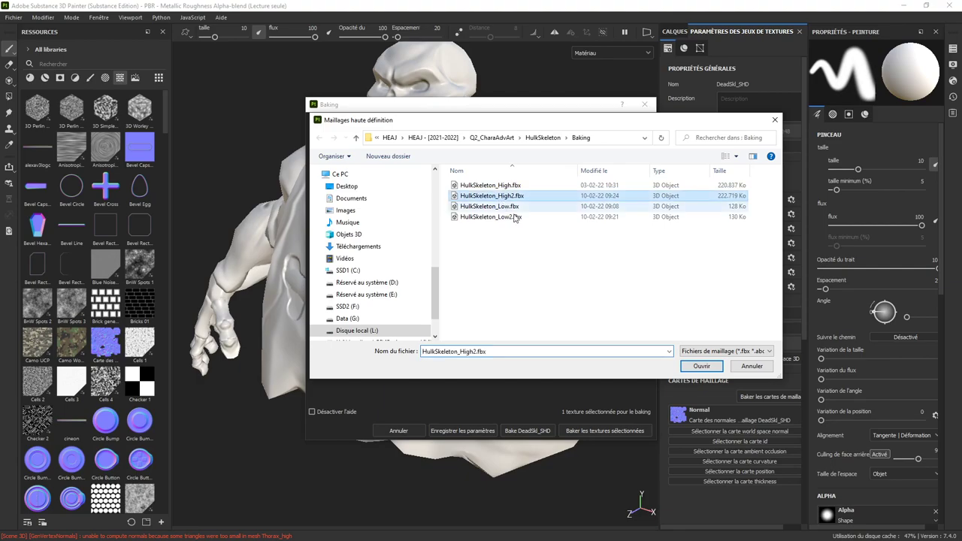
pyautogui.click(701, 366)
pyautogui.click(579, 213)
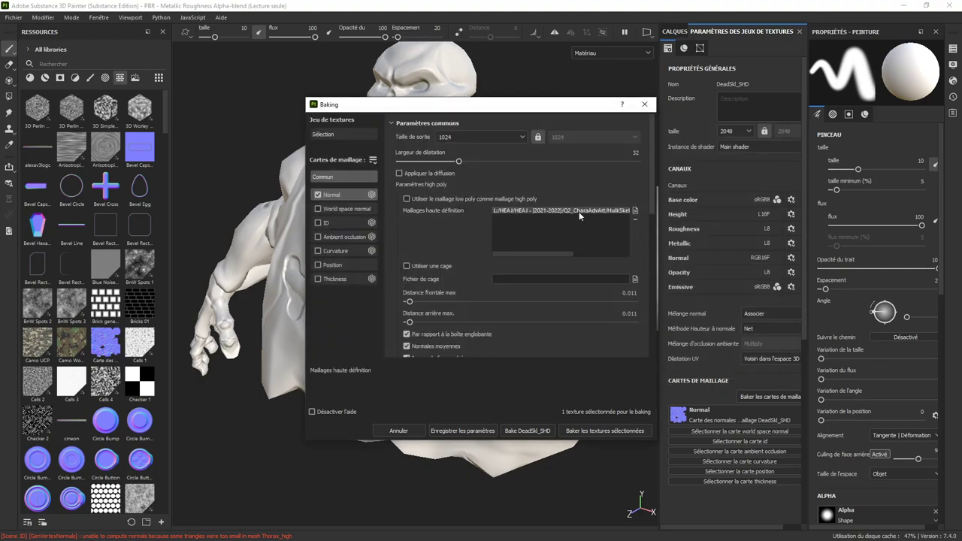
pyautogui.click(635, 220)
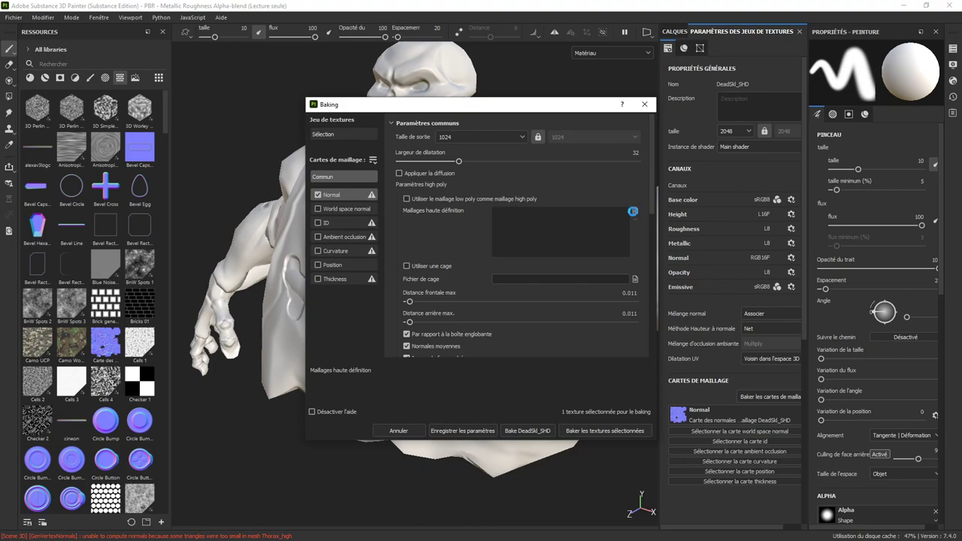
pyautogui.click(634, 211)
pyautogui.click(508, 197)
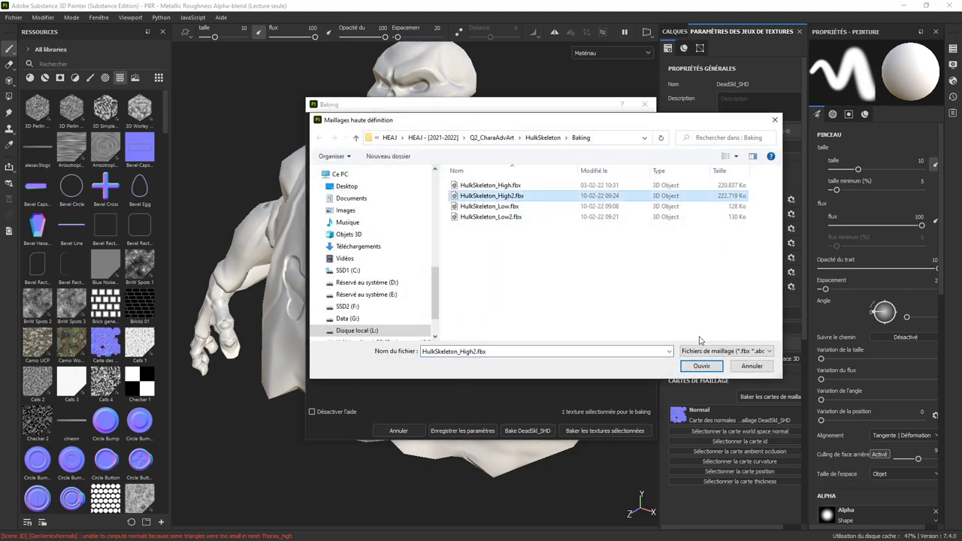
pyautogui.click(701, 366)
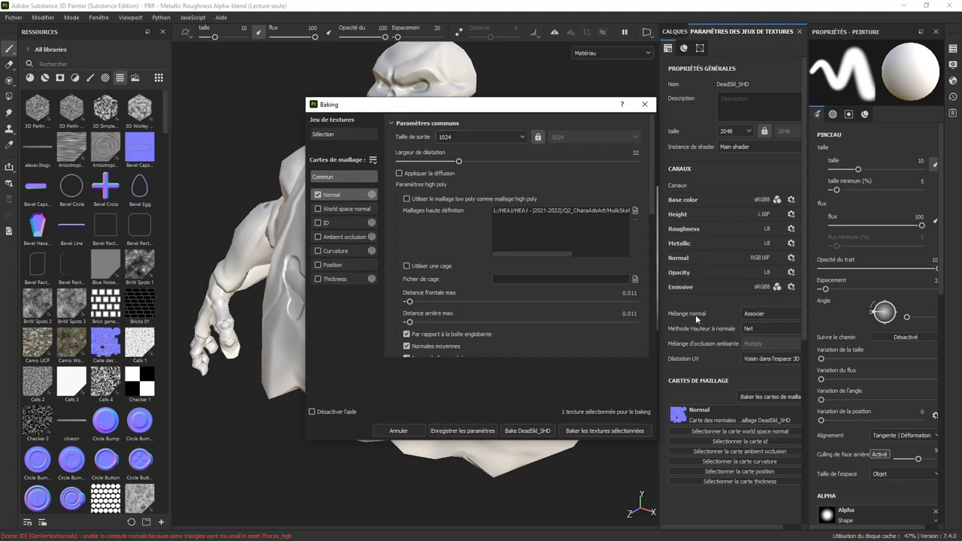
# Step: Bake the normal map for the selected texture set and inspect the result around the shirt and shoulders
pyautogui.click(583, 431)
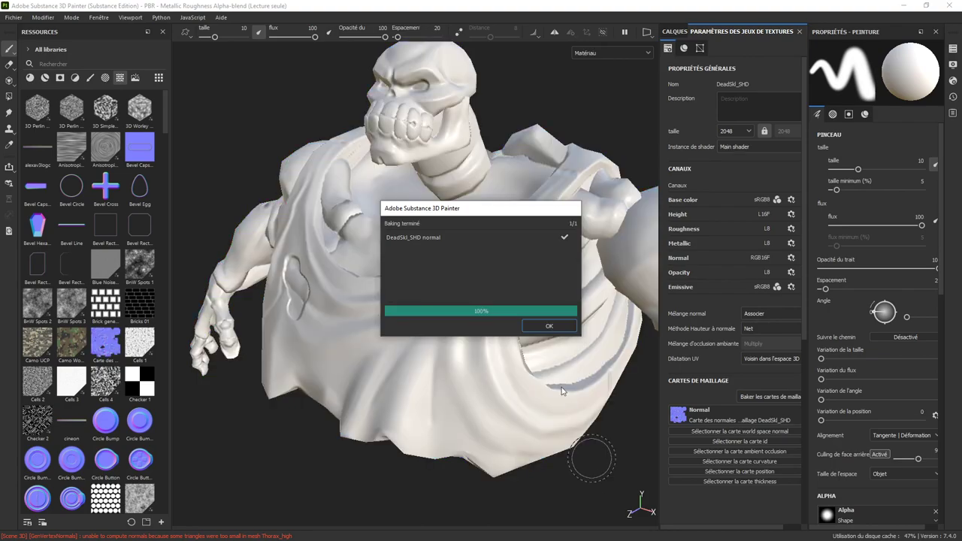
pyautogui.click(549, 326)
pyautogui.keyDown('alt'); pyautogui.moveTo(536, 343); pyautogui.dragTo(355, 360); pyautogui.keyUp('alt')
pyautogui.moveTo(462, 406)
pyautogui.keyDown('alt'); pyautogui.mouseDown()
pyautogui.moveTo(336, 361)
pyautogui.moveTo(400, 382)
pyautogui.moveTo(366, 319)
pyautogui.mouseUp(); pyautogui.keyUp('alt')
pyautogui.moveTo(381, 253)
pyautogui.keyDown('alt'); pyautogui.mouseDown()
pyautogui.moveTo(378, 279)
pyautogui.moveTo(404, 296)
pyautogui.moveTo(444, 287)
pyautogui.moveTo(472, 322)
pyautogui.moveTo(496, 326)
pyautogui.moveTo(428, 285)
pyautogui.mouseUp(); pyautogui.keyUp('alt')
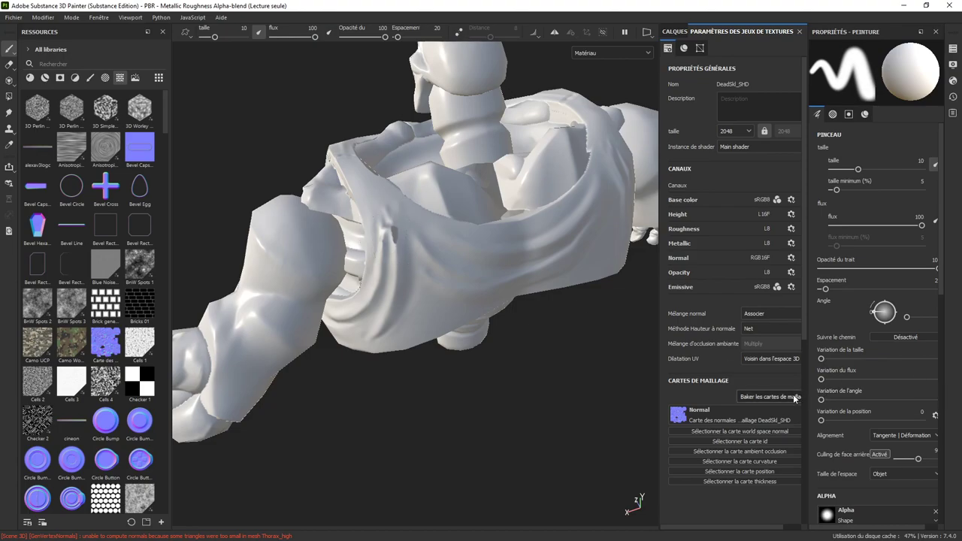
# Step: Set the maximum frontal distance to 0.012 in the baking settings and rebake the normal map
pyautogui.click(770, 396)
pyautogui.doubleClick(630, 292)
pyautogui.click(635, 293)
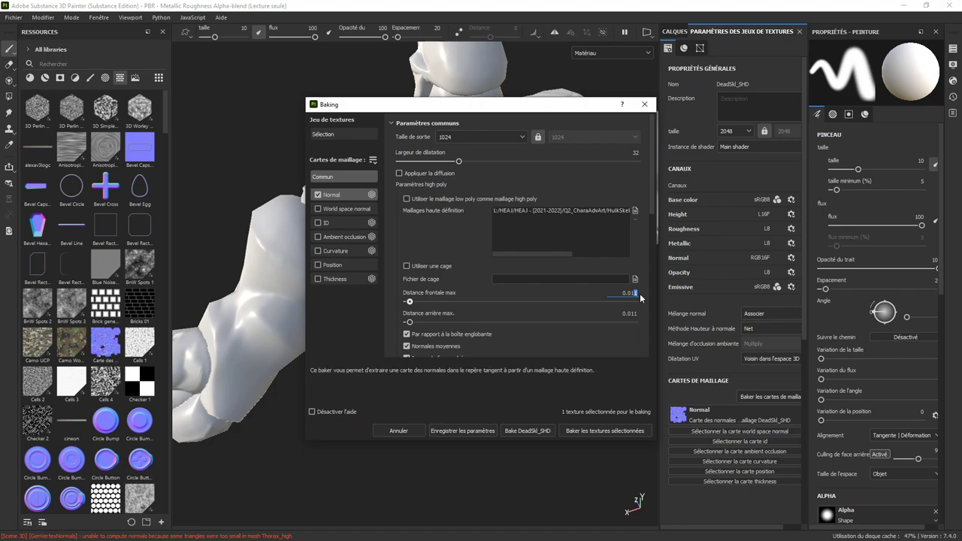
pyautogui.write('2')
pyautogui.press('Tab')
pyautogui.click(639, 315)
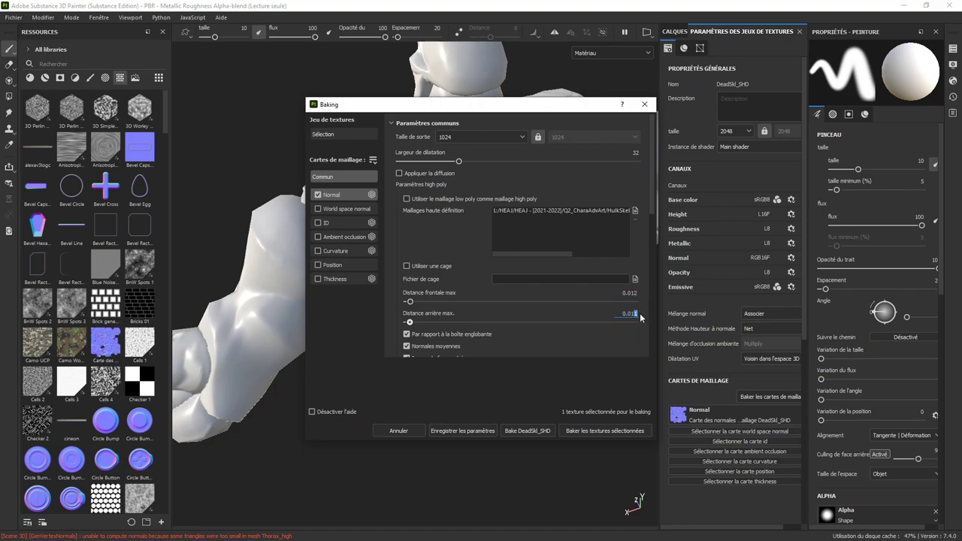
pyautogui.click(605, 430)
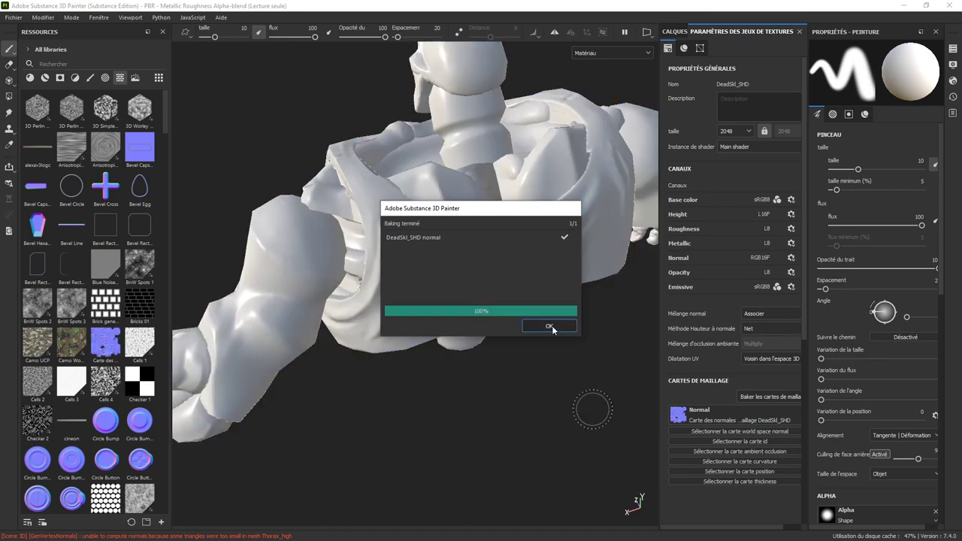
pyautogui.click(549, 326)
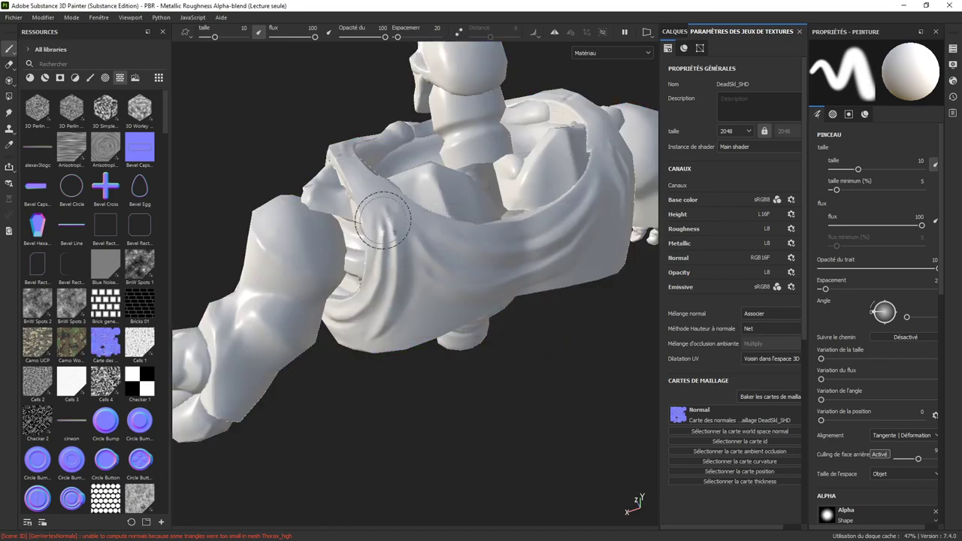
# Step: Set the maximum frontal distance to 0.013 in the baking settings, rebake the normal map and inspect the result on the torso
pyautogui.moveTo(389, 226)
pyautogui.keyDown('alt'); pyautogui.mouseDown()
pyautogui.moveTo(477, 365)
pyautogui.moveTo(354, 387)
pyautogui.moveTo(416, 328)
pyautogui.moveTo(421, 193)
pyautogui.moveTo(453, 275)
pyautogui.moveTo(466, 233)
pyautogui.moveTo(488, 208)
pyautogui.moveTo(537, 243)
pyautogui.moveTo(290, 285)
pyautogui.moveTo(601, 376)
pyautogui.moveTo(625, 410)
pyautogui.moveTo(565, 429)
pyautogui.mouseUp(); pyautogui.keyUp('alt')
pyautogui.click(774, 397)
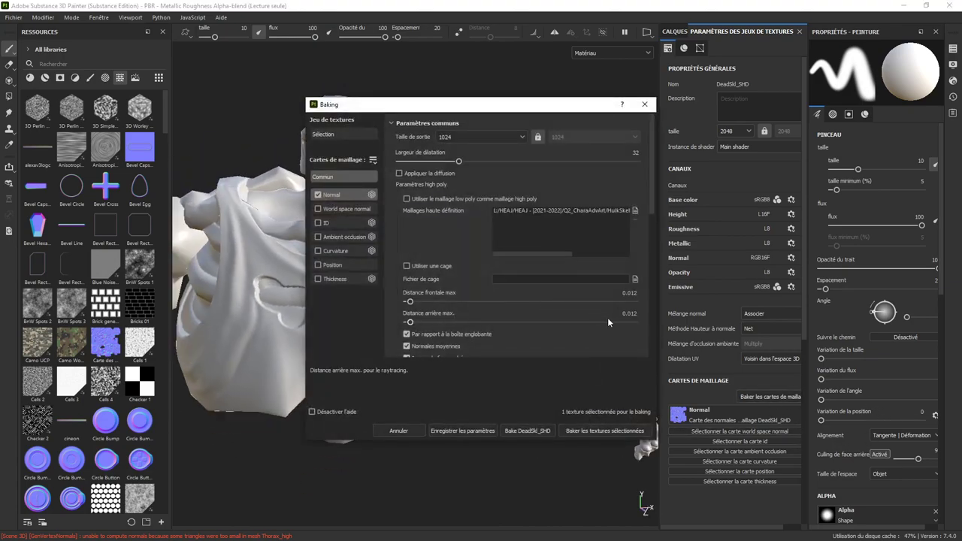
pyautogui.click(630, 294)
pyautogui.write('3')
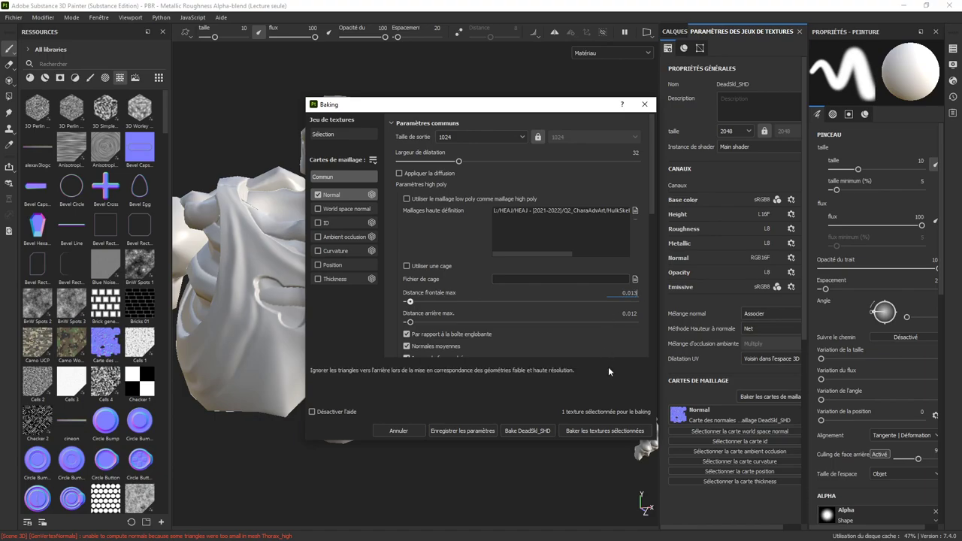
pyautogui.click(603, 430)
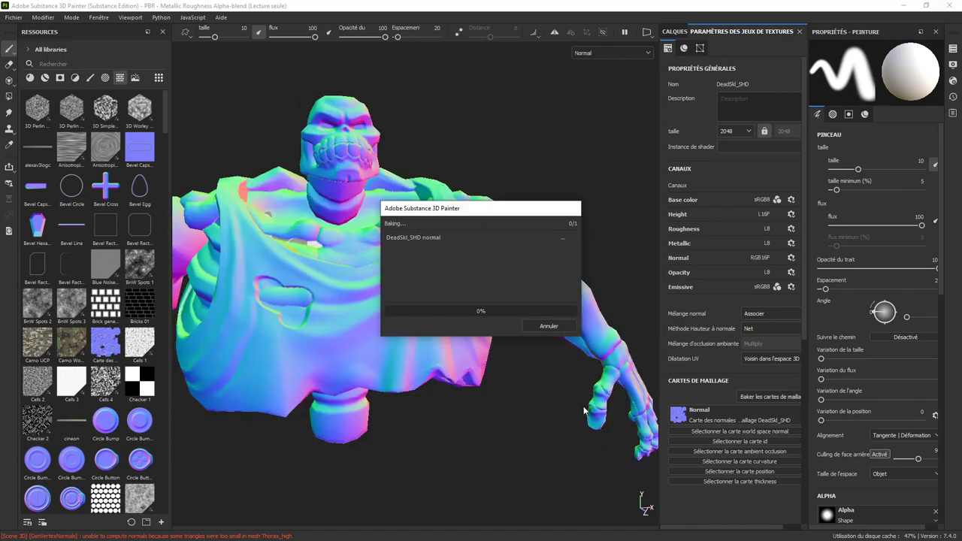
pyautogui.click(549, 326)
pyautogui.keyDown('alt'); pyautogui.moveTo(539, 329); pyautogui.dragTo(451, 243); pyautogui.keyUp('alt')
pyautogui.moveTo(508, 269)
pyautogui.keyDown('alt'); pyautogui.mouseDown()
pyautogui.moveTo(623, 338)
pyautogui.moveTo(584, 352)
pyautogui.moveTo(301, 278)
pyautogui.moveTo(442, 323)
pyautogui.moveTo(537, 329)
pyautogui.moveTo(357, 192)
pyautogui.moveTo(358, 221)
pyautogui.moveTo(486, 197)
pyautogui.moveTo(594, 205)
pyautogui.moveTo(480, 259)
pyautogui.moveTo(406, 275)
pyautogui.moveTo(376, 267)
pyautogui.moveTo(432, 282)
pyautogui.moveTo(481, 316)
pyautogui.mouseUp(); pyautogui.keyUp('alt')
pyautogui.scroll(3, 521, 383)
pyautogui.moveTo(521, 382)
pyautogui.keyDown('alt'); pyautogui.mouseDown()
pyautogui.moveTo(545, 360)
pyautogui.moveTo(509, 393)
pyautogui.moveTo(416, 339)
pyautogui.moveTo(554, 350)
pyautogui.moveTo(575, 301)
pyautogui.moveTo(499, 348)
pyautogui.moveTo(438, 301)
pyautogui.moveTo(486, 333)
pyautogui.moveTo(426, 263)
pyautogui.moveTo(451, 298)
pyautogui.moveTo(467, 279)
pyautogui.mouseUp(); pyautogui.keyUp('alt')
pyautogui.scroll(-2, 575, 300)
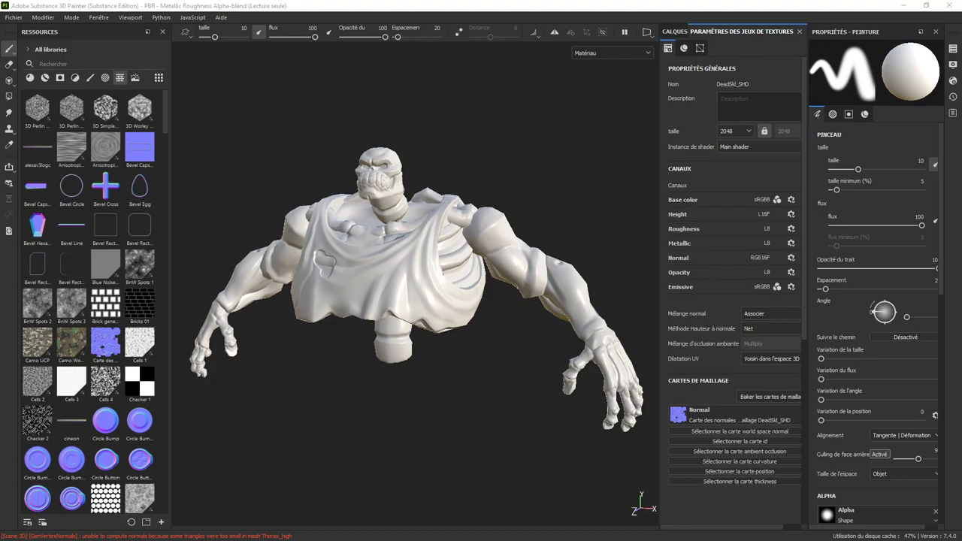
# Step: Set the output size of the baked mesh maps to 2048 in the baking settings
pyautogui.click(754, 398)
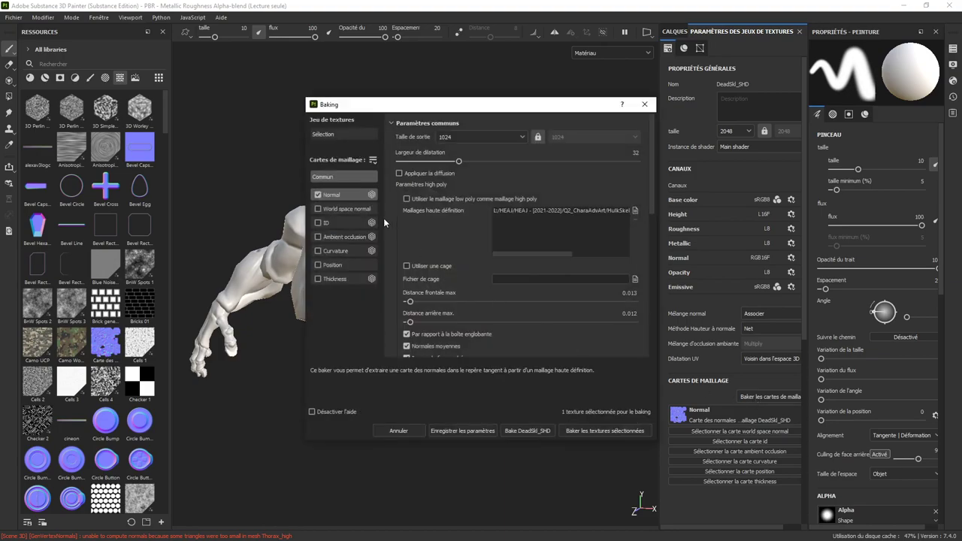
pyautogui.click(522, 137)
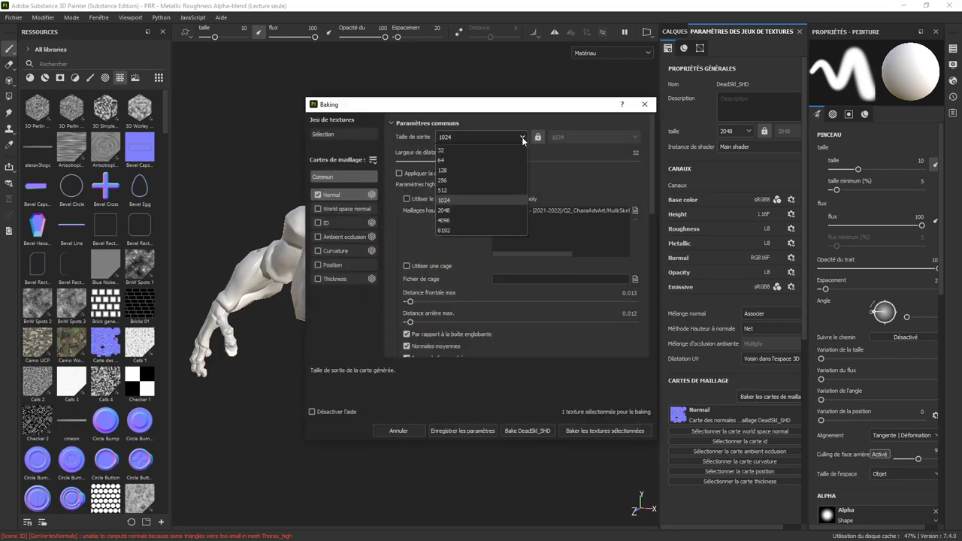
pyautogui.click(482, 211)
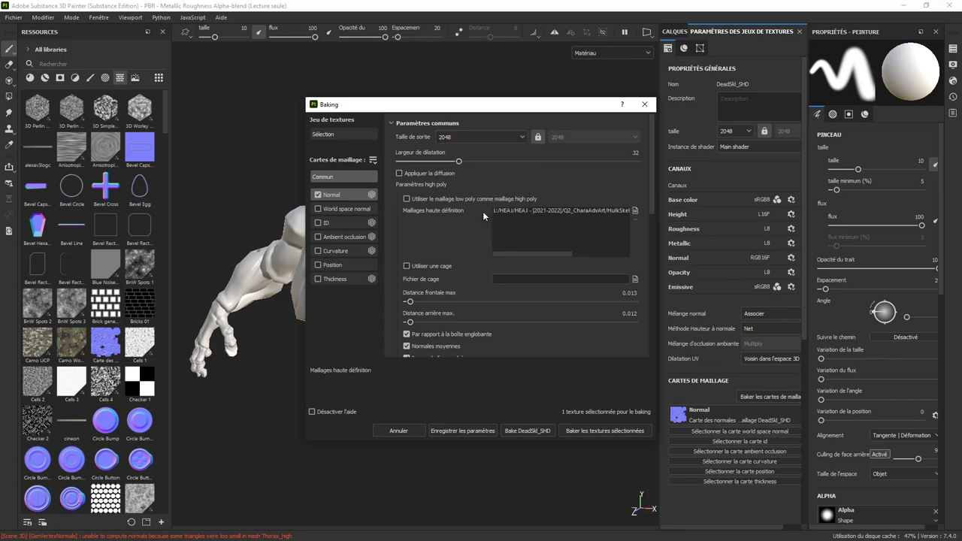
# Step: Enable the World space normal, ID, Ambient occlusion, Curvature, Position and Thickness maps for baking
pyautogui.click(317, 209)
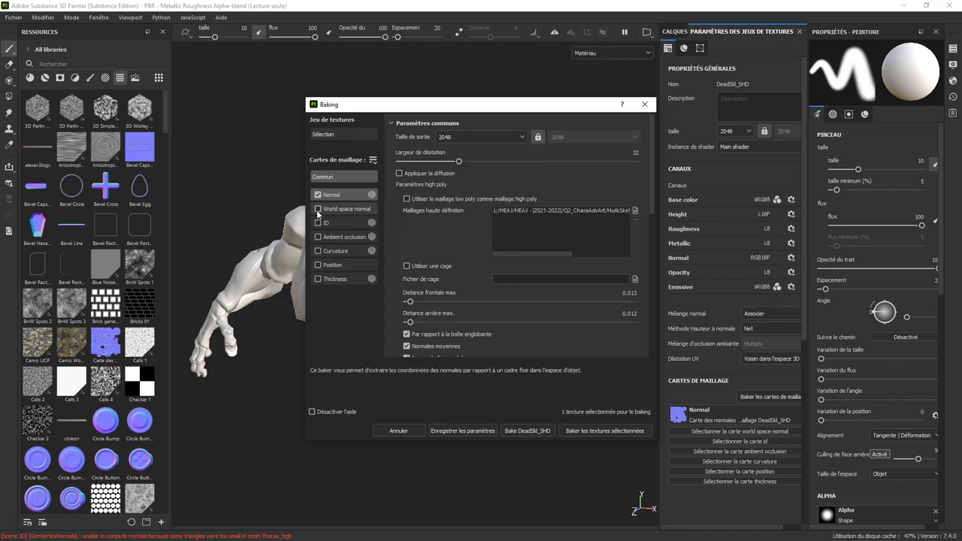
pyautogui.click(317, 223)
pyautogui.click(317, 236)
pyautogui.click(317, 251)
pyautogui.click(318, 265)
pyautogui.click(317, 265)
pyautogui.click(317, 279)
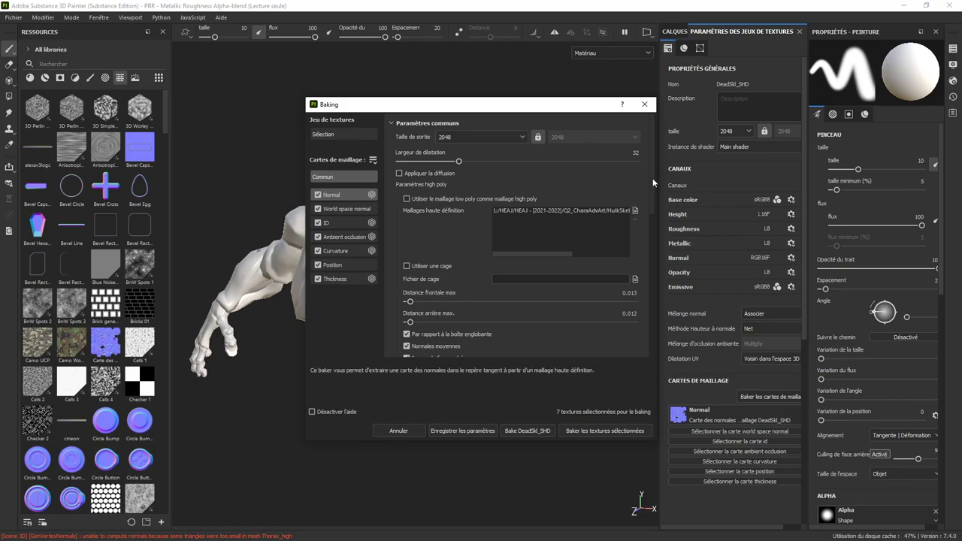
# Step: Set the antialiasing in the common baking parameters to Sous-échantillonnage 4x4
pyautogui.moveTo(651, 203); pyautogui.dragTo(654, 281)
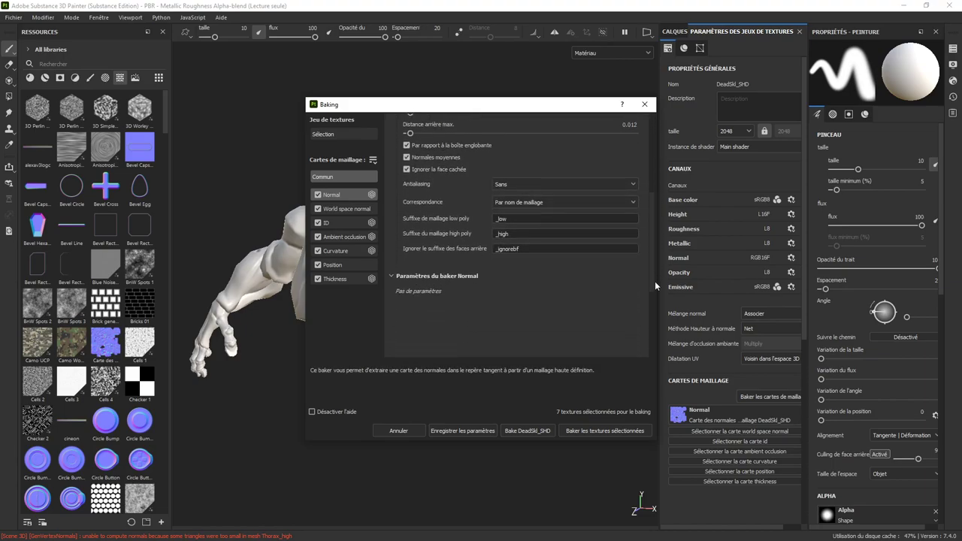
pyautogui.click(355, 178)
pyautogui.scroll(-3, 485, 248)
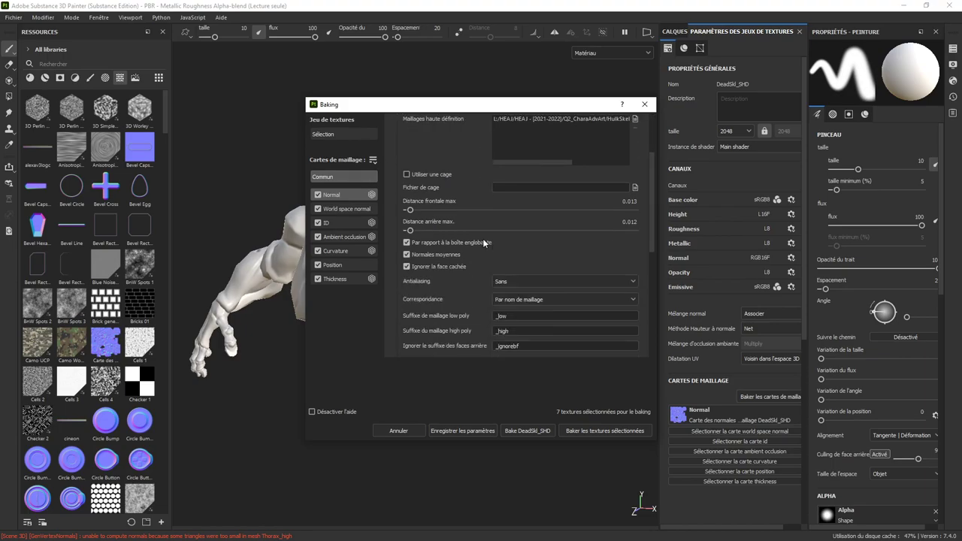
pyautogui.click(499, 284)
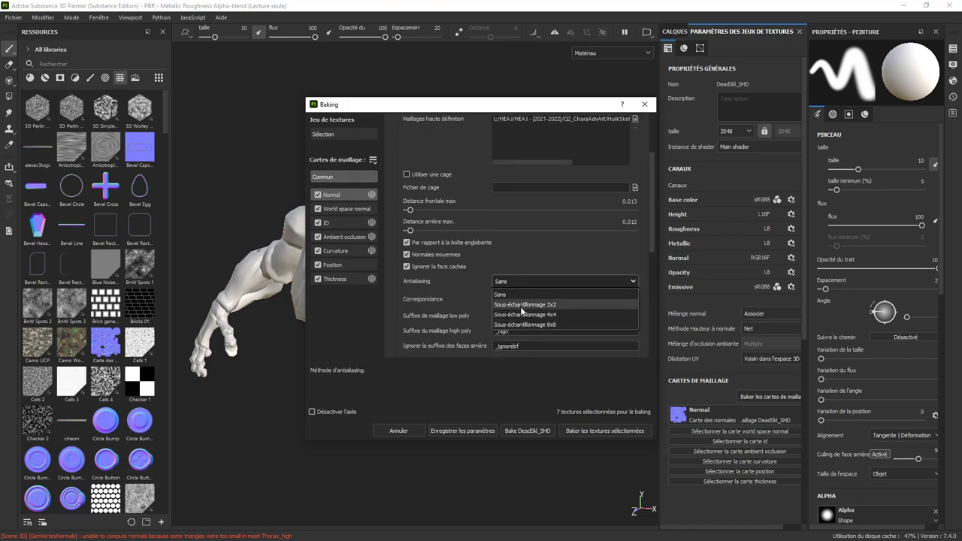
pyautogui.click(521, 314)
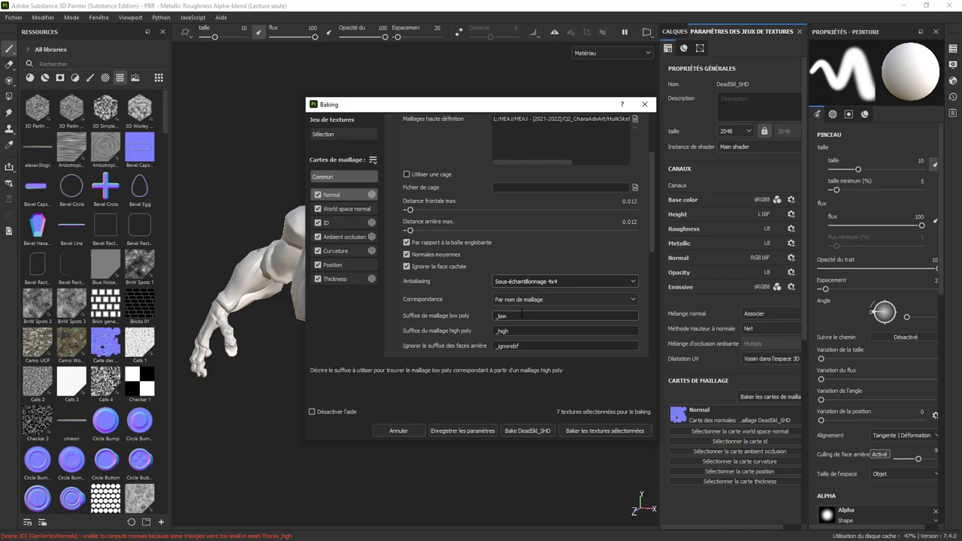
pyautogui.moveTo(651, 216); pyautogui.dragTo(650, 245)
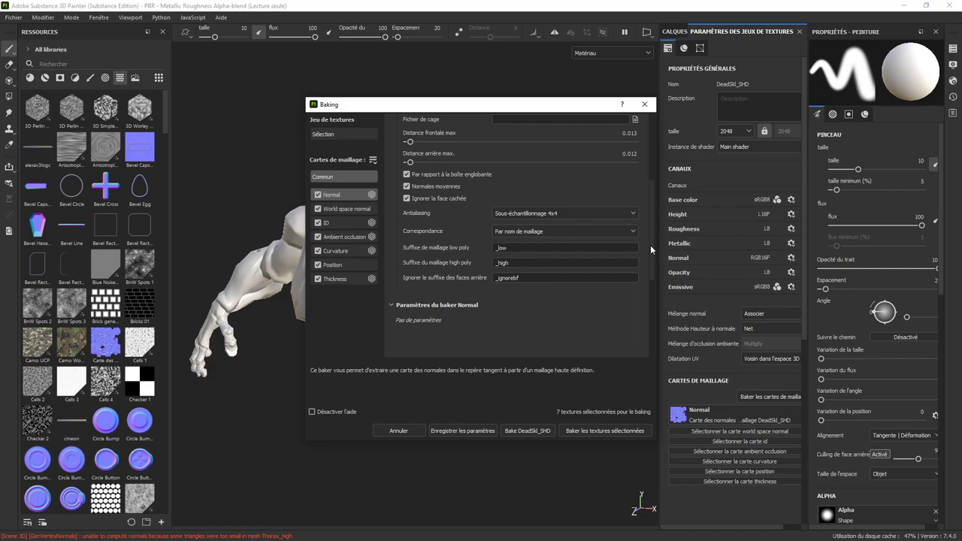
pyautogui.moveTo(650, 245); pyautogui.dragTo(653, 155)
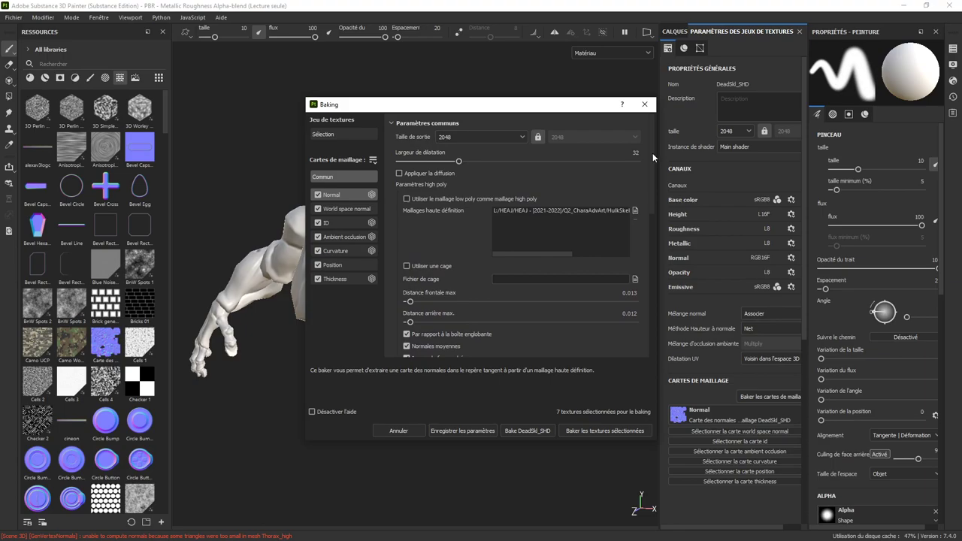
# Step: Review the World space normal and ID baker settings, including the available colour sources for the ID map
pyautogui.click(356, 208)
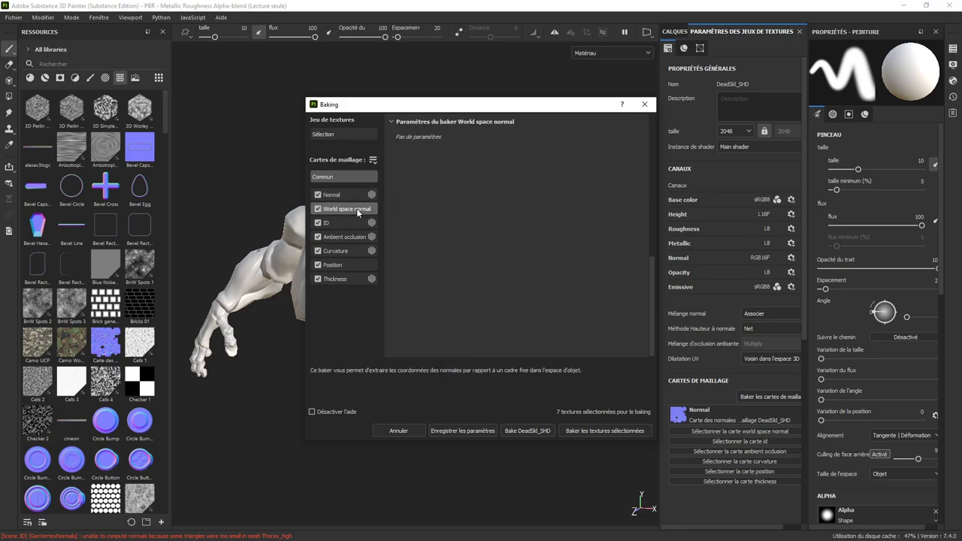
pyautogui.click(349, 221)
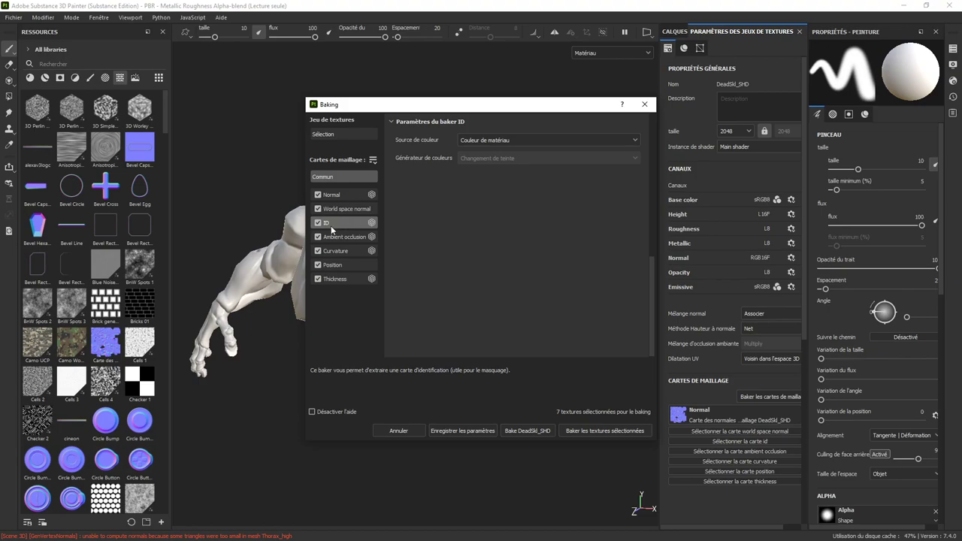
pyautogui.click(484, 141)
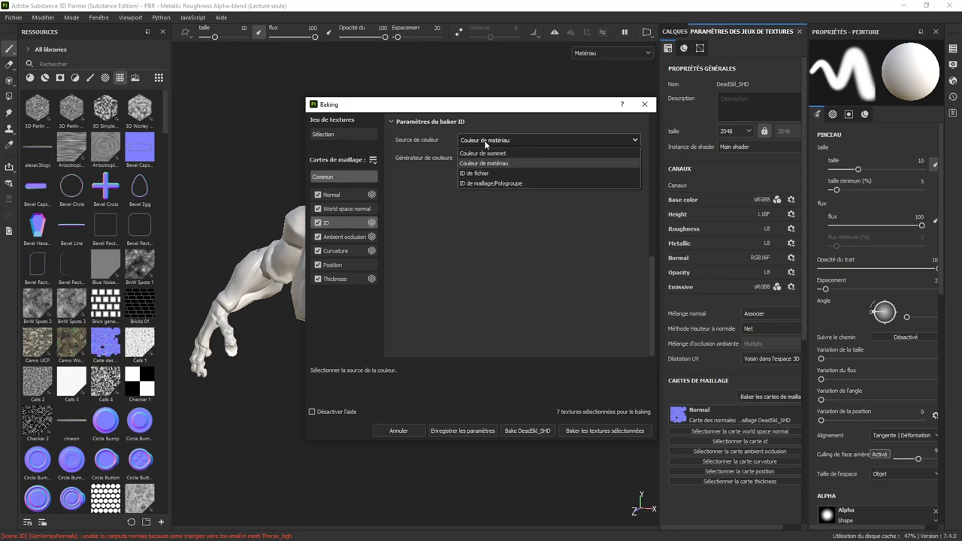
pyautogui.click(484, 139)
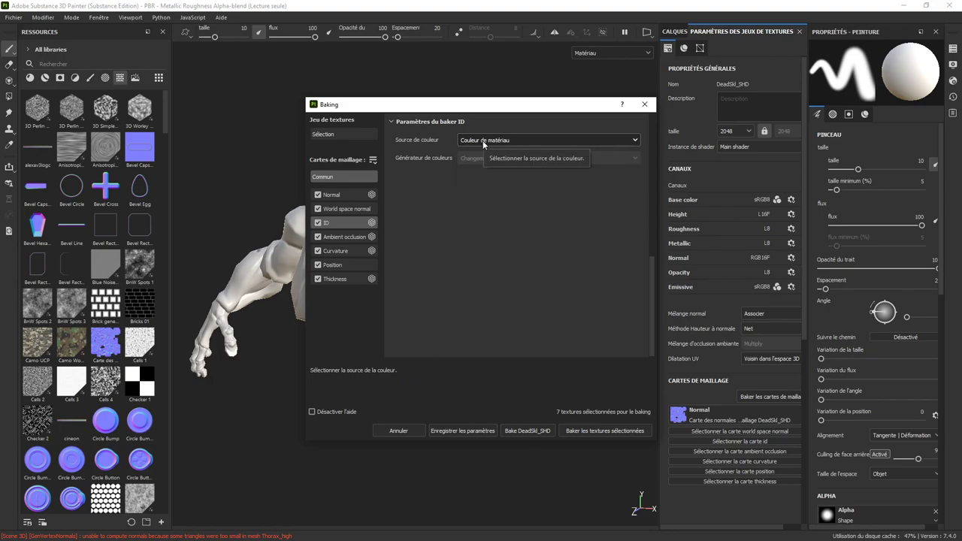
# Step: For the Ambient occlusion baker, set Ignorer la face cachée to Jamais and Occlusion automatique to Nom de maillage identique uniquement
pyautogui.click(340, 238)
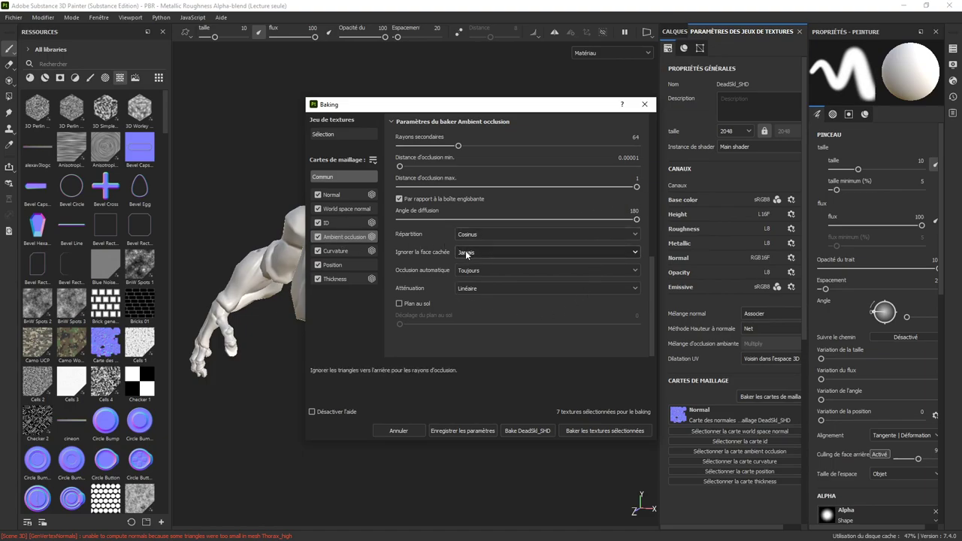
pyautogui.click(493, 254)
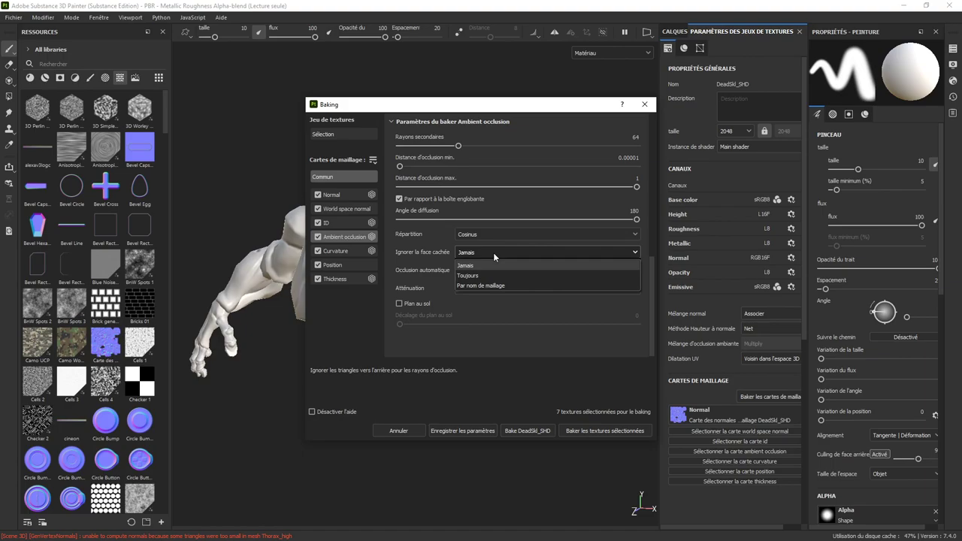
pyautogui.click(491, 286)
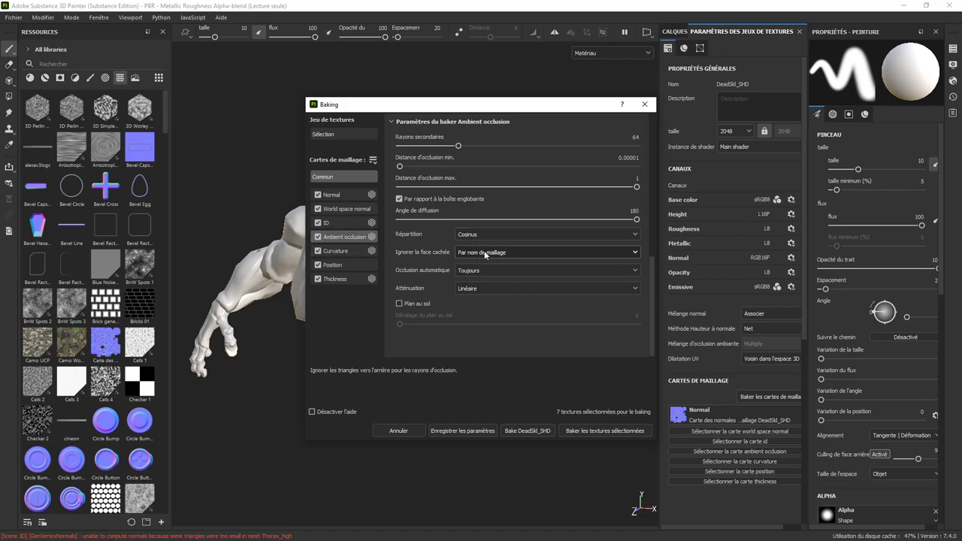
pyautogui.click(479, 269)
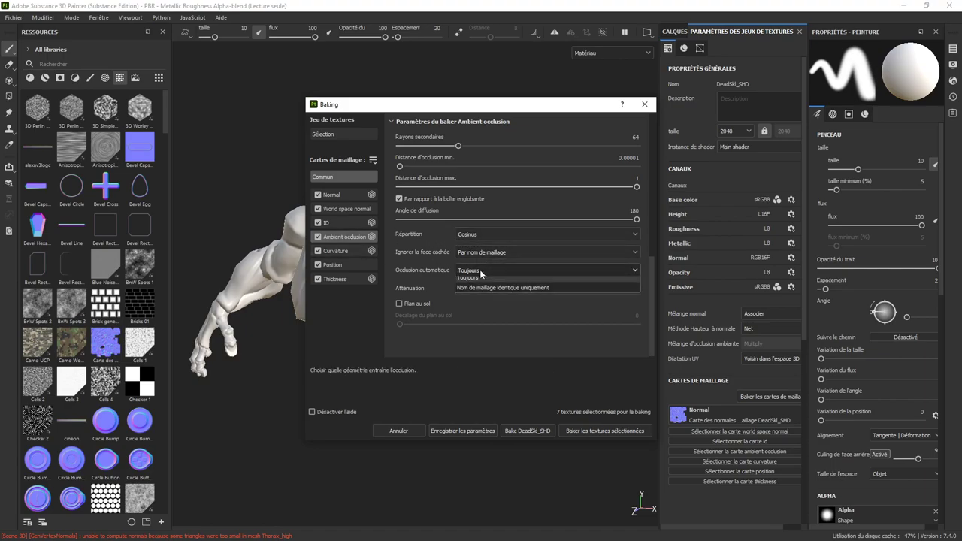
pyautogui.click(480, 292)
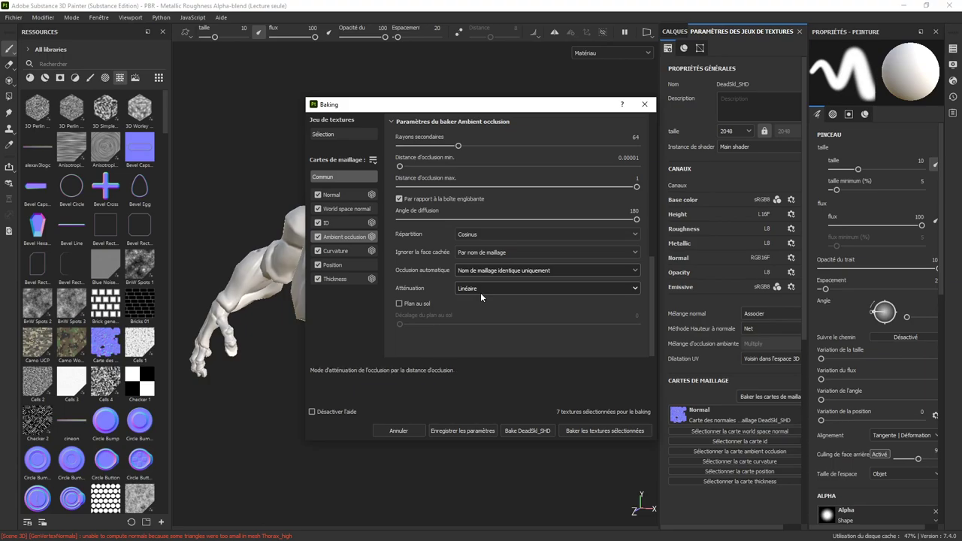
pyautogui.click(482, 254)
pyautogui.click(481, 265)
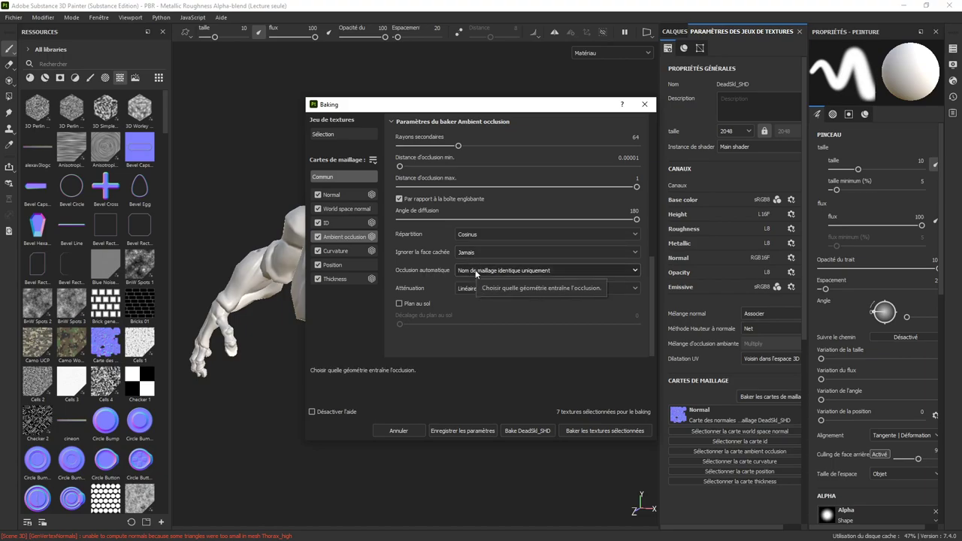
# Step: Set the Curvature baker's Intersection automatique to Nom de maillage identique uniquement
pyautogui.click(346, 251)
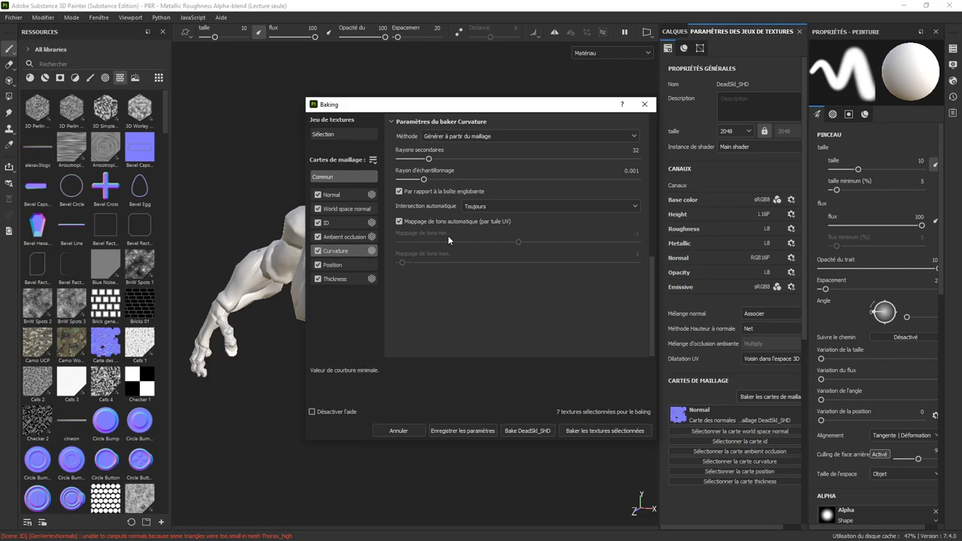
pyautogui.click(480, 207)
pyautogui.click(485, 229)
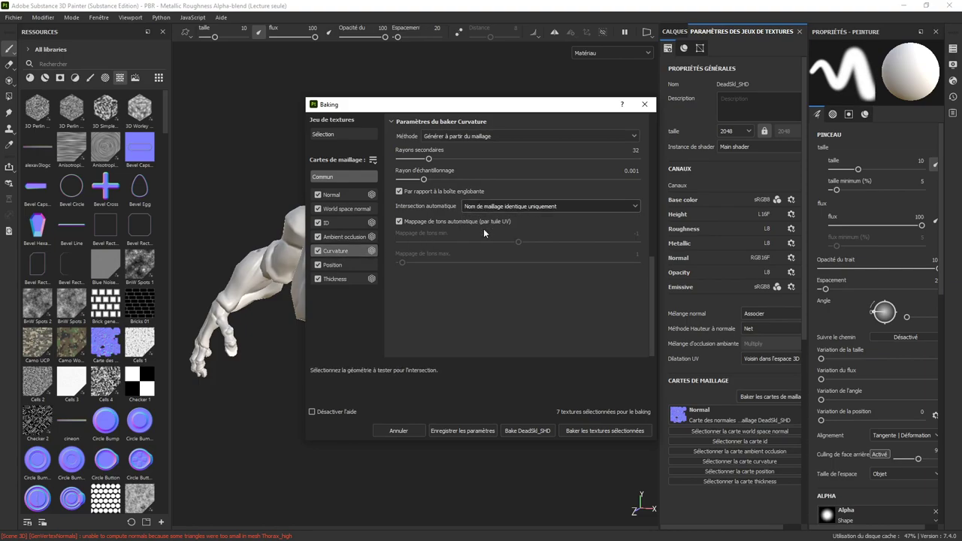
# Step: Check the Position baker settings and set the Thickness baker's Occlusion automatique to Nom de maillage identique uniquement
pyautogui.click(348, 266)
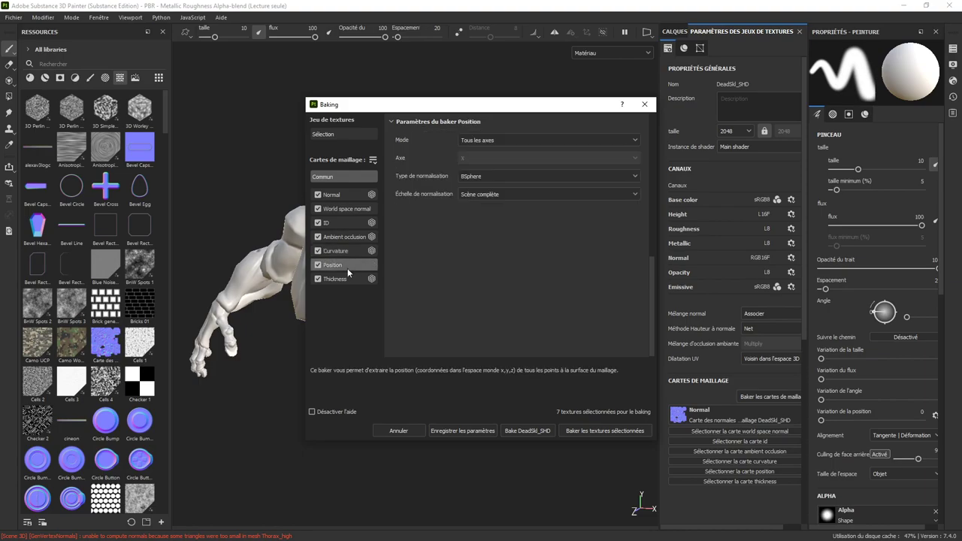
pyautogui.click(344, 278)
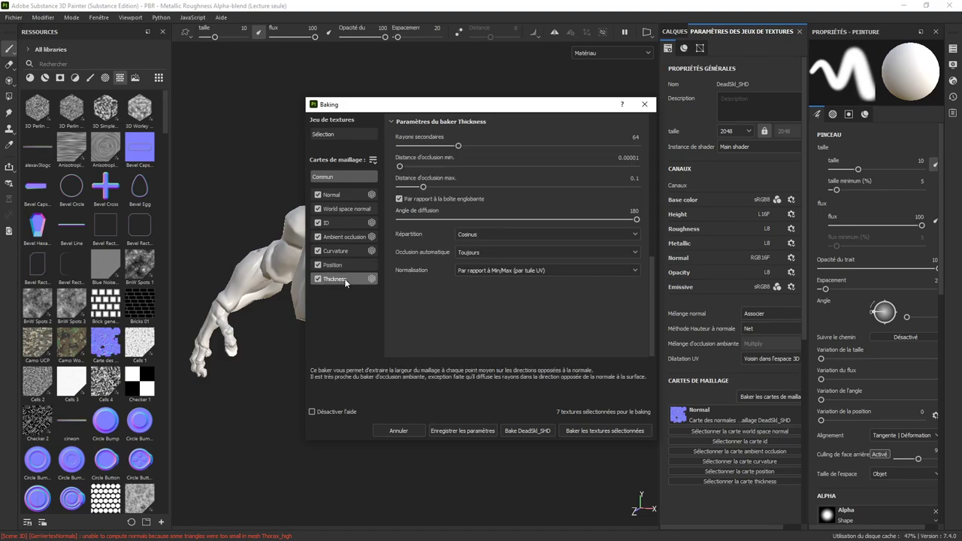
pyautogui.click(476, 253)
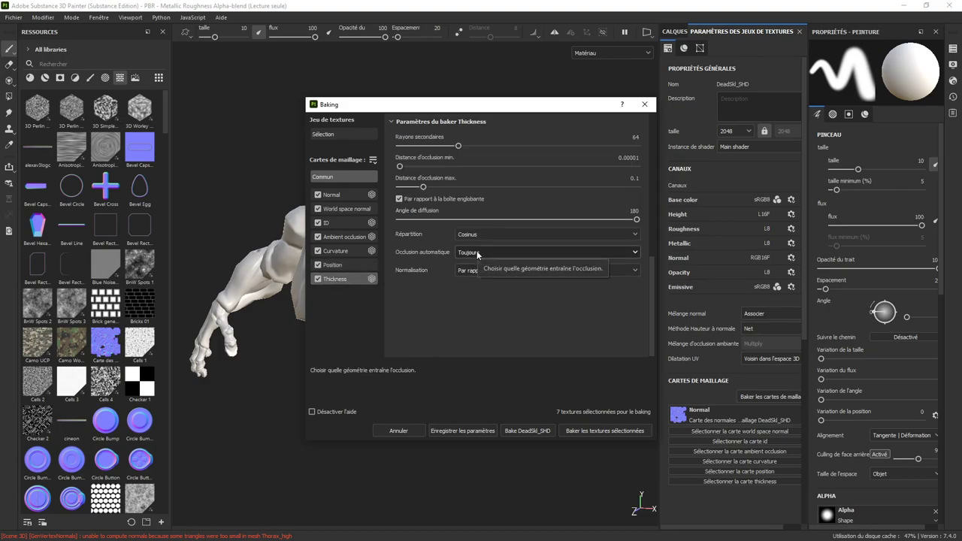
pyautogui.click(474, 273)
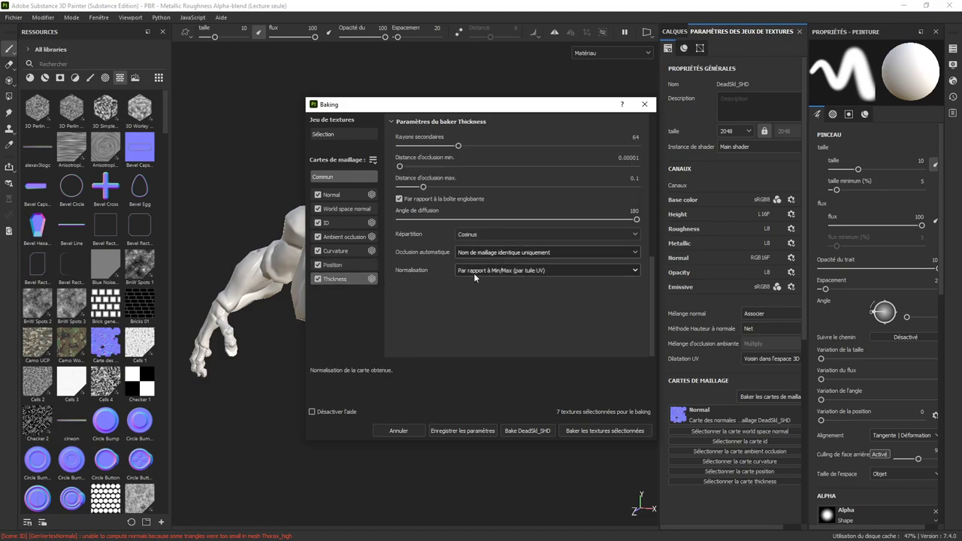
# Step: Review the Curvature baker settings again and move the baking window aside to examine the model behind it
pyautogui.click(338, 252)
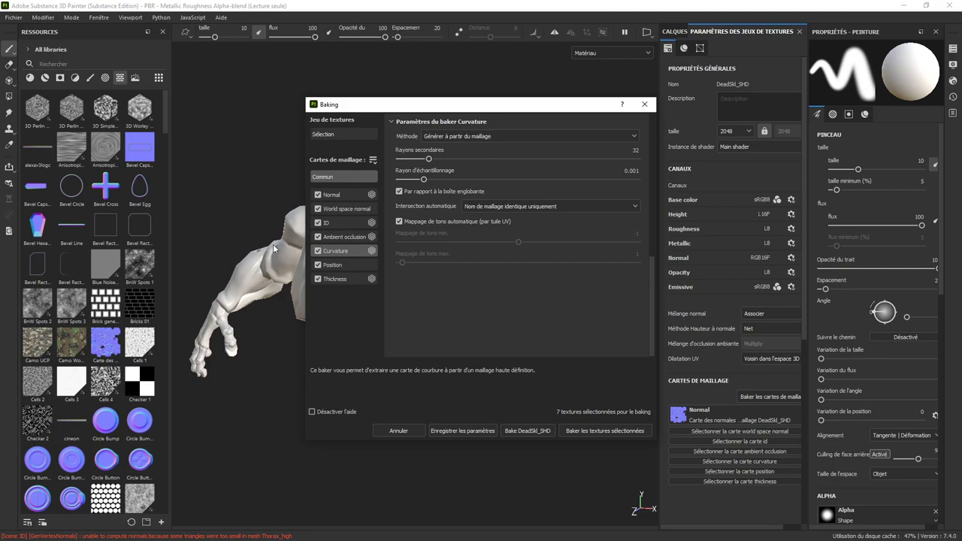
pyautogui.moveTo(581, 105); pyautogui.dragTo(773, 162)
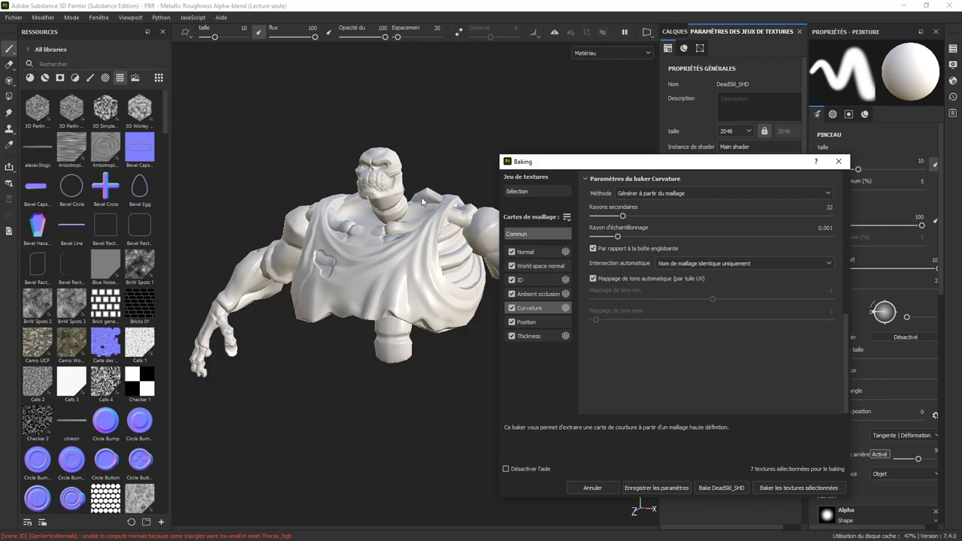
pyautogui.moveTo(678, 166); pyautogui.dragTo(517, 79)
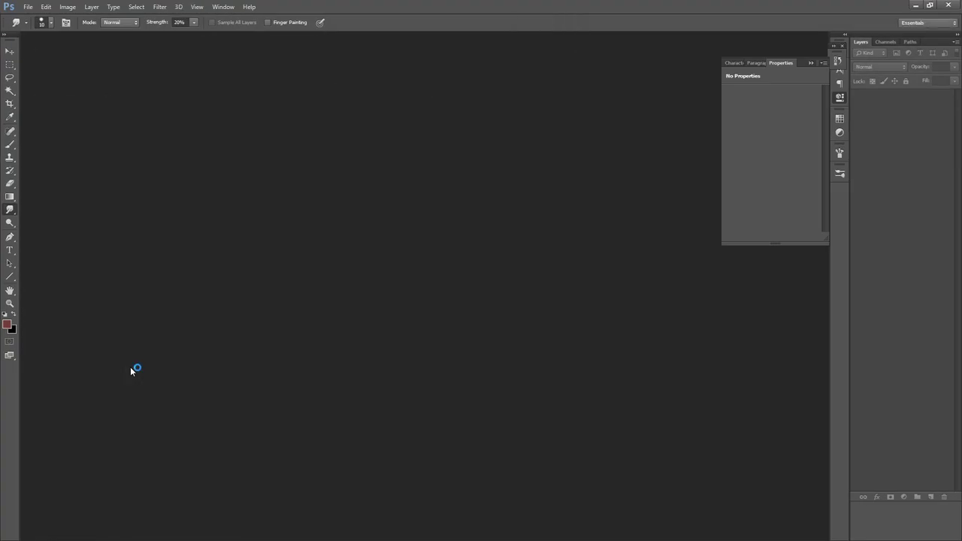
# Step: Open PetitePause.psd from the Petite Pause folder inside the Streaming folder
pyautogui.hotkey('ctrl', 'o')
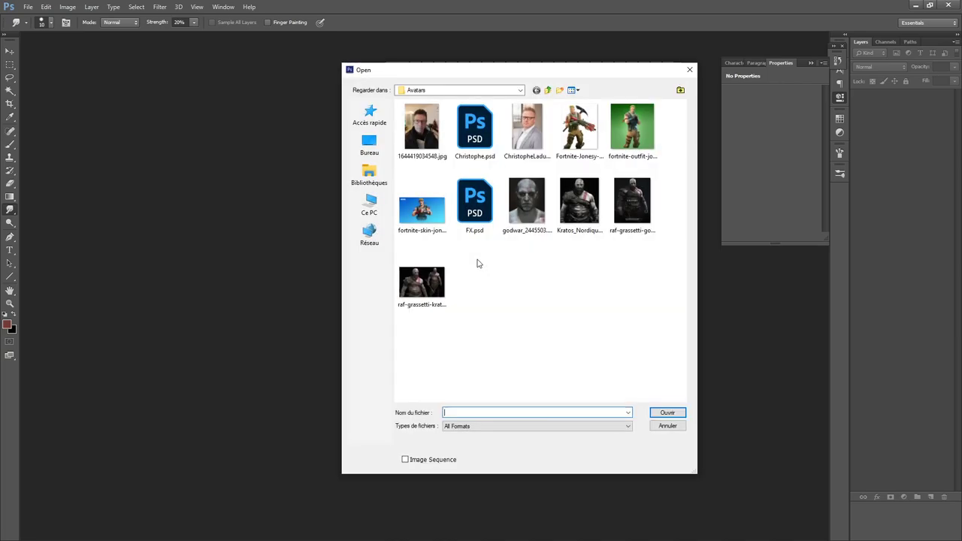
pyautogui.click(548, 91)
pyautogui.click(549, 91)
pyautogui.click(549, 90)
pyautogui.click(549, 91)
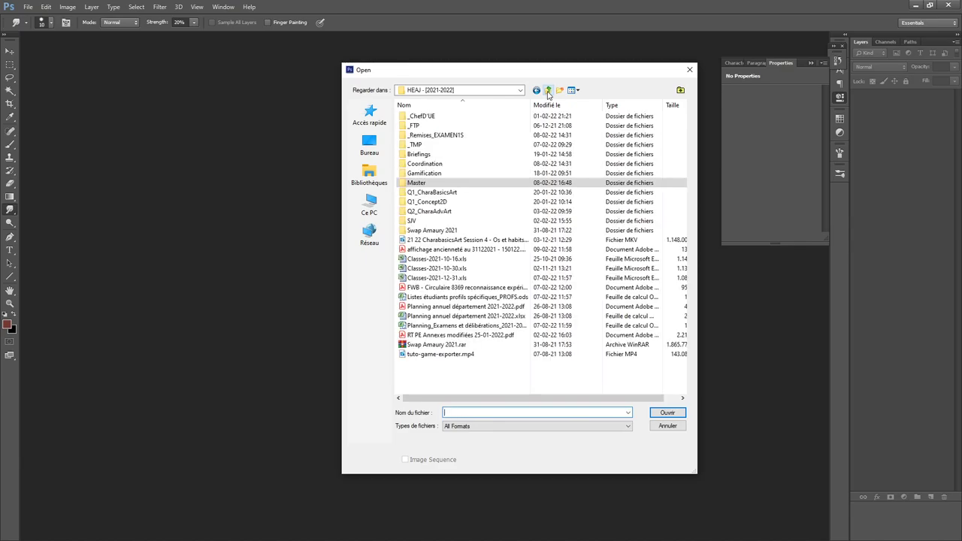
pyautogui.click(549, 91)
pyautogui.doubleClick(420, 344)
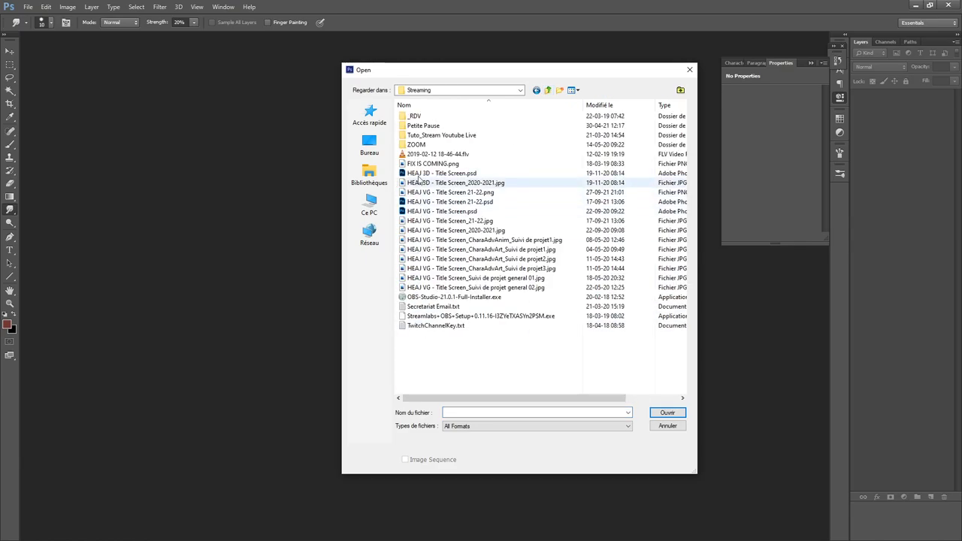
pyautogui.doubleClick(427, 126)
pyautogui.doubleClick(427, 118)
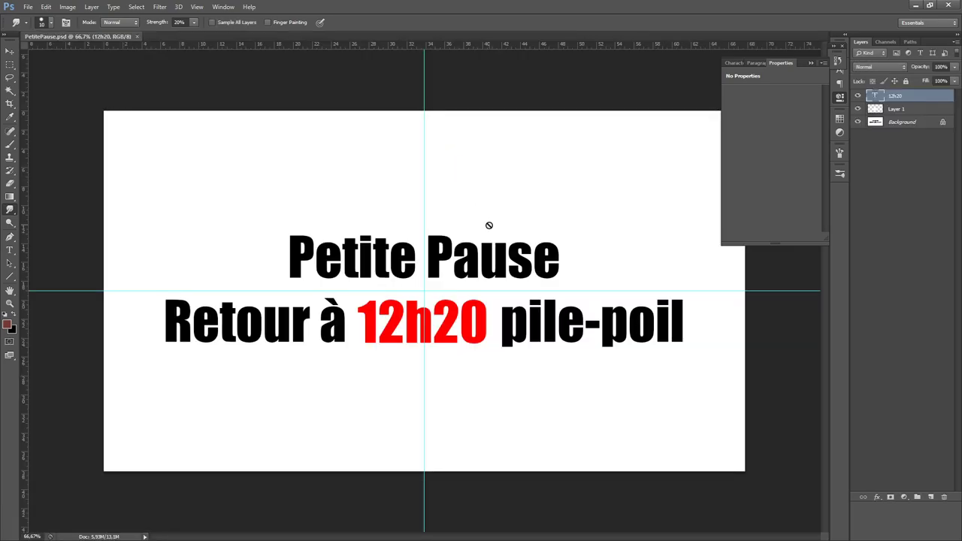
# Step: Change the red return time on the break slide to 9h40 and display the slide full screen without guides
pyautogui.doubleClick(874, 95)
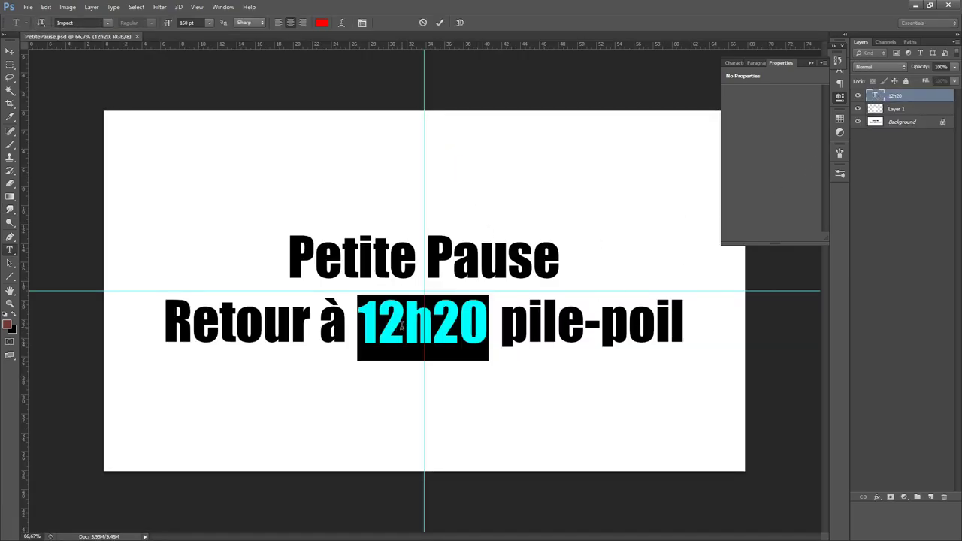
pyautogui.moveTo(404, 329); pyautogui.dragTo(365, 330)
pyautogui.write('9')
pyautogui.moveTo(424, 328); pyautogui.dragTo(466, 321)
pyautogui.write('40')
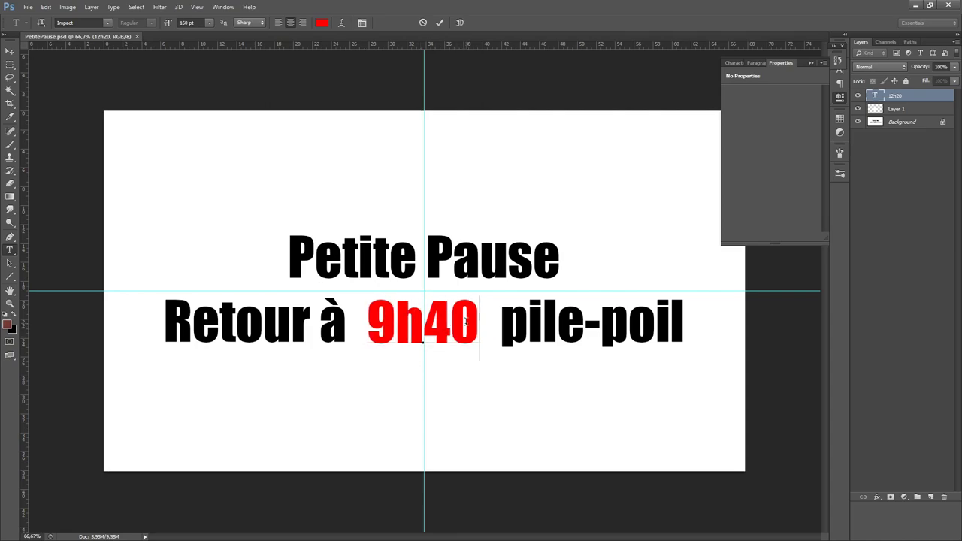
pyautogui.hotkey('ctrl', 'Return')
pyautogui.press('r')
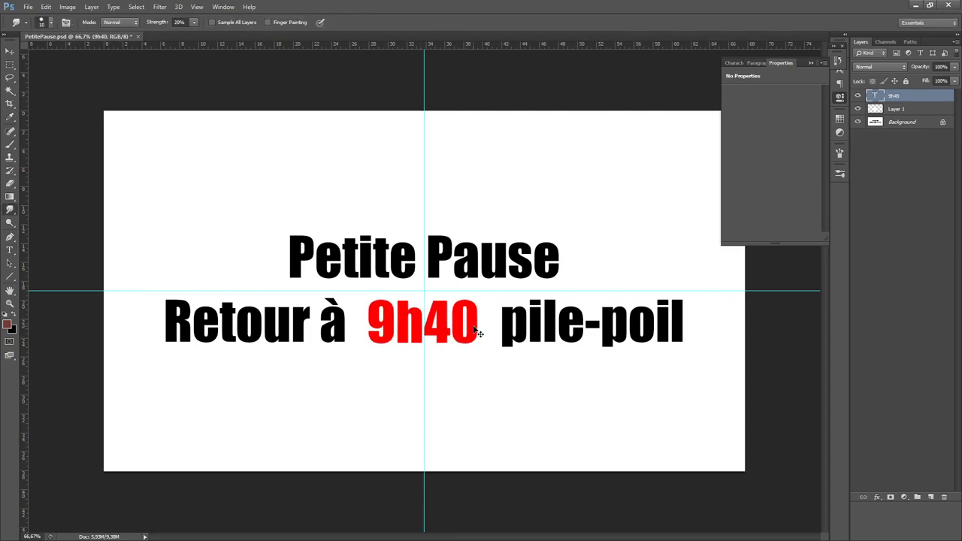
pyautogui.hotkey('ctrl', ';')
pyautogui.press('f')
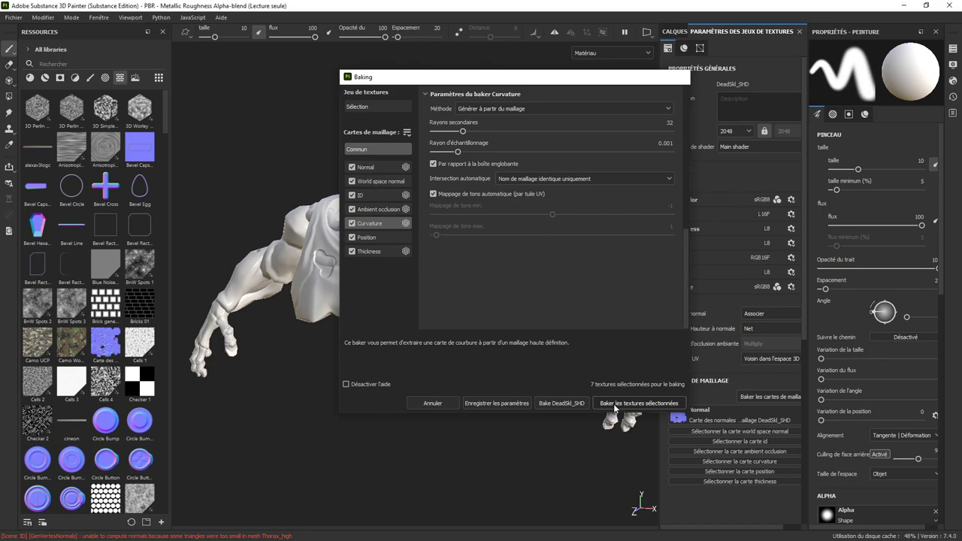
# Step: Bake the selected textures in Substance 3D Painter, put away the Photoshop break slide and dismiss the baking report
pyautogui.click(614, 404)
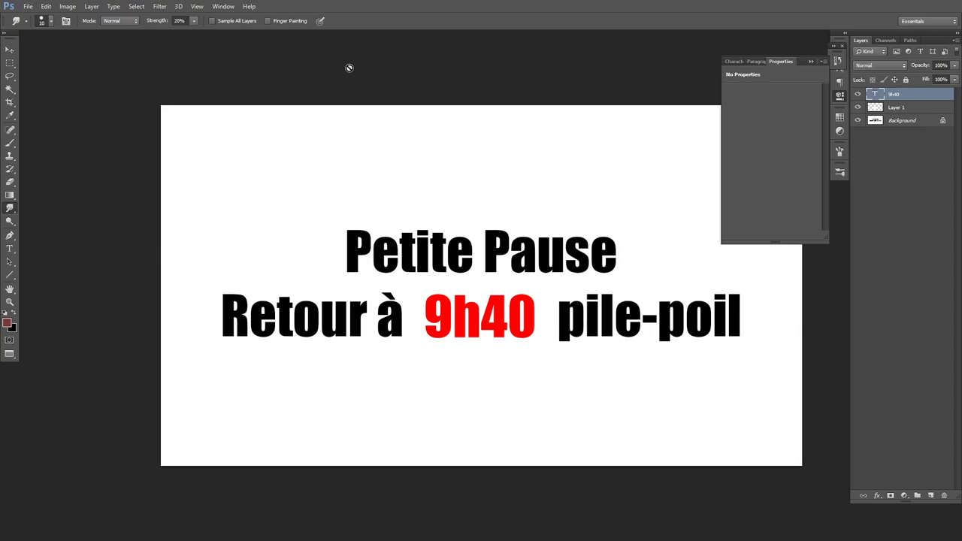
pyautogui.press('f')
pyautogui.press('f')
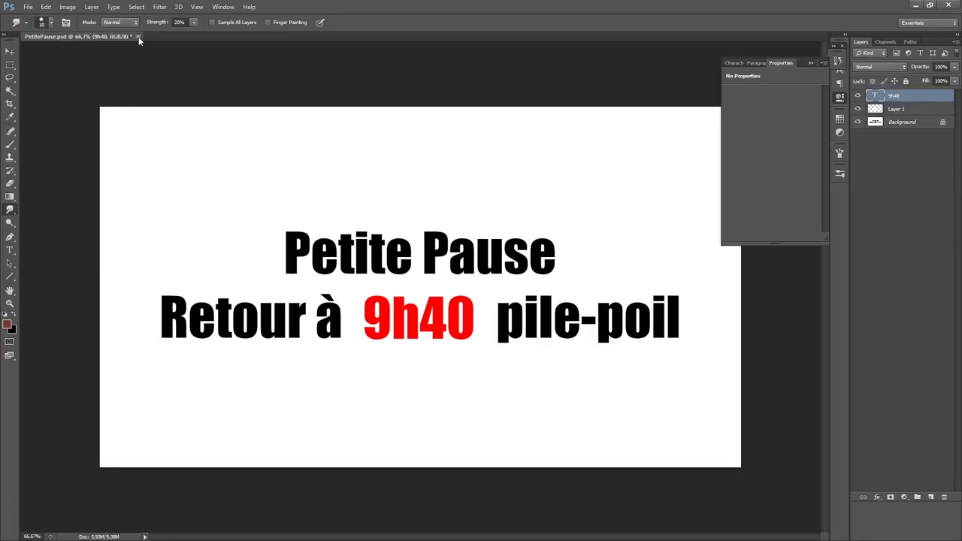
pyautogui.click(913, 6)
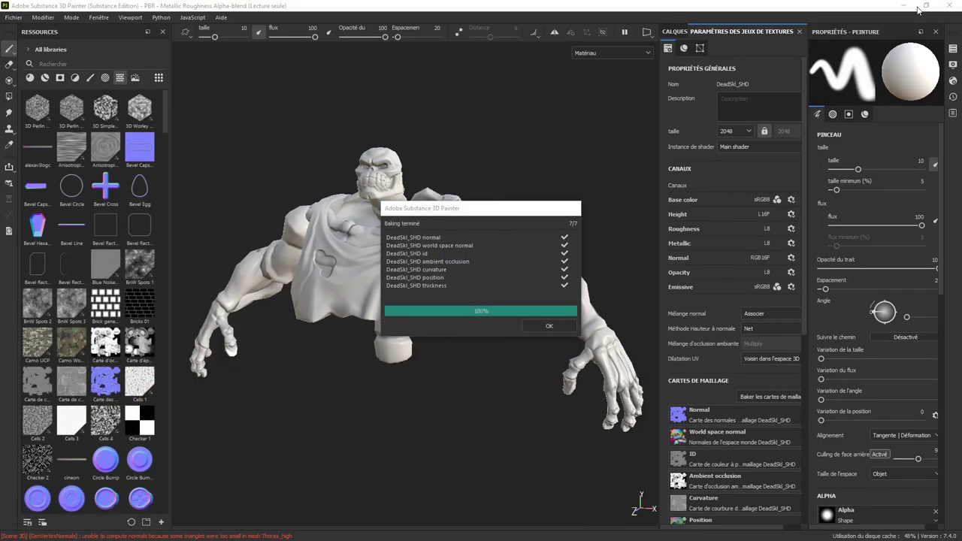
pyautogui.click(562, 330)
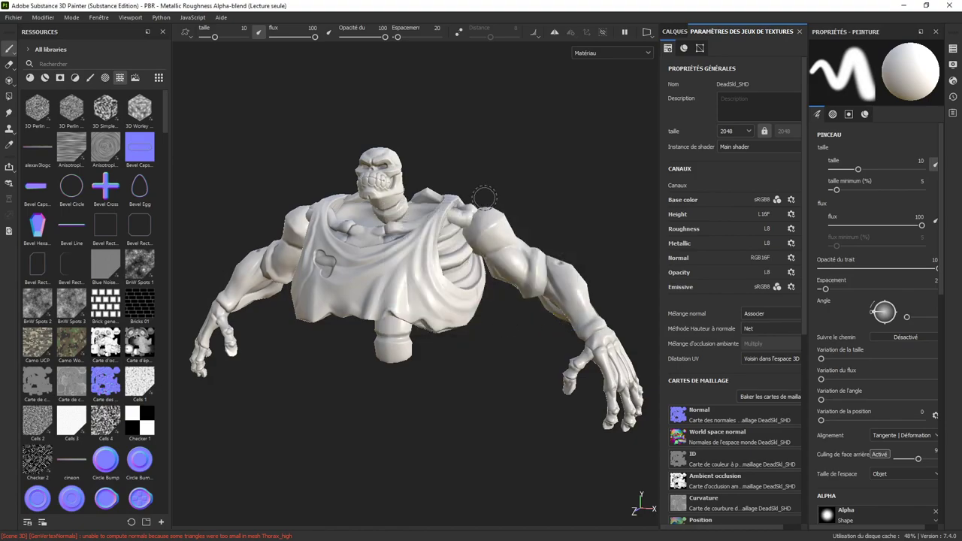
# Step: Examine the baked result on the skeleton's arm, ribs, cloth back and neck opening from several angles
pyautogui.moveTo(485, 197)
pyautogui.keyDown('alt'); pyautogui.mouseDown()
pyautogui.moveTo(490, 150)
pyautogui.moveTo(571, 176)
pyautogui.moveTo(628, 171)
pyautogui.moveTo(604, 177)
pyautogui.mouseUp(); pyautogui.keyUp('alt')
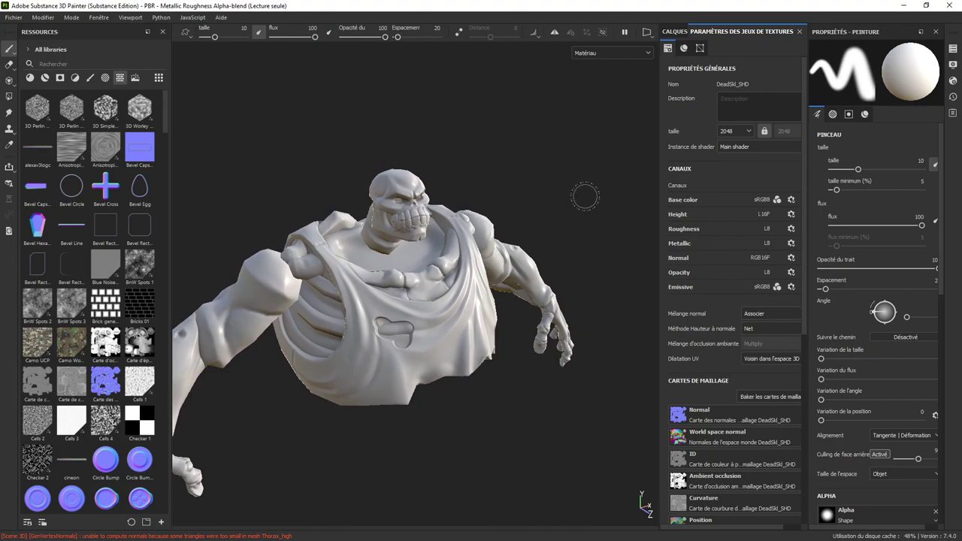
pyautogui.keyDown('alt'); pyautogui.moveTo(391, 320); pyautogui.dragTo(402, 237); pyautogui.keyUp('alt')
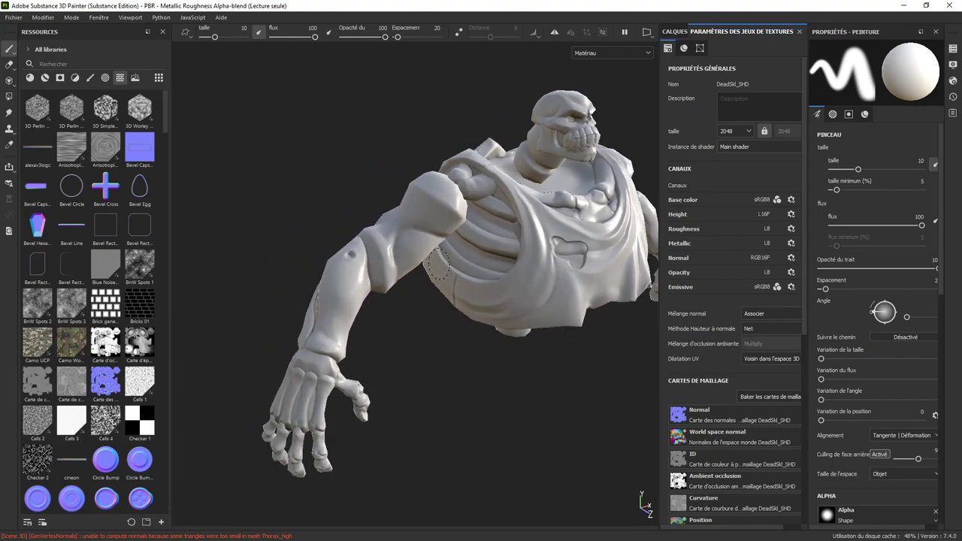
pyautogui.scroll(5, 388, 402)
pyautogui.keyDown('alt'); pyautogui.moveTo(539, 278); pyautogui.dragTo(538, 414, button='right'); pyautogui.keyUp('alt')
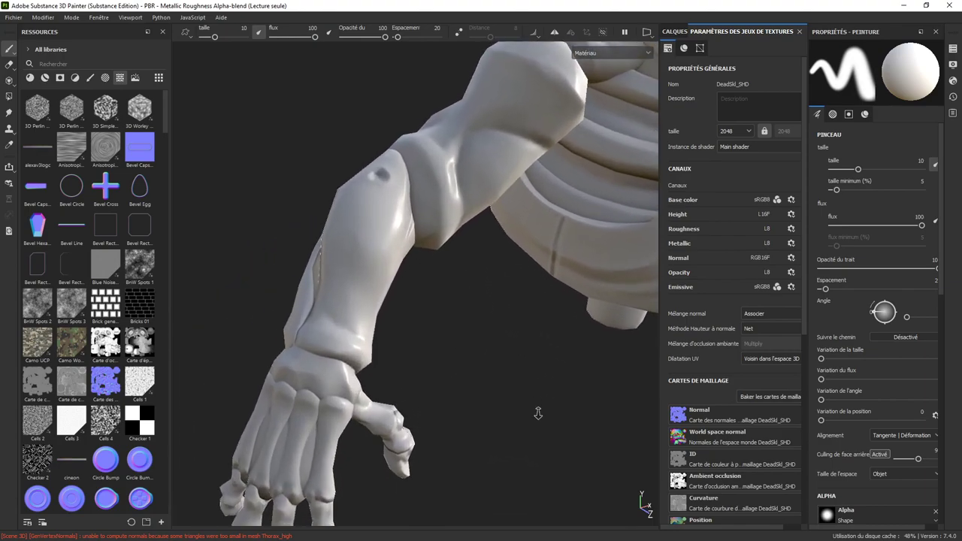
pyautogui.keyDown('alt'); pyautogui.moveTo(538, 413); pyautogui.dragTo(550, 447, button='middle'); pyautogui.keyUp('alt')
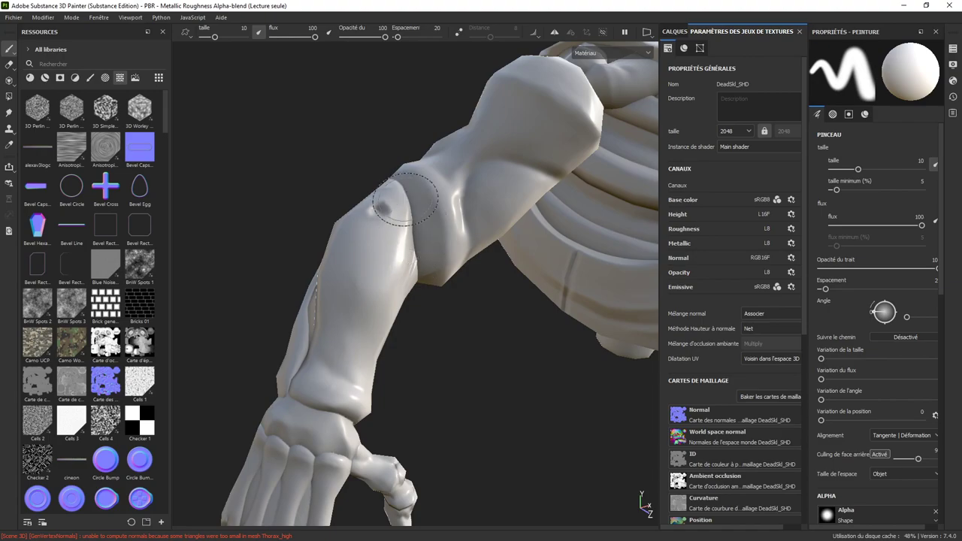
pyautogui.keyDown('alt'); pyautogui.moveTo(409, 203); pyautogui.dragTo(256, 174); pyautogui.keyUp('alt')
pyautogui.moveTo(440, 159)
pyautogui.keyDown('alt'); pyautogui.mouseDown()
pyautogui.moveTo(542, 209)
pyautogui.moveTo(397, 220)
pyautogui.moveTo(311, 199)
pyautogui.moveTo(266, 169)
pyautogui.moveTo(455, 202)
pyautogui.mouseUp(); pyautogui.keyUp('alt')
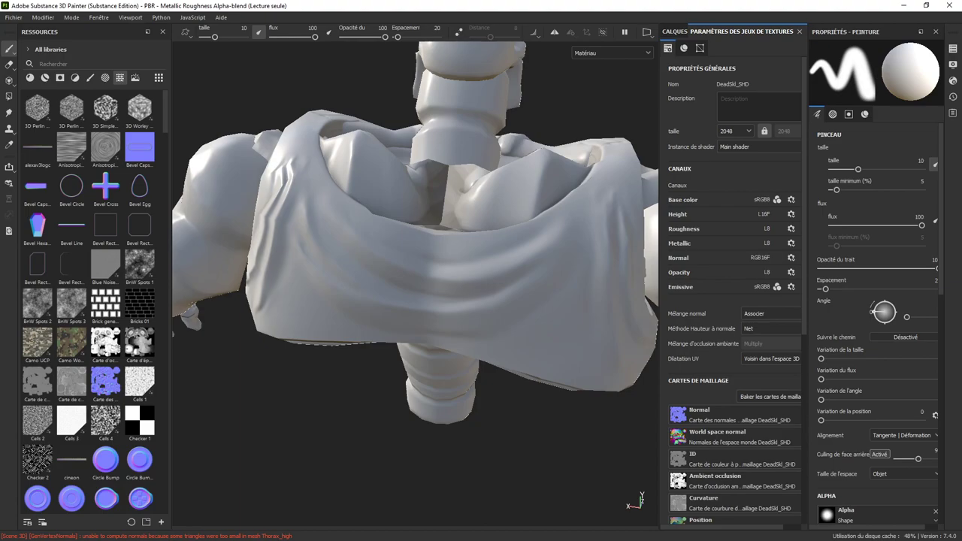
pyautogui.moveTo(338, 248)
pyautogui.keyDown('alt'); pyautogui.mouseDown()
pyautogui.moveTo(481, 279)
pyautogui.moveTo(302, 238)
pyautogui.moveTo(470, 209)
pyautogui.moveTo(521, 234)
pyautogui.moveTo(537, 222)
pyautogui.moveTo(481, 354)
pyautogui.moveTo(394, 252)
pyautogui.moveTo(273, 215)
pyautogui.moveTo(515, 227)
pyautogui.moveTo(509, 315)
pyautogui.moveTo(477, 344)
pyautogui.moveTo(367, 291)
pyautogui.moveTo(323, 240)
pyautogui.mouseUp(); pyautogui.keyUp('alt')
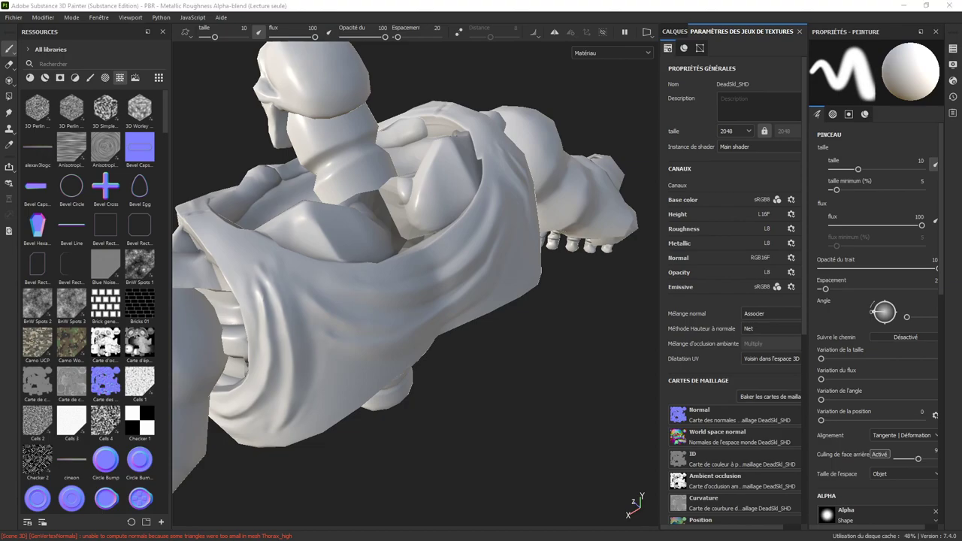
# Step: Switch to Maya, clear the selection and display the low-poly skeleton in shaded mode
pyautogui.hotkey('alt', 'Tab')
pyautogui.keyDown('alt'); pyautogui.moveTo(467, 165); pyautogui.dragTo(452, 249); pyautogui.keyUp('alt')
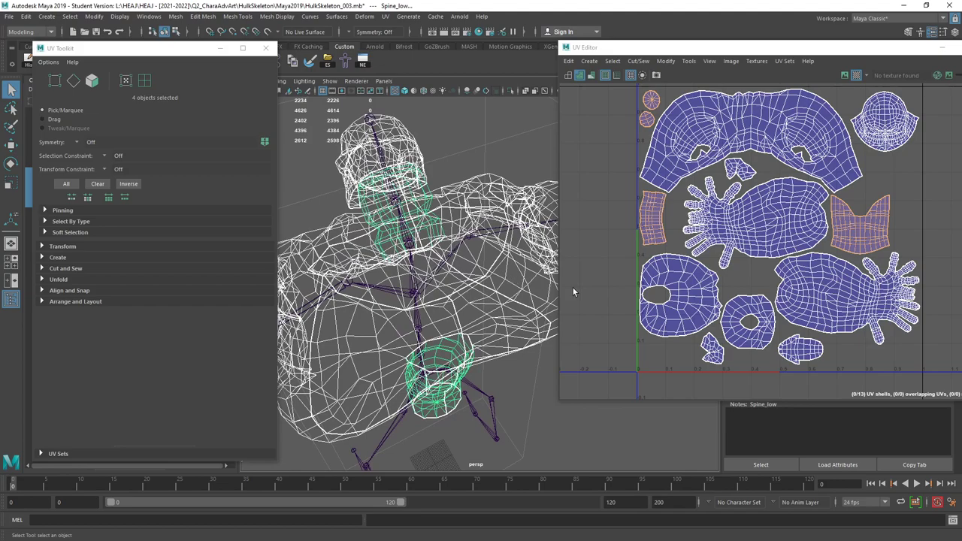
pyautogui.click(447, 174)
pyautogui.press('4')
pyautogui.press('5')
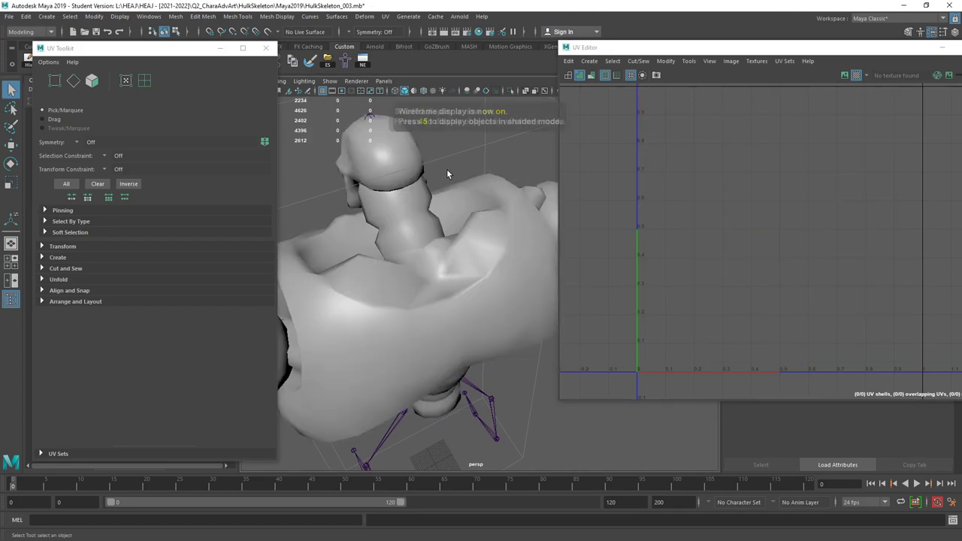
# Step: Select the Thorax_low mesh and compare its area around the neck with the baked model in Substance 3D Painter
pyautogui.click(434, 240)
pyautogui.moveTo(434, 239)
pyautogui.keyDown('alt'); pyautogui.mouseDown()
pyautogui.moveTo(483, 273)
pyautogui.moveTo(402, 228)
pyautogui.moveTo(469, 206)
pyautogui.moveTo(382, 242)
pyautogui.moveTo(510, 260)
pyautogui.moveTo(399, 314)
pyautogui.moveTo(363, 278)
pyautogui.moveTo(328, 270)
pyautogui.moveTo(391, 218)
pyautogui.moveTo(442, 208)
pyautogui.moveTo(419, 227)
pyautogui.moveTo(427, 202)
pyautogui.mouseUp(); pyautogui.keyUp('alt')
pyautogui.keyDown('alt'); pyautogui.moveTo(460, 282); pyautogui.dragTo(428, 239); pyautogui.keyUp('alt')
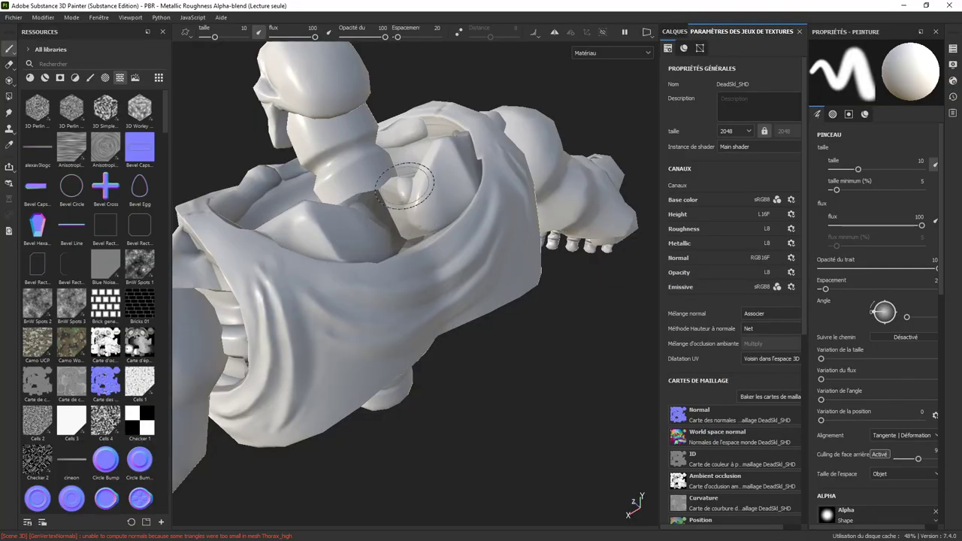
pyautogui.moveTo(407, 188)
pyautogui.keyDown('alt'); pyautogui.mouseDown()
pyautogui.moveTo(494, 191)
pyautogui.moveTo(273, 166)
pyautogui.moveTo(589, 197)
pyautogui.moveTo(554, 187)
pyautogui.moveTo(601, 175)
pyautogui.mouseUp(); pyautogui.keyUp('alt')
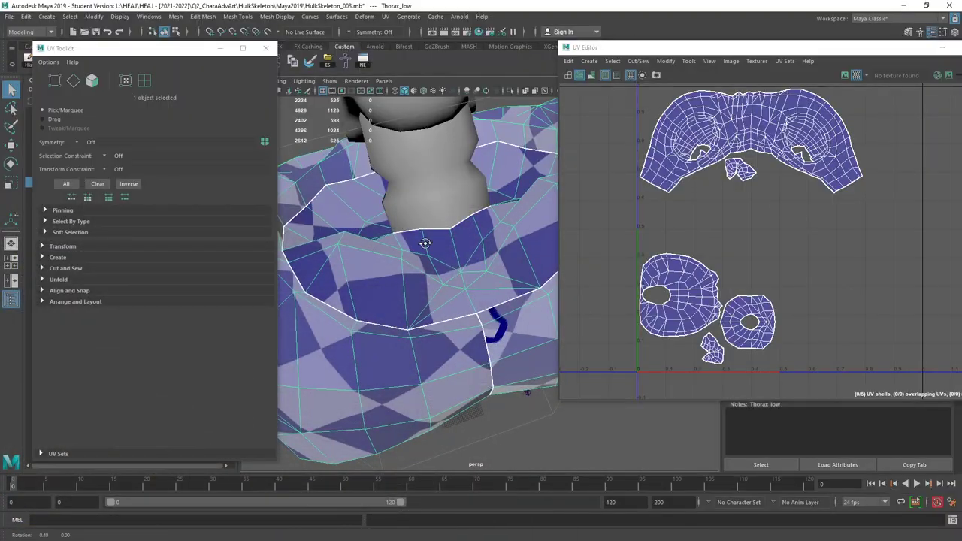
pyautogui.moveTo(425, 243)
pyautogui.keyDown('alt'); pyautogui.mouseDown()
pyautogui.moveTo(435, 251)
pyautogui.moveTo(402, 249)
pyautogui.moveTo(422, 193)
pyautogui.moveTo(432, 229)
pyautogui.mouseUp(); pyautogui.keyUp('alt')
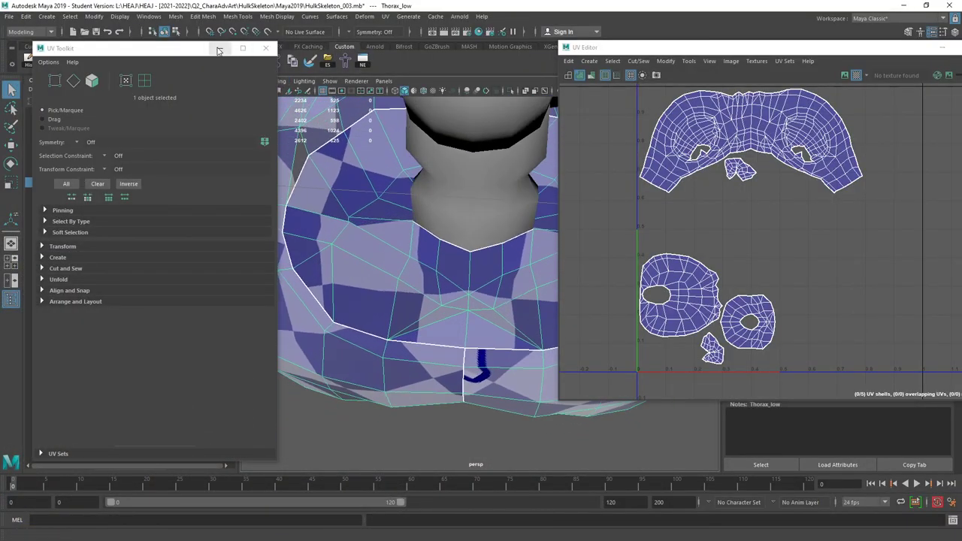
# Step: Minimize the UV Toolkit and cut two diagonal edges with Multi-Cut from the sides of the thorax neck hole towards the middle
pyautogui.click(219, 49)
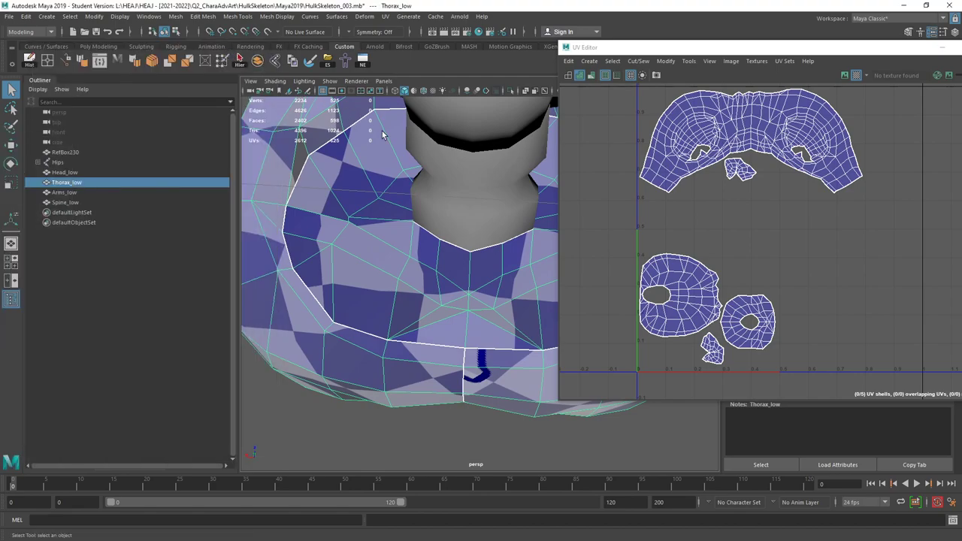
pyautogui.keyDown('alt'); pyautogui.moveTo(339, 164); pyautogui.dragTo(326, 133); pyautogui.keyUp('alt')
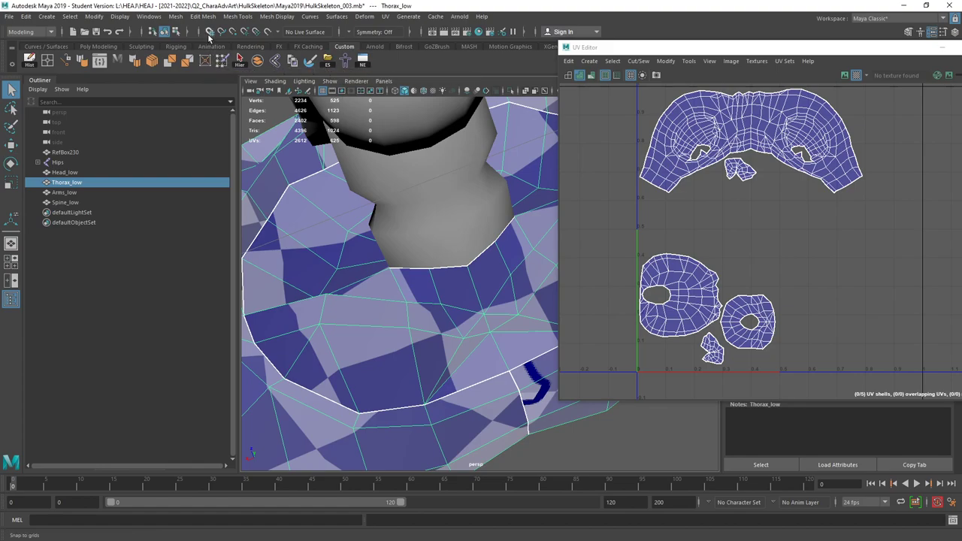
pyautogui.click(238, 17)
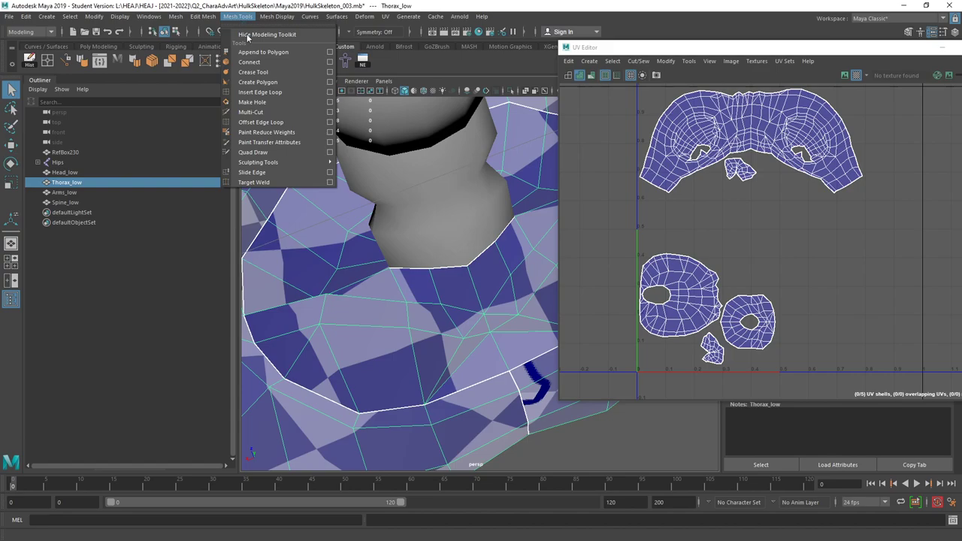
pyautogui.keyDown('ctrl'); pyautogui.keyDown('shift'); pyautogui.click(304, 113); pyautogui.keyUp('shift'); pyautogui.keyUp('ctrl')
pyautogui.click(304, 112)
pyautogui.click(389, 269)
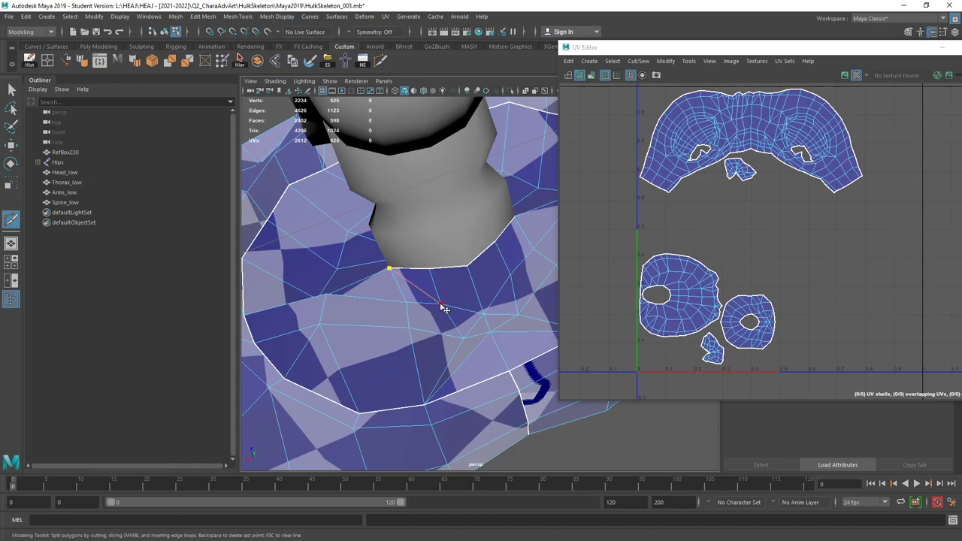
pyautogui.moveTo(485, 279)
pyautogui.keyDown('alt'); pyautogui.mouseDown()
pyautogui.moveTo(429, 253)
pyautogui.moveTo(408, 258)
pyautogui.moveTo(495, 284)
pyautogui.mouseUp(); pyautogui.keyUp('alt')
pyautogui.click(510, 252)
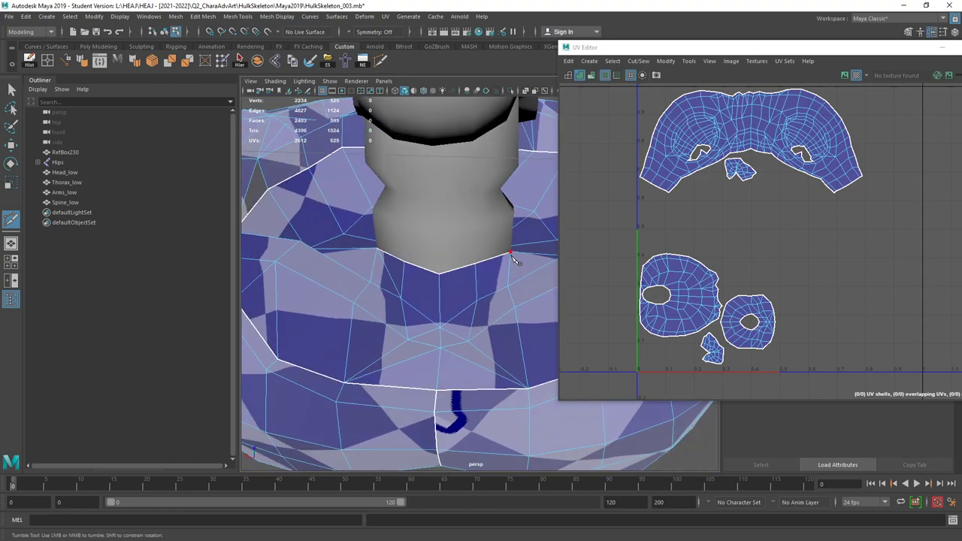
pyautogui.click(478, 302)
pyautogui.click(12, 89)
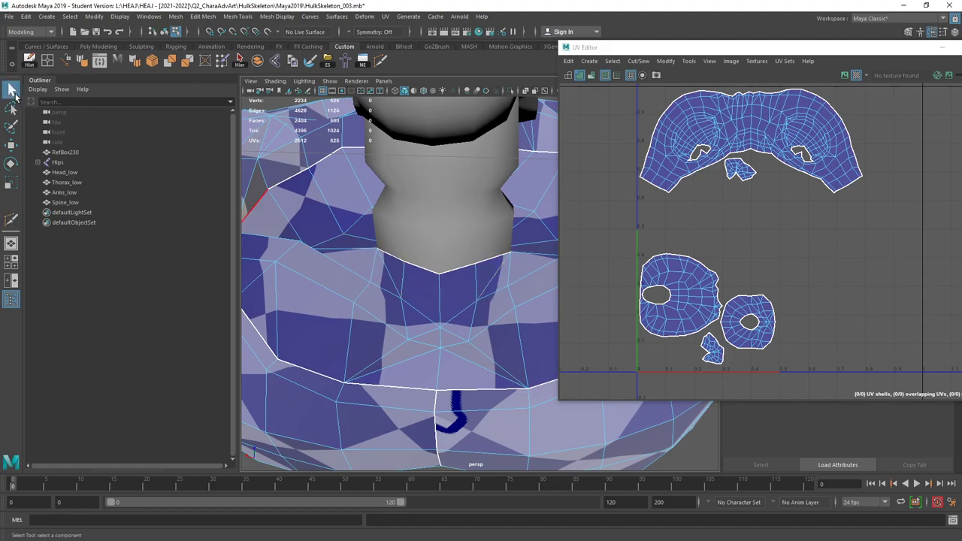
# Step: Extract the four faces of the V-shaped area beside the neck hole from the thorax mesh
pyautogui.click(402, 271)
pyautogui.keyDown('alt'); pyautogui.moveTo(454, 318); pyautogui.dragTo(411, 312); pyautogui.keyUp('alt')
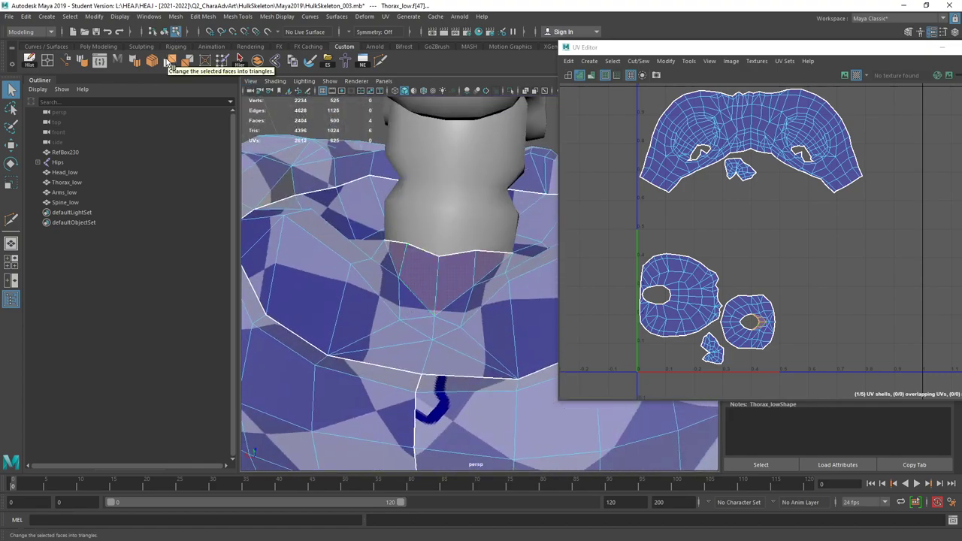
pyautogui.click(175, 17)
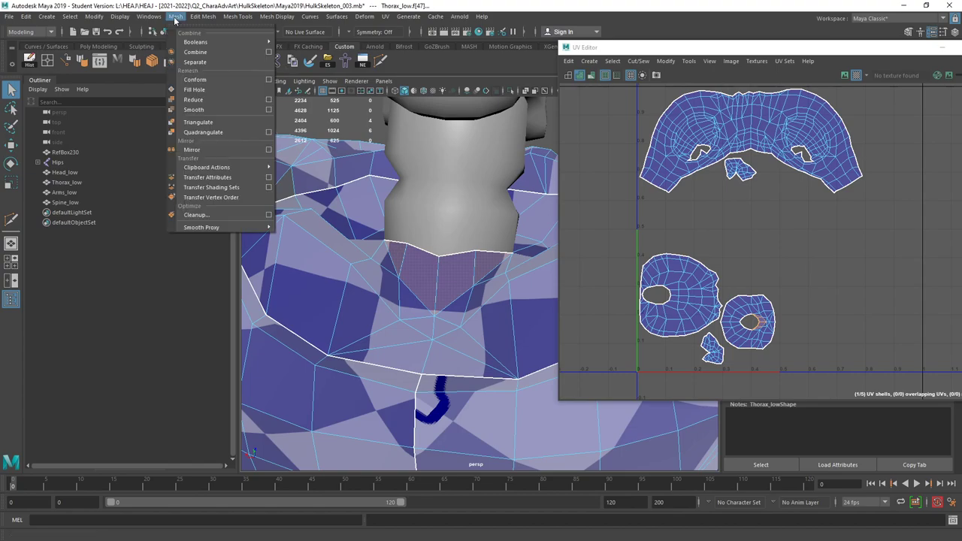
pyautogui.moveTo(203, 17)
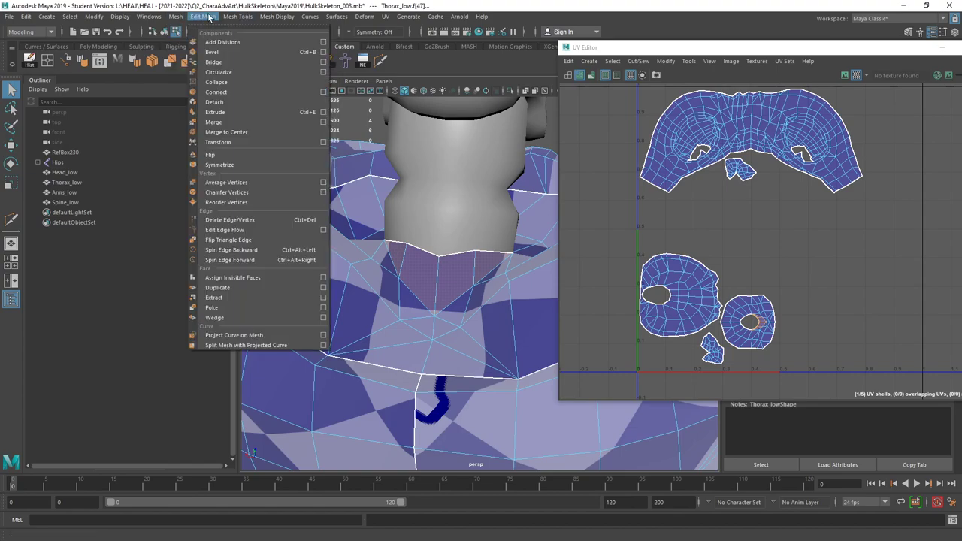
pyautogui.click(229, 292)
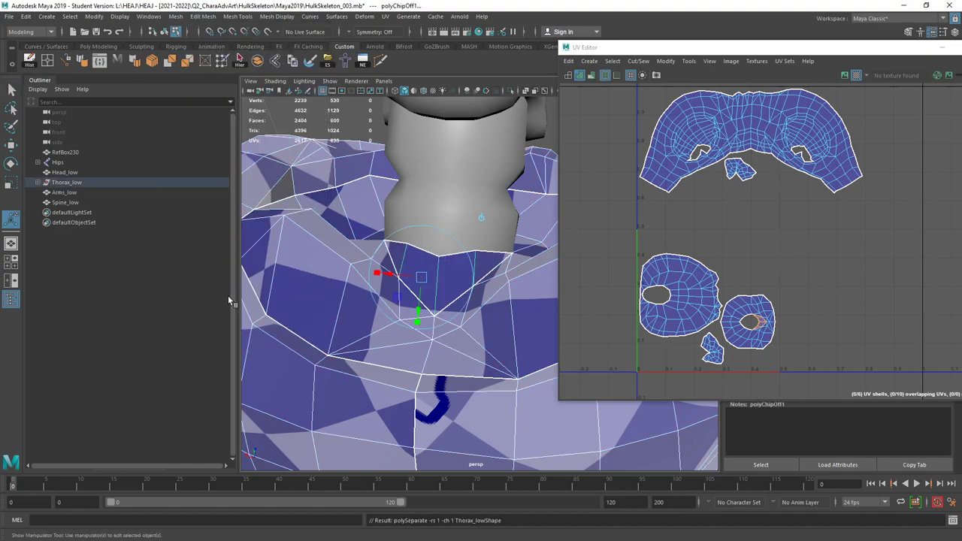
# Step: Delete the construction history of the two separated thorax meshes and unparent them from the Thorax_low group
pyautogui.click(37, 182)
pyautogui.click(72, 193)
pyautogui.keyDown('shift'); pyautogui.click(72, 203); pyautogui.keyUp('shift')
pyautogui.click(30, 60)
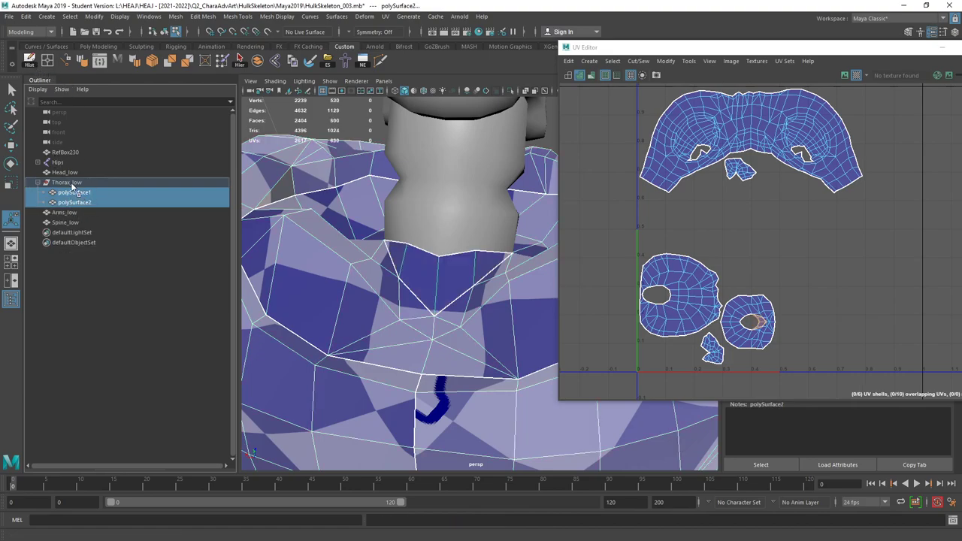
pyautogui.hotkey('shift', 'p')
# Step: Delete the leftover Thorax_low group and rename the main thorax mesh polySurface1 as Thorax_low
pyautogui.click(68, 203)
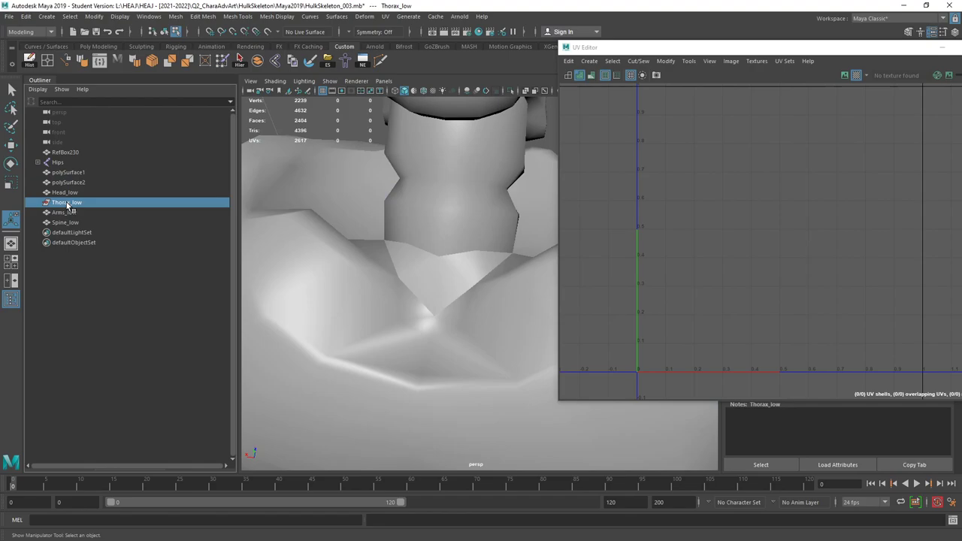
pyautogui.press('Delete')
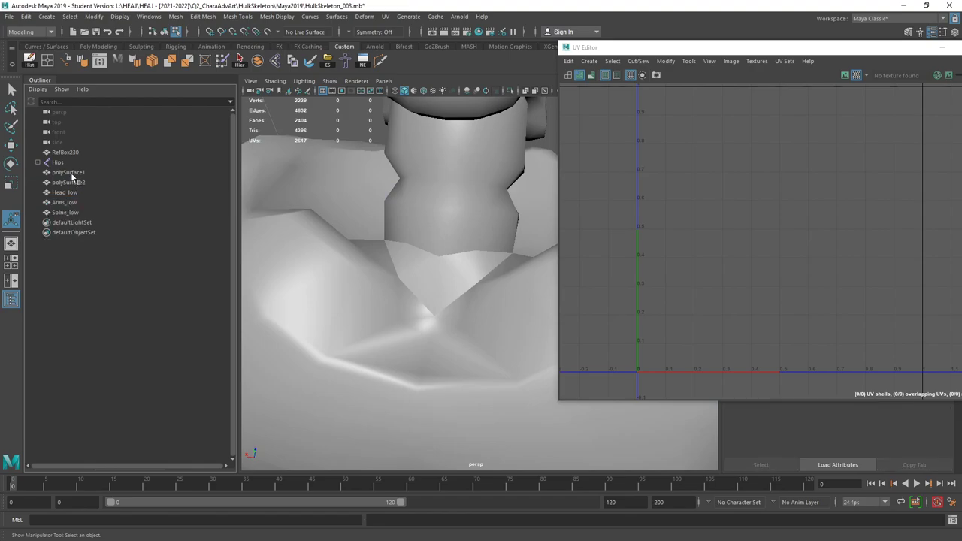
pyautogui.click(71, 173)
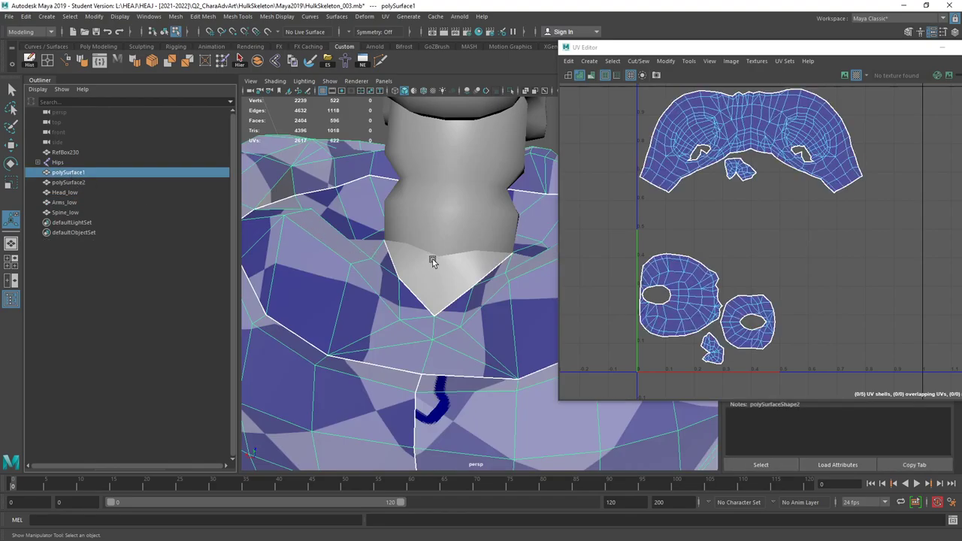
pyautogui.doubleClick(72, 172)
pyautogui.write('Thorax')
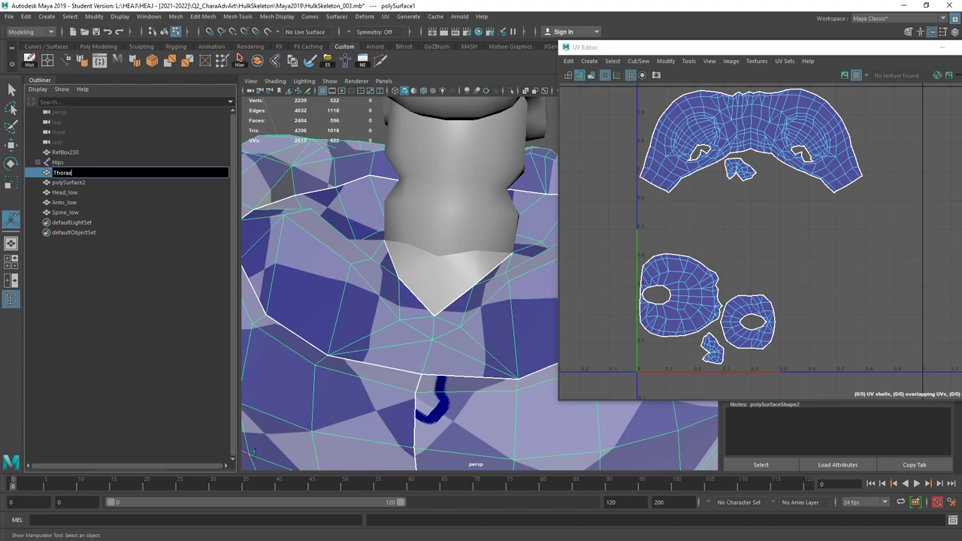
pyautogui.write('_low')
pyautogui.press('Return')
# Step: Combine the extracted V-shaped piece polySurface2 with the Spine_low mesh and delete the construction history
pyautogui.click(64, 185)
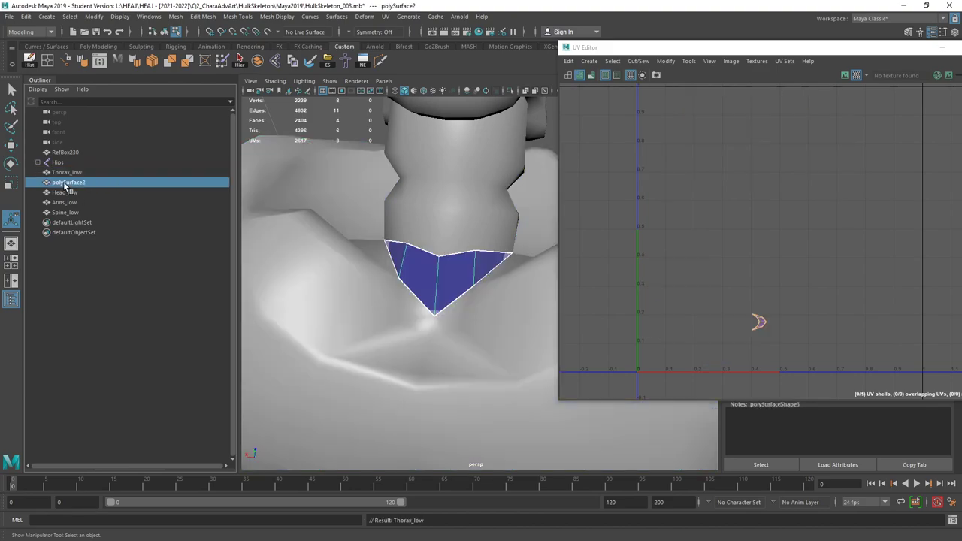
pyautogui.doubleClick(65, 213)
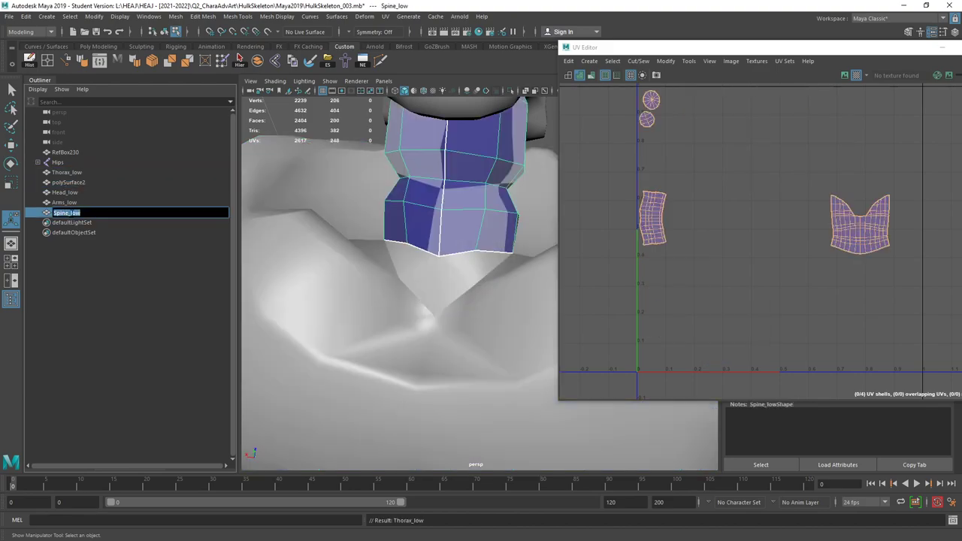
pyautogui.click(105, 303)
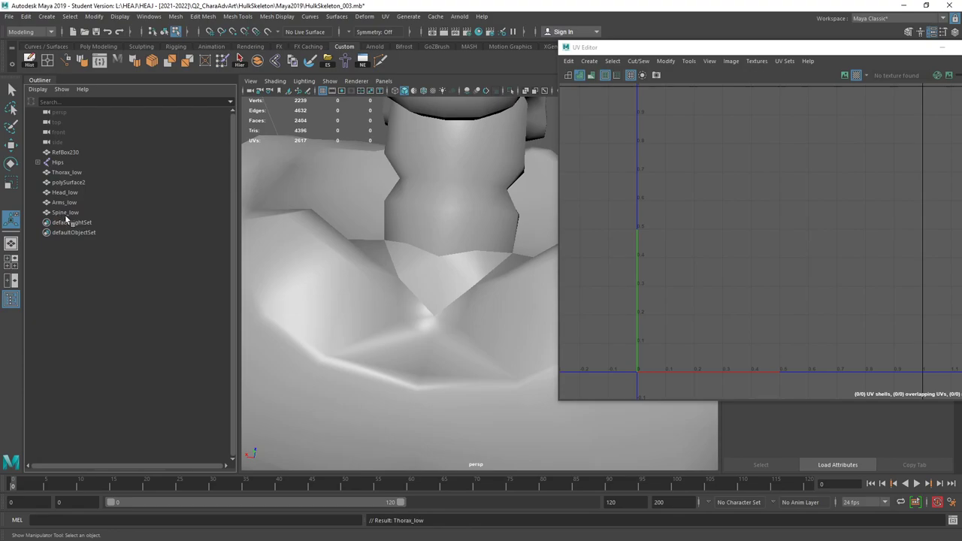
pyautogui.click(65, 214)
pyautogui.keyDown('ctrl'); pyautogui.click(64, 183); pyautogui.keyUp('ctrl')
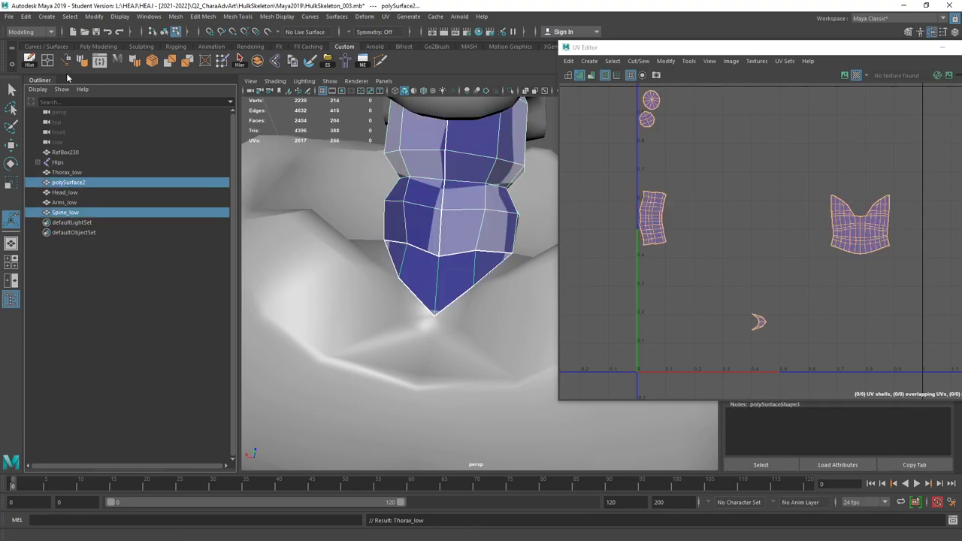
pyautogui.click(258, 60)
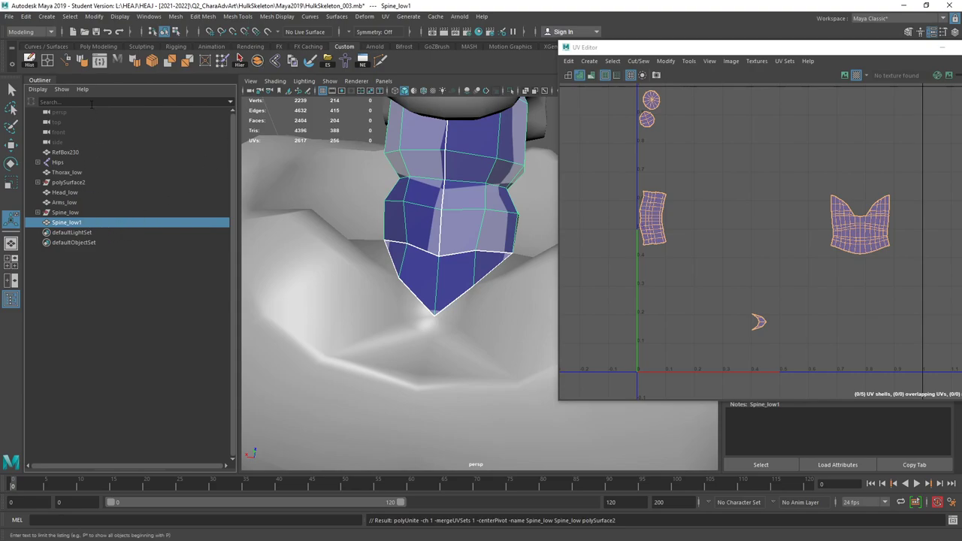
pyautogui.click(29, 61)
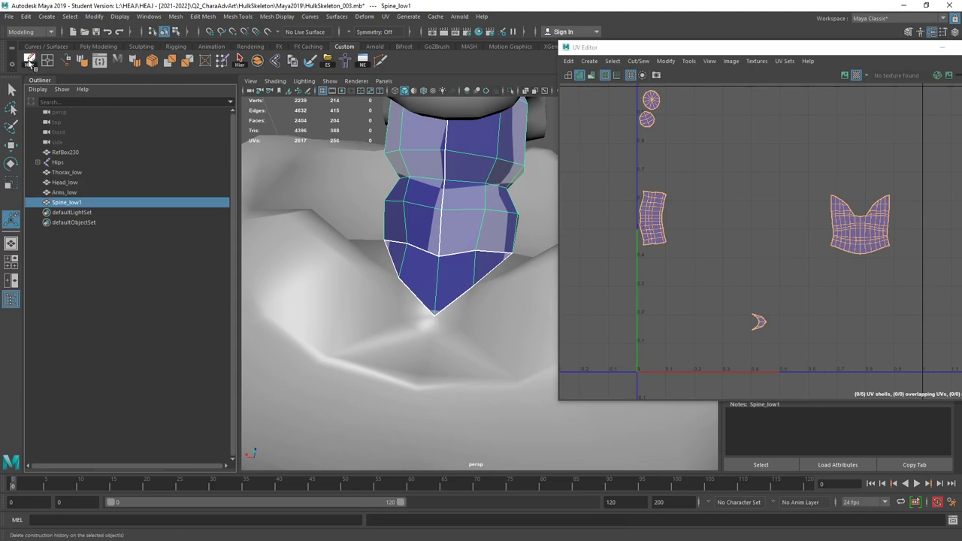
# Step: Rename the combined spine mesh as Spine_low
pyautogui.doubleClick(71, 204)
pyautogui.press('End')
pyautogui.press('BackSpace')
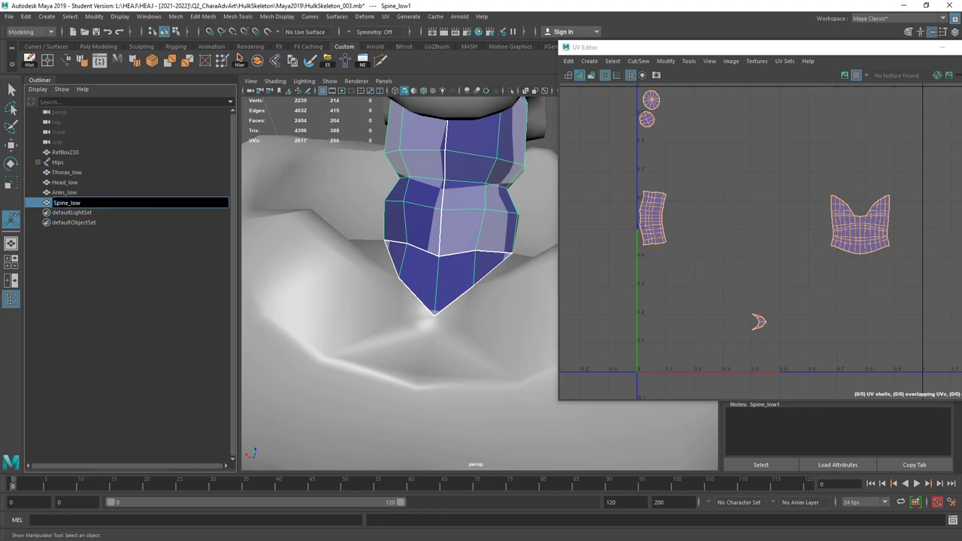
pyautogui.press('Return')
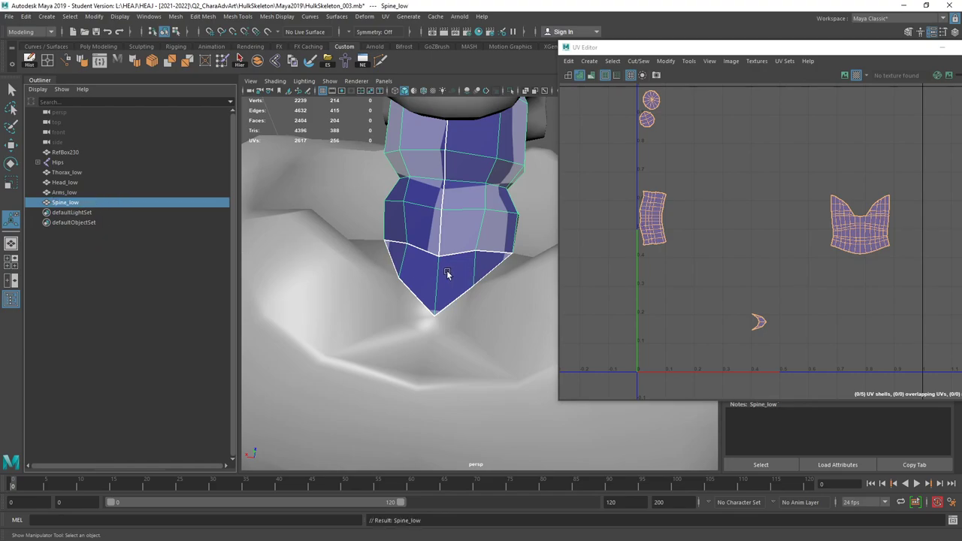
# Step: Merge the vertices along the border between the spine and the V-shaped piece with a threshold of 0.0001
pyautogui.keyDown('alt'); pyautogui.moveTo(449, 273); pyautogui.dragTo(453, 233); pyautogui.keyUp('alt')
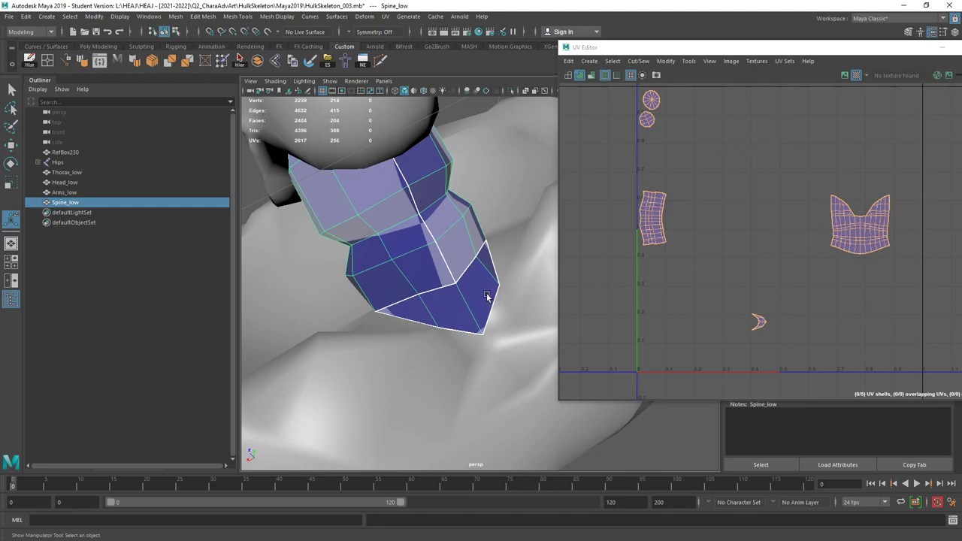
pyautogui.press('F11')
pyautogui.keyDown('alt'); pyautogui.moveTo(496, 240); pyautogui.dragTo(548, 269); pyautogui.keyUp('alt')
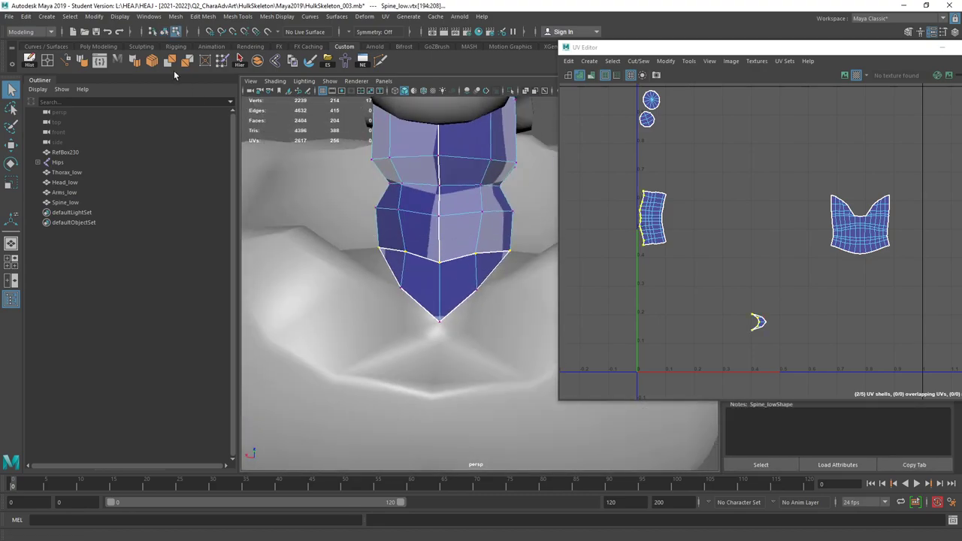
pyautogui.click(192, 17)
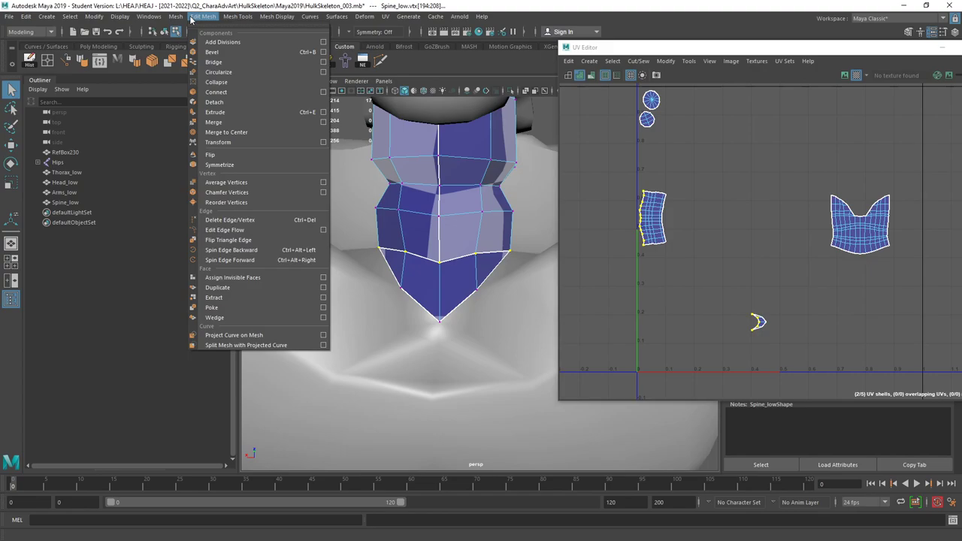
pyautogui.click(322, 123)
pyautogui.moveTo(366, 101); pyautogui.dragTo(255, 107)
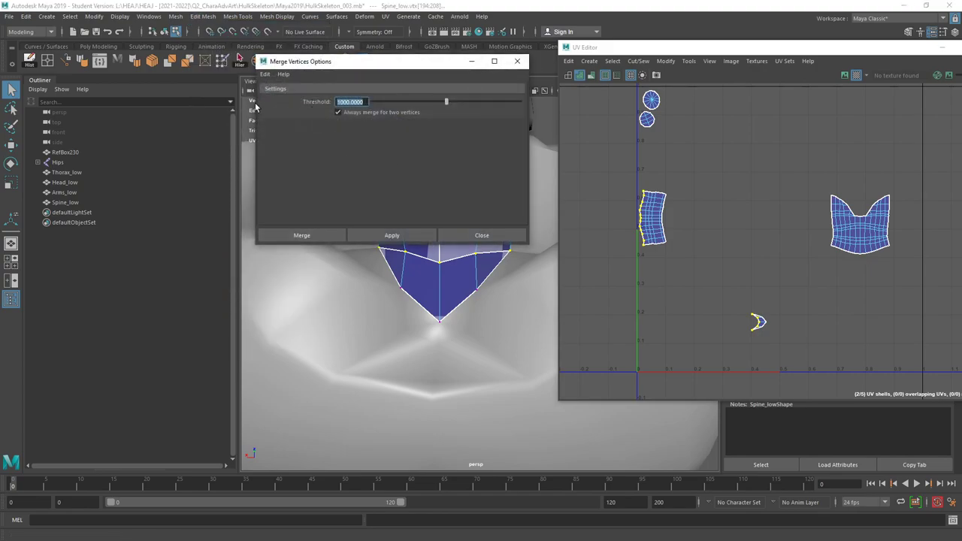
pyautogui.write('0')
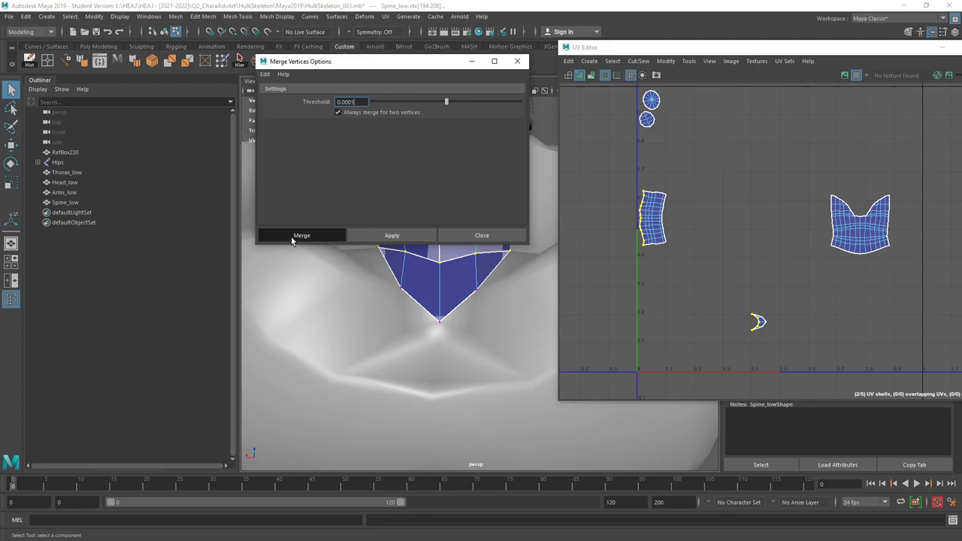
pyautogui.click(291, 237)
pyautogui.keyDown('alt'); pyautogui.moveTo(325, 219); pyautogui.dragTo(369, 223); pyautogui.keyUp('alt')
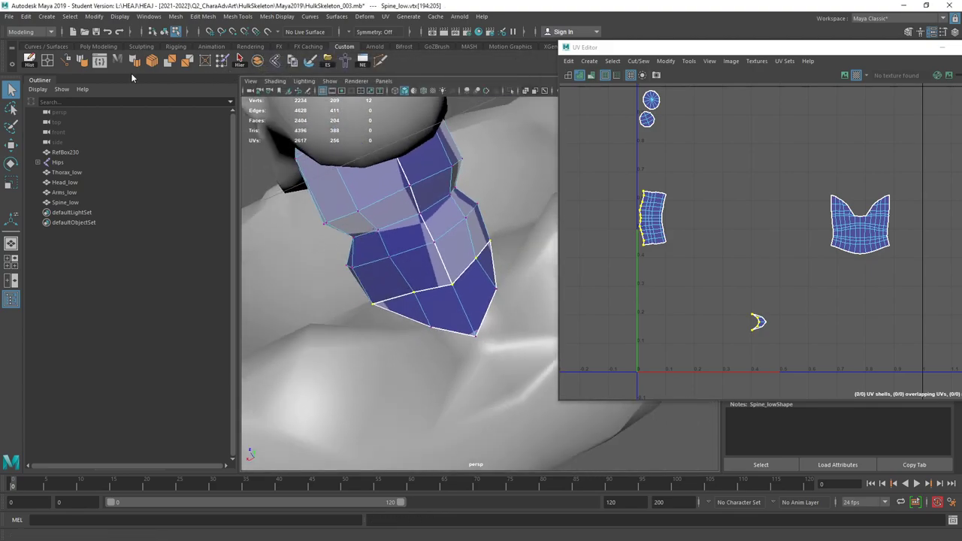
# Step: Soften the edges around the merged seam of Spine_low and delete the mesh's construction history
pyautogui.click(81, 61)
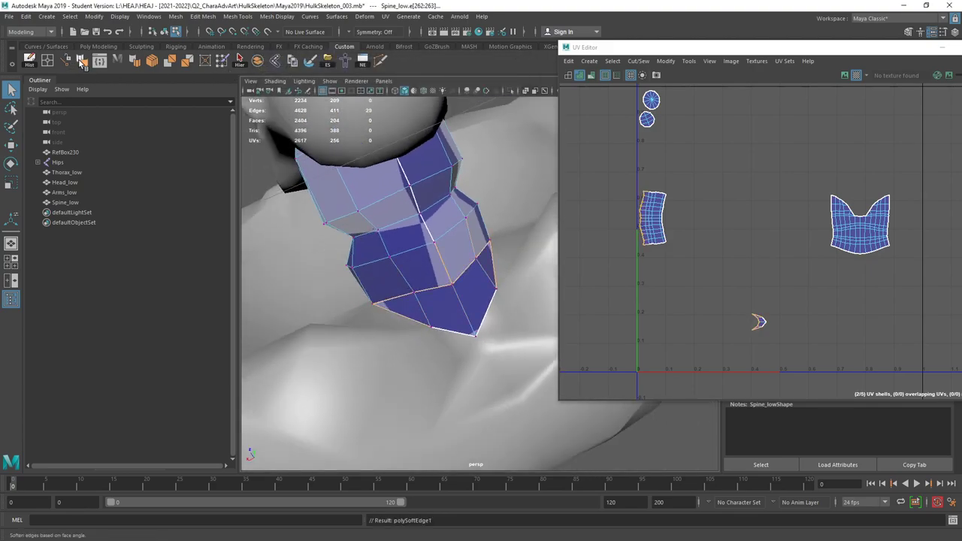
pyautogui.press('F8')
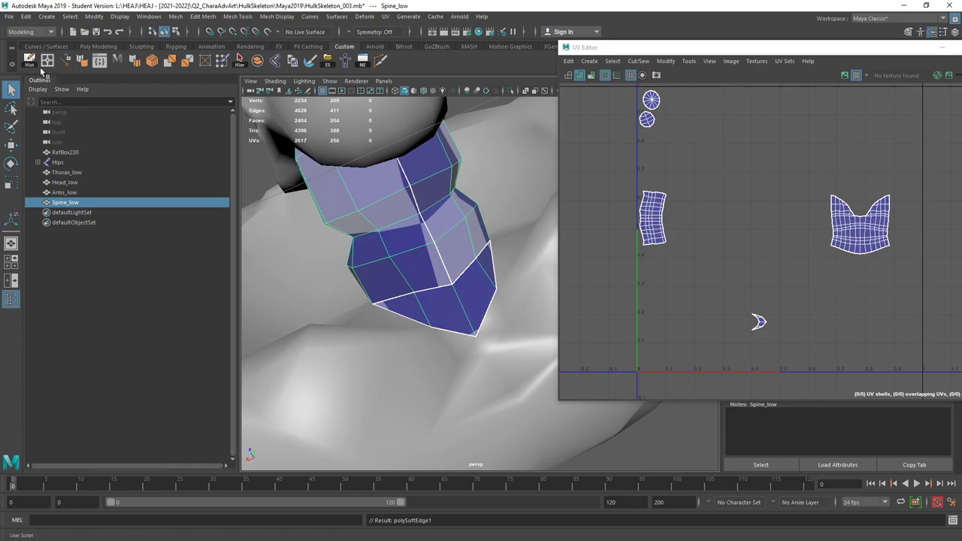
pyautogui.moveTo(556, 43); pyautogui.dragTo(102, 165)
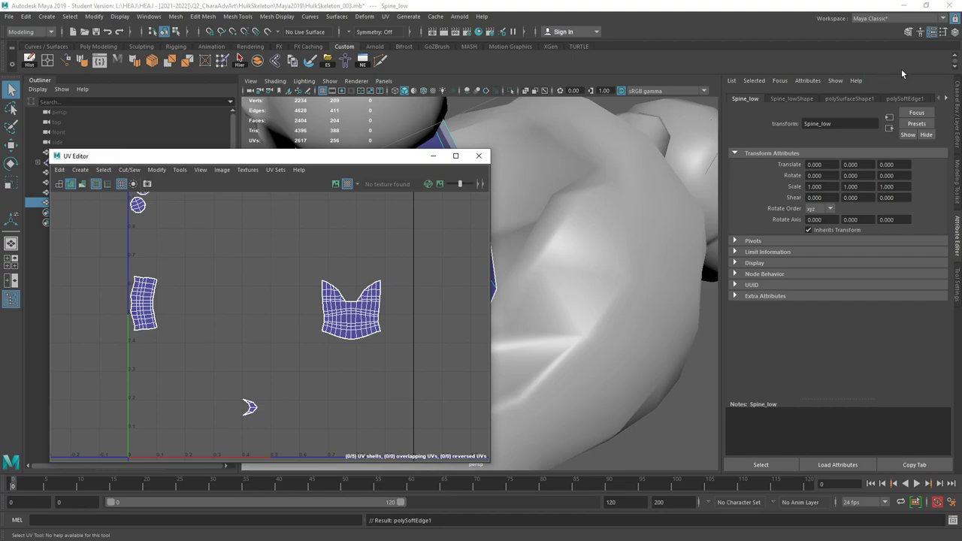
pyautogui.click(958, 98)
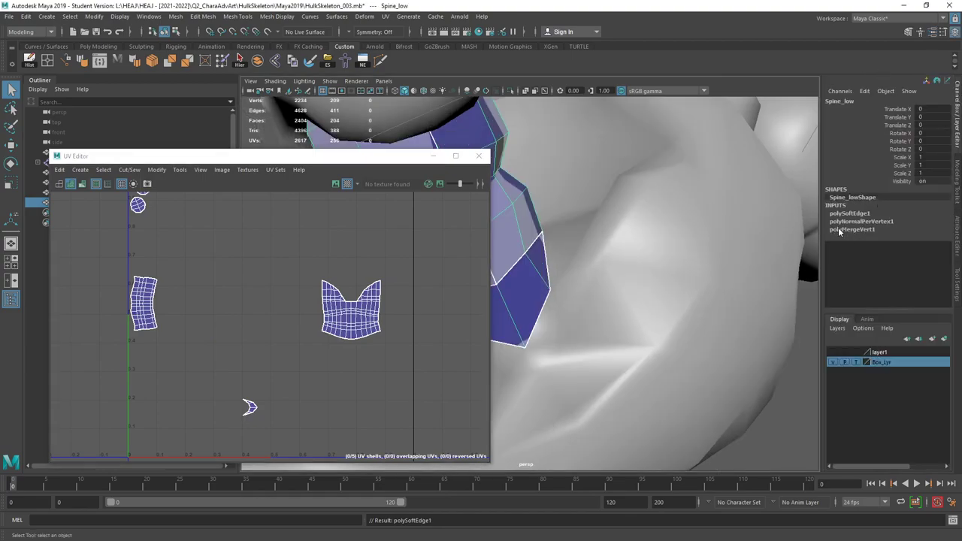
pyautogui.moveTo(340, 158); pyautogui.dragTo(345, 203)
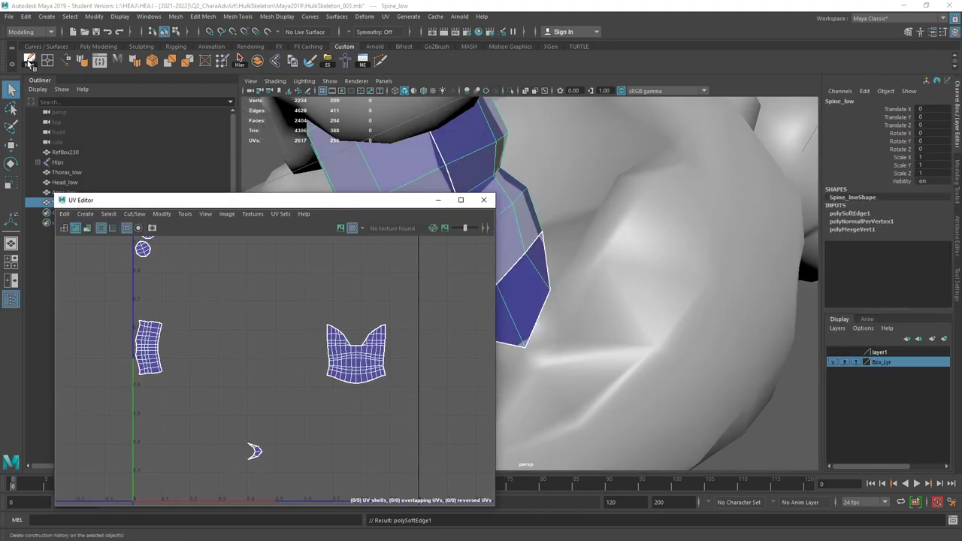
pyautogui.click(29, 62)
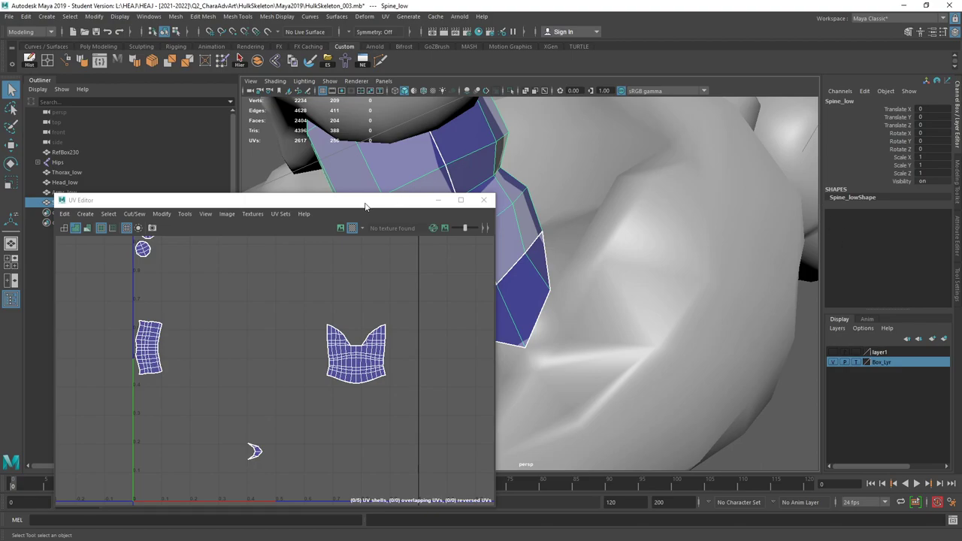
# Step: Select the Thorax_low, Head_low, Arms_low and Spine_low meshes together and examine their combined UV layout
pyautogui.moveTo(367, 203); pyautogui.dragTo(730, 162)
pyautogui.click(74, 172)
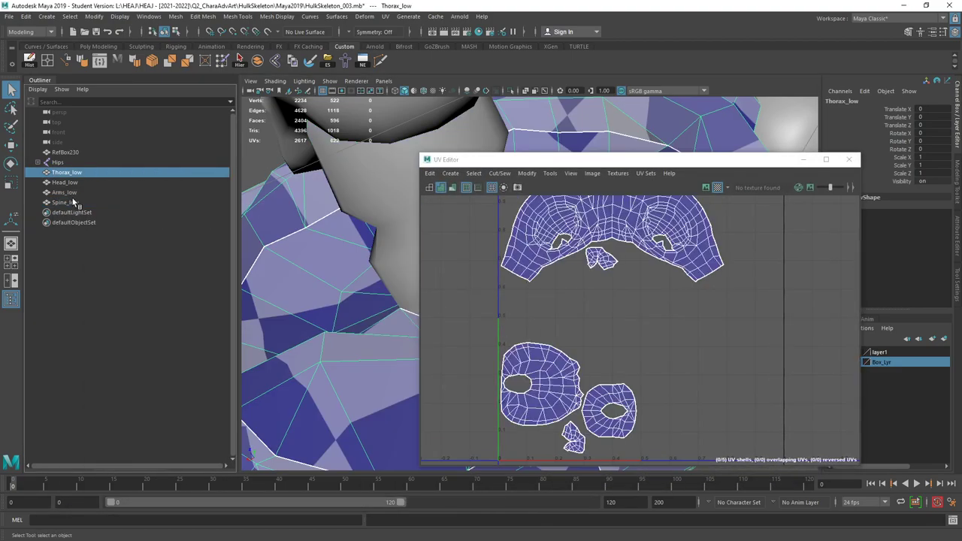
pyautogui.keyDown('shift'); pyautogui.click(73, 203); pyautogui.keyUp('shift')
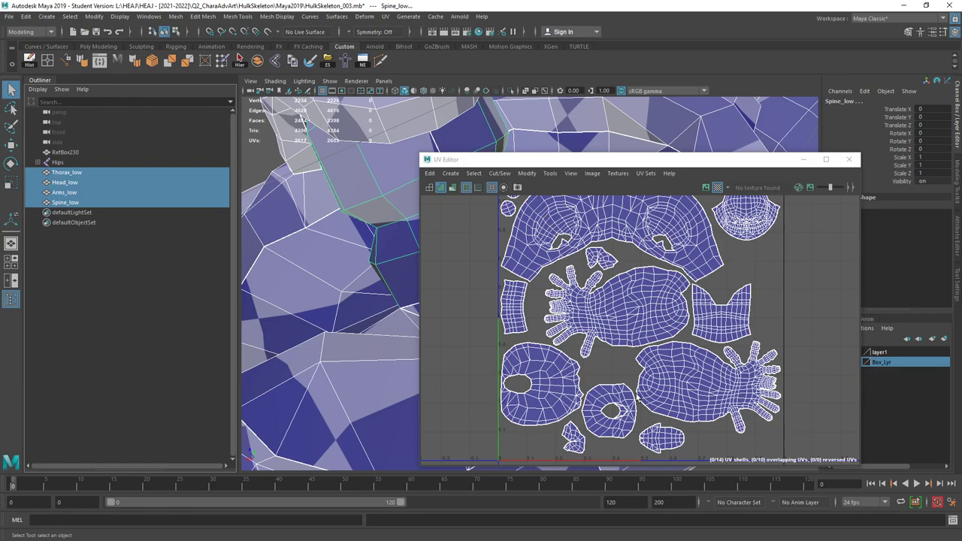
pyautogui.keyDown('alt'); pyautogui.moveTo(615, 395); pyautogui.dragTo(609, 362, button='middle'); pyautogui.keyUp('alt')
pyautogui.scroll(5, 610, 362)
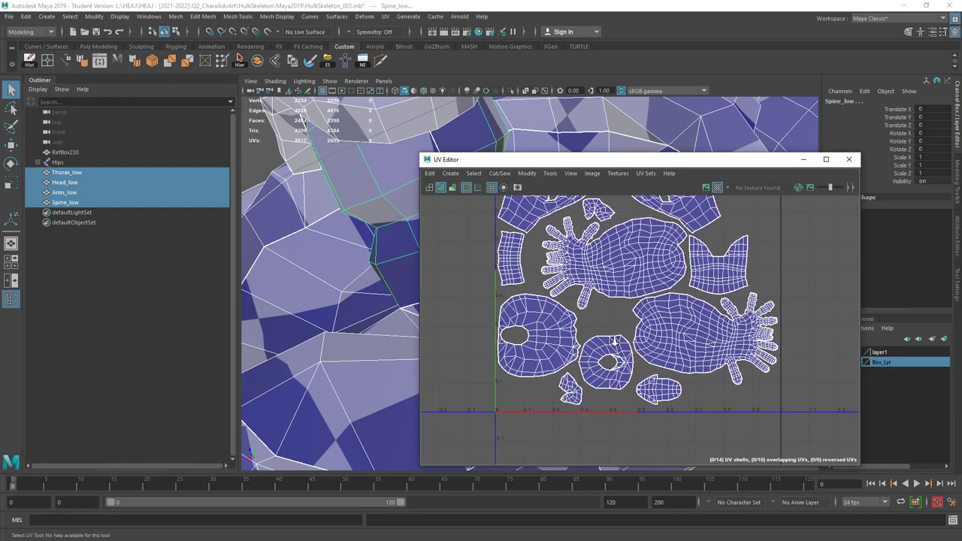
# Step: Cut the UVs along the centre edge of the V-shaped piece at the base of Spine_low
pyautogui.keyDown('alt'); pyautogui.moveTo(368, 250); pyautogui.dragTo(304, 223); pyautogui.keyUp('alt')
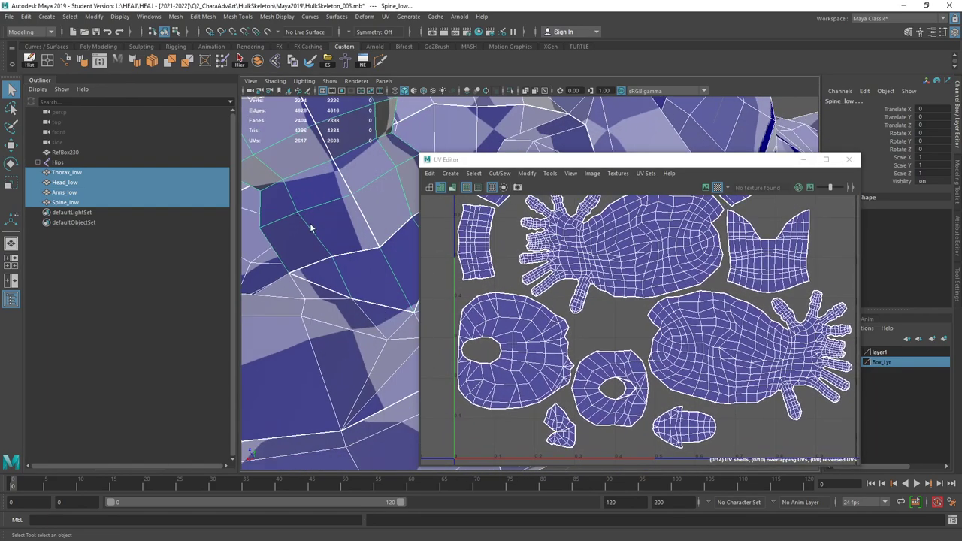
pyautogui.moveTo(326, 257); pyautogui.dragTo(317, 228, button='right')
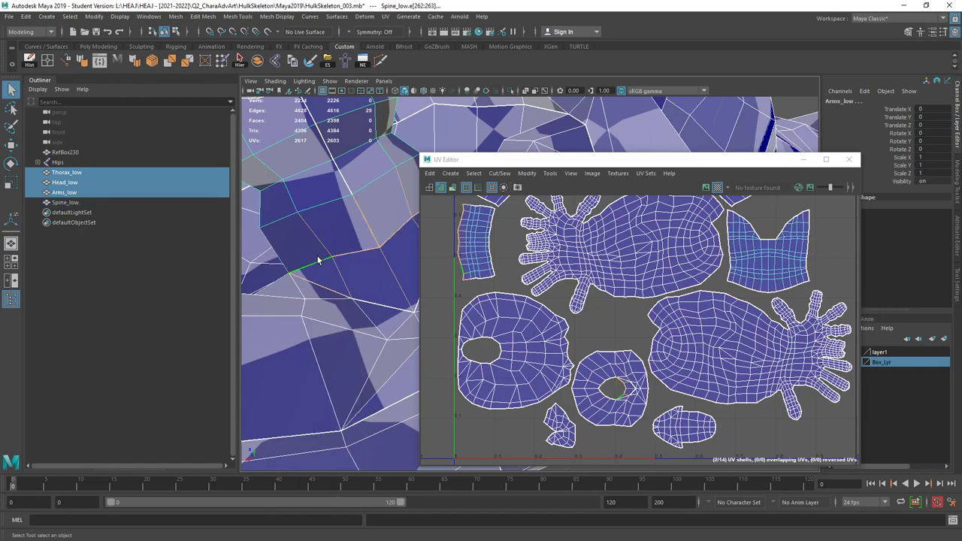
pyautogui.click(317, 264)
pyautogui.keyDown('shift'); pyautogui.click(348, 253); pyautogui.keyUp('shift')
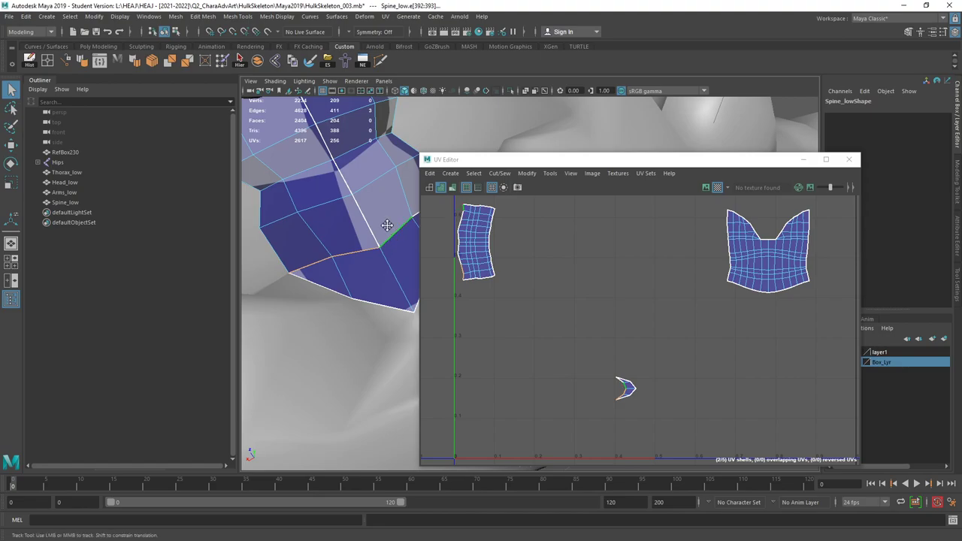
pyautogui.keyDown('alt'); pyautogui.moveTo(386, 226); pyautogui.dragTo(375, 216, button='middle'); pyautogui.keyUp('alt')
pyautogui.keyDown('alt'); pyautogui.moveTo(354, 274); pyautogui.dragTo(363, 246); pyautogui.keyUp('alt')
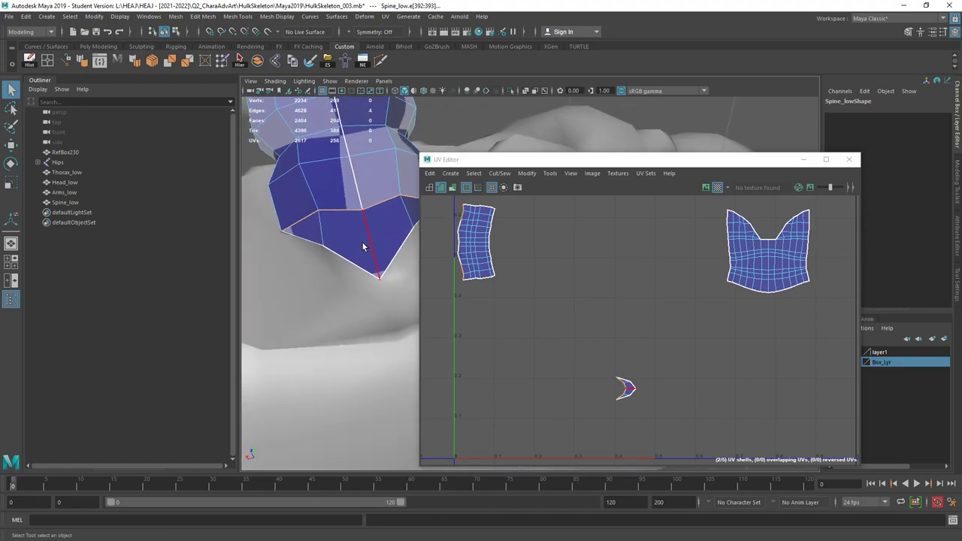
pyautogui.click(370, 243)
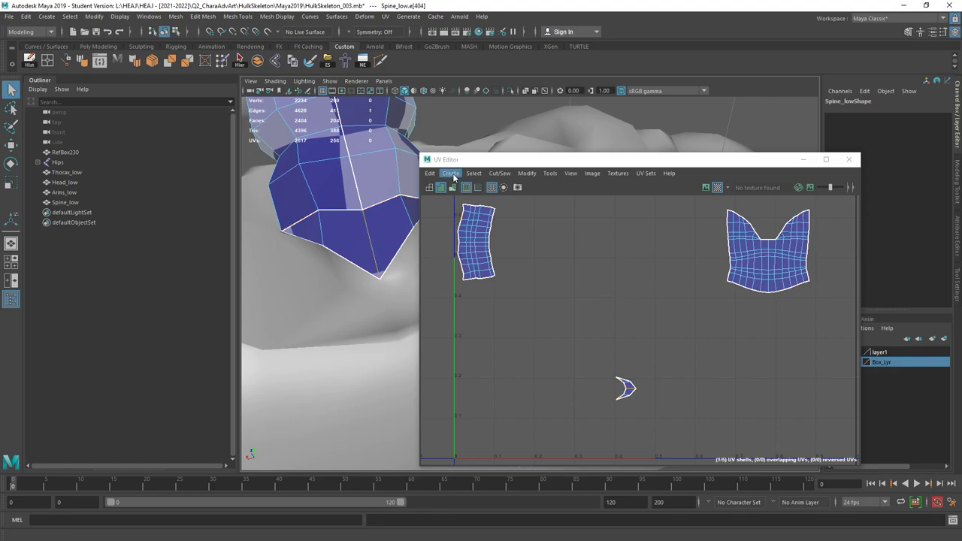
pyautogui.click(499, 173)
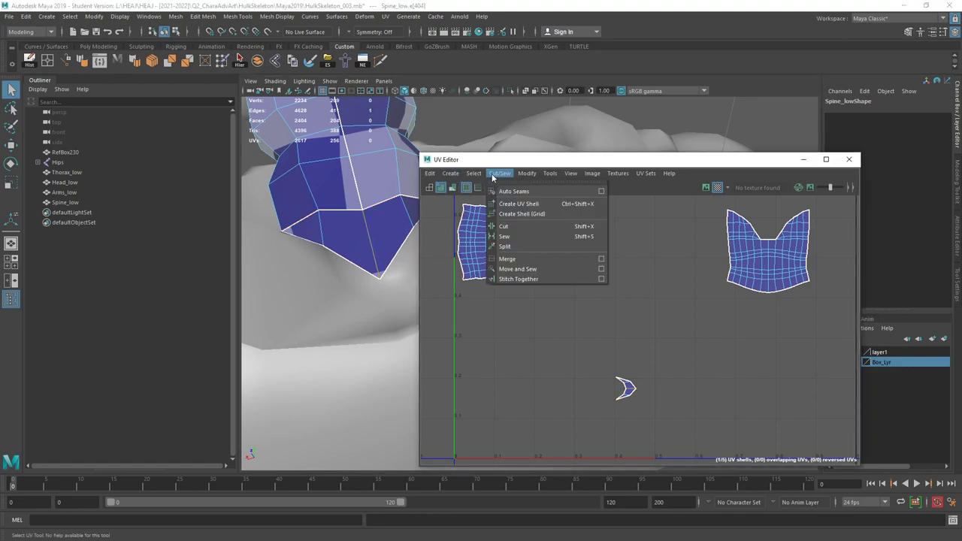
pyautogui.click(507, 230)
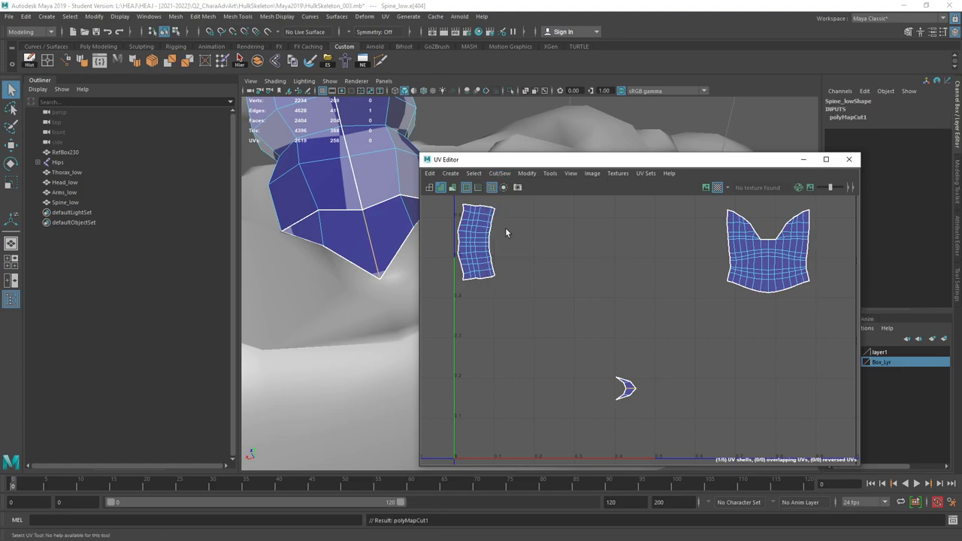
# Step: Move and sew the UVs of one half of the V-shaped piece onto the spine shell along their two shared border edges
pyautogui.click(344, 213)
pyautogui.keyDown('shift'); pyautogui.click(307, 216); pyautogui.keyUp('shift')
pyautogui.click(499, 173)
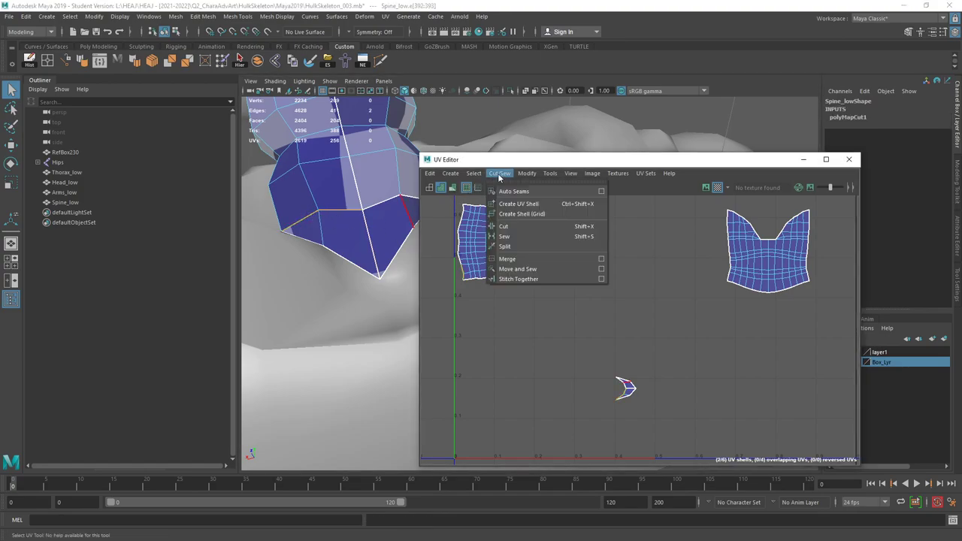
pyautogui.click(519, 263)
# Step: Move and sew the UVs of the other half of the V-shaped piece onto the opposite end of the spine shell
pyautogui.keyDown('alt'); pyautogui.moveTo(371, 223); pyautogui.dragTo(303, 239); pyautogui.keyUp('alt')
pyautogui.click(310, 224)
pyautogui.keyDown('shift'); pyautogui.click(311, 224); pyautogui.keyUp('shift')
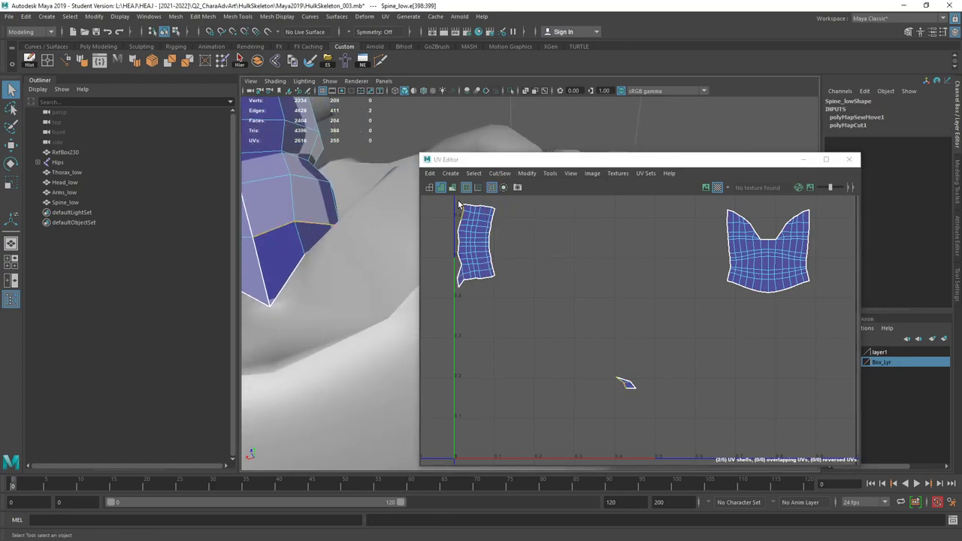
pyautogui.click(499, 173)
pyautogui.click(518, 268)
pyautogui.keyDown('alt'); pyautogui.moveTo(326, 232); pyautogui.dragTo(303, 244); pyautogui.keyUp('alt')
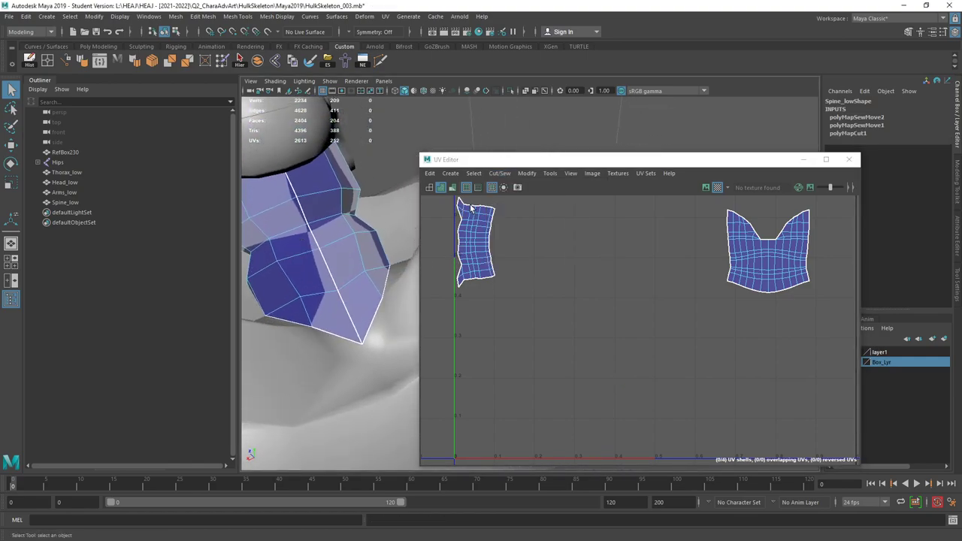
pyautogui.keyDown('alt'); pyautogui.moveTo(367, 266); pyautogui.dragTo(388, 269); pyautogui.keyUp('alt')
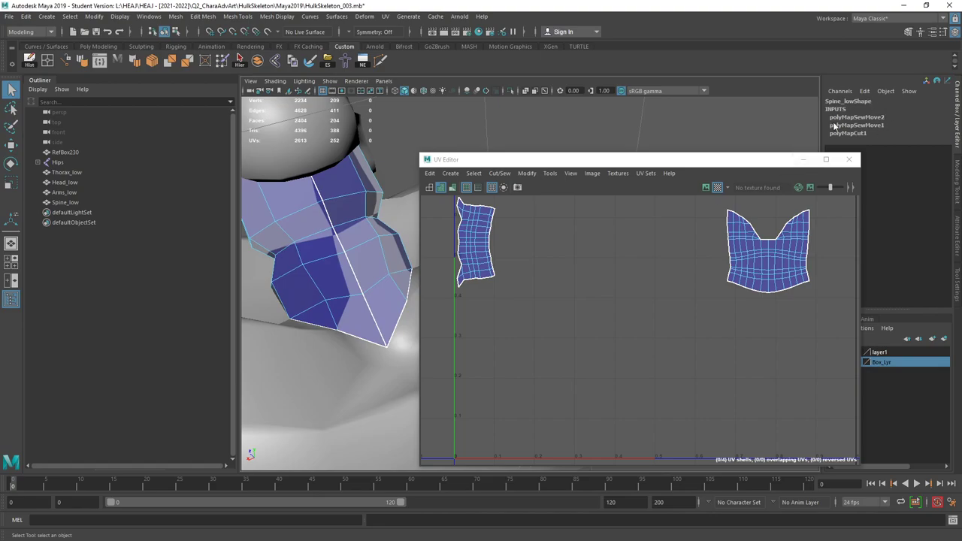
# Step: Return Spine_low to object mode and delete its construction history
pyautogui.click(618, 230)
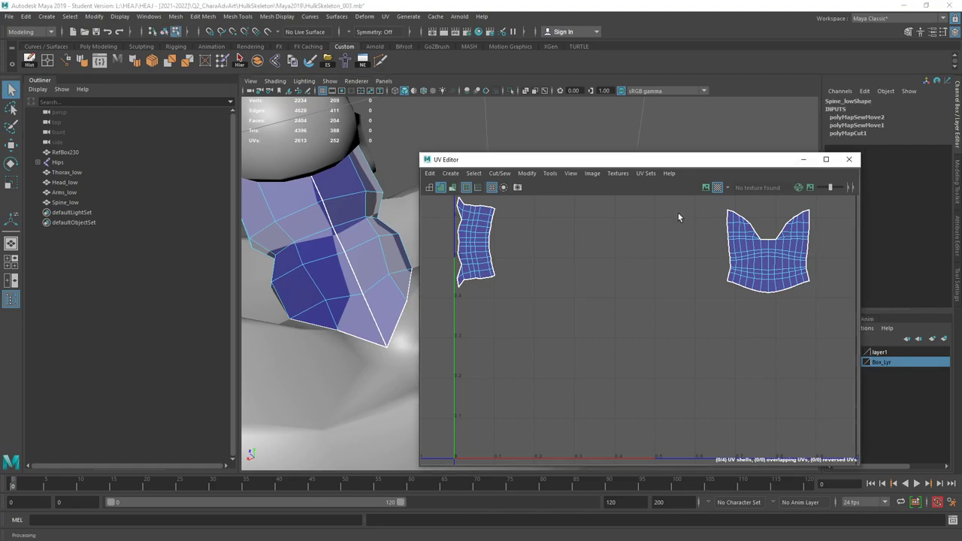
pyautogui.click(234, 172)
pyautogui.press('F8')
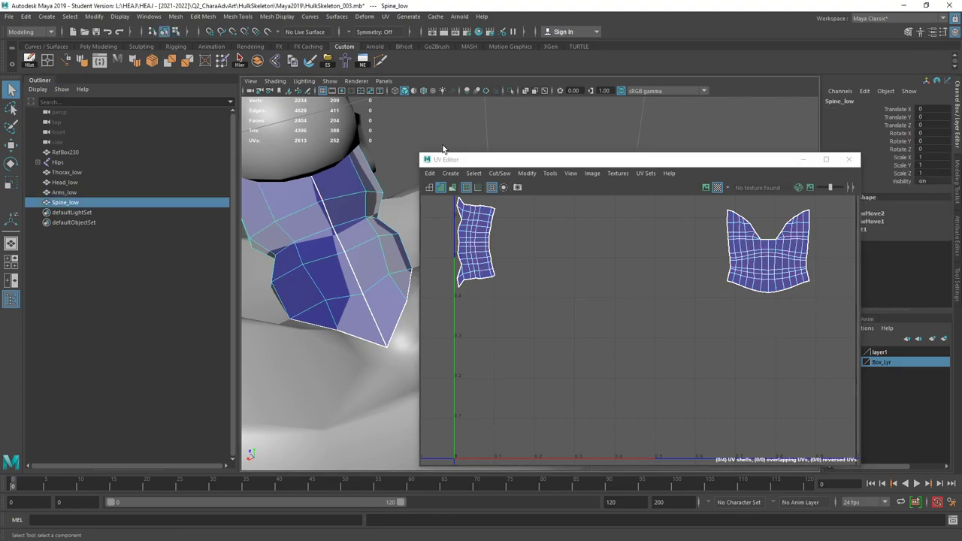
pyautogui.click(30, 60)
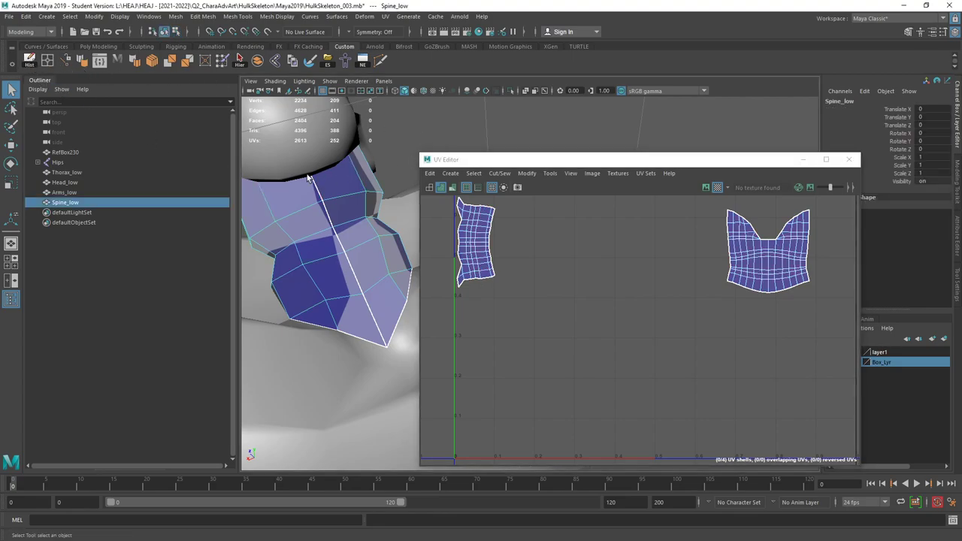
# Step: Select Thorax_low, Head_low, Arms_low and Spine_low together, check their combined UV layout, and close the UV Editor
pyautogui.click(66, 172)
pyautogui.keyDown('ctrl'); pyautogui.click(65, 182); pyautogui.keyUp('ctrl')
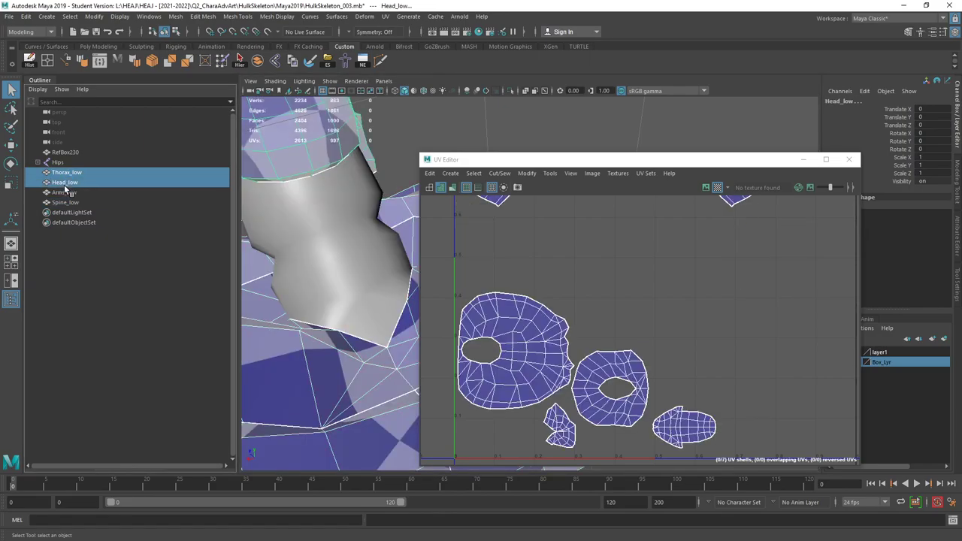
pyautogui.keyDown('ctrl'); pyautogui.click(64, 193); pyautogui.keyUp('ctrl')
pyautogui.keyDown('ctrl'); pyautogui.click(66, 202); pyautogui.keyUp('ctrl')
pyautogui.scroll(-1, 549, 308)
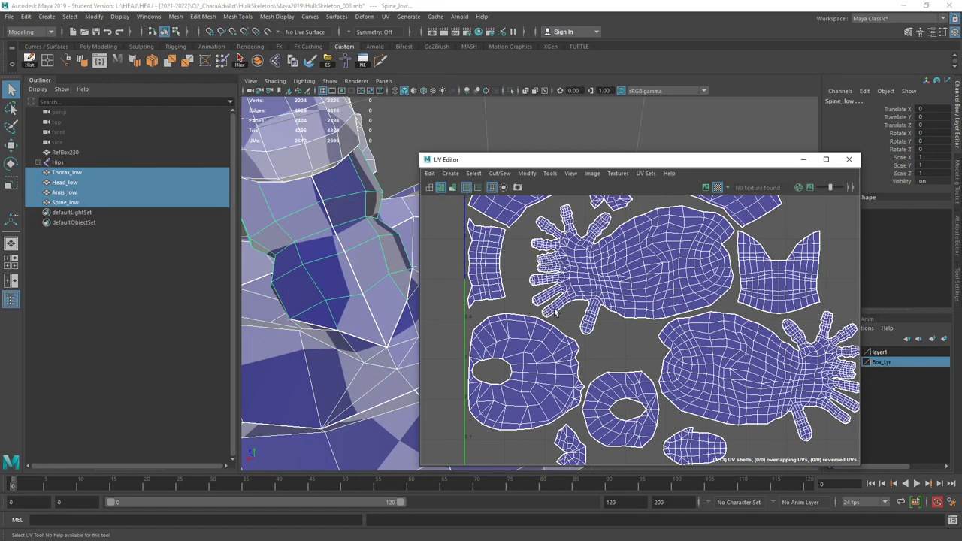
pyautogui.scroll(-2, 632, 312)
pyautogui.keyDown('alt'); pyautogui.moveTo(442, 308); pyautogui.dragTo(297, 308, button='right'); pyautogui.keyUp('alt')
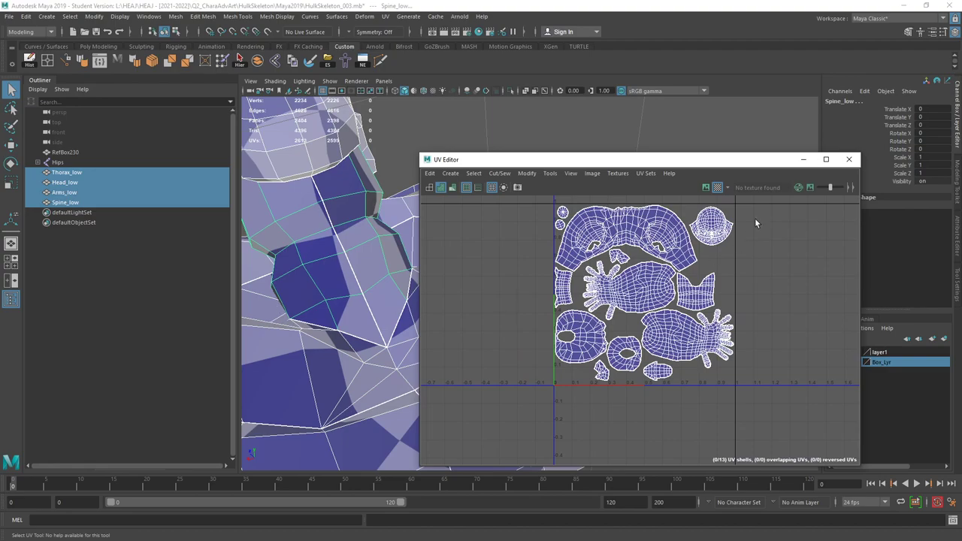
pyautogui.keyDown('alt'); pyautogui.moveTo(569, 284); pyautogui.dragTo(534, 288, button='middle'); pyautogui.keyUp('alt')
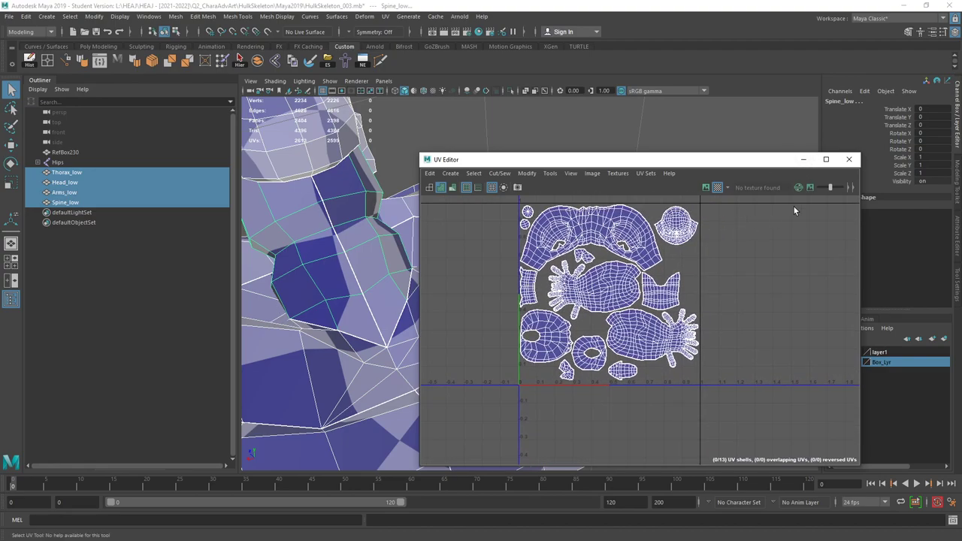
pyautogui.click(848, 159)
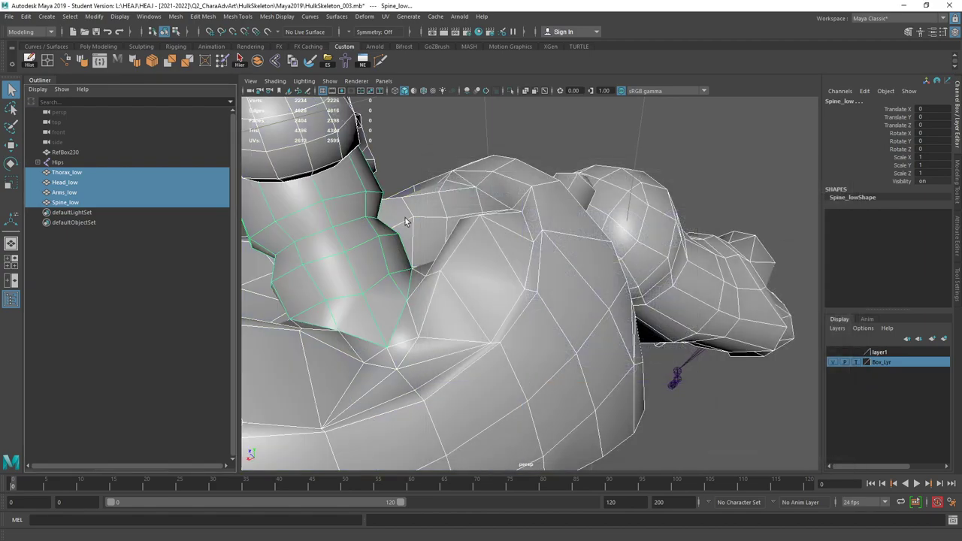
pyautogui.press('f')
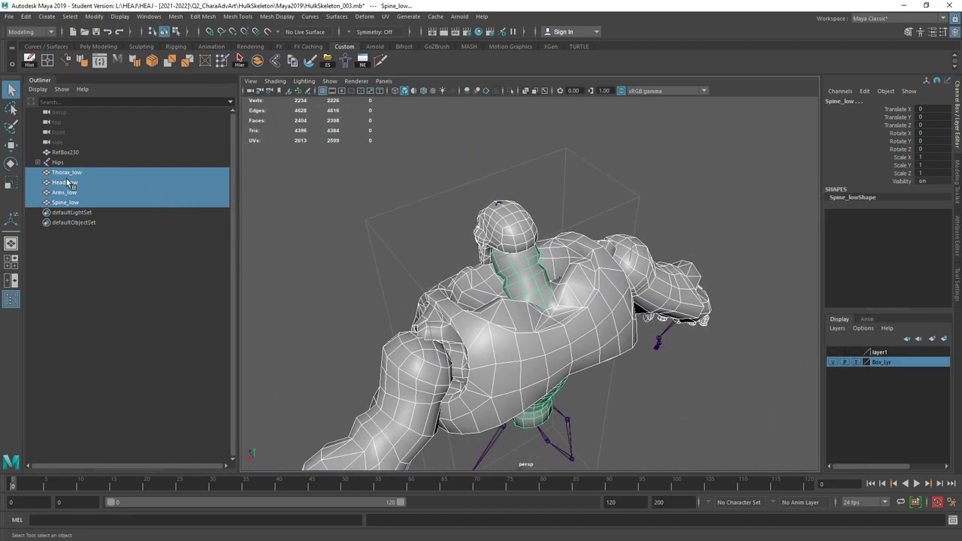
# Step: Export the selected low-poly meshes as HulkSkeleton_Low3.fbx into the HulkSkeleton Baking folder
pyautogui.click(8, 16)
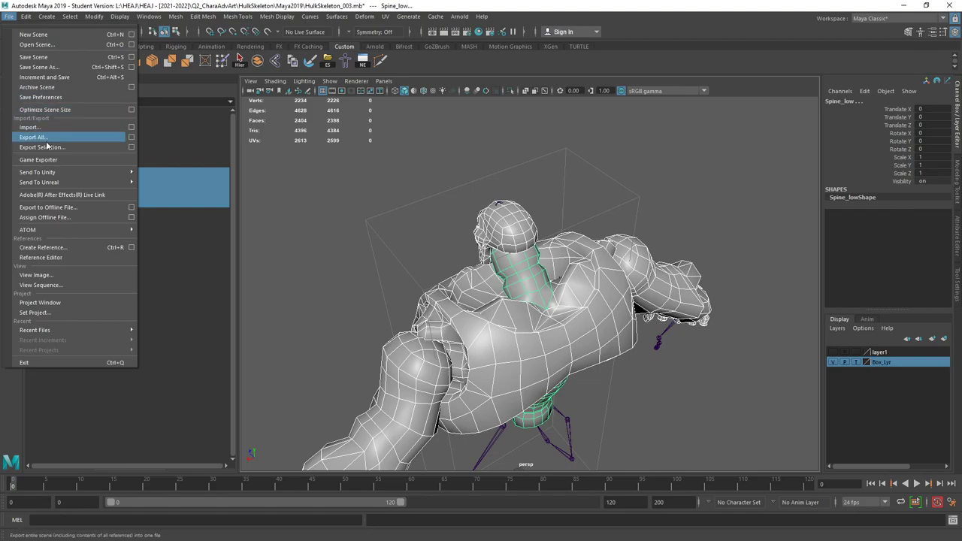
pyautogui.click(104, 147)
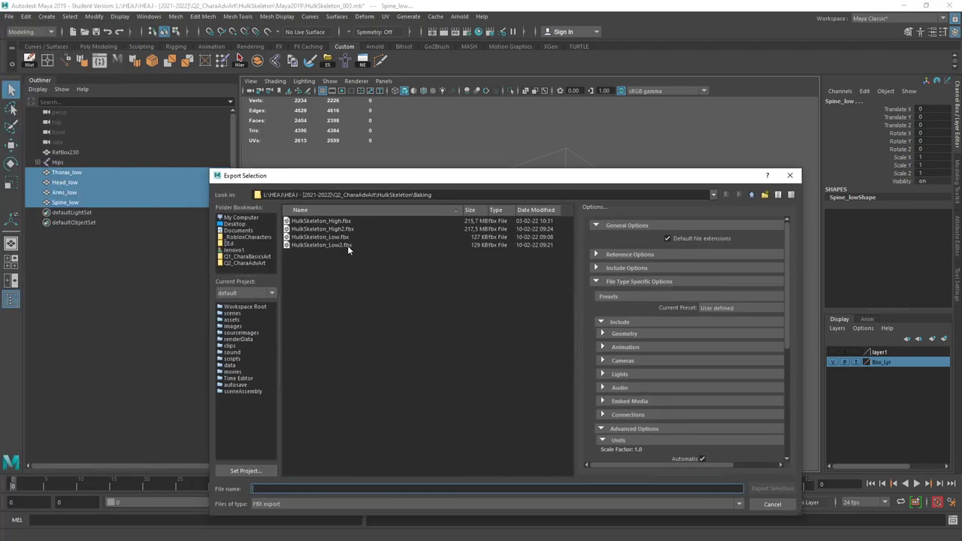
pyautogui.click(347, 245)
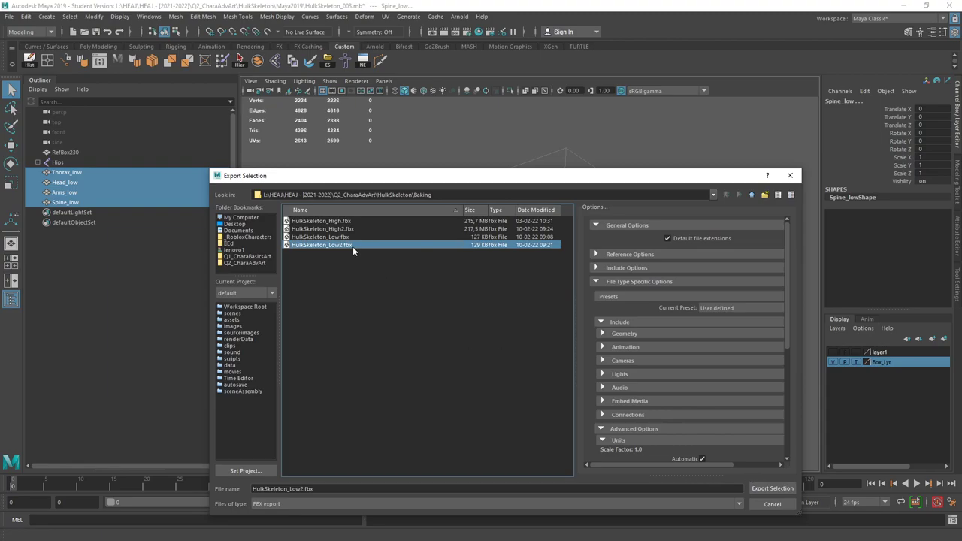
pyautogui.click(299, 490)
pyautogui.moveTo(300, 489); pyautogui.dragTo(346, 488)
pyautogui.write('3.fbx')
pyautogui.press('Return')
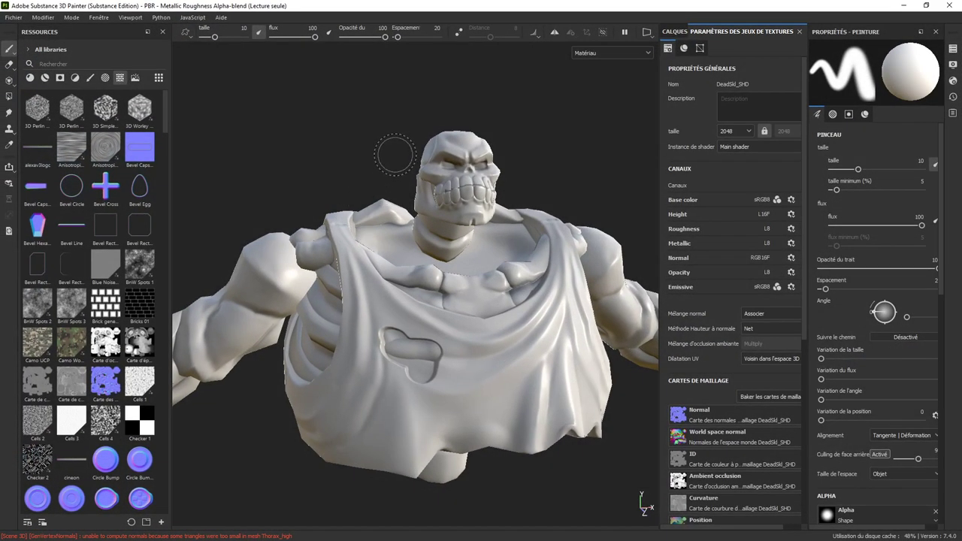
# Step: In Substance 3D Painter, replace the project mesh with HulkSkeleton_Low3.fbx in the project configuration
pyautogui.click(43, 18)
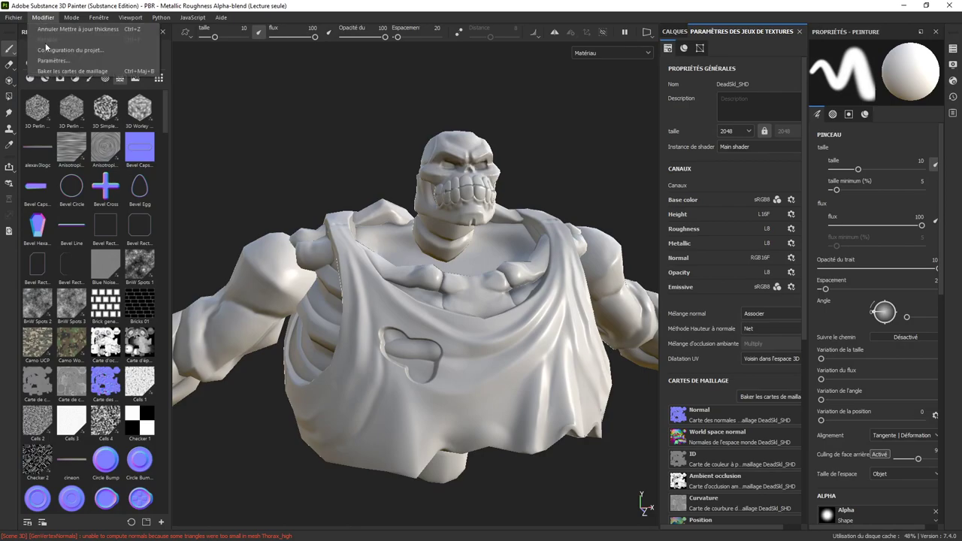
pyautogui.click(49, 51)
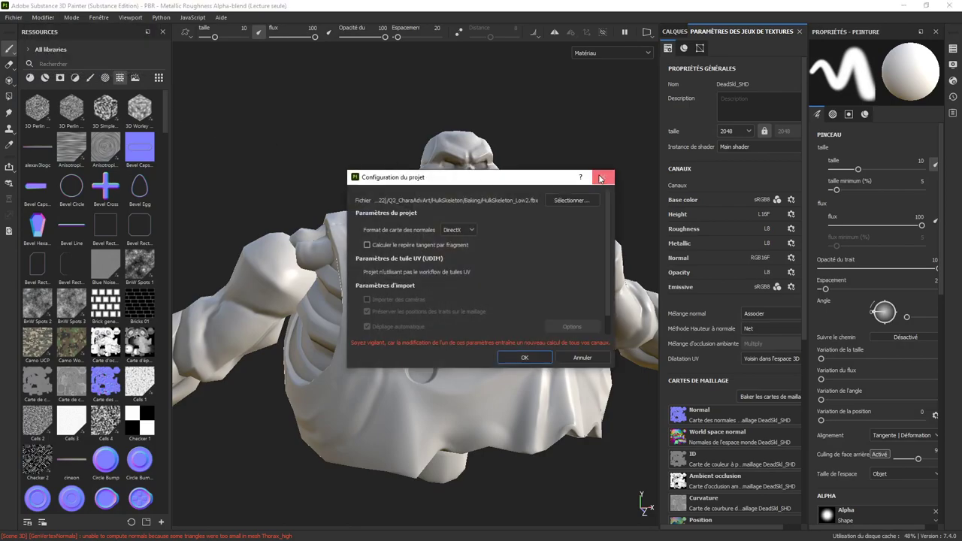
pyautogui.click(571, 200)
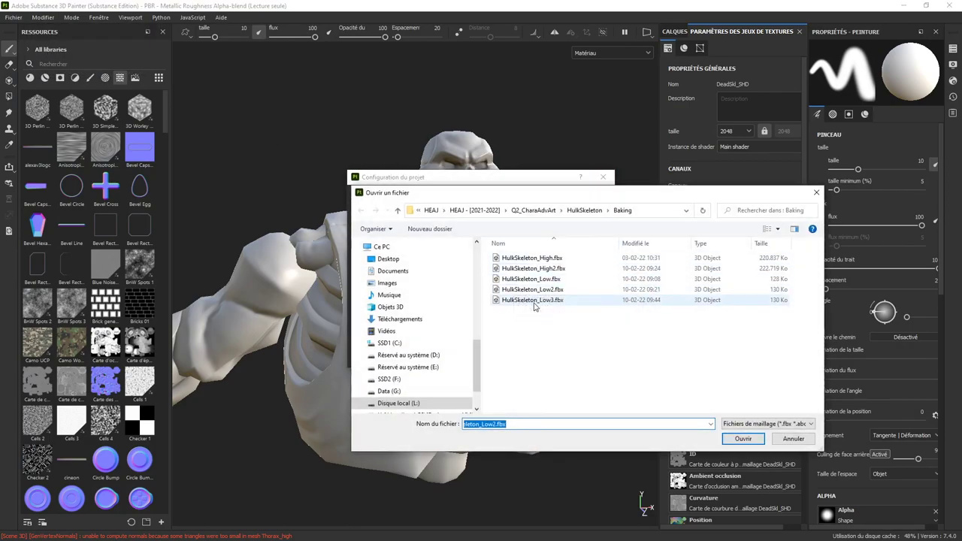
pyautogui.click(530, 300)
pyautogui.click(792, 440)
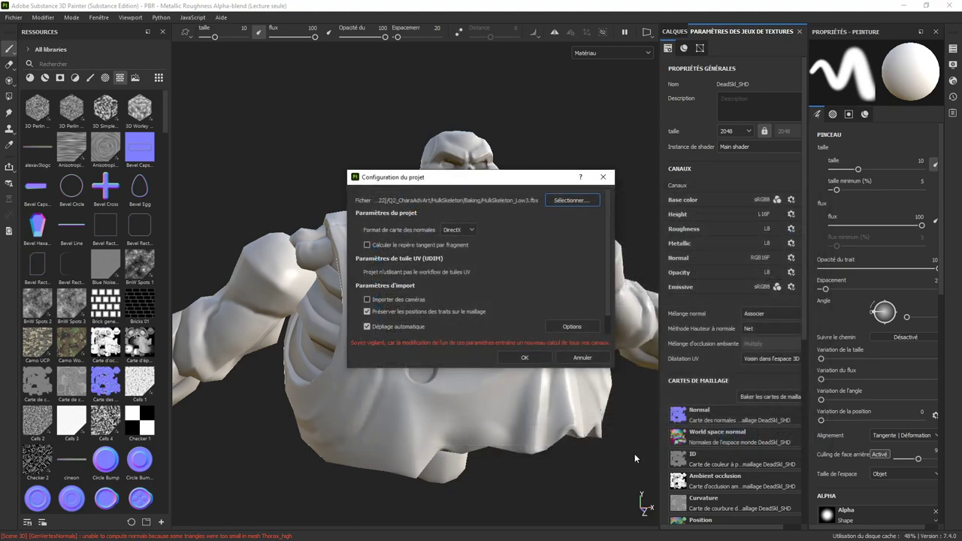
pyautogui.click(525, 361)
# Step: Inspect the back of the neck on the updated model and bake the selected mesh maps for DeadSkl_SHD at 2048
pyautogui.press('F1')
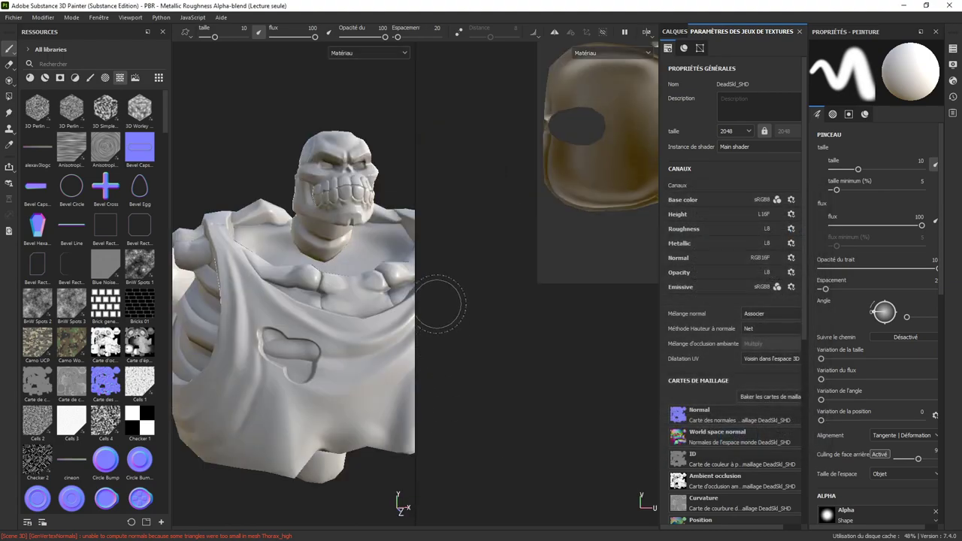
pyautogui.press('F2')
pyautogui.moveTo(376, 175)
pyautogui.keyDown('alt'); pyautogui.mouseDown()
pyautogui.moveTo(415, 263)
pyautogui.moveTo(360, 283)
pyautogui.mouseUp(); pyautogui.keyUp('alt')
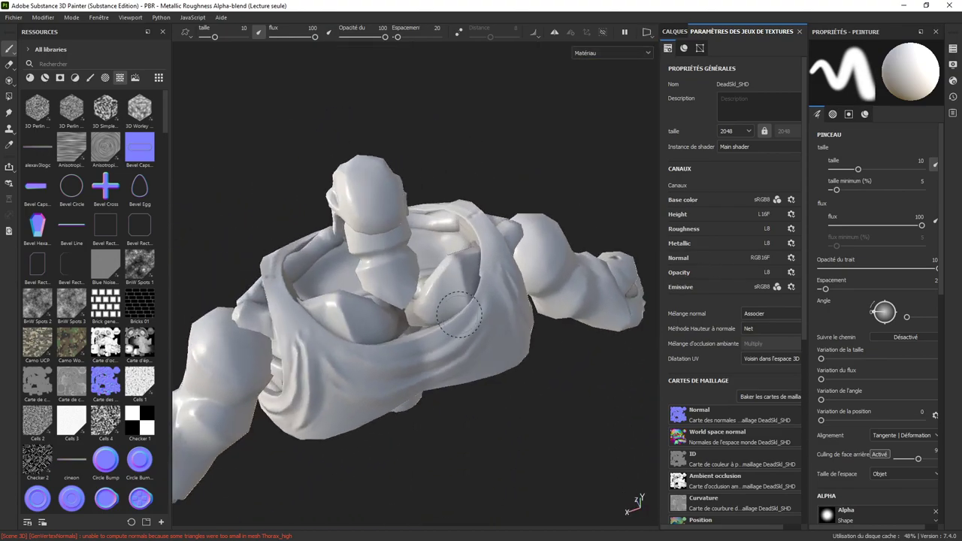
pyautogui.keyDown('alt'); pyautogui.moveTo(432, 331); pyautogui.dragTo(477, 280); pyautogui.keyUp('alt')
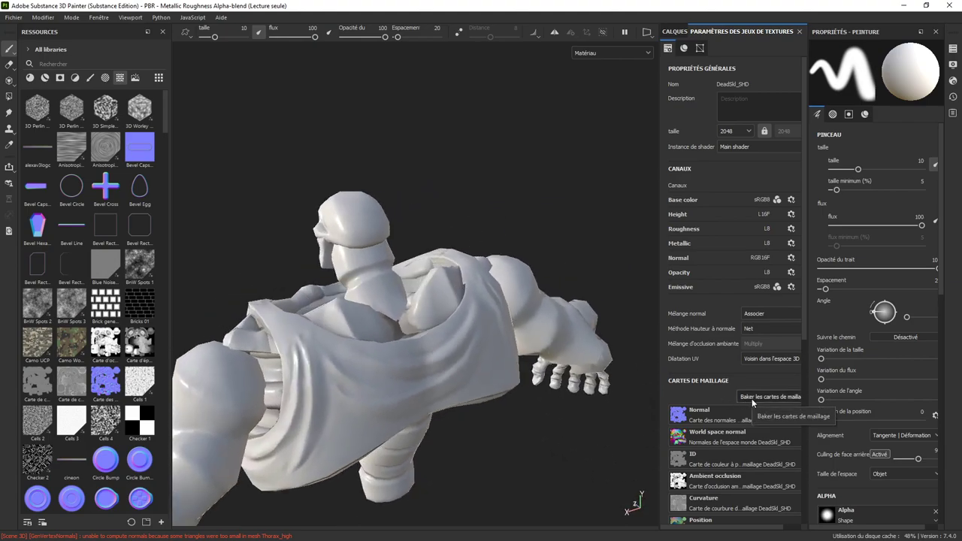
pyautogui.click(752, 398)
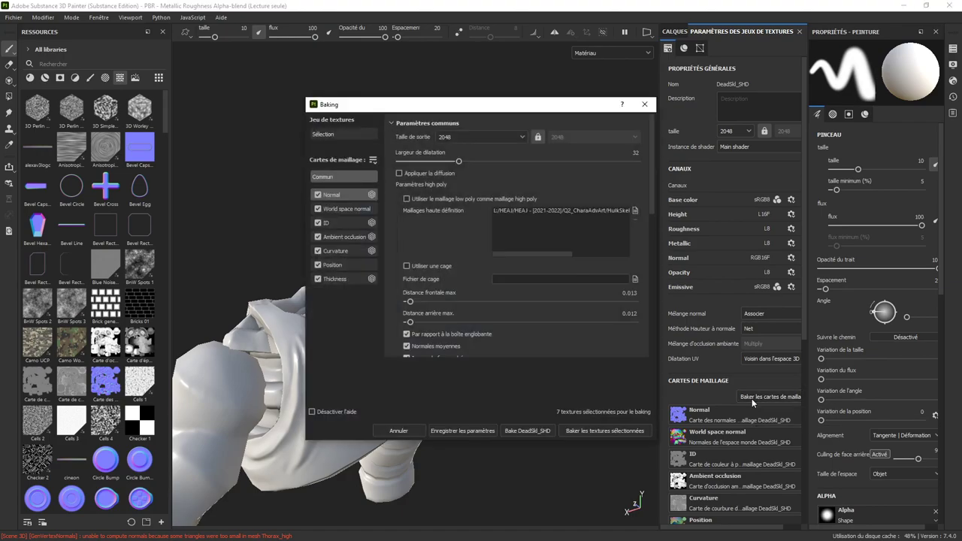
pyautogui.click(603, 432)
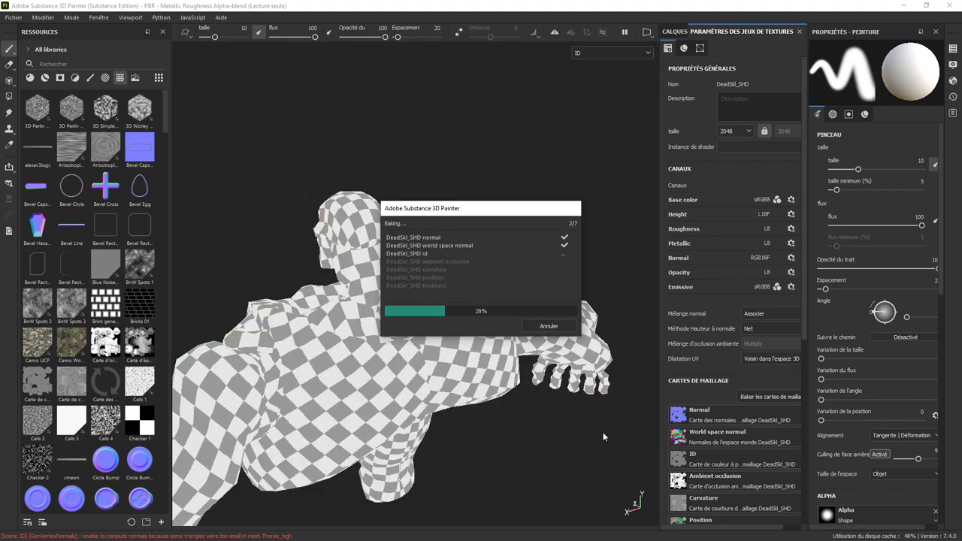
pyautogui.moveTo(501, 213); pyautogui.dragTo(559, 124)
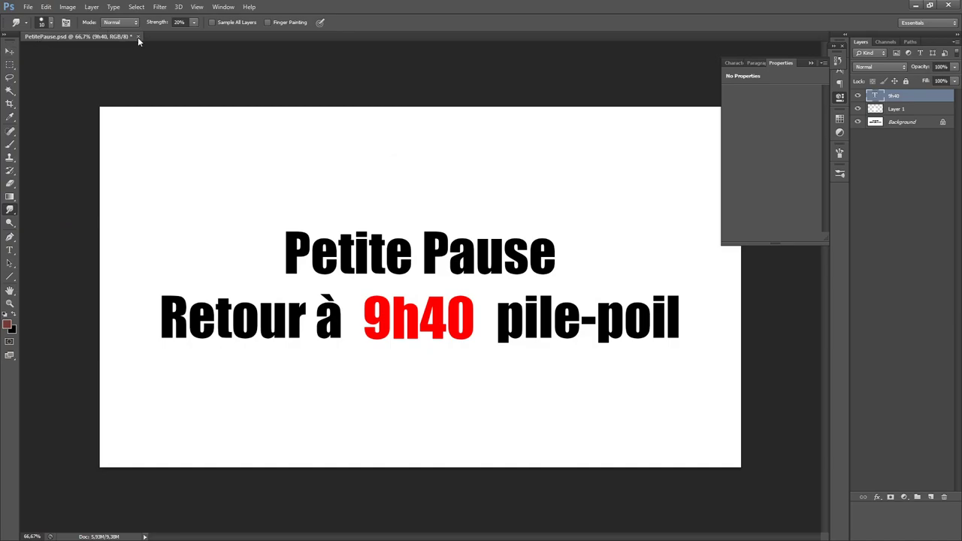
# Step: Switch to Photoshop, close PetitePause.psd and bring up the Open dialog
pyautogui.click(138, 36)
pyautogui.click(487, 207)
pyautogui.doubleClick(421, 209)
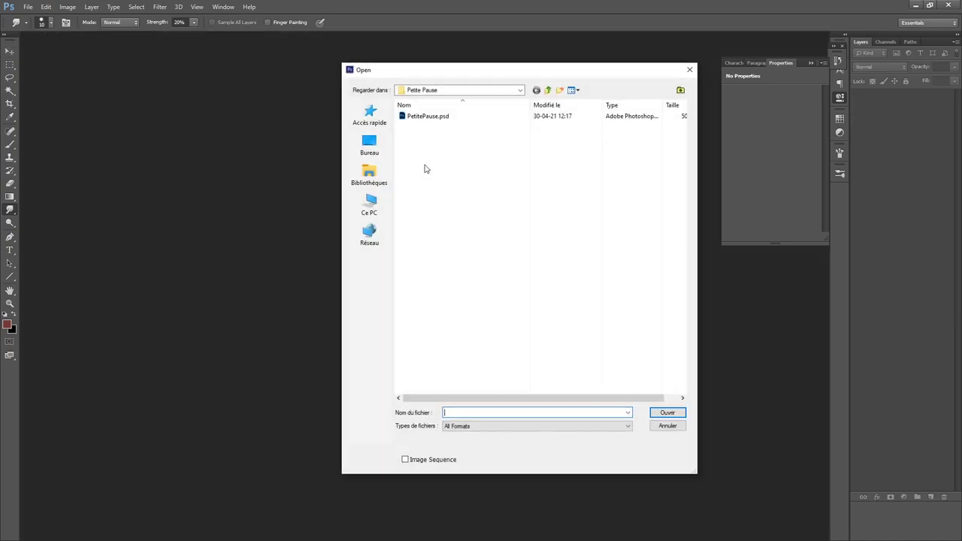
# Step: Browse the Open dialog to the Projet1_Skull folder under HEAJ - [2021-2022], Q1_CharaBasicsArt
pyautogui.click(549, 91)
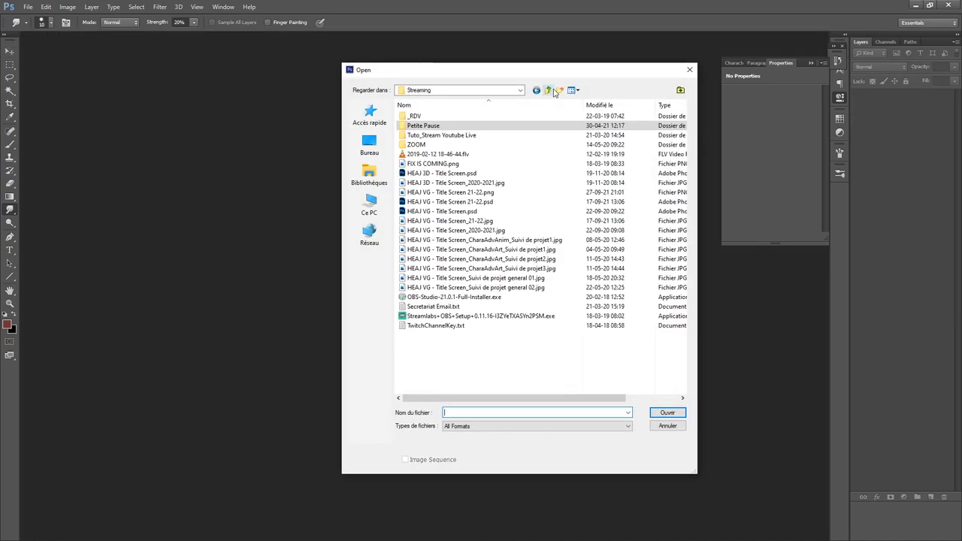
pyautogui.click(553, 90)
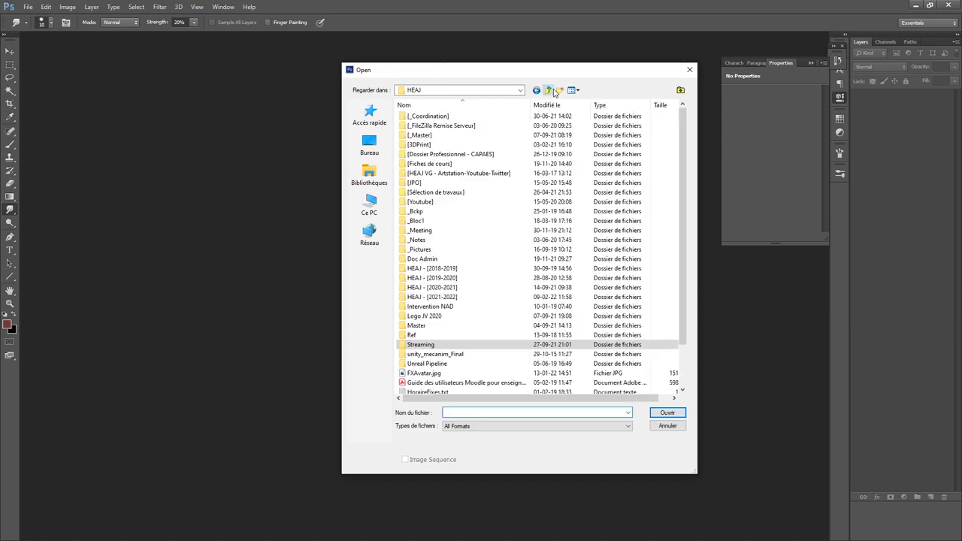
pyautogui.doubleClick(432, 297)
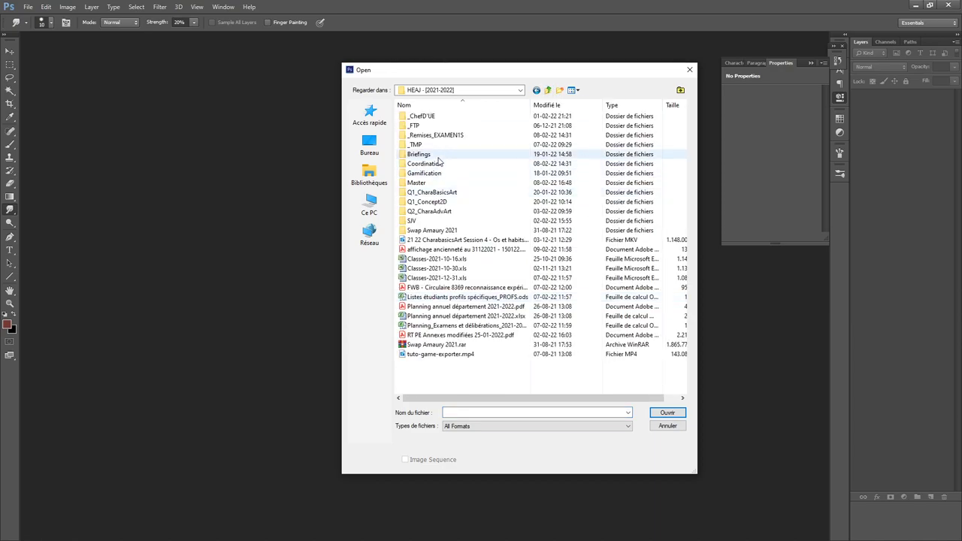
pyautogui.doubleClick(433, 194)
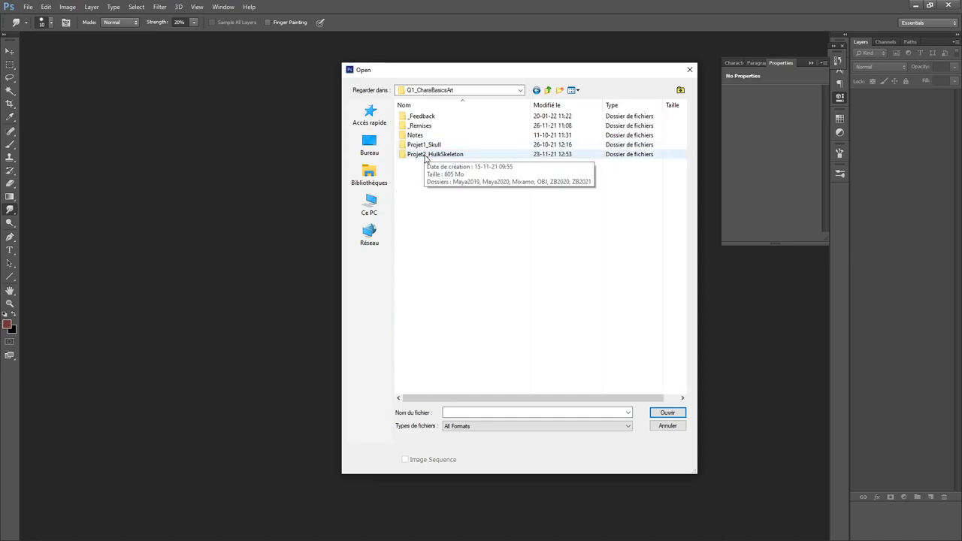
pyautogui.doubleClick(420, 145)
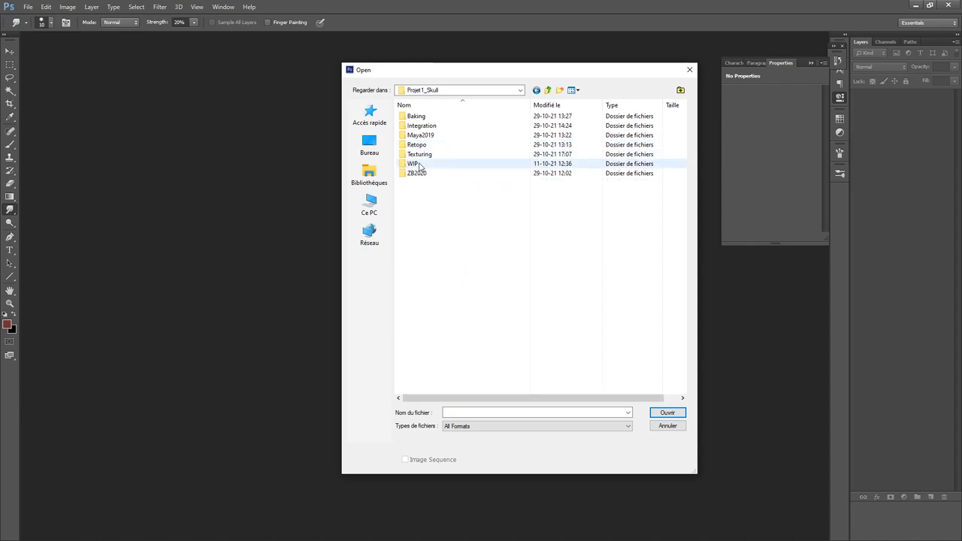
# Step: Look through the Integration and Texturing folders for a skull texture and return to Projet1_Skull
pyautogui.doubleClick(421, 126)
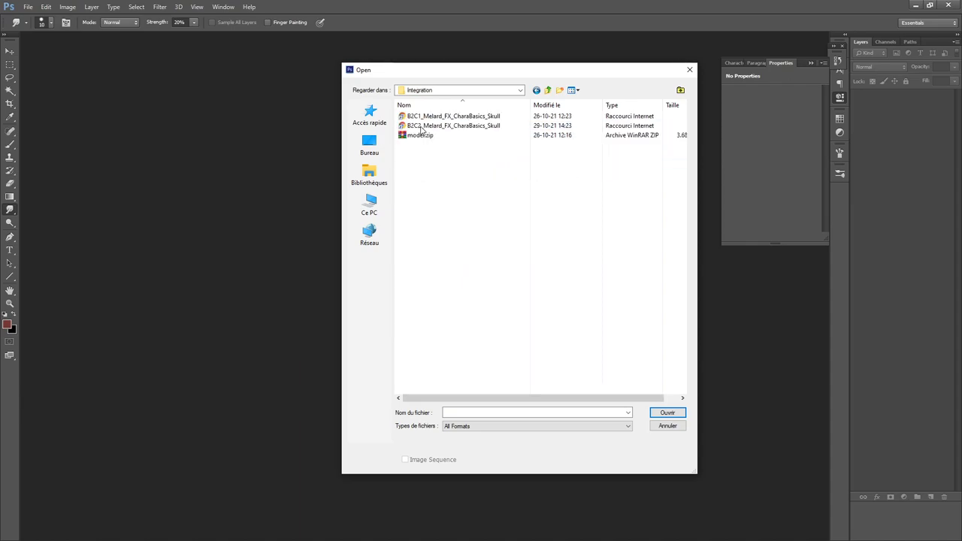
pyautogui.click(548, 91)
pyautogui.doubleClick(442, 155)
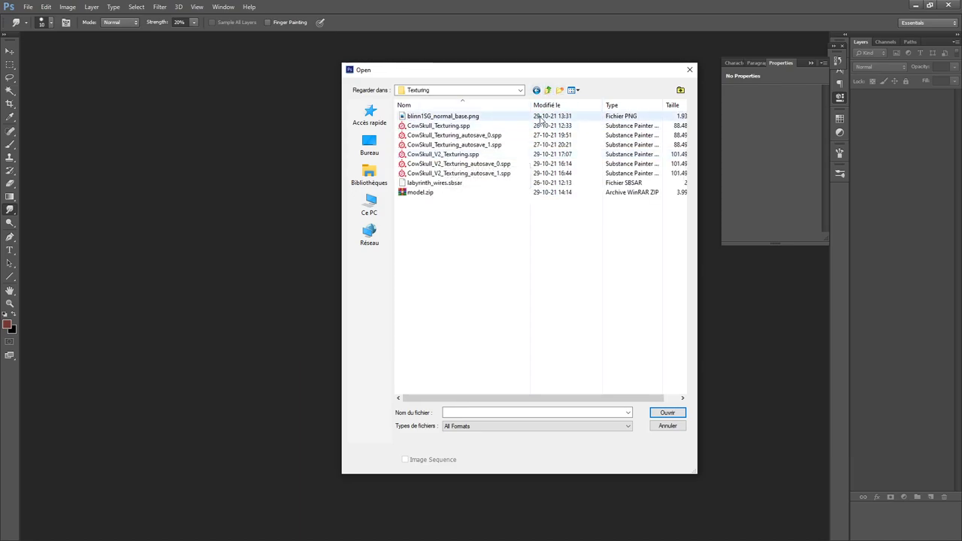
pyautogui.click(548, 91)
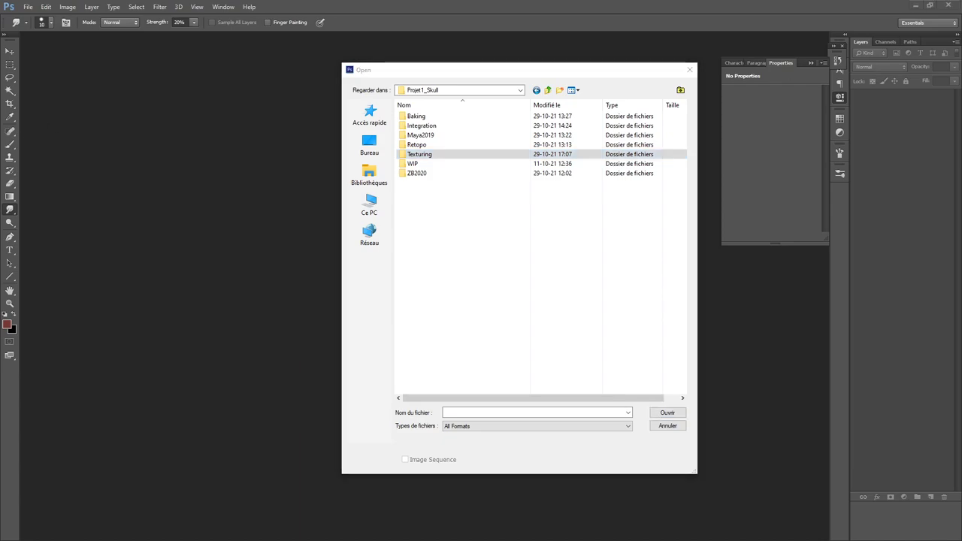
# Step: Switch to File Explorer and go to the Integration folder of Projet1_Skull in Q1_CharaBasicsArt
pyautogui.hotkey('alt', 'Tab')
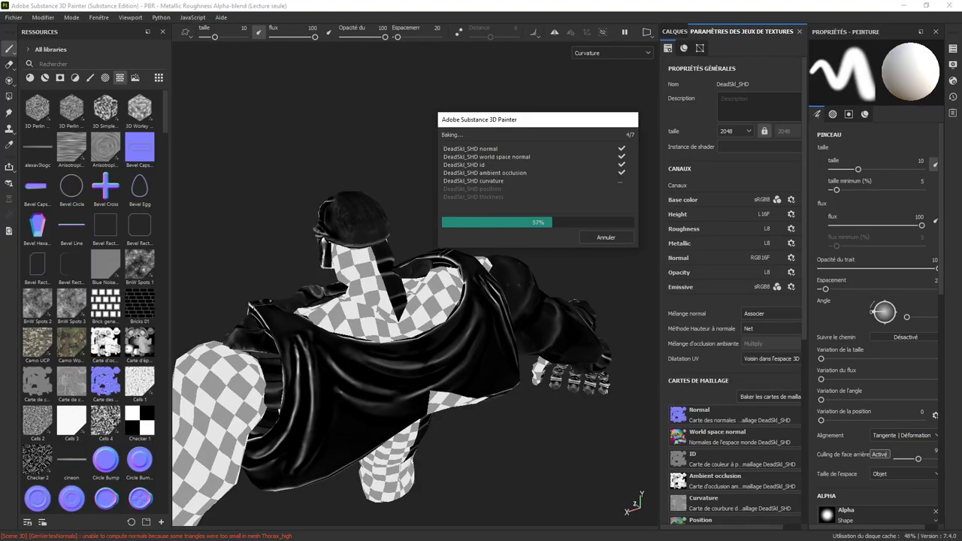
pyautogui.hotkey('alt', 'Tab')
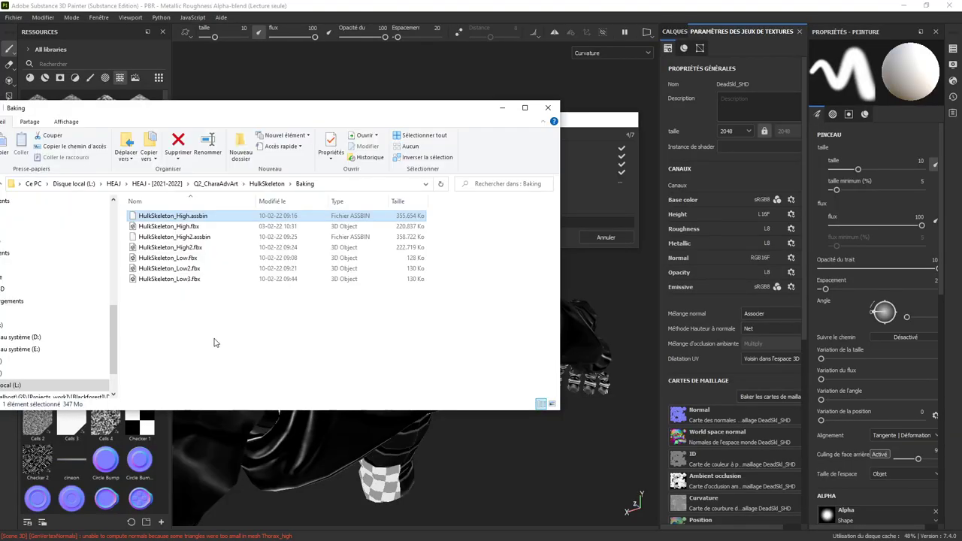
pyautogui.click(158, 184)
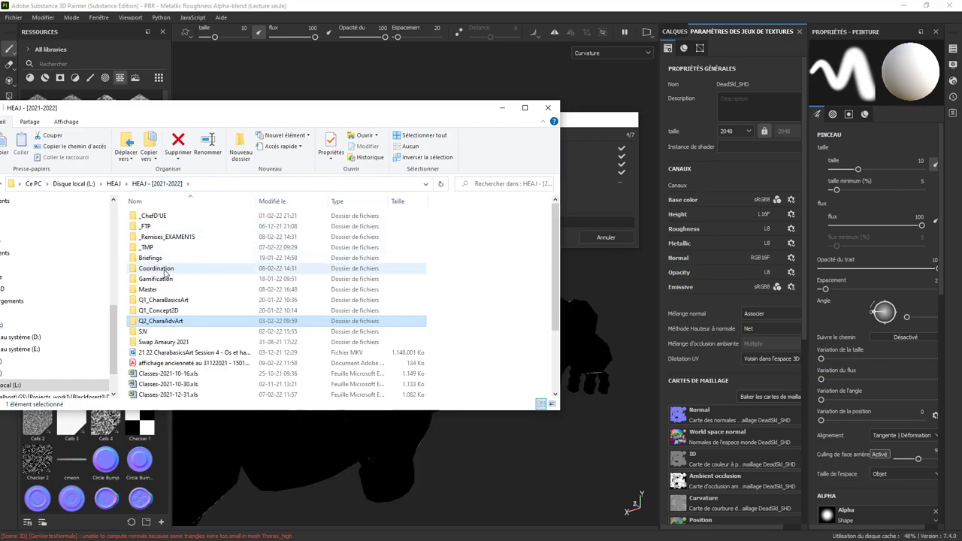
pyautogui.doubleClick(162, 300)
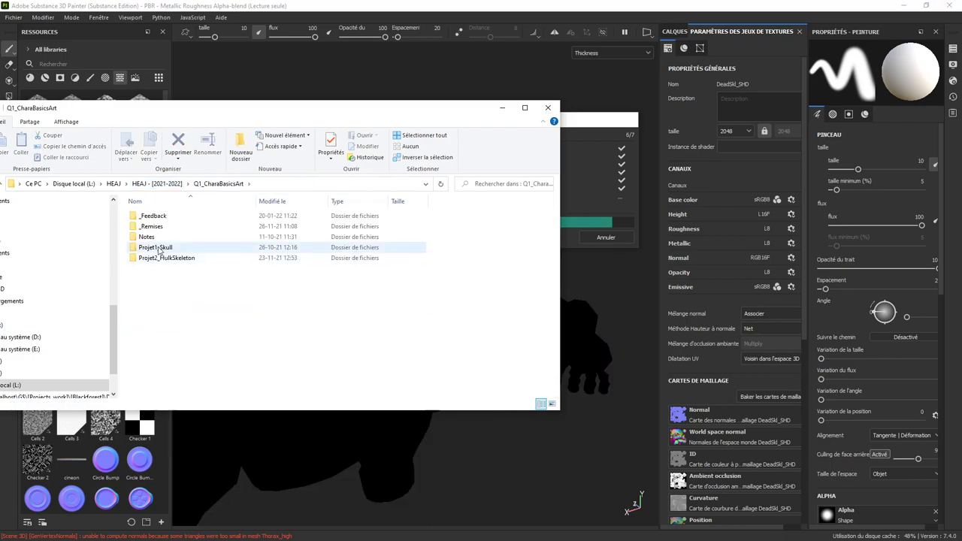
pyautogui.doubleClick(156, 248)
pyautogui.doubleClick(154, 227)
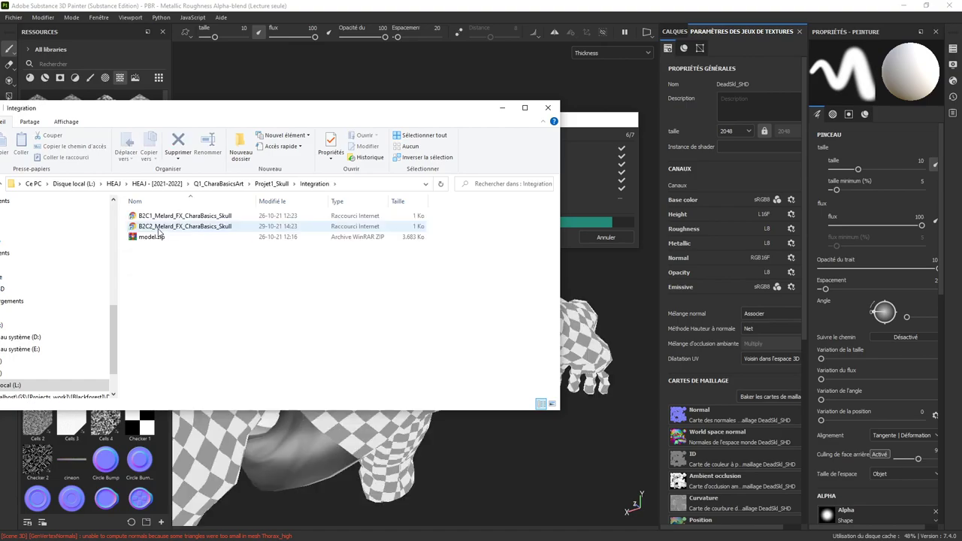
# Step: Extract model.zip in the Integration folder and select blinn1SG_normal.png in the extracted model's textures folder
pyautogui.rightClick(155, 237)
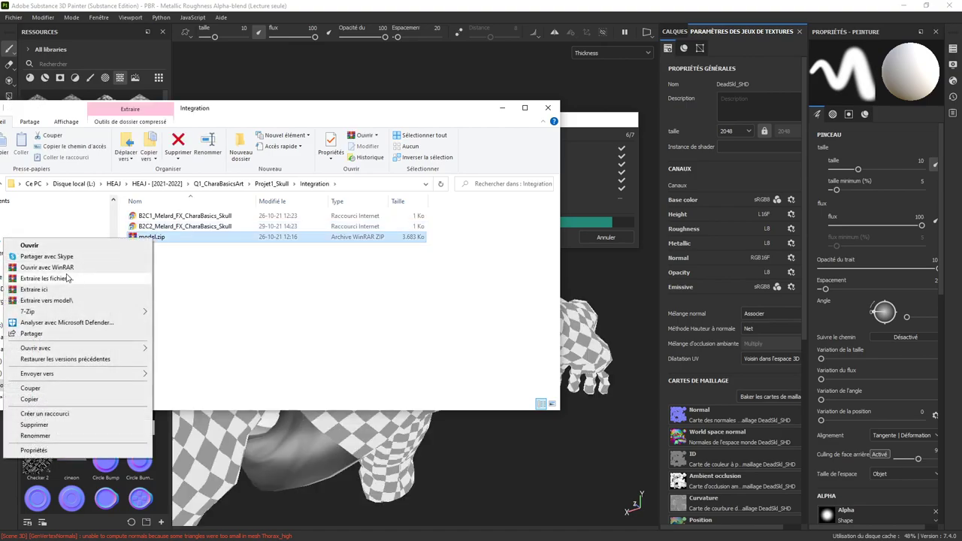
pyautogui.click(36, 291)
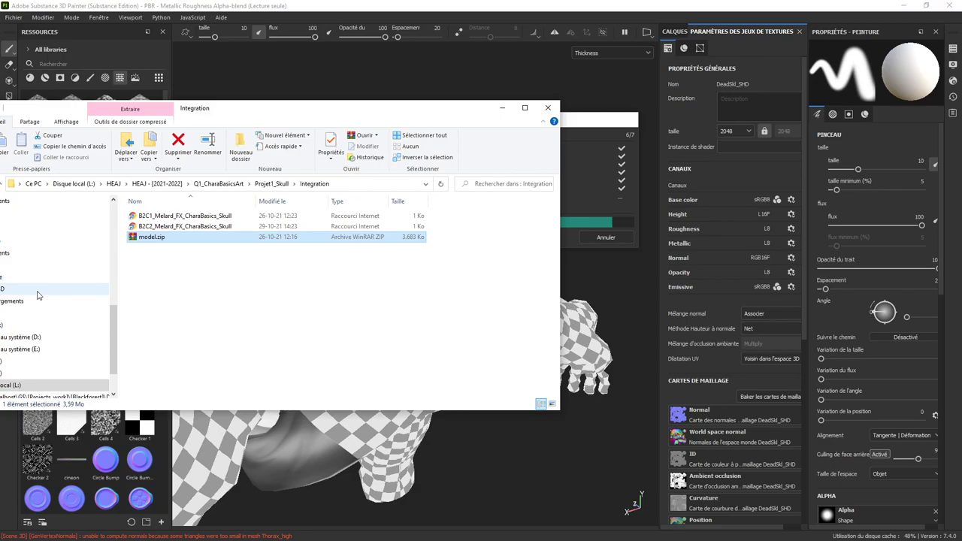
pyautogui.doubleClick(153, 217)
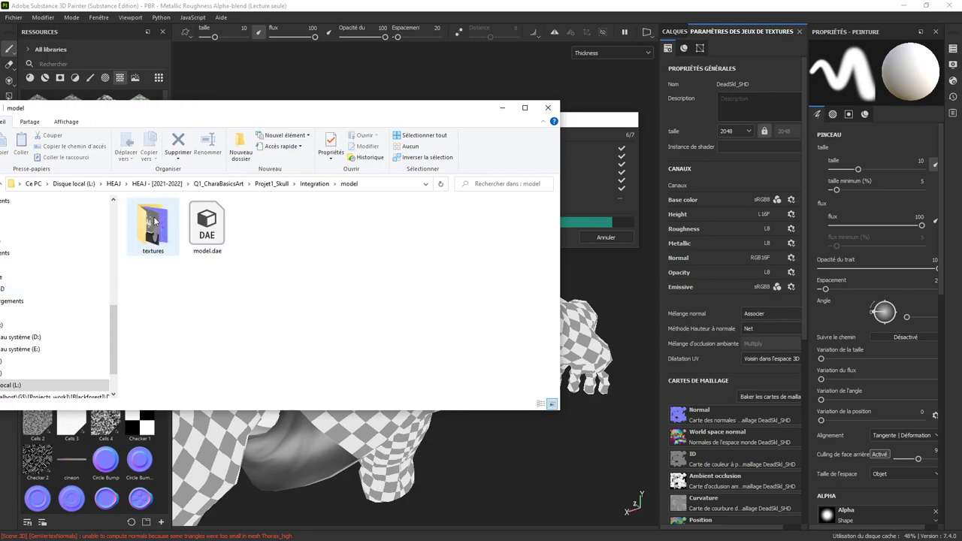
pyautogui.doubleClick(153, 221)
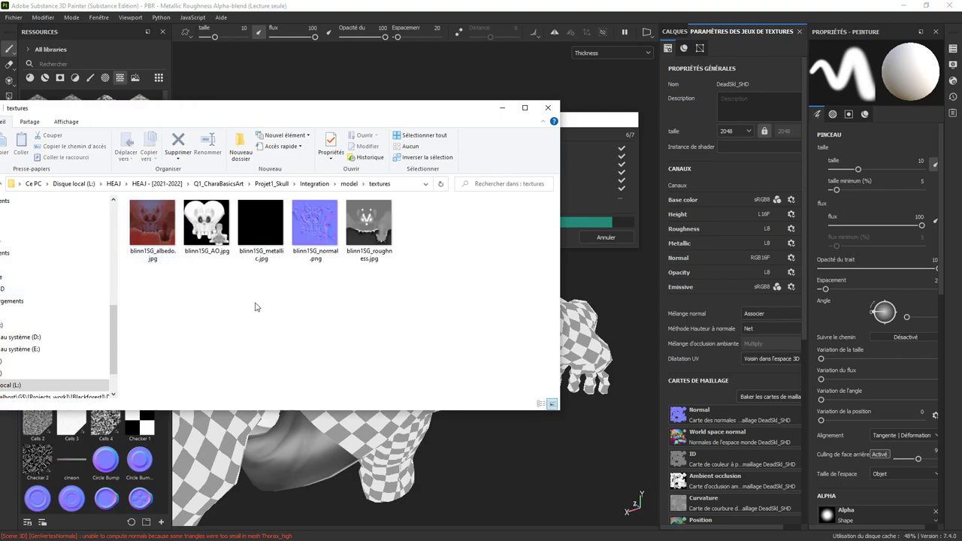
pyautogui.click(314, 226)
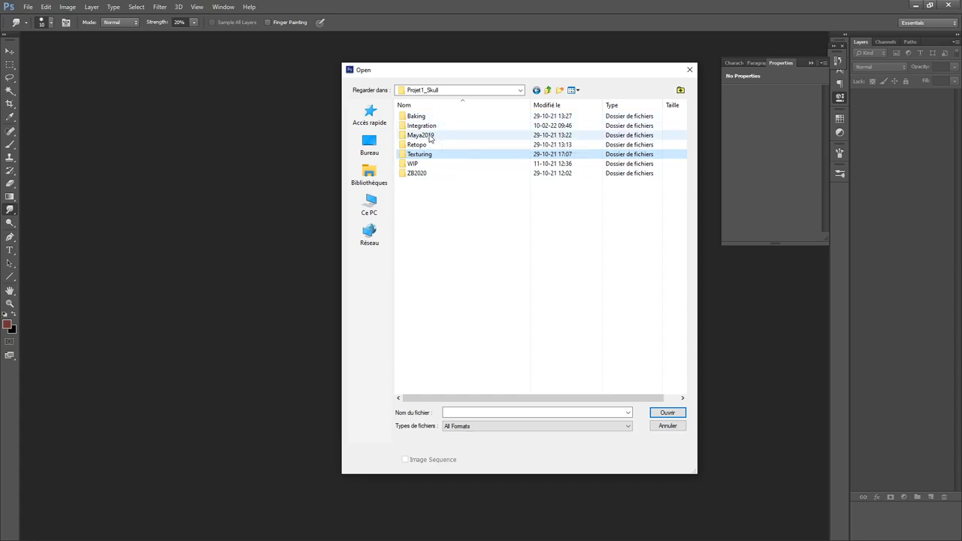
# Step: In Photoshop, open blinn1SG_normal.png from the textures folder of Integration's extracted model
pyautogui.doubleClick(421, 126)
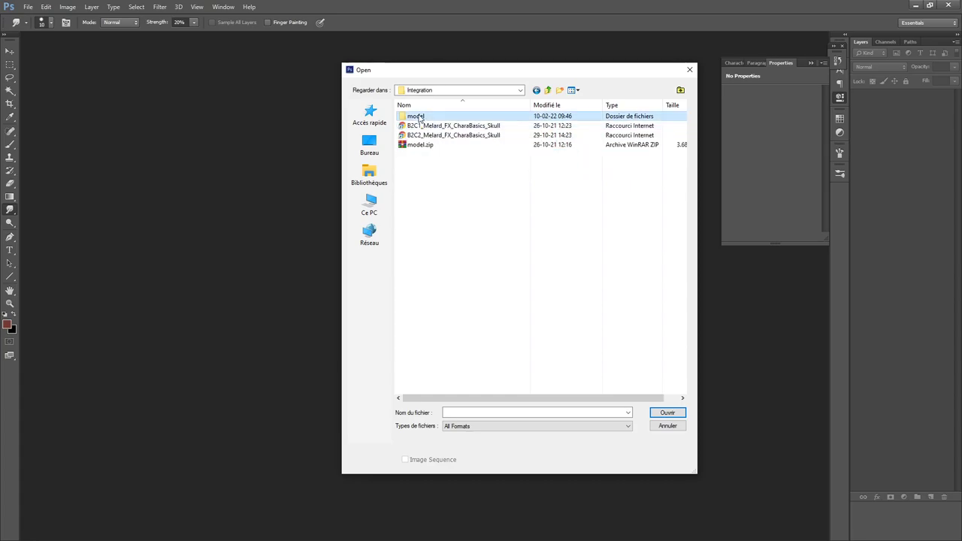
pyautogui.doubleClick(419, 118)
pyautogui.doubleClick(421, 128)
pyautogui.click(571, 128)
pyautogui.click(667, 413)
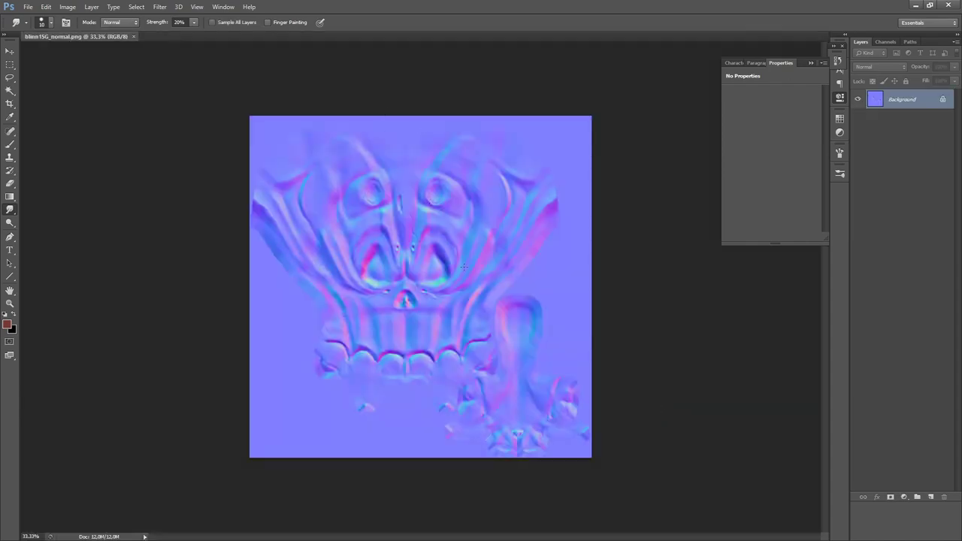
# Step: Show the normal map's channels and view Red, Green and Blue individually
pyautogui.click(887, 42)
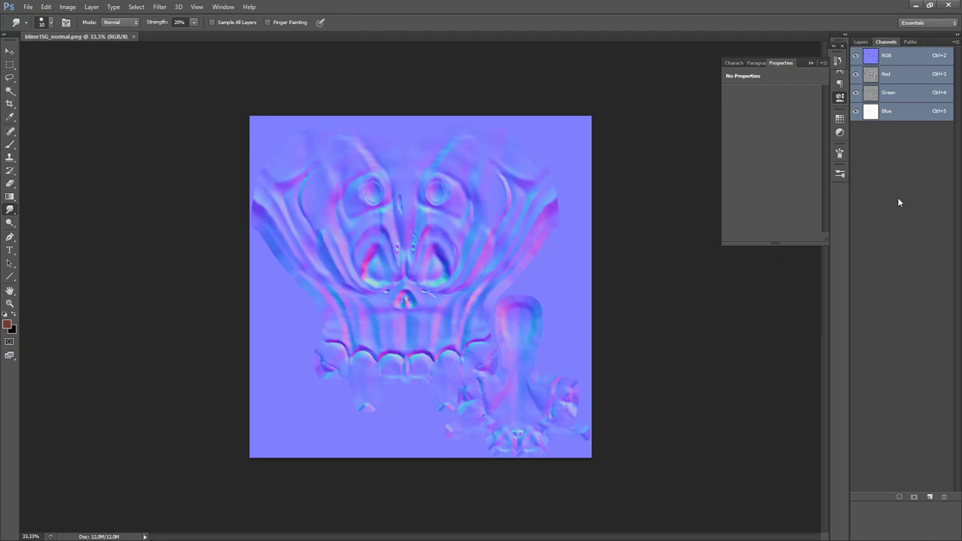
pyautogui.click(861, 41)
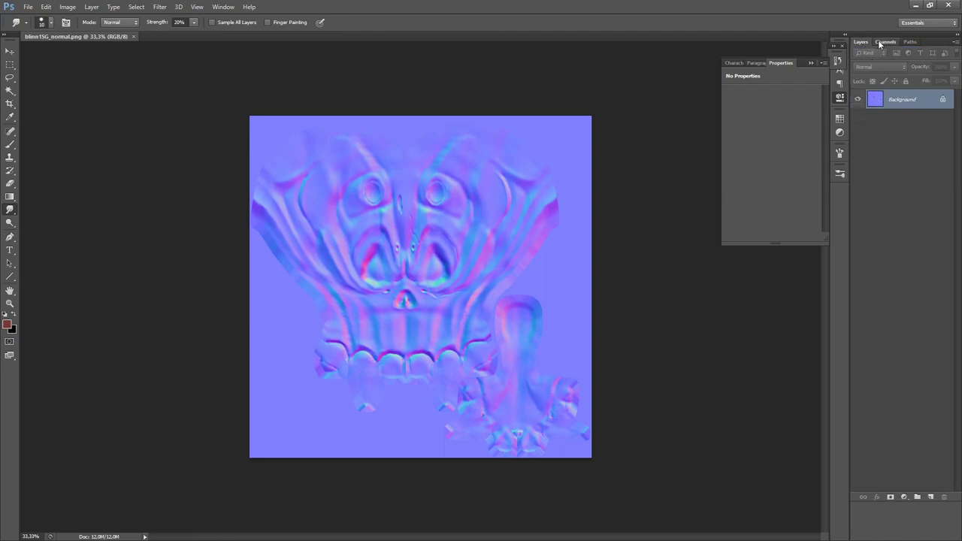
pyautogui.click(879, 41)
pyautogui.click(892, 76)
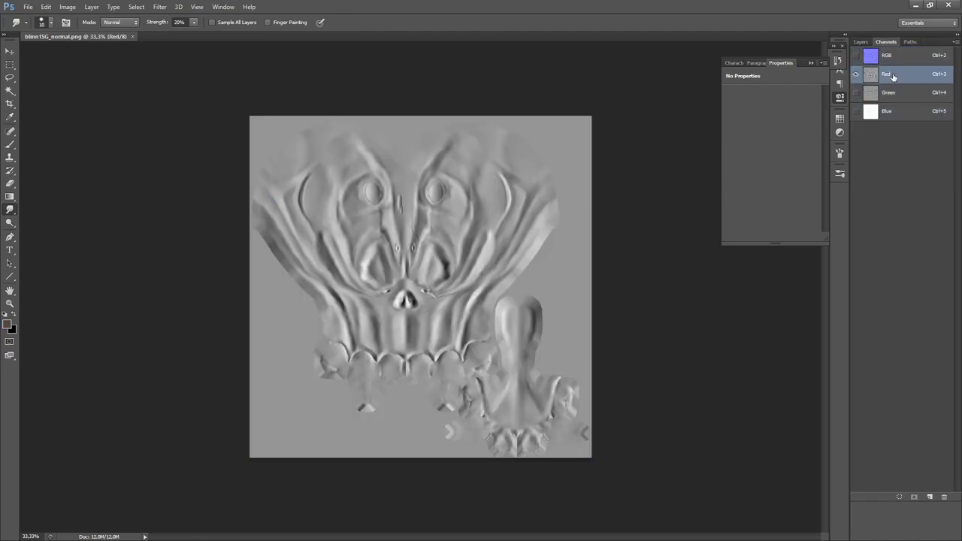
pyautogui.click(892, 93)
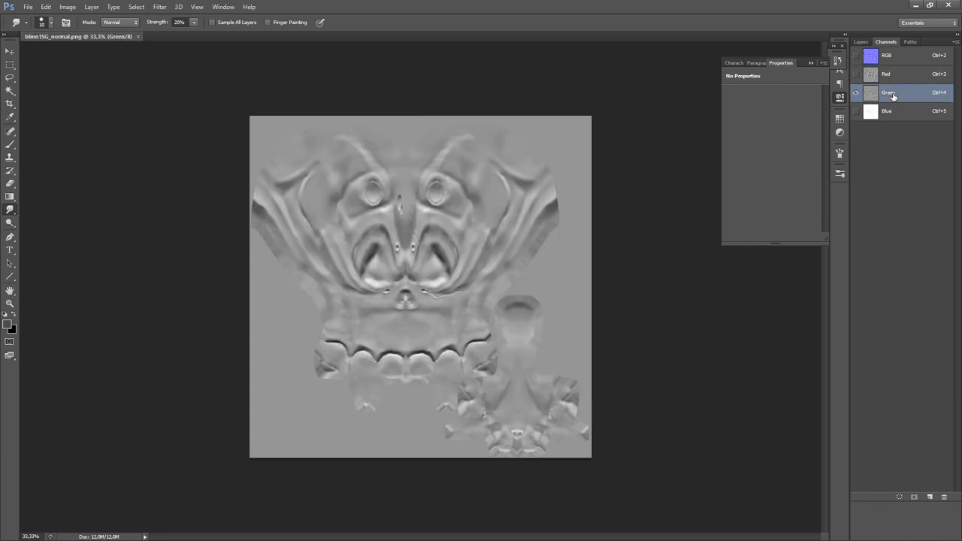
pyautogui.click(890, 113)
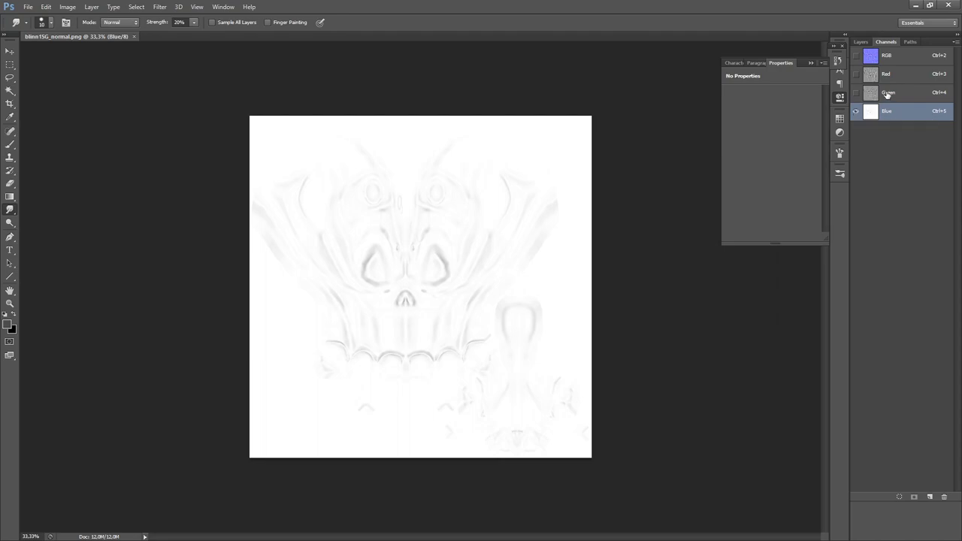
# Step: Compare the Green, Red and Blue channels again and return to the RGB composite
pyautogui.click(887, 93)
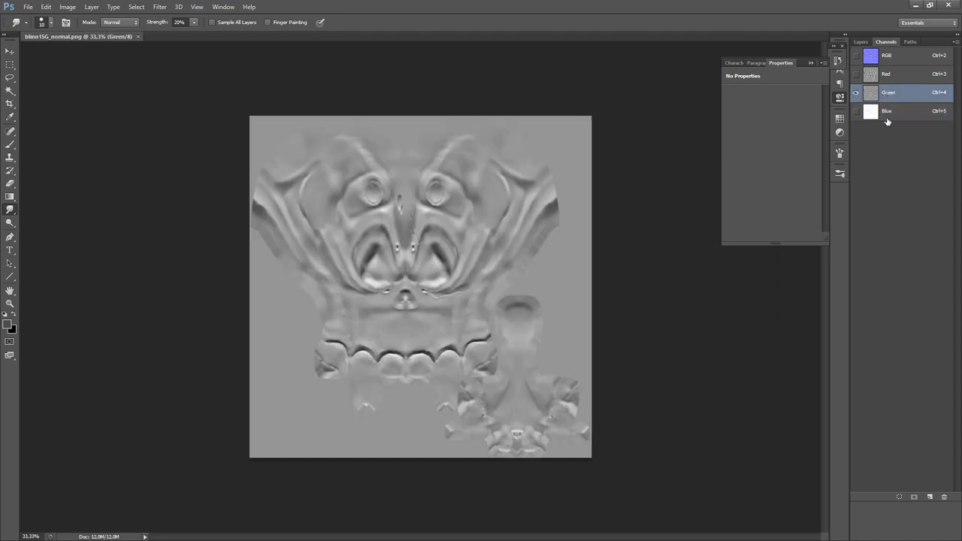
pyautogui.click(887, 79)
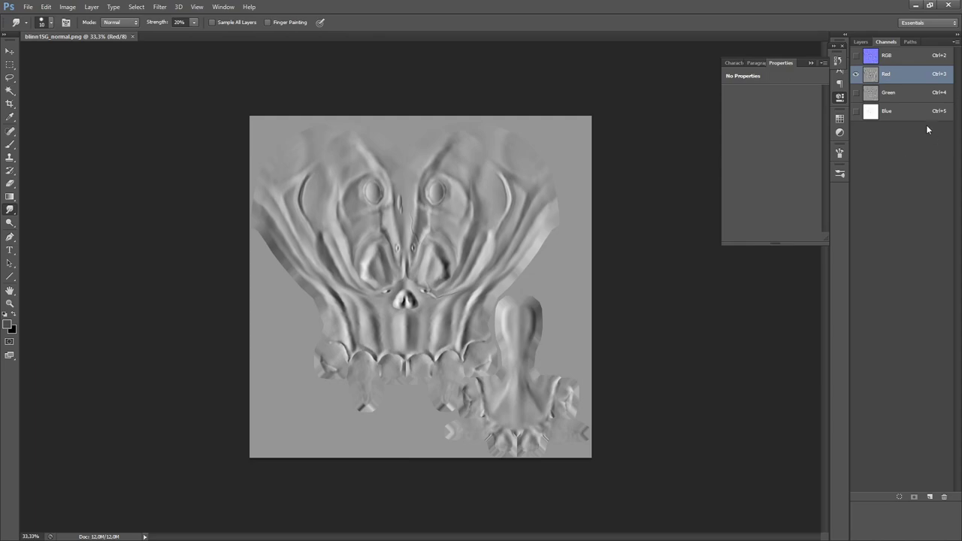
pyautogui.click(890, 115)
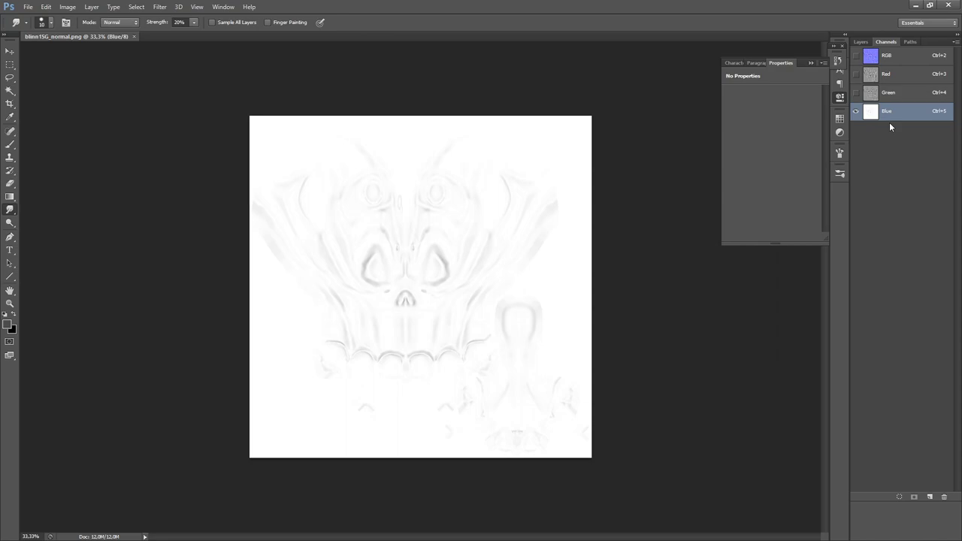
pyautogui.click(887, 57)
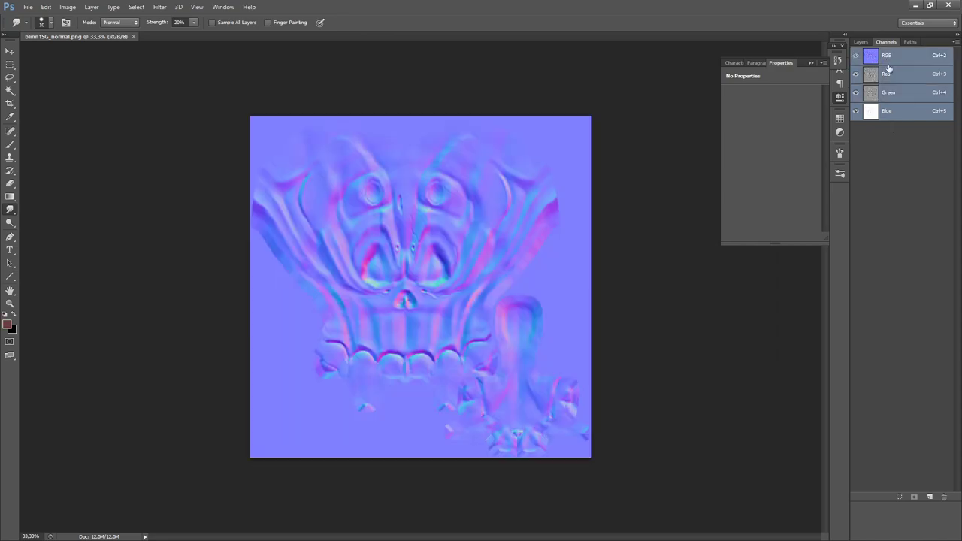
# Step: Examine each single channel of the normal map once more, alternating between Red and Green and ending on Green
pyautogui.click(889, 75)
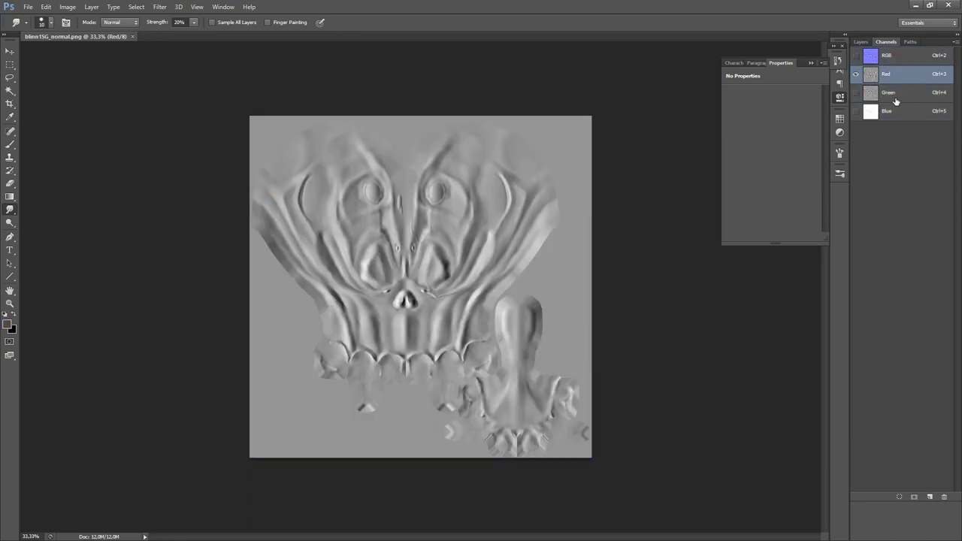
pyautogui.click(892, 94)
pyautogui.click(888, 111)
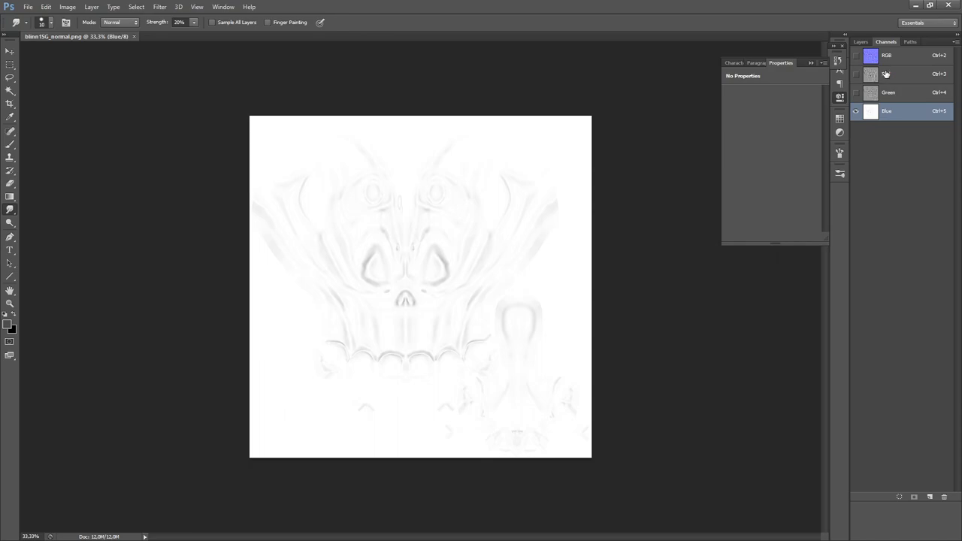
pyautogui.click(886, 73)
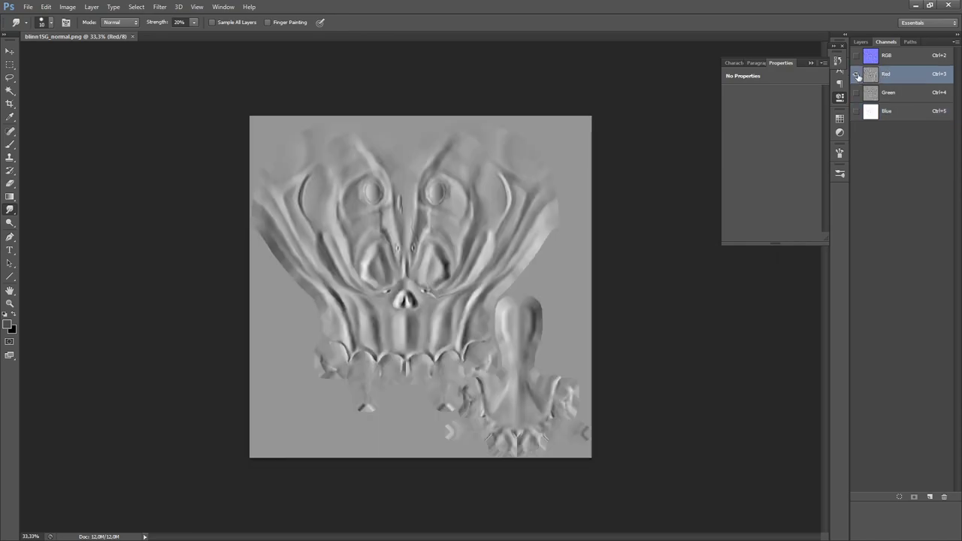
pyautogui.click(889, 97)
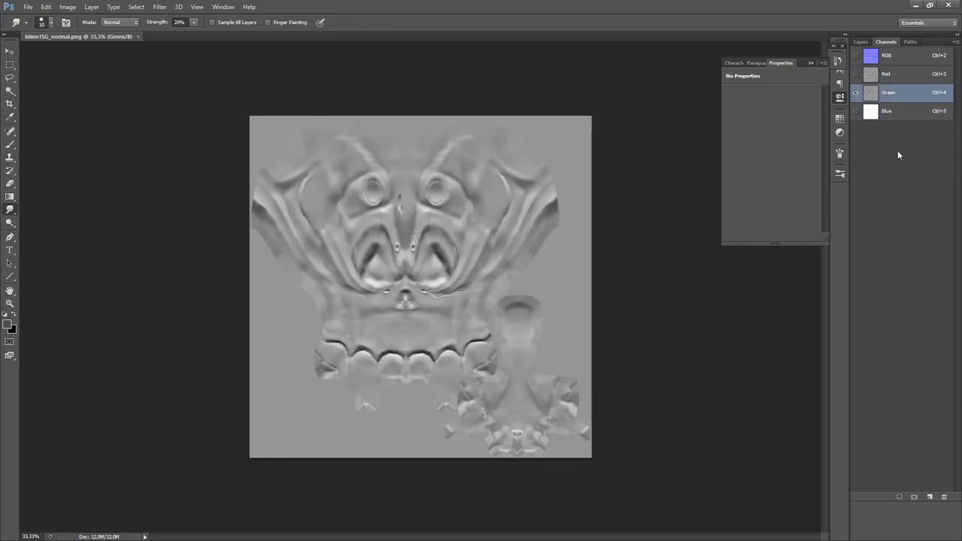
pyautogui.click(899, 74)
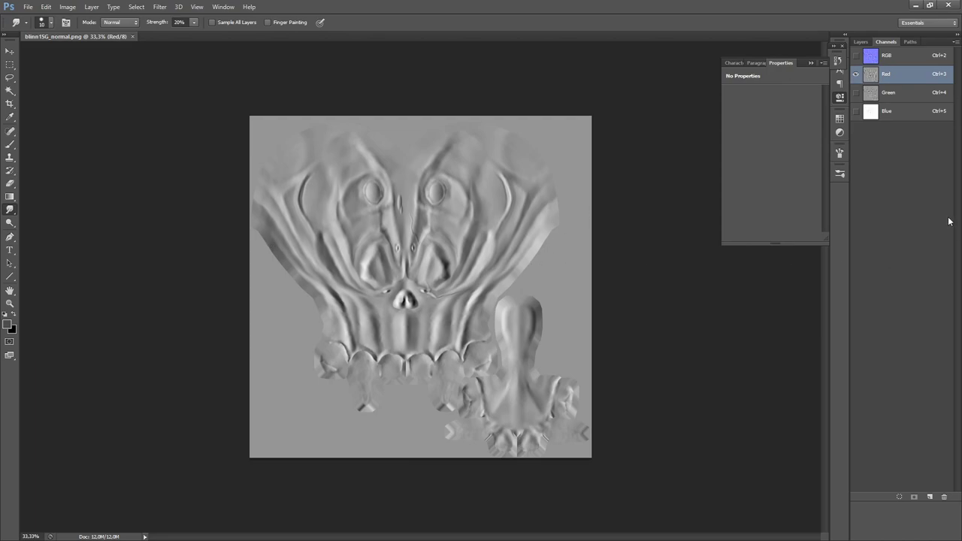
pyautogui.click(894, 94)
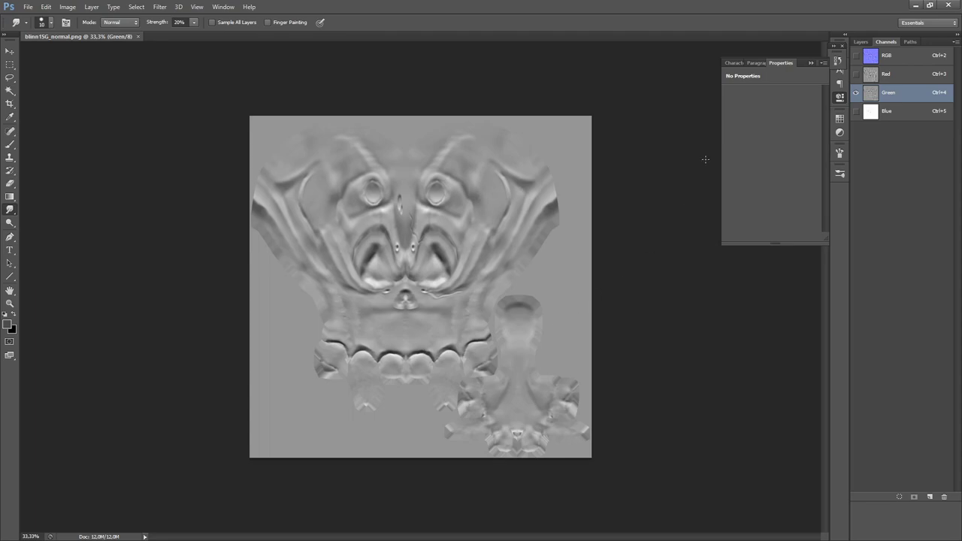
# Step: View the normal map's Red and Green channels combined and Red alone, ending with the Green channel selected
pyautogui.click(855, 74)
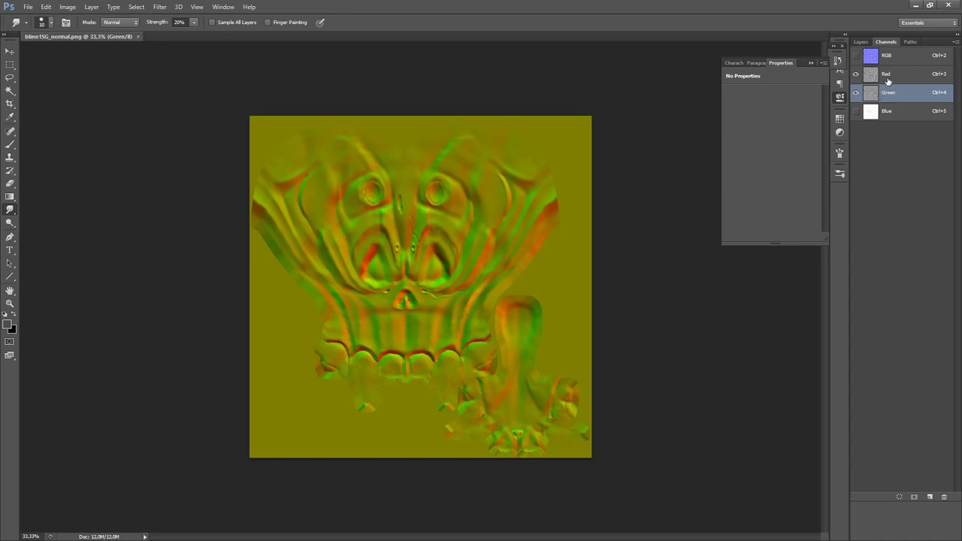
pyautogui.click(887, 75)
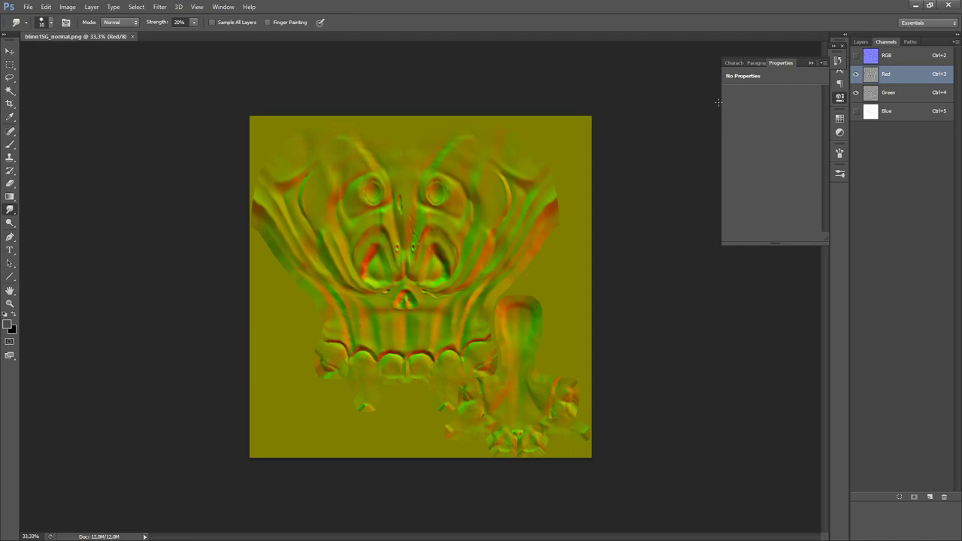
pyautogui.click(855, 91)
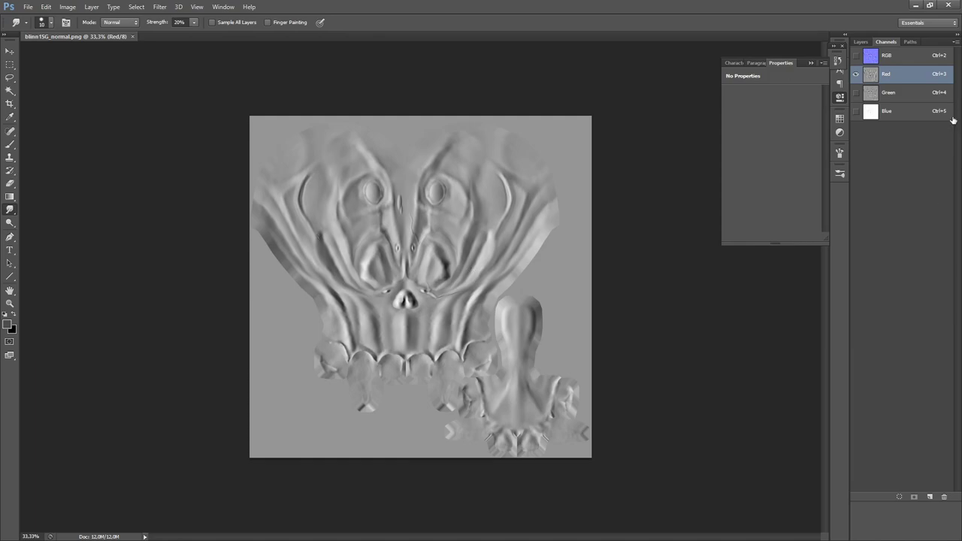
pyautogui.click(906, 93)
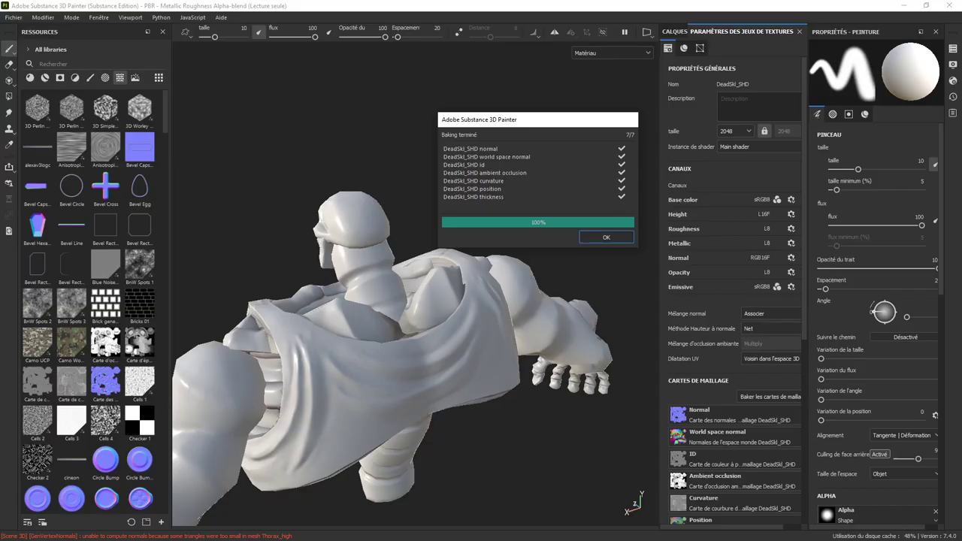
# Step: Switch to Substance 3D Painter, close the finished bake report and view the skeleton from the front
pyautogui.click(605, 237)
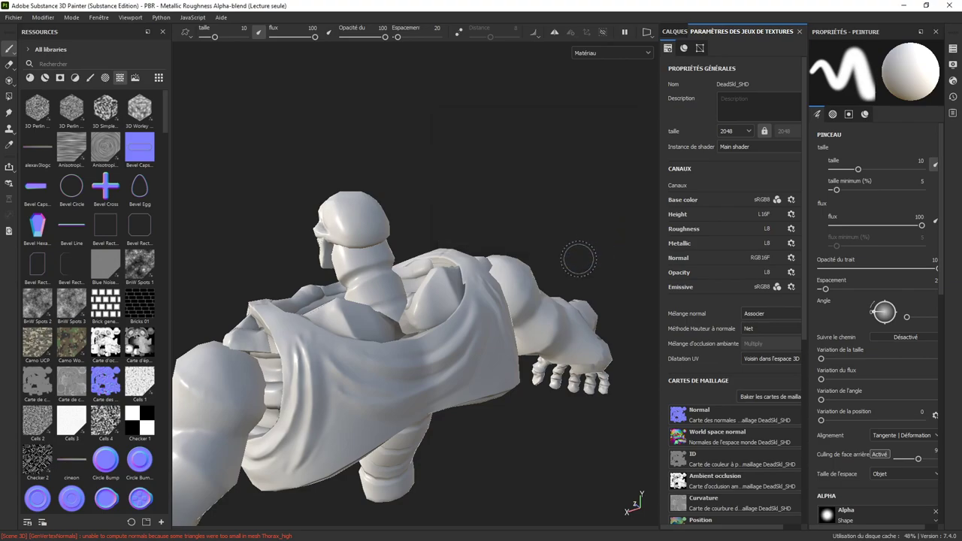
pyautogui.keyDown('alt'); pyautogui.moveTo(541, 187); pyautogui.dragTo(406, 135); pyautogui.keyUp('alt')
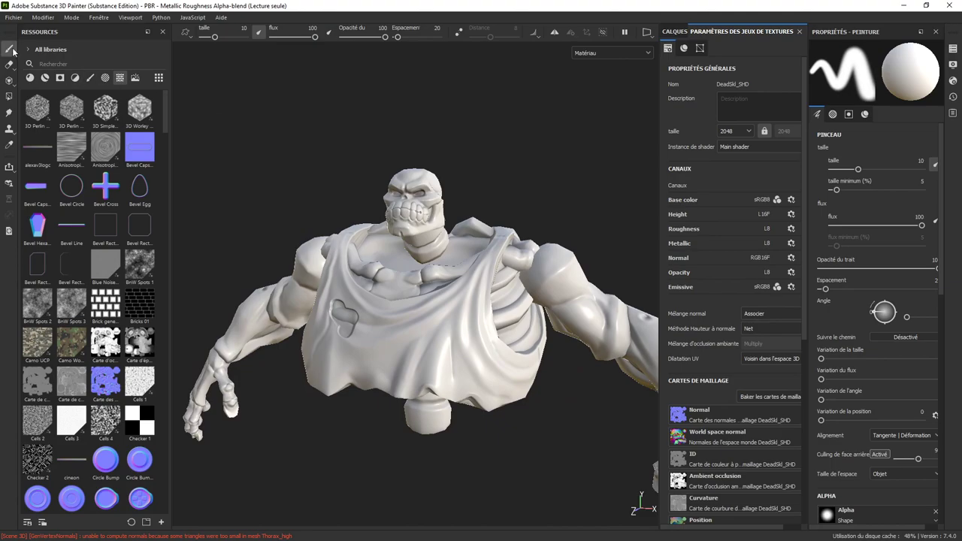
# Step: Check the normal map format setting in the new-project options without creating a project
pyautogui.click(14, 17)
pyautogui.click(25, 29)
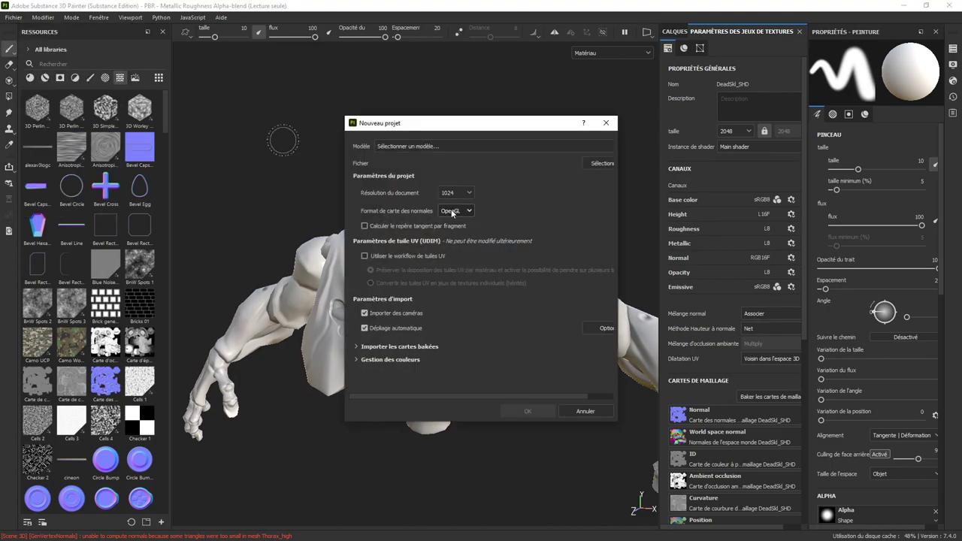
pyautogui.click(452, 214)
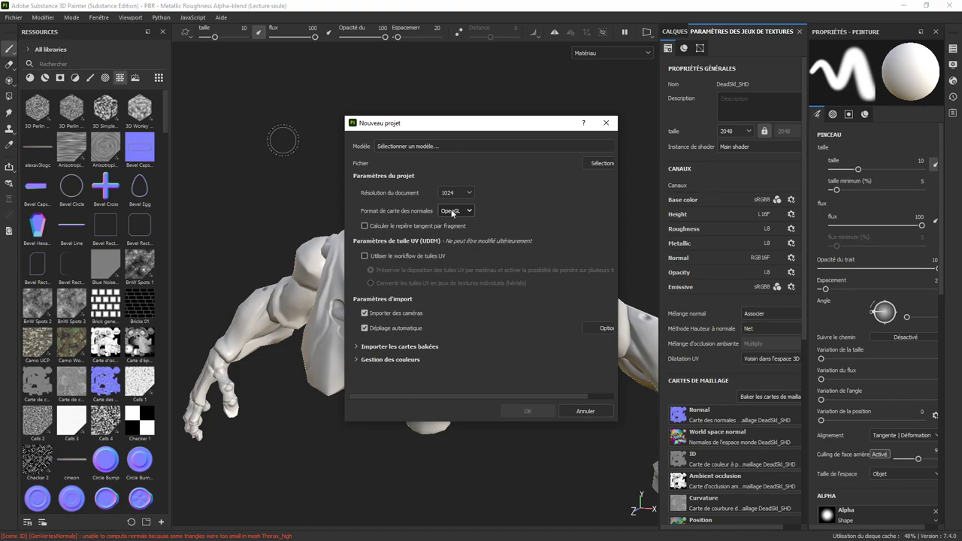
pyautogui.click(606, 122)
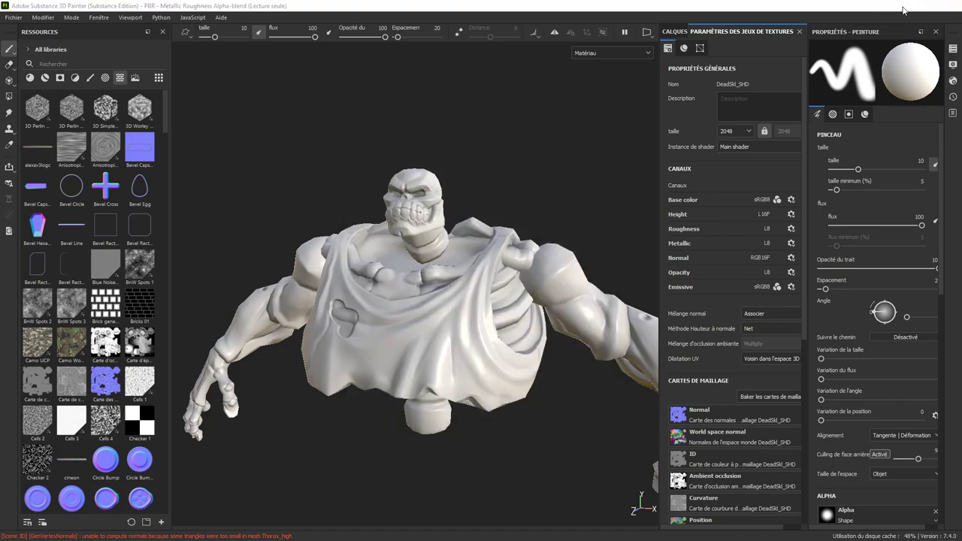
# Step: Switch to Photoshop, invert the skull normal map's Green channel and return to Substance 3D Painter
pyautogui.click(902, 6)
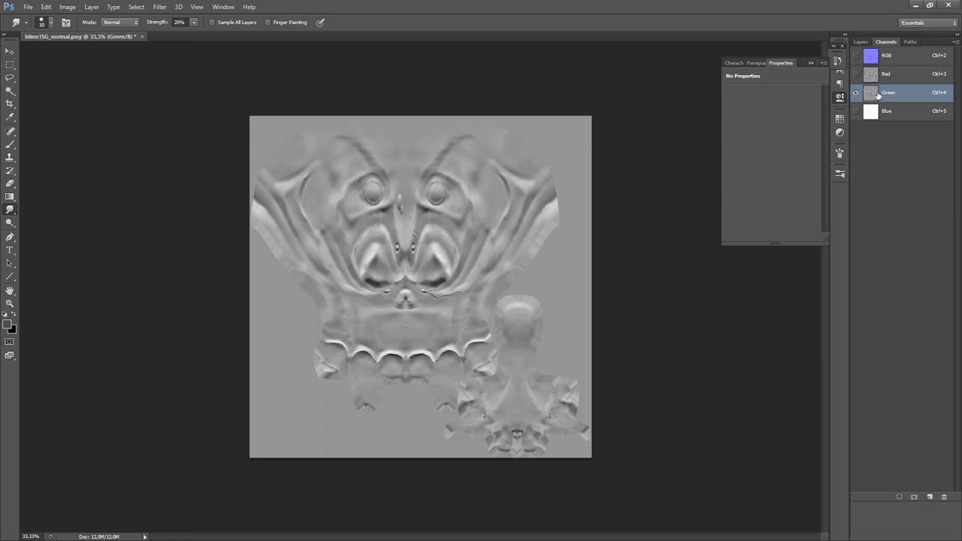
pyautogui.click(916, 6)
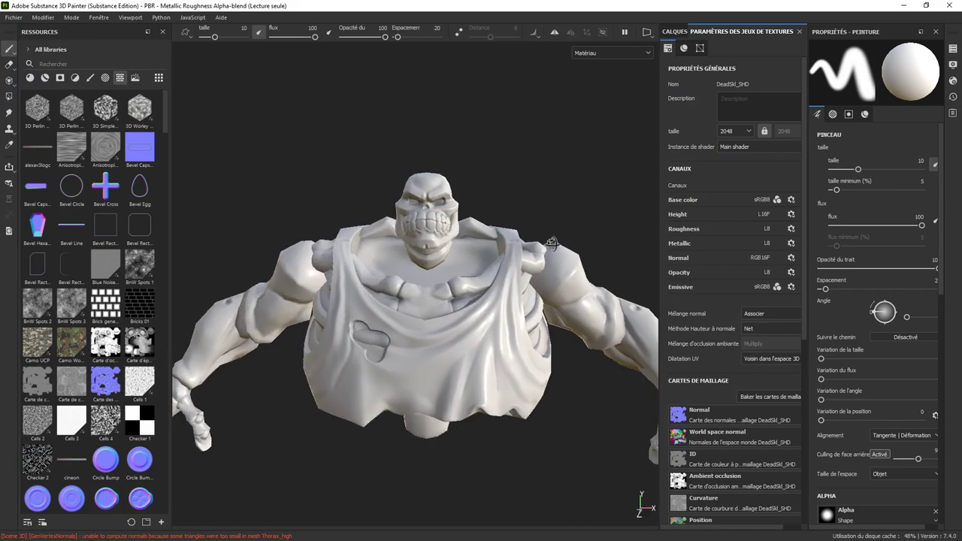
pyautogui.keyDown('alt'); pyautogui.moveTo(400, 251); pyautogui.dragTo(425, 214); pyautogui.keyUp('alt')
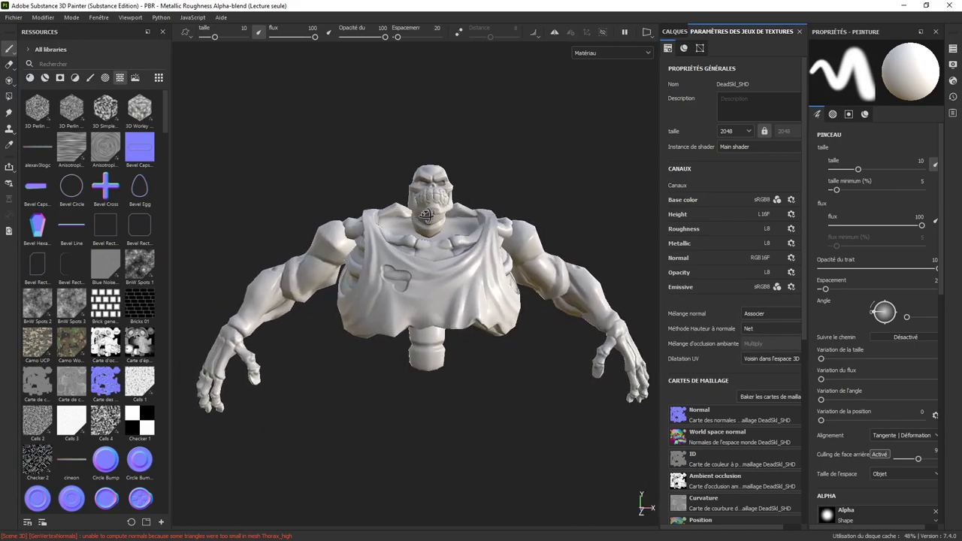
pyautogui.scroll(-3, 748, 402)
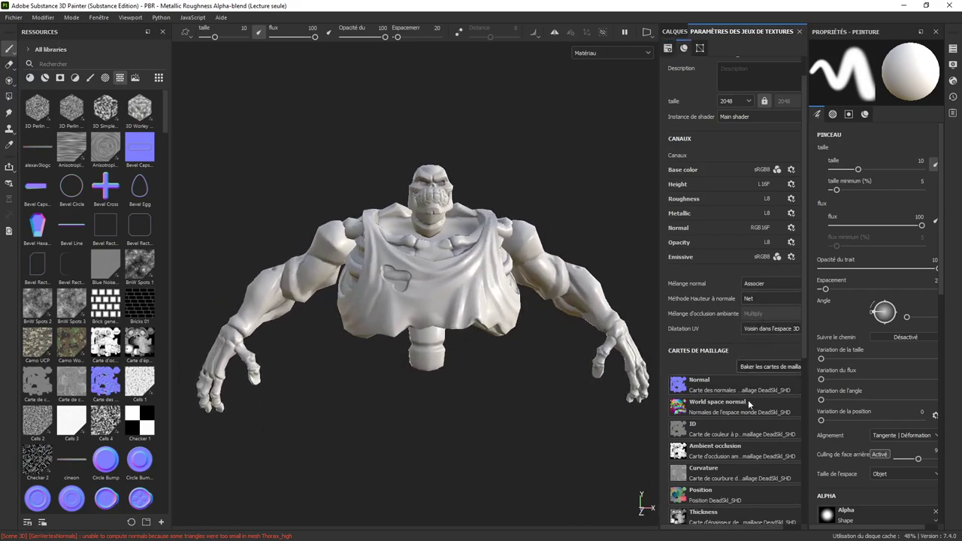
pyautogui.click(13, 17)
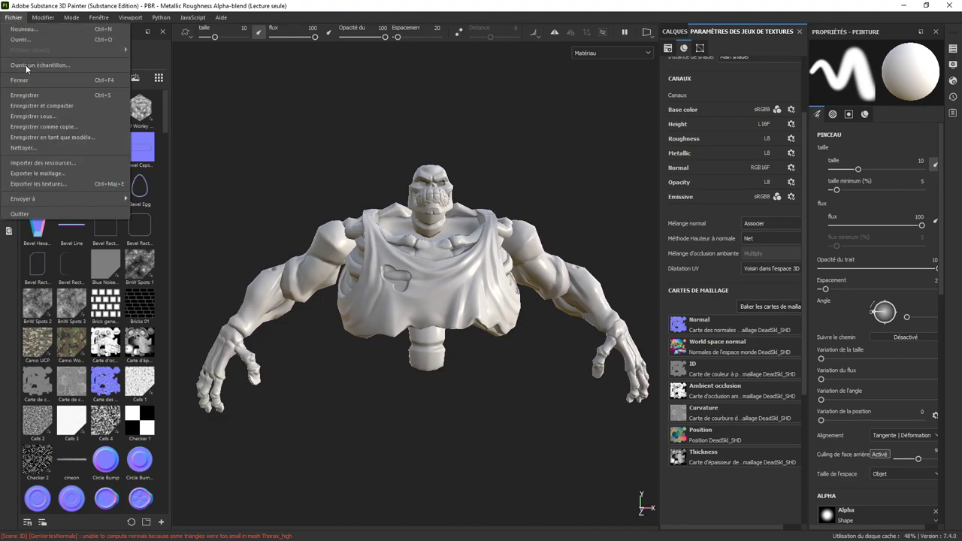
pyautogui.click(46, 183)
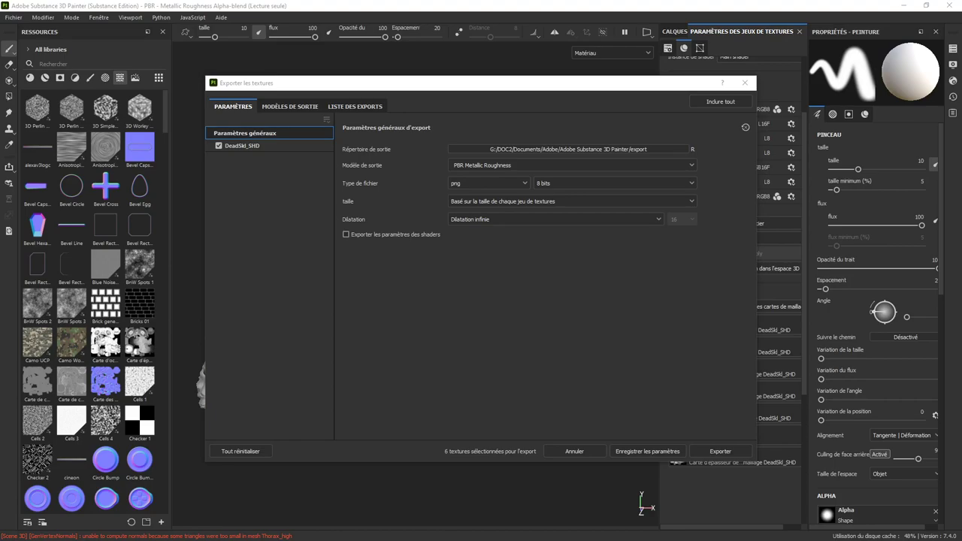
pyautogui.click(483, 268)
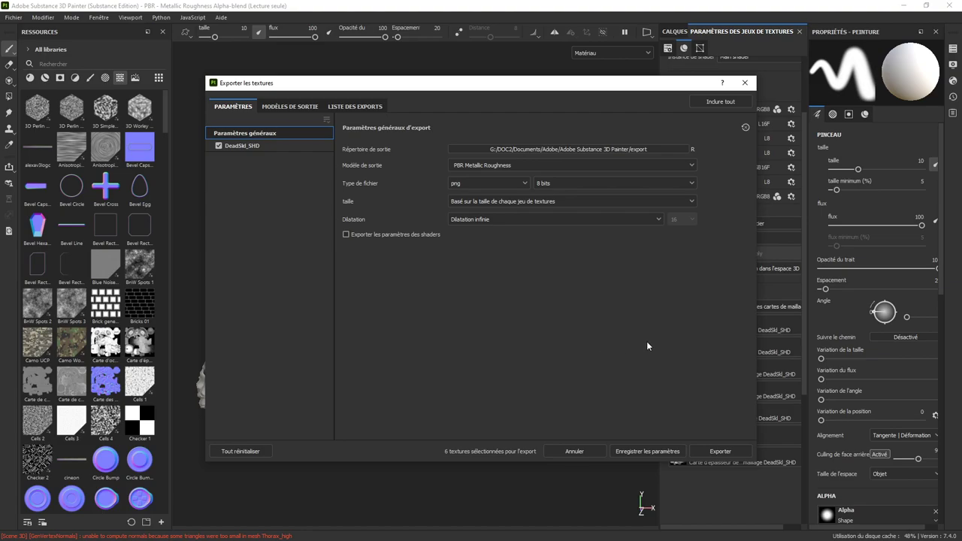
pyautogui.click(744, 83)
pyautogui.keyDown('alt'); pyautogui.moveTo(590, 182); pyautogui.dragTo(523, 132); pyautogui.keyUp('alt')
# Step: Start a texture export and set its output directory to the Baking folder of HulkSkeleton in Q2_CharaAdvArt
pyautogui.click(13, 17)
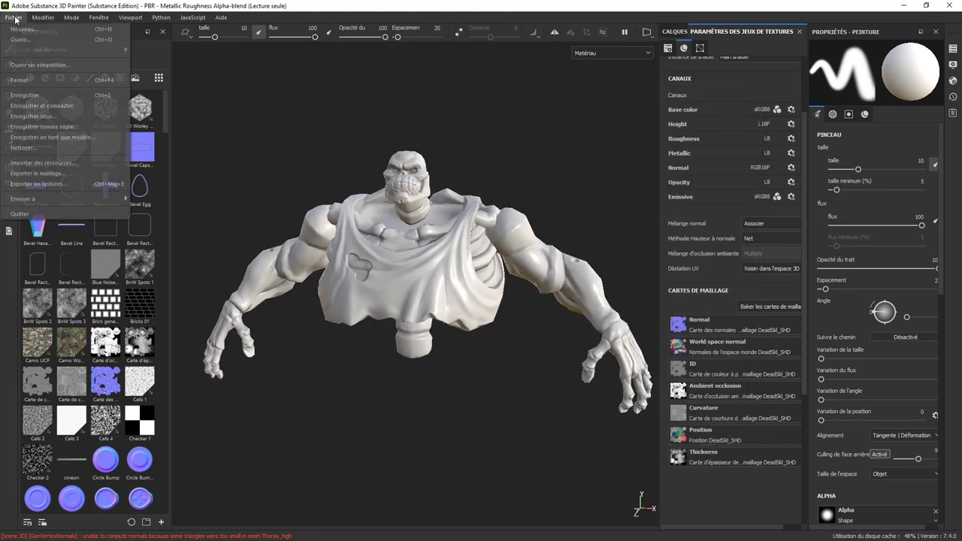
pyautogui.click(46, 183)
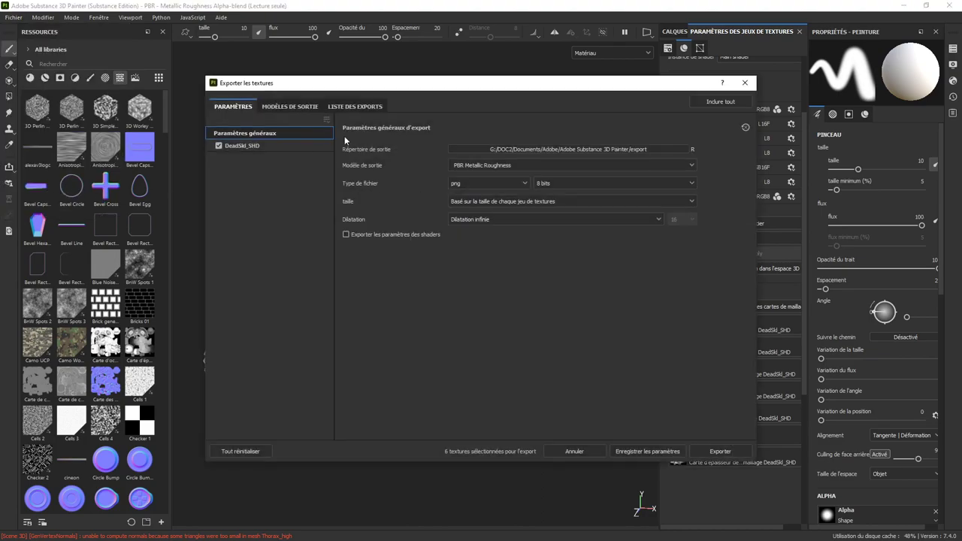
pyautogui.click(520, 148)
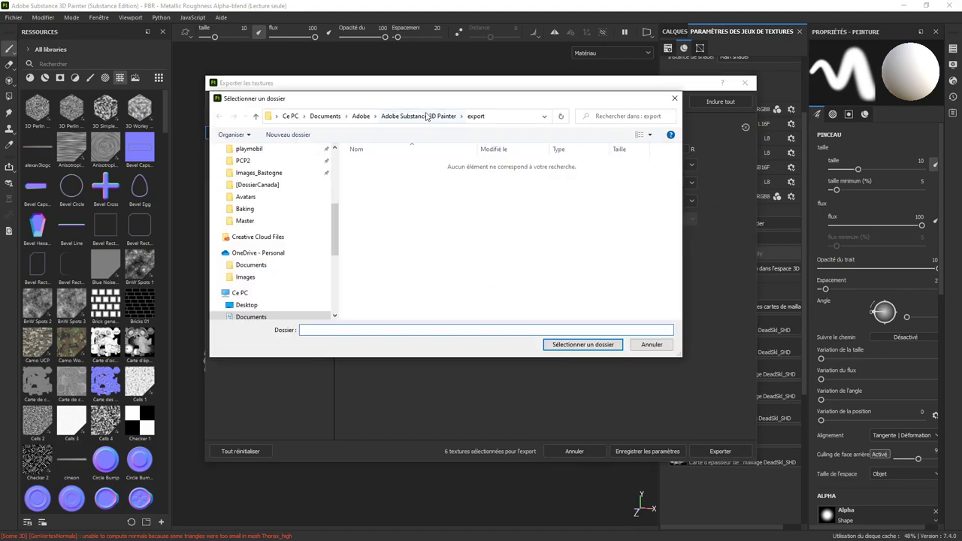
pyautogui.click(245, 221)
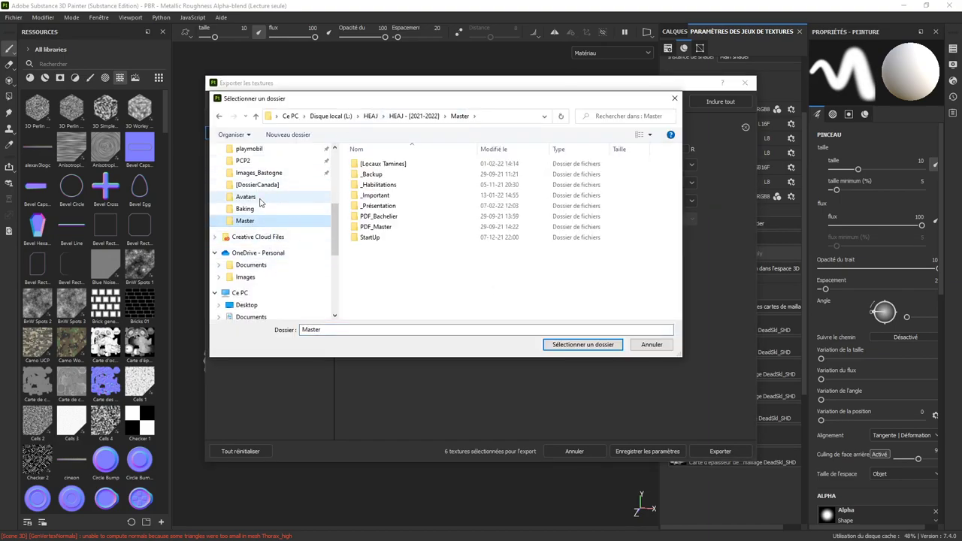
pyautogui.click(250, 209)
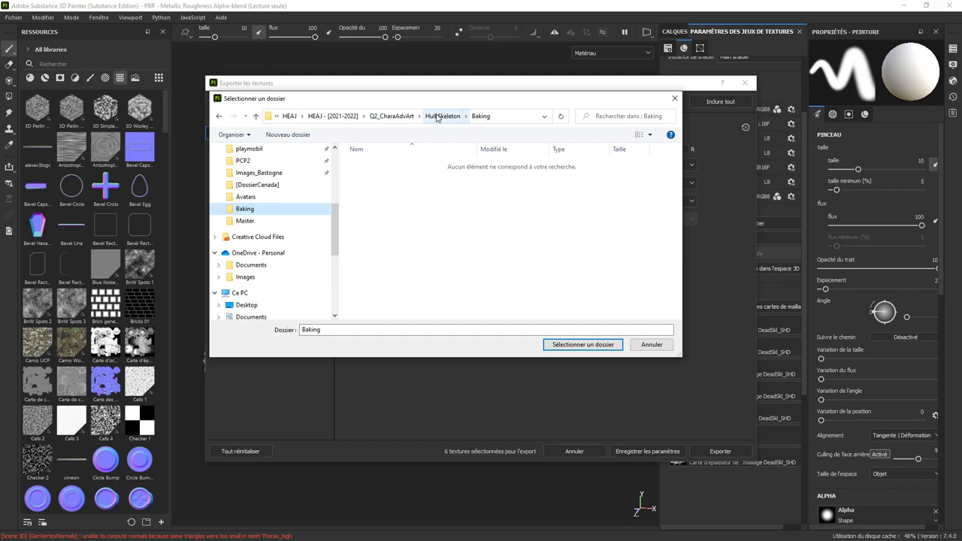
pyautogui.click(570, 345)
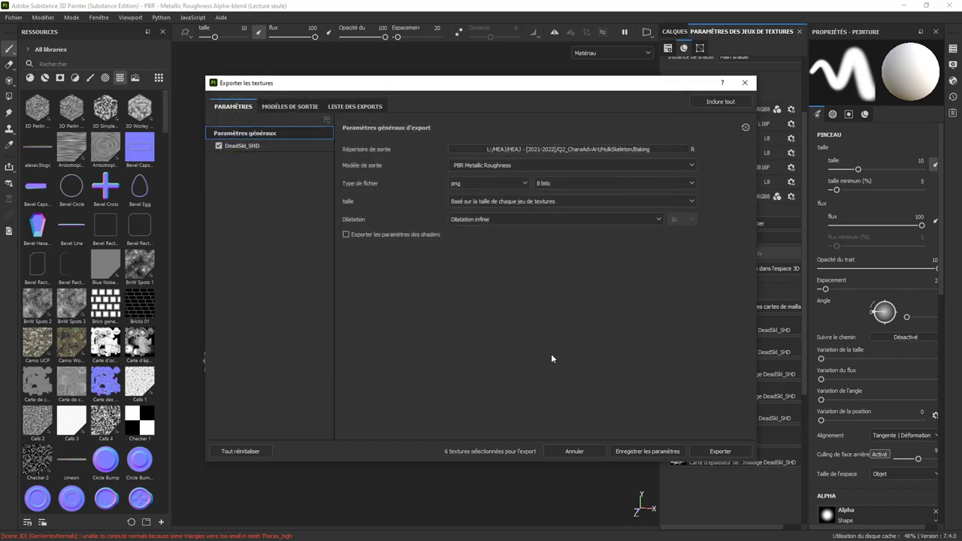
# Step: Choose the Mesh Maps output template and export the DeadSkl_SHD maps as 8-bit PNG files
pyautogui.click(479, 166)
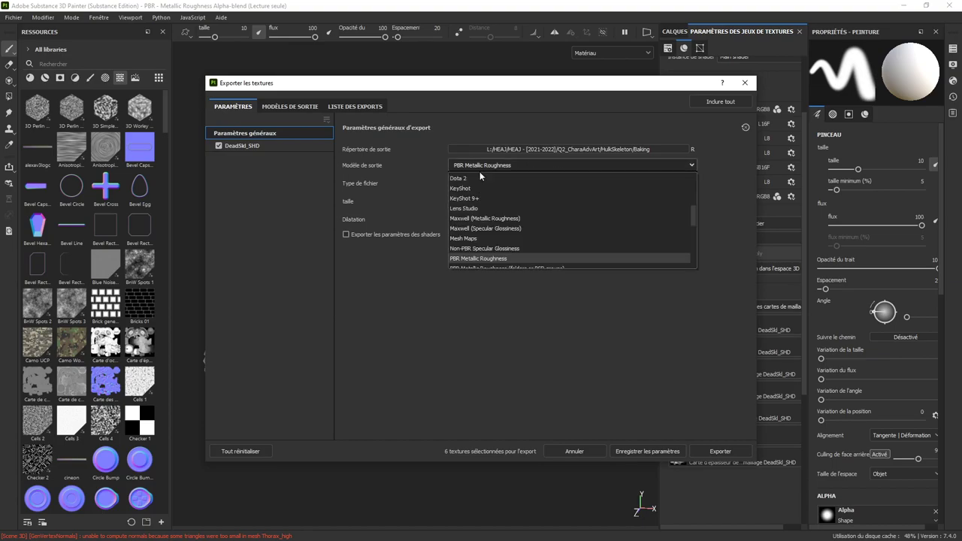
pyautogui.scroll(5, 479, 181)
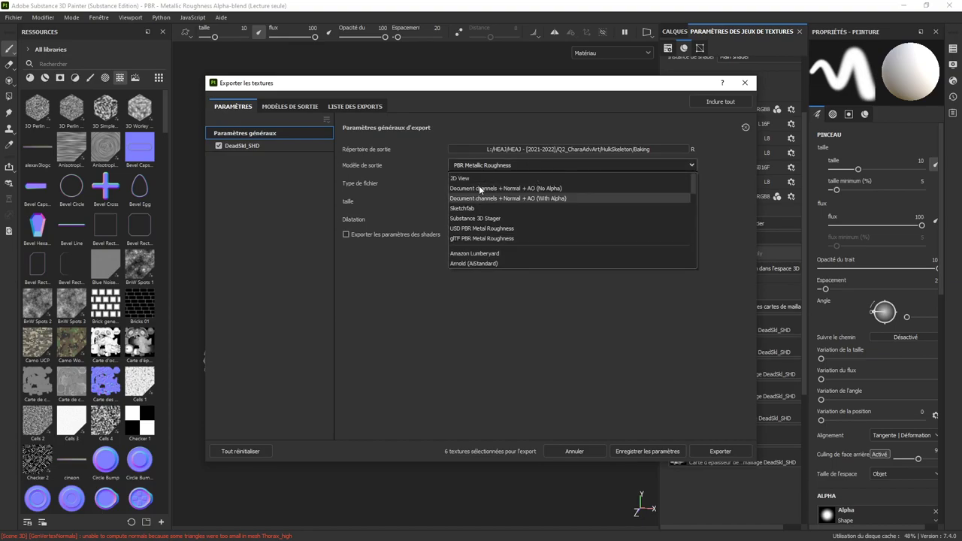
pyautogui.scroll(-2, 480, 188)
pyautogui.scroll(-3, 481, 195)
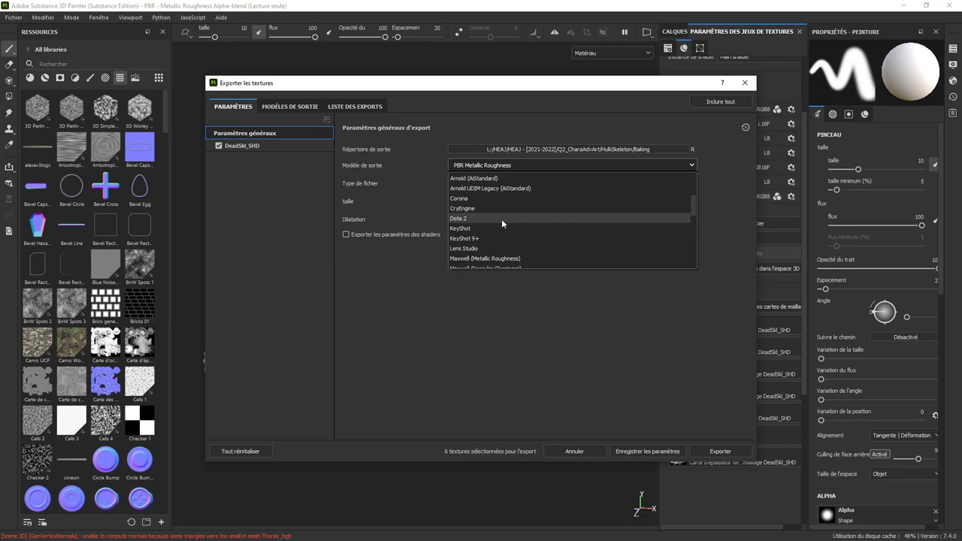
pyautogui.click(483, 219)
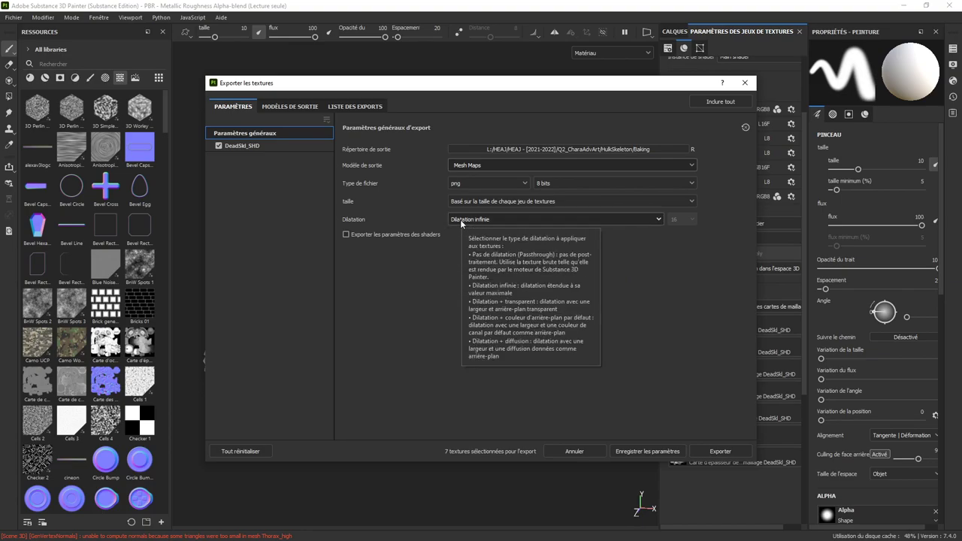
pyautogui.click(716, 453)
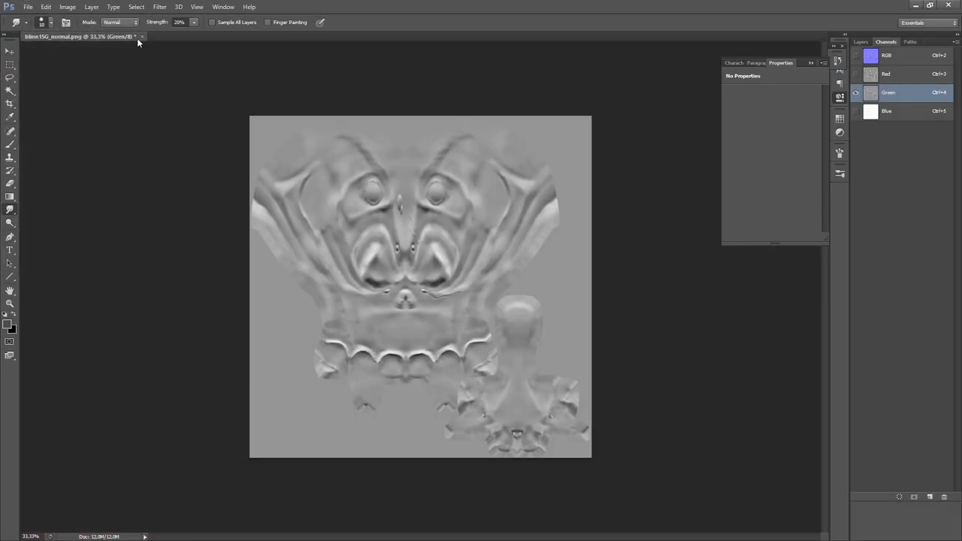
# Step: In Photoshop, close blinn1SG_normal.png without saving its changes
pyautogui.click(141, 36)
pyautogui.click(490, 210)
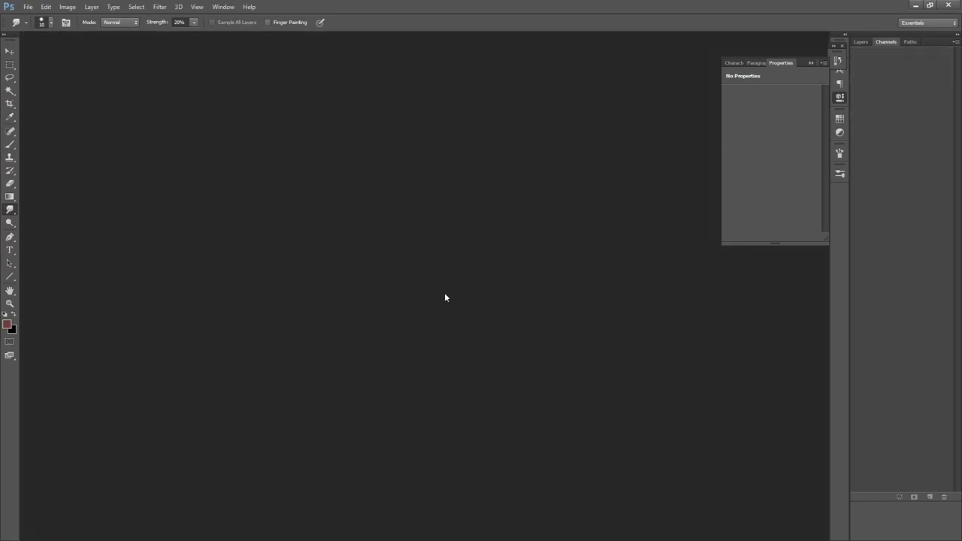
# Step: Browse for files to open in the Baking folder of Q2_CharaAdvArt's HulkSkeleton project
pyautogui.hotkey('ctrl', 'o')
pyautogui.click(549, 90)
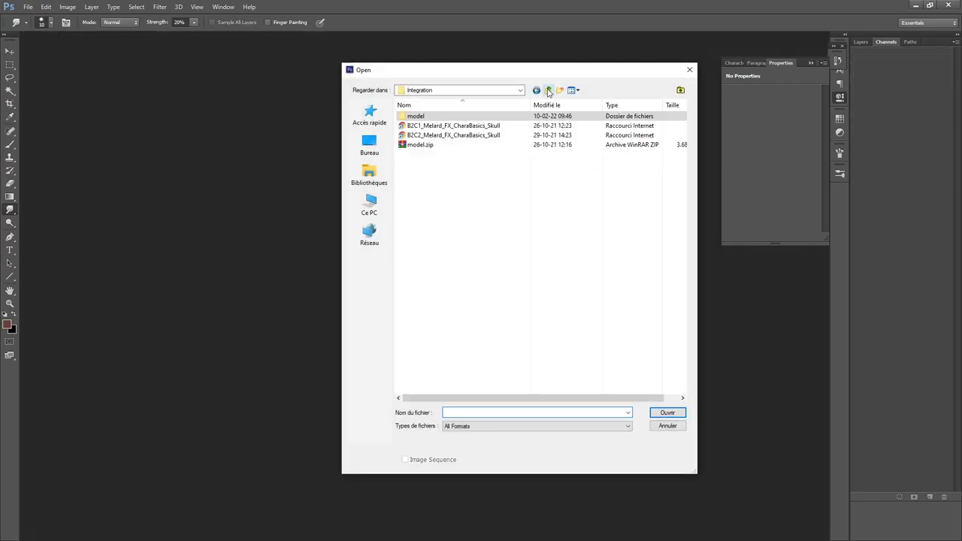
pyautogui.click(549, 91)
pyautogui.click(548, 90)
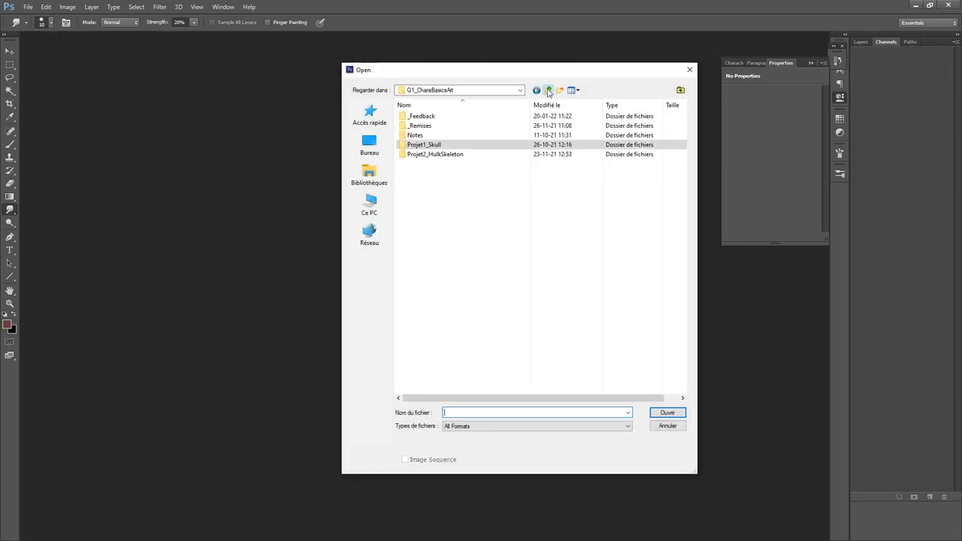
pyautogui.doubleClick(441, 154)
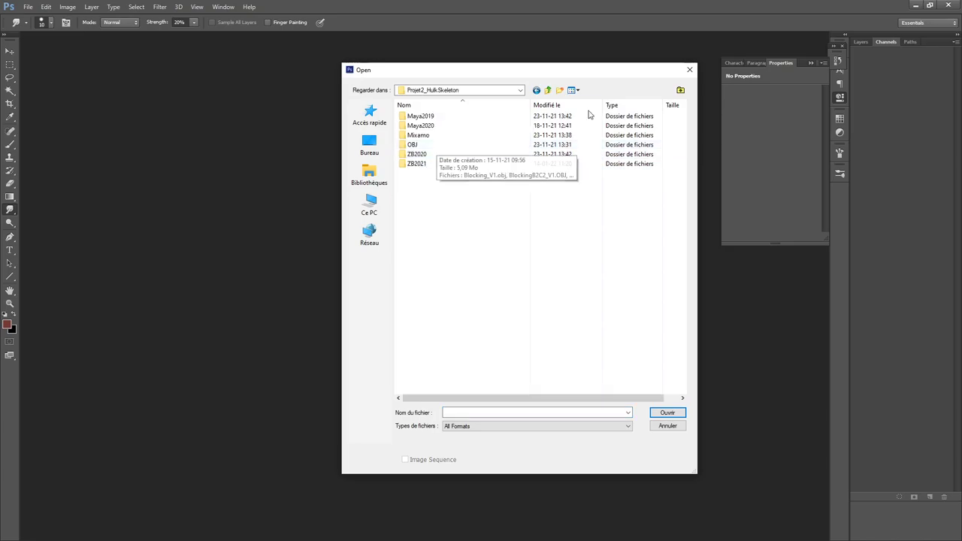
pyautogui.click(547, 91)
pyautogui.click(548, 90)
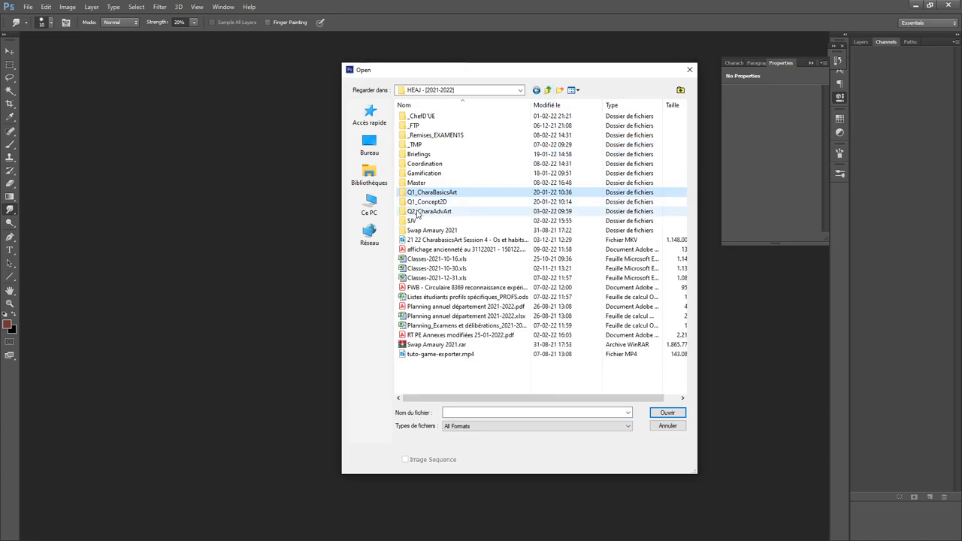
pyautogui.doubleClick(418, 213)
pyautogui.doubleClick(415, 117)
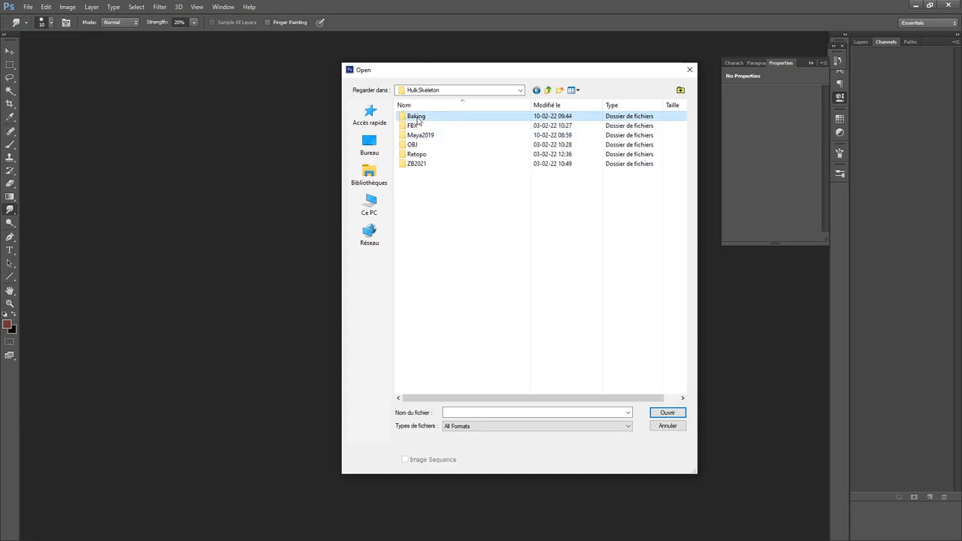
pyautogui.doubleClick(418, 117)
# Step: Open all the exported DeadSkl_SHD PNG maps together, from ambient_occlusion through world_space_normals
pyautogui.click(425, 116)
pyautogui.keyDown('shift'); pyautogui.click(439, 173); pyautogui.keyUp('shift')
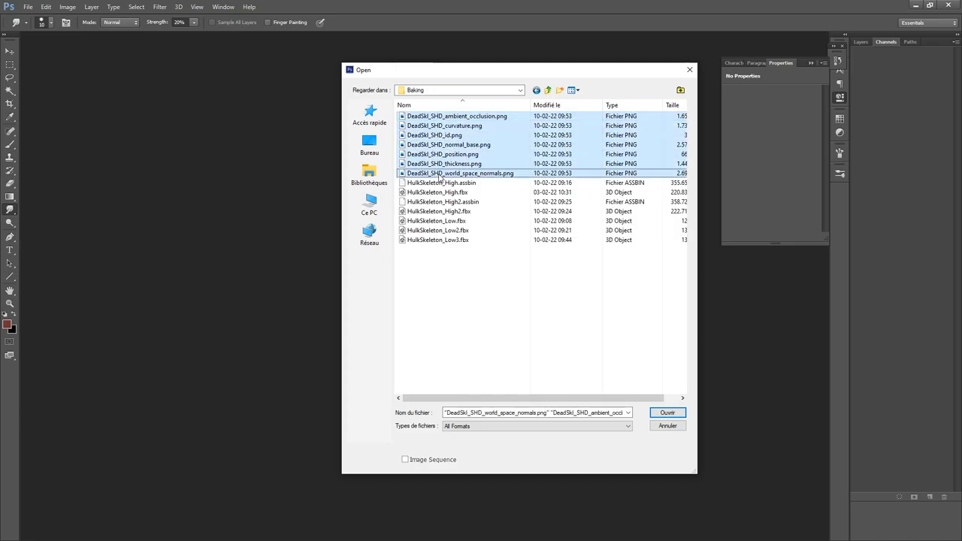
pyautogui.click(666, 414)
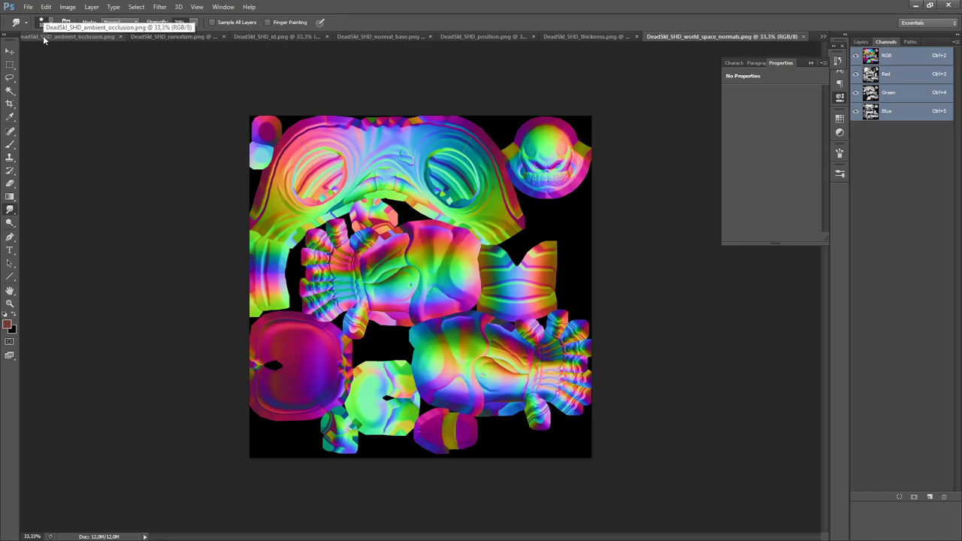
# Step: Inspect the Red and Green channels of DeadSkl_SHD_normal_base.png individually
pyautogui.click(403, 39)
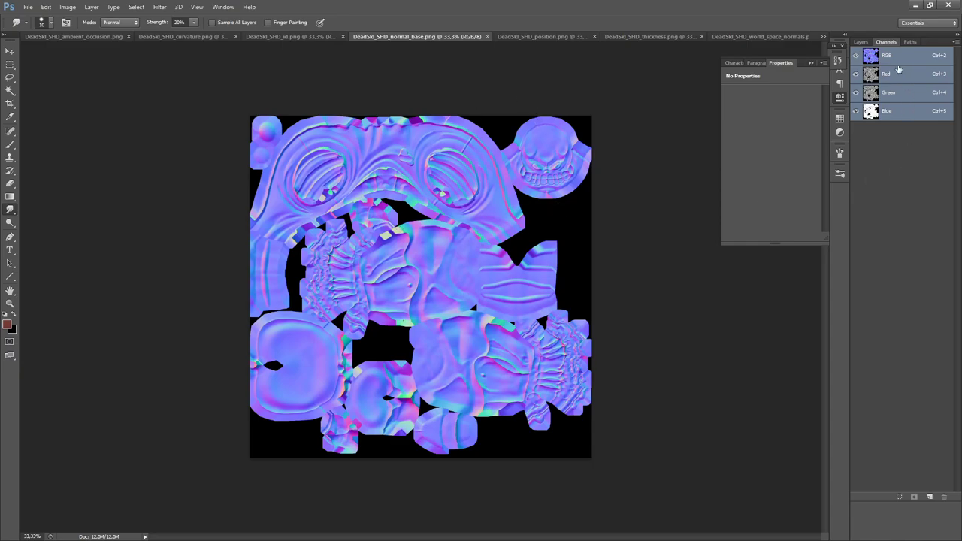
pyautogui.click(859, 42)
pyautogui.click(878, 42)
pyautogui.click(896, 75)
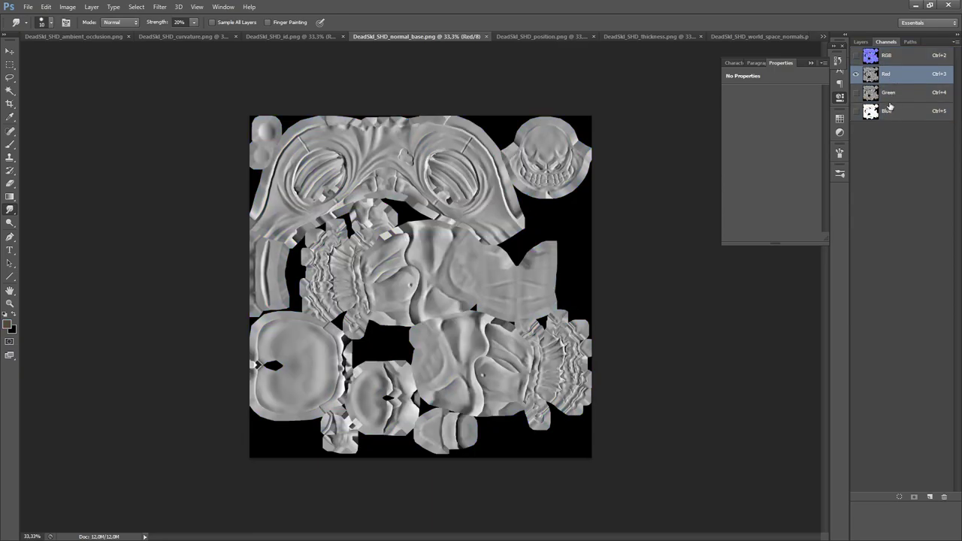
pyautogui.click(895, 95)
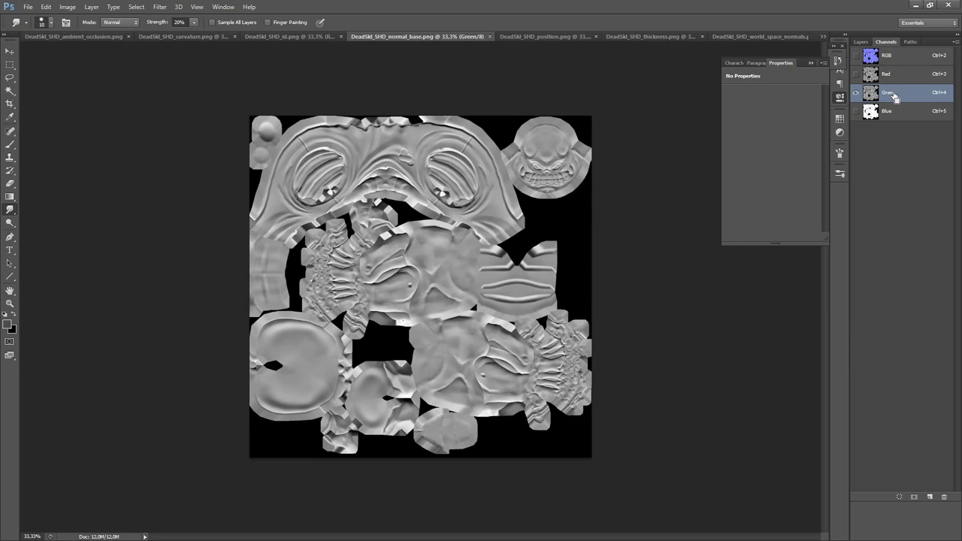
# Step: Invert the normal map's Green channel, invert it back, and close DeadSkl_SHD_normal_base.png without saving
pyautogui.hotkey('ctrl', 'i')
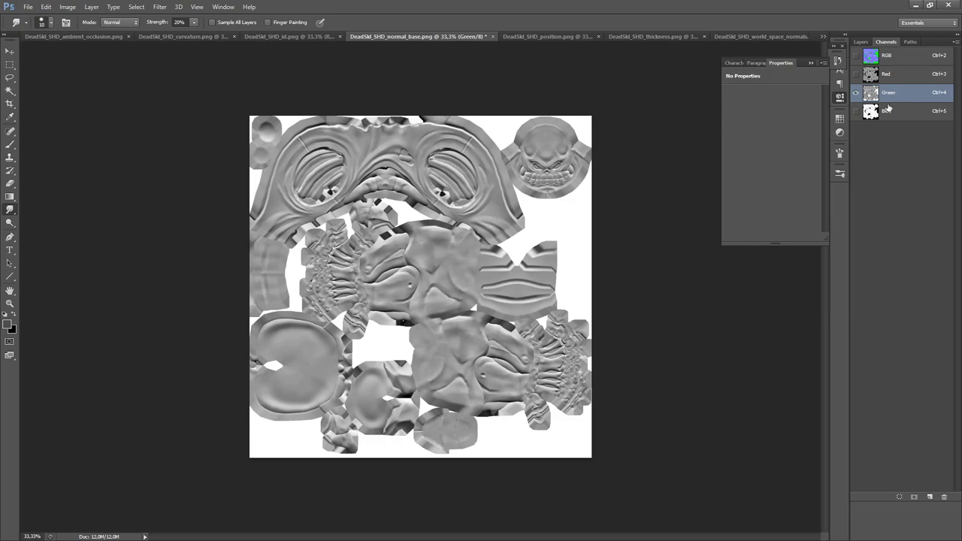
pyautogui.hotkey('ctrl', 'i')
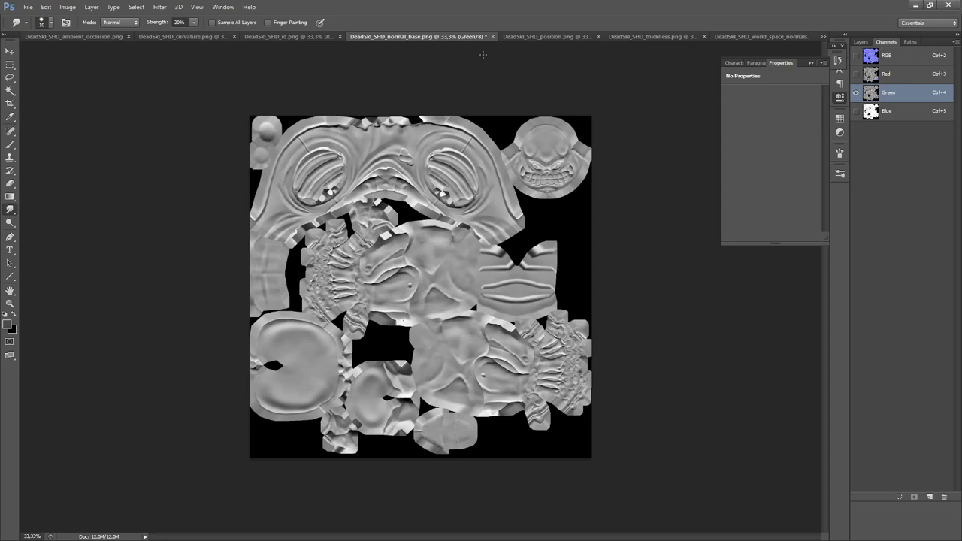
pyautogui.click(493, 36)
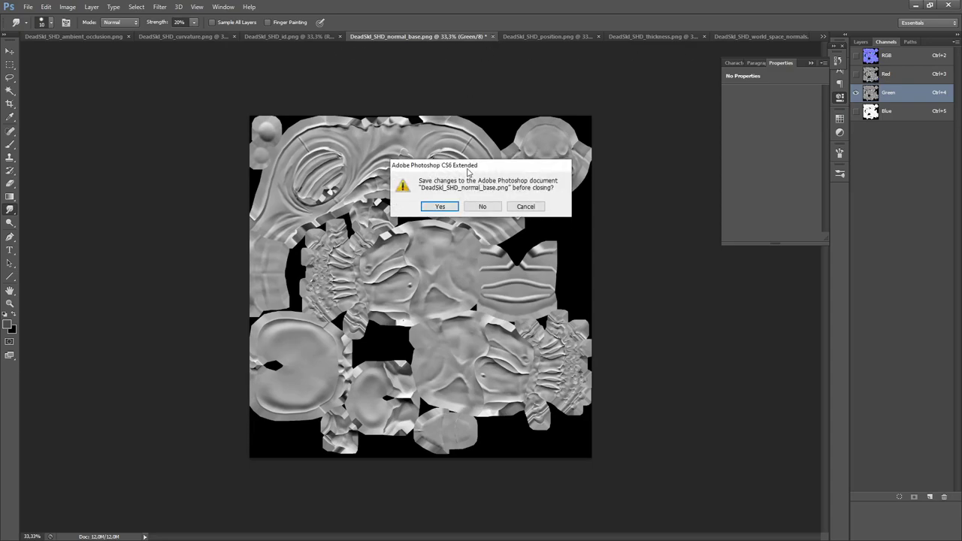
pyautogui.click(477, 206)
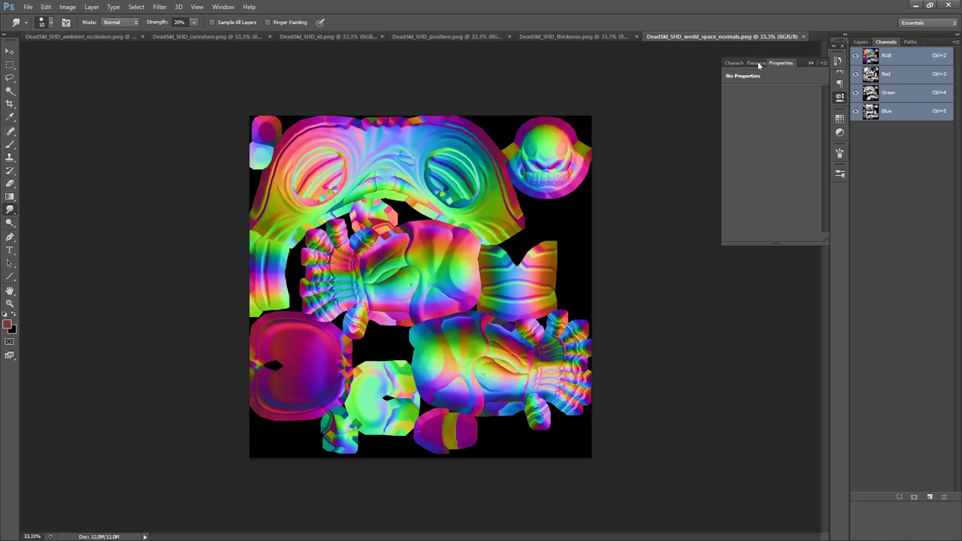
# Step: Examine and close the world space normals, thickness and position maps one after another
pyautogui.click(803, 37)
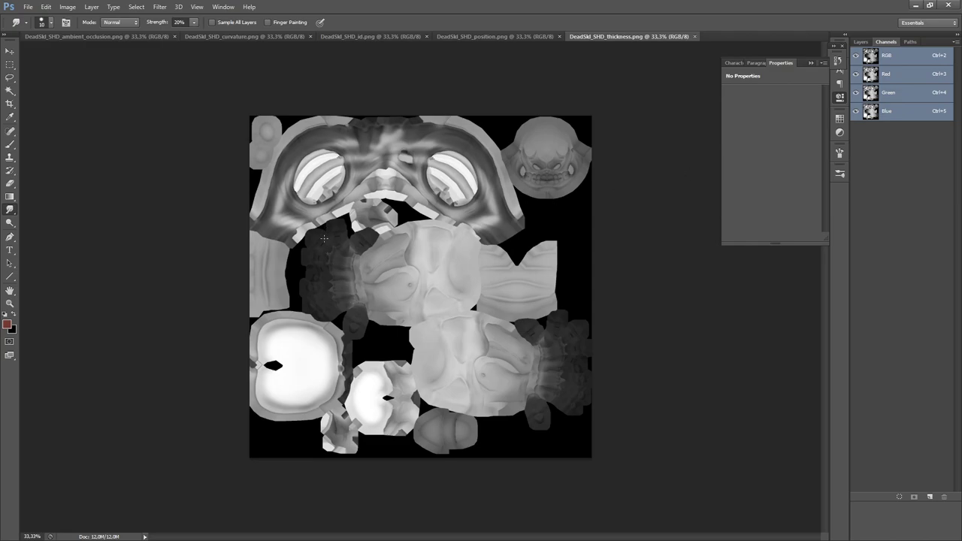
pyautogui.moveTo(543, 328); pyautogui.dragTo(577, 339)
pyautogui.click(695, 36)
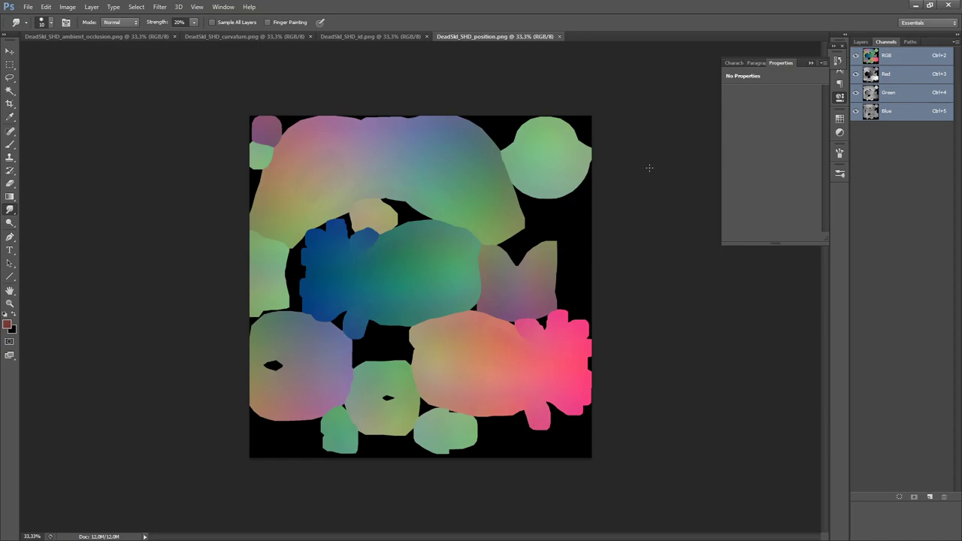
pyautogui.click(560, 37)
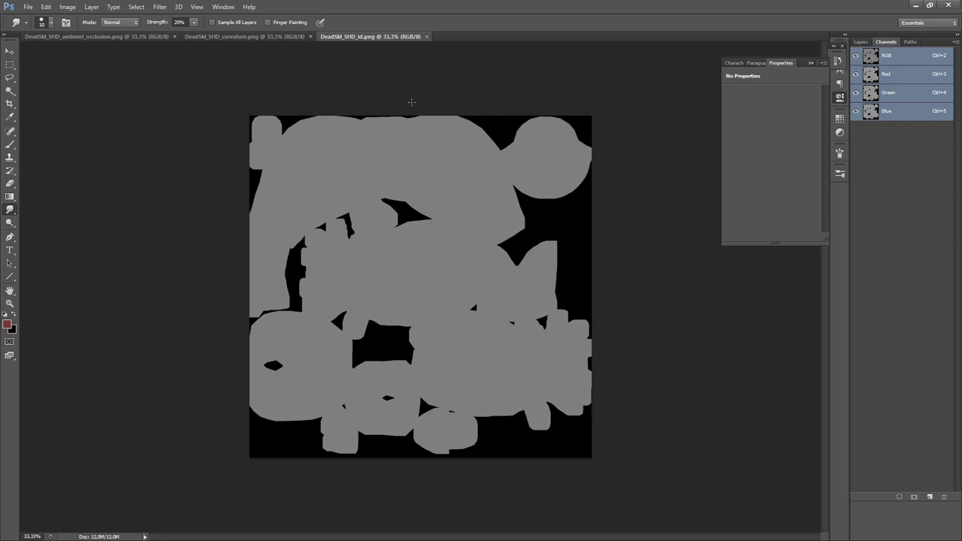
# Step: Examine the curvature and ambient occlusion maps, closing both along with the ID map
pyautogui.click(278, 37)
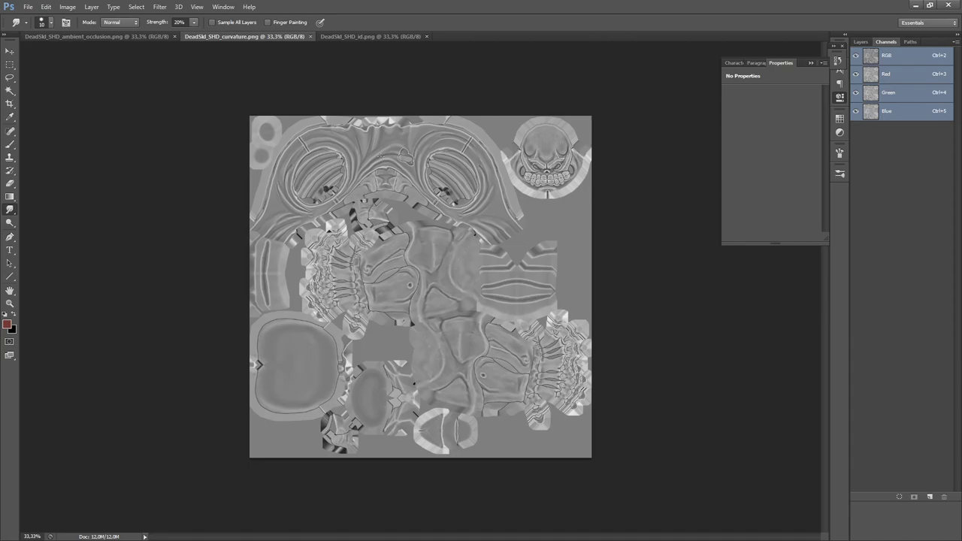
pyautogui.click(311, 36)
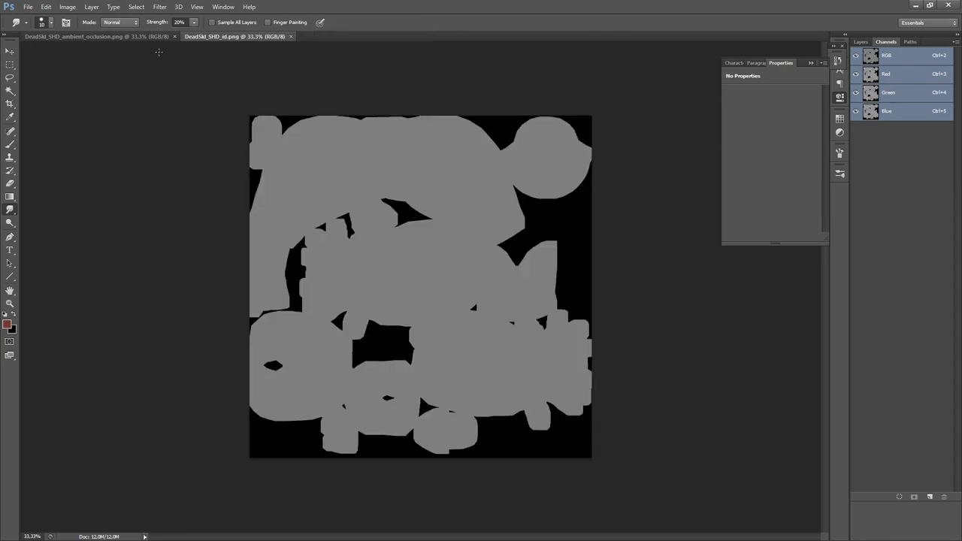
pyautogui.click(120, 36)
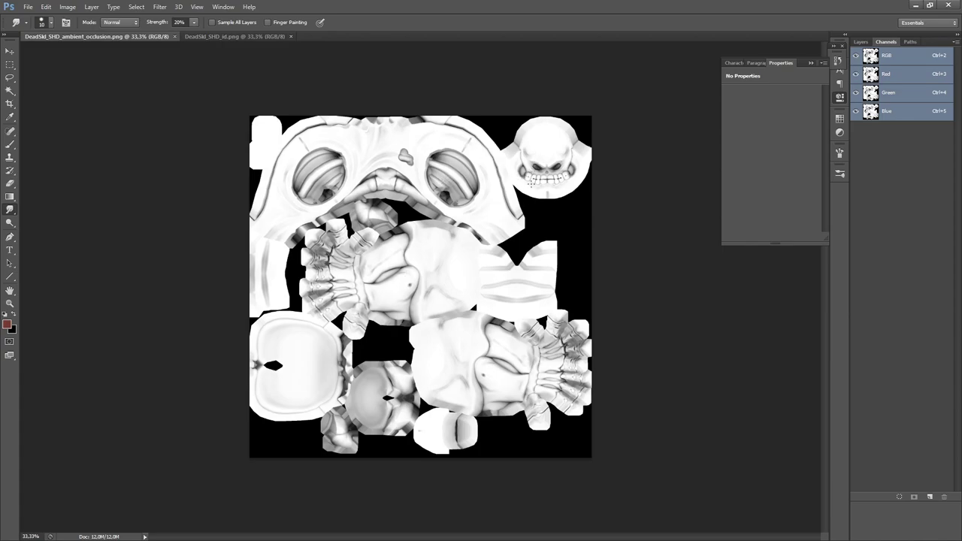
pyautogui.click(174, 35)
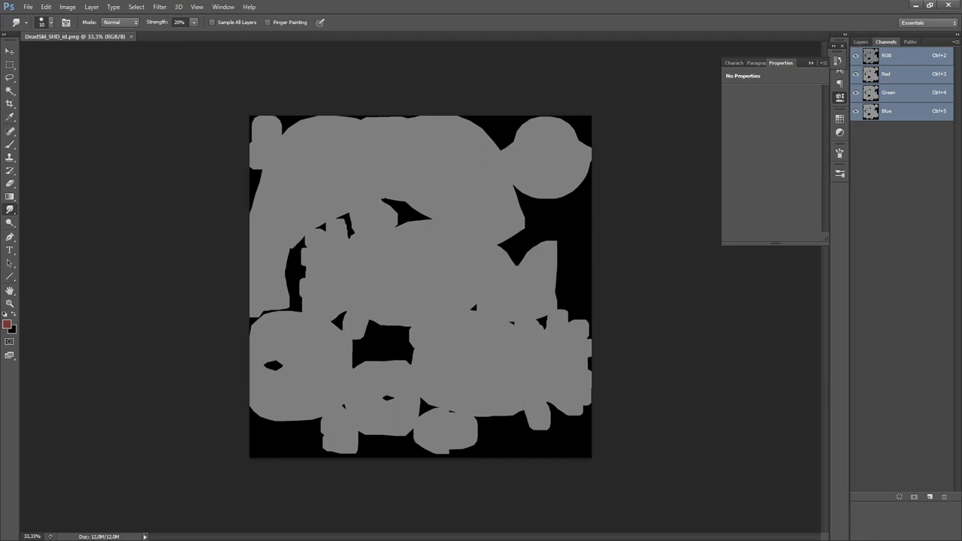
pyautogui.click(131, 36)
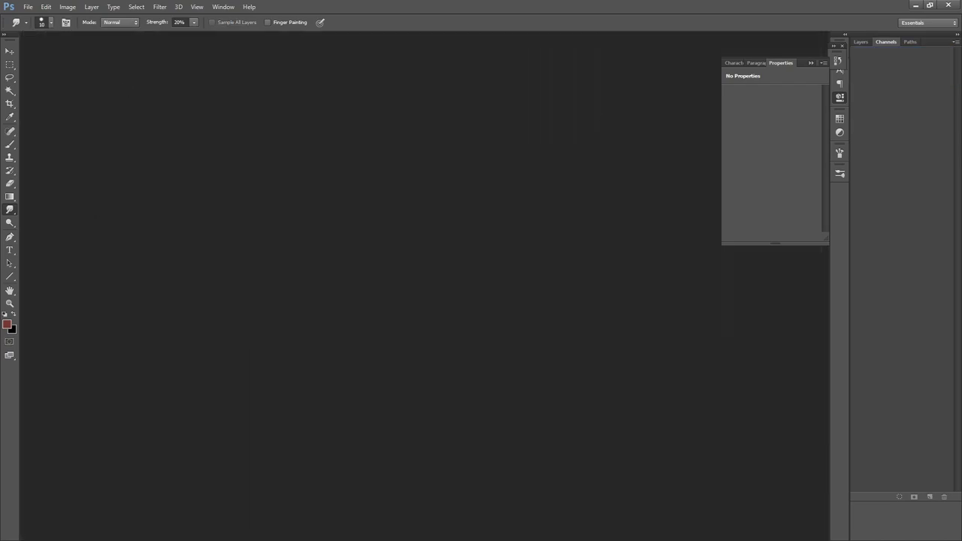
# Step: Switch to Substance 3D Painter, close the texture export window and open the mesh map baking settings
pyautogui.hotkey('alt', 'Tab')
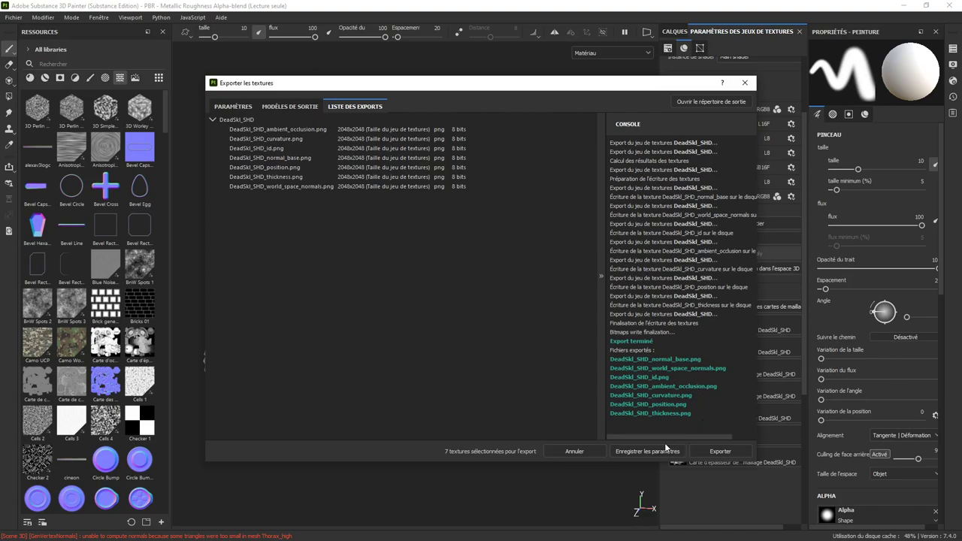
pyautogui.click(745, 82)
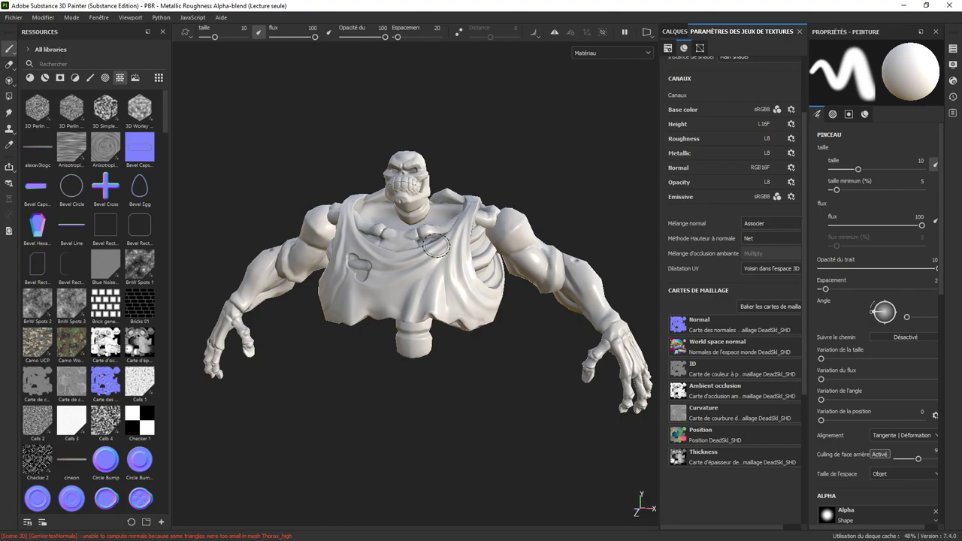
pyautogui.click(754, 311)
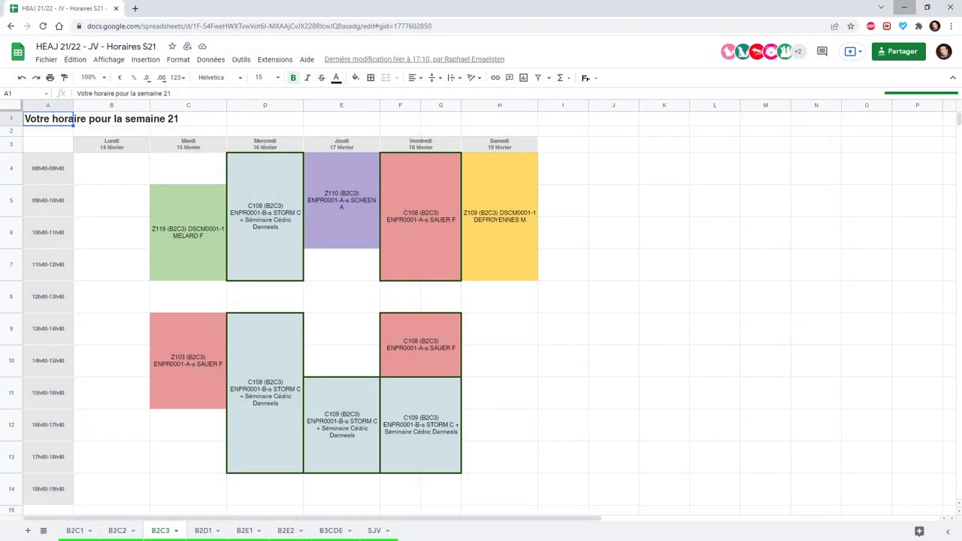
# Step: In a new Chrome tab, search Google for "sub surface scattering"
pyautogui.click(136, 7)
pyautogui.click(127, 26)
pyautogui.write('sub')
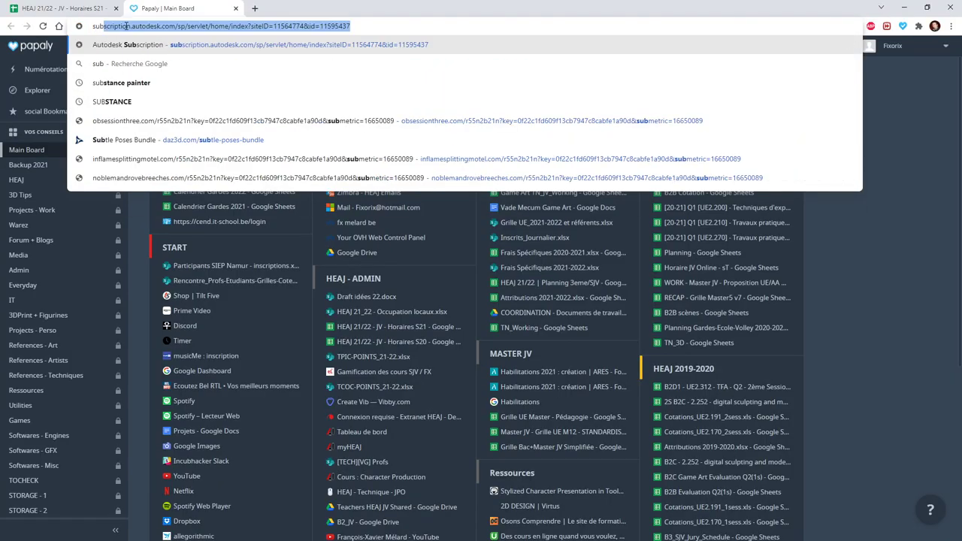
pyautogui.write(' su')
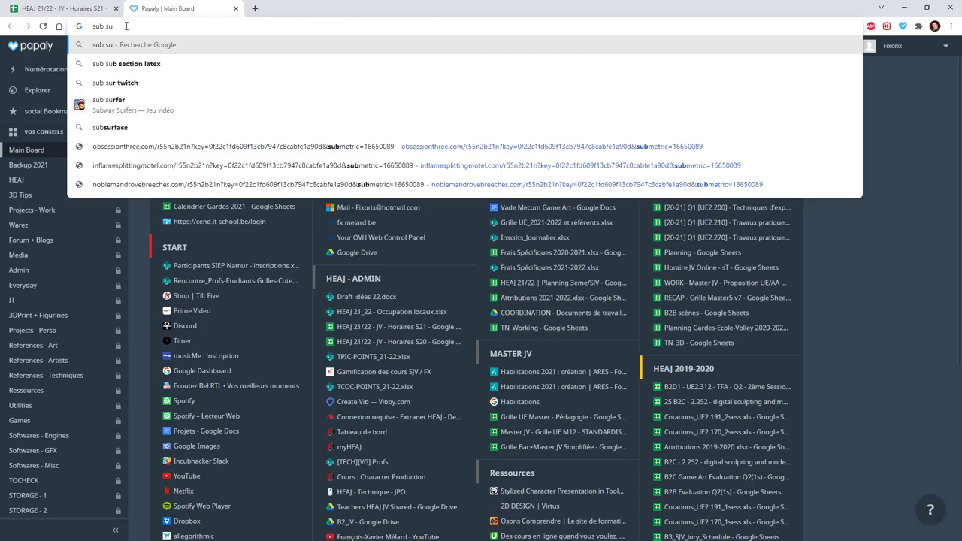
pyautogui.write('rface')
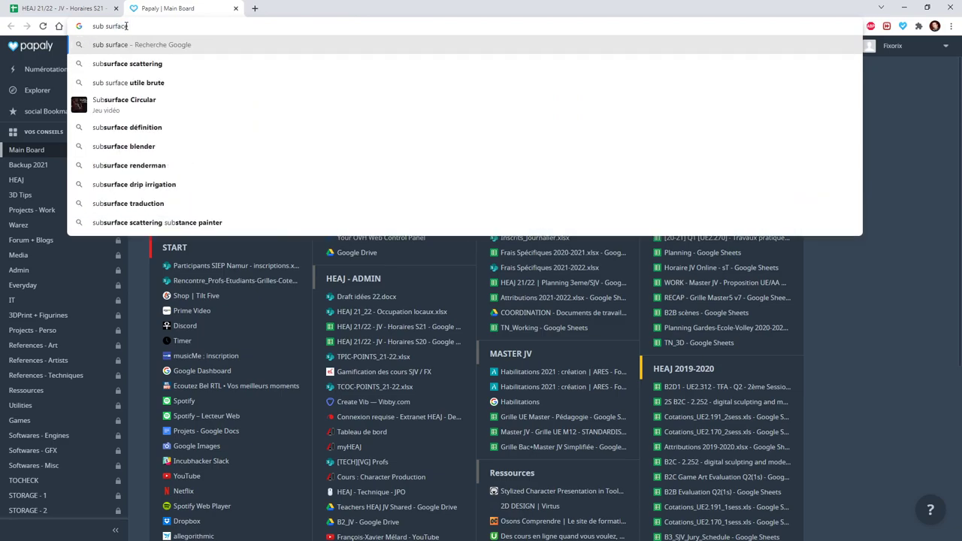
pyautogui.write(' scatter')
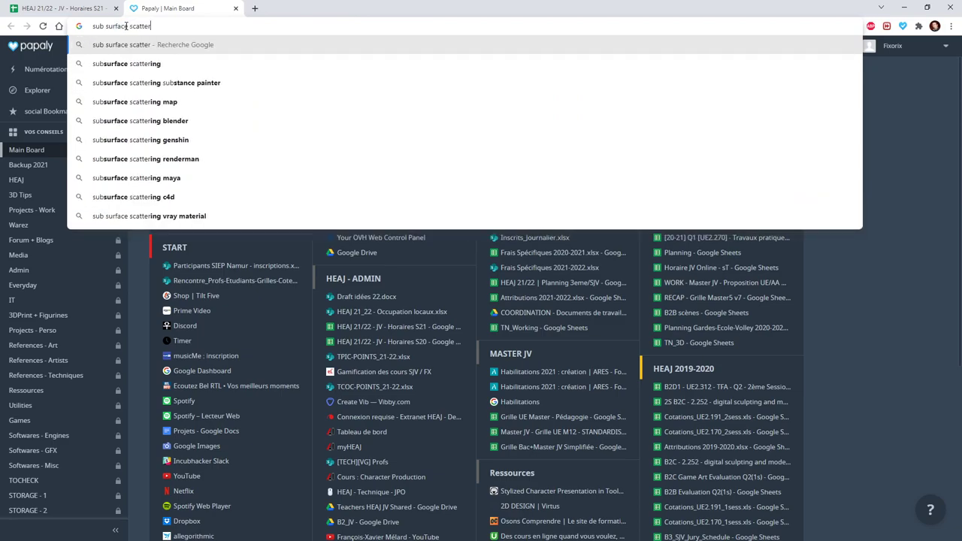
pyautogui.write('ing')
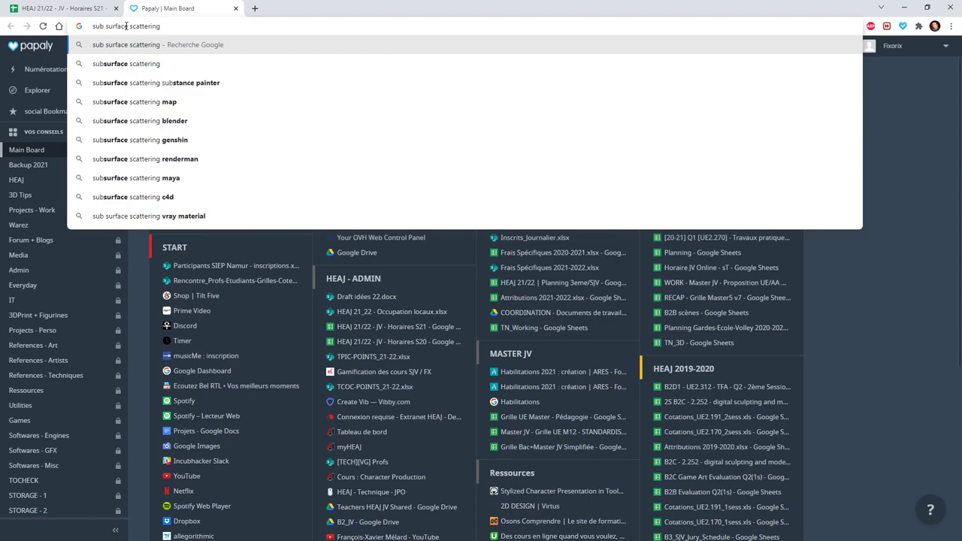
pyautogui.press('Return')
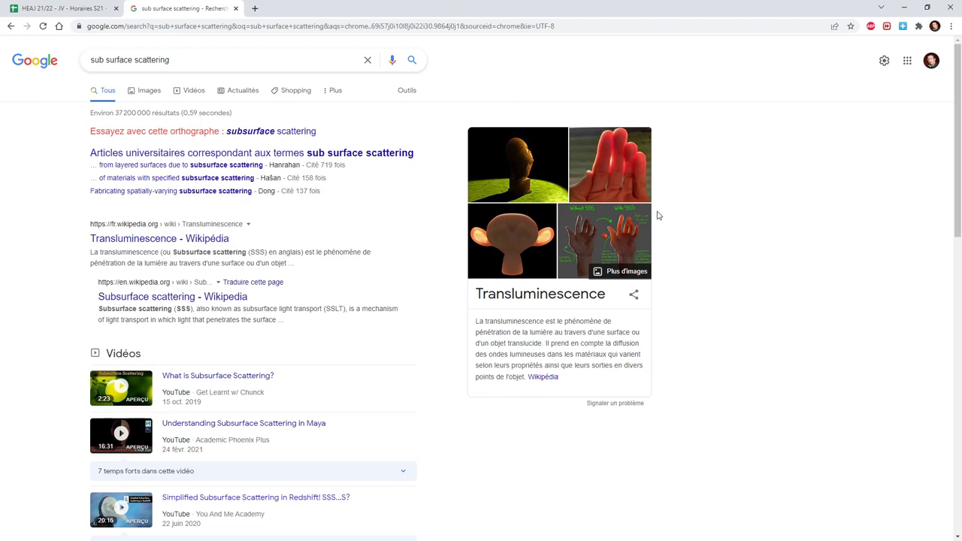
# Step: Examine image results showing subsurface scattering on hands, a head and a torso, and return to Substance 3D Painter
pyautogui.click(614, 266)
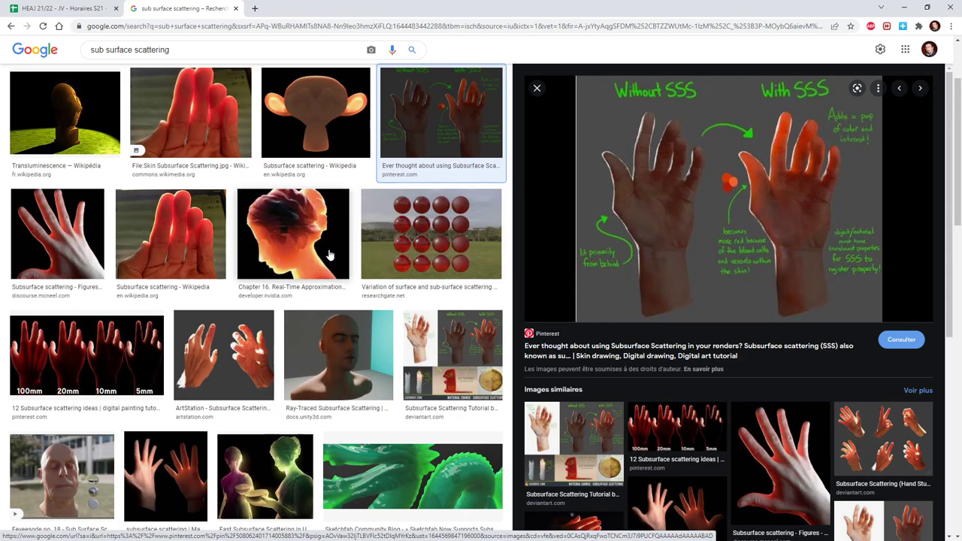
pyautogui.click(327, 345)
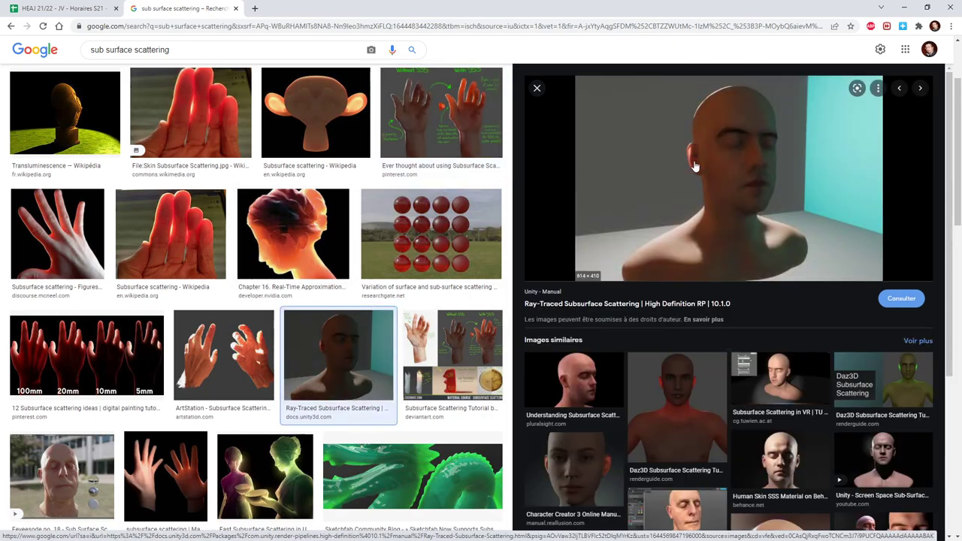
pyautogui.click(678, 374)
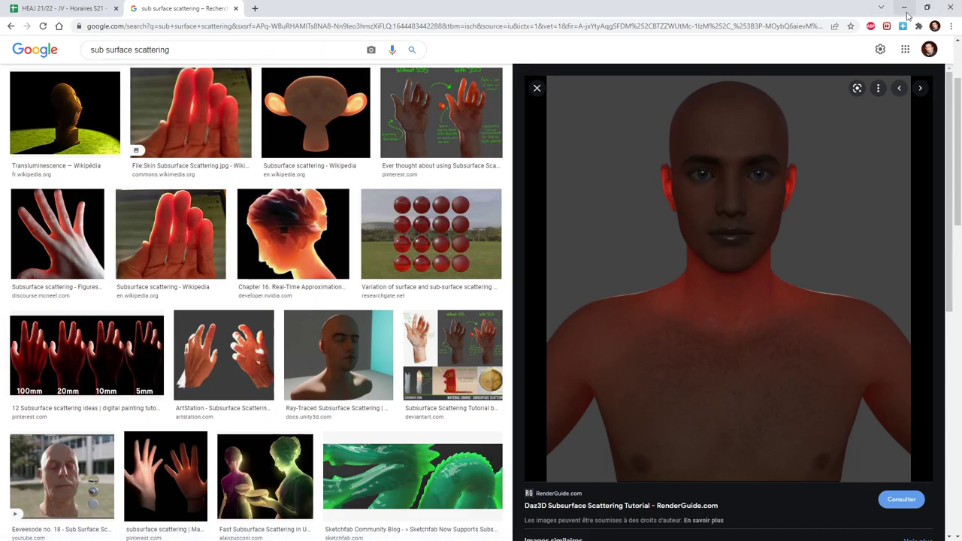
pyautogui.click(881, 8)
pyautogui.click(904, 7)
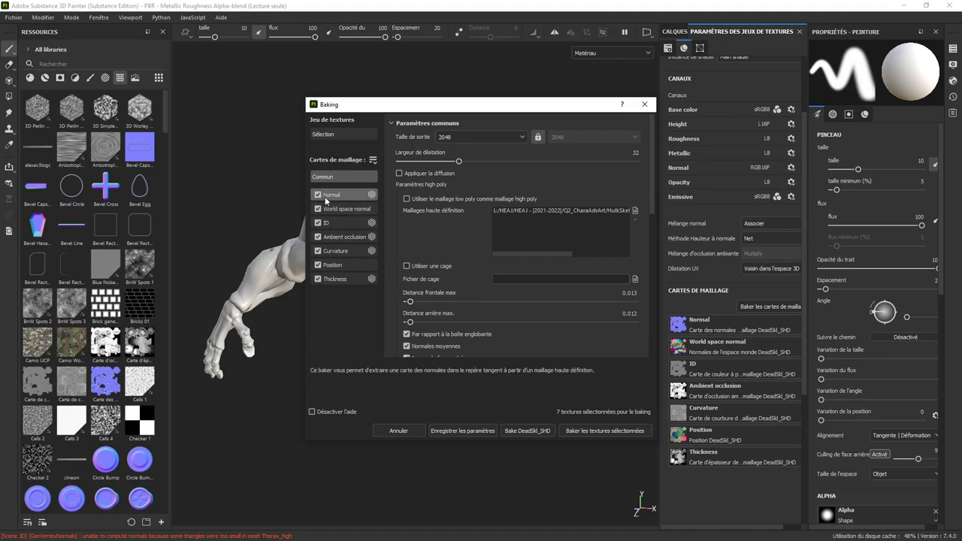
# Step: Deselect all mesh maps for baking and enable only the ID map
pyautogui.click(373, 160)
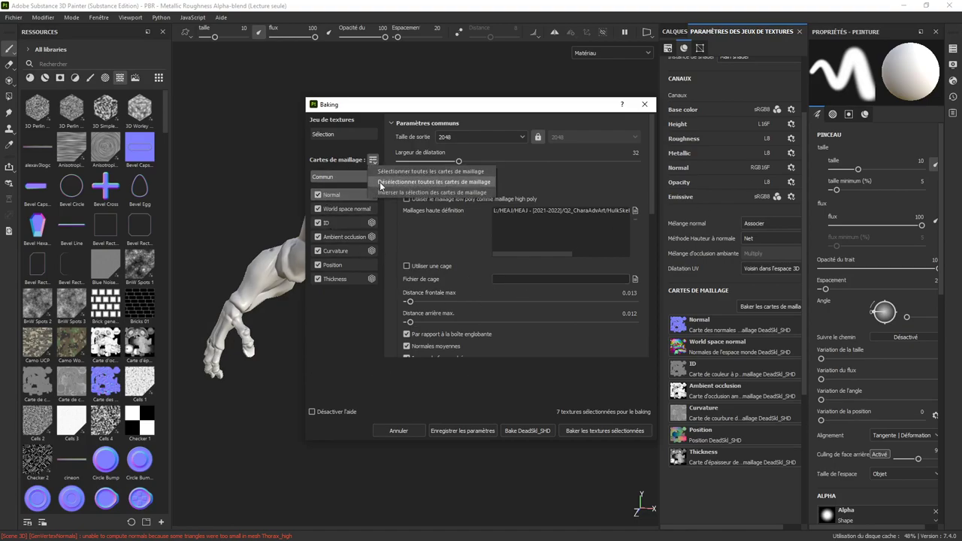
pyautogui.click(383, 181)
pyautogui.click(358, 224)
pyautogui.click(318, 223)
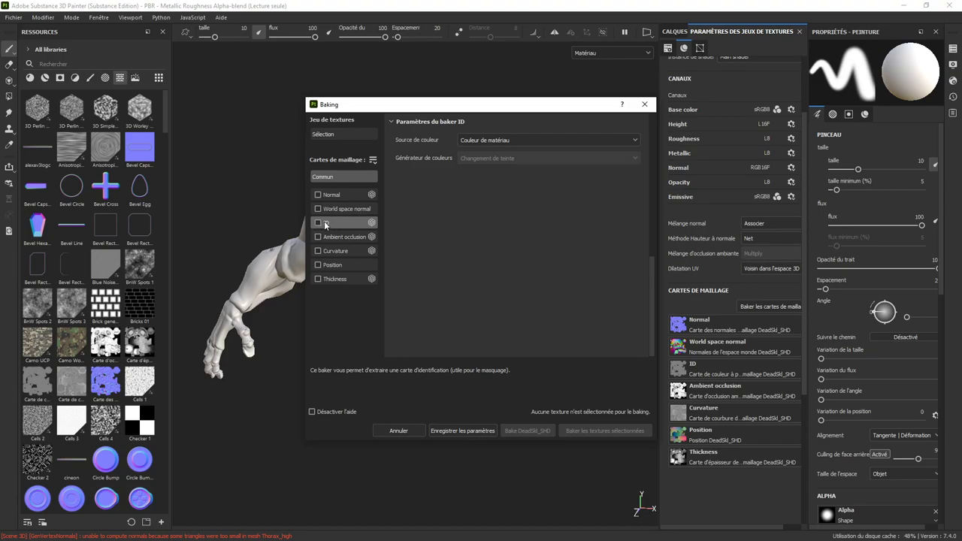
# Step: Set the ID baker's colour source to vertex colour (Couleur de sommet) and bake the ID map
pyautogui.click(502, 141)
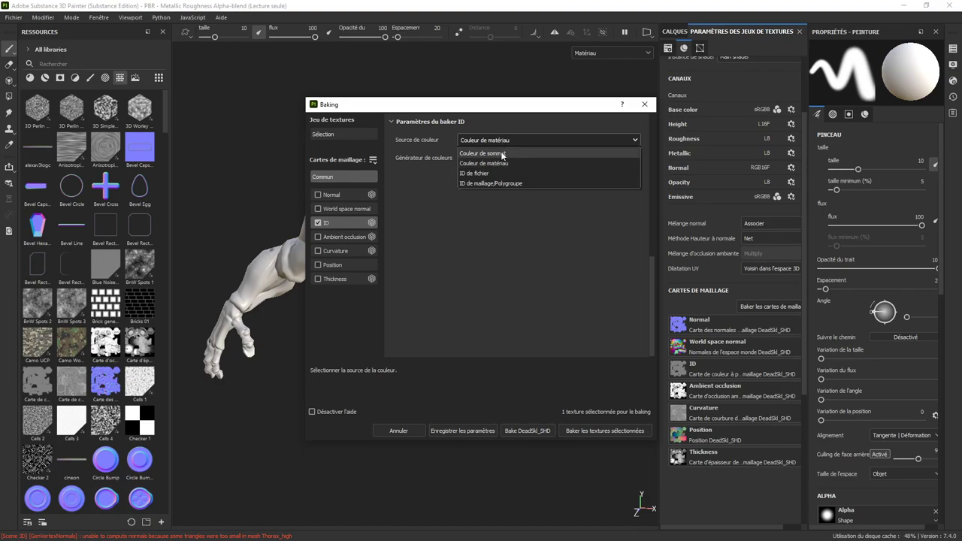
pyautogui.click(502, 154)
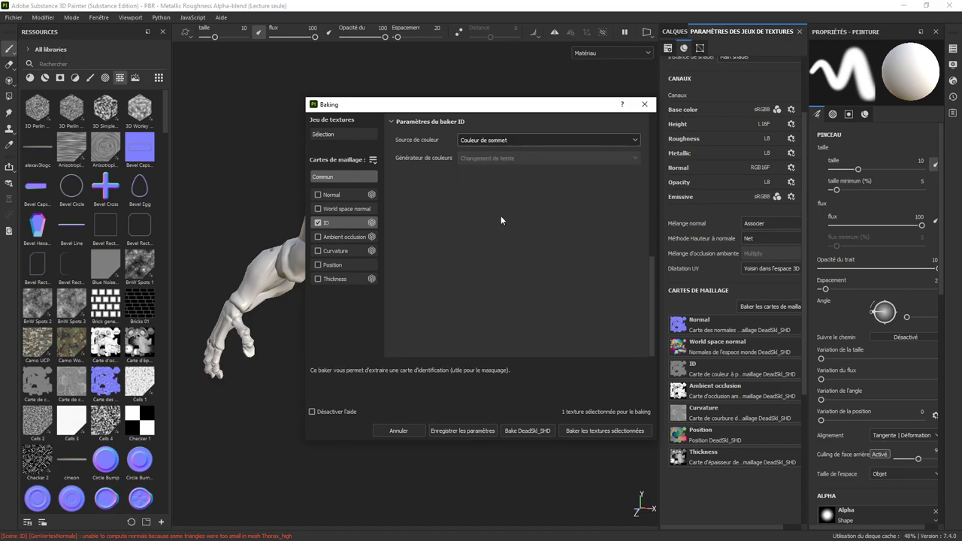
pyautogui.click(577, 433)
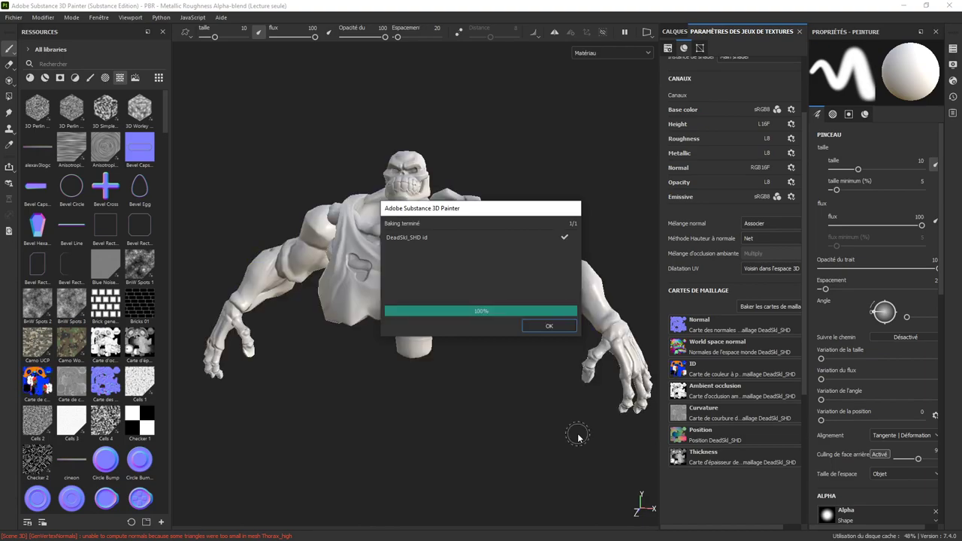
pyautogui.click(550, 326)
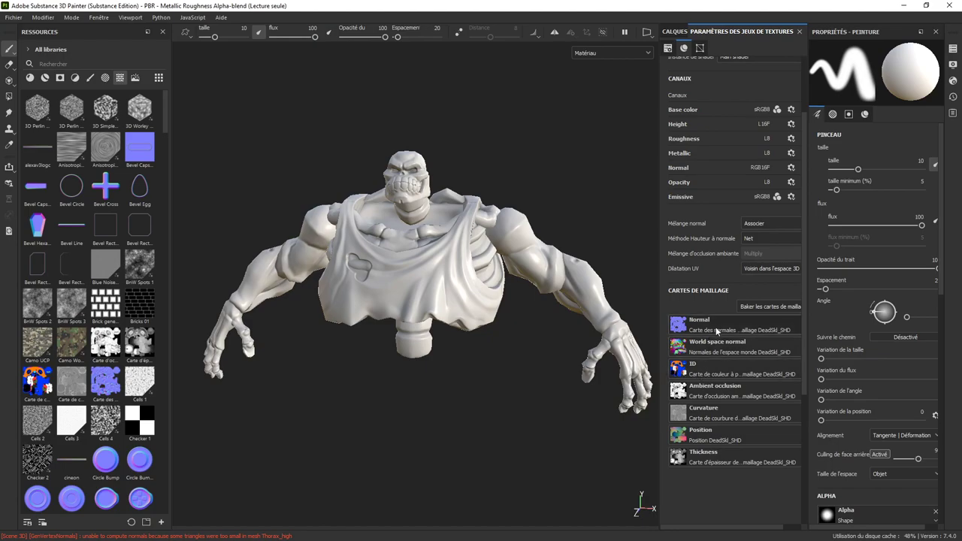
pyautogui.click(756, 306)
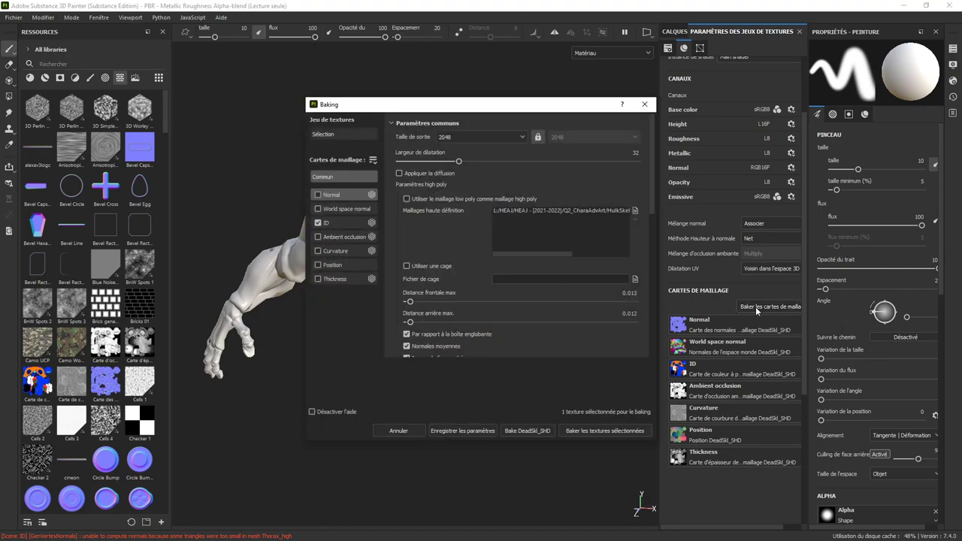
pyautogui.click(644, 104)
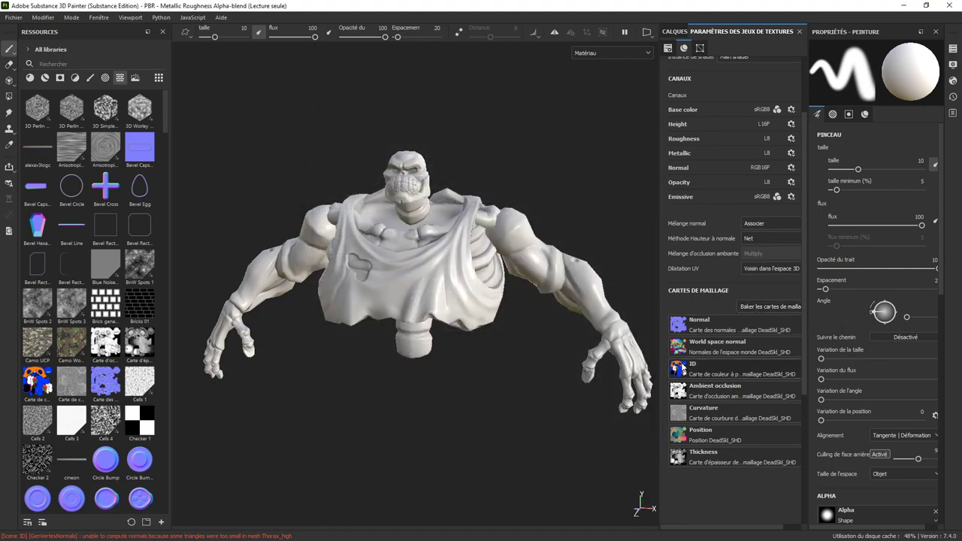
# Step: Open the texture export settings and delete the seven old DeadSkl_SHD PNG maps from the HulkSkeleton Baking folder in File Explorer
pyautogui.click(13, 17)
pyautogui.click(38, 184)
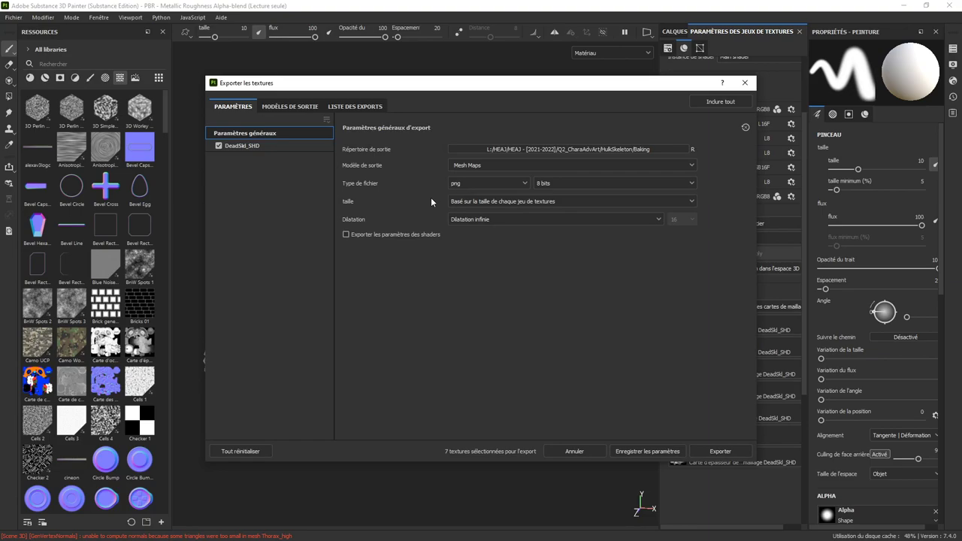
pyautogui.hotkey('alt', 'Tab')
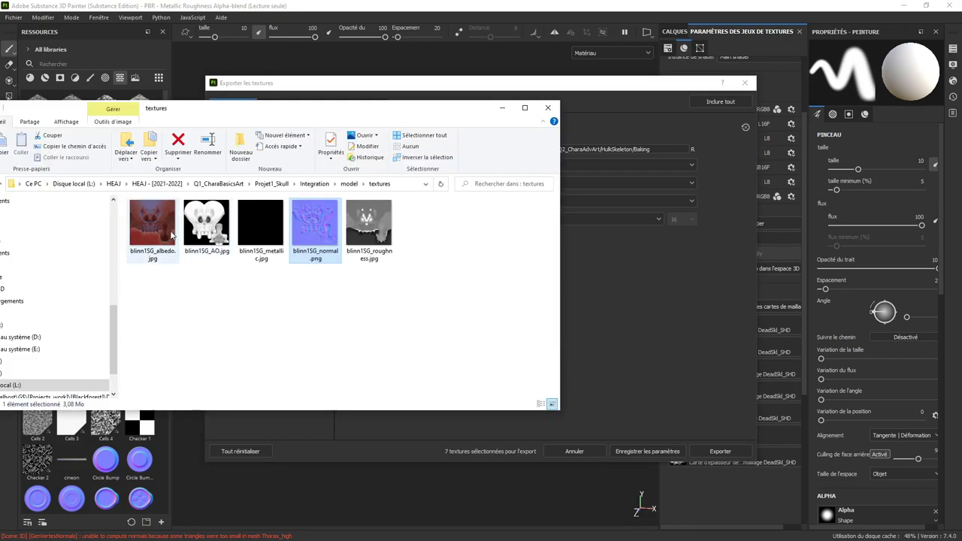
pyautogui.click(162, 184)
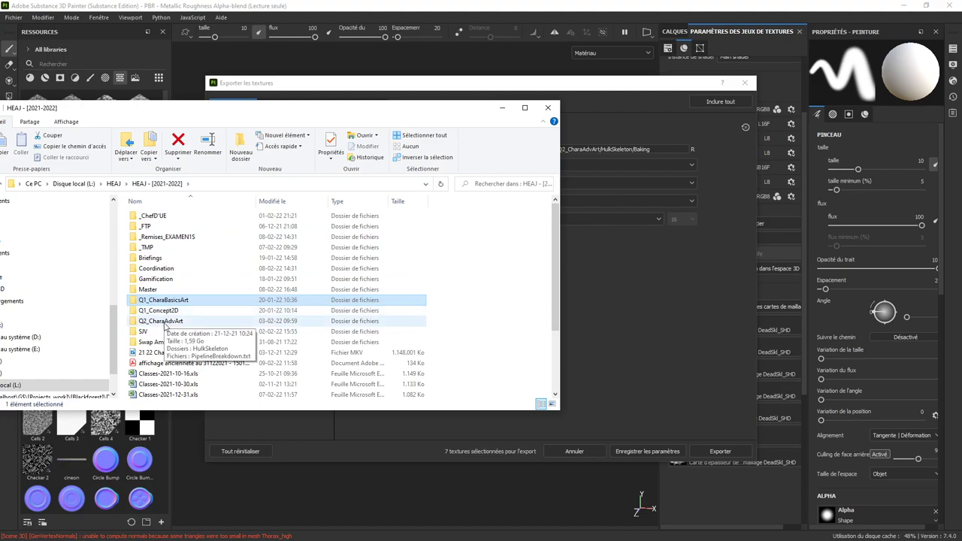
pyautogui.doubleClick(164, 322)
pyautogui.doubleClick(154, 217)
pyautogui.click(152, 218)
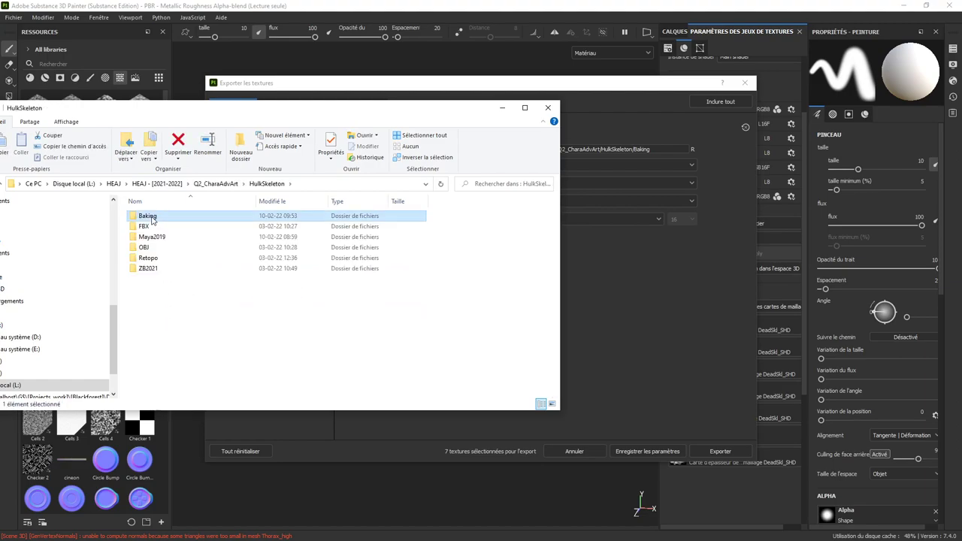
pyautogui.doubleClick(153, 218)
pyautogui.click(174, 226)
pyautogui.click(174, 218)
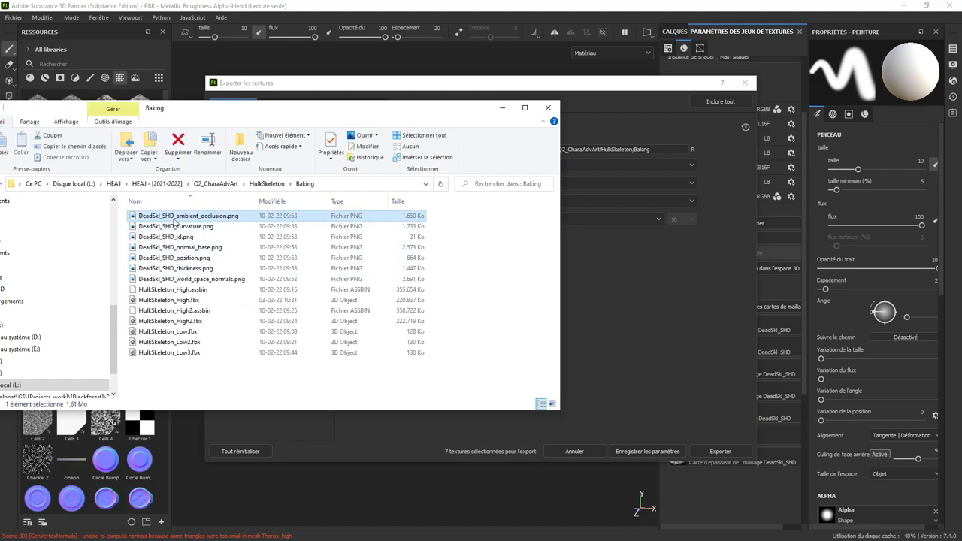
pyautogui.keyDown('shift'); pyautogui.click(173, 280); pyautogui.keyUp('shift')
pyautogui.press('Delete')
# Step: Export the DeadSkl_SHD texture set with the Mesh Maps output template as 8-bit PNG files to the HulkSkeleton Baking folder
pyautogui.click(613, 90)
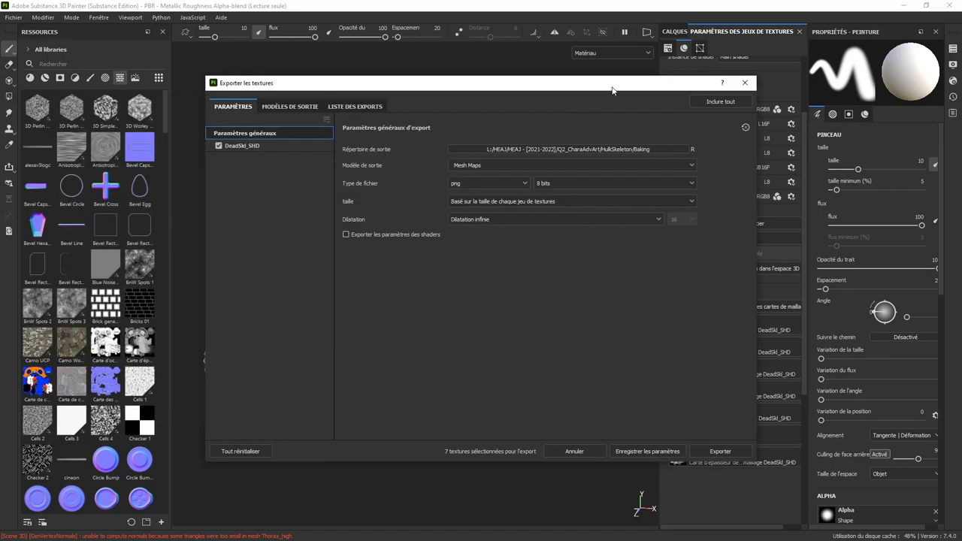
pyautogui.click(717, 452)
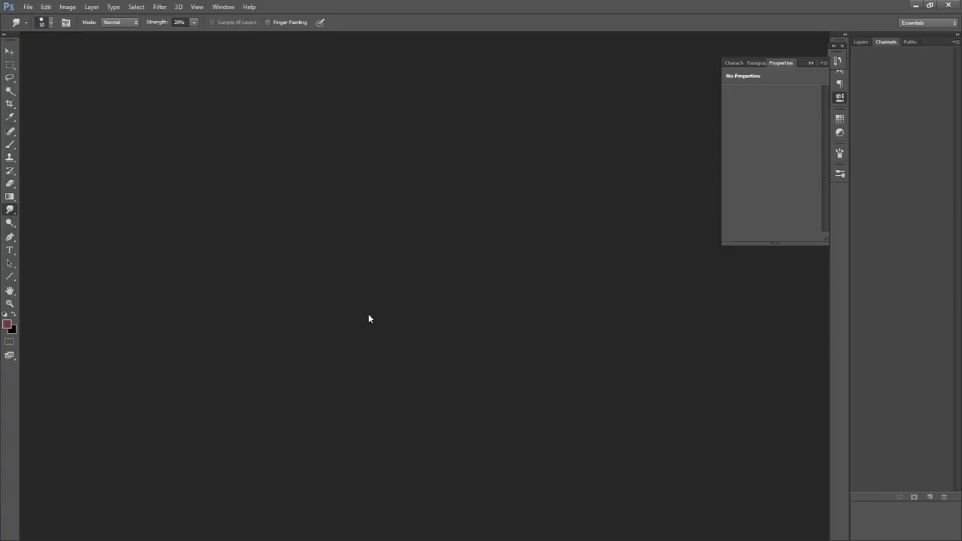
# Step: View DeadSkl_SHD_id.png in Photoshop and close it, then close the export window in Substance 3D Painter
pyautogui.hotkey('ctrl', 'o')
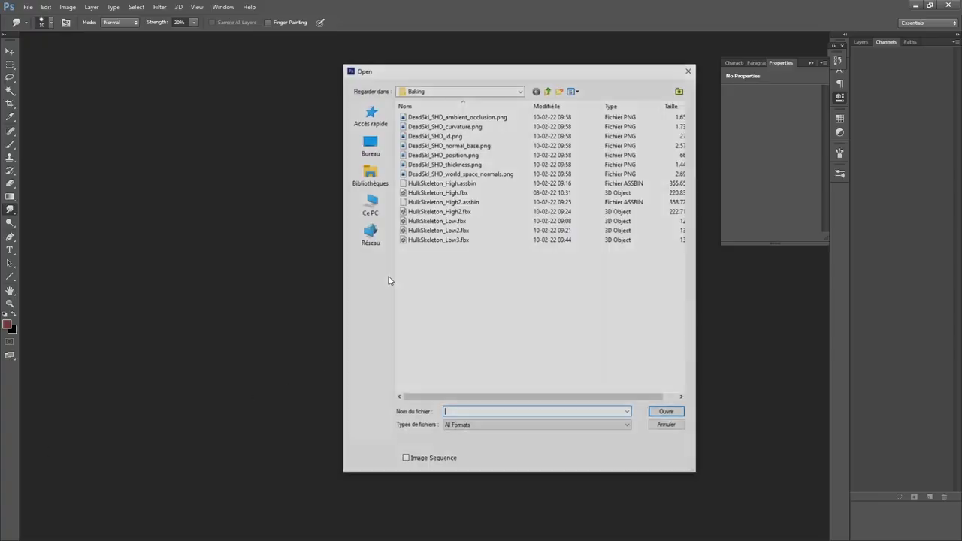
pyautogui.doubleClick(440, 135)
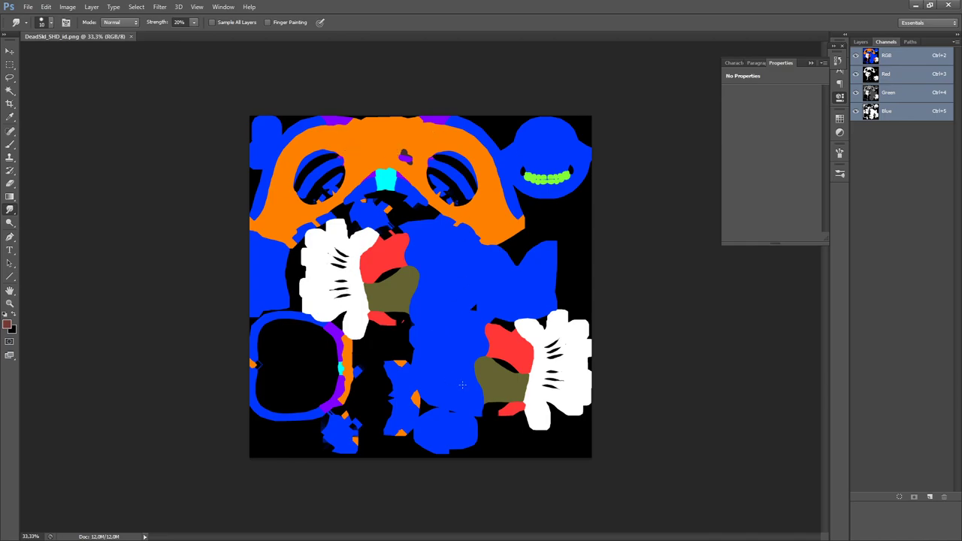
pyautogui.click(131, 36)
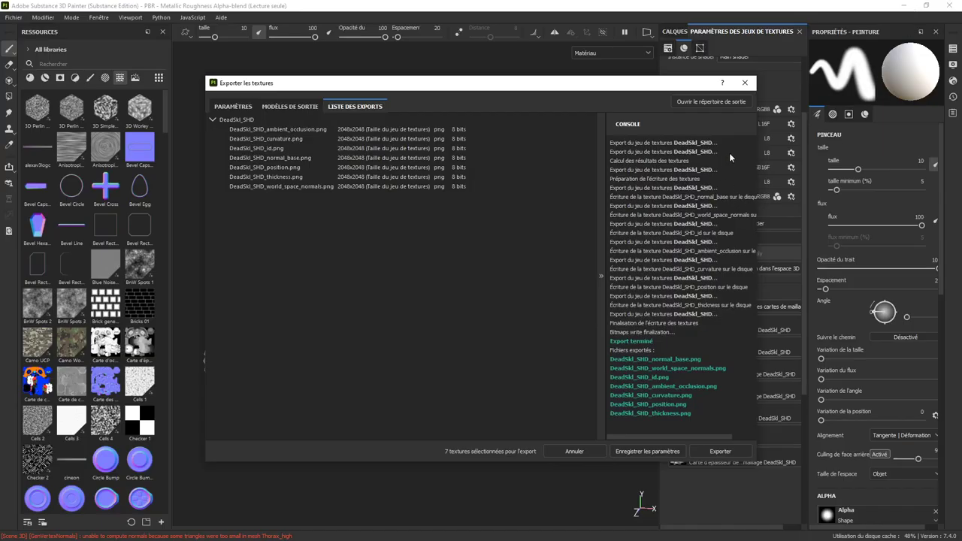
pyautogui.click(745, 82)
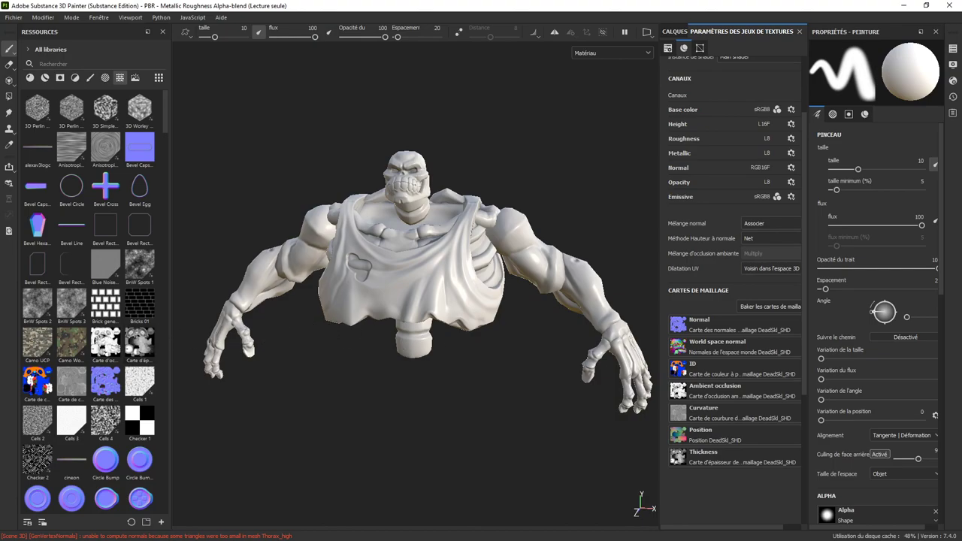
# Step: View DeadSkl_SHD_thickness.png from the Baking folder in Photoshop, close it and return to Substance 3D Painter
pyautogui.hotkey('alt', 'Tab')
pyautogui.hotkey('ctrl', 'o')
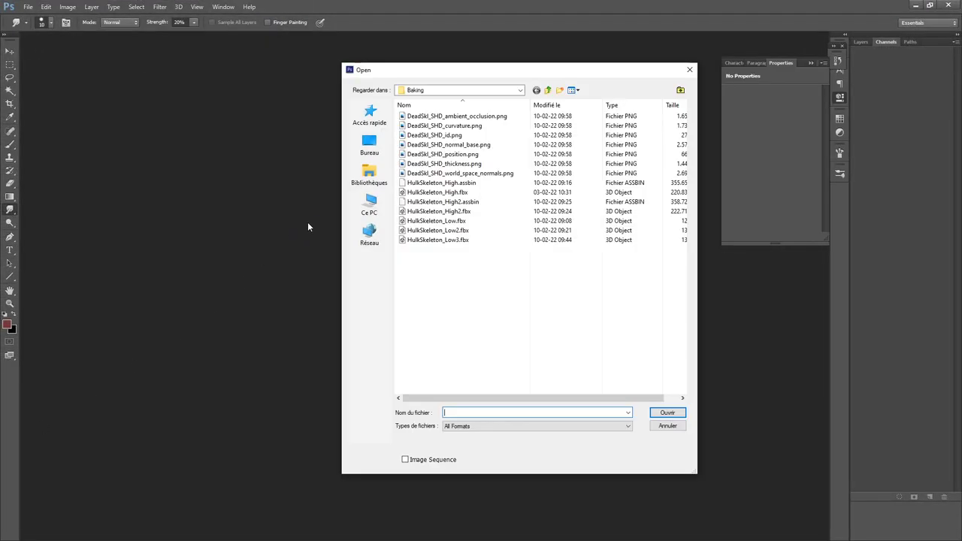
pyautogui.click(549, 91)
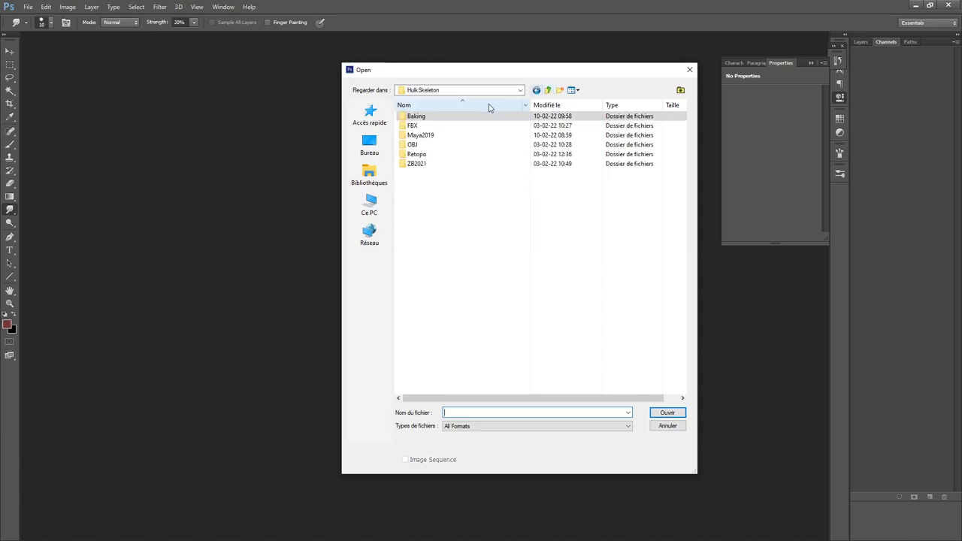
pyautogui.doubleClick(417, 118)
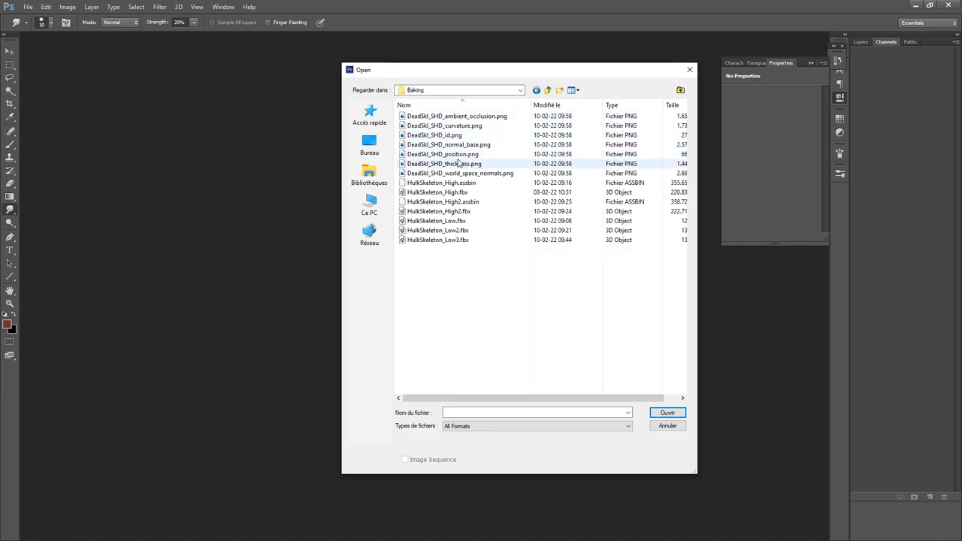
pyautogui.click(464, 164)
pyautogui.click(668, 413)
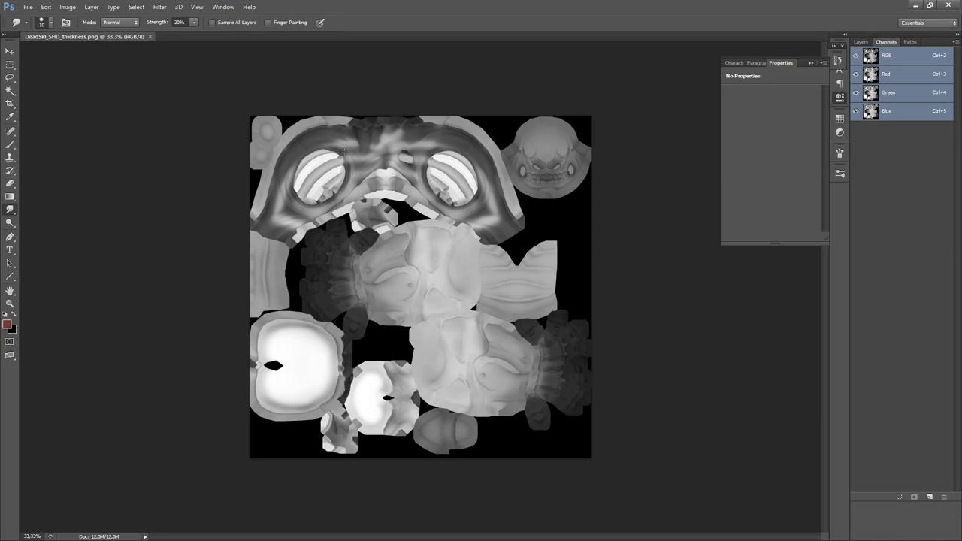
pyautogui.click(148, 36)
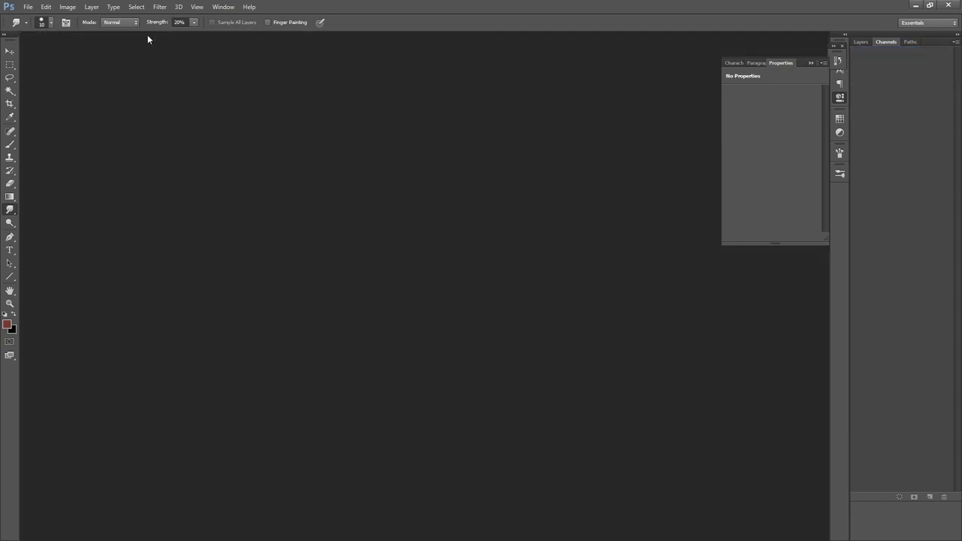
pyautogui.click(914, 6)
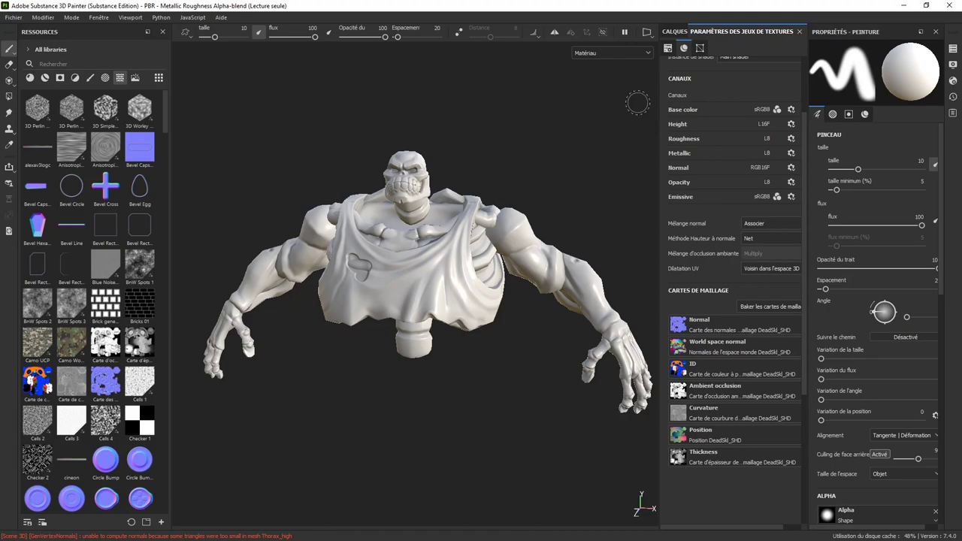
# Step: Bring up the layer stack and examine the skeleton's head, cloth and arms from the front, side and back
pyautogui.keyDown('alt'); pyautogui.moveTo(571, 157); pyautogui.dragTo(573, 174); pyautogui.keyUp('alt')
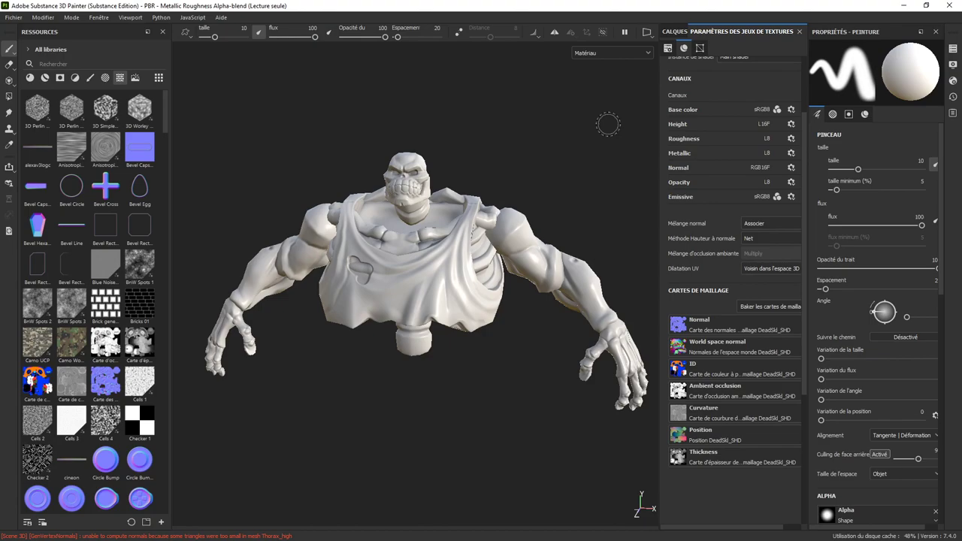
pyautogui.moveTo(565, 173)
pyautogui.keyDown('alt'); pyautogui.mouseDown()
pyautogui.moveTo(576, 176)
pyautogui.moveTo(514, 209)
pyautogui.moveTo(579, 176)
pyautogui.moveTo(589, 181)
pyautogui.mouseUp(); pyautogui.keyUp('alt')
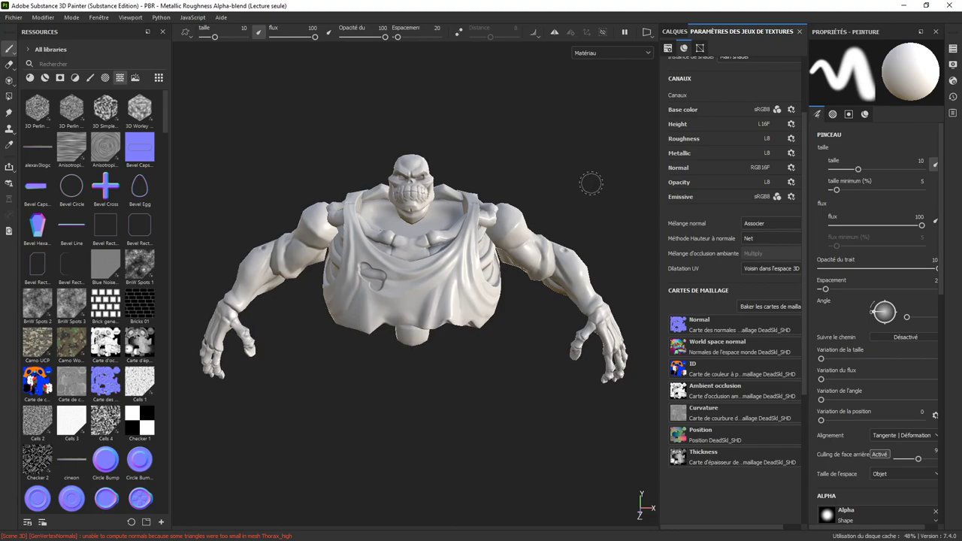
pyautogui.click(679, 33)
pyautogui.moveTo(548, 173)
pyautogui.keyDown('alt'); pyautogui.mouseDown()
pyautogui.moveTo(509, 153)
pyautogui.moveTo(535, 138)
pyautogui.mouseUp(); pyautogui.keyUp('alt')
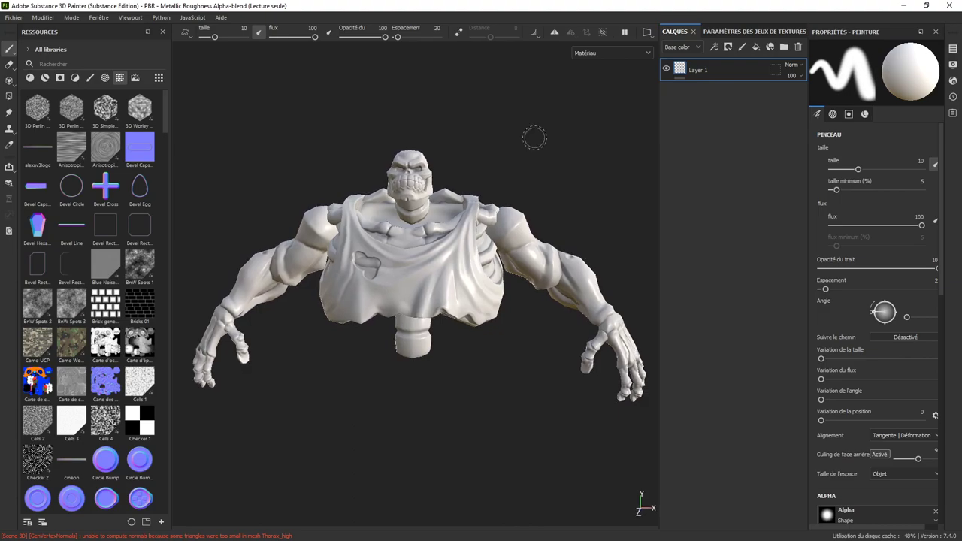
pyautogui.moveTo(536, 133)
pyautogui.keyDown('alt'); pyautogui.mouseDown()
pyautogui.moveTo(508, 144)
pyautogui.moveTo(567, 189)
pyautogui.moveTo(246, 168)
pyautogui.moveTo(500, 165)
pyautogui.moveTo(446, 173)
pyautogui.moveTo(486, 167)
pyautogui.moveTo(472, 158)
pyautogui.moveTo(325, 234)
pyautogui.moveTo(299, 259)
pyautogui.moveTo(297, 285)
pyautogui.moveTo(310, 283)
pyautogui.mouseUp(); pyautogui.keyUp('alt')
pyautogui.keyDown('alt'); pyautogui.moveTo(325, 215); pyautogui.dragTo(310, 244); pyautogui.keyUp('alt')
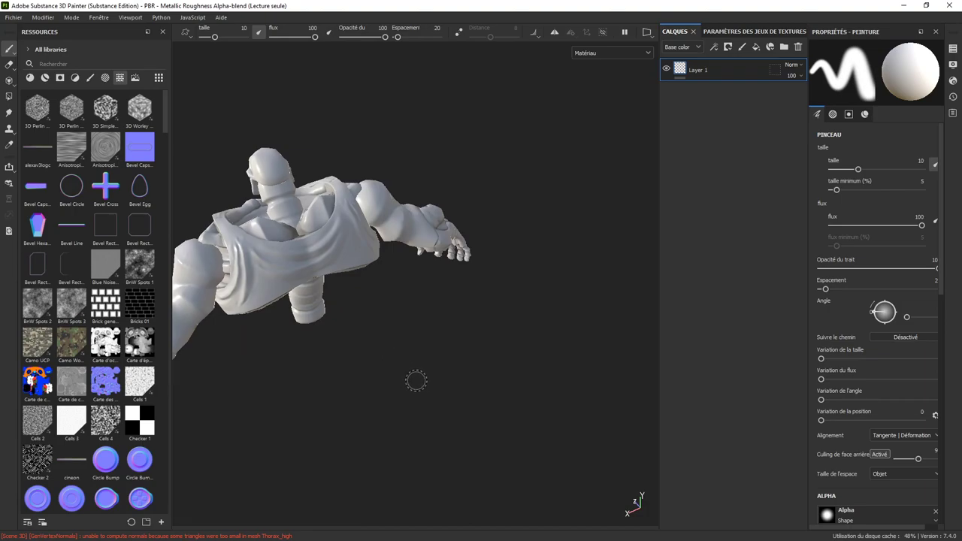
pyautogui.keyDown('alt'); pyautogui.moveTo(414, 378); pyautogui.dragTo(565, 359); pyautogui.keyUp('alt')
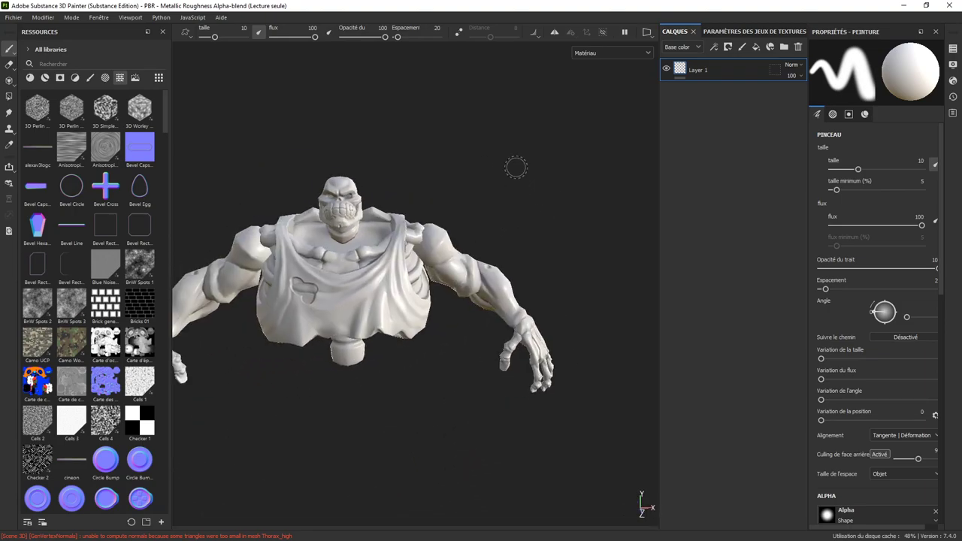
pyautogui.moveTo(501, 128)
pyautogui.keyDown('alt'); pyautogui.mouseDown()
pyautogui.moveTo(554, 107)
pyautogui.moveTo(576, 82)
pyautogui.moveTo(497, 47)
pyautogui.moveTo(513, 105)
pyautogui.moveTo(509, 130)
pyautogui.moveTo(526, 158)
pyautogui.mouseUp(); pyautogui.keyUp('alt')
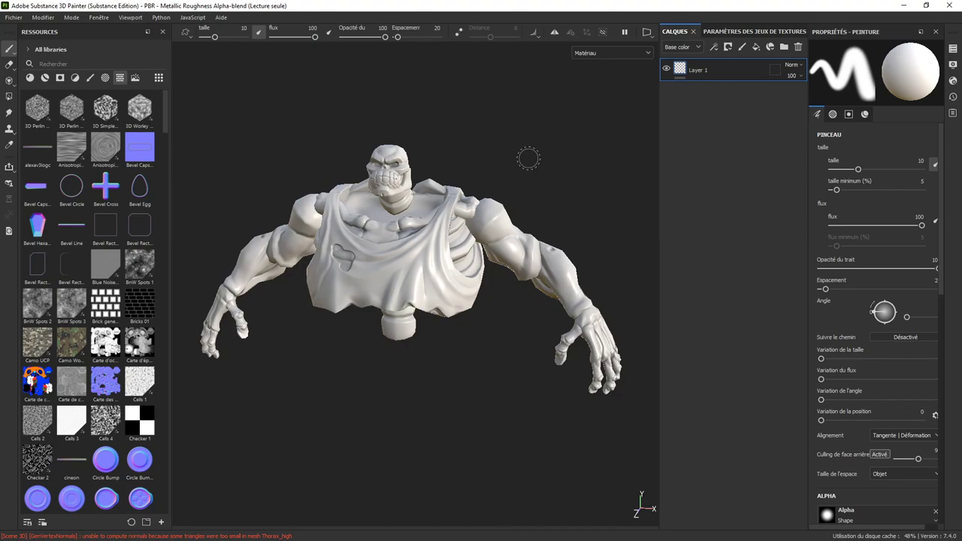
pyautogui.moveTo(529, 153)
pyautogui.keyDown('alt'); pyautogui.mouseDown()
pyautogui.moveTo(556, 143)
pyautogui.moveTo(492, 151)
pyautogui.moveTo(531, 157)
pyautogui.moveTo(410, 176)
pyautogui.moveTo(512, 239)
pyautogui.moveTo(586, 208)
pyautogui.moveTo(539, 154)
pyautogui.moveTo(548, 154)
pyautogui.mouseUp(); pyautogui.keyUp('alt')
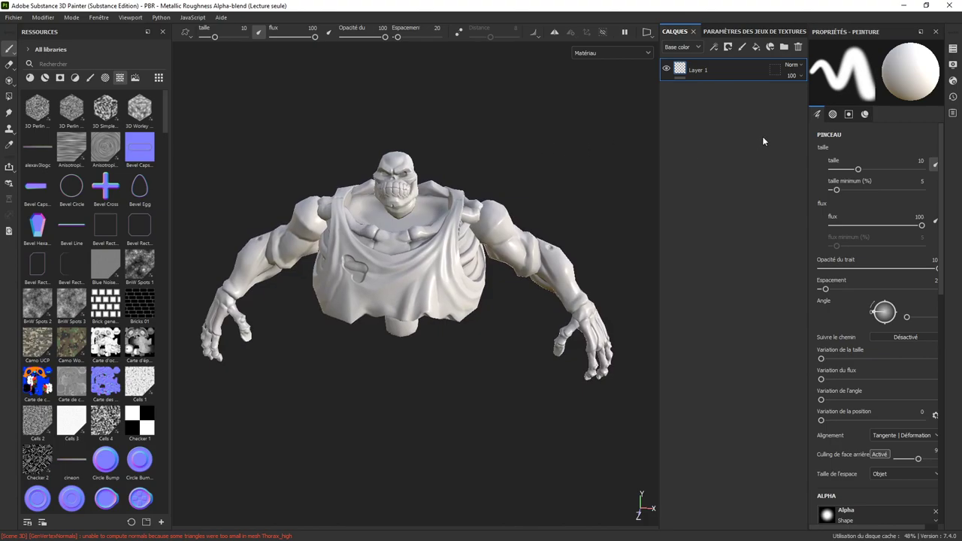
pyautogui.moveTo(601, 226)
pyautogui.keyDown('alt'); pyautogui.mouseDown()
pyautogui.moveTo(534, 157)
pyautogui.moveTo(526, 122)
pyautogui.moveTo(538, 122)
pyautogui.moveTo(520, 140)
pyautogui.moveTo(534, 113)
pyautogui.moveTo(558, 166)
pyautogui.mouseUp(); pyautogui.keyUp('alt')
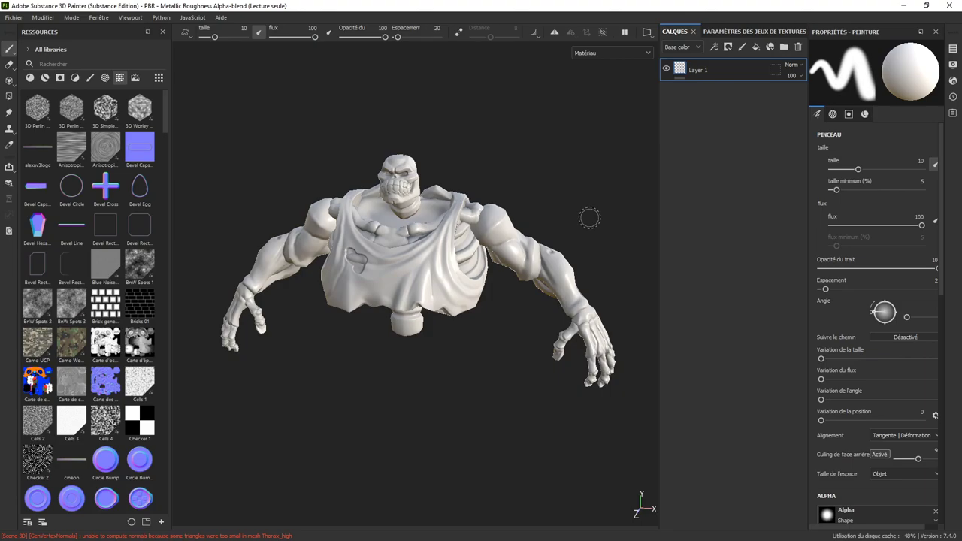
pyautogui.moveTo(531, 189)
pyautogui.keyDown('alt'); pyautogui.mouseDown()
pyautogui.moveTo(522, 178)
pyautogui.moveTo(532, 179)
pyautogui.moveTo(523, 181)
pyautogui.mouseUp(); pyautogui.keyUp('alt')
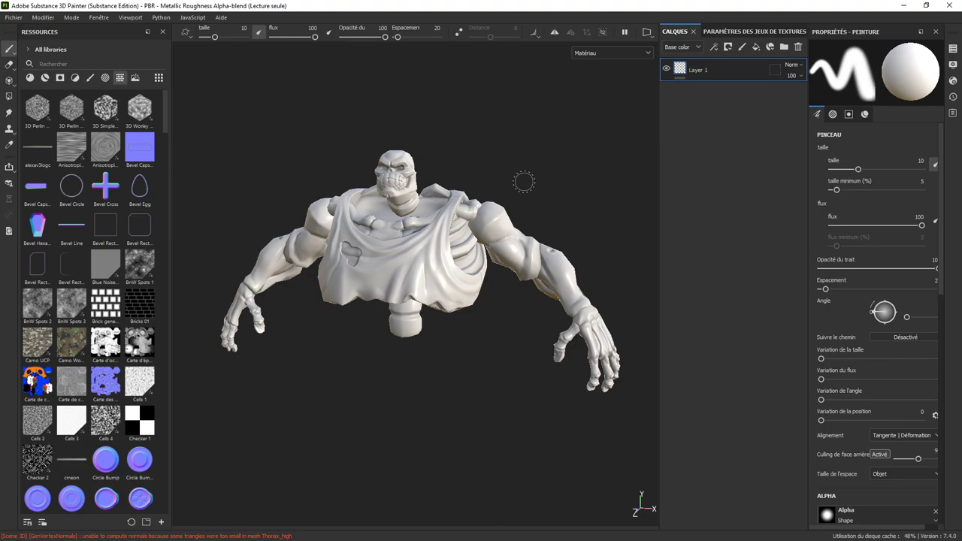
pyautogui.keyDown('alt'); pyautogui.moveTo(526, 150); pyautogui.dragTo(526, 163); pyautogui.keyUp('alt')
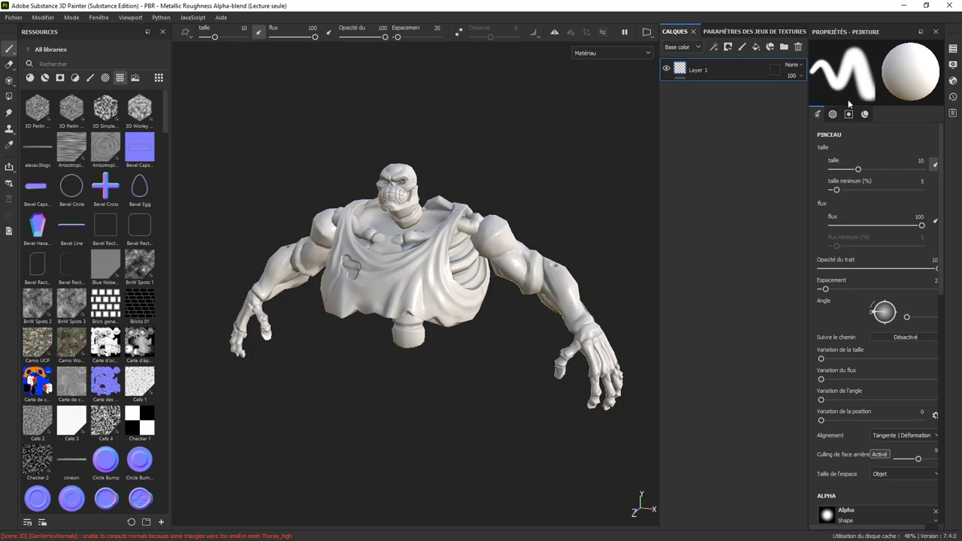
# Step: Check the baked mesh maps in the texture set settings and add a fill layer above Layer 1
pyautogui.click(756, 32)
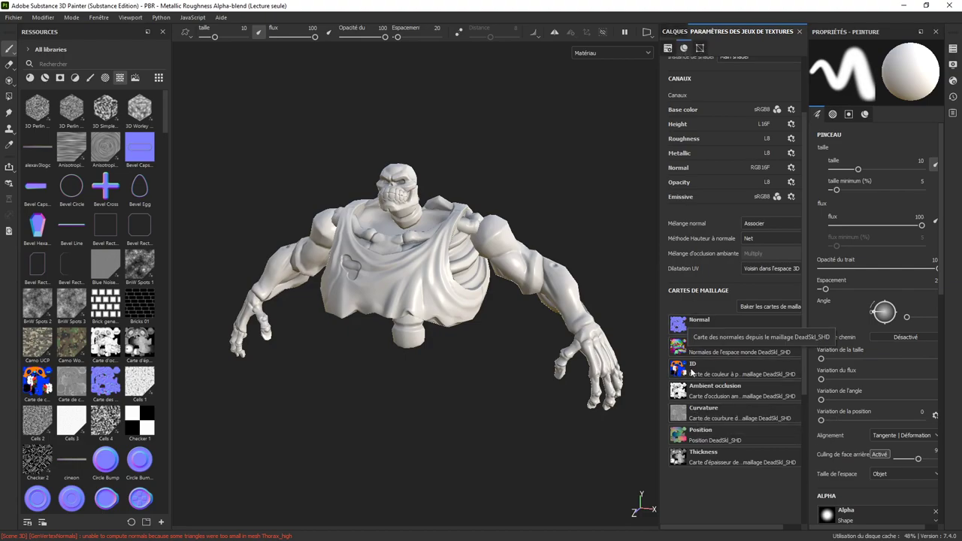
pyautogui.click(674, 31)
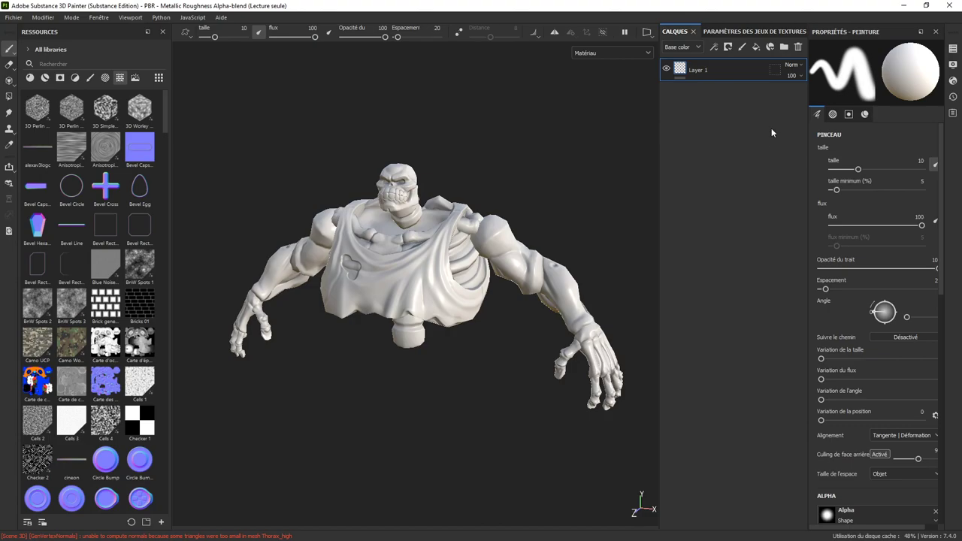
pyautogui.click(755, 48)
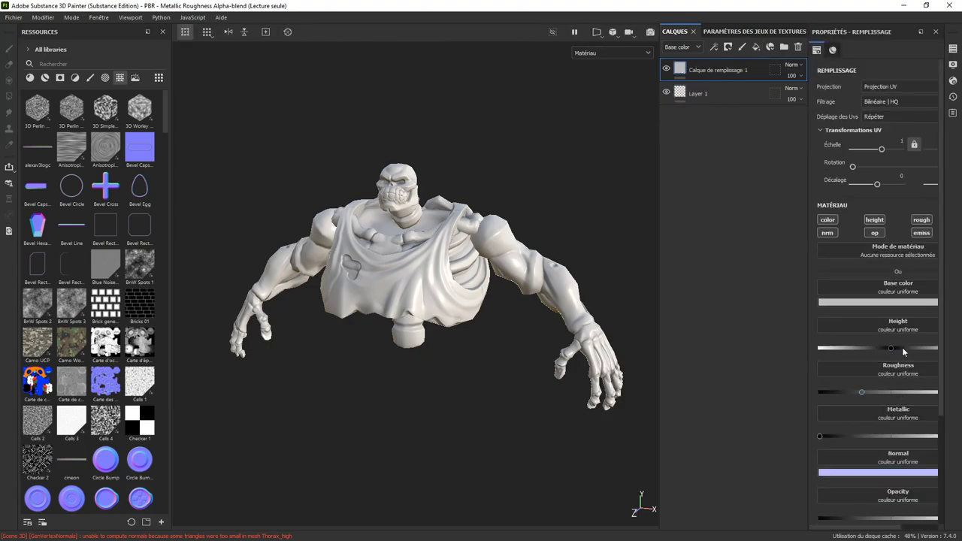
# Step: Rename the new fill layer to Base and delete Layer 1 beneath it
pyautogui.keyDown('alt'); pyautogui.moveTo(584, 211); pyautogui.dragTo(275, 159); pyautogui.keyUp('alt')
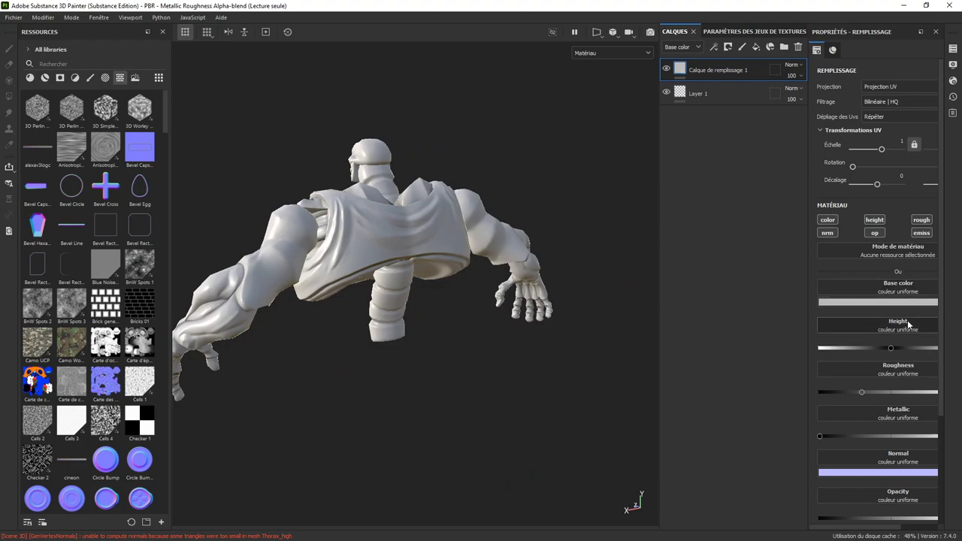
pyautogui.keyDown('alt'); pyautogui.moveTo(425, 210); pyautogui.dragTo(514, 163); pyautogui.keyUp('alt')
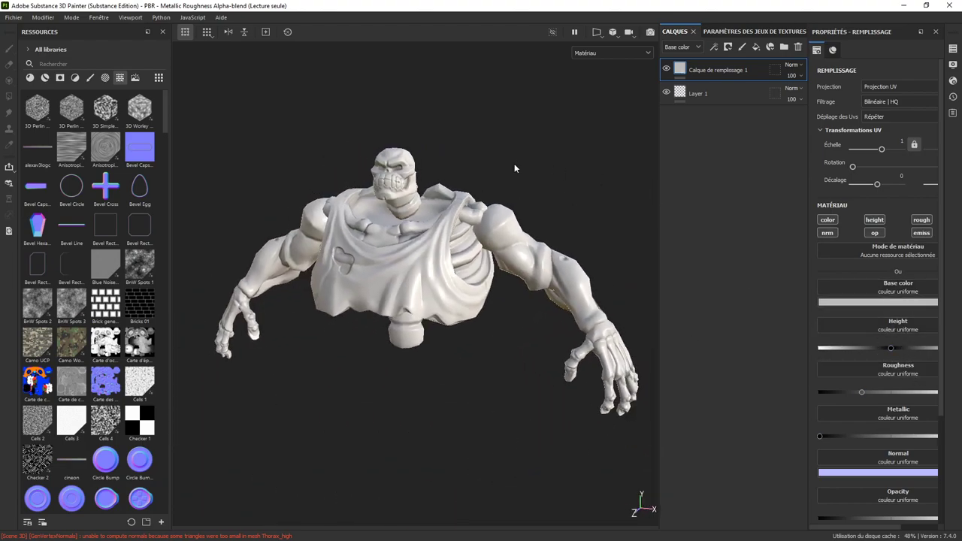
pyautogui.doubleClick(700, 71)
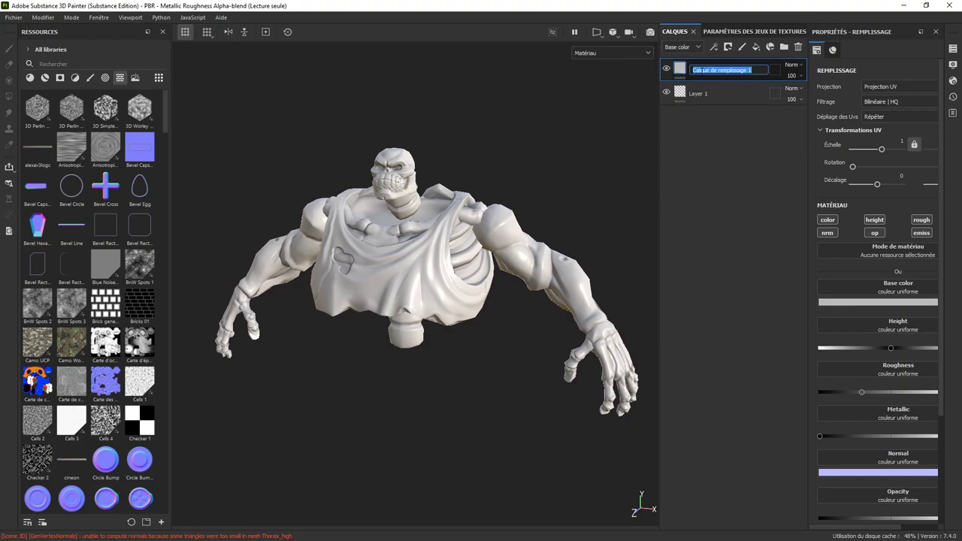
pyautogui.write('Base')
pyautogui.press('Return')
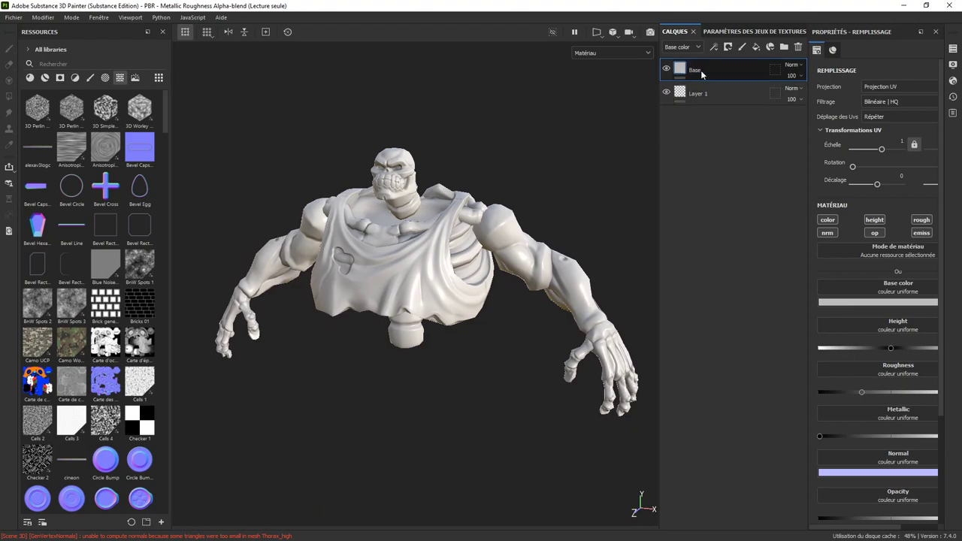
pyautogui.click(755, 91)
pyautogui.click(798, 46)
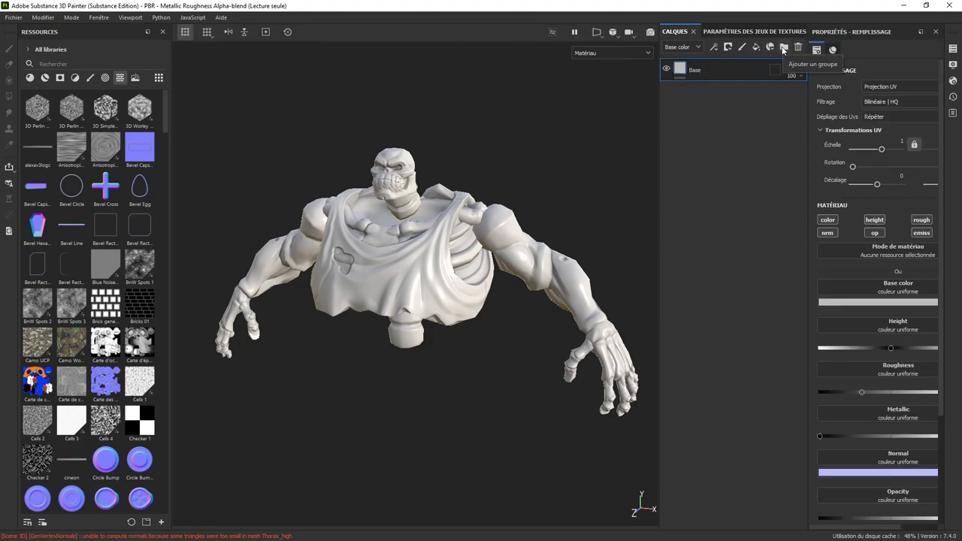
# Step: Add a group above the Base layer and name it Bones
pyautogui.click(783, 47)
pyautogui.doubleClick(710, 71)
pyautogui.write('O')
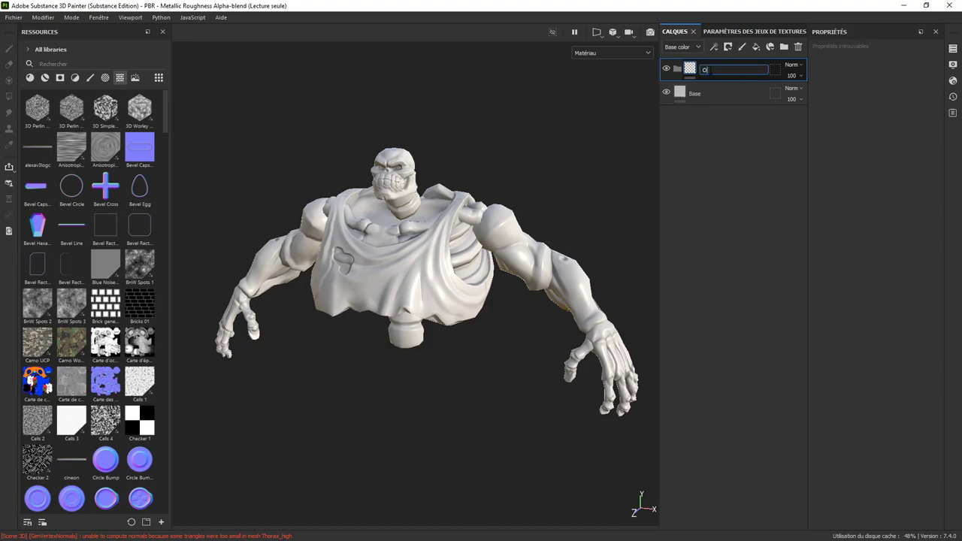
pyautogui.press('BackSpace')
pyautogui.write('Bornes')
pyautogui.press('Return')
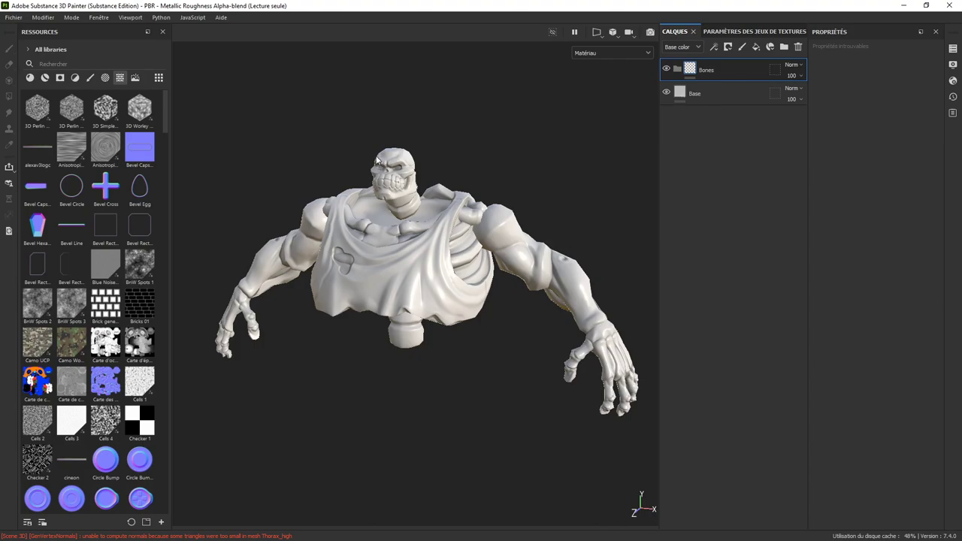
# Step: Add a new fill layer above Base and move it into the Bones group
pyautogui.moveTo(467, 150); pyautogui.dragTo(472, 164, button='middle')
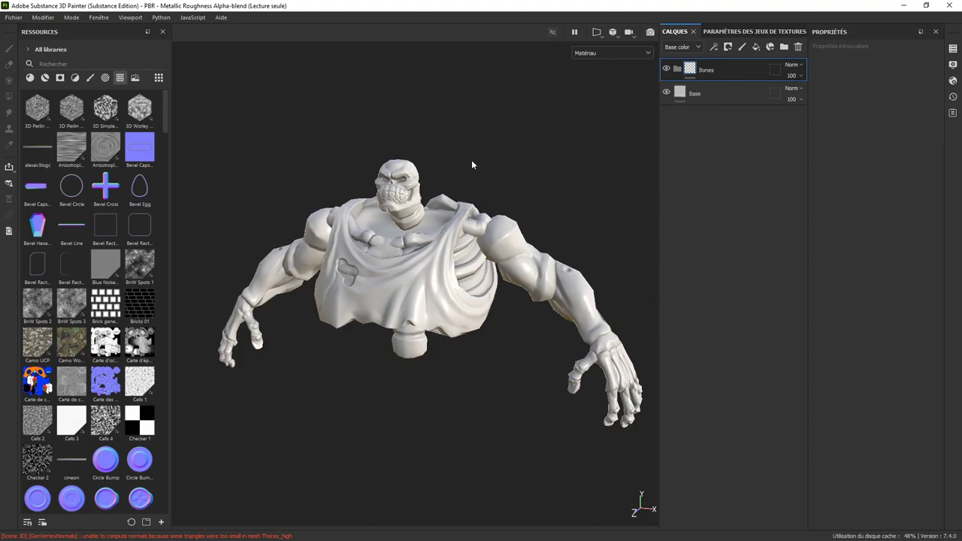
pyautogui.moveTo(472, 164)
pyautogui.keyDown('alt'); pyautogui.mouseDown()
pyautogui.moveTo(571, 163)
pyautogui.moveTo(455, 159)
pyautogui.moveTo(466, 160)
pyautogui.mouseUp(); pyautogui.keyUp('alt')
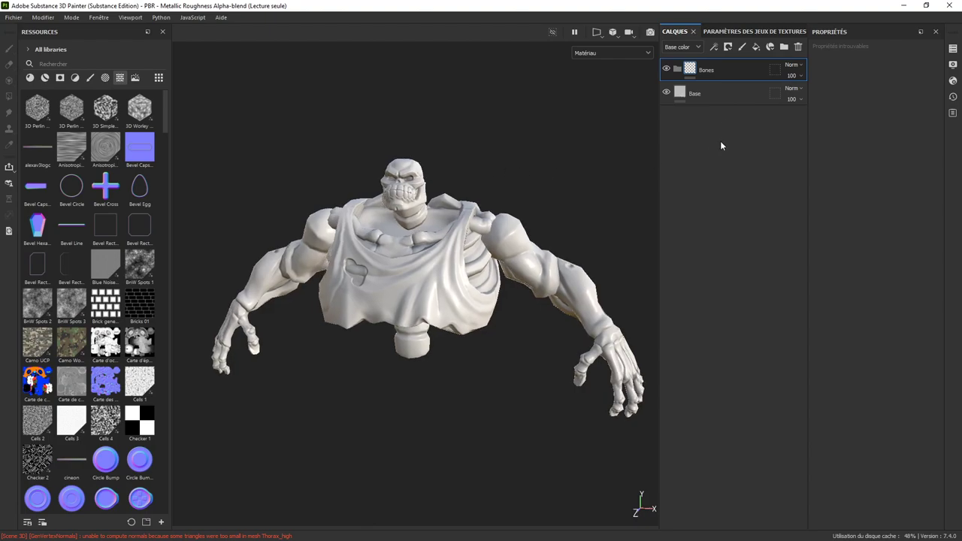
pyautogui.click(757, 47)
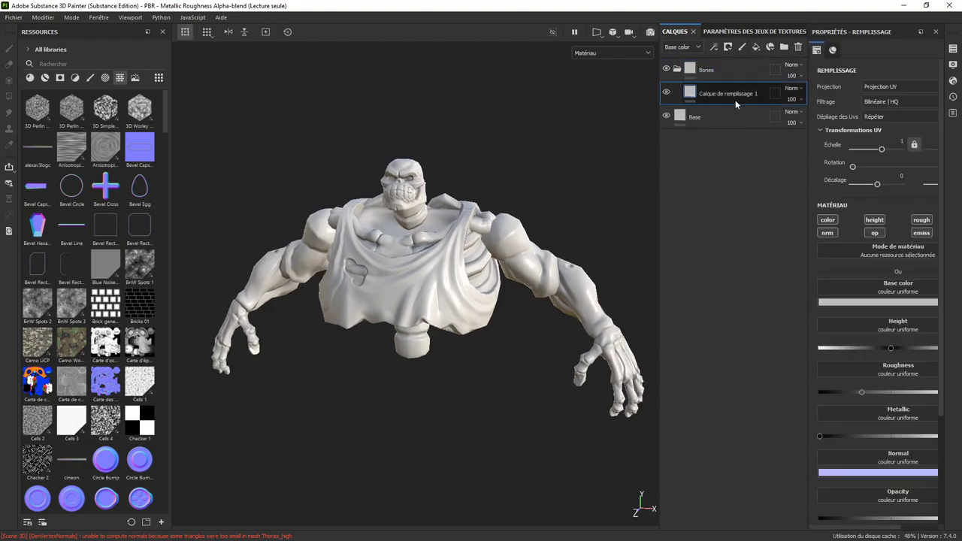
pyautogui.click(798, 46)
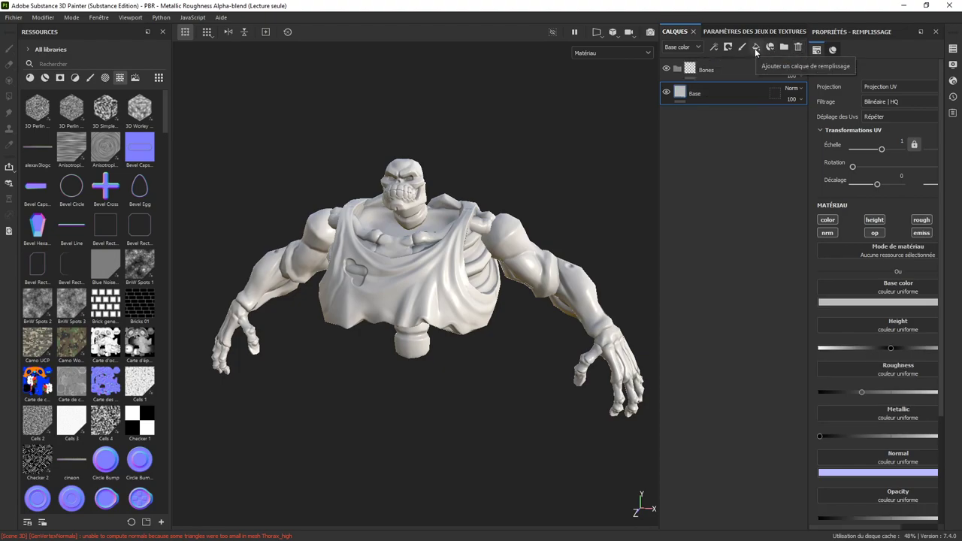
pyautogui.click(756, 47)
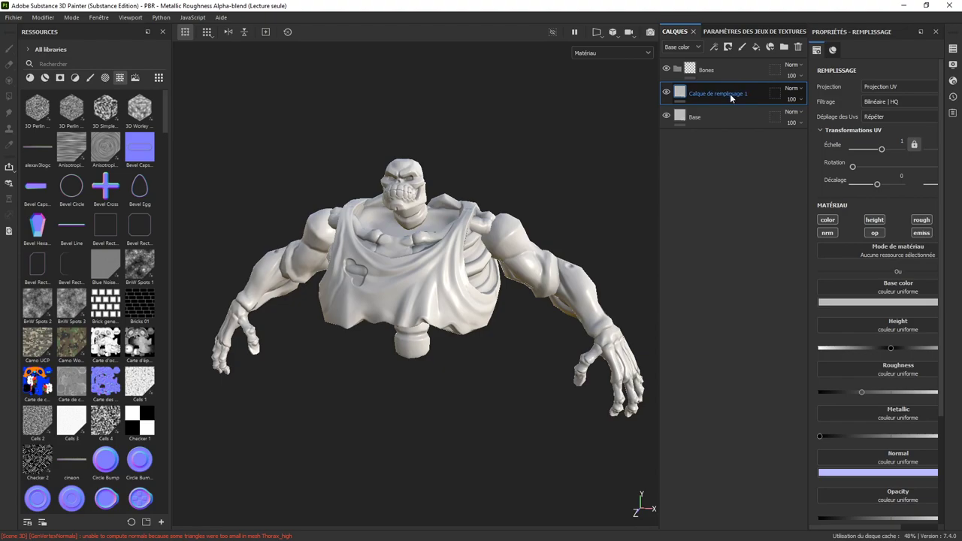
pyautogui.moveTo(680, 93); pyautogui.dragTo(679, 70)
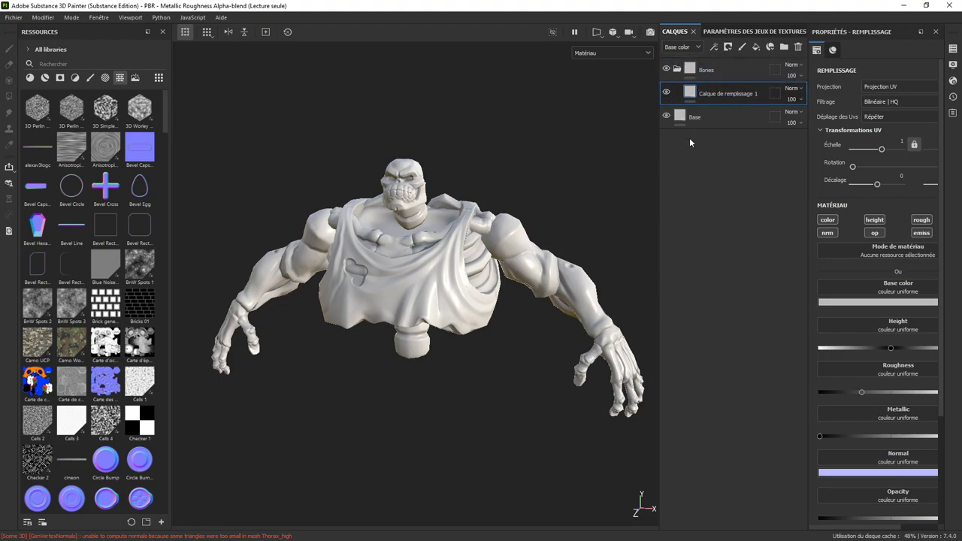
# Step: Set the Bones group's blend mode to Passthrough and rename the fill layer inside it to Darks
pyautogui.click(789, 66)
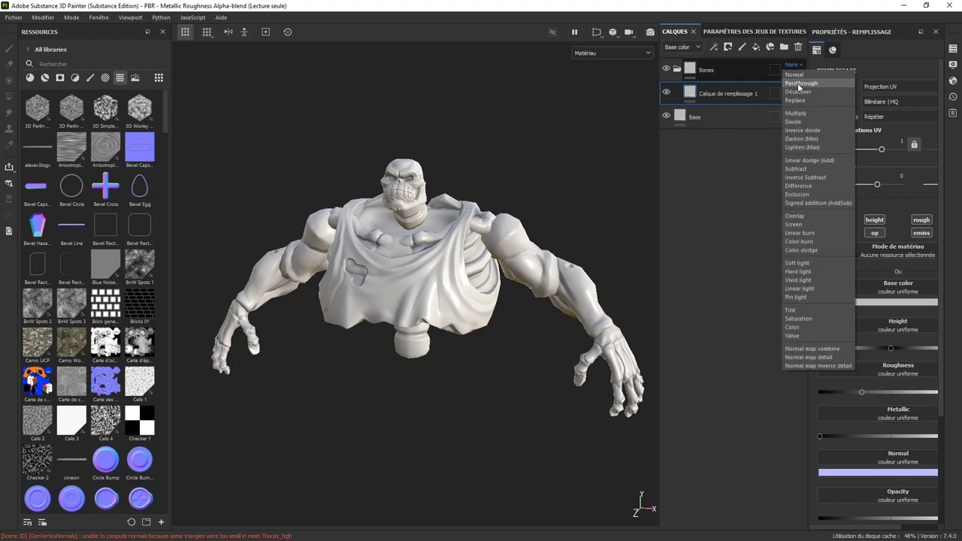
pyautogui.click(799, 83)
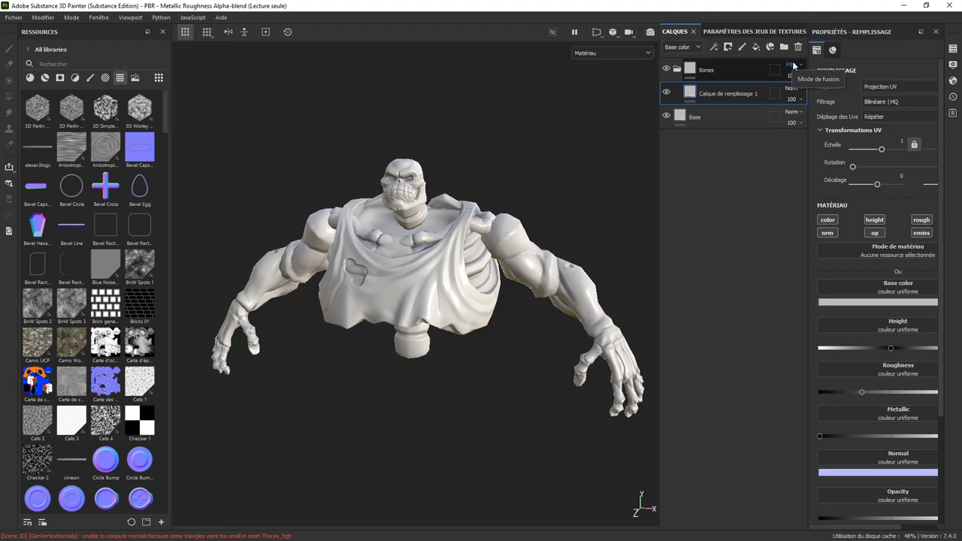
pyautogui.doubleClick(718, 94)
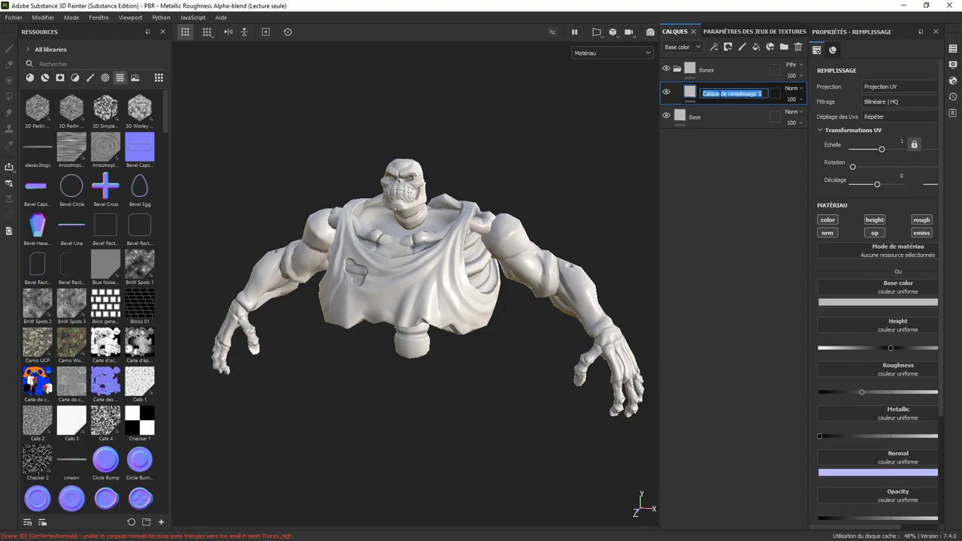
pyautogui.write('Darks')
pyautogui.press('Return')
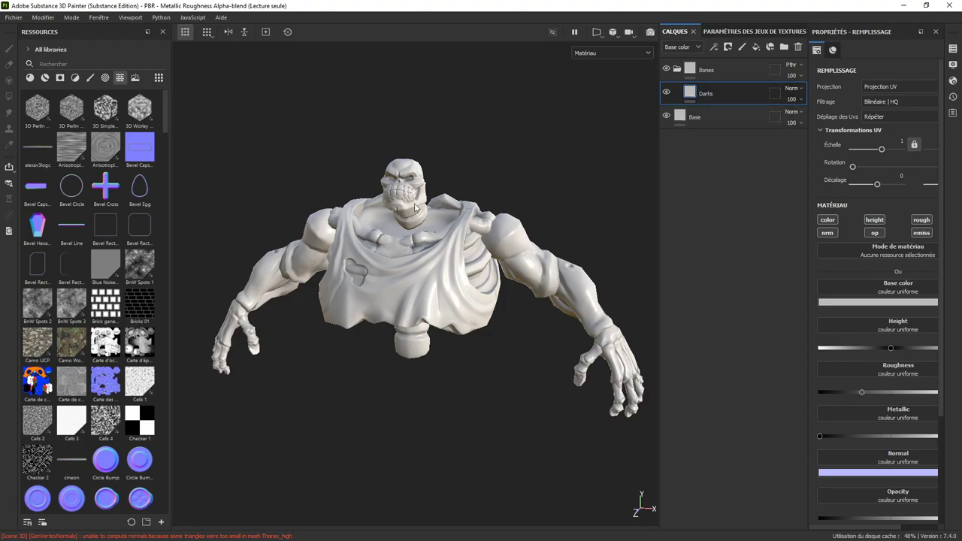
# Step: Set the Darks layer's base color to the dark desaturated blue 171E2A
pyautogui.click(832, 302)
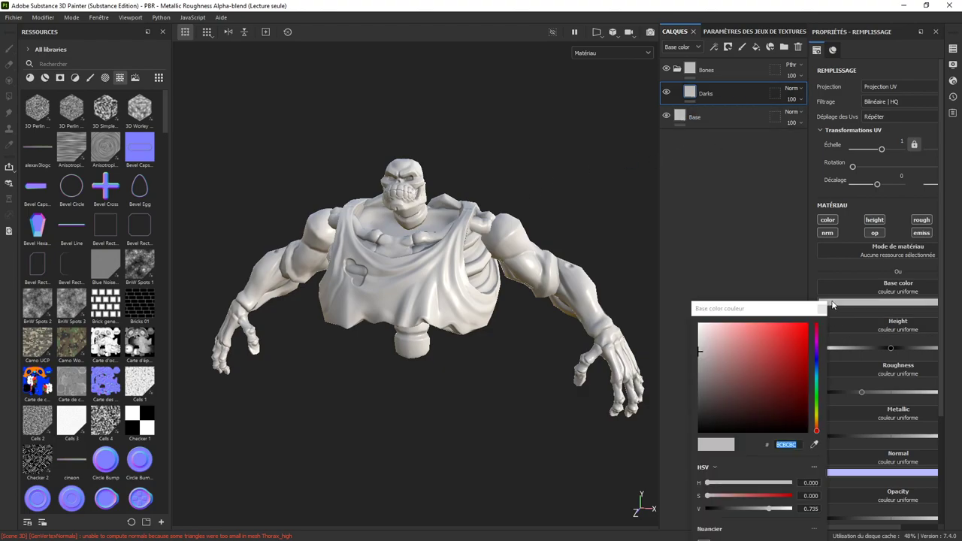
pyautogui.click(756, 402)
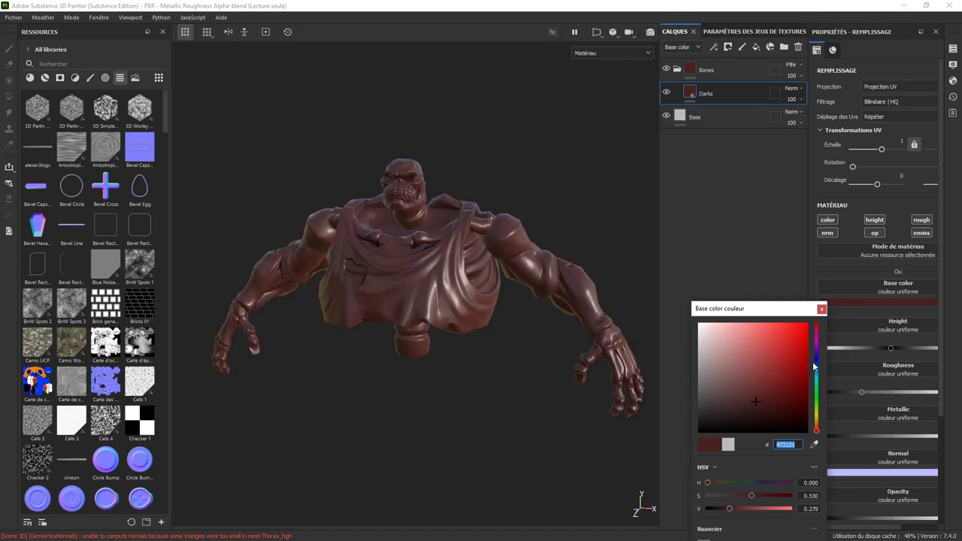
pyautogui.click(815, 362)
pyautogui.click(754, 410)
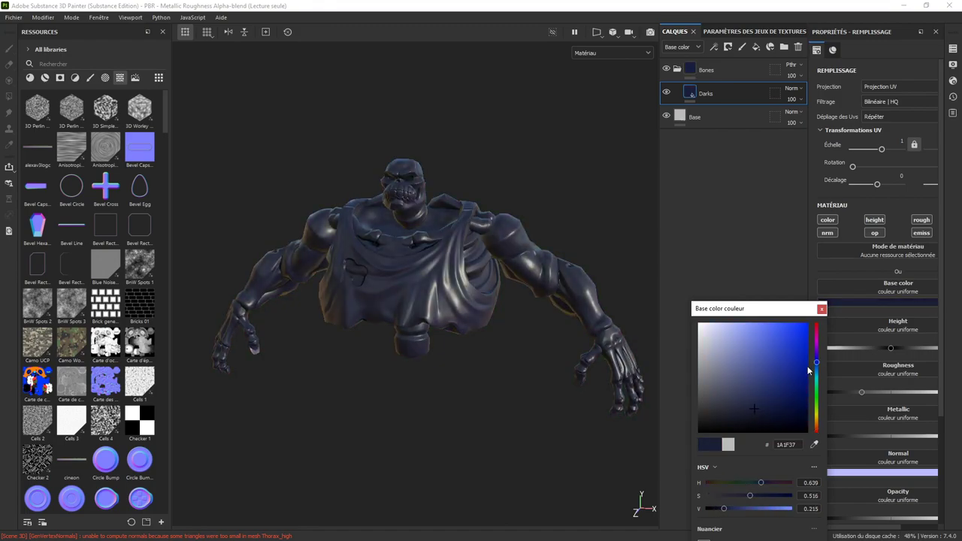
pyautogui.click(816, 365)
pyautogui.click(749, 415)
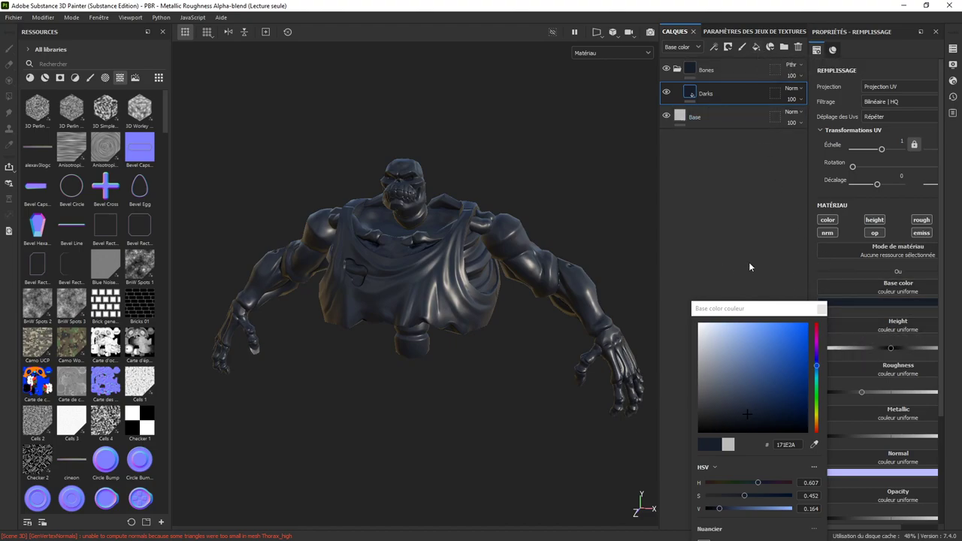
pyautogui.keyDown('alt'); pyautogui.moveTo(532, 203); pyautogui.dragTo(501, 187); pyautogui.keyUp('alt')
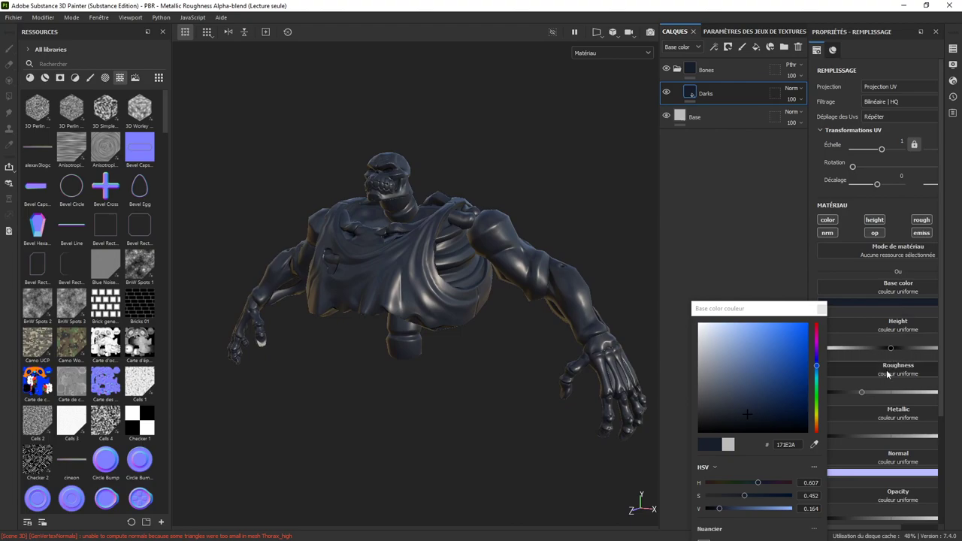
# Step: Raise the roughness of the Darks fill layer to give the model a matte surface
pyautogui.moveTo(862, 391); pyautogui.dragTo(887, 391)
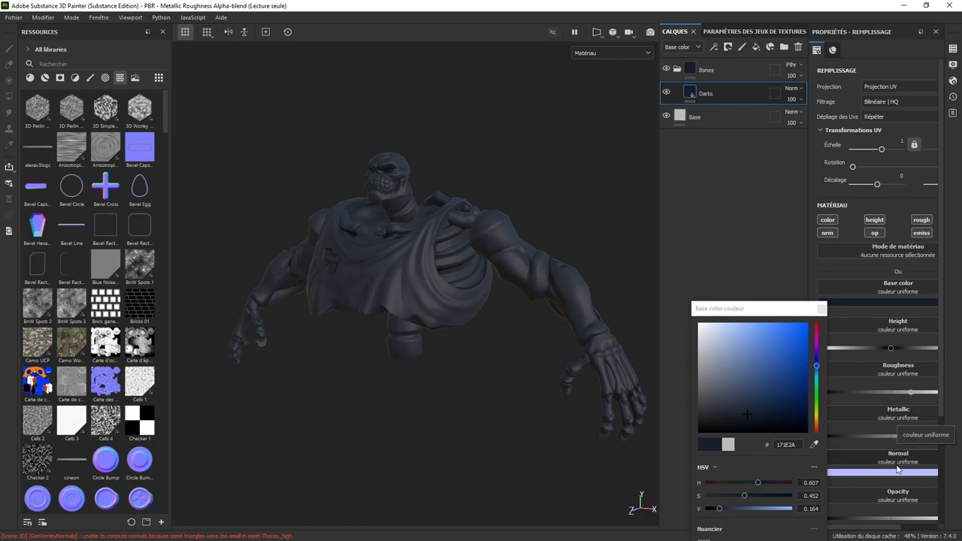
pyautogui.scroll(-3, 891, 481)
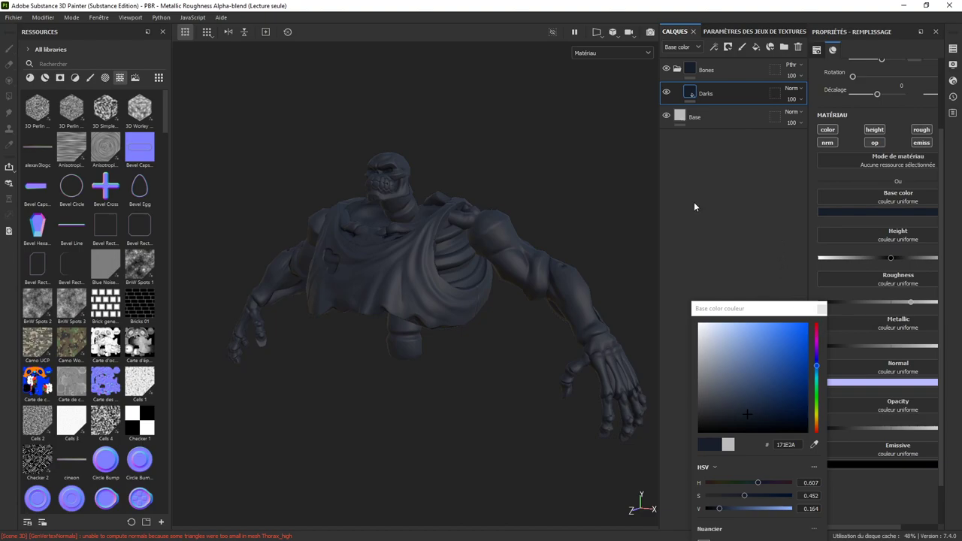
pyautogui.keyDown('alt'); pyautogui.moveTo(518, 112); pyautogui.dragTo(499, 107); pyautogui.keyUp('alt')
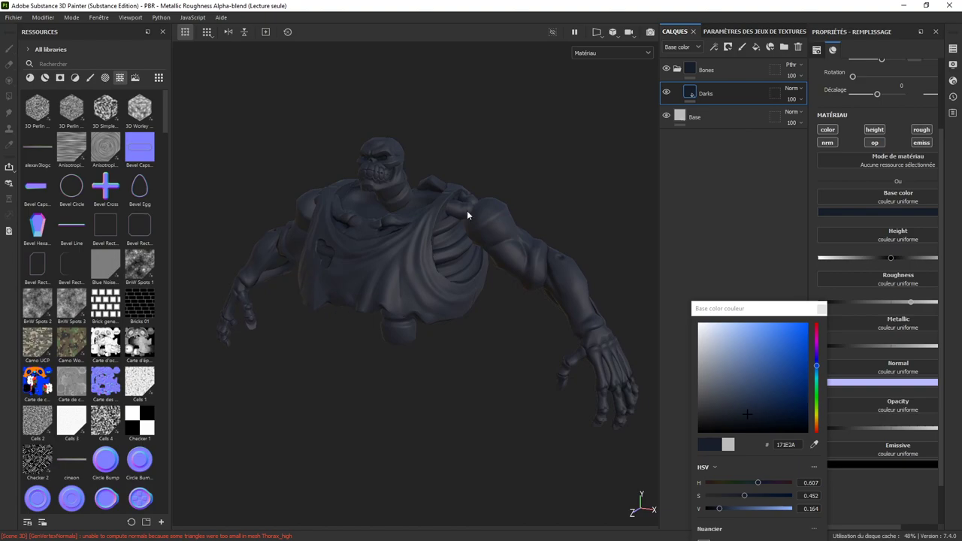
# Step: Add a black mask to the Bones folder and give that mask a color selection effect
pyautogui.rightClick(692, 69)
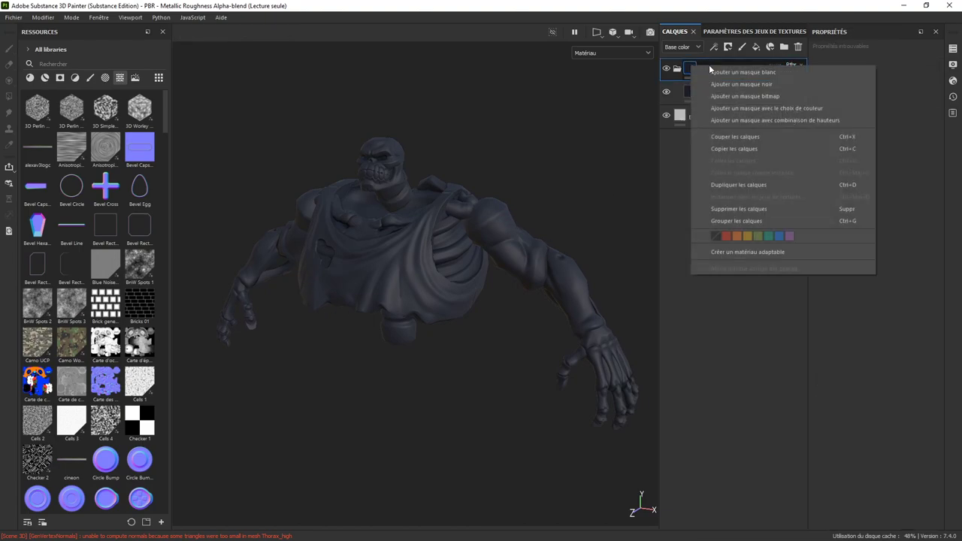
pyautogui.click(730, 84)
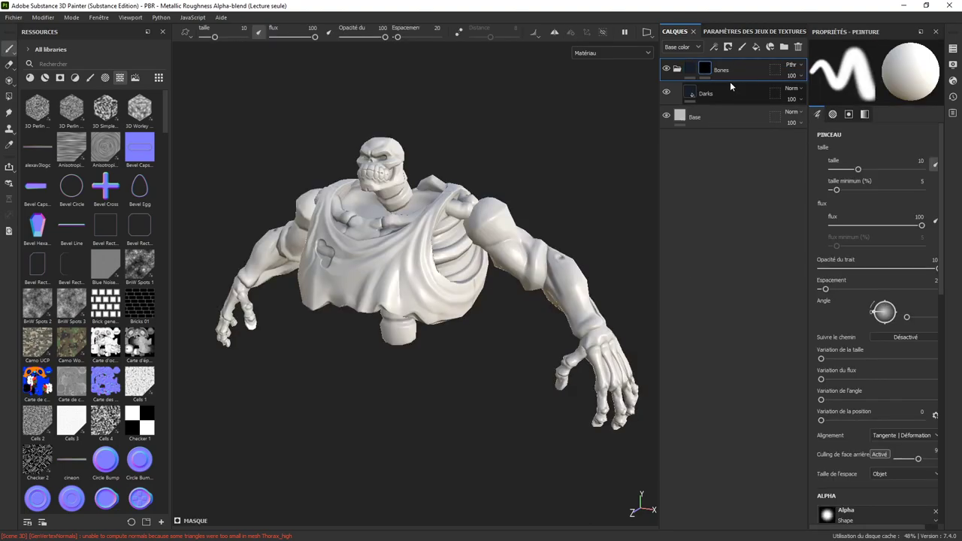
pyautogui.rightClick(708, 71)
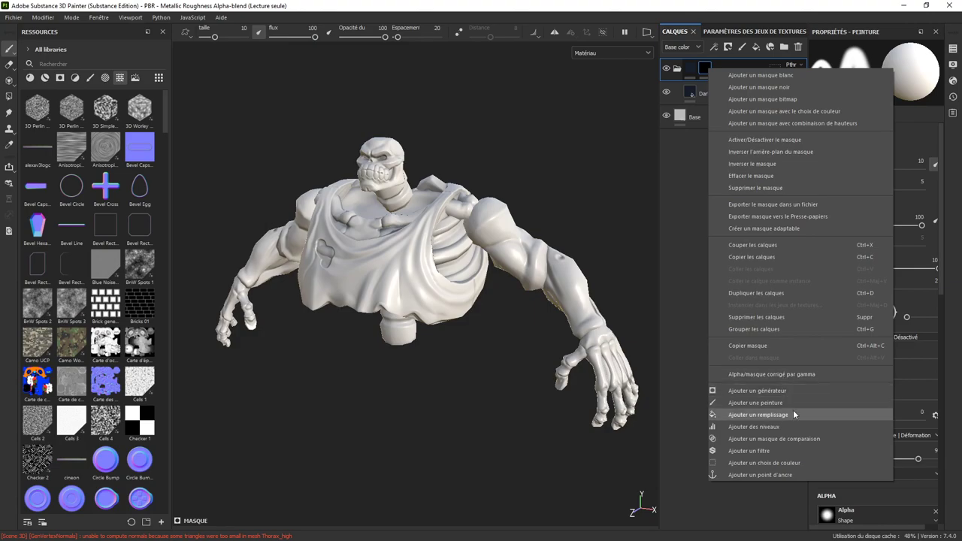
pyautogui.click(774, 463)
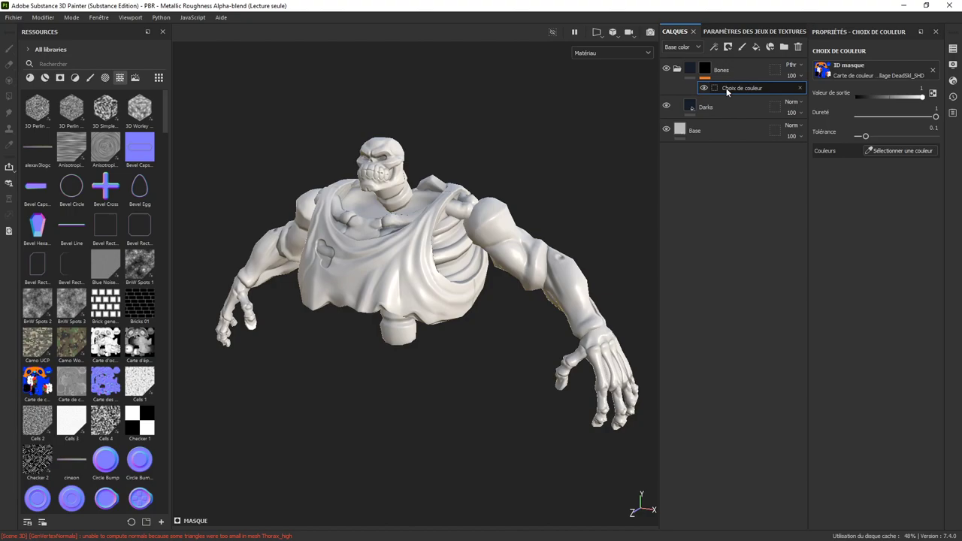
# Step: Start saving the project and create and open a new folder named Painter inside the HulkSkeleton folder
pyautogui.click(14, 17)
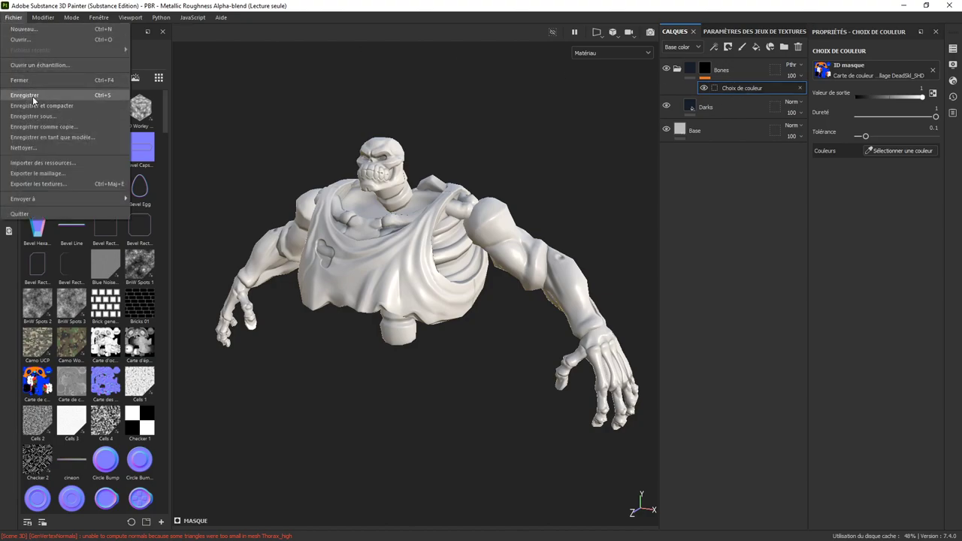
pyautogui.click(25, 96)
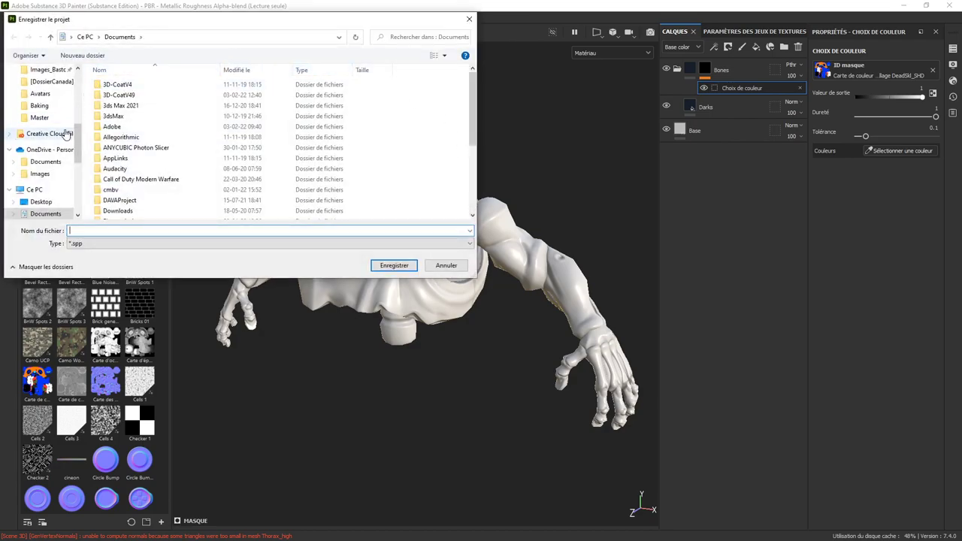
pyautogui.click(41, 106)
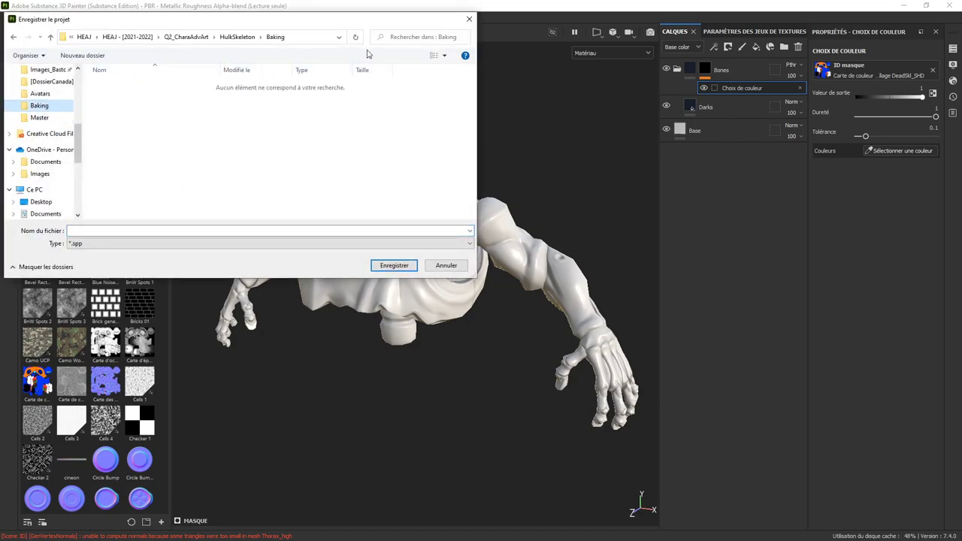
pyautogui.click(237, 38)
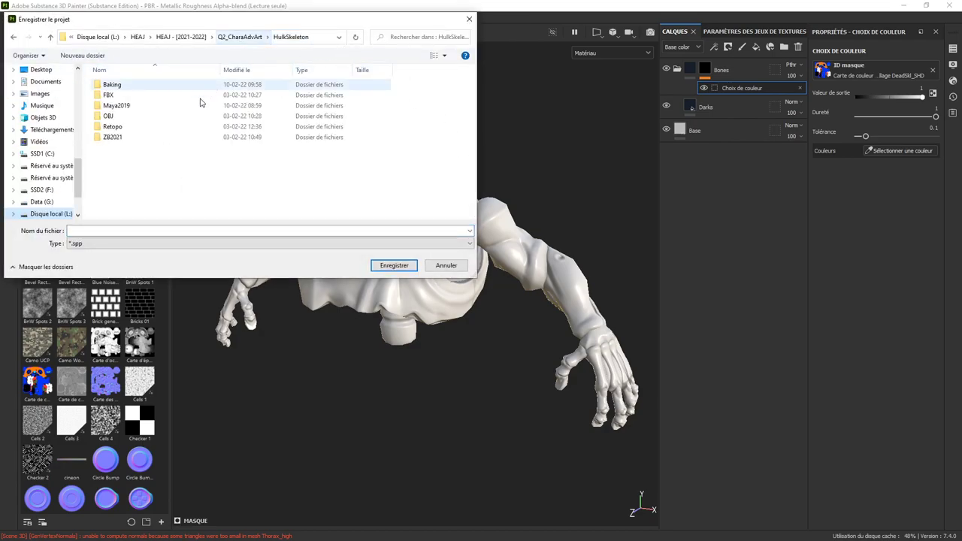
pyautogui.rightClick(133, 157)
pyautogui.moveTo(77, 262)
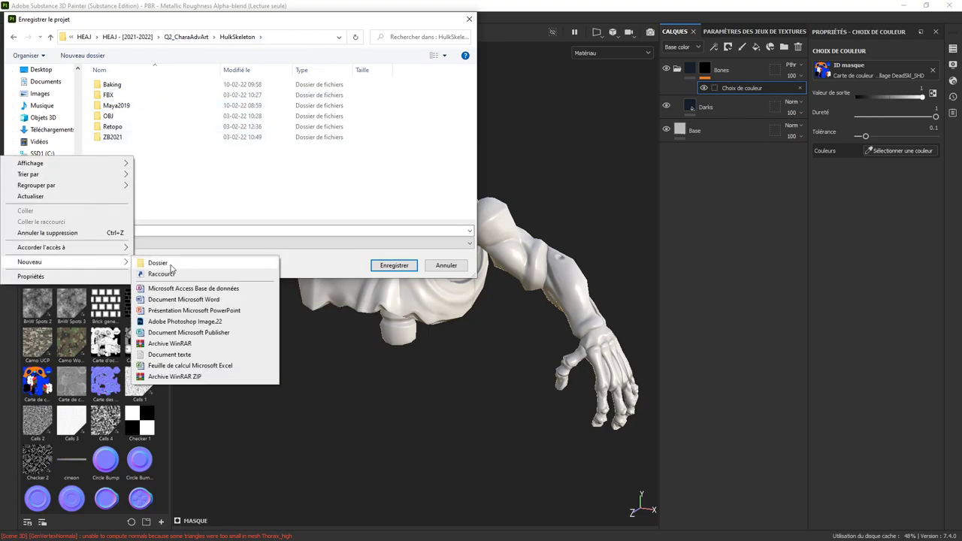
pyautogui.click(170, 267)
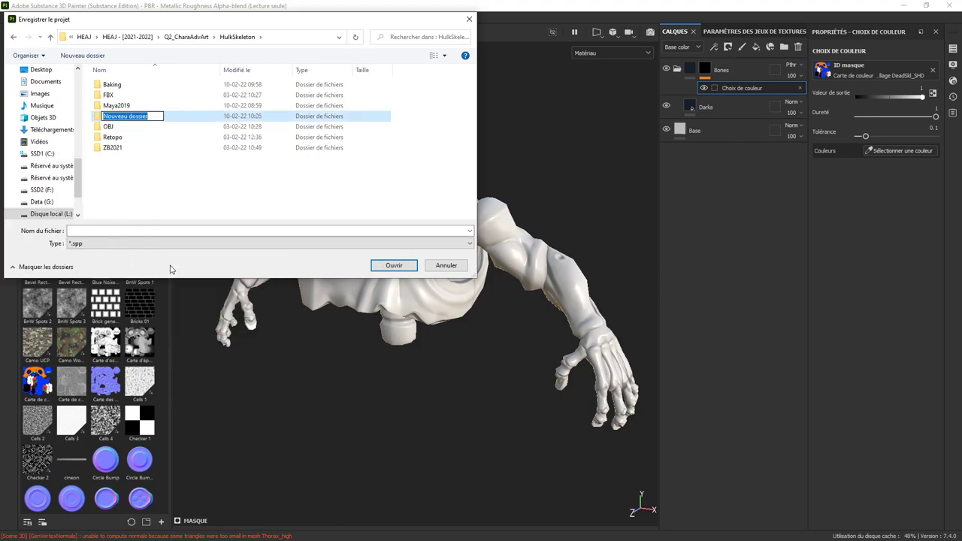
pyautogui.write('Painter')
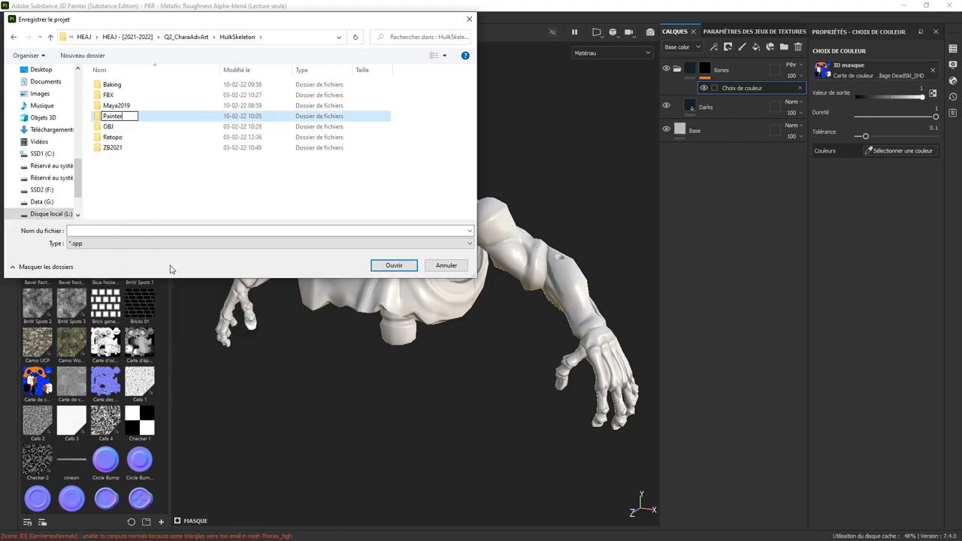
pyautogui.press('Return')
pyautogui.press('Return')
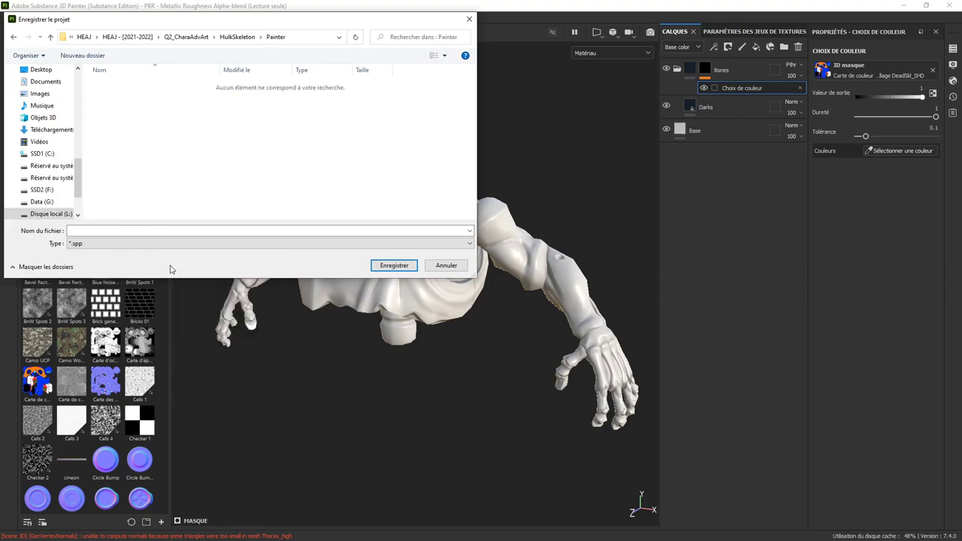
# Step: Save the project as DeadSKL in the Painter folder
pyautogui.click(145, 232)
pyautogui.write('DeadSkl')
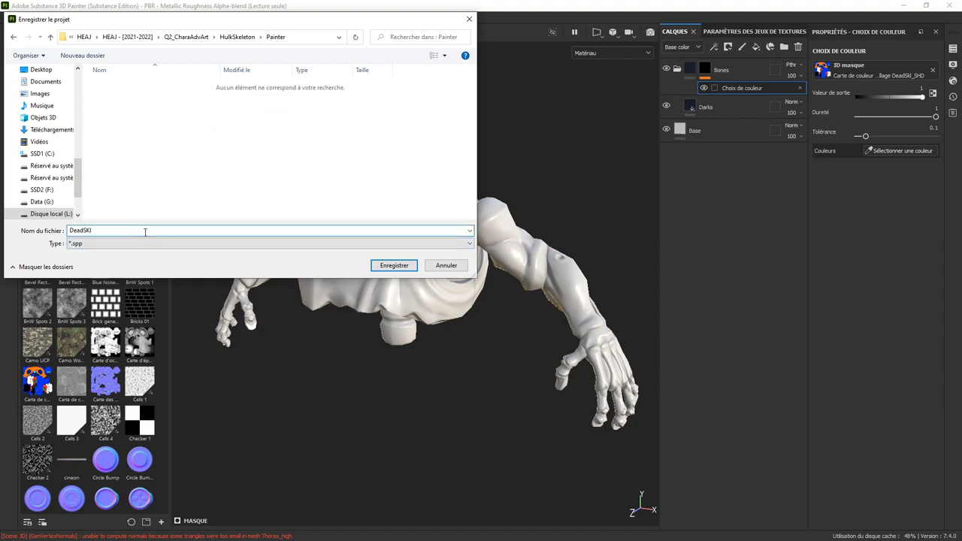
pyautogui.write('L')
pyautogui.press('Return')
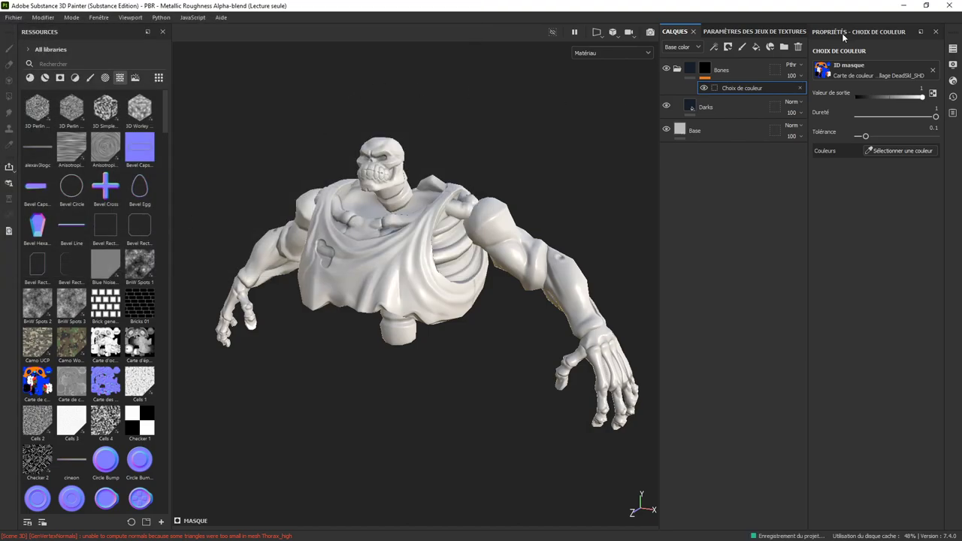
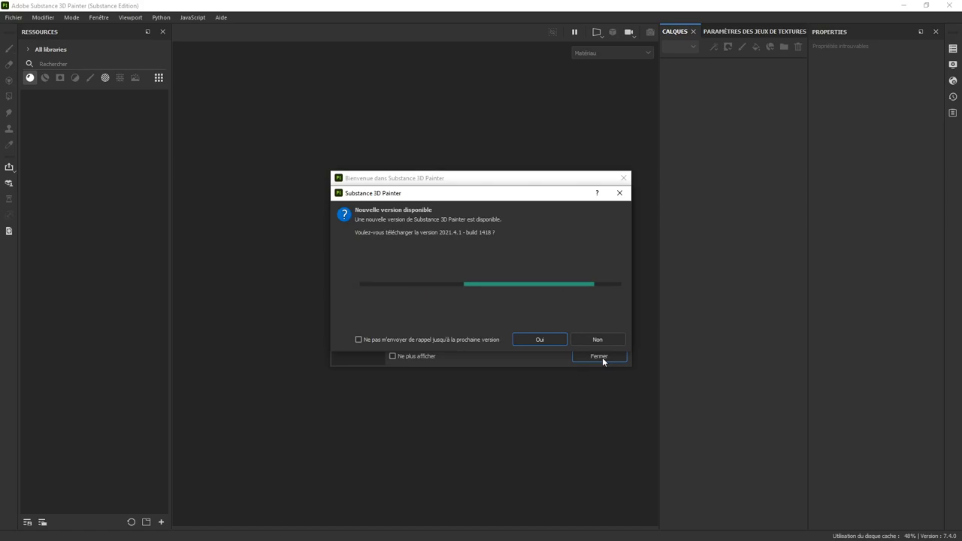
# Step: Dismiss the startup dialogs and open the DeadSKL project from HulkSkeleton's Painter folder
pyautogui.click(597, 356)
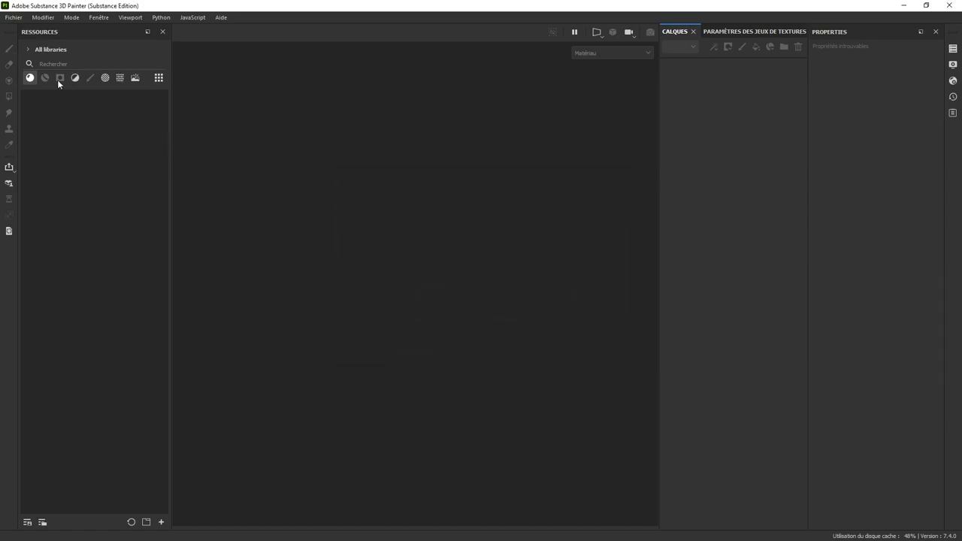
pyautogui.click(14, 17)
pyautogui.click(18, 40)
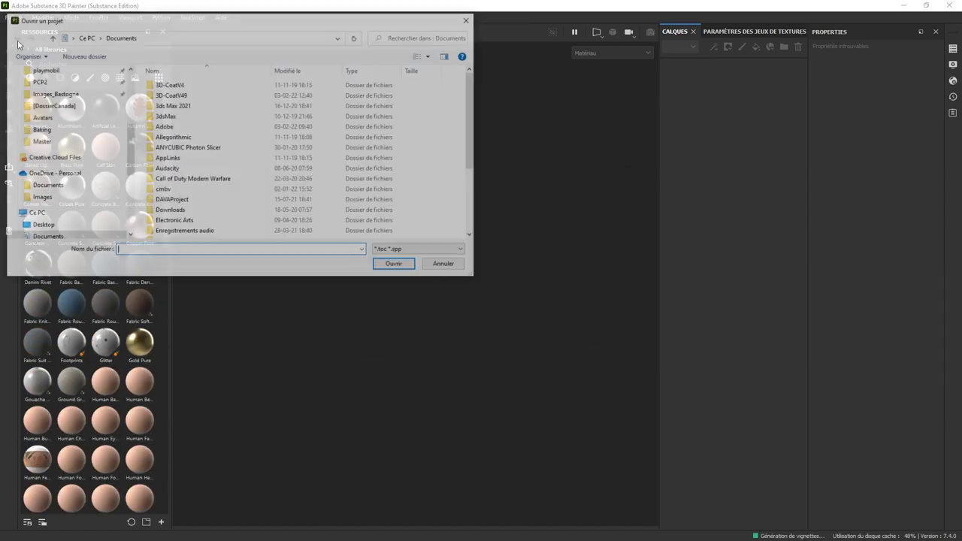
pyautogui.click(39, 129)
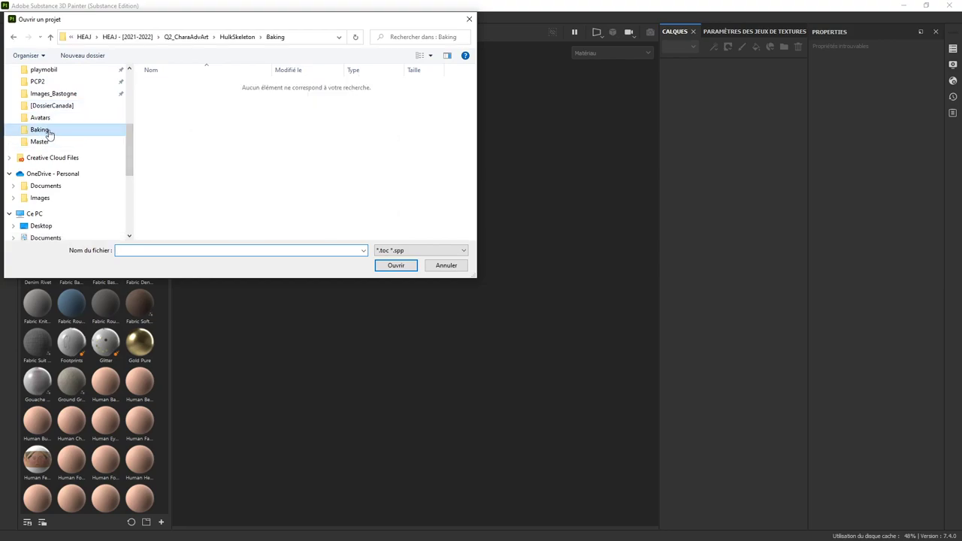
pyautogui.click(239, 37)
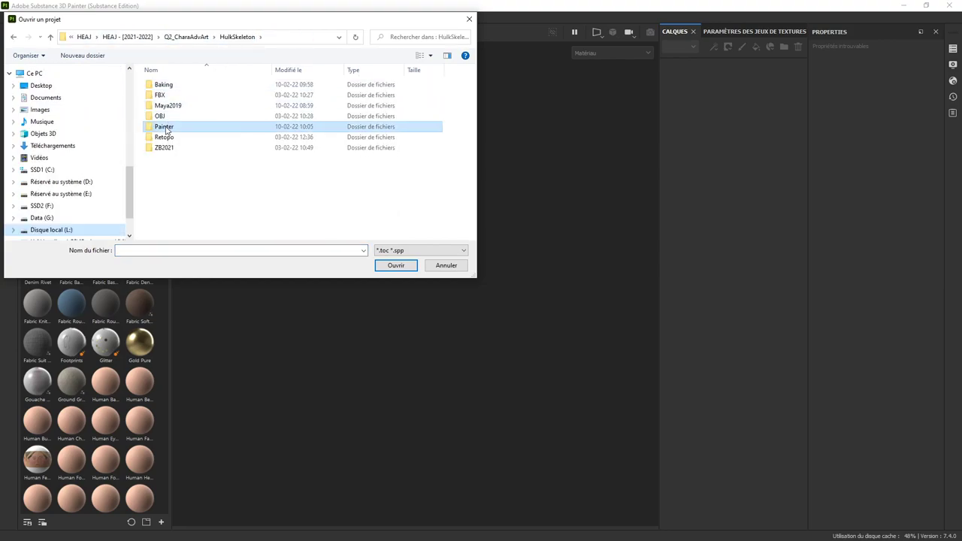
pyautogui.doubleClick(163, 126)
pyautogui.click(163, 86)
pyautogui.doubleClick(163, 86)
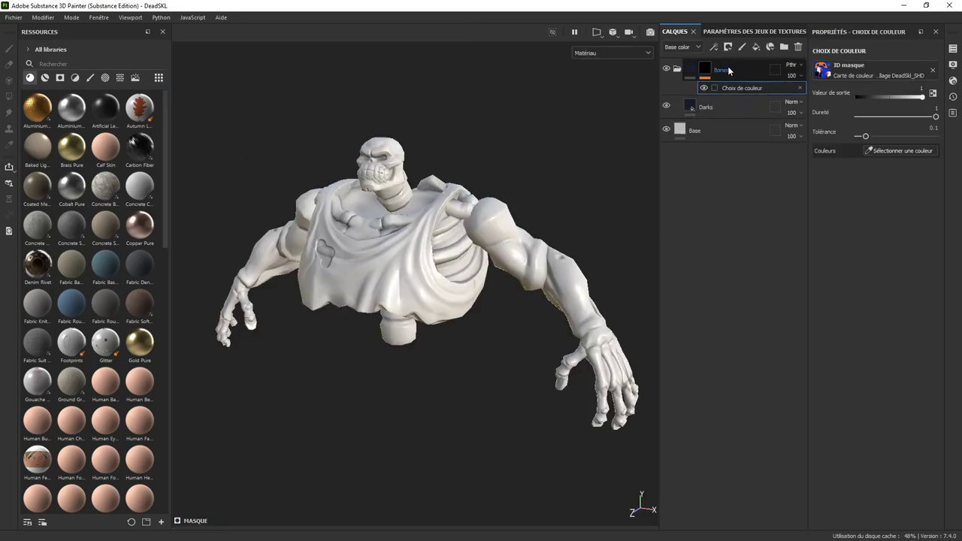
# Step: Set the interface language to American English in the application settings
pyautogui.click(44, 20)
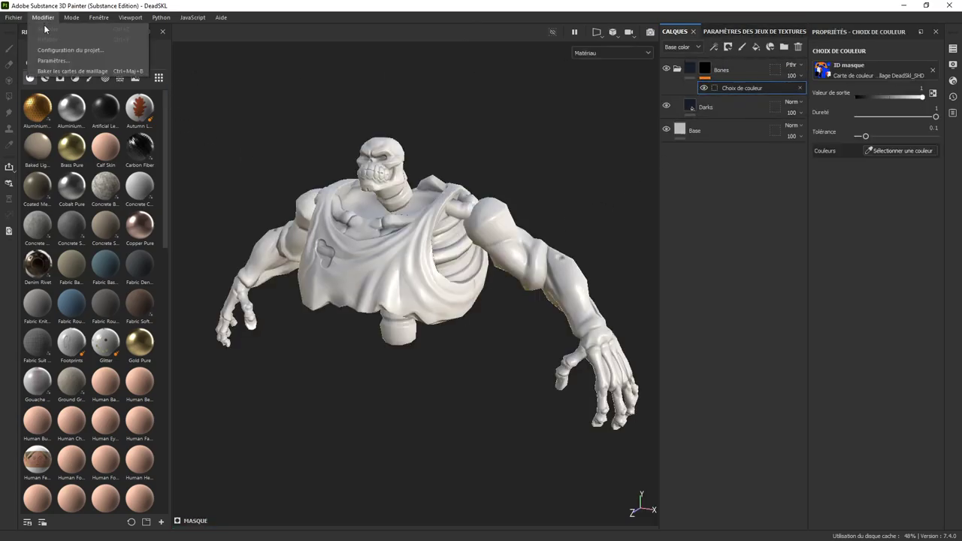
pyautogui.click(49, 57)
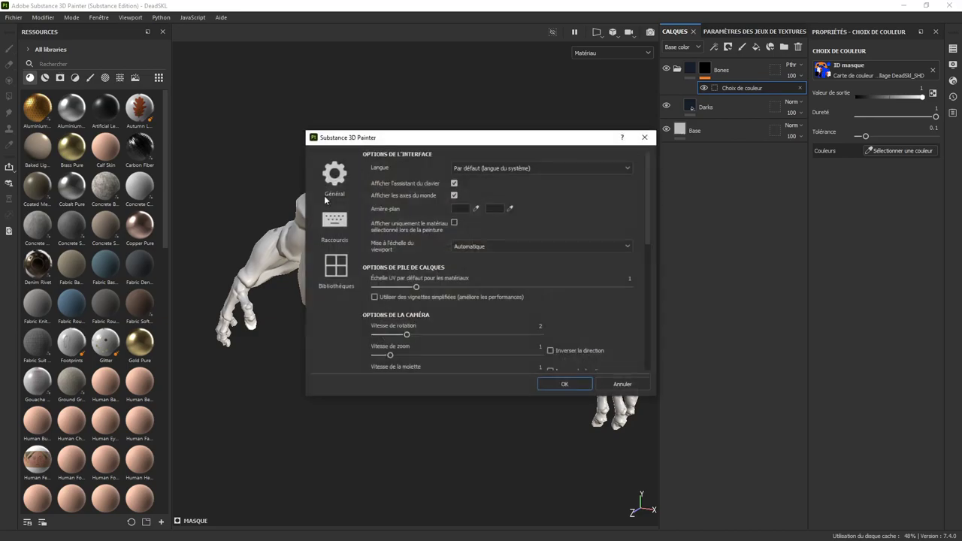
pyautogui.click(472, 169)
pyautogui.click(472, 192)
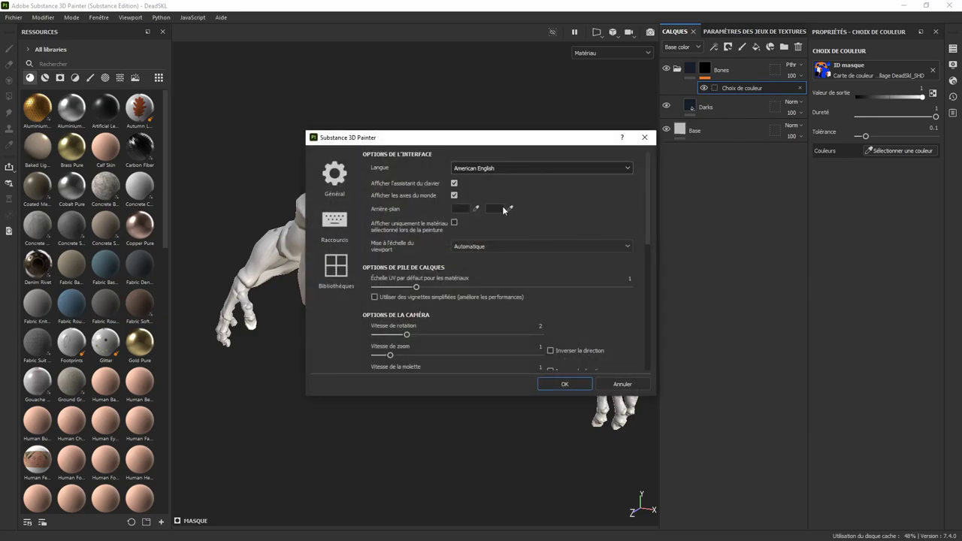
pyautogui.click(564, 382)
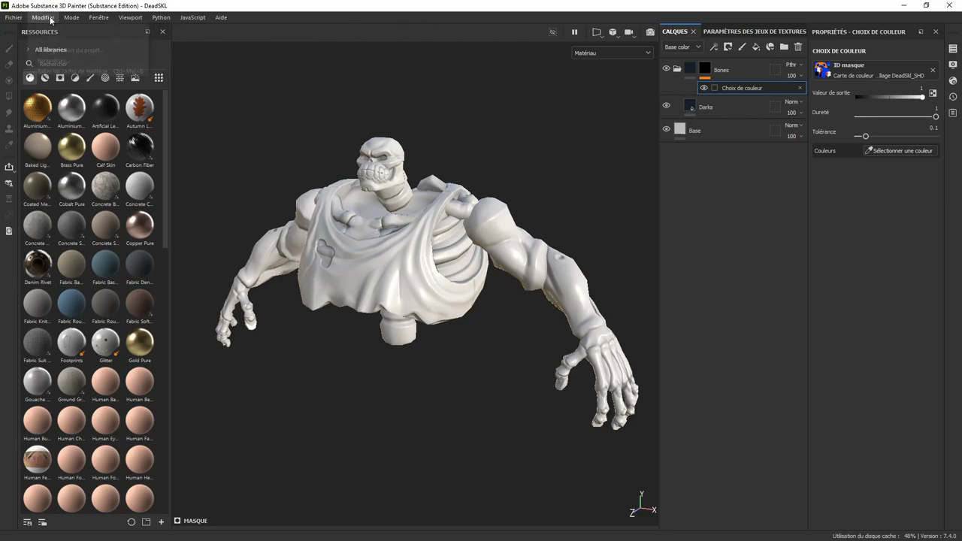
# Step: Check the language in the application settings and close the program so it can be restarted
pyautogui.click(42, 17)
pyautogui.click(47, 60)
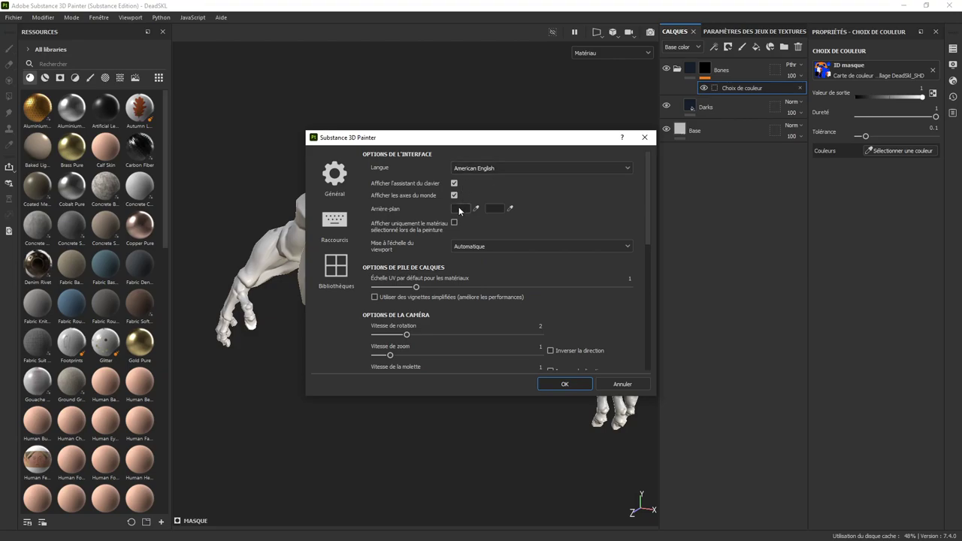
pyautogui.click(565, 385)
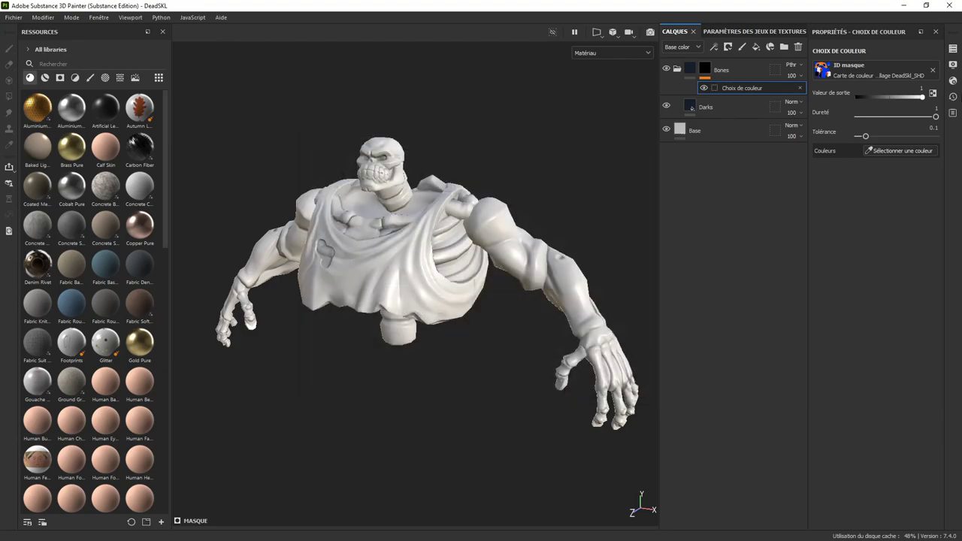
pyautogui.click(945, 5)
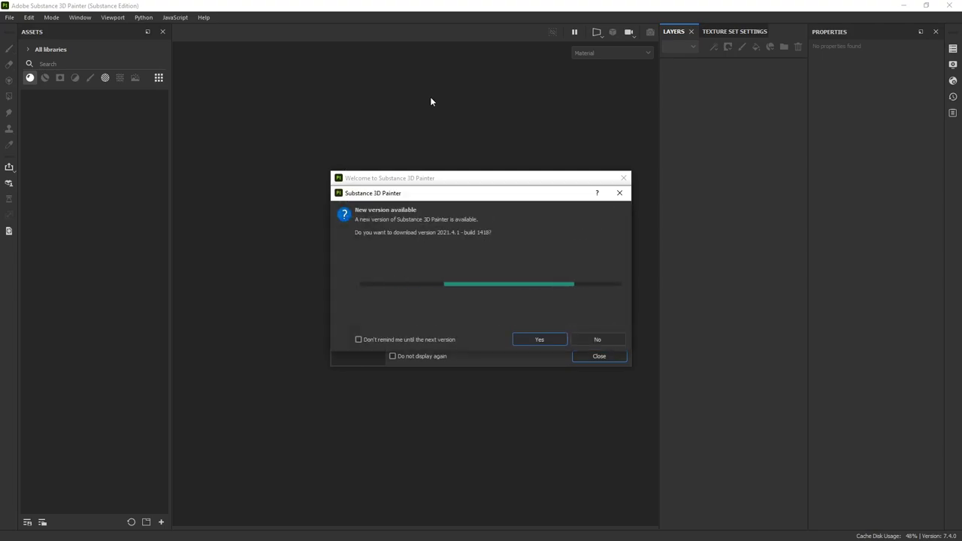
# Step: Decline the version update, dismiss the welcome window and reopen the recent DeadSKL project
pyautogui.click(601, 338)
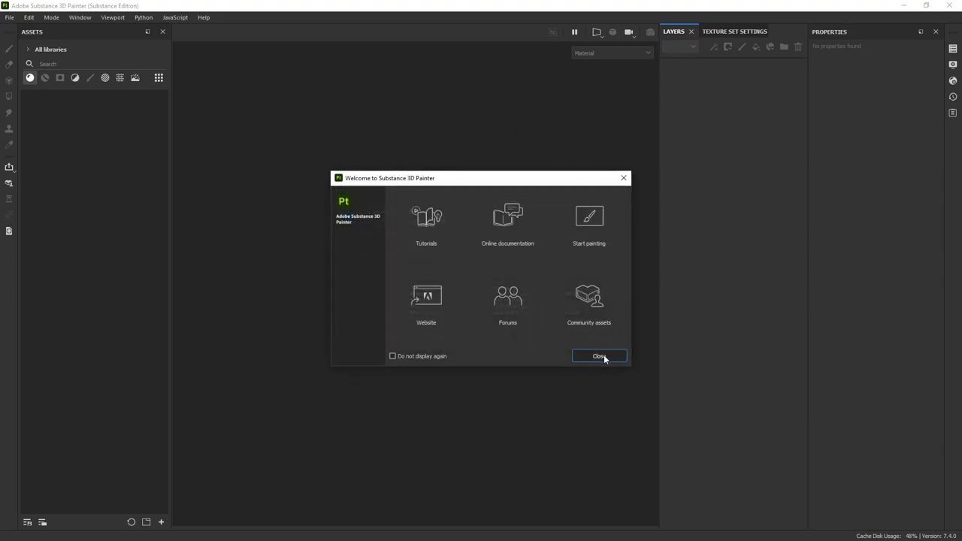
pyautogui.click(605, 356)
pyautogui.click(9, 18)
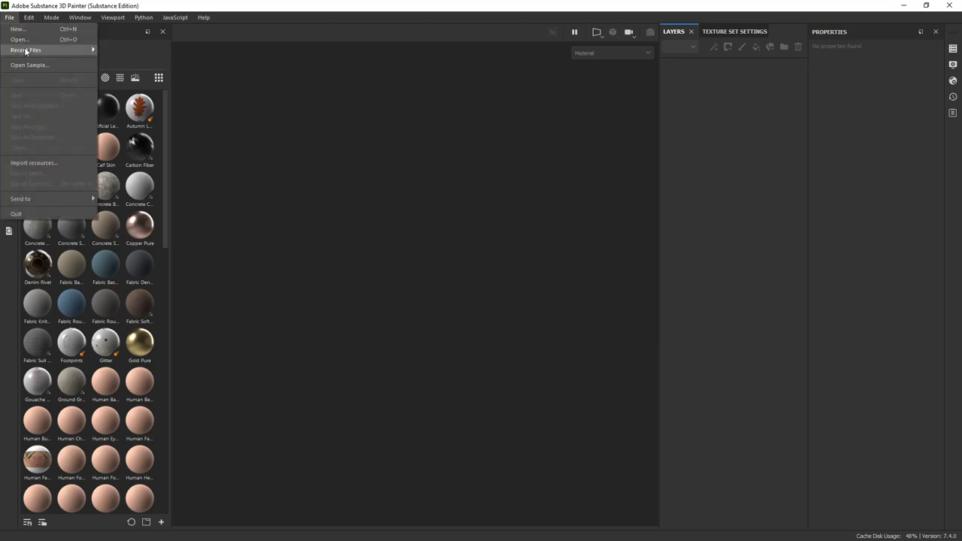
pyautogui.moveTo(37, 49)
pyautogui.click(128, 49)
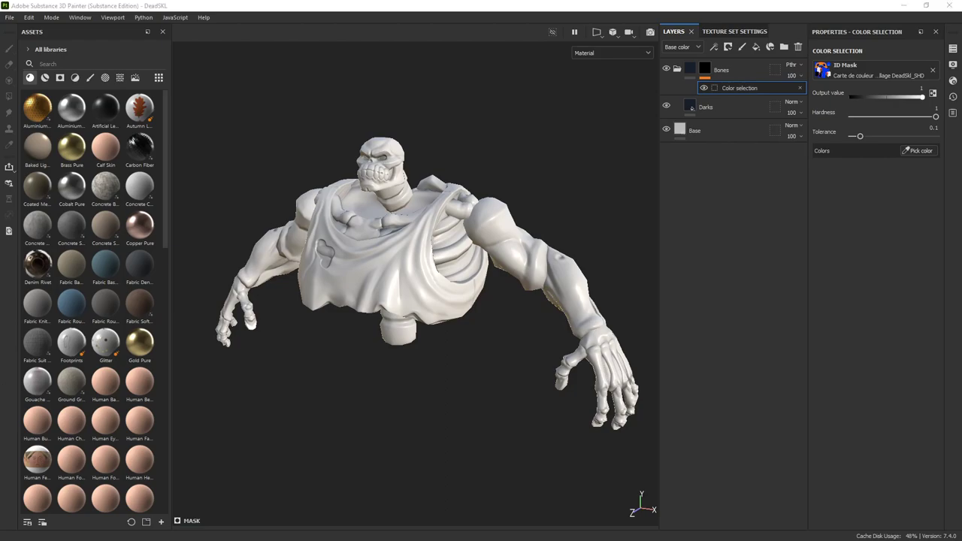
# Step: Pick the upper arms' blue (0, 55, 255) and the forearms' olive (100, 100, 50) for the Bones mask's color selection
pyautogui.keyDown('alt'); pyautogui.moveTo(750, 141); pyautogui.dragTo(646, 124); pyautogui.keyUp('alt')
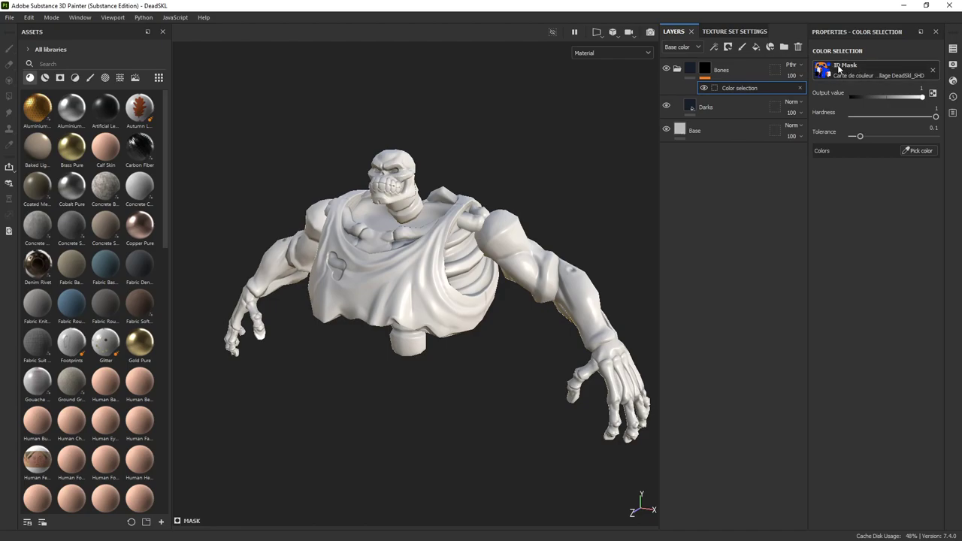
pyautogui.click(924, 151)
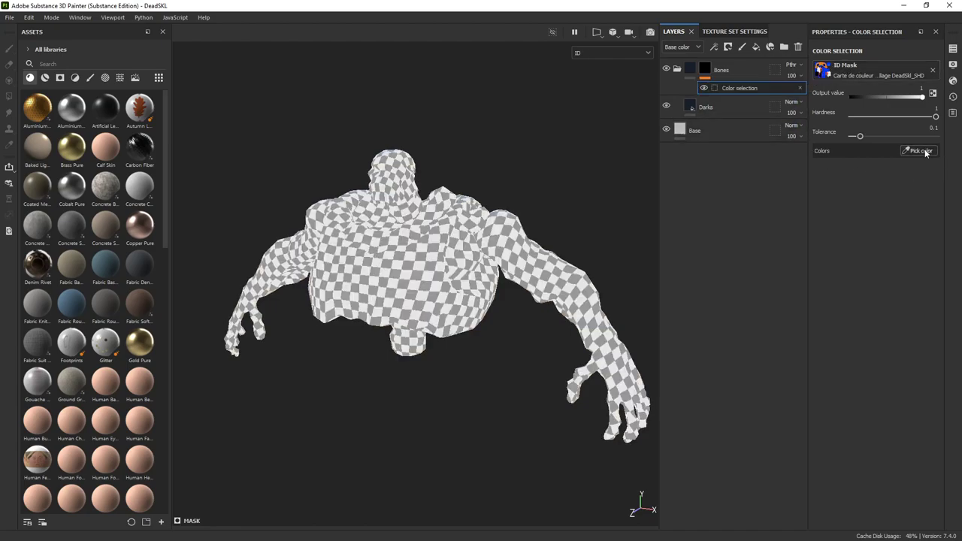
pyautogui.click(511, 226)
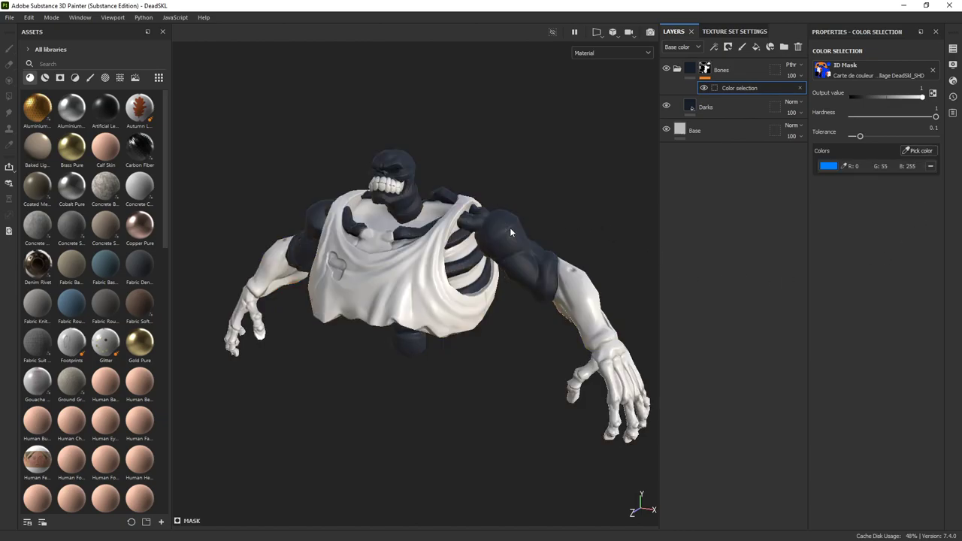
pyautogui.keyDown('alt'); pyautogui.moveTo(617, 155); pyautogui.dragTo(540, 136); pyautogui.keyUp('alt')
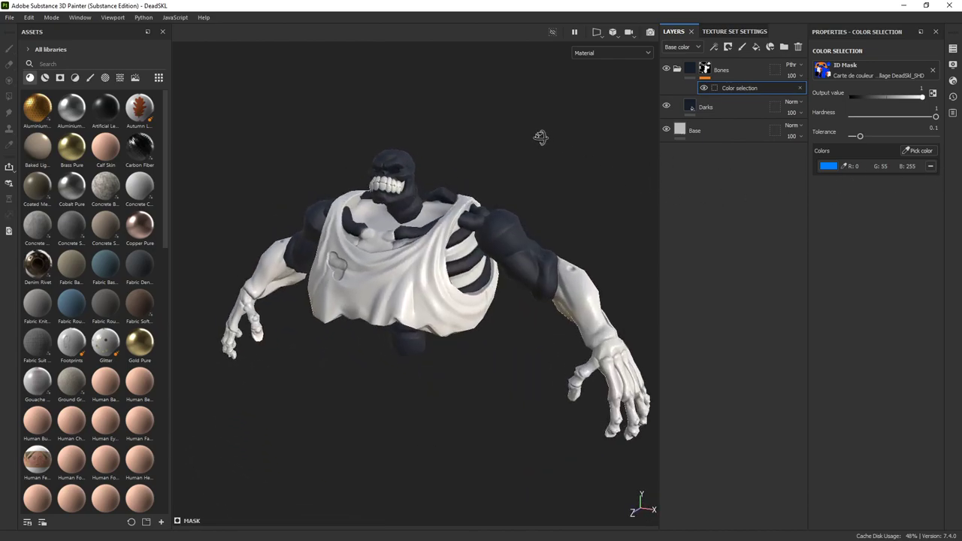
pyautogui.click(917, 149)
pyautogui.click(582, 291)
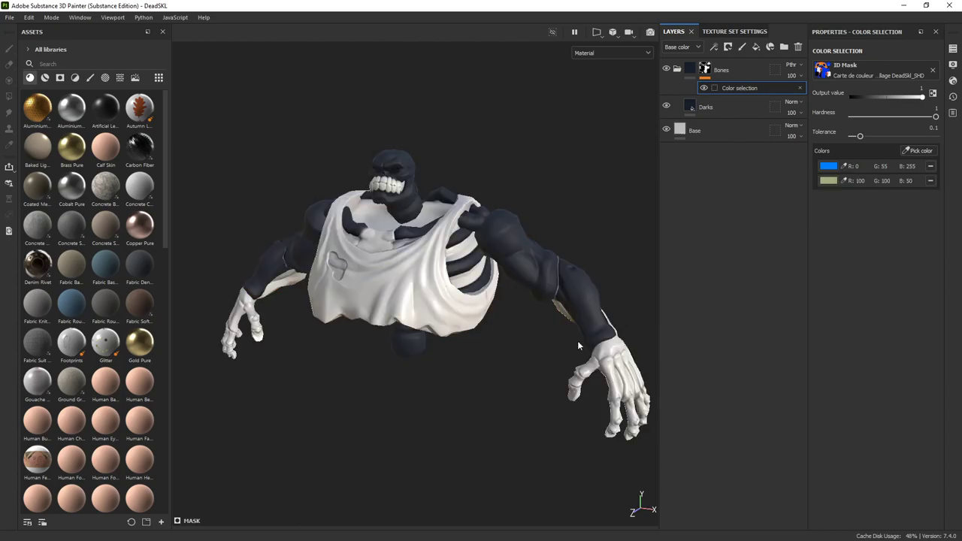
# Step: Add the inner forearms' red (255, 55, 55) and the hands' white (255, 255, 255) to the Bones color selection
pyautogui.keyDown('alt'); pyautogui.moveTo(528, 370); pyautogui.dragTo(816, 219); pyautogui.keyUp('alt')
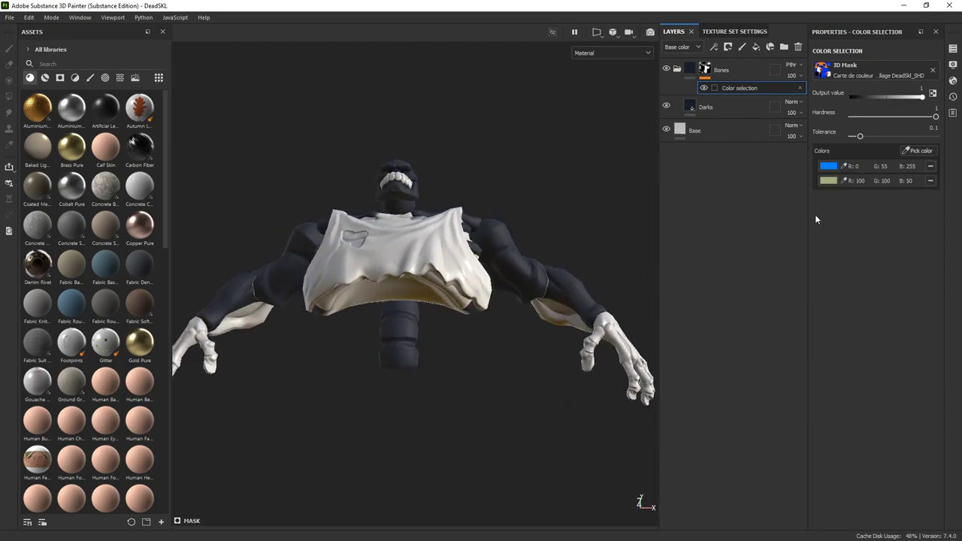
pyautogui.click(918, 150)
pyautogui.click(557, 325)
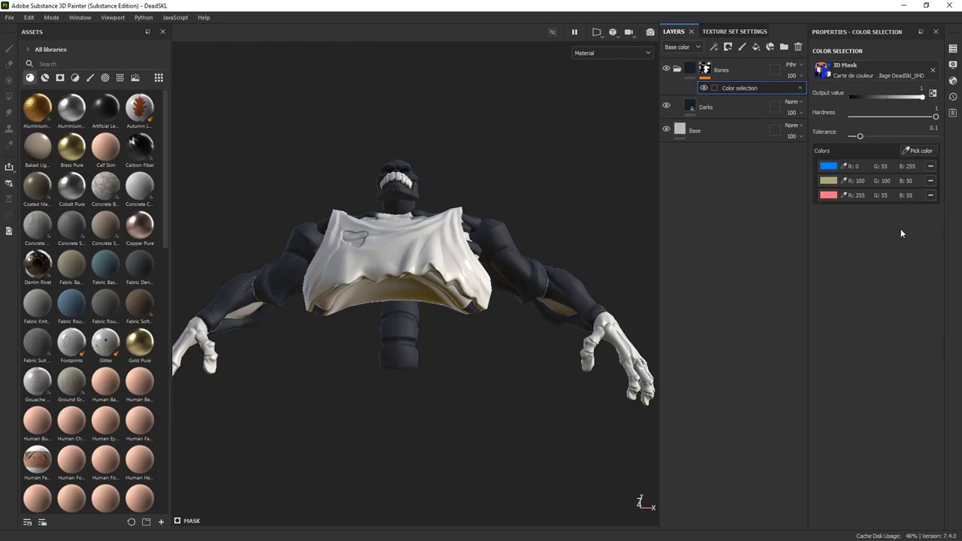
pyautogui.click(914, 151)
pyautogui.click(608, 330)
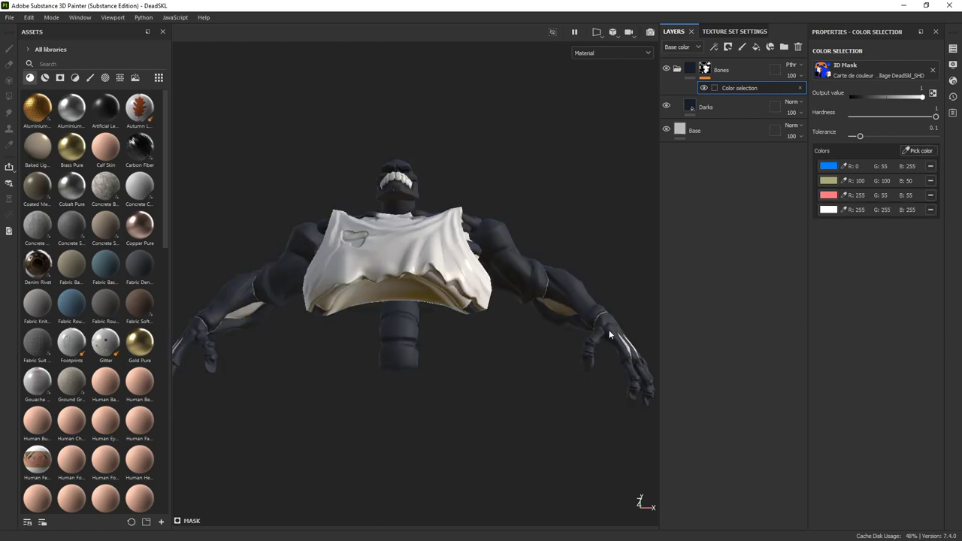
# Step: Add the sternum's cyan (0, 255, 255) from the ID map to the Bones color selection
pyautogui.keyDown('alt'); pyautogui.moveTo(550, 440); pyautogui.dragTo(530, 449); pyautogui.keyUp('alt')
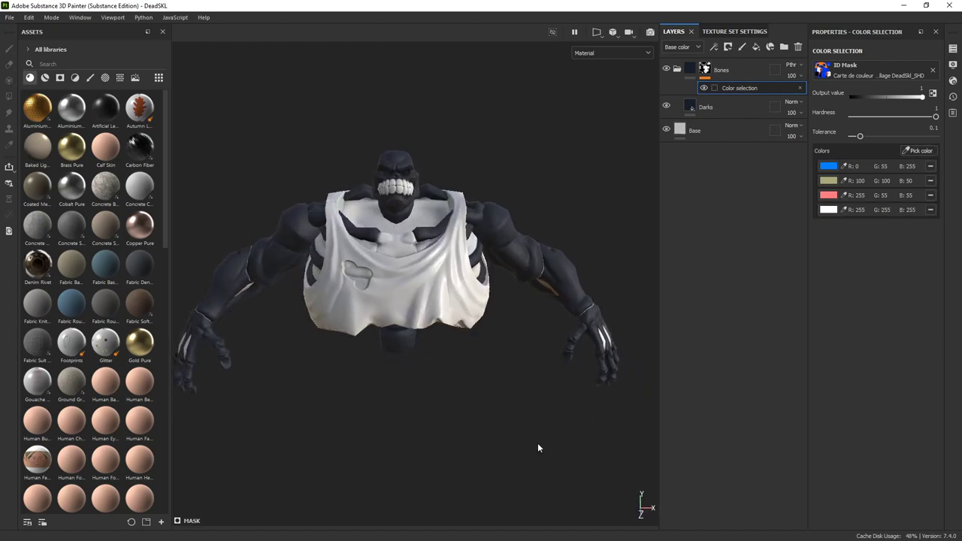
pyautogui.click(908, 152)
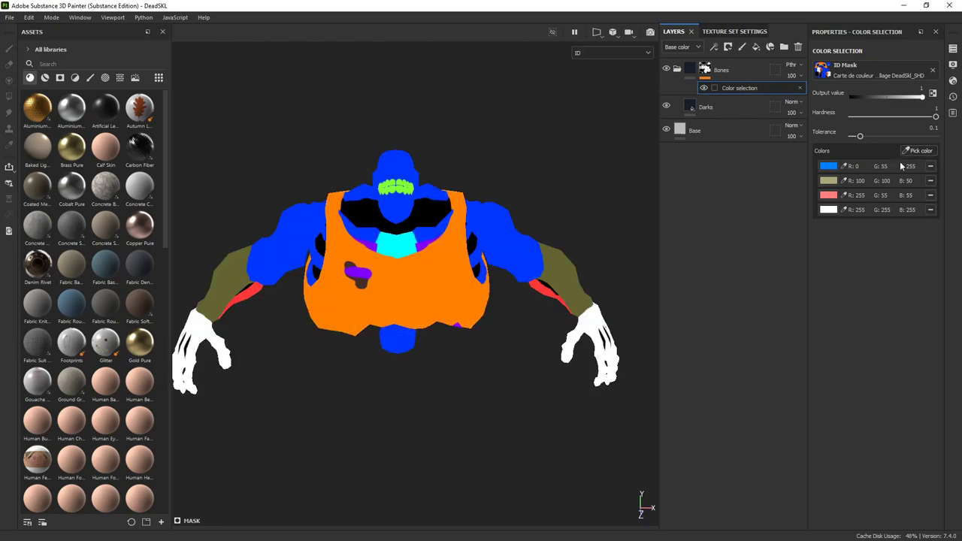
pyautogui.click(396, 240)
pyautogui.keyDown('alt'); pyautogui.moveTo(406, 470); pyautogui.dragTo(451, 421); pyautogui.keyUp('alt')
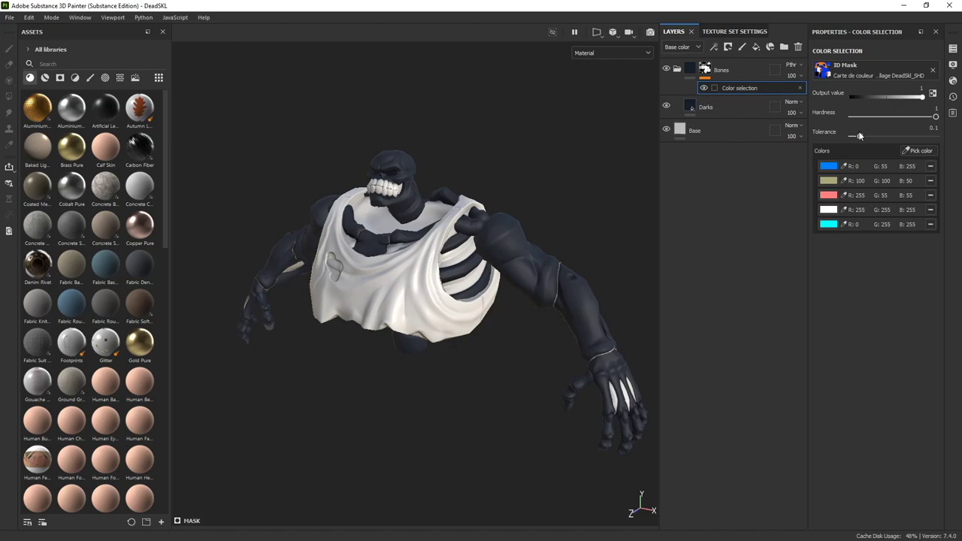
# Step: Raise the color selection's tolerance to 0.13 while checking the seams along the arm
pyautogui.keyDown('alt'); pyautogui.moveTo(638, 263); pyautogui.dragTo(537, 244); pyautogui.keyUp('alt')
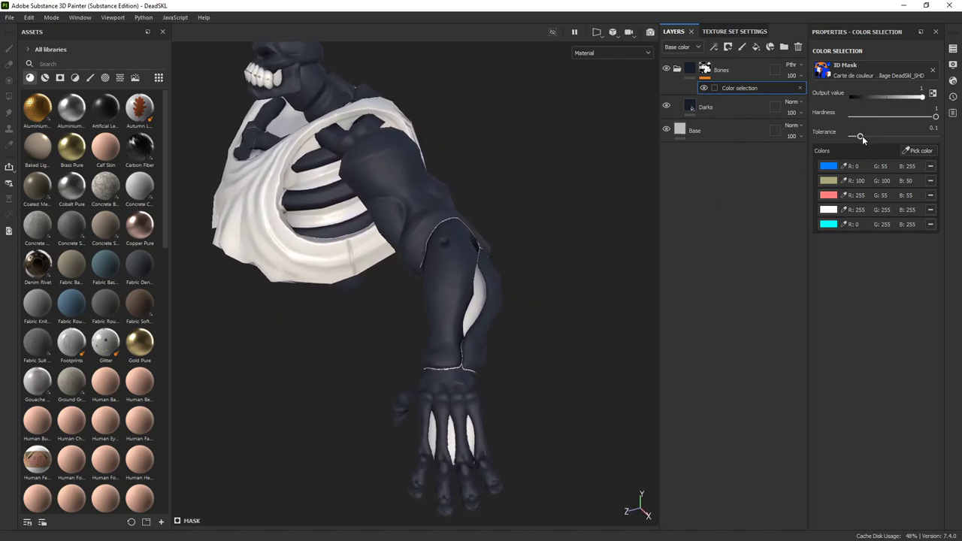
pyautogui.moveTo(862, 137)
pyautogui.mouseDown()
pyautogui.moveTo(894, 137)
pyautogui.moveTo(863, 137)
pyautogui.mouseUp()
pyautogui.keyDown('alt'); pyautogui.moveTo(442, 148); pyautogui.dragTo(536, 140); pyautogui.keyUp('alt')
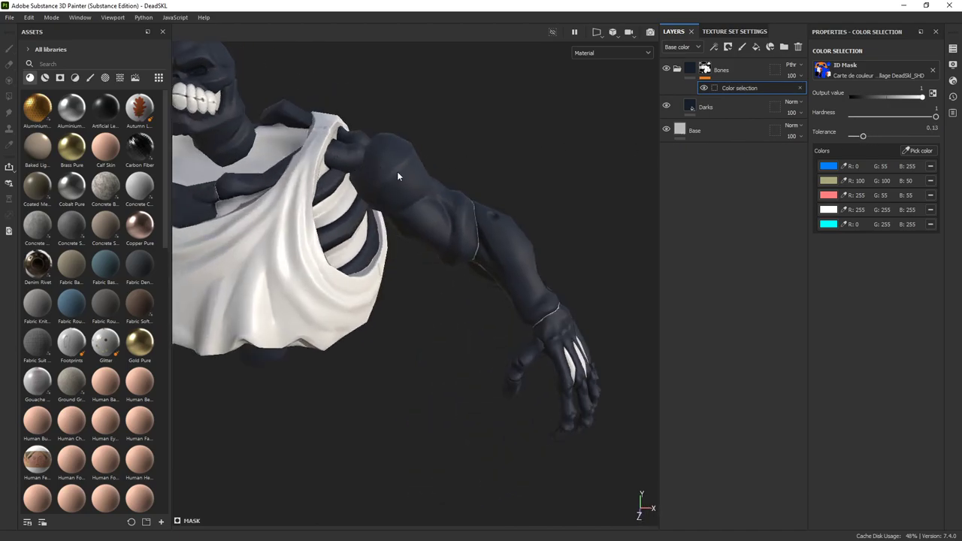
pyautogui.click(867, 66)
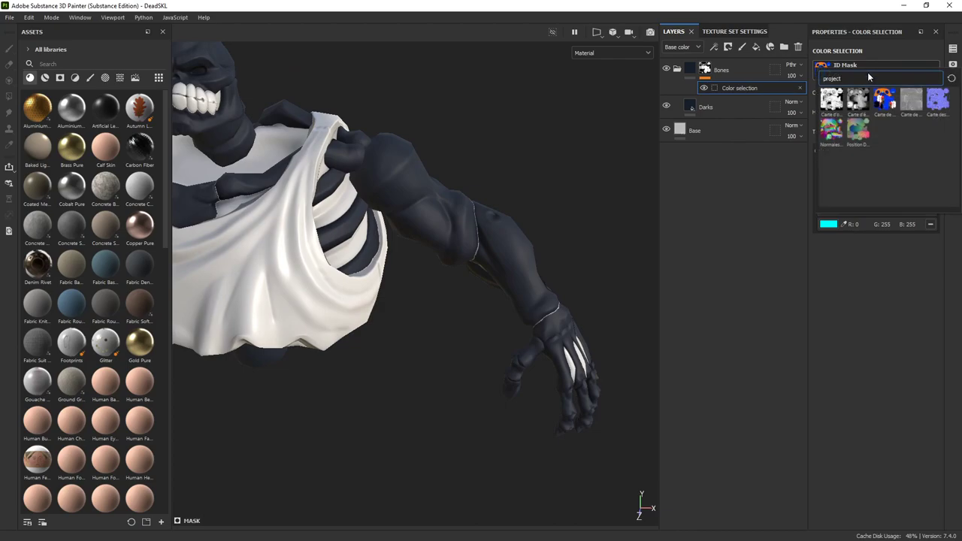
pyautogui.click(922, 151)
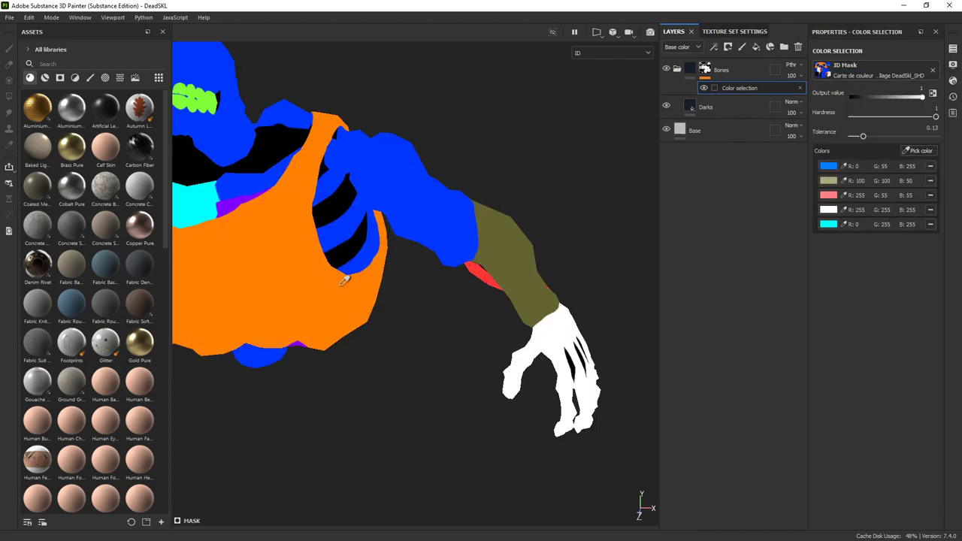
pyautogui.click(493, 268)
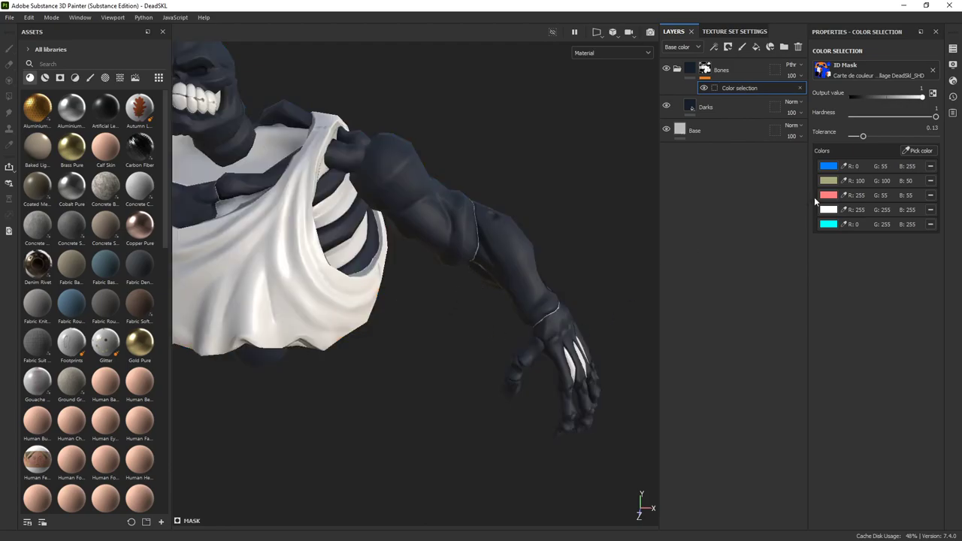
# Step: Add the purple (128, 0, 255) inside the shirt's hole to the Bones color selection
pyautogui.keyDown('alt'); pyautogui.moveTo(388, 347); pyautogui.dragTo(445, 380); pyautogui.keyUp('alt')
pyautogui.click(934, 154)
pyautogui.click(293, 239)
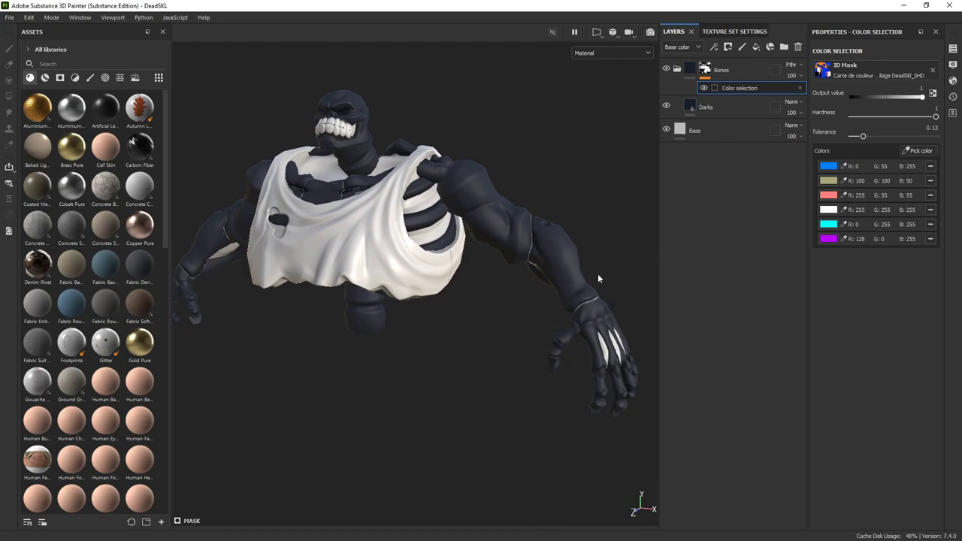
pyautogui.keyDown('alt'); pyautogui.moveTo(523, 161); pyautogui.dragTo(463, 176); pyautogui.keyUp('alt')
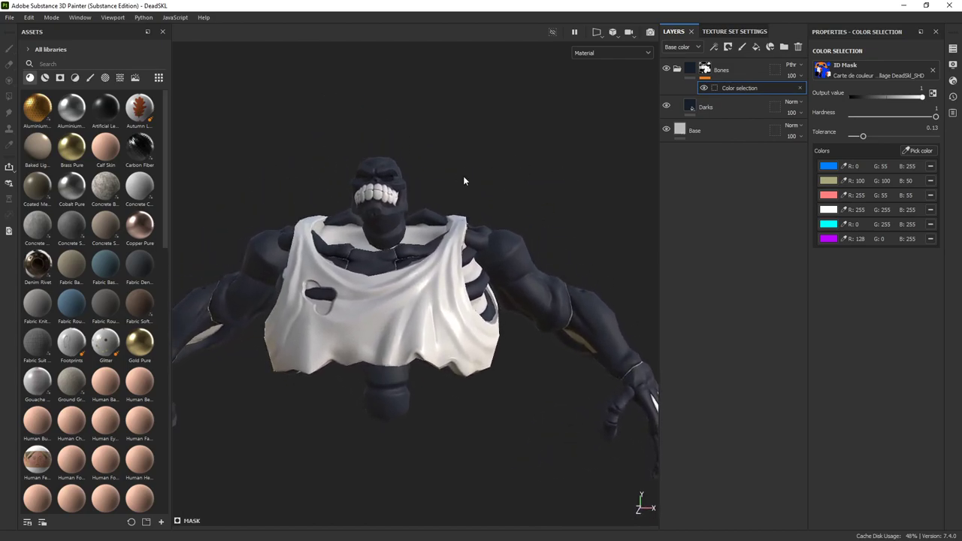
# Step: Add a paint effect to the Bones mask and fill the teeth with Polygon Fill in UV chunk mode
pyautogui.rightClick(734, 90)
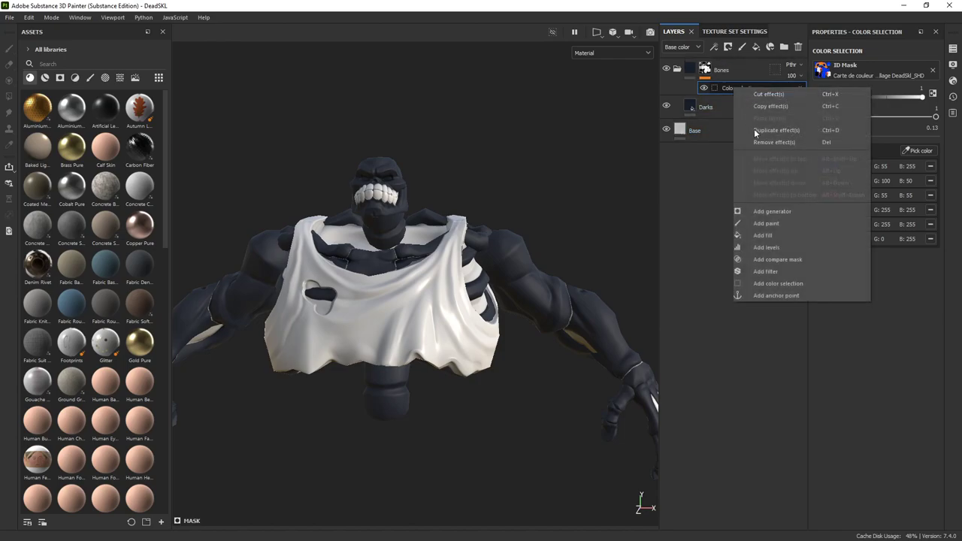
pyautogui.click(776, 225)
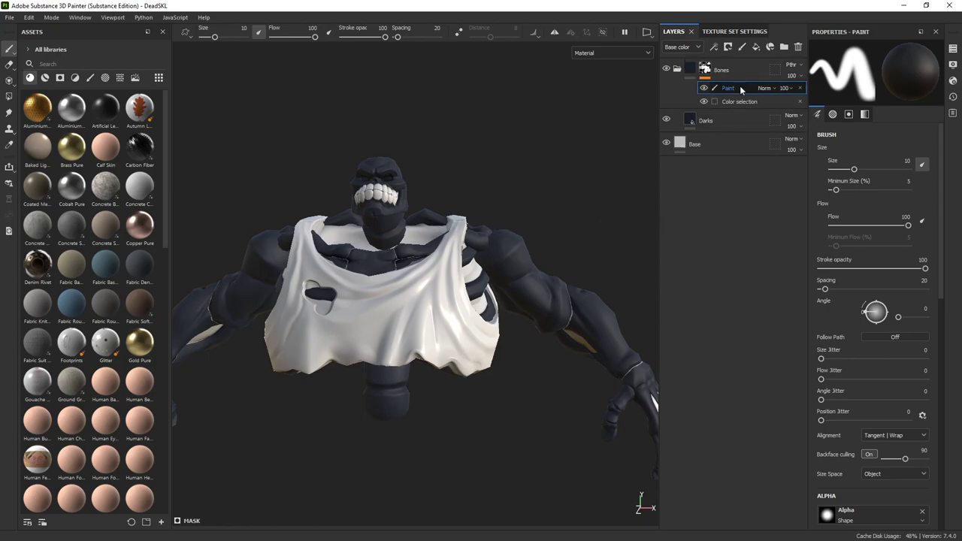
pyautogui.click(9, 97)
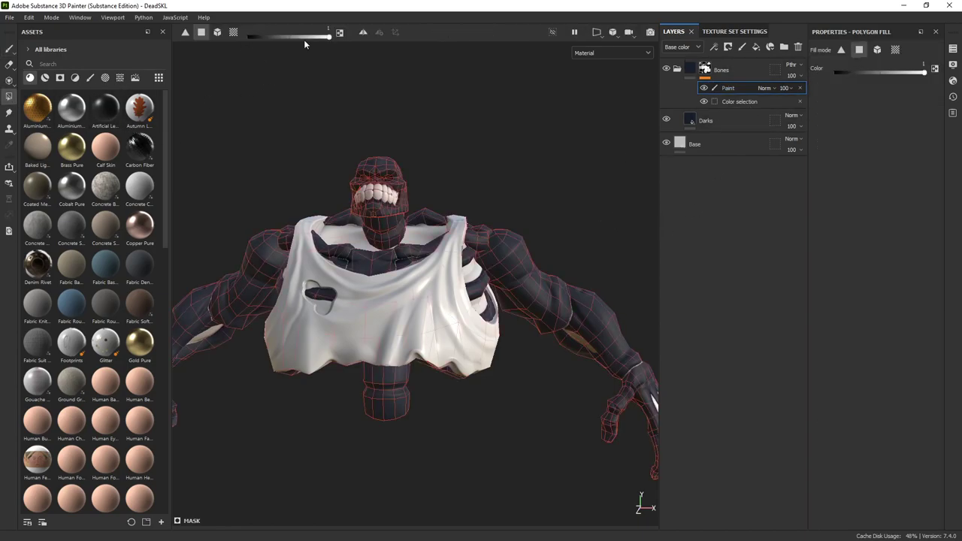
pyautogui.click(233, 33)
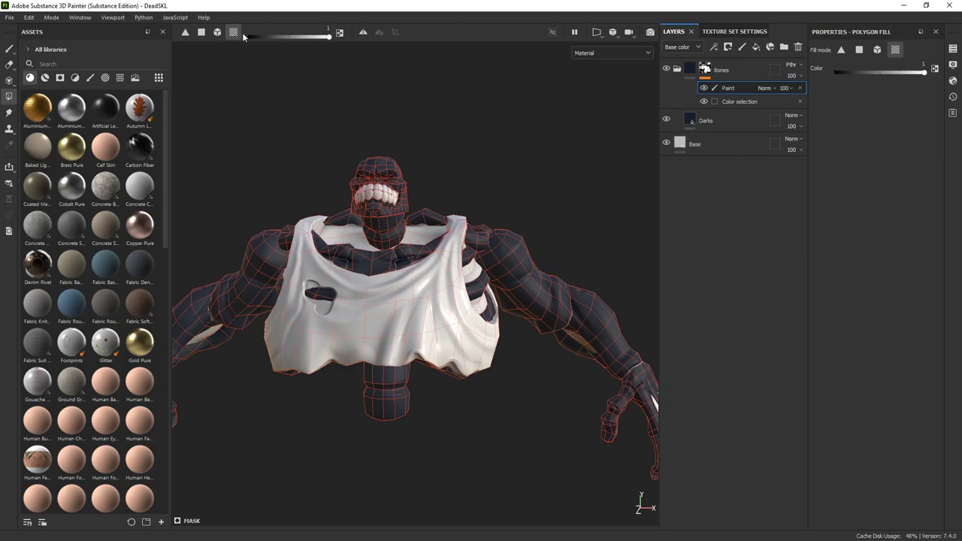
pyautogui.keyDown('alt'); pyautogui.moveTo(581, 286); pyautogui.dragTo(531, 239); pyautogui.keyUp('alt')
pyautogui.keyDown('alt'); pyautogui.moveTo(556, 389); pyautogui.dragTo(326, 280); pyautogui.keyUp('alt')
pyautogui.keyDown('alt'); pyautogui.moveTo(330, 441); pyautogui.dragTo(425, 406); pyautogui.keyUp('alt')
pyautogui.keyDown('alt'); pyautogui.moveTo(476, 388); pyautogui.dragTo(389, 263); pyautogui.keyUp('alt')
pyautogui.keyDown('alt'); pyautogui.moveTo(390, 263); pyautogui.dragTo(614, 293, button='right'); pyautogui.keyUp('alt')
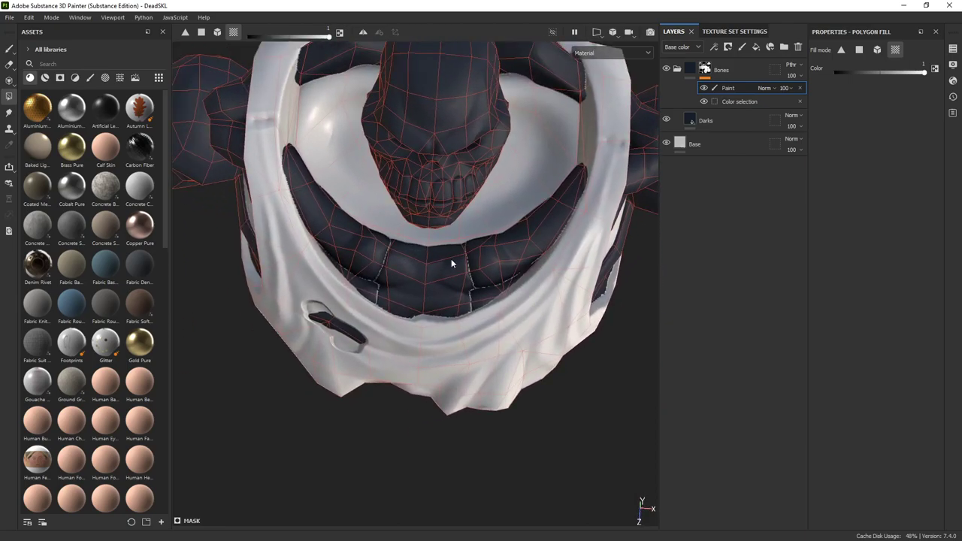
pyautogui.keyDown('alt'); pyautogui.moveTo(451, 263); pyautogui.dragTo(472, 251, button='right'); pyautogui.keyUp('alt')
pyautogui.moveTo(483, 297)
pyautogui.keyDown('alt'); pyautogui.mouseDown()
pyautogui.moveTo(489, 208)
pyautogui.moveTo(563, 178)
pyautogui.moveTo(465, 215)
pyautogui.moveTo(503, 212)
pyautogui.moveTo(492, 211)
pyautogui.mouseUp(); pyautogui.keyUp('alt')
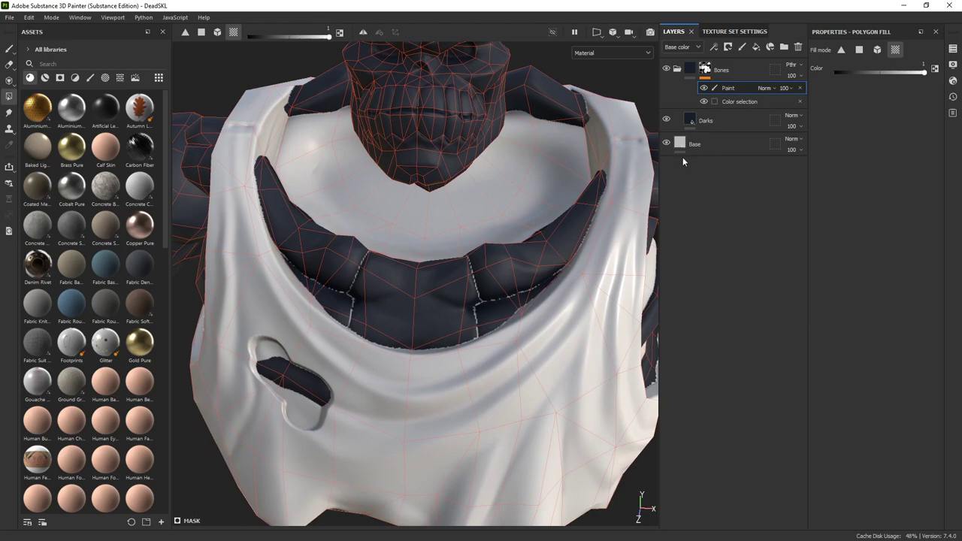
# Step: Add a second paint effect to the Bones mask and prepare a symmetrical paint brush of size 1.86
pyautogui.rightClick(705, 89)
pyautogui.click(739, 224)
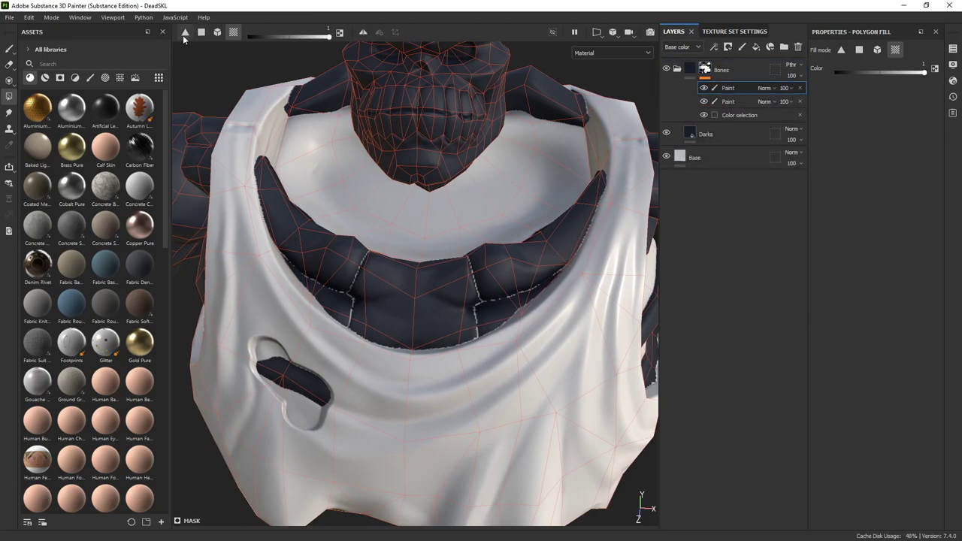
pyautogui.click(9, 48)
pyautogui.click(555, 32)
pyautogui.keyDown('ctrl'); pyautogui.moveTo(475, 276); pyautogui.dragTo(449, 276, button='right'); pyautogui.keyUp('ctrl')
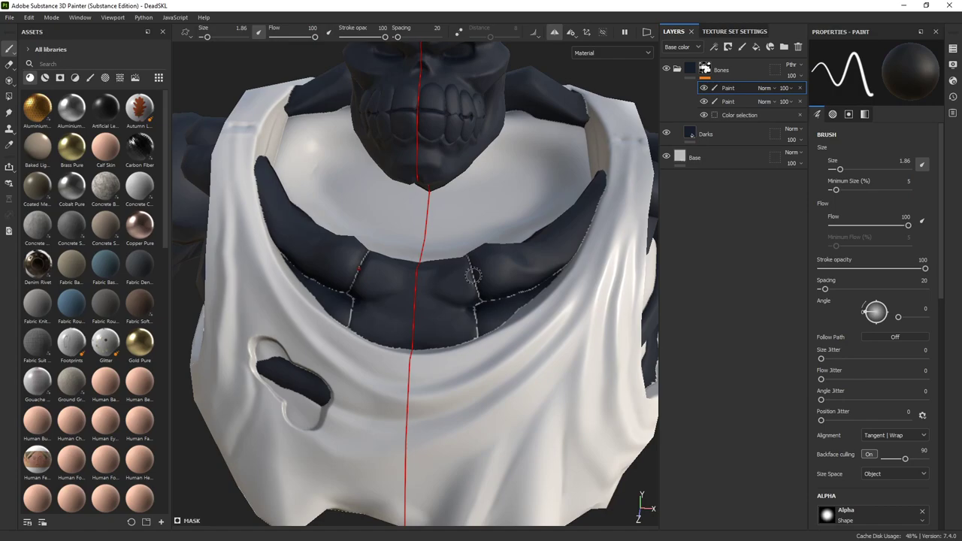
pyautogui.keyDown('alt'); pyautogui.moveTo(486, 279); pyautogui.dragTo(507, 318); pyautogui.keyUp('alt')
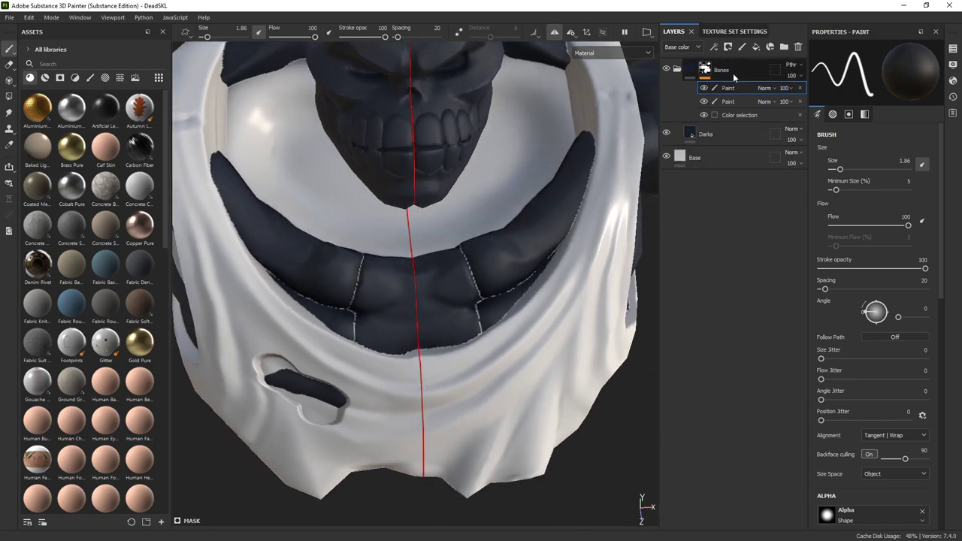
# Step: Lower the hardness of the Bones mask's color selection to 0.26
pyautogui.click(747, 117)
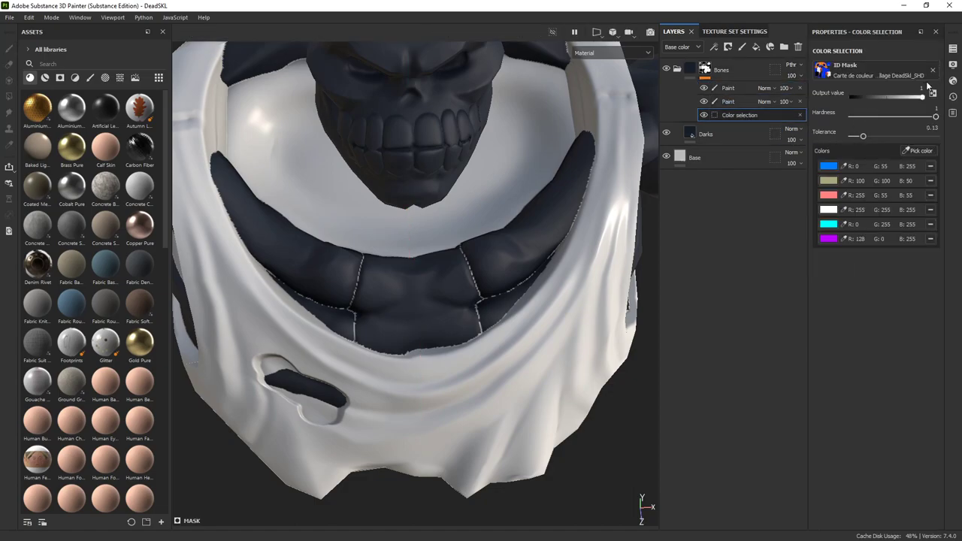
pyautogui.moveTo(936, 117); pyautogui.dragTo(872, 124)
pyautogui.scroll(-3, 576, 314)
pyautogui.keyDown('alt'); pyautogui.moveTo(576, 313); pyautogui.dragTo(582, 272); pyautogui.keyUp('alt')
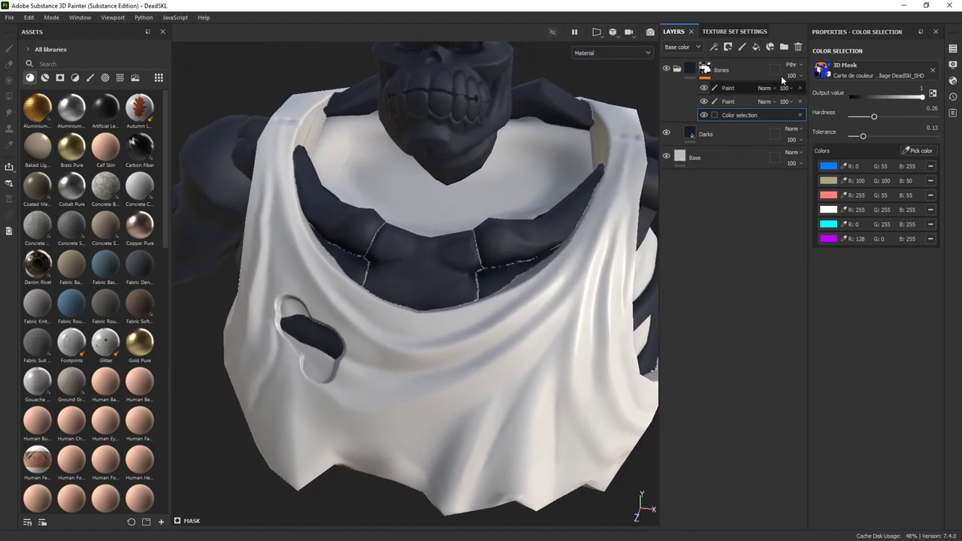
# Step: Paint white over the collarbone and sternum seams on the upper paint effect with a symmetrical brush of size 1.14
pyautogui.click(730, 88)
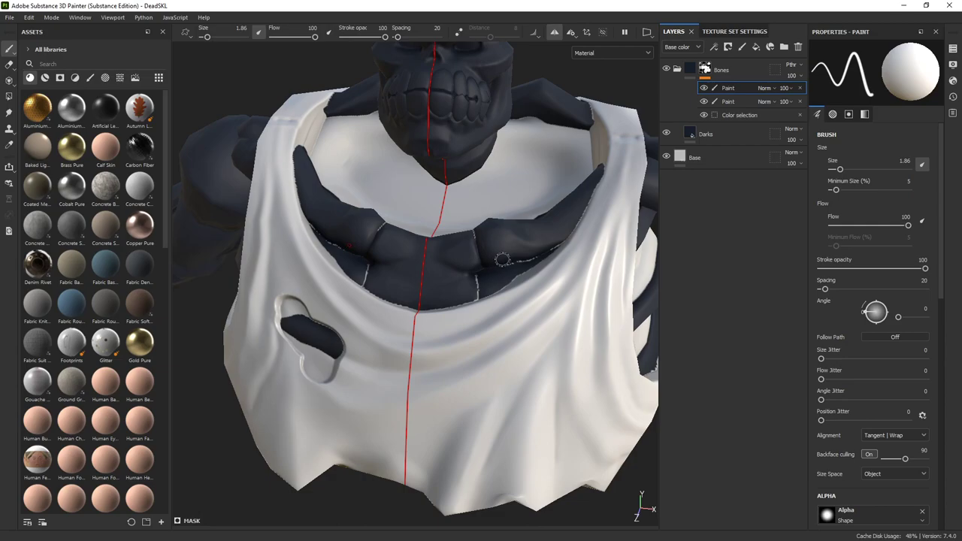
pyautogui.keyDown('ctrl'); pyautogui.moveTo(502, 260); pyautogui.dragTo(508, 262, button='right'); pyautogui.keyUp('ctrl')
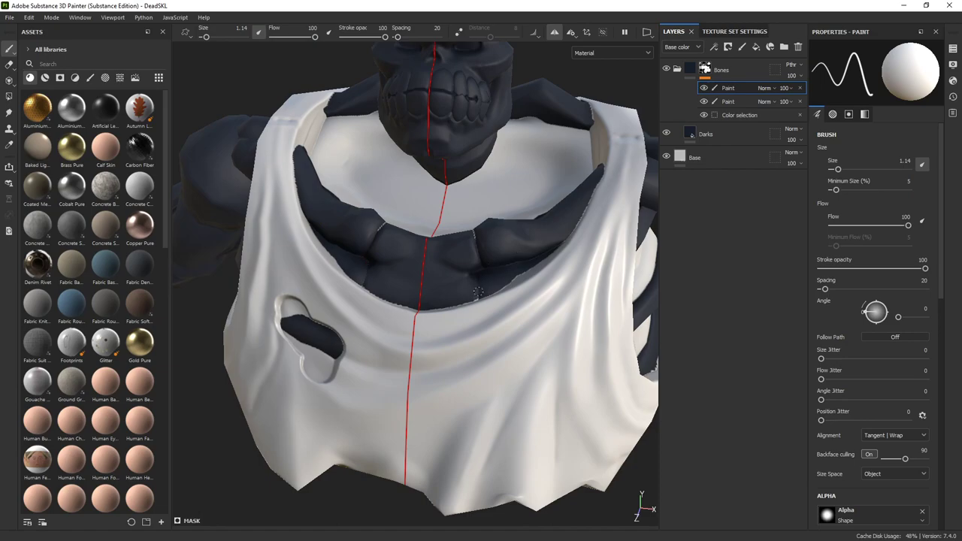
pyautogui.moveTo(477, 245)
pyautogui.keyDown('alt'); pyautogui.mouseDown()
pyautogui.moveTo(469, 220)
pyautogui.moveTo(384, 220)
pyautogui.mouseUp(); pyautogui.keyUp('alt')
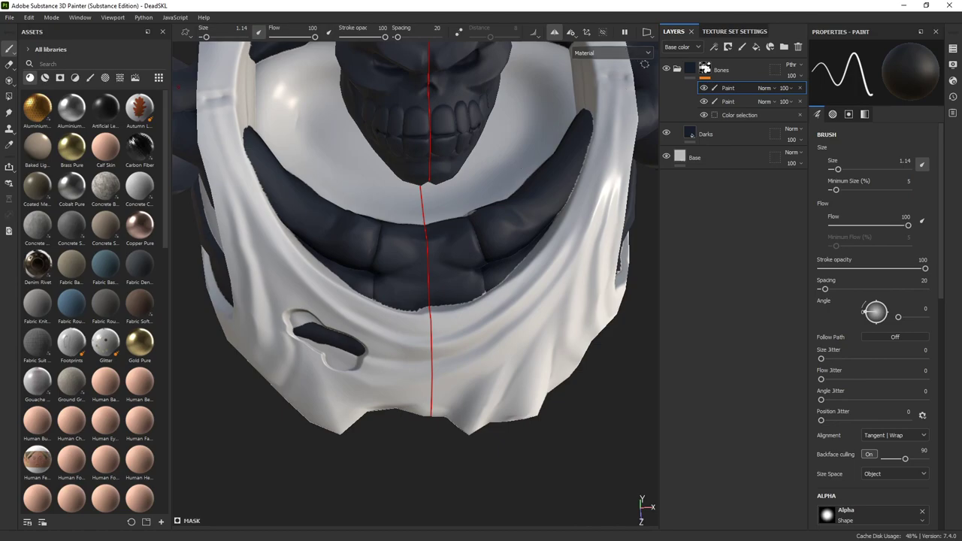
# Step: Turn off symmetry and touch up the mask edge where the collarbone meets the sternum, using black and white
pyautogui.keyDown('alt'); pyautogui.moveTo(464, 214); pyautogui.dragTo(497, 212); pyautogui.keyUp('alt')
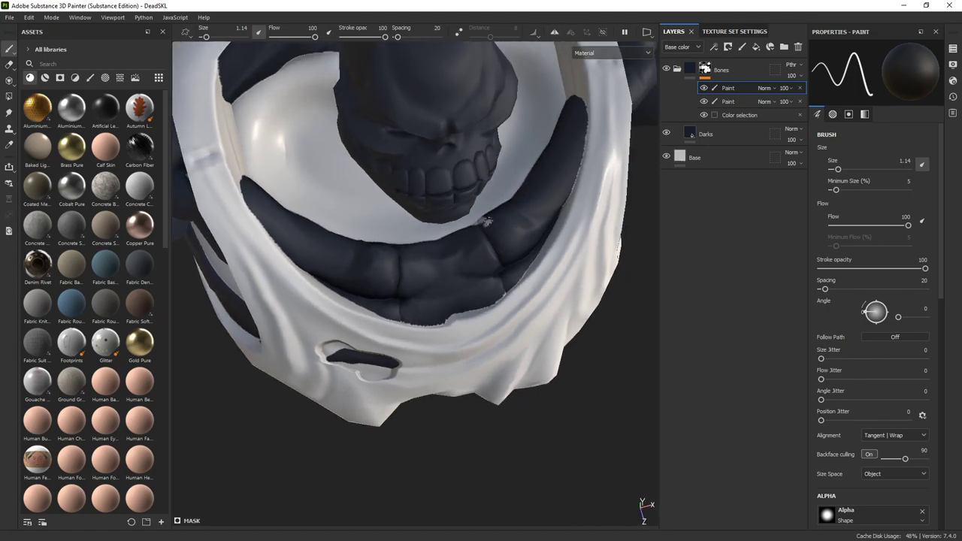
pyautogui.press('x')
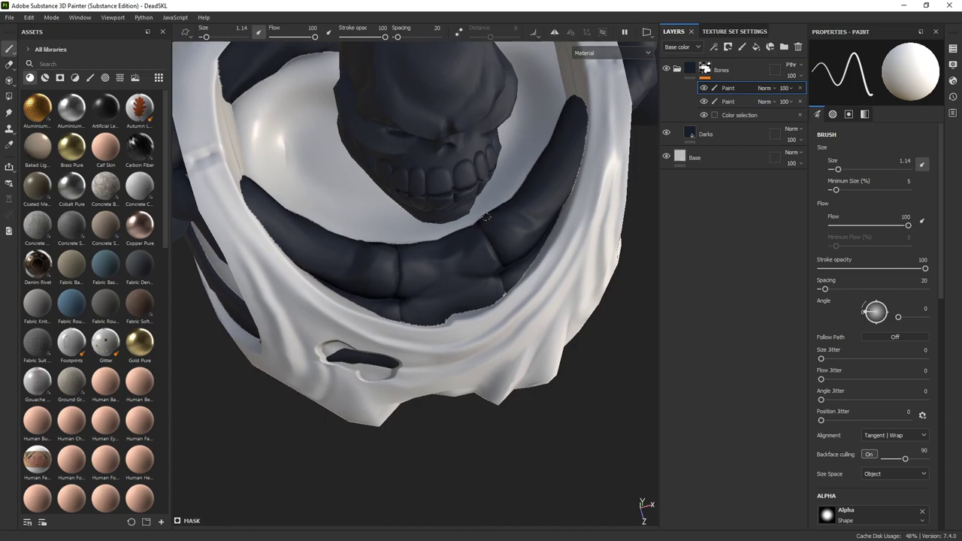
pyautogui.keyDown('alt'); pyautogui.moveTo(479, 223); pyautogui.dragTo(580, 239); pyautogui.keyUp('alt')
pyautogui.keyDown('alt'); pyautogui.moveTo(580, 240); pyautogui.dragTo(436, 180, button='right'); pyautogui.keyUp('alt')
pyautogui.keyDown('alt'); pyautogui.moveTo(436, 180); pyautogui.dragTo(387, 174); pyautogui.keyUp('alt')
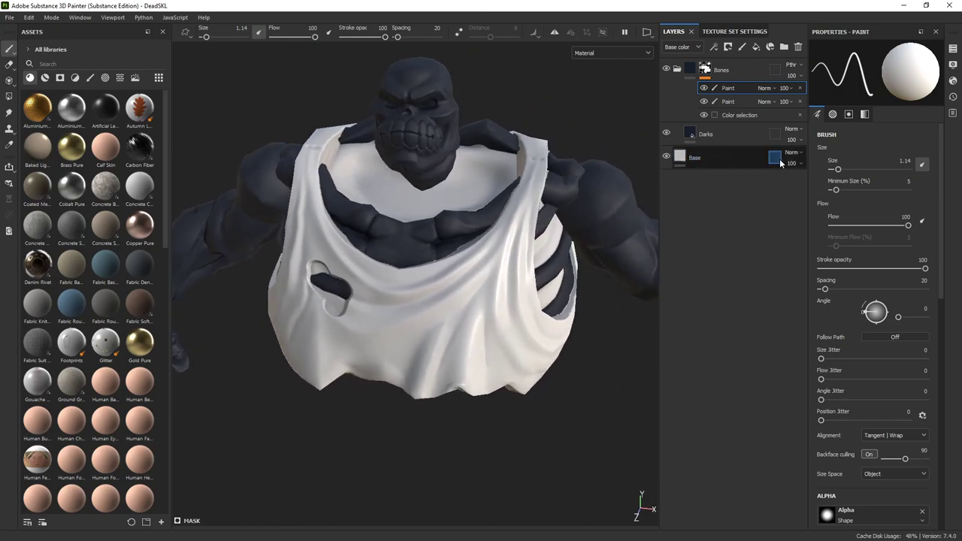
# Step: Lower the hardness of the Bones mask's color selection to 0.18
pyautogui.click(737, 115)
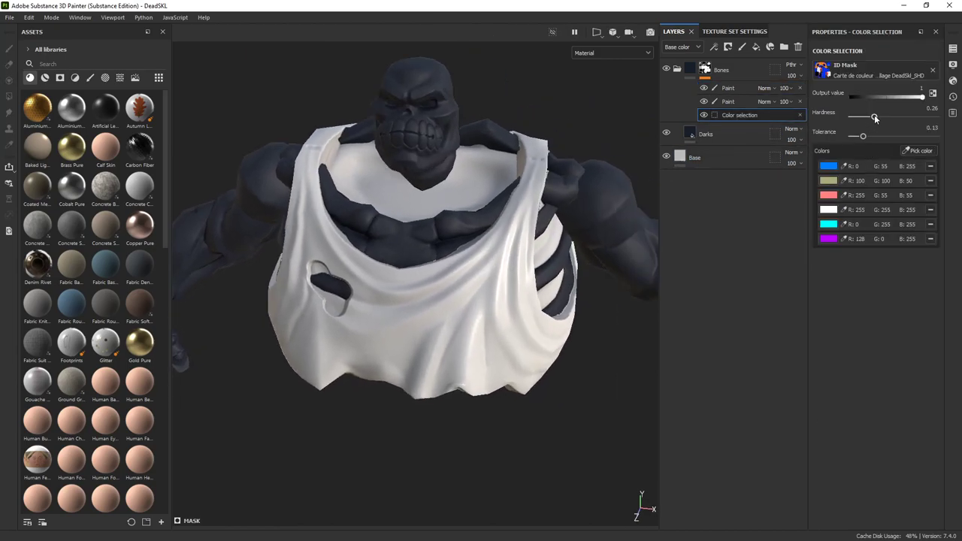
pyautogui.moveTo(874, 118); pyautogui.dragTo(866, 118)
pyautogui.keyDown('alt'); pyautogui.moveTo(391, 160); pyautogui.dragTo(522, 167); pyautogui.keyUp('alt')
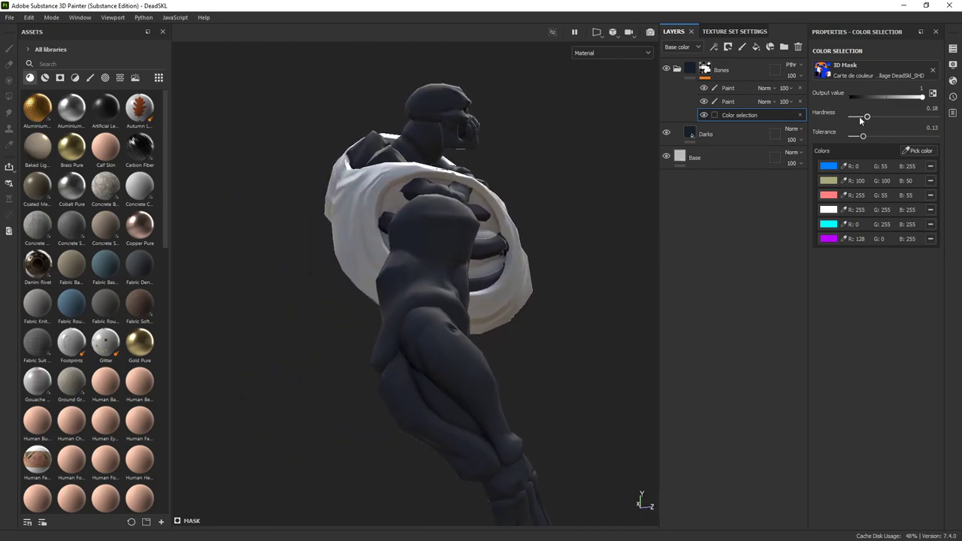
pyautogui.moveTo(864, 136)
pyautogui.mouseDown()
pyautogui.moveTo(876, 139)
pyautogui.moveTo(844, 141)
pyautogui.moveTo(863, 137)
pyautogui.moveTo(872, 118)
pyautogui.mouseUp()
# Step: Touch up the mask at the rib ends beside the tank top's armhole on the upper paint effect, using symmetrical black and white strokes
pyautogui.click(728, 88)
pyautogui.keyDown('alt'); pyautogui.moveTo(526, 210); pyautogui.dragTo(510, 210); pyautogui.keyUp('alt')
pyautogui.scroll(2, 510, 210)
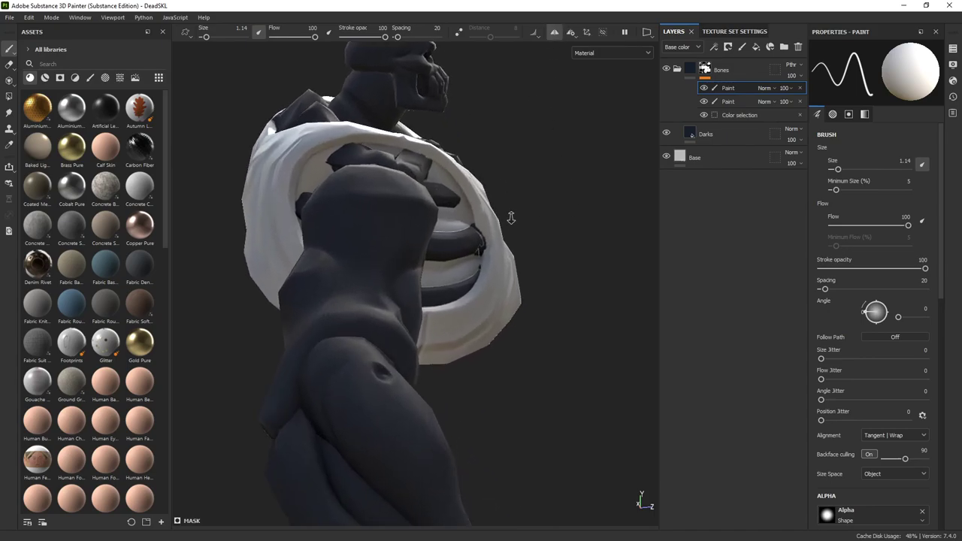
pyautogui.keyDown('alt'); pyautogui.moveTo(510, 210); pyautogui.dragTo(548, 294, button='right'); pyautogui.keyUp('alt')
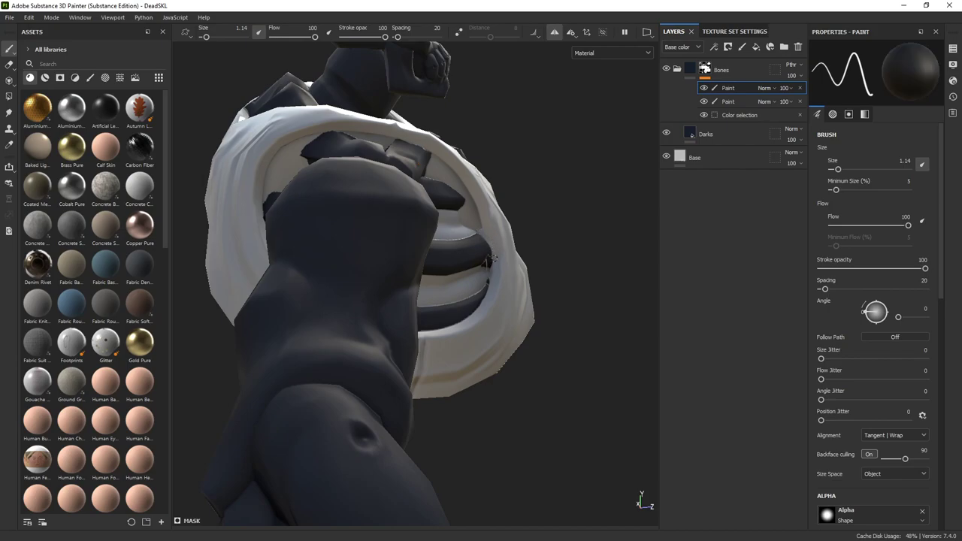
pyautogui.keyDown('alt'); pyautogui.moveTo(487, 261); pyautogui.dragTo(493, 252); pyautogui.keyUp('alt')
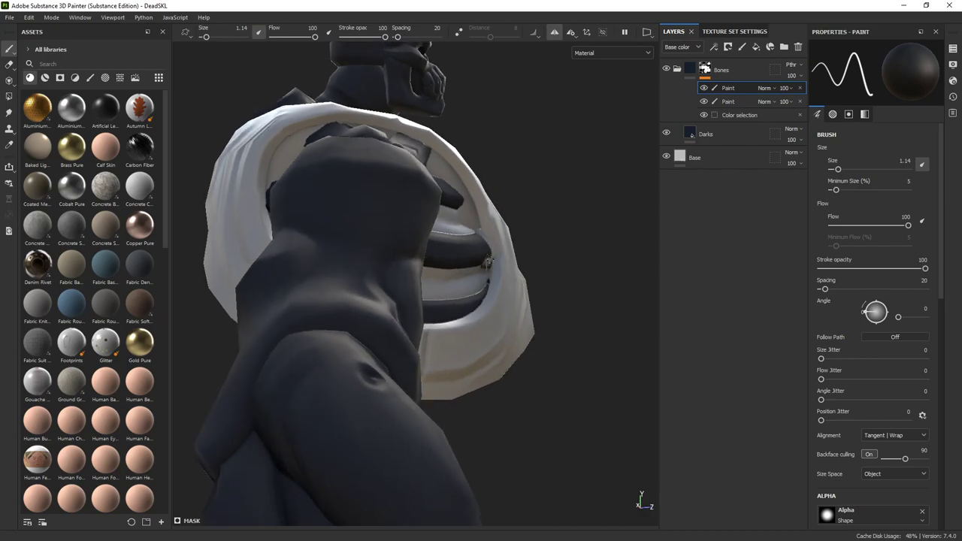
pyautogui.keyDown('alt'); pyautogui.moveTo(485, 263); pyautogui.dragTo(481, 255); pyautogui.keyUp('alt')
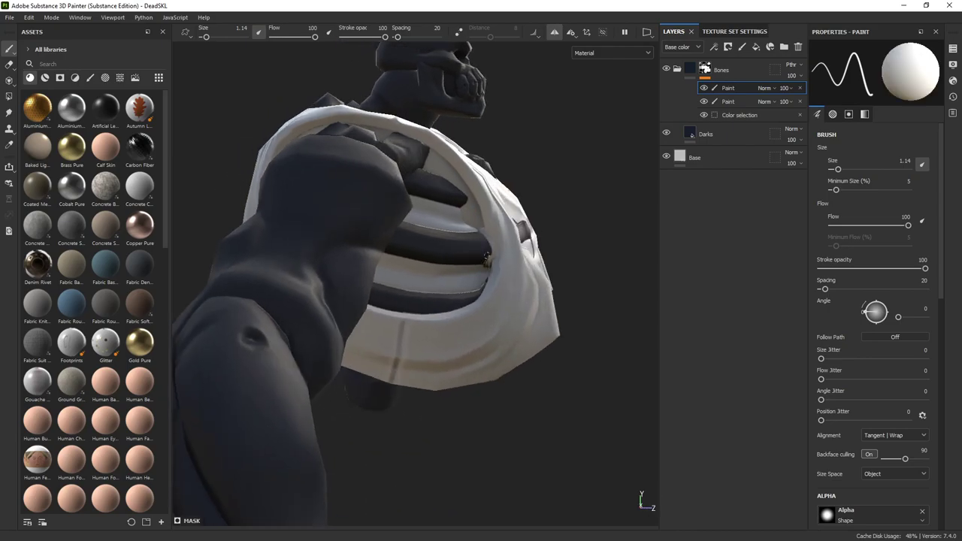
pyautogui.keyDown('alt'); pyautogui.moveTo(484, 262); pyautogui.dragTo(523, 219); pyautogui.keyUp('alt')
# Step: Paint over the rib seams beneath the tank top, turning symmetry off to correct the mask edge near the sternum with black
pyautogui.scroll(-3, 360, 256)
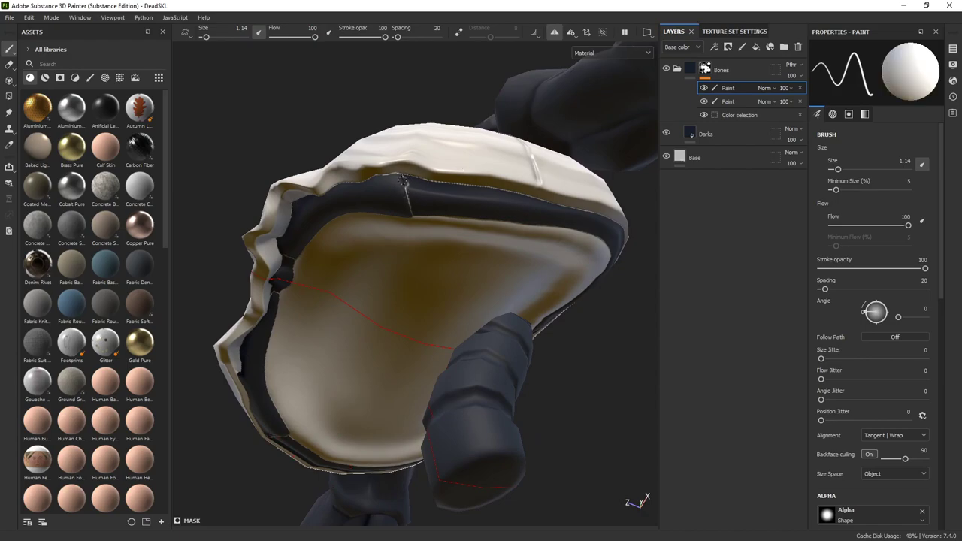
pyautogui.moveTo(408, 201)
pyautogui.keyDown('alt'); pyautogui.mouseDown()
pyautogui.moveTo(413, 193)
pyautogui.moveTo(414, 215)
pyautogui.mouseUp(); pyautogui.keyUp('alt')
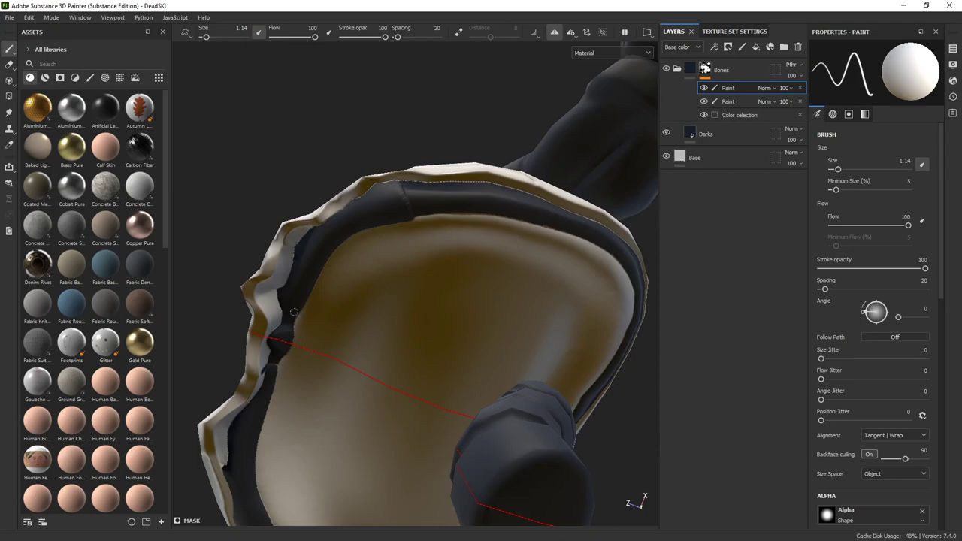
pyautogui.keyDown('alt'); pyautogui.moveTo(305, 313); pyautogui.dragTo(226, 323); pyautogui.keyUp('alt')
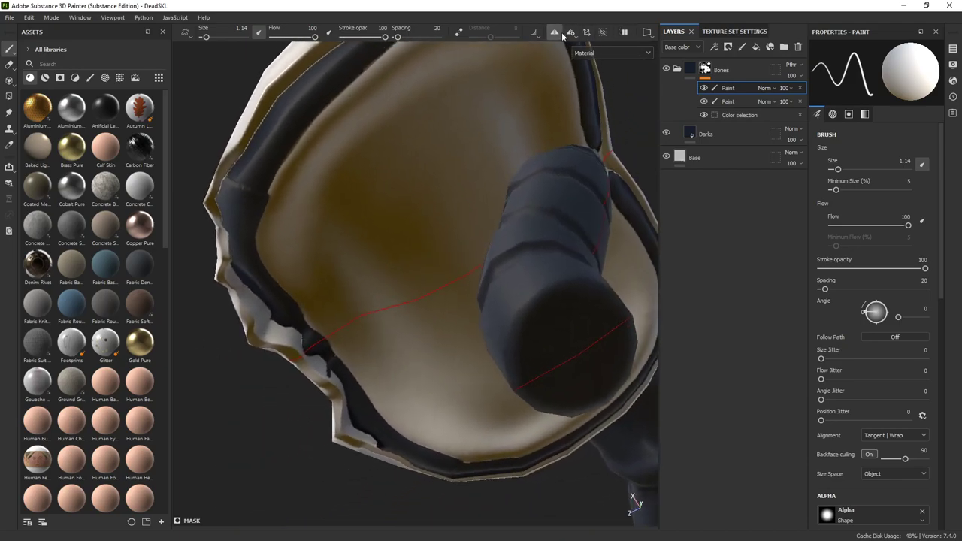
pyautogui.keyDown('alt'); pyautogui.moveTo(421, 265); pyautogui.dragTo(375, 374); pyautogui.keyUp('alt')
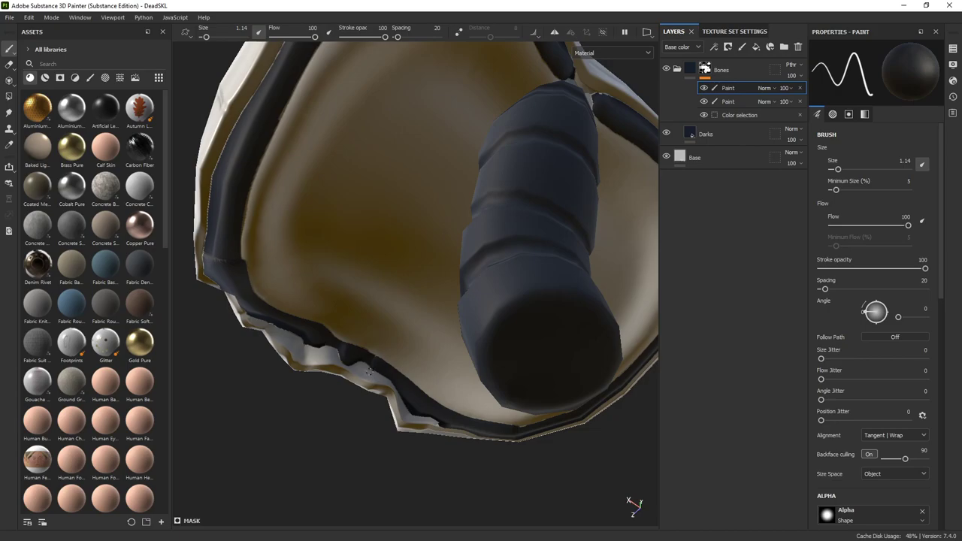
pyautogui.press('alt')
pyautogui.keyDown('alt'); pyautogui.moveTo(460, 285); pyautogui.dragTo(351, 279); pyautogui.keyUp('alt')
pyautogui.keyDown('alt'); pyautogui.moveTo(444, 295); pyautogui.dragTo(500, 251); pyautogui.keyUp('alt')
pyautogui.keyDown('alt'); pyautogui.moveTo(571, 181); pyautogui.dragTo(530, 145); pyautogui.keyUp('alt')
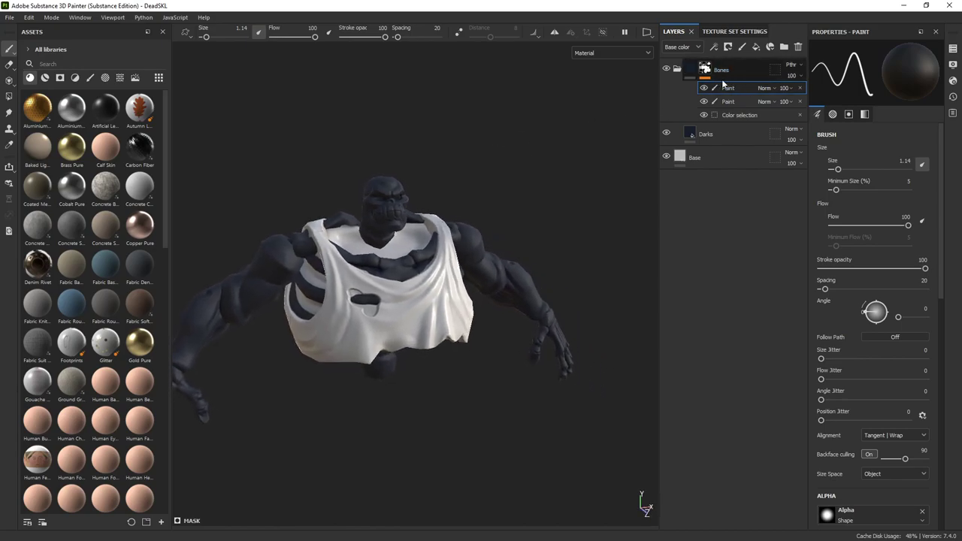
# Step: Add a fill layer above Darks in the Bones folder and name it Mids
pyautogui.moveTo(690, 72); pyautogui.dragTo(680, 69)
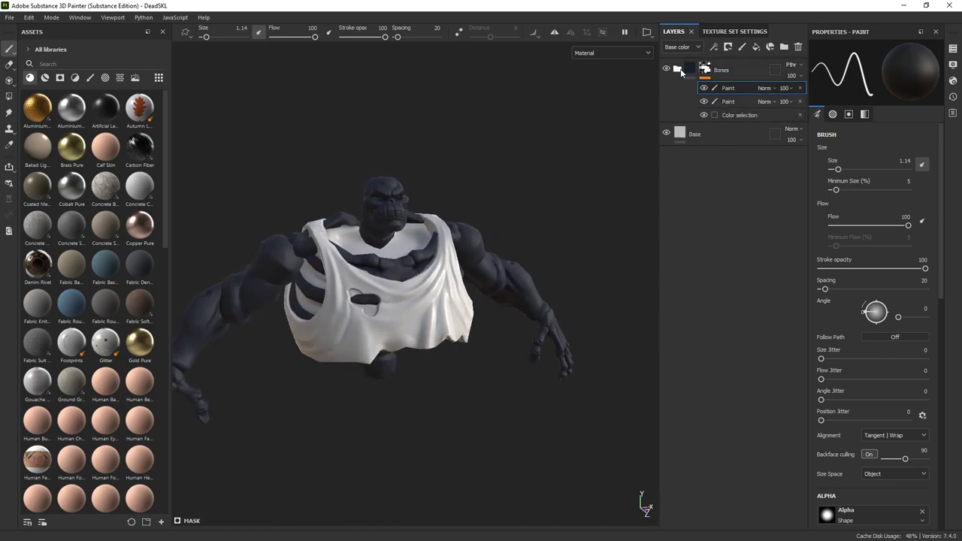
pyautogui.click(680, 69)
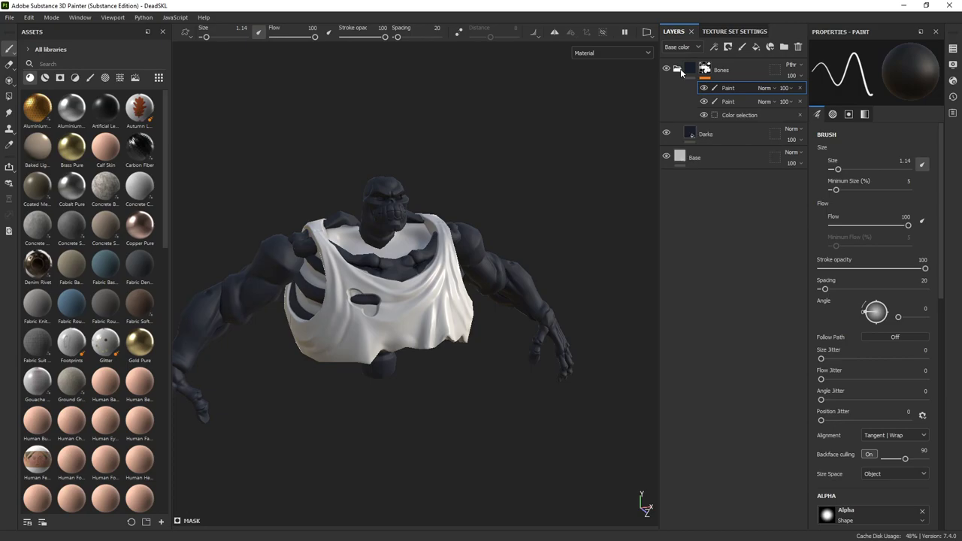
pyautogui.click(717, 133)
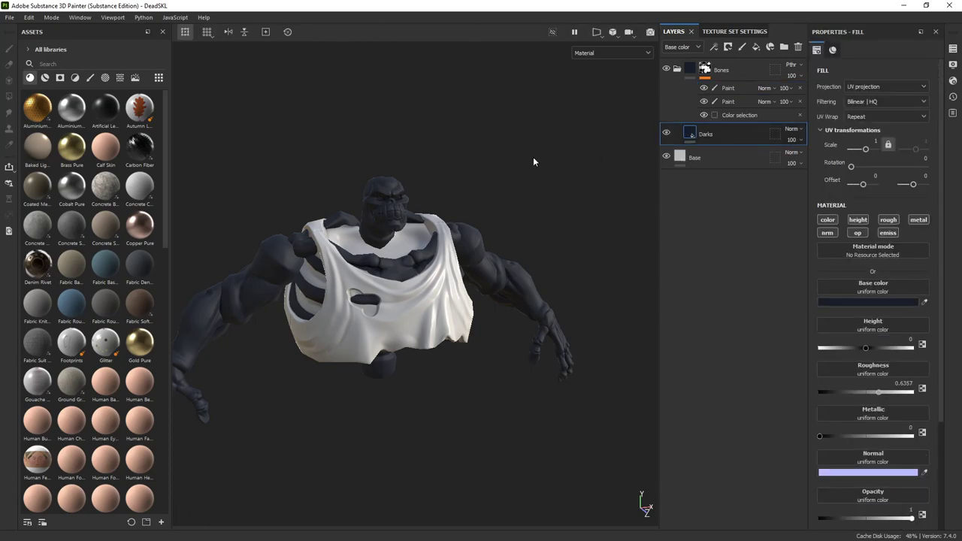
pyautogui.keyDown('alt'); pyautogui.moveTo(536, 161); pyautogui.dragTo(489, 154); pyautogui.keyUp('alt')
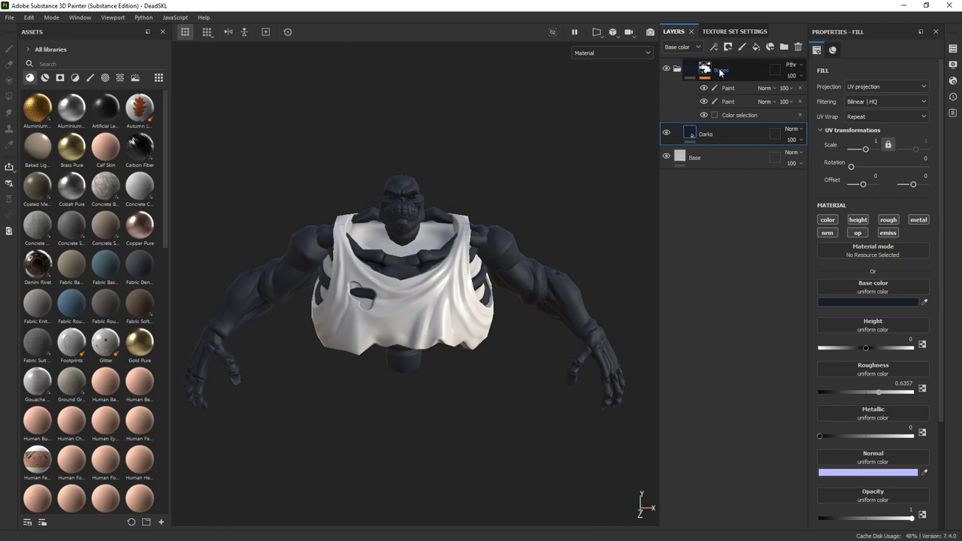
pyautogui.keyDown('alt'); pyautogui.moveTo(468, 147); pyautogui.dragTo(509, 155); pyautogui.keyUp('alt')
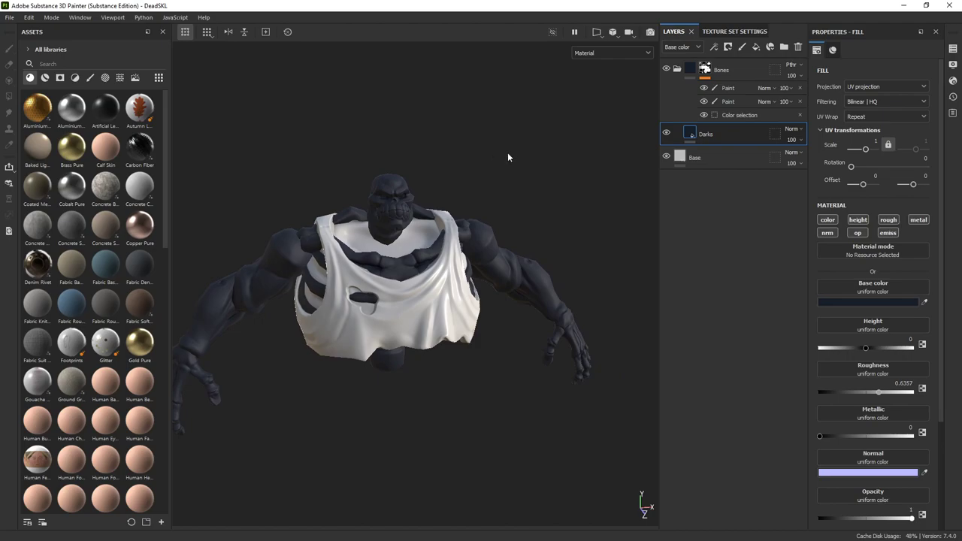
pyautogui.click(756, 48)
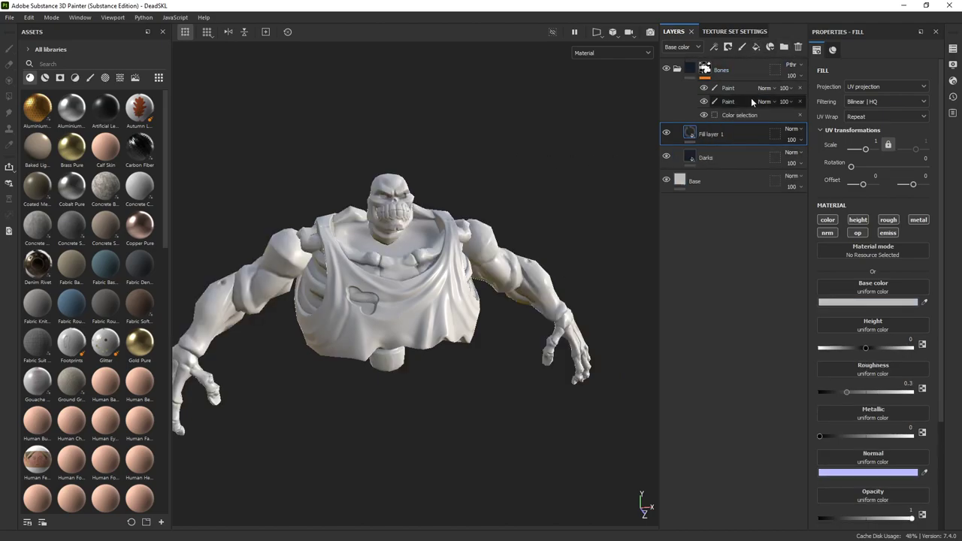
pyautogui.doubleClick(710, 134)
pyautogui.write('H')
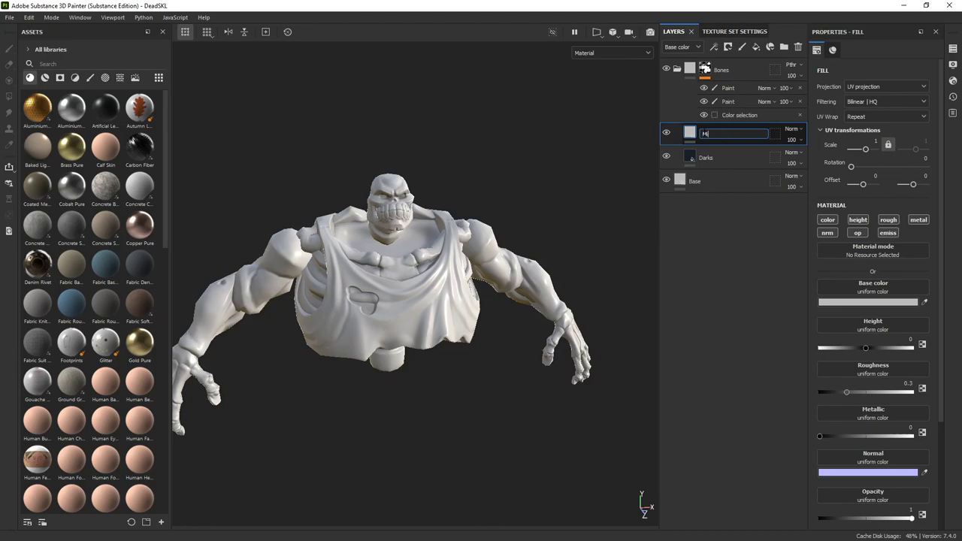
pyautogui.write('id')
pyautogui.press('Return')
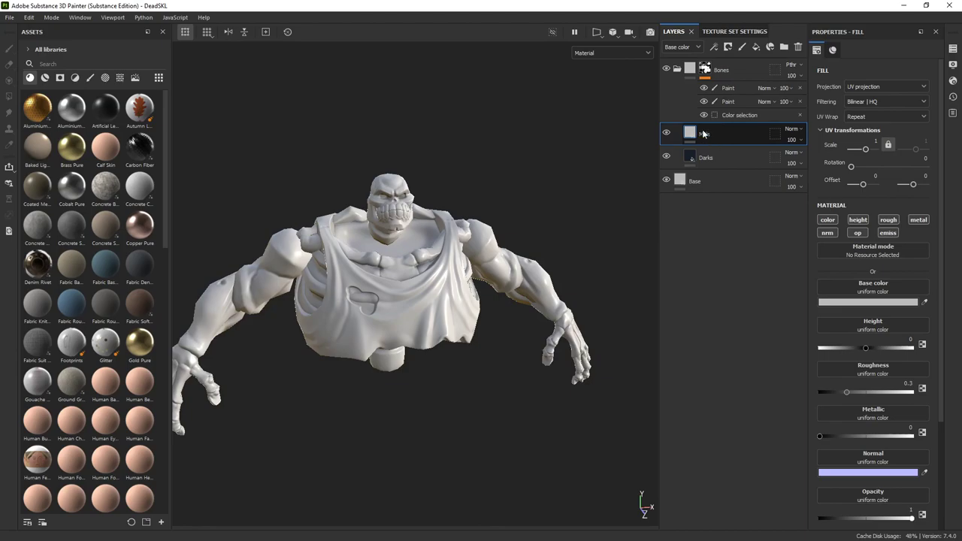
# Step: Set the Mids layer's base color to dark green 0B4E2A
pyautogui.click(846, 303)
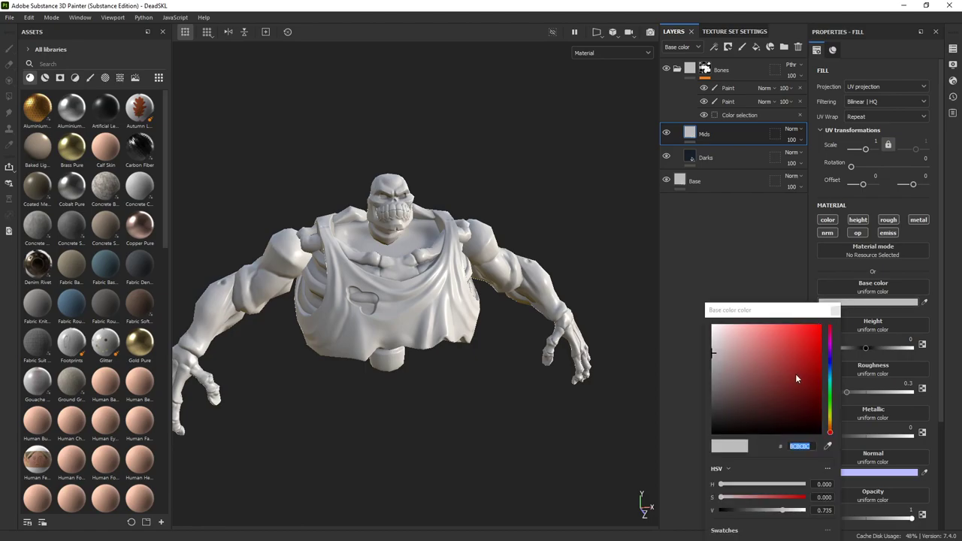
pyautogui.click(829, 381)
pyautogui.moveTo(817, 384)
pyautogui.mouseDown()
pyautogui.moveTo(795, 385)
pyautogui.moveTo(797, 400)
pyautogui.moveTo(831, 400)
pyautogui.moveTo(832, 391)
pyautogui.mouseUp()
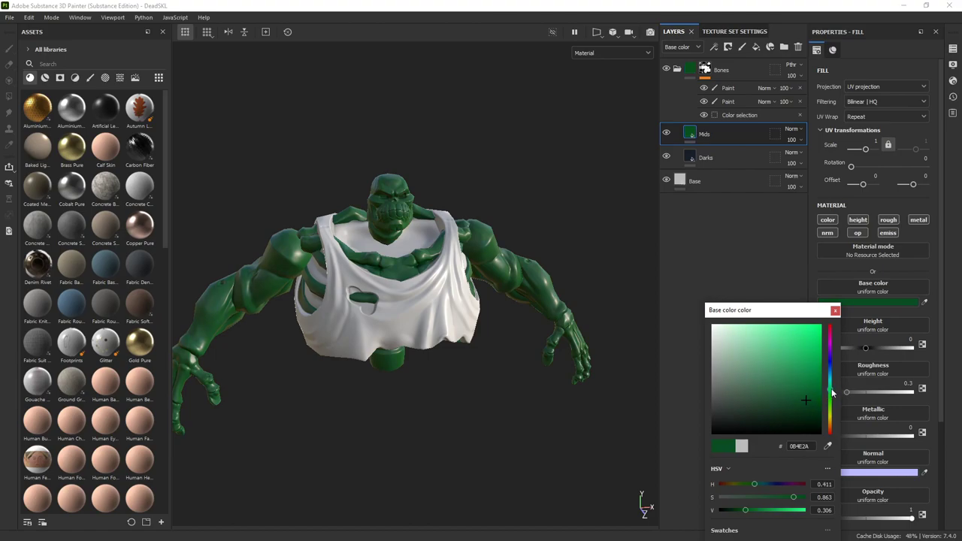
# Step: Limit the Mids layer to the color channel by disabling height, roughness, metallic, normal, opacity and emissive
pyautogui.click(827, 232)
pyautogui.click(858, 232)
pyautogui.click(858, 219)
pyautogui.click(887, 219)
pyautogui.click(887, 232)
pyautogui.click(918, 219)
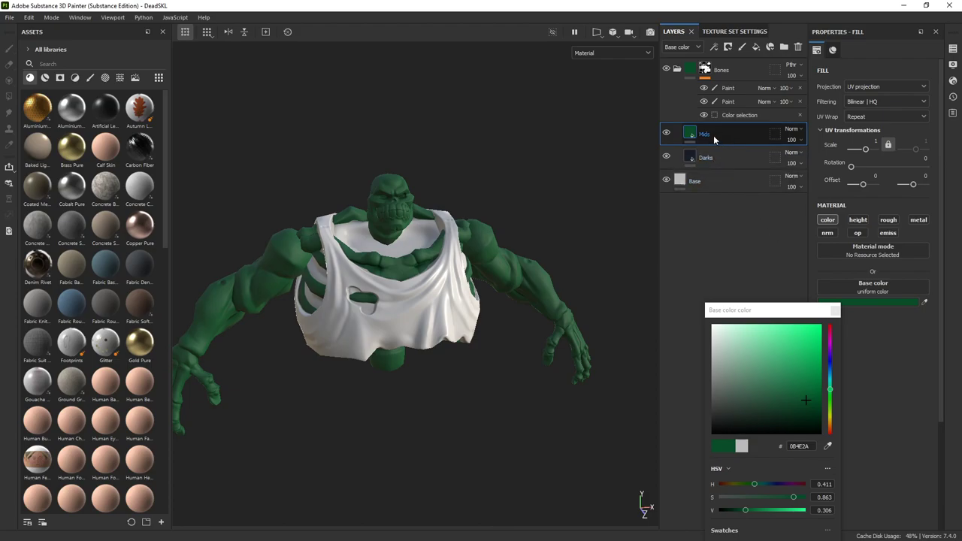
# Step: Add a black mask to the Mids layer and put a fill effect on that mask
pyautogui.keyDown('alt'); pyautogui.moveTo(598, 239); pyautogui.dragTo(508, 193); pyautogui.keyUp('alt')
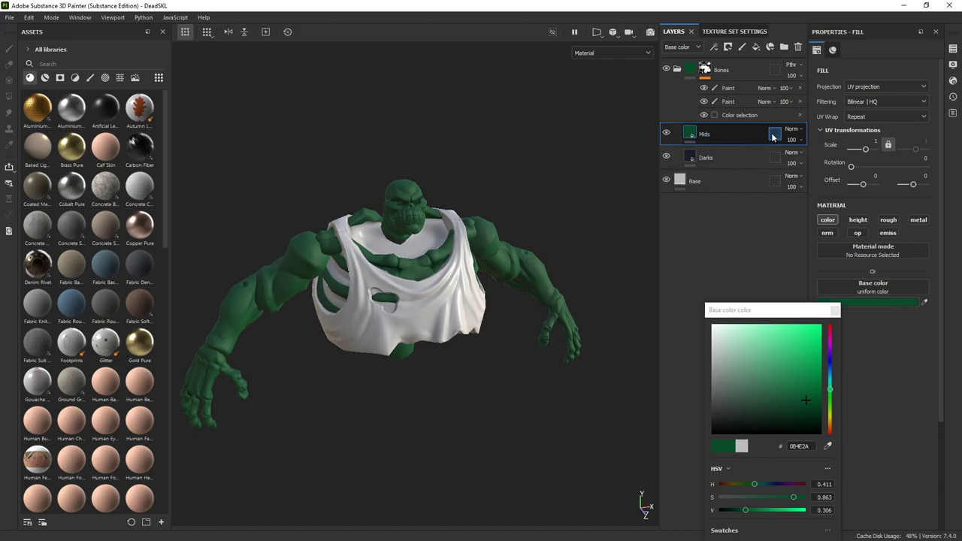
pyautogui.rightClick(693, 130)
pyautogui.click(713, 148)
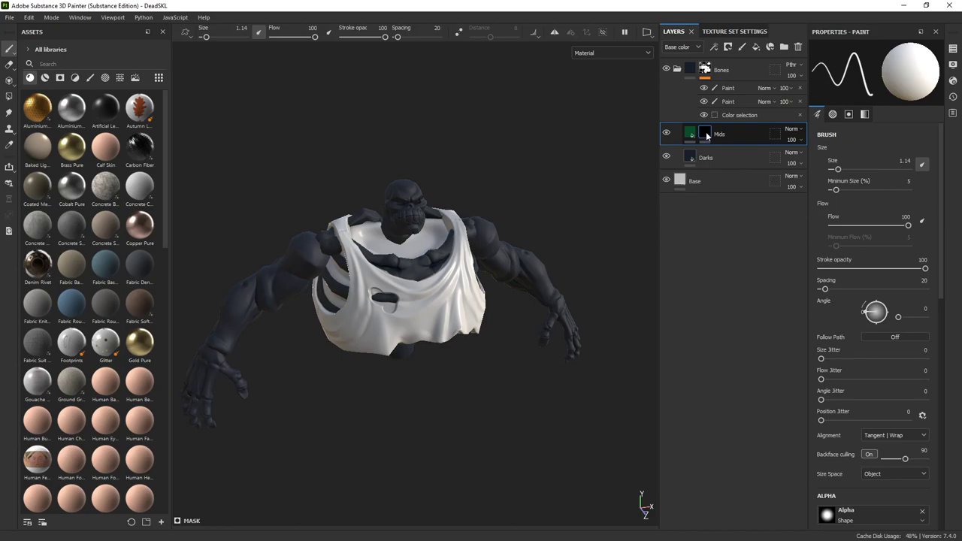
pyautogui.rightClick(707, 136)
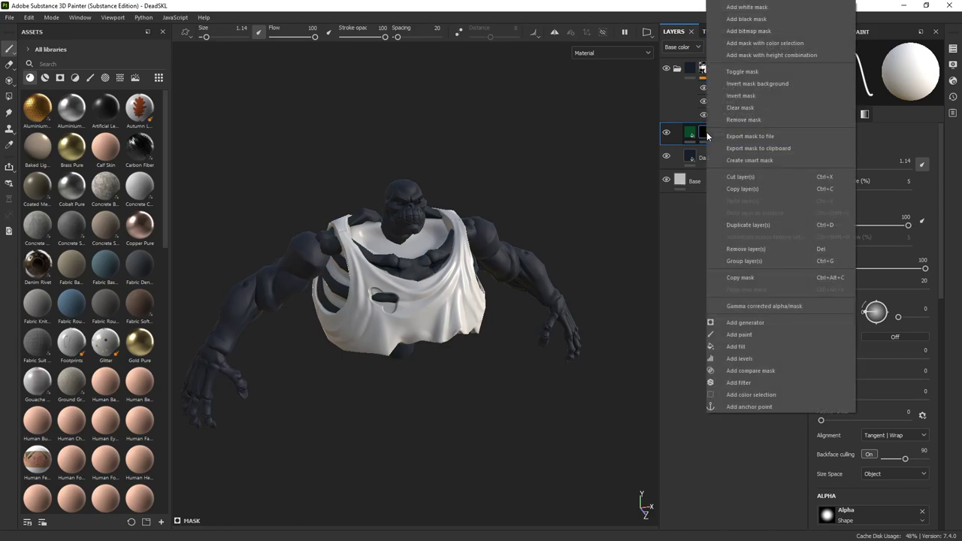
pyautogui.click(741, 348)
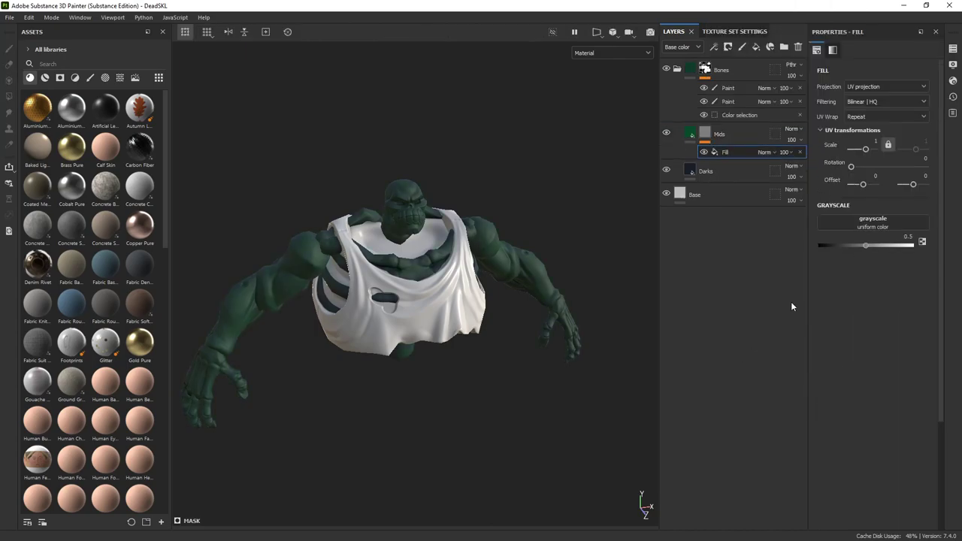
# Step: Search the texture assets for "Dead" and assign the DeadSkl_SHD curvature map as the mask fill's grayscale
pyautogui.click(120, 77)
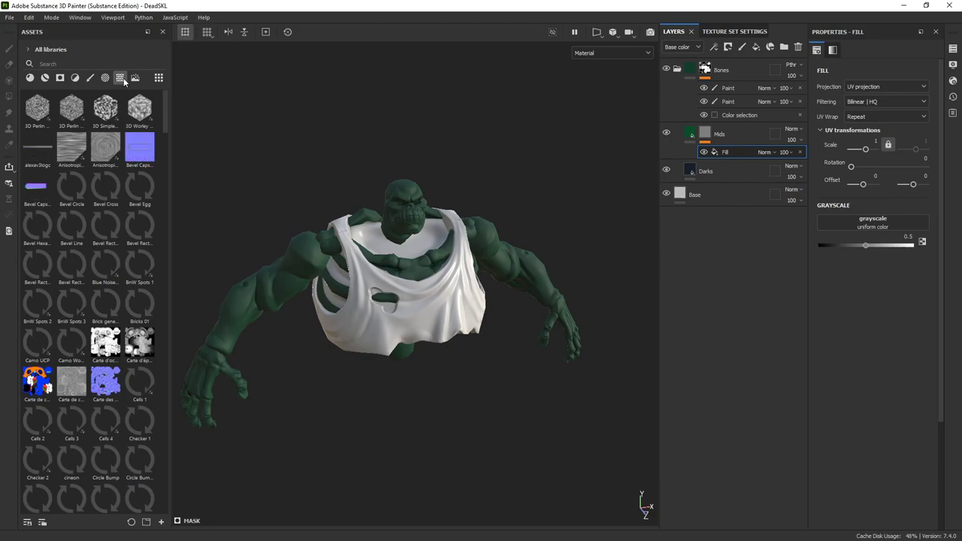
pyautogui.scroll(-1, 101, 323)
pyautogui.scroll(3, 151, 194)
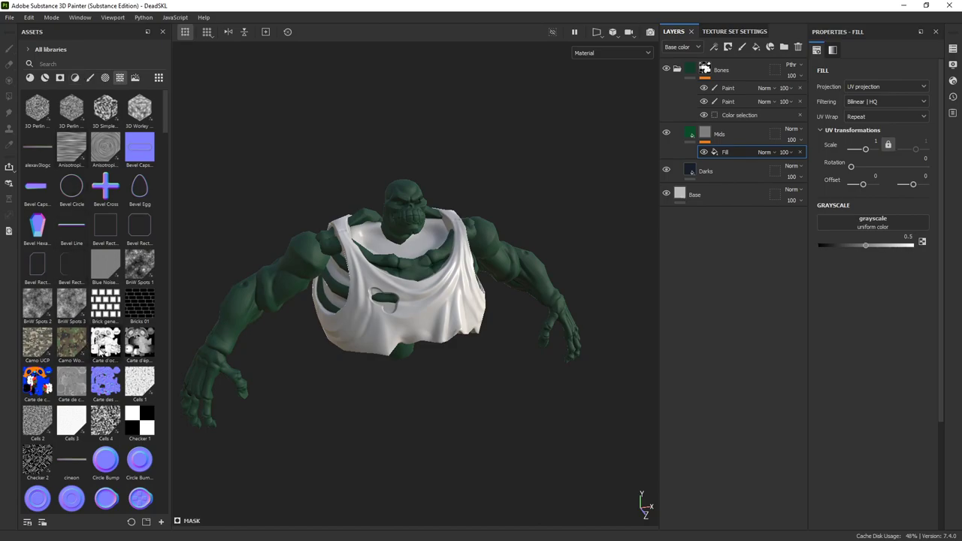
pyautogui.moveTo(106, 347)
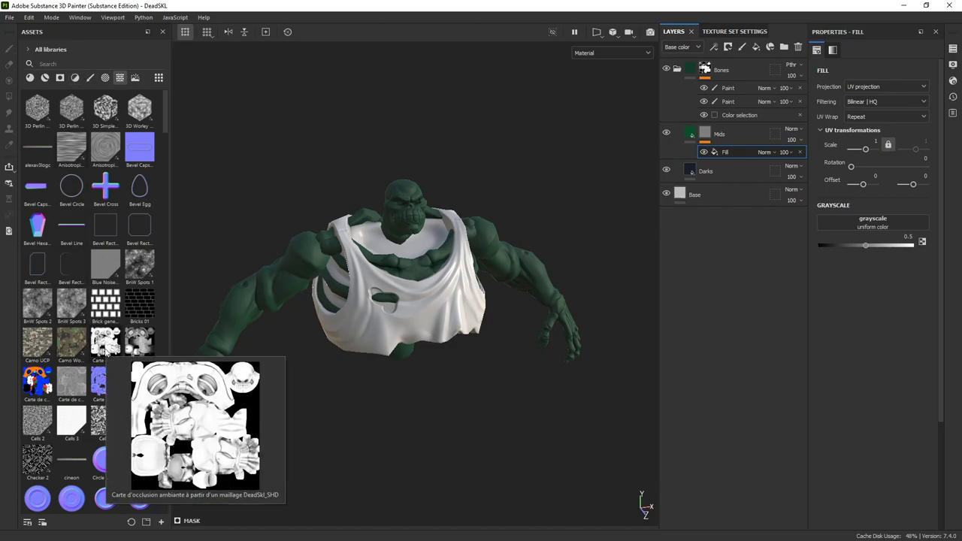
pyautogui.click(53, 64)
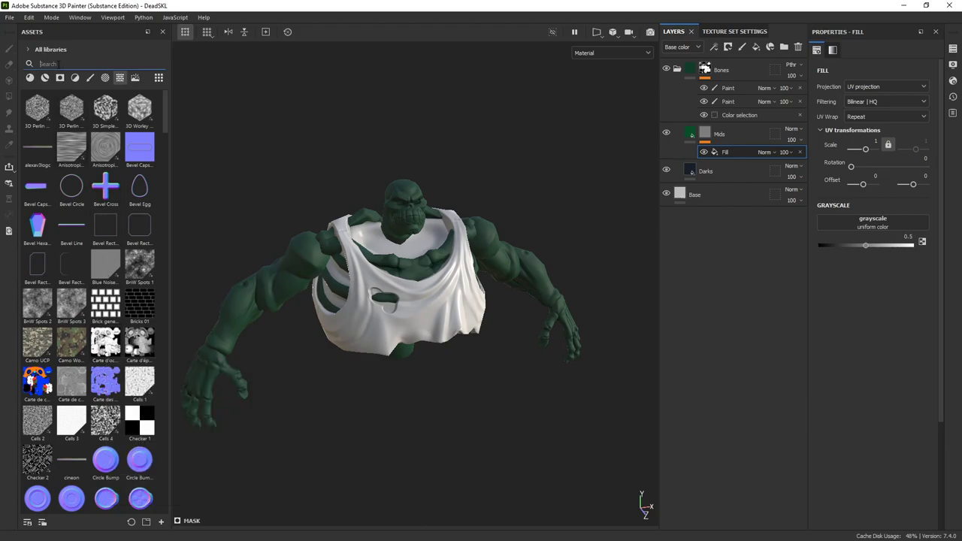
pyautogui.write('Dead')
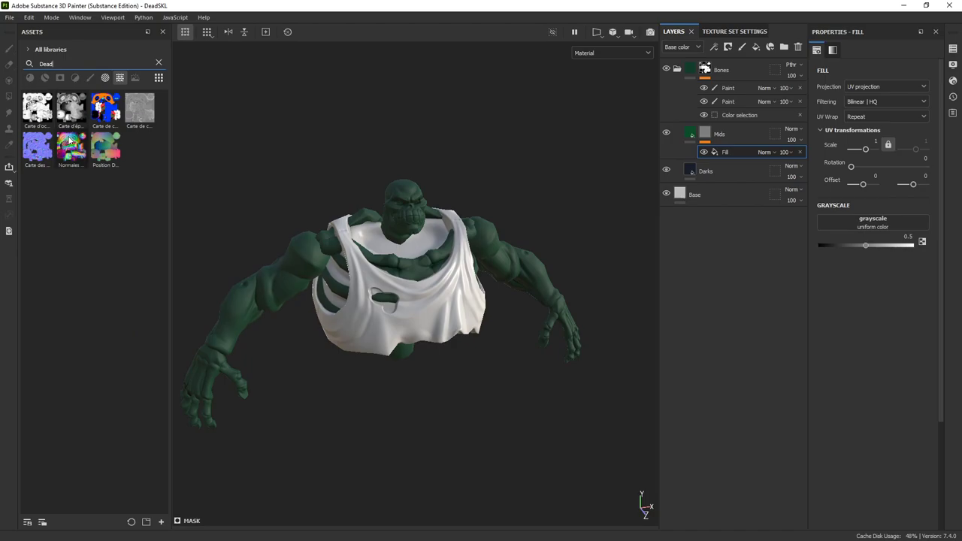
pyautogui.moveTo(149, 120)
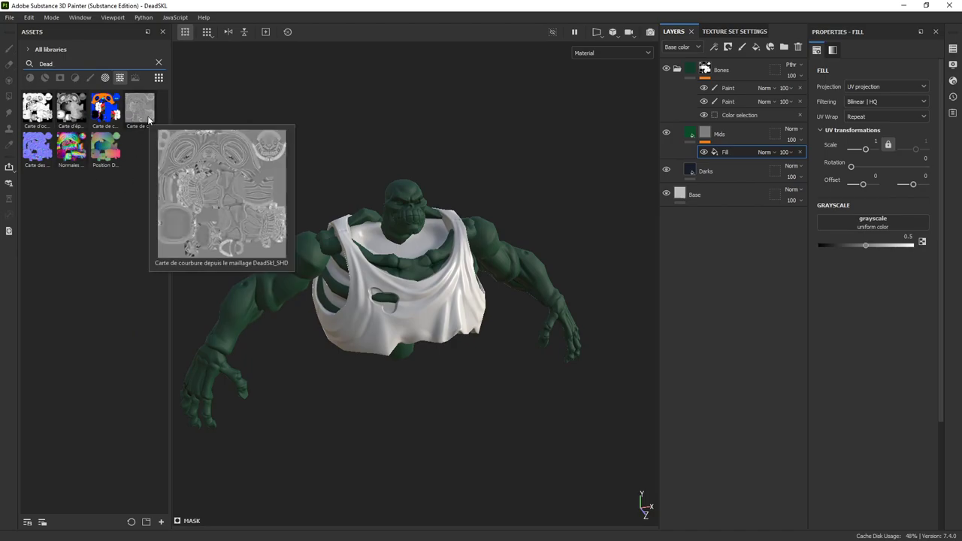
pyautogui.moveTo(141, 114); pyautogui.dragTo(845, 222)
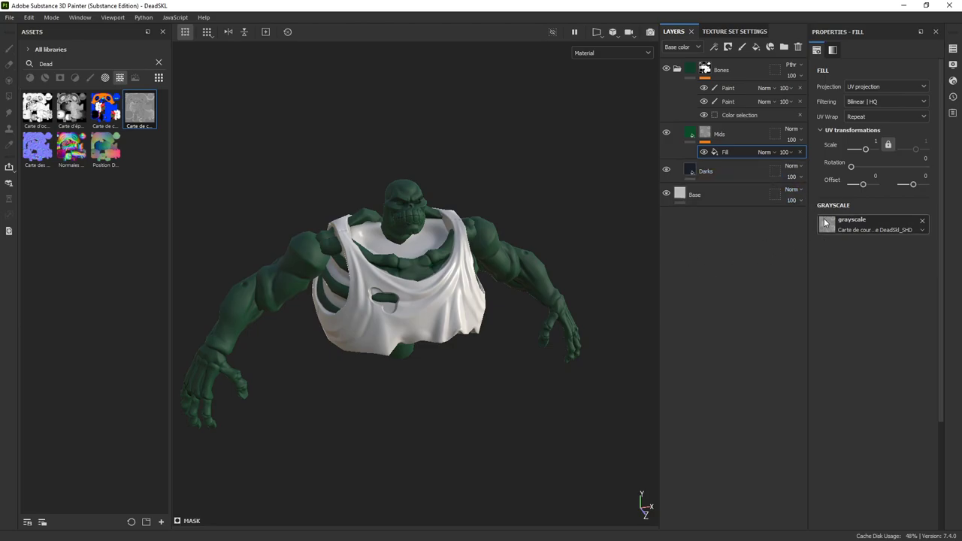
# Step: Compare the bones with the Mids mask's curvature fill hidden and shown
pyautogui.keyDown('alt'); pyautogui.moveTo(594, 165); pyautogui.dragTo(478, 182); pyautogui.keyUp('alt')
pyautogui.keyDown('alt'); pyautogui.moveTo(478, 182); pyautogui.dragTo(496, 197, button='right'); pyautogui.keyUp('alt')
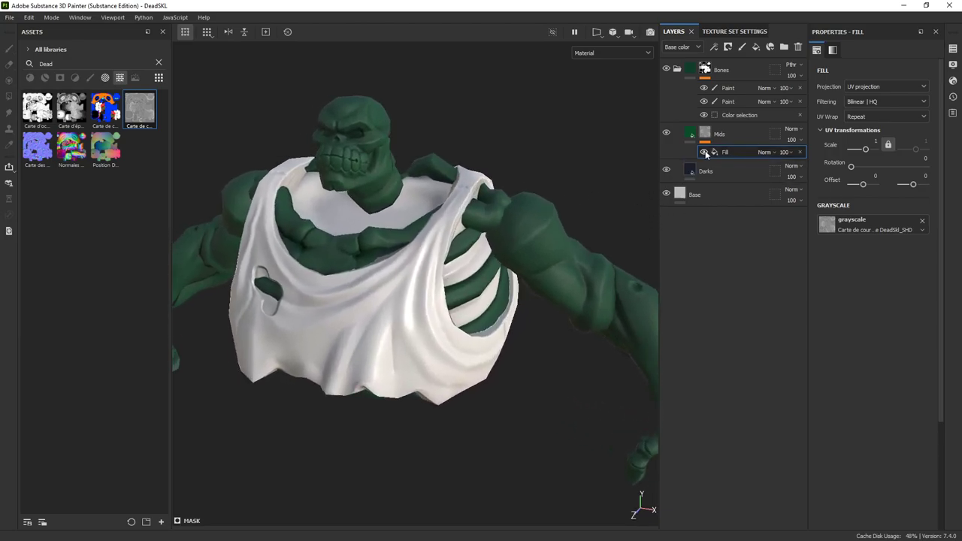
pyautogui.click(704, 150)
pyautogui.click(704, 151)
pyautogui.keyDown('alt'); pyautogui.moveTo(641, 153); pyautogui.dragTo(583, 145); pyautogui.keyUp('alt')
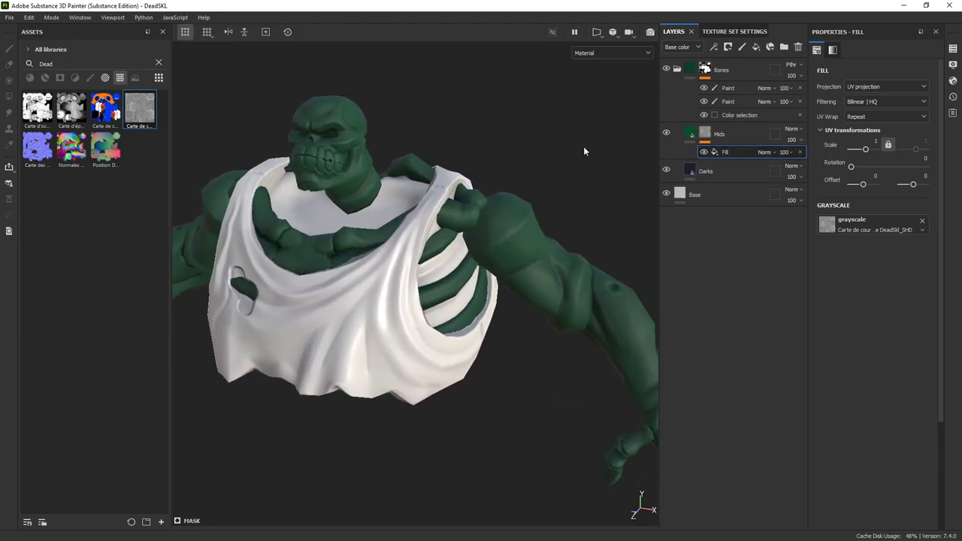
# Step: Add a levels effect above the Mids mask's fill, setting its input low to 0.257, midtone to 1.789 and high to 0.67
pyautogui.keyDown('alt'); pyautogui.moveTo(601, 200); pyautogui.dragTo(409, 186); pyautogui.keyUp('alt')
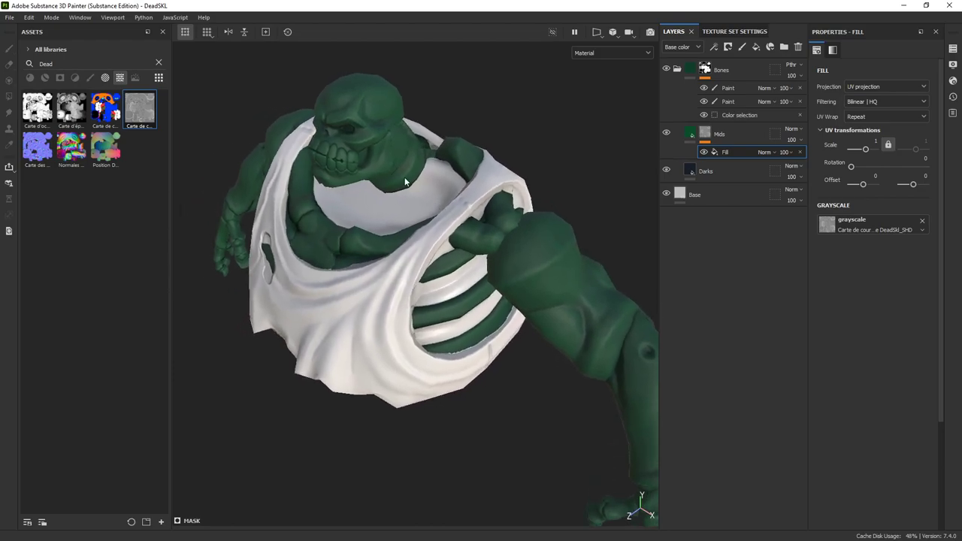
pyautogui.keyDown('alt'); pyautogui.moveTo(355, 126); pyautogui.dragTo(643, 158); pyautogui.keyUp('alt')
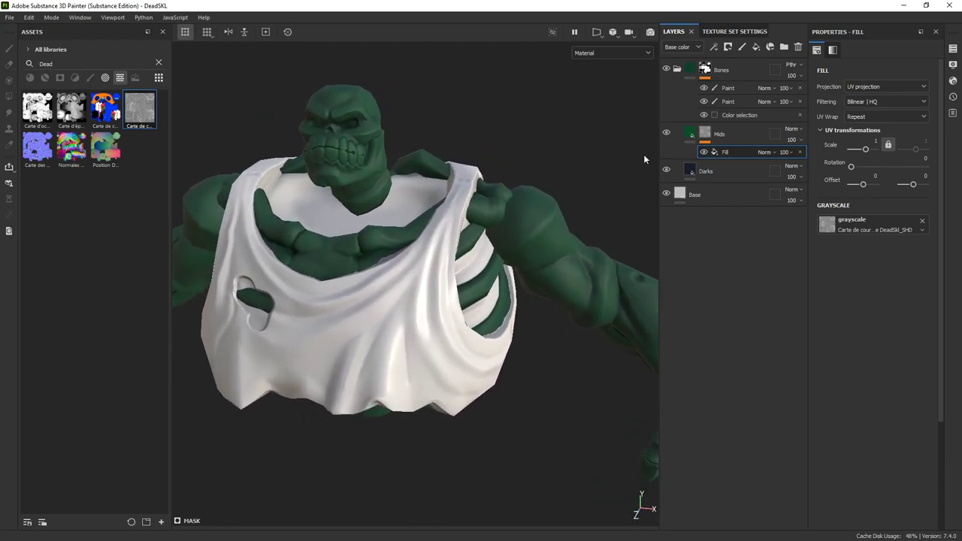
pyautogui.rightClick(724, 151)
pyautogui.click(775, 311)
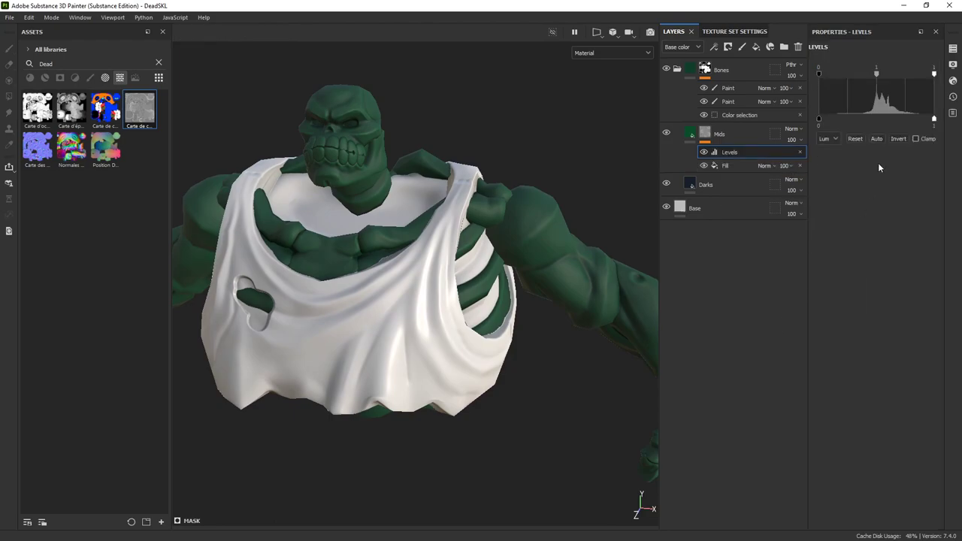
pyautogui.moveTo(877, 74); pyautogui.dragTo(886, 73)
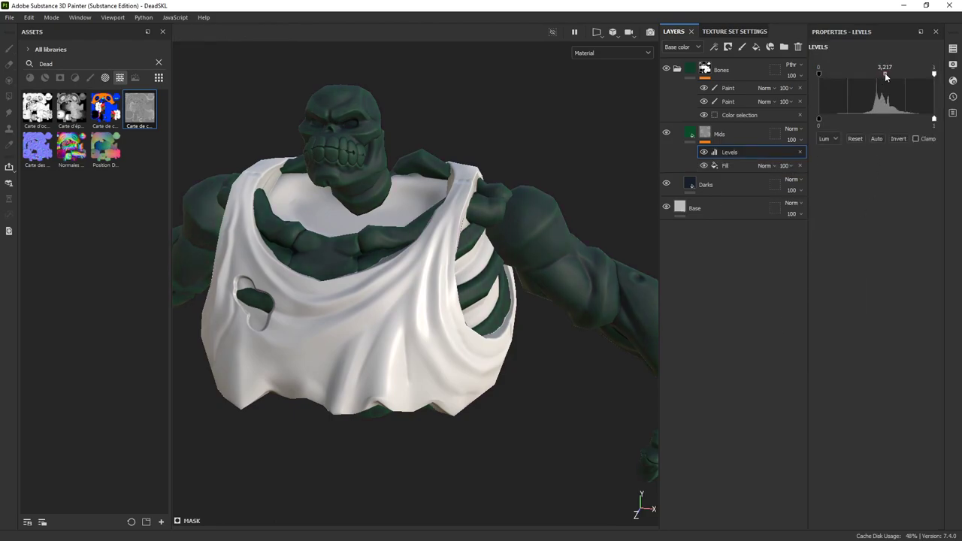
pyautogui.moveTo(821, 72); pyautogui.dragTo(849, 72)
pyautogui.moveTo(934, 74); pyautogui.dragTo(881, 78)
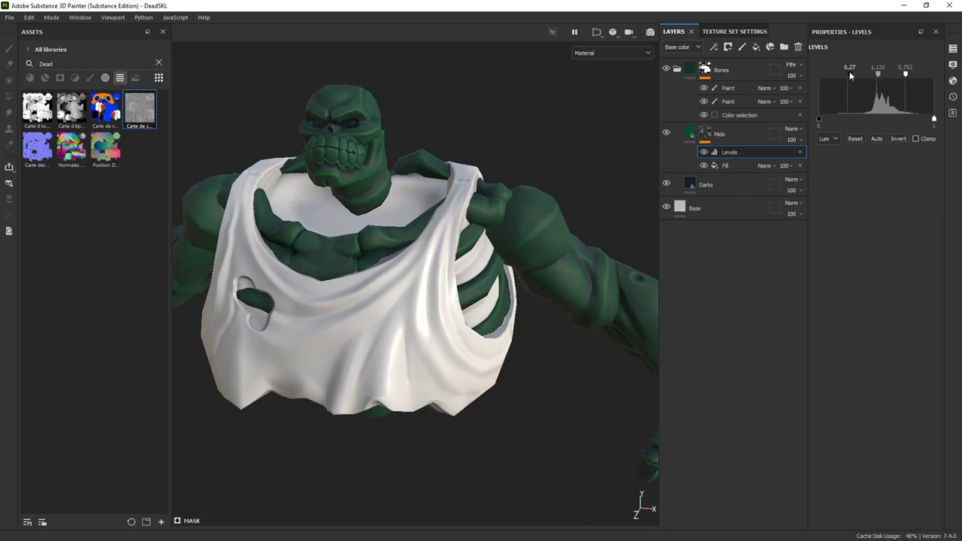
pyautogui.moveTo(906, 76); pyautogui.dragTo(896, 76)
pyautogui.keyDown('alt'); pyautogui.moveTo(541, 196); pyautogui.dragTo(457, 146); pyautogui.keyUp('alt')
pyautogui.keyDown('alt'); pyautogui.moveTo(497, 191); pyautogui.dragTo(444, 192); pyautogui.keyUp('alt')
pyautogui.keyDown('alt'); pyautogui.moveTo(598, 205); pyautogui.dragTo(475, 182); pyautogui.keyUp('alt')
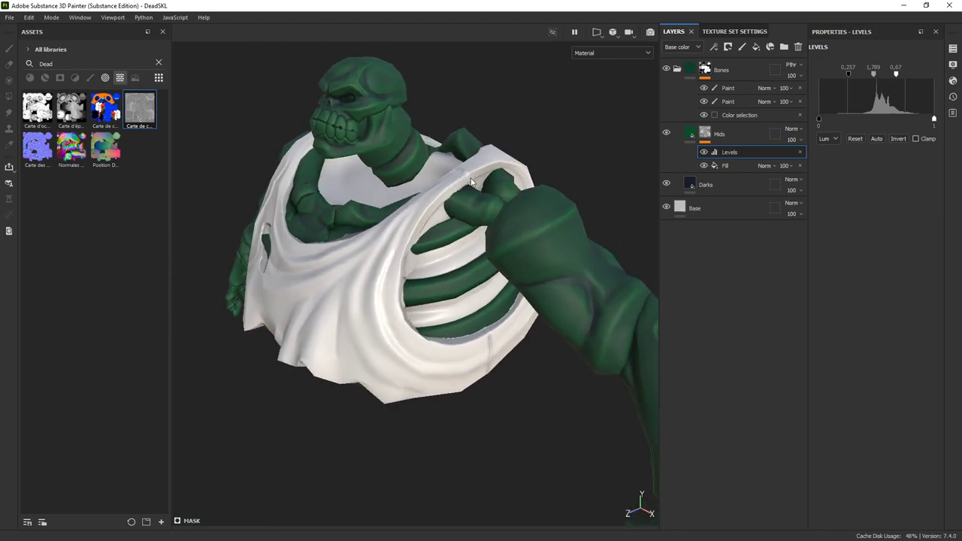
# Step: Add a Blur filter to the Mids mask with intensity 1.22 and compare the bones with the layer hidden and shown
pyautogui.click(704, 135)
pyautogui.rightClick(704, 133)
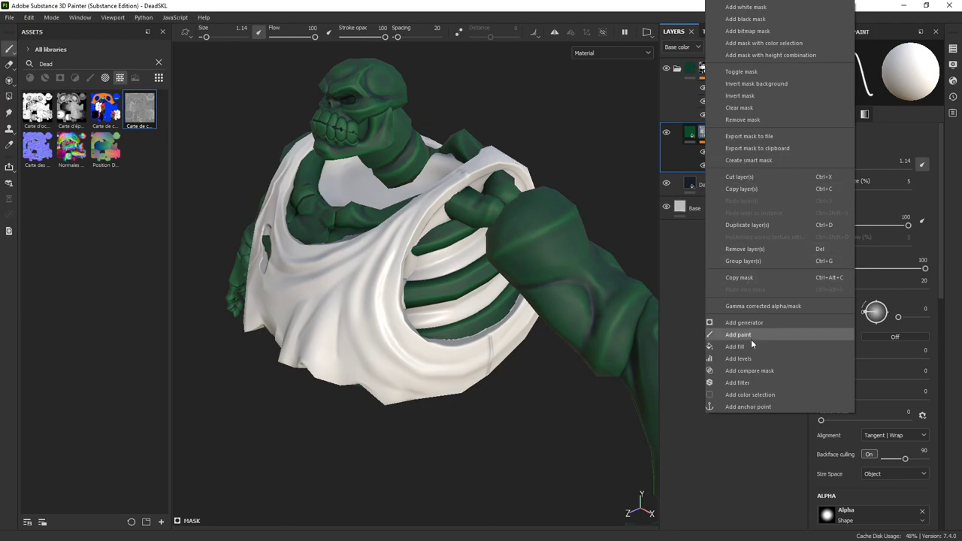
pyautogui.click(744, 382)
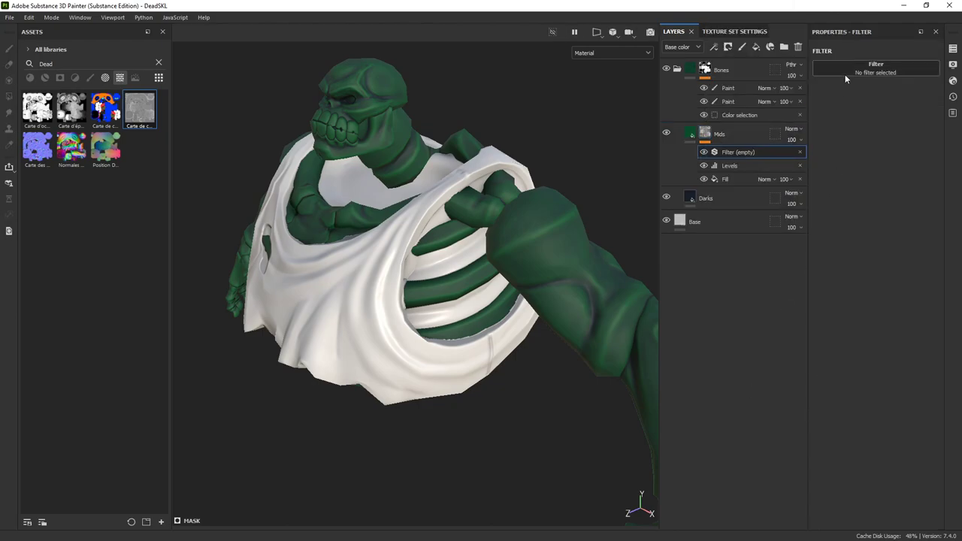
pyautogui.click(845, 74)
pyautogui.click(915, 107)
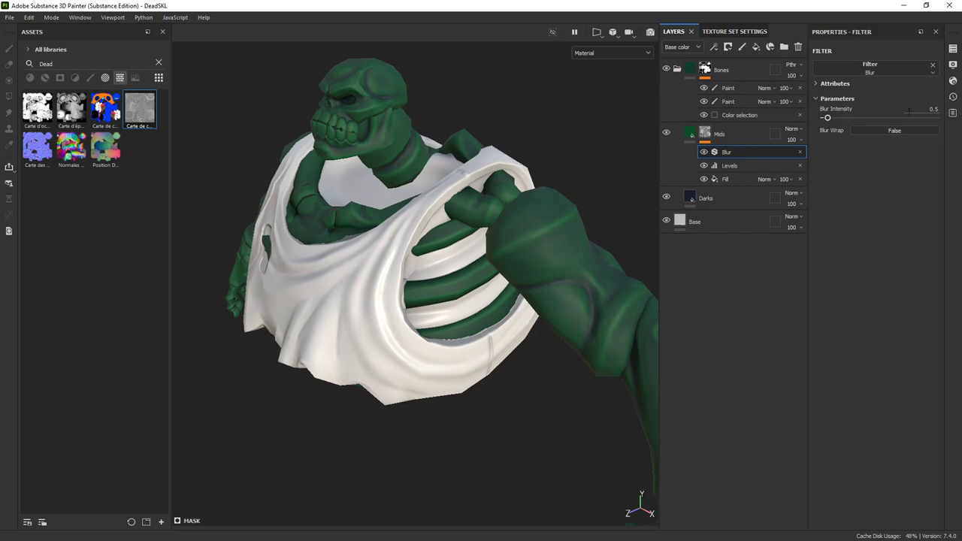
pyautogui.moveTo(828, 118); pyautogui.dragTo(834, 119)
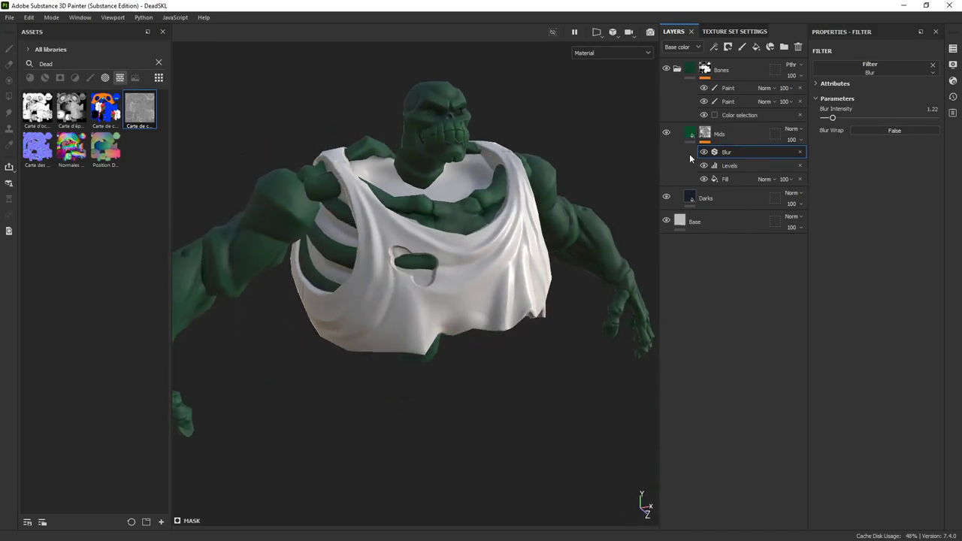
pyautogui.click(666, 133)
pyautogui.click(666, 133)
pyautogui.keyDown('alt'); pyautogui.moveTo(601, 166); pyautogui.dragTo(372, 169); pyautogui.keyUp('alt')
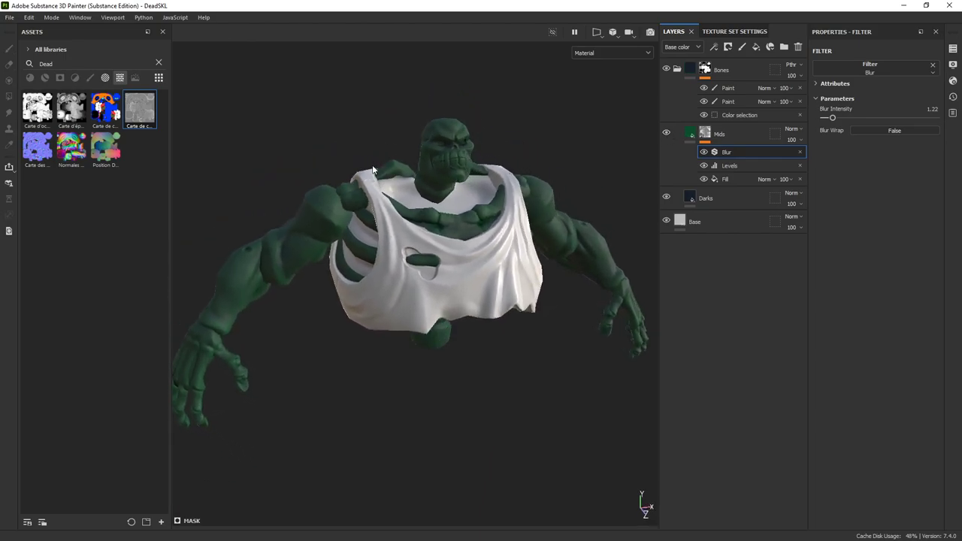
# Step: Brighten the Mids layer's base color to green 0C5A2E
pyautogui.click(689, 135)
pyautogui.click(865, 302)
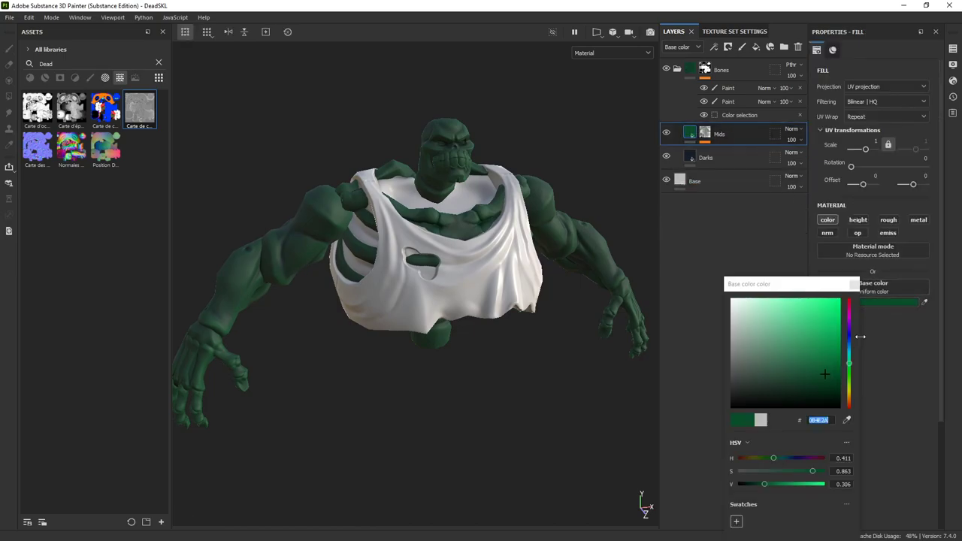
pyautogui.moveTo(848, 374); pyautogui.dragTo(851, 368)
# Step: Shift the Darks layer's base color to dark teal 132426 and check it around the character
pyautogui.click(695, 159)
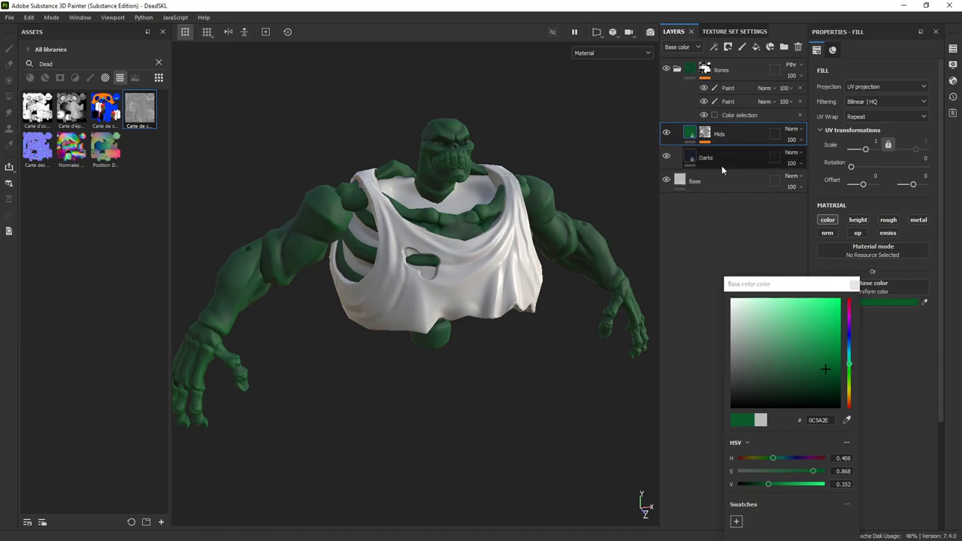
pyautogui.click(844, 302)
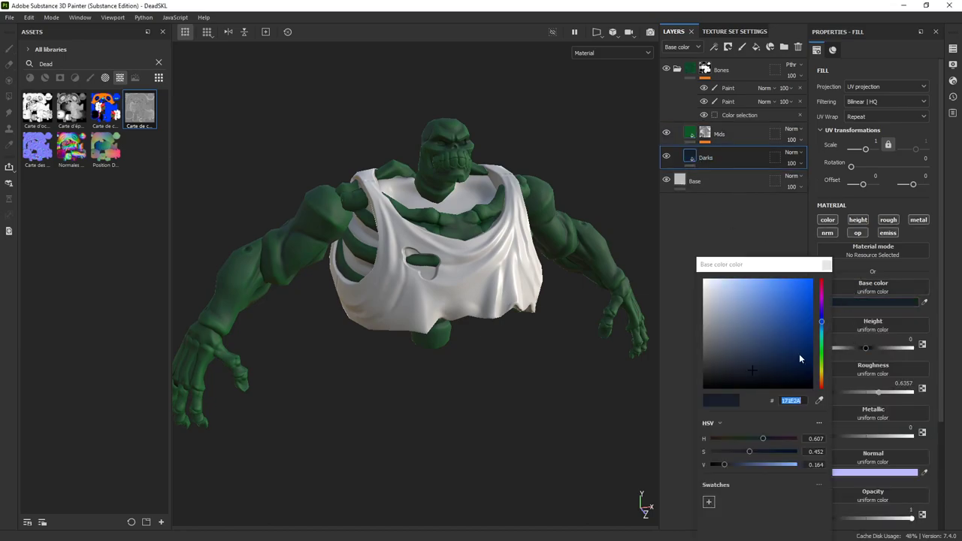
pyautogui.moveTo(820, 319); pyautogui.dragTo(823, 331)
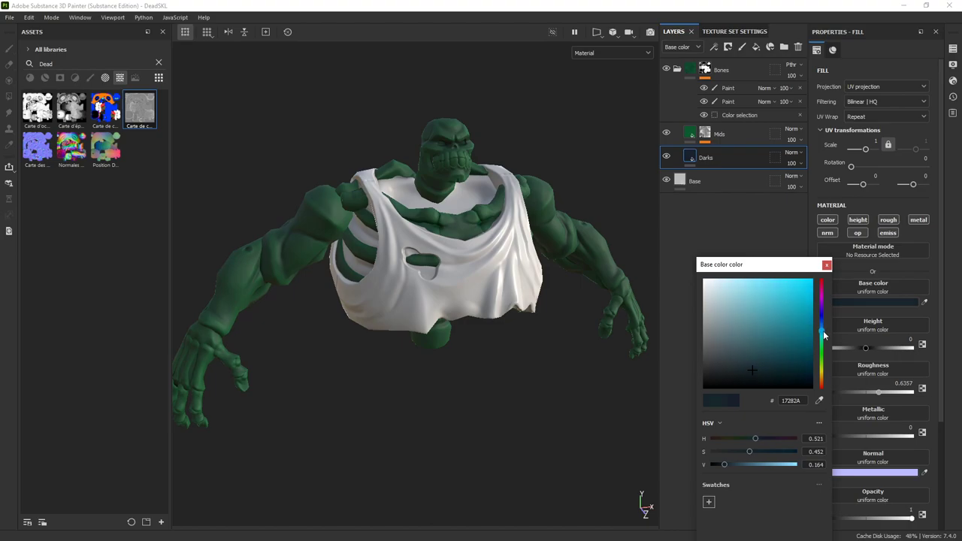
pyautogui.moveTo(754, 373); pyautogui.dragTo(757, 371)
pyautogui.keyDown('alt'); pyautogui.moveTo(354, 211); pyautogui.dragTo(361, 124); pyautogui.keyUp('alt')
pyautogui.keyDown('alt'); pyautogui.moveTo(453, 189); pyautogui.dragTo(357, 327); pyautogui.keyUp('alt')
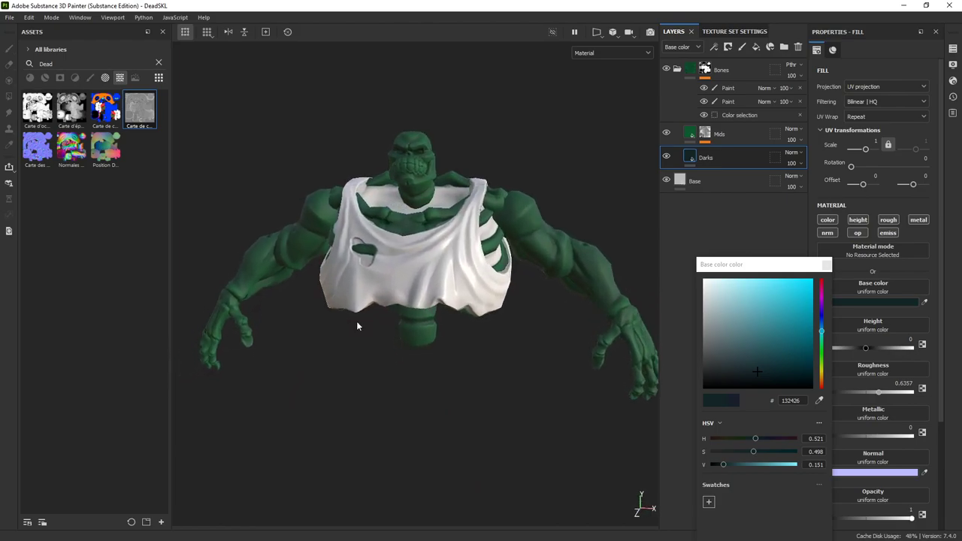
pyautogui.moveTo(481, 226)
pyautogui.keyDown('alt'); pyautogui.mouseDown()
pyautogui.moveTo(458, 240)
pyautogui.moveTo(511, 225)
pyautogui.moveTo(485, 221)
pyautogui.mouseUp(); pyautogui.keyUp('alt')
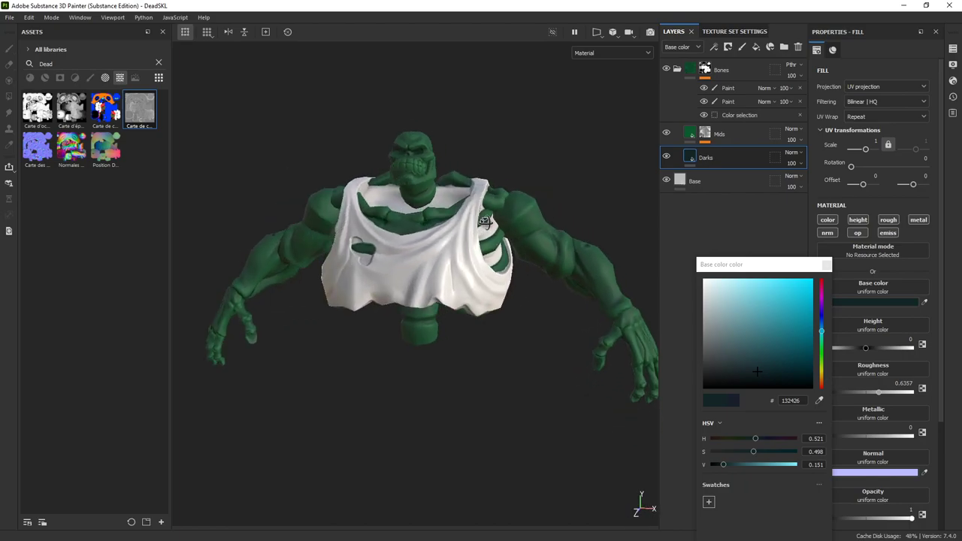
# Step: Add the black ID color of the inner chest area to the Bones mask's color selection
pyautogui.click(740, 115)
pyautogui.click(918, 150)
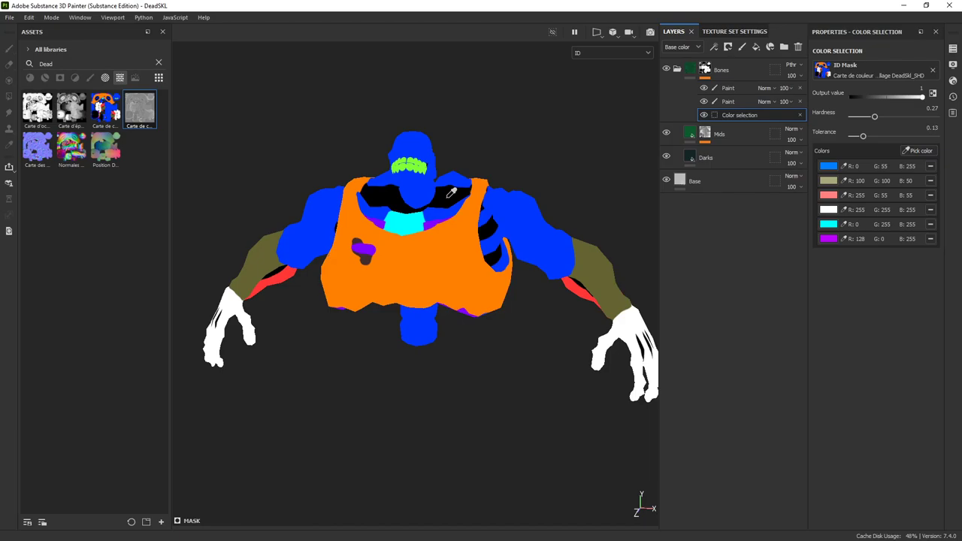
pyautogui.click(449, 197)
pyautogui.keyDown('alt'); pyautogui.moveTo(481, 254); pyautogui.dragTo(603, 180); pyautogui.keyUp('alt')
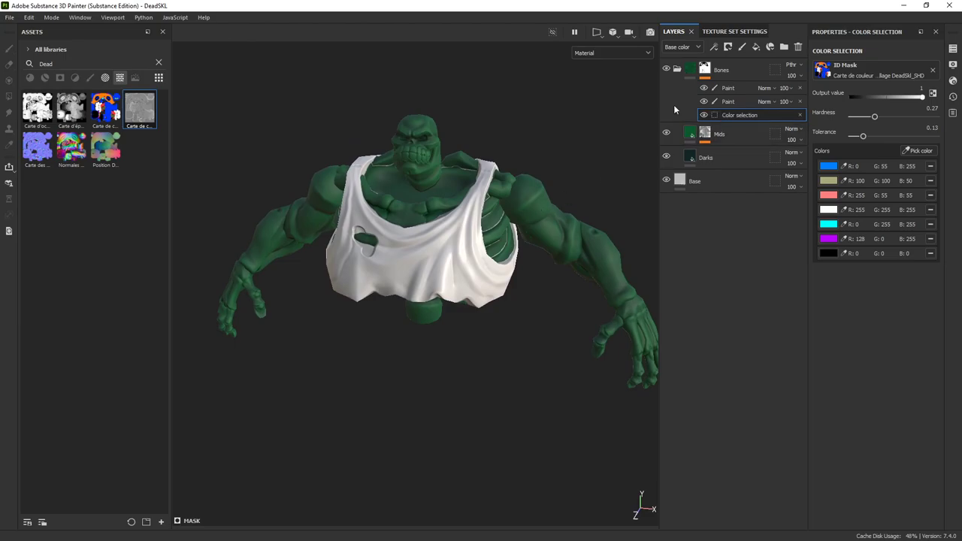
# Step: Remove the mask from the Bones folder
pyautogui.rightClick(705, 69)
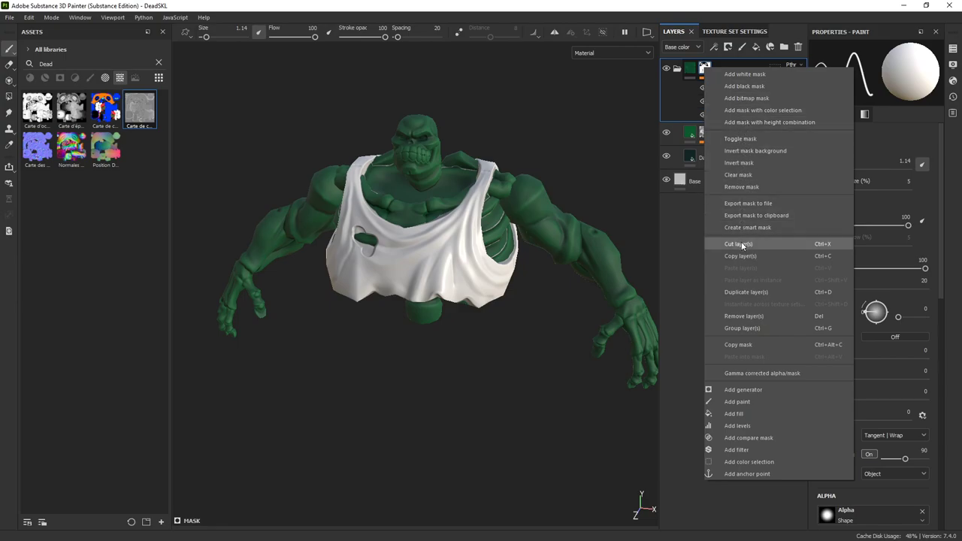
pyautogui.click(740, 187)
pyautogui.keyDown('alt'); pyautogui.moveTo(583, 154); pyautogui.dragTo(631, 99); pyautogui.keyUp('alt')
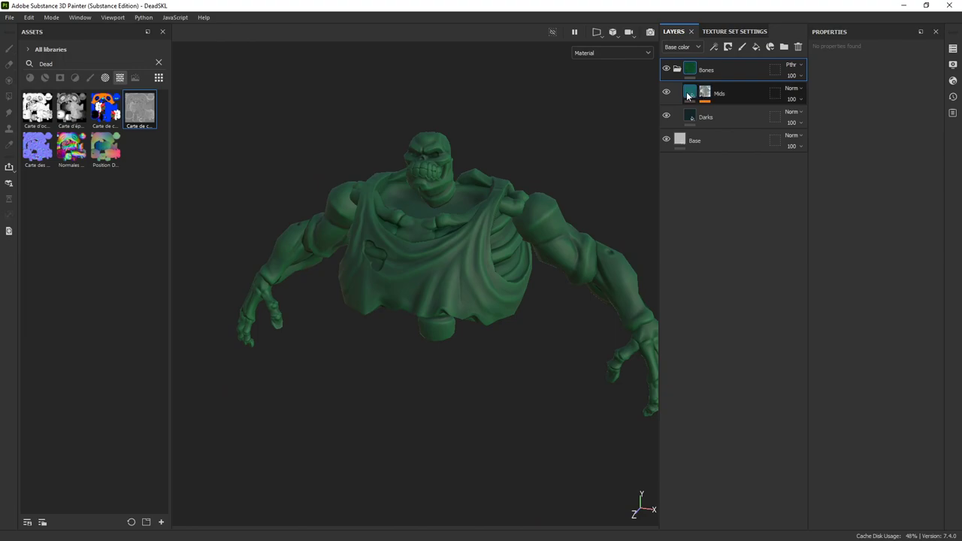
pyautogui.click(721, 92)
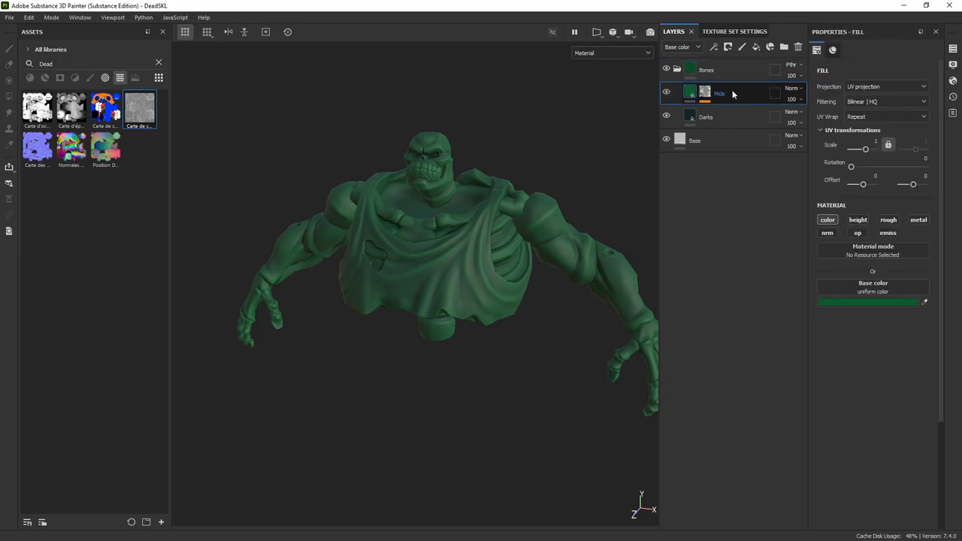
pyautogui.click(757, 48)
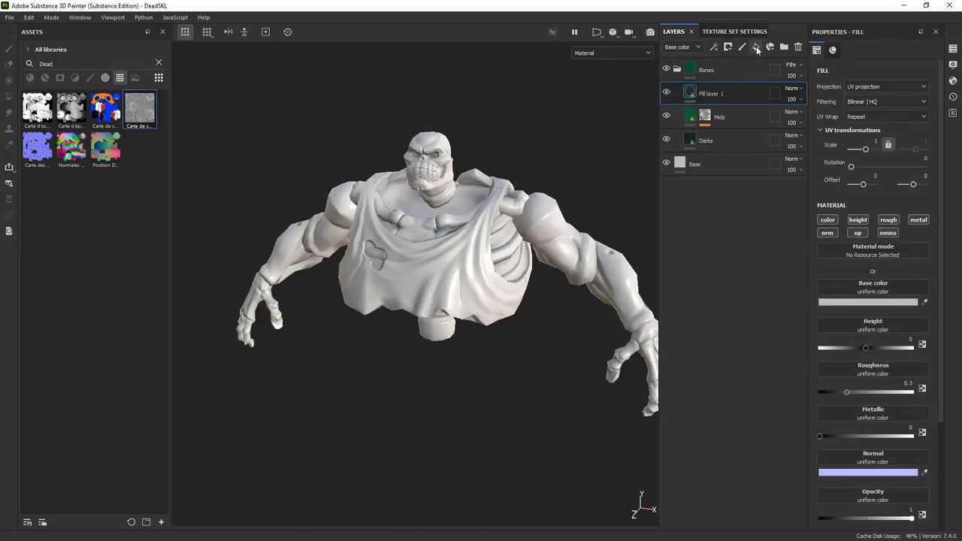
pyautogui.doubleClick(704, 93)
pyautogui.write('Lights')
pyautogui.press('Return')
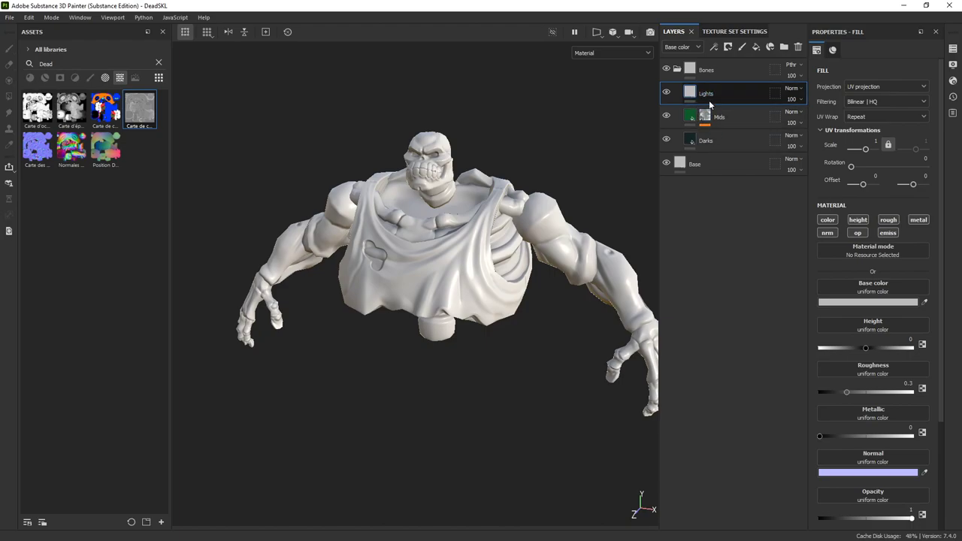
pyautogui.click(799, 48)
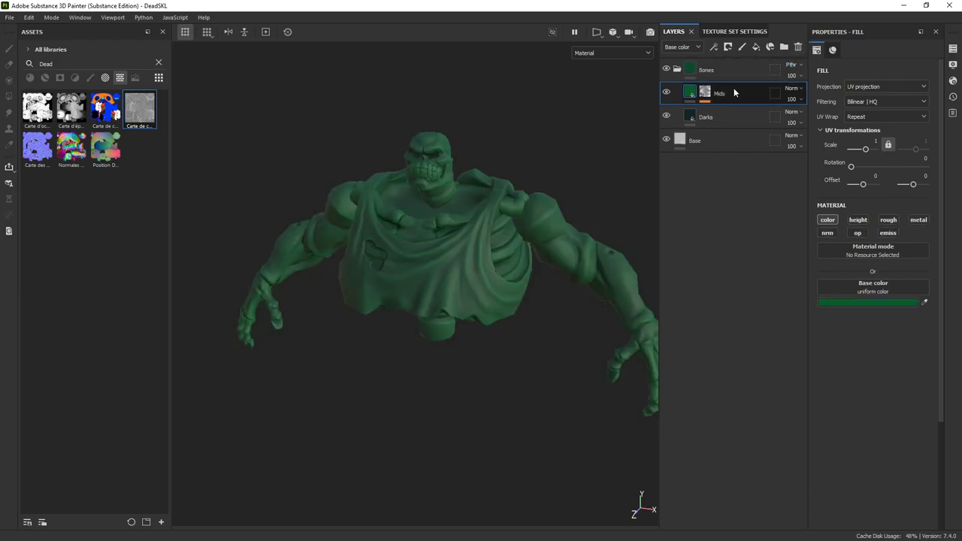
# Step: Duplicate the Mids layer and set the copy's base color to the brighter green 097739
pyautogui.rightClick(732, 89)
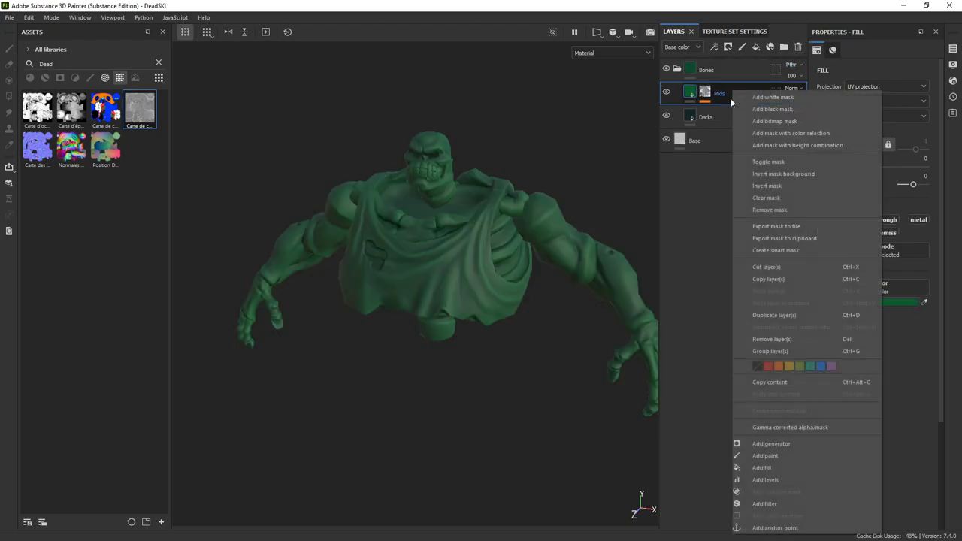
pyautogui.click(774, 315)
pyautogui.moveTo(690, 94)
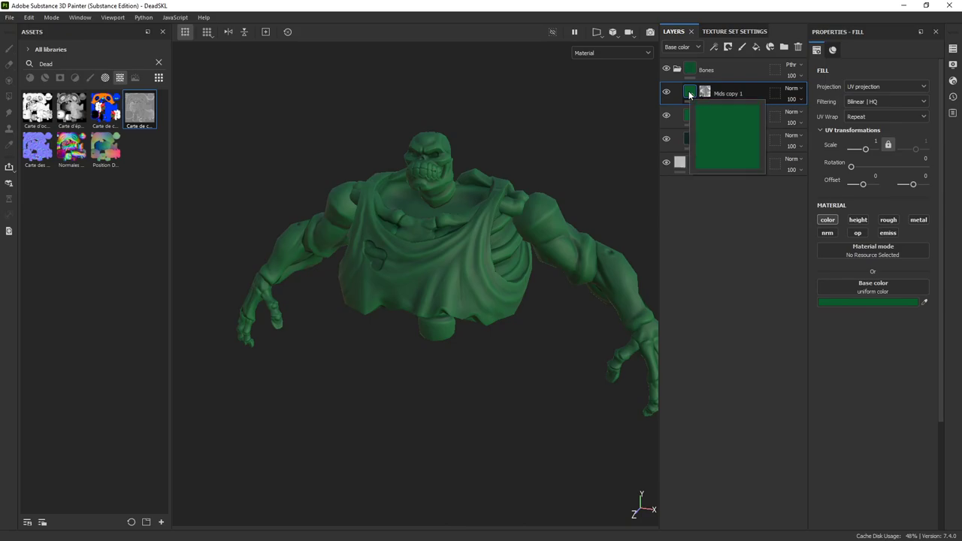
pyautogui.click(864, 302)
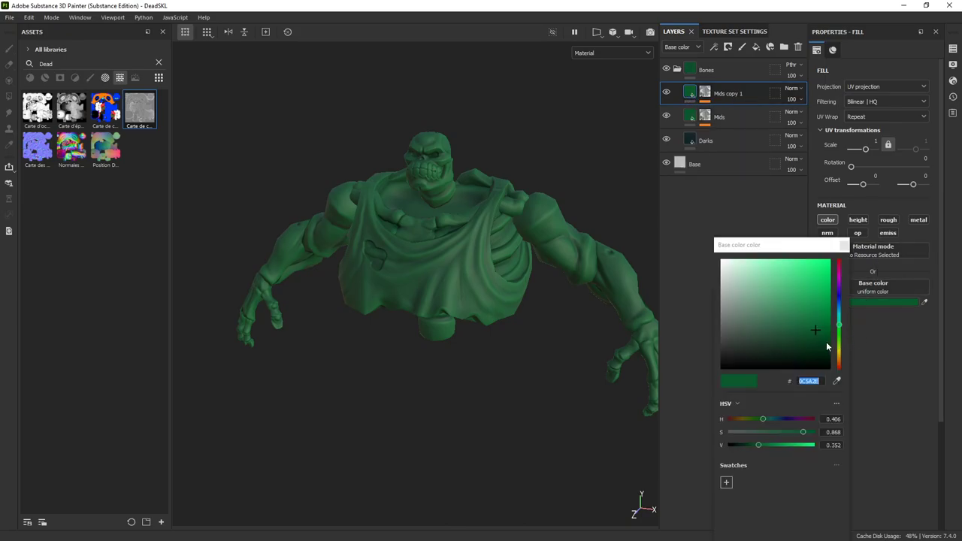
pyautogui.write('0C6533')
pyautogui.moveTo(820, 325); pyautogui.dragTo(822, 321)
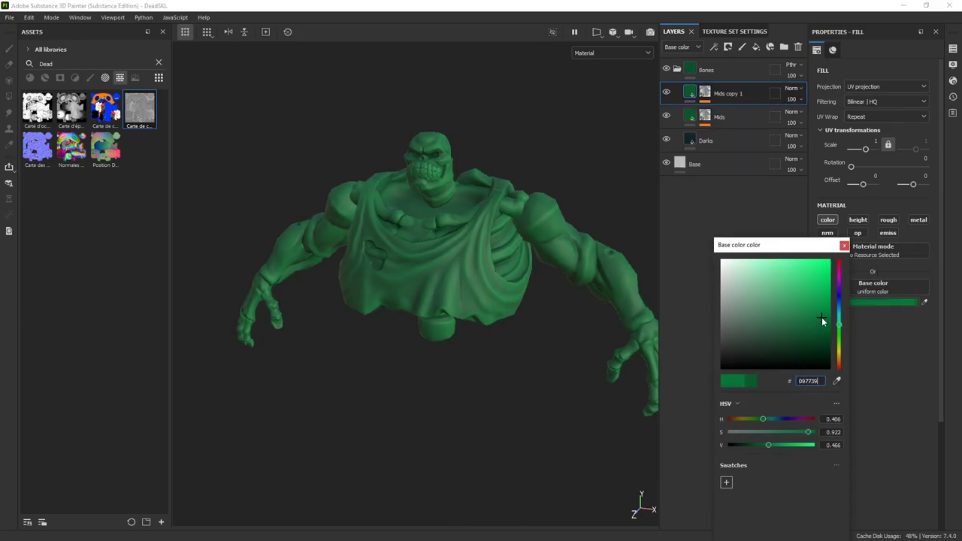
# Step: Raise the midtone of the levels effect in the Mids copy 1 mask to 4.632
pyautogui.click(704, 92)
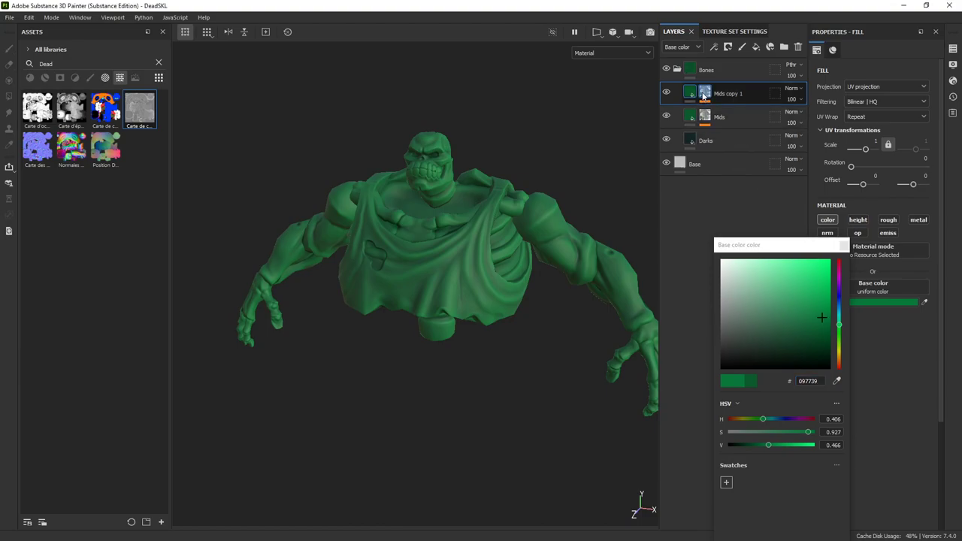
pyautogui.click(730, 124)
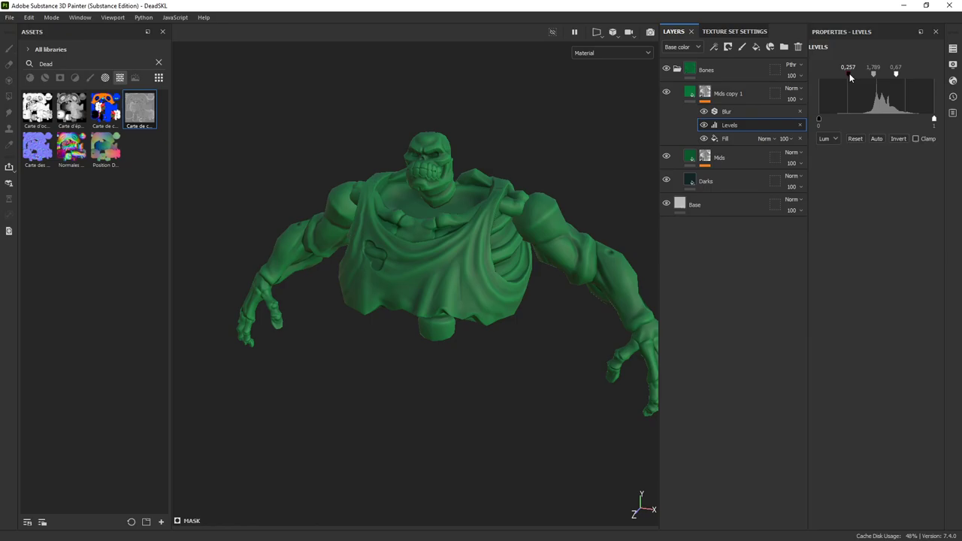
pyautogui.moveTo(874, 75); pyautogui.dragTo(882, 76)
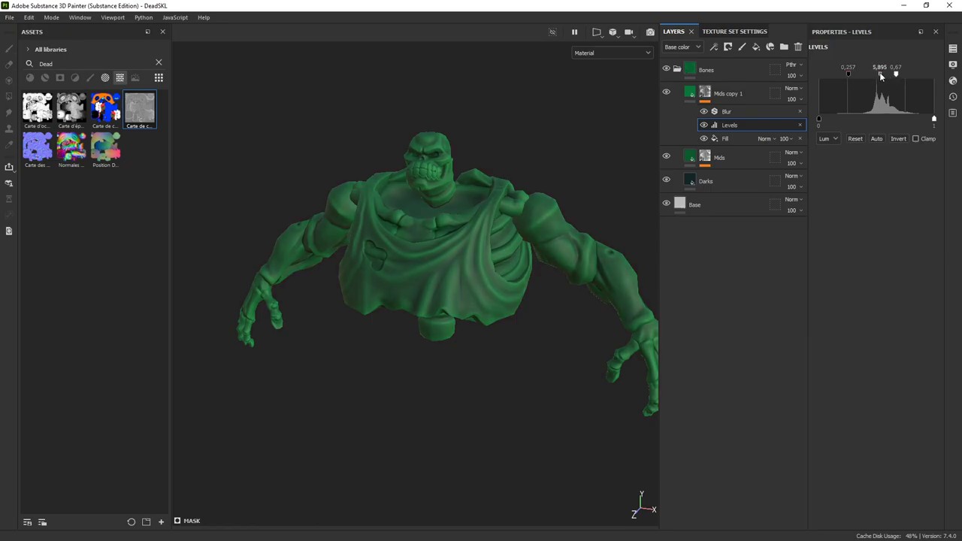
pyautogui.moveTo(881, 76); pyautogui.dragTo(879, 76)
pyautogui.moveTo(895, 76); pyautogui.dragTo(896, 76)
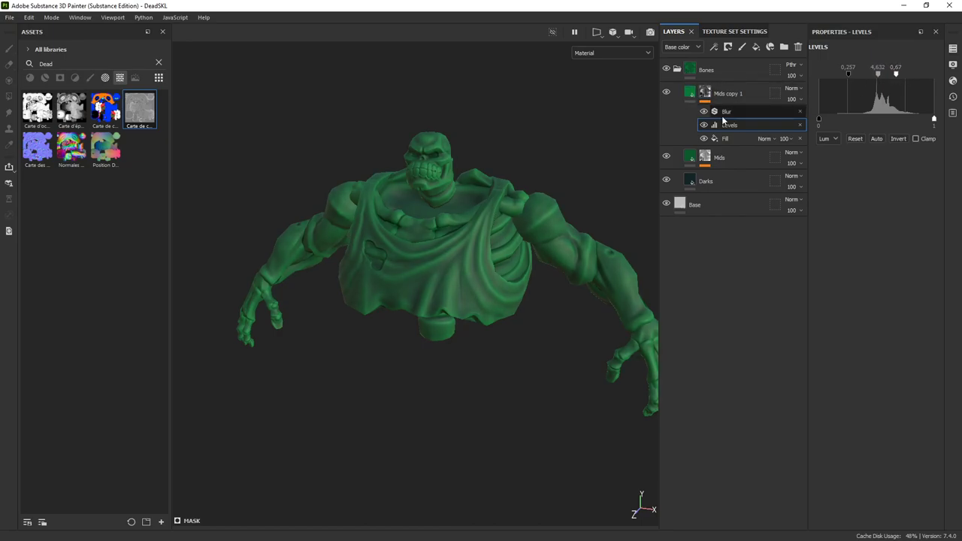
# Step: Increase the blur intensity of the Mids copy 1 mask to 2.44 and inspect the character from the side
pyautogui.click(744, 111)
pyautogui.moveTo(834, 121); pyautogui.dragTo(841, 122)
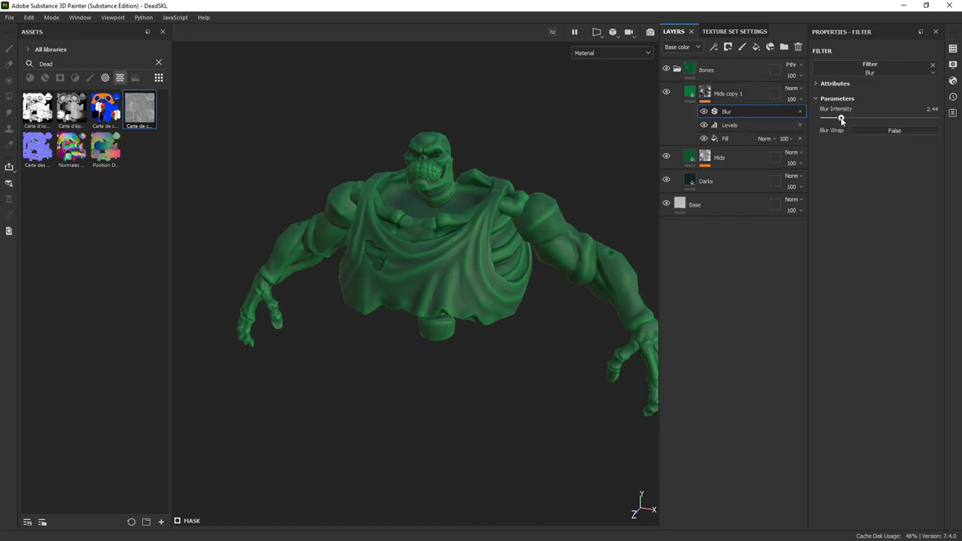
pyautogui.keyDown('alt'); pyautogui.moveTo(624, 181); pyautogui.dragTo(636, 195); pyautogui.keyUp('alt')
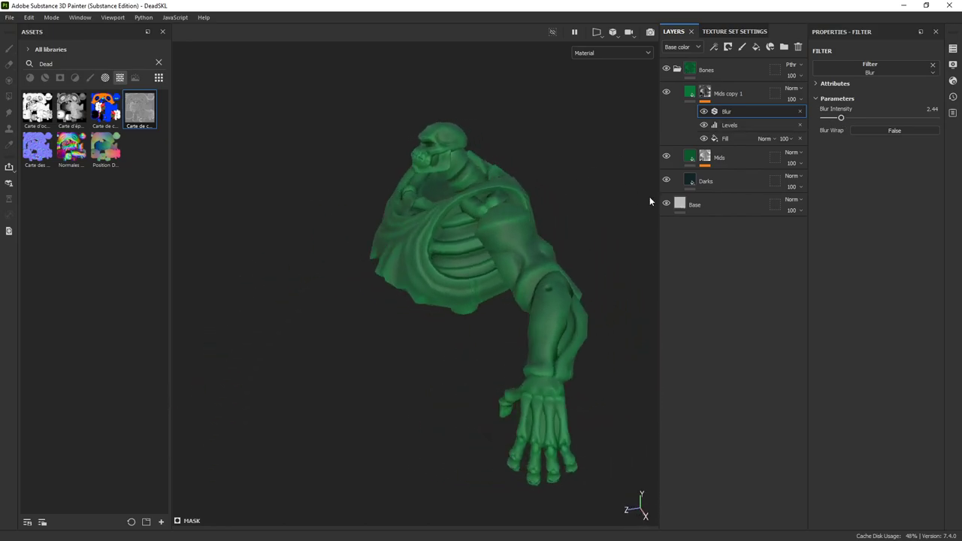
# Step: Try the dark navy 11182F as the Darks layer's base color, and restore the layer's original color
pyautogui.click(718, 181)
pyautogui.click(847, 302)
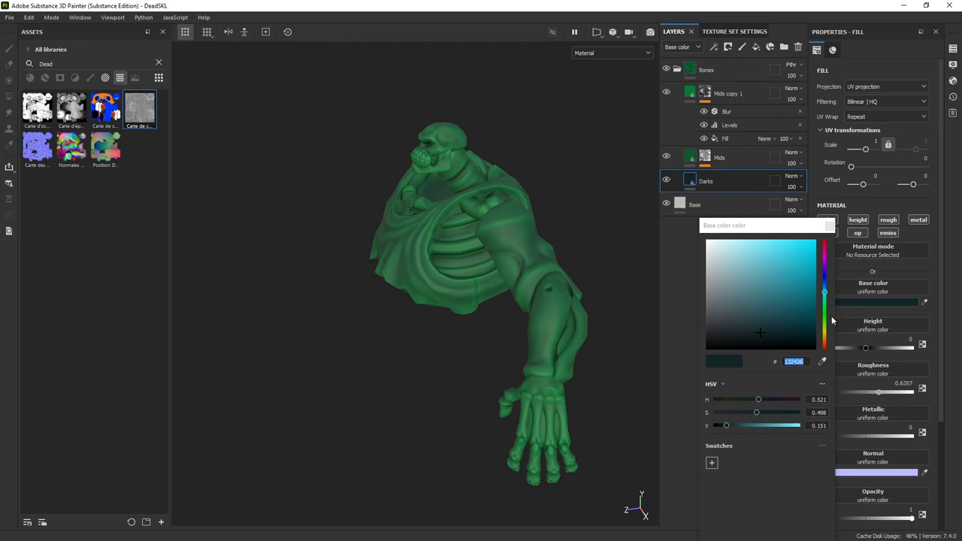
pyautogui.moveTo(762, 332)
pyautogui.mouseDown()
pyautogui.moveTo(780, 335)
pyautogui.moveTo(784, 323)
pyautogui.moveTo(779, 331)
pyautogui.mouseUp()
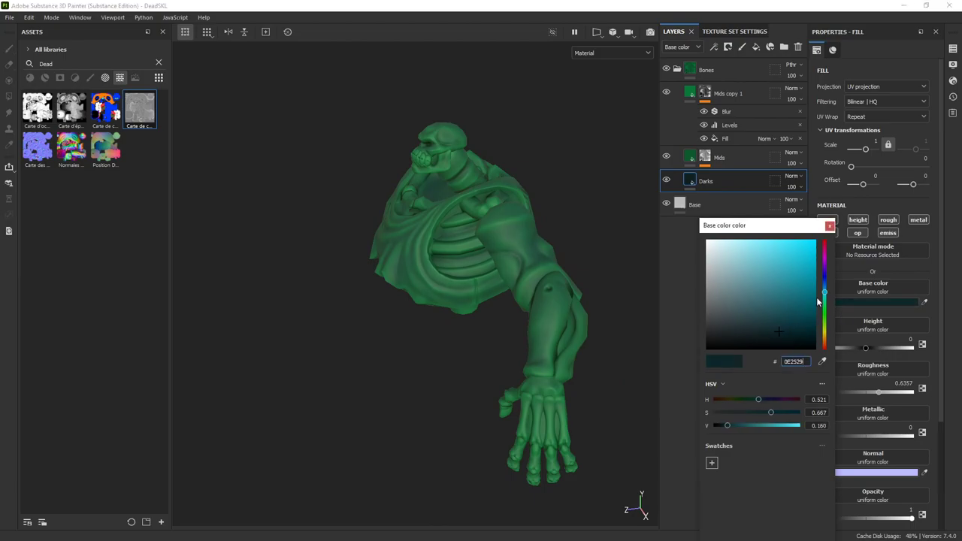
pyautogui.moveTo(826, 286); pyautogui.dragTo(827, 284)
pyautogui.moveTo(780, 333); pyautogui.dragTo(776, 328)
pyautogui.keyDown('alt'); pyautogui.moveTo(631, 218); pyautogui.dragTo(601, 256); pyautogui.keyUp('alt')
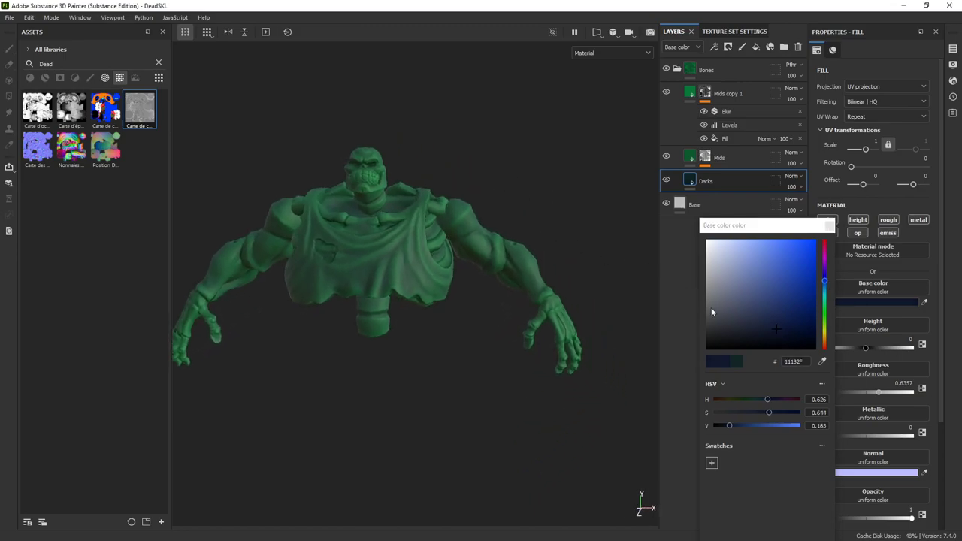
pyautogui.click(738, 362)
# Step: Compare the character with and without the Mids copy 1 layer
pyautogui.keyDown('alt'); pyautogui.moveTo(451, 232); pyautogui.dragTo(506, 155); pyautogui.keyUp('alt')
pyautogui.moveTo(560, 168)
pyautogui.keyDown('alt'); pyautogui.mouseDown()
pyautogui.moveTo(569, 141)
pyautogui.moveTo(509, 133)
pyautogui.moveTo(535, 132)
pyautogui.mouseUp(); pyautogui.keyUp('alt')
pyautogui.click(720, 96)
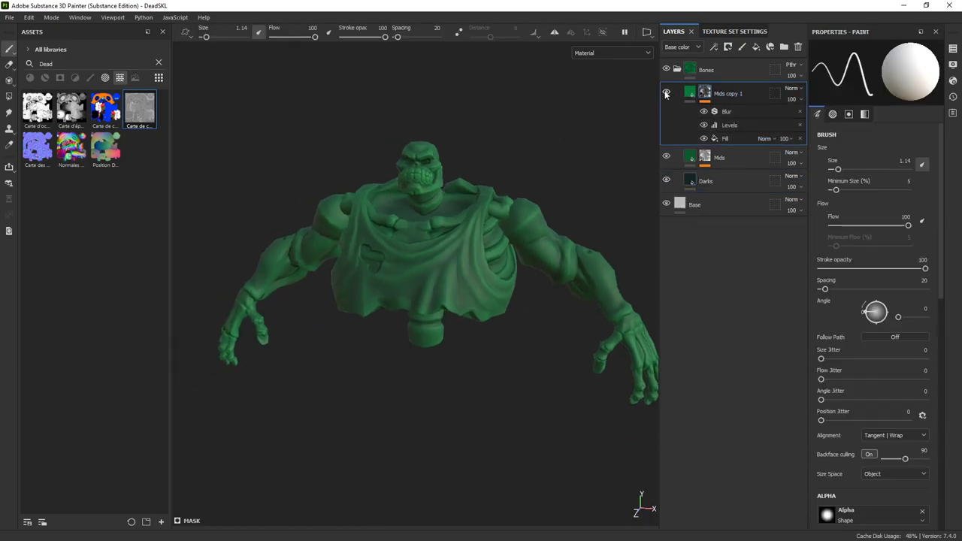
pyautogui.click(665, 93)
pyautogui.click(665, 93)
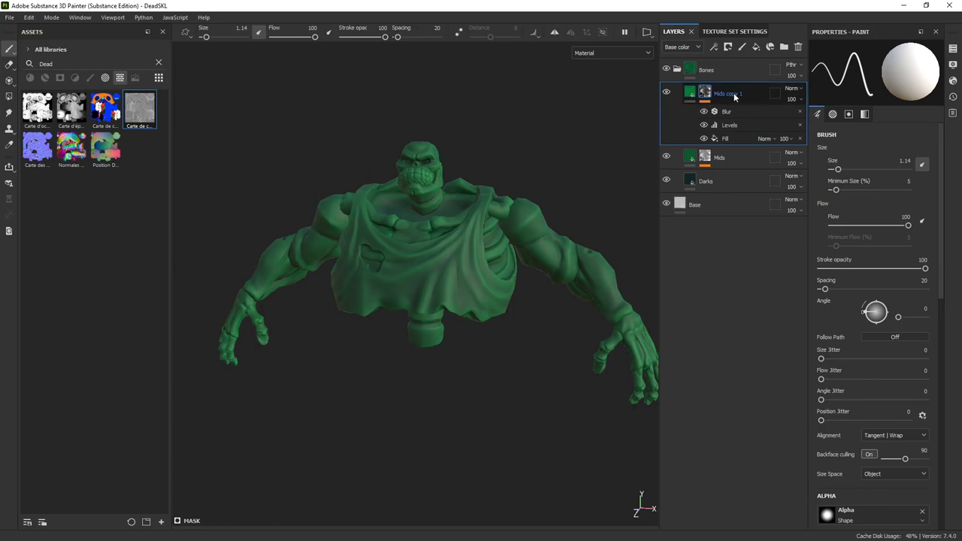
# Step: Add a fill layer above Mids copy 1 in the Bones folder with only its color channel enabled
pyautogui.click(756, 47)
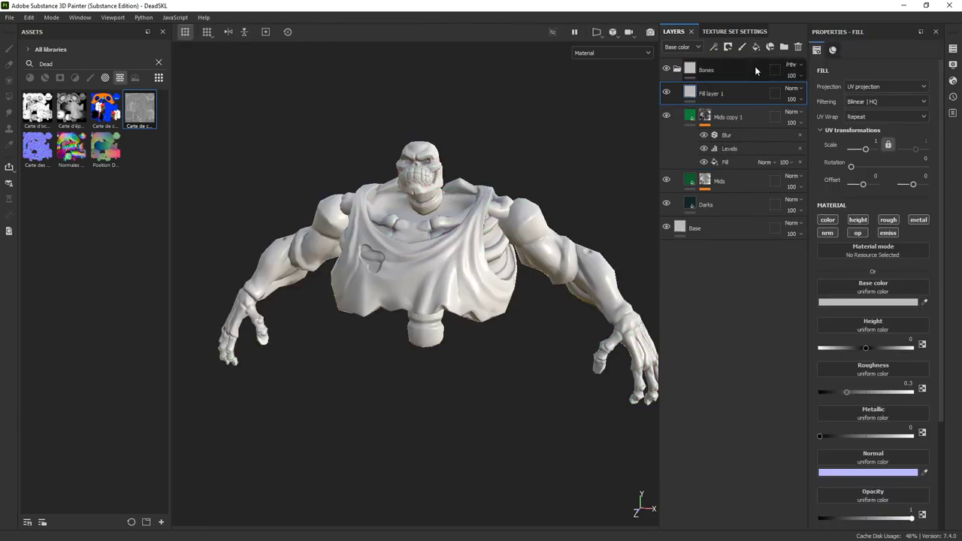
pyautogui.click(827, 232)
pyautogui.click(857, 232)
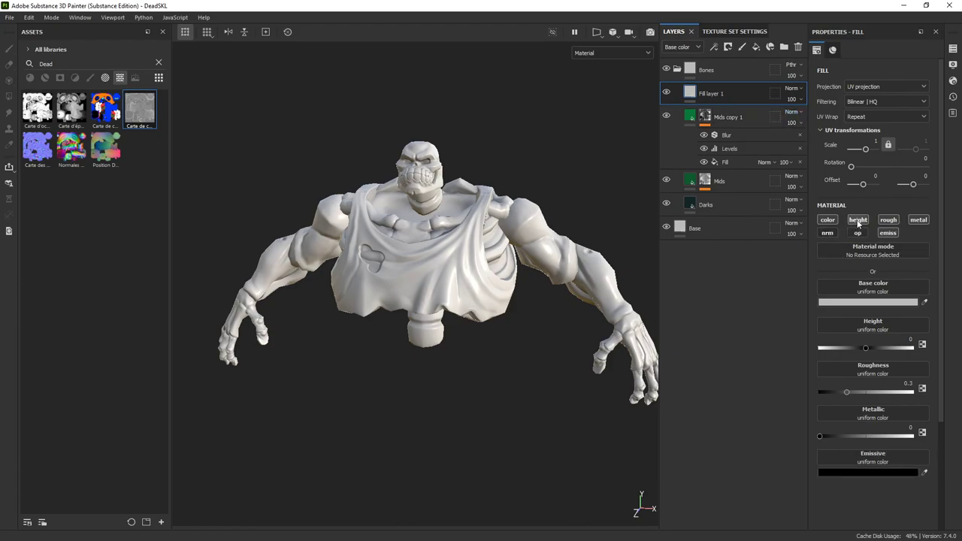
pyautogui.click(857, 220)
pyautogui.click(888, 220)
pyautogui.click(915, 221)
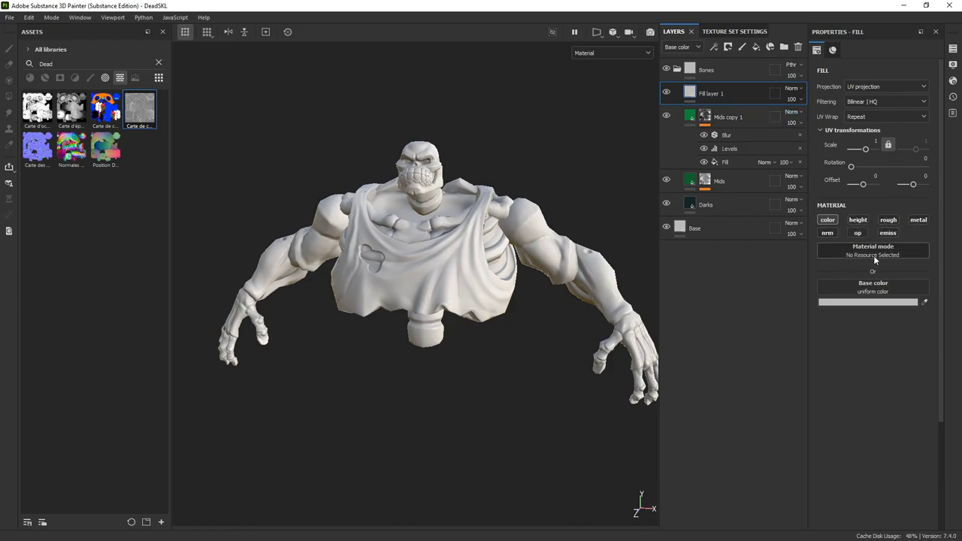
# Step: Give the new fill layer the dark red-brown base color 1C0D0D and the Multiply blending mode
pyautogui.click(856, 302)
pyautogui.moveTo(777, 306); pyautogui.dragTo(770, 318)
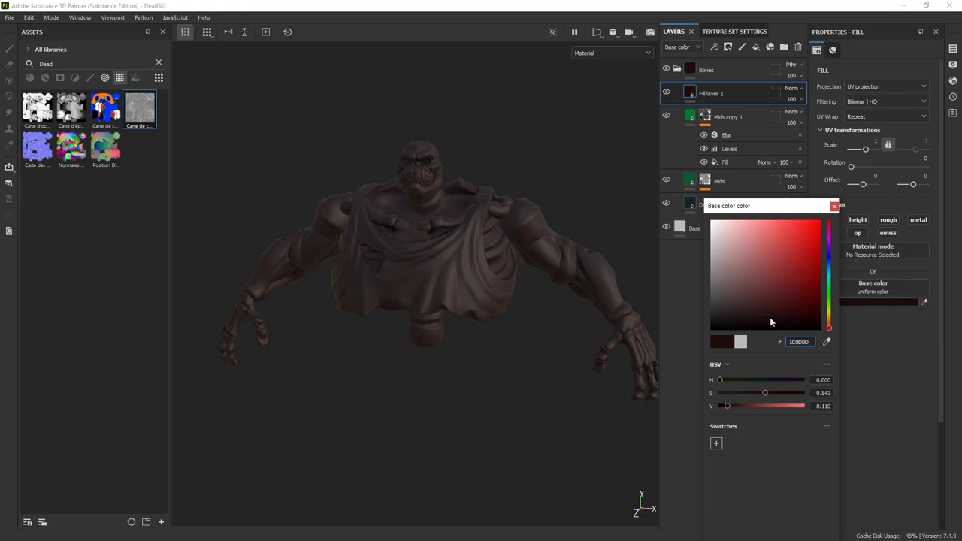
pyautogui.click(792, 88)
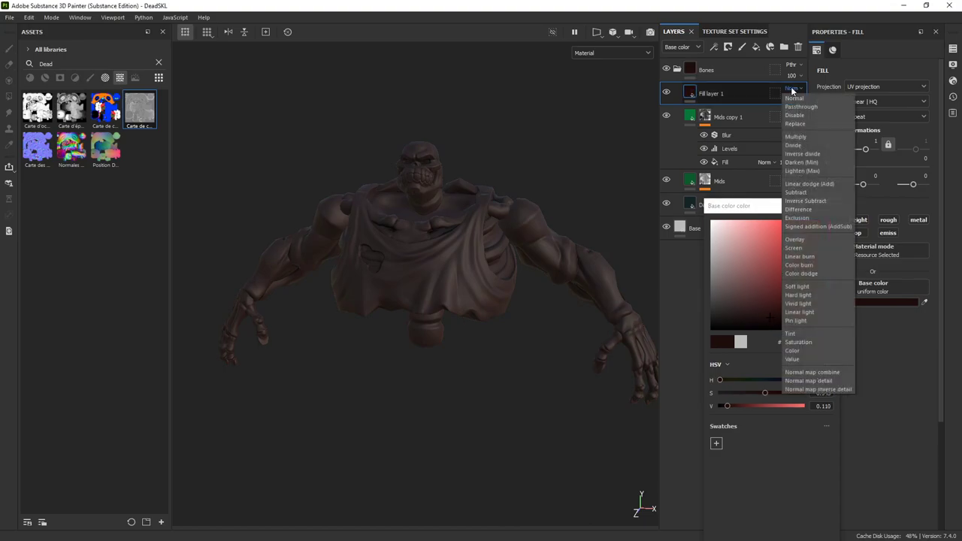
pyautogui.click(796, 135)
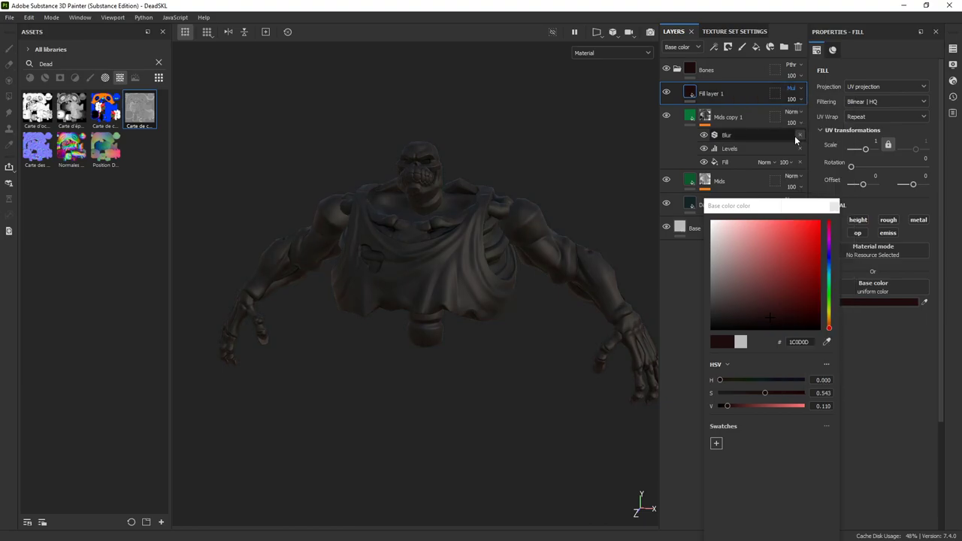
# Step: Add a black mask to Fill layer 1 containing a fill that uses the baked ambient occlusion map
pyautogui.rightClick(690, 96)
pyautogui.click(722, 113)
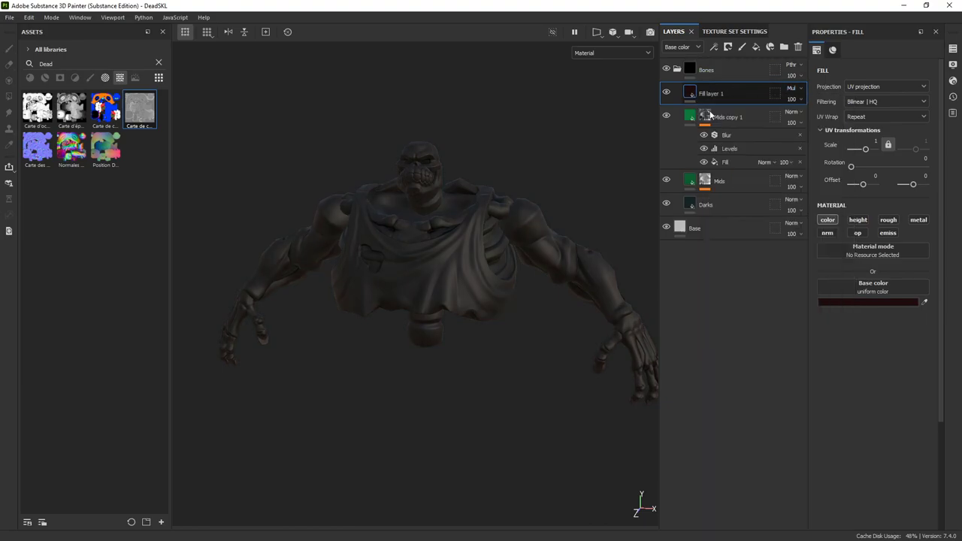
pyautogui.rightClick(708, 94)
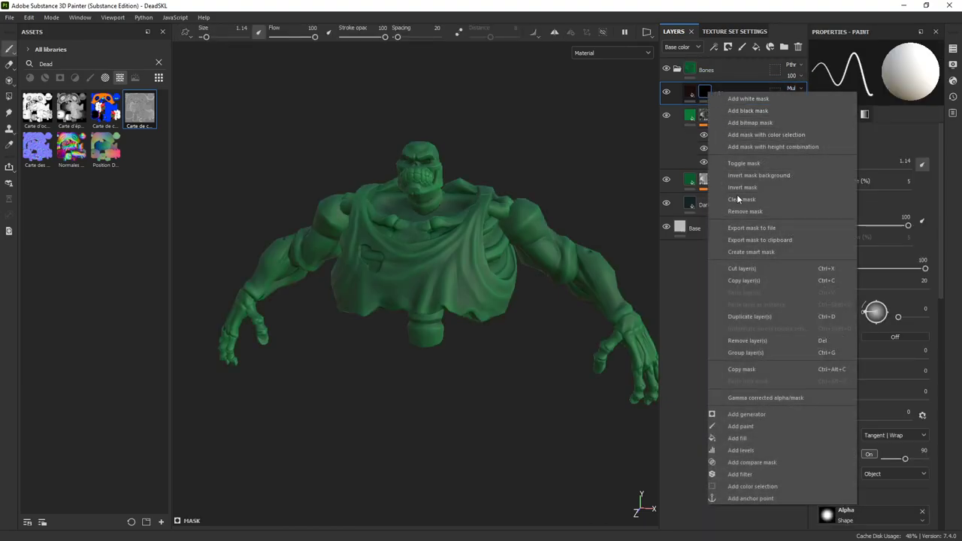
pyautogui.click(738, 438)
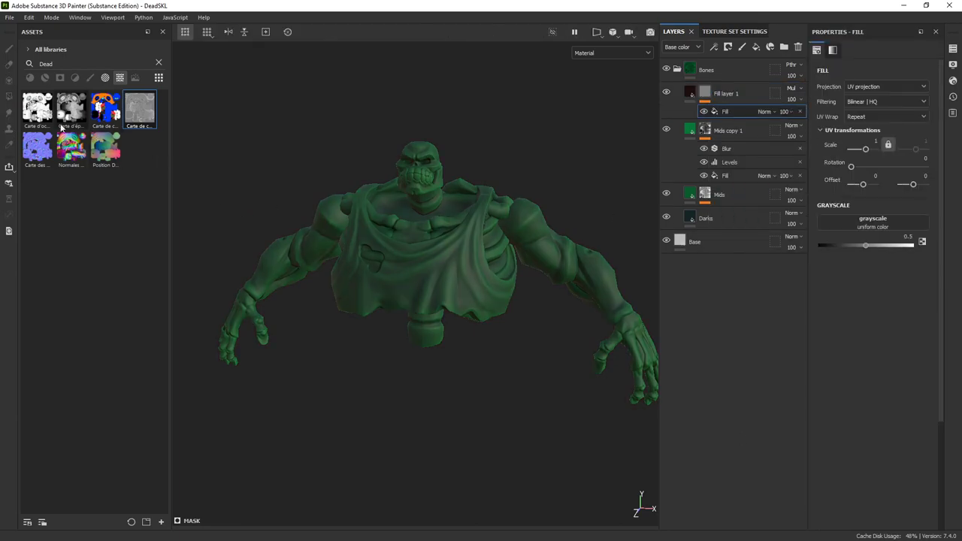
pyautogui.moveTo(37, 109)
pyautogui.mouseDown()
pyautogui.moveTo(251, 189)
pyautogui.moveTo(844, 204)
pyautogui.moveTo(860, 224)
pyautogui.mouseUp()
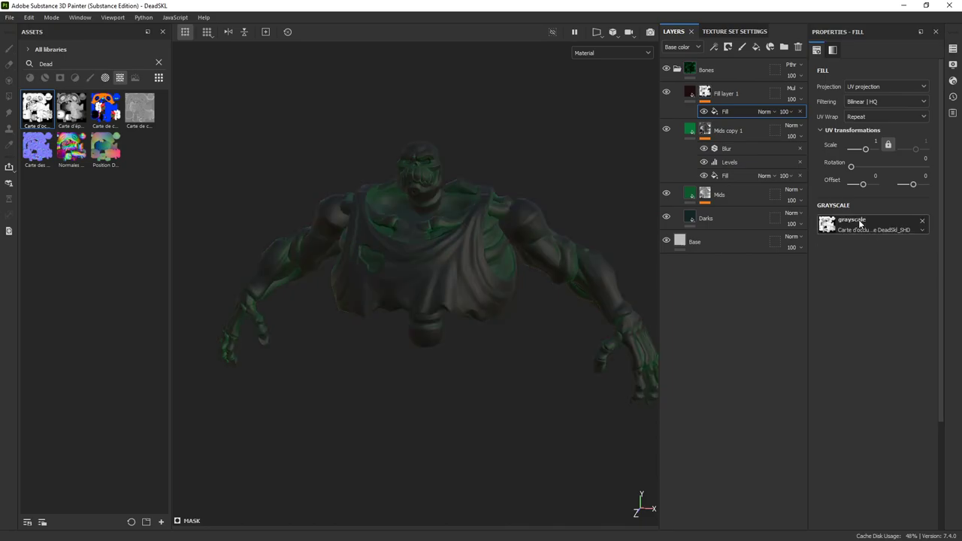
# Step: Add a levels effect to the mask of Fill layer 1 and invert it
pyautogui.rightClick(710, 115)
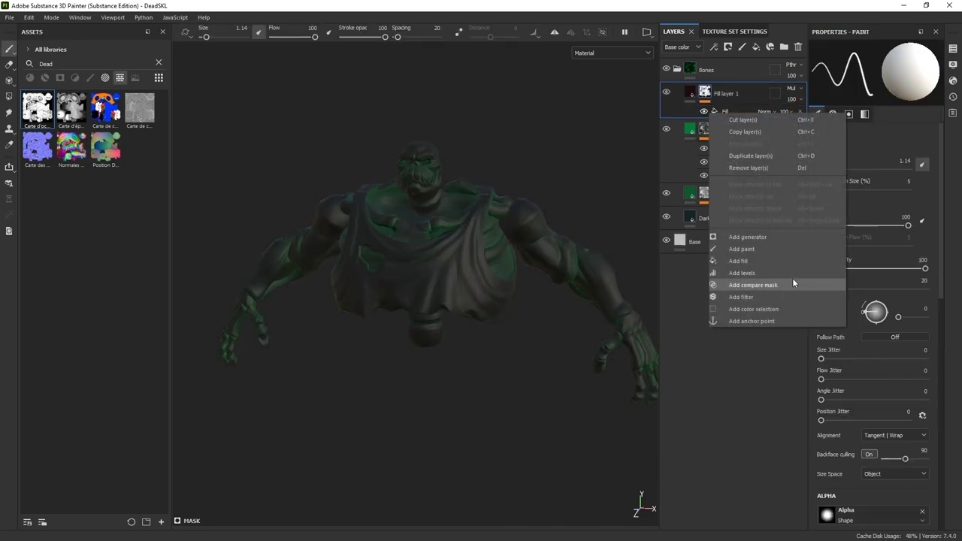
pyautogui.click(742, 273)
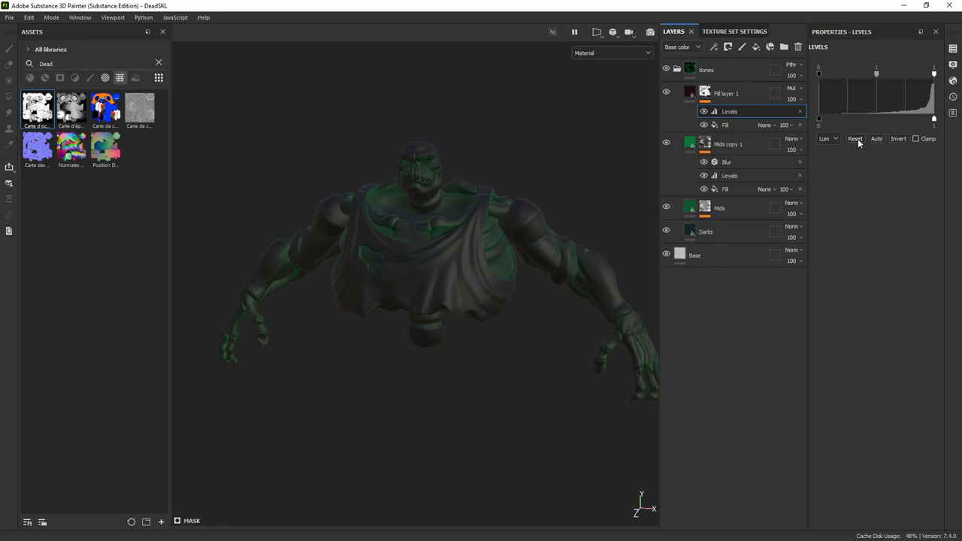
pyautogui.click(898, 138)
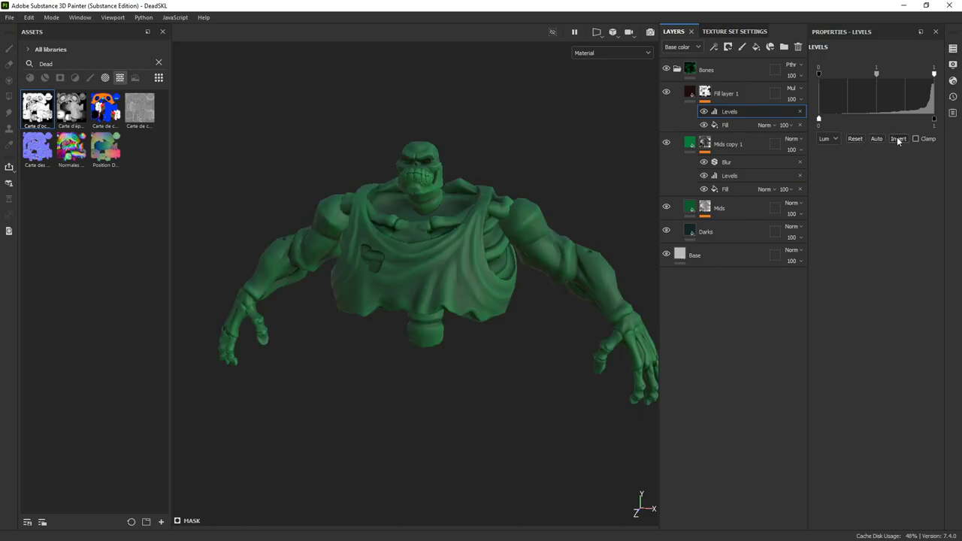
# Step: Compare the character with and without Fill layer 1, and lower the layer's opacity to 67
pyautogui.click(667, 94)
pyautogui.click(667, 95)
pyautogui.click(667, 95)
pyautogui.click(668, 94)
pyautogui.click(667, 94)
pyautogui.moveTo(481, 189)
pyautogui.keyDown('alt'); pyautogui.mouseDown()
pyautogui.moveTo(451, 193)
pyautogui.moveTo(486, 200)
pyautogui.mouseUp(); pyautogui.keyUp('alt')
pyautogui.click(792, 99)
pyautogui.moveTo(825, 122); pyautogui.dragTo(814, 122)
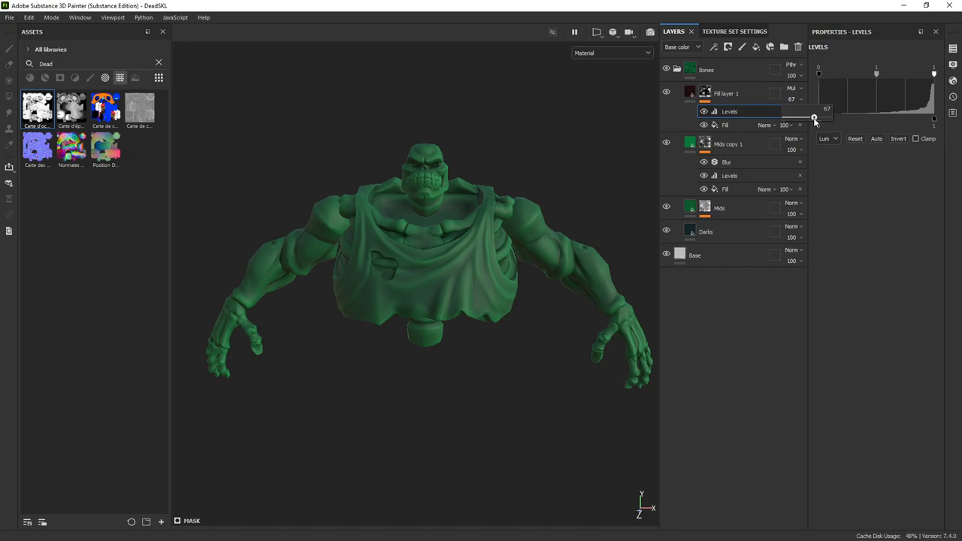
# Step: Examine the occlusion shading and the green color layers on the character from several angles
pyautogui.keyDown('alt'); pyautogui.moveTo(279, 293); pyautogui.dragTo(460, 181); pyautogui.keyUp('alt')
pyautogui.keyDown('alt'); pyautogui.moveTo(461, 182); pyautogui.dragTo(460, 240, button='middle'); pyautogui.keyUp('alt')
pyautogui.moveTo(461, 240)
pyautogui.keyDown('alt'); pyautogui.mouseDown()
pyautogui.moveTo(441, 218)
pyautogui.moveTo(465, 224)
pyautogui.moveTo(443, 239)
pyautogui.mouseUp(); pyautogui.keyUp('alt')
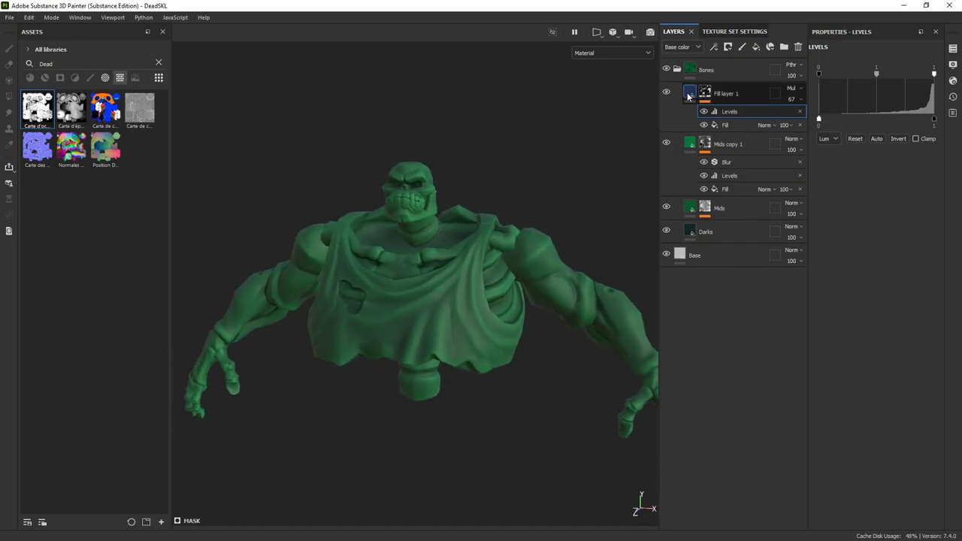
pyautogui.click(690, 95)
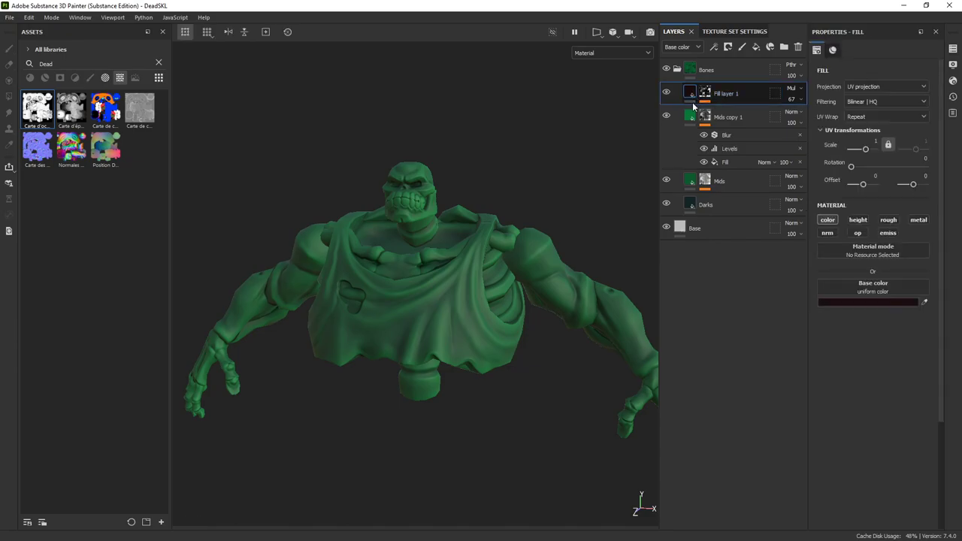
pyautogui.click(690, 115)
pyautogui.keyDown('alt'); pyautogui.moveTo(480, 227); pyautogui.dragTo(477, 188); pyautogui.keyUp('alt')
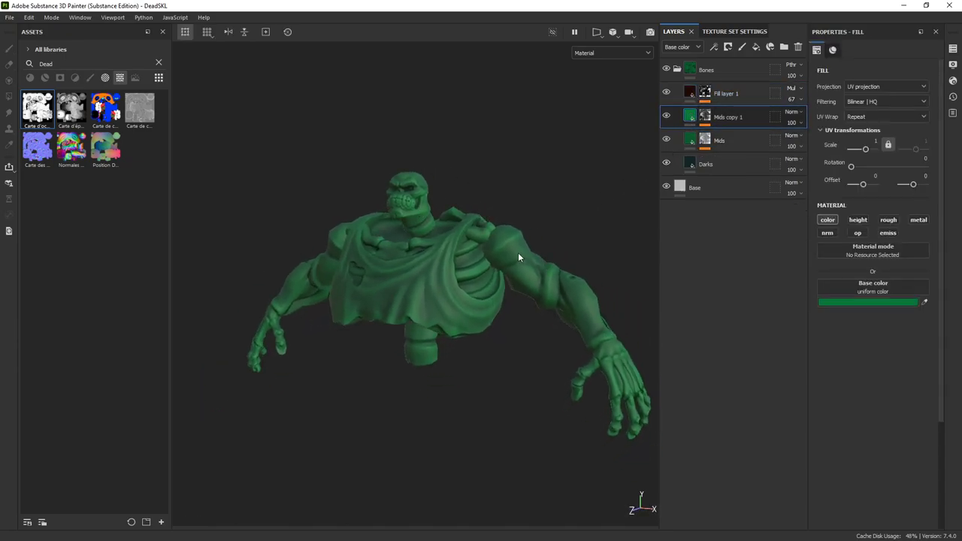
pyautogui.keyDown('alt'); pyautogui.moveTo(518, 258); pyautogui.dragTo(560, 239); pyautogui.keyUp('alt')
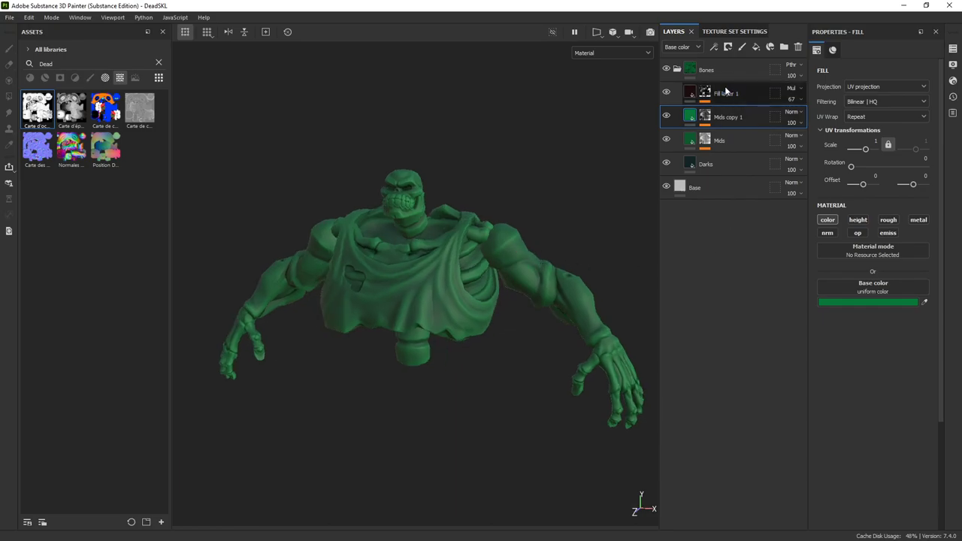
pyautogui.moveTo(503, 228)
pyautogui.keyDown('alt'); pyautogui.mouseDown()
pyautogui.moveTo(580, 228)
pyautogui.moveTo(449, 237)
pyautogui.moveTo(504, 224)
pyautogui.mouseUp(); pyautogui.keyUp('alt')
pyautogui.keyDown('alt'); pyautogui.moveTo(497, 187); pyautogui.dragTo(498, 193, button='right'); pyautogui.keyUp('alt')
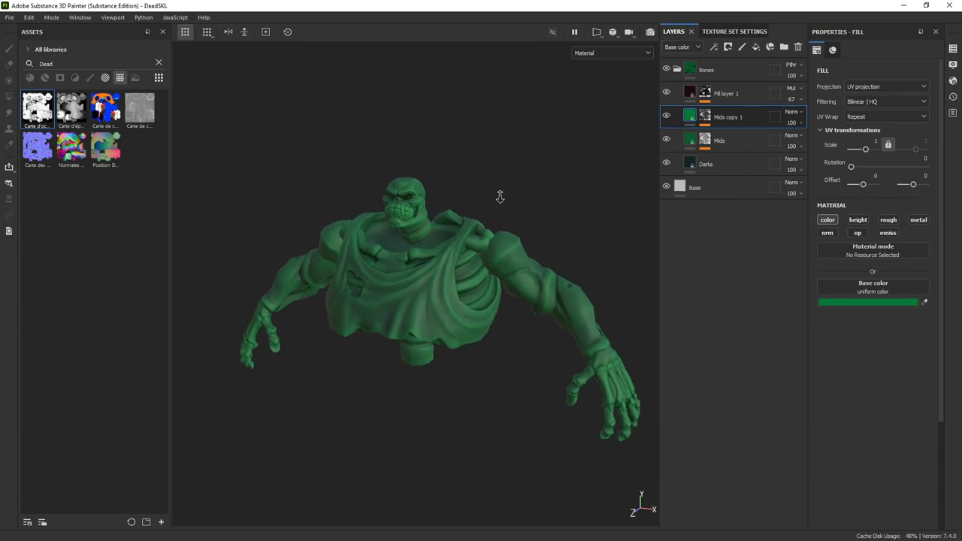
pyautogui.keyDown('alt'); pyautogui.moveTo(498, 193); pyautogui.dragTo(503, 221); pyautogui.keyUp('alt')
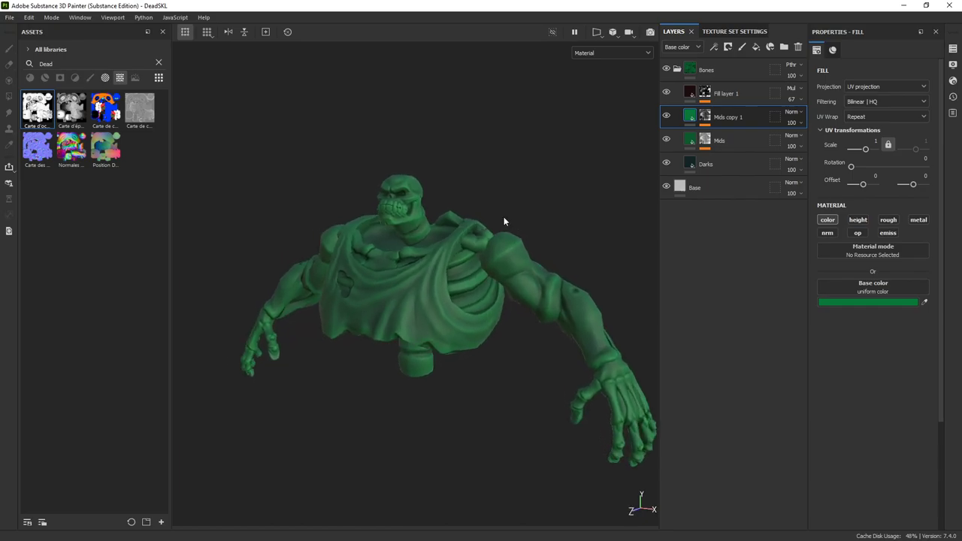
# Step: Collapse the Bones folder and create a folder named Clothes above it
pyautogui.click(677, 69)
pyautogui.click(738, 75)
pyautogui.click(783, 47)
pyautogui.doubleClick(710, 71)
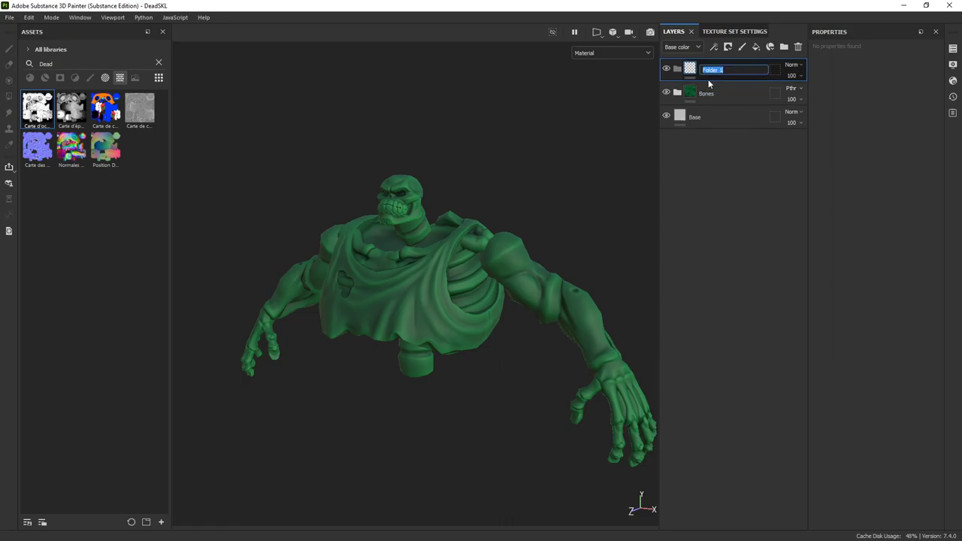
pyautogui.press('Return')
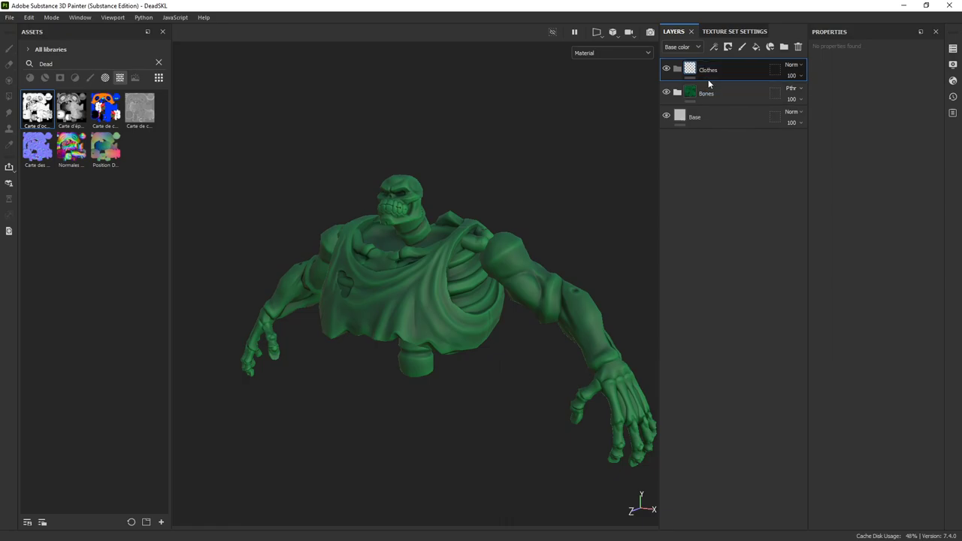
# Step: Add a fill layer inside the Clothes folder and set its base color to the dark blue 141242
pyautogui.click(756, 46)
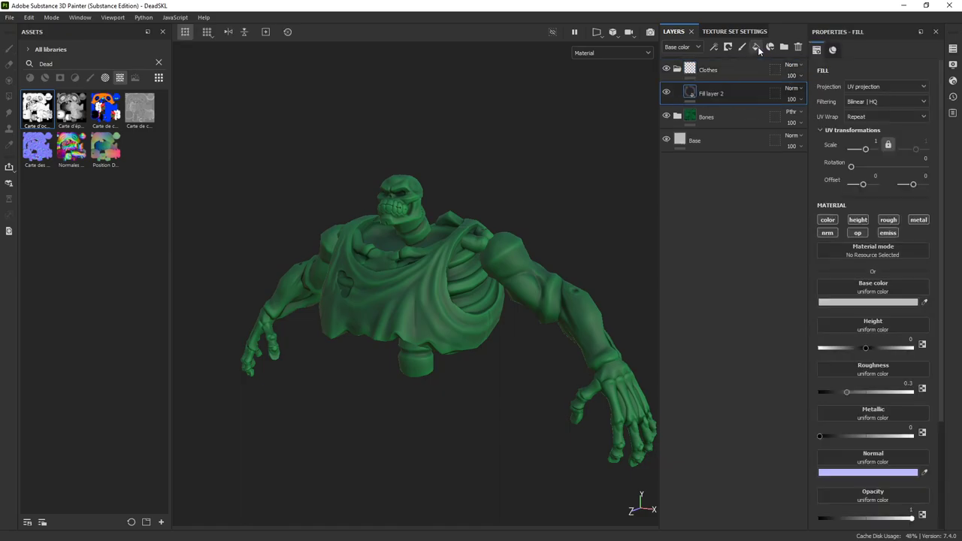
pyautogui.click(870, 303)
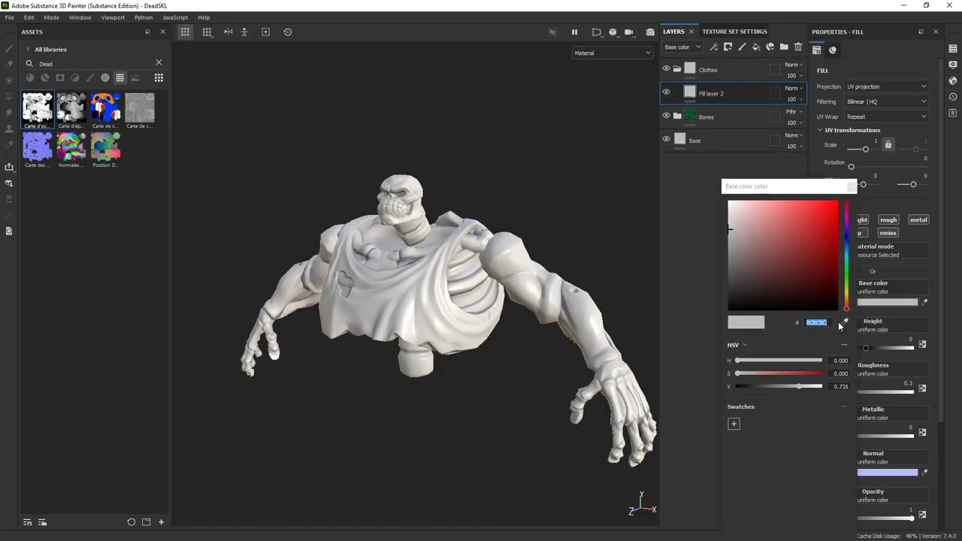
pyautogui.click(847, 230)
pyautogui.moveTo(811, 227); pyautogui.dragTo(818, 270)
pyautogui.click(847, 237)
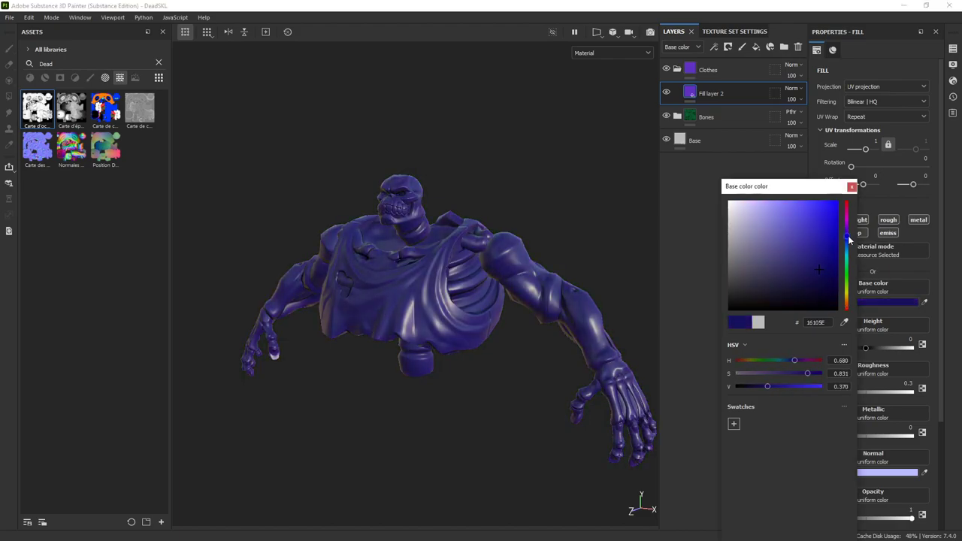
pyautogui.moveTo(816, 275); pyautogui.dragTo(807, 282)
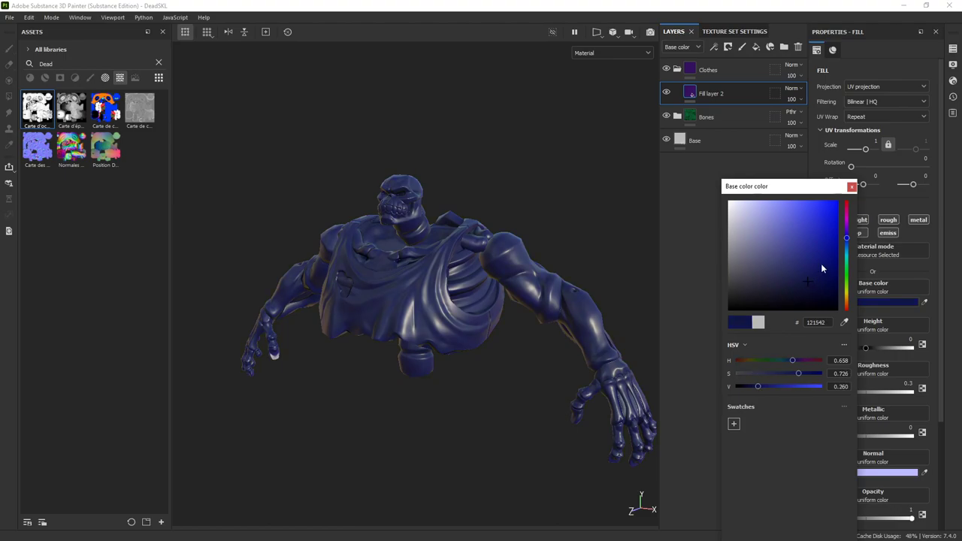
pyautogui.click(880, 361)
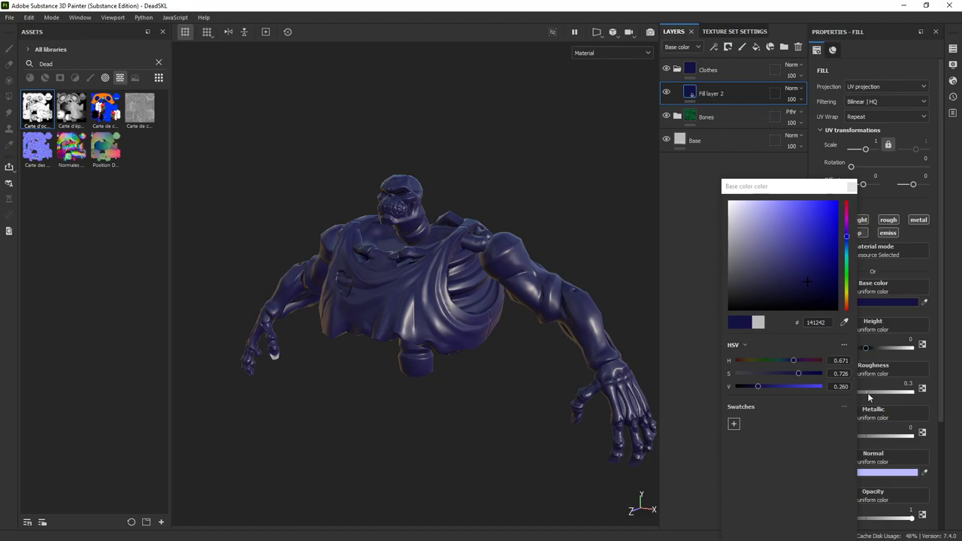
# Step: Move the color picker off the fill properties and set the Clothes fill layer's roughness to 0.8482
pyautogui.moveTo(806, 186); pyautogui.dragTo(117, 175)
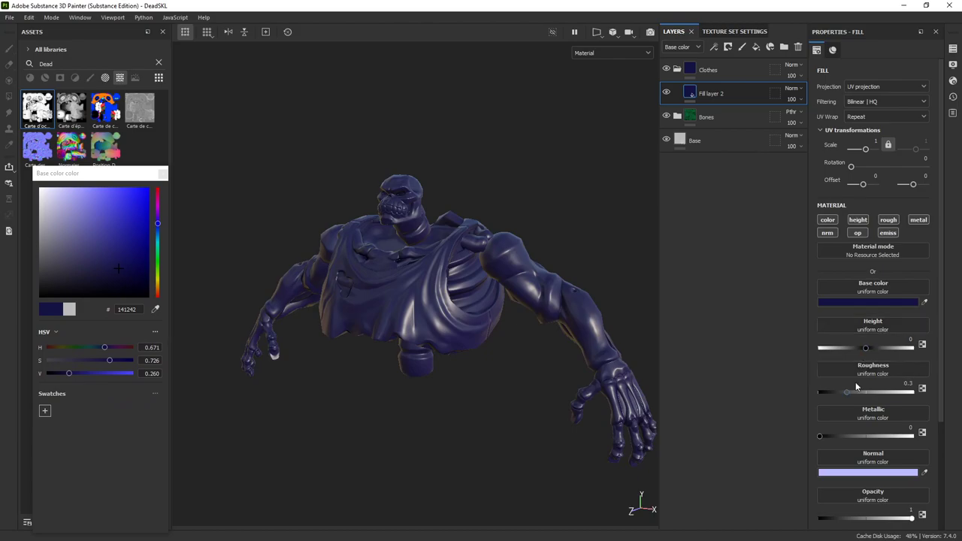
pyautogui.moveTo(847, 392); pyautogui.dragTo(935, 396)
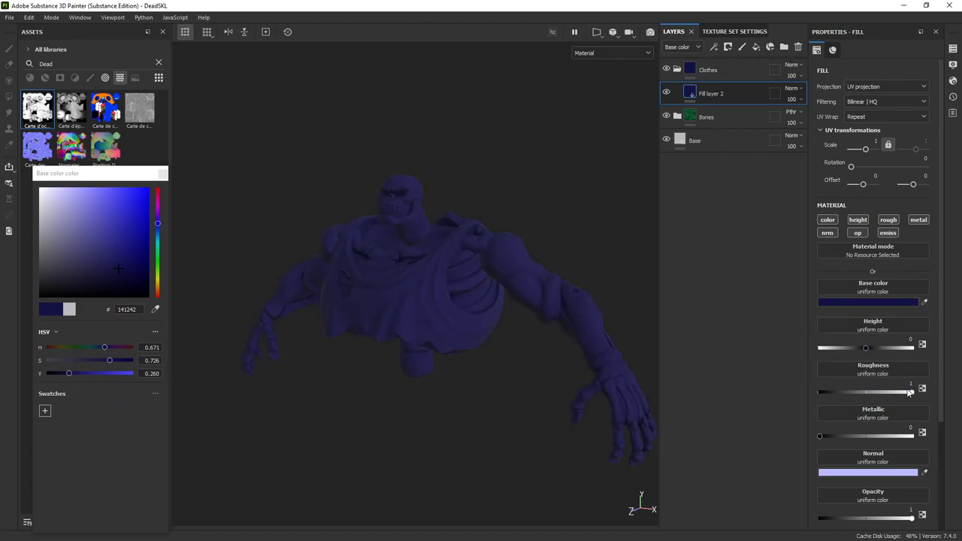
pyautogui.moveTo(911, 393); pyautogui.dragTo(899, 396)
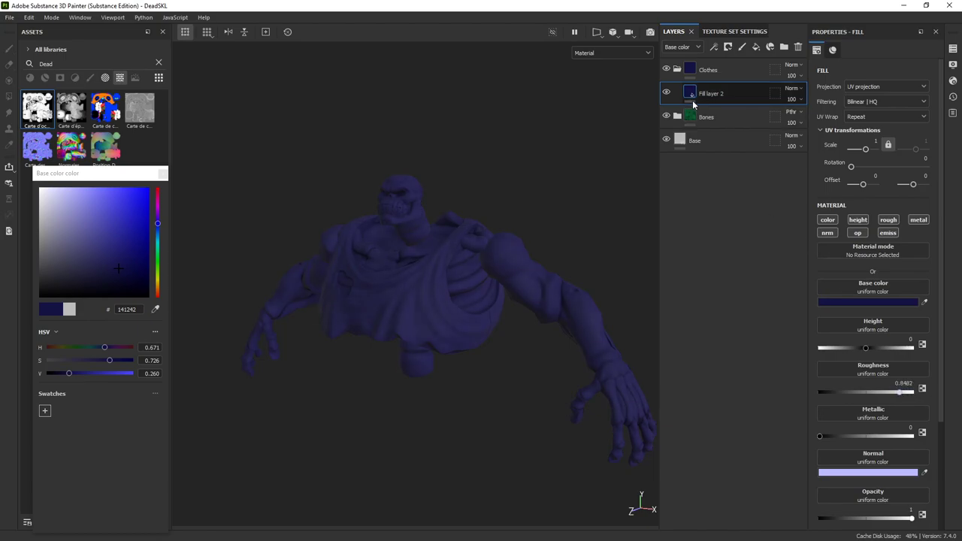
pyautogui.moveTo(696, 73)
pyautogui.doubleClick(698, 95)
pyautogui.click(707, 94)
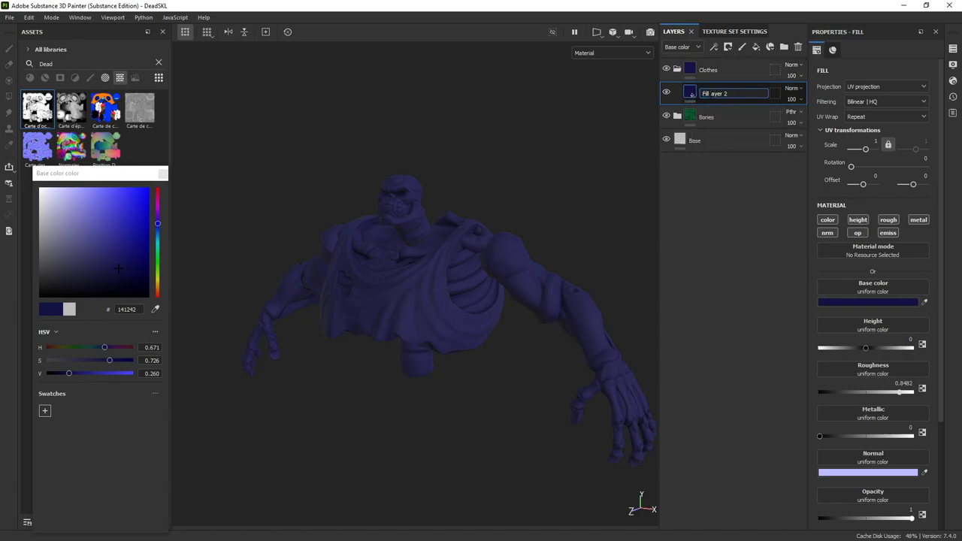
pyautogui.hotkey('ctrl', 'a')
pyautogui.press('Return')
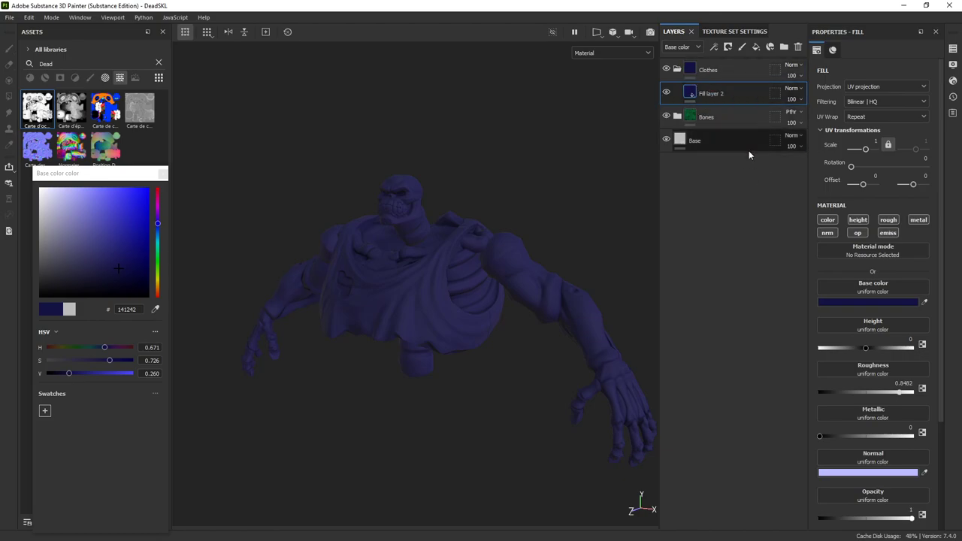
# Step: Shift the hue of the Clothes fill layer's base color to dark purple 221242
pyautogui.click(834, 303)
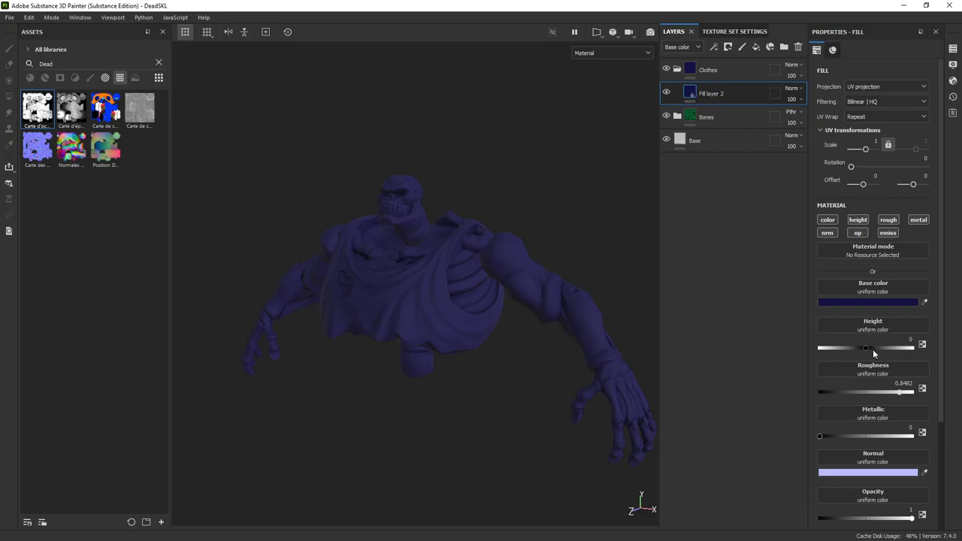
pyautogui.click(875, 303)
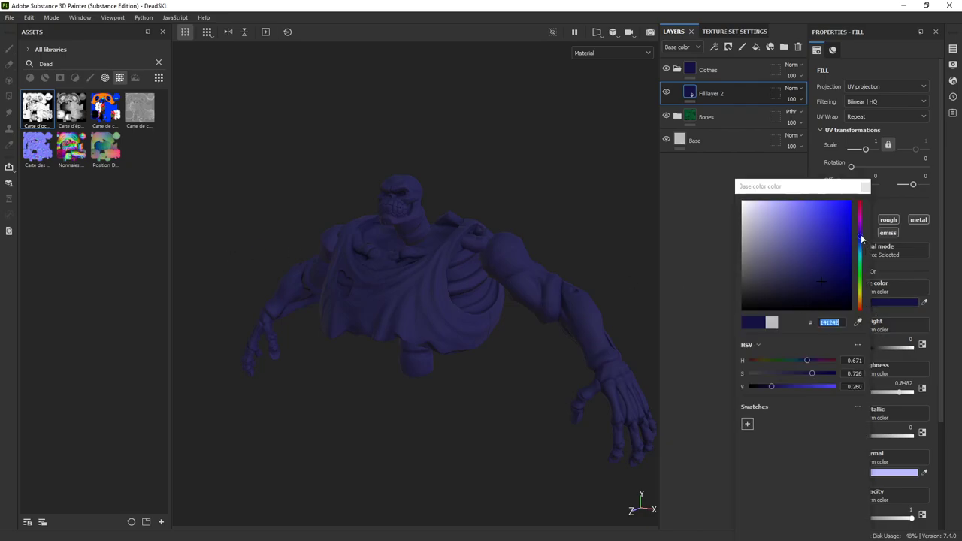
pyautogui.moveTo(862, 239); pyautogui.dragTo(861, 235)
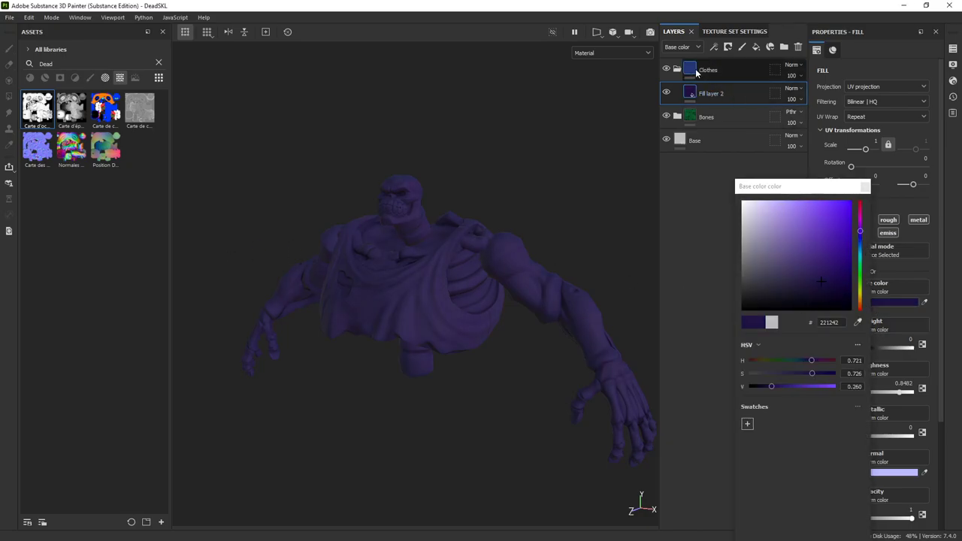
# Step: Add a black mask with a color selection to the Clothes folder and pick the tank top's orange ID color
pyautogui.rightClick(694, 69)
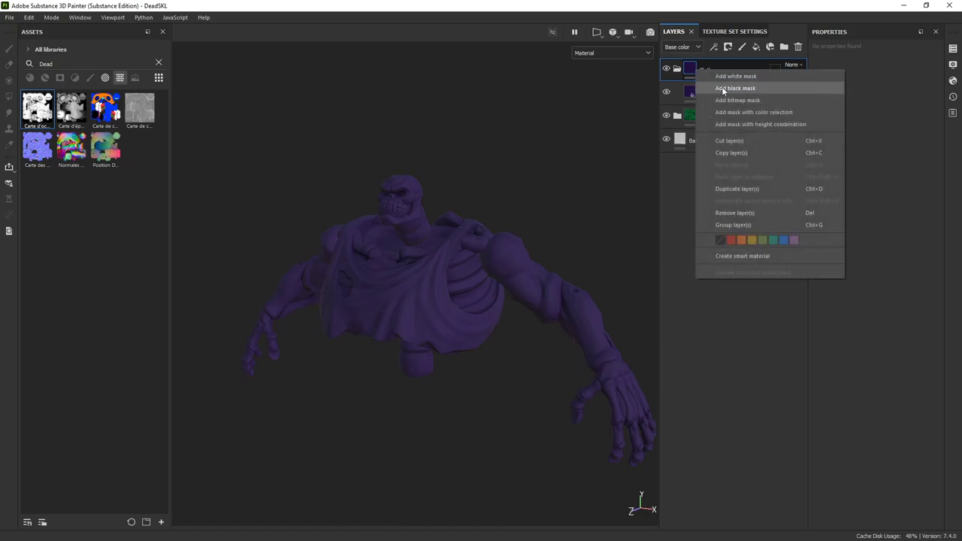
pyautogui.click(733, 88)
pyautogui.rightClick(704, 69)
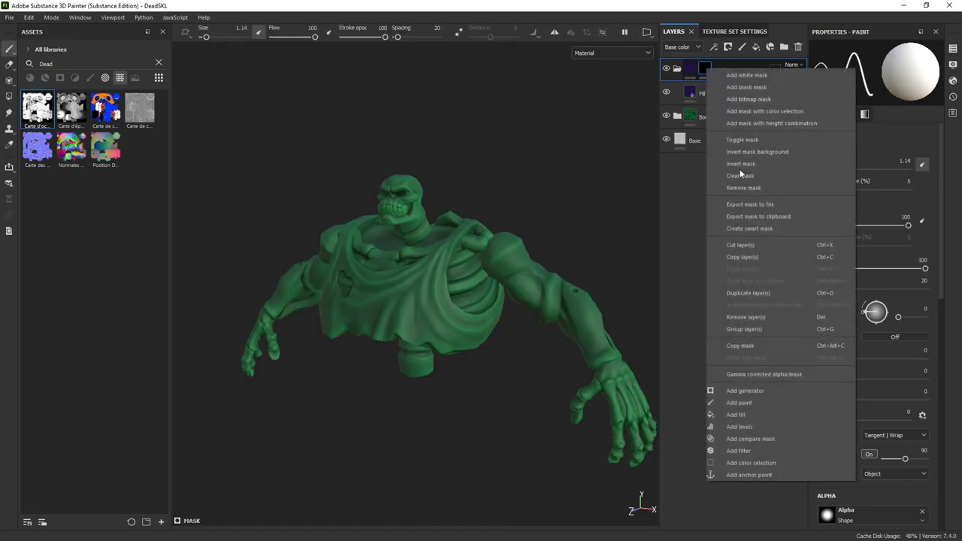
pyautogui.click(751, 462)
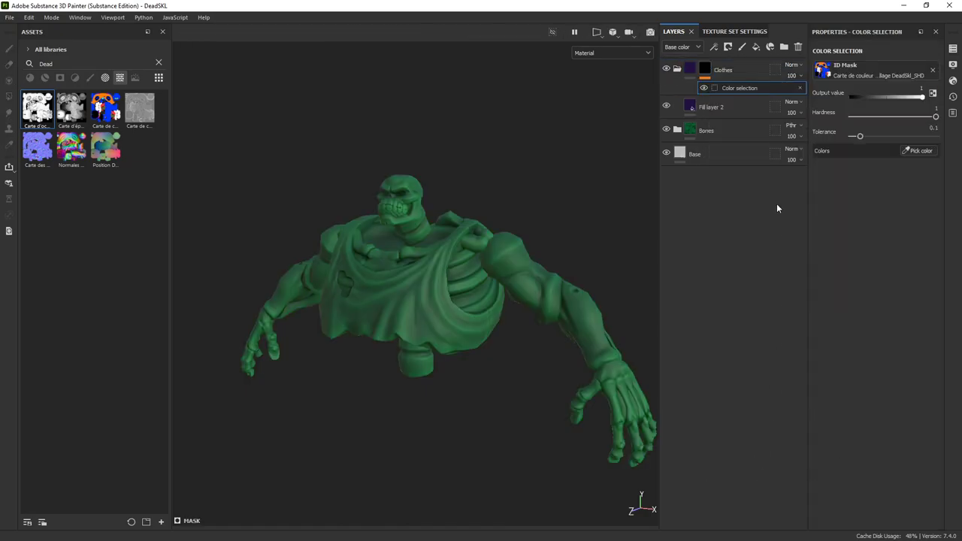
pyautogui.click(923, 150)
pyautogui.click(439, 297)
# Step: Set the color selection's hardness to 0.62 and its tolerance to 0.63, checking the tank top's edges from several angles
pyautogui.keyDown('alt'); pyautogui.moveTo(503, 126); pyautogui.dragTo(617, 184); pyautogui.keyUp('alt')
pyautogui.scroll(3, 447, 143)
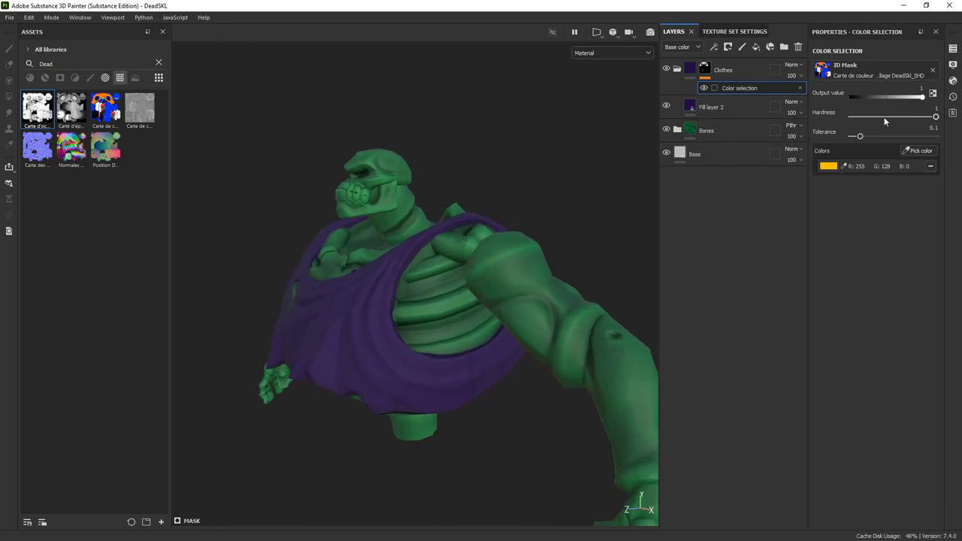
pyautogui.moveTo(937, 117); pyautogui.dragTo(904, 140)
pyautogui.keyDown('alt'); pyautogui.moveTo(488, 178); pyautogui.dragTo(655, 200); pyautogui.keyUp('alt')
pyautogui.keyDown('alt'); pyautogui.moveTo(440, 271); pyautogui.dragTo(457, 285, button='middle'); pyautogui.keyUp('alt')
pyautogui.keyDown('alt'); pyautogui.moveTo(381, 284); pyautogui.dragTo(476, 244); pyautogui.keyUp('alt')
pyautogui.moveTo(904, 140); pyautogui.dragTo(876, 137)
pyautogui.keyDown('alt'); pyautogui.moveTo(421, 255); pyautogui.dragTo(547, 148); pyautogui.keyUp('alt')
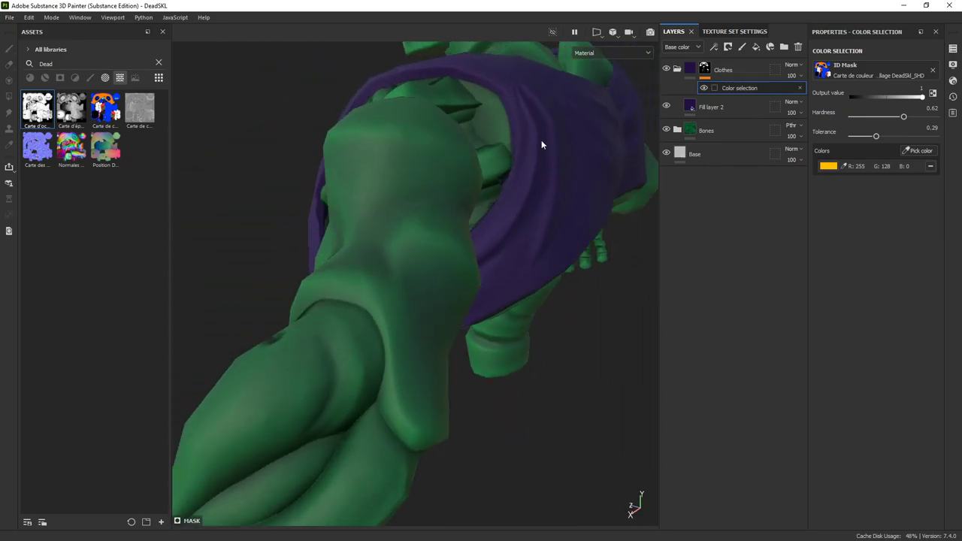
pyautogui.keyDown('alt'); pyautogui.moveTo(402, 109); pyautogui.dragTo(508, 227); pyautogui.keyUp('alt')
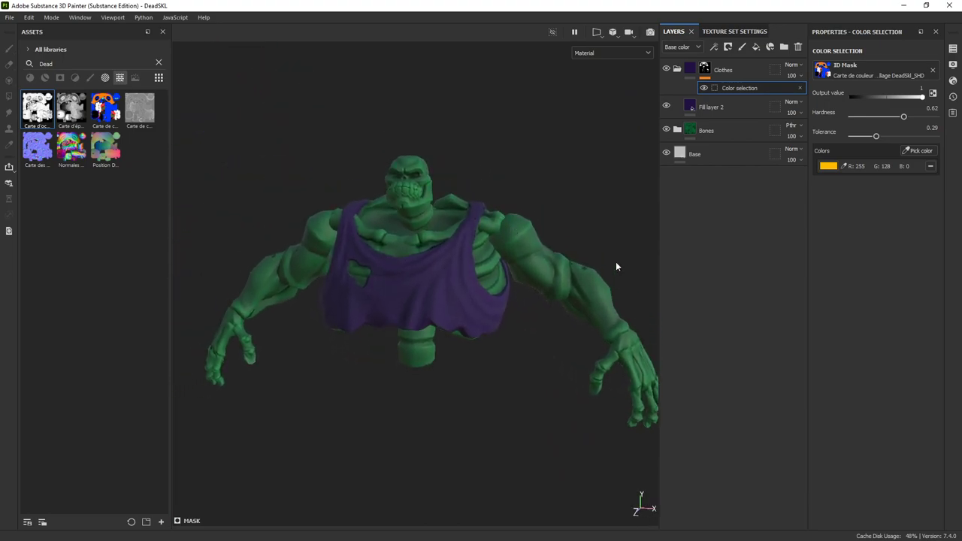
pyautogui.keyDown('alt'); pyautogui.moveTo(616, 274); pyautogui.dragTo(583, 212); pyautogui.keyUp('alt')
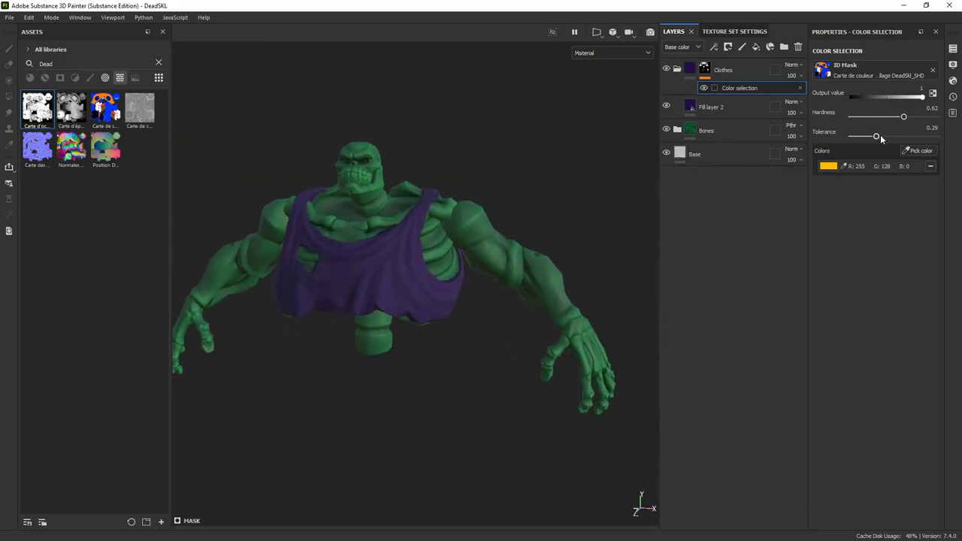
pyautogui.moveTo(878, 137); pyautogui.dragTo(903, 140)
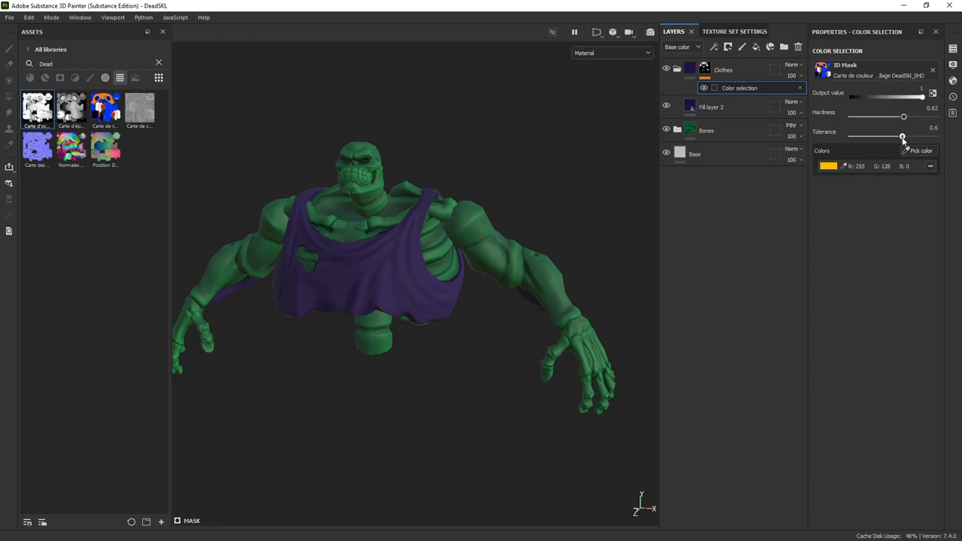
# Step: Add a paint effect to the Clothes mask and remove the purple patches from the arms using a mesh polygon fill with value 0
pyautogui.rightClick(738, 88)
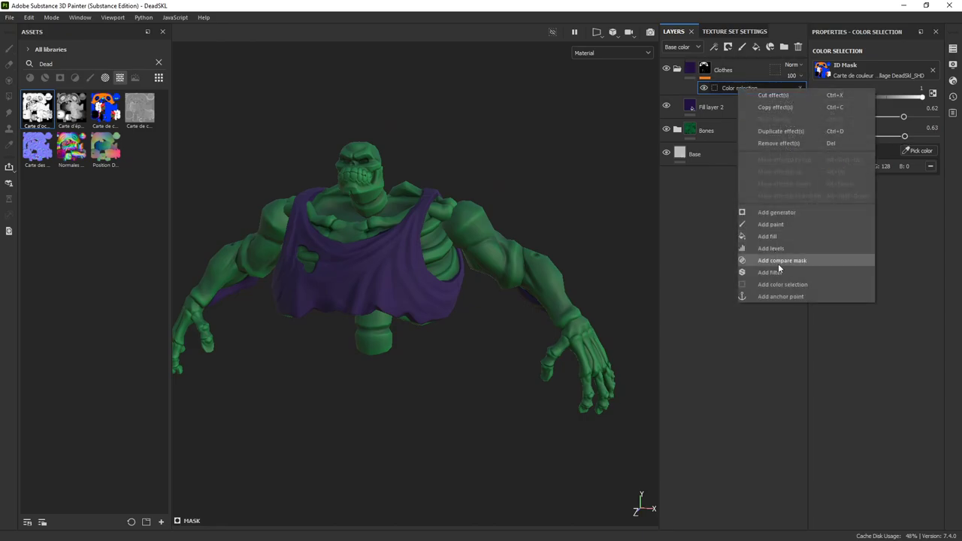
pyautogui.click(777, 224)
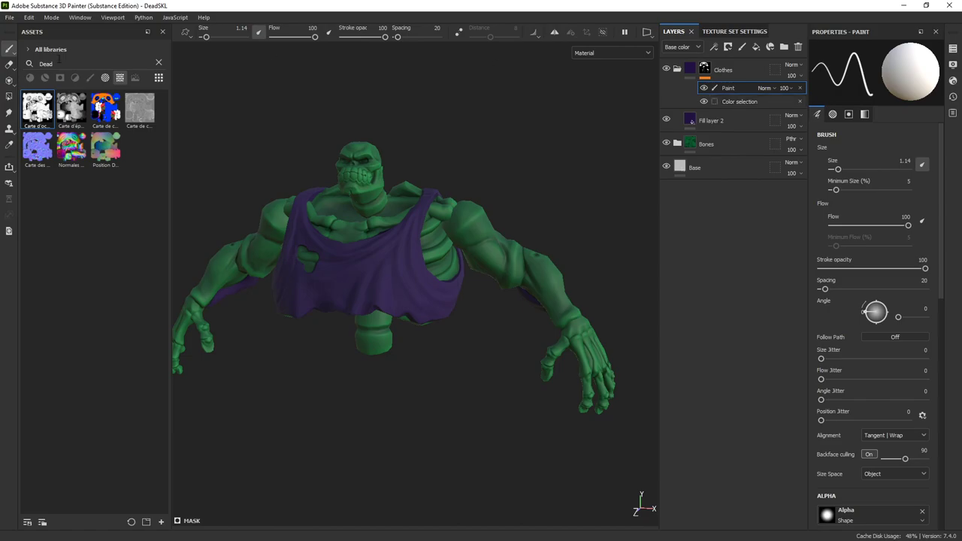
pyautogui.click(9, 96)
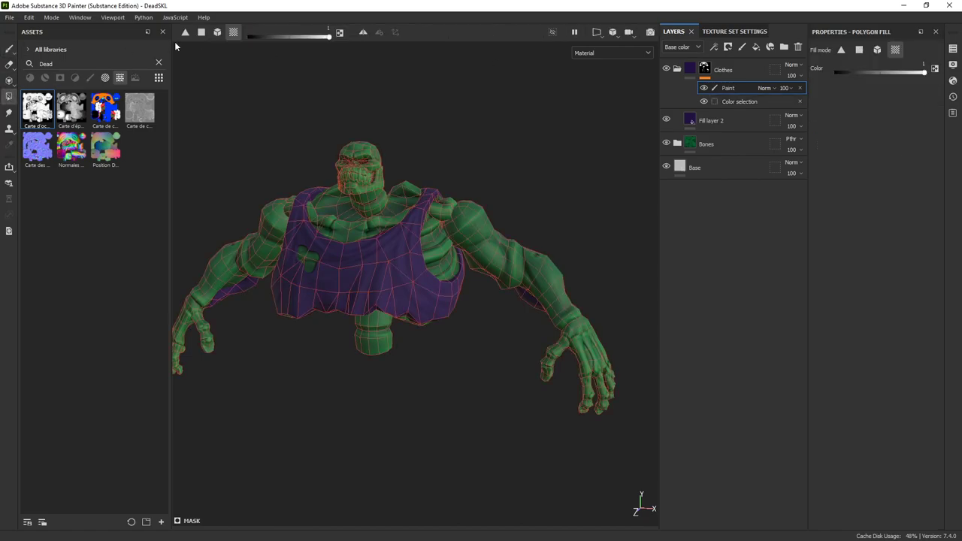
pyautogui.click(217, 32)
pyautogui.click(339, 34)
pyautogui.keyDown('alt'); pyautogui.moveTo(549, 311); pyautogui.dragTo(307, 262); pyautogui.keyUp('alt')
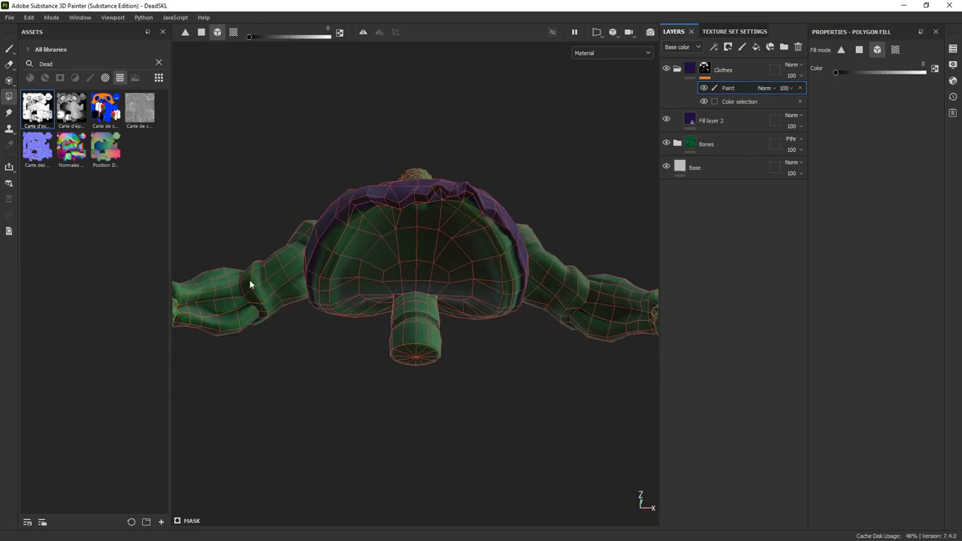
pyautogui.keyDown('alt'); pyautogui.moveTo(248, 280); pyautogui.dragTo(421, 314); pyautogui.keyUp('alt')
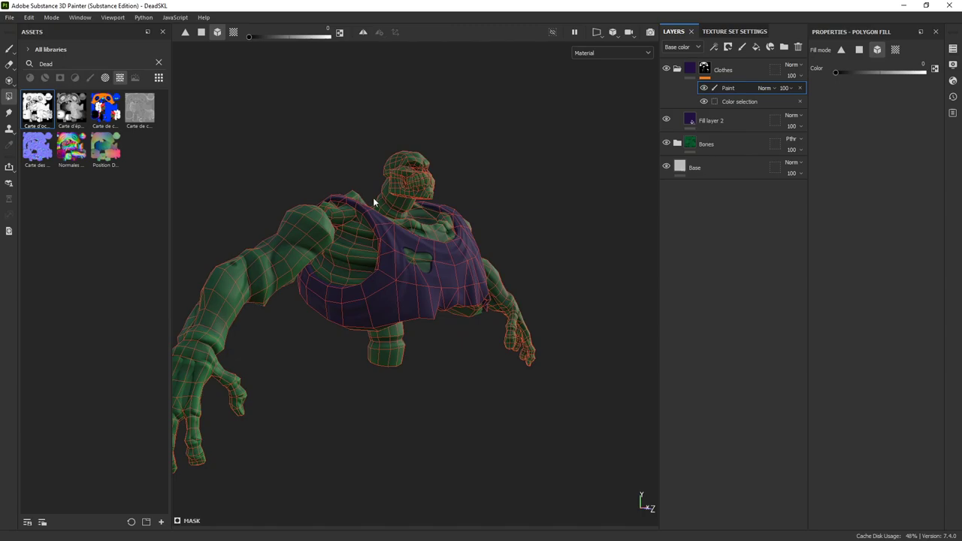
pyautogui.keyDown('alt'); pyautogui.moveTo(268, 272); pyautogui.dragTo(505, 286); pyautogui.keyUp('alt')
pyautogui.scroll(3, 514, 319)
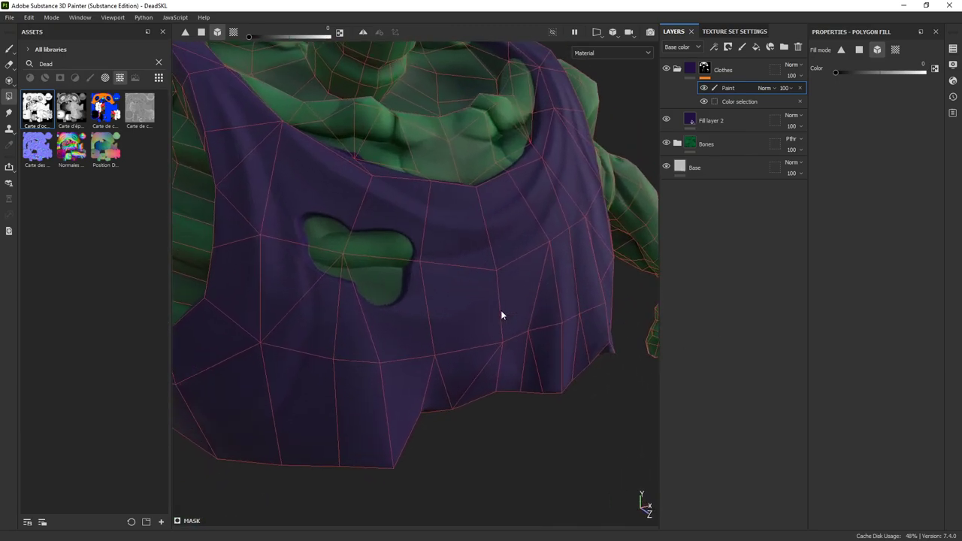
pyautogui.moveTo(301, 232)
pyautogui.keyDown('alt'); pyautogui.mouseDown()
pyautogui.moveTo(360, 251)
pyautogui.moveTo(541, 210)
pyautogui.moveTo(489, 227)
pyautogui.moveTo(266, 208)
pyautogui.moveTo(344, 200)
pyautogui.moveTo(376, 218)
pyautogui.moveTo(668, 126)
pyautogui.mouseUp(); pyautogui.keyUp('alt')
pyautogui.click(9, 47)
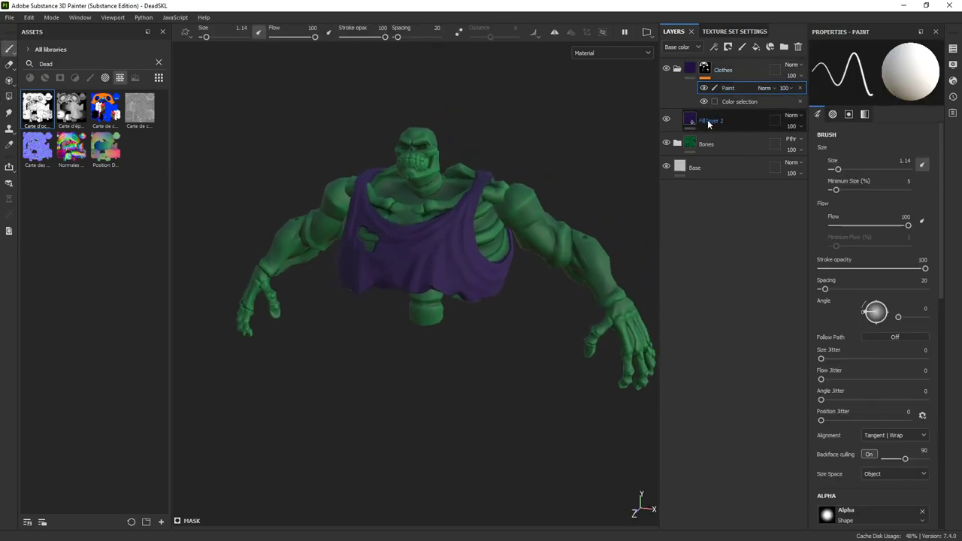
# Step: Rename the dark purple fill layer in the Clothes folder as Dars
pyautogui.doubleClick(709, 122)
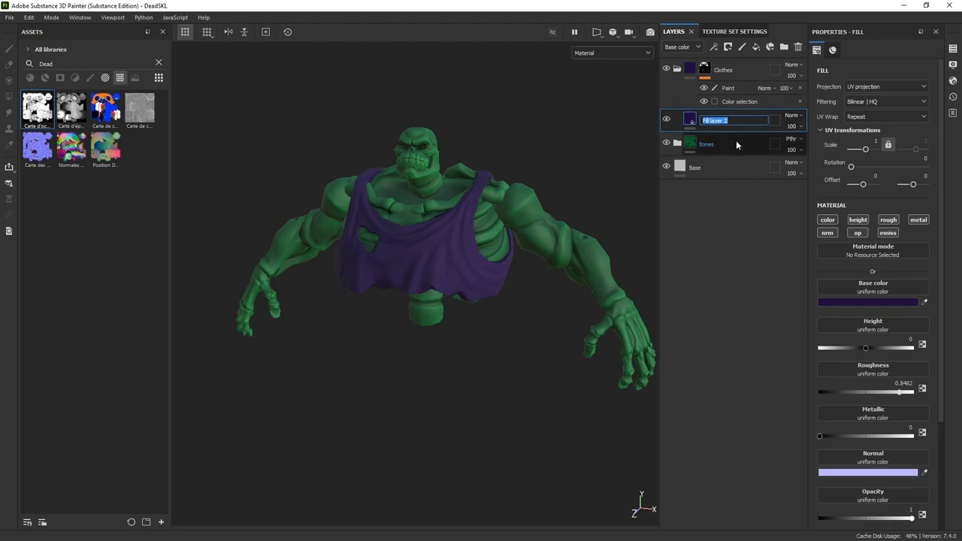
pyautogui.press('Return')
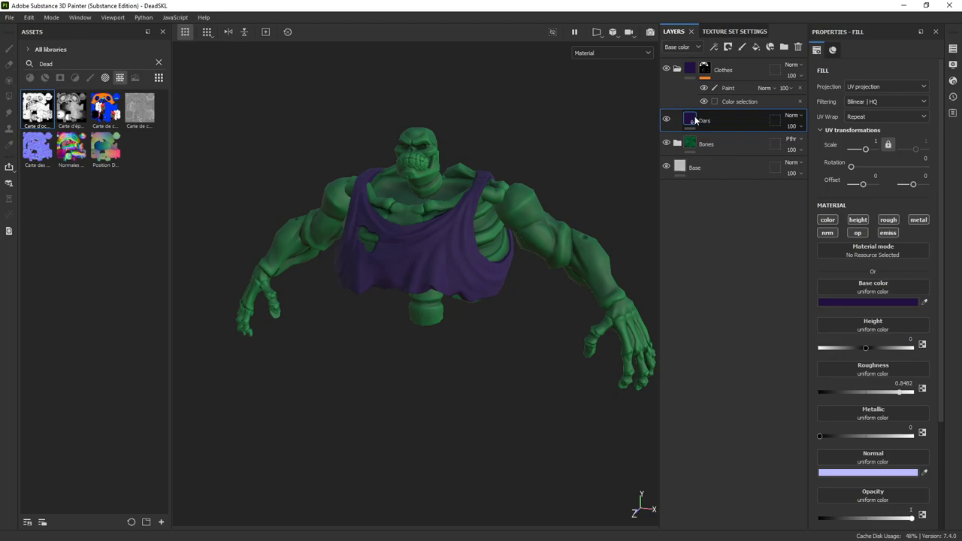
pyautogui.moveTo(695, 120)
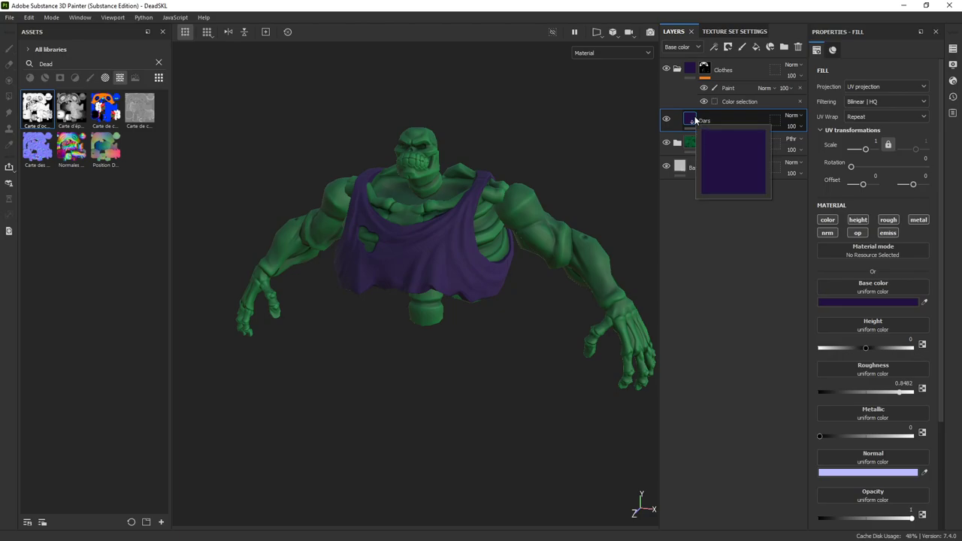
# Step: Add a fill layer above Dars and set its base color to the bright purple 6329BF
pyautogui.click(756, 46)
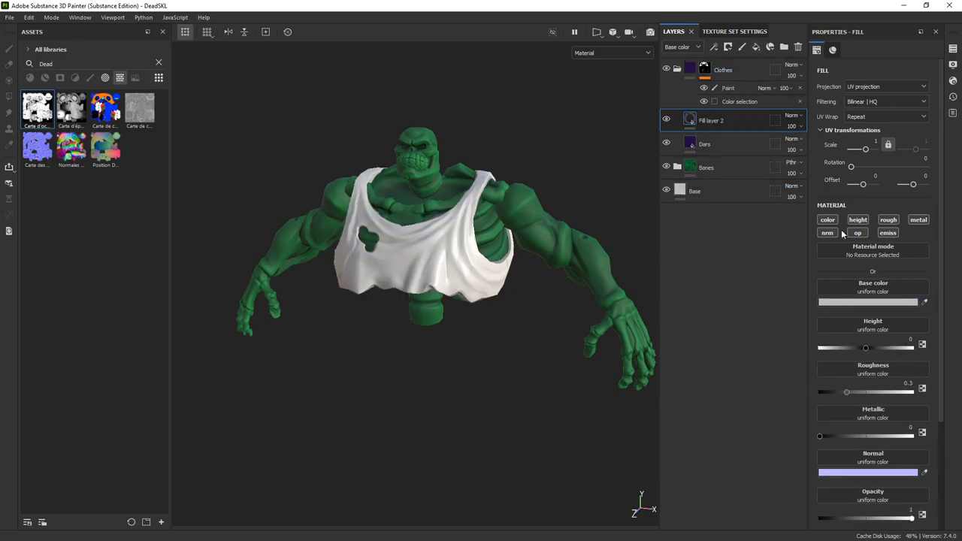
pyautogui.click(861, 303)
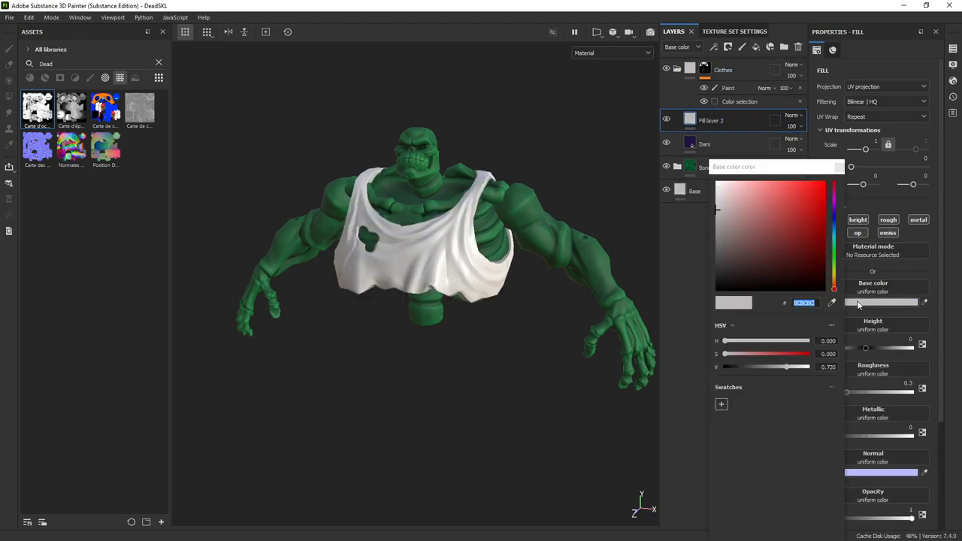
pyautogui.click(833, 213)
pyautogui.moveTo(798, 201); pyautogui.dragTo(801, 208)
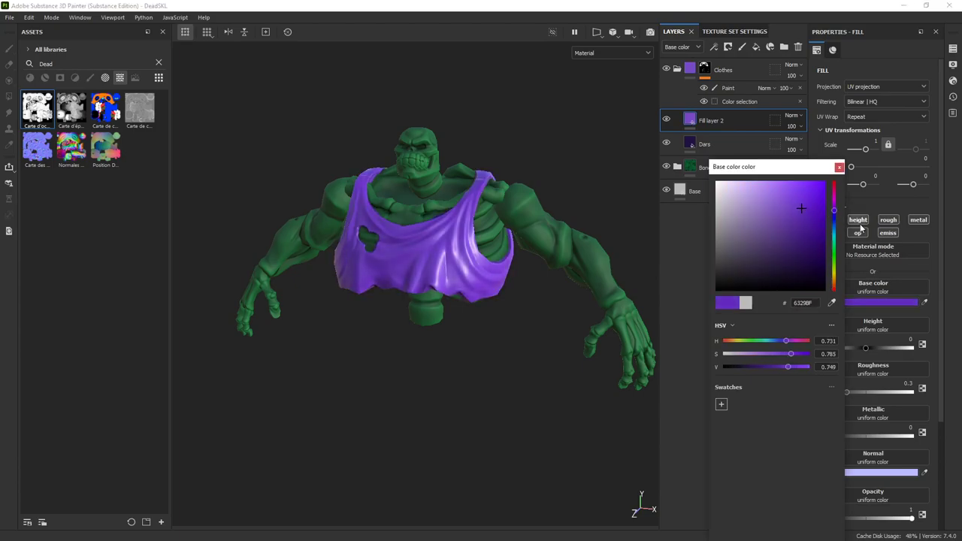
# Step: Turn off the opacity, normal, height, roughness, emissive and metallic channels of the bright purple fill layer, leaving only color
pyautogui.click(858, 232)
pyautogui.click(881, 304)
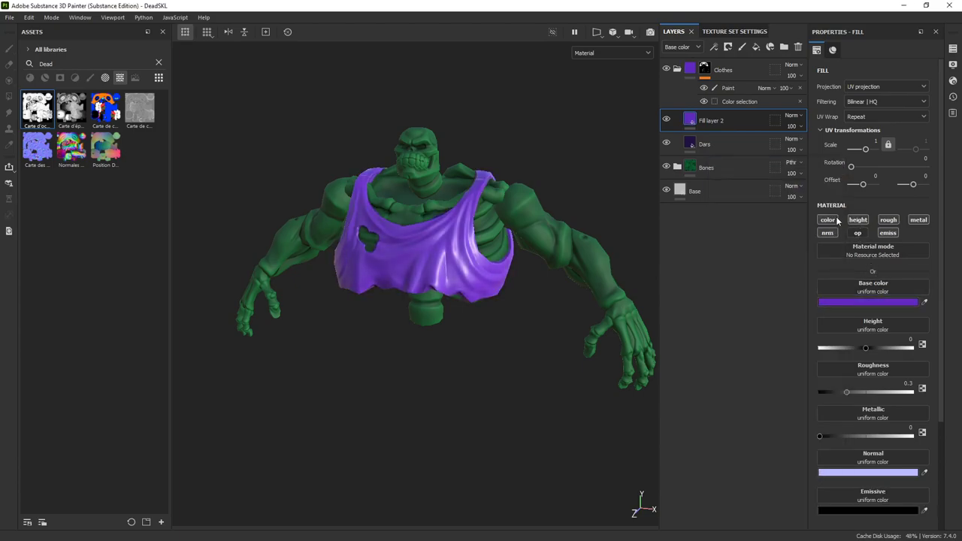
pyautogui.click(826, 232)
pyautogui.click(858, 219)
pyautogui.click(881, 224)
pyautogui.click(888, 232)
pyautogui.click(918, 219)
# Step: Give the bright purple layer a black mask with a fill using the DeadSkl_SHD curvature map, and compare it by toggling visibility
pyautogui.rightClick(688, 120)
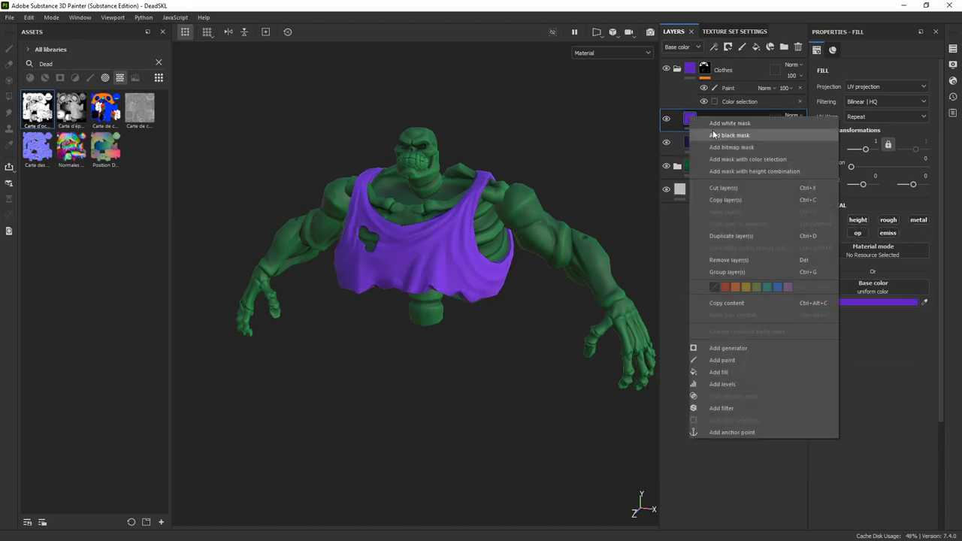
pyautogui.click(714, 134)
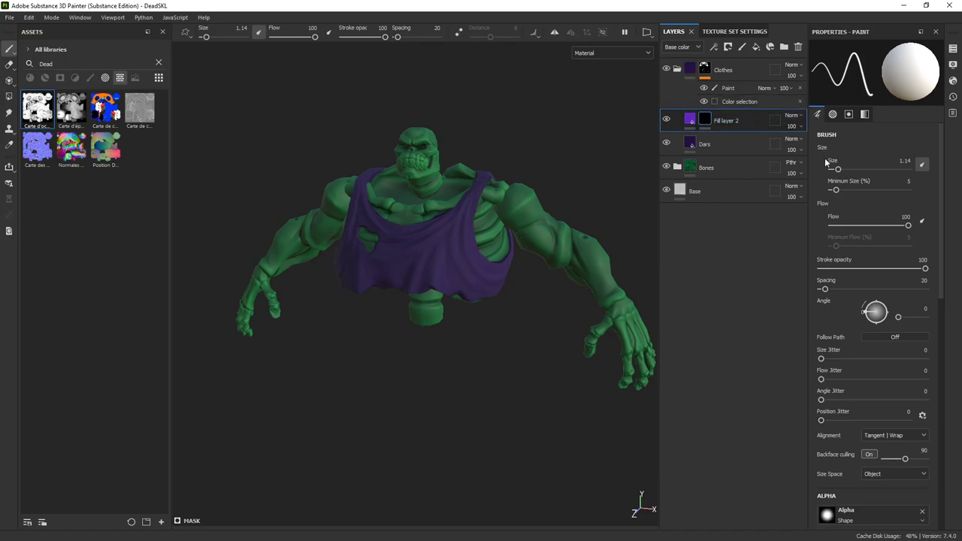
pyautogui.rightClick(704, 121)
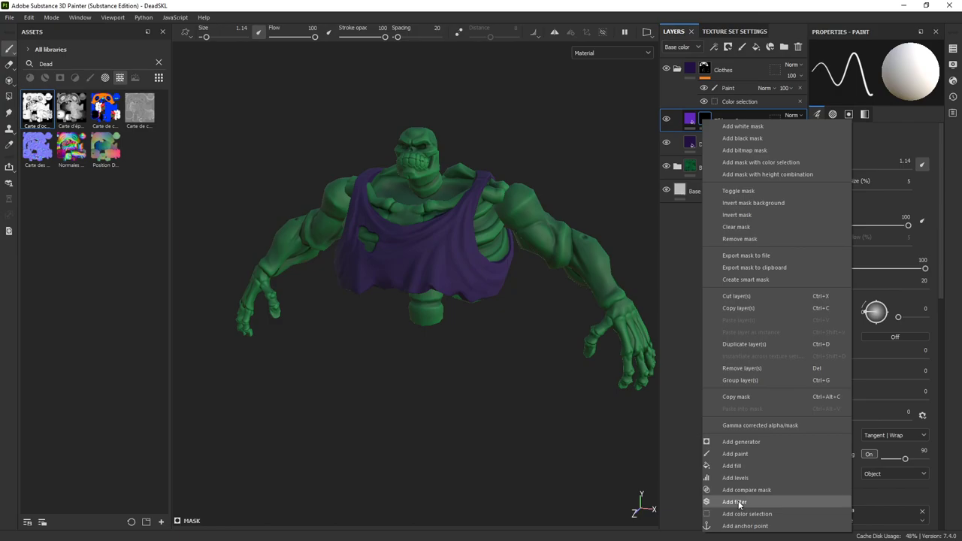
pyautogui.click(737, 467)
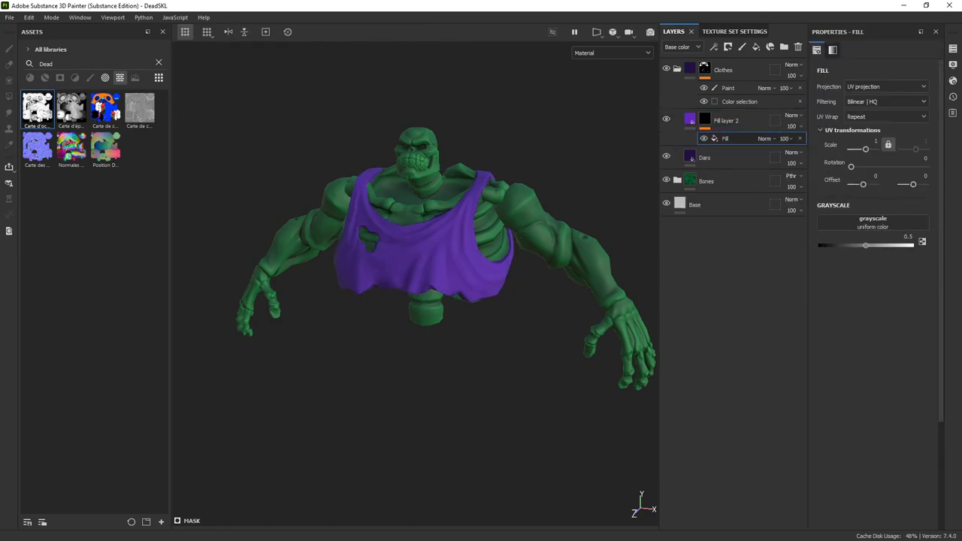
pyautogui.moveTo(139, 109); pyautogui.dragTo(862, 224)
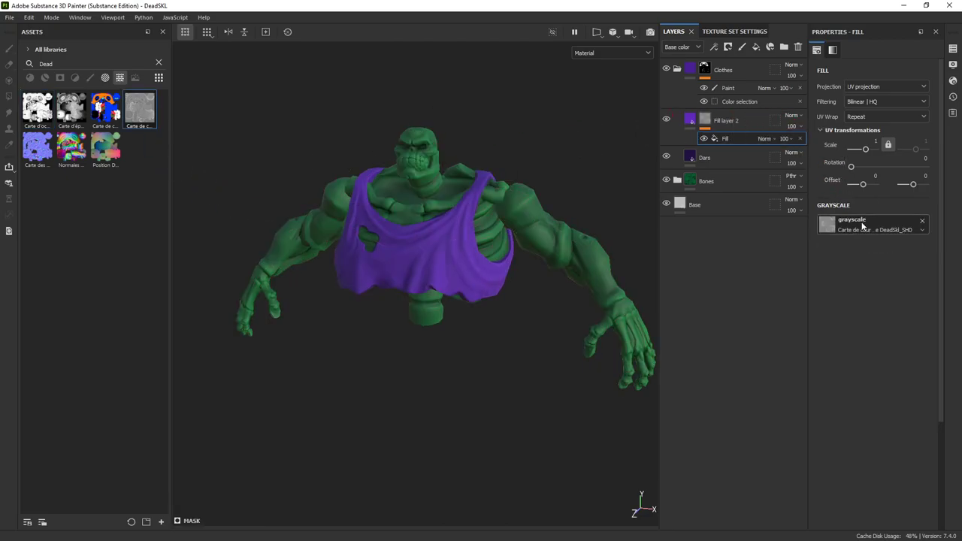
pyautogui.click(667, 121)
pyautogui.click(667, 120)
# Step: Add a Levels effect above the curvature fill and narrow the input range to about 0.49 for black and 0.787 for white
pyautogui.rightClick(724, 138)
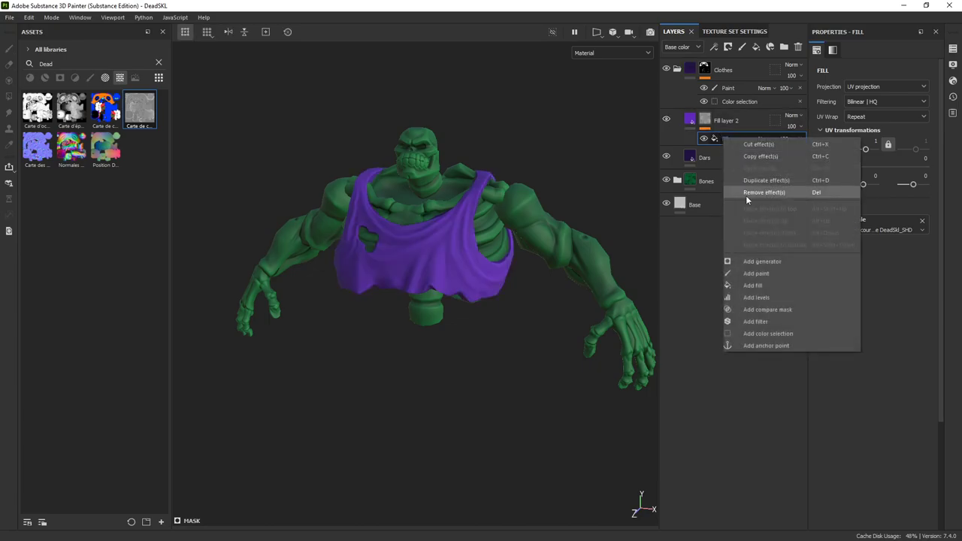
pyautogui.click(771, 298)
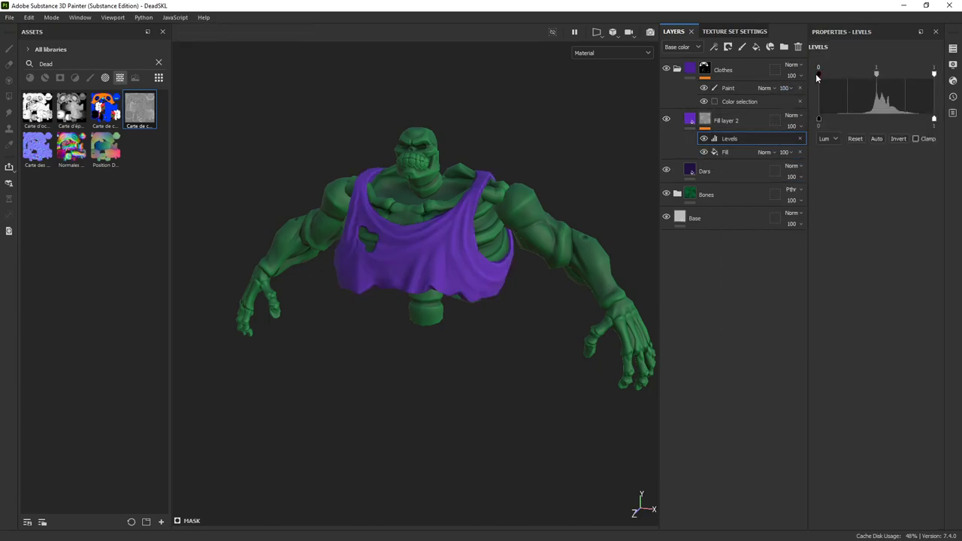
pyautogui.moveTo(820, 73); pyautogui.dragTo(876, 74)
pyautogui.moveTo(934, 74); pyautogui.dragTo(874, 75)
# Step: Add a Blur filter above the Levels effect in Fill layer 2's mask, with a blur intensity of about 1.65
pyautogui.rightClick(720, 140)
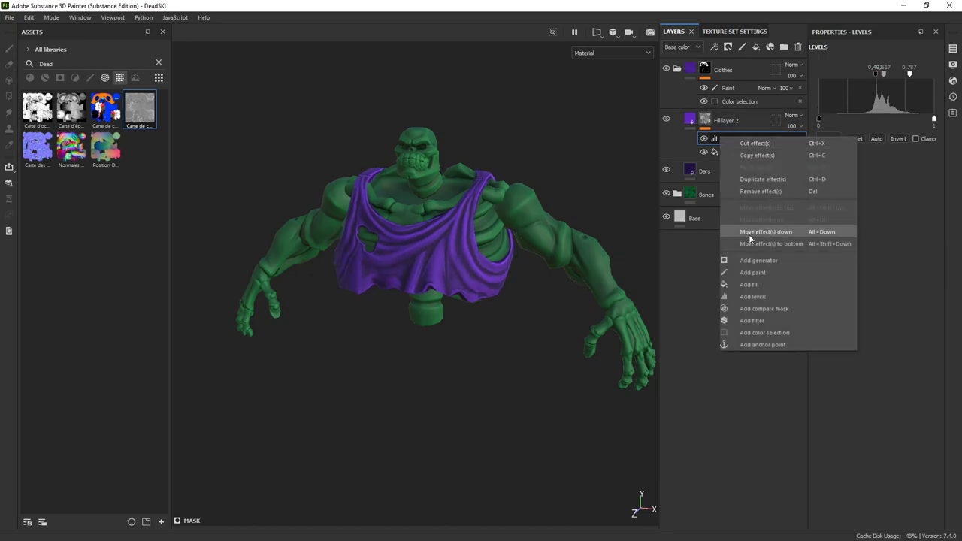
pyautogui.click(731, 322)
pyautogui.click(857, 68)
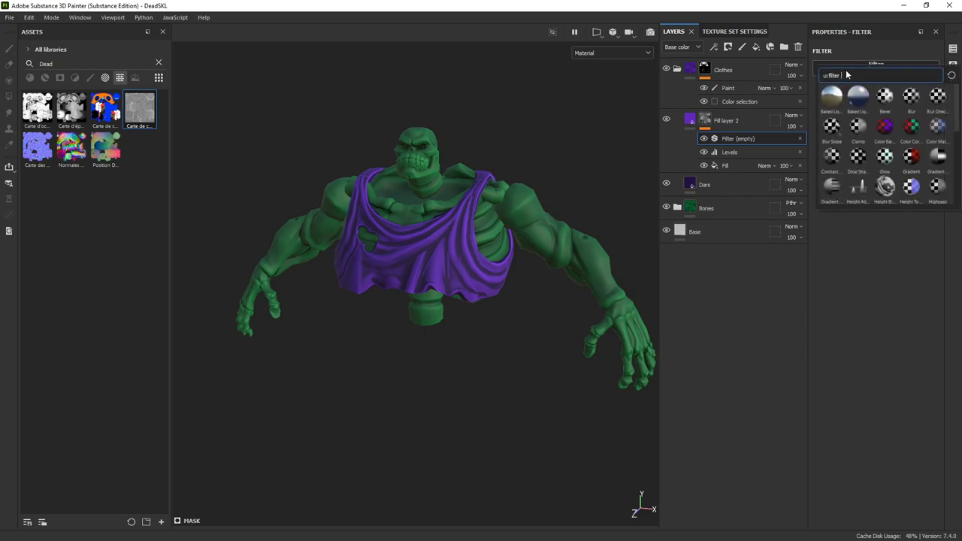
pyautogui.click(918, 102)
pyautogui.moveTo(825, 114); pyautogui.dragTo(835, 122)
pyautogui.keyDown('alt'); pyautogui.moveTo(451, 203); pyautogui.dragTo(270, 219); pyautogui.keyUp('alt')
pyautogui.scroll(2, 461, 209)
pyautogui.keyDown('alt'); pyautogui.moveTo(461, 209); pyautogui.dragTo(394, 159); pyautogui.keyUp('alt')
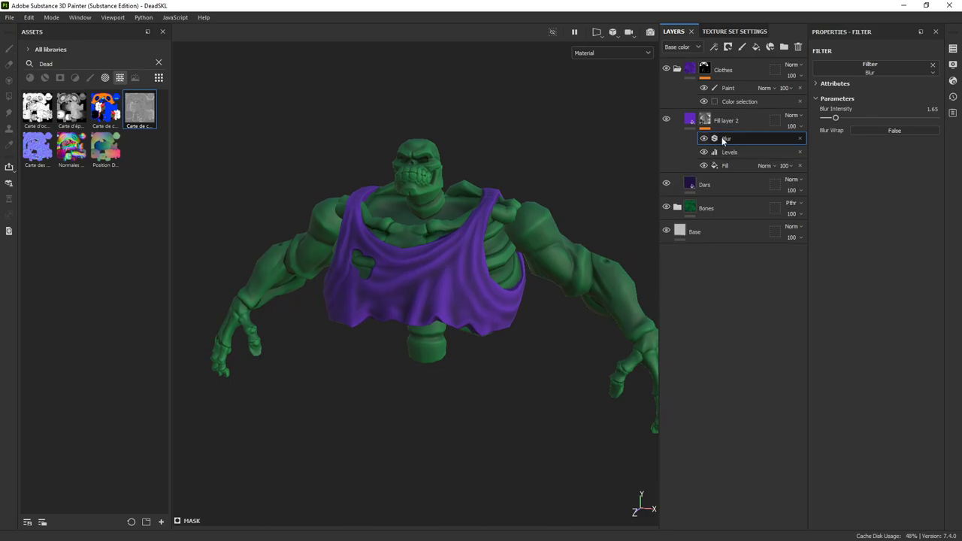
# Step: Correct the name of the dark purple fill layer from Dars to Darks
pyautogui.click(711, 185)
pyautogui.doubleClick(711, 185)
pyautogui.click(709, 186)
pyautogui.press('BackSpace')
pyautogui.write("'")
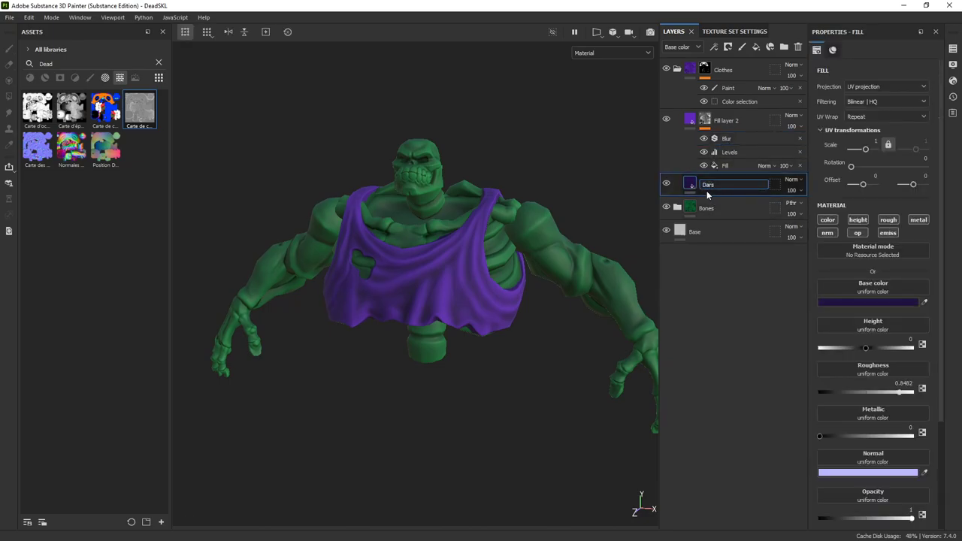
pyautogui.write('k')
pyautogui.press('Return')
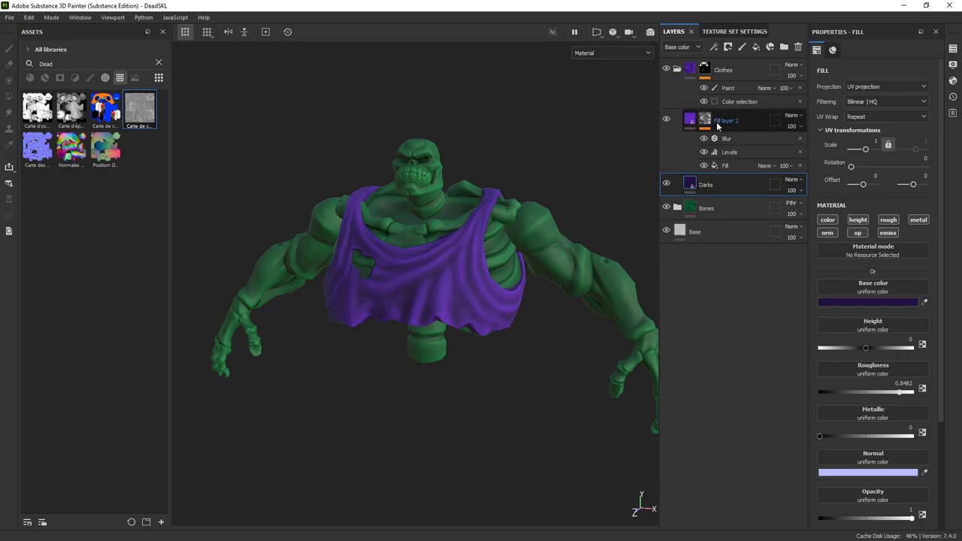
# Step: Rename the bright purple layer Fill layer 2 as Lights
pyautogui.doubleClick(719, 122)
pyautogui.write('L')
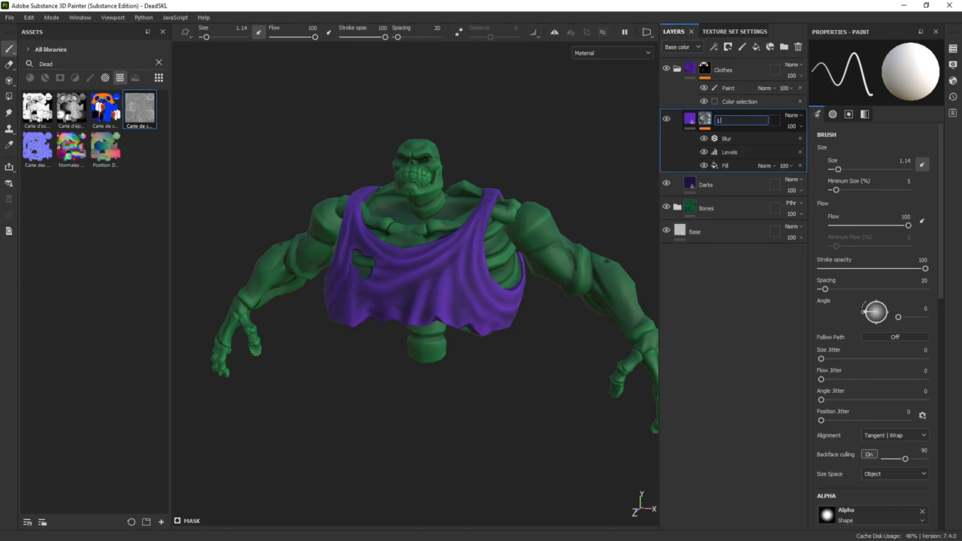
pyautogui.write('ights')
pyautogui.press('Return')
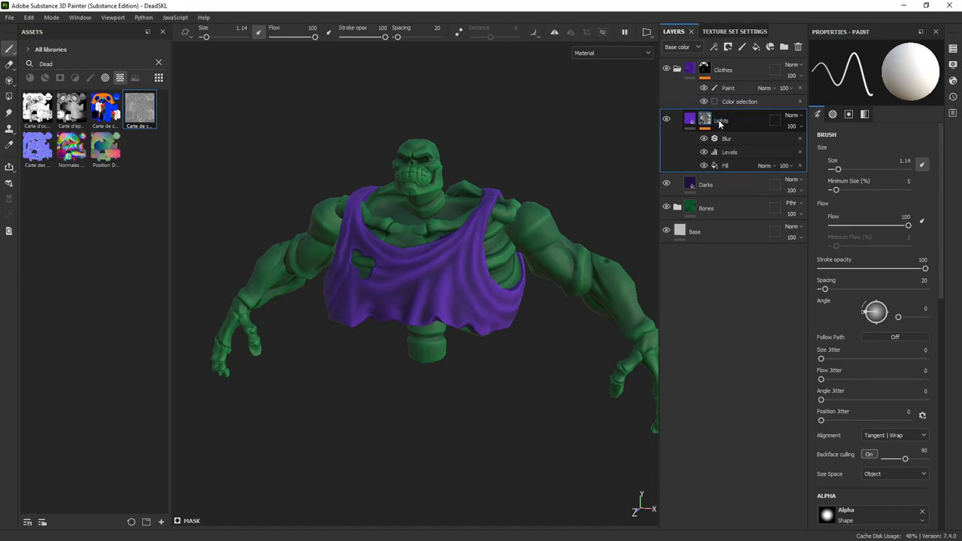
# Step: Add an HSL Perceptive filter layer directly above the Bones folder, lower its lightness to about 0.22 and shift its hue toward teal
pyautogui.keyDown('alt'); pyautogui.moveTo(530, 157); pyautogui.dragTo(429, 146); pyautogui.keyUp('alt')
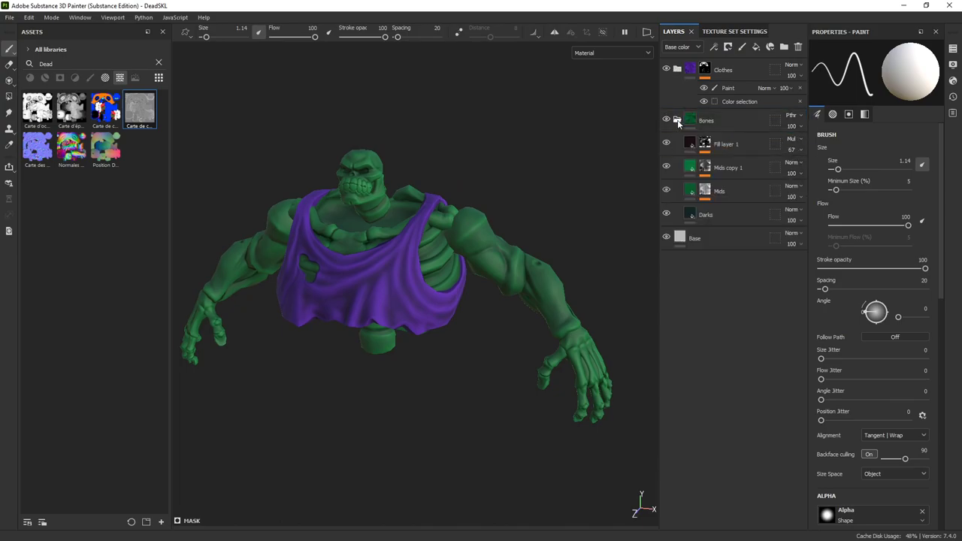
pyautogui.click(729, 150)
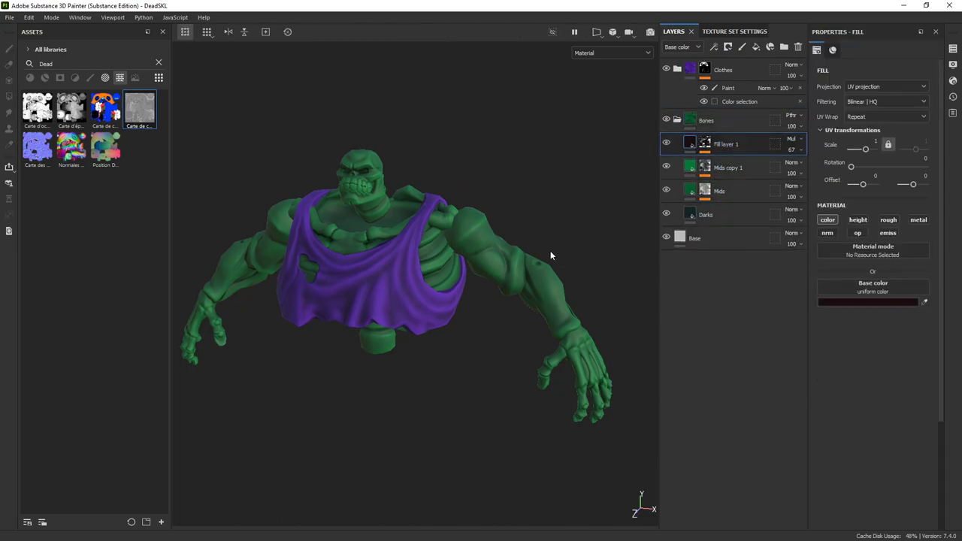
pyautogui.moveTo(497, 189)
pyautogui.keyDown('alt'); pyautogui.mouseDown()
pyautogui.moveTo(509, 182)
pyautogui.moveTo(433, 170)
pyautogui.mouseUp(); pyautogui.keyUp('alt')
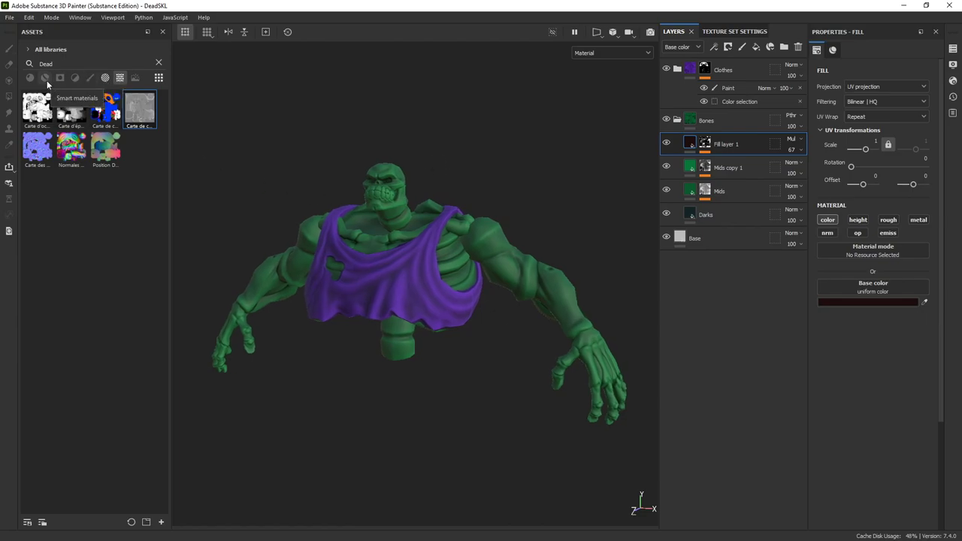
pyautogui.click(75, 80)
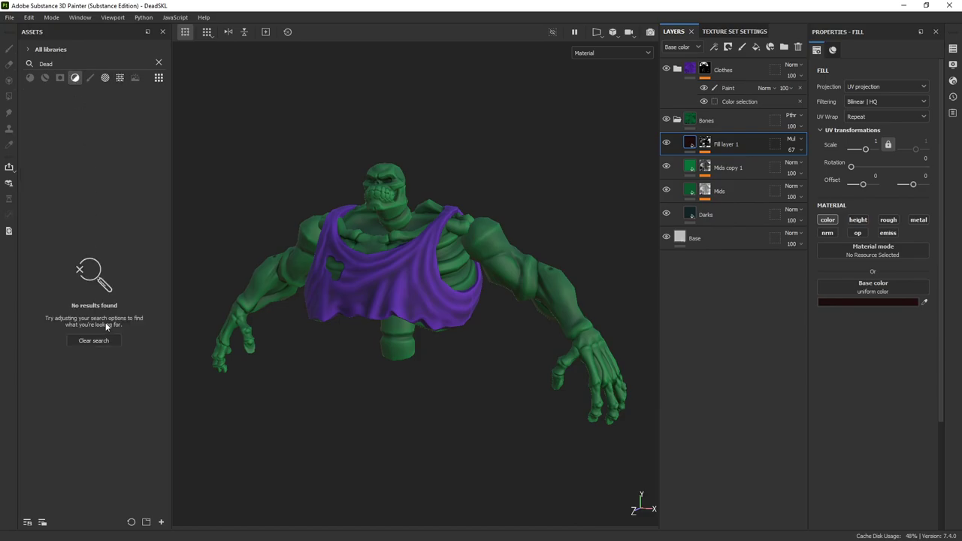
pyautogui.moveTo(58, 65); pyautogui.dragTo(18, 68)
pyautogui.press('BackSpace')
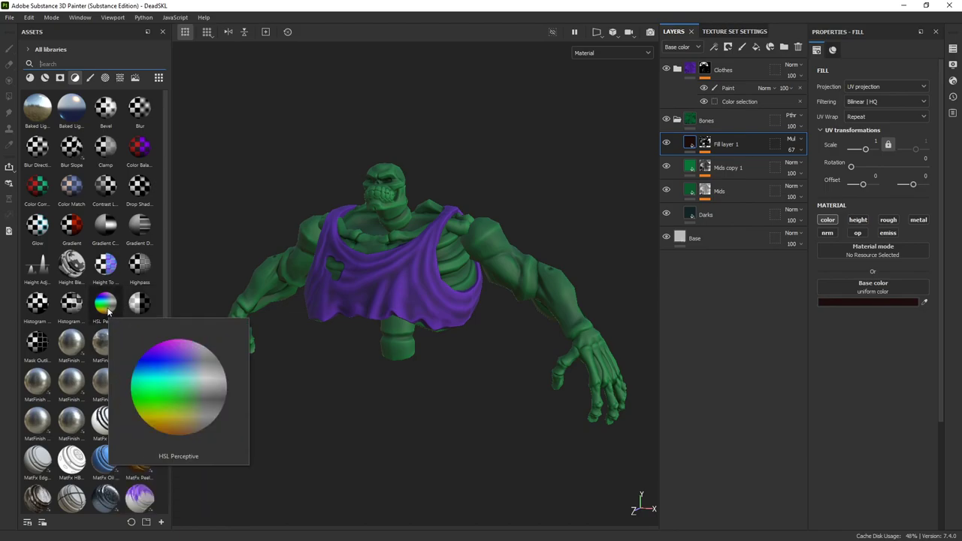
pyautogui.moveTo(111, 313); pyautogui.dragTo(733, 112)
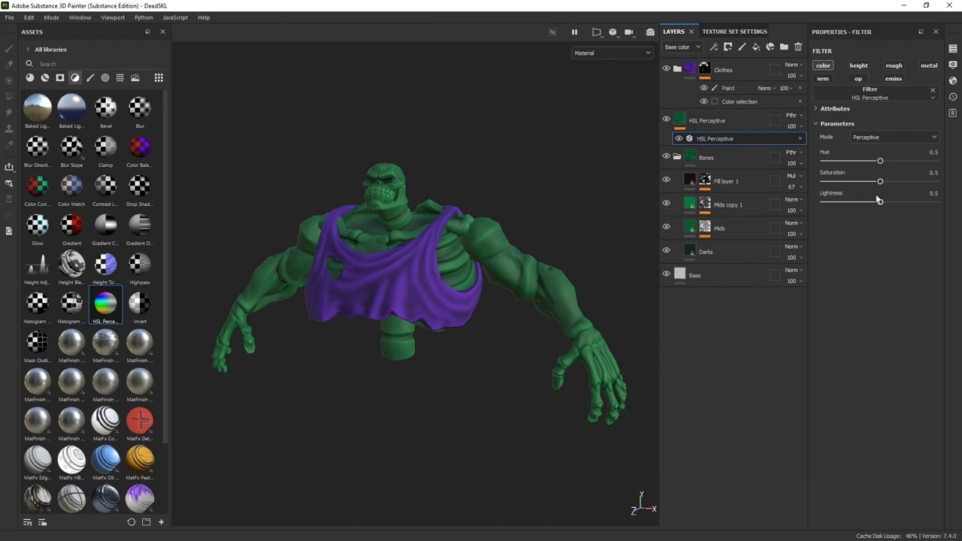
pyautogui.moveTo(882, 204); pyautogui.dragTo(852, 213)
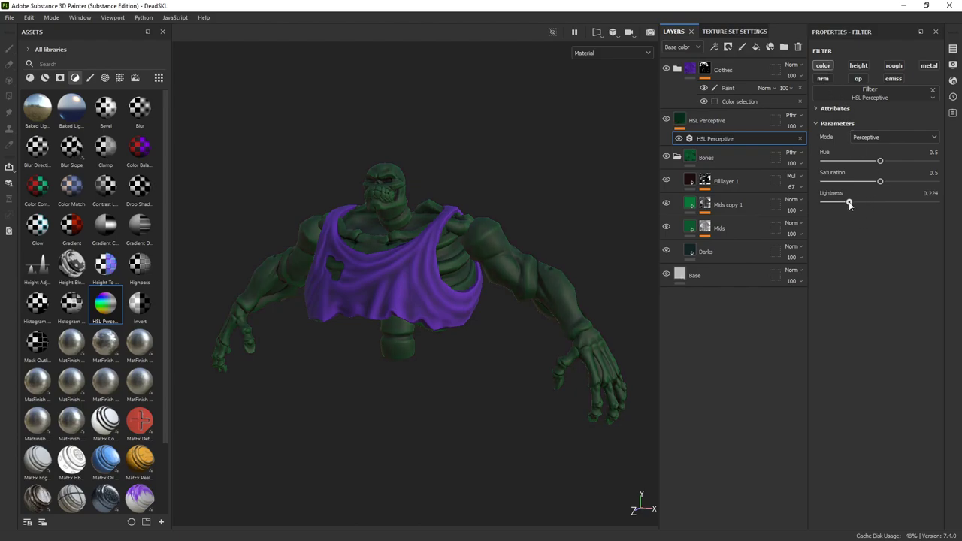
pyautogui.moveTo(880, 182); pyautogui.dragTo(888, 164)
# Step: Give the HSL Perceptive layer a black mask with a color selection that picks the black ID color between the ribs
pyautogui.rightClick(685, 124)
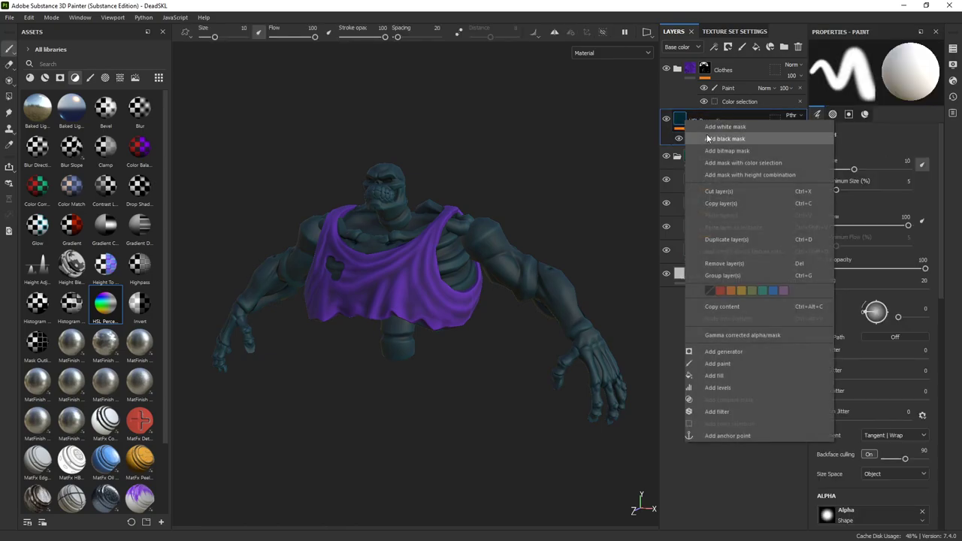
pyautogui.click(707, 139)
pyautogui.rightClick(695, 119)
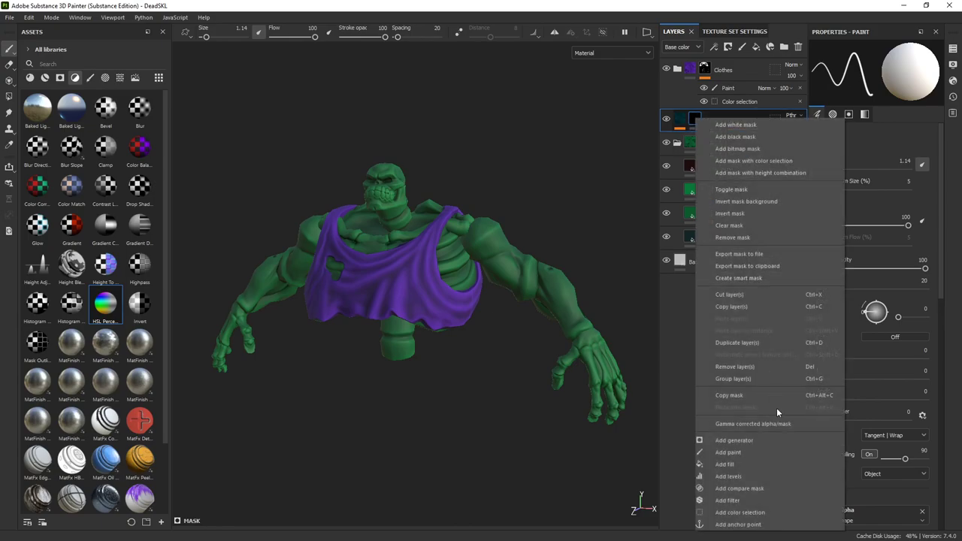
pyautogui.click(734, 512)
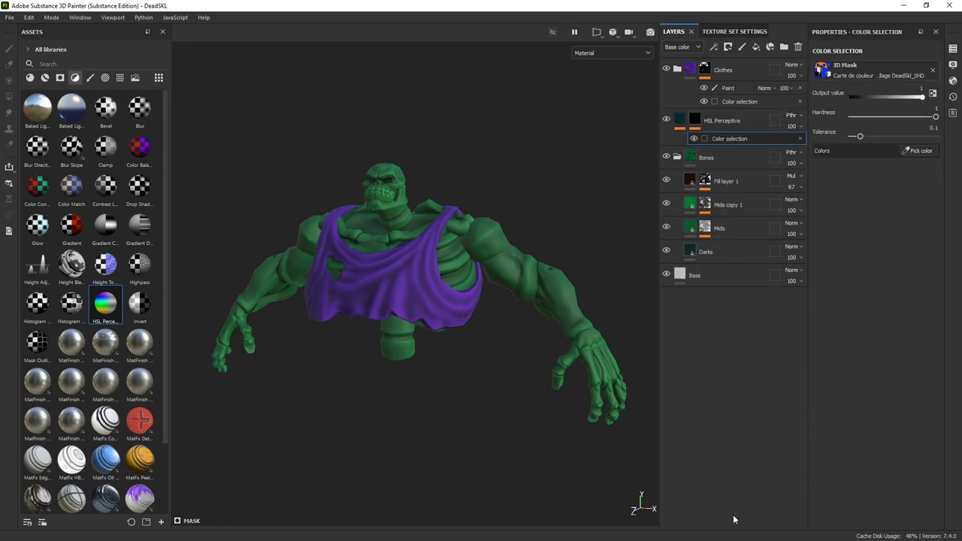
pyautogui.click(920, 152)
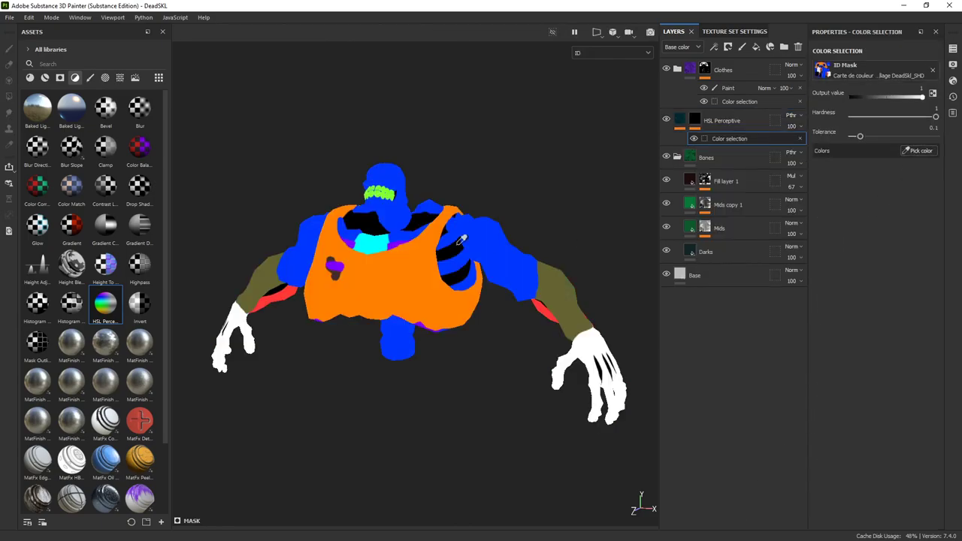
pyautogui.click(424, 221)
pyautogui.keyDown('alt'); pyautogui.moveTo(449, 278); pyautogui.dragTo(608, 158); pyautogui.keyUp('alt')
pyautogui.keyDown('alt'); pyautogui.moveTo(456, 286); pyautogui.dragTo(487, 251); pyautogui.keyUp('alt')
pyautogui.keyDown('alt'); pyautogui.moveTo(624, 190); pyautogui.dragTo(541, 293); pyautogui.keyUp('alt')
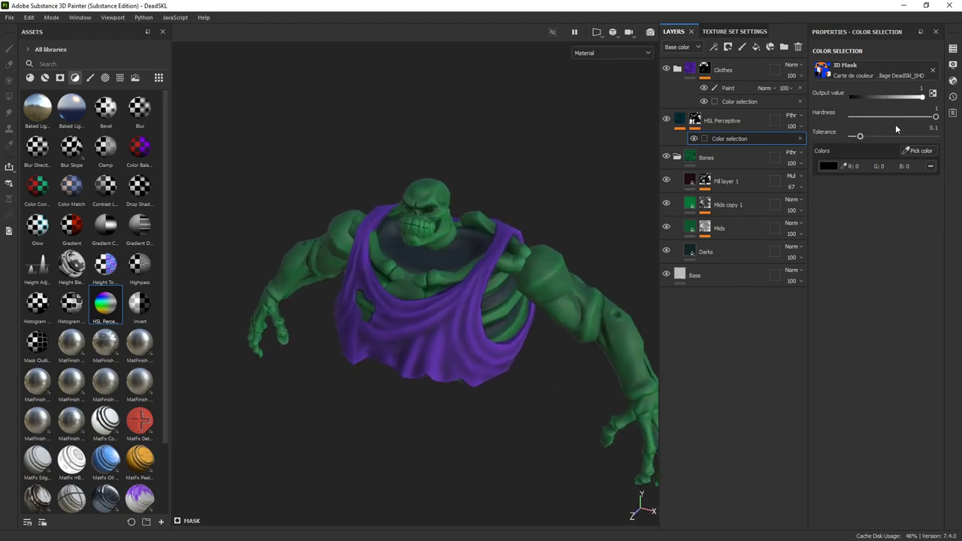
# Step: Soften the black ID color selection by setting its hardness to about 0.54 and its tolerance to about 0.84
pyautogui.moveTo(935, 118); pyautogui.dragTo(898, 120)
pyautogui.keyDown('alt'); pyautogui.moveTo(610, 320); pyautogui.dragTo(335, 347); pyautogui.keyUp('alt')
pyautogui.scroll(5, 507, 330)
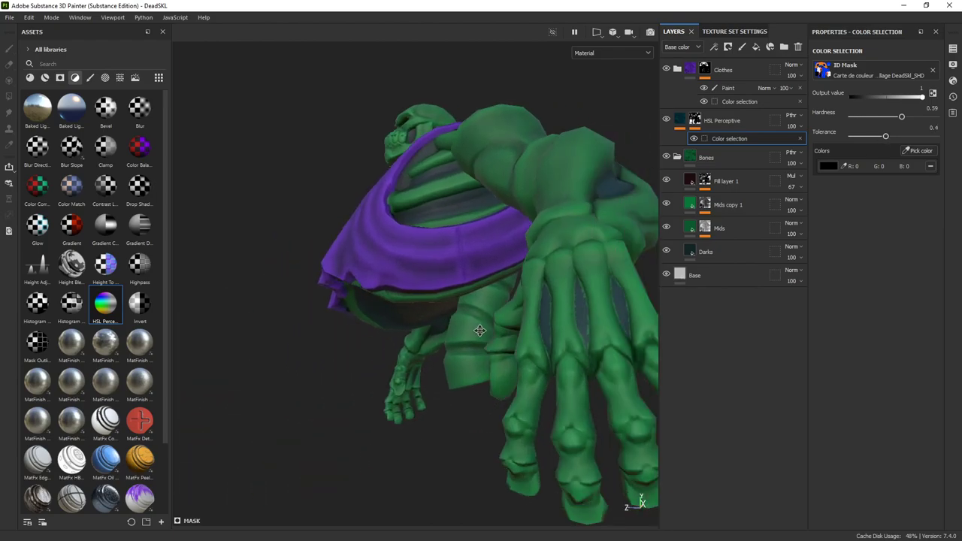
pyautogui.moveTo(902, 119); pyautogui.dragTo(934, 140)
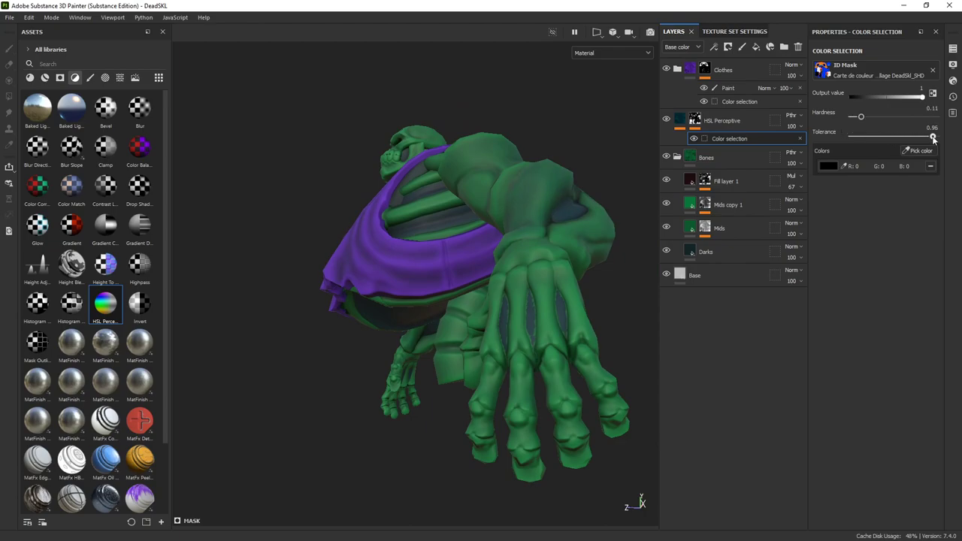
pyautogui.moveTo(871, 118); pyautogui.dragTo(896, 118)
pyautogui.keyDown('alt'); pyautogui.moveTo(466, 202); pyautogui.dragTo(529, 239); pyautogui.keyUp('alt')
pyautogui.keyDown('alt'); pyautogui.moveTo(476, 329); pyautogui.dragTo(566, 342); pyautogui.keyUp('alt')
pyautogui.moveTo(488, 296)
pyautogui.keyDown('alt'); pyautogui.mouseDown()
pyautogui.moveTo(306, 306)
pyautogui.moveTo(423, 279)
pyautogui.moveTo(492, 285)
pyautogui.mouseUp(); pyautogui.keyUp('alt')
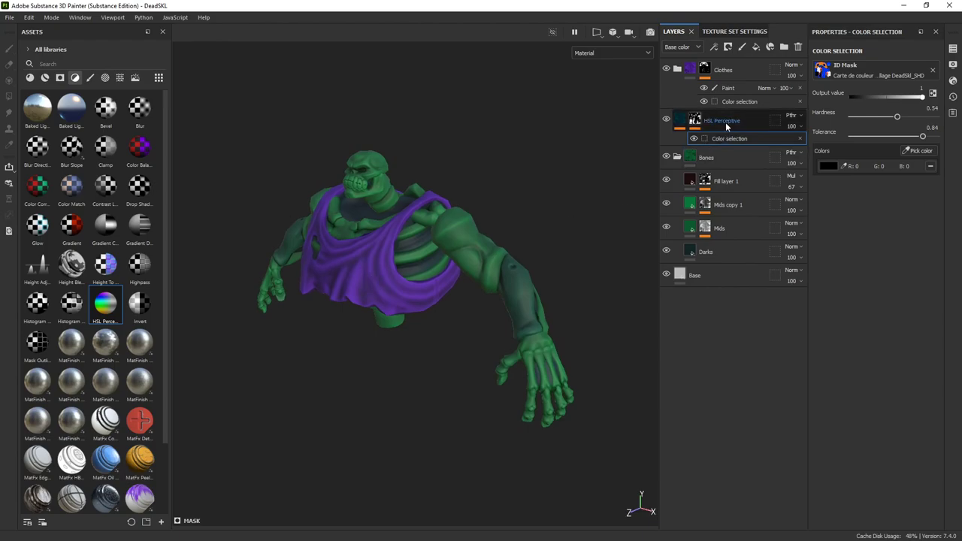
pyautogui.keyDown('alt'); pyautogui.moveTo(556, 226); pyautogui.dragTo(497, 224); pyautogui.keyUp('alt')
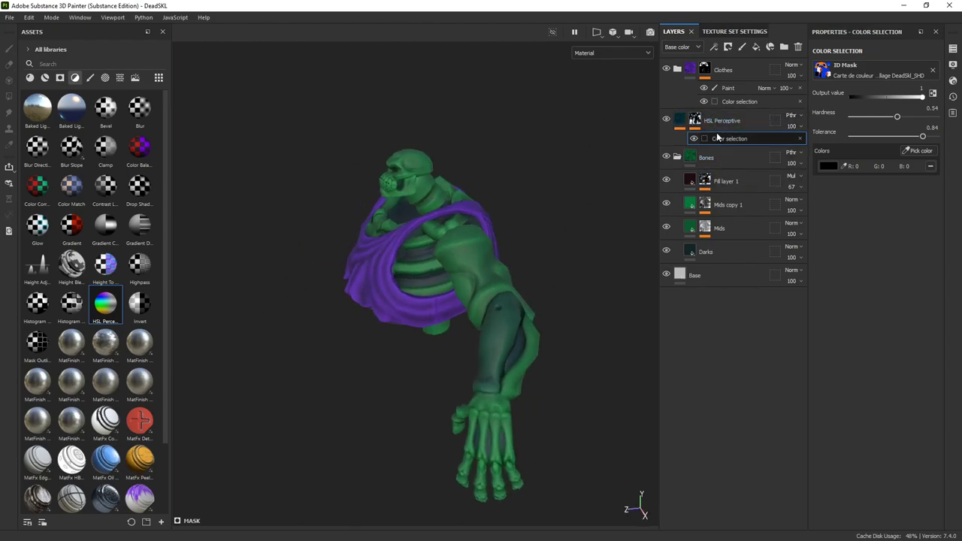
pyautogui.keyDown('alt'); pyautogui.moveTo(456, 338); pyautogui.dragTo(560, 320); pyautogui.keyUp('alt')
# Step: Add a second HSL Perceptive filter layer above the first, with hue about 0.525, saturation 0.395 and lightness 0.309
pyautogui.moveTo(106, 303)
pyautogui.mouseDown()
pyautogui.moveTo(188, 327)
pyautogui.moveTo(705, 83)
pyautogui.moveTo(722, 122)
pyautogui.mouseUp()
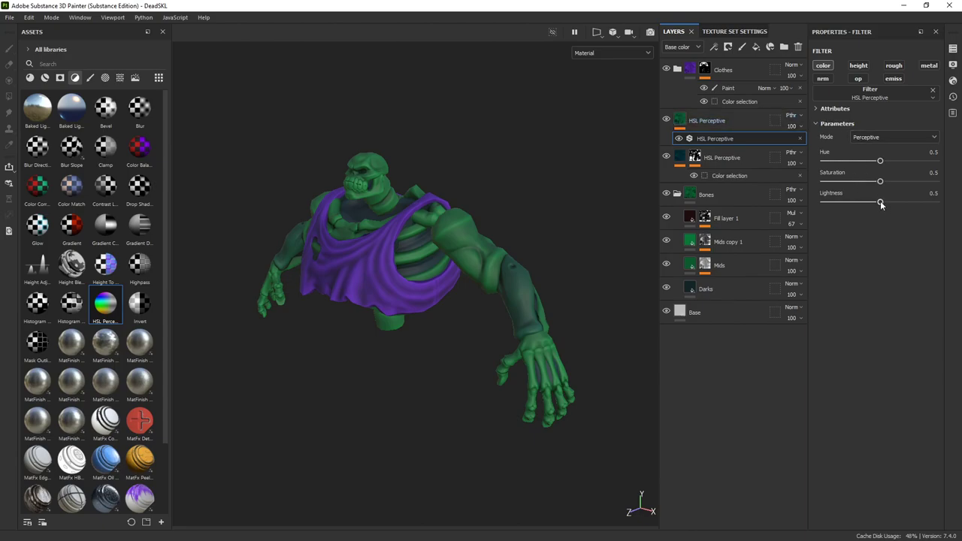
pyautogui.moveTo(880, 203); pyautogui.dragTo(867, 203)
pyautogui.moveTo(880, 161); pyautogui.dragTo(883, 164)
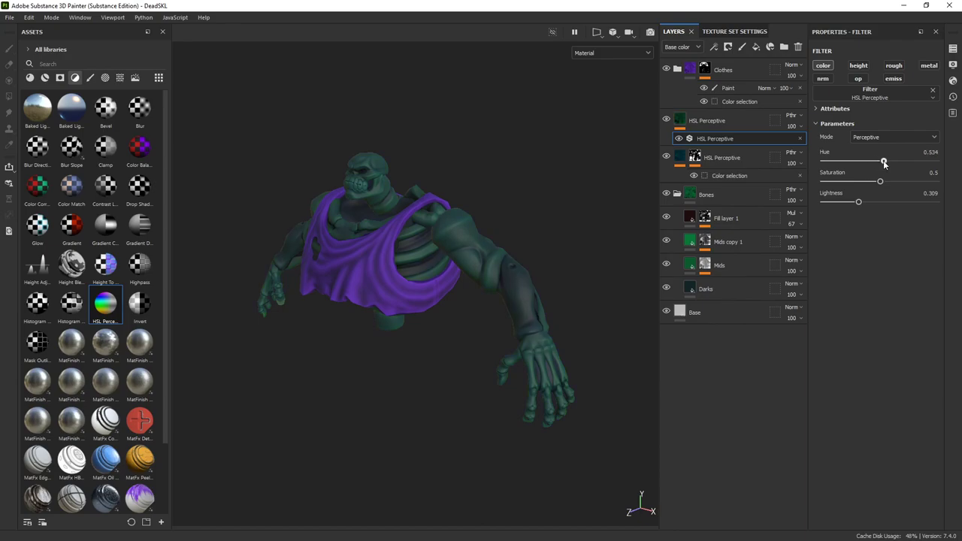
pyautogui.moveTo(877, 185); pyautogui.dragTo(869, 186)
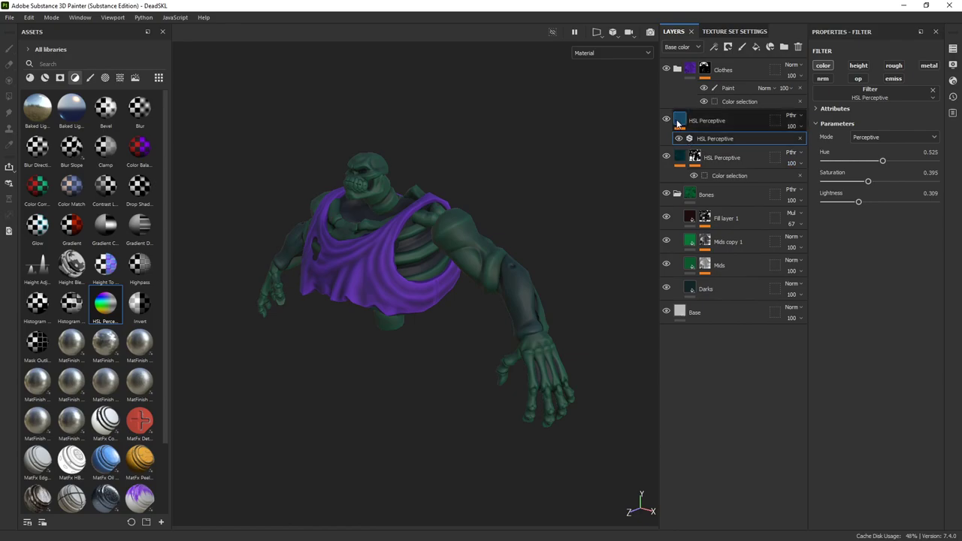
# Step: Give the second HSL Perceptive layer a black mask with a color selection that picks the hands' white ID color
pyautogui.rightClick(683, 122)
pyautogui.click(695, 140)
pyautogui.rightClick(696, 122)
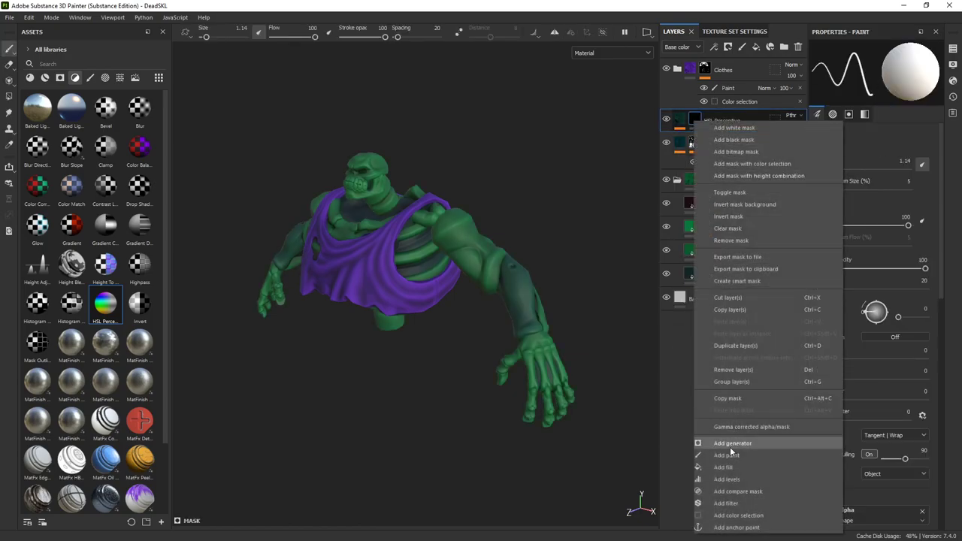
pyautogui.click(723, 518)
pyautogui.click(918, 152)
pyautogui.click(556, 362)
pyautogui.keyDown('alt'); pyautogui.moveTo(570, 265); pyautogui.dragTo(534, 236); pyautogui.keyUp('alt')
# Step: Refine the hands' HSL Perceptive filter to hue about 0.502, saturation 0.475 and lightness 0.318
pyautogui.click(680, 120)
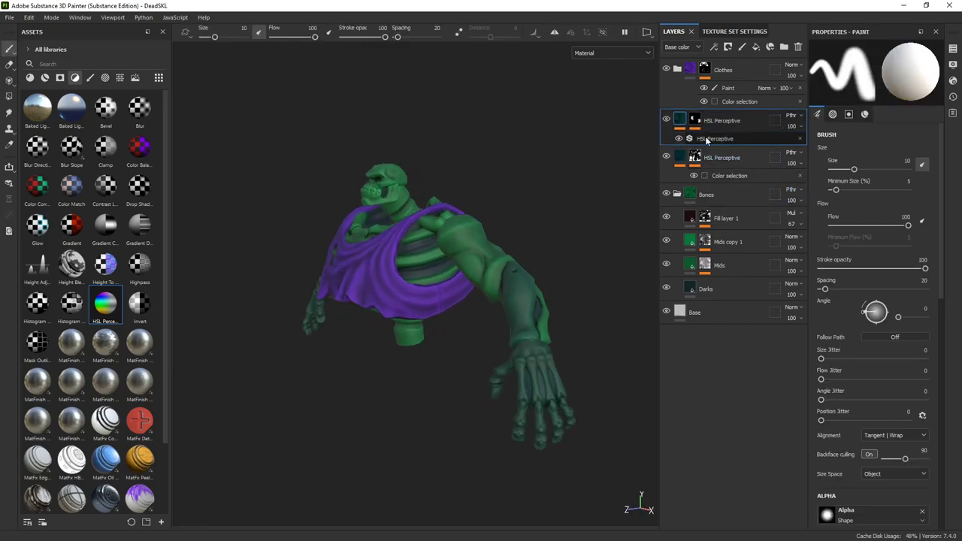
pyautogui.moveTo(883, 160); pyautogui.dragTo(858, 206)
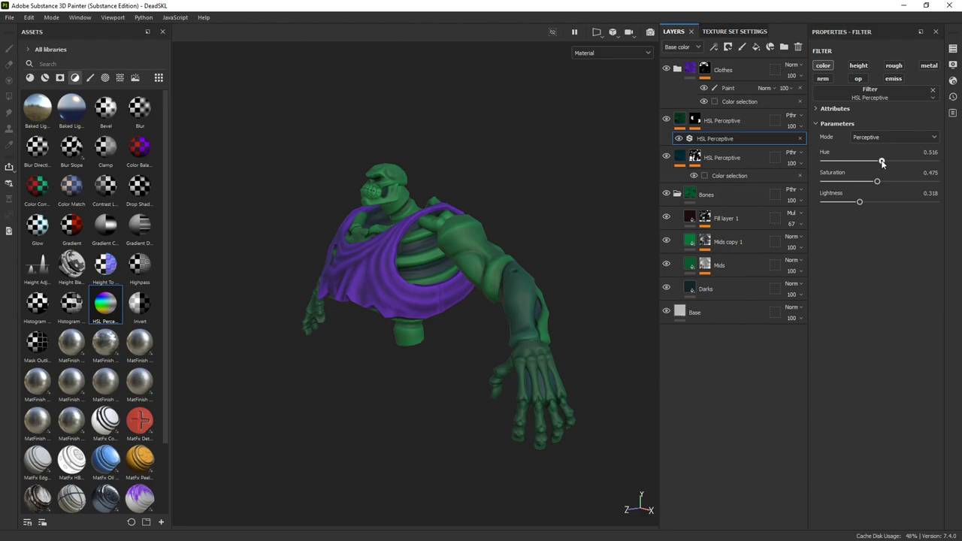
pyautogui.keyDown('alt'); pyautogui.moveTo(429, 293); pyautogui.dragTo(465, 161); pyautogui.keyUp('alt')
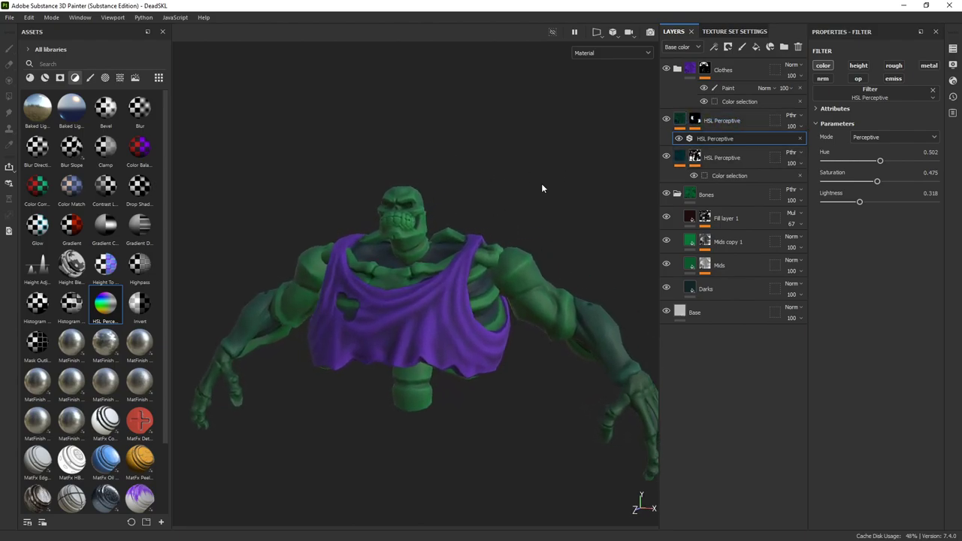
# Step: Add a third HSL Perceptive filter layer below the Clothes folder, with hue about 0.404, saturation 0.561 and lightness 0.574
pyautogui.moveTo(120, 325); pyautogui.dragTo(684, 123)
pyautogui.moveTo(880, 161); pyautogui.dragTo(888, 204)
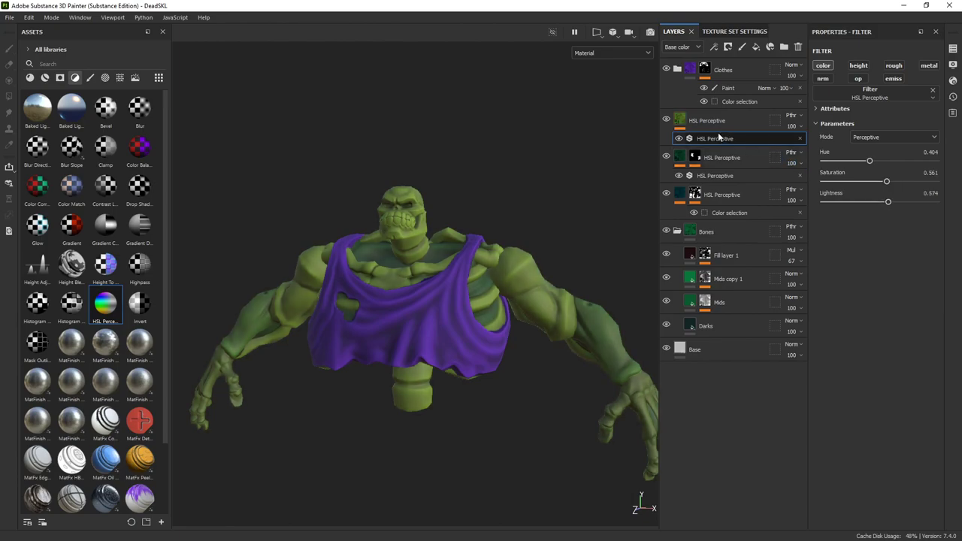
# Step: Limit the third HSL Perceptive layer to the teeth with a black mask and a color selection picking their light green ID color
pyautogui.rightClick(678, 121)
pyautogui.press('Escape')
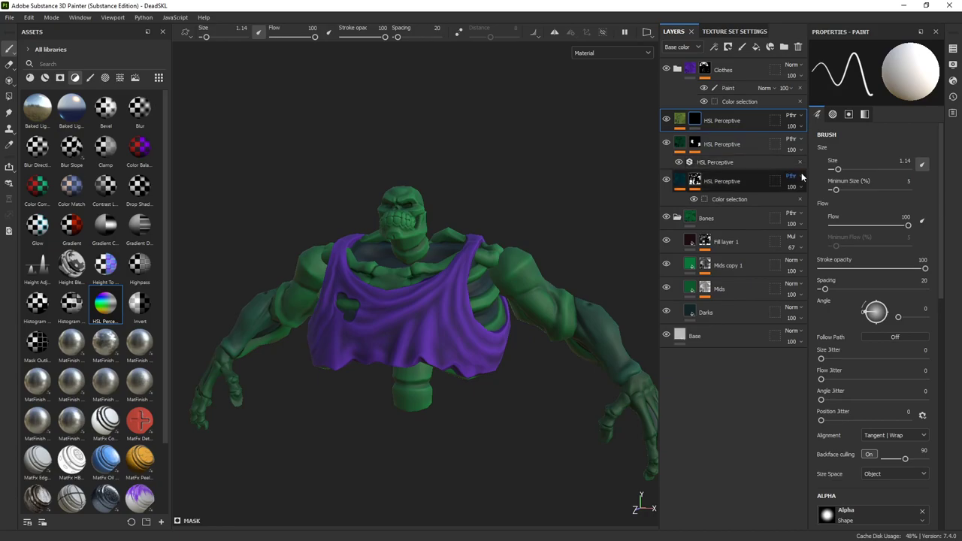
pyautogui.rightClick(692, 117)
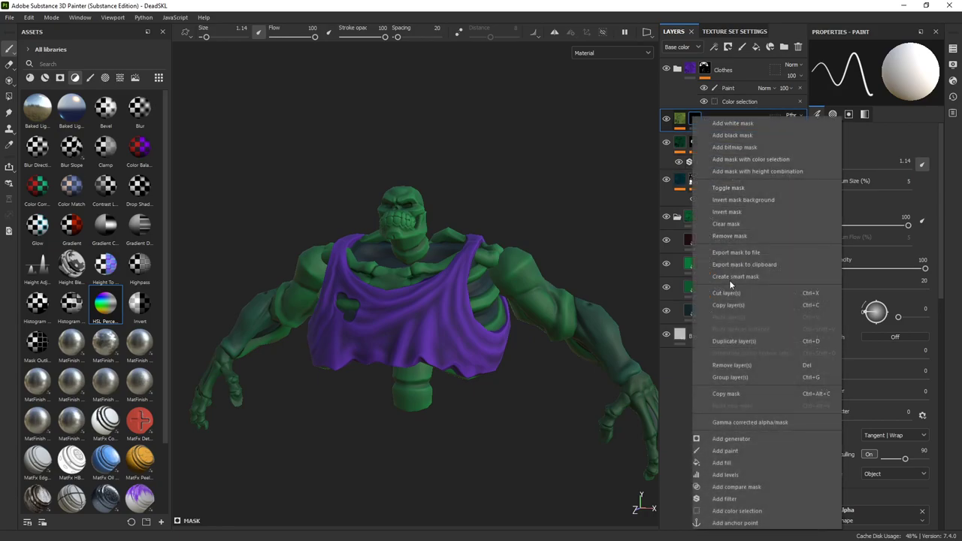
pyautogui.click(738, 511)
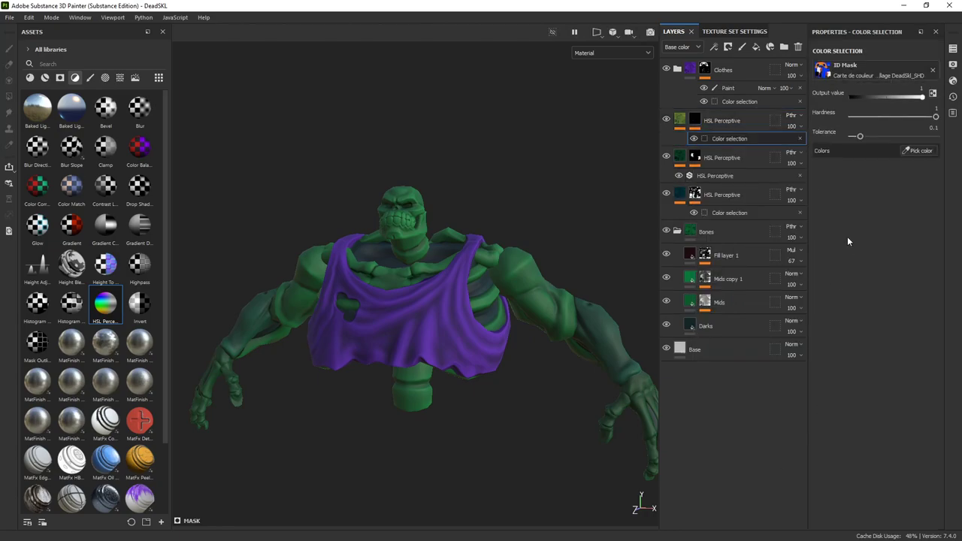
pyautogui.click(912, 151)
pyautogui.click(405, 218)
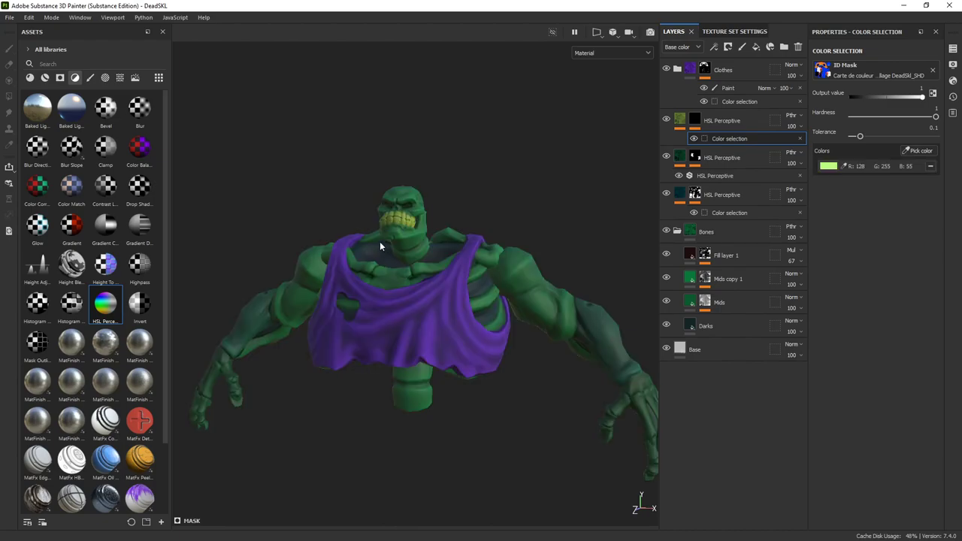
# Step: Set the teeth mask's color selection to tolerance 0.31 and hardness 0
pyautogui.scroll(5, 380, 246)
pyautogui.keyDown('alt'); pyautogui.moveTo(421, 225); pyautogui.dragTo(571, 203); pyautogui.keyUp('alt')
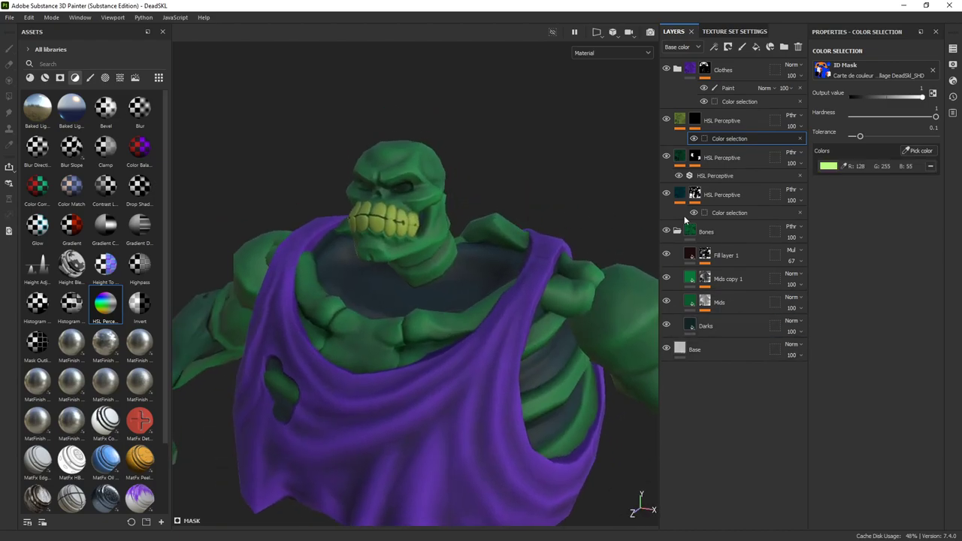
pyautogui.moveTo(859, 137); pyautogui.dragTo(877, 137)
pyautogui.moveTo(935, 117); pyautogui.dragTo(850, 129)
pyautogui.keyDown('alt'); pyautogui.moveTo(646, 166); pyautogui.dragTo(427, 223); pyautogui.keyUp('alt')
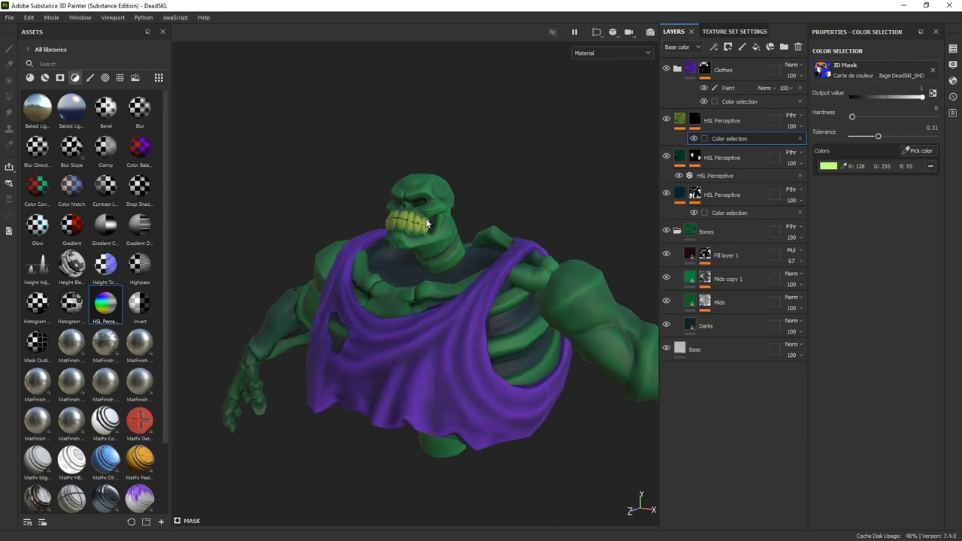
# Step: Add a fill layer directly above the teeth's HSL Perceptive layer, leaving only its roughness channel enabled
pyautogui.click(684, 120)
pyautogui.click(770, 121)
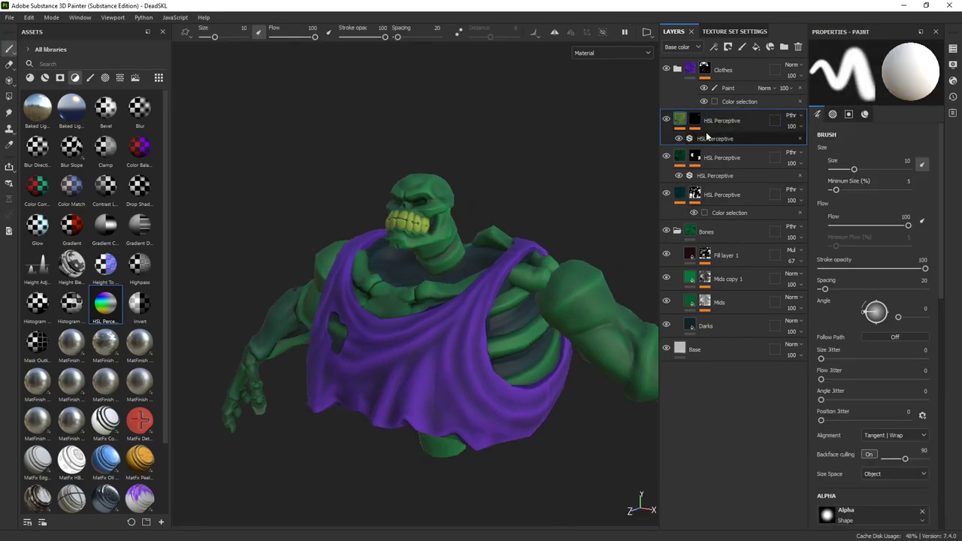
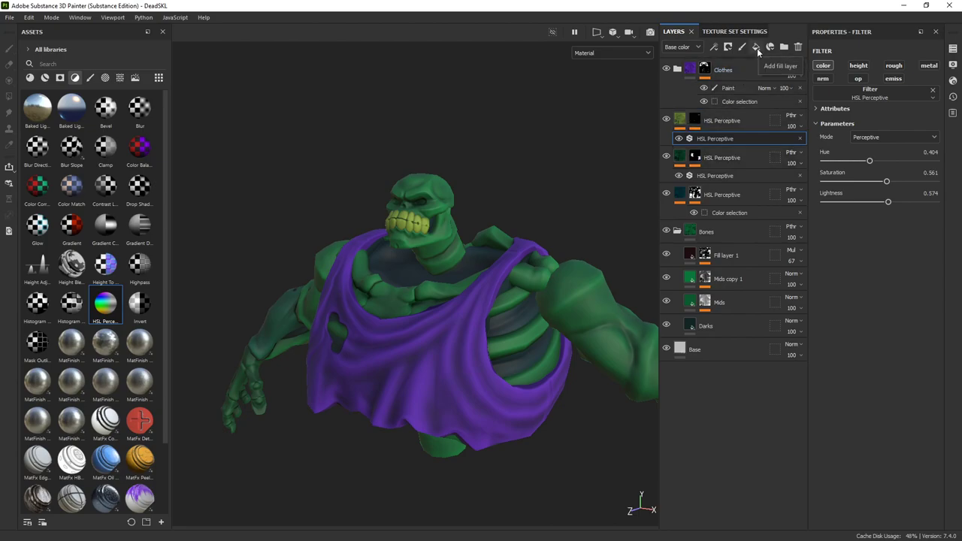
pyautogui.click(757, 48)
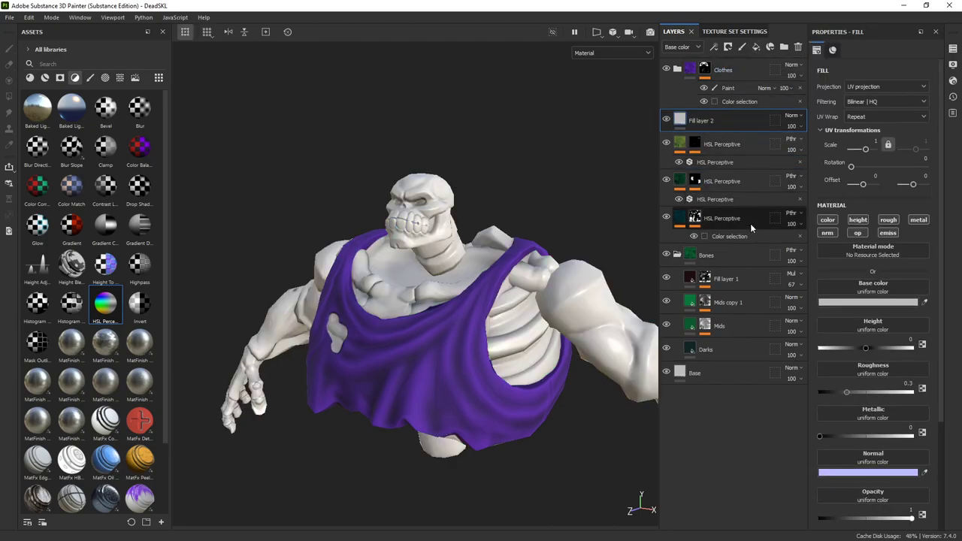
pyautogui.click(826, 233)
pyautogui.click(857, 233)
pyautogui.click(857, 219)
pyautogui.click(827, 220)
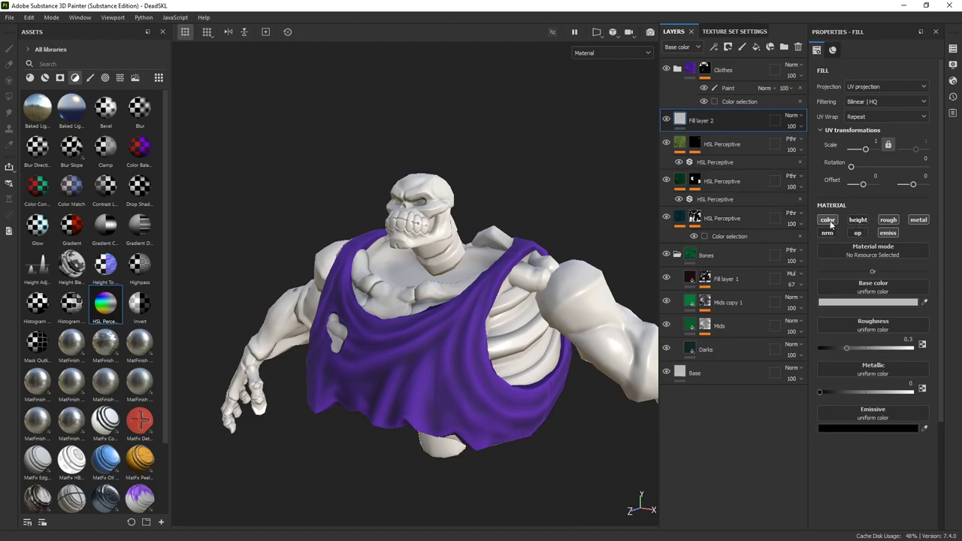
pyautogui.click(888, 233)
pyautogui.click(919, 219)
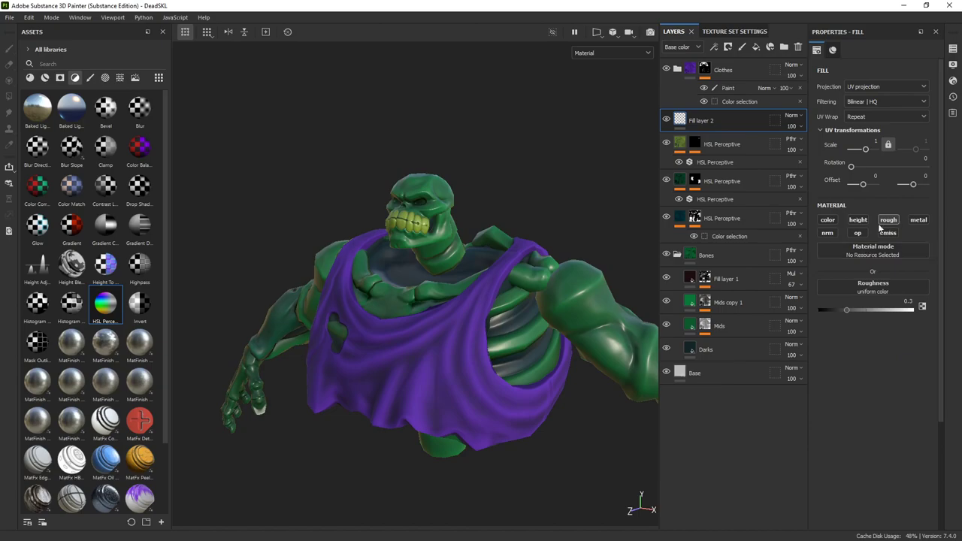
# Step: Give the new roughness fill layer a black mask and paste the teeth HSL Perceptive layer's mask into it
pyautogui.rightClick(683, 121)
pyautogui.click(696, 122)
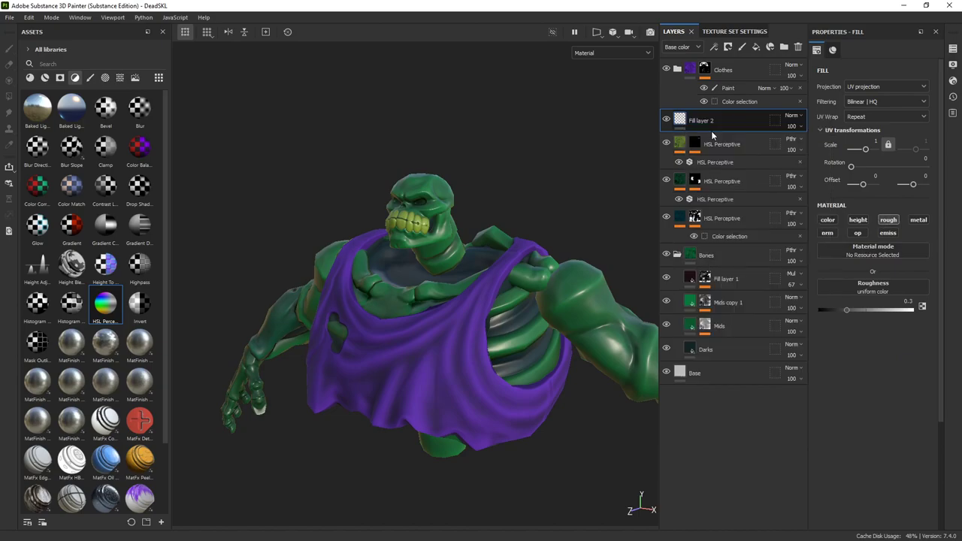
pyautogui.rightClick(698, 140)
pyautogui.click(751, 278)
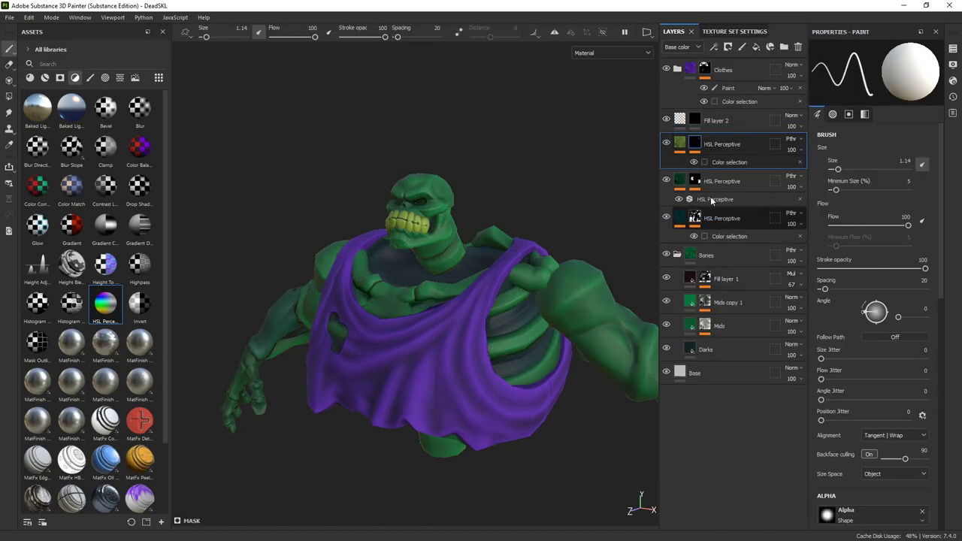
pyautogui.rightClick(693, 121)
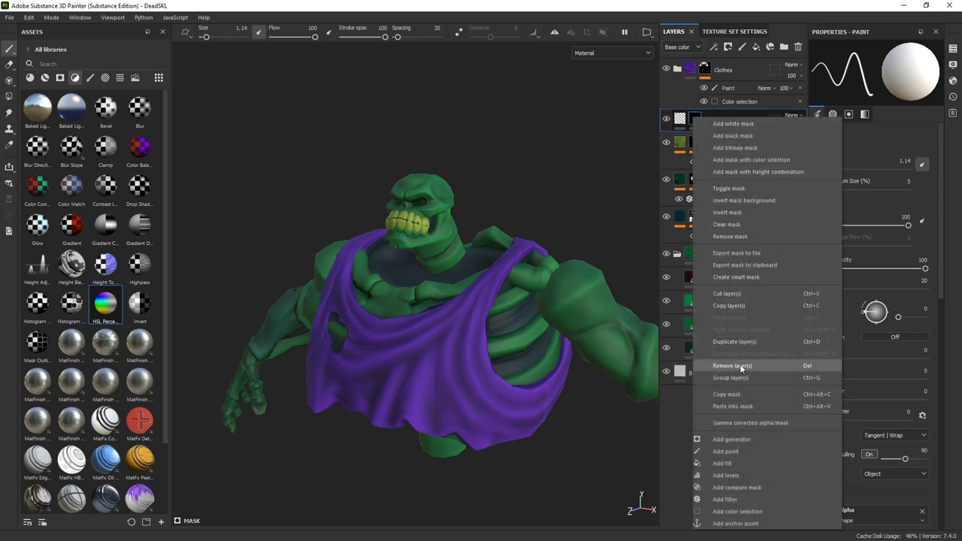
pyautogui.click(743, 405)
# Step: Rename the roughness fill layer as Rough Teeth
pyautogui.keyDown('alt'); pyautogui.moveTo(368, 250); pyautogui.dragTo(421, 250); pyautogui.keyUp('alt')
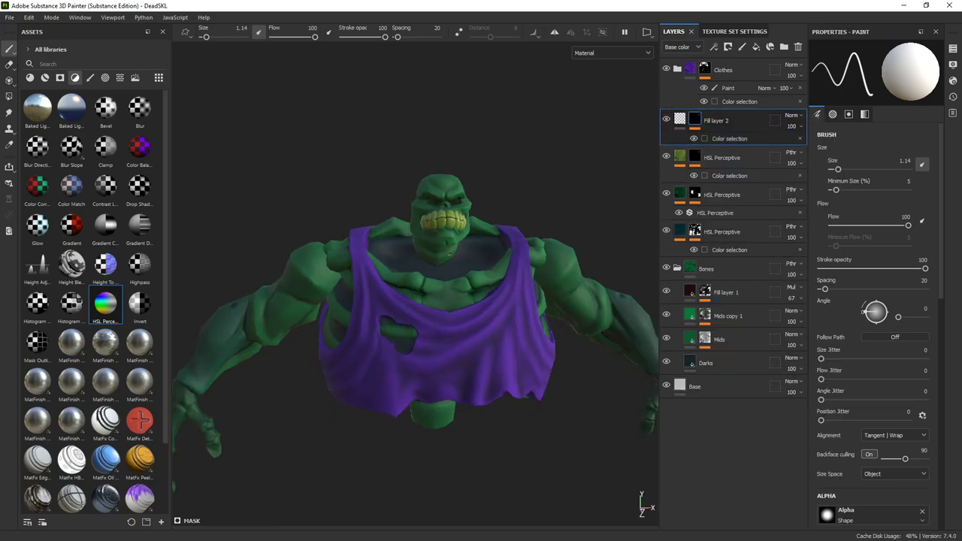
pyautogui.scroll(3, 421, 250)
pyautogui.keyDown('alt'); pyautogui.moveTo(451, 278); pyautogui.dragTo(526, 278); pyautogui.keyUp('alt')
pyautogui.doubleClick(717, 121)
pyautogui.write('Rough Teeth')
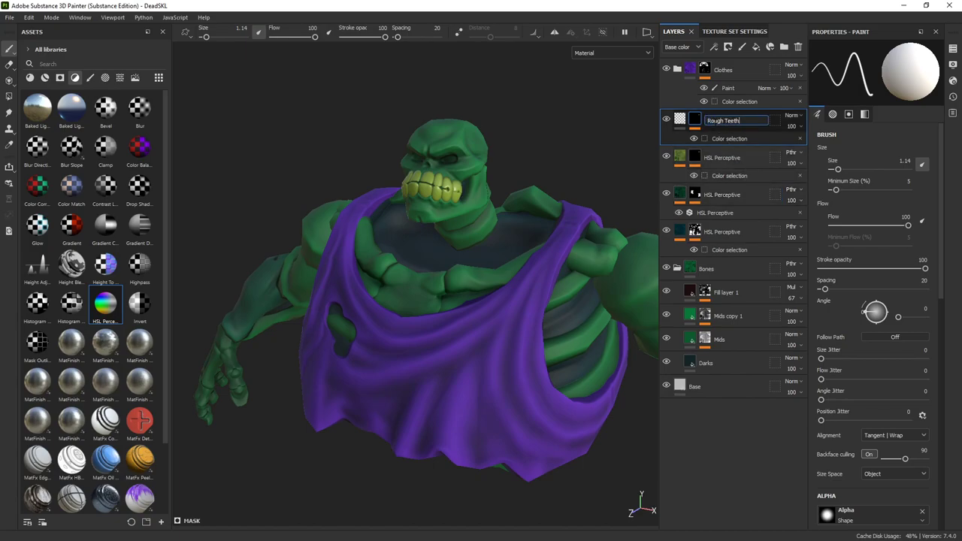
pyautogui.press('Return')
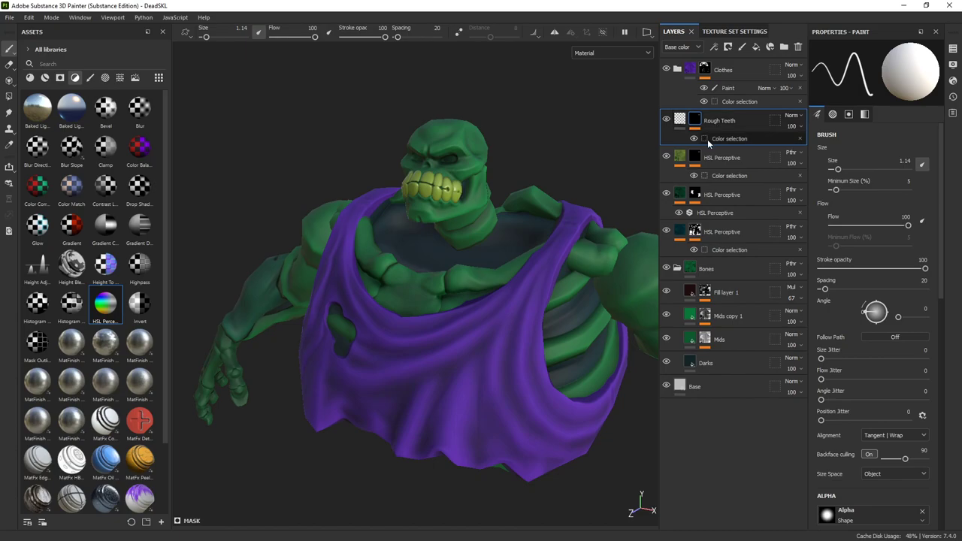
# Step: Set the Rough Teeth layer's roughness to 0.1257
pyautogui.click(692, 137)
pyautogui.press('Delete')
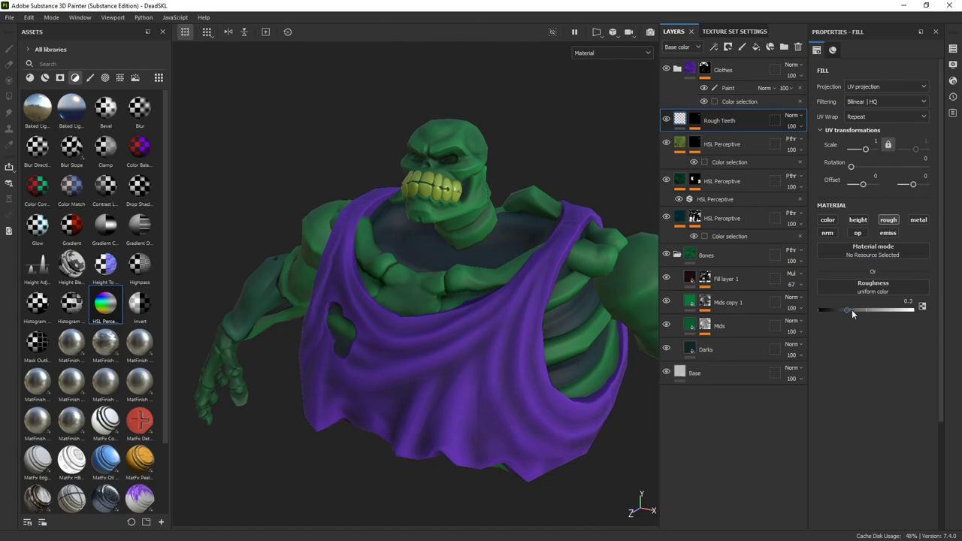
pyautogui.moveTo(849, 309); pyautogui.dragTo(830, 316)
# Step: Examine the character's teeth, arms, hands and clothes from several angles and distances
pyautogui.keyDown('alt'); pyautogui.moveTo(481, 286); pyautogui.dragTo(515, 268); pyautogui.keyUp('alt')
pyautogui.keyDown('alt'); pyautogui.moveTo(515, 269); pyautogui.dragTo(601, 279, button='right'); pyautogui.keyUp('alt')
pyautogui.keyDown('alt'); pyautogui.moveTo(601, 278); pyautogui.dragTo(572, 252); pyautogui.keyUp('alt')
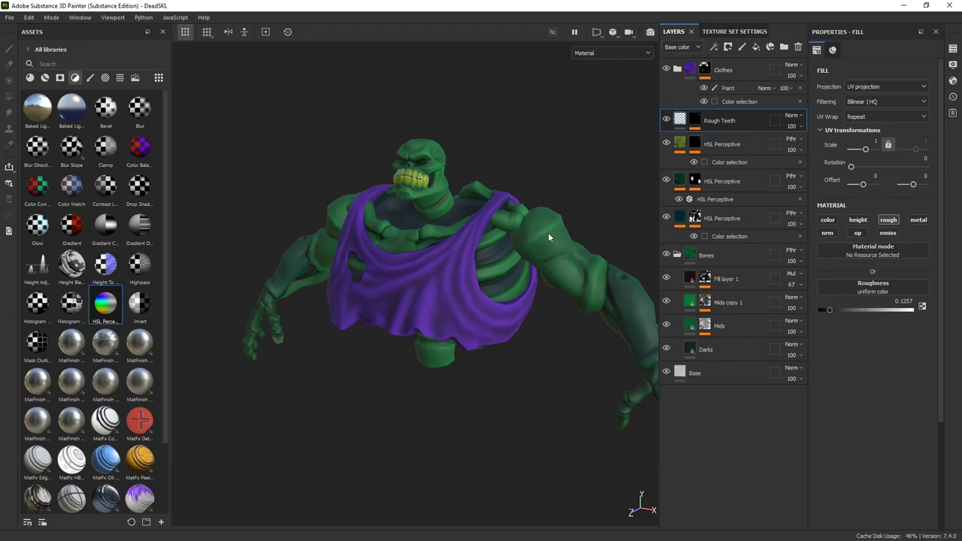
pyautogui.keyDown('alt'); pyautogui.moveTo(445, 275); pyautogui.dragTo(443, 306); pyautogui.keyUp('alt')
pyautogui.keyDown('alt'); pyautogui.moveTo(457, 263); pyautogui.dragTo(457, 250); pyautogui.keyUp('alt')
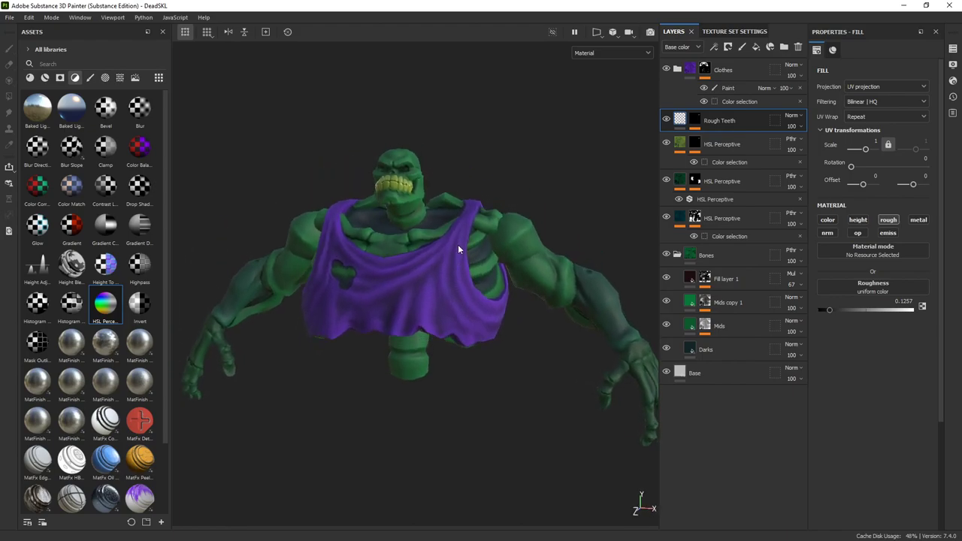
pyautogui.keyDown('alt'); pyautogui.moveTo(605, 293); pyautogui.dragTo(524, 253); pyautogui.keyUp('alt')
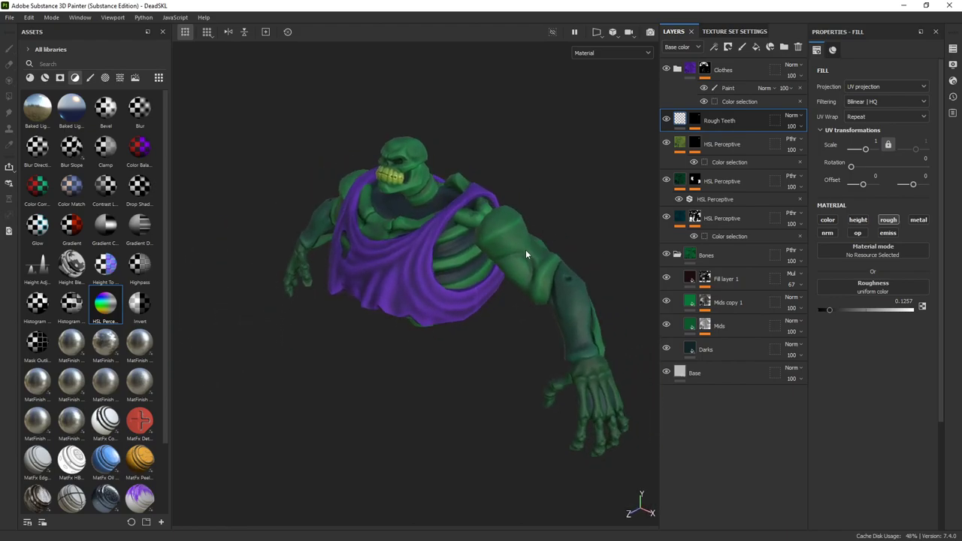
pyautogui.keyDown('alt'); pyautogui.moveTo(597, 408); pyautogui.dragTo(632, 239); pyautogui.keyUp('alt')
pyautogui.keyDown('alt'); pyautogui.moveTo(447, 210); pyautogui.dragTo(443, 255); pyautogui.keyUp('alt')
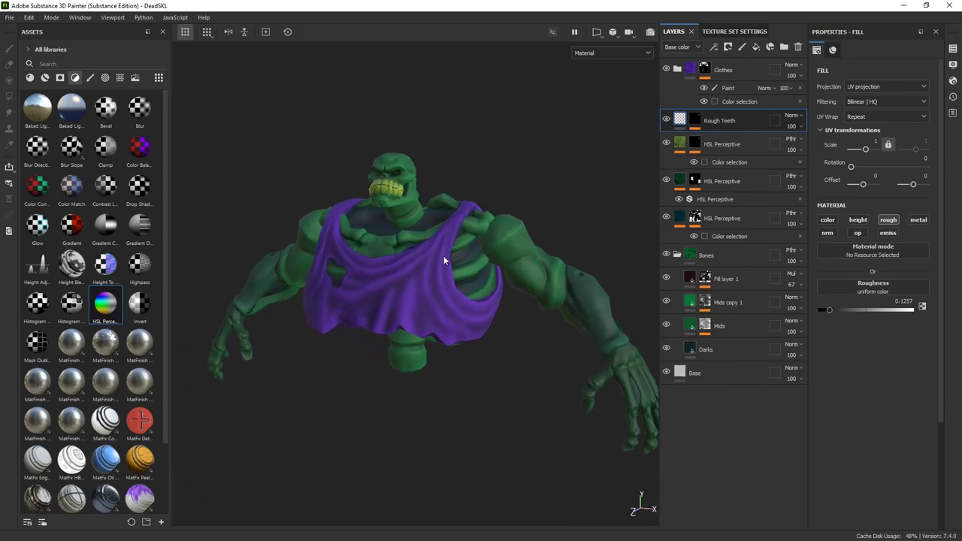
pyautogui.keyDown('alt'); pyautogui.moveTo(470, 220); pyautogui.dragTo(493, 210); pyautogui.keyUp('alt')
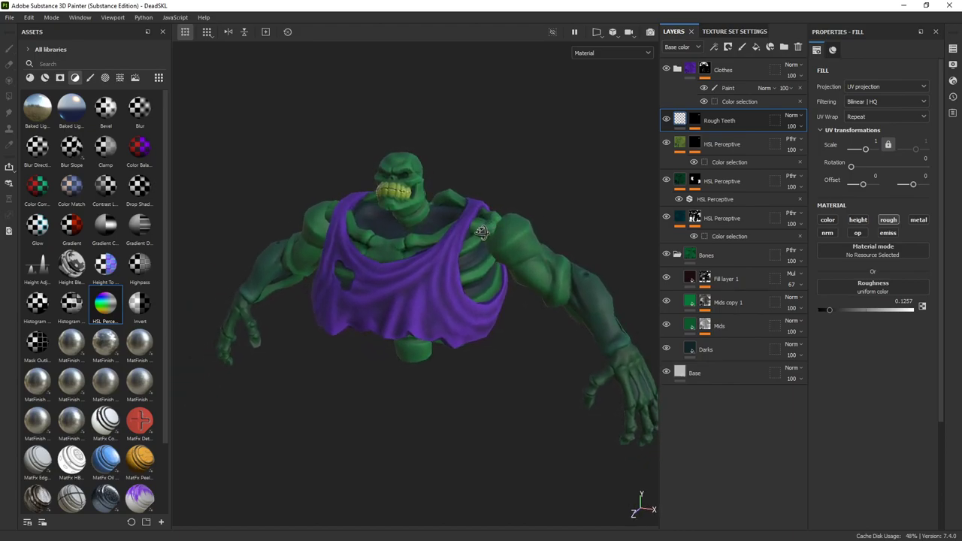
pyautogui.keyDown('alt'); pyautogui.moveTo(494, 210); pyautogui.dragTo(492, 208, button='middle'); pyautogui.keyUp('alt')
pyautogui.keyDown('alt'); pyautogui.moveTo(493, 208); pyautogui.dragTo(264, 207); pyautogui.keyUp('alt')
pyautogui.keyDown('alt'); pyautogui.moveTo(345, 341); pyautogui.dragTo(330, 183); pyautogui.keyUp('alt')
pyautogui.keyDown('alt'); pyautogui.moveTo(393, 243); pyautogui.dragTo(426, 290); pyautogui.keyUp('alt')
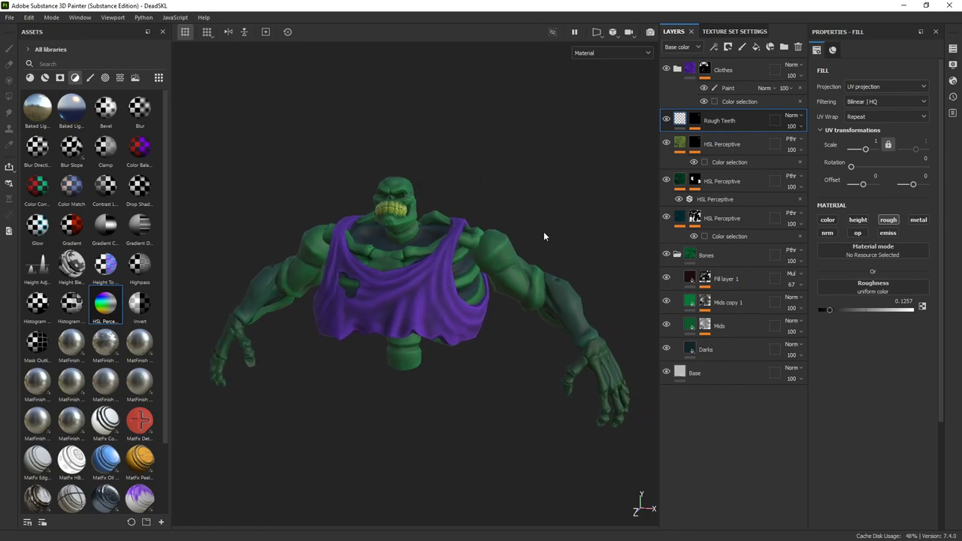
pyautogui.keyDown('alt'); pyautogui.moveTo(434, 253); pyautogui.dragTo(471, 217); pyautogui.keyUp('alt')
# Step: Adjust the teeth's HSL Perceptive filter to hue 0.386, saturation 0.305 and lightness 0.664 for a bone-white tone
pyautogui.click(721, 145)
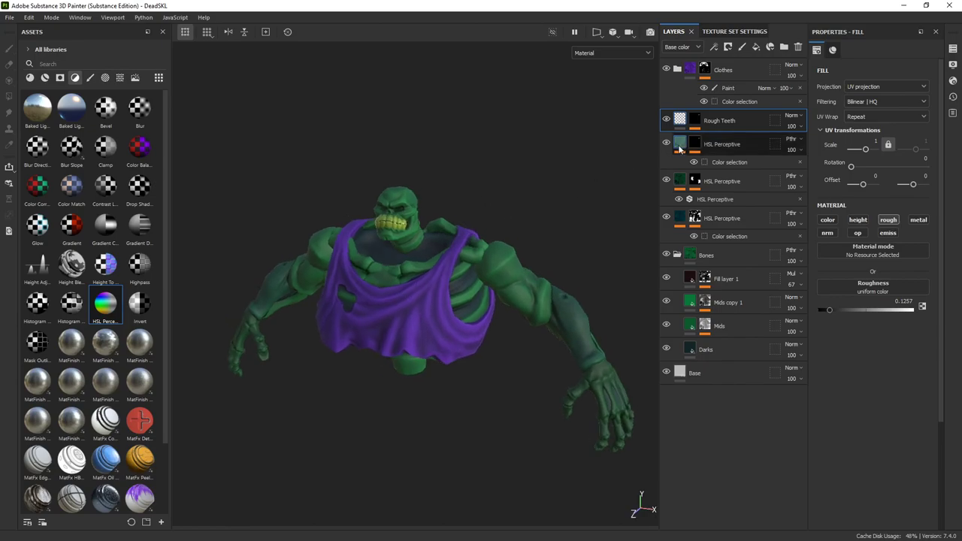
pyautogui.click(710, 162)
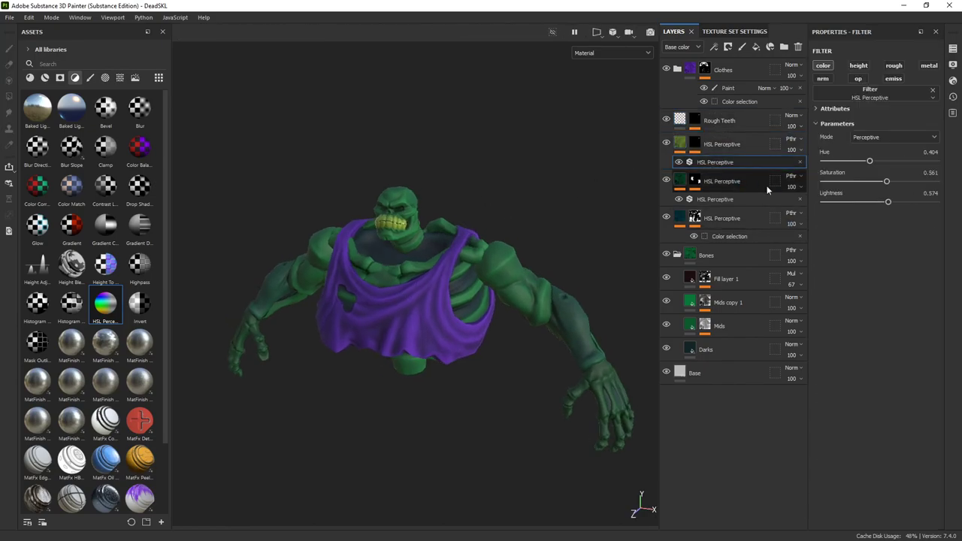
pyautogui.moveTo(889, 205); pyautogui.dragTo(894, 204)
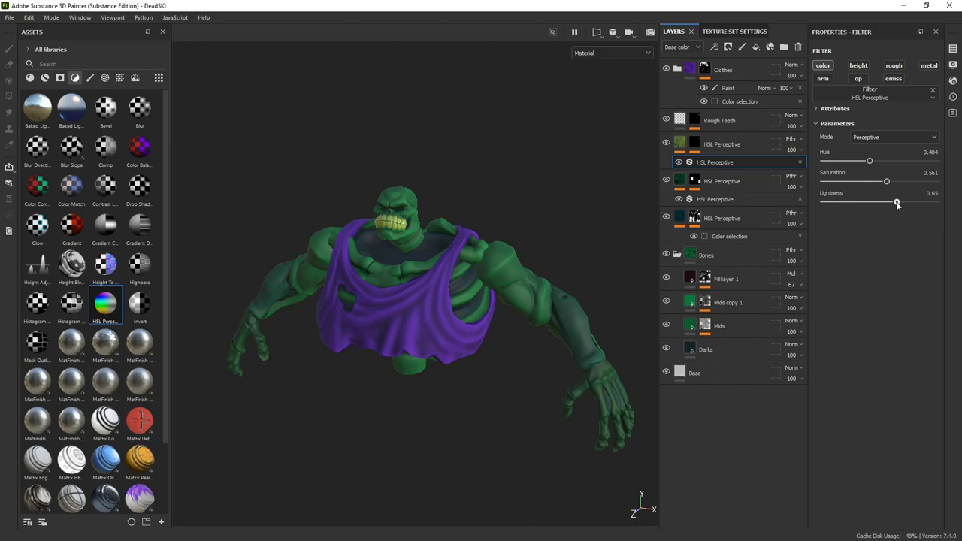
pyautogui.moveTo(871, 162); pyautogui.dragTo(868, 164)
pyautogui.keyDown('alt'); pyautogui.moveTo(571, 225); pyautogui.dragTo(565, 269); pyautogui.keyUp('alt')
pyautogui.scroll(2, 564, 268)
pyautogui.moveTo(886, 183); pyautogui.dragTo(904, 202)
pyautogui.moveTo(863, 165); pyautogui.dragTo(864, 166)
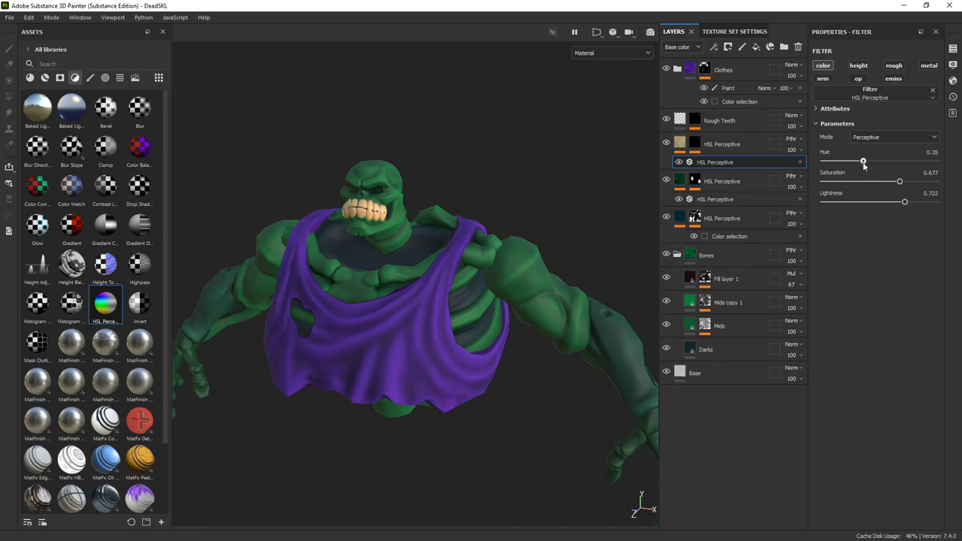
pyautogui.moveTo(898, 182); pyautogui.dragTo(899, 205)
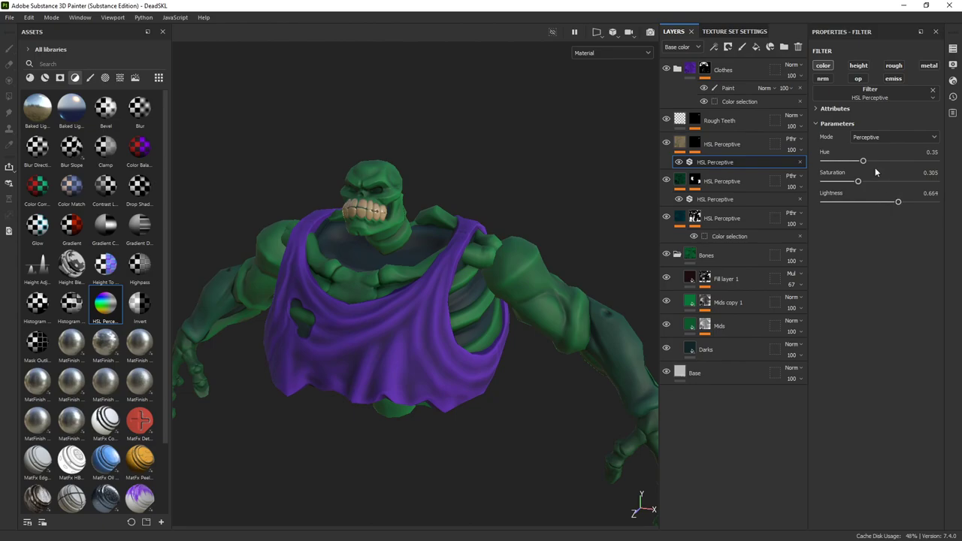
pyautogui.moveTo(862, 161); pyautogui.dragTo(865, 162)
pyautogui.moveTo(496, 242)
pyautogui.keyDown('alt'); pyautogui.mouseDown()
pyautogui.moveTo(456, 232)
pyautogui.moveTo(479, 234)
pyautogui.mouseUp(); pyautogui.keyUp('alt')
pyautogui.keyDown('alt'); pyautogui.moveTo(479, 234); pyautogui.dragTo(236, 219, button='right'); pyautogui.keyUp('alt')
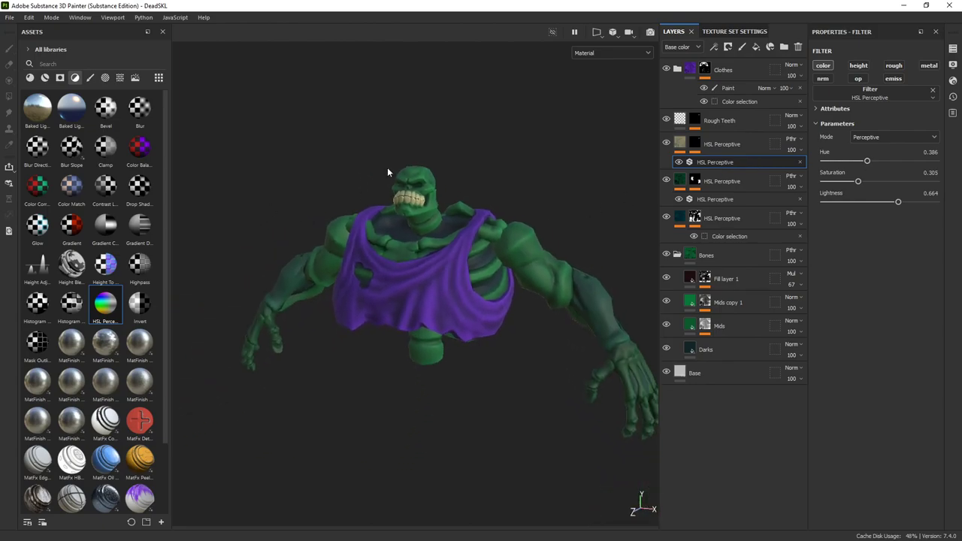
pyautogui.keyDown('alt'); pyautogui.moveTo(619, 215); pyautogui.dragTo(418, 150); pyautogui.keyUp('alt')
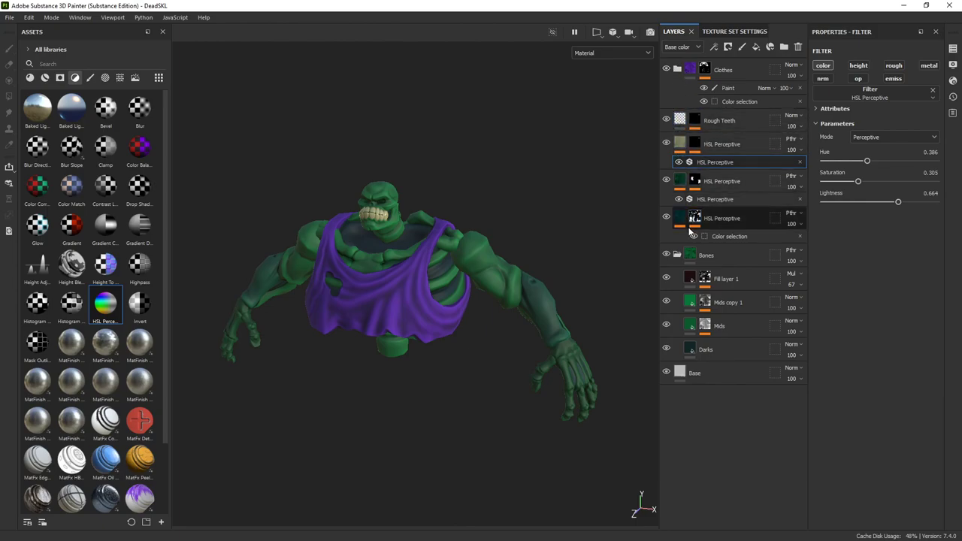
# Step: Move the Rough Teeth layer and the three HSL Perceptive layers to the top of the Bones folder and collapse it
pyautogui.moveTo(687, 259)
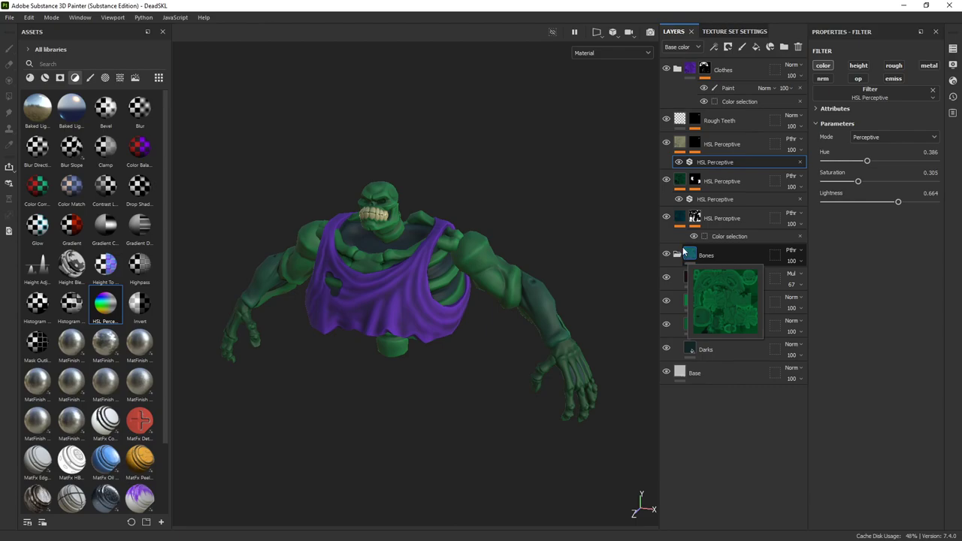
pyautogui.click(677, 69)
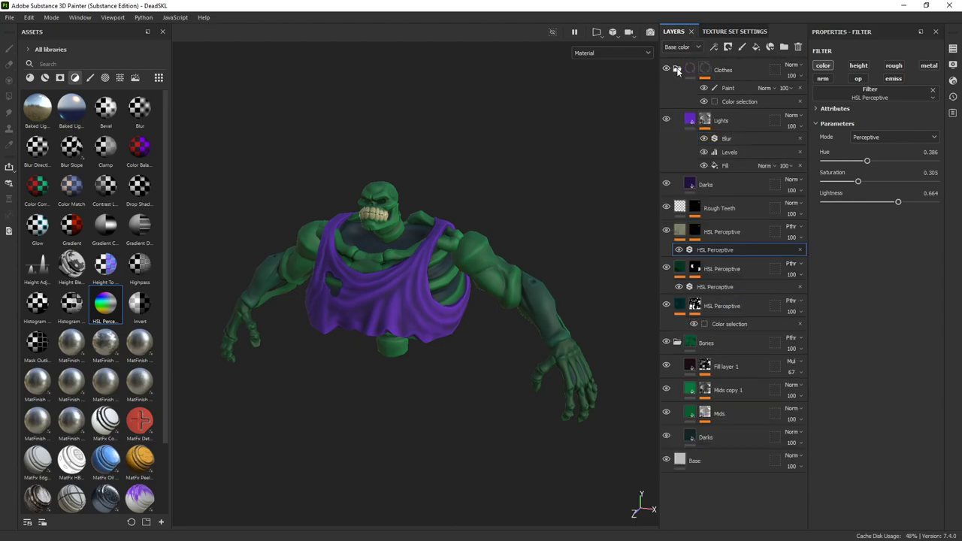
pyautogui.click(678, 70)
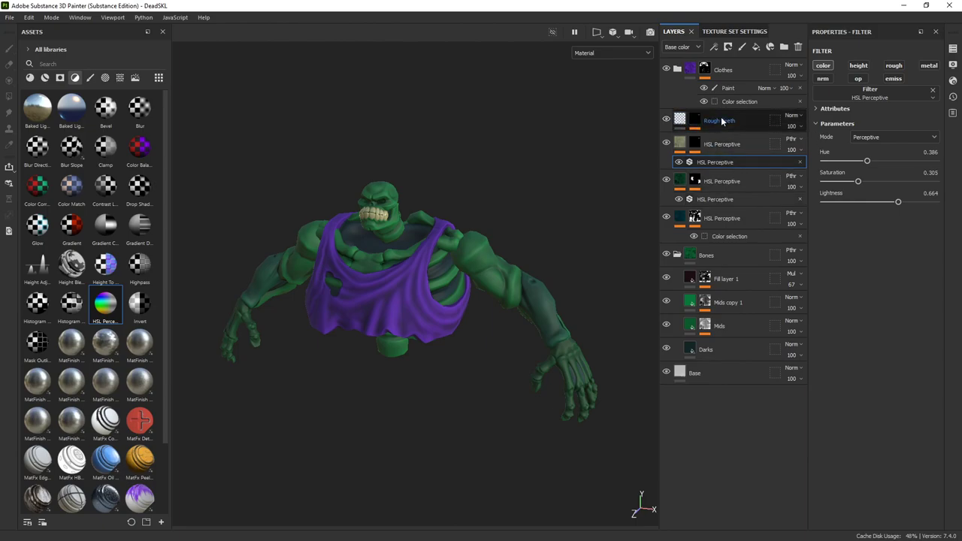
pyautogui.click(722, 218)
pyautogui.keyDown('shift'); pyautogui.click(725, 150); pyautogui.keyUp('shift')
pyautogui.keyDown('shift'); pyautogui.click(721, 120); pyautogui.keyUp('shift')
pyautogui.moveTo(721, 120); pyautogui.dragTo(730, 263)
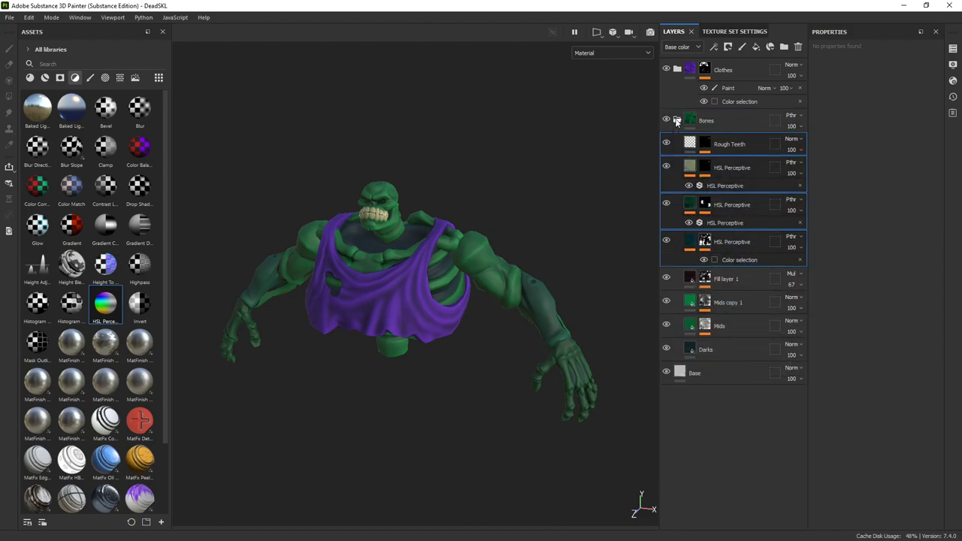
pyautogui.click(677, 120)
pyautogui.click(666, 68)
pyautogui.click(666, 69)
# Step: Add a fill layer above the Clothes folder and leave only its color channel enabled
pyautogui.keyDown('alt'); pyautogui.moveTo(569, 184); pyautogui.dragTo(434, 293); pyautogui.keyUp('alt')
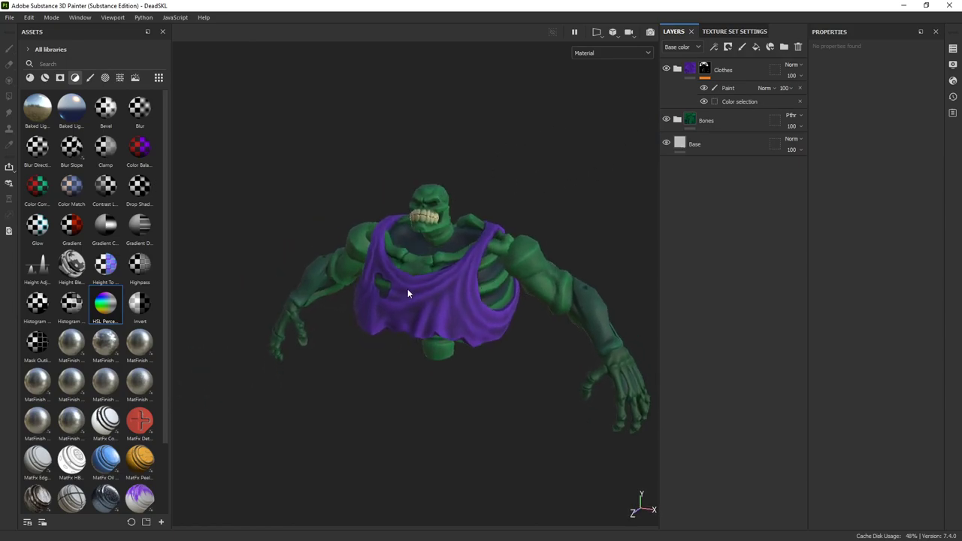
pyautogui.keyDown('alt'); pyautogui.moveTo(429, 183); pyautogui.dragTo(534, 181); pyautogui.keyUp('alt')
pyautogui.click(756, 66)
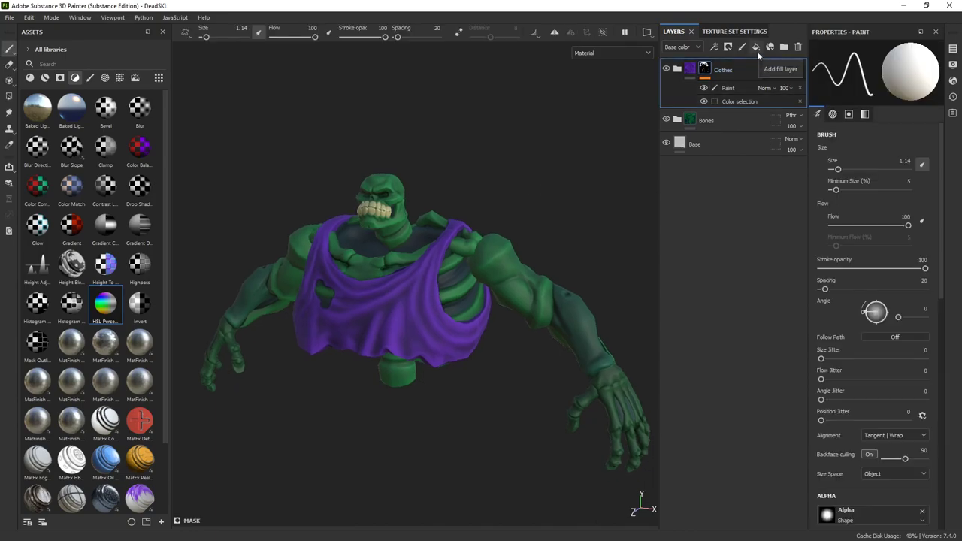
pyautogui.click(756, 48)
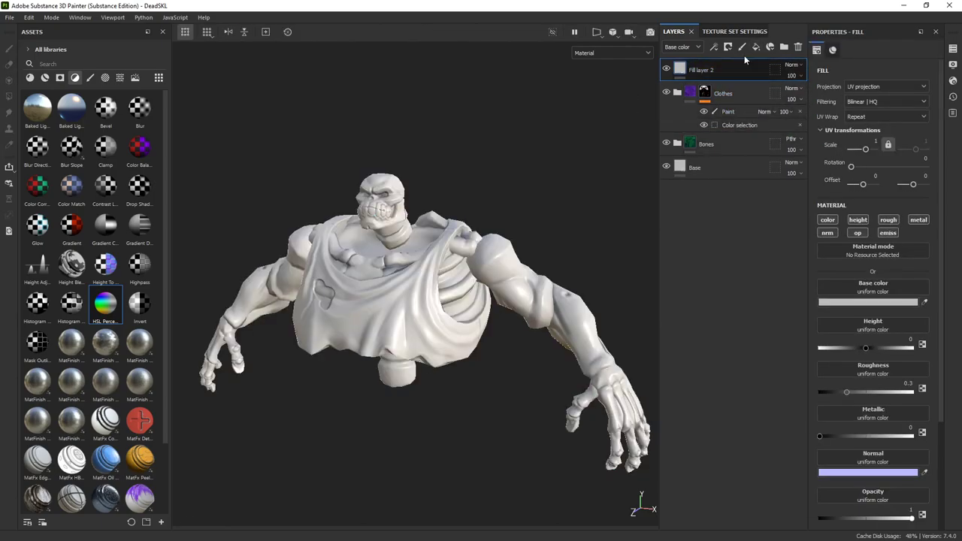
pyautogui.click(827, 232)
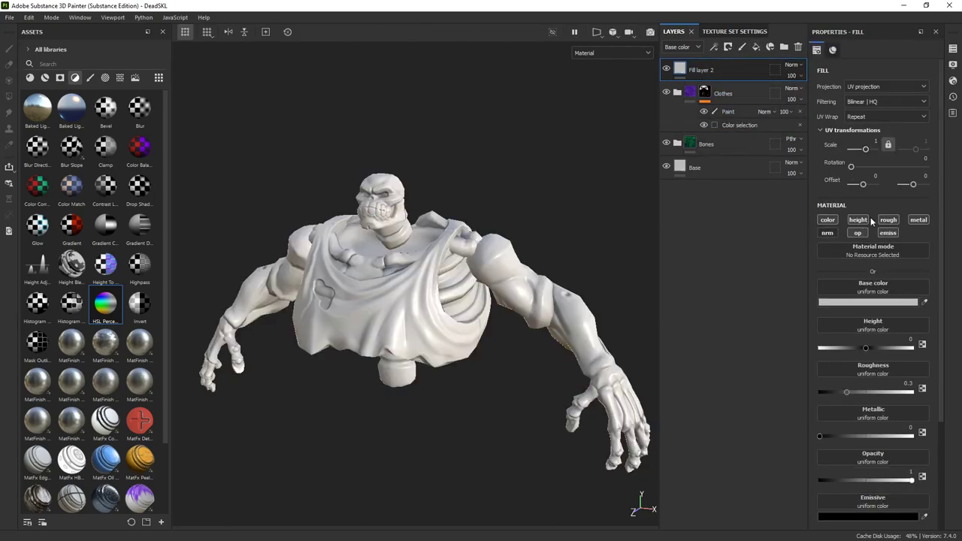
pyautogui.click(857, 219)
pyautogui.click(888, 220)
pyautogui.click(888, 232)
pyautogui.click(919, 219)
pyautogui.click(857, 232)
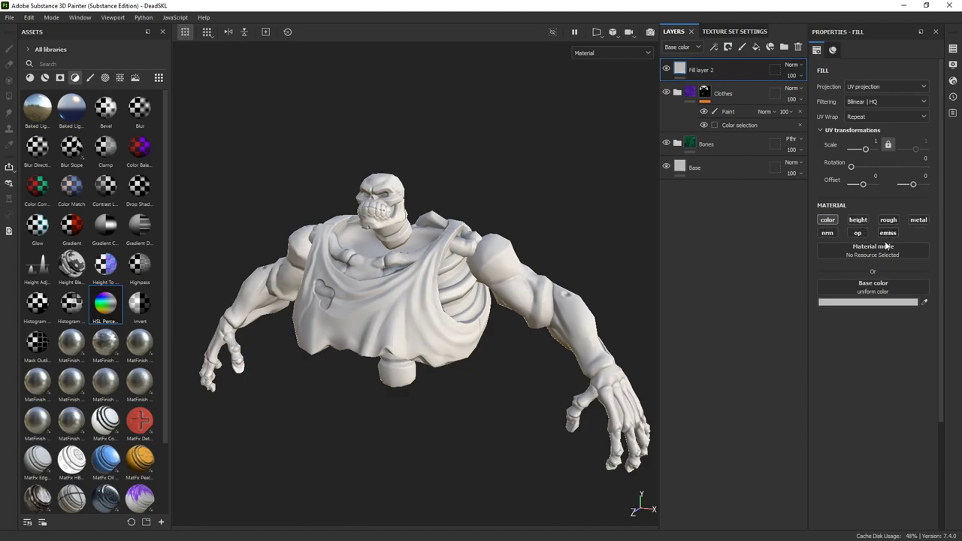
# Step: Set the new fill layer's base color to lime yellow-green CBFF00
pyautogui.click(850, 301)
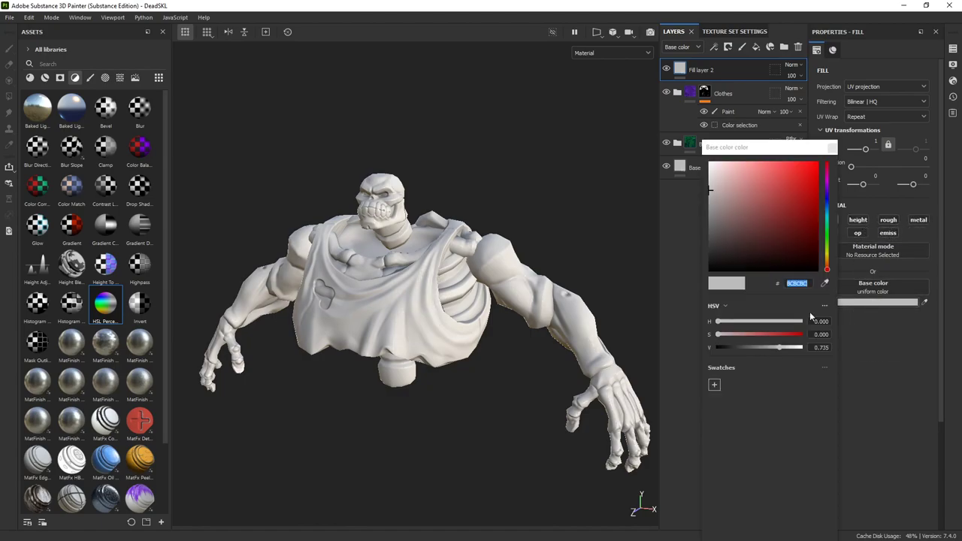
pyautogui.click(827, 245)
pyautogui.click(813, 170)
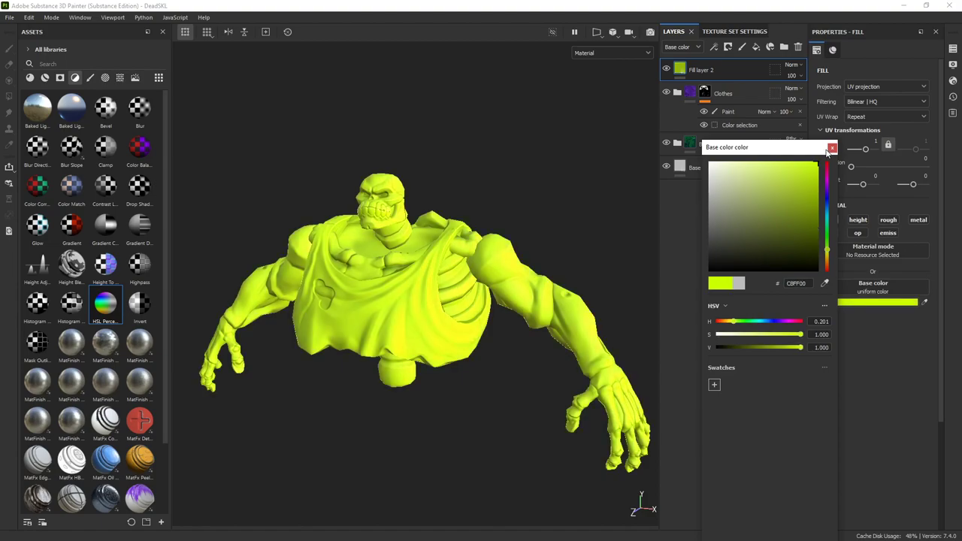
pyautogui.click(867, 202)
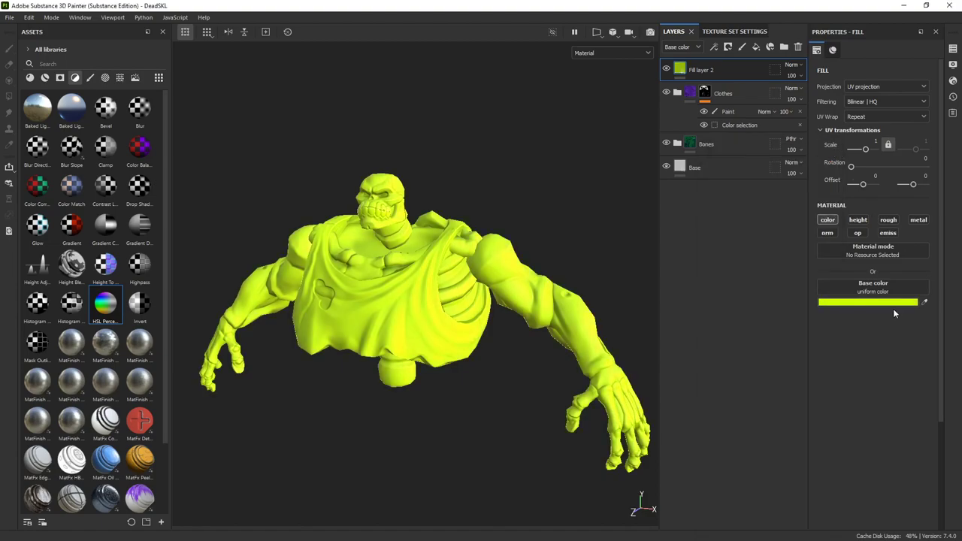
# Step: Give Fill layer 2 a black mask and add a Light generator to it
pyautogui.rightClick(681, 69)
pyautogui.click(710, 87)
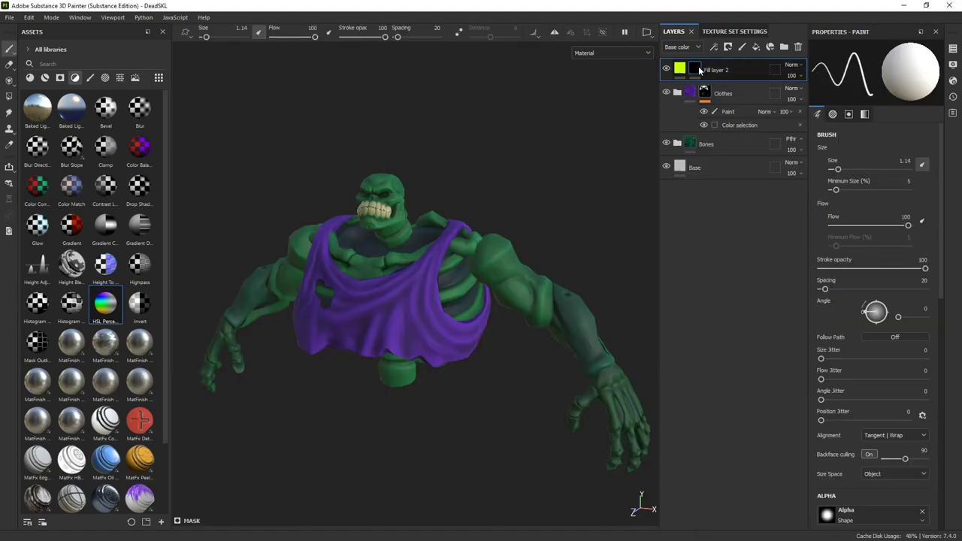
pyautogui.rightClick(699, 67)
pyautogui.click(757, 389)
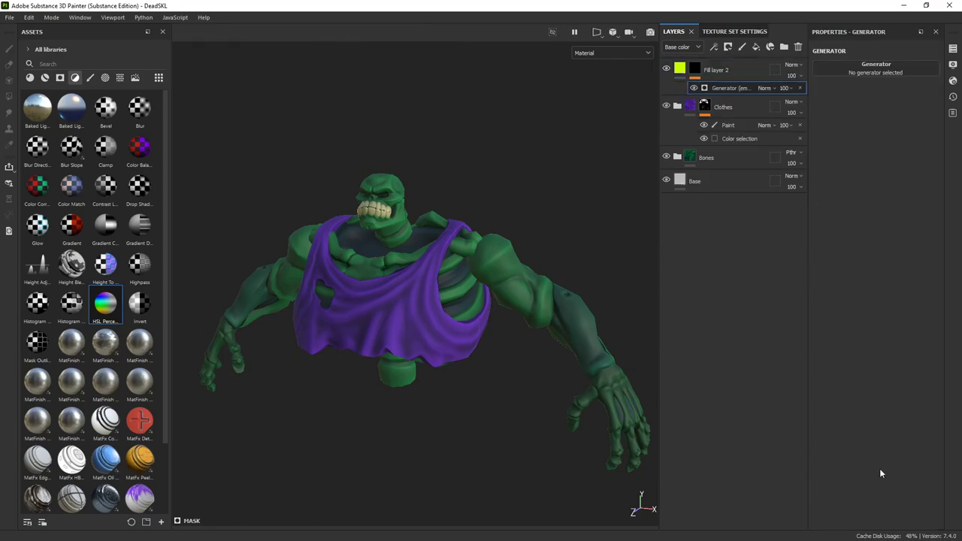
pyautogui.click(866, 72)
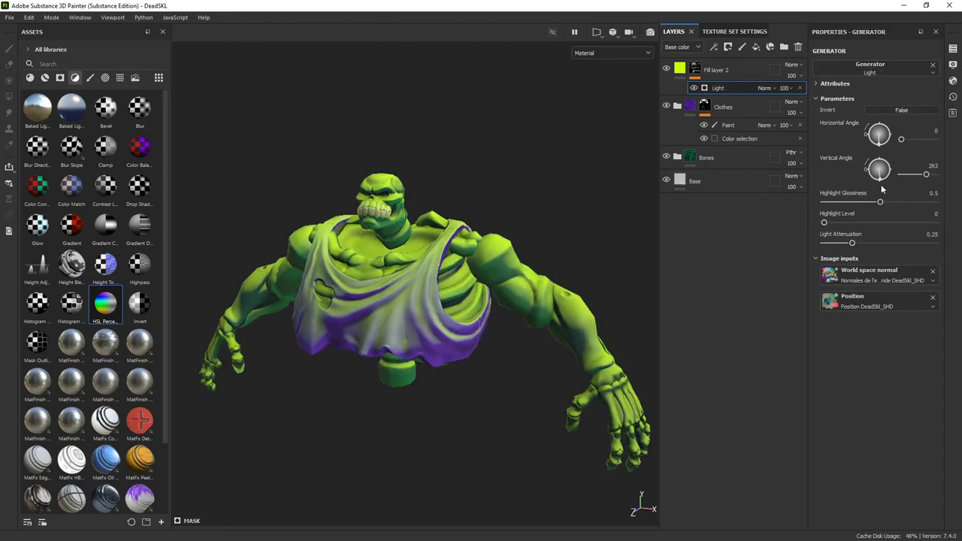
# Step: Set the Light generator's vertical angle to 267, light attenuation to 0.77 and highlight level to 0.25
pyautogui.moveTo(882, 191); pyautogui.dragTo(881, 192)
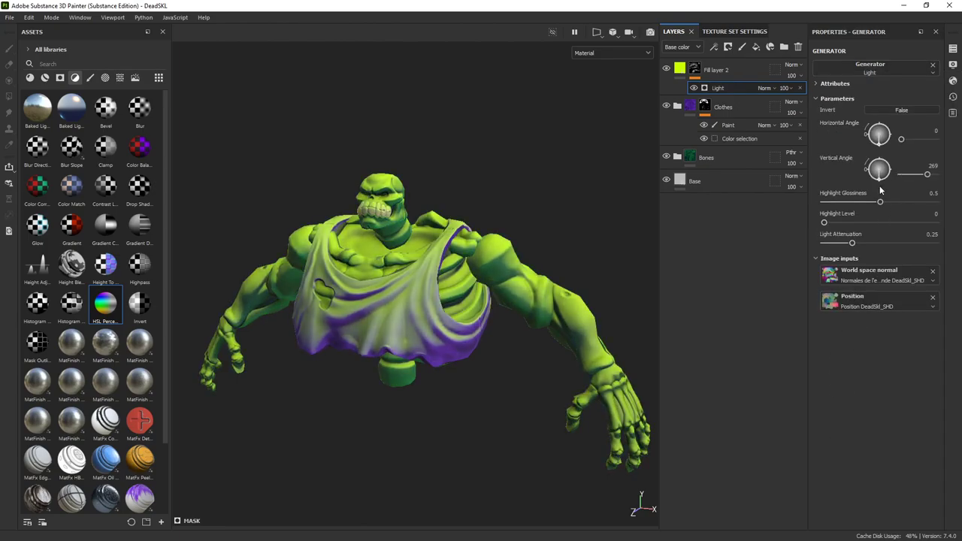
pyautogui.keyDown('alt'); pyautogui.moveTo(605, 197); pyautogui.dragTo(558, 186); pyautogui.keyUp('alt')
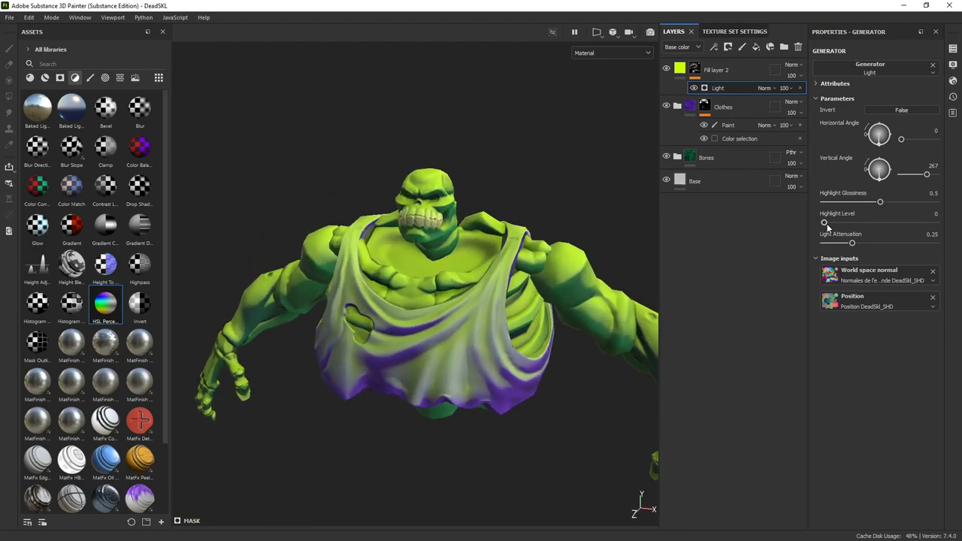
pyautogui.moveTo(856, 242); pyautogui.dragTo(910, 243)
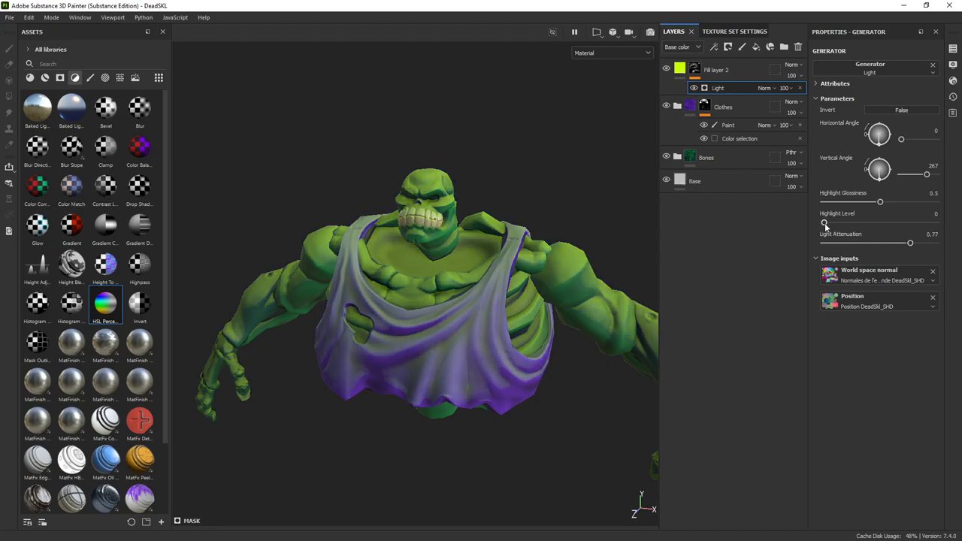
pyautogui.moveTo(825, 224); pyautogui.dragTo(853, 228)
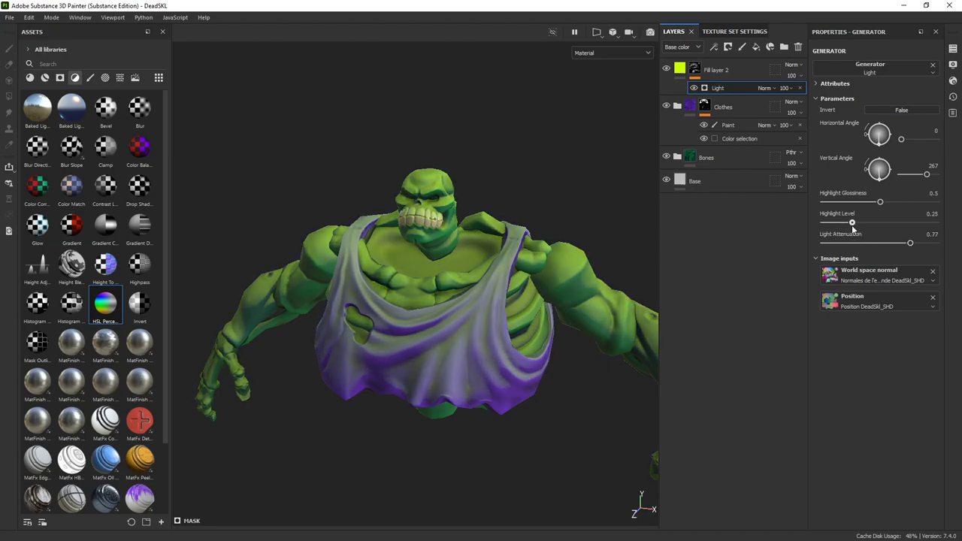
# Step: Set the blending mode of Fill layer 2 to Overlay
pyautogui.click(680, 70)
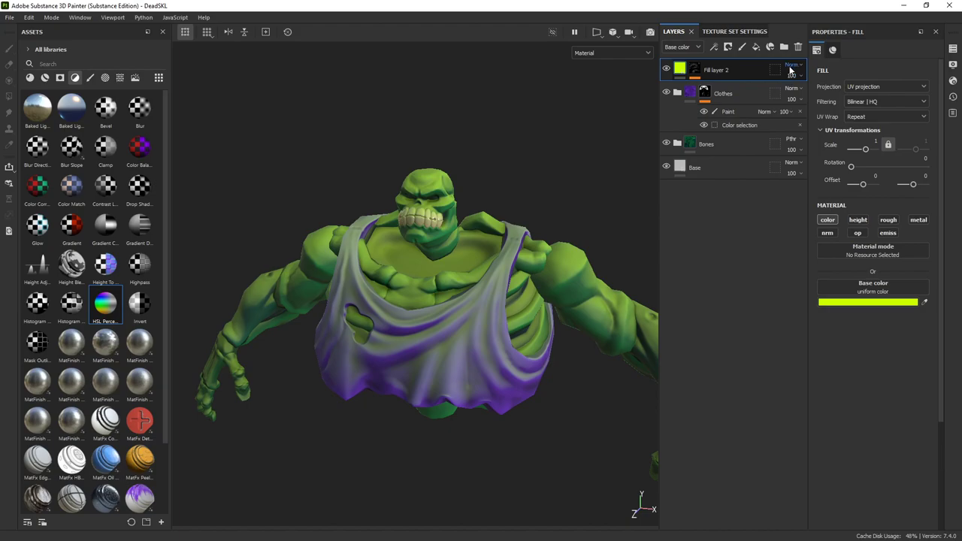
pyautogui.click(790, 67)
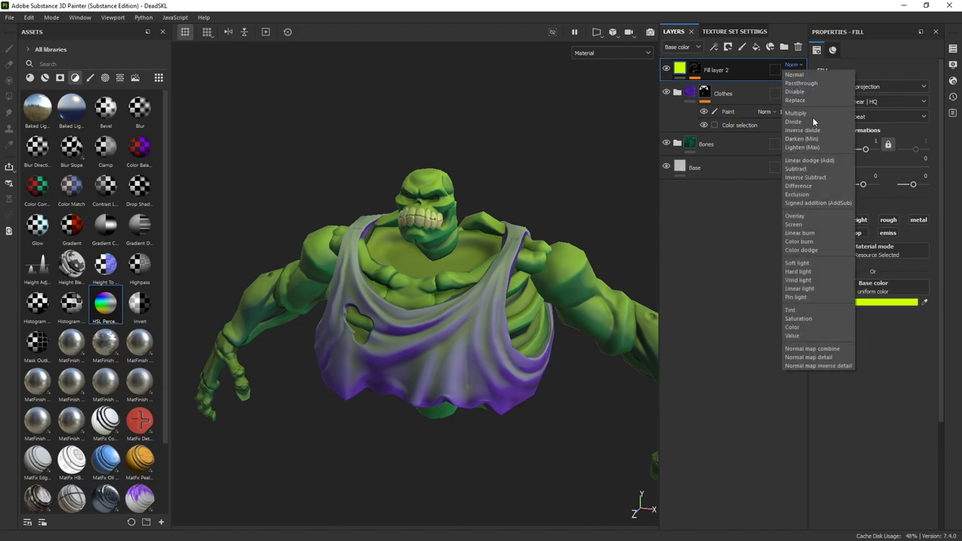
pyautogui.click(820, 216)
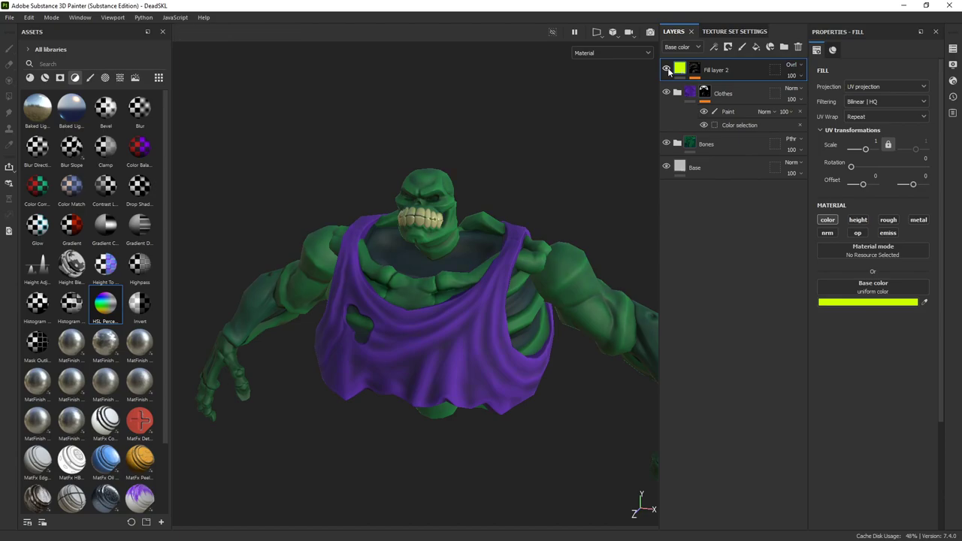
pyautogui.keyDown('alt'); pyautogui.moveTo(569, 145); pyautogui.dragTo(328, 244); pyautogui.keyUp('alt')
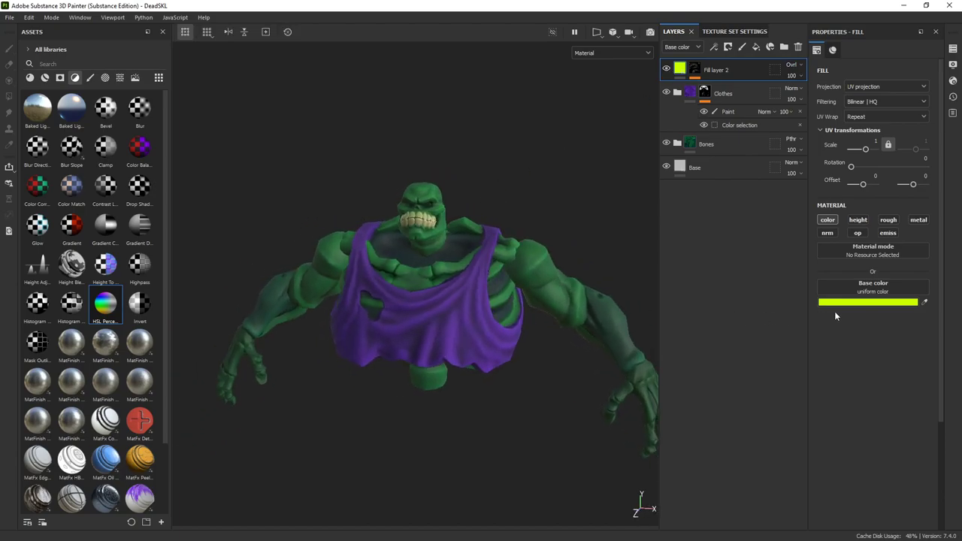
# Step: Set Fill layer 2's base color to bright green 1AEA2B and check its effect on the character
pyautogui.click(856, 302)
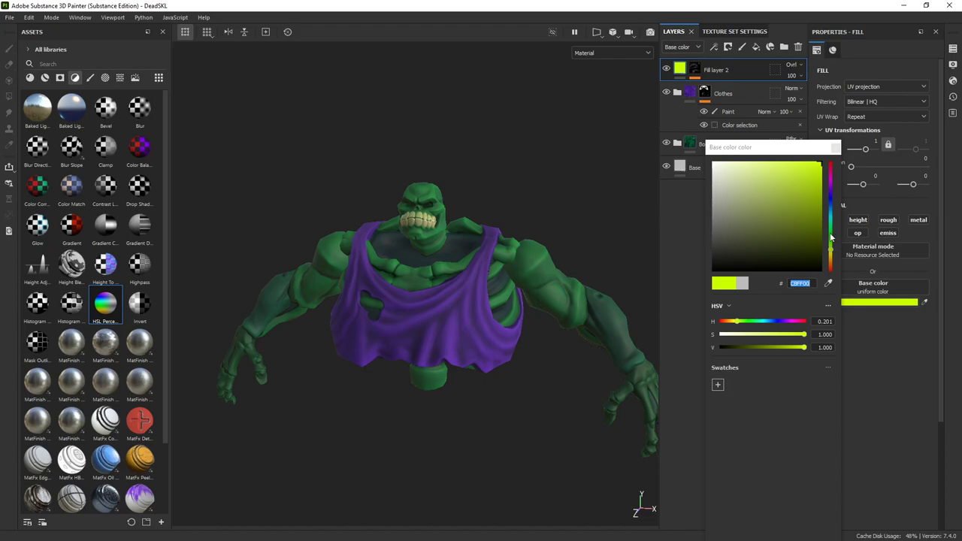
pyautogui.moveTo(832, 238); pyautogui.dragTo(831, 233)
pyautogui.click(810, 175)
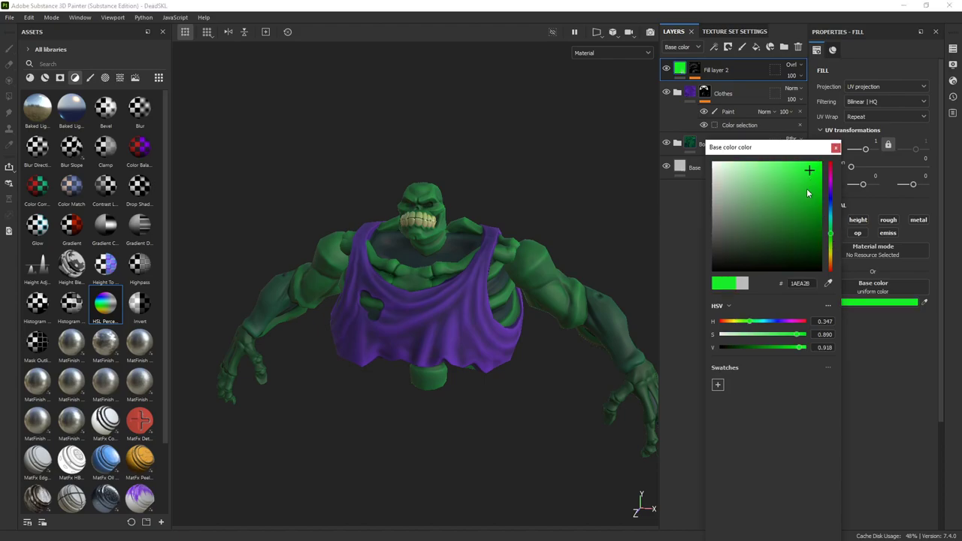
pyautogui.keyDown('alt'); pyautogui.moveTo(549, 183); pyautogui.dragTo(552, 147); pyautogui.keyUp('alt')
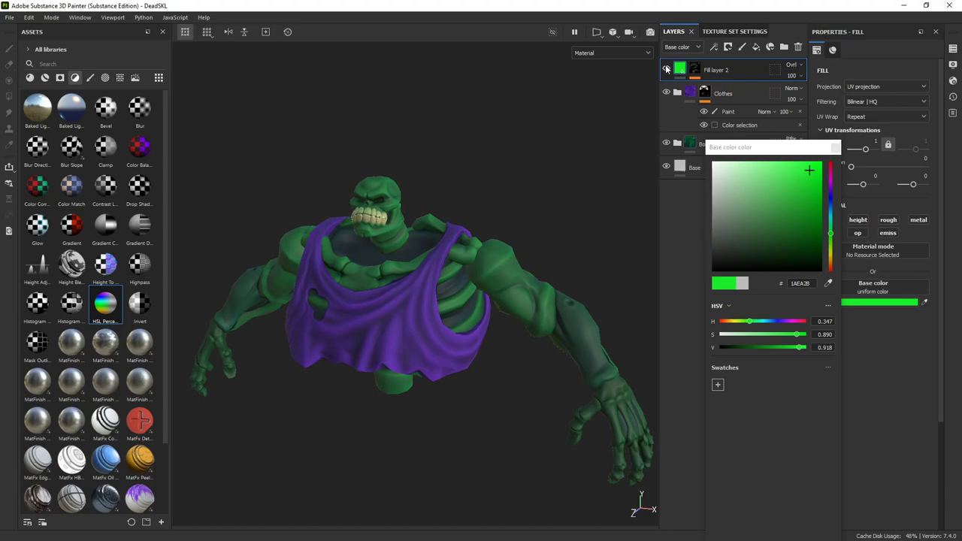
pyautogui.moveTo(500, 188)
pyautogui.keyDown('alt'); pyautogui.mouseDown()
pyautogui.moveTo(527, 177)
pyautogui.moveTo(485, 184)
pyautogui.mouseUp(); pyautogui.keyUp('alt')
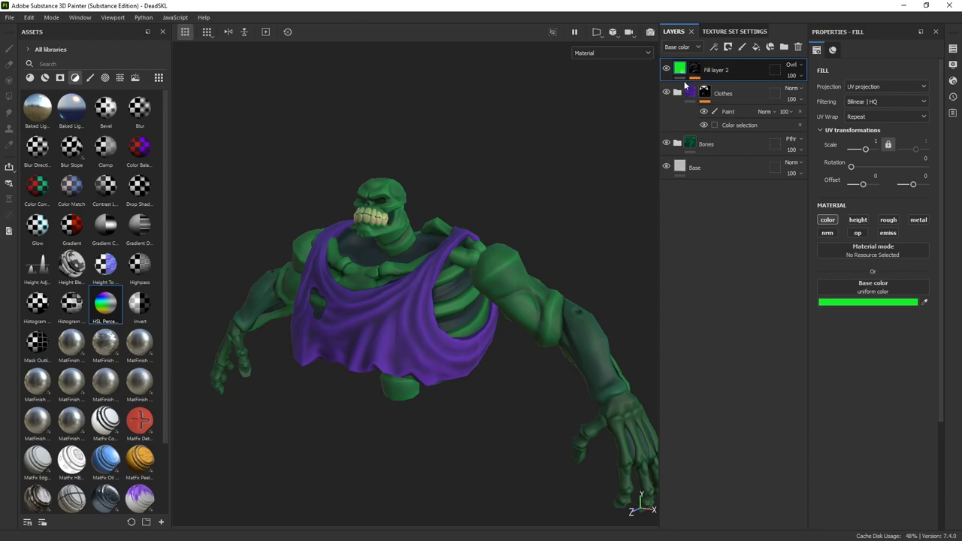
# Step: Expand the Bones folder and move Fill layer 2 to the top of it
pyautogui.click(677, 144)
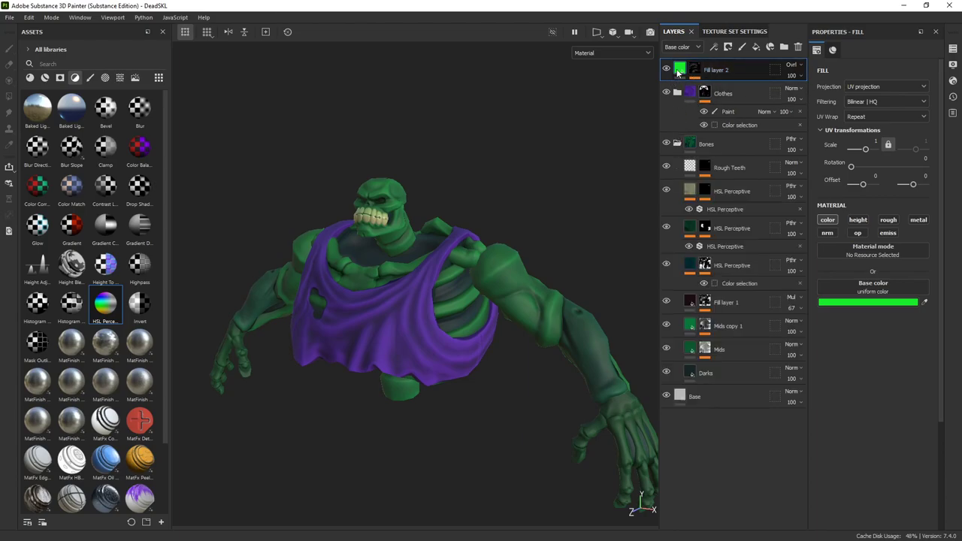
pyautogui.moveTo(714, 69); pyautogui.dragTo(710, 152)
pyautogui.keyDown('alt'); pyautogui.moveTo(595, 217); pyautogui.dragTo(405, 224); pyautogui.keyUp('alt')
pyautogui.keyDown('alt'); pyautogui.moveTo(426, 293); pyautogui.dragTo(516, 198); pyautogui.keyUp('alt')
pyautogui.scroll(2, 463, 287)
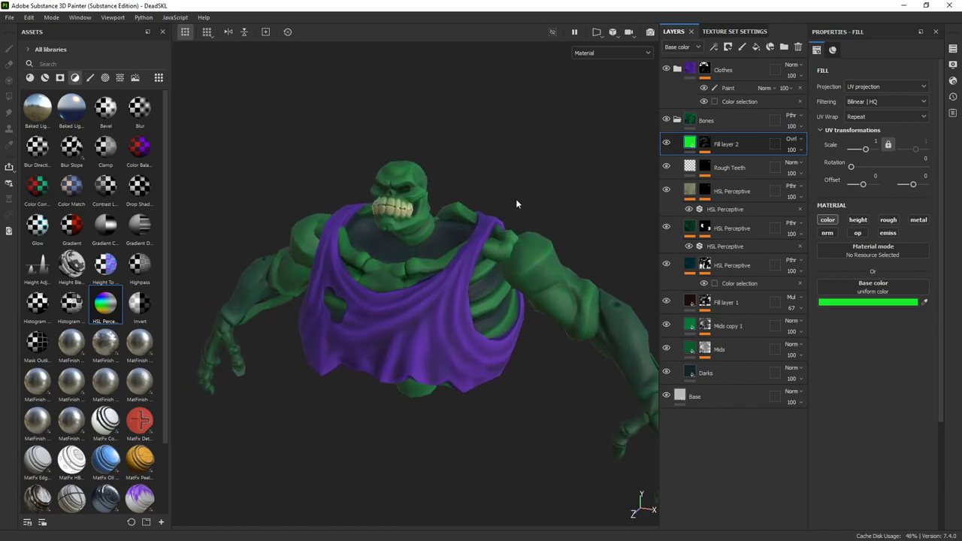
# Step: Rename the green overlay fill layer in the Bones folder as Top Down
pyautogui.doubleClick(733, 146)
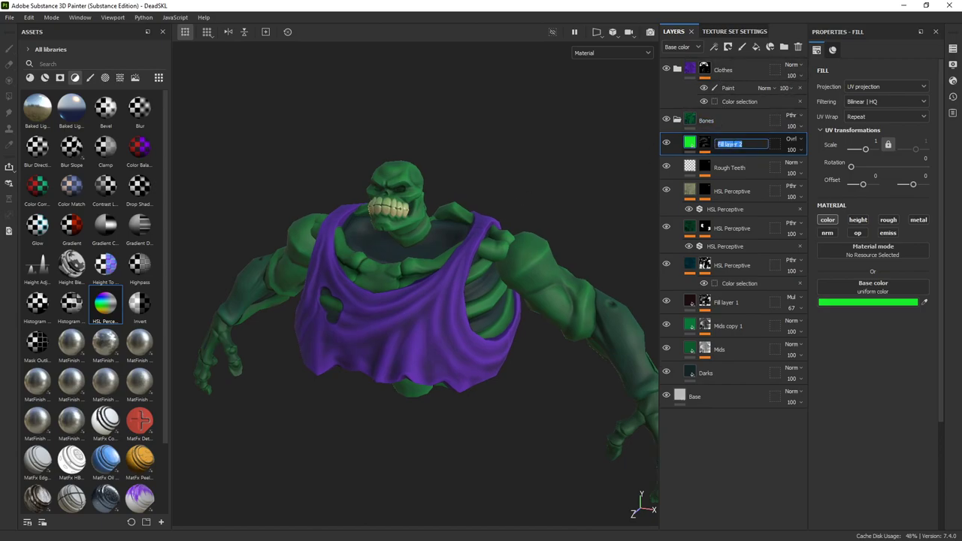
pyautogui.write('Top Down')
pyautogui.press('Return')
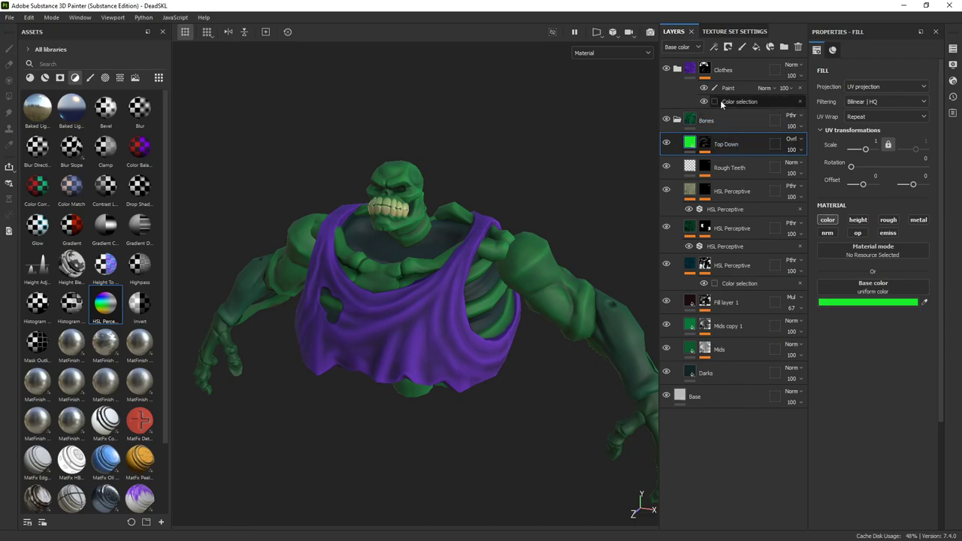
# Step: Add another fill layer above the Clothes folder and rename it BottGrad
pyautogui.click(736, 88)
pyautogui.click(756, 47)
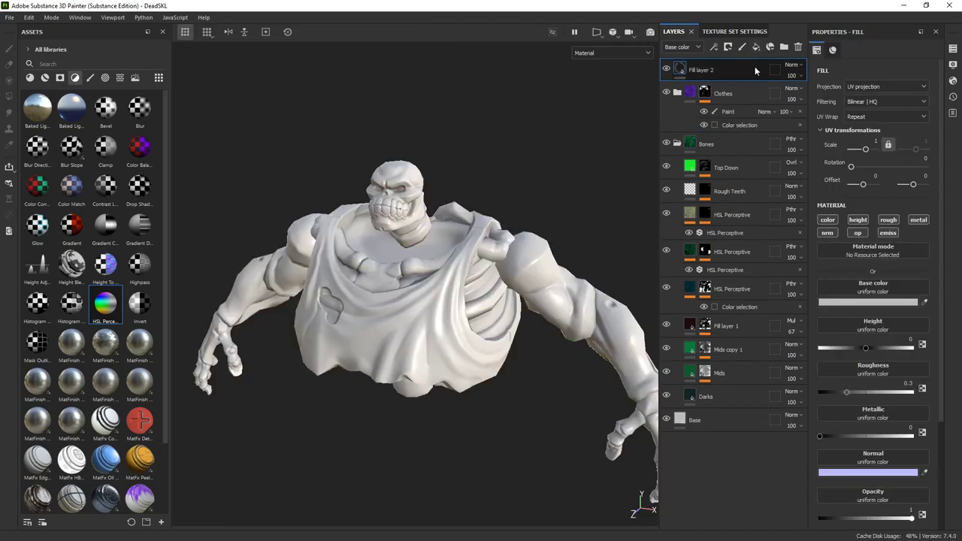
pyautogui.doubleClick(693, 70)
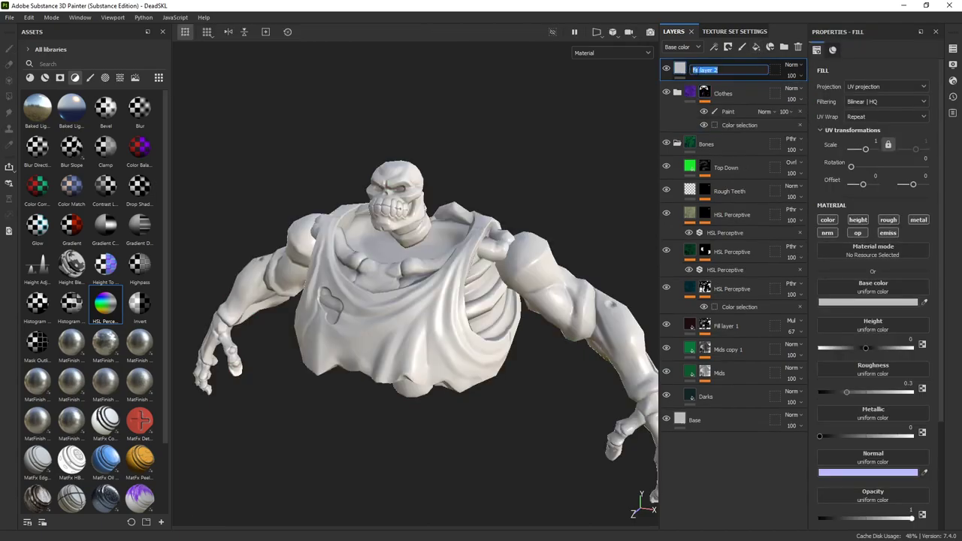
pyautogui.write('BottGrad')
pyautogui.press('Return')
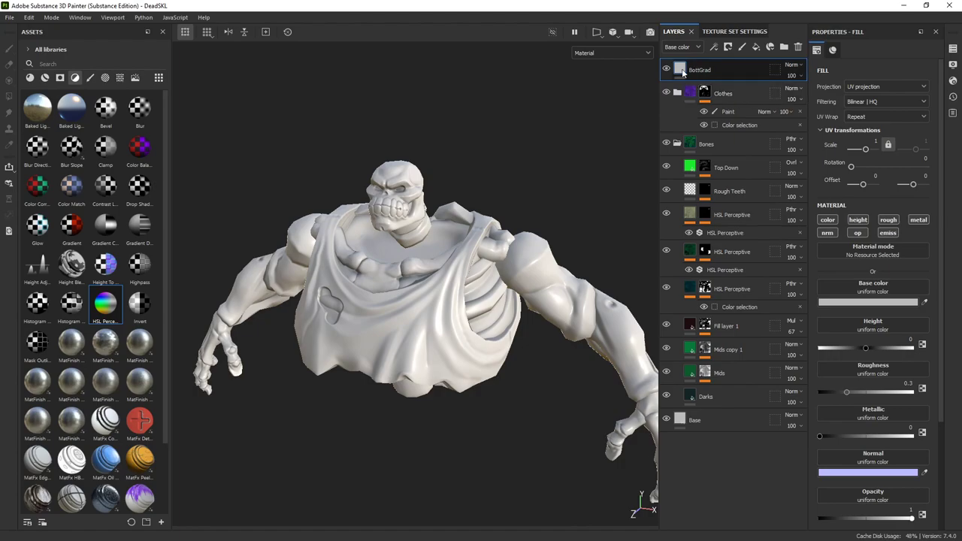
# Step: Set the BottGrad layer to Multiply and leave only its color channel enabled
pyautogui.click(792, 64)
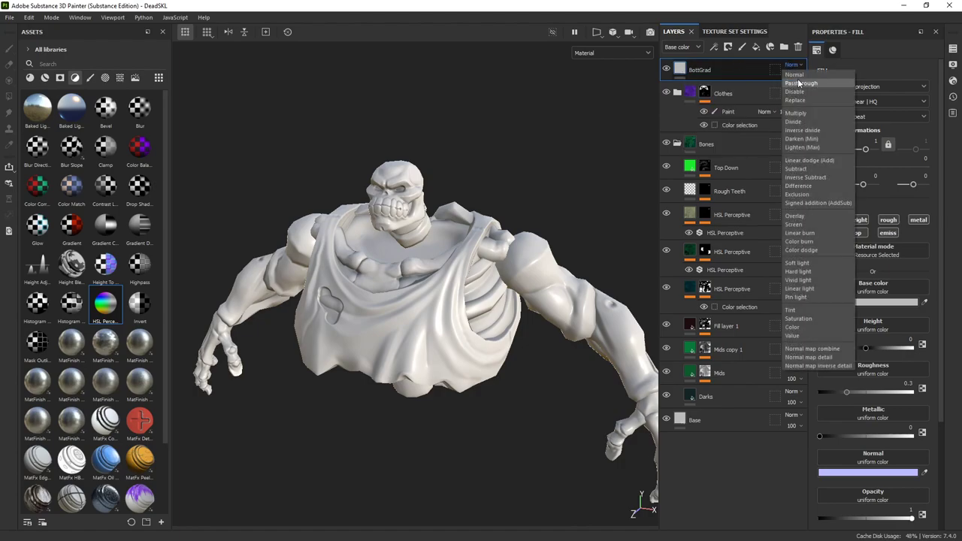
pyautogui.click(802, 117)
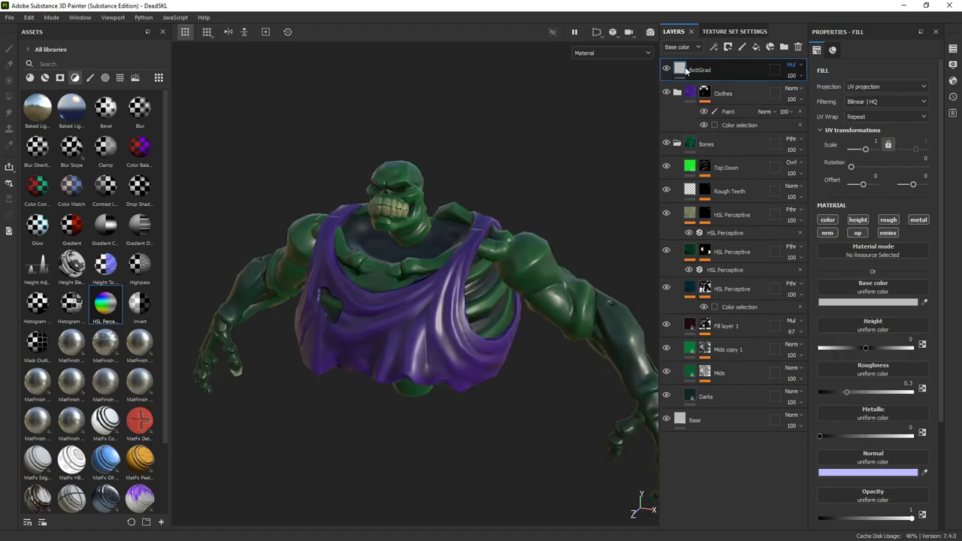
pyautogui.click(827, 233)
pyautogui.click(857, 233)
pyautogui.click(857, 219)
pyautogui.click(889, 220)
pyautogui.click(918, 219)
pyautogui.click(888, 233)
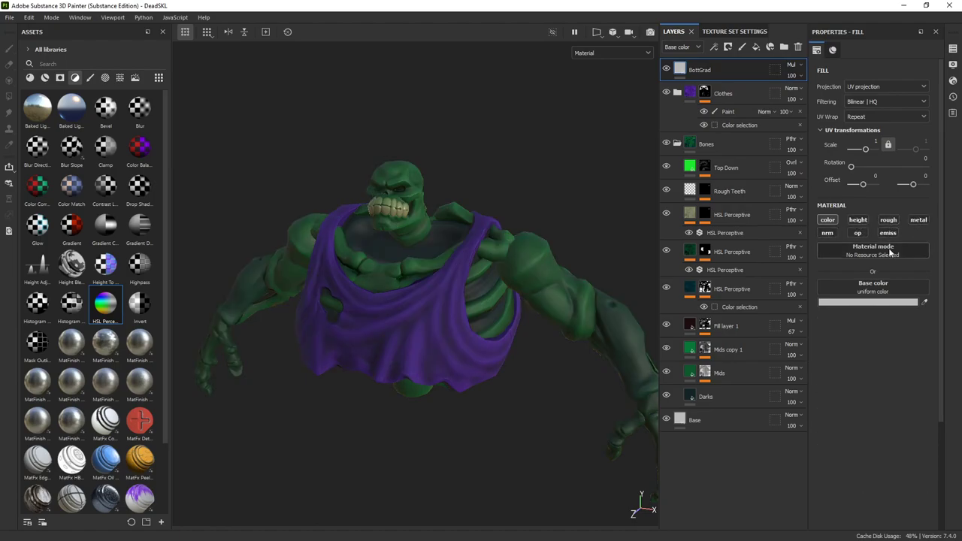
# Step: Set the BottGrad layer's base color to purple 7A27AB
pyautogui.click(870, 303)
pyautogui.click(850, 199)
pyautogui.click(811, 196)
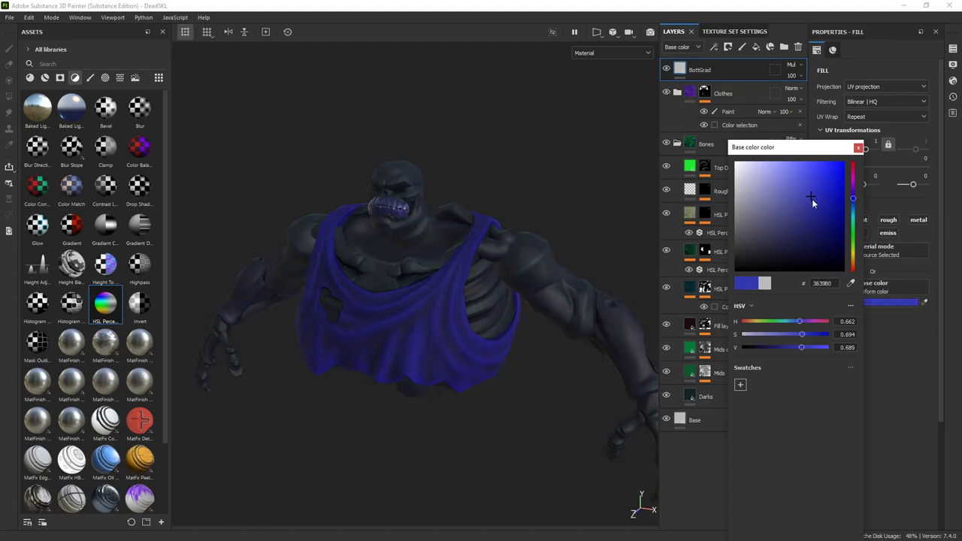
pyautogui.click(855, 190)
pyautogui.click(819, 198)
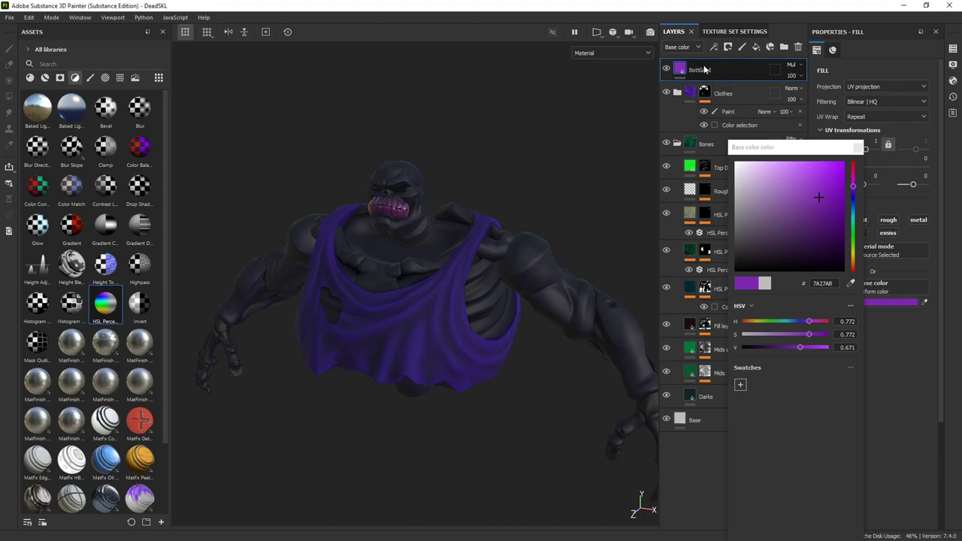
# Step: Add a black mask to the BottGrad layer and apply a Position generator to that mask
pyautogui.rightClick(679, 69)
pyautogui.click(782, 118)
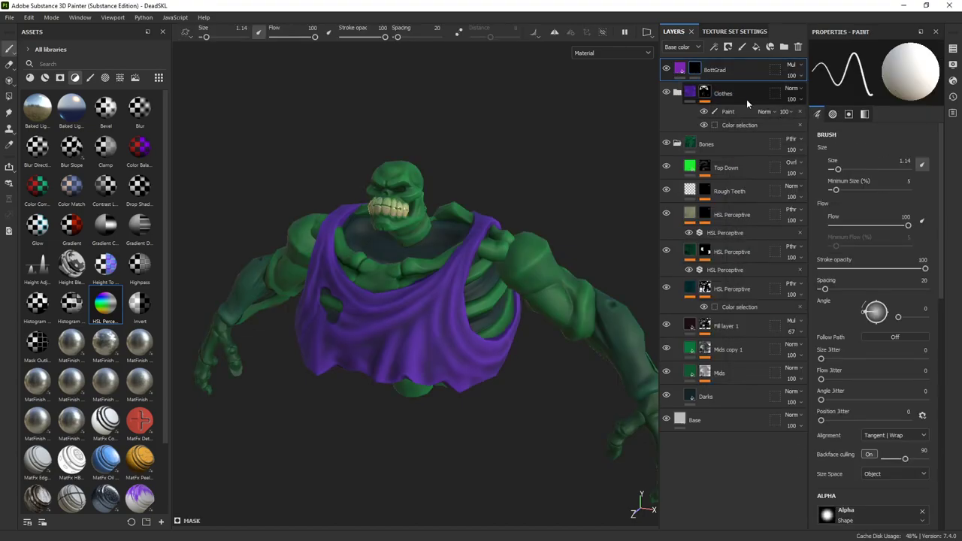
pyautogui.rightClick(698, 69)
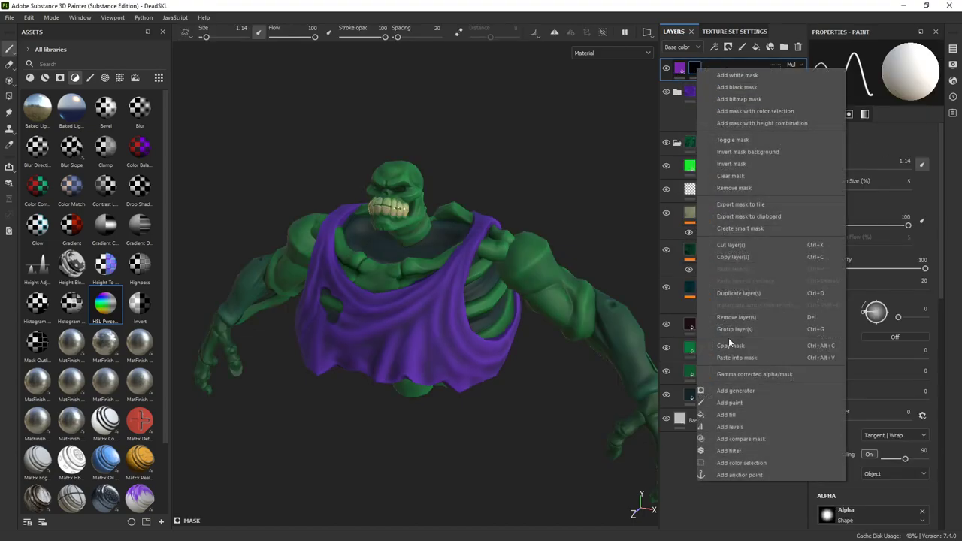
pyautogui.click(735, 390)
pyautogui.click(876, 72)
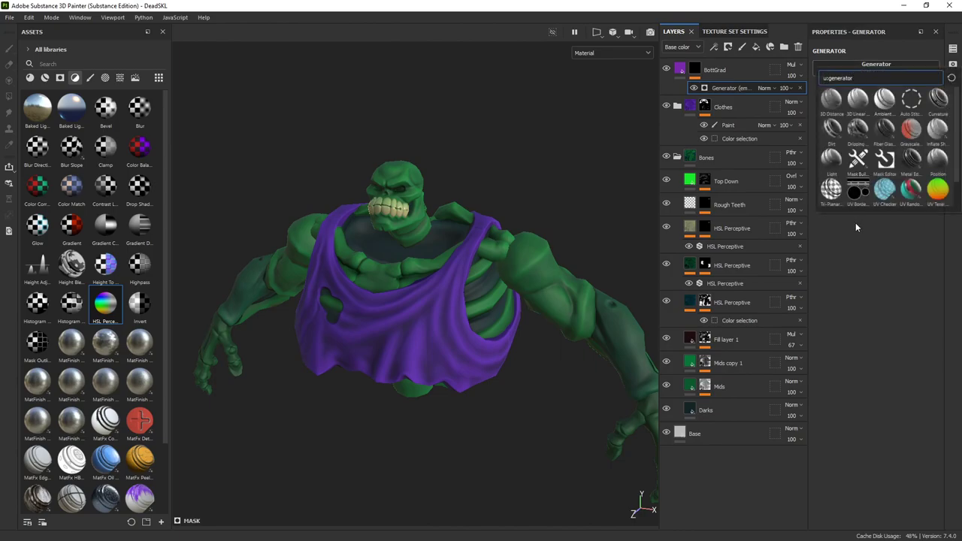
pyautogui.click(937, 159)
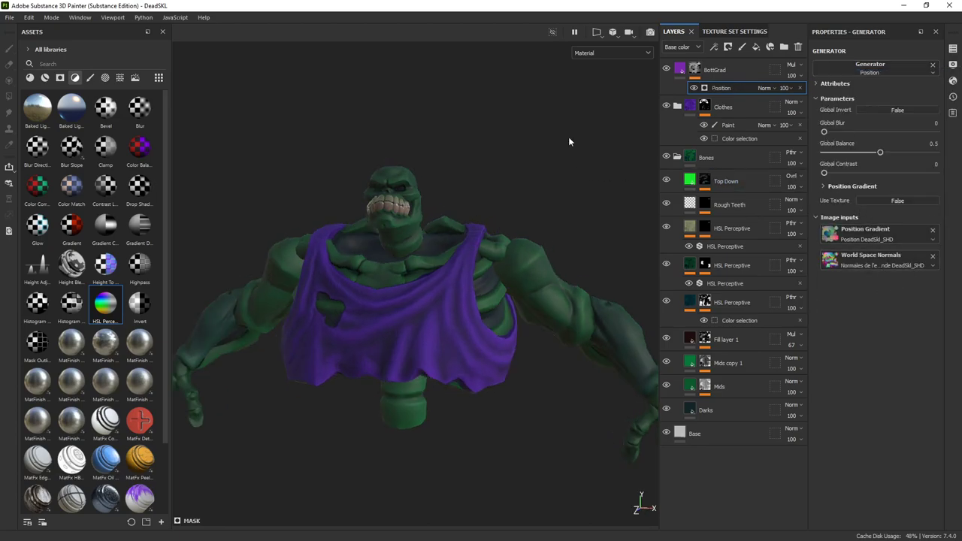
# Step: Invert the Position generator globally, set its global balance to 0.52 and its global contrast to 0.55
pyautogui.scroll(-3, 568, 142)
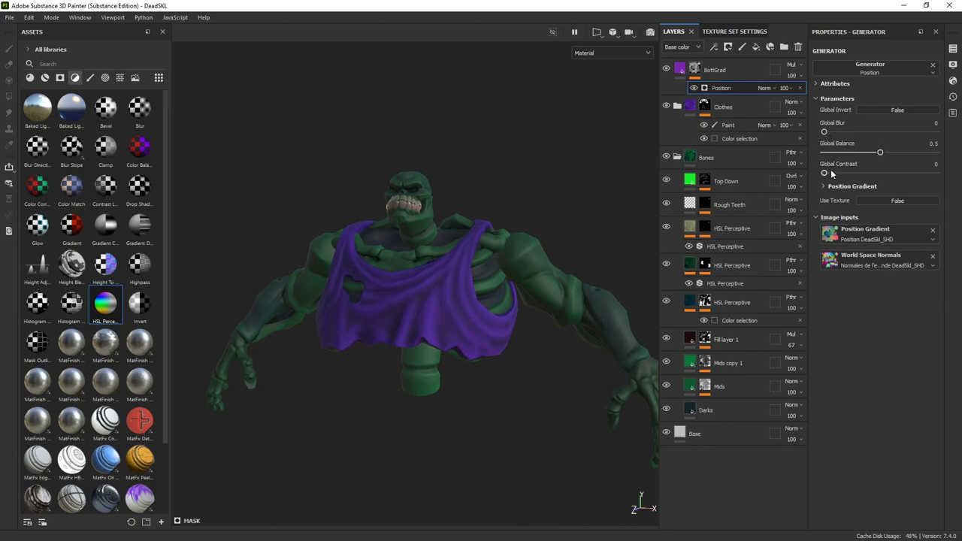
pyautogui.moveTo(828, 174); pyautogui.dragTo(955, 177)
pyautogui.keyDown('alt'); pyautogui.moveTo(643, 230); pyautogui.dragTo(412, 183); pyautogui.keyUp('alt')
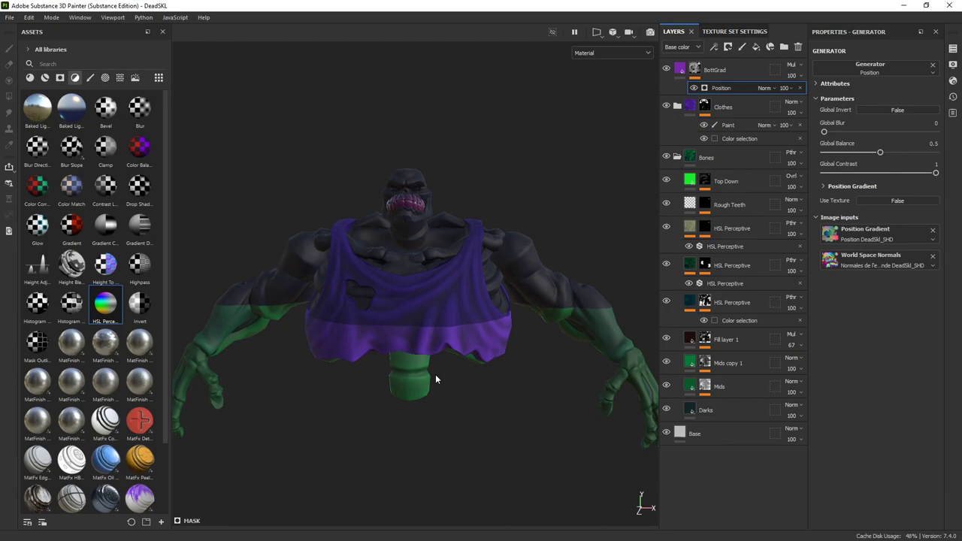
pyautogui.click(889, 111)
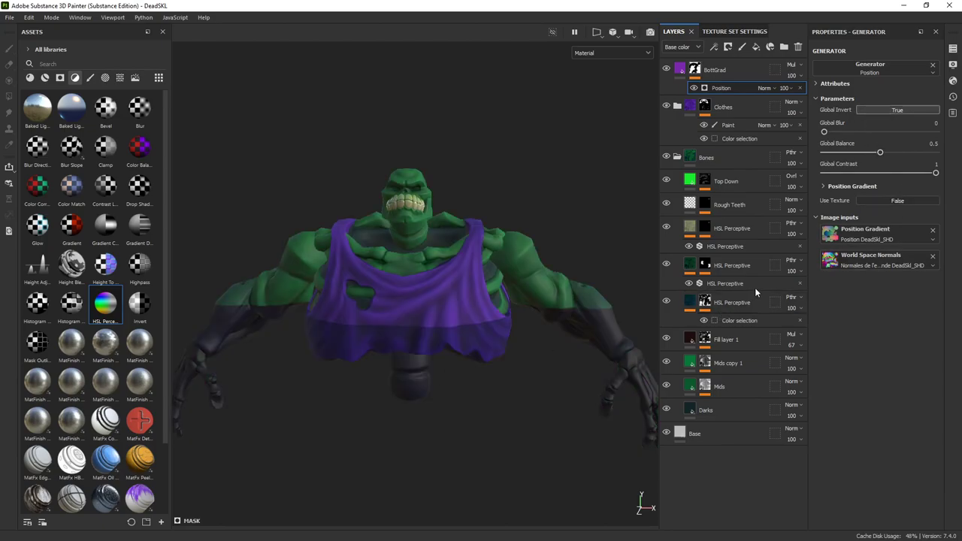
pyautogui.moveTo(880, 155)
pyautogui.mouseDown()
pyautogui.moveTo(872, 154)
pyautogui.moveTo(882, 158)
pyautogui.mouseUp()
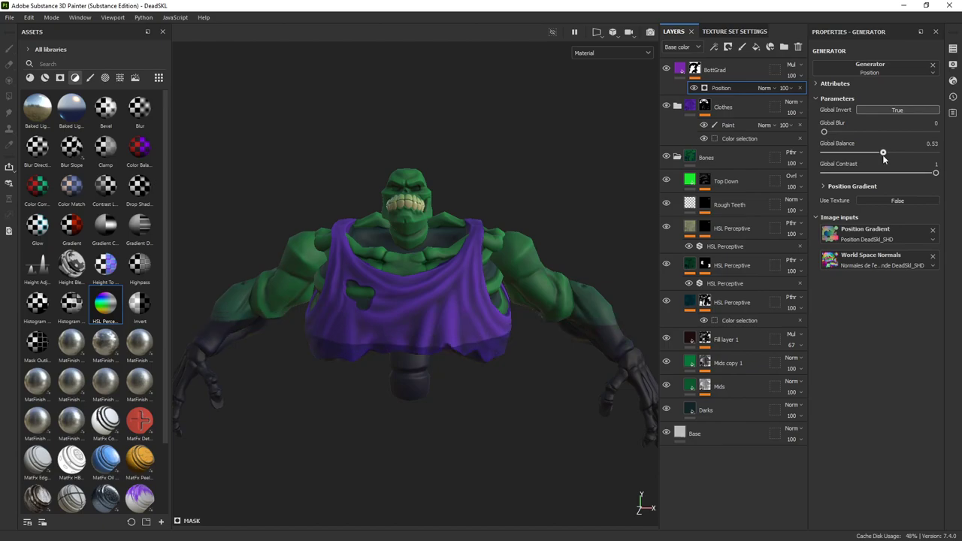
pyautogui.moveTo(935, 173); pyautogui.dragTo(886, 175)
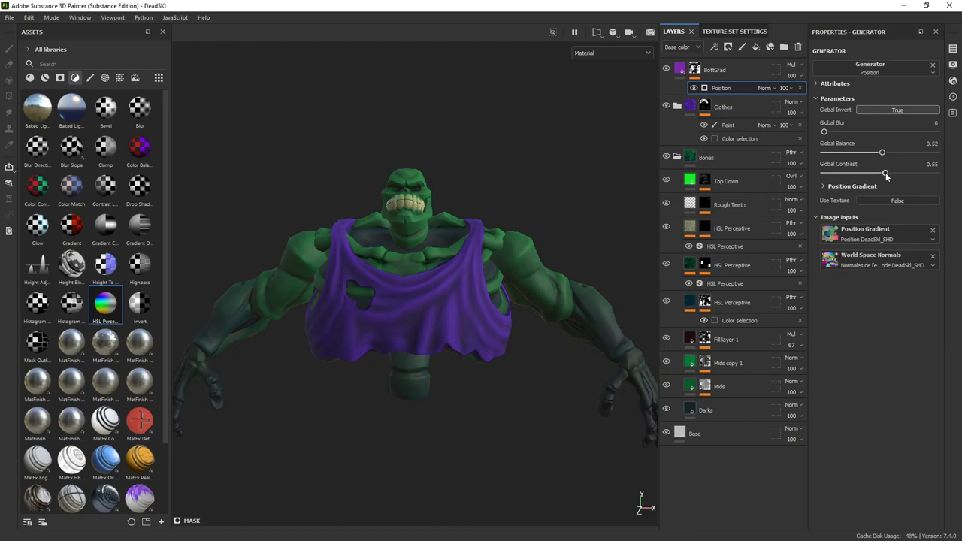
# Step: Compare the character with the BottGrad layer hidden and shown, checking the gradient on the arms and torso from several angles
pyautogui.keyDown('alt'); pyautogui.moveTo(518, 202); pyautogui.dragTo(552, 205); pyautogui.keyUp('alt')
pyautogui.moveTo(518, 180); pyautogui.dragTo(508, 175, button='middle')
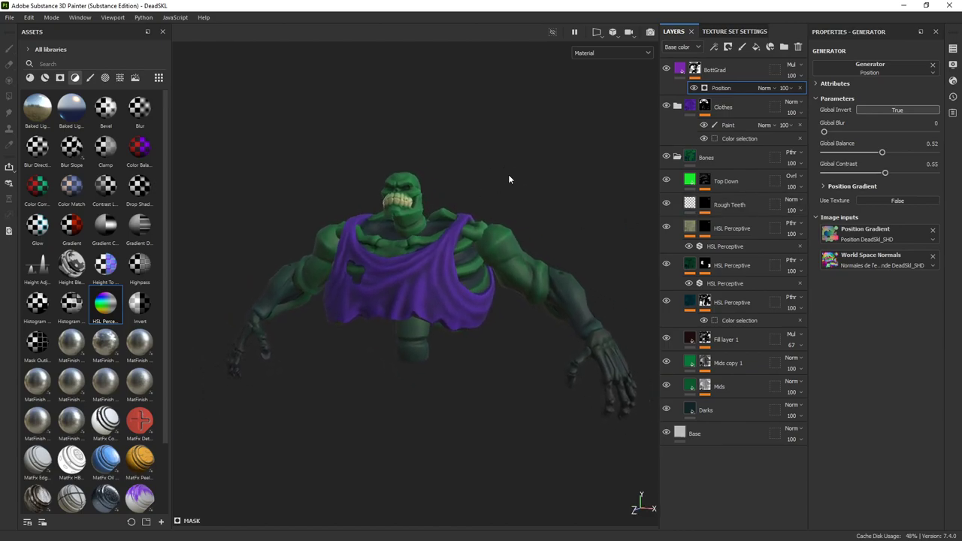
pyautogui.click(665, 70)
pyautogui.click(665, 70)
pyautogui.keyDown('alt'); pyautogui.moveTo(440, 244); pyautogui.dragTo(492, 251); pyautogui.keyUp('alt')
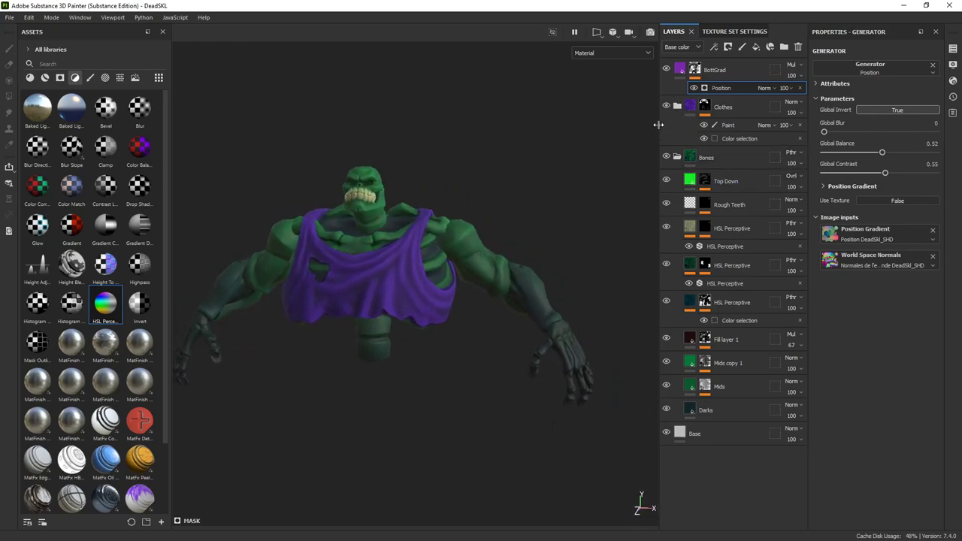
pyautogui.keyDown('alt'); pyautogui.moveTo(486, 172); pyautogui.dragTo(493, 170); pyautogui.keyUp('alt')
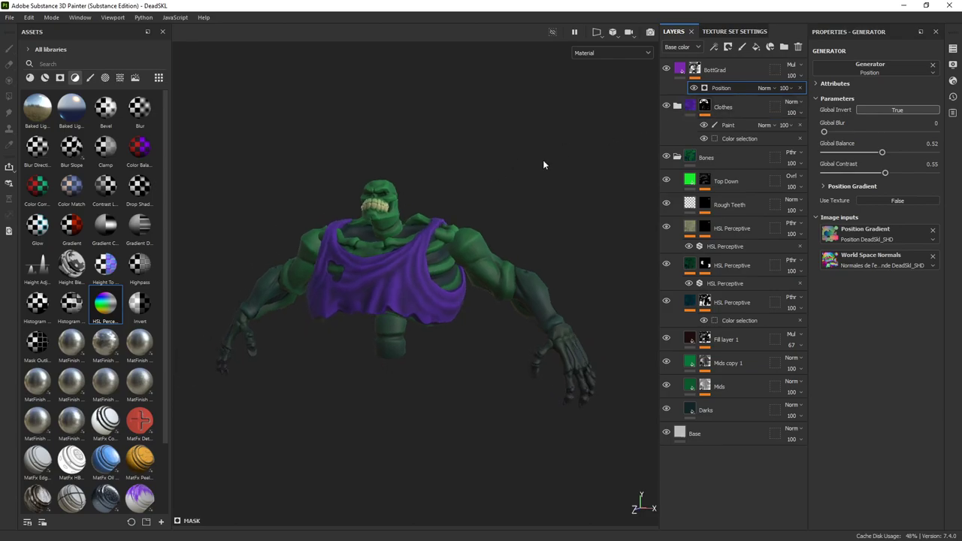
# Step: Add a paint effect above the Position generator in the BottGrad mask and activate the Paint brush for it
pyautogui.rightClick(694, 68)
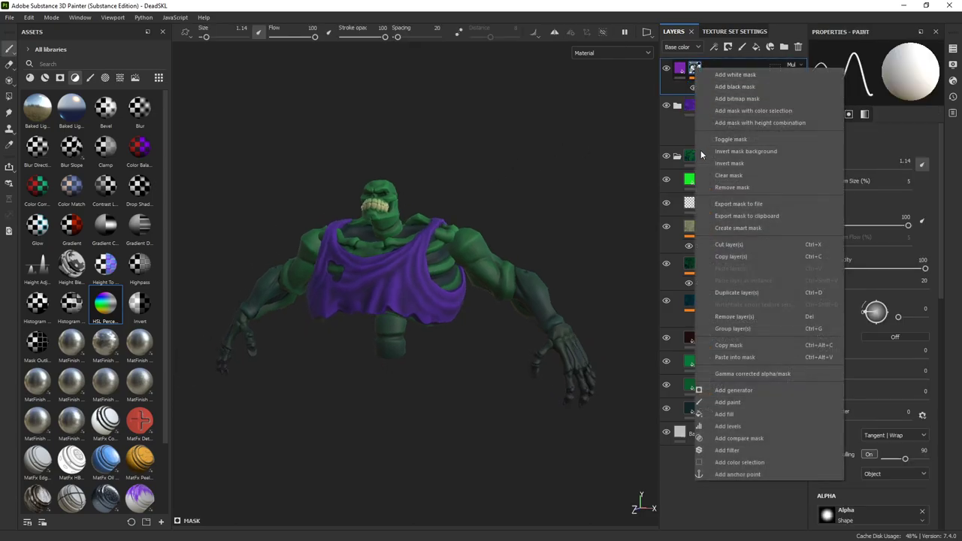
pyautogui.click(733, 401)
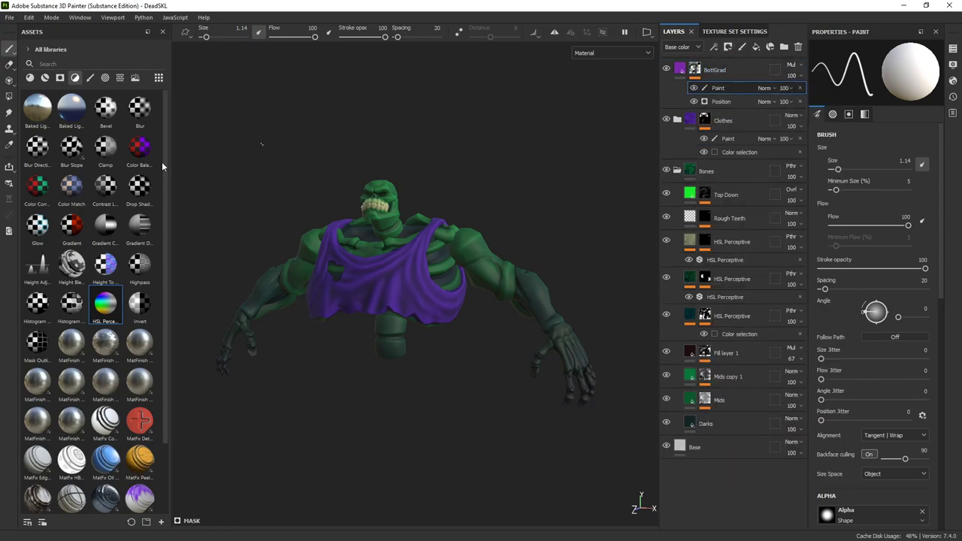
pyautogui.click(8, 98)
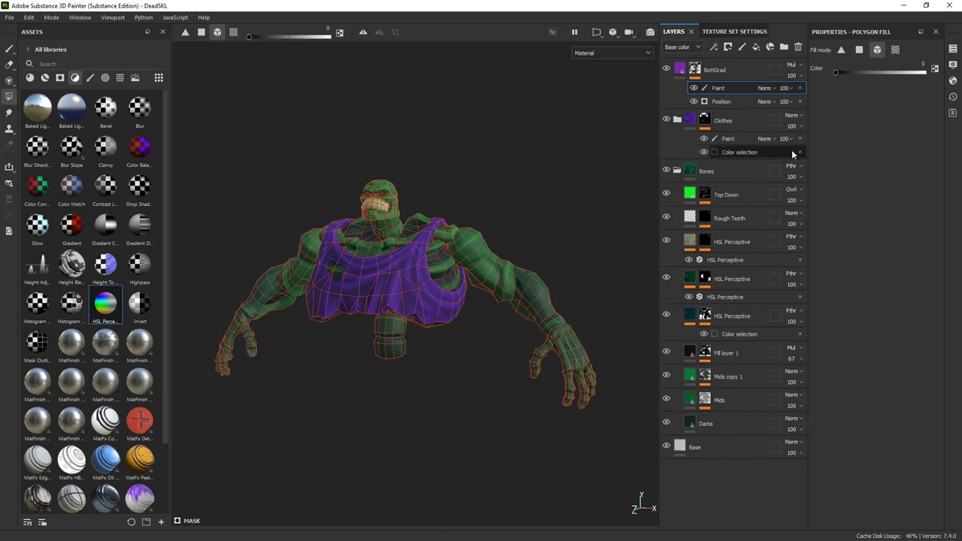
pyautogui.click(9, 48)
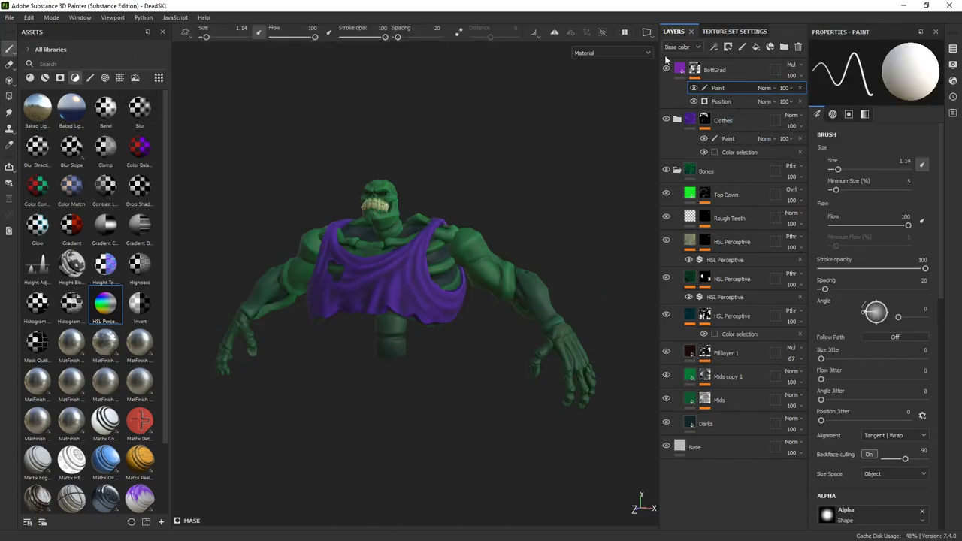
# Step: Compare the character with and without the BottGrad layer, viewing the model from a different angle
pyautogui.click(666, 69)
pyautogui.click(665, 70)
pyautogui.click(666, 70)
pyautogui.click(666, 69)
pyautogui.moveTo(458, 197)
pyautogui.keyDown('alt'); pyautogui.mouseDown()
pyautogui.moveTo(501, 197)
pyautogui.moveTo(508, 171)
pyautogui.moveTo(575, 181)
pyautogui.moveTo(543, 155)
pyautogui.moveTo(500, 163)
pyautogui.moveTo(532, 172)
pyautogui.moveTo(540, 188)
pyautogui.mouseUp(); pyautogui.keyUp('alt')
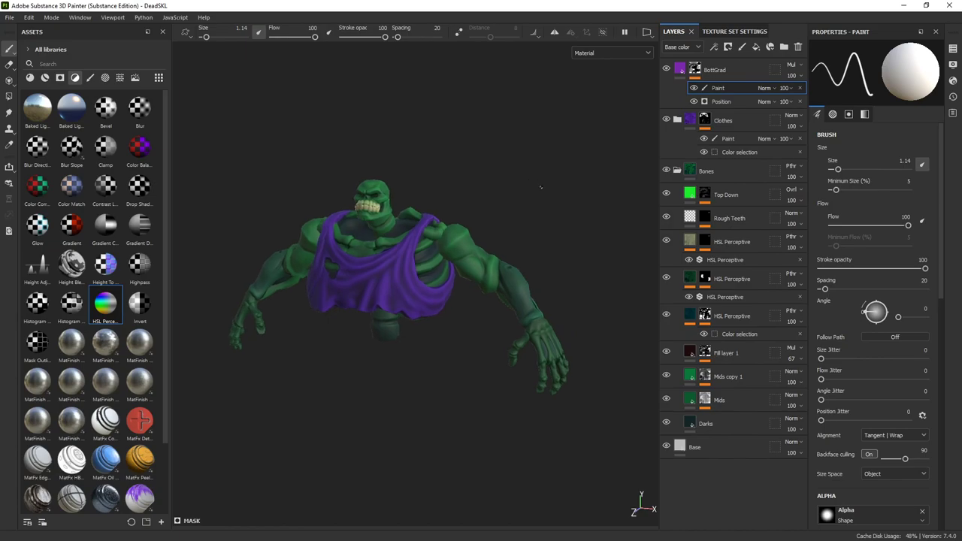
pyautogui.keyDown('alt'); pyautogui.moveTo(556, 286); pyautogui.dragTo(567, 245); pyautogui.keyUp('alt')
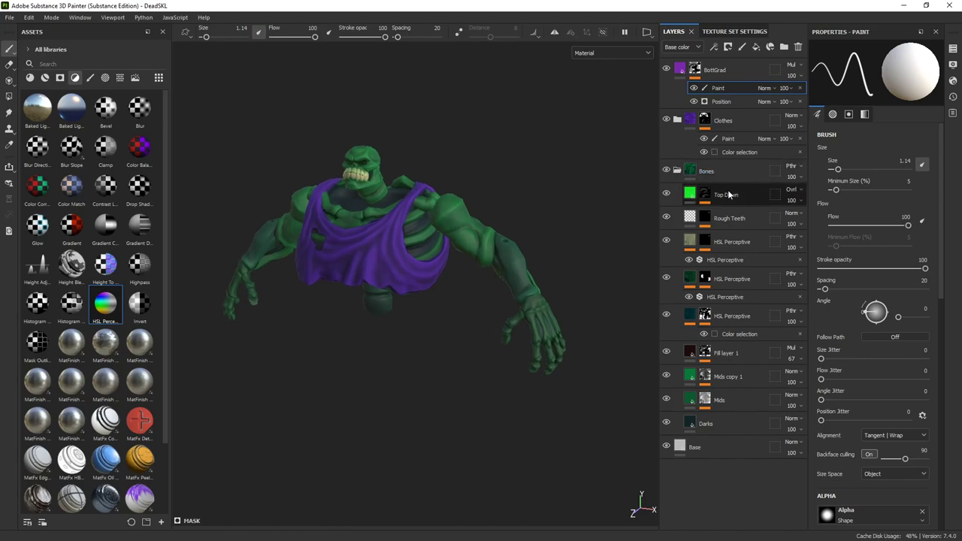
# Step: Add a fill layer above Top Down with only the color and roughness channels, and set its roughness to 0.2775
pyautogui.click(756, 47)
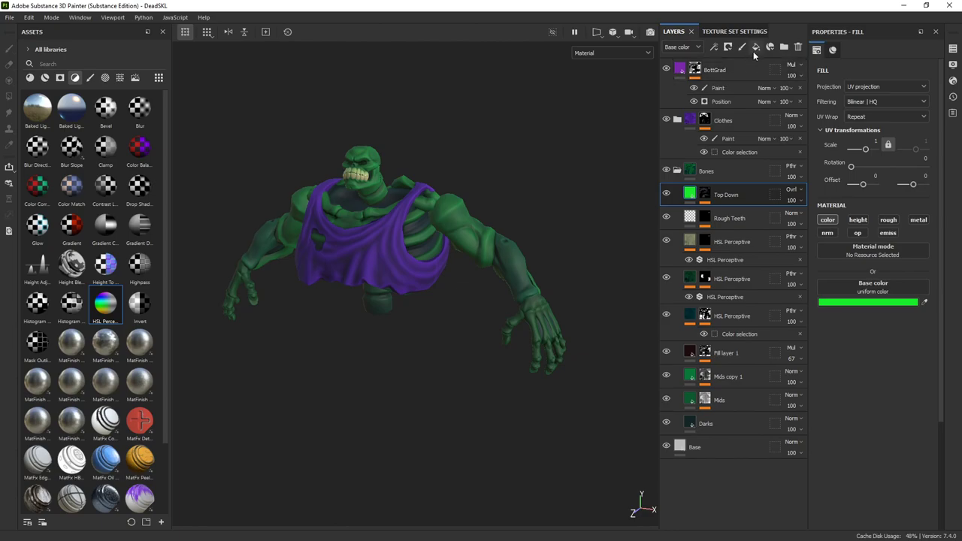
pyautogui.click(827, 233)
pyautogui.click(857, 233)
pyautogui.click(858, 220)
pyautogui.click(888, 220)
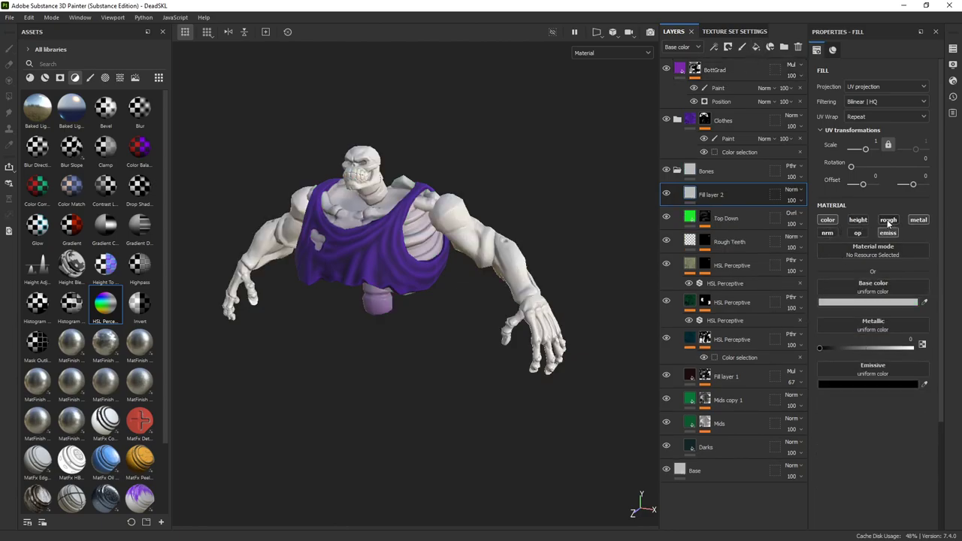
pyautogui.click(888, 219)
pyautogui.click(888, 233)
pyautogui.click(918, 219)
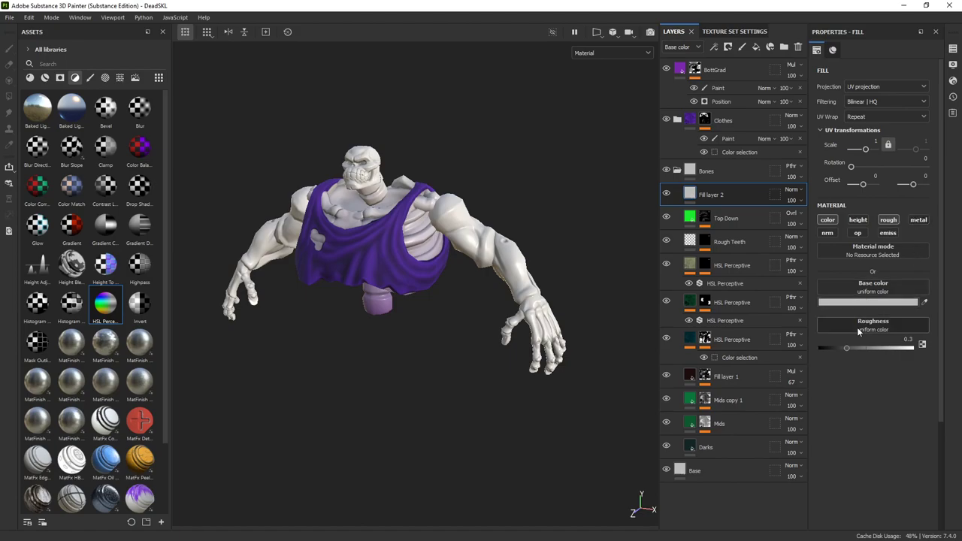
pyautogui.moveTo(847, 348)
pyautogui.mouseDown()
pyautogui.moveTo(893, 349)
pyautogui.moveTo(844, 353)
pyautogui.mouseUp()
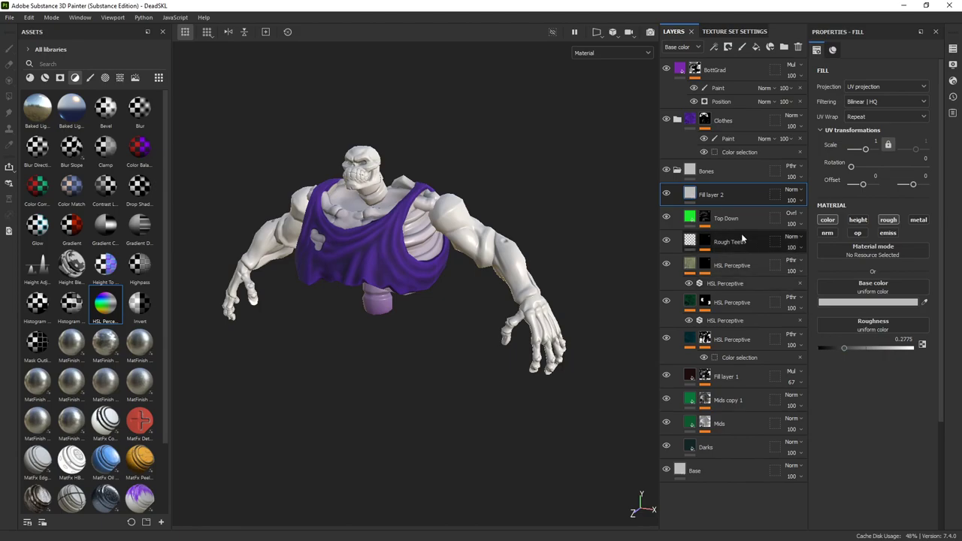
# Step: Rename the new fill layer to Red Fingers and set its base color to yellow, FFFC00
pyautogui.doubleClick(710, 195)
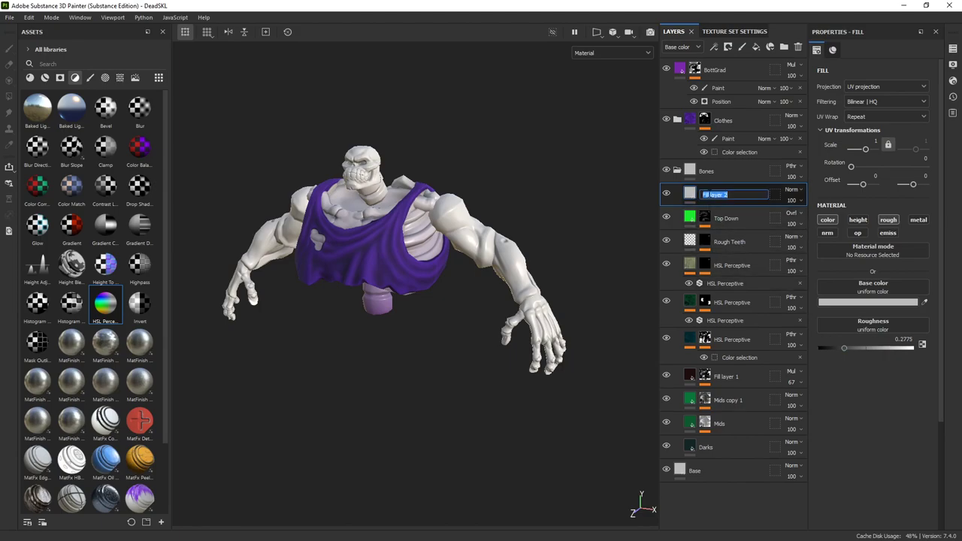
pyautogui.write('Red Fingers')
pyautogui.press('Return')
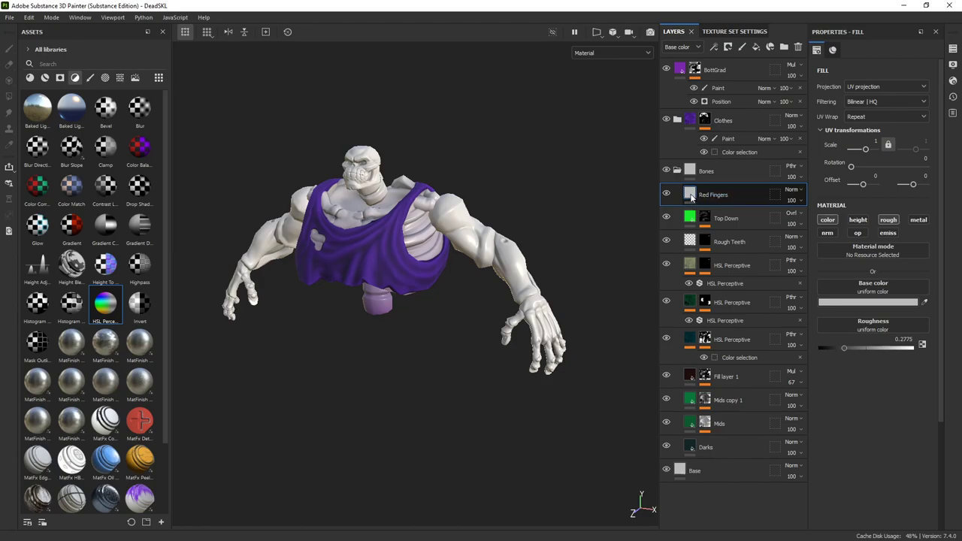
pyautogui.click(835, 303)
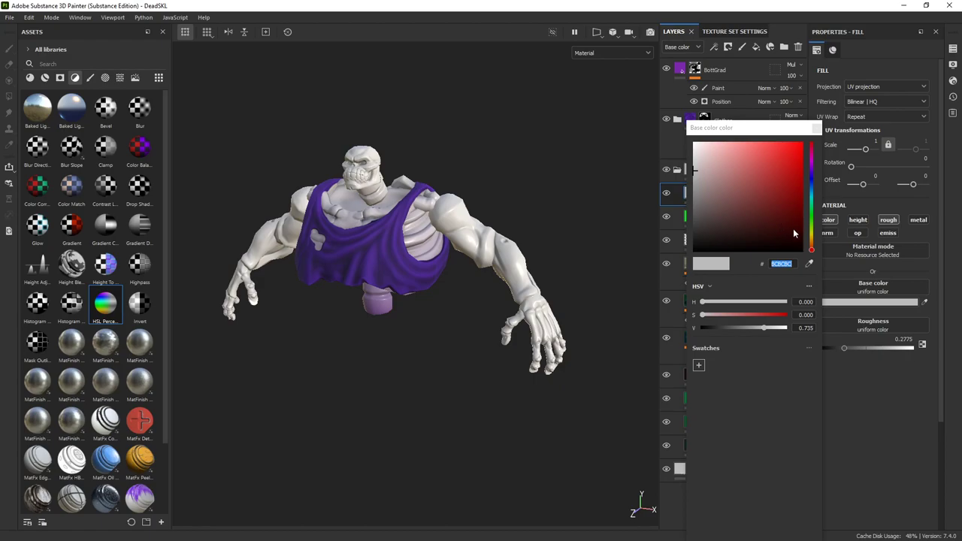
pyautogui.write('FFCC00')
pyautogui.press('Return')
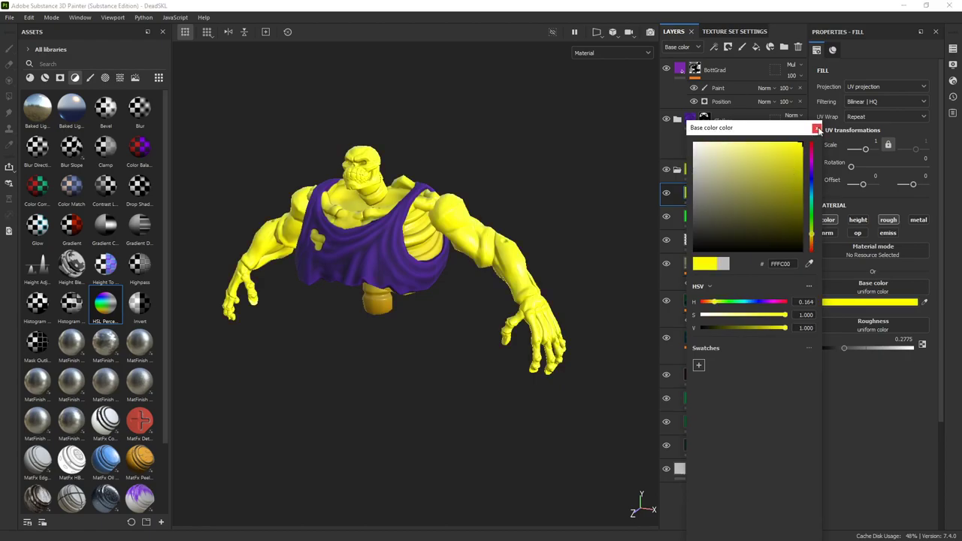
pyautogui.click(816, 129)
# Step: Add a black mask to the Red Fingers layer and add a fill effect to that mask
pyautogui.rightClick(698, 194)
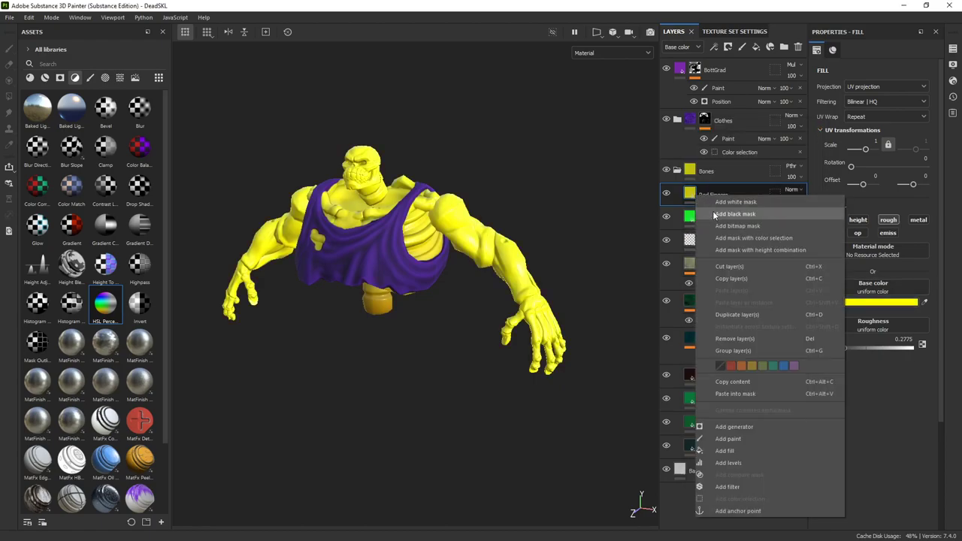
pyautogui.click(735, 214)
pyautogui.rightClick(704, 193)
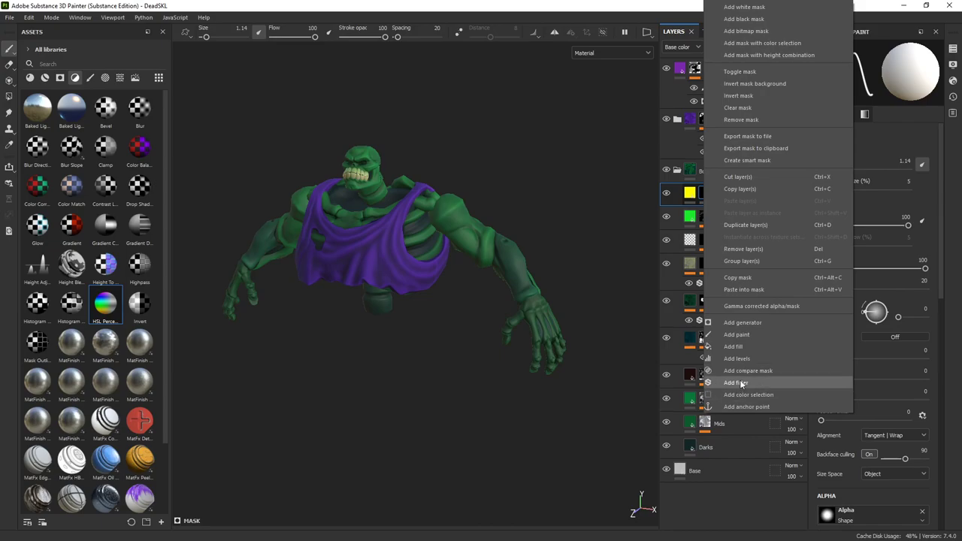
pyautogui.click(734, 347)
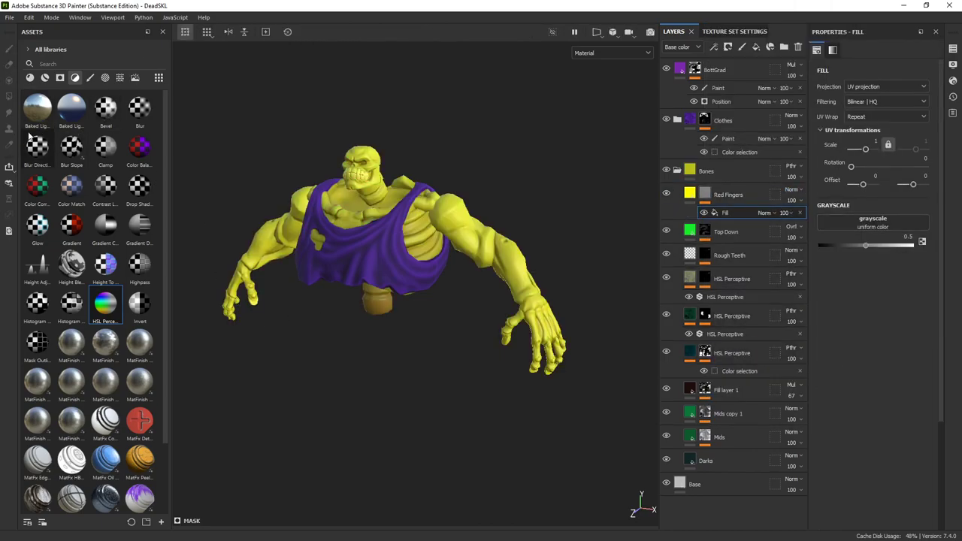
# Step: Search the texture assets for "dead" and assign the DeadSkl thickness map to the mask fill's grayscale
pyautogui.click(120, 77)
pyautogui.click(73, 63)
pyautogui.write('dead')
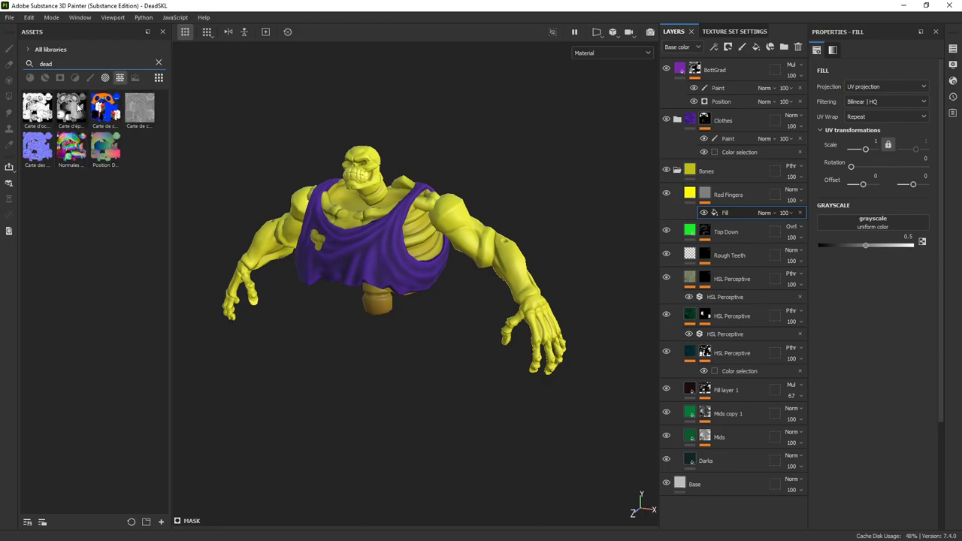
pyautogui.moveTo(75, 107); pyautogui.dragTo(845, 220)
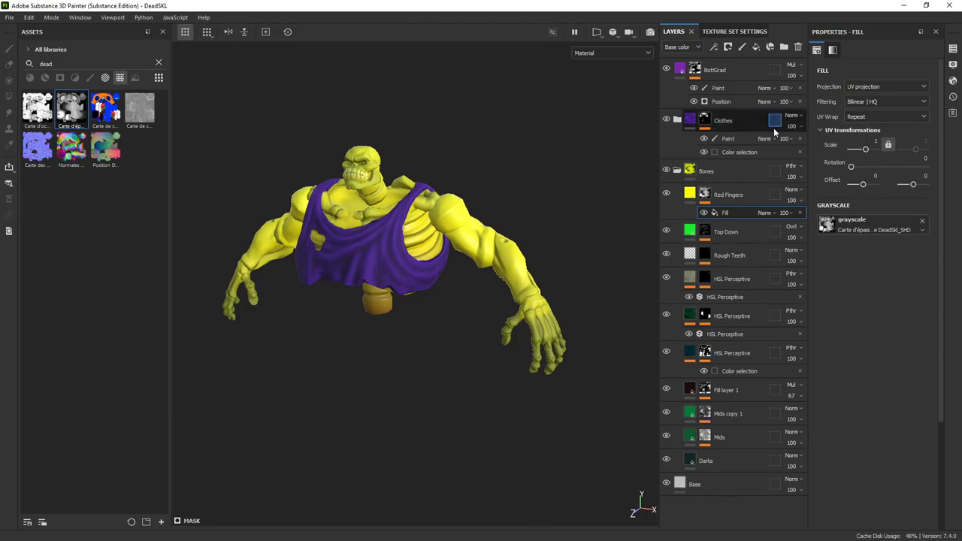
# Step: Add an inverted Levels effect above the fill in the Red Fingers mask
pyautogui.rightClick(707, 211)
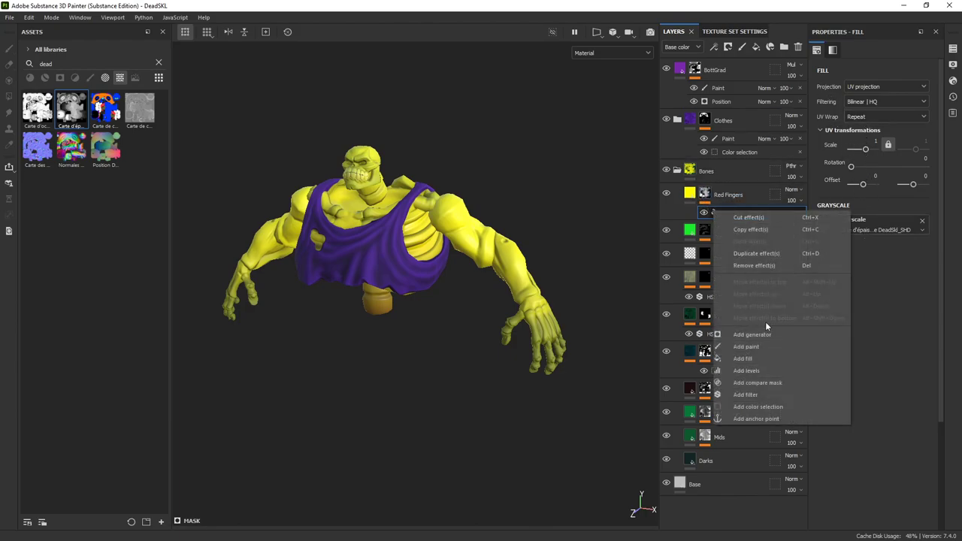
pyautogui.click(761, 368)
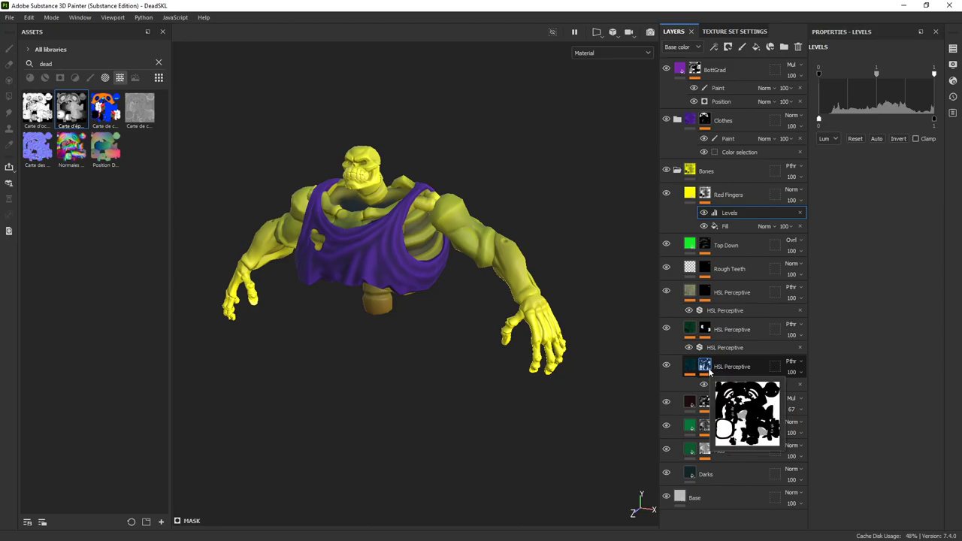
pyautogui.click(716, 229)
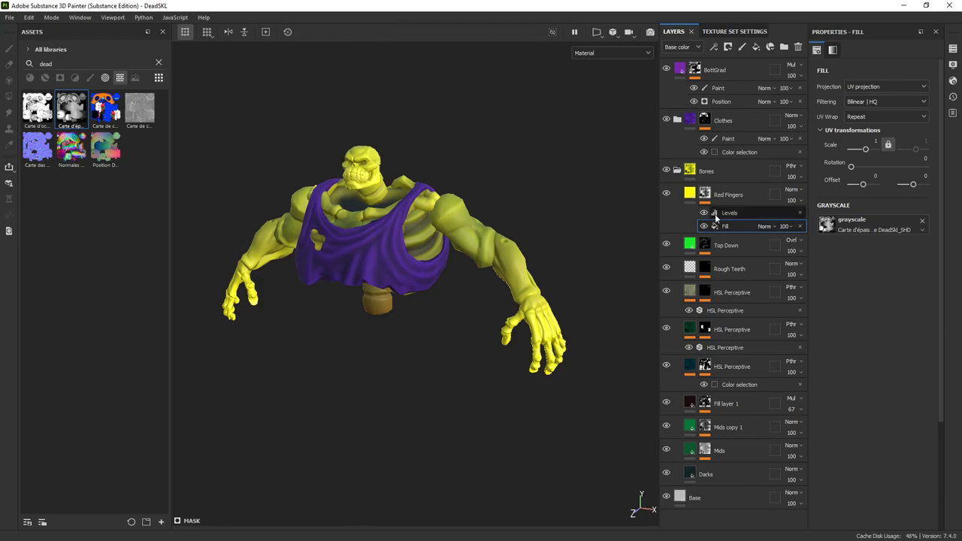
# Step: Adjust the mask's Levels to a midpoint of 0.369 and a white point of about 0.565 to concentrate the color on the hands
pyautogui.click(718, 214)
pyautogui.moveTo(818, 70); pyautogui.dragTo(852, 79)
pyautogui.moveTo(934, 74); pyautogui.dragTo(902, 76)
pyautogui.moveTo(843, 73); pyautogui.dragTo(831, 75)
pyautogui.moveTo(902, 75)
pyautogui.mouseDown()
pyautogui.moveTo(873, 76)
pyautogui.moveTo(888, 78)
pyautogui.mouseUp()
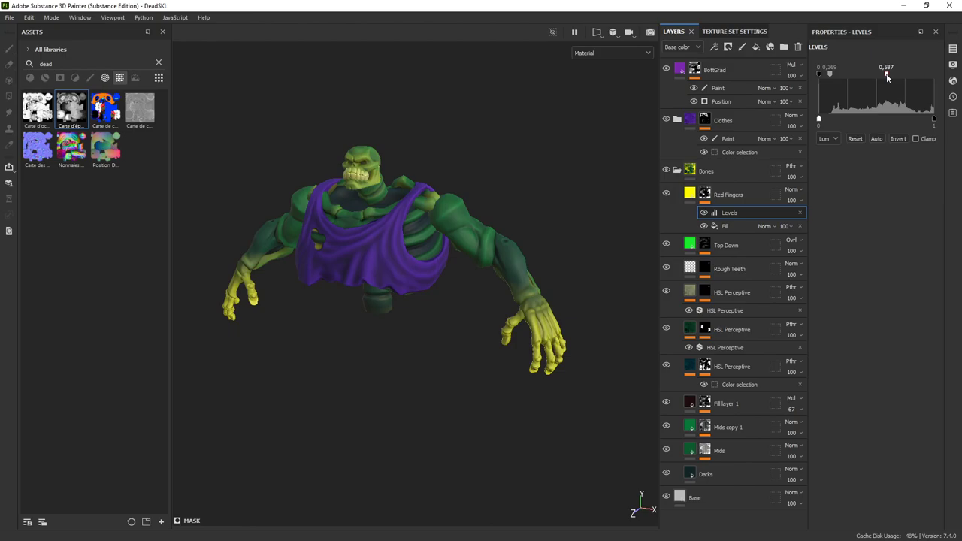
pyautogui.keyDown('alt'); pyautogui.moveTo(544, 275); pyautogui.dragTo(450, 267); pyautogui.keyUp('alt')
pyautogui.keyDown('alt'); pyautogui.moveTo(393, 288); pyautogui.dragTo(303, 333); pyautogui.keyUp('alt')
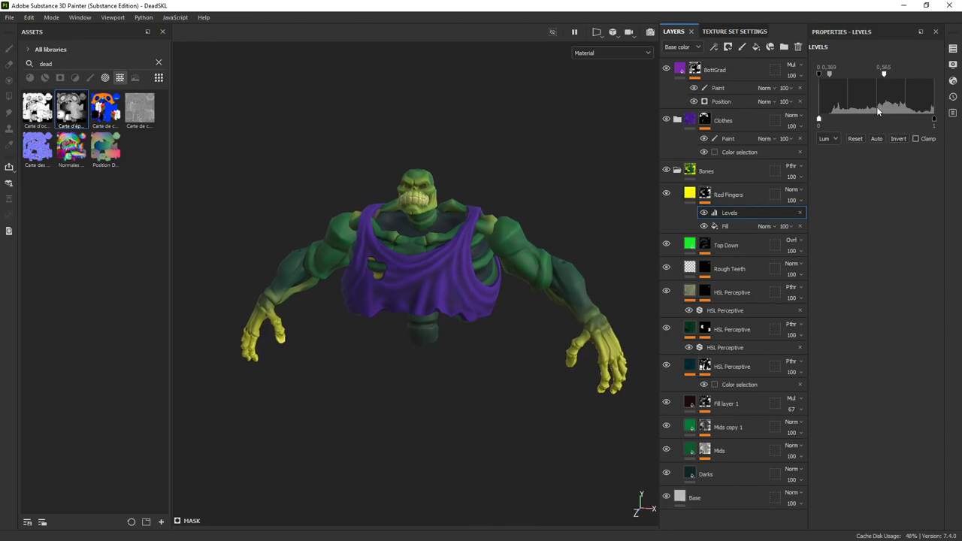
# Step: Try the Overlay blend mode on the Red Fingers layer
pyautogui.click(689, 199)
pyautogui.click(793, 190)
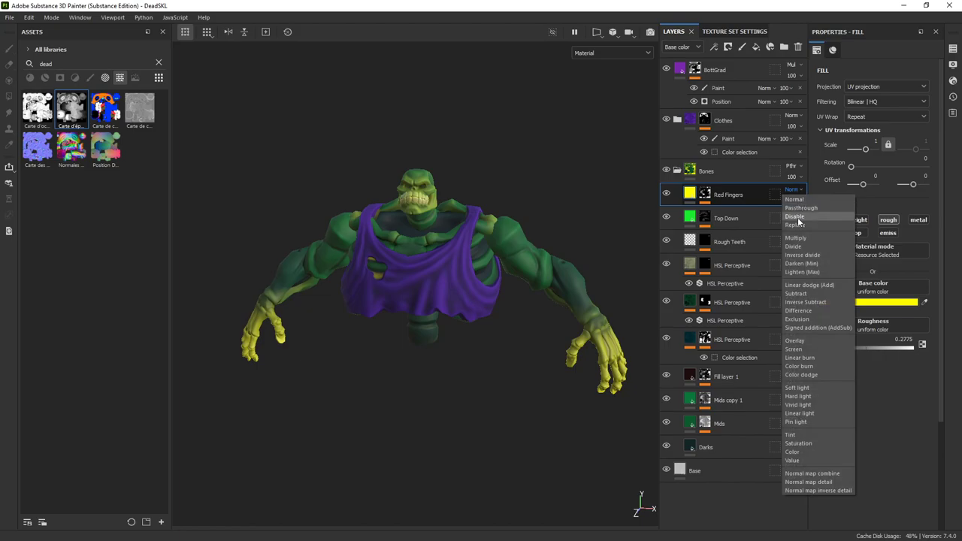
pyautogui.click(794, 341)
# Step: Try several red base colors on the Red Fingers layer, ending with muted red B24F4F
pyautogui.click(862, 301)
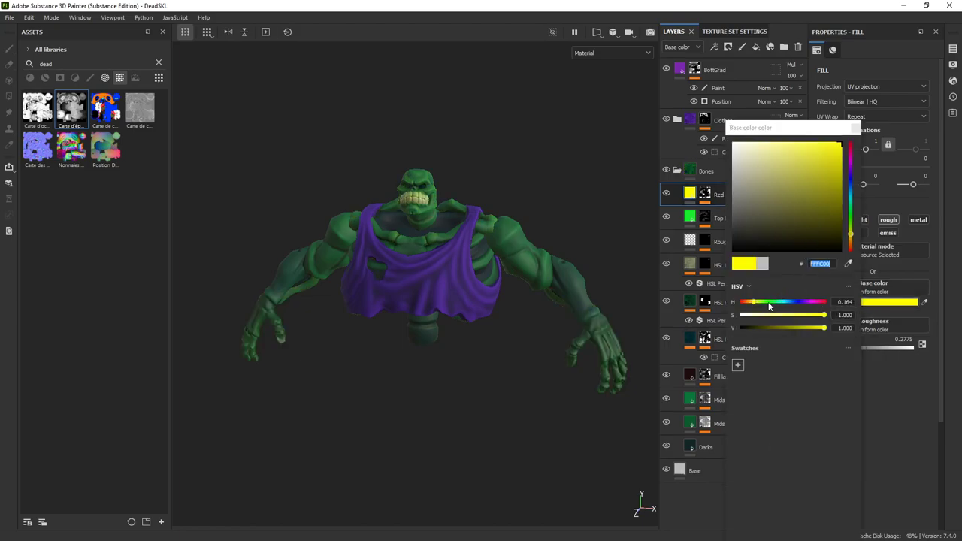
pyautogui.moveTo(753, 304); pyautogui.dragTo(741, 302)
pyautogui.click(812, 154)
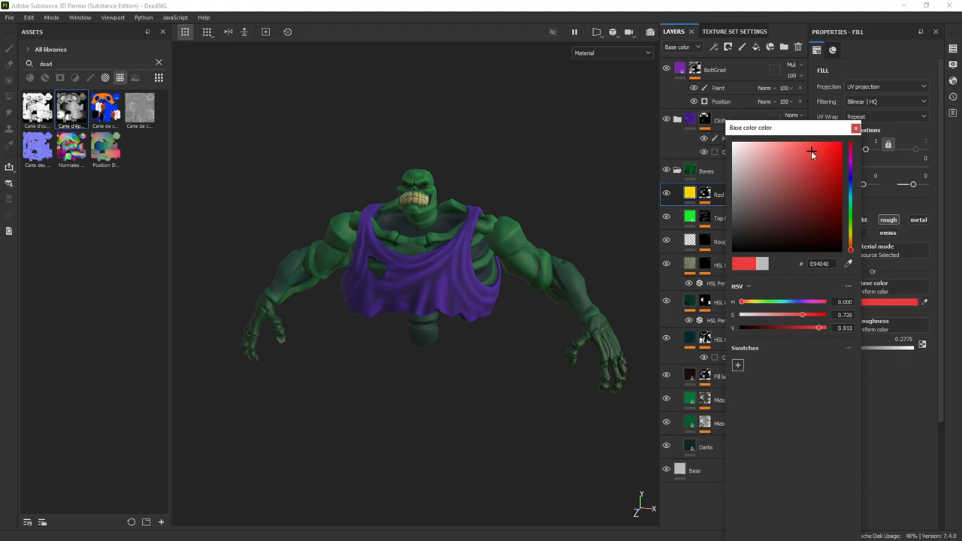
pyautogui.moveTo(811, 151); pyautogui.dragTo(831, 158)
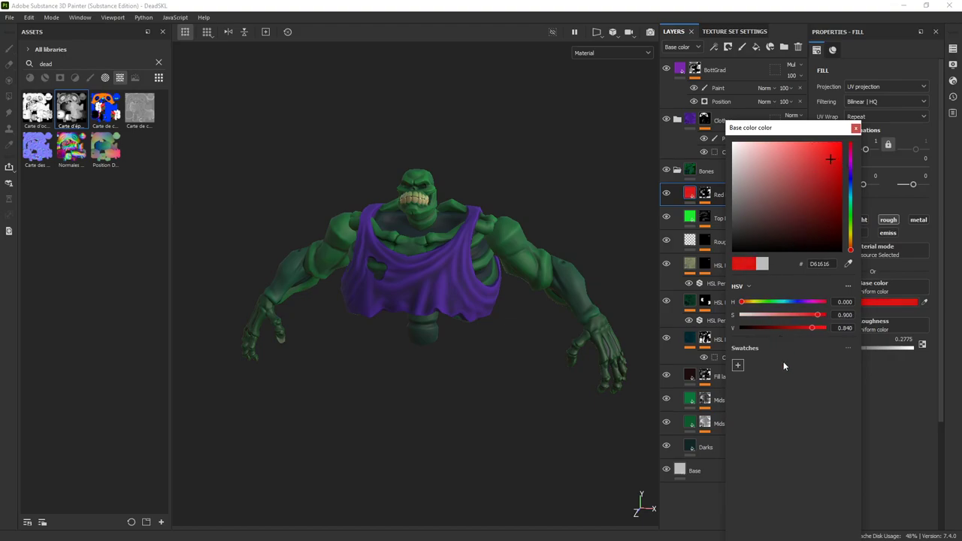
pyautogui.moveTo(812, 314); pyautogui.dragTo(792, 314)
pyautogui.click(794, 176)
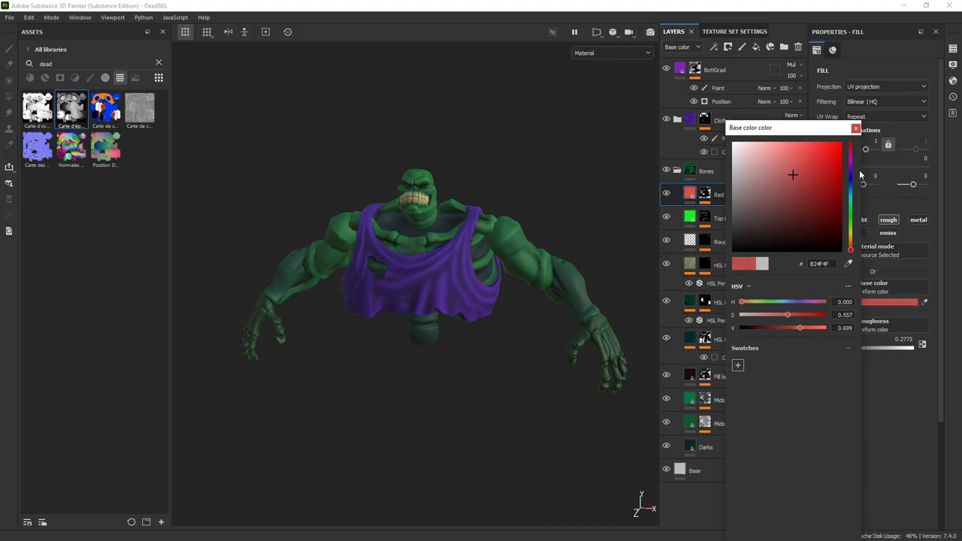
pyautogui.click(856, 128)
# Step: Set the Red Fingers layer's blend mode to Screen and its base color to crimson, CD1822
pyautogui.click(790, 190)
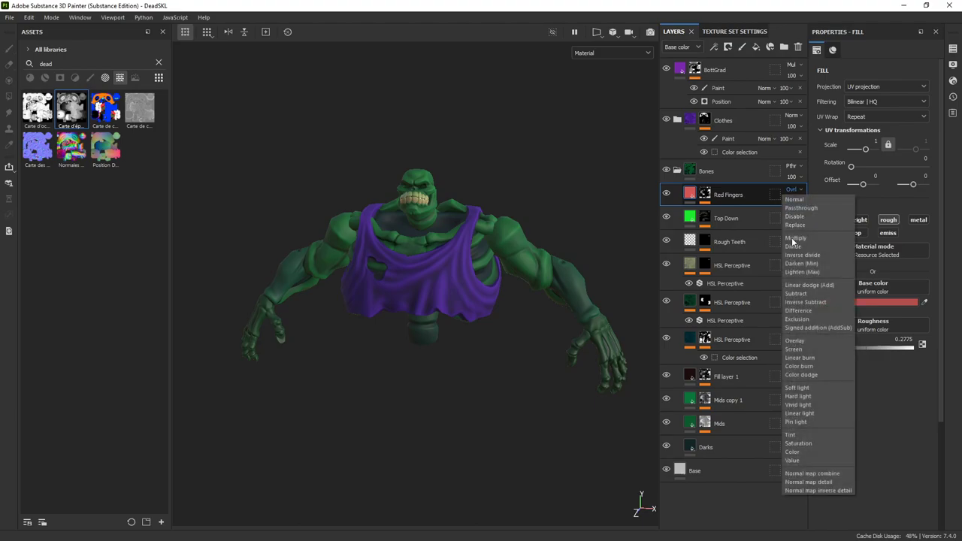
pyautogui.click(795, 350)
pyautogui.click(859, 303)
pyautogui.moveTo(807, 189)
pyautogui.mouseDown()
pyautogui.moveTo(808, 202)
pyautogui.moveTo(829, 155)
pyautogui.moveTo(820, 162)
pyautogui.mouseUp()
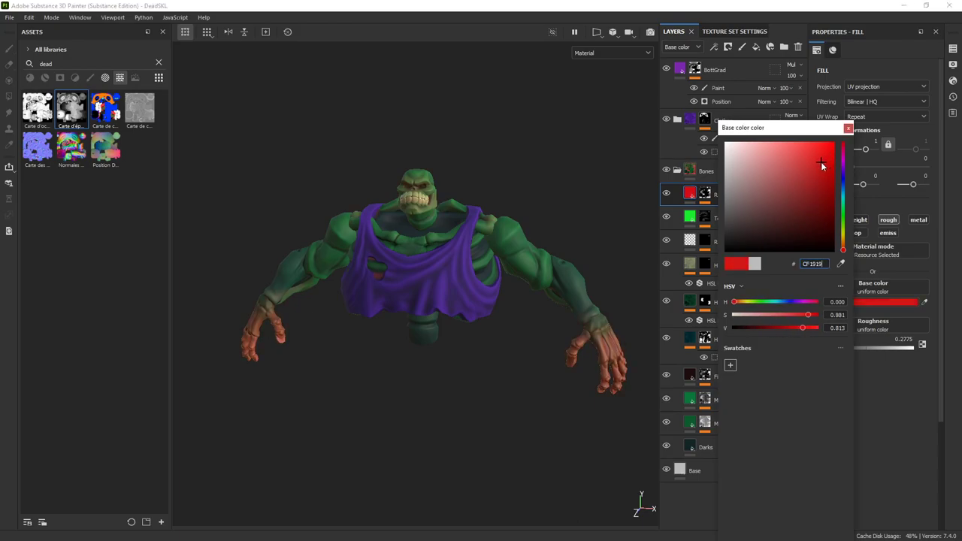
pyautogui.click(843, 155)
pyautogui.moveTo(844, 155); pyautogui.dragTo(845, 147)
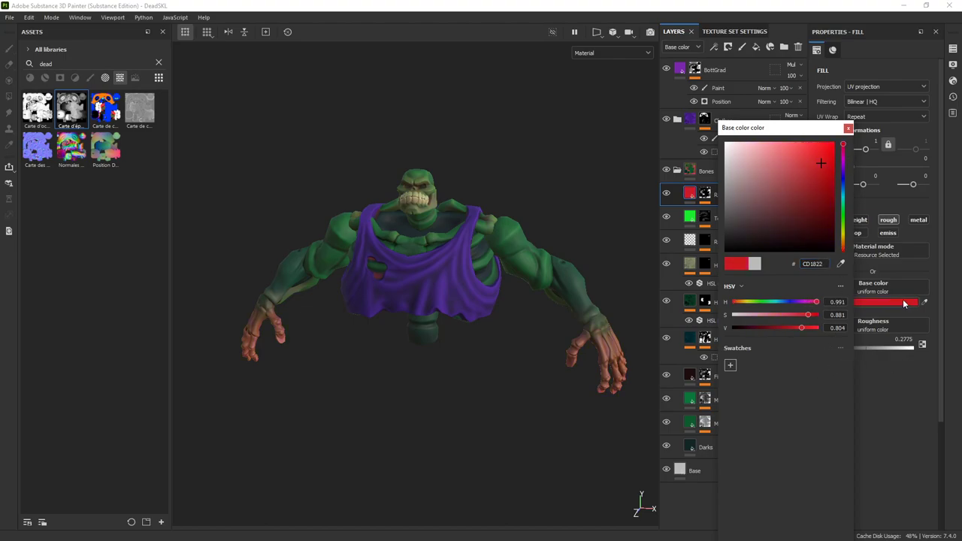
pyautogui.click(904, 303)
# Step: Lower the Red Fingers layer's opacity to 30 and compare the hands with the layer hidden and shown
pyautogui.click(793, 200)
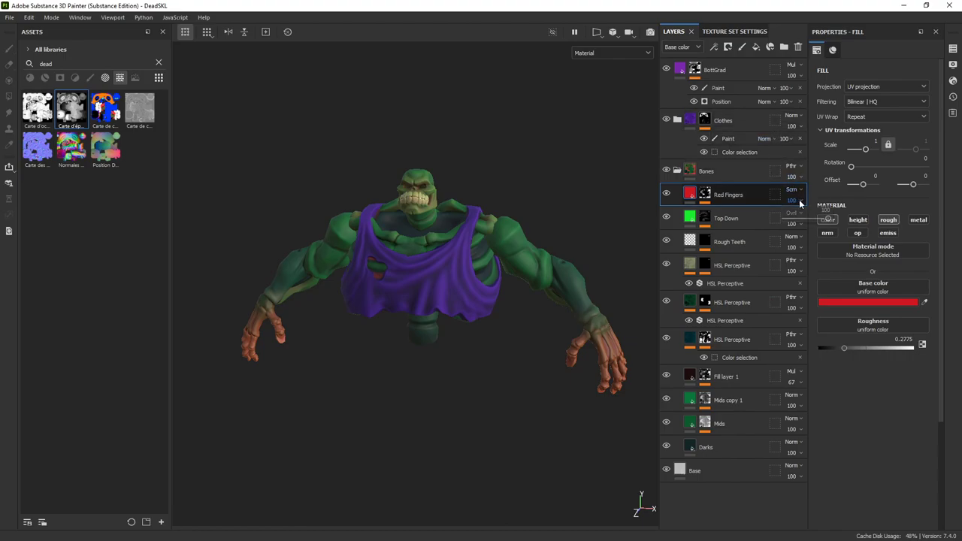
pyautogui.moveTo(829, 219); pyautogui.dragTo(801, 220)
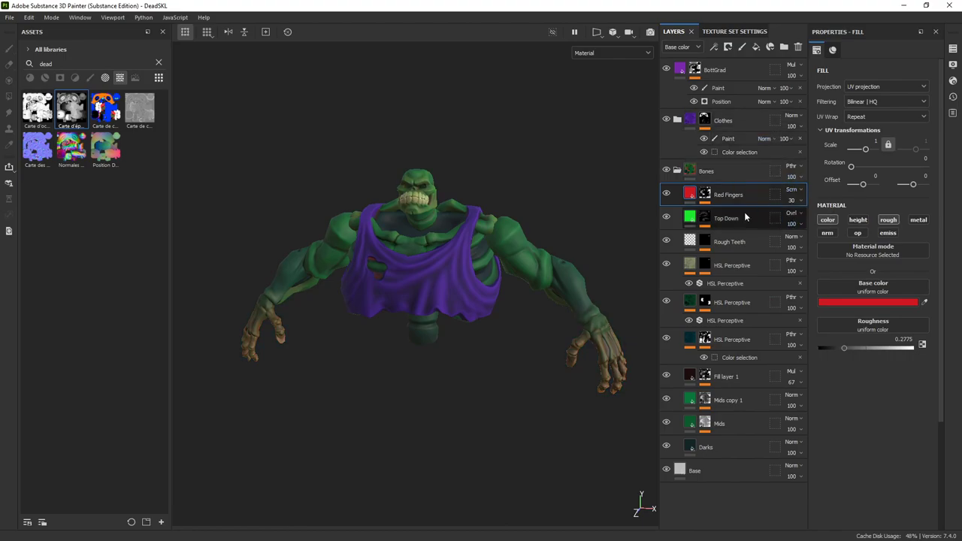
pyautogui.click(667, 195)
pyautogui.click(668, 195)
pyautogui.moveTo(632, 279)
pyautogui.keyDown('alt'); pyautogui.mouseDown()
pyautogui.moveTo(477, 258)
pyautogui.moveTo(486, 221)
pyautogui.moveTo(548, 292)
pyautogui.moveTo(524, 270)
pyautogui.mouseUp(); pyautogui.keyUp('alt')
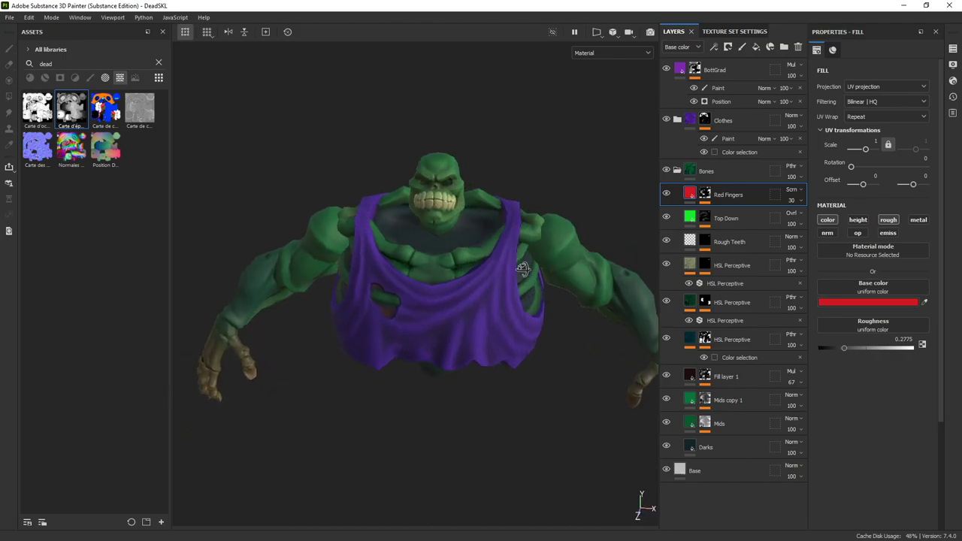
# Step: Add a paint effect to the Red Fingers layer's mask
pyautogui.click(704, 194)
pyautogui.rightClick(705, 194)
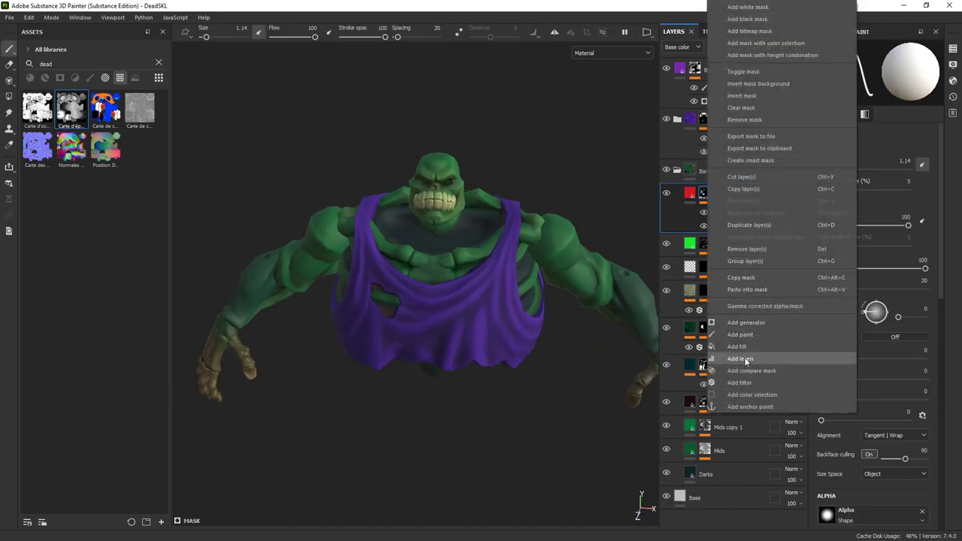
pyautogui.click(740, 335)
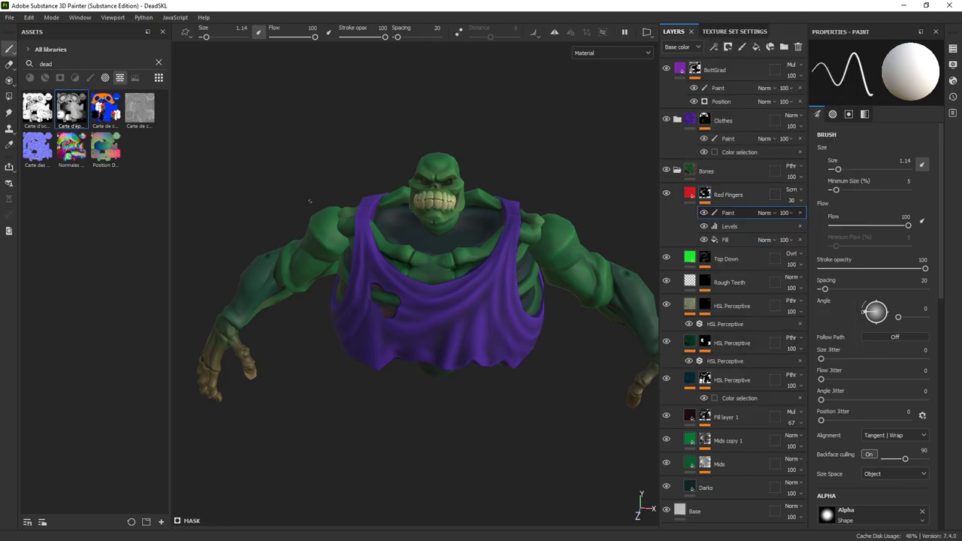
# Step: Mask the head out of the Red Fingers layer using Polygon Fill with color value 0
pyautogui.press('4')
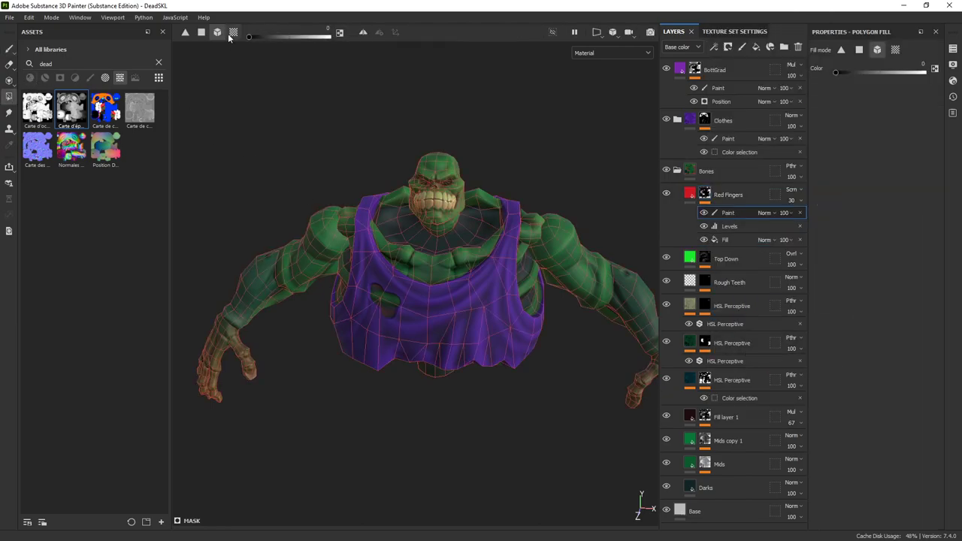
pyautogui.press('f')
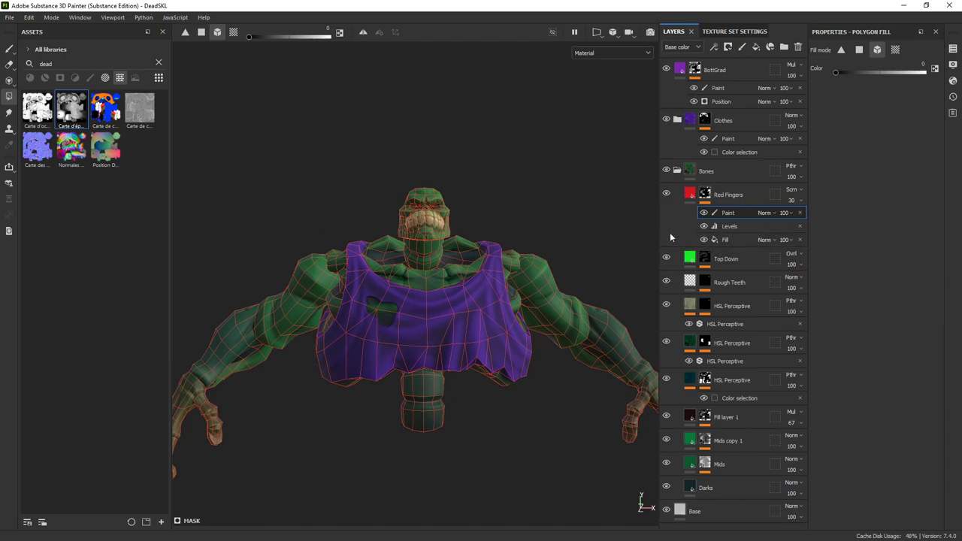
pyautogui.press('1')
pyautogui.moveTo(629, 230)
pyautogui.keyDown('alt'); pyautogui.mouseDown()
pyautogui.moveTo(671, 191)
pyautogui.moveTo(511, 173)
pyautogui.moveTo(363, 174)
pyautogui.moveTo(572, 165)
pyautogui.moveTo(541, 173)
pyautogui.moveTo(559, 181)
pyautogui.moveTo(449, 180)
pyautogui.moveTo(521, 199)
pyautogui.moveTo(521, 183)
pyautogui.mouseUp(); pyautogui.keyUp('alt')
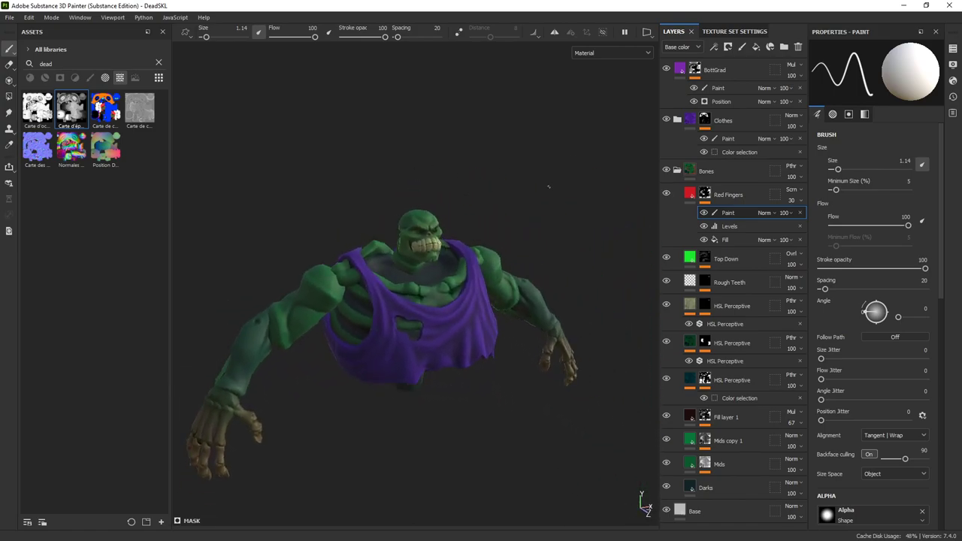
pyautogui.click(9, 96)
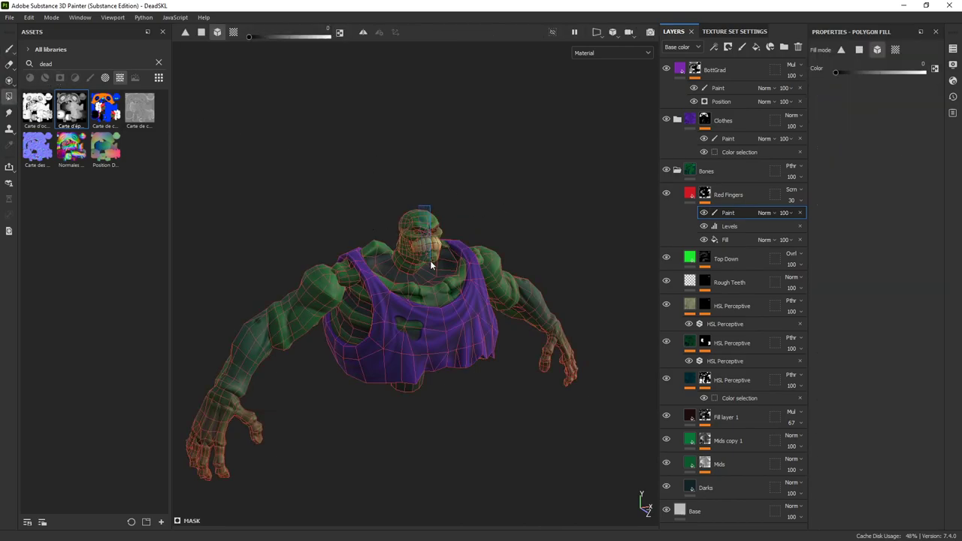
pyautogui.click(9, 46)
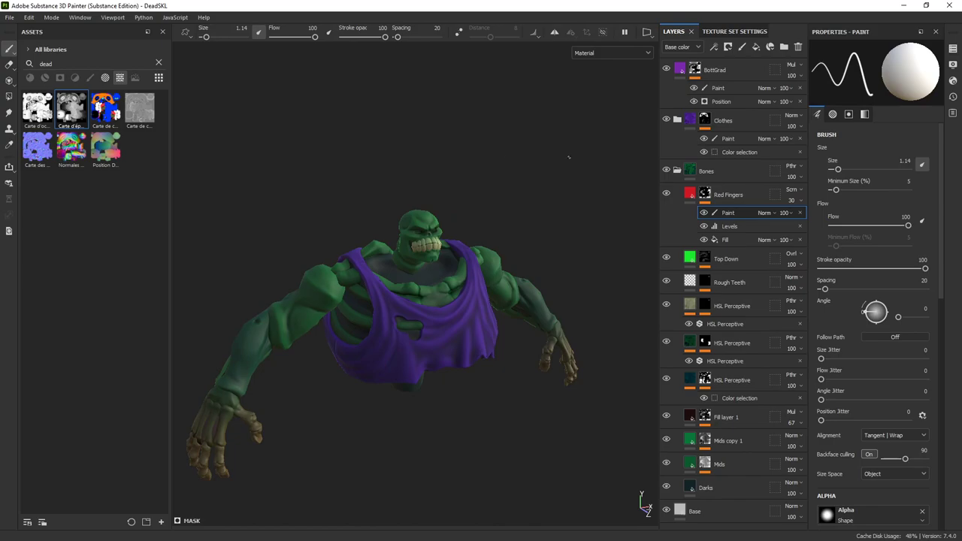
pyautogui.keyDown('alt'); pyautogui.moveTo(481, 135); pyautogui.dragTo(537, 134); pyautogui.keyUp('alt')
pyautogui.keyDown('alt'); pyautogui.moveTo(537, 134); pyautogui.dragTo(499, 126, button='middle'); pyautogui.keyUp('alt')
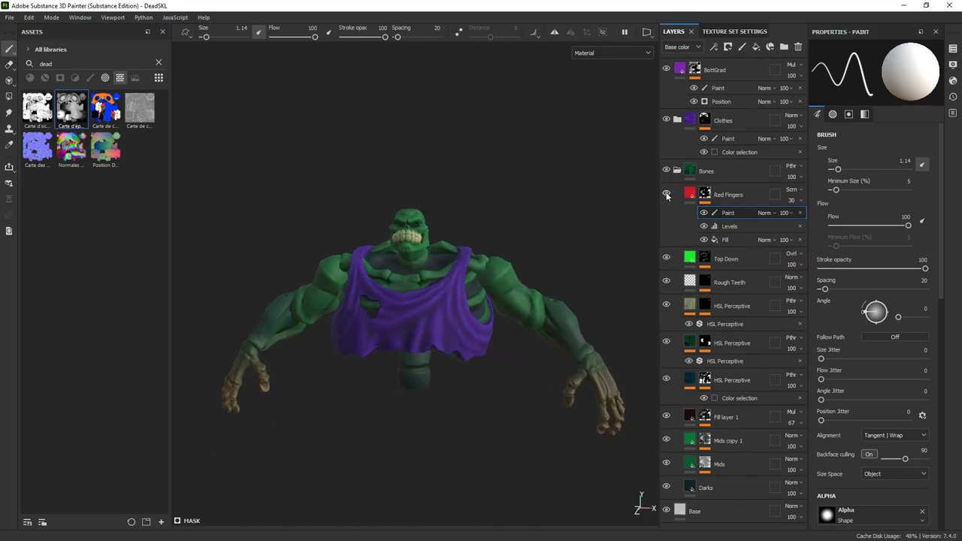
# Step: Add an HSL Perceptive filter layer above Red Fingers in the Bones folder, with hue 0.574 and saturation 0.327
pyautogui.keyDown('alt'); pyautogui.moveTo(481, 201); pyautogui.dragTo(594, 175); pyautogui.keyUp('alt')
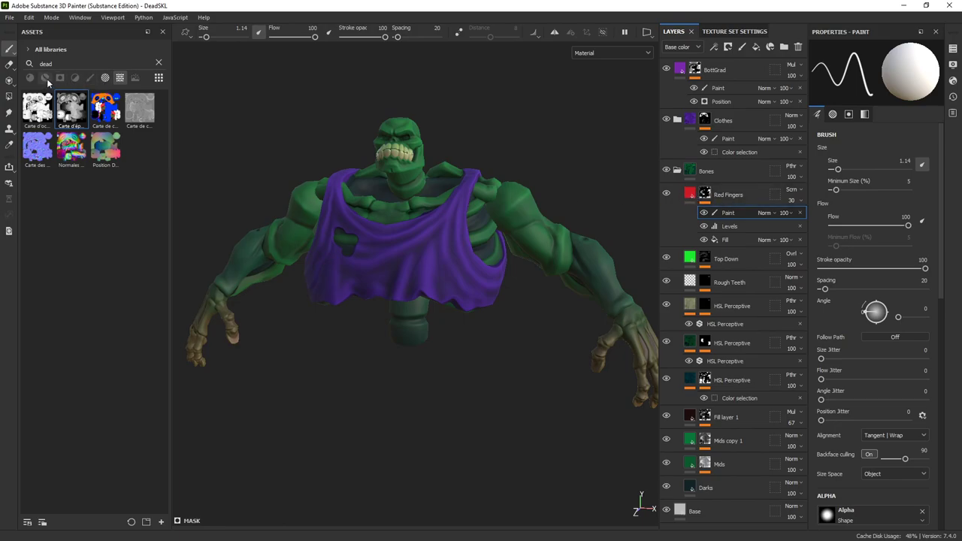
pyautogui.click(74, 78)
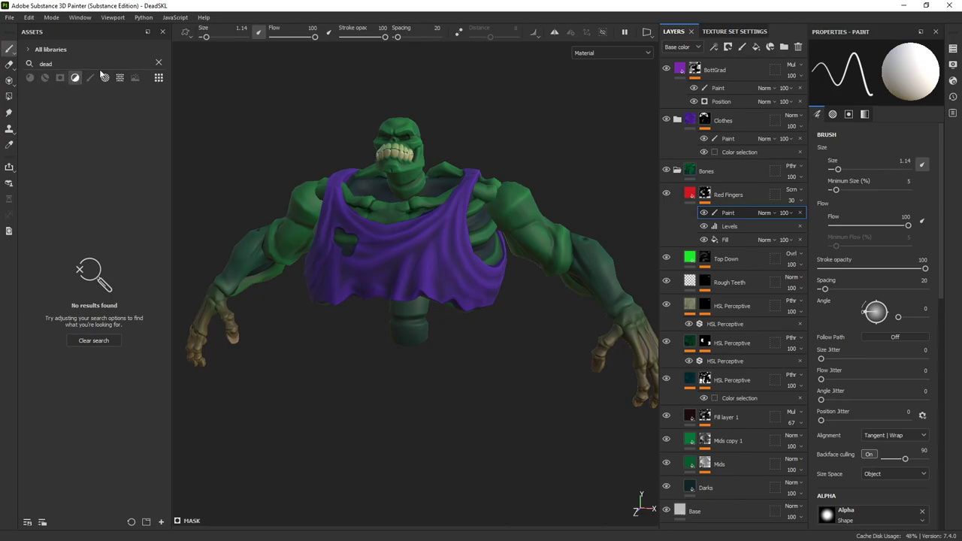
pyautogui.click(158, 62)
pyautogui.moveTo(104, 303); pyautogui.dragTo(709, 185)
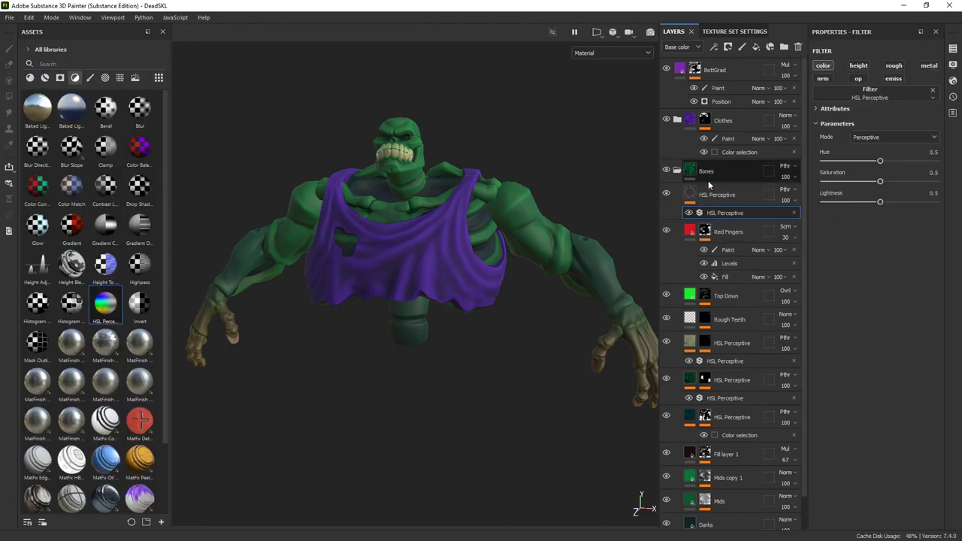
pyautogui.click(767, 194)
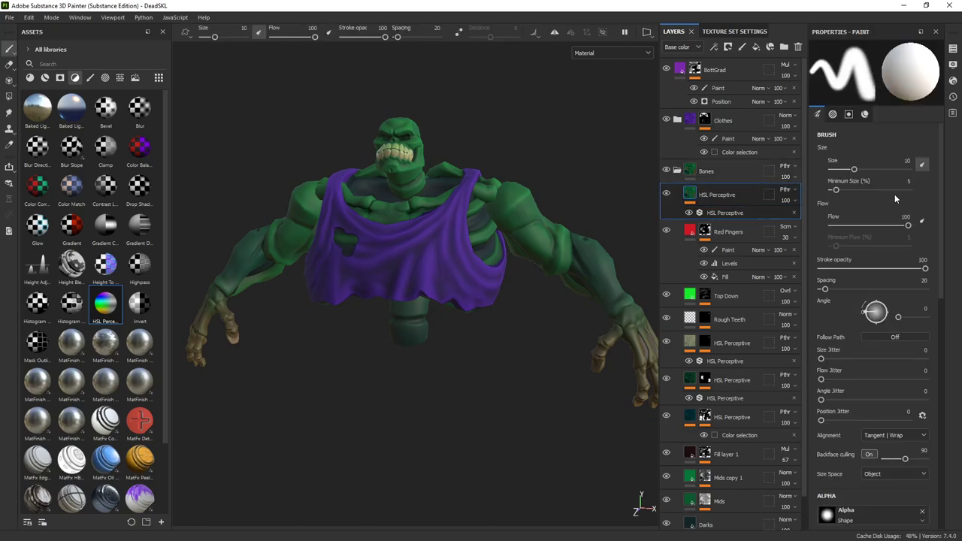
pyautogui.click(740, 213)
pyautogui.moveTo(880, 182); pyautogui.dragTo(888, 161)
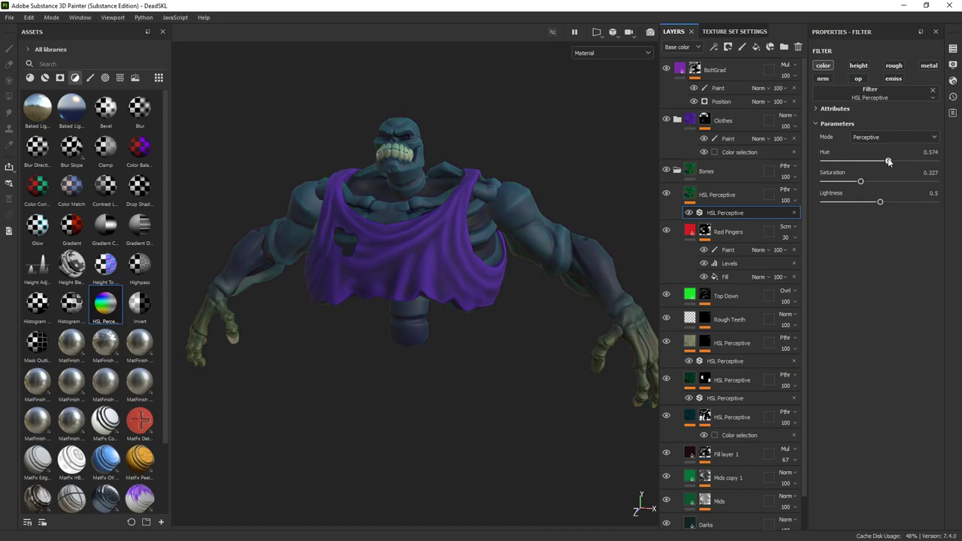
# Step: Give the new HSL Perceptive layer a black mask with a color selection of the cyan ID area in the chest
pyautogui.rightClick(693, 196)
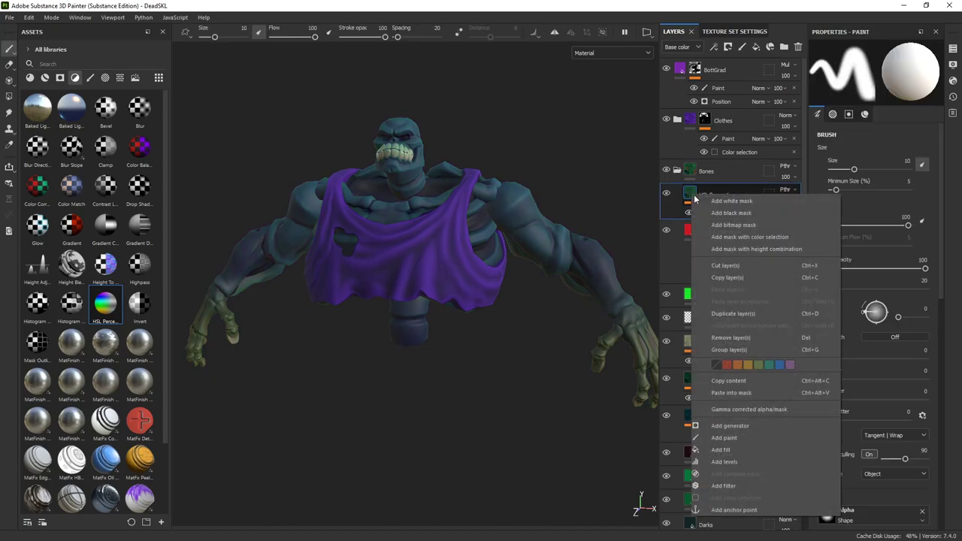
pyautogui.click(715, 212)
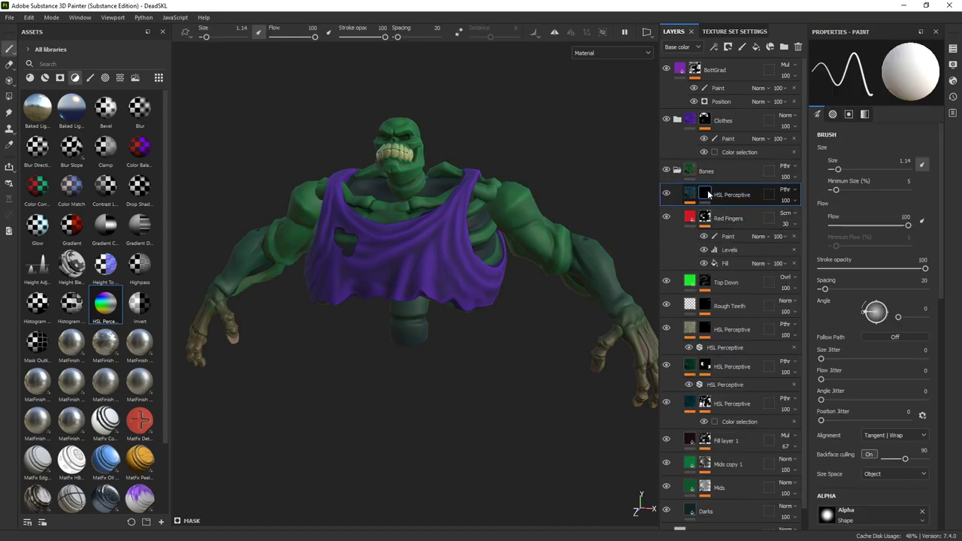
pyautogui.rightClick(706, 195)
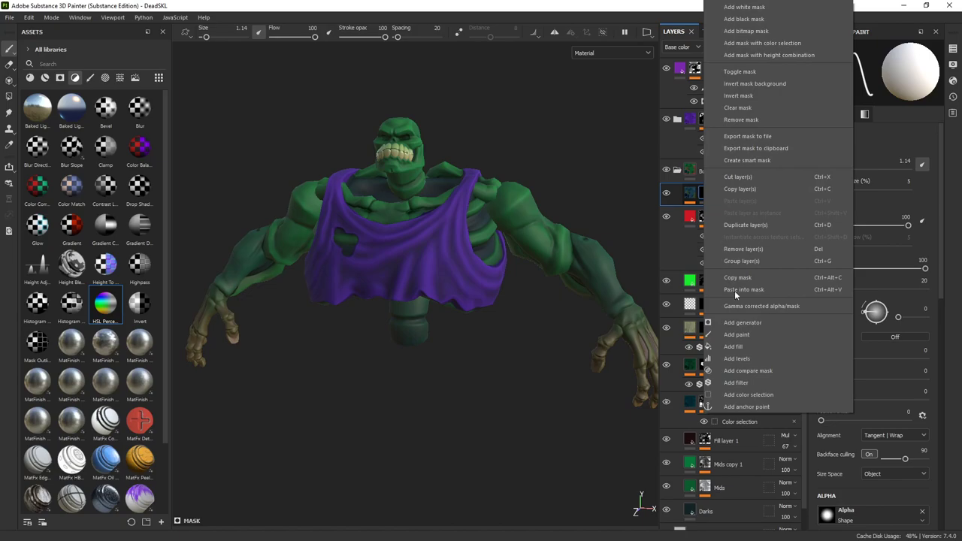
pyautogui.click(751, 394)
pyautogui.click(916, 151)
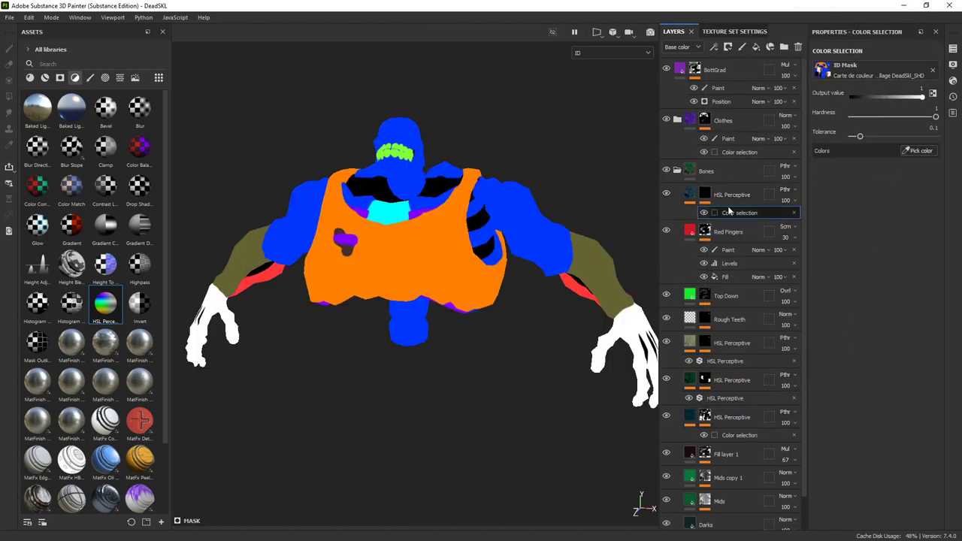
pyautogui.click(391, 200)
pyautogui.keyDown('alt'); pyautogui.moveTo(562, 122); pyautogui.dragTo(481, 114); pyautogui.keyUp('alt')
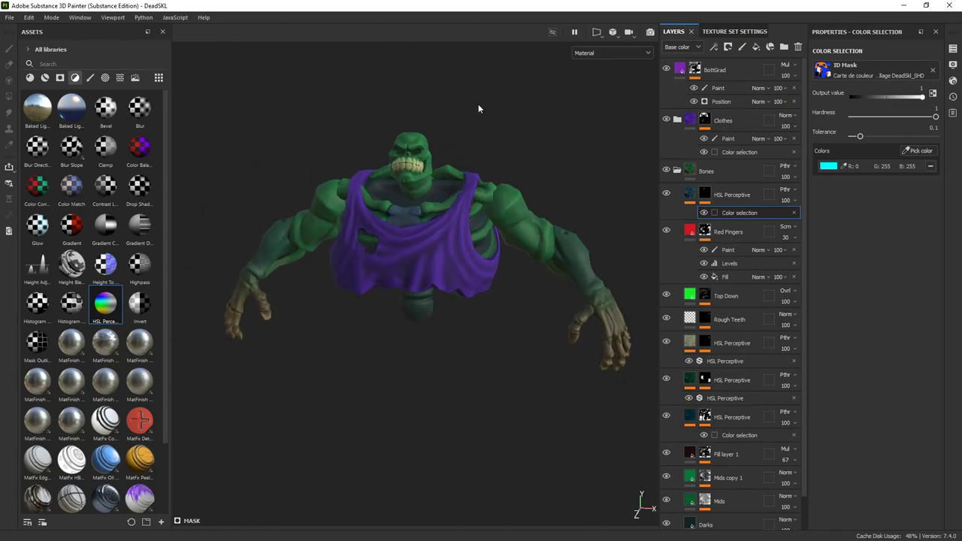
# Step: Set the cyan-area HSL Perceptive filter's saturation to 0.224 and hue to 0.57
pyautogui.click(692, 197)
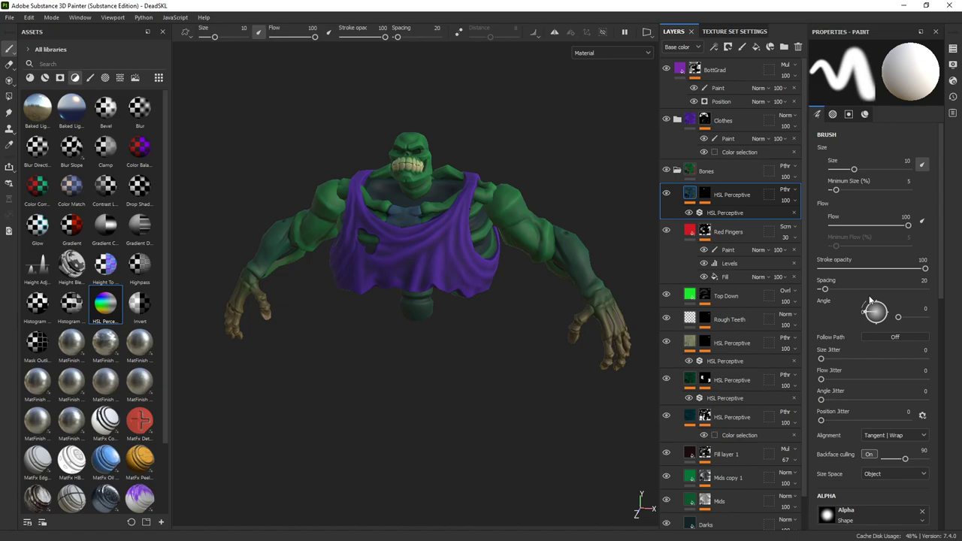
pyautogui.click(722, 212)
pyautogui.moveTo(862, 183); pyautogui.dragTo(887, 162)
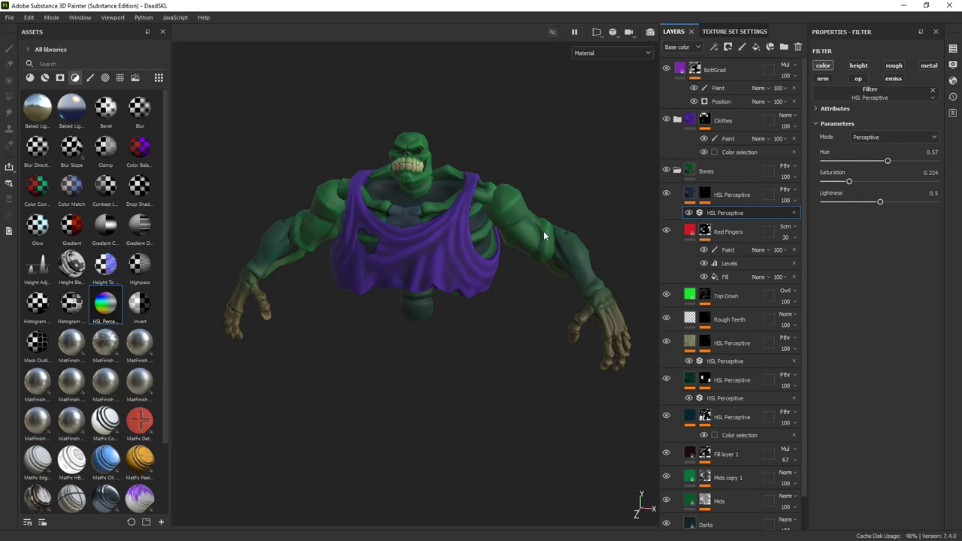
pyautogui.keyDown('alt'); pyautogui.moveTo(544, 234); pyautogui.dragTo(552, 212); pyautogui.keyUp('alt')
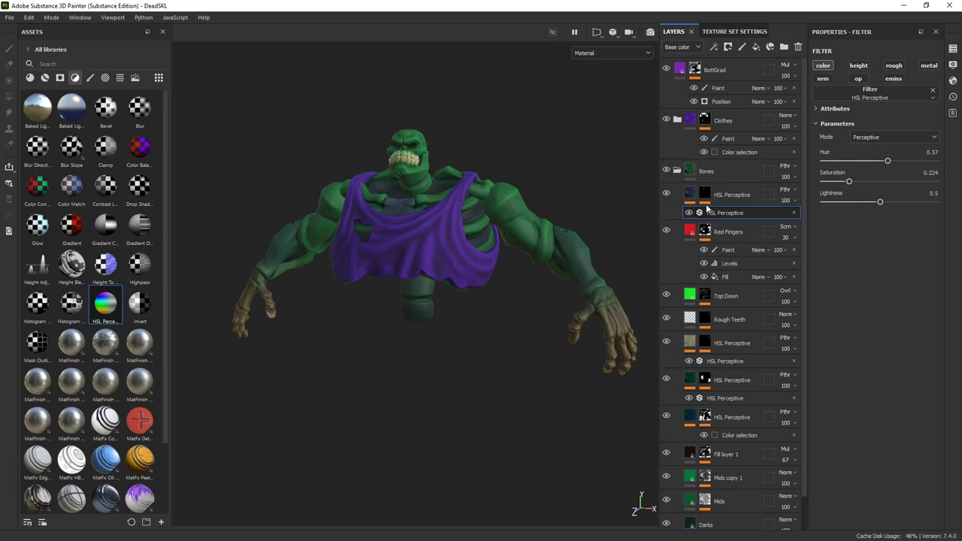
# Step: Add another HSL Perceptive filter layer at the top of the Bones folder, with saturation 0.578 and hue 0.538
pyautogui.moveTo(106, 303); pyautogui.dragTo(693, 191)
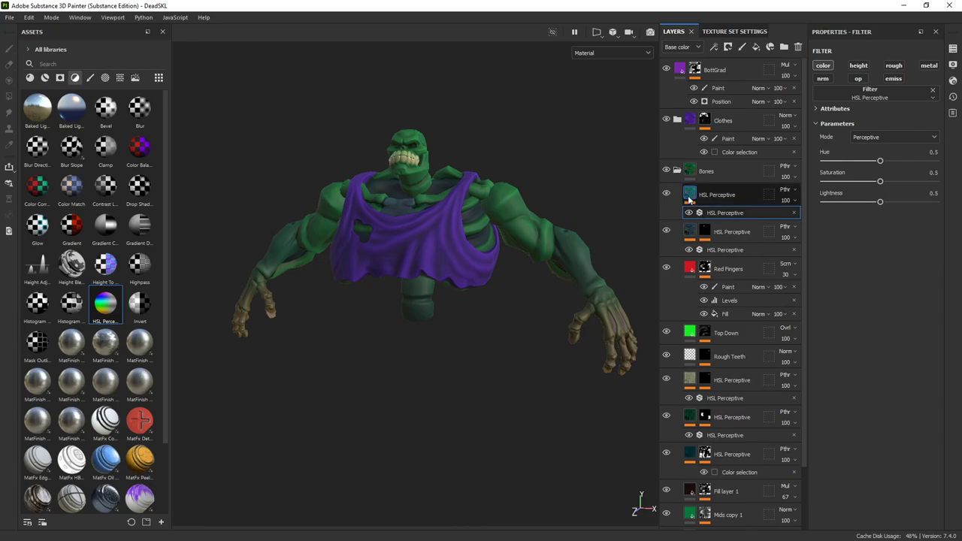
pyautogui.moveTo(691, 199)
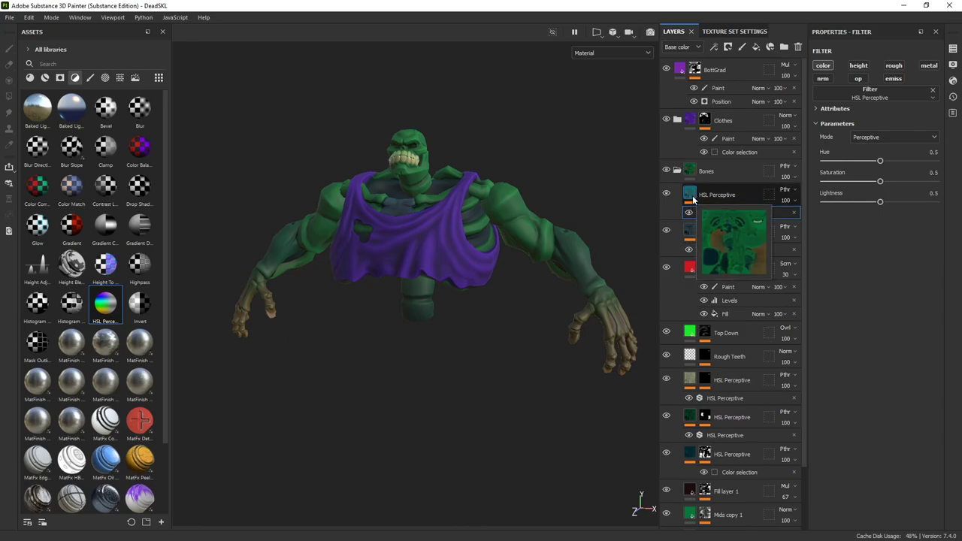
pyautogui.rightClick(692, 196)
pyautogui.press('Escape')
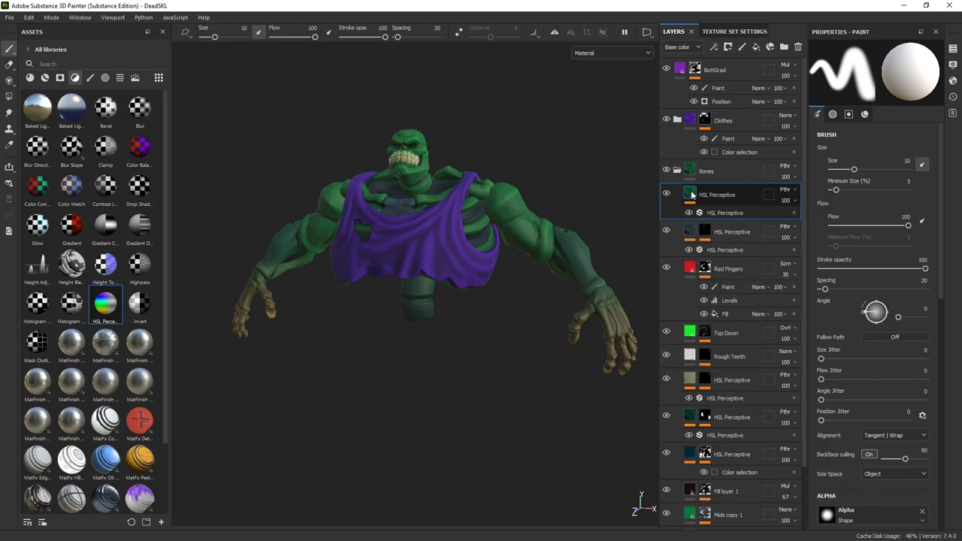
pyautogui.click(719, 213)
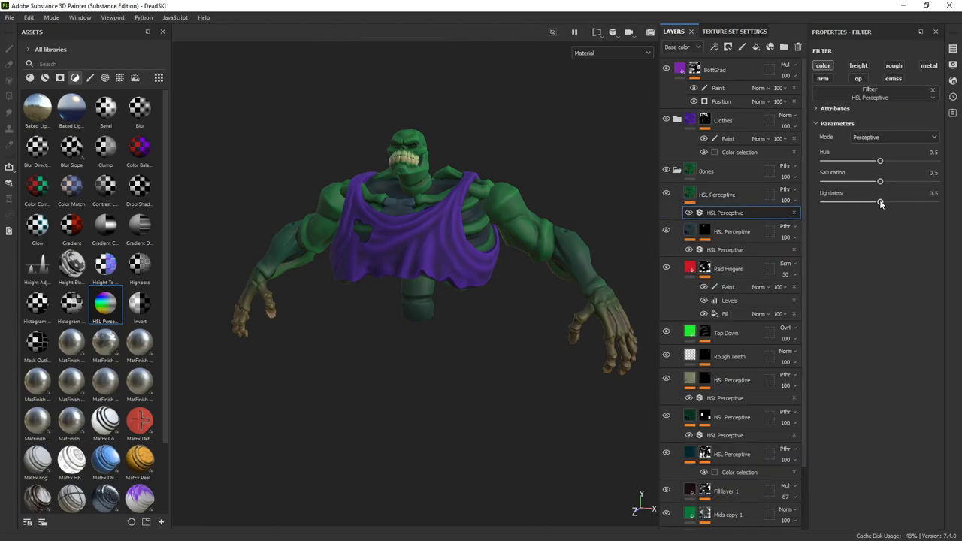
pyautogui.moveTo(880, 181)
pyautogui.mouseDown()
pyautogui.moveTo(889, 183)
pyautogui.moveTo(884, 163)
pyautogui.moveTo(873, 164)
pyautogui.moveTo(885, 167)
pyautogui.mouseUp()
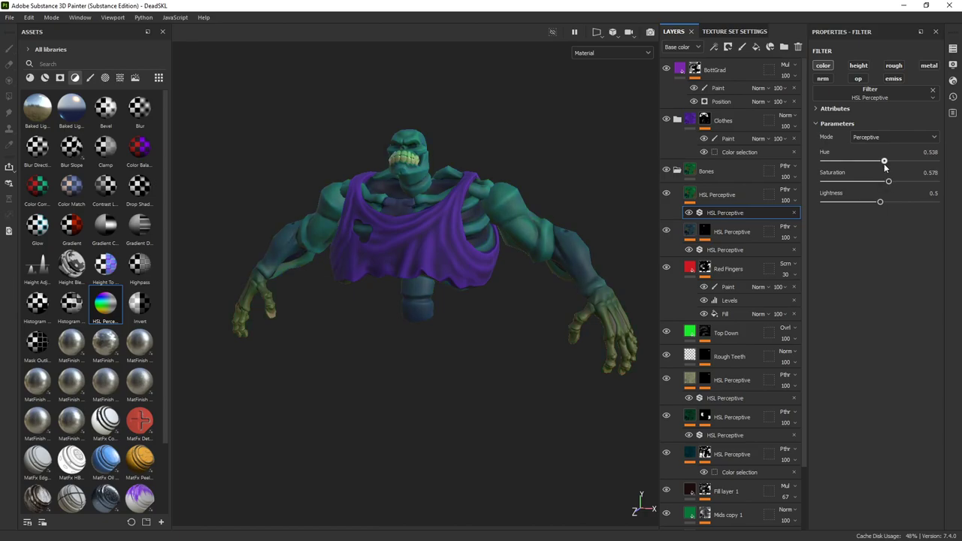
# Step: Restrict the topmost HSL Perceptive layer with a black mask and a color selection of the purple ID color (R 128, G 0, B 255)
pyautogui.rightClick(683, 194)
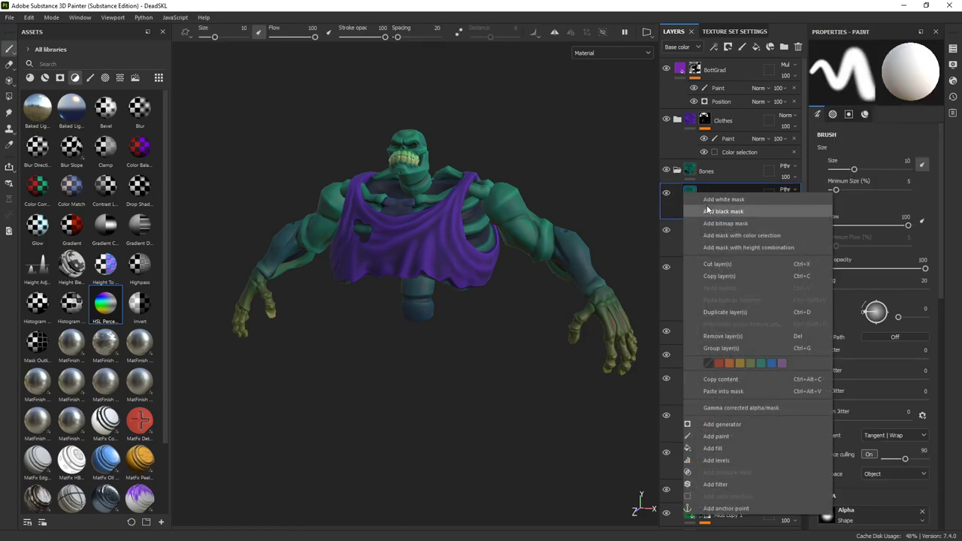
pyautogui.click(707, 211)
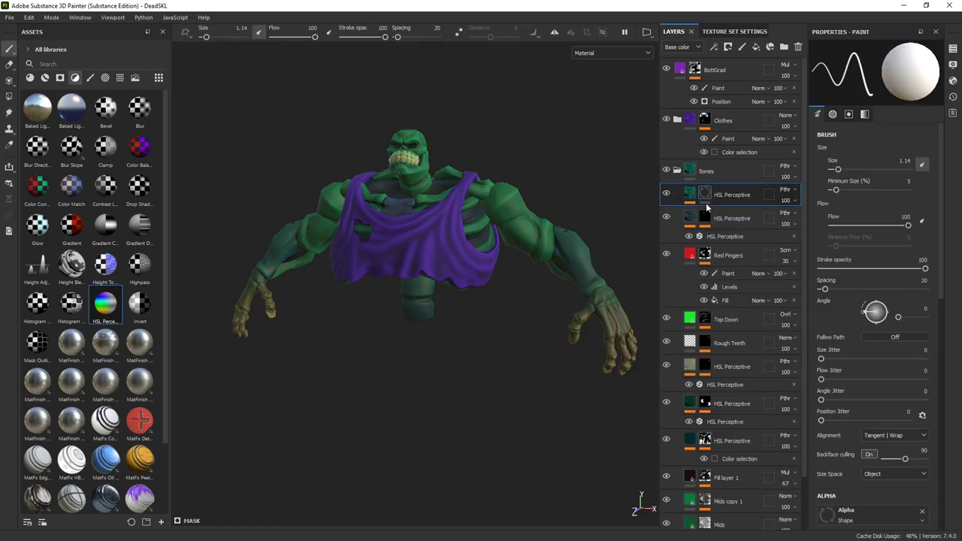
pyautogui.rightClick(704, 197)
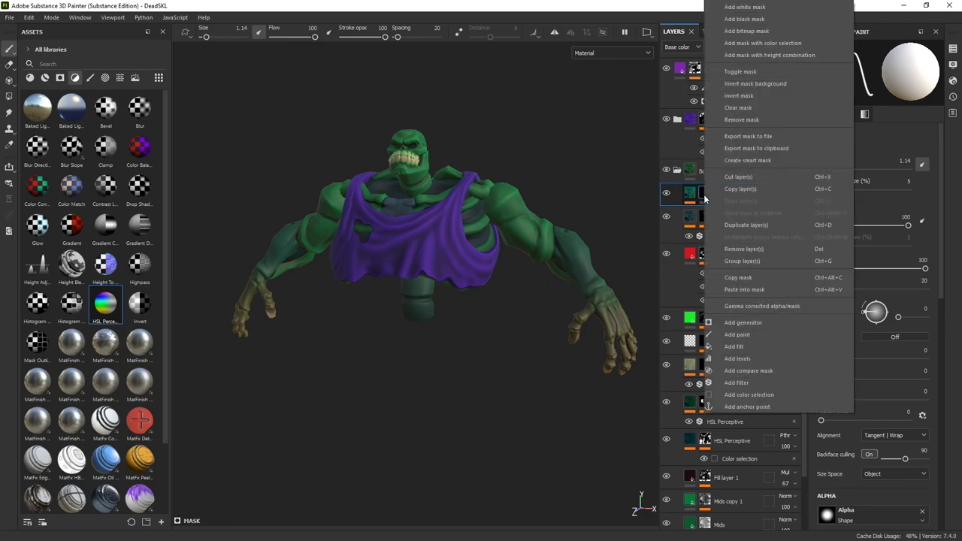
pyautogui.click(749, 394)
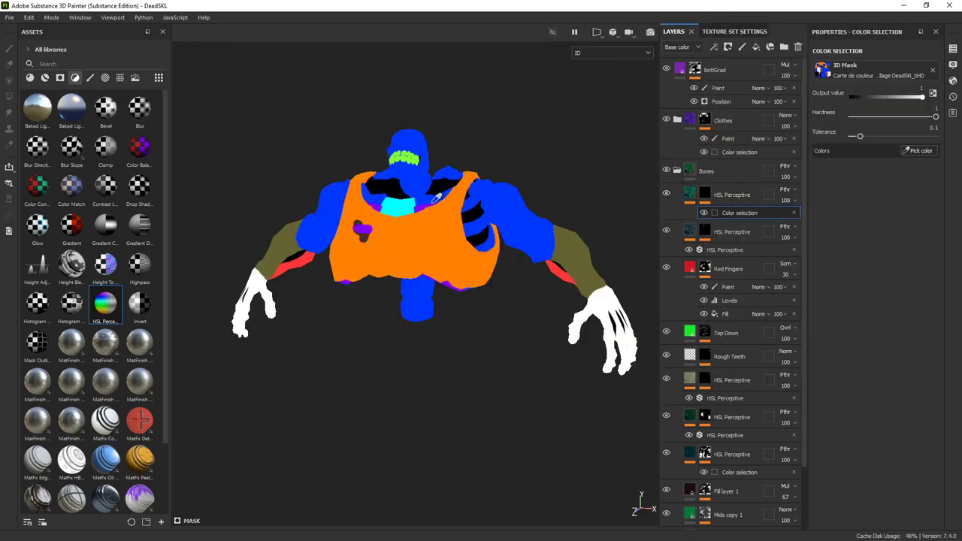
pyautogui.click(420, 211)
pyautogui.moveTo(456, 242)
pyautogui.keyDown('alt'); pyautogui.mouseDown()
pyautogui.moveTo(569, 279)
pyautogui.moveTo(400, 291)
pyautogui.moveTo(514, 264)
pyautogui.mouseUp(); pyautogui.keyUp('alt')
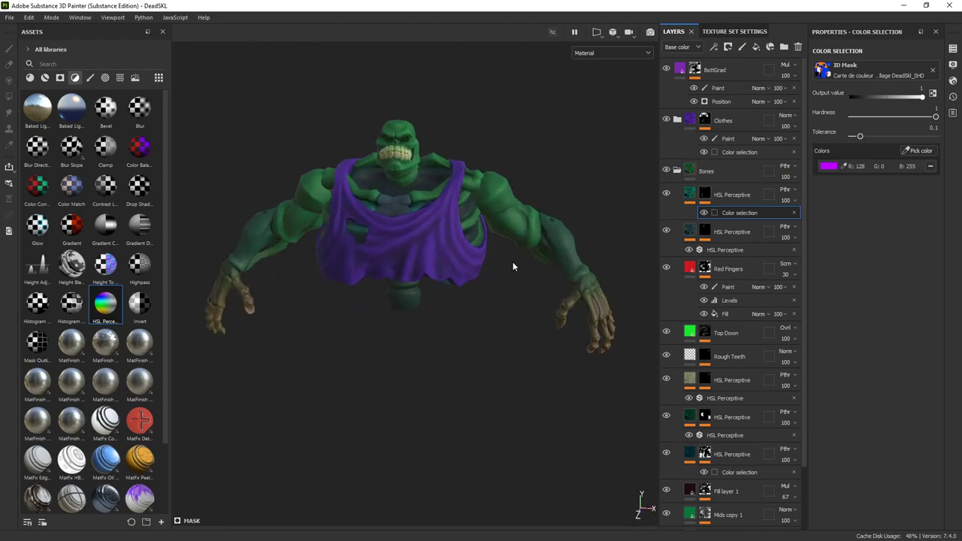
pyautogui.moveTo(464, 220)
pyautogui.keyDown('alt'); pyautogui.mouseDown()
pyautogui.moveTo(459, 203)
pyautogui.moveTo(493, 210)
pyautogui.moveTo(440, 197)
pyautogui.moveTo(243, 247)
pyautogui.moveTo(593, 246)
pyautogui.moveTo(511, 187)
pyautogui.moveTo(503, 202)
pyautogui.moveTo(524, 263)
pyautogui.moveTo(548, 245)
pyautogui.moveTo(604, 270)
pyautogui.moveTo(503, 286)
pyautogui.moveTo(498, 266)
pyautogui.moveTo(423, 226)
pyautogui.moveTo(418, 144)
pyautogui.moveTo(480, 219)
pyautogui.moveTo(547, 250)
pyautogui.moveTo(333, 187)
pyautogui.moveTo(361, 180)
pyautogui.moveTo(423, 216)
pyautogui.moveTo(410, 224)
pyautogui.moveTo(379, 207)
pyautogui.moveTo(403, 218)
pyautogui.mouseUp(); pyautogui.keyUp('alt')
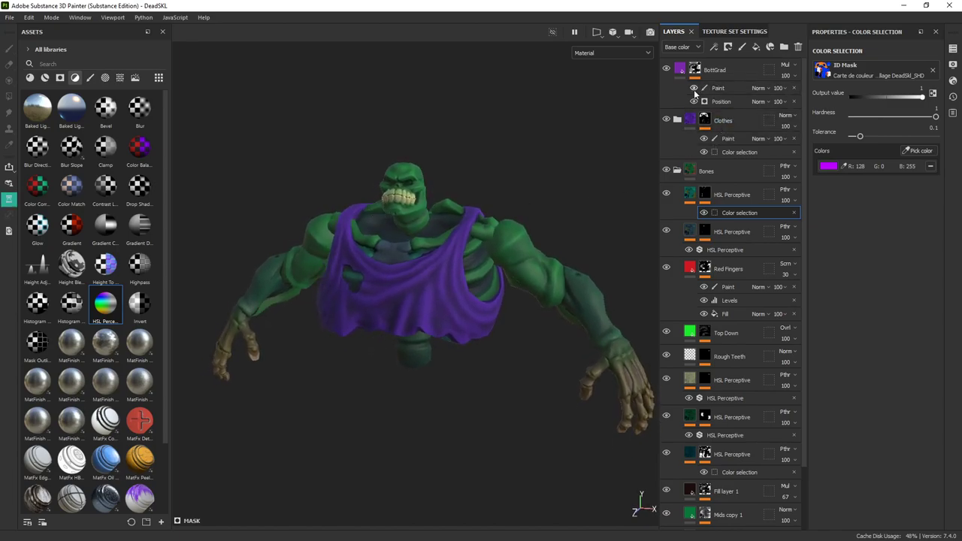
# Step: Collapse the Bones folder, expand the Clothes folder and select the Lights layer's mask
pyautogui.click(678, 121)
pyautogui.click(678, 120)
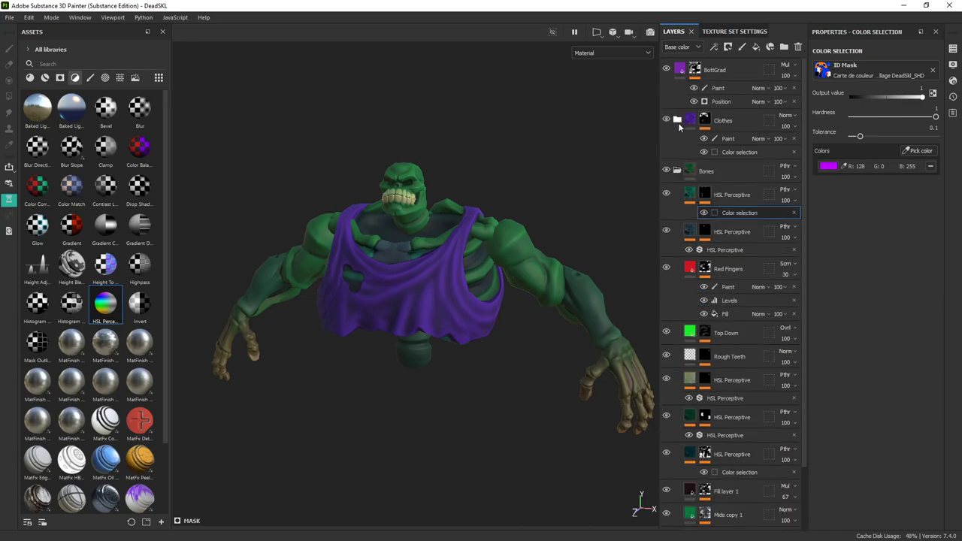
pyautogui.click(678, 170)
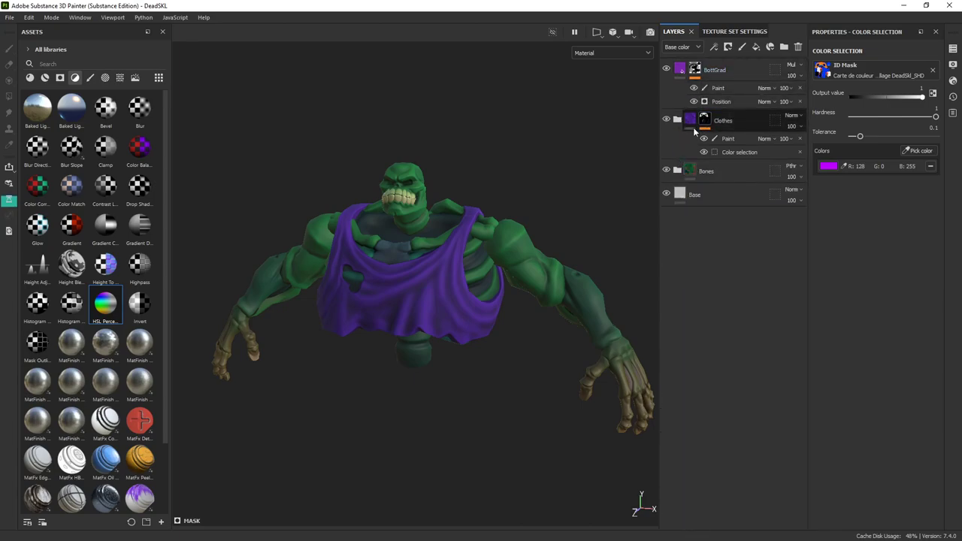
pyautogui.click(677, 120)
pyautogui.click(742, 166)
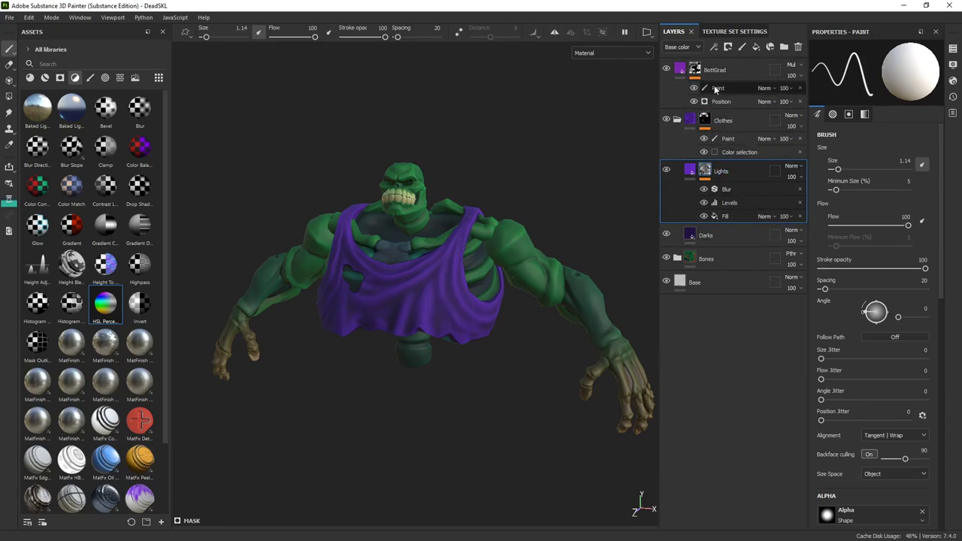
# Step: Add a fill layer directly above the Lights layer and give it a golden-orange base color
pyautogui.click(756, 47)
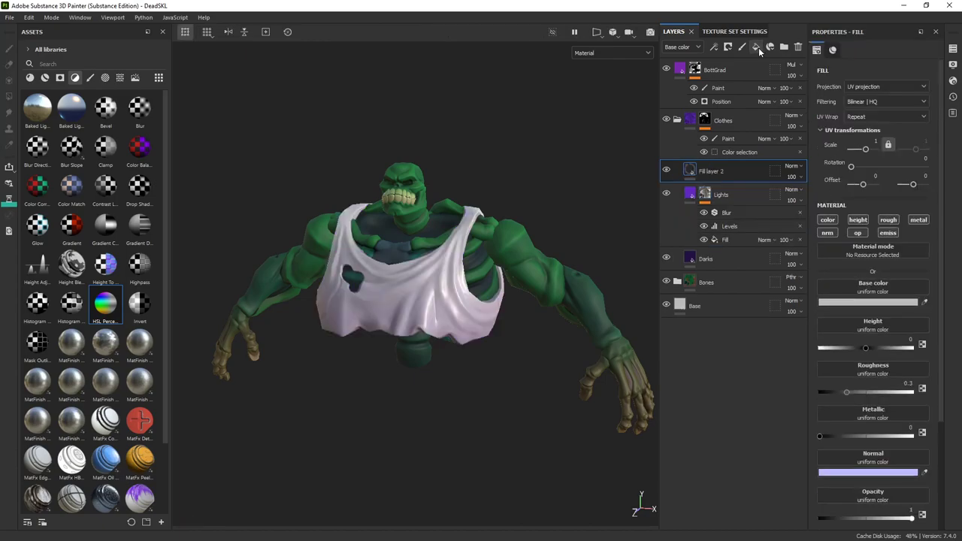
pyautogui.click(839, 303)
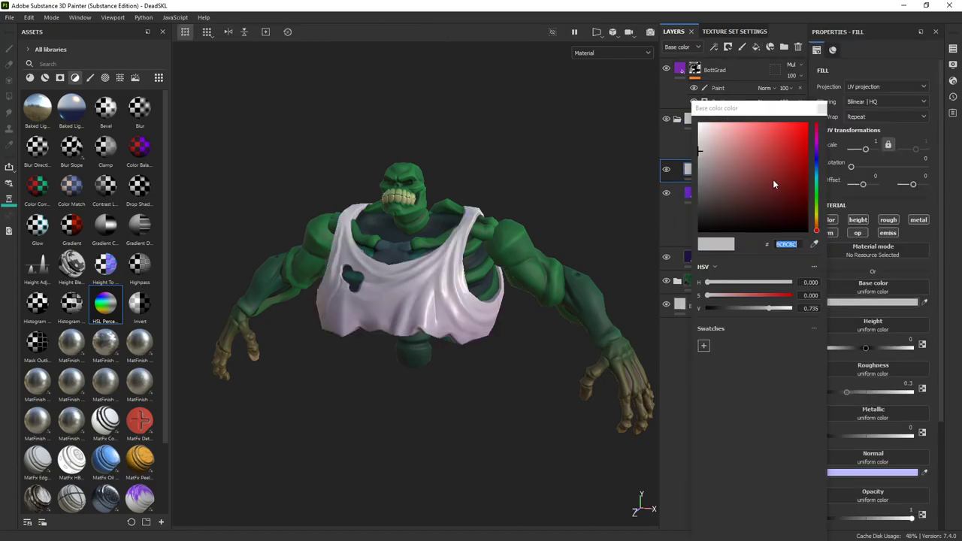
pyautogui.click(771, 145)
pyautogui.click(816, 218)
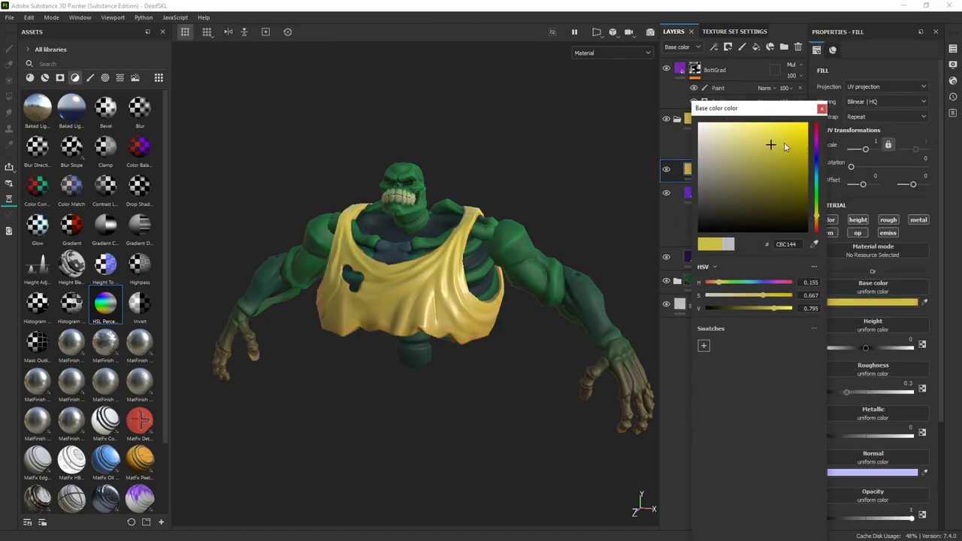
pyautogui.click(817, 222)
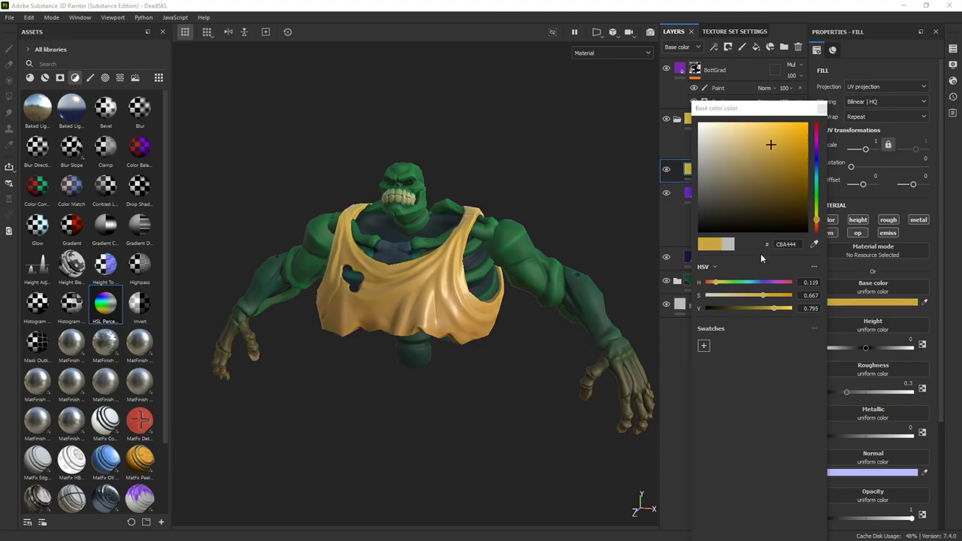
# Step: Restrict the golden fill layer to the color channel, disabling height, roughness, metallic, normal, opacity and emissive
pyautogui.click(875, 305)
pyautogui.click(826, 232)
pyautogui.click(857, 233)
pyautogui.click(858, 219)
pyautogui.click(888, 219)
pyautogui.click(918, 220)
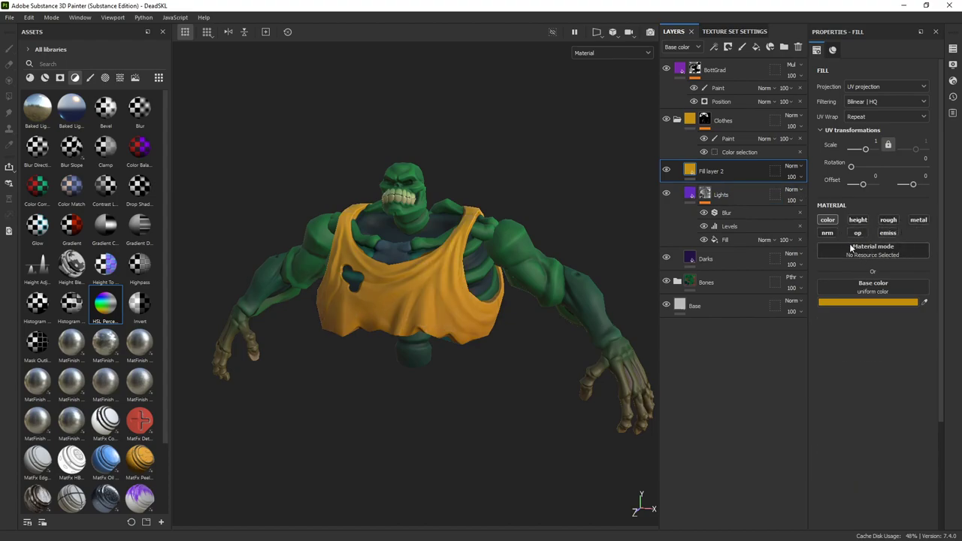
# Step: Add a black mask to the golden fill layer and drive it with a Light generator
pyautogui.rightClick(695, 168)
pyautogui.click(718, 185)
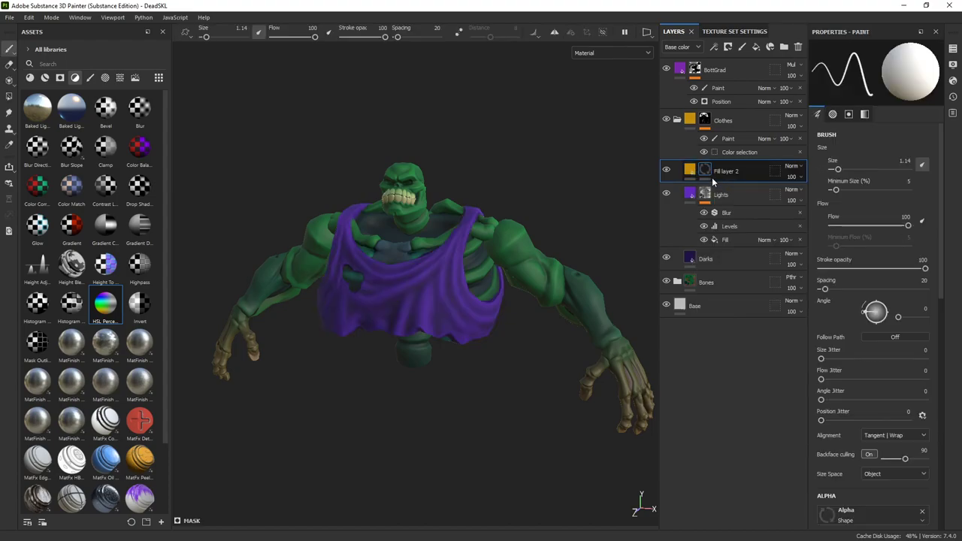
pyautogui.rightClick(708, 171)
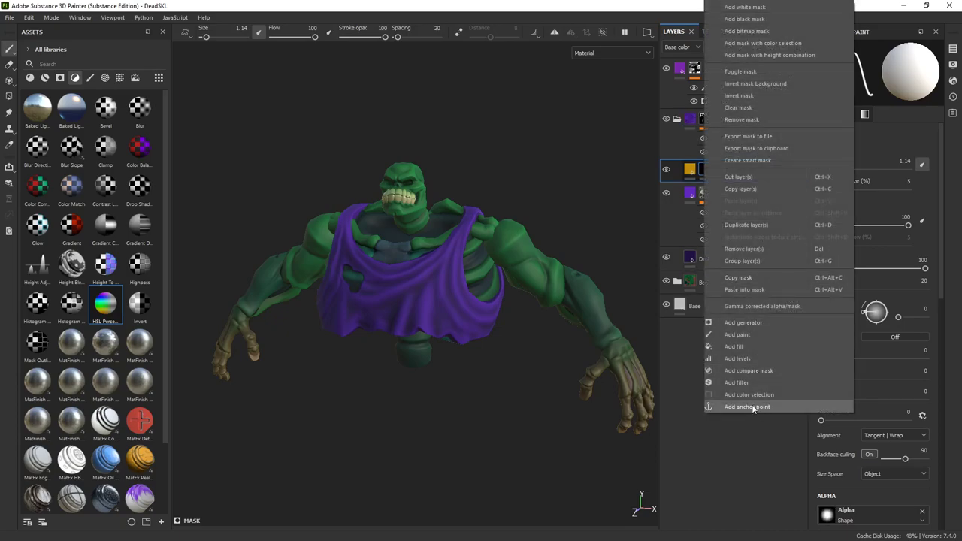
pyautogui.click(740, 322)
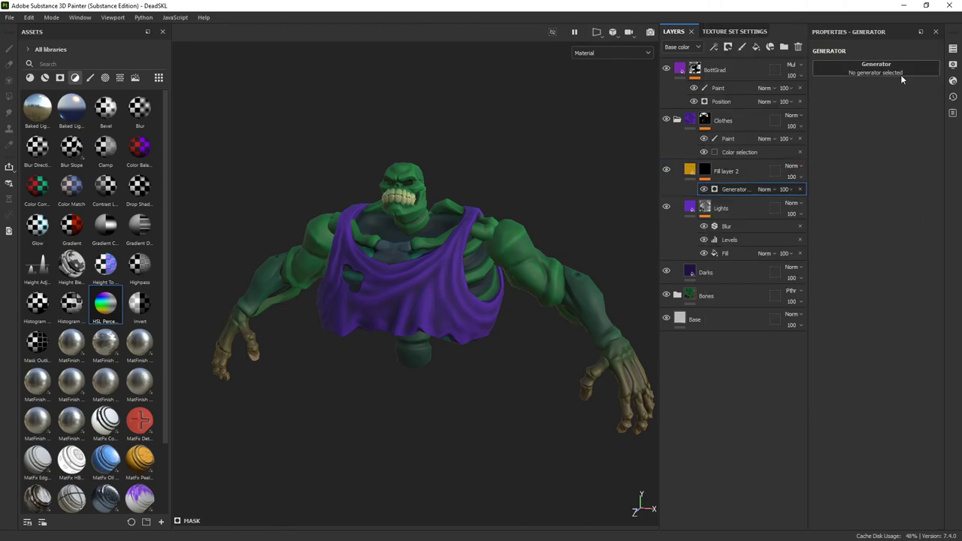
pyautogui.click(898, 68)
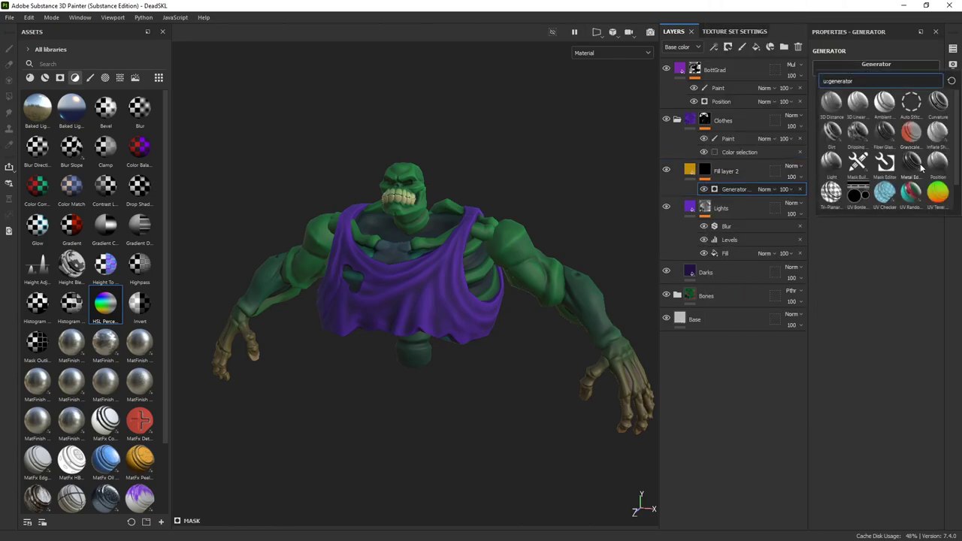
pyautogui.click(830, 162)
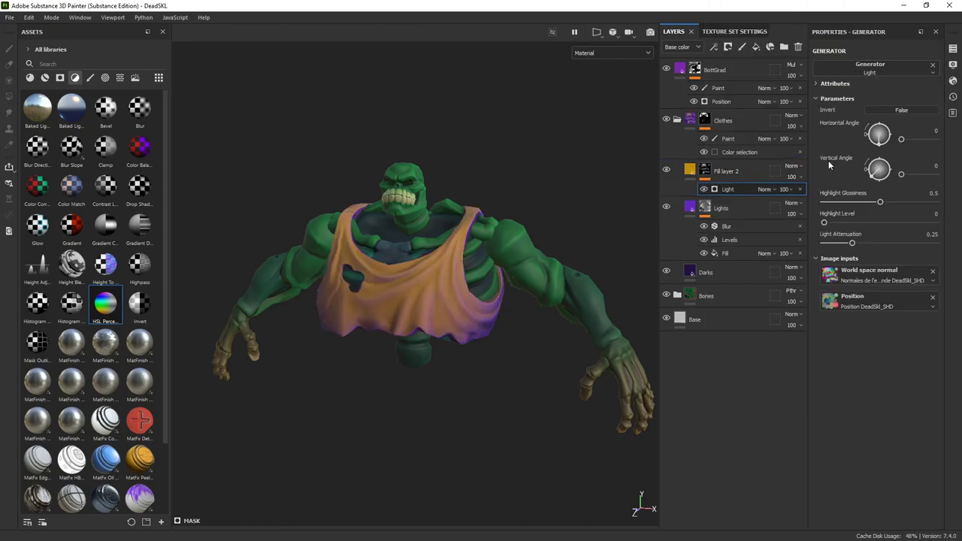
# Step: Set the Light generator's vertical angle to 259, highlight glossiness to 0.57, highlight level to 0.13 and light attenuation to 0.66
pyautogui.moveTo(878, 178); pyautogui.dragTo(883, 188)
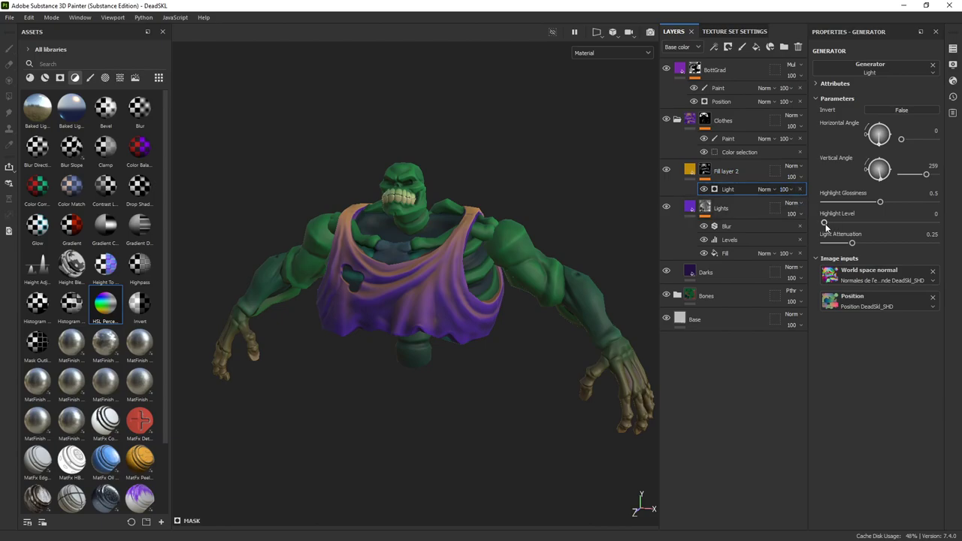
pyautogui.moveTo(879, 201)
pyautogui.mouseDown()
pyautogui.moveTo(900, 202)
pyautogui.moveTo(887, 201)
pyautogui.mouseUp()
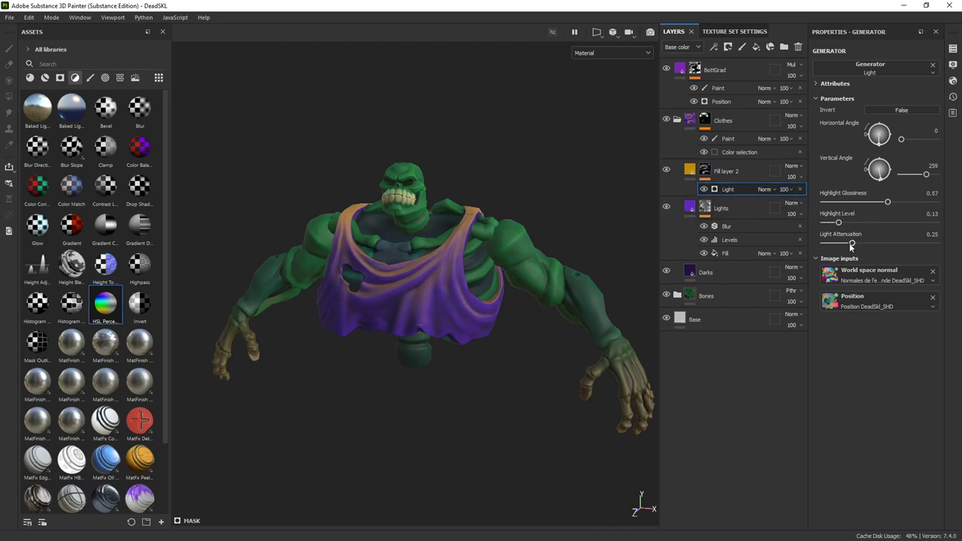
pyautogui.moveTo(882, 243); pyautogui.dragTo(897, 244)
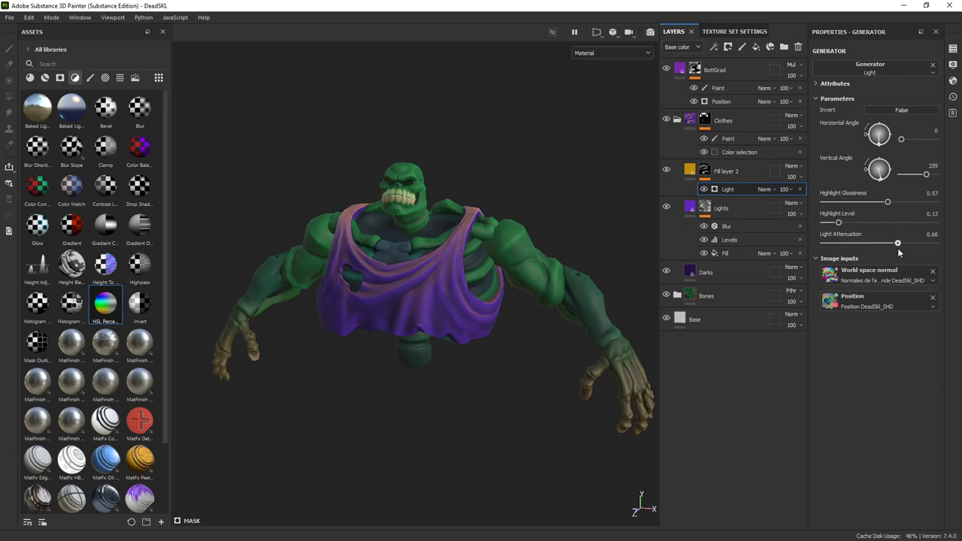
# Step: Lower the golden fill layer's opacity to 54 and check the highlights on the shirt
pyautogui.click(691, 174)
pyautogui.moveTo(799, 181)
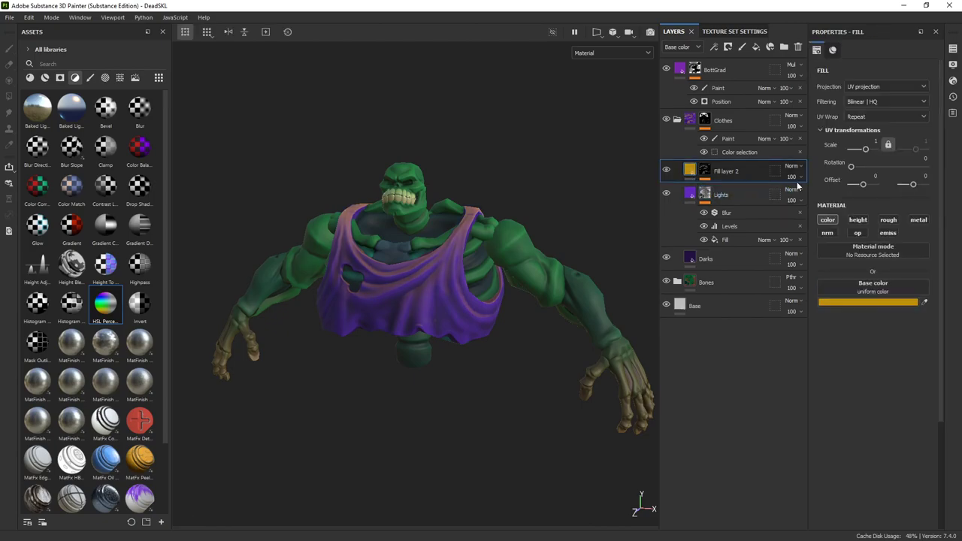
pyautogui.moveTo(802, 192); pyautogui.dragTo(799, 196)
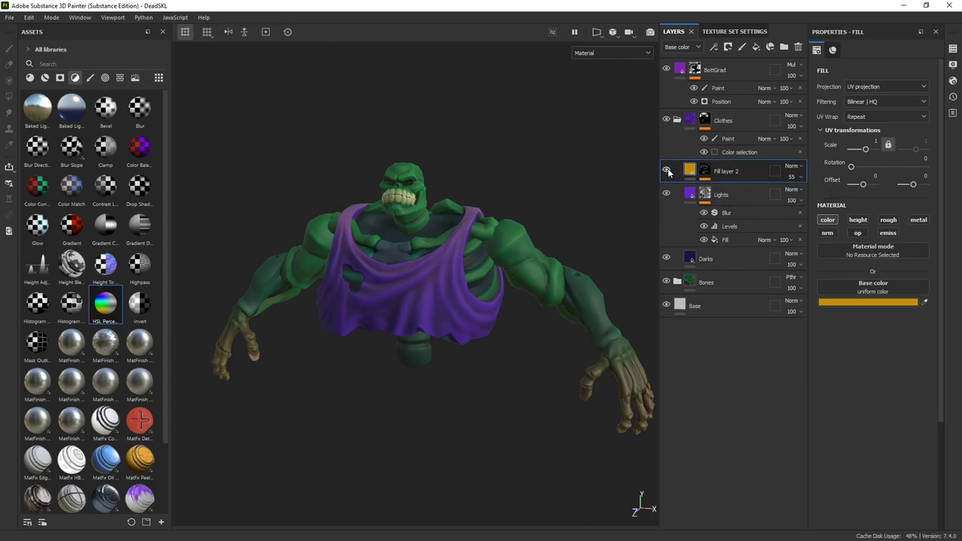
pyautogui.moveTo(809, 196); pyautogui.dragTo(809, 196)
pyautogui.keyDown('alt'); pyautogui.moveTo(553, 188); pyautogui.dragTo(619, 240); pyautogui.keyUp('alt')
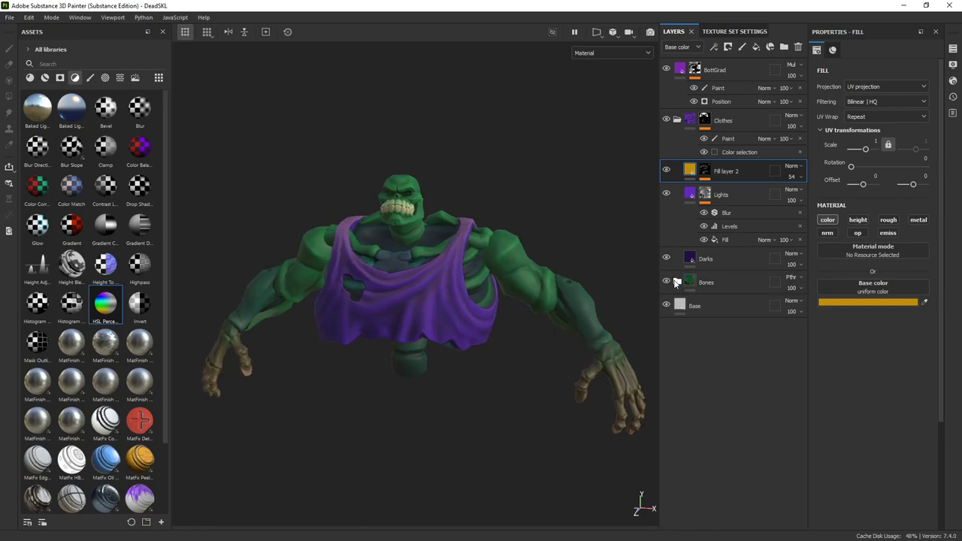
# Step: Set the Red Fingers layer's opacity to 21 in the Bones folder, and collapse the Clothes and Bones folders
pyautogui.click(677, 283)
pyautogui.click(795, 388)
pyautogui.moveTo(789, 402); pyautogui.dragTo(788, 406)
pyautogui.moveTo(481, 145)
pyautogui.keyDown('alt'); pyautogui.mouseDown()
pyautogui.moveTo(466, 136)
pyautogui.moveTo(585, 140)
pyautogui.moveTo(423, 141)
pyautogui.moveTo(484, 144)
pyautogui.mouseUp(); pyautogui.keyUp('alt')
pyautogui.click(676, 119)
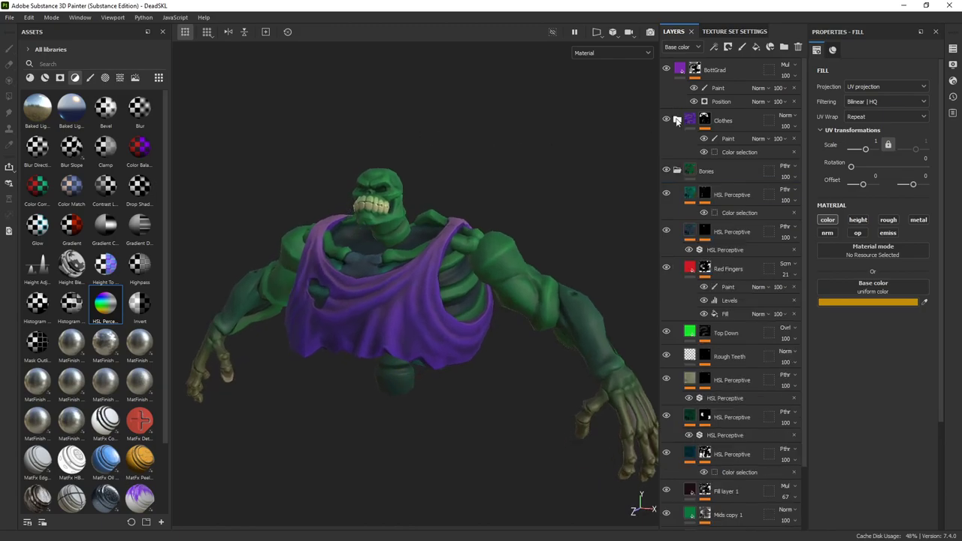
pyautogui.click(677, 171)
# Step: Add a fill layer above BottGrad at the top of the stack with the red base color F01E1E
pyautogui.keyDown('alt'); pyautogui.moveTo(476, 143); pyautogui.dragTo(380, 131); pyautogui.keyUp('alt')
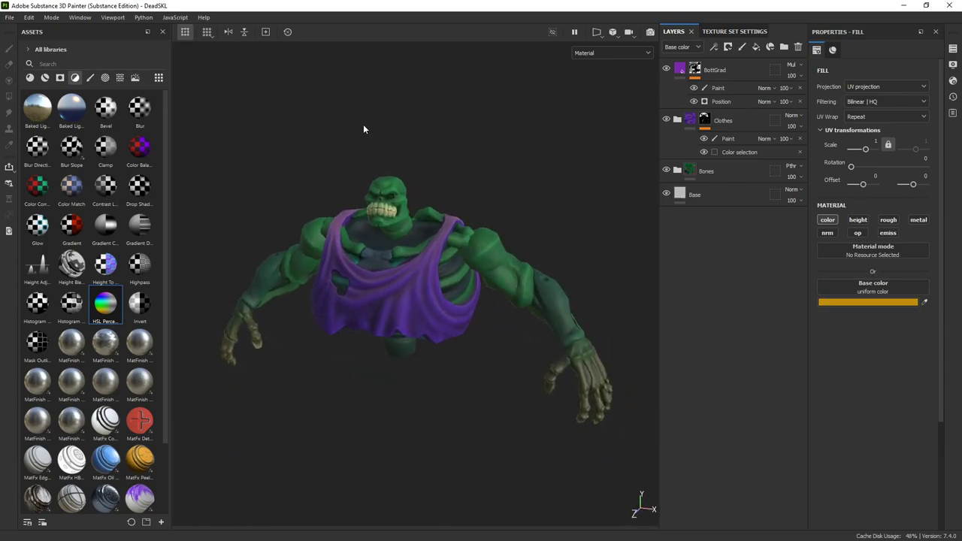
pyautogui.keyDown('alt'); pyautogui.moveTo(535, 186); pyautogui.dragTo(586, 123); pyautogui.keyUp('alt')
pyautogui.keyDown('alt'); pyautogui.moveTo(492, 192); pyautogui.dragTo(450, 204); pyautogui.keyUp('alt')
pyautogui.scroll(3, 450, 205)
pyautogui.moveTo(468, 297)
pyautogui.keyDown('alt'); pyautogui.mouseDown(button='middle')
pyautogui.moveTo(513, 282)
pyautogui.moveTo(458, 210)
pyautogui.mouseUp(button='middle'); pyautogui.keyUp('alt')
pyautogui.click(786, 65)
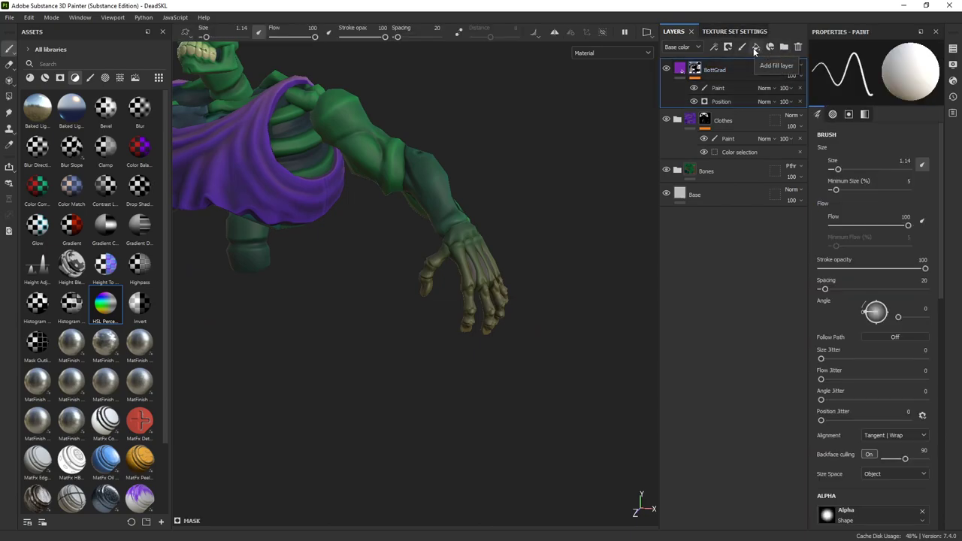
pyautogui.click(756, 47)
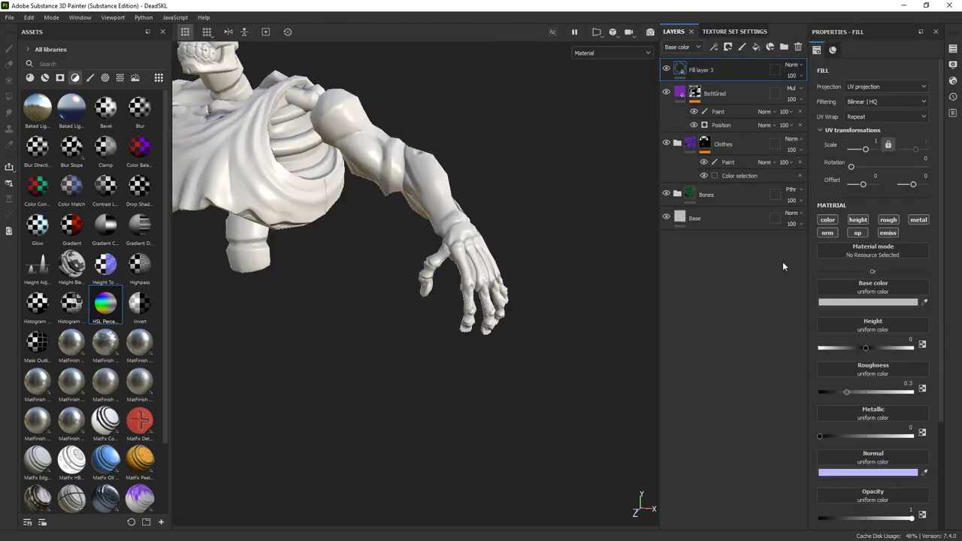
pyautogui.click(832, 302)
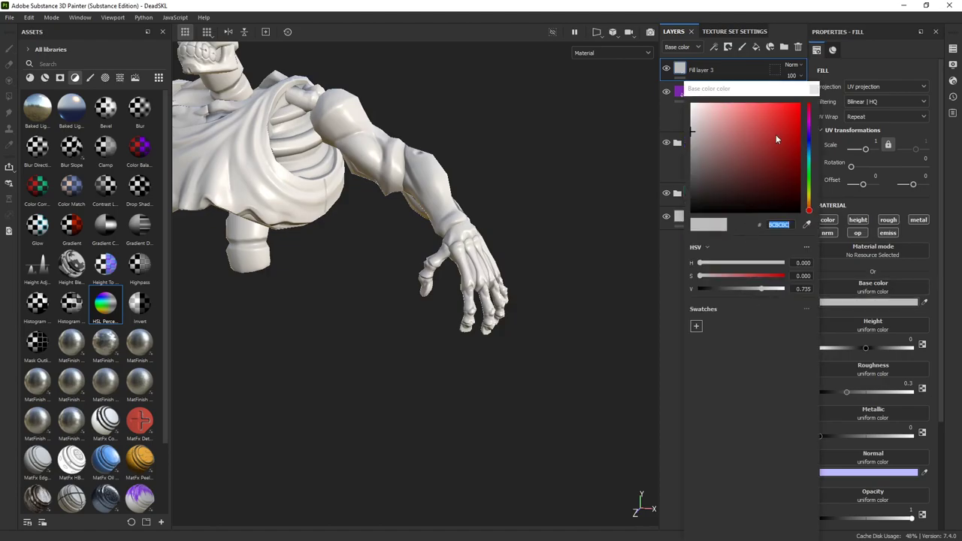
pyautogui.write('F01E1E')
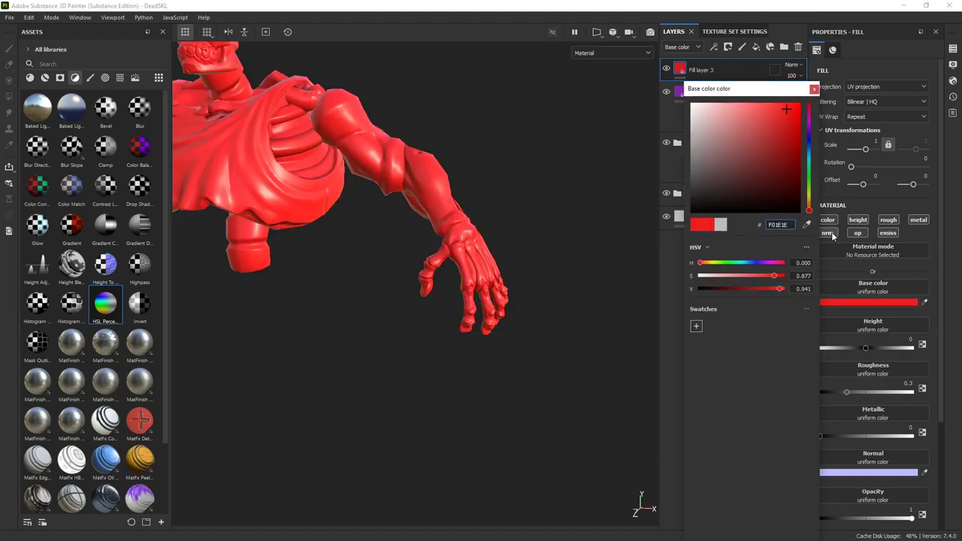
pyautogui.click(814, 90)
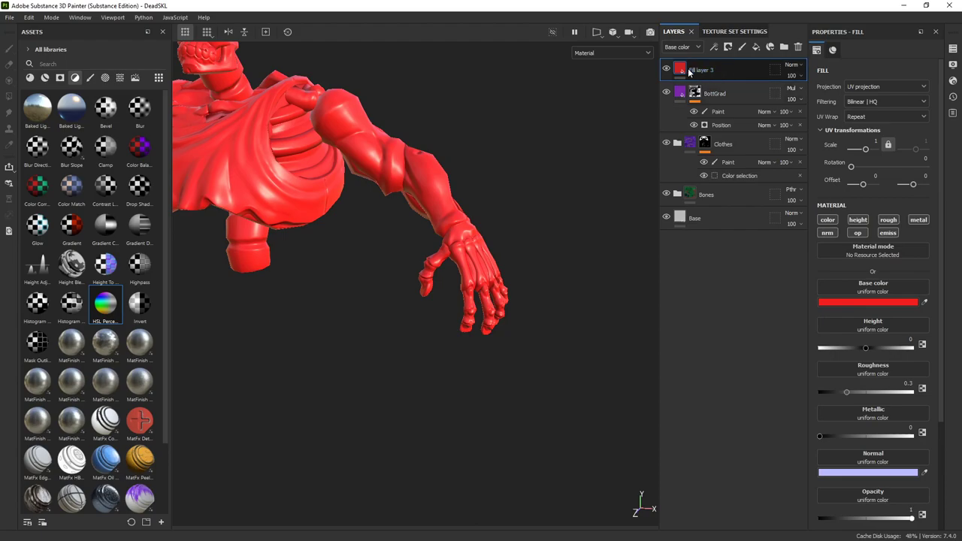
# Step: Add a black mask with a paint effect to the red fill layer and turn on symmetry
pyautogui.rightClick(683, 71)
pyautogui.click(701, 83)
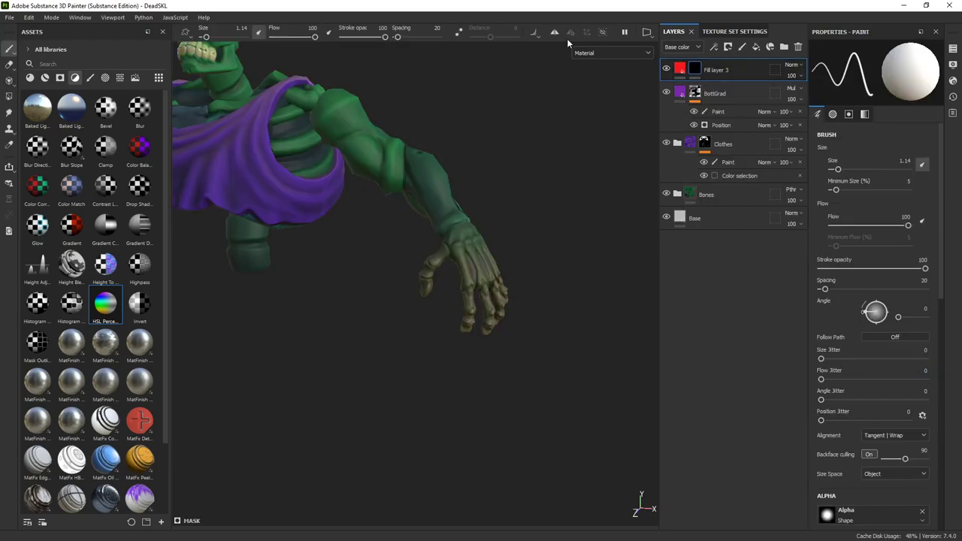
pyautogui.rightClick(694, 69)
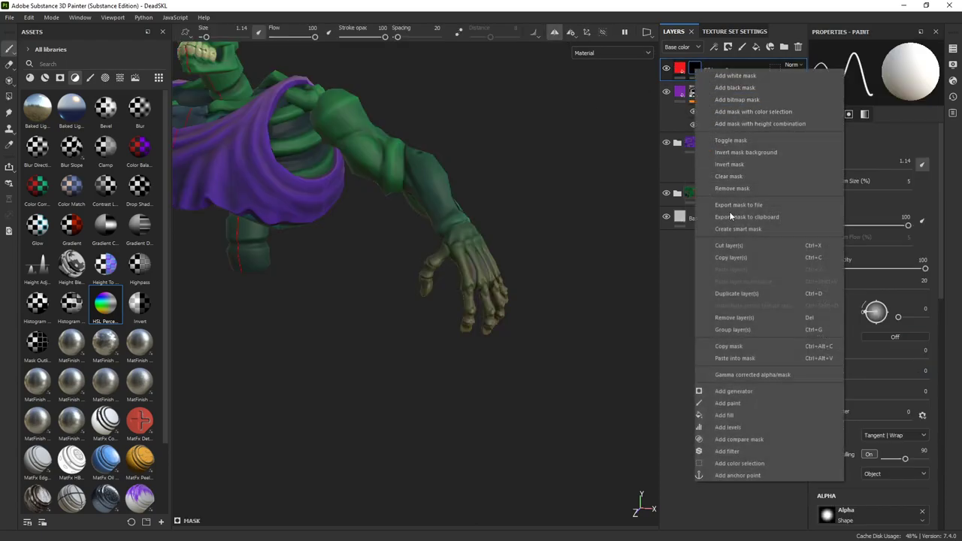
pyautogui.click(720, 403)
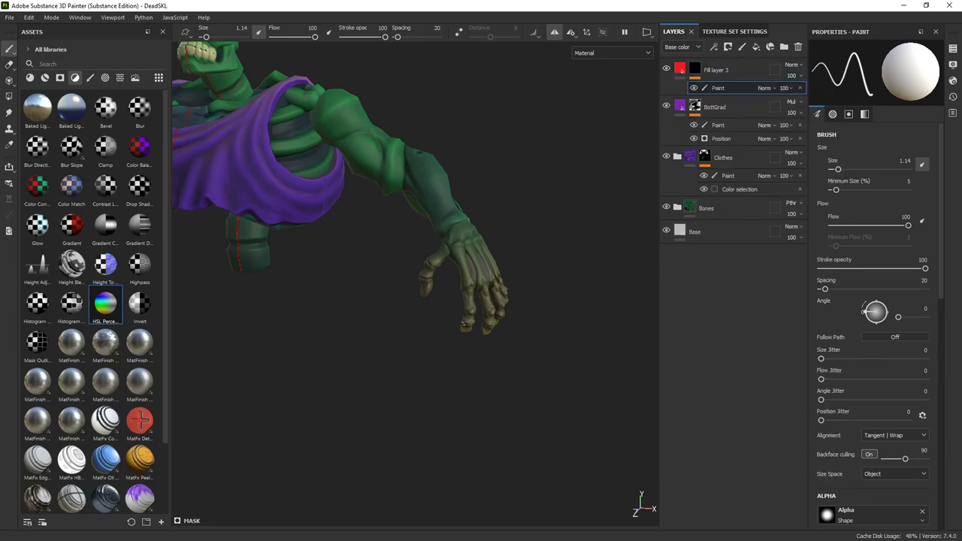
# Step: Paint the tips of all five fingers red in the mask with a brush of size 4.33
pyautogui.keyDown('alt'); pyautogui.moveTo(618, 169); pyautogui.dragTo(432, 305); pyautogui.keyUp('alt')
pyautogui.rightClick(430, 313)
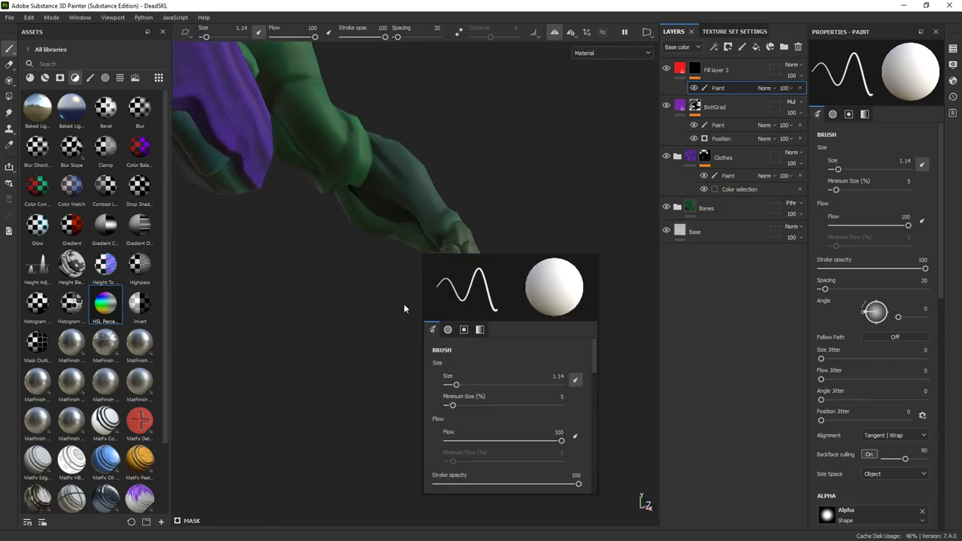
pyautogui.keyDown('ctrl'); pyautogui.moveTo(376, 308); pyautogui.dragTo(406, 307, button='right'); pyautogui.keyUp('ctrl')
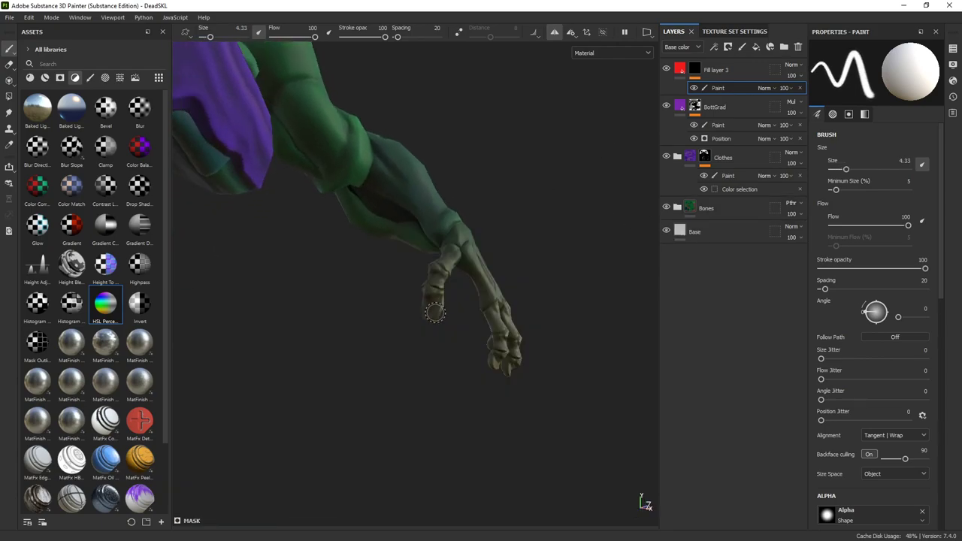
pyautogui.moveTo(486, 360)
pyautogui.keyDown('alt'); pyautogui.mouseDown()
pyautogui.moveTo(464, 360)
pyautogui.moveTo(477, 347)
pyautogui.moveTo(498, 376)
pyautogui.moveTo(487, 340)
pyautogui.moveTo(498, 308)
pyautogui.moveTo(318, 337)
pyautogui.moveTo(354, 339)
pyautogui.mouseUp(); pyautogui.keyUp('alt')
pyautogui.click(473, 343)
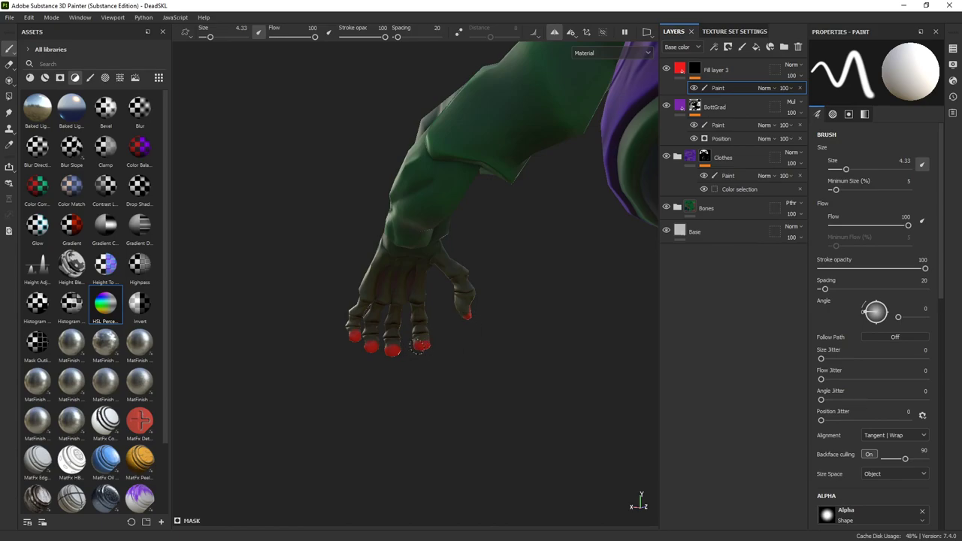
# Step: Add a Blur filter above the paint effect in the red fill layer's mask
pyautogui.rightClick(716, 89)
pyautogui.click(747, 273)
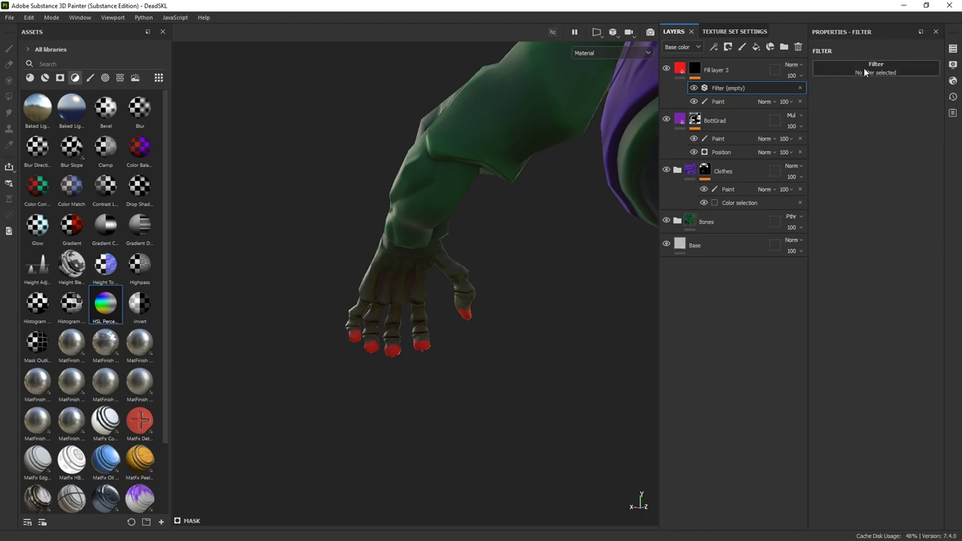
pyautogui.click(911, 102)
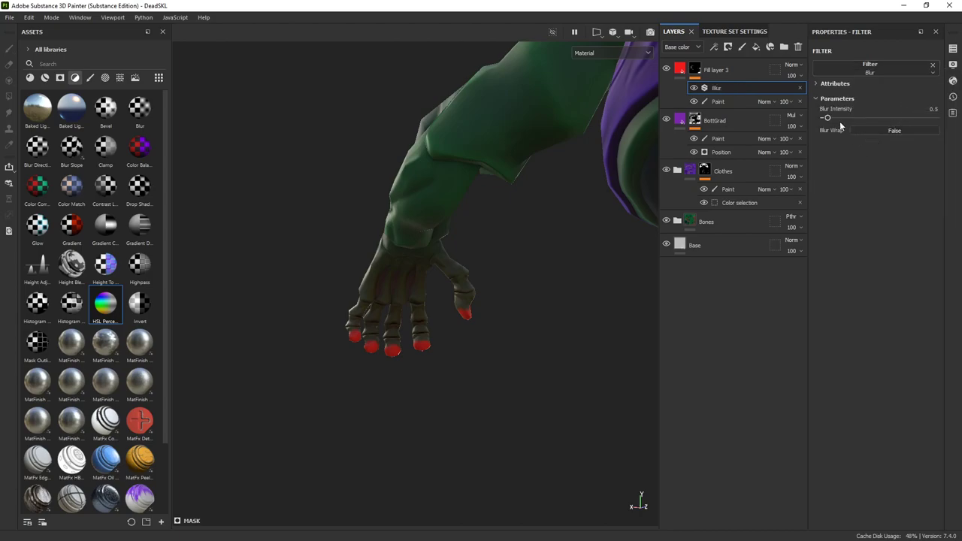
# Step: Tint the lower end of the spine in the mask's paint effect, touching it up with a brush of size 11.43
pyautogui.moveTo(571, 301)
pyautogui.keyDown('alt'); pyautogui.mouseDown()
pyautogui.moveTo(541, 305)
pyautogui.moveTo(824, 293)
pyautogui.moveTo(515, 206)
pyautogui.moveTo(478, 125)
pyautogui.moveTo(595, 150)
pyautogui.moveTo(608, 96)
pyautogui.mouseUp(); pyautogui.keyUp('alt')
pyautogui.click(718, 101)
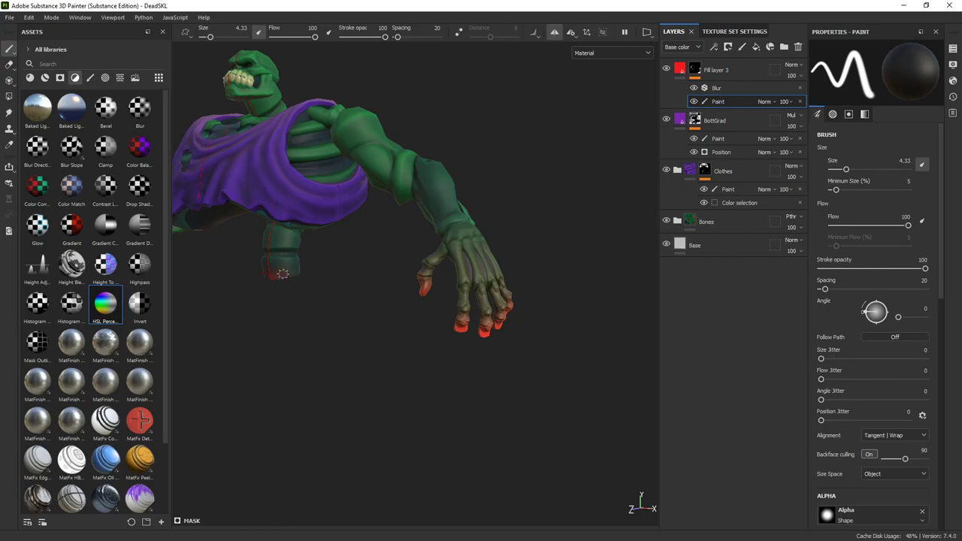
pyautogui.rightClick(282, 274)
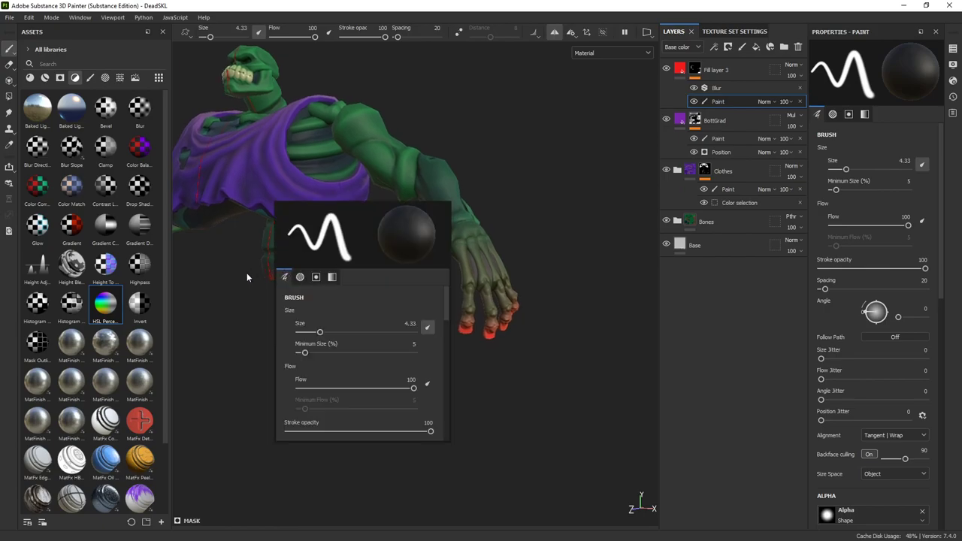
pyautogui.keyDown('ctrl'); pyautogui.moveTo(243, 272); pyautogui.dragTo(283, 278, button='right'); pyautogui.keyUp('ctrl')
pyautogui.keyDown('alt'); pyautogui.moveTo(281, 279); pyautogui.dragTo(301, 247); pyautogui.keyUp('alt')
pyautogui.keyDown('alt'); pyautogui.moveTo(308, 316); pyautogui.dragTo(316, 224); pyautogui.keyUp('alt')
pyautogui.keyDown('alt'); pyautogui.moveTo(389, 288); pyautogui.dragTo(386, 353); pyautogui.keyUp('alt')
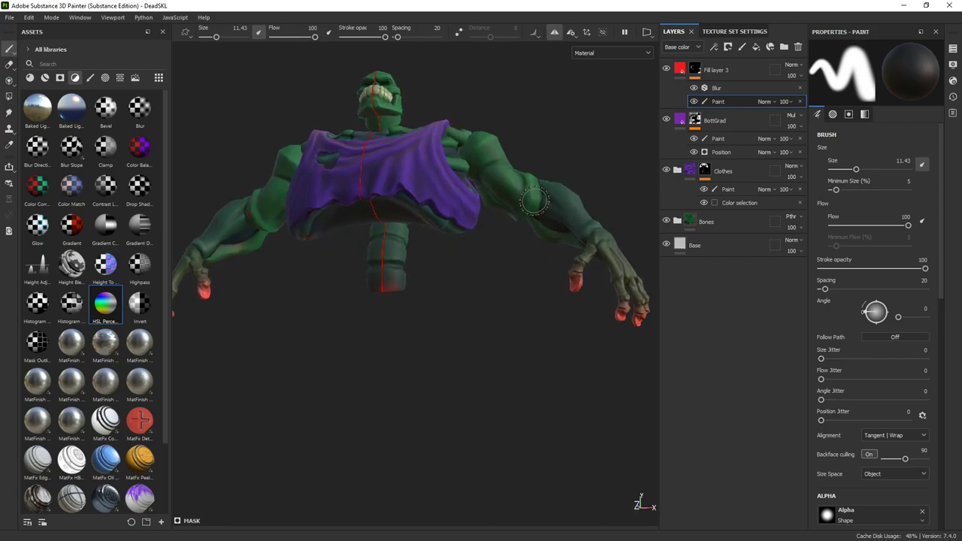
# Step: Compare the red tint with and without the Blur filter in the red fill layer's mask
pyautogui.click(716, 89)
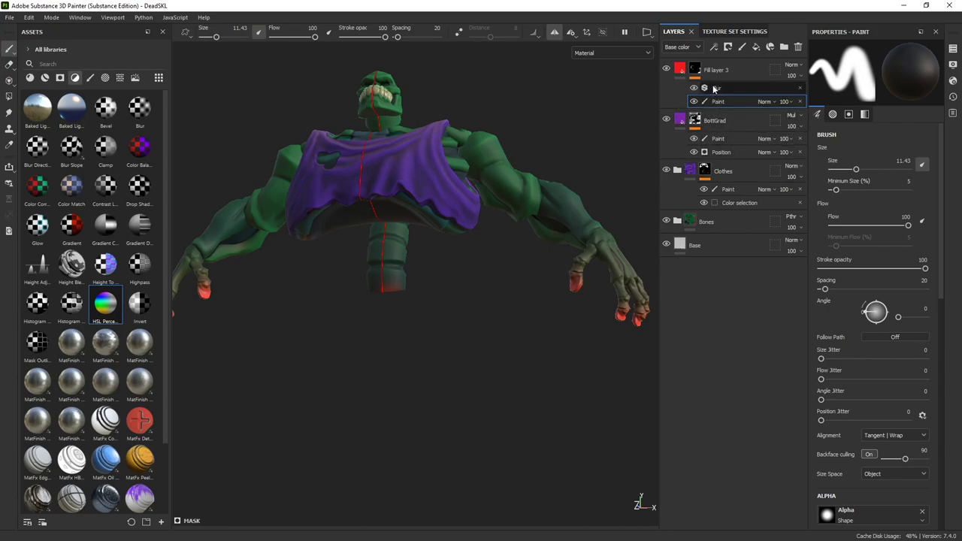
pyautogui.click(694, 88)
pyautogui.click(694, 89)
pyautogui.click(693, 89)
pyautogui.click(693, 89)
pyautogui.click(693, 89)
pyautogui.click(693, 88)
pyautogui.click(693, 88)
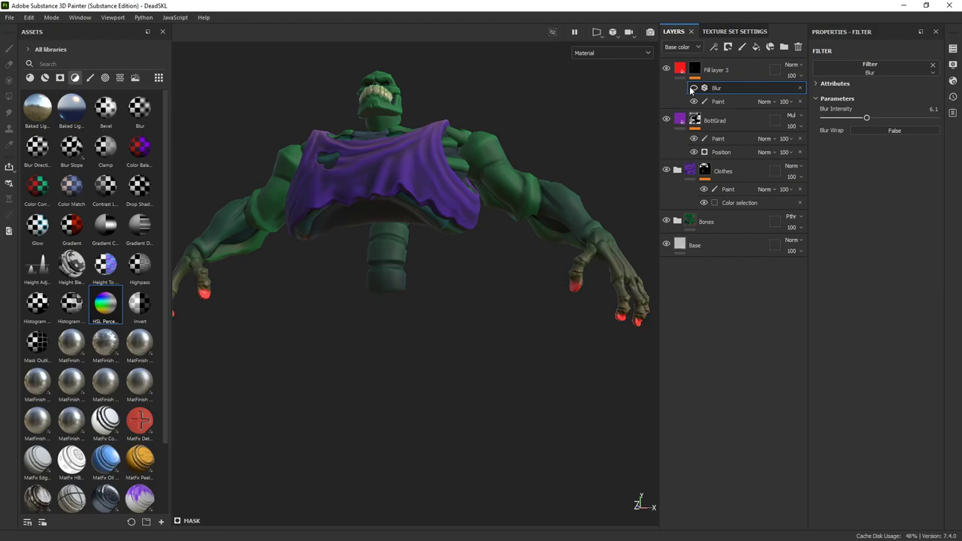
pyautogui.click(693, 89)
# Step: Add a paint effect above the Blur filter and set up Polygon Fill in quad mode with black
pyautogui.rightClick(704, 88)
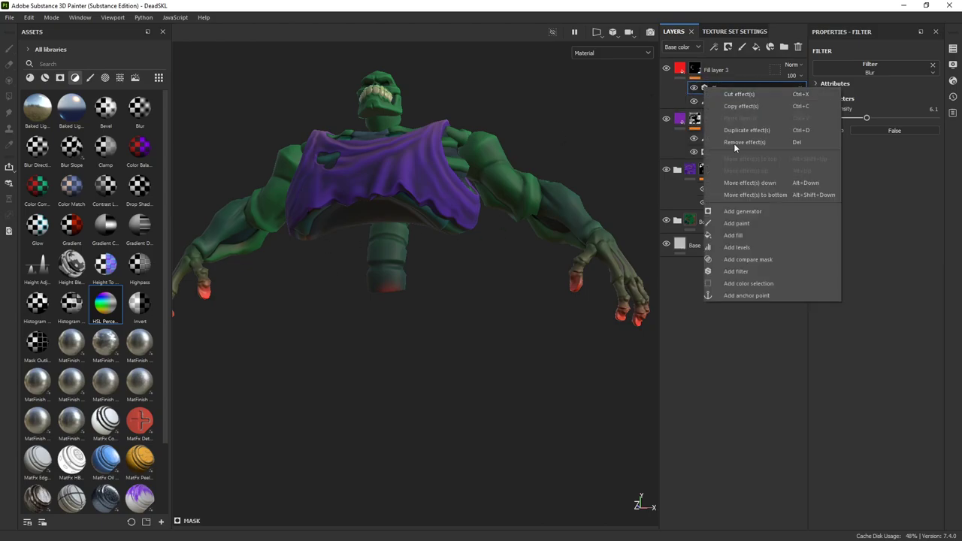
pyautogui.click(742, 224)
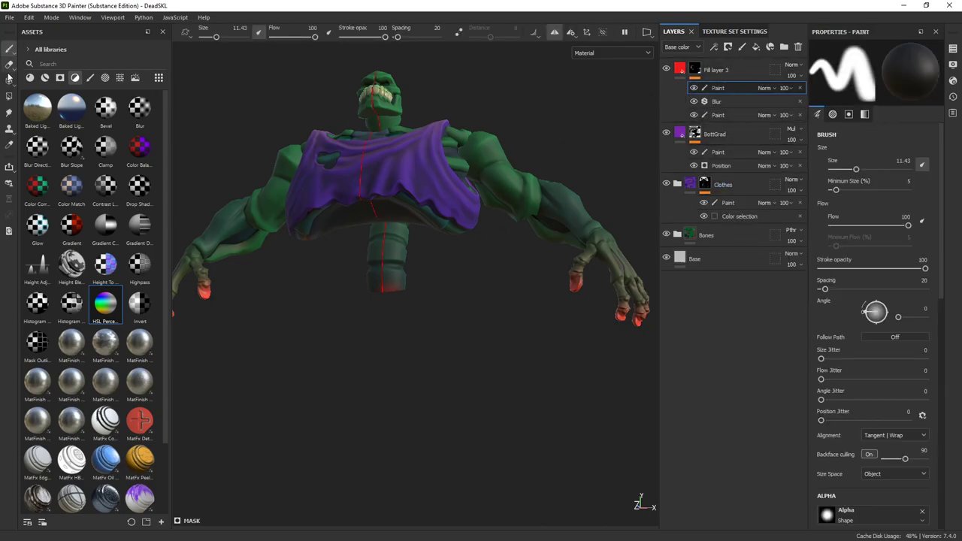
pyautogui.click(9, 97)
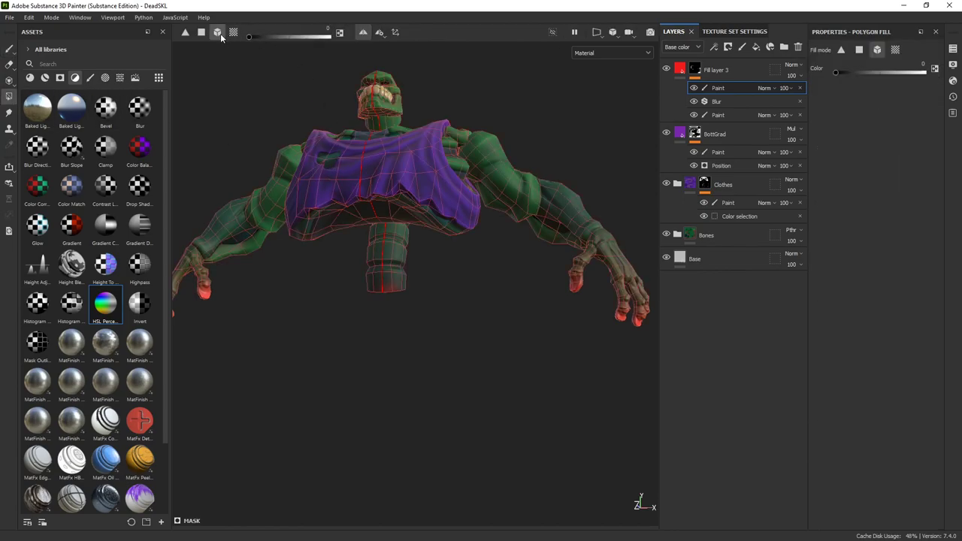
pyautogui.click(201, 34)
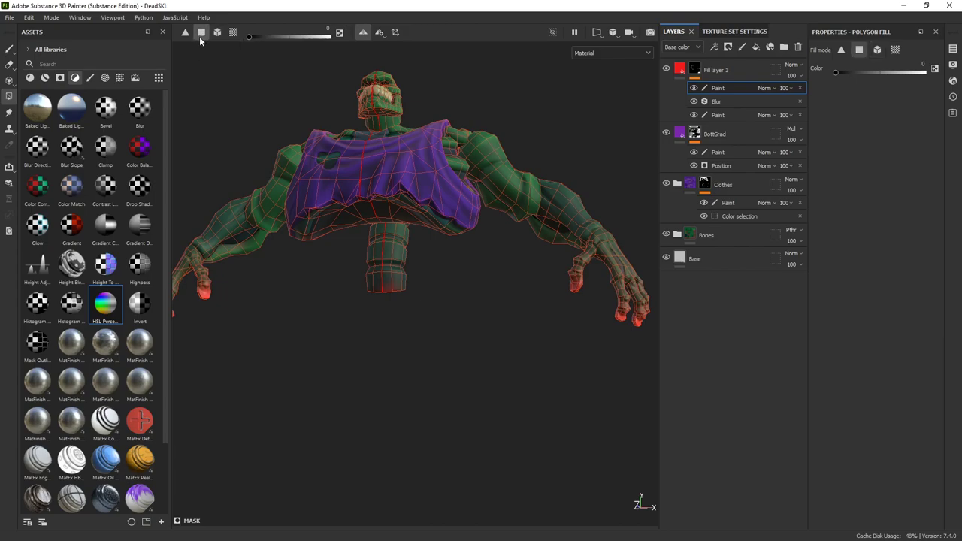
# Step: Clear the red tint from the torso and lower spine with black polygon fills in the new paint effect
pyautogui.moveTo(344, 245); pyautogui.dragTo(304, 191)
pyautogui.moveTo(299, 159); pyautogui.dragTo(548, 280)
pyautogui.moveTo(514, 78); pyautogui.dragTo(350, 196)
pyautogui.keyDown('alt'); pyautogui.moveTo(350, 195); pyautogui.dragTo(154, 186); pyautogui.keyUp('alt')
pyautogui.moveTo(514, 117); pyautogui.dragTo(621, 252)
pyautogui.keyDown('alt'); pyautogui.moveTo(468, 166); pyautogui.dragTo(759, 201); pyautogui.keyUp('alt')
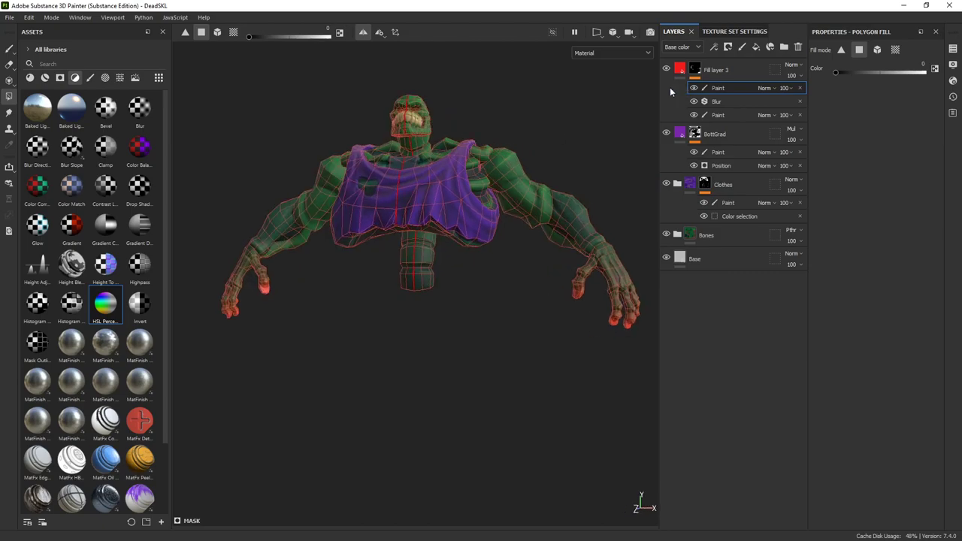
pyautogui.click(9, 47)
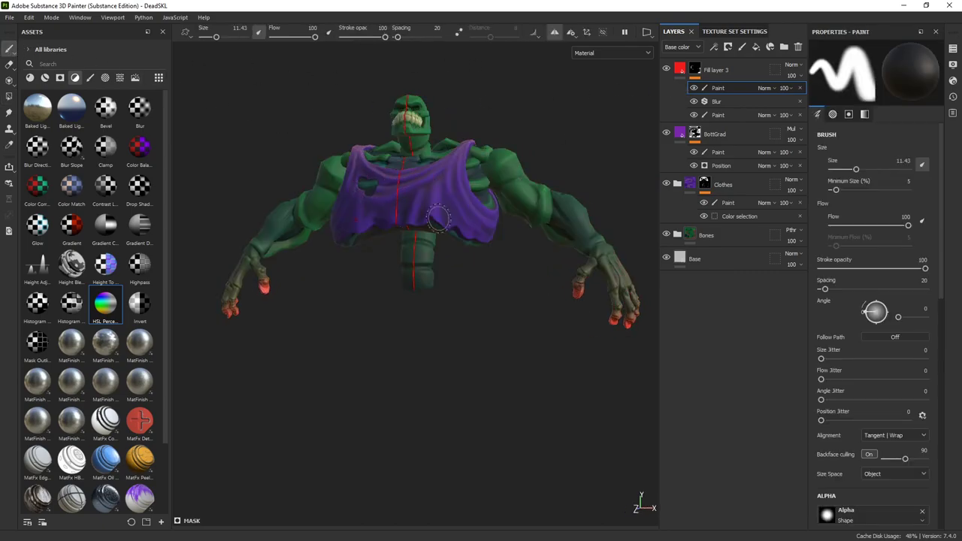
# Step: Turn off symmetry and check the torso and spine for leftover red tint from below and in front
pyautogui.moveTo(519, 230)
pyautogui.keyDown('alt'); pyautogui.mouseDown()
pyautogui.moveTo(501, 320)
pyautogui.moveTo(450, 305)
pyautogui.moveTo(473, 272)
pyautogui.moveTo(516, 371)
pyautogui.moveTo(481, 329)
pyautogui.moveTo(495, 285)
pyautogui.mouseUp(); pyautogui.keyUp('alt')
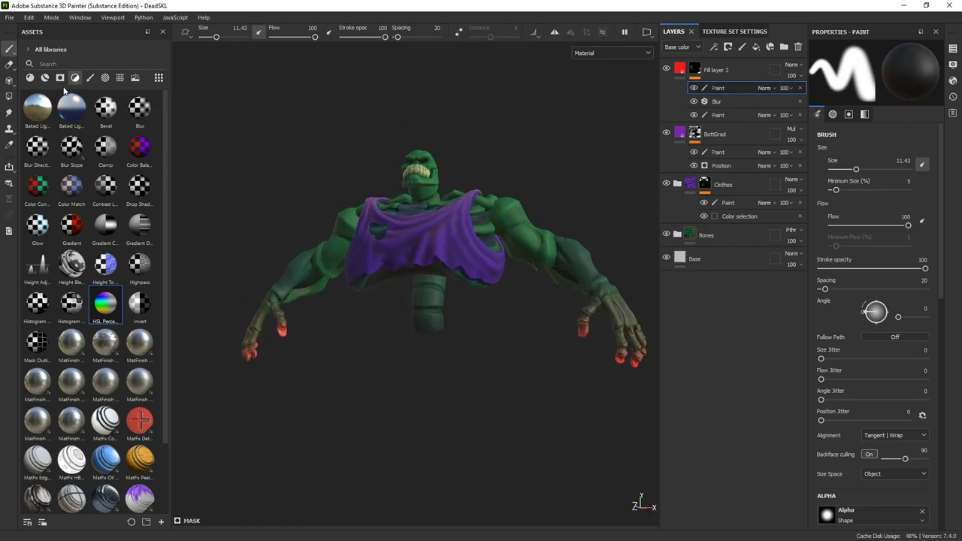
pyautogui.click(9, 96)
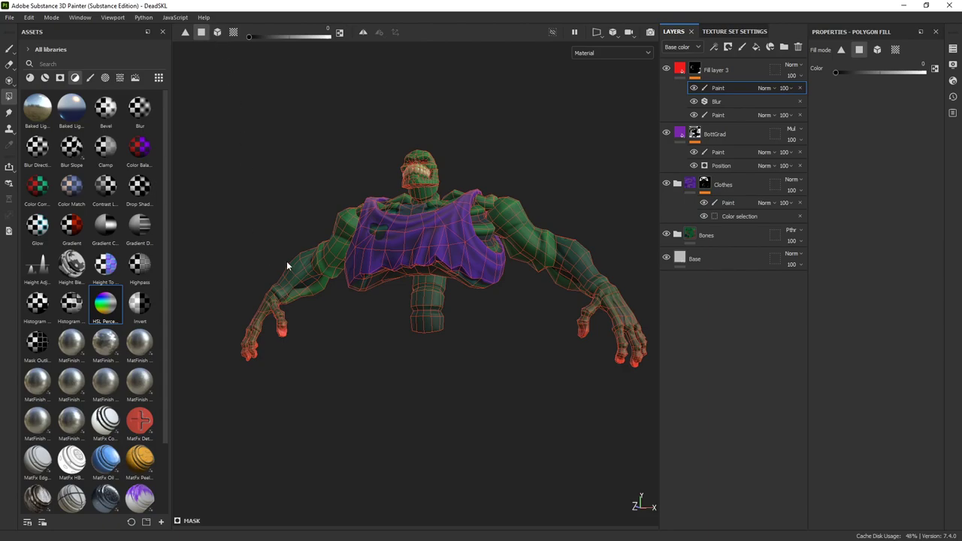
pyautogui.keyDown('alt'); pyautogui.moveTo(342, 299); pyautogui.dragTo(530, 256); pyautogui.keyUp('alt')
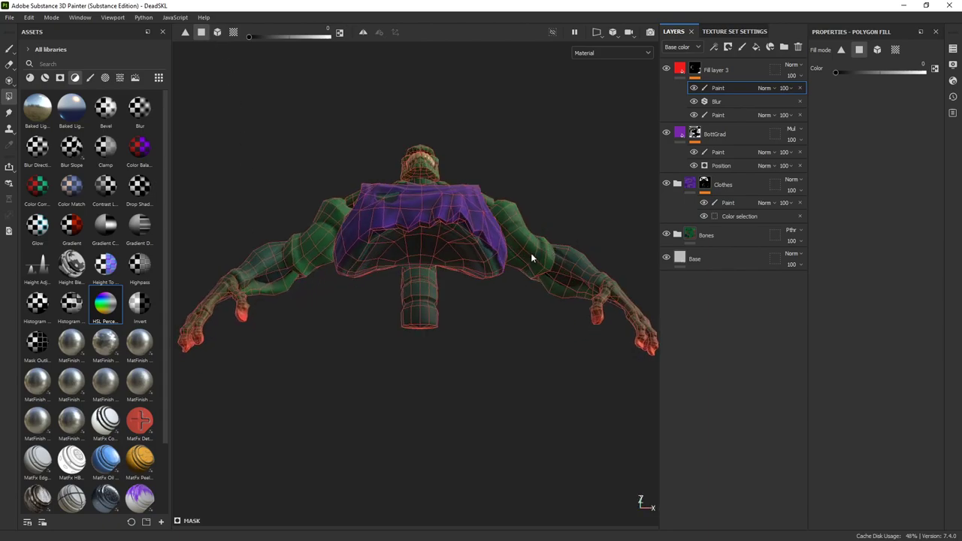
pyautogui.keyDown('alt'); pyautogui.moveTo(556, 191); pyautogui.dragTo(525, 198); pyautogui.keyUp('alt')
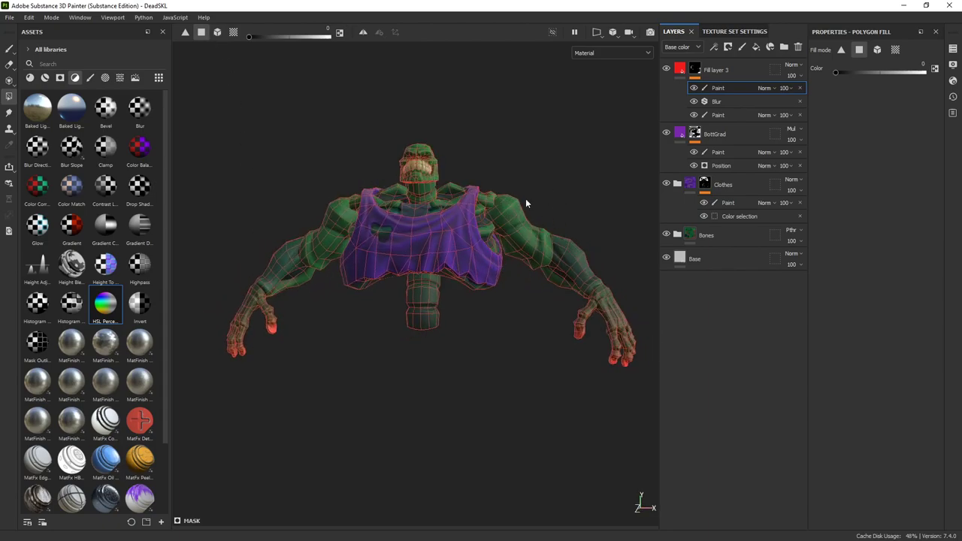
pyautogui.click(9, 48)
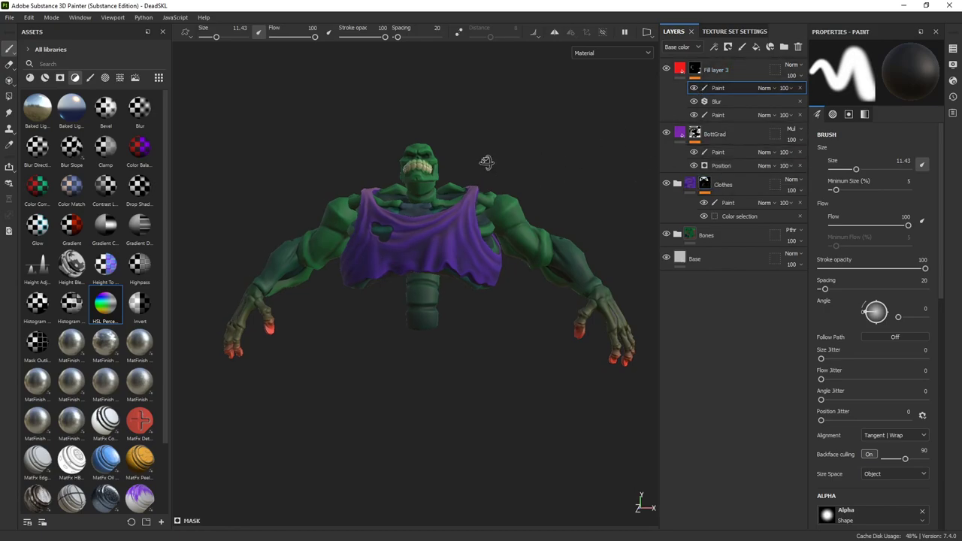
pyautogui.keyDown('alt'); pyautogui.moveTo(487, 161); pyautogui.dragTo(505, 173); pyautogui.keyUp('alt')
# Step: Darken the red fill layer's base color to 8D151B
pyautogui.click(681, 69)
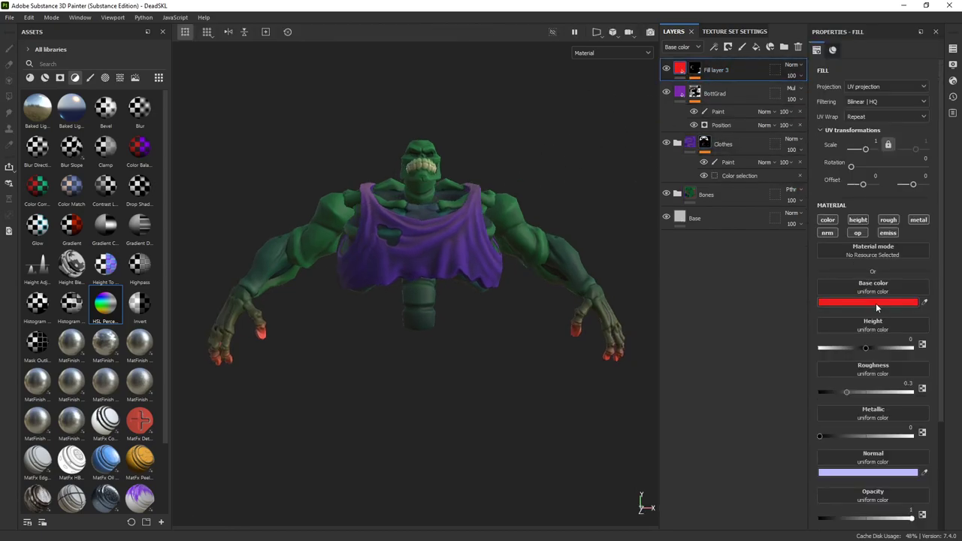
pyautogui.click(875, 302)
pyautogui.moveTo(861, 113)
pyautogui.mouseDown()
pyautogui.moveTo(825, 148)
pyautogui.moveTo(835, 151)
pyautogui.mouseUp()
pyautogui.keyDown('alt'); pyautogui.moveTo(576, 240); pyautogui.dragTo(518, 246); pyautogui.keyUp('alt')
pyautogui.moveTo(862, 110); pyautogui.dragTo(864, 108)
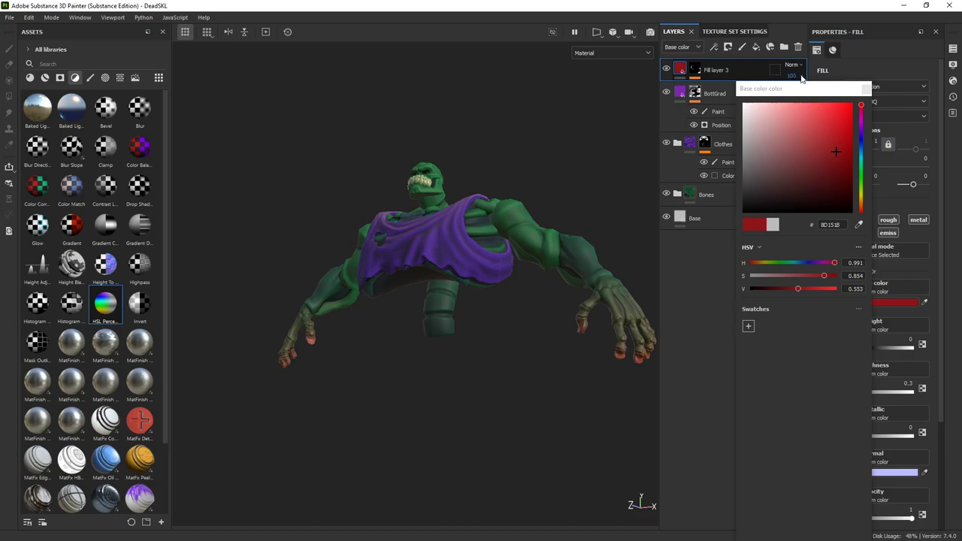
# Step: Lower the red fill layer's opacity to 81 and add an empty folder above it
pyautogui.click(798, 78)
pyautogui.moveTo(828, 96); pyautogui.dragTo(818, 95)
pyautogui.keyDown('alt'); pyautogui.moveTo(646, 140); pyautogui.dragTo(548, 161); pyautogui.keyUp('alt')
pyautogui.click(866, 89)
pyautogui.keyDown('alt'); pyautogui.moveTo(646, 157); pyautogui.dragTo(555, 139); pyautogui.keyUp('alt')
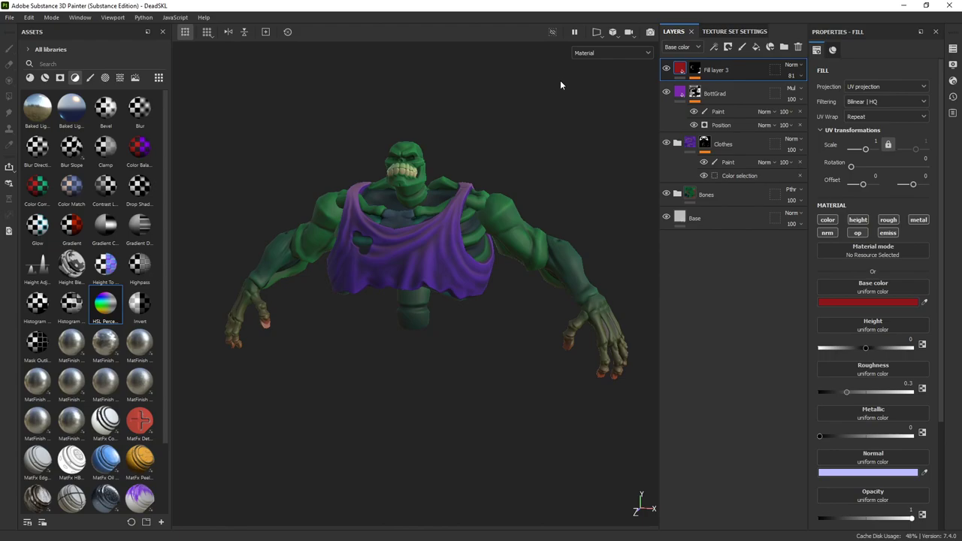
pyautogui.click(784, 47)
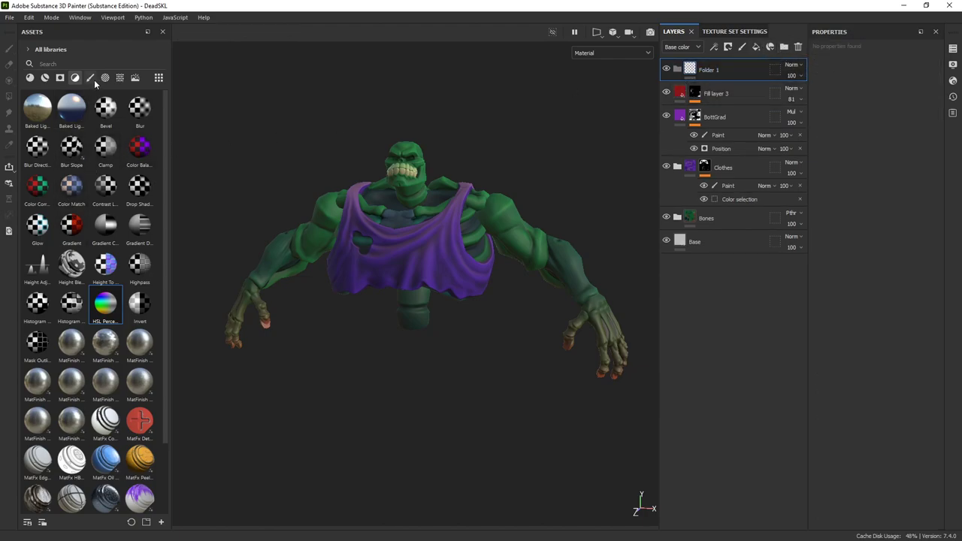
# Step: Try the Steel Tank Painted smart material inside the new folder
pyautogui.click(46, 78)
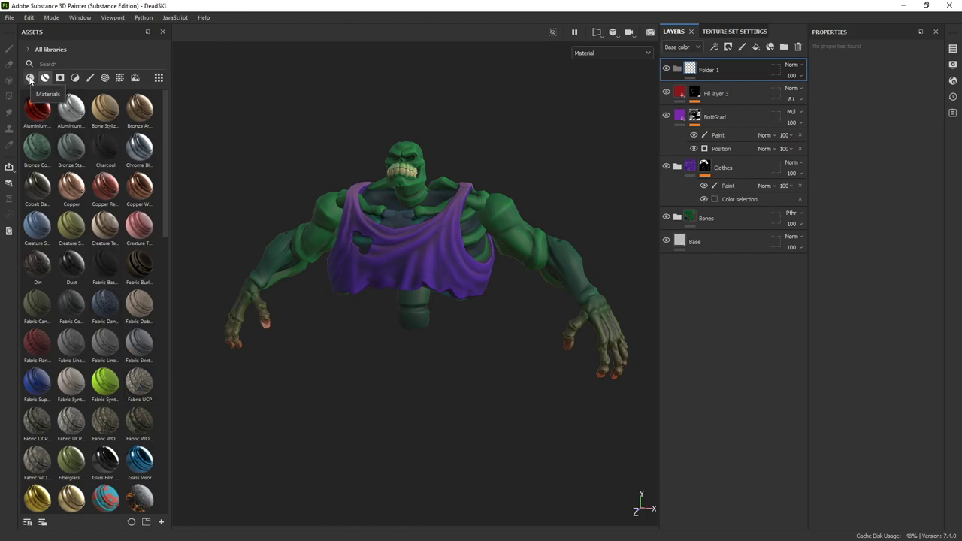
pyautogui.scroll(-15, 71, 383)
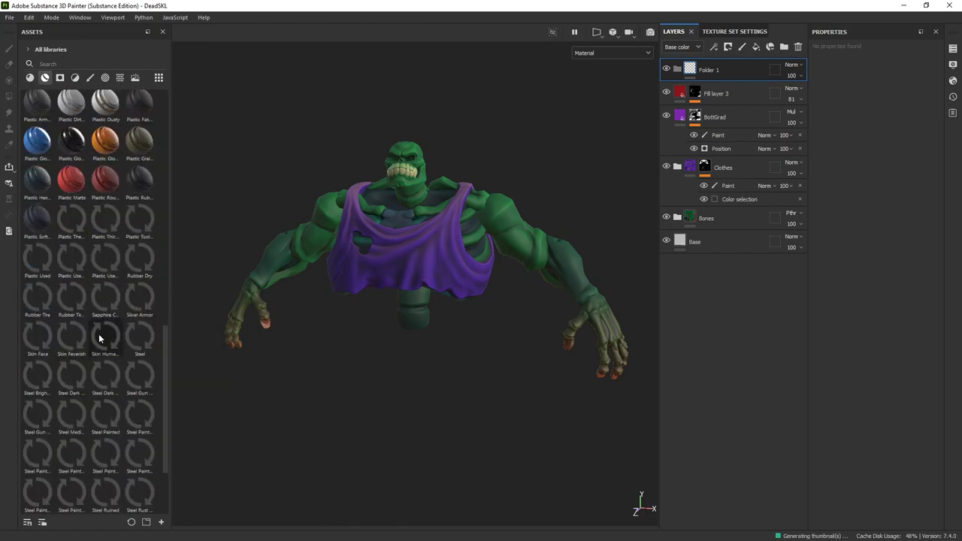
pyautogui.scroll(-3, 109, 302)
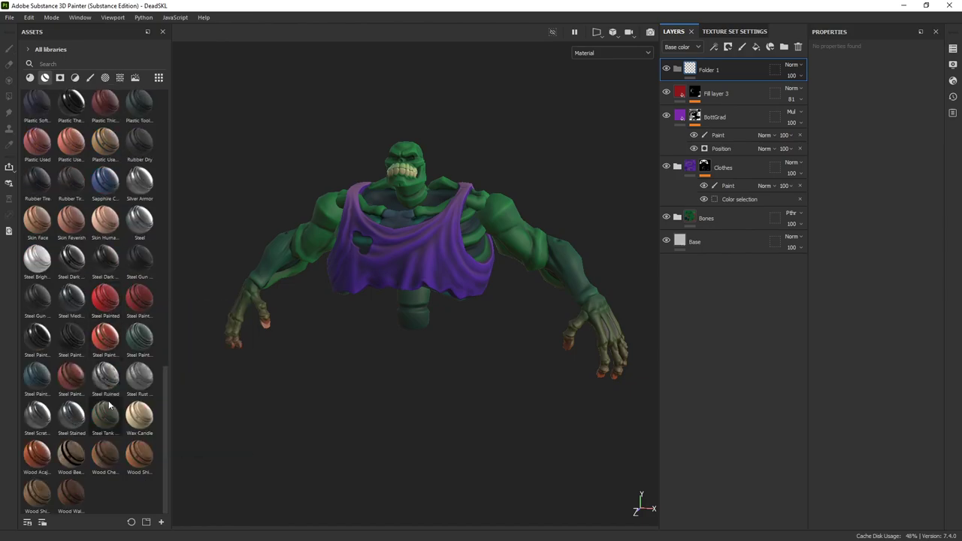
pyautogui.moveTo(109, 405); pyautogui.dragTo(684, 66)
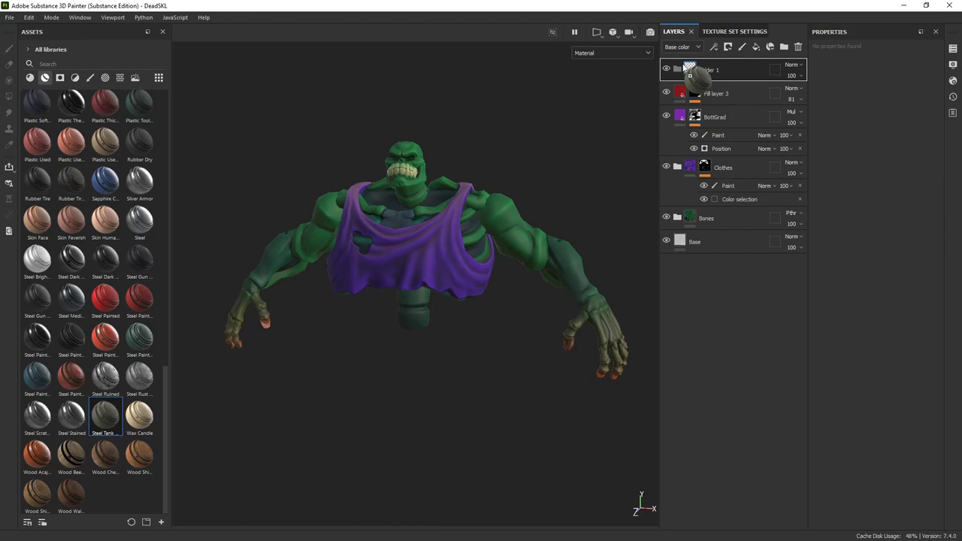
pyautogui.moveTo(690, 75); pyautogui.dragTo(684, 77)
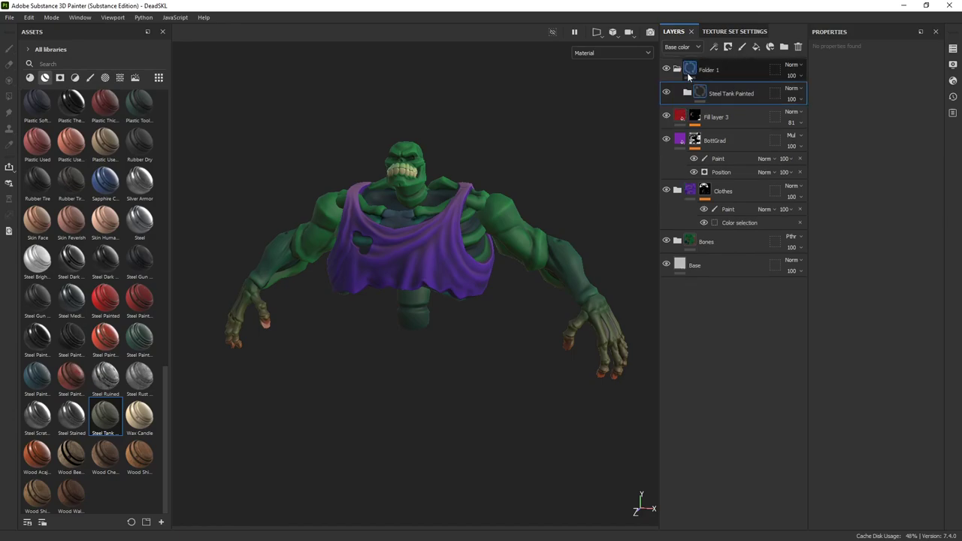
# Step: Inspect the Steel Tank Painted material on the character and delete it from the folder
pyautogui.keyDown('alt'); pyautogui.moveTo(515, 150); pyautogui.dragTo(423, 105); pyautogui.keyUp('alt')
pyautogui.keyDown('alt'); pyautogui.moveTo(469, 320); pyautogui.dragTo(504, 350); pyautogui.keyUp('alt')
pyautogui.keyDown('alt'); pyautogui.moveTo(504, 350); pyautogui.dragTo(363, 284, button='middle'); pyautogui.keyUp('alt')
pyautogui.keyDown('alt'); pyautogui.moveTo(364, 284); pyautogui.dragTo(466, 209); pyautogui.keyUp('alt')
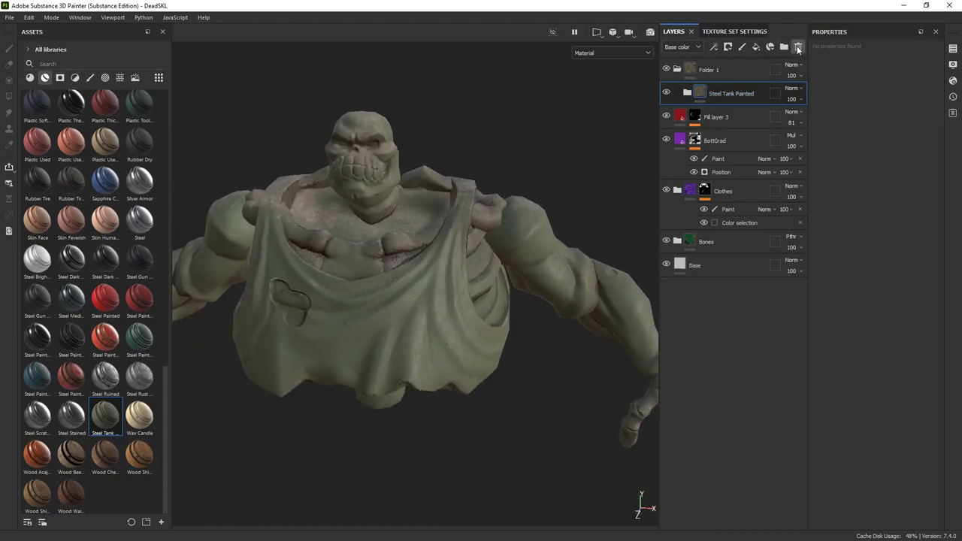
pyautogui.press('Delete')
pyautogui.moveTo(547, 175)
pyautogui.keyDown('alt'); pyautogui.mouseDown()
pyautogui.moveTo(365, 158)
pyautogui.moveTo(425, 150)
pyautogui.moveTo(421, 188)
pyautogui.moveTo(456, 194)
pyautogui.moveTo(368, 224)
pyautogui.mouseUp(); pyautogui.keyUp('alt')
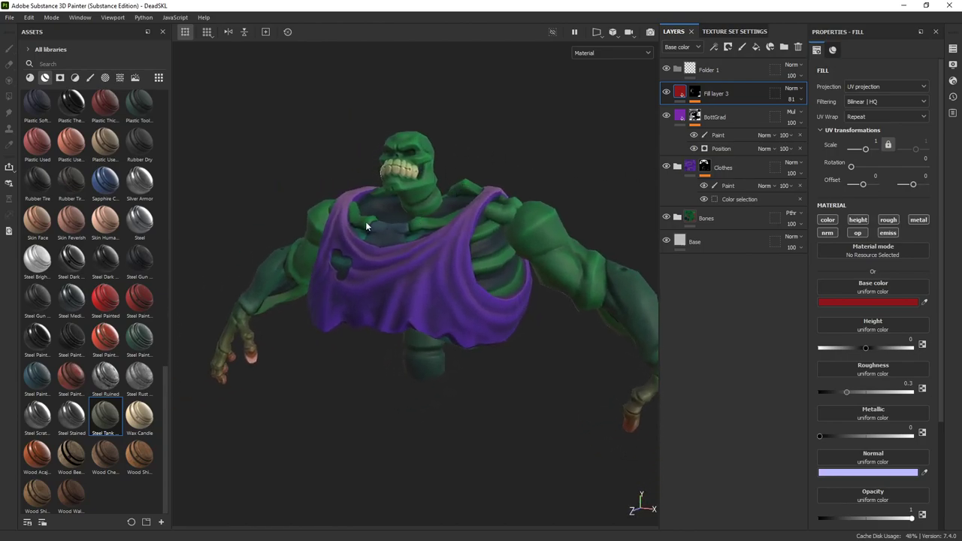
pyautogui.keyDown('alt'); pyautogui.moveTo(409, 262); pyautogui.dragTo(269, 249); pyautogui.keyUp('alt')
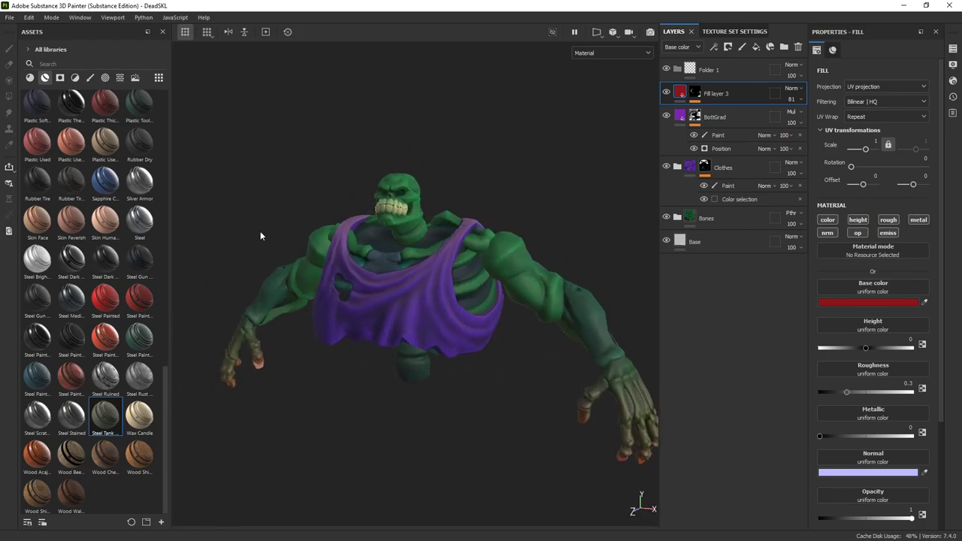
pyautogui.scroll(-3, 461, 178)
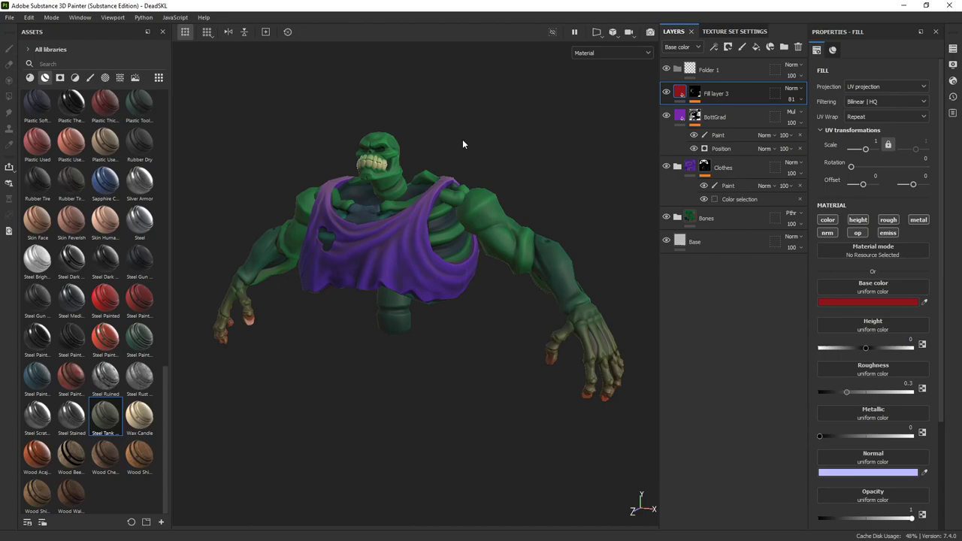
pyautogui.keyDown('alt'); pyautogui.moveTo(468, 156); pyautogui.dragTo(448, 88); pyautogui.keyUp('alt')
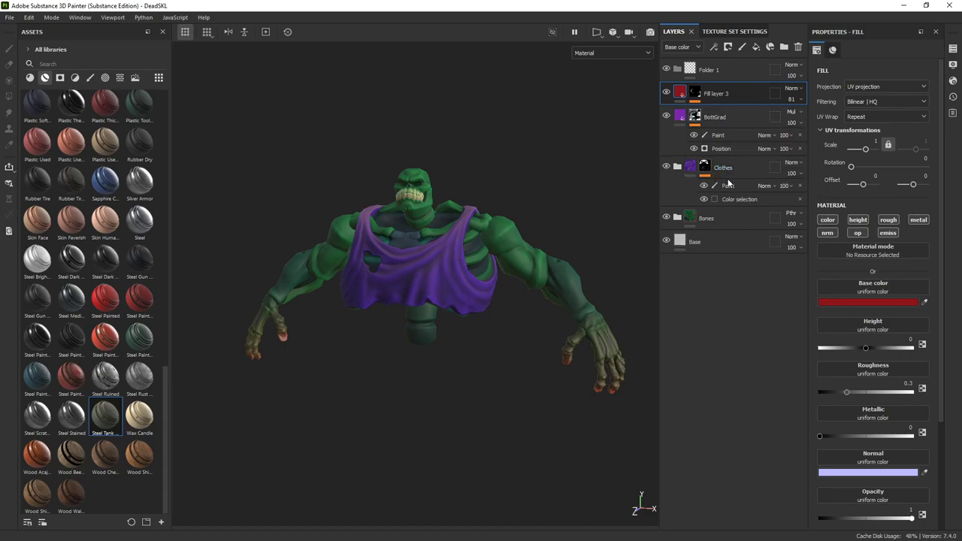
# Step: Try an HSL Perceptive filter with hue 0.426 above the golden fill layer in the Clothes folder, and delete the filter
pyautogui.click(678, 166)
pyautogui.click(736, 217)
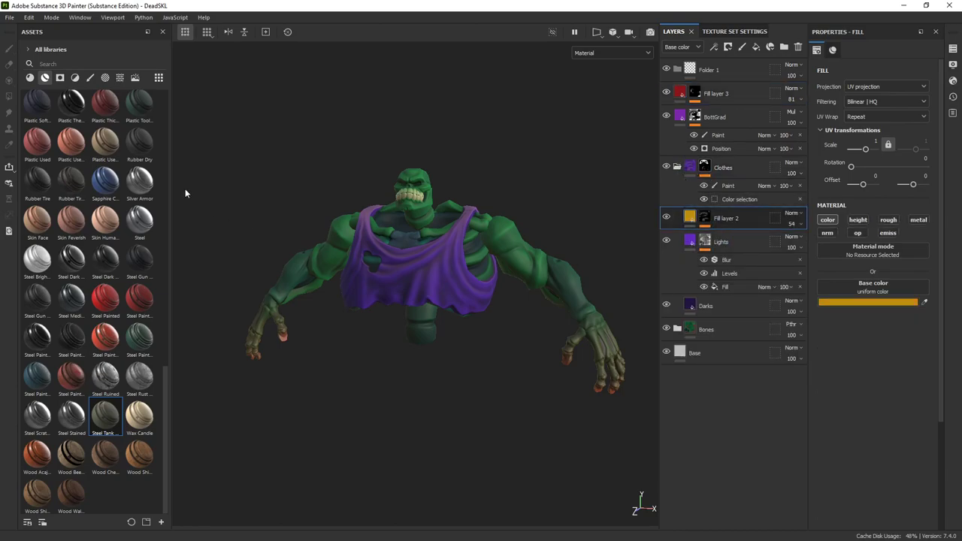
pyautogui.click(75, 78)
pyautogui.moveTo(105, 219); pyautogui.dragTo(710, 214)
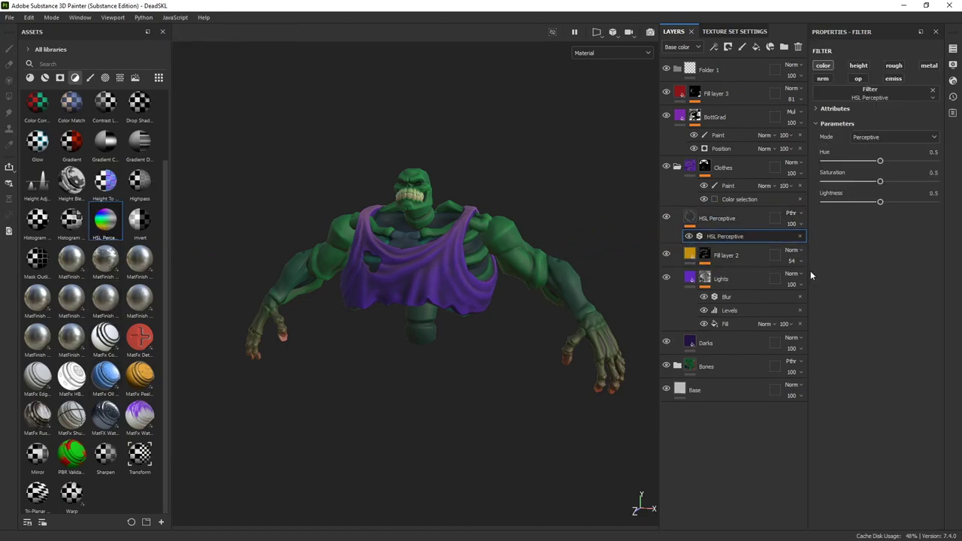
pyautogui.moveTo(880, 163)
pyautogui.mouseDown()
pyautogui.moveTo(908, 162)
pyautogui.moveTo(854, 162)
pyautogui.moveTo(871, 162)
pyautogui.mouseUp()
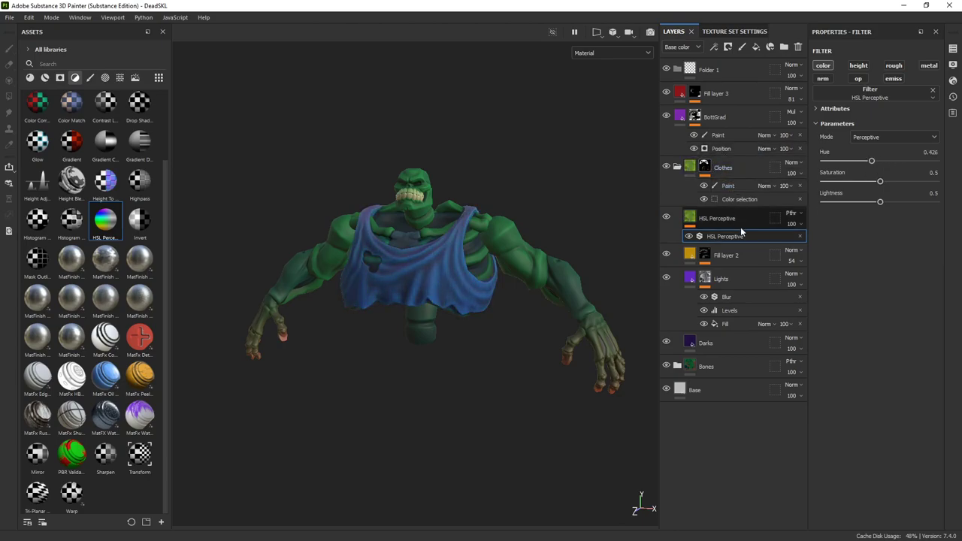
pyautogui.click(798, 46)
# Step: Save the project and view the textured character
pyautogui.moveTo(547, 304)
pyautogui.keyDown('alt'); pyautogui.mouseDown()
pyautogui.moveTo(523, 159)
pyautogui.moveTo(381, 163)
pyautogui.moveTo(388, 145)
pyautogui.moveTo(425, 188)
pyautogui.moveTo(454, 181)
pyautogui.moveTo(459, 161)
pyautogui.mouseUp(); pyautogui.keyUp('alt')
pyautogui.hotkey('ctrl', 's')
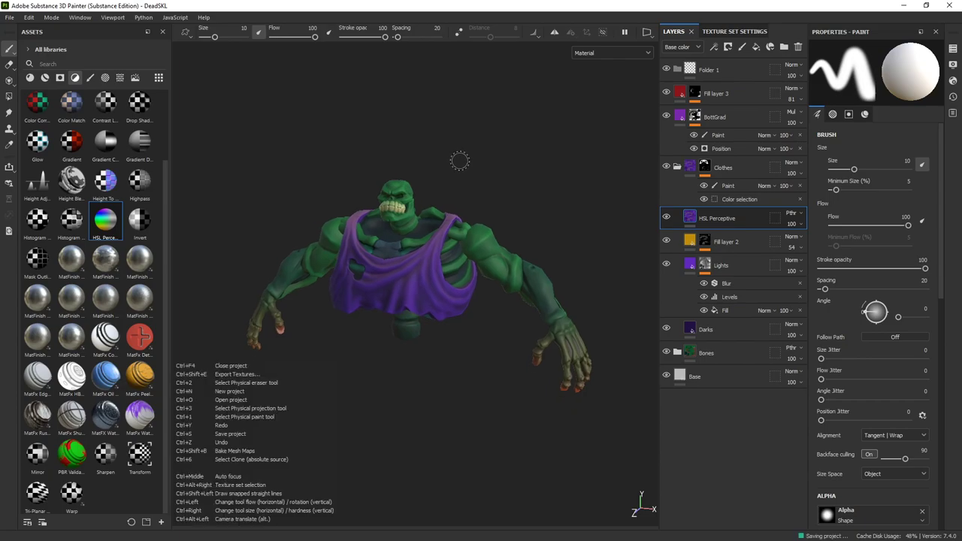
pyautogui.moveTo(459, 161)
pyautogui.keyDown('alt'); pyautogui.mouseDown()
pyautogui.moveTo(444, 127)
pyautogui.moveTo(472, 152)
pyautogui.moveTo(486, 140)
pyautogui.mouseUp(); pyautogui.keyUp('alt')
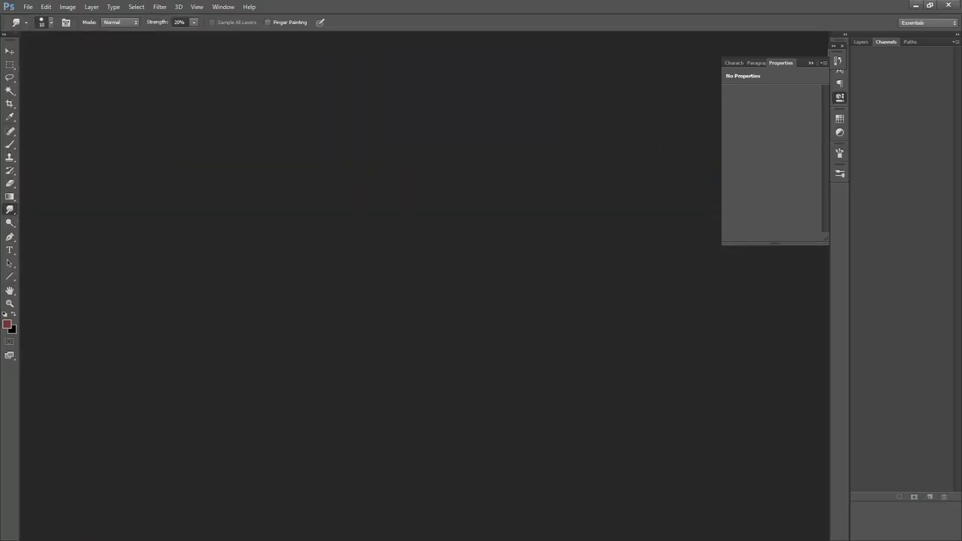
# Step: Open PetitePause.psd from the Petite Pause folder inside the HEAJ Streaming folder
pyautogui.hotkey('ctrl', 'o')
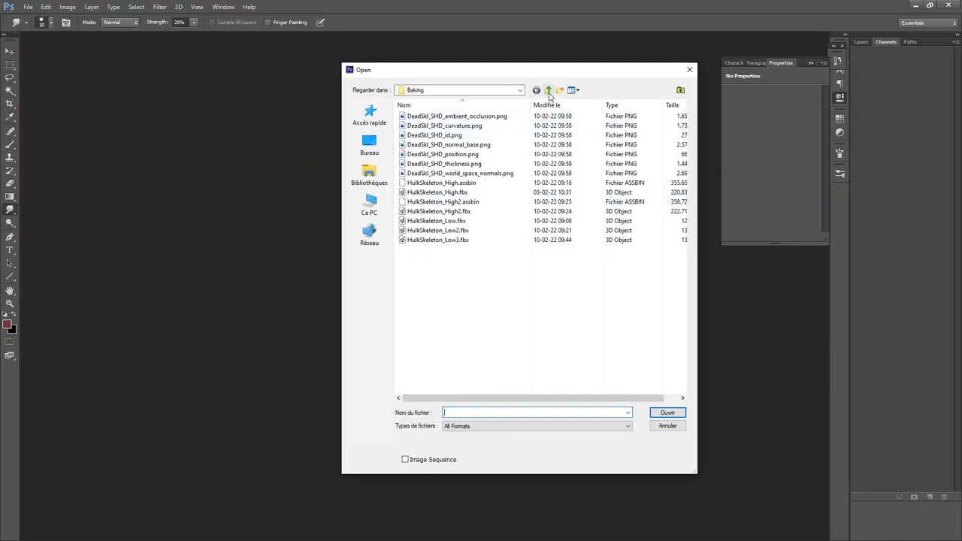
pyautogui.click(549, 90)
pyautogui.click(548, 90)
pyautogui.click(549, 91)
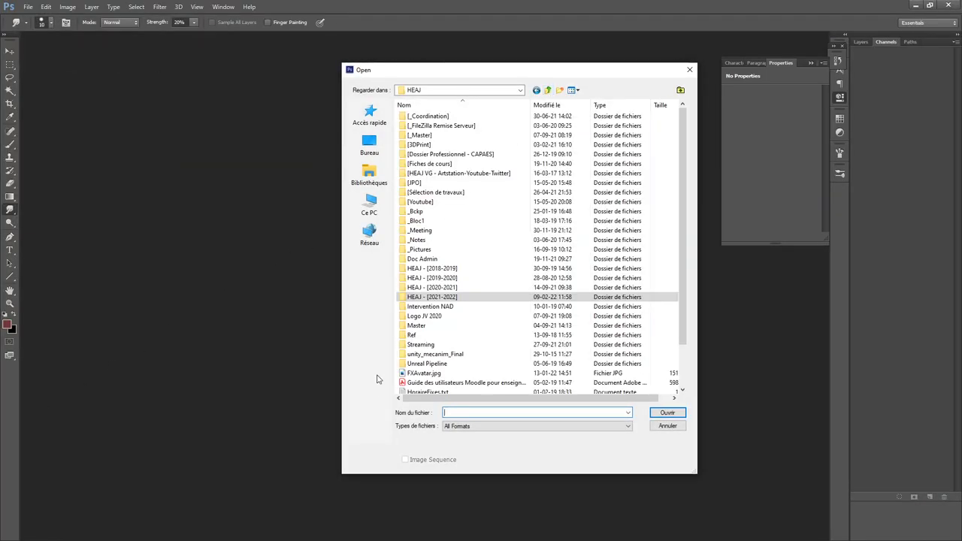
pyautogui.doubleClick(419, 345)
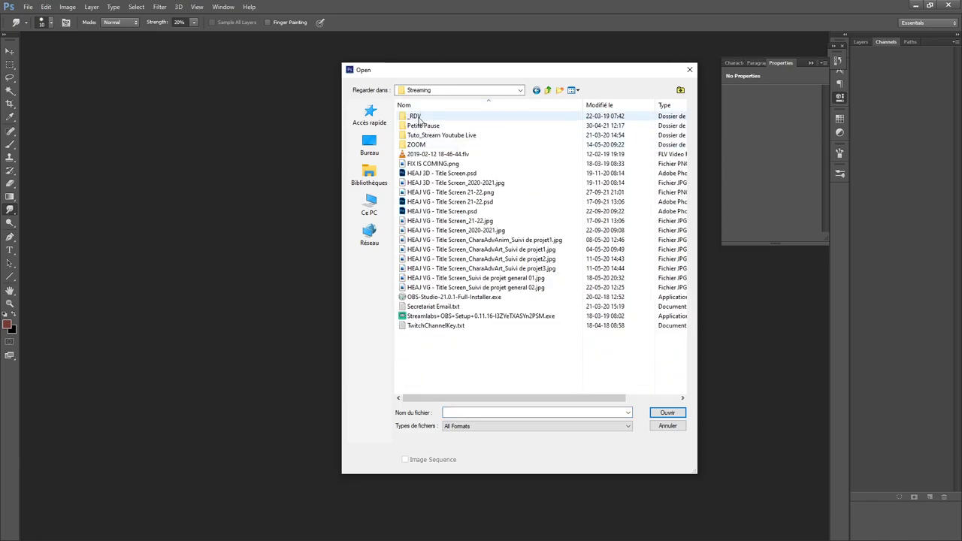
pyautogui.doubleClick(418, 125)
pyautogui.doubleClick(419, 118)
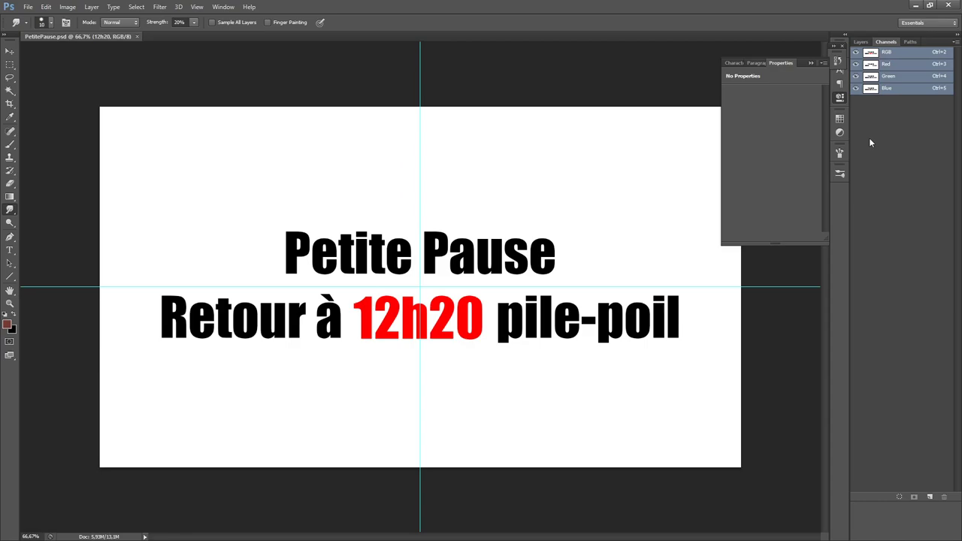
# Step: Change the red return time in the break notice's text layer to 10h53
pyautogui.click(860, 42)
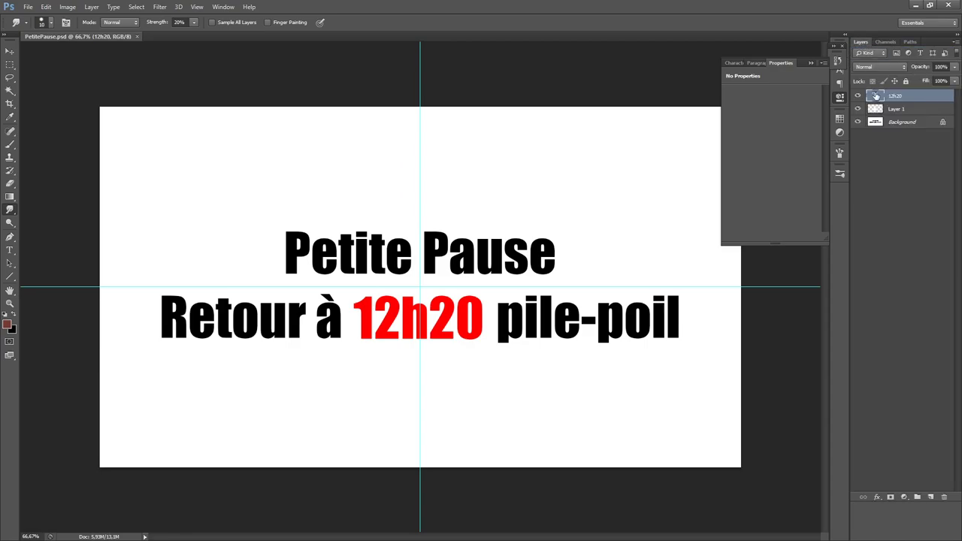
pyautogui.doubleClick(875, 95)
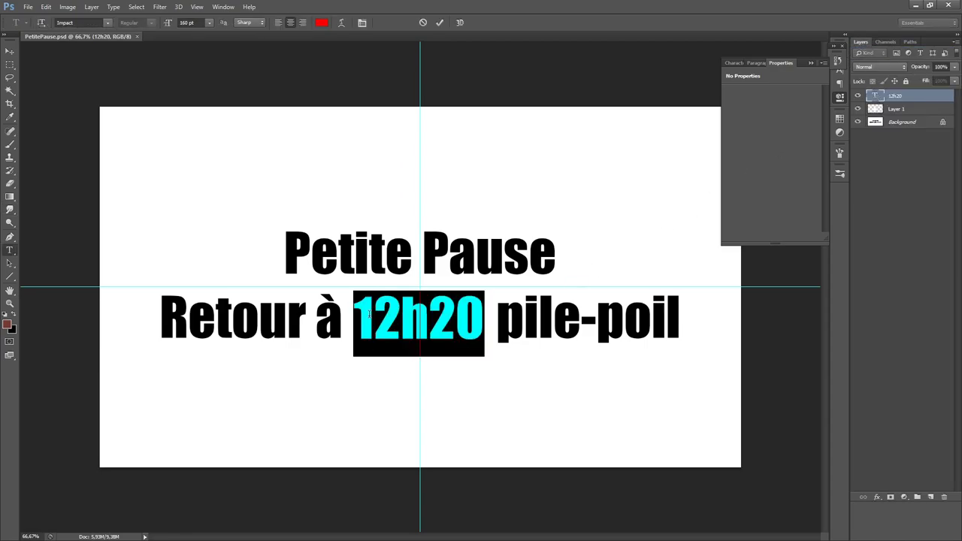
pyautogui.moveTo(374, 314)
pyautogui.mouseDown()
pyautogui.moveTo(393, 310)
pyautogui.moveTo(356, 314)
pyautogui.mouseUp()
pyautogui.write('10')
pyautogui.moveTo(426, 314); pyautogui.dragTo(474, 315)
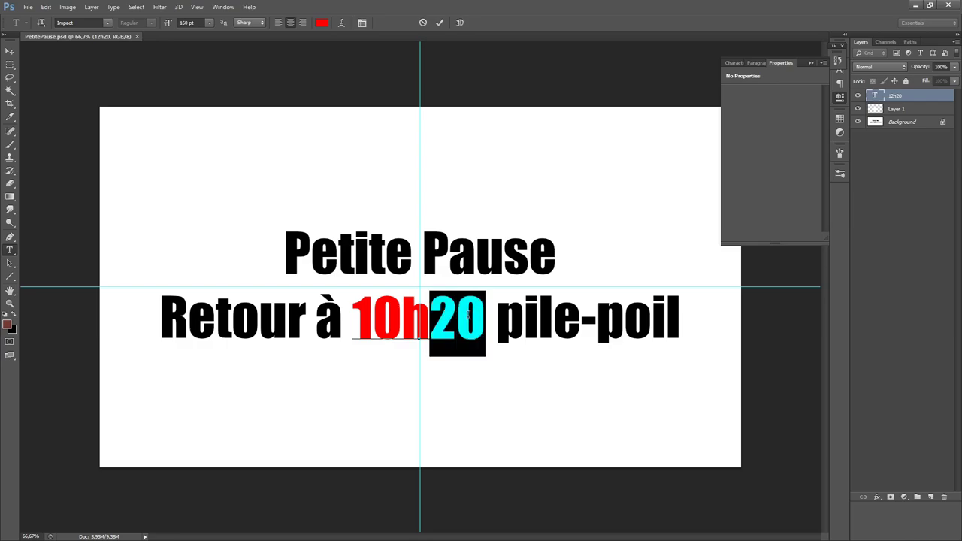
pyautogui.write('53')
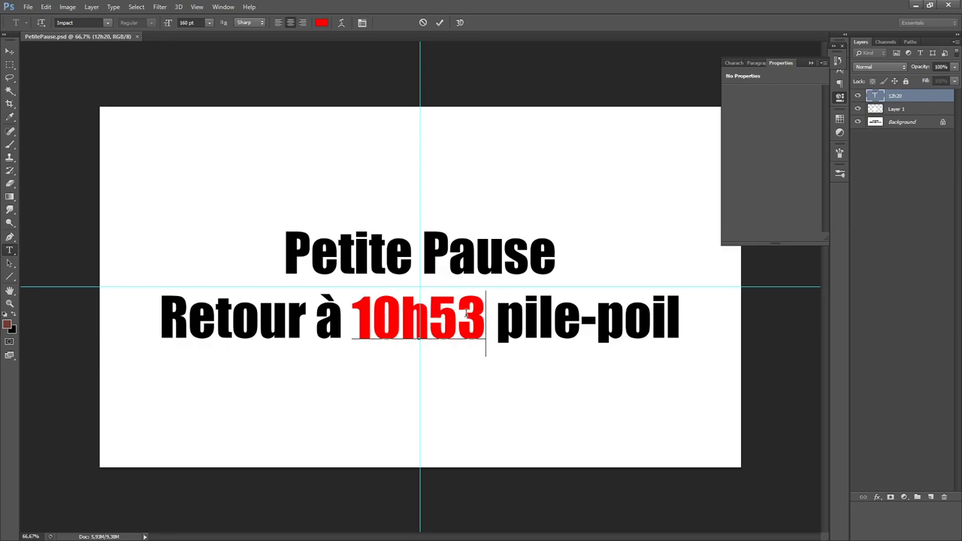
pyautogui.hotkey('ctrl', 'Return')
# Step: Hide the guides and display the break notice in full-screen mode
pyautogui.press('r')
pyautogui.hotkey('ctrl', 'h')
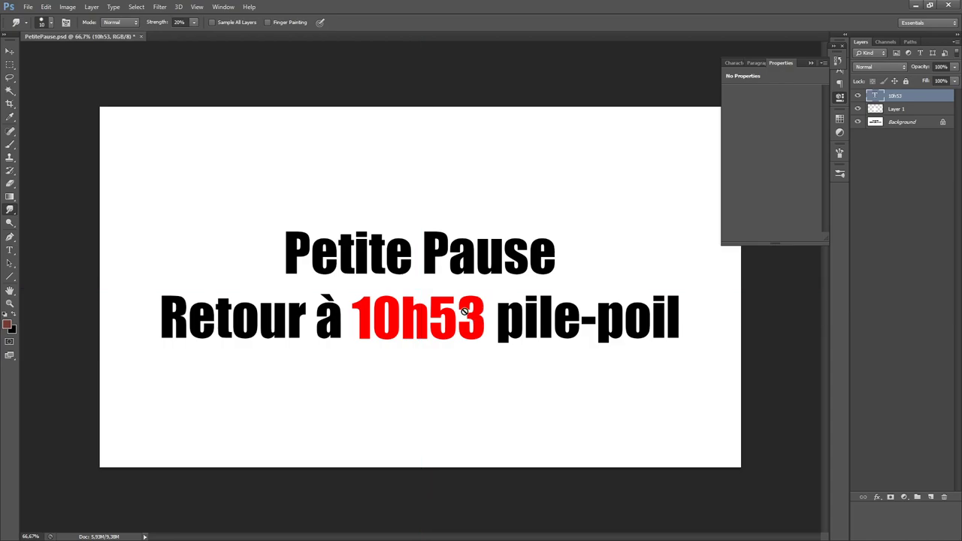
pyautogui.press('f')
pyautogui.press('f')
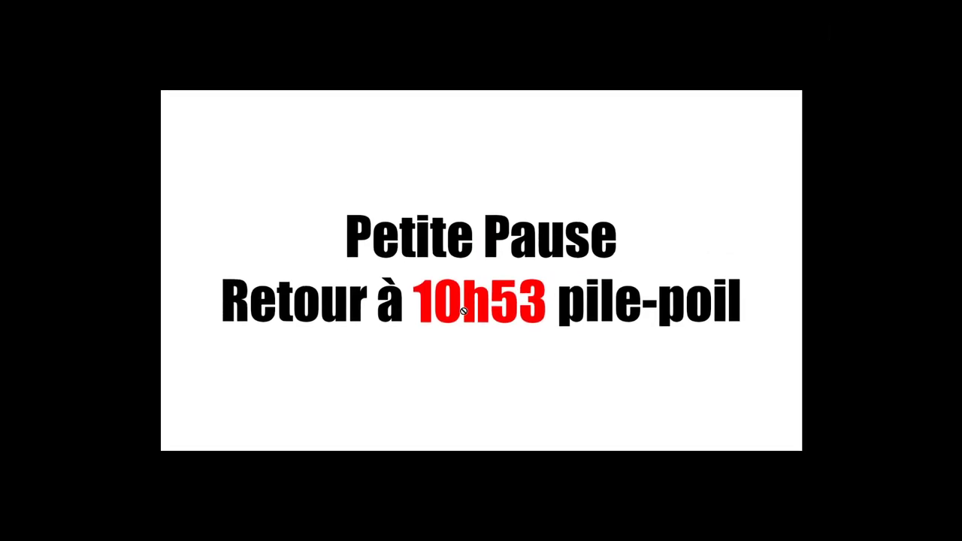
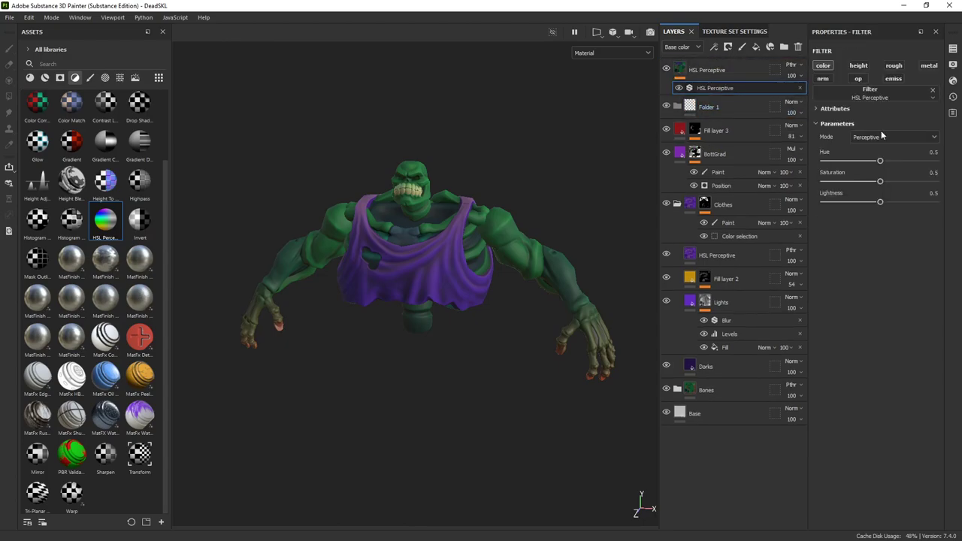
# Step: Switch to Substance 3D Painter, set the HSL Perceptive filter's saturation to 0.61 and lightness to 0.547, and add and adjust a Contrast Luminosity filter above it
pyautogui.moveTo(880, 182)
pyautogui.mouseDown()
pyautogui.moveTo(890, 183)
pyautogui.moveTo(882, 204)
pyautogui.moveTo(892, 183)
pyautogui.mouseUp()
pyautogui.keyDown('alt'); pyautogui.moveTo(572, 180); pyautogui.dragTo(350, 160); pyautogui.keyUp('alt')
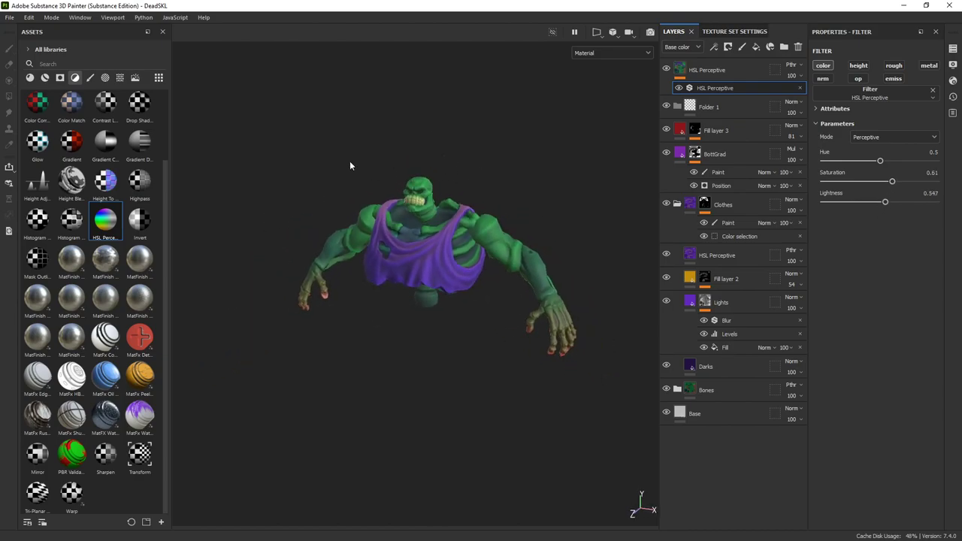
pyautogui.click(108, 109)
pyautogui.moveTo(107, 109); pyautogui.dragTo(728, 66)
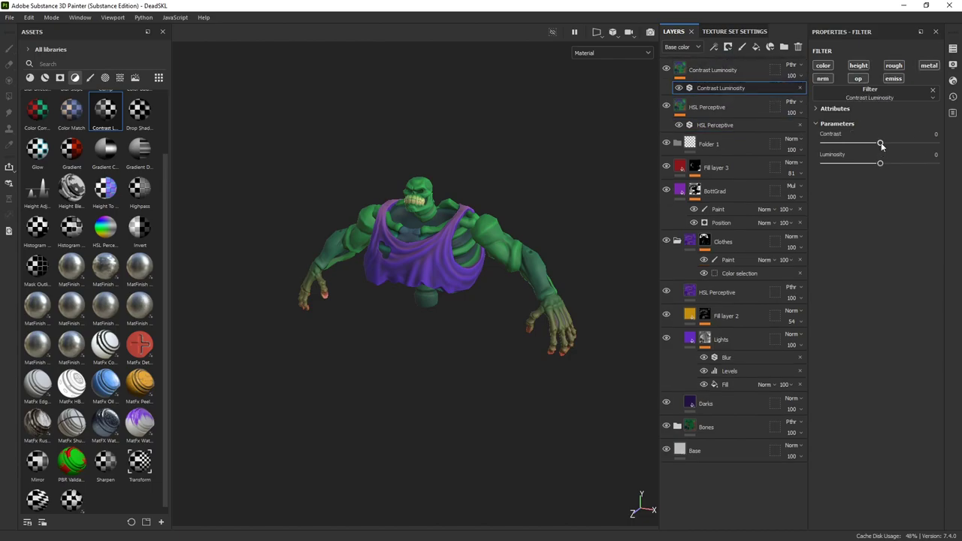
pyautogui.moveTo(880, 142); pyautogui.dragTo(885, 166)
pyautogui.keyDown('alt'); pyautogui.moveTo(480, 139); pyautogui.dragTo(537, 140); pyautogui.keyUp('alt')
pyautogui.click(724, 75)
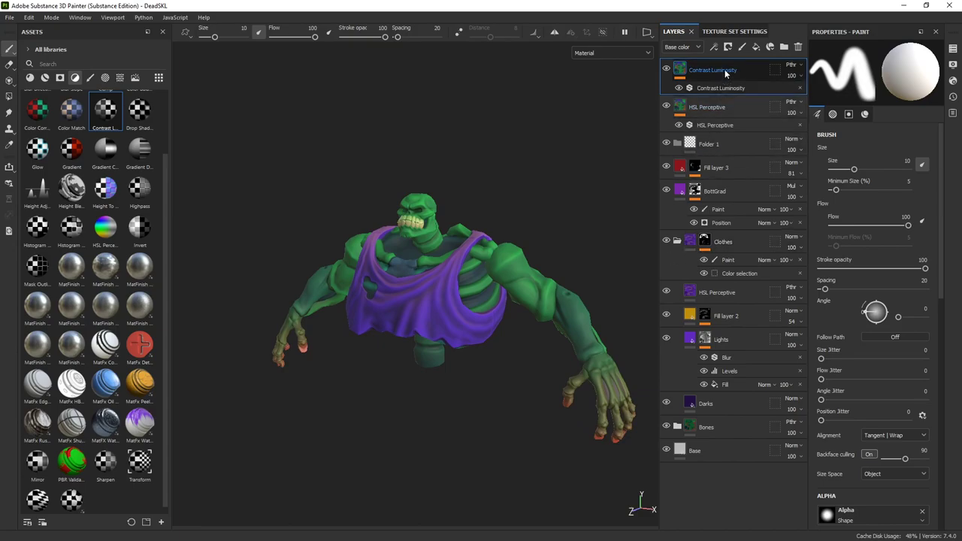
pyautogui.moveTo(628, 346)
pyautogui.keyDown('alt'); pyautogui.mouseDown()
pyautogui.moveTo(616, 189)
pyautogui.moveTo(428, 143)
pyautogui.moveTo(238, 150)
pyautogui.moveTo(596, 98)
pyautogui.mouseUp(); pyautogui.keyUp('alt')
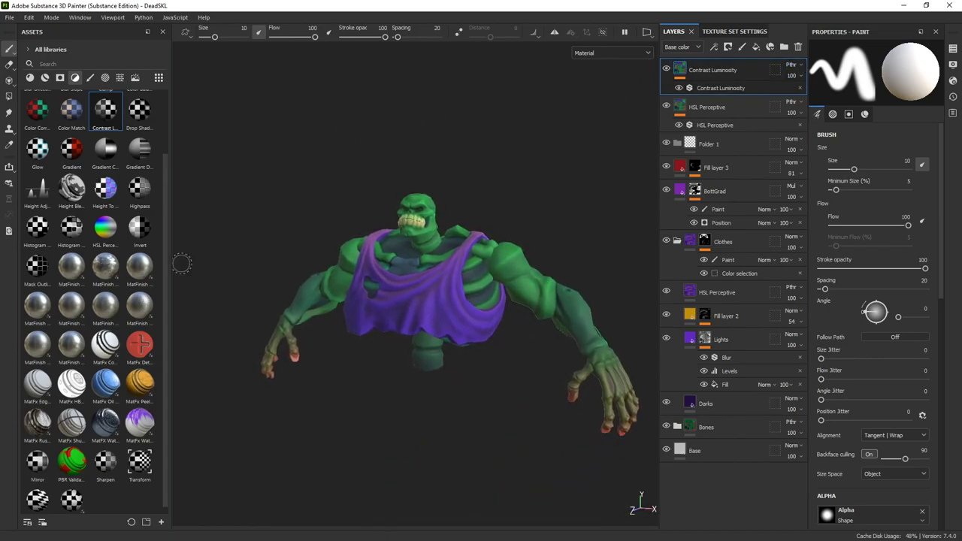
# Step: Add an HSL Perceptive filter layer on top with saturation 0.309 and lightness 0.283, and give it a black mask
pyautogui.moveTo(105, 225); pyautogui.dragTo(721, 71)
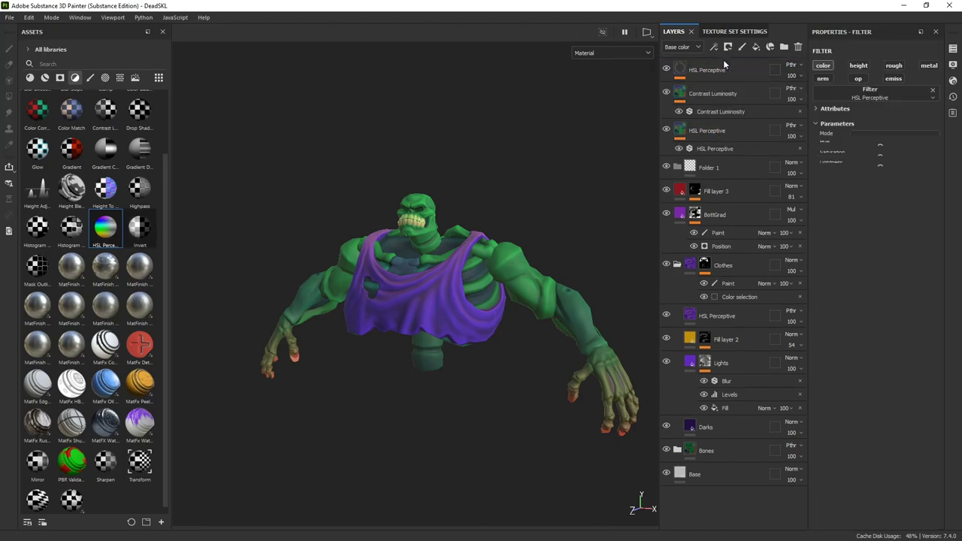
pyautogui.moveTo(881, 183); pyautogui.dragTo(855, 212)
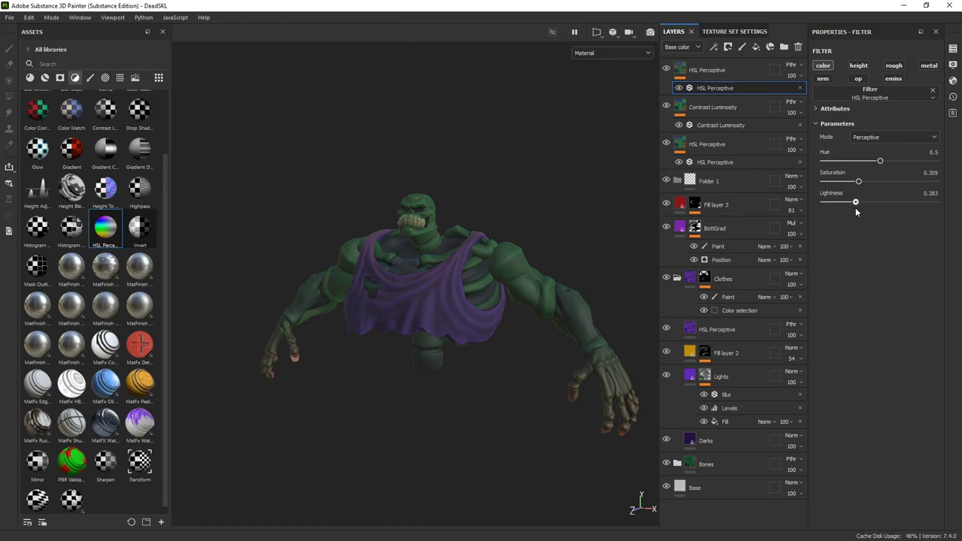
pyautogui.rightClick(686, 73)
pyautogui.click(702, 88)
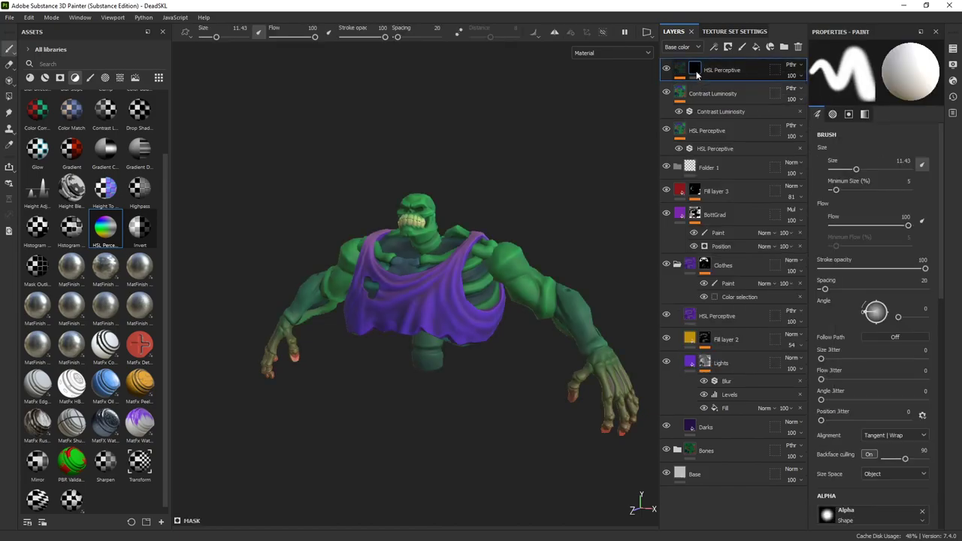
# Step: Add a fill to the new layer's mask, using the DeadSkl_SHD ambient occlusion map as its grayscale
pyautogui.rightClick(696, 71)
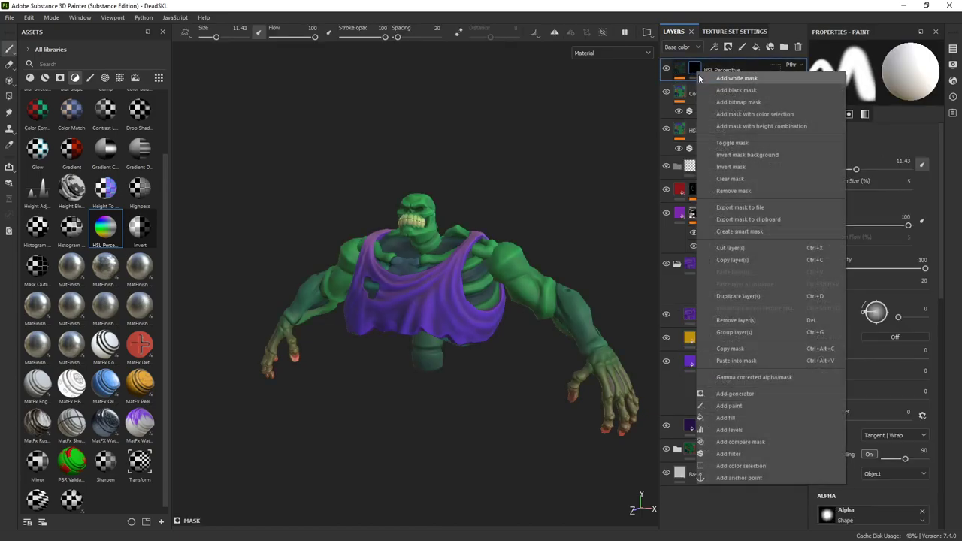
pyautogui.click(726, 418)
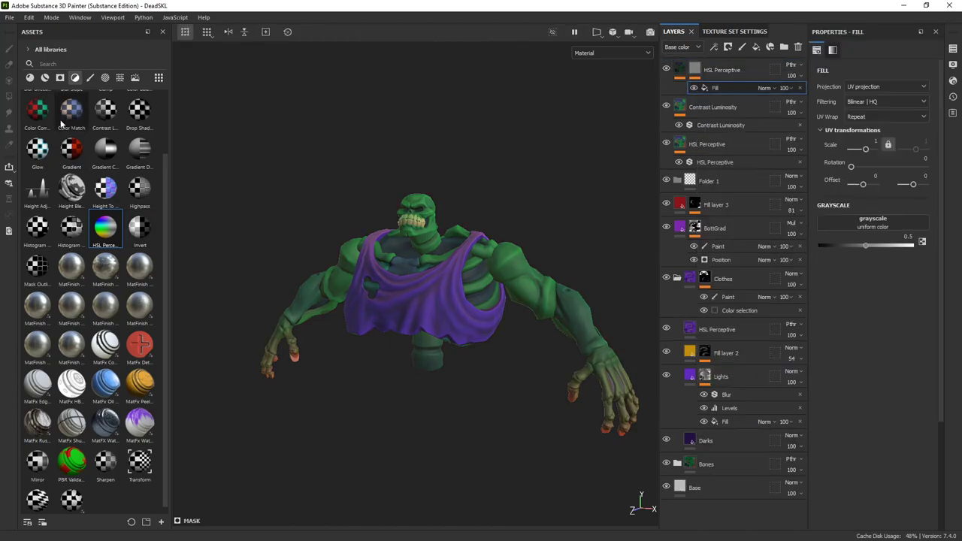
pyautogui.click(119, 78)
pyautogui.click(90, 63)
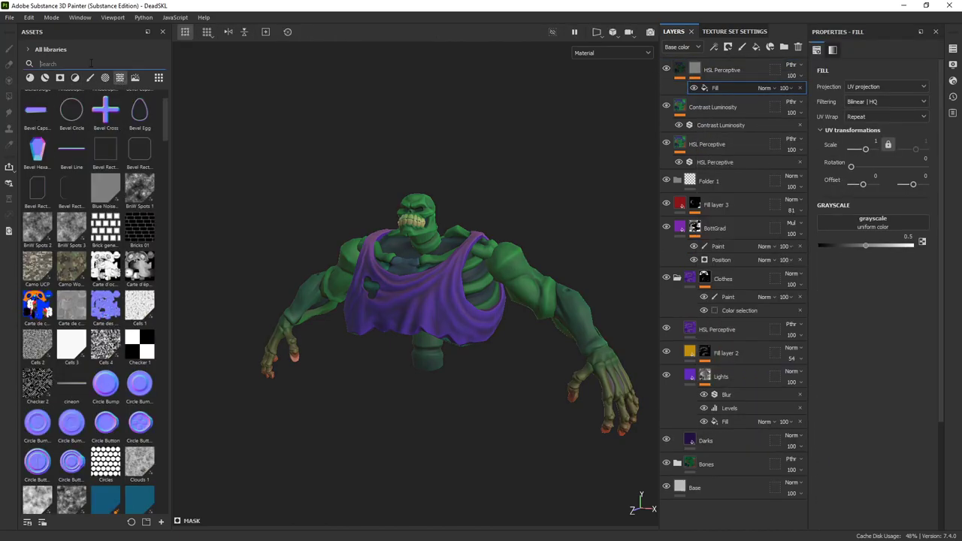
pyautogui.write('dead')
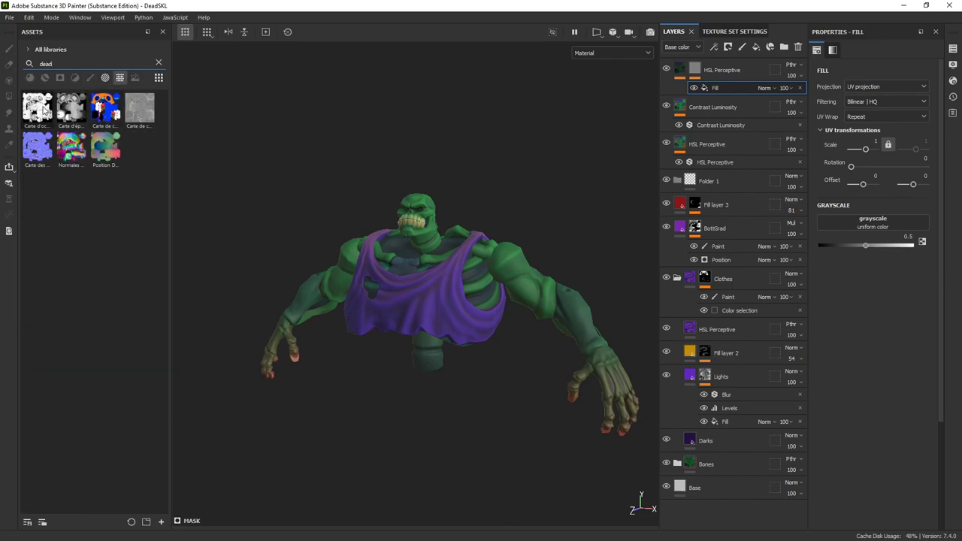
pyautogui.moveTo(38, 108); pyautogui.dragTo(844, 225)
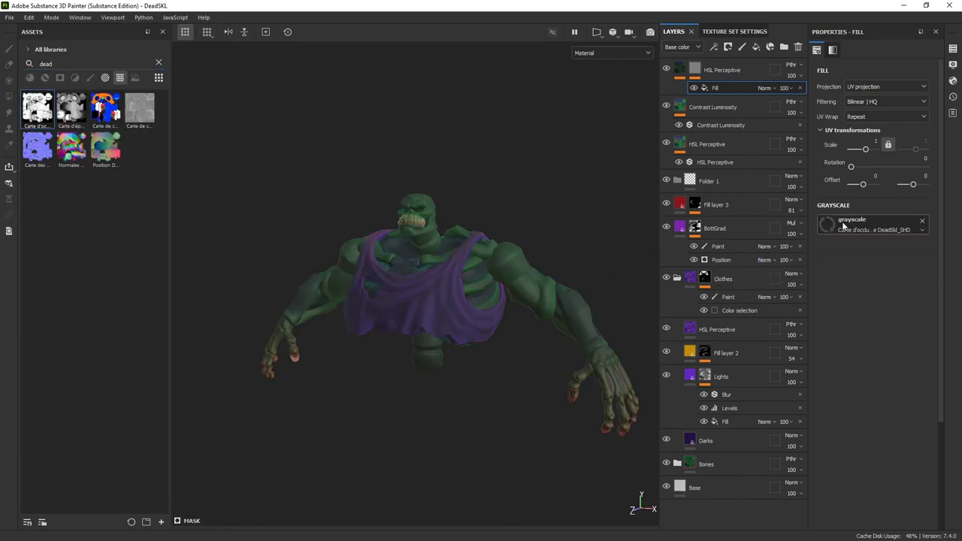
# Step: Add a Levels effect to the occlusion mask, invert it, and check the darkened crevices on the character
pyautogui.rightClick(705, 89)
pyautogui.click(744, 251)
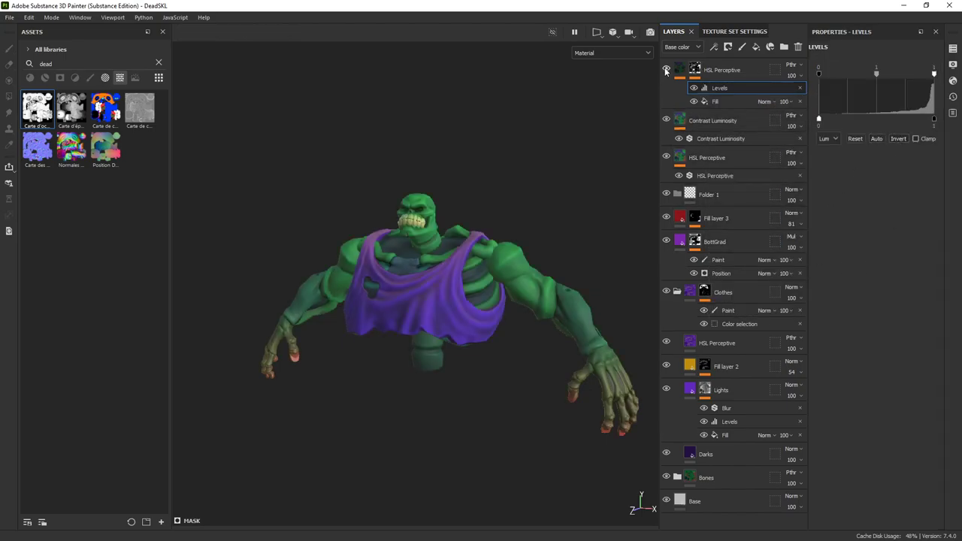
pyautogui.keyDown('alt'); pyautogui.moveTo(481, 151); pyautogui.dragTo(404, 156); pyautogui.keyUp('alt')
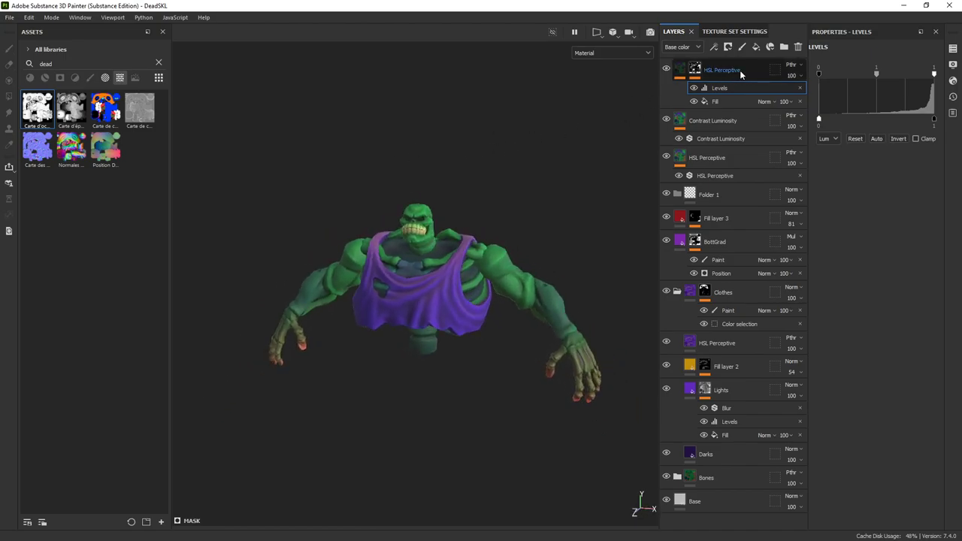
pyautogui.keyDown('alt'); pyautogui.moveTo(462, 186); pyautogui.dragTo(423, 136); pyautogui.keyUp('alt')
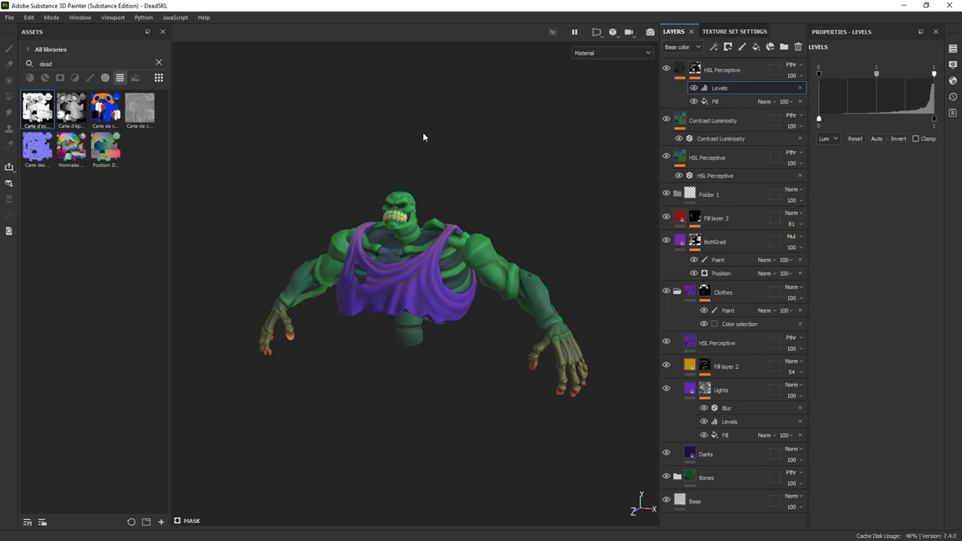
# Step: Save the project and inspect the colour-corrected character up close
pyautogui.press('ctrl')
pyautogui.hotkey('ctrl', 's')
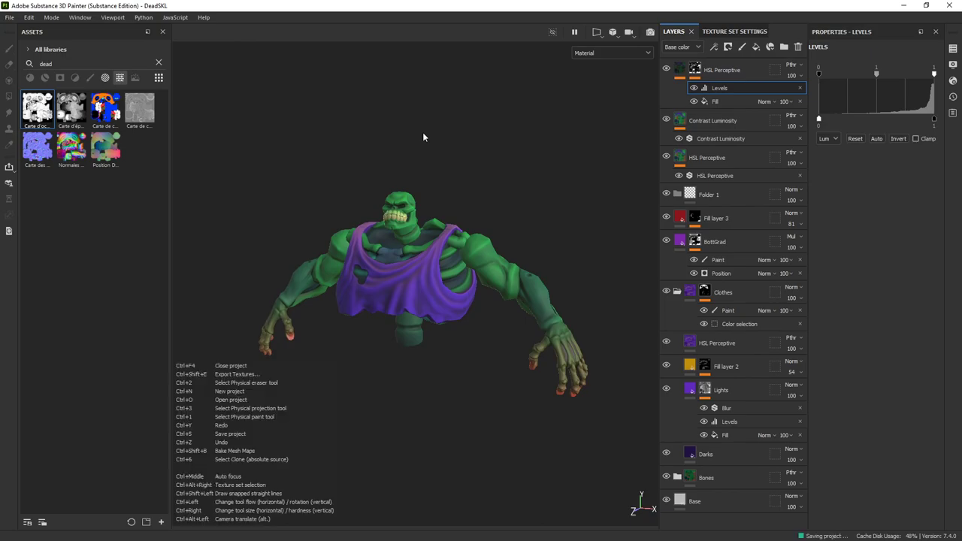
pyautogui.keyDown('alt'); pyautogui.moveTo(423, 137); pyautogui.dragTo(466, 161); pyautogui.keyUp('alt')
pyautogui.scroll(2, 504, 189)
pyautogui.keyDown('alt'); pyautogui.moveTo(503, 190); pyautogui.dragTo(513, 187); pyautogui.keyUp('alt')
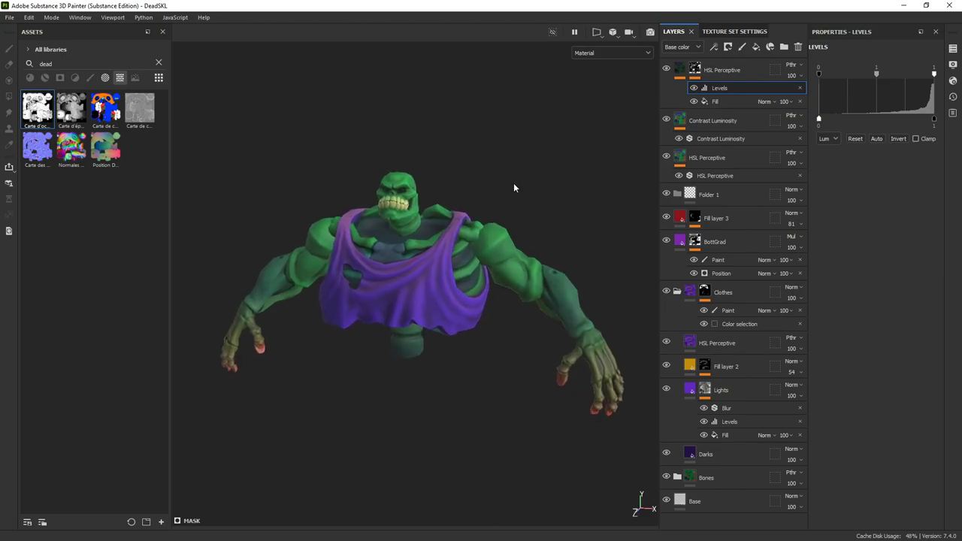
pyautogui.keyDown('alt'); pyautogui.moveTo(409, 159); pyautogui.dragTo(419, 156); pyautogui.keyUp('alt')
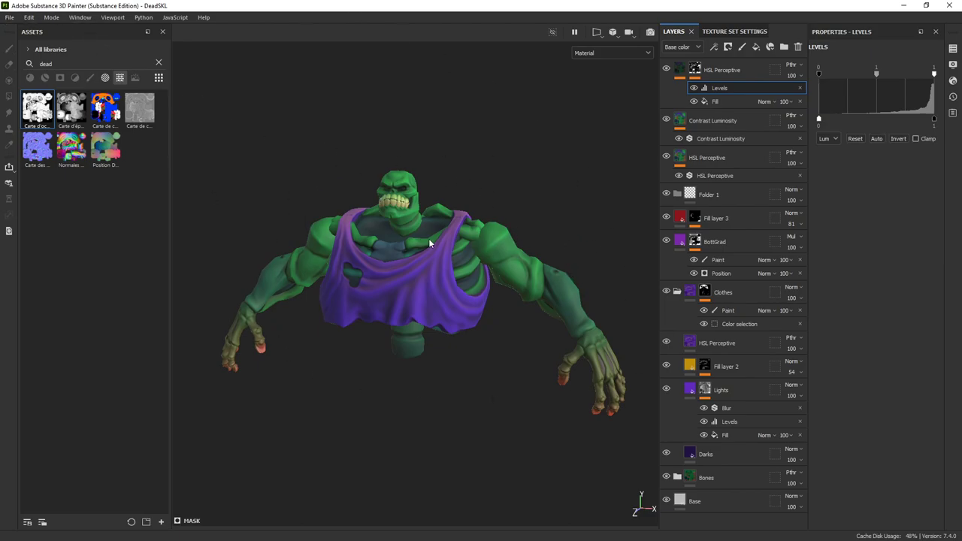
# Step: Start a texture export and browse to the HulkSkeleton project folder for the output directory
pyautogui.click(10, 17)
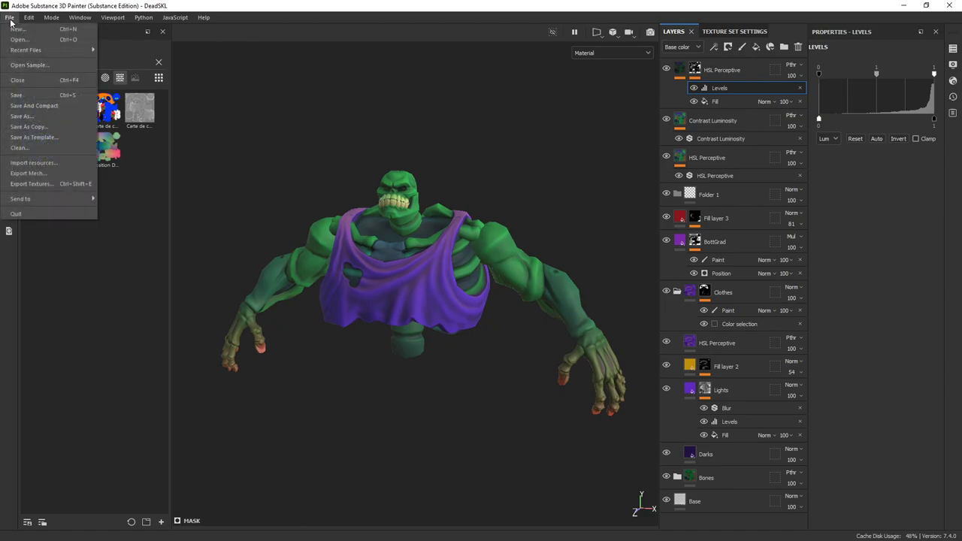
pyautogui.click(30, 183)
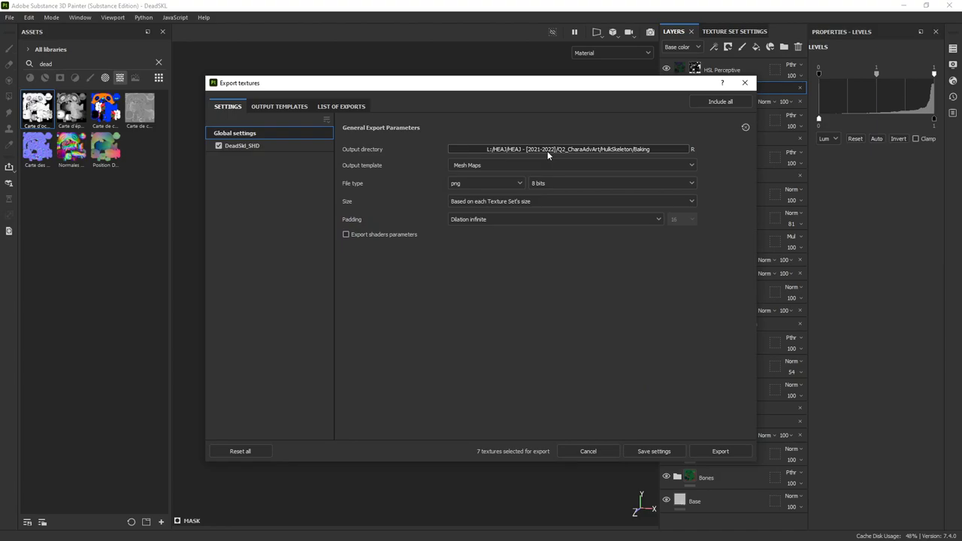
pyautogui.click(547, 149)
pyautogui.click(674, 99)
pyautogui.click(669, 150)
pyautogui.click(452, 120)
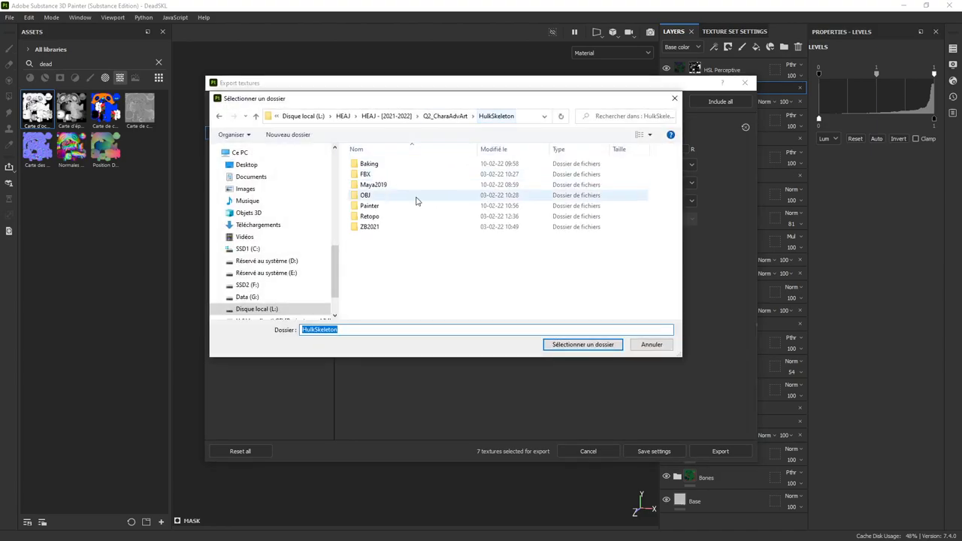
# Step: Create a folder named Integration inside the HulkSkeleton folder and select it as the texture output directory
pyautogui.click(369, 206)
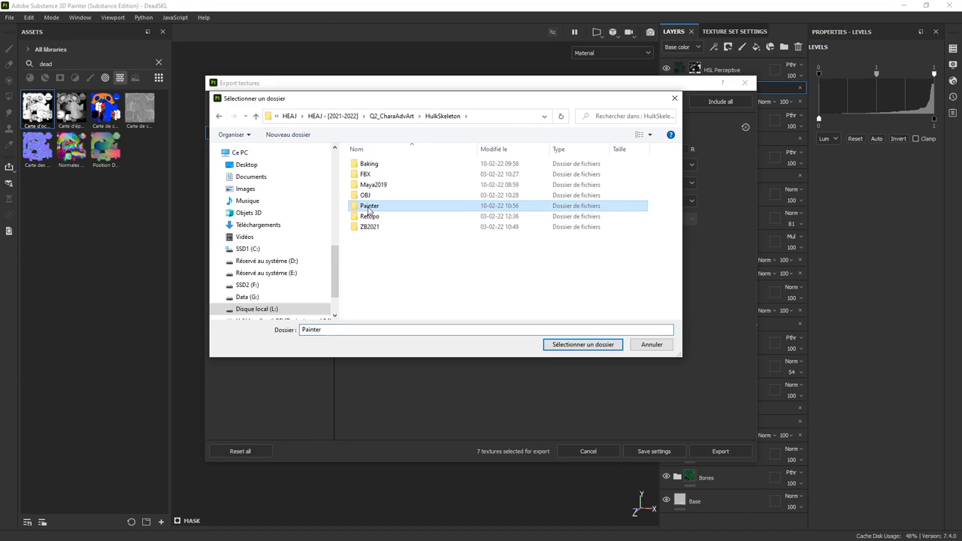
pyautogui.rightClick(359, 258)
pyautogui.moveTo(282, 363)
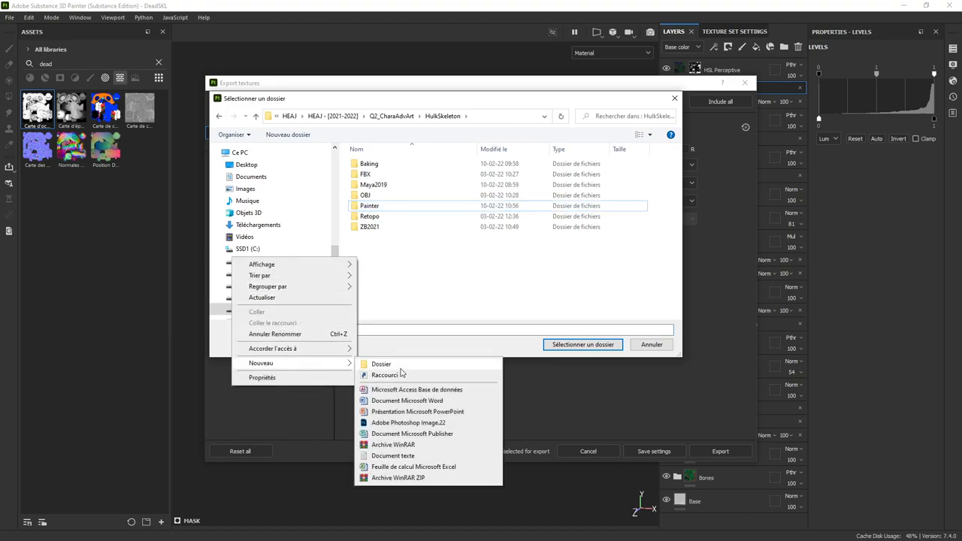
pyautogui.click(403, 365)
pyautogui.write('(')
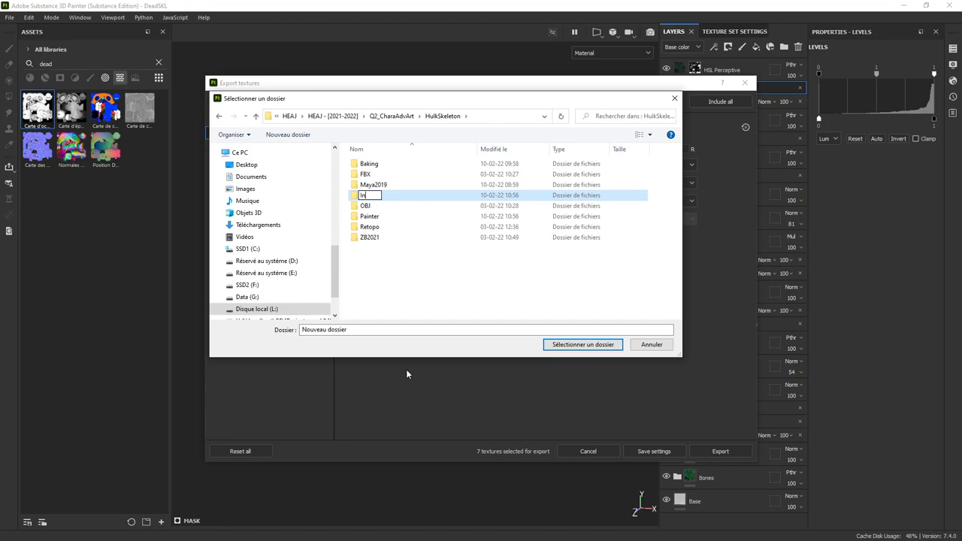
pyautogui.write('ntegration')
pyautogui.press('Return')
pyautogui.press('Return')
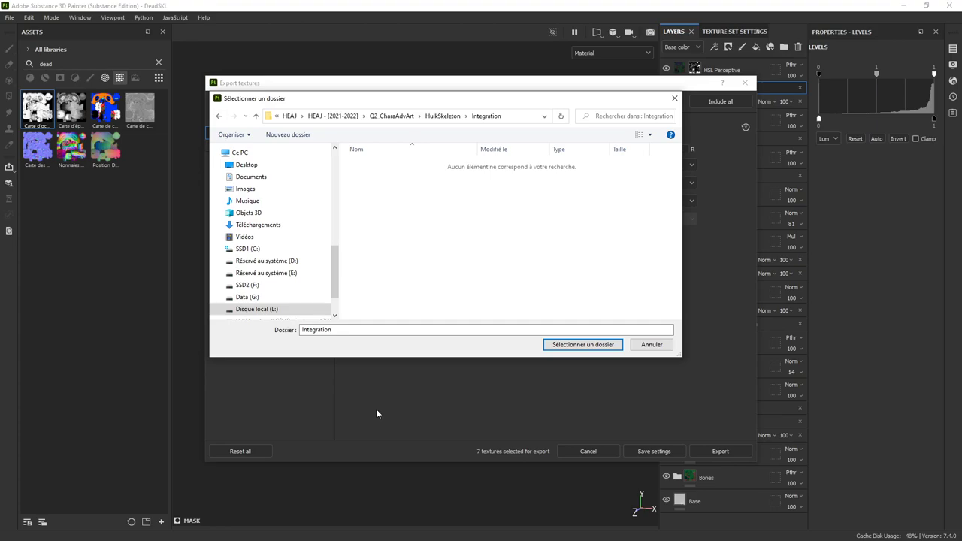
pyautogui.click(548, 347)
# Step: Set the export output template to PBR Metallic Roughness
pyautogui.click(524, 167)
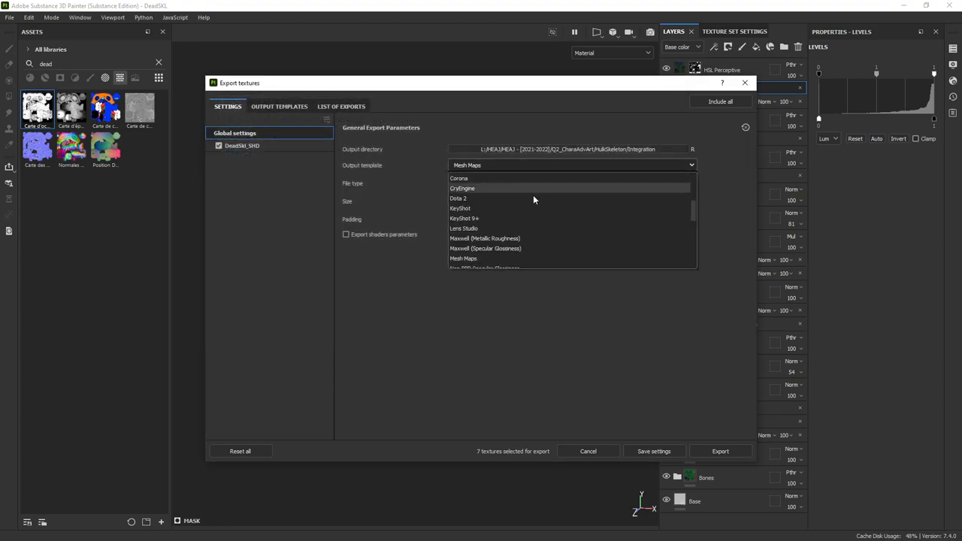
pyautogui.scroll(-4, 533, 215)
pyautogui.scroll(1, 540, 228)
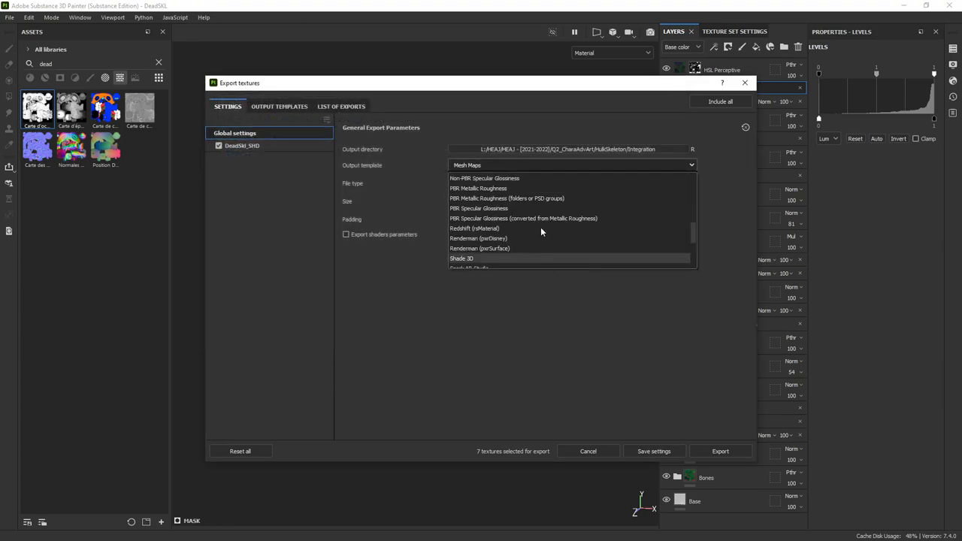
pyautogui.click(533, 188)
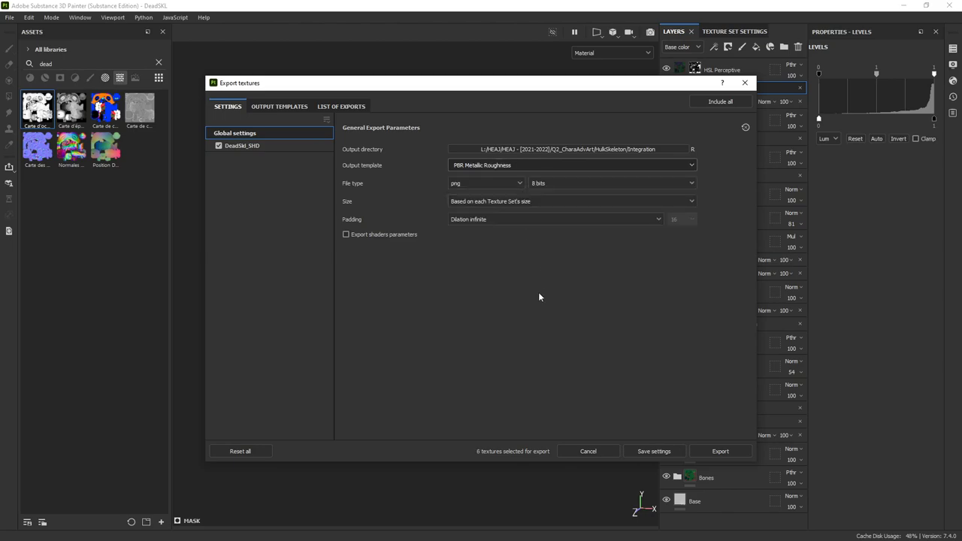
# Step: Set the export file type to targa at 8 bits and export the DeadSkl_SHD textures
pyautogui.click(466, 186)
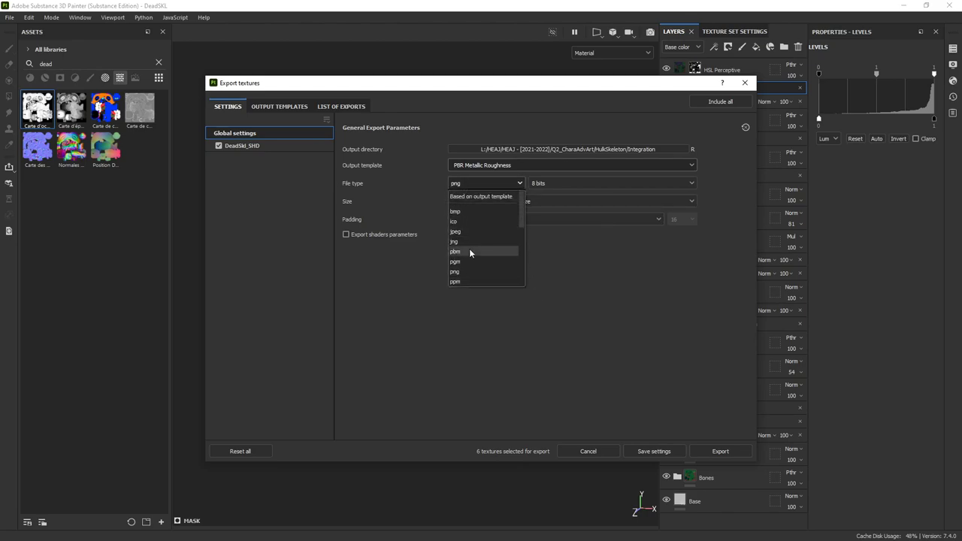
pyautogui.scroll(-2, 469, 248)
pyautogui.scroll(-2, 469, 251)
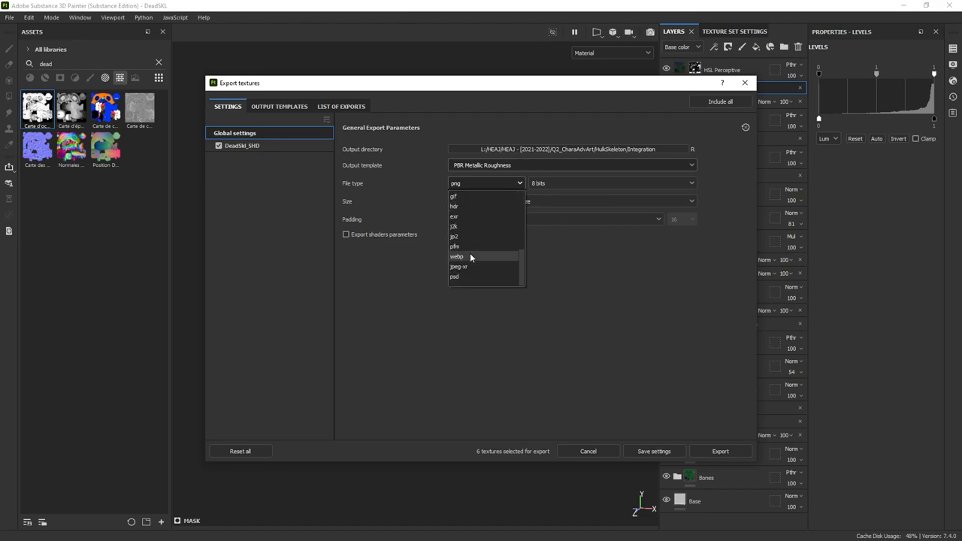
pyautogui.scroll(1, 467, 269)
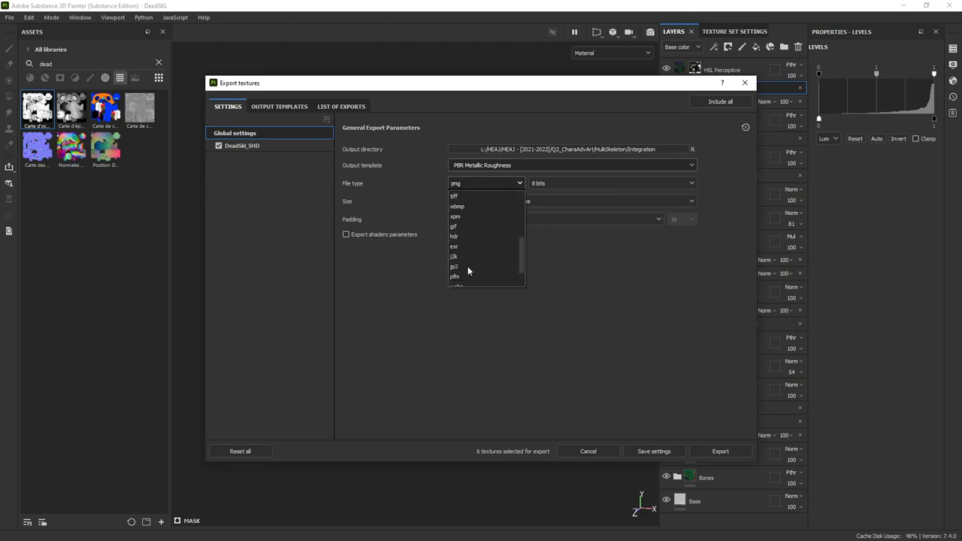
pyautogui.scroll(1, 468, 266)
pyautogui.click(469, 214)
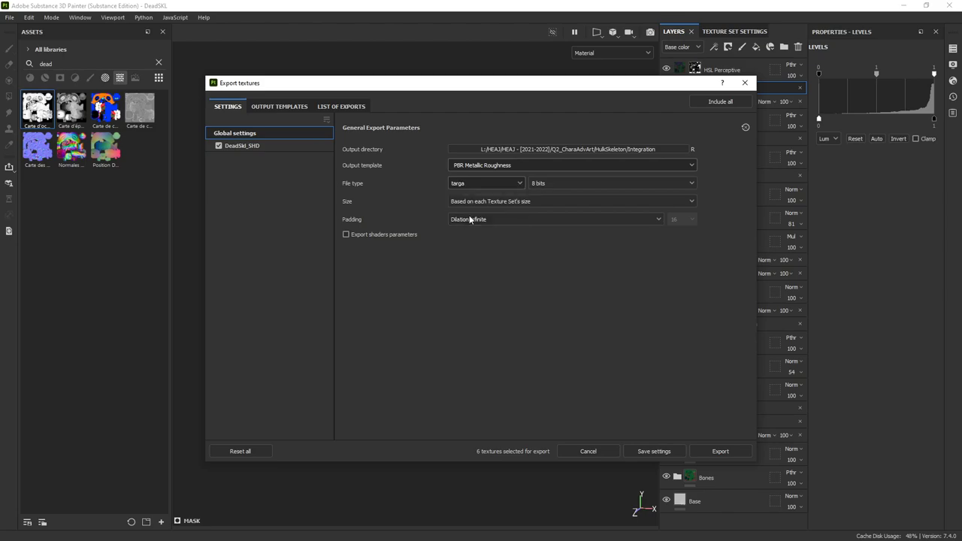
pyautogui.click(582, 183)
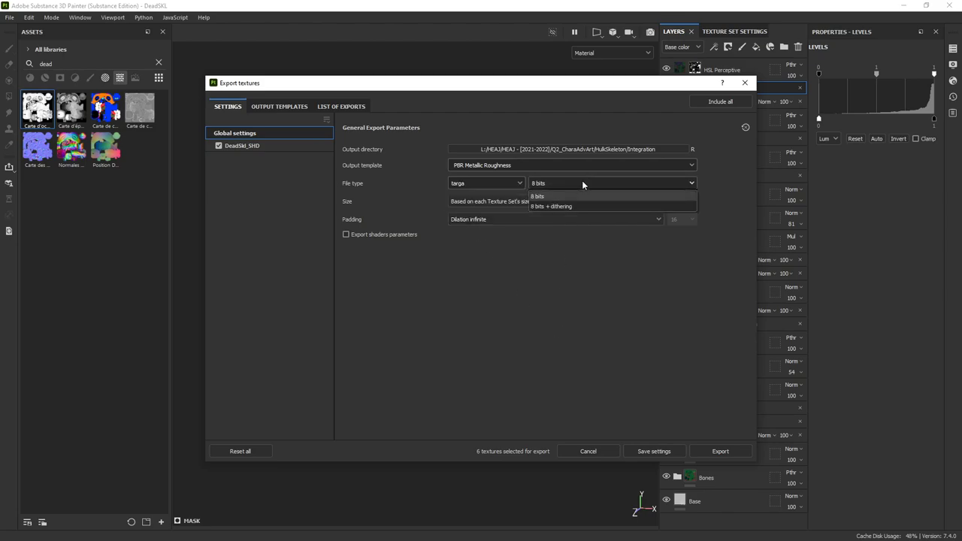
pyautogui.click(560, 196)
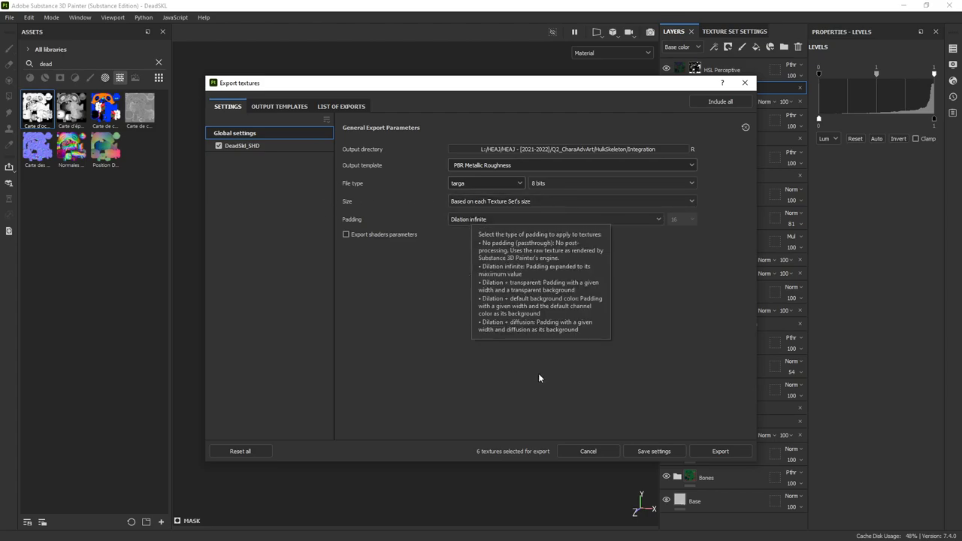
pyautogui.click(699, 454)
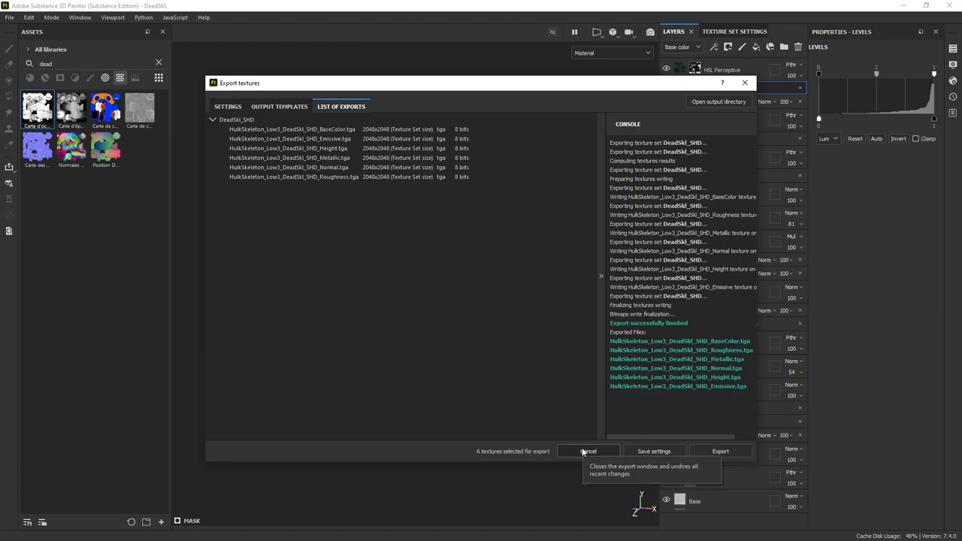
pyautogui.click(744, 83)
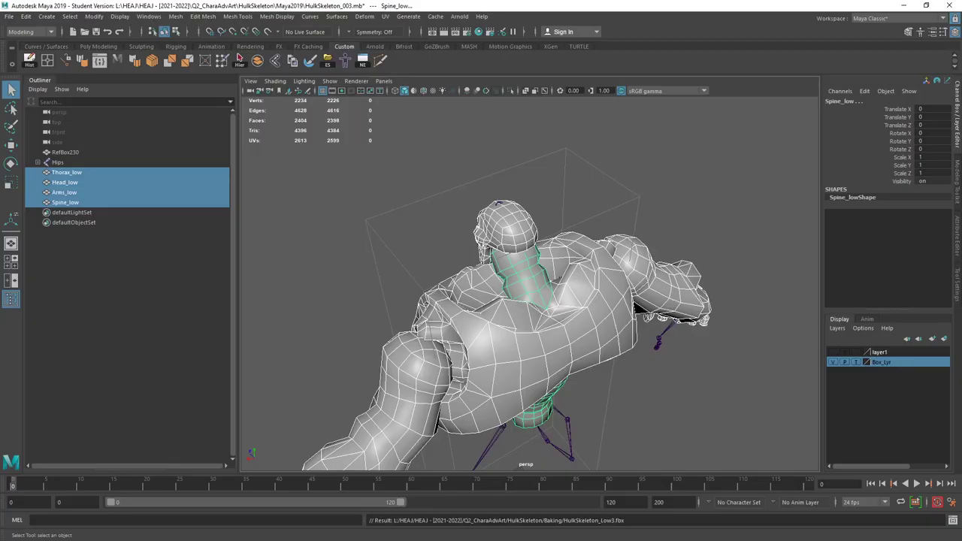
# Step: Switch to Maya and look over the low-poly character mesh from several angles
pyautogui.moveTo(444, 253)
pyautogui.keyDown('alt'); pyautogui.mouseDown()
pyautogui.moveTo(631, 216)
pyautogui.moveTo(499, 234)
pyautogui.moveTo(410, 184)
pyautogui.moveTo(446, 157)
pyautogui.moveTo(456, 187)
pyautogui.moveTo(451, 172)
pyautogui.mouseUp(); pyautogui.keyUp('alt')
pyautogui.scroll(-3, 443, 143)
pyautogui.keyDown('alt'); pyautogui.moveTo(438, 112); pyautogui.dragTo(434, 204); pyautogui.keyUp('alt')
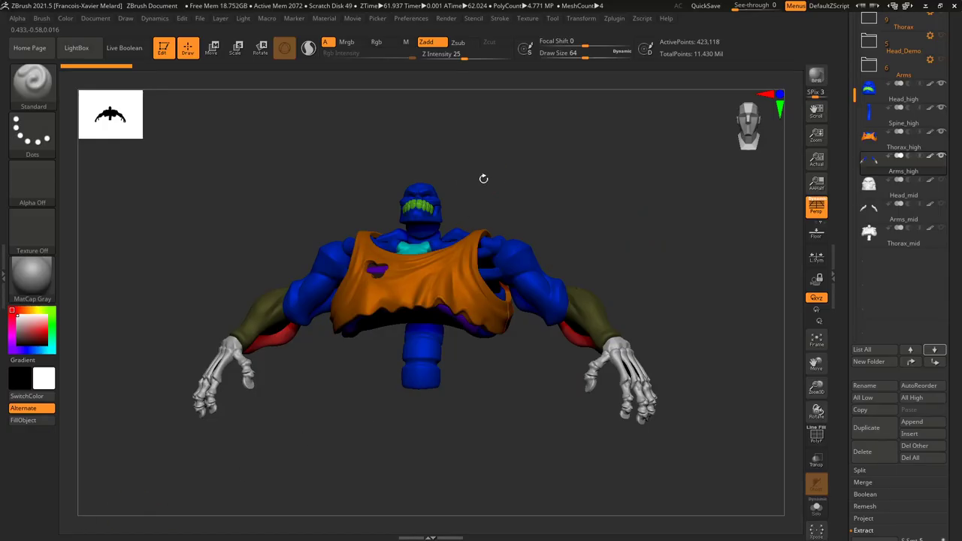
# Step: Switch to ZBrush and show the Blocking folder's pelvis and leg subtools, keeping its head PM3D_Sphere3D2_4 hidden
pyautogui.moveTo(496, 139); pyautogui.dragTo(598, 171)
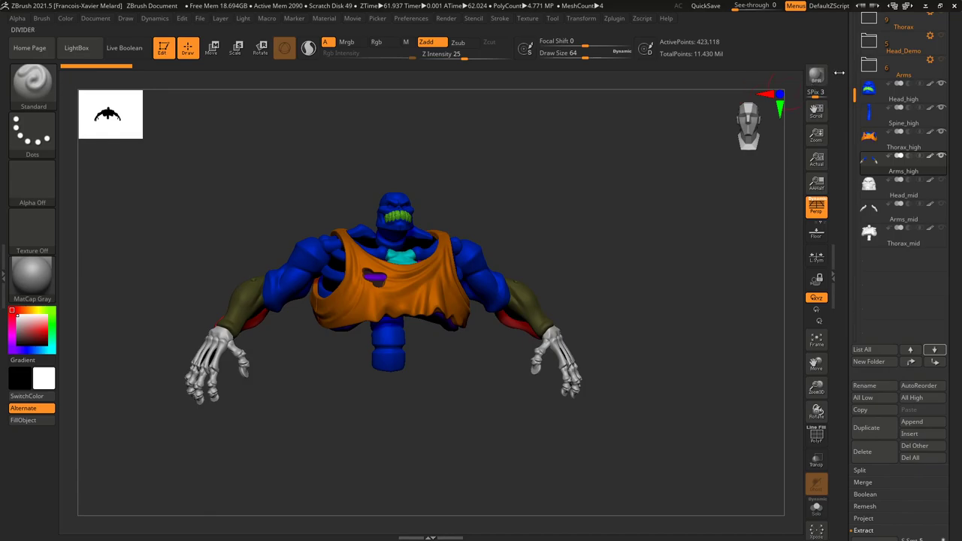
pyautogui.moveTo(840, 109); pyautogui.dragTo(844, 30)
pyautogui.click(869, 73)
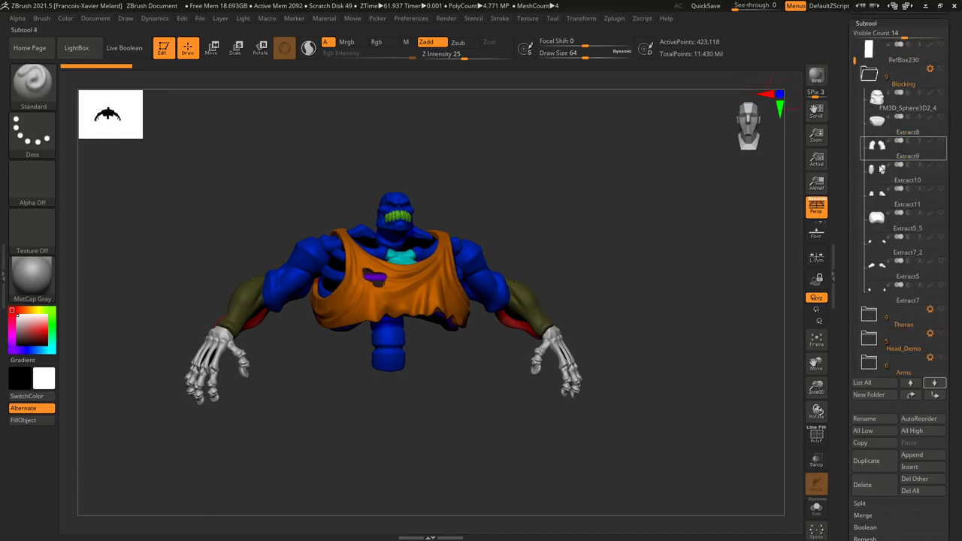
pyautogui.moveTo(901, 148)
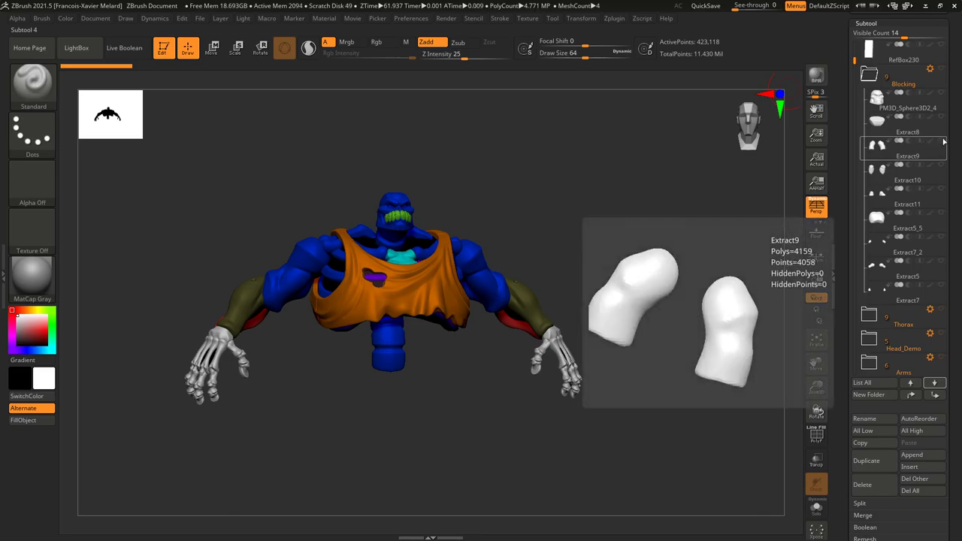
pyautogui.click(944, 142)
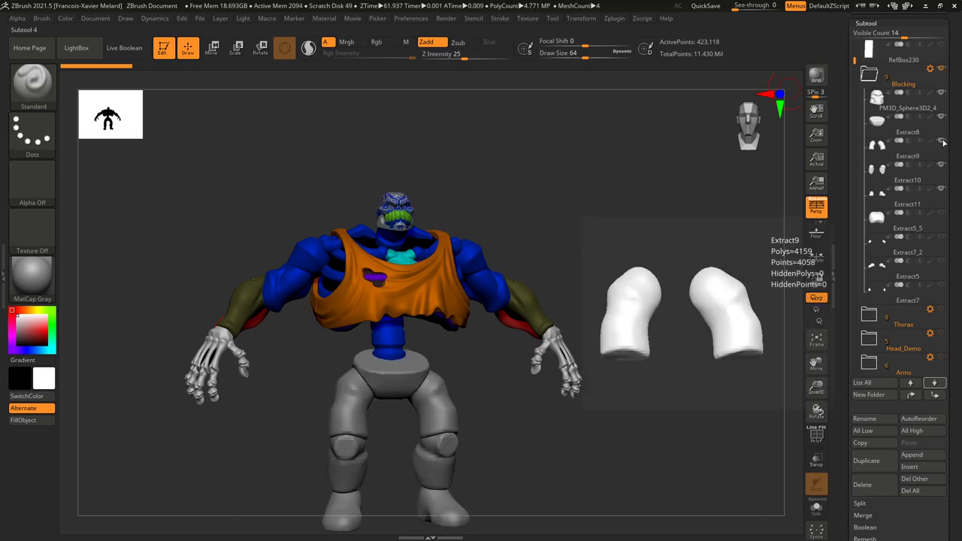
pyautogui.click(944, 93)
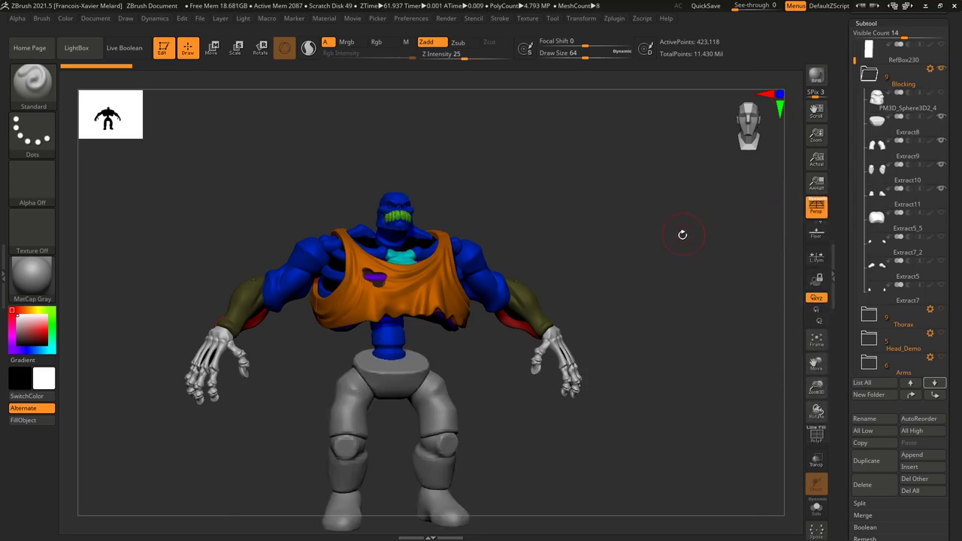
# Step: Duplicate the Extract8 pelvis subtool and move the copy out of the Blocking folder to the end of the subtool list
pyautogui.moveTo(683, 232); pyautogui.dragTo(578, 222)
pyautogui.moveTo(578, 231)
pyautogui.mouseDown()
pyautogui.moveTo(593, 230)
pyautogui.moveTo(581, 230)
pyautogui.mouseUp()
pyautogui.moveTo(855, 60); pyautogui.dragTo(853, 69)
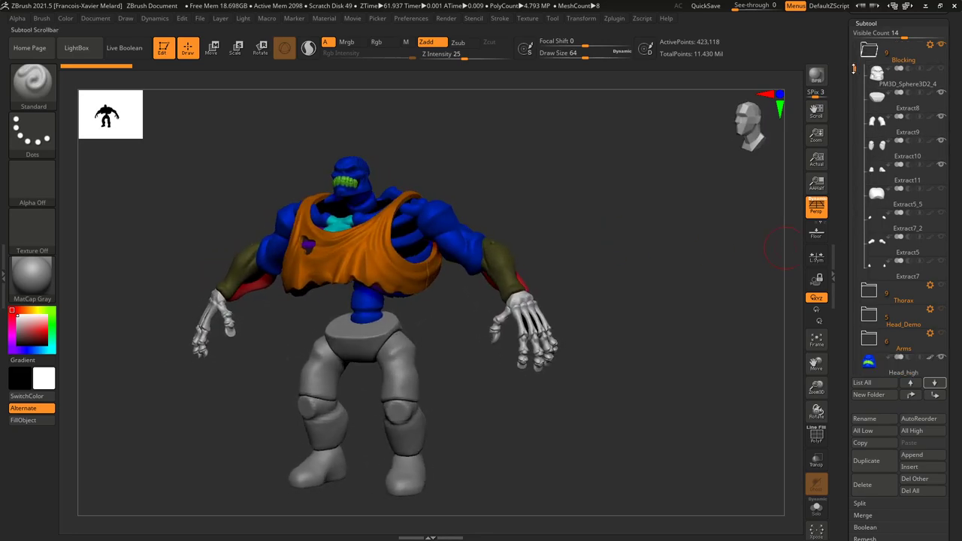
pyautogui.click(902, 99)
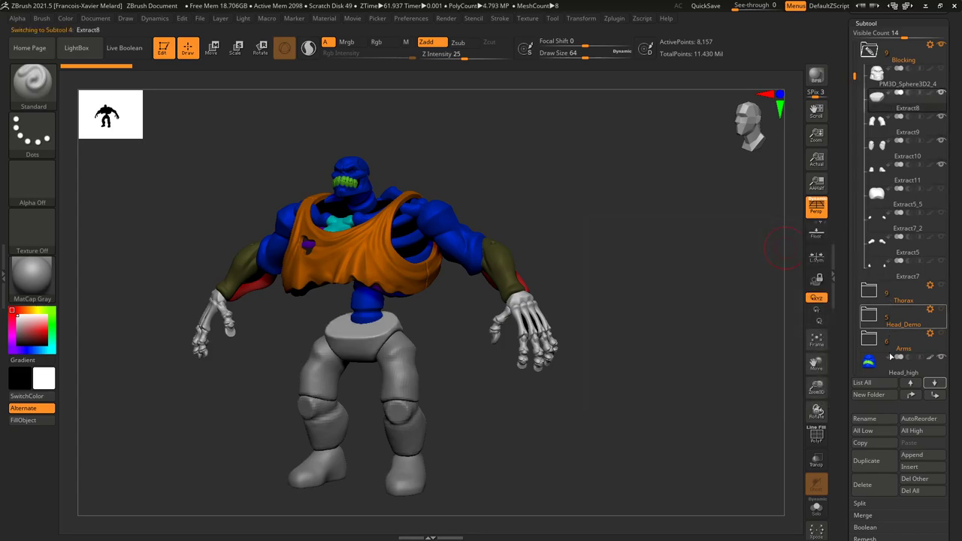
pyautogui.click(865, 461)
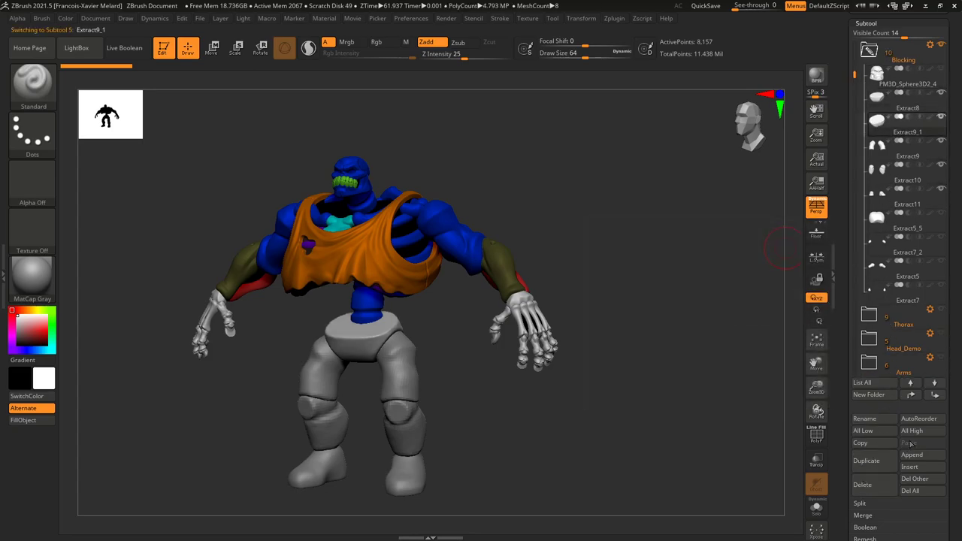
pyautogui.click(938, 397)
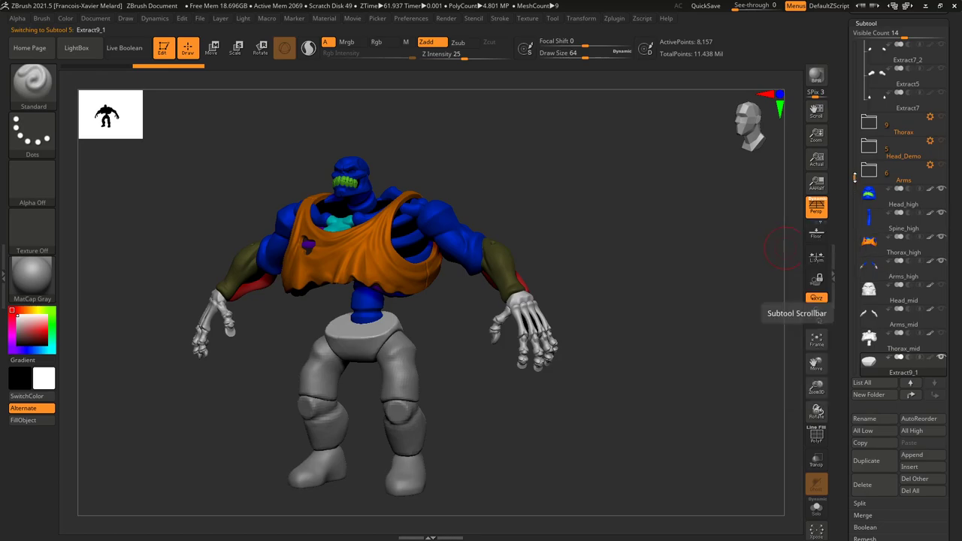
# Step: Duplicate the Extract9 thighs and the Extract10 lower legs, moving both copies to the end of the subtool list
pyautogui.moveTo(854, 178); pyautogui.dragTo(848, 71)
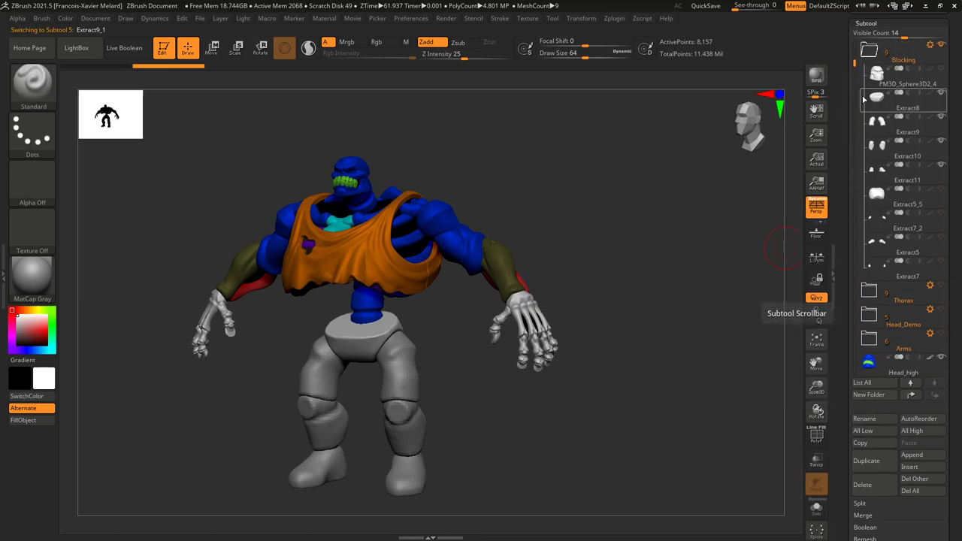
pyautogui.click(866, 461)
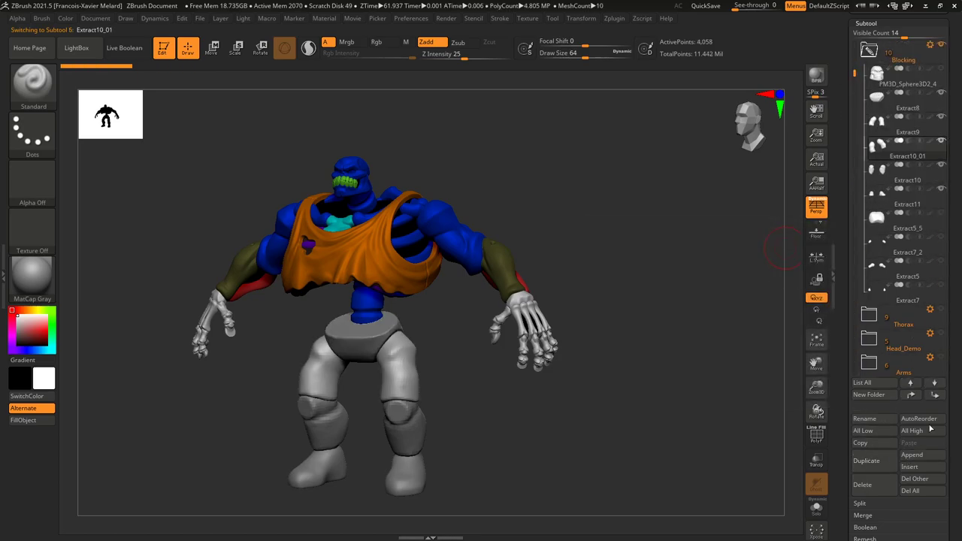
pyautogui.keyDown('shift'); pyautogui.click(935, 396); pyautogui.keyUp('shift')
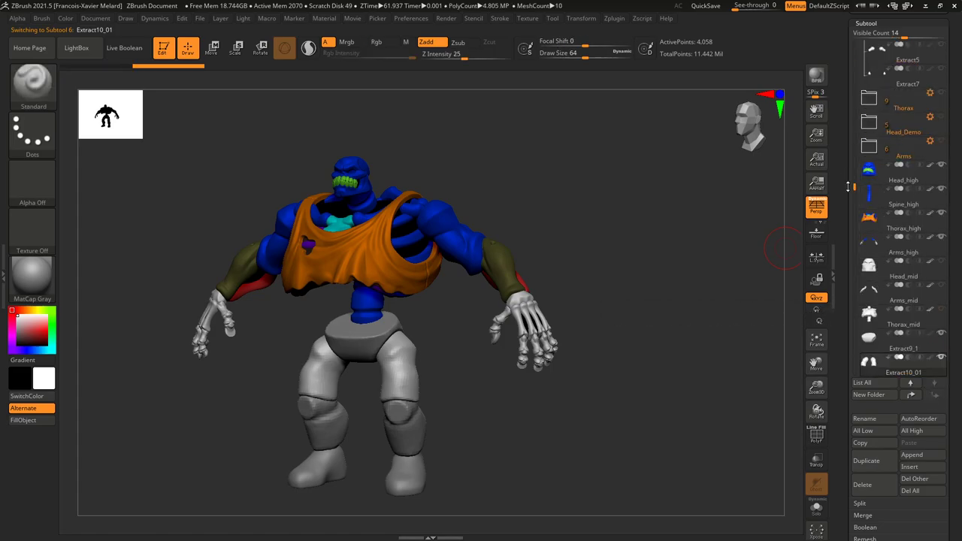
pyautogui.moveTo(856, 173); pyautogui.dragTo(856, 69)
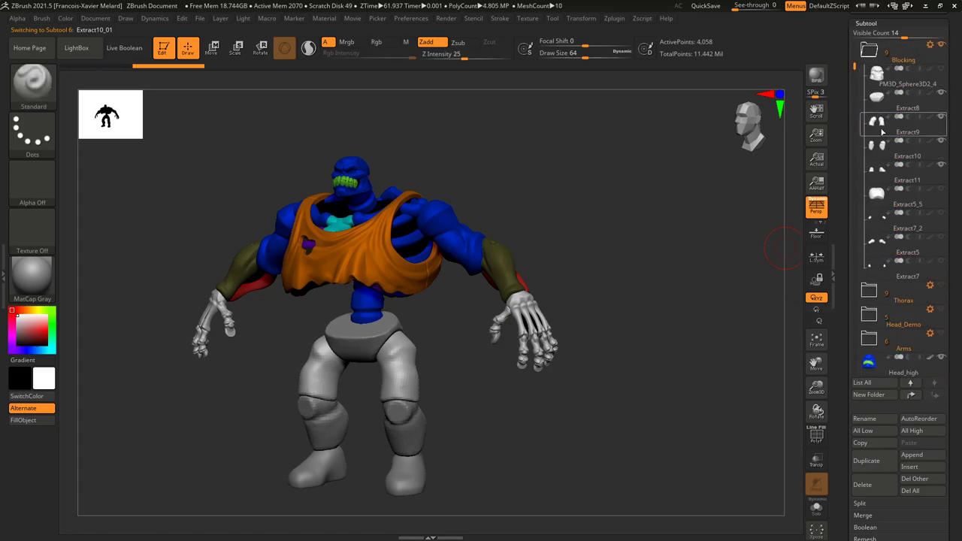
pyautogui.click(902, 151)
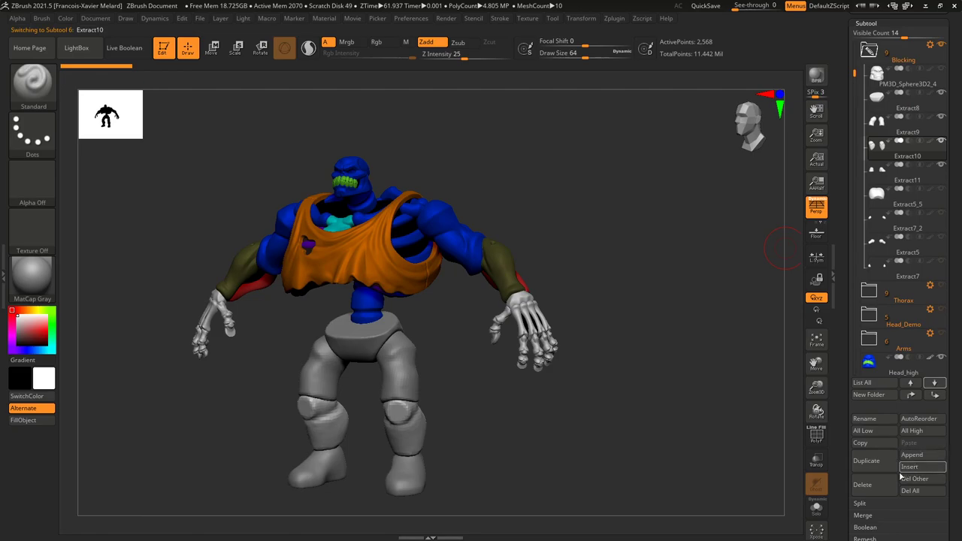
pyautogui.click(874, 467)
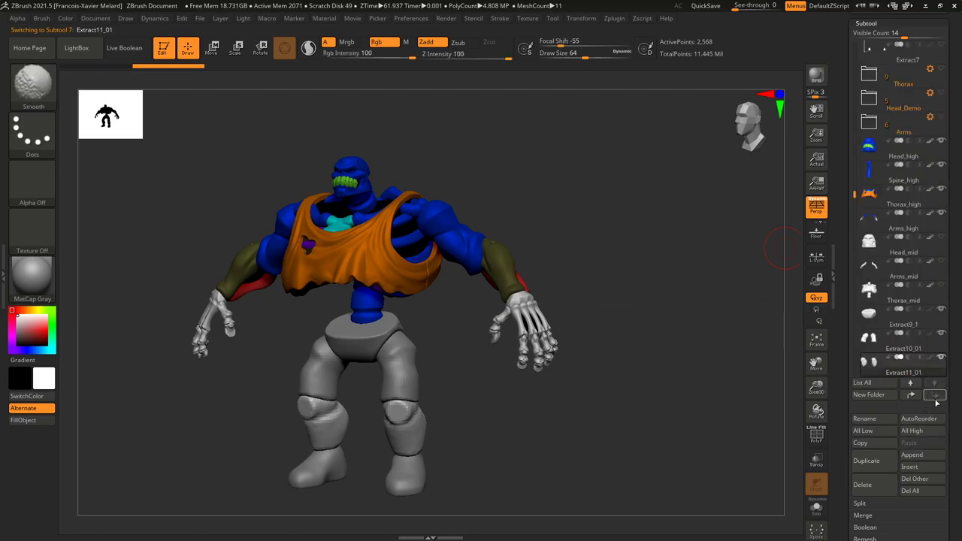
# Step: Duplicate the Extract11 feet subtool and move the copy to the end of the subtool list
pyautogui.scroll(7, 871, 158)
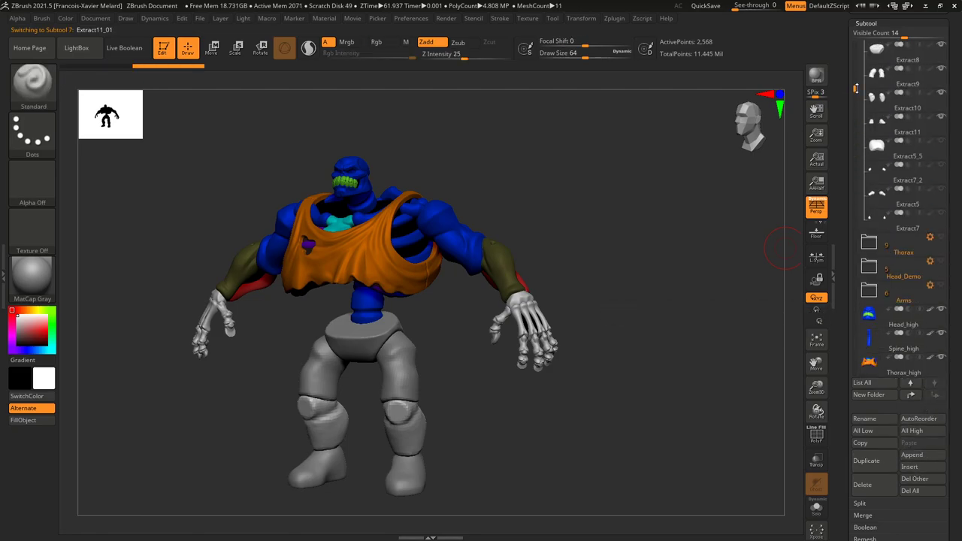
pyautogui.click(878, 116)
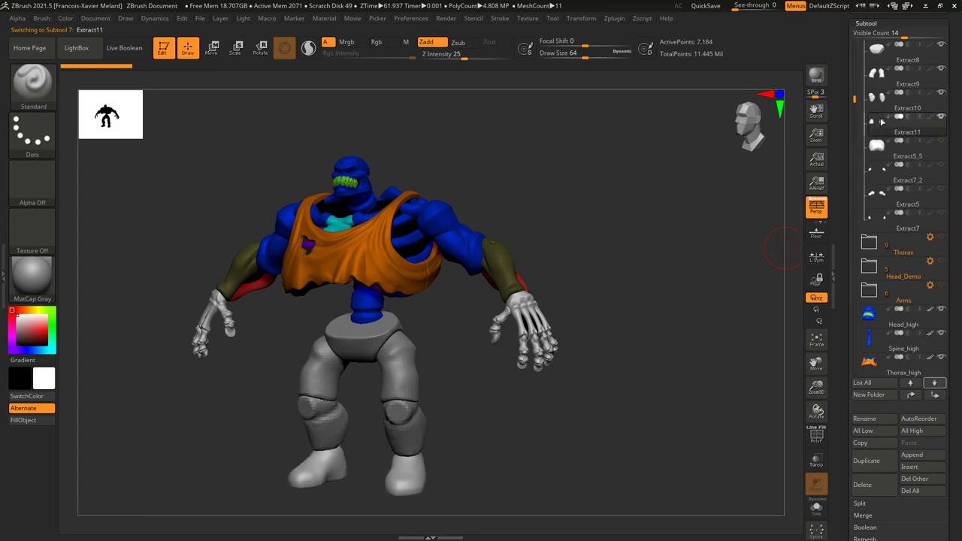
pyautogui.click(870, 461)
pyautogui.click(934, 383)
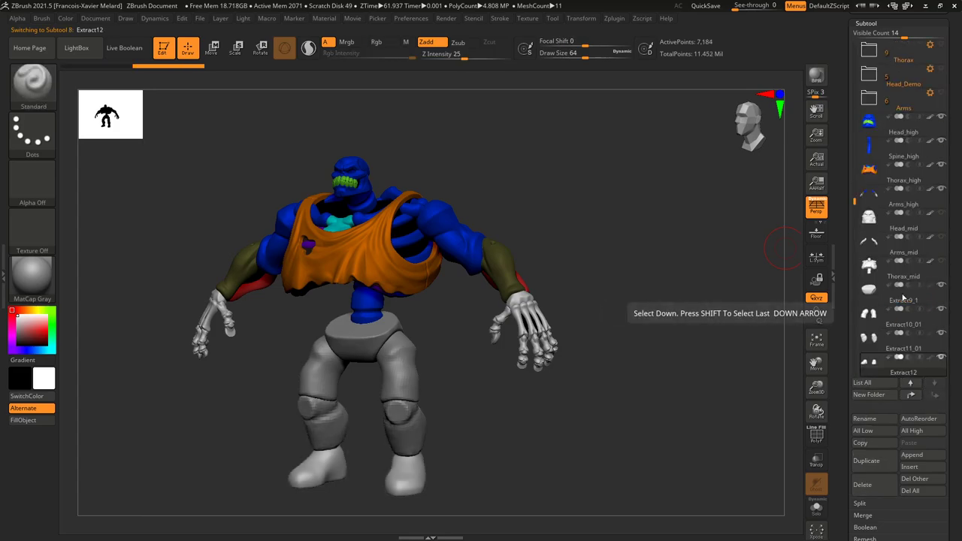
# Step: Hide the Head_high, Spine_high, Thorax_high and Arms_high subtools
pyautogui.click(940, 139)
pyautogui.click(941, 164)
pyautogui.click(941, 188)
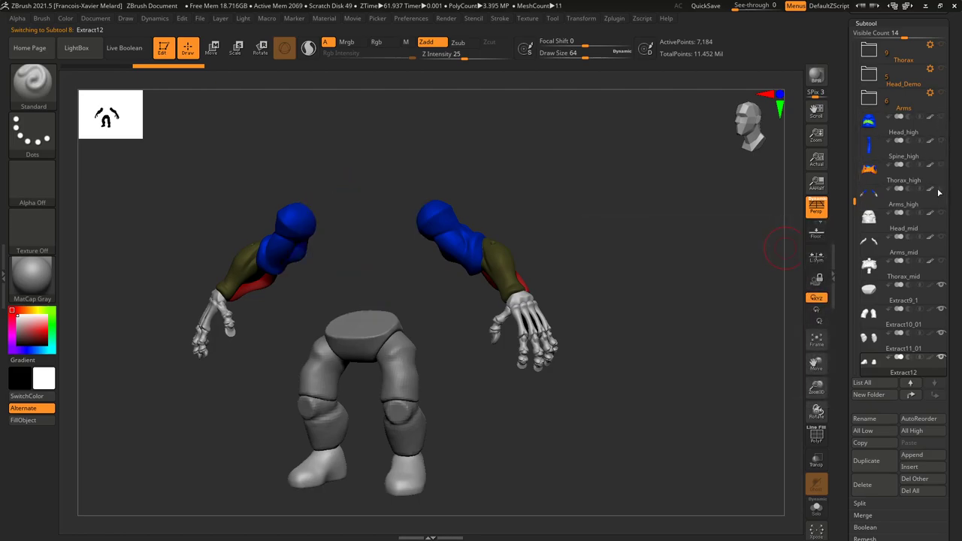
# Step: Show the Head_mid, Arms_mid and Thorax_mid subtools together with the pelvis and leg copies
pyautogui.click(941, 212)
pyautogui.click(941, 236)
pyautogui.click(941, 260)
pyautogui.click(941, 284)
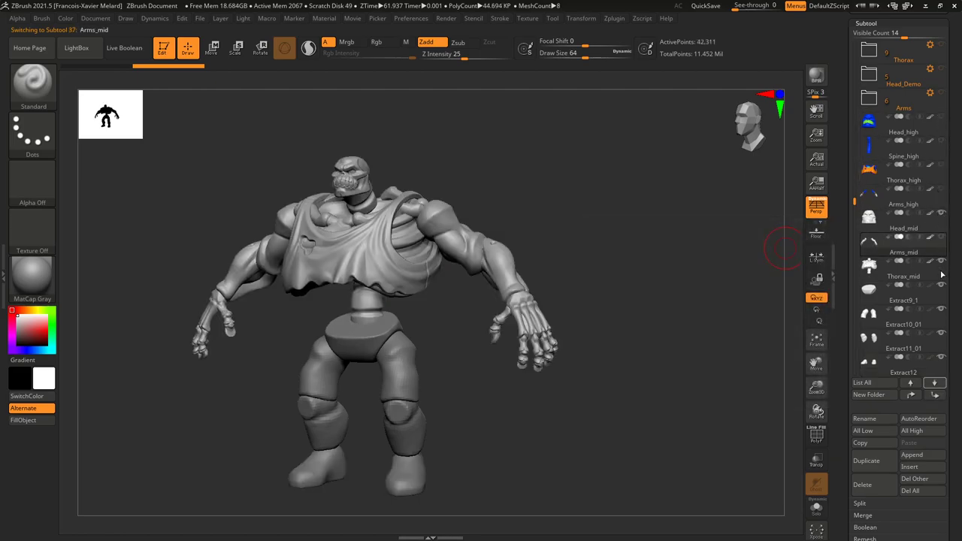
pyautogui.click(941, 260)
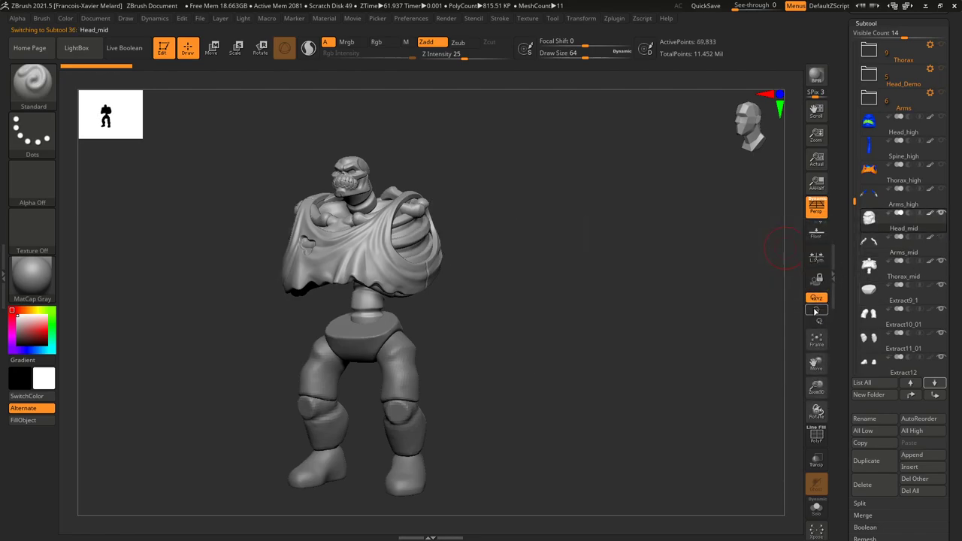
pyautogui.click(943, 238)
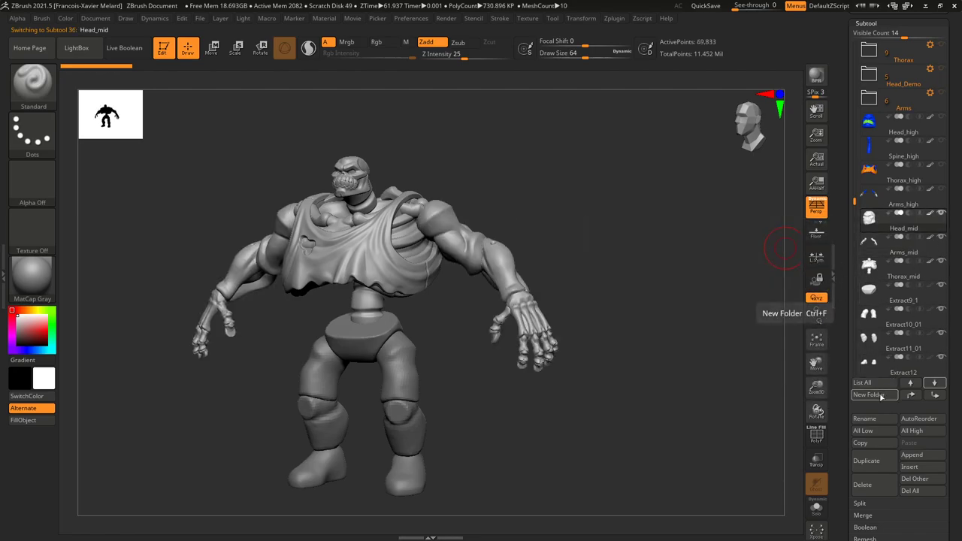
# Step: Create a subtool folder named Rig containing the Head_mid subtool
pyautogui.click(869, 394)
pyautogui.press('shift')
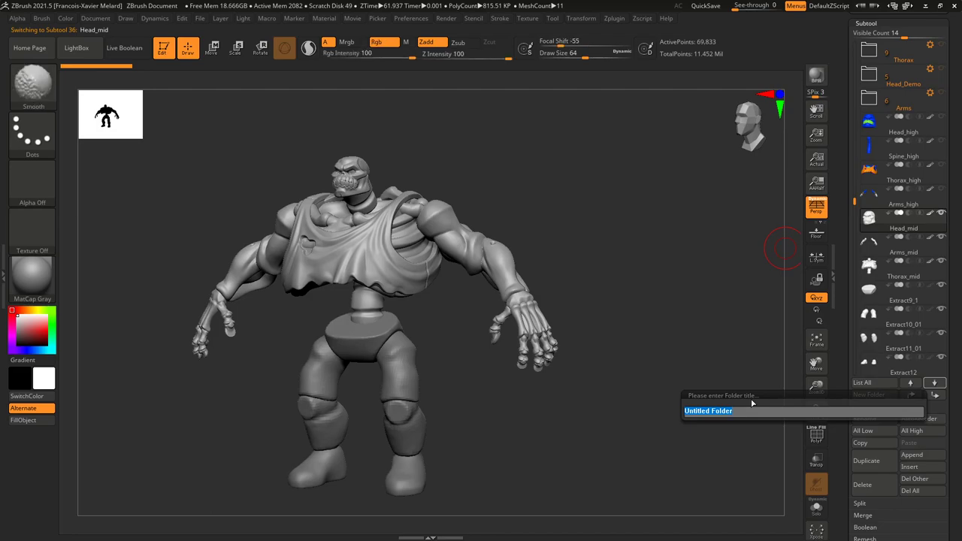
pyautogui.write('Rig')
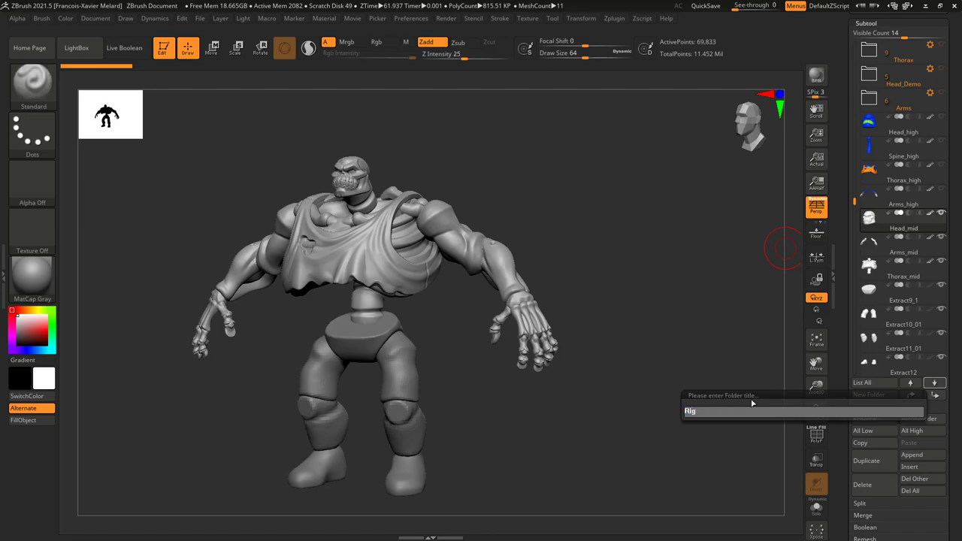
pyautogui.press('Return')
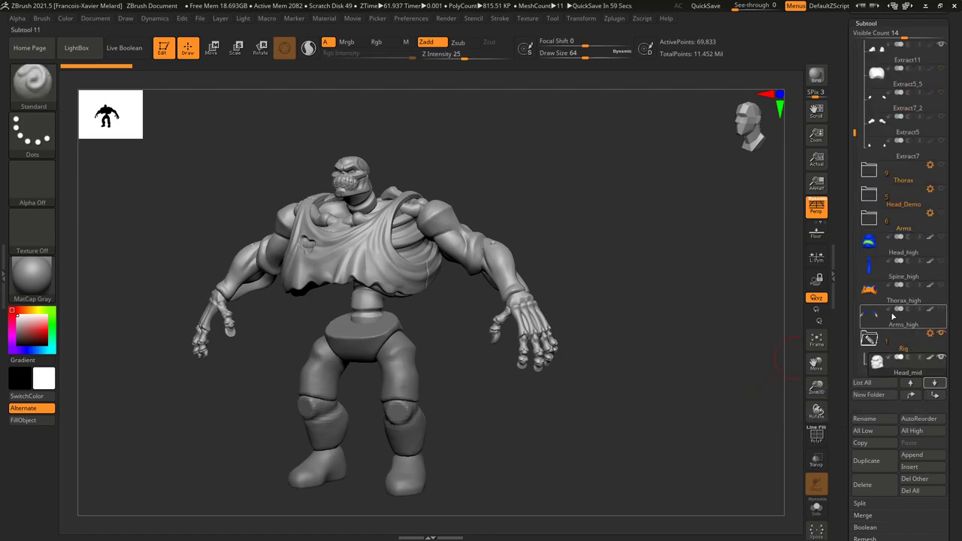
# Step: Move Arms_mid, Thorax_mid, Extract9_1, Extract10_01, Extract11_01 and Extract12 into the Rig folder
pyautogui.moveTo(855, 133); pyautogui.dragTo(855, 221)
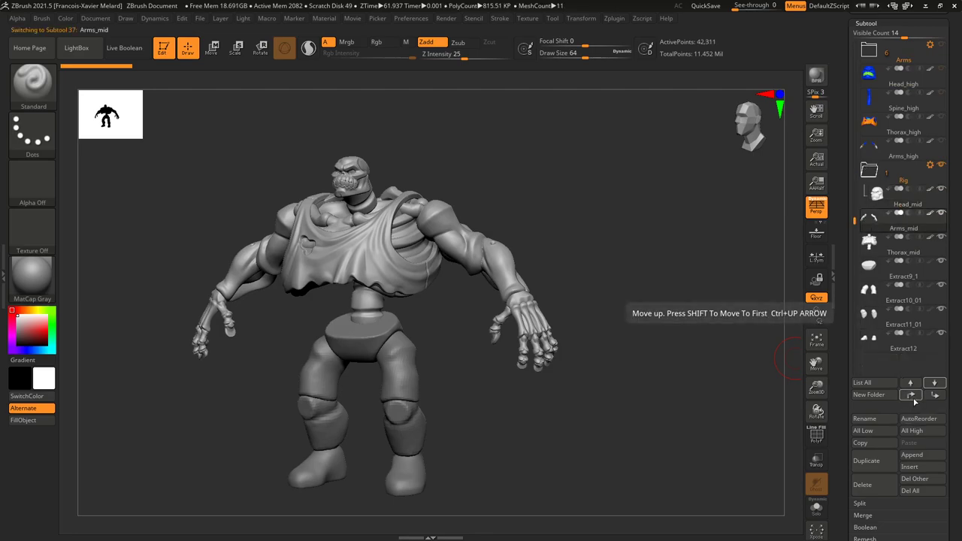
pyautogui.click(912, 396)
pyautogui.click(912, 396)
pyautogui.click(912, 396)
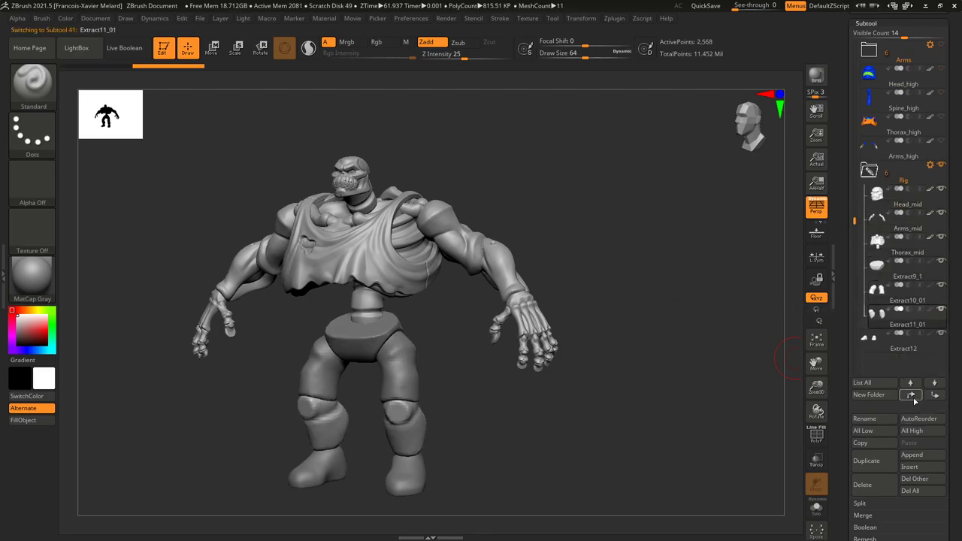
pyautogui.click(902, 342)
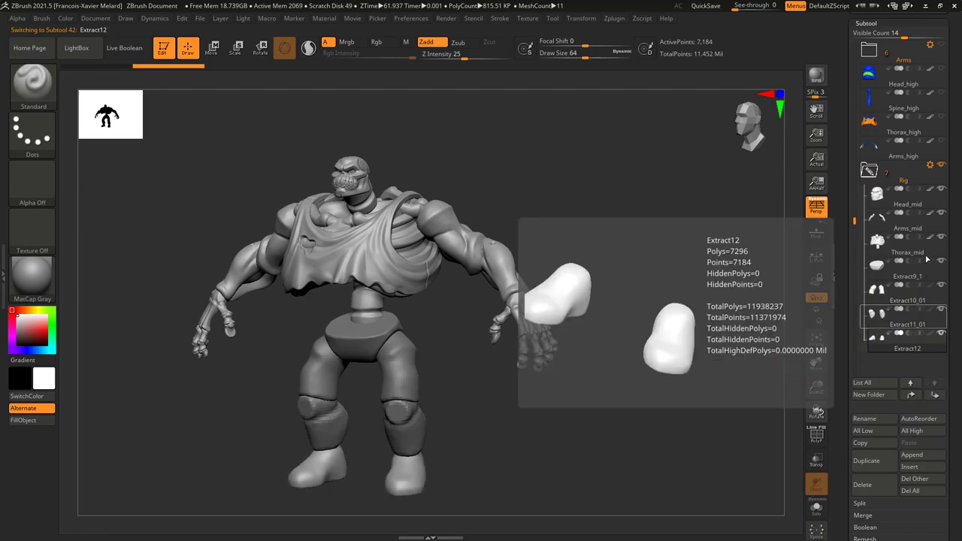
# Step: Boolean the Rig folder's subtools into one mesh and isolate the merged mesh with its polyframe displayed
pyautogui.click(930, 164)
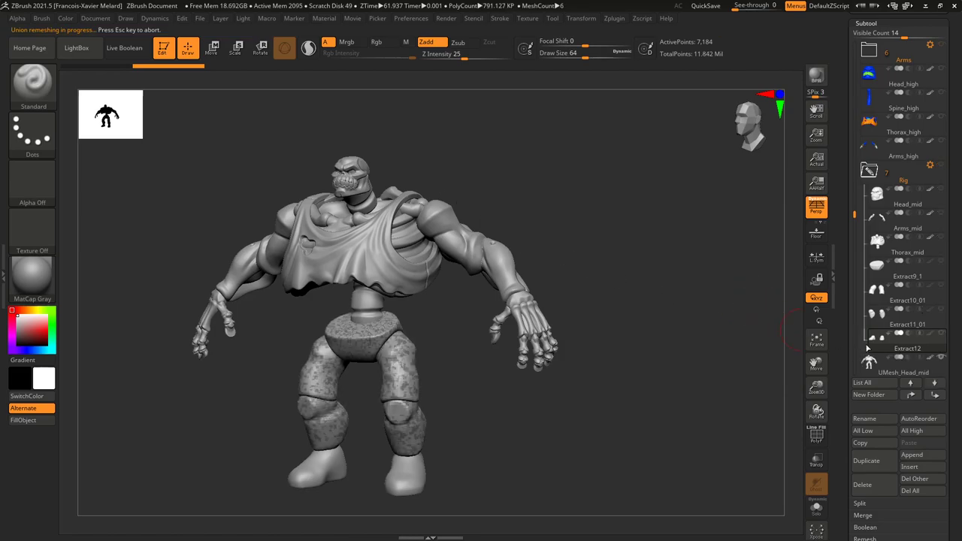
pyautogui.click(816, 508)
pyautogui.click(816, 435)
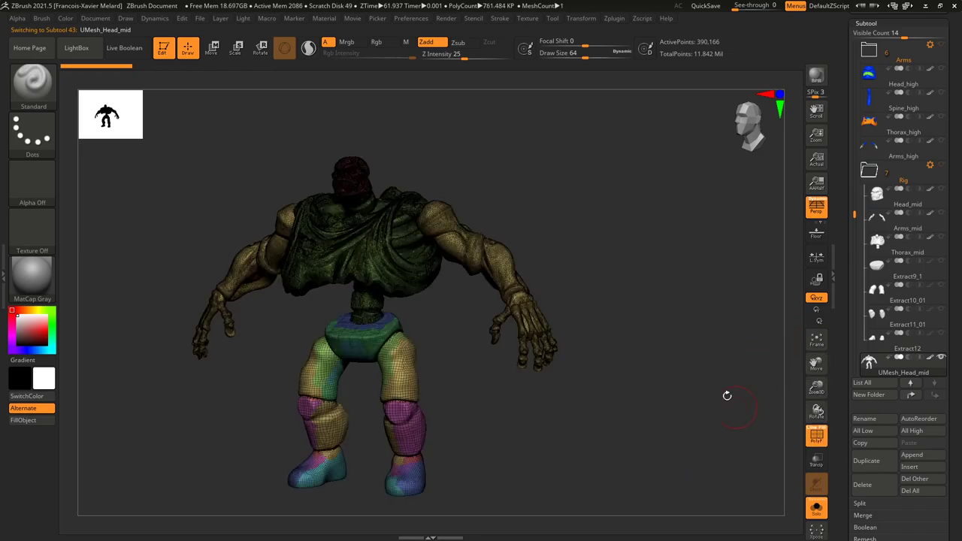
pyautogui.moveTo(648, 197)
pyautogui.mouseDown()
pyautogui.moveTo(677, 204)
pyautogui.moveTo(480, 188)
pyautogui.mouseUp()
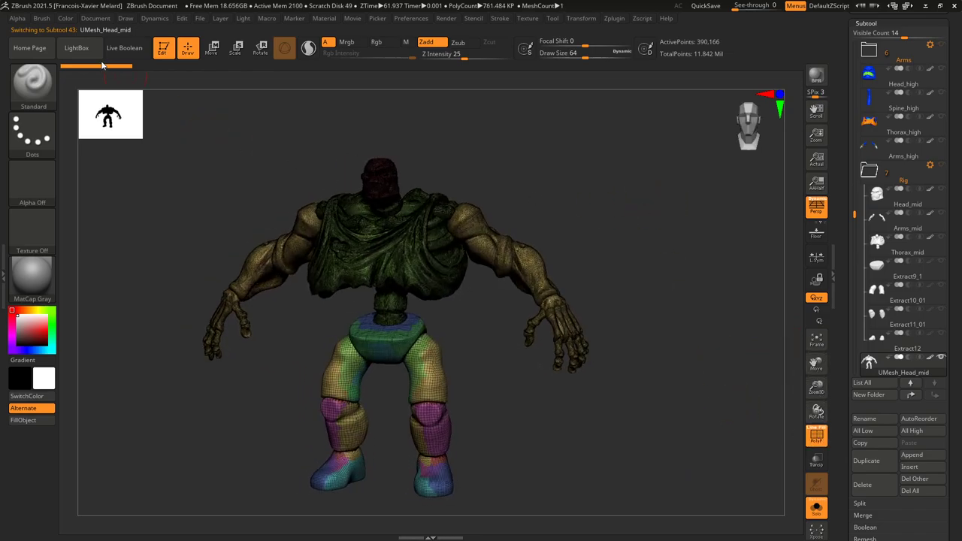
# Step: Dock the Zplugin palette in the side tray and expand Decimation Master
pyautogui.click(5, 258)
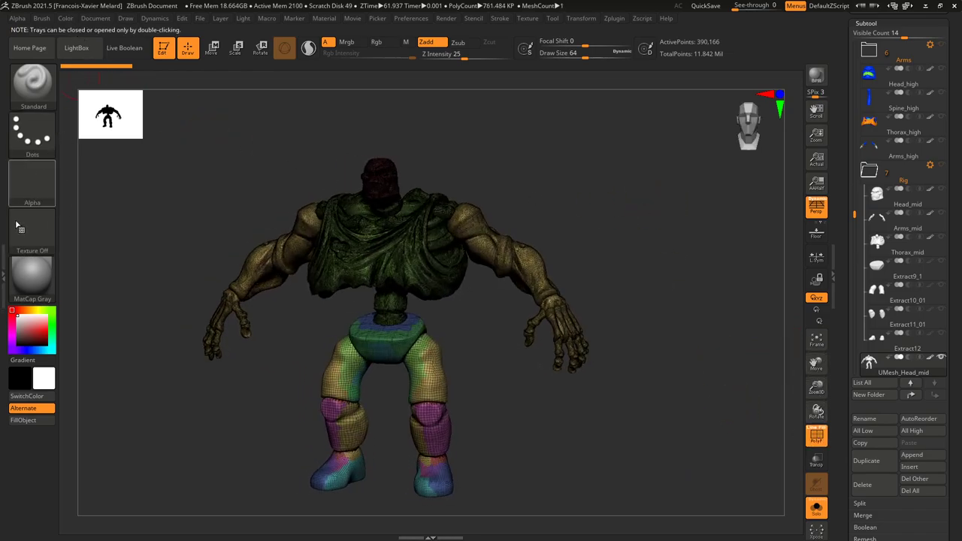
pyautogui.doubleClick(5, 277)
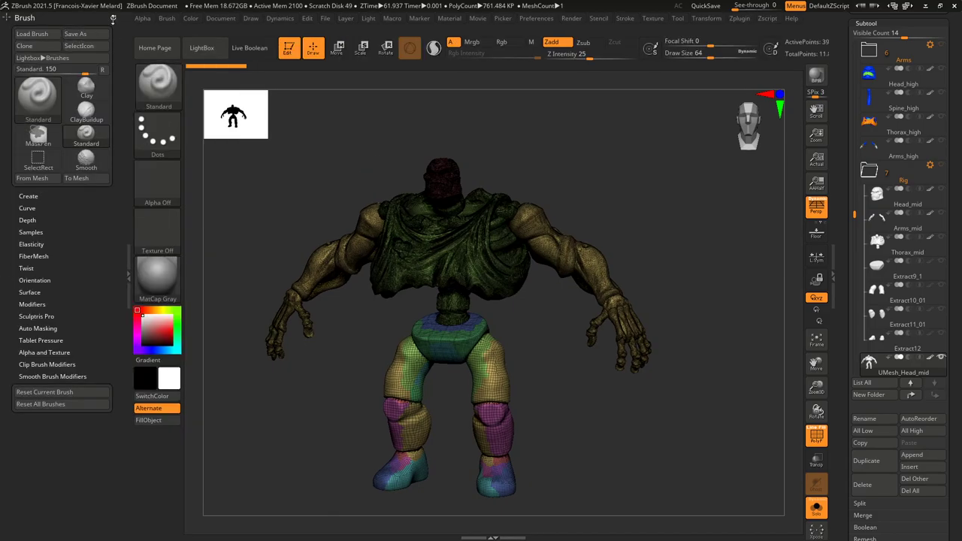
pyautogui.click(740, 18)
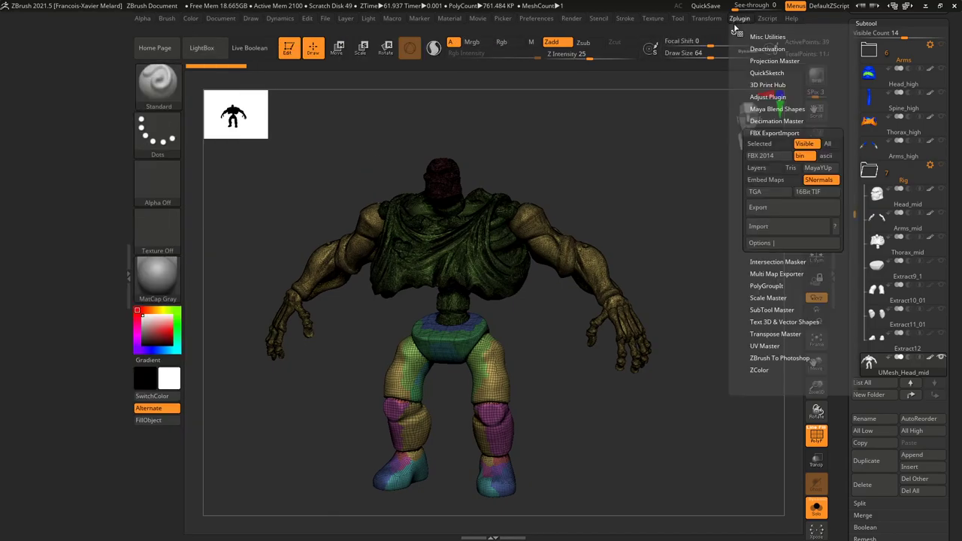
pyautogui.moveTo(740, 21); pyautogui.dragTo(32, 153)
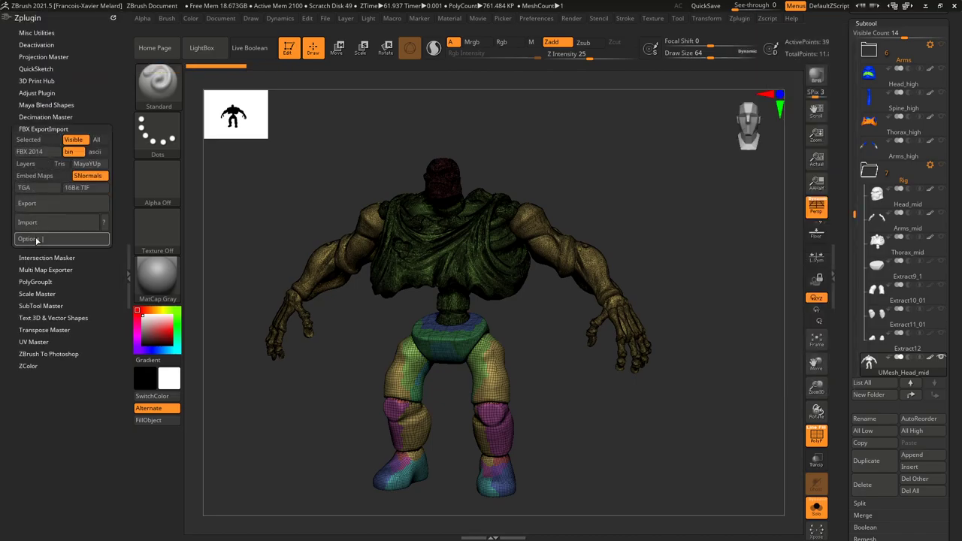
pyautogui.click(45, 117)
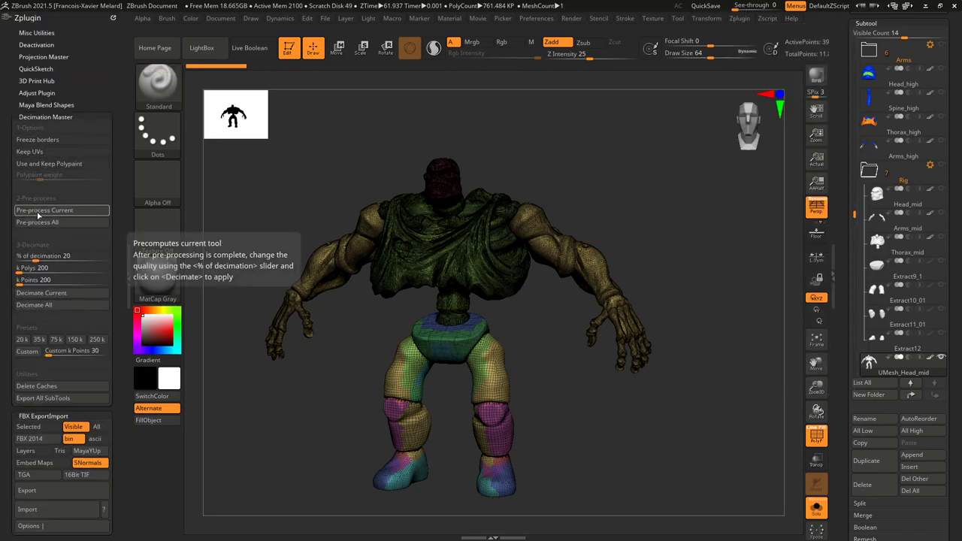
# Step: Pre-process the merged body mesh and decimate it at 20 percent, and close the side tray
pyautogui.click(37, 213)
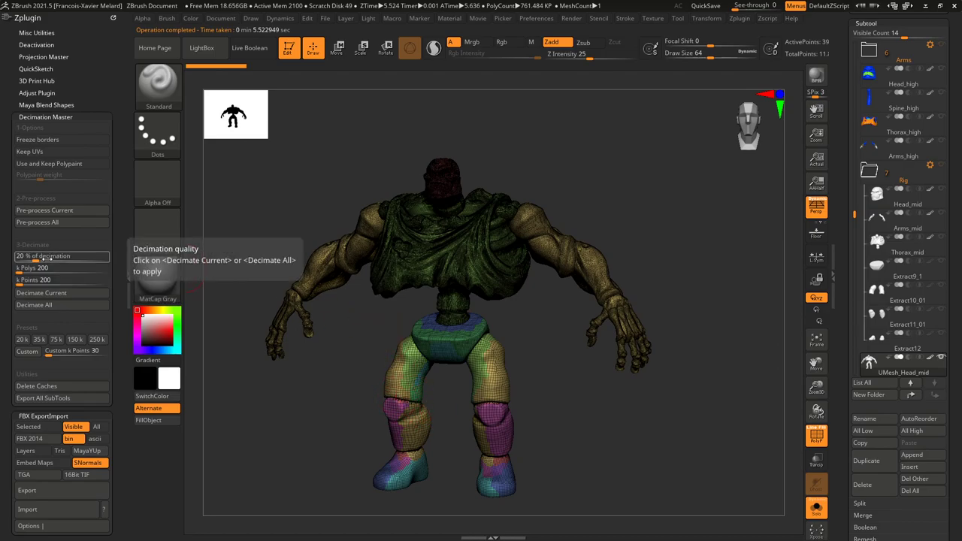
pyautogui.click(50, 293)
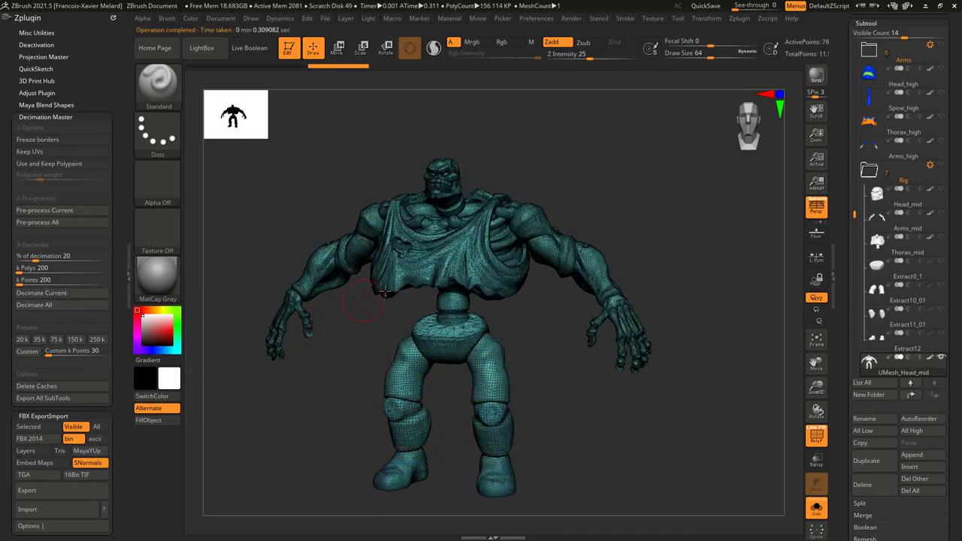
pyautogui.moveTo(559, 362); pyautogui.dragTo(594, 362)
pyautogui.click(750, 130)
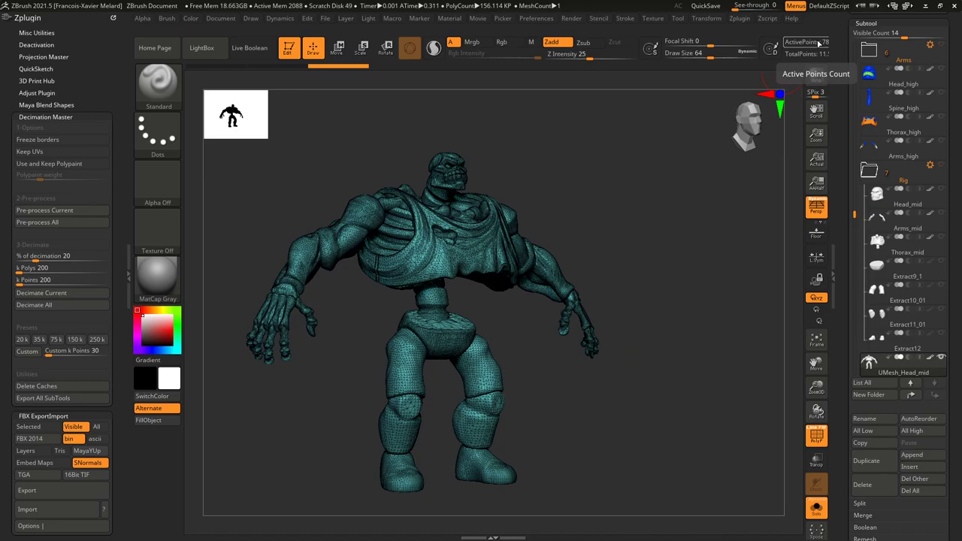
pyautogui.click(128, 277)
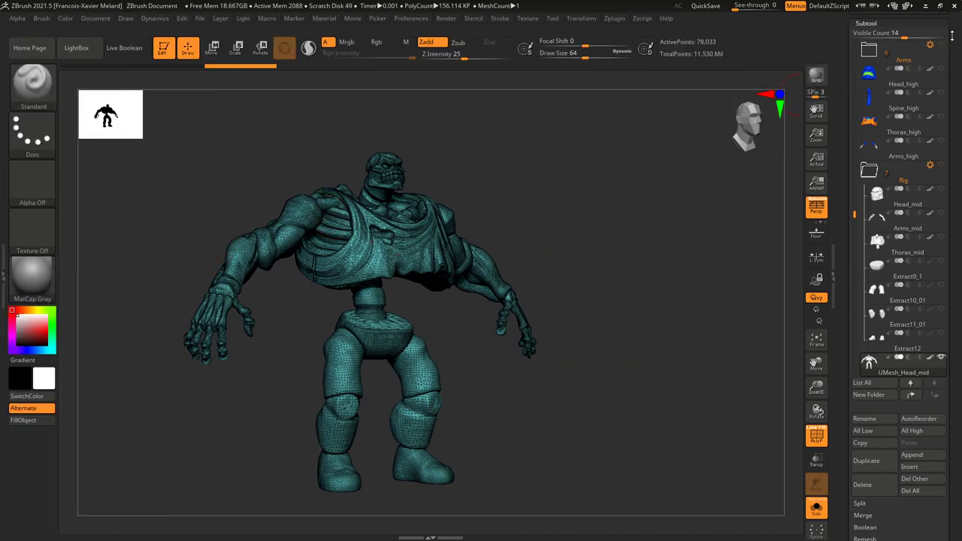
# Step: Start exporting the decimated mesh as OBJ and create and open a Rig folder inside HulkSkeleton
pyautogui.moveTo(954, 35); pyautogui.dragTo(961, 179)
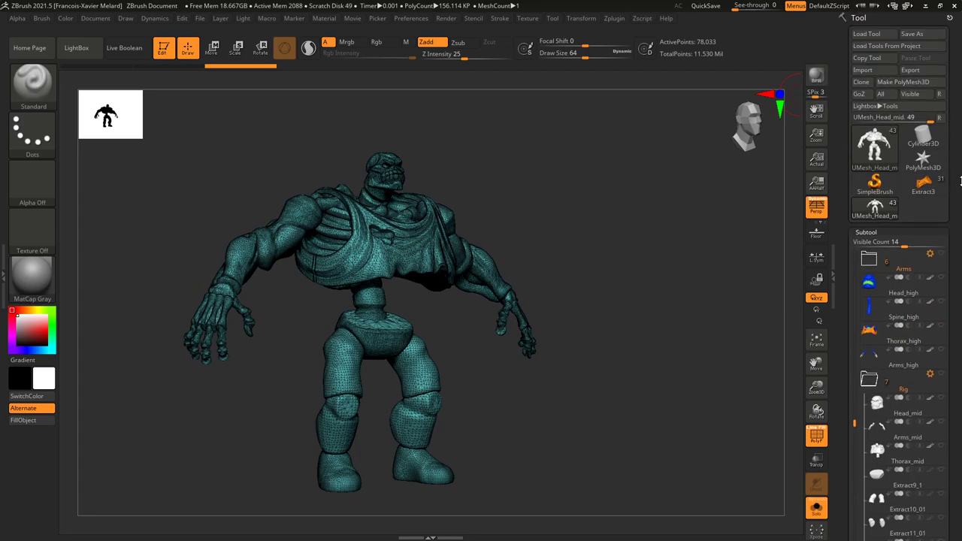
pyautogui.click(922, 70)
pyautogui.click(370, 64)
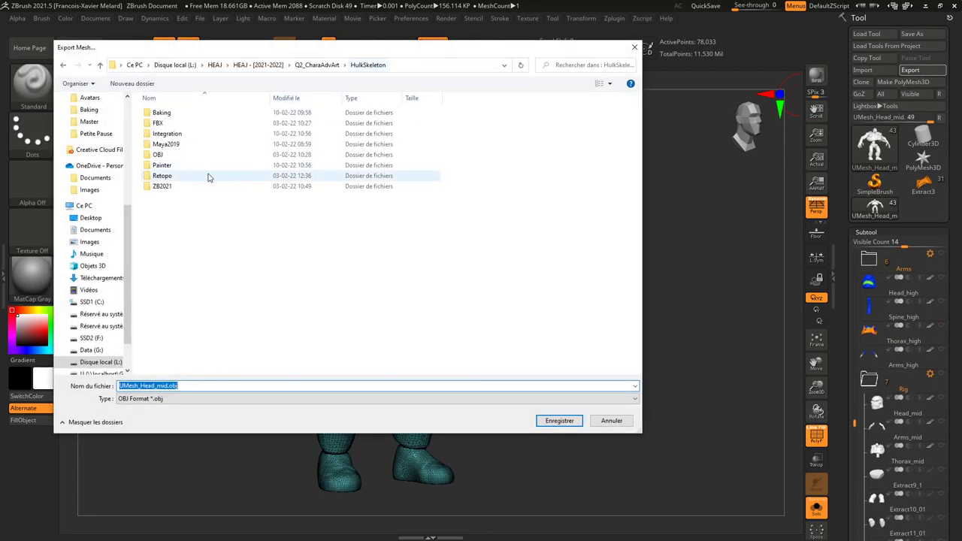
pyautogui.rightClick(163, 222)
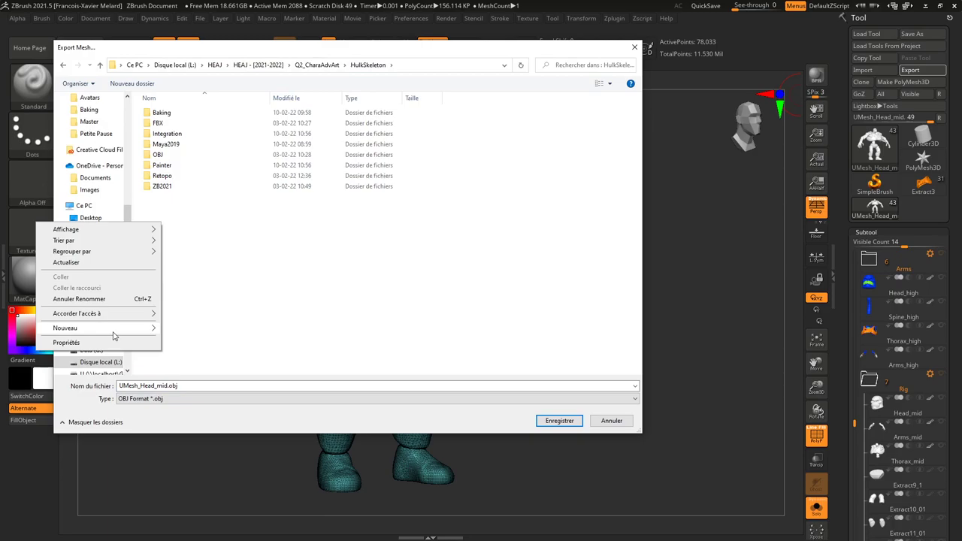
pyautogui.moveTo(114, 329)
pyautogui.click(194, 336)
pyautogui.write('n')
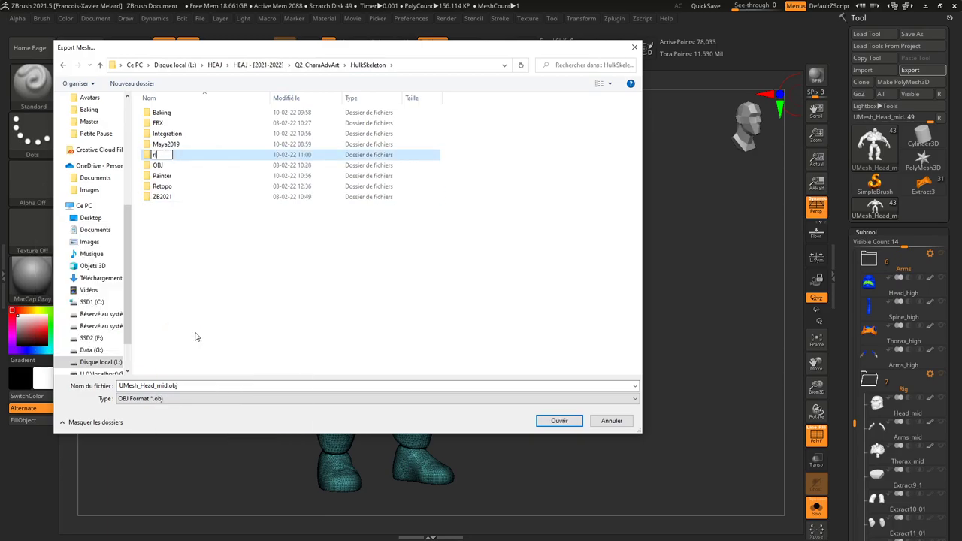
pyautogui.press('Return')
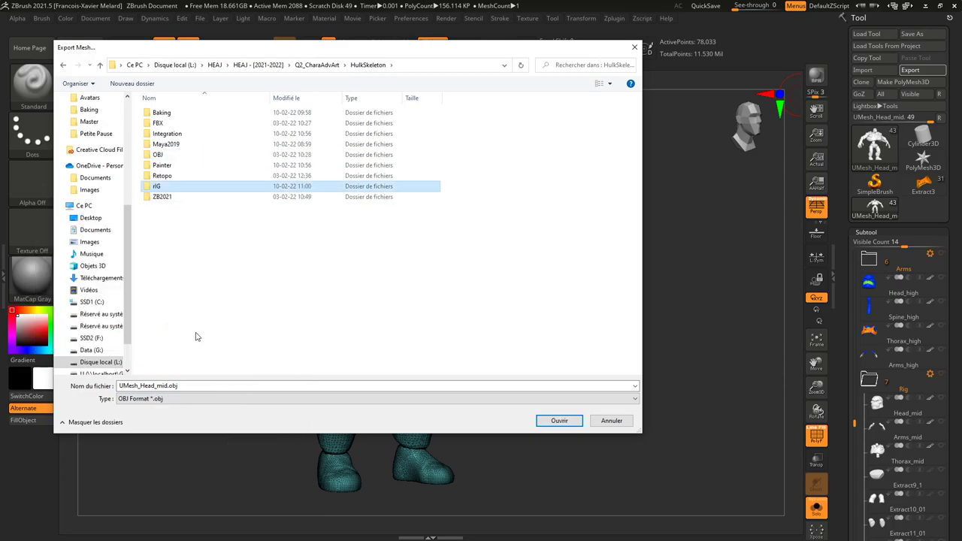
pyautogui.click(158, 187)
pyautogui.write('Rig')
pyautogui.press('Return')
pyautogui.press('Return')
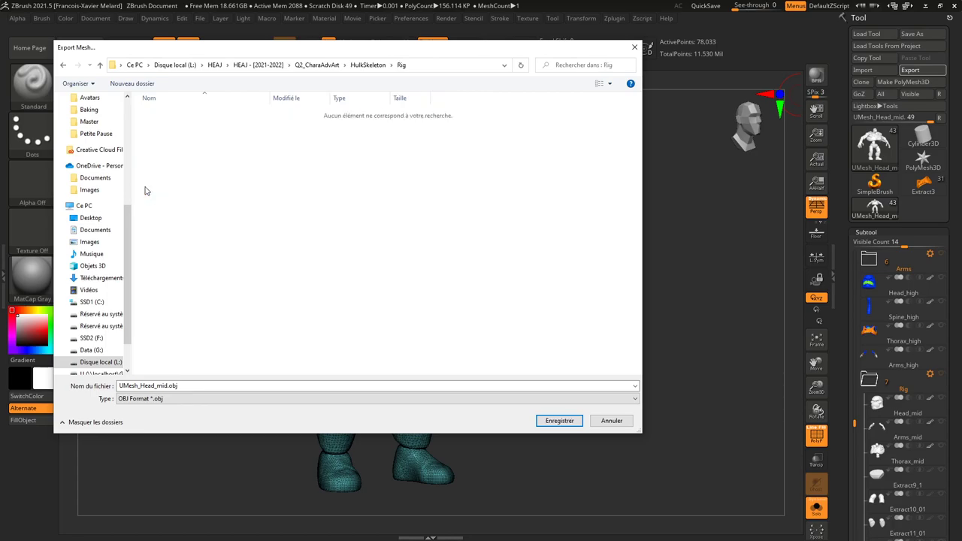
# Step: Save the exported OBJ file under the name Model in the Rig folder
pyautogui.click(184, 386)
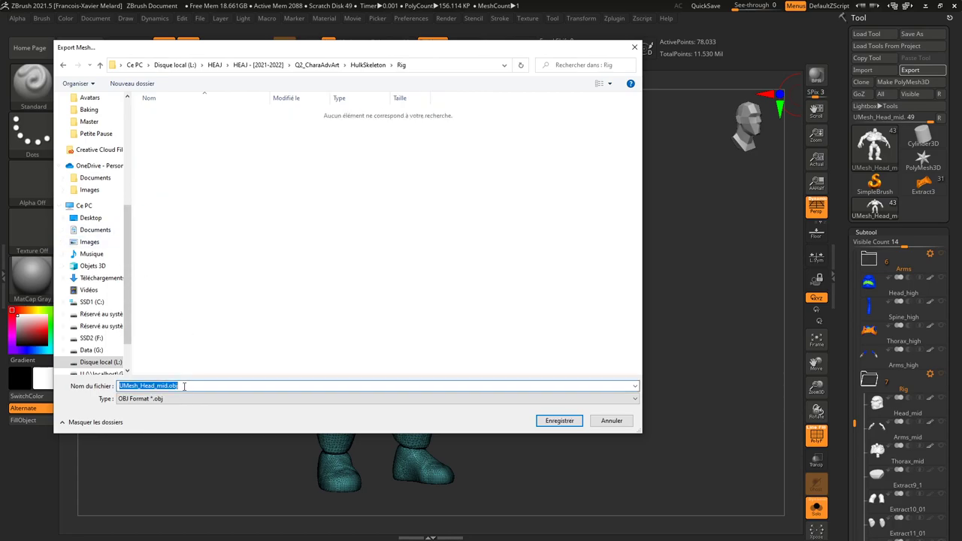
pyautogui.write('Model')
pyautogui.press('Return')
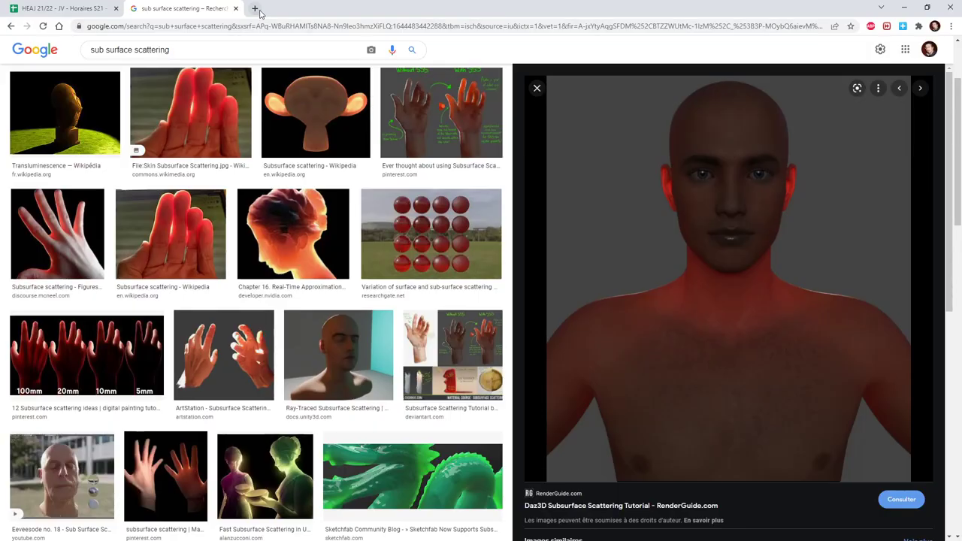
pyautogui.click(256, 9)
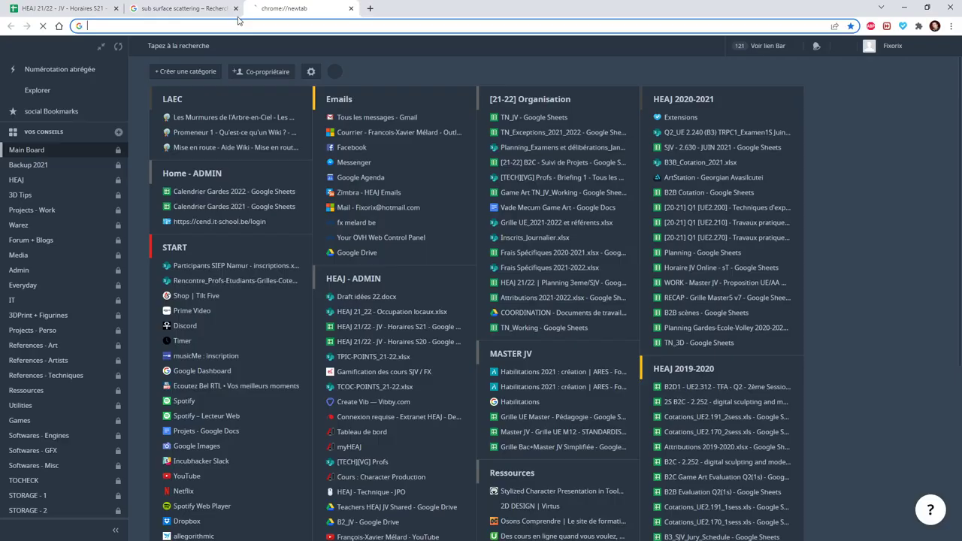
pyautogui.write('mixamo')
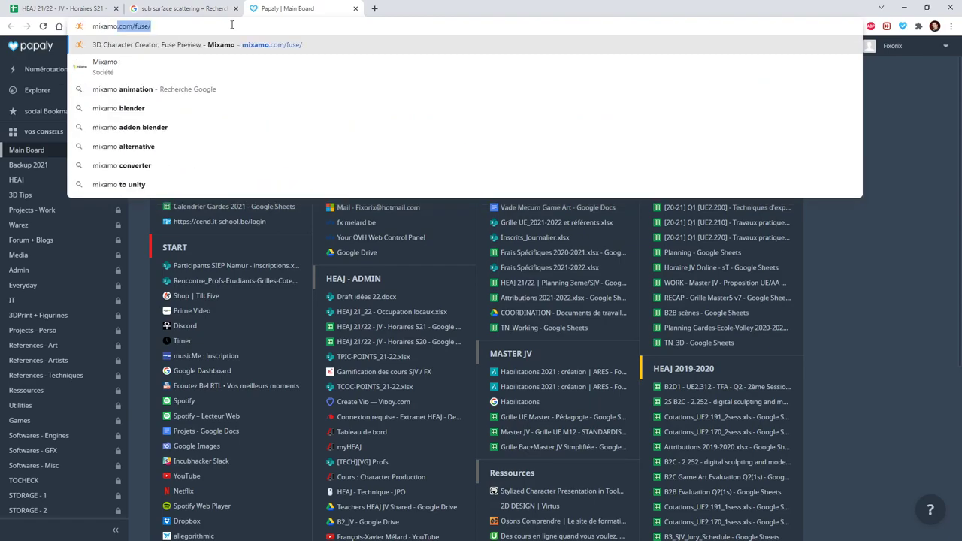
pyautogui.press('Return')
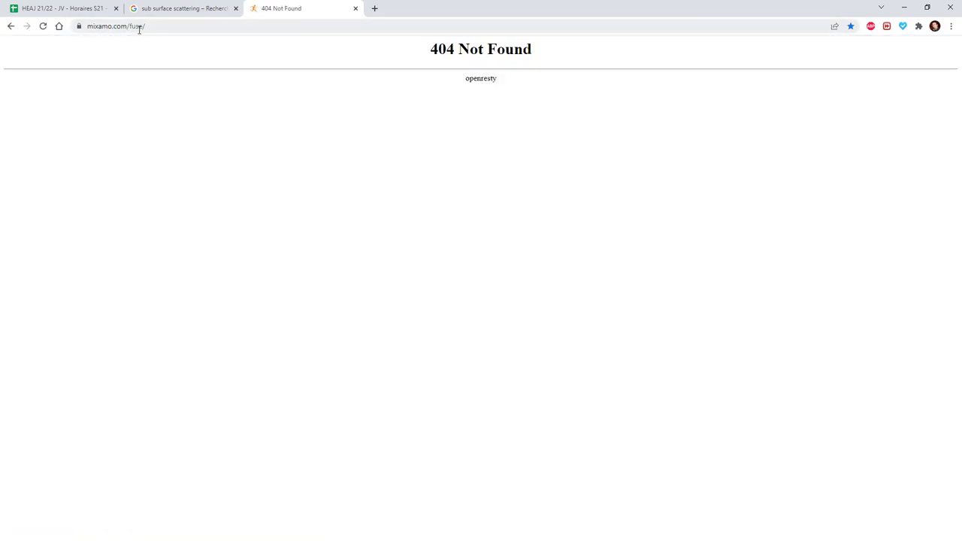
pyautogui.click(139, 27)
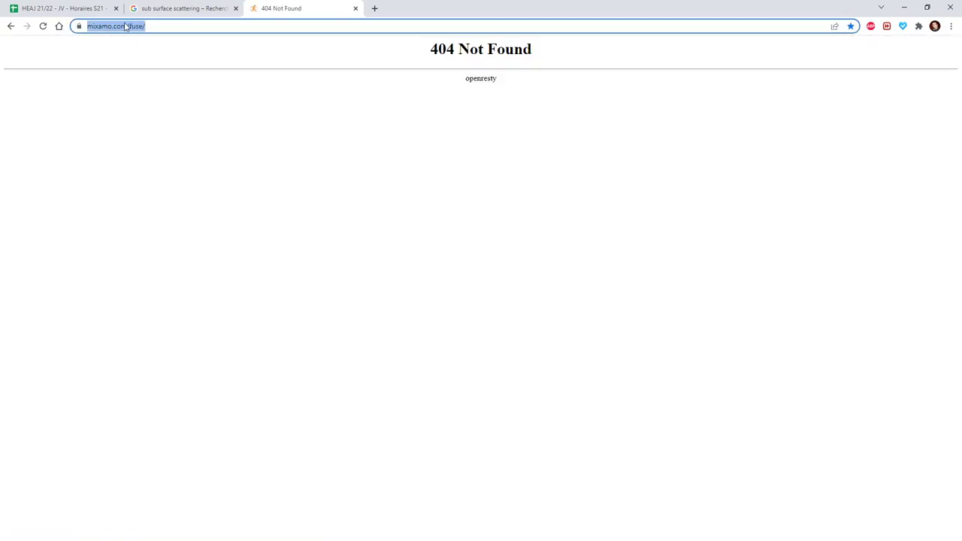
pyautogui.click(129, 25)
pyautogui.moveTo(166, 26); pyautogui.dragTo(212, 30)
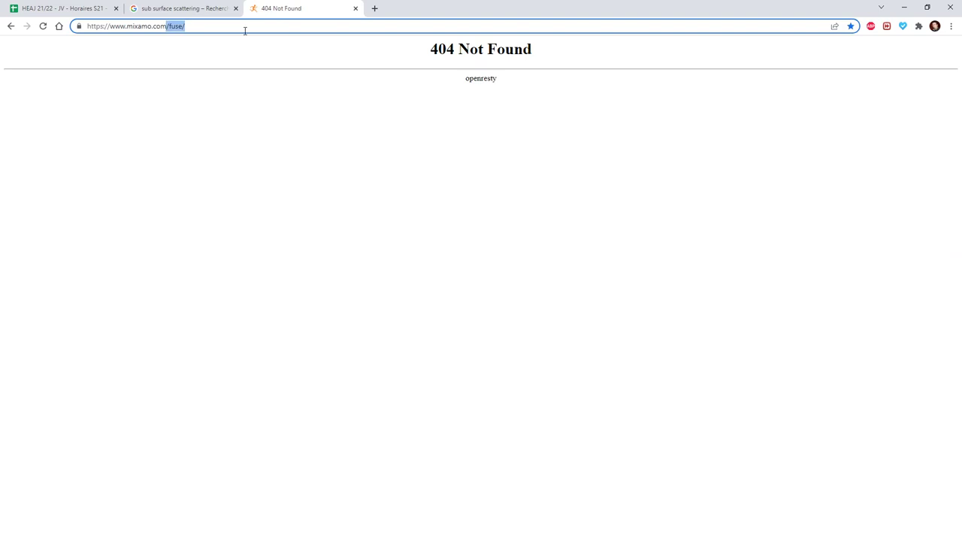
pyautogui.press('BackSpace')
pyautogui.press('Return')
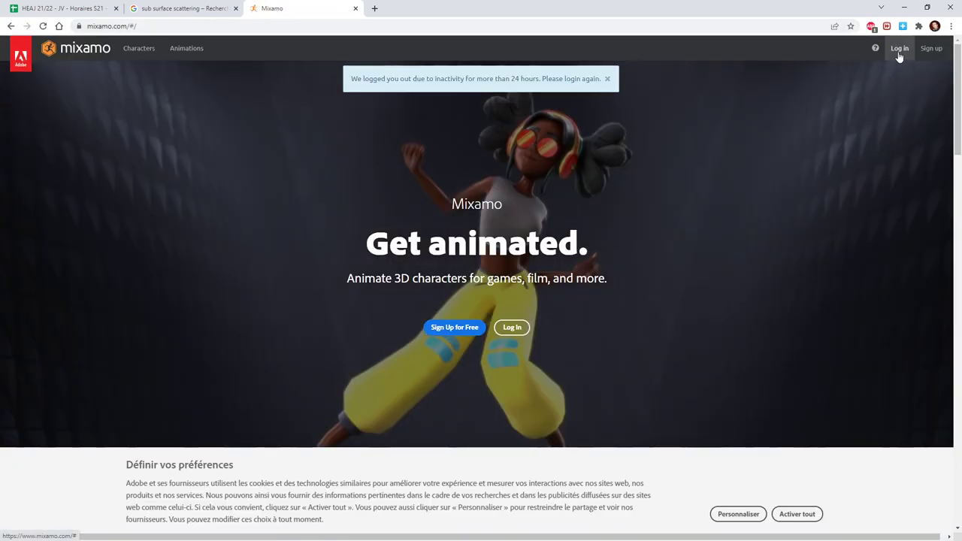
# Step: Sign in to Mixamo with the saved Adobe account e-mail and the account password
pyautogui.click(898, 50)
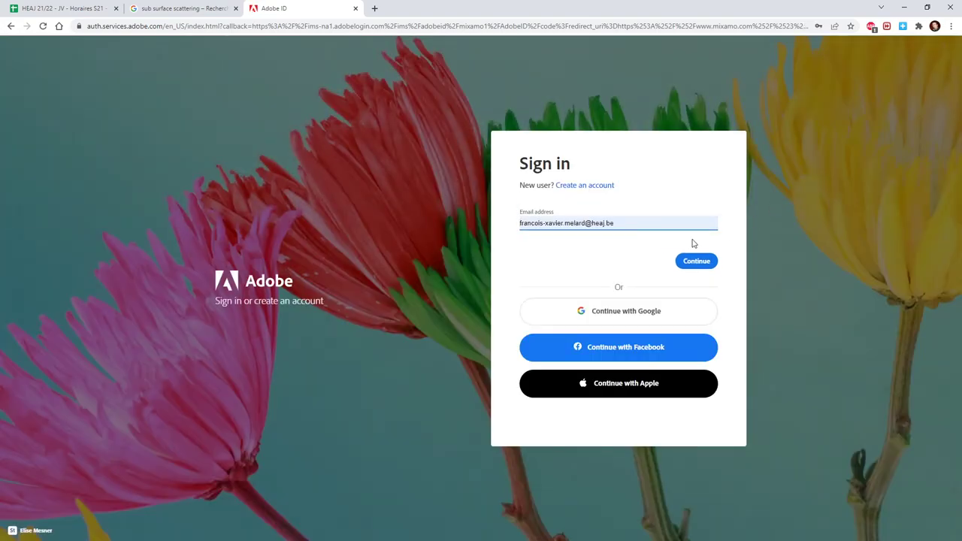
pyautogui.click(689, 261)
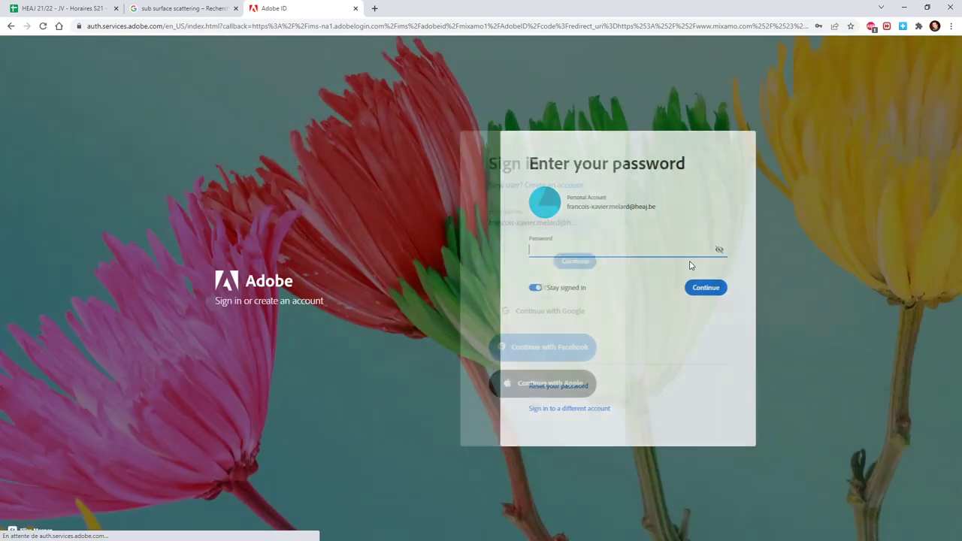
pyautogui.click(696, 287)
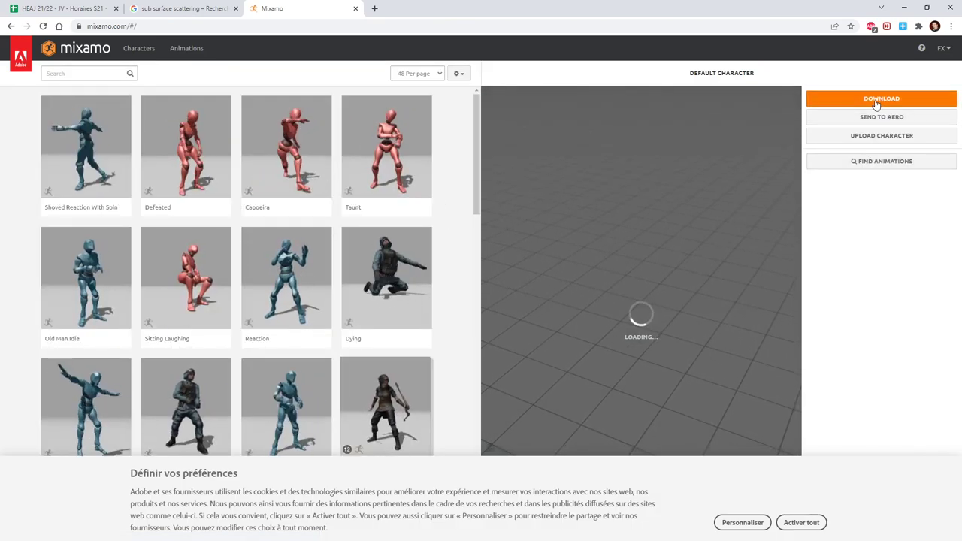
pyautogui.click(876, 102)
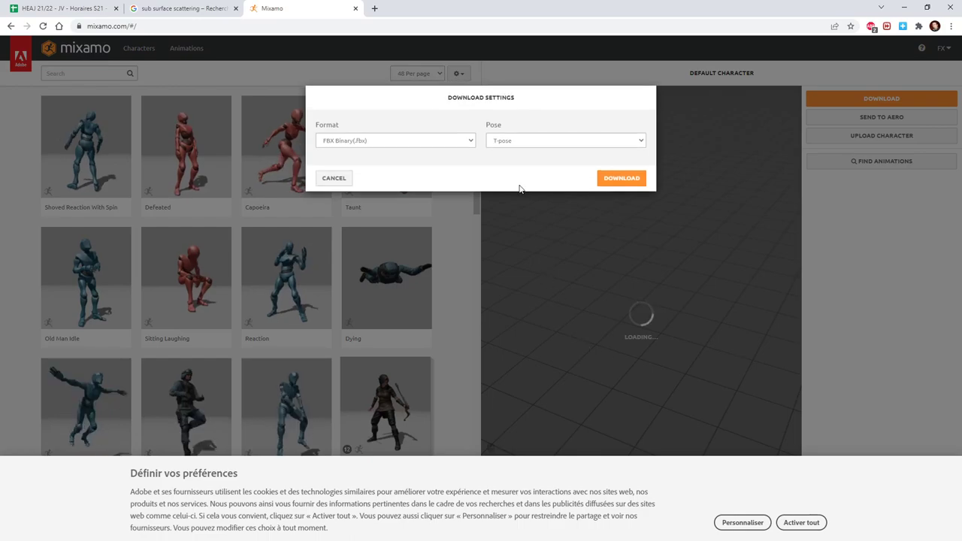
pyautogui.click(622, 178)
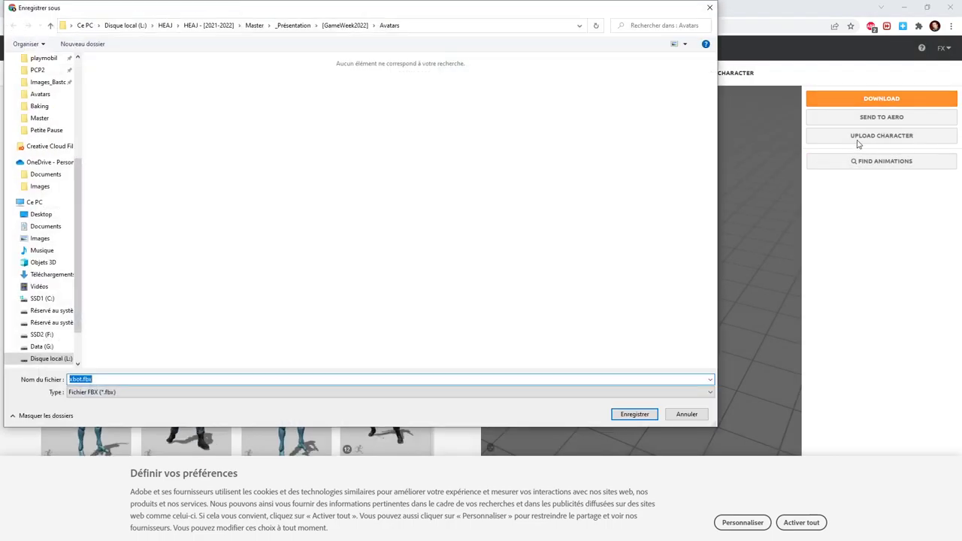
pyautogui.press('Return')
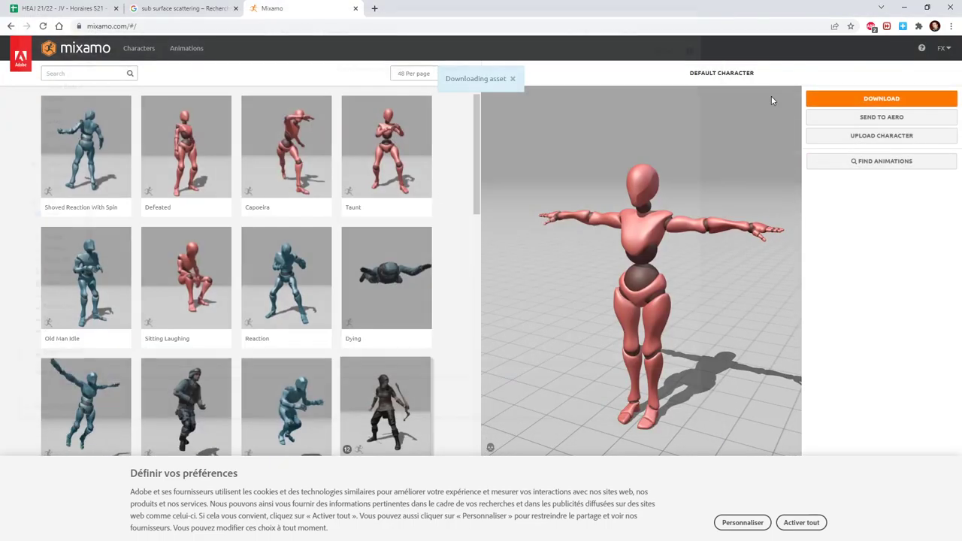
# Step: Start a Mixamo character upload and supply Model.obj from the HulkSkeleton Rig folder in File Explorer
pyautogui.click(880, 140)
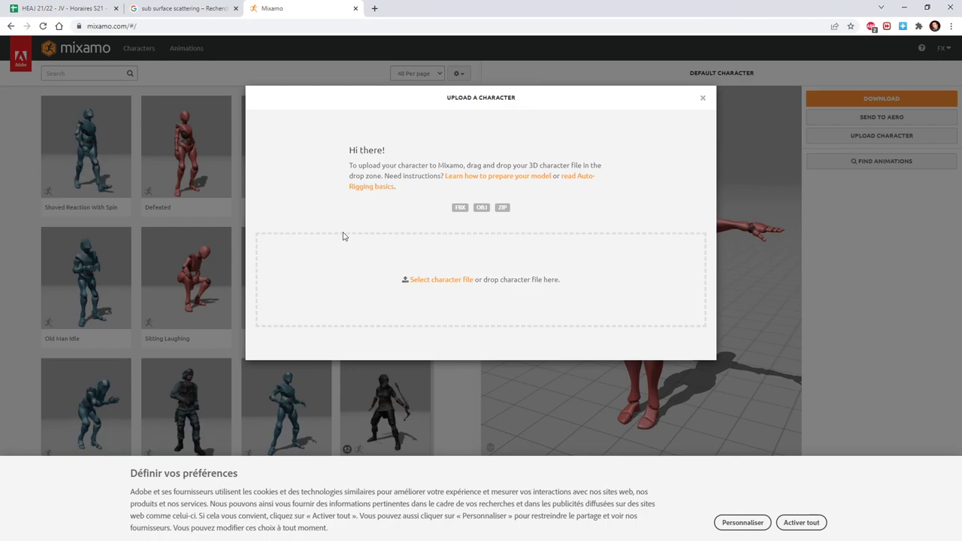
pyautogui.hotkey('alt', 'Tab')
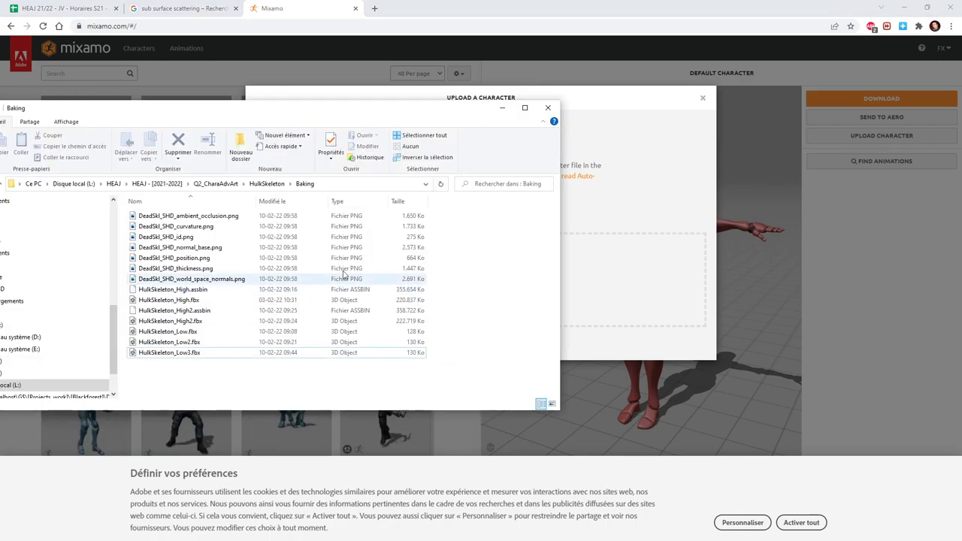
pyautogui.click(267, 184)
pyautogui.doubleClick(151, 279)
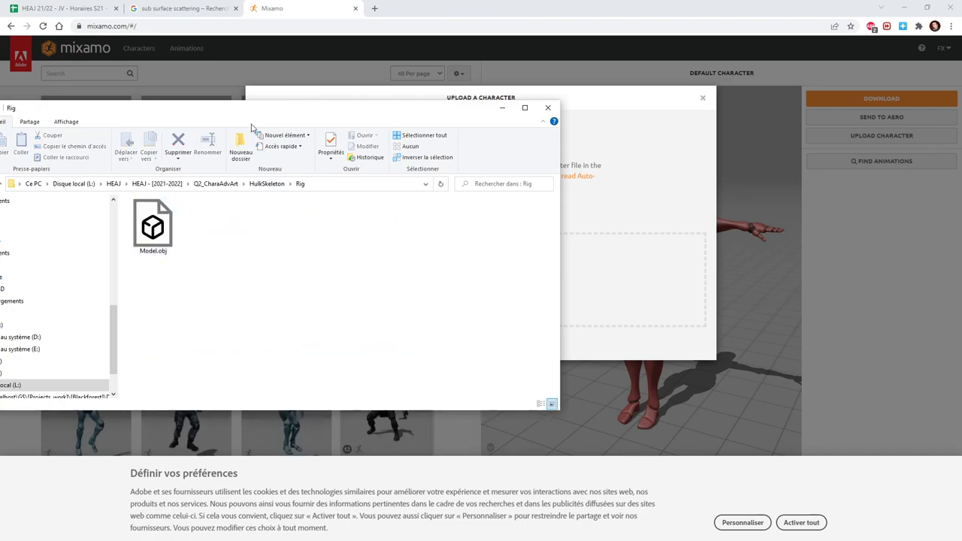
pyautogui.moveTo(273, 115); pyautogui.dragTo(0, 114)
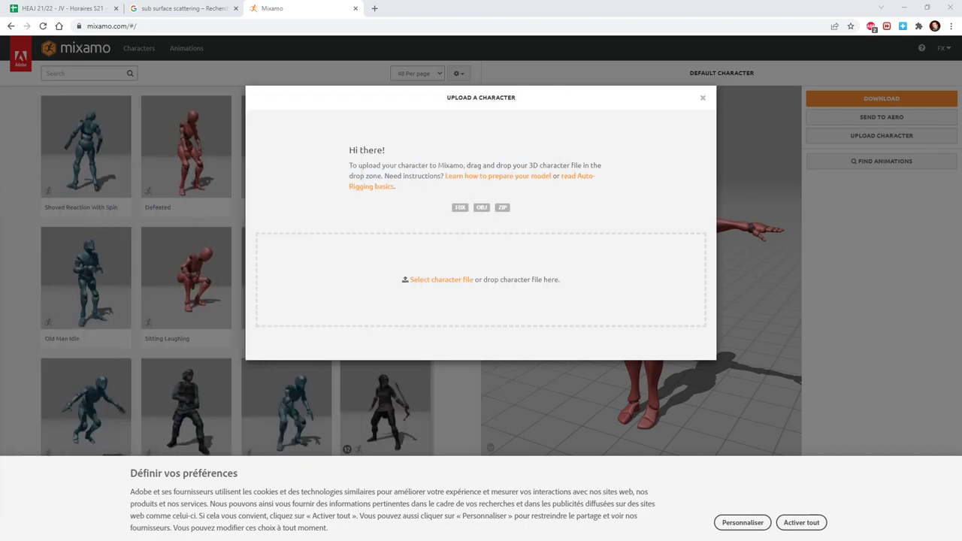
pyautogui.moveTo(214, 300); pyautogui.dragTo(493, 298)
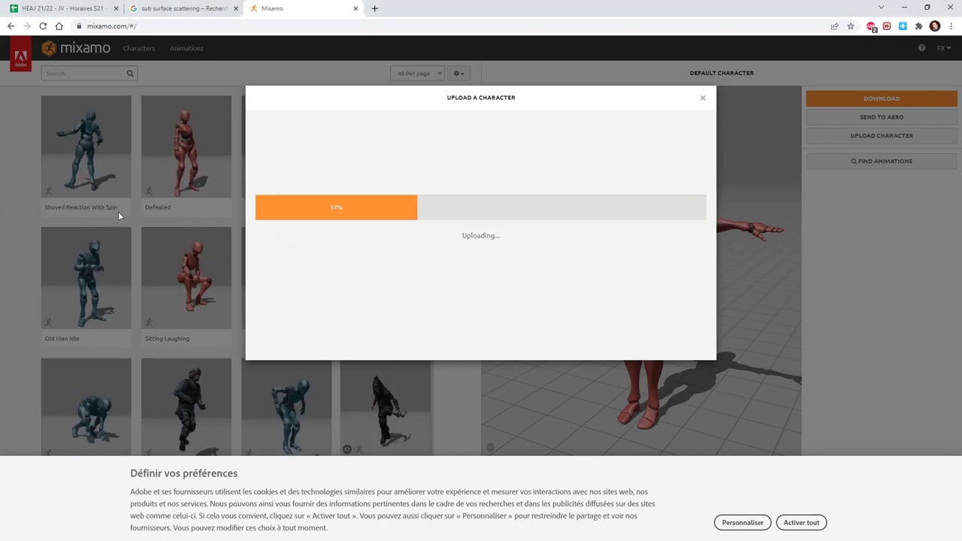
# Step: Show the HulkSkeleton project folder in File Explorer and minimize its window
pyautogui.hotkey('alt', 'Tab')
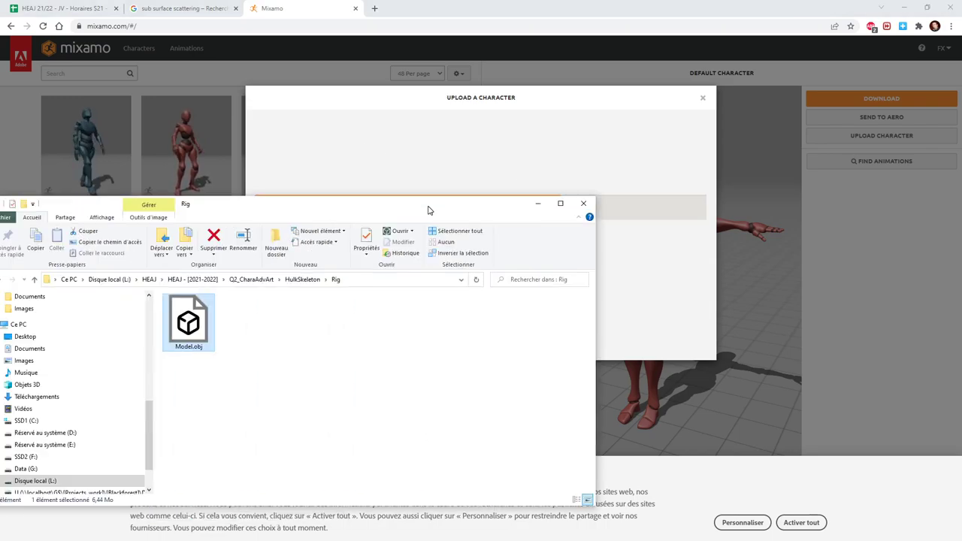
pyautogui.moveTo(429, 209); pyautogui.dragTo(551, 189)
pyautogui.click(425, 259)
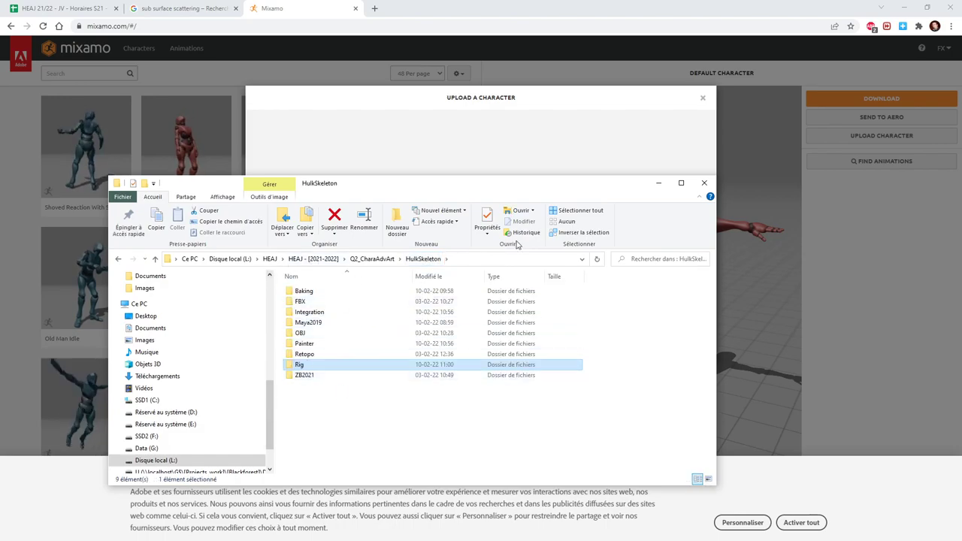
pyautogui.click(658, 182)
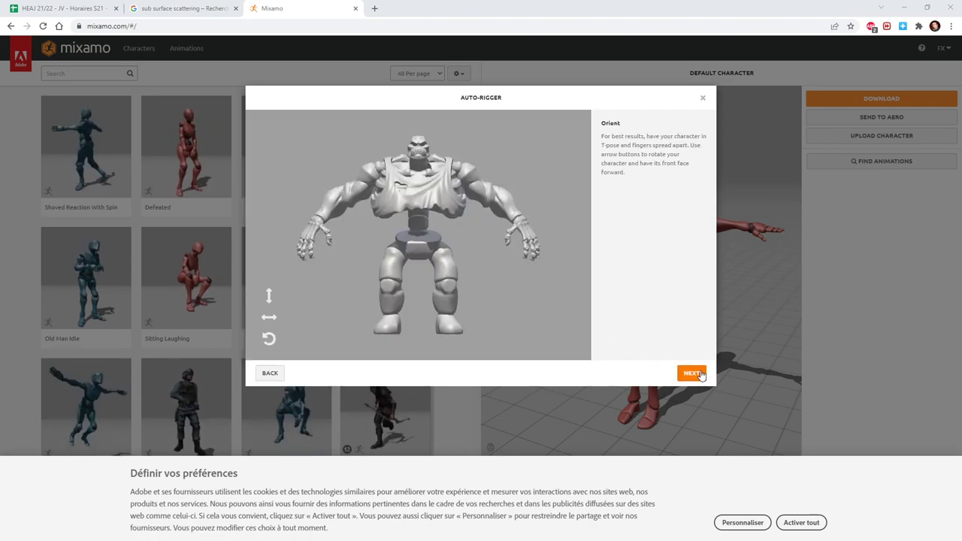
# Step: Accept the character's orientation in the auto-rigger and place the chin and symmetrical wrist markers, checking the wrist on the ZBrush model
pyautogui.click(692, 373)
pyautogui.moveTo(298, 238); pyautogui.dragTo(419, 159)
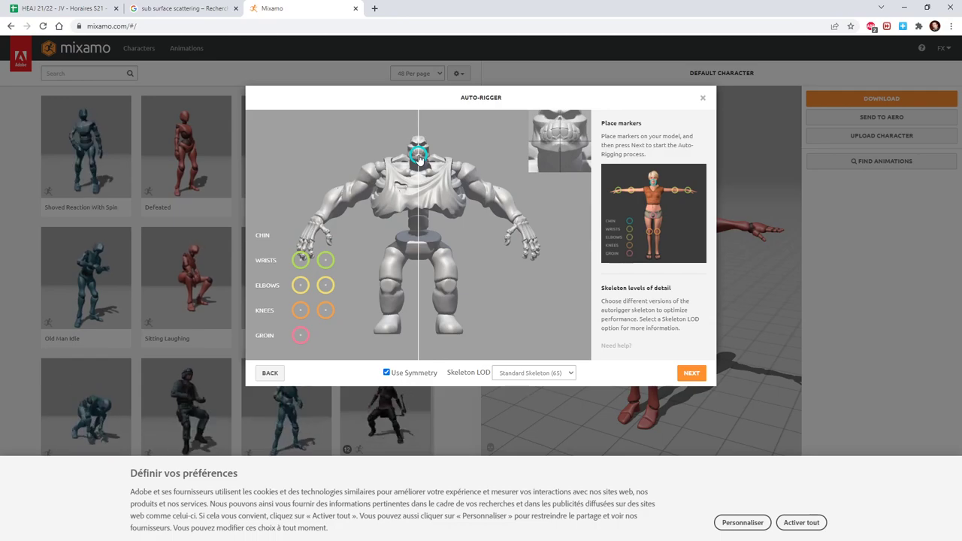
pyautogui.moveTo(419, 159); pyautogui.dragTo(419, 158)
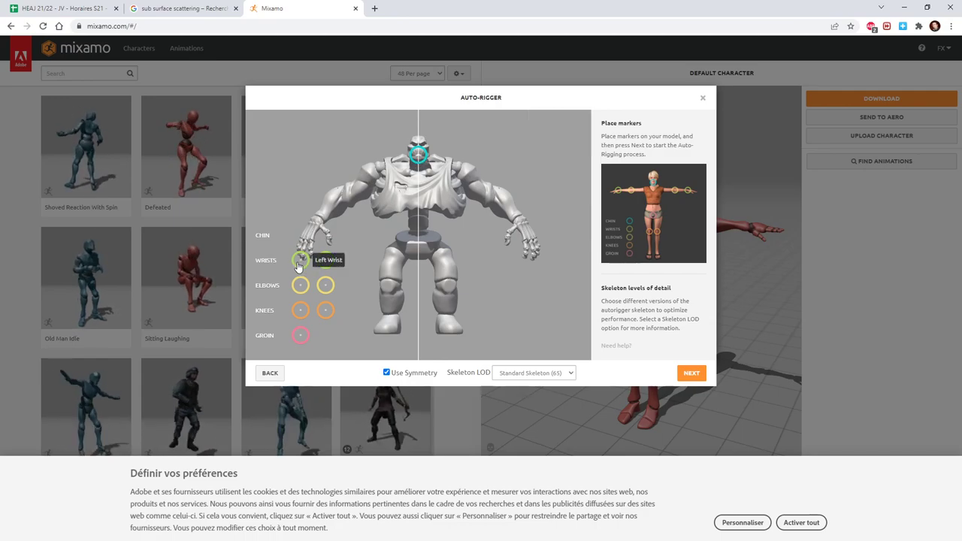
pyautogui.moveTo(299, 261)
pyautogui.mouseDown()
pyautogui.moveTo(323, 227)
pyautogui.moveTo(318, 215)
pyautogui.mouseUp()
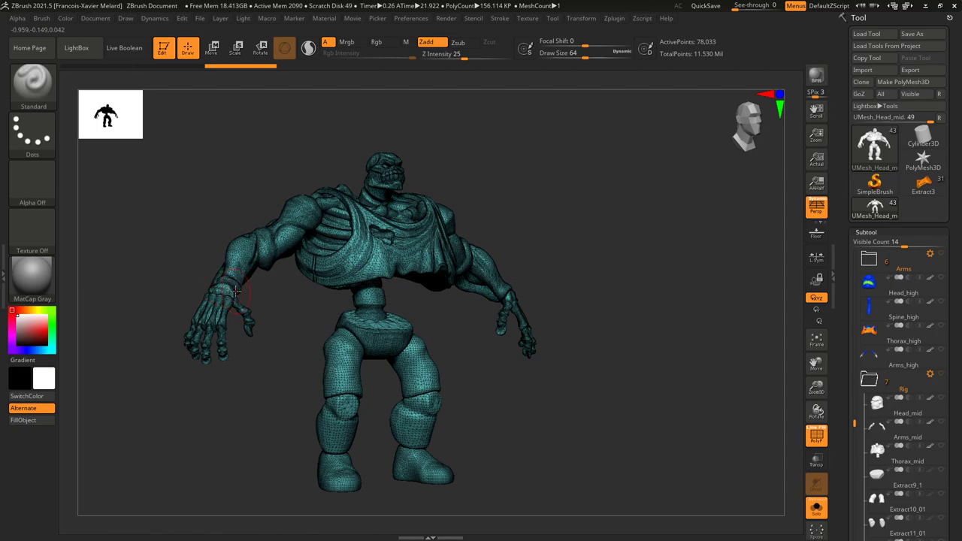
pyautogui.click(926, 6)
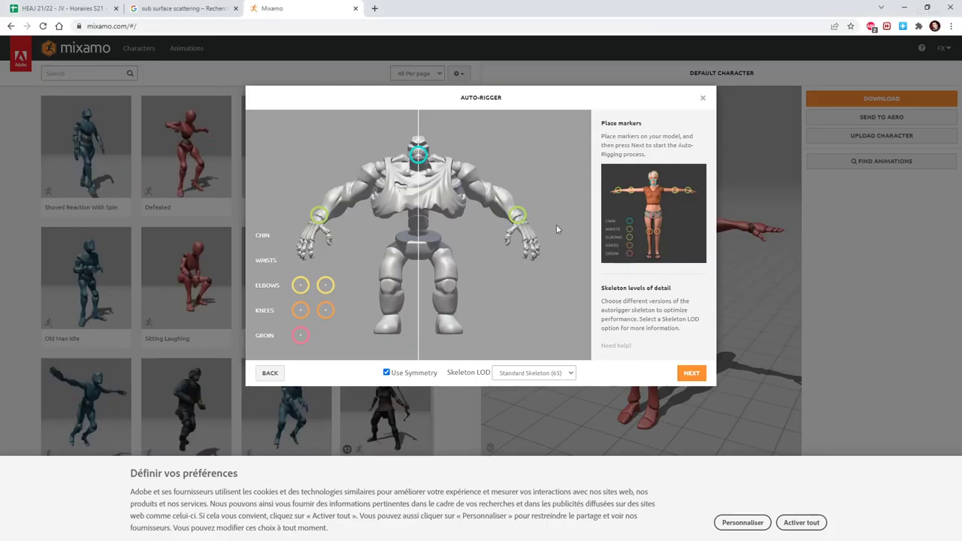
# Step: Place the elbow, knee and groin markers, run the auto-rigger with Standard Skeleton (65), and accept the rigged character
pyautogui.moveTo(302, 288)
pyautogui.mouseDown()
pyautogui.moveTo(388, 280)
pyautogui.moveTo(276, 288)
pyautogui.moveTo(348, 197)
pyautogui.mouseUp()
pyautogui.moveTo(298, 320); pyautogui.dragTo(390, 292)
pyautogui.moveTo(300, 335)
pyautogui.mouseDown()
pyautogui.moveTo(349, 320)
pyautogui.moveTo(422, 252)
pyautogui.mouseUp()
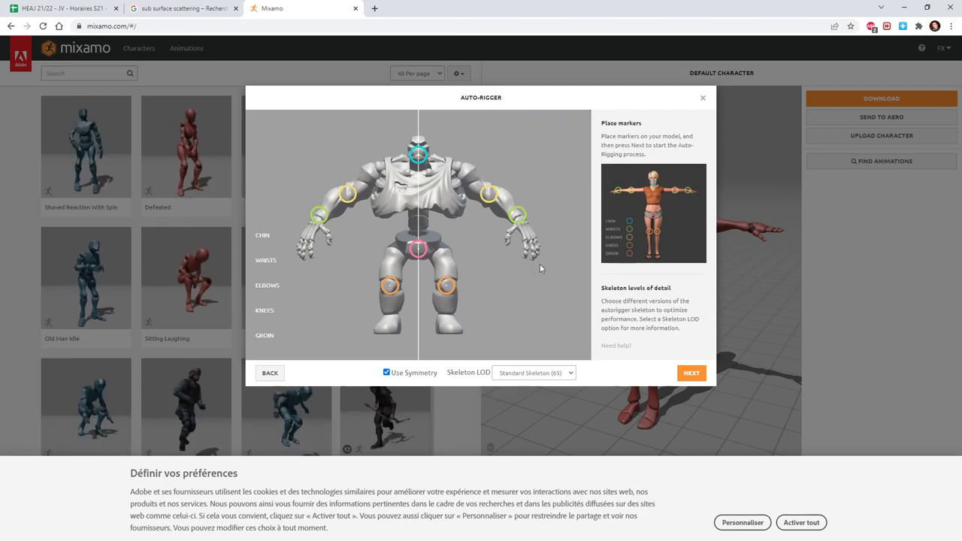
pyautogui.click(686, 374)
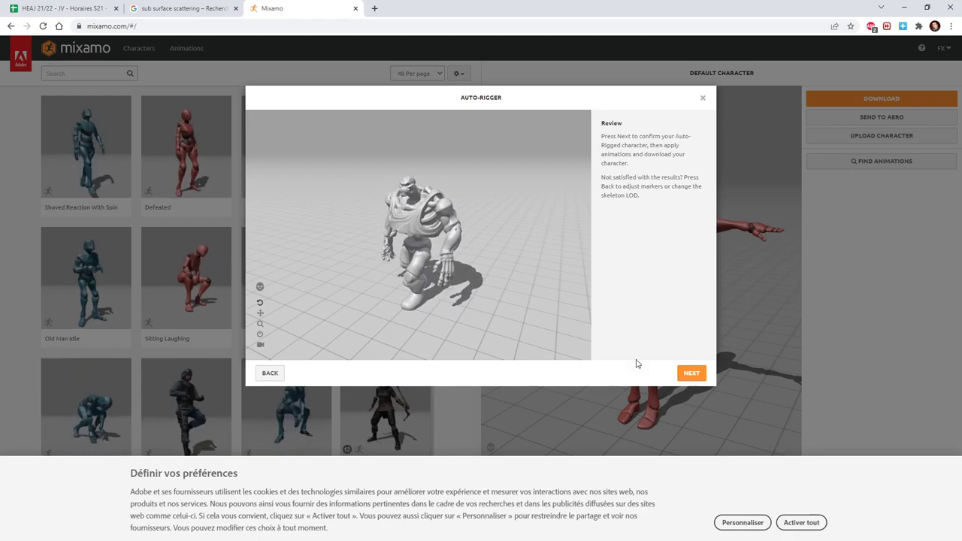
pyautogui.click(691, 374)
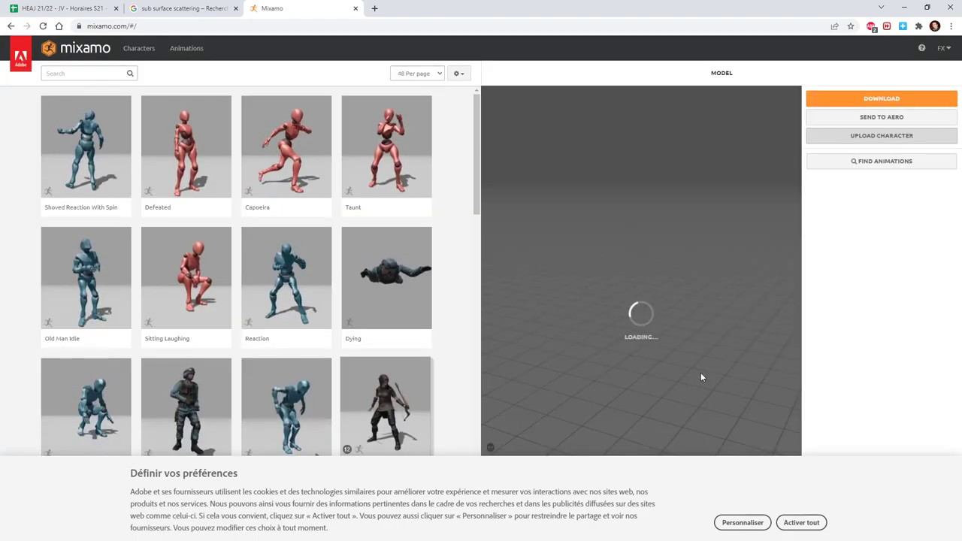
# Step: Start downloading the rigged character as FBX Binary in its Original Pose
pyautogui.click(868, 100)
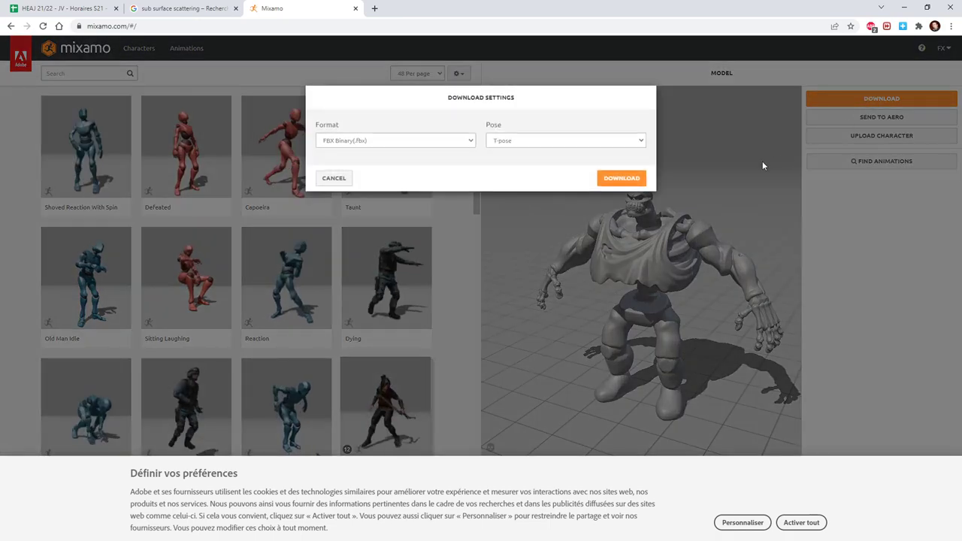
pyautogui.click(533, 142)
pyautogui.click(531, 159)
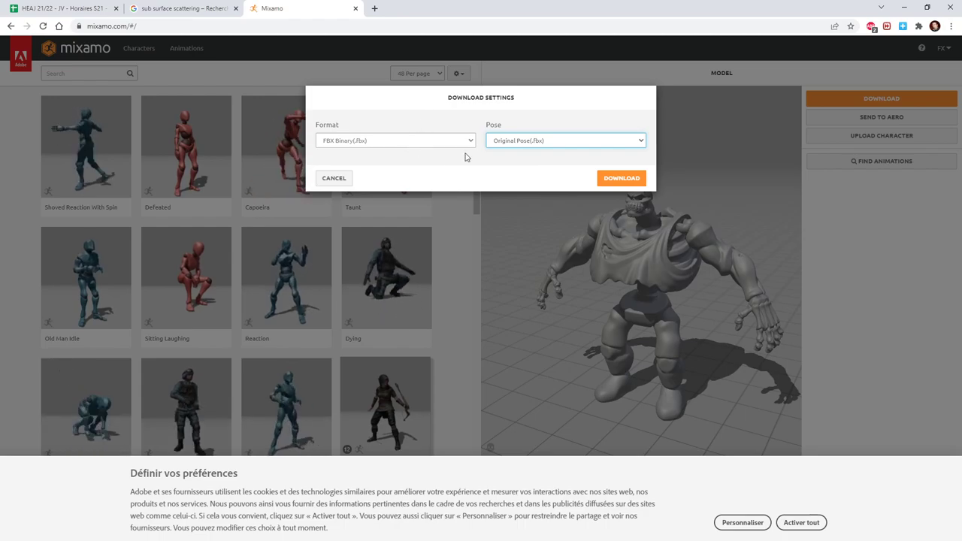
pyautogui.click(612, 180)
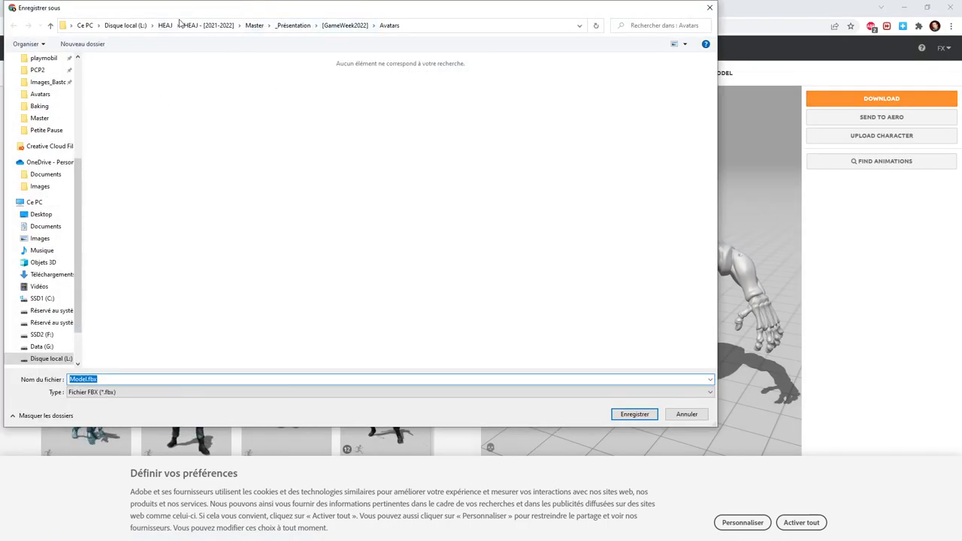
# Step: Save the original-pose download as Model_SculptPose.fbx in the Rig folder under Q2_CharaAdvArt > HulkSkeleton
pyautogui.click(220, 29)
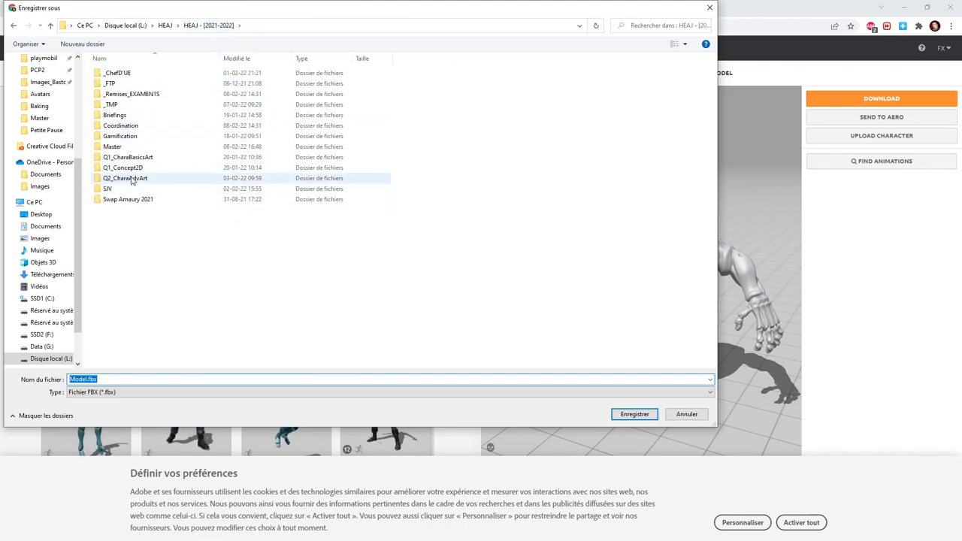
pyautogui.doubleClick(227, 178)
pyautogui.doubleClick(117, 74)
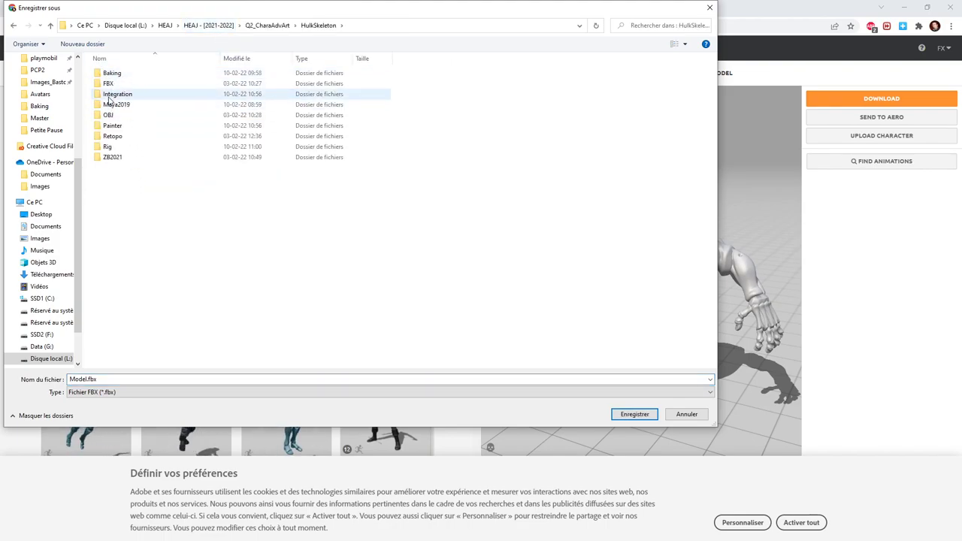
pyautogui.click(108, 148)
pyautogui.doubleClick(109, 148)
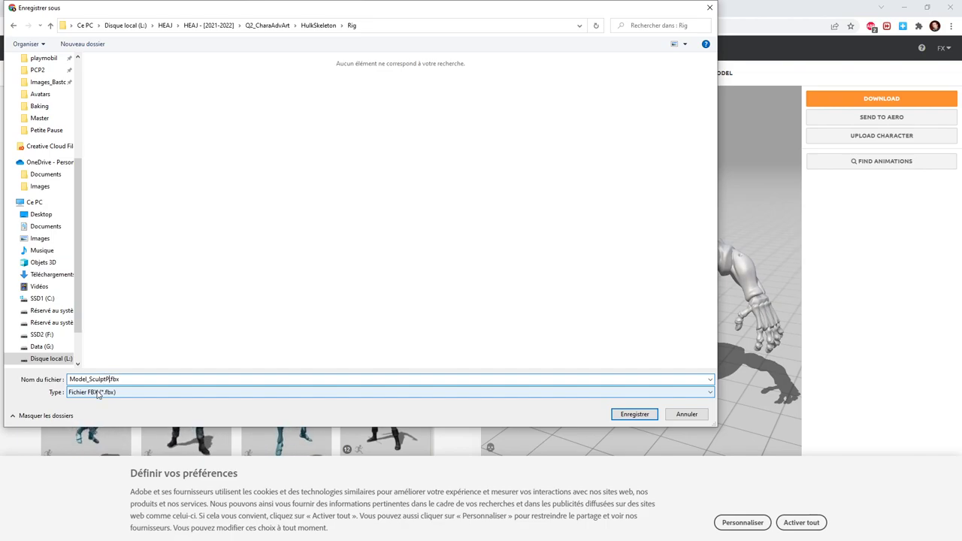
pyautogui.press('Return')
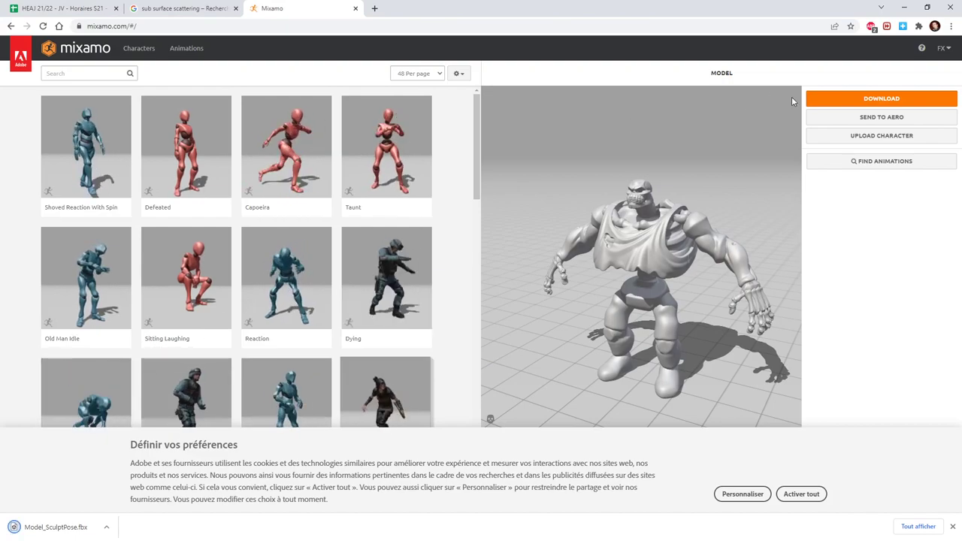
# Step: Download the rigged character again in T-Pose and save it as Model_TPose.fbx in the Rig folder
pyautogui.click(841, 99)
pyautogui.click(569, 142)
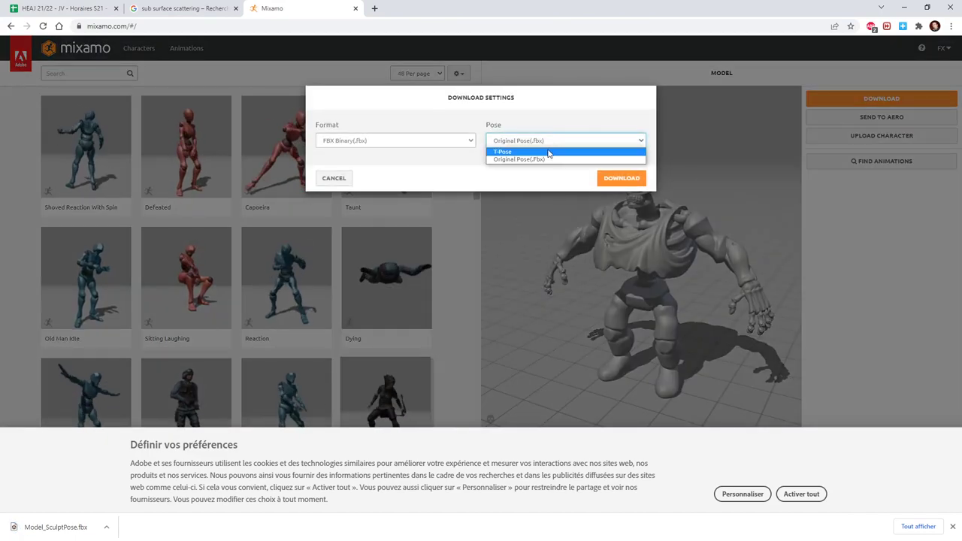
pyautogui.click(549, 151)
pyautogui.click(612, 180)
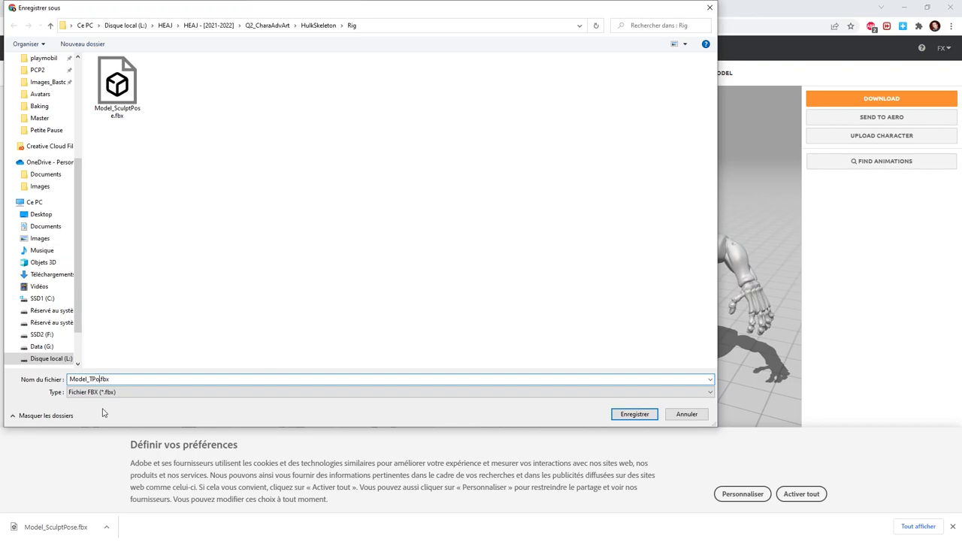
pyautogui.press('Return')
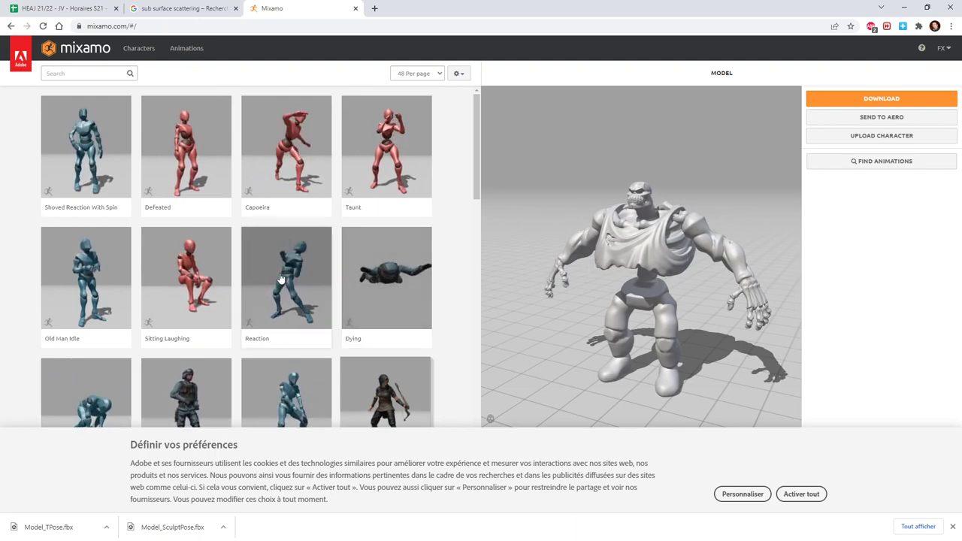
# Step: Browse the animation library and preview Female Standing Pose and Unarmed Walk Forward on the rigged character
pyautogui.scroll(-3, 281, 278)
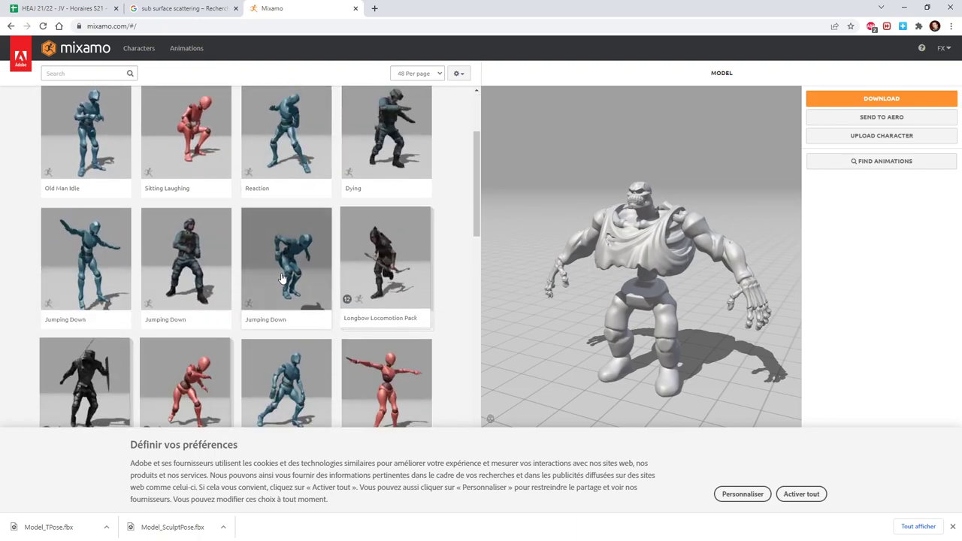
pyautogui.scroll(-1, 283, 278)
pyautogui.scroll(-1, 282, 278)
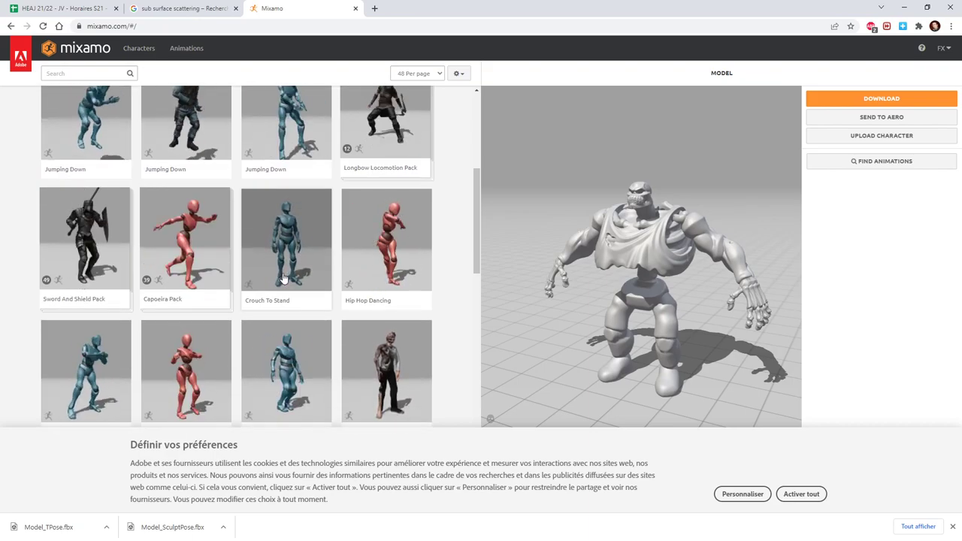
pyautogui.scroll(-5, 283, 278)
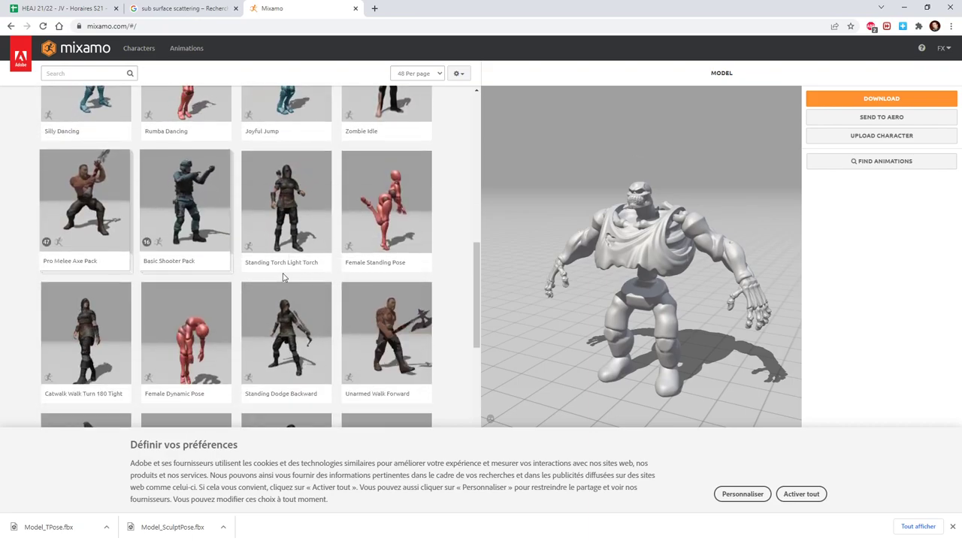
pyautogui.scroll(-2, 283, 278)
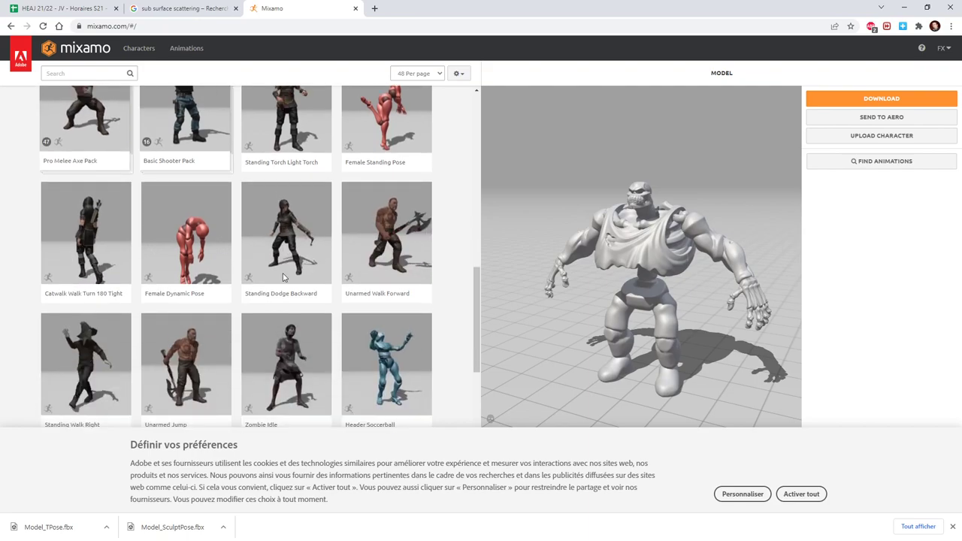
pyautogui.click(394, 132)
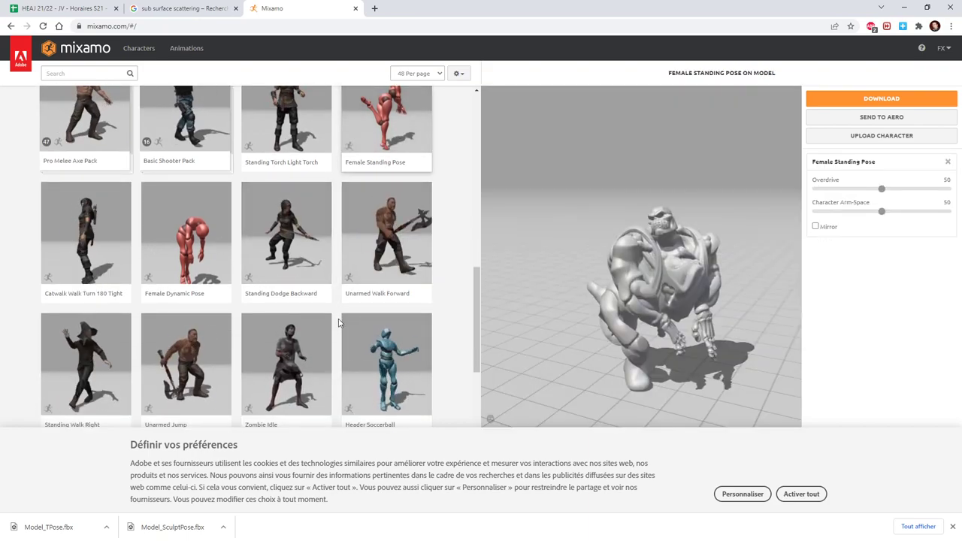
pyautogui.click(403, 264)
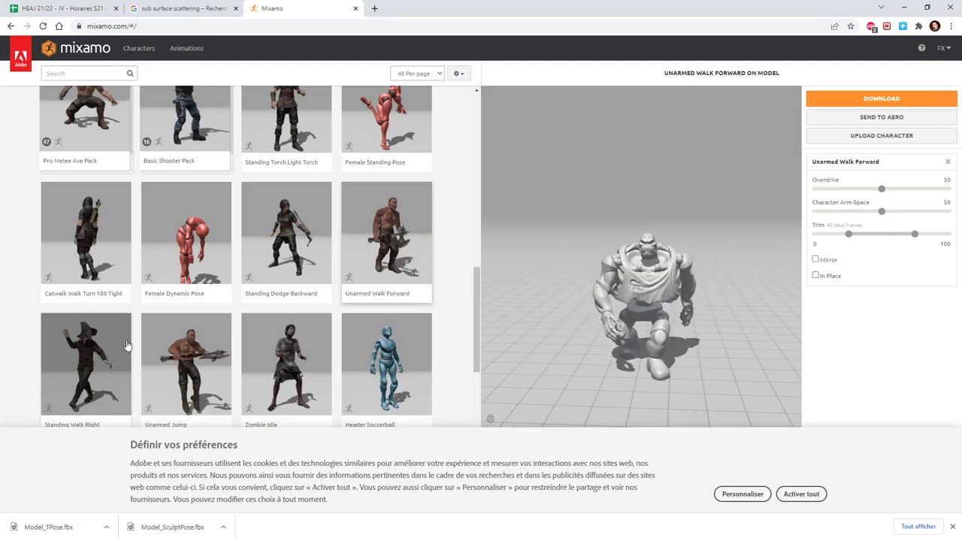
# Step: Apply the Angry animation to the character and try higher Character Arm-Space values, ending at 92
pyautogui.scroll(-4, 311, 359)
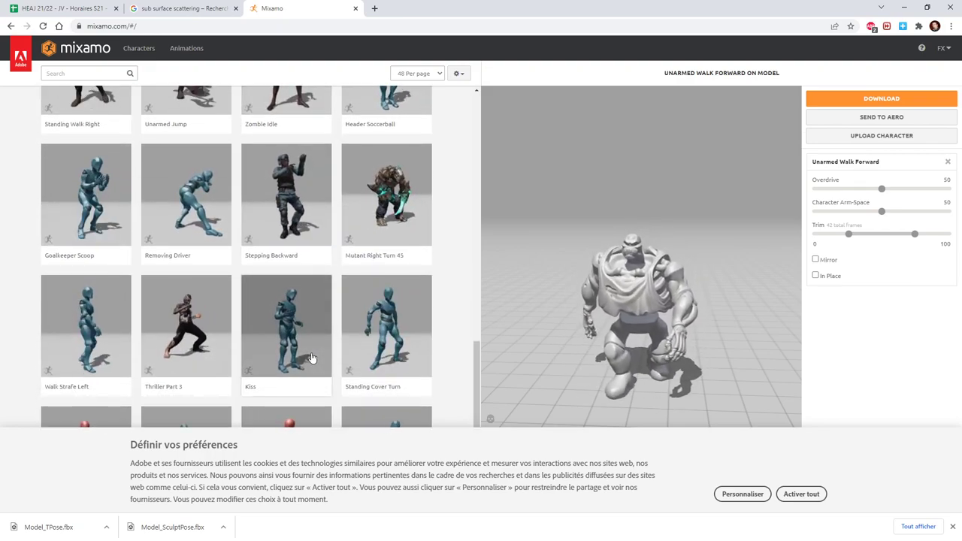
pyautogui.scroll(-3, 311, 358)
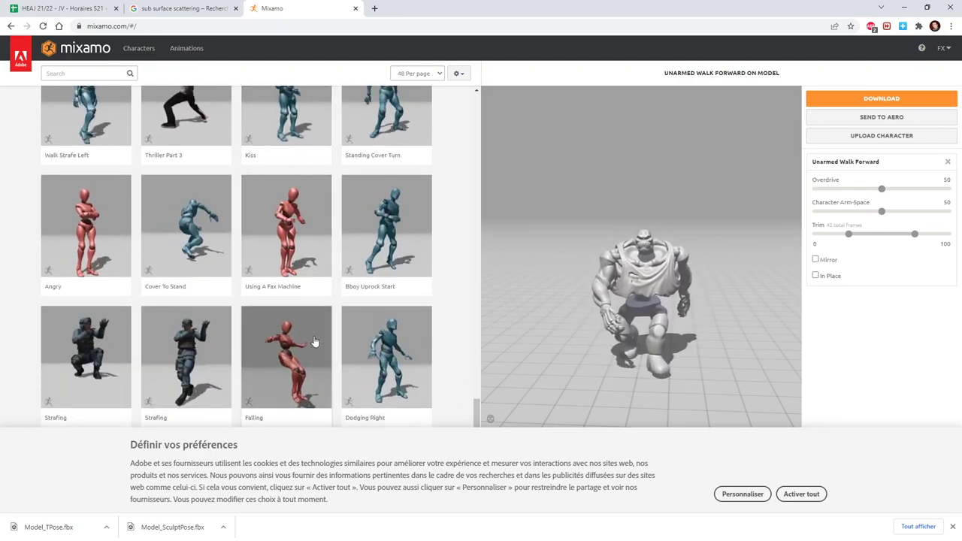
pyautogui.click(106, 240)
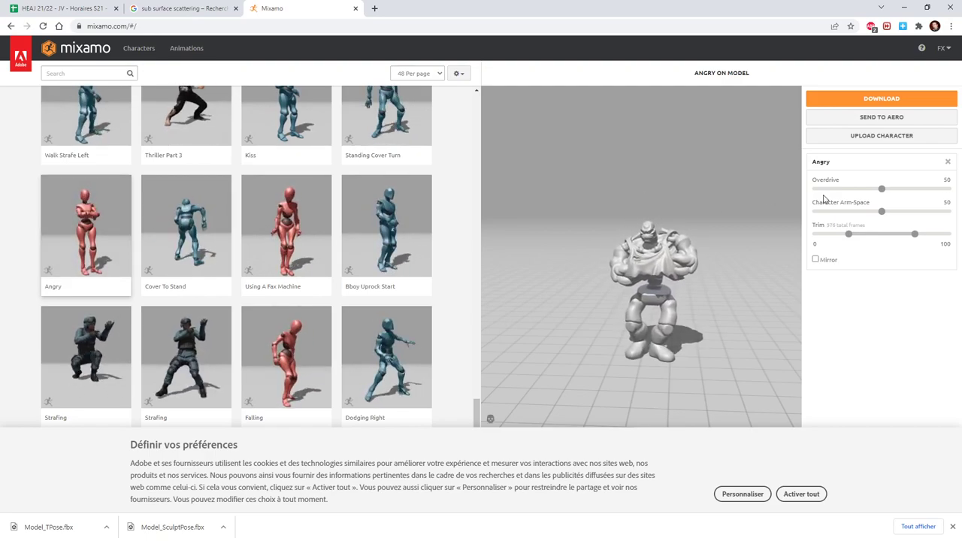
pyautogui.click(900, 213)
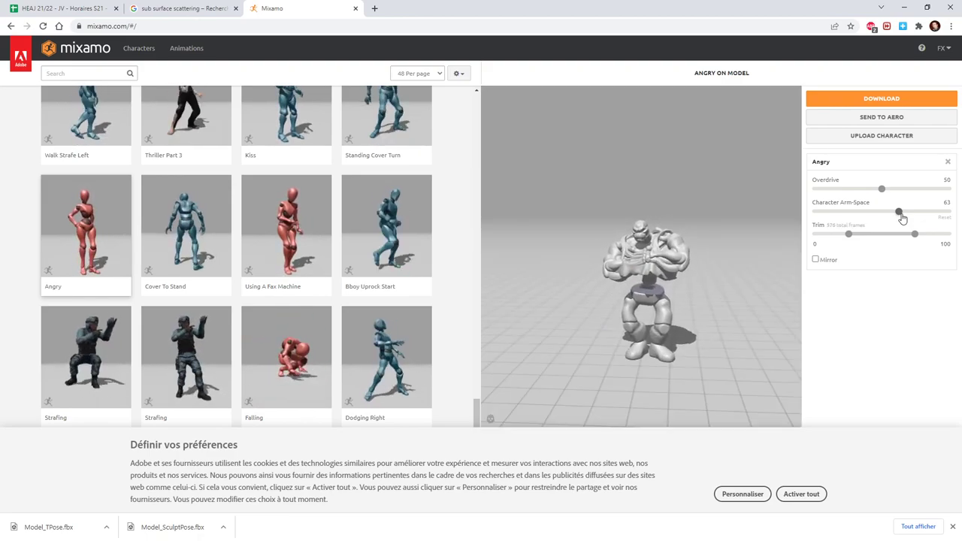
pyautogui.moveTo(919, 217); pyautogui.dragTo(922, 217)
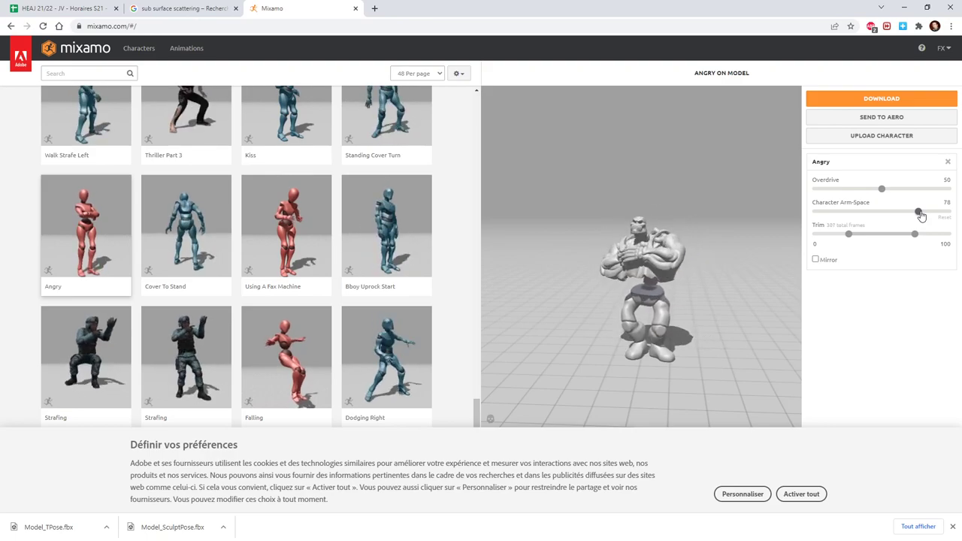
pyautogui.moveTo(931, 216); pyautogui.dragTo(932, 215)
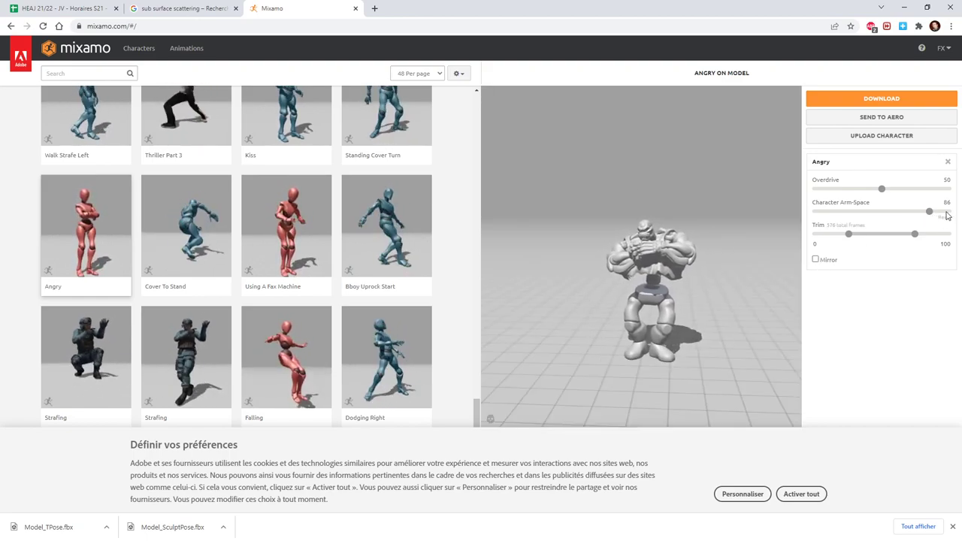
pyautogui.moveTo(932, 215); pyautogui.dragTo(945, 213)
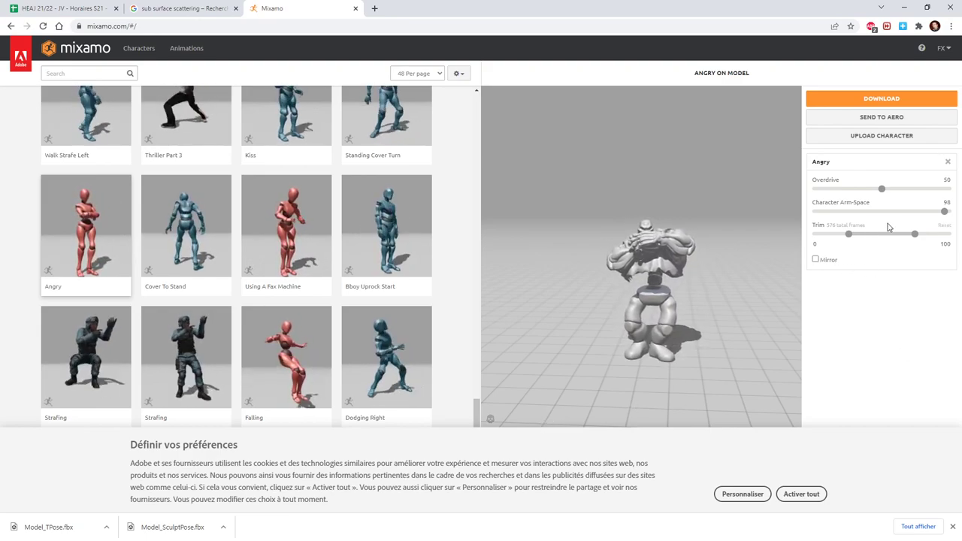
pyautogui.click(936, 215)
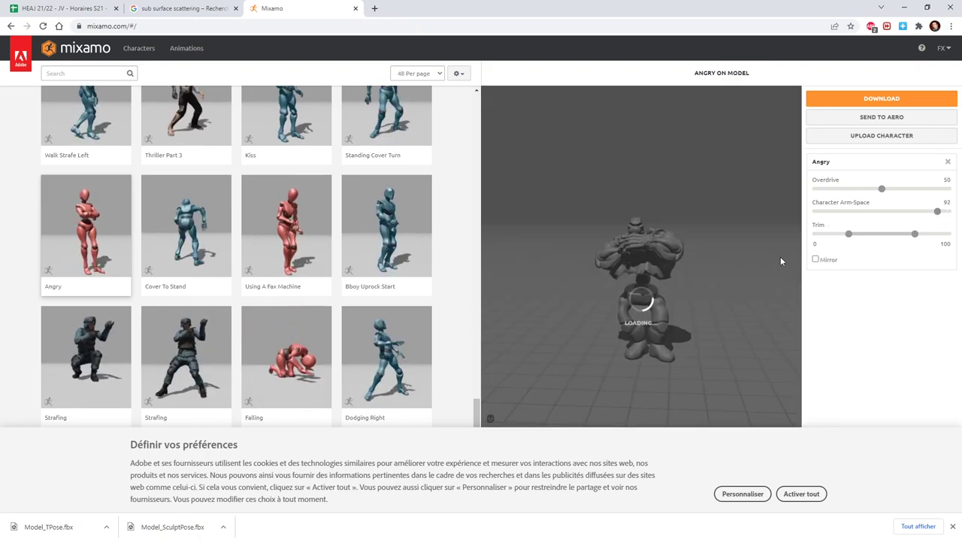
# Step: Accept all cookies and dismiss the saved-preferences notice
pyautogui.click(796, 496)
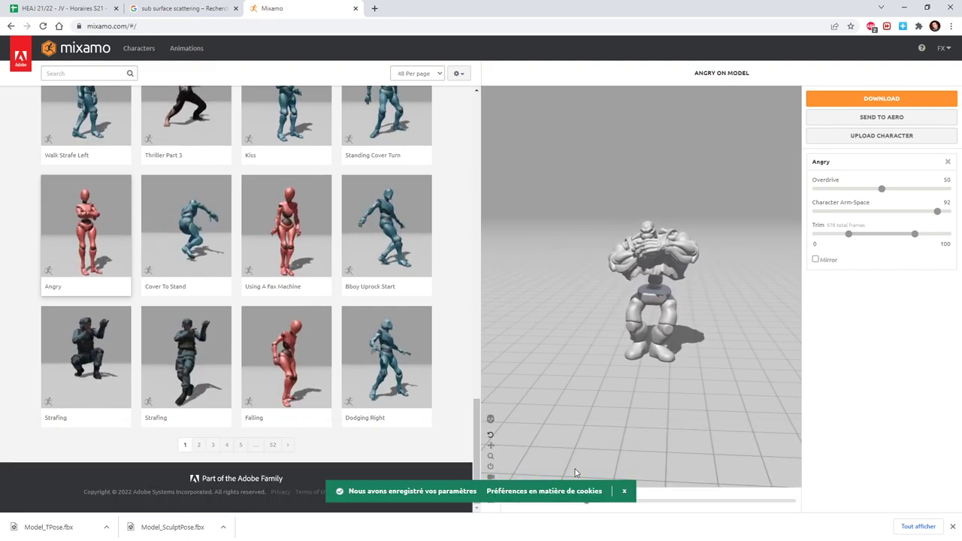
pyautogui.click(623, 491)
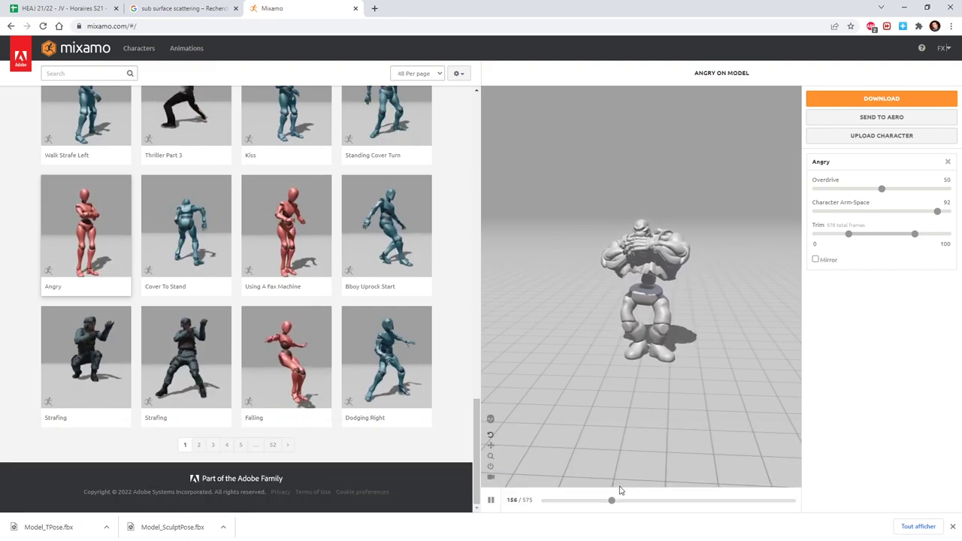
# Step: Pause the Angry animation and examine the arms from the side at frame 109
pyautogui.click(491, 499)
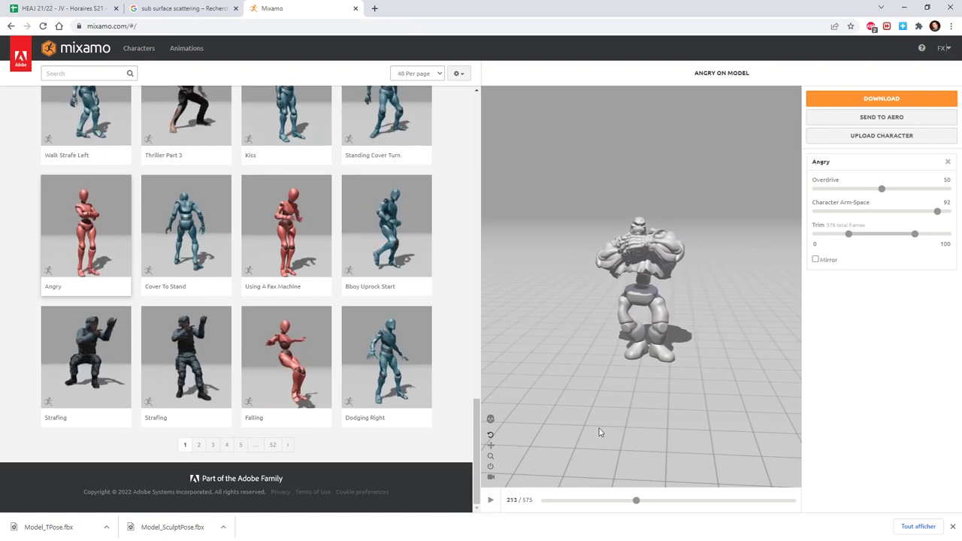
pyautogui.moveTo(633, 373); pyautogui.dragTo(715, 381)
pyautogui.moveTo(635, 505); pyautogui.dragTo(591, 504)
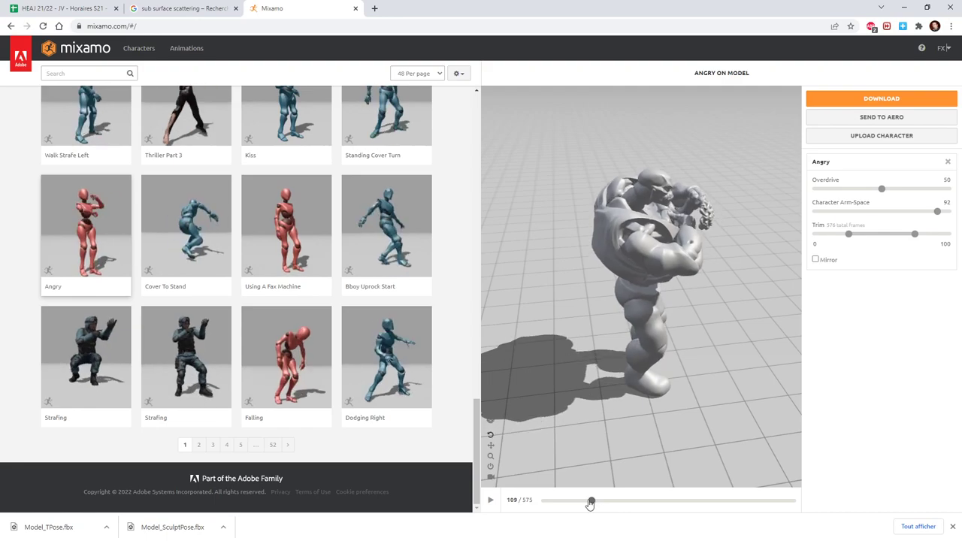
# Step: Set the Character Arm-Space to 81 and examine the paused Angry animation from several angles and at frames up to about 253
pyautogui.click(921, 217)
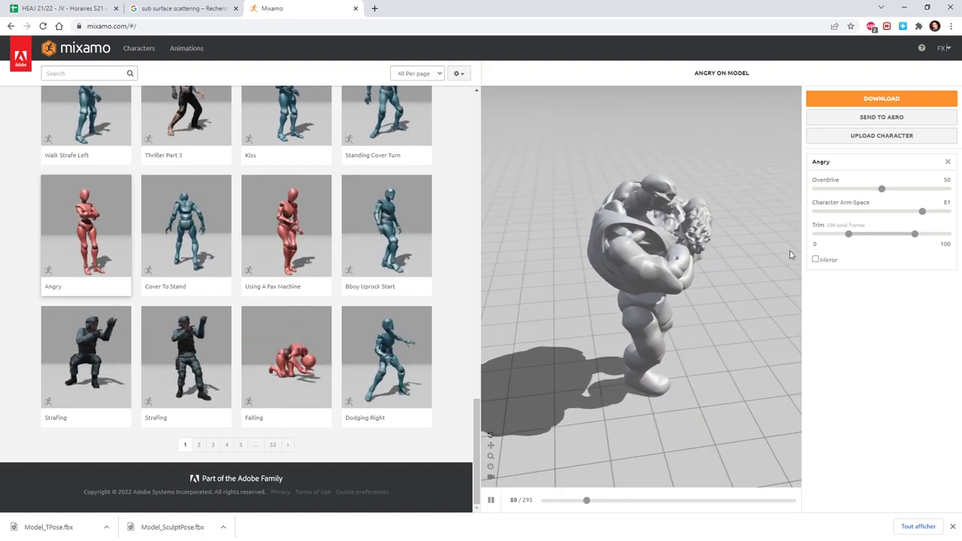
pyautogui.click(490, 499)
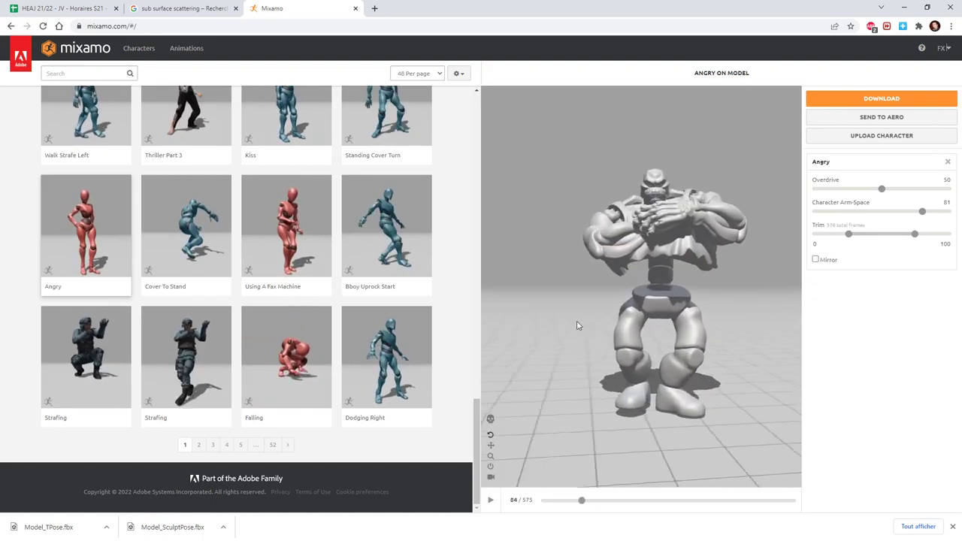
pyautogui.moveTo(593, 294); pyautogui.dragTo(804, 305)
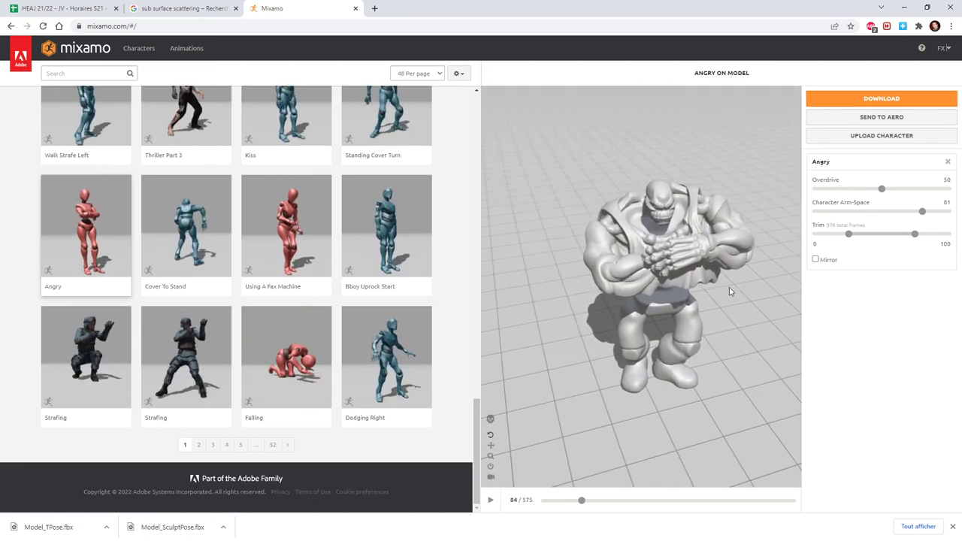
pyautogui.moveTo(729, 291); pyautogui.dragTo(756, 264)
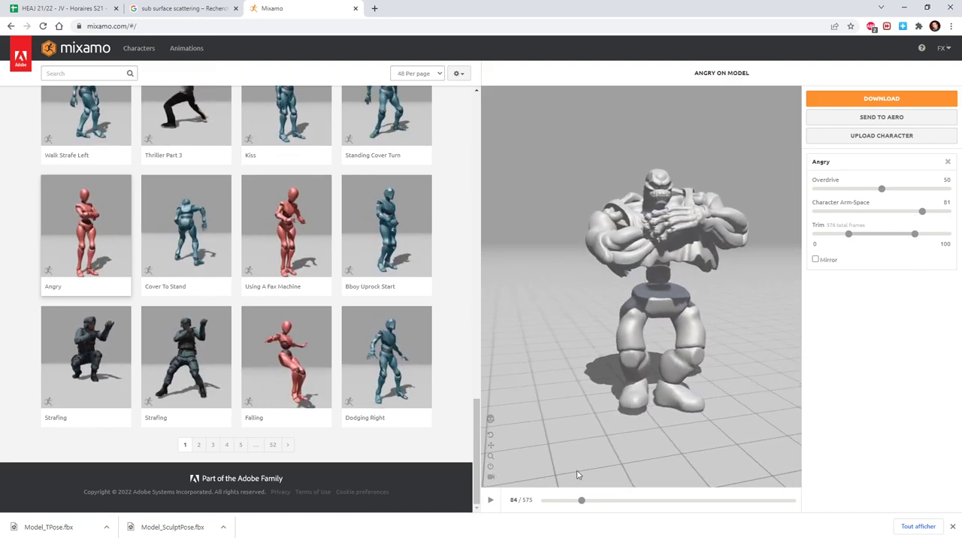
pyautogui.moveTo(580, 502); pyautogui.dragTo(651, 515)
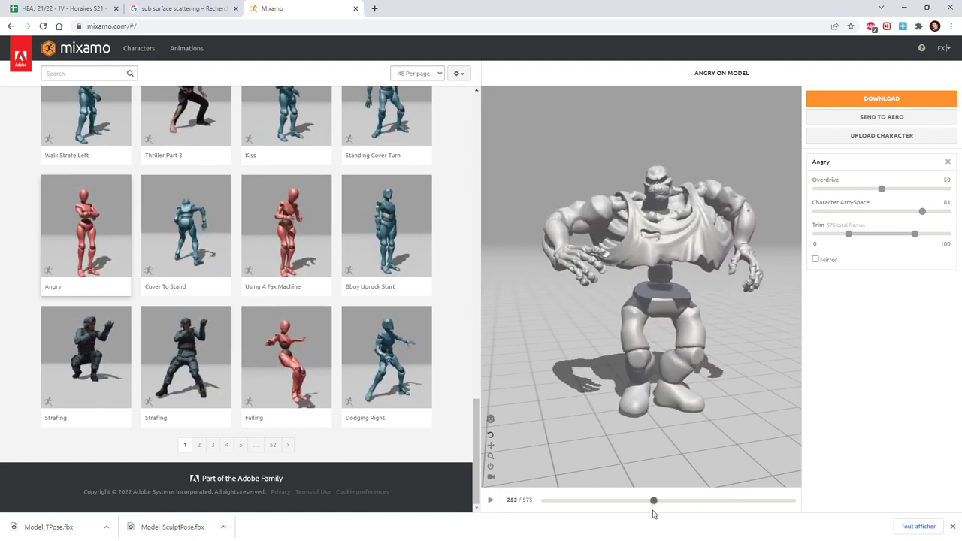
pyautogui.moveTo(654, 514)
pyautogui.mouseDown()
pyautogui.moveTo(666, 513)
pyautogui.moveTo(648, 515)
pyautogui.mouseUp()
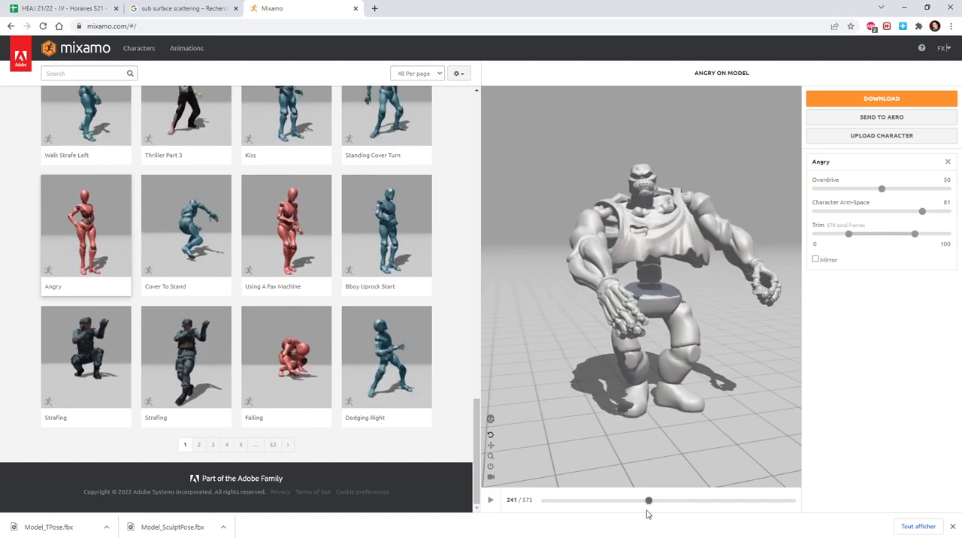
# Step: Apply the Dodging Right animation to the character, pause it at frame 9 and inspect the pose from another angle
pyautogui.click(394, 366)
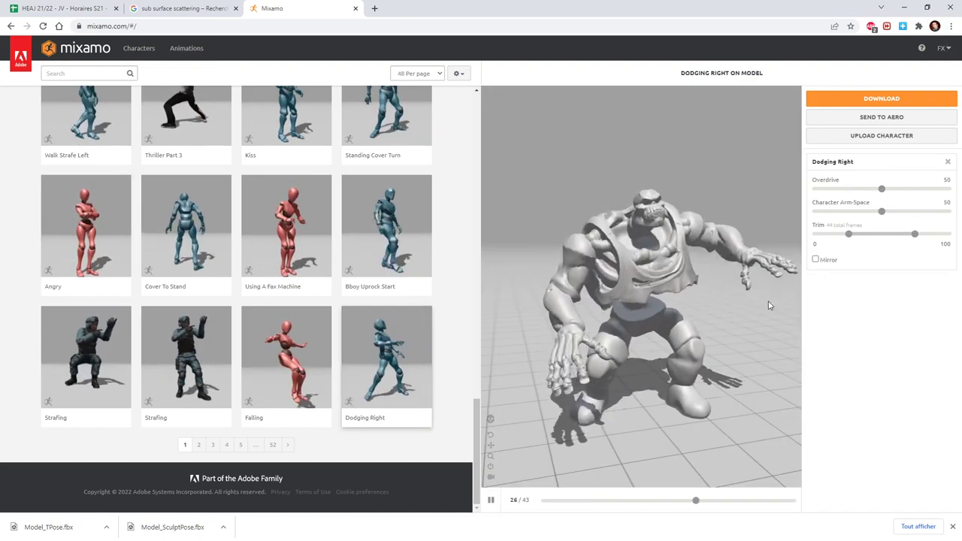
pyautogui.click(490, 500)
pyautogui.moveTo(595, 500); pyautogui.dragTo(601, 499)
pyautogui.moveTo(638, 392)
pyautogui.mouseDown()
pyautogui.moveTo(749, 393)
pyautogui.moveTo(621, 384)
pyautogui.moveTo(588, 401)
pyautogui.mouseUp()
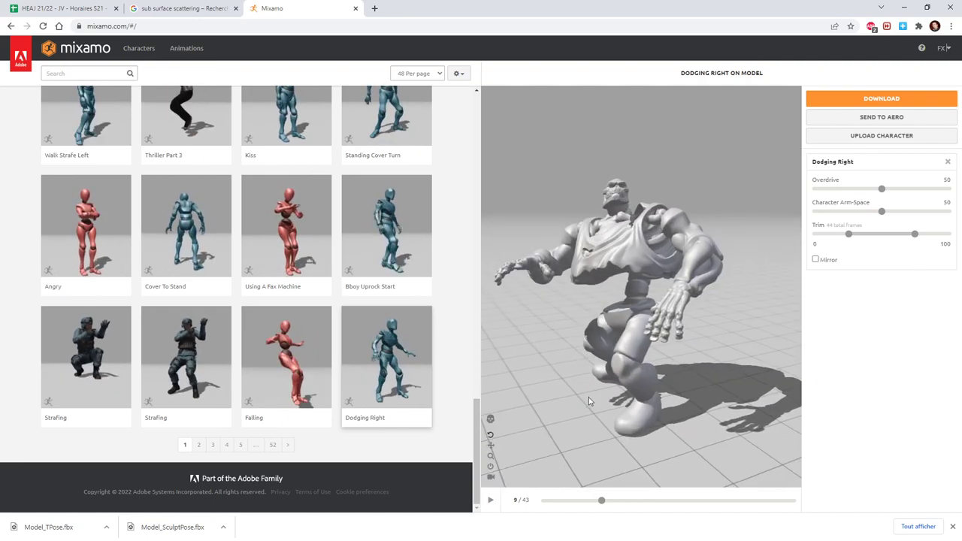
# Step: Download the Dodging Right animation as FBX Binary with skin at 30 fps, saving Dodging Right.fbx in the Rig folder
pyautogui.click(874, 98)
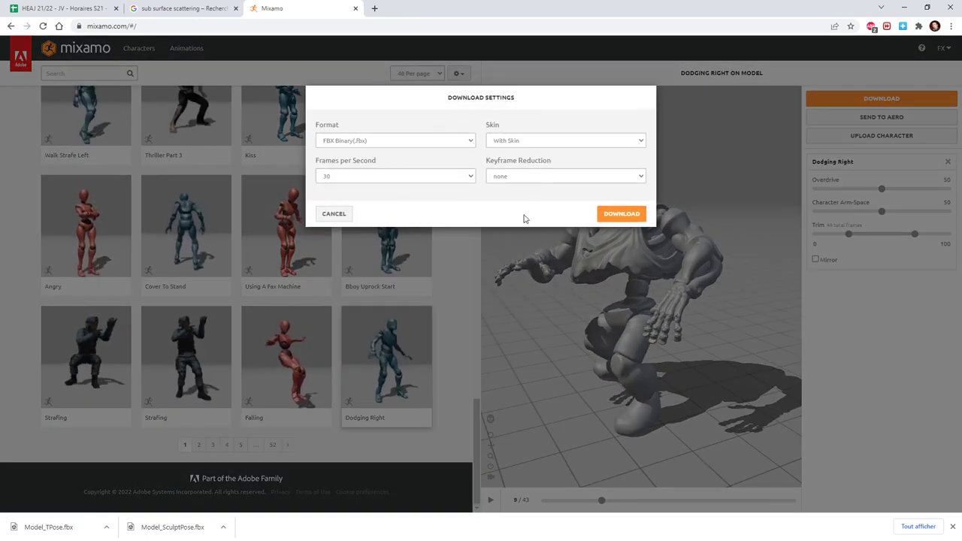
pyautogui.click(622, 213)
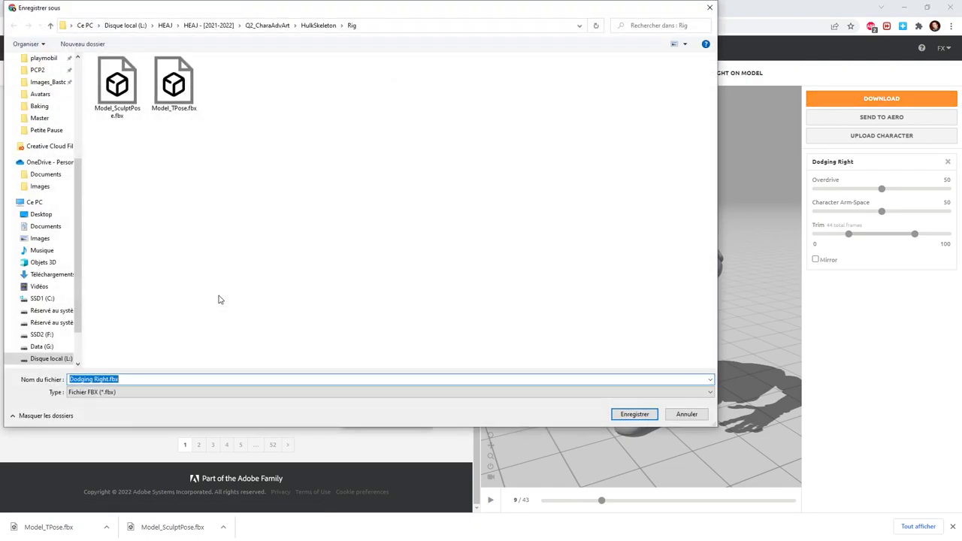
pyautogui.click(634, 415)
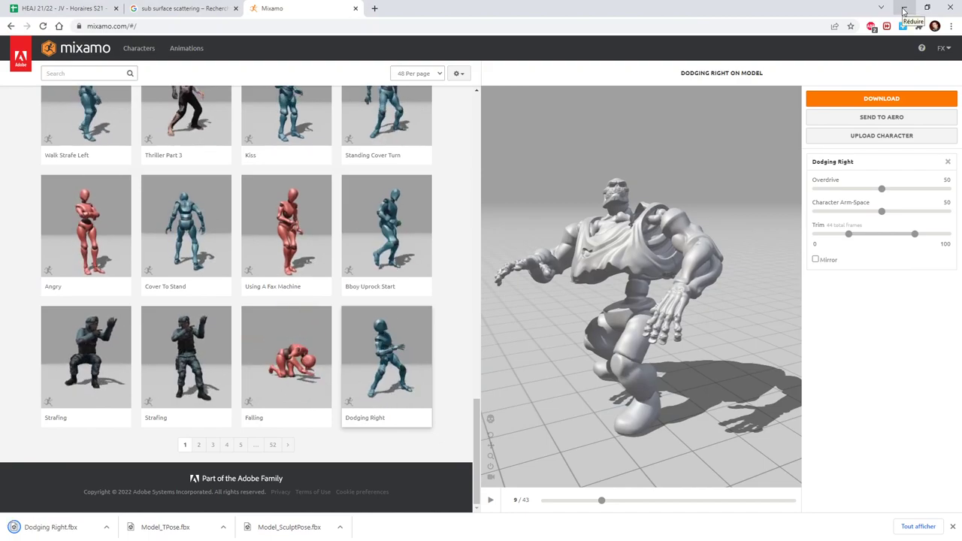
# Step: Switch to Maya and delete the old Hips joint hierarchy from the HulkSkeleton_003 scene
pyautogui.click(904, 9)
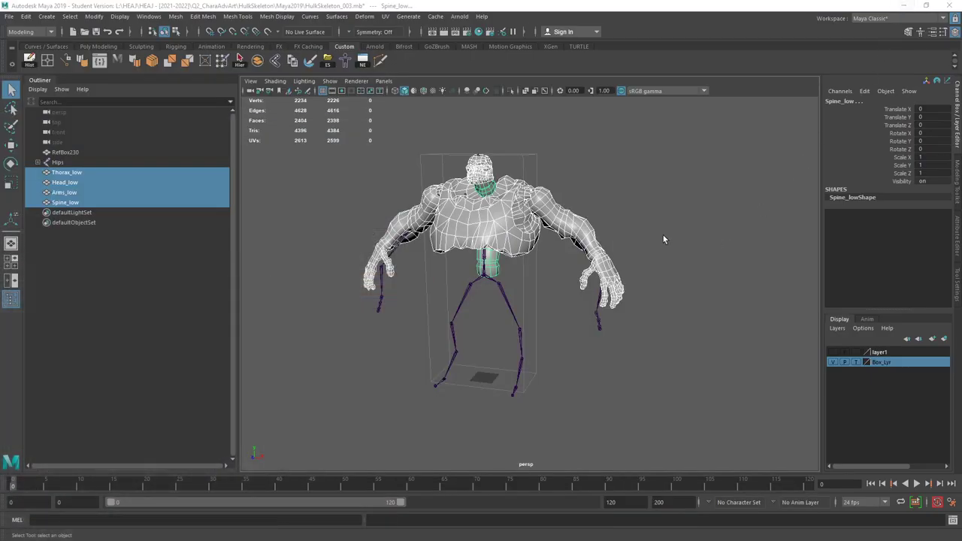
pyautogui.keyDown('alt'); pyautogui.moveTo(651, 209); pyautogui.dragTo(673, 189); pyautogui.keyUp('alt')
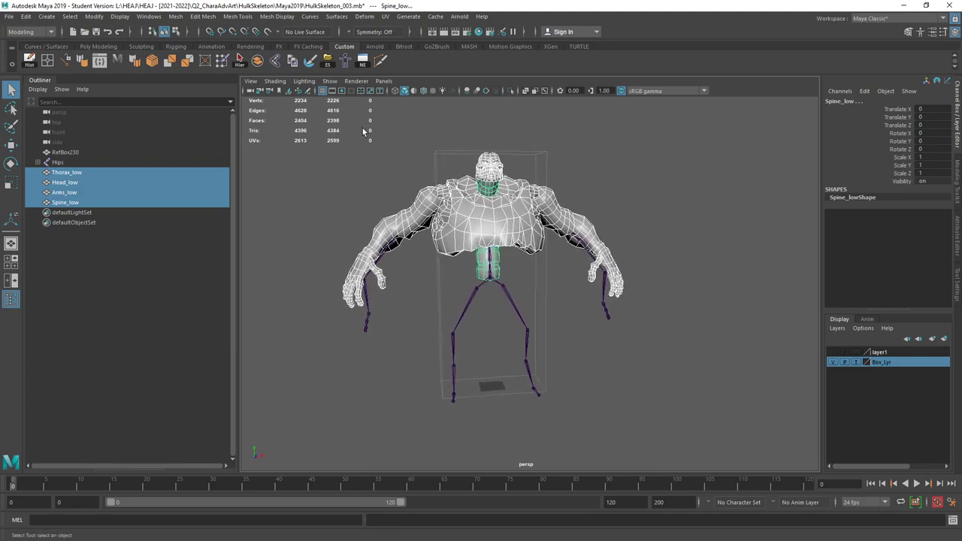
pyautogui.click(65, 162)
pyautogui.press('Delete')
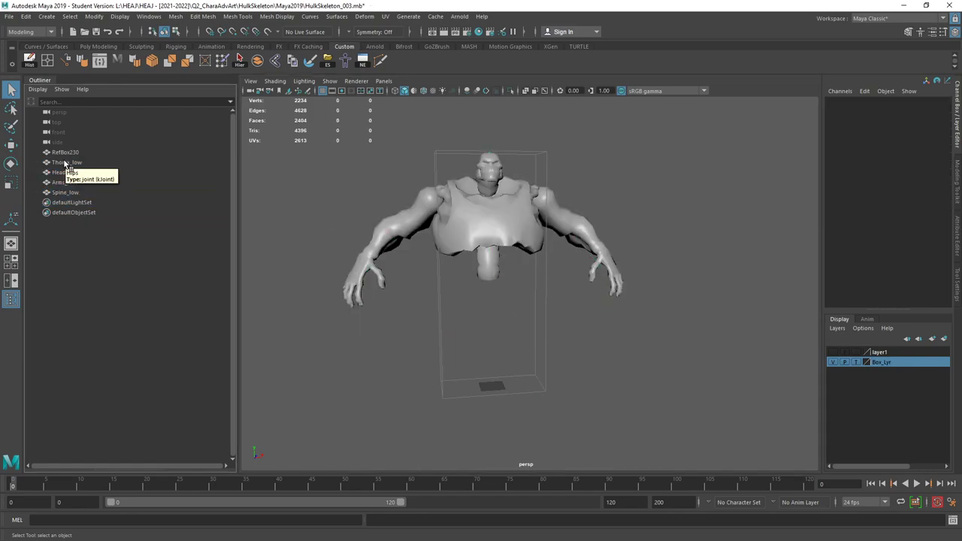
# Step: Save the scene as HulkSkeleton_004_Rig in Maya Binary format in the Maya2019 folder, accepting the student version notice
pyautogui.click(6, 18)
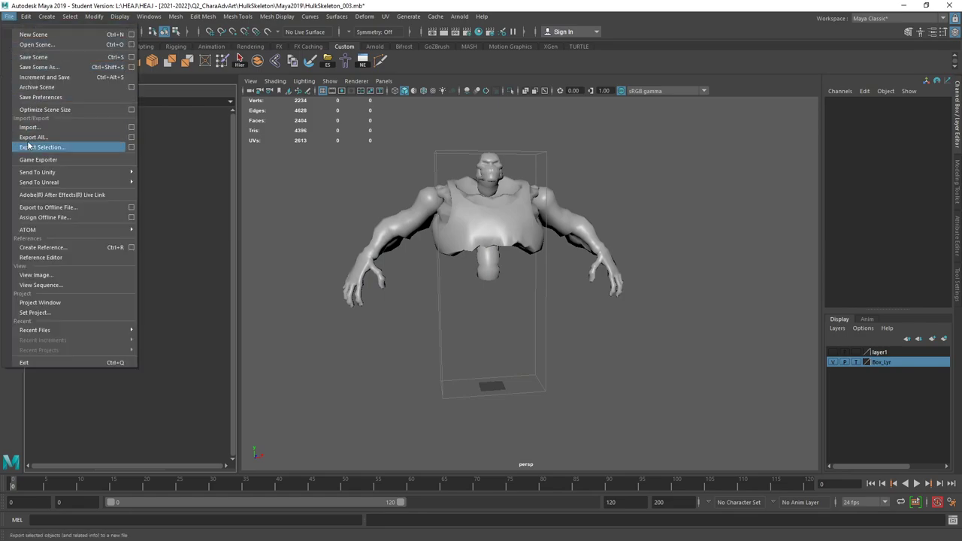
pyautogui.click(37, 66)
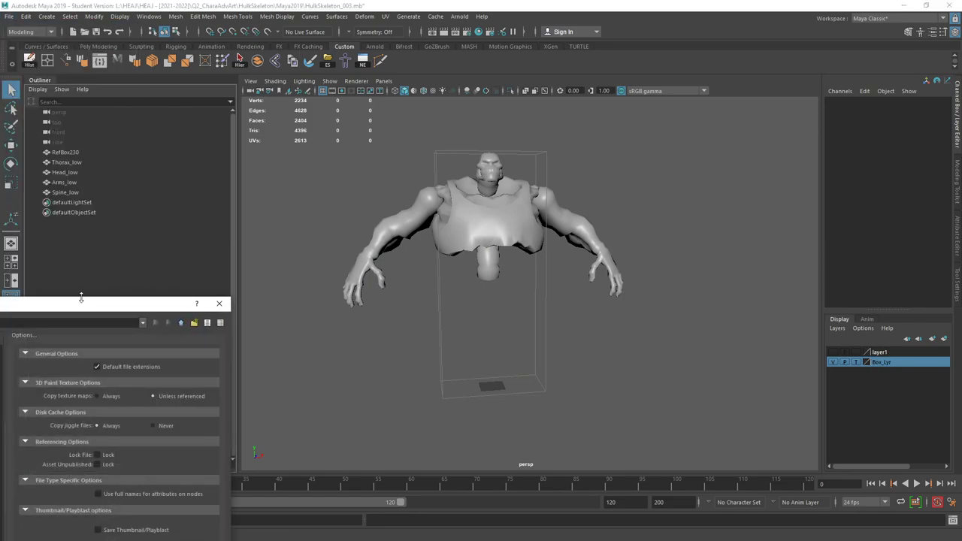
pyautogui.moveTo(185, 304); pyautogui.dragTo(716, 128)
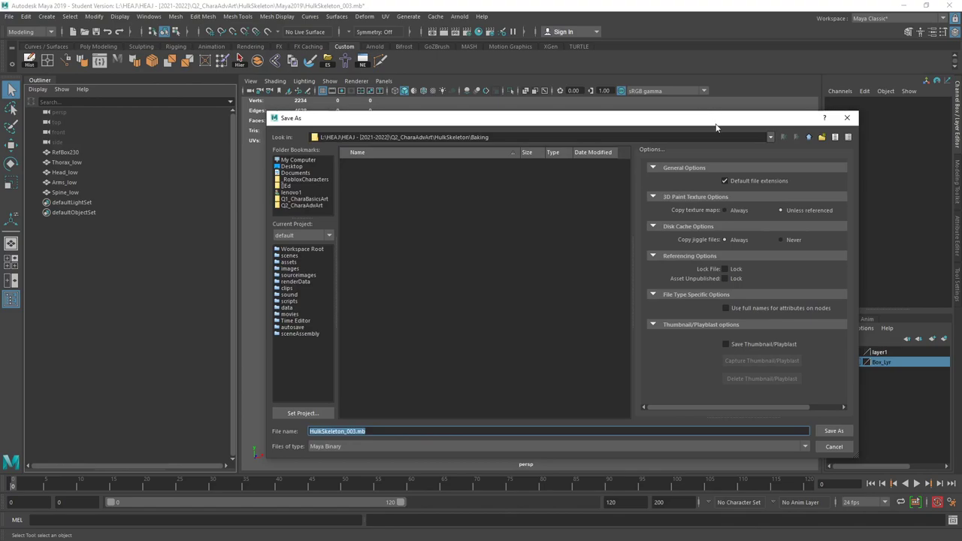
pyautogui.click(808, 137)
pyautogui.doubleClick(361, 186)
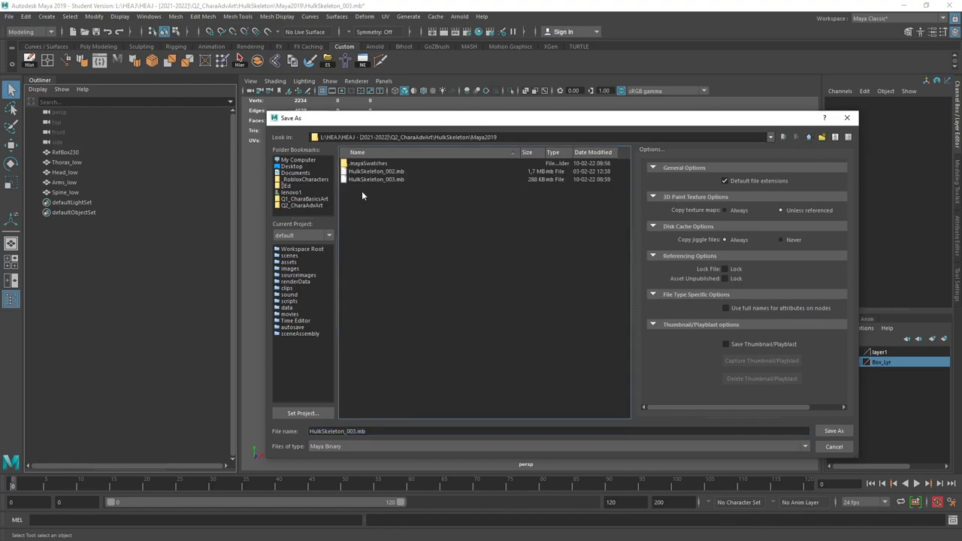
pyautogui.click(382, 179)
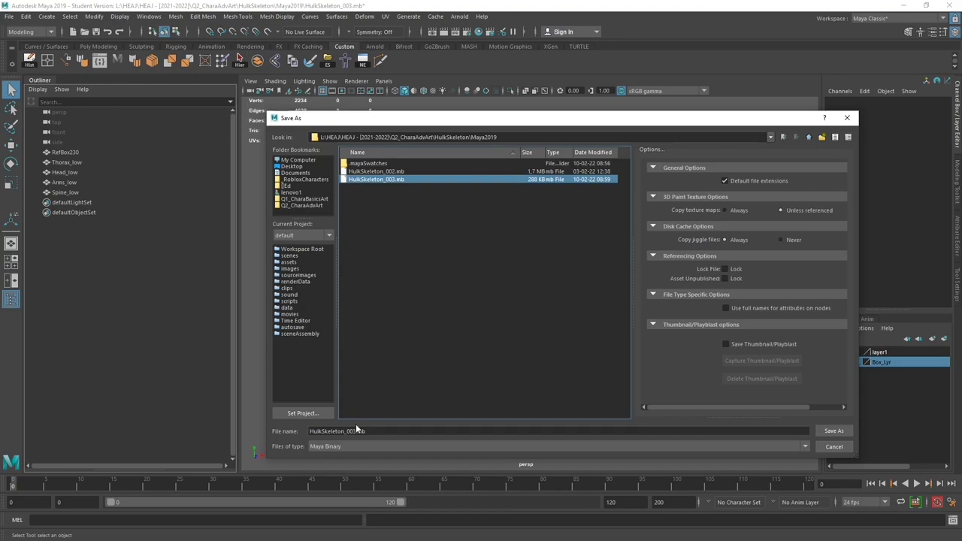
pyautogui.click(357, 432)
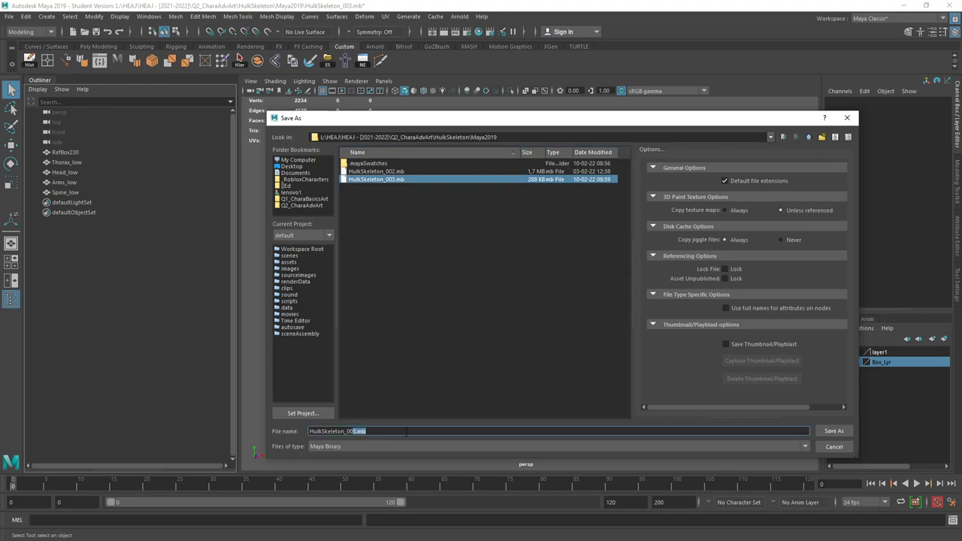
pyautogui.write('4_Rig')
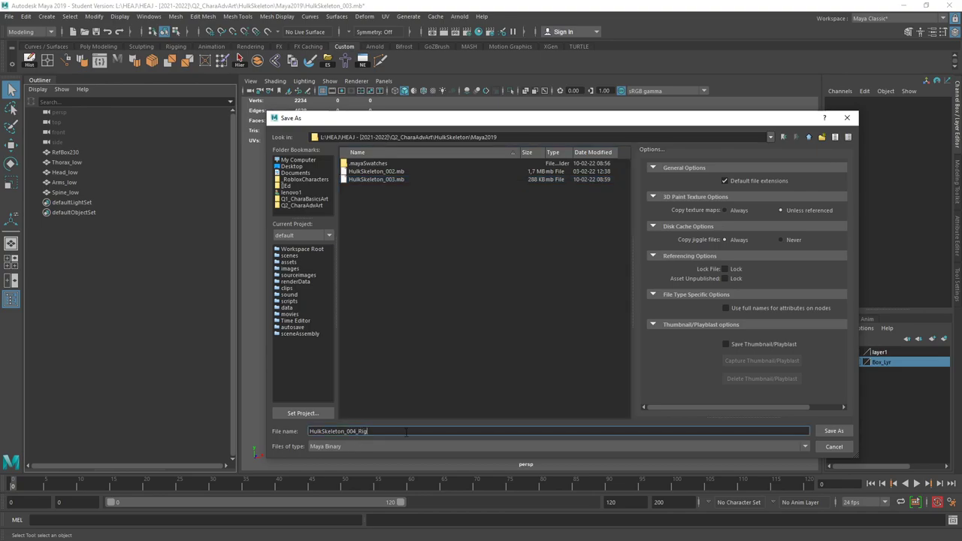
pyautogui.press('Return')
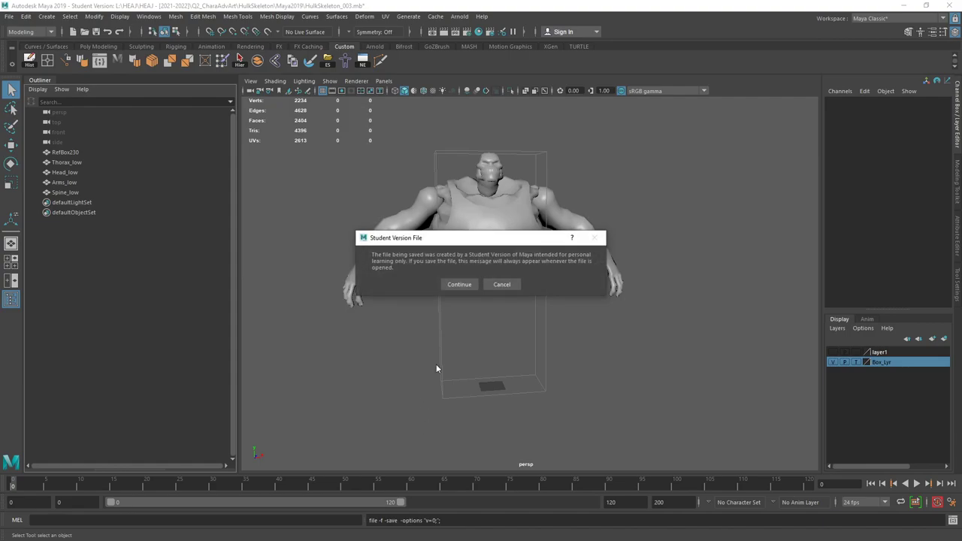
pyautogui.click(459, 284)
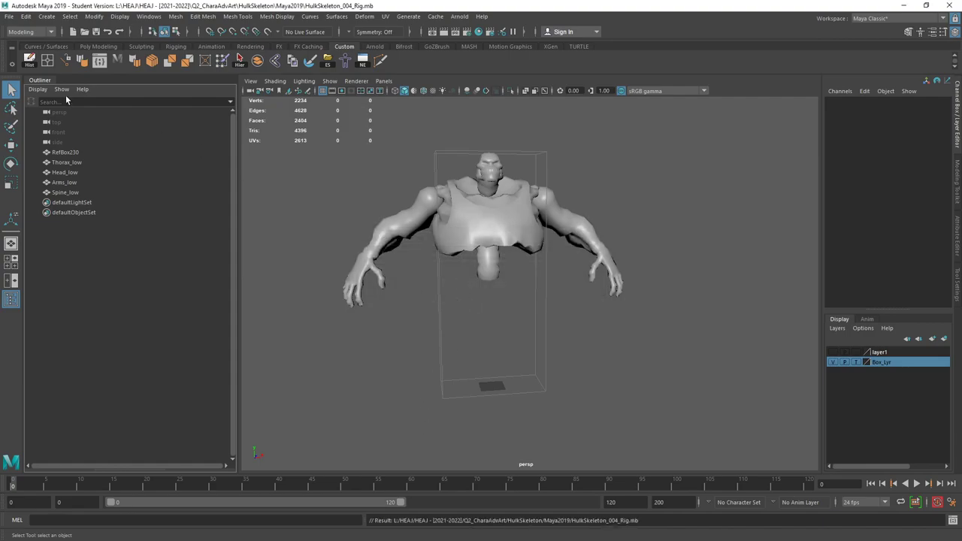
# Step: Import Model_SculptPose.fbx from the HulkSkeleton project's Rig folder into the scene
pyautogui.click(8, 16)
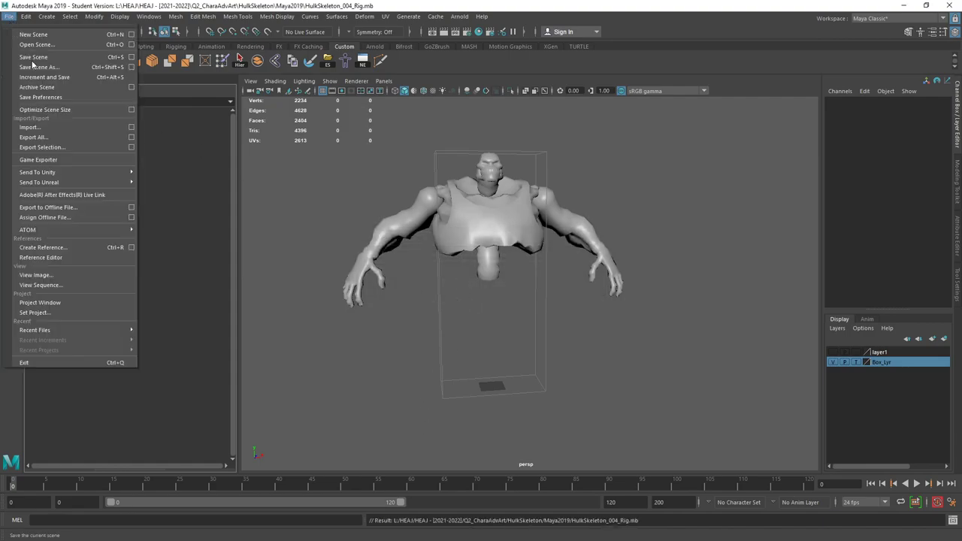
pyautogui.click(32, 127)
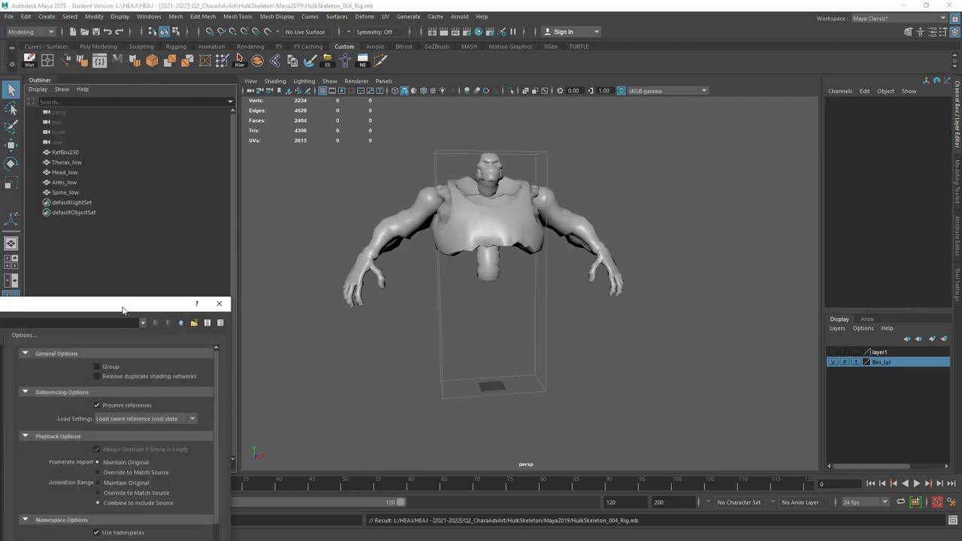
pyautogui.moveTo(124, 310); pyautogui.dragTo(581, 158)
pyautogui.click(640, 171)
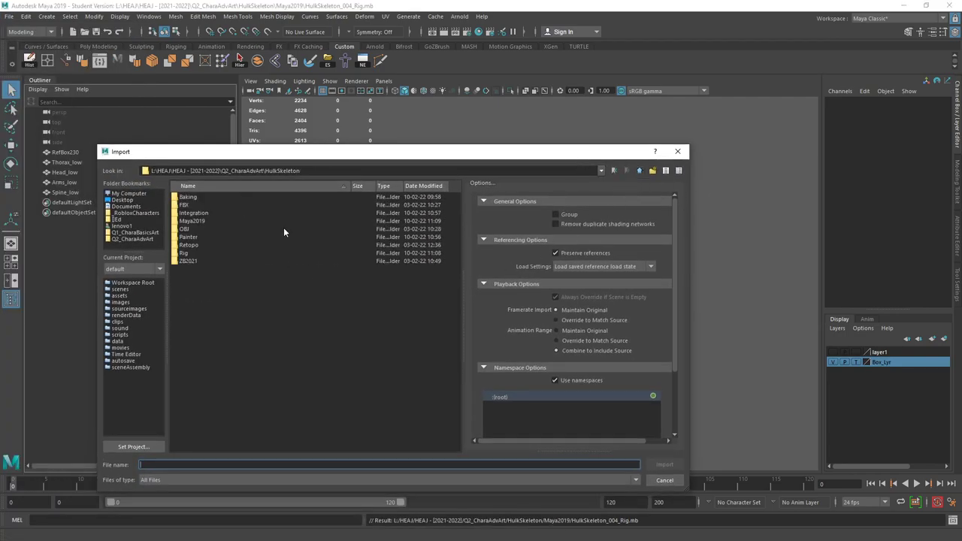
pyautogui.doubleClick(188, 254)
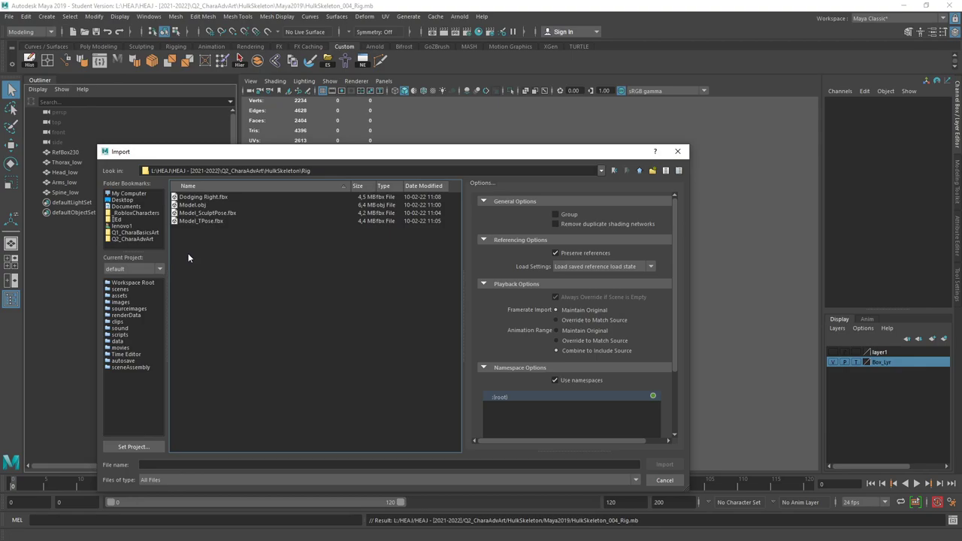
pyautogui.doubleClick(226, 217)
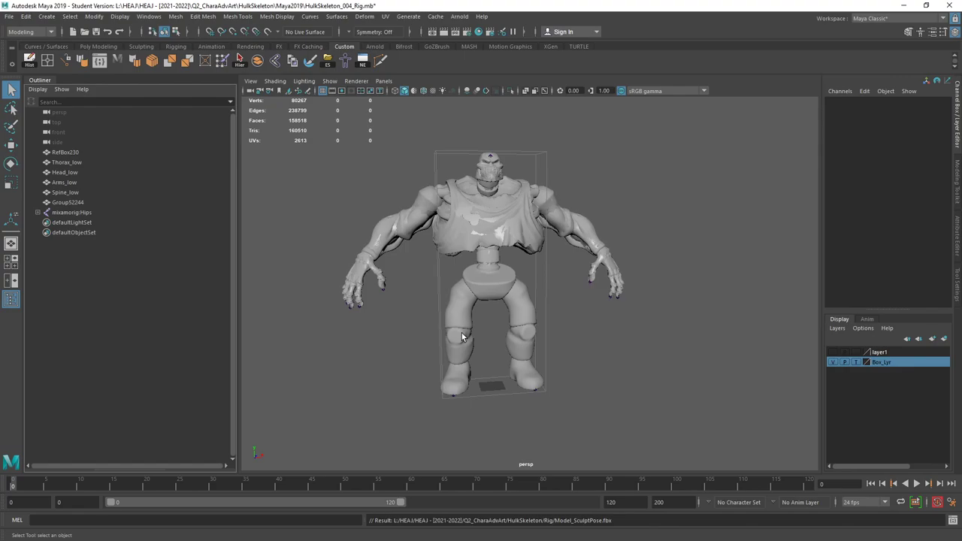
# Step: Examine the imported Group52244 mesh and the full joint hierarchy under mixamorig:Hips
pyautogui.click(57, 203)
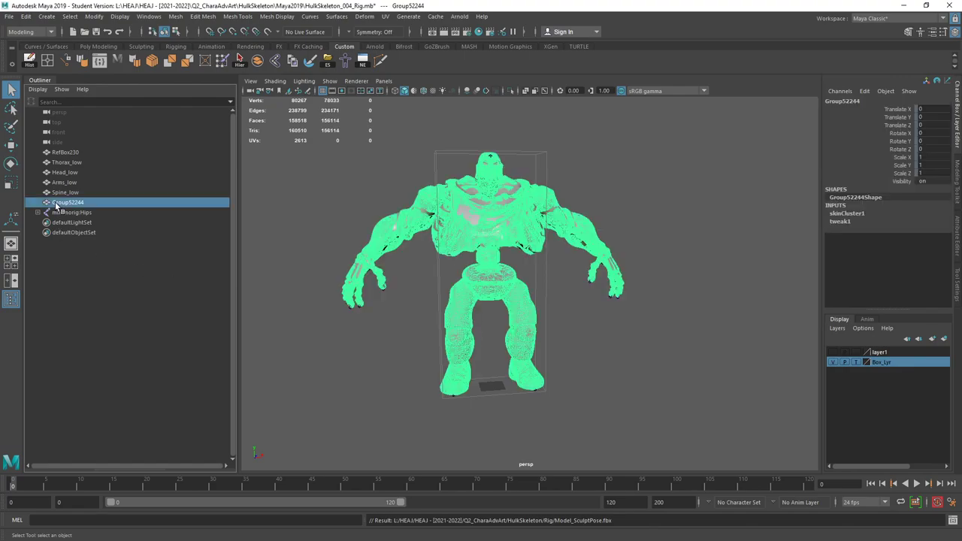
pyautogui.keyDown('shift'); pyautogui.click(37, 213); pyautogui.keyUp('shift')
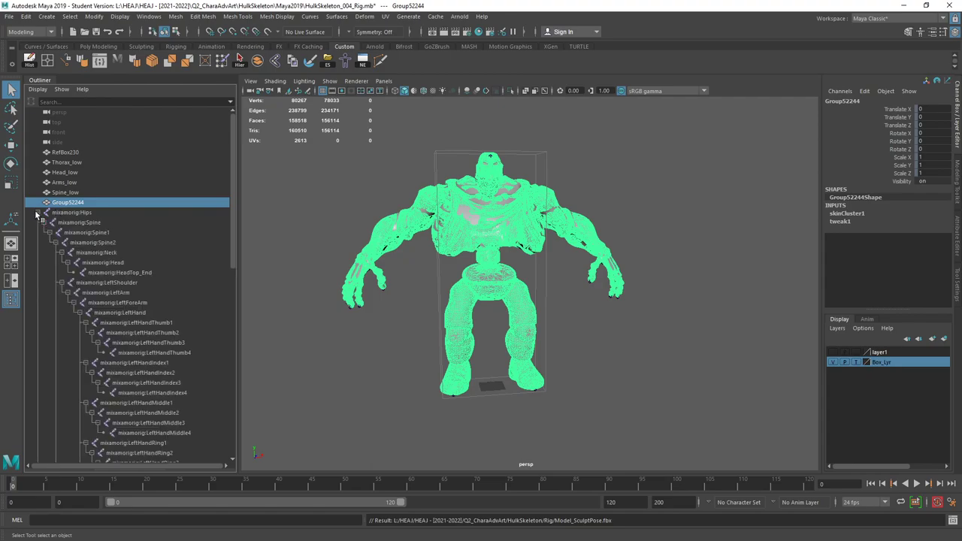
pyautogui.click(37, 213)
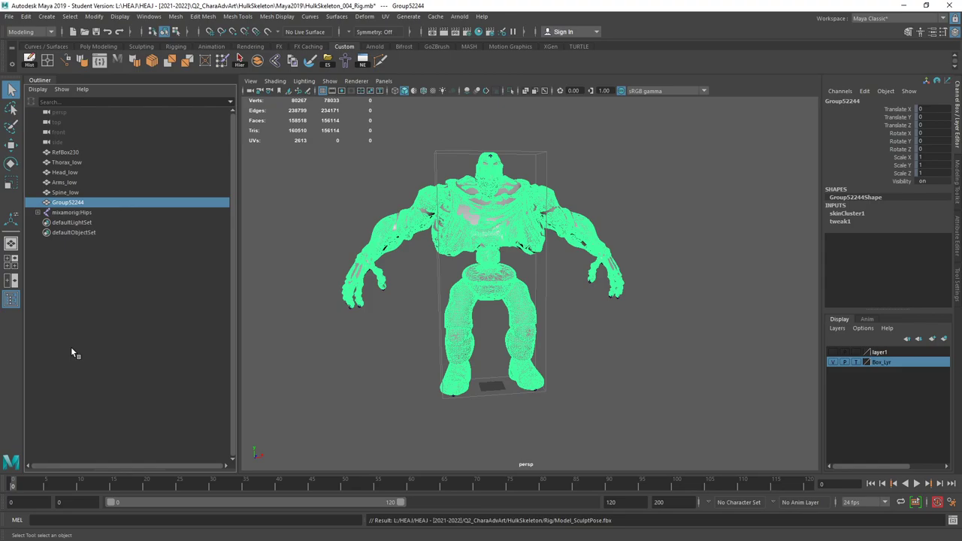
pyautogui.click(70, 212)
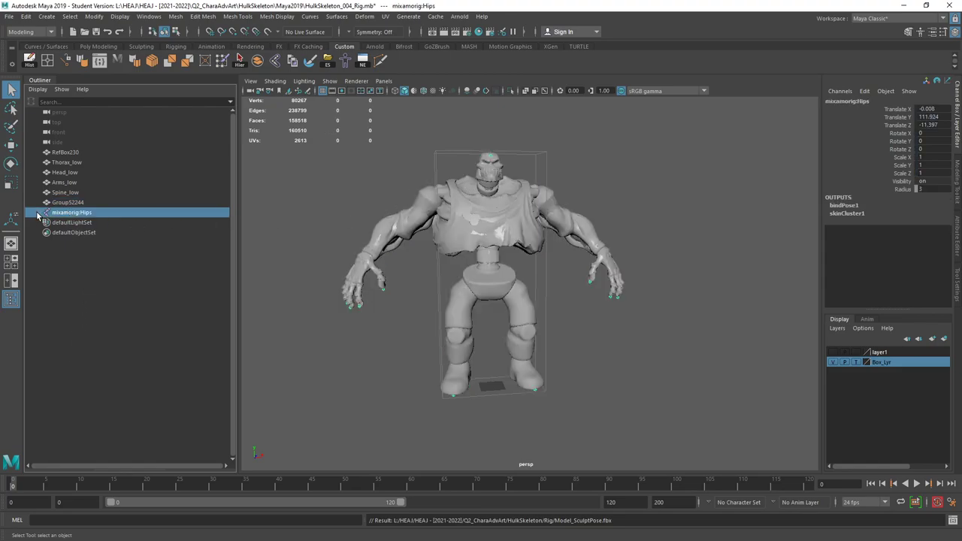
# Step: Test the skinning by rotating the mixamorig:LeftUpLeg joint about 10.4° around X, and undo the rotation
pyautogui.click(38, 215)
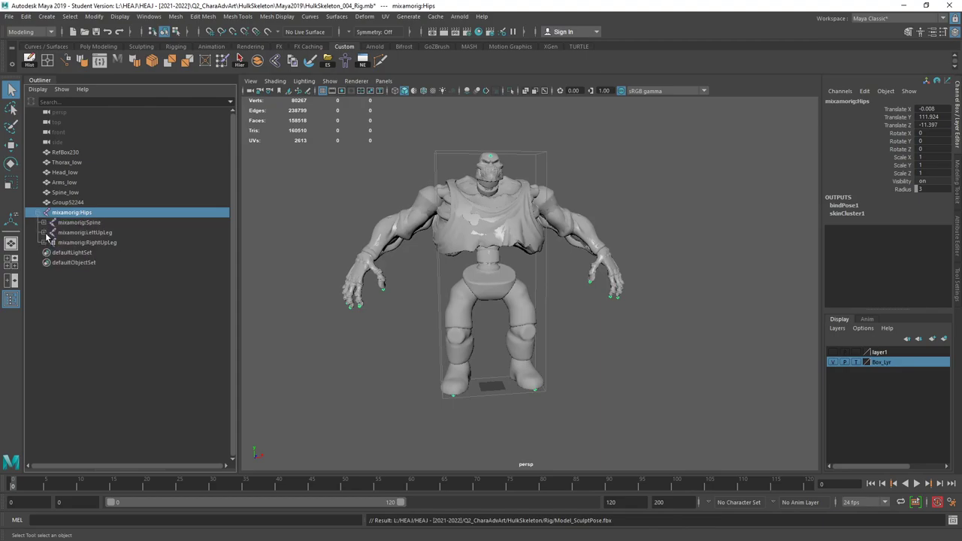
pyautogui.click(84, 233)
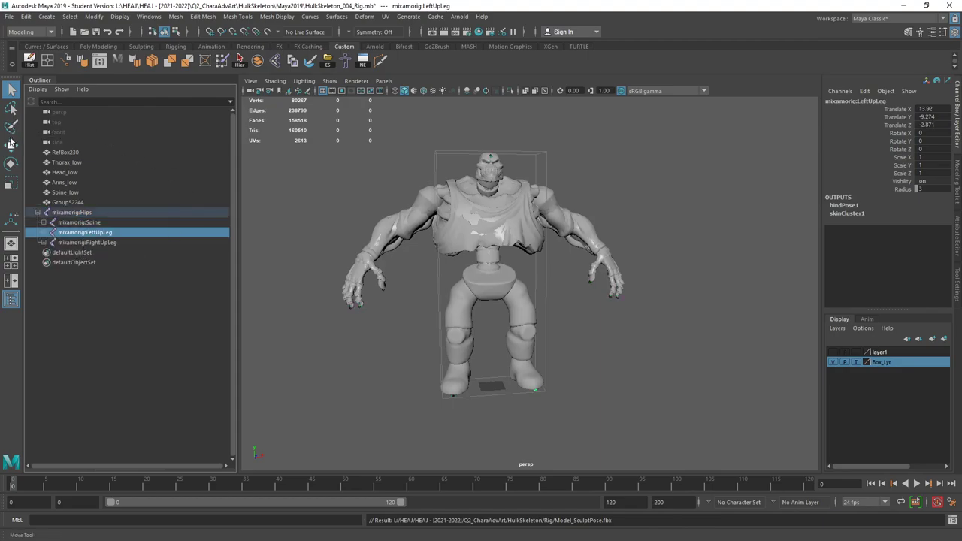
pyautogui.click(11, 163)
pyautogui.moveTo(506, 269)
pyautogui.mouseDown()
pyautogui.moveTo(518, 285)
pyautogui.moveTo(516, 265)
pyautogui.moveTo(518, 290)
pyautogui.moveTo(515, 259)
pyautogui.mouseUp()
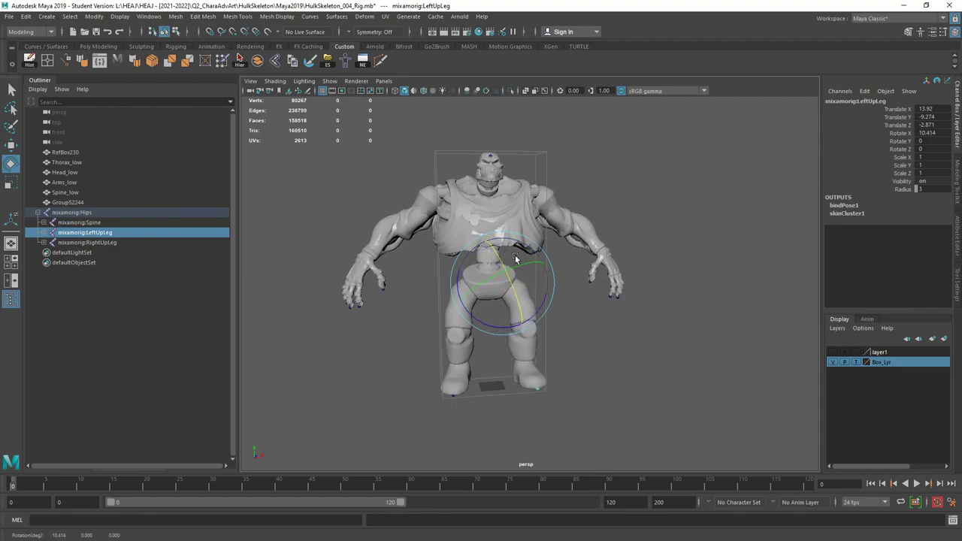
pyautogui.hotkey('ctrl', 'z')
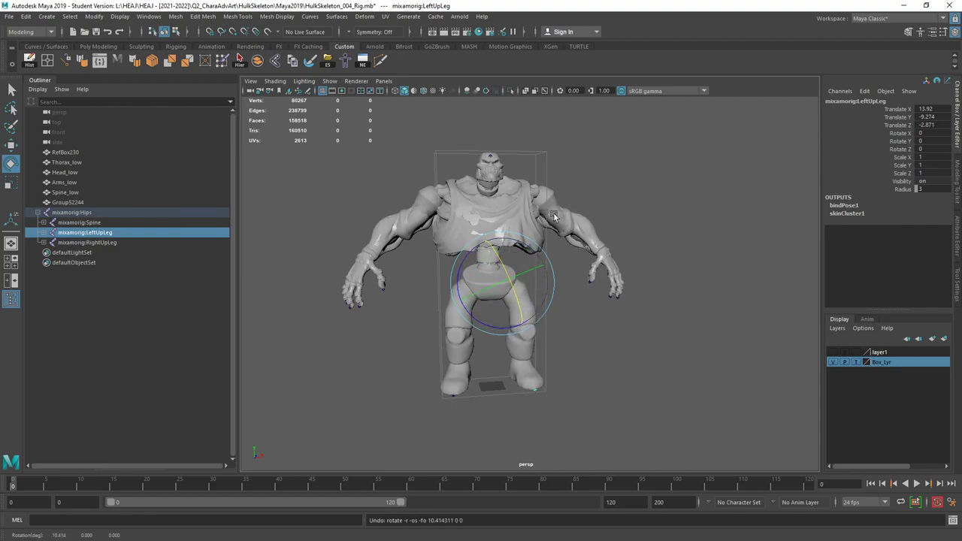
# Step: Expand the entire mixamorig:Hips hierarchy, test the skinning by rotating the mixamorig:LeftArm joint, and undo the rotation
pyautogui.click(39, 213)
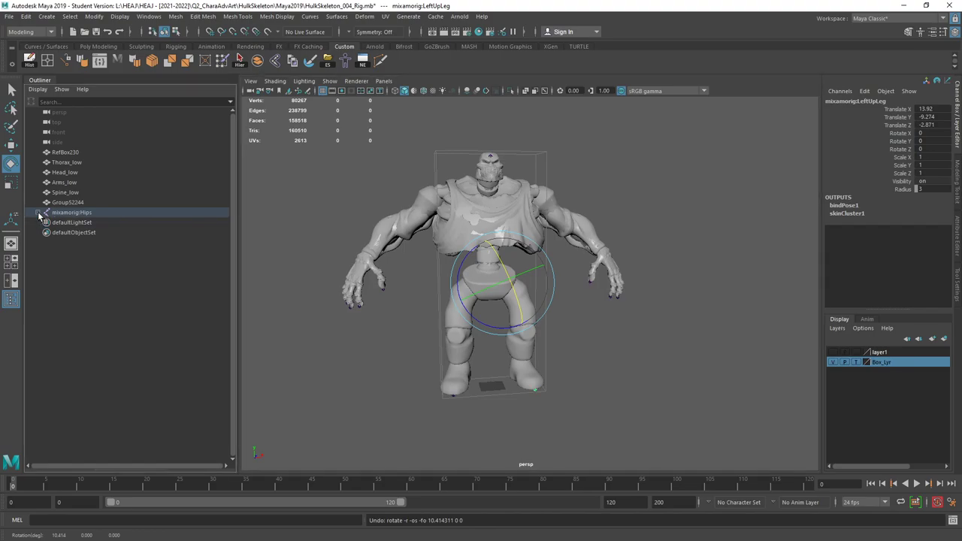
pyautogui.keyDown('shift'); pyautogui.click(38, 214); pyautogui.keyUp('shift')
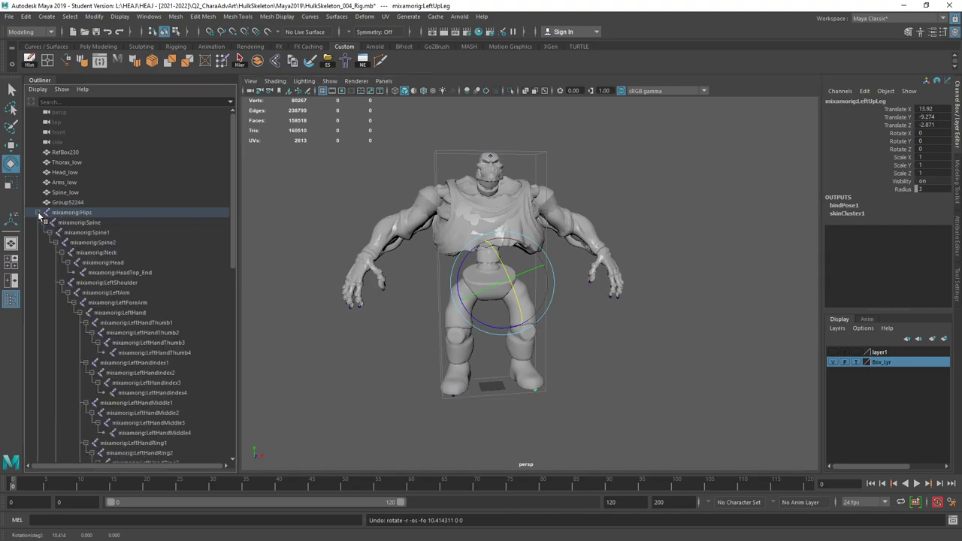
pyautogui.click(121, 293)
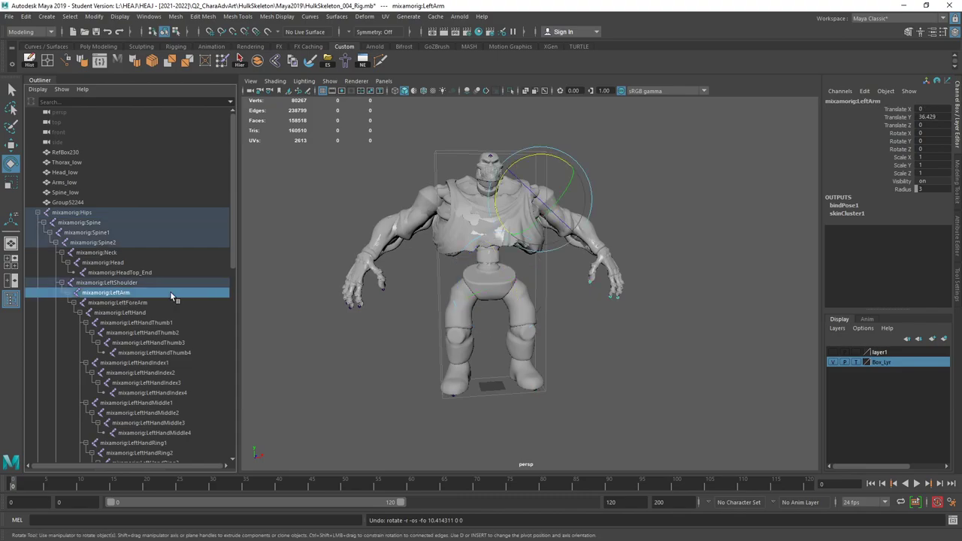
pyautogui.moveTo(538, 197); pyautogui.dragTo(443, 191)
pyautogui.hotkey('ctrl', 'z')
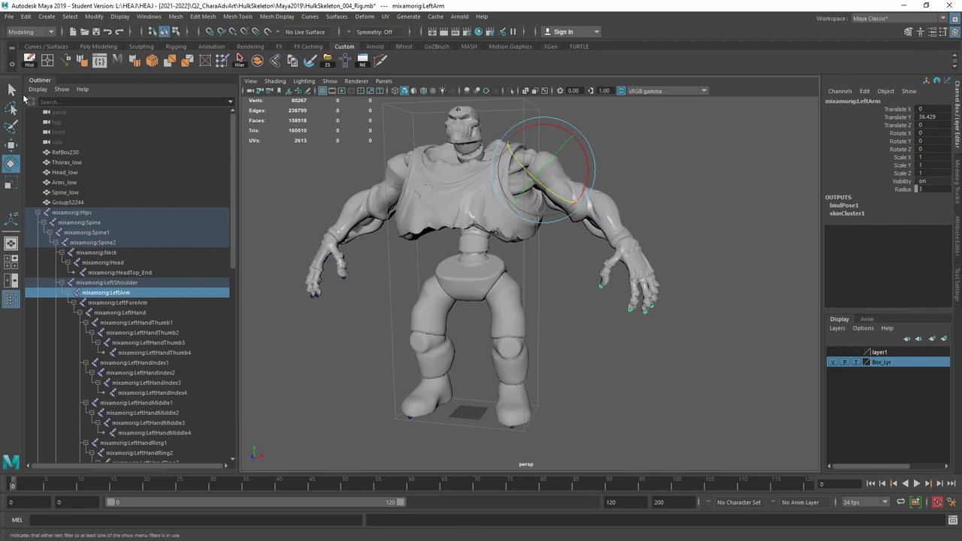
# Step: Combine the Thorax_low, Head_low, Arms_low and Spine_low meshes into a single polygon object
pyautogui.click(11, 90)
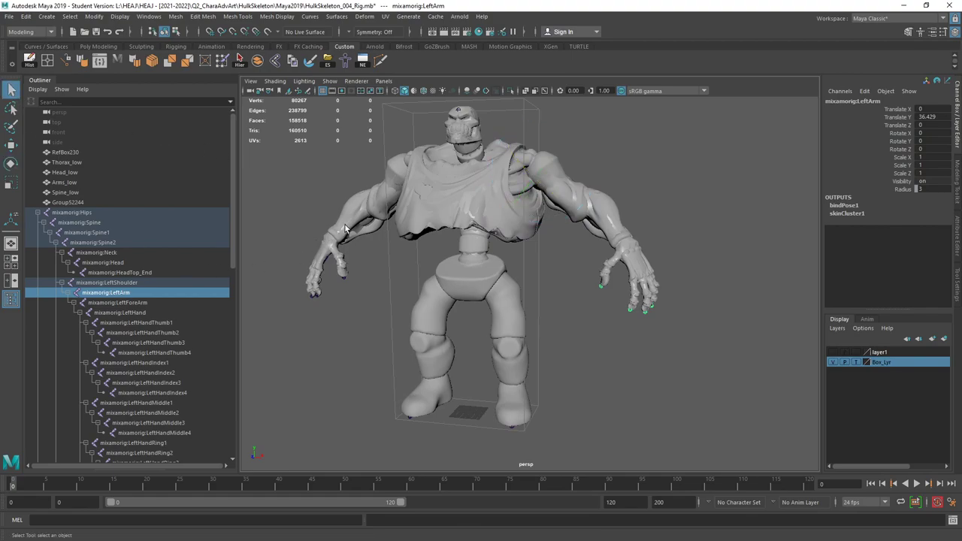
pyautogui.keyDown('alt'); pyautogui.moveTo(346, 229); pyautogui.dragTo(413, 216); pyautogui.keyUp('alt')
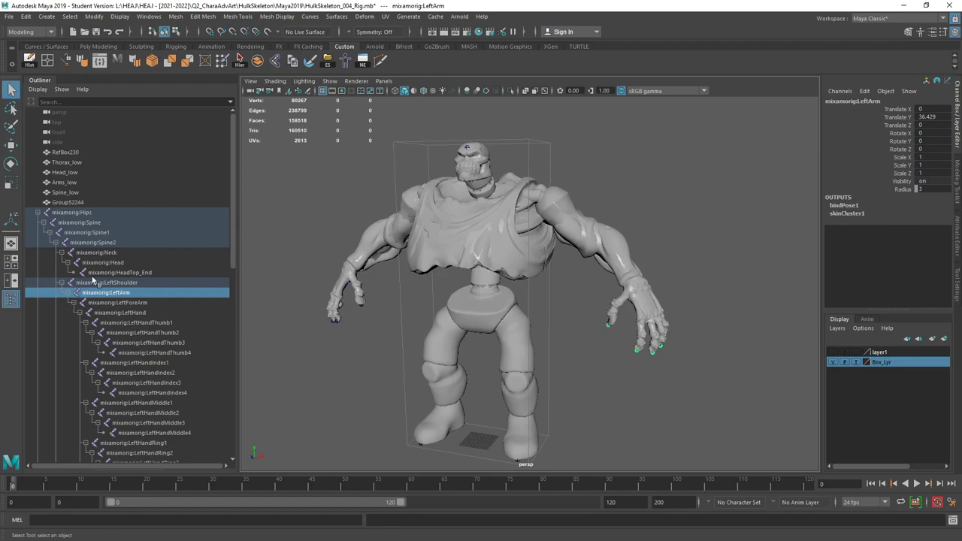
pyautogui.click(73, 163)
pyautogui.keyDown('ctrl'); pyautogui.click(74, 172); pyautogui.keyUp('ctrl')
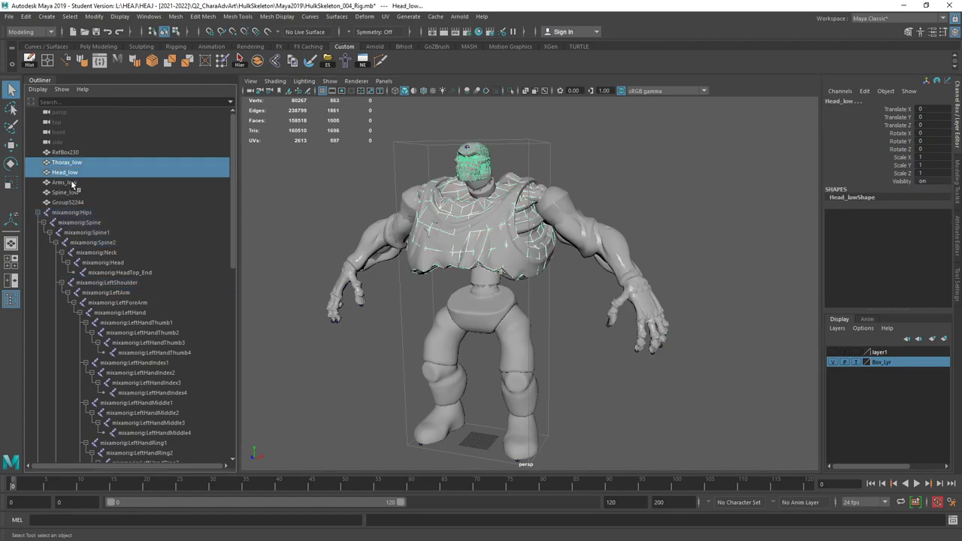
pyautogui.keyDown('ctrl'); pyautogui.click(73, 182); pyautogui.keyUp('ctrl')
pyautogui.keyDown('ctrl'); pyautogui.click(69, 192); pyautogui.keyUp('ctrl')
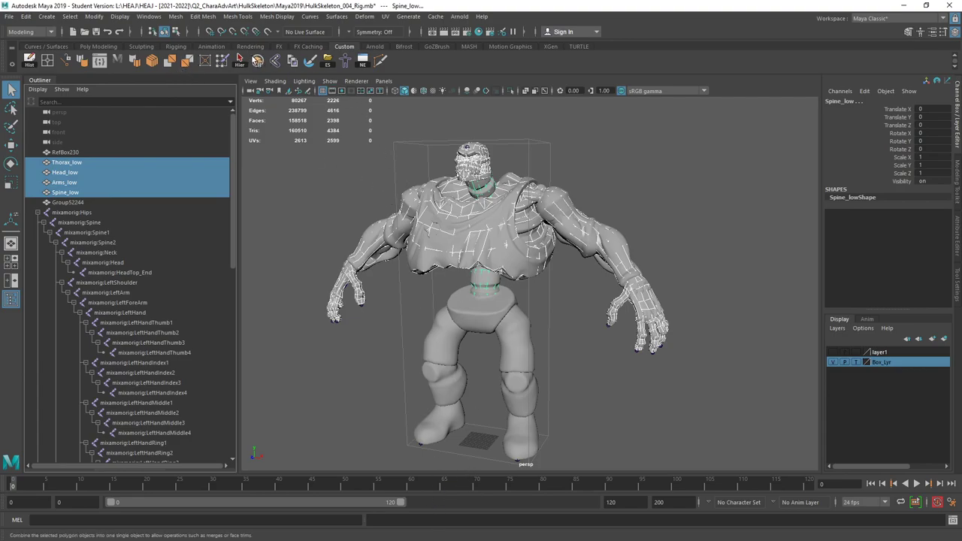
pyautogui.click(257, 61)
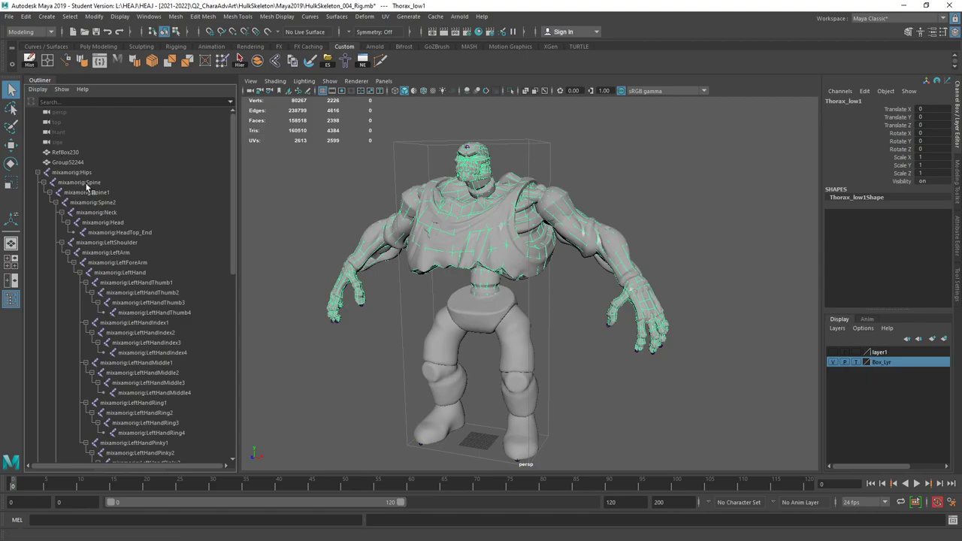
# Step: Rename the combined mesh to DeadSKL_Mesh
pyautogui.moveTo(233, 184); pyautogui.dragTo(234, 409)
pyautogui.doubleClick(73, 433)
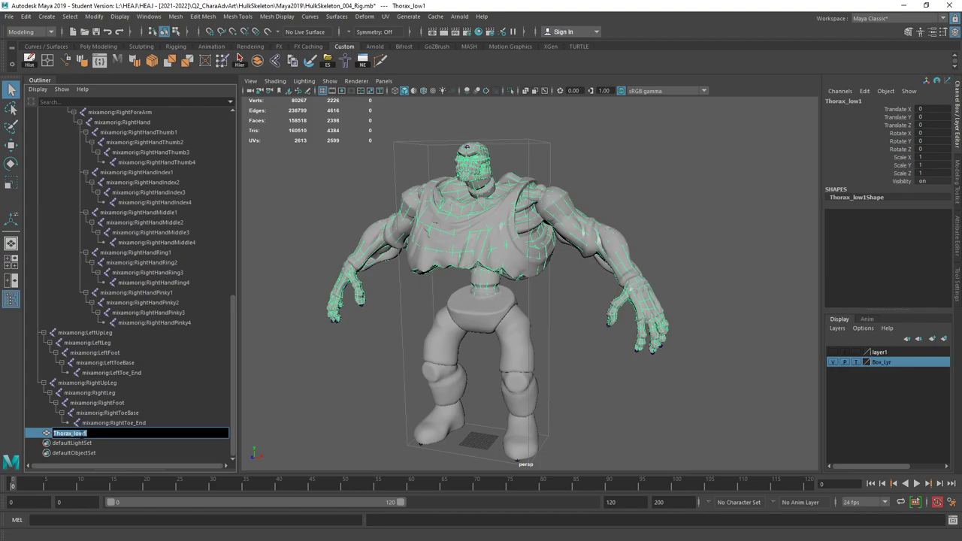
pyautogui.write('DeadSKL_Mesh')
pyautogui.press('Return')
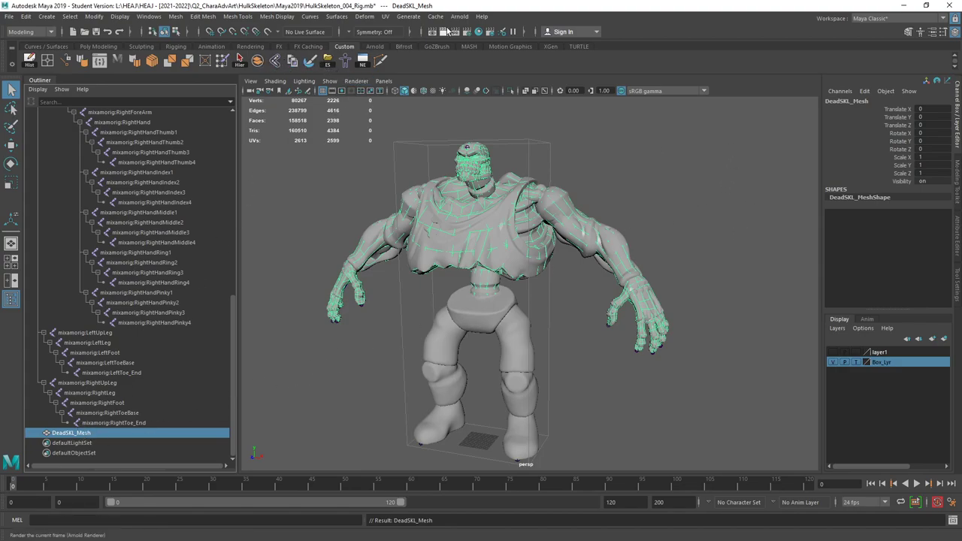
# Step: Inspect the DeadSkl_SHD material in the Hypershade and reselect DeadSKL_Mesh before closing the material editor
pyautogui.click(479, 31)
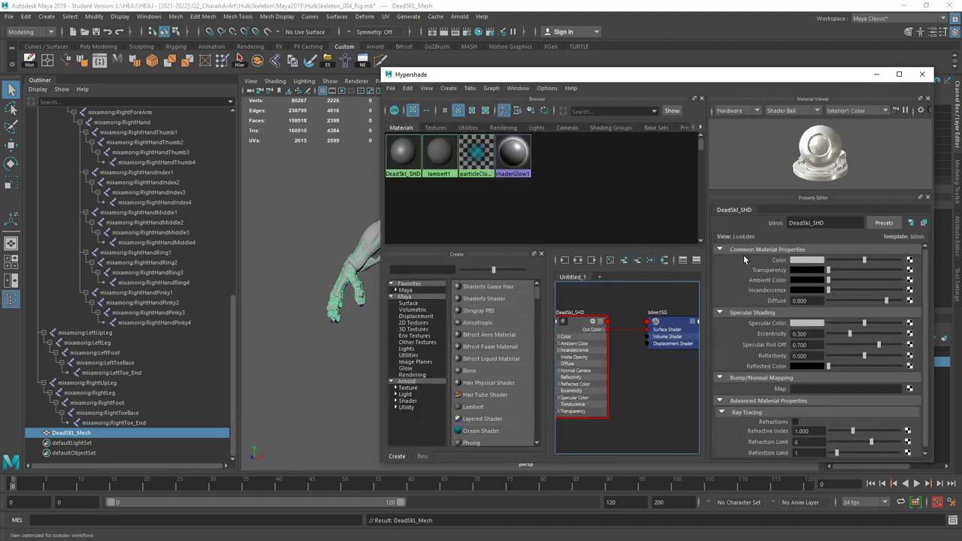
pyautogui.click(403, 154)
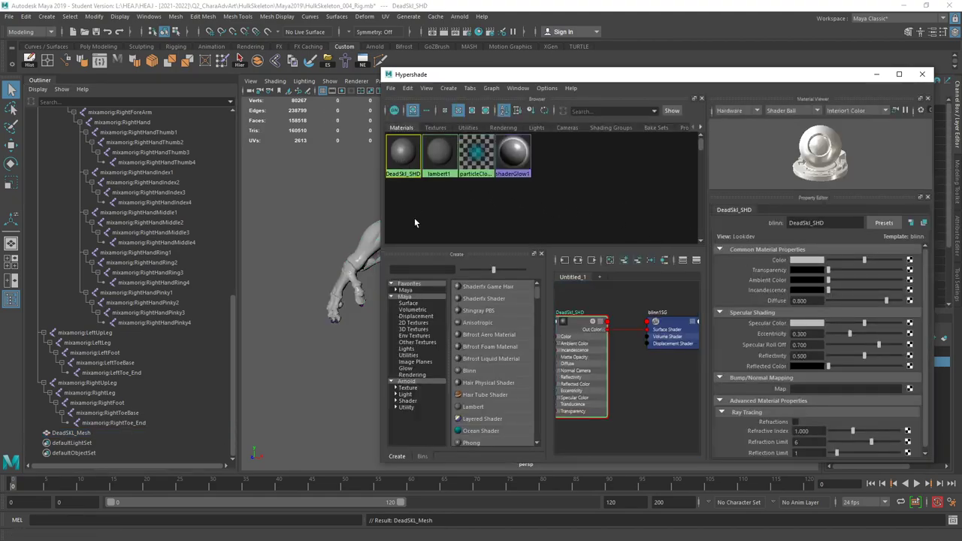
pyautogui.click(75, 433)
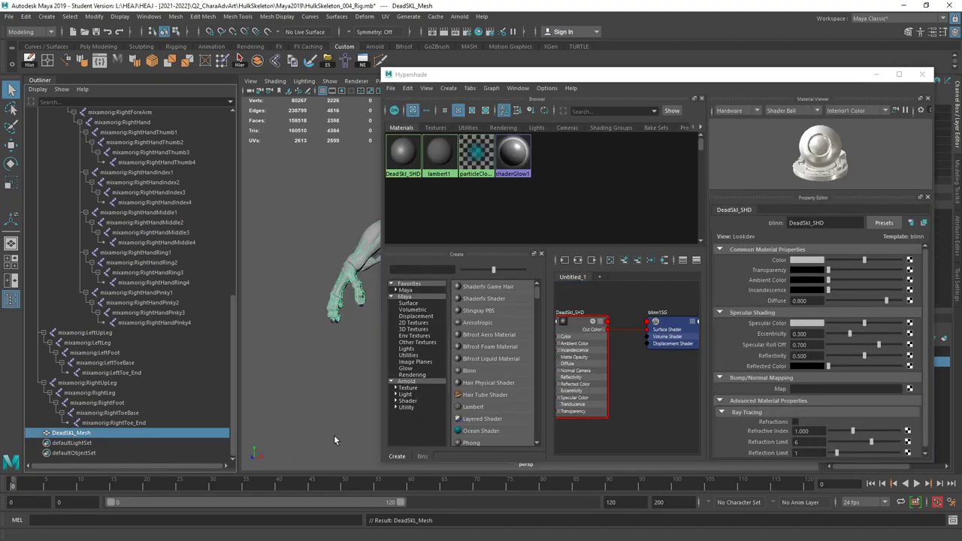
pyautogui.click(922, 73)
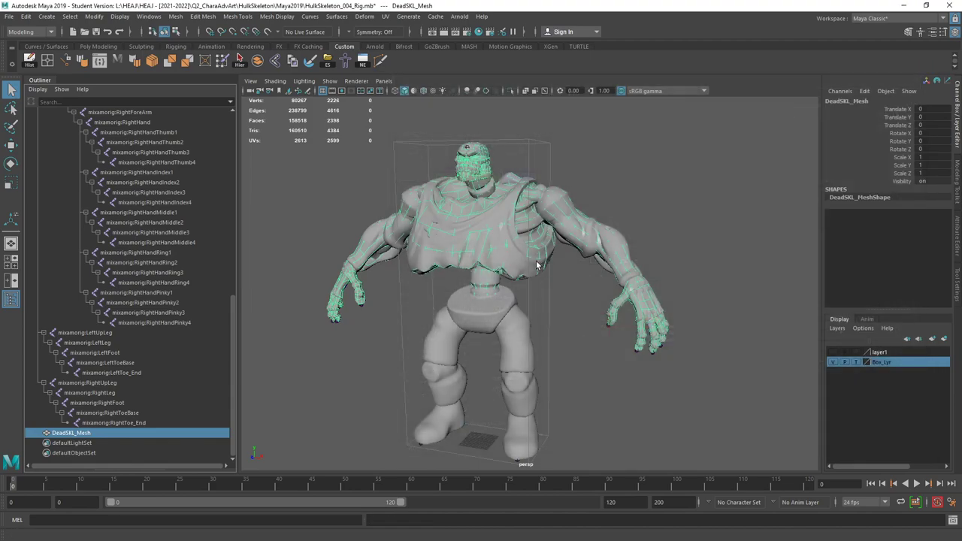
# Step: Try rotating the mixamorig:LeftForeArm joint to test whether the combined mesh follows, and undo the rotation
pyautogui.keyDown('alt'); pyautogui.moveTo(644, 192); pyautogui.dragTo(624, 202); pyautogui.keyUp('alt')
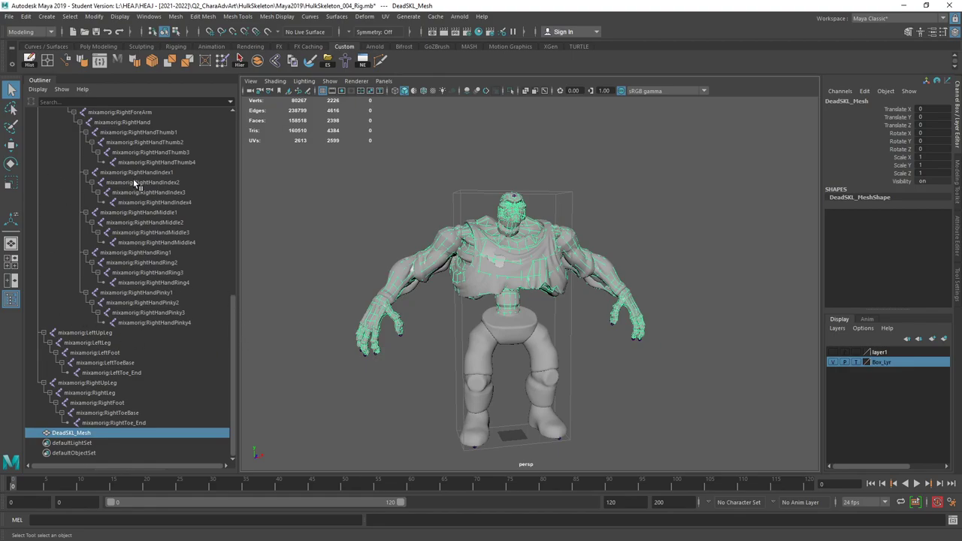
pyautogui.scroll(8, 131, 165)
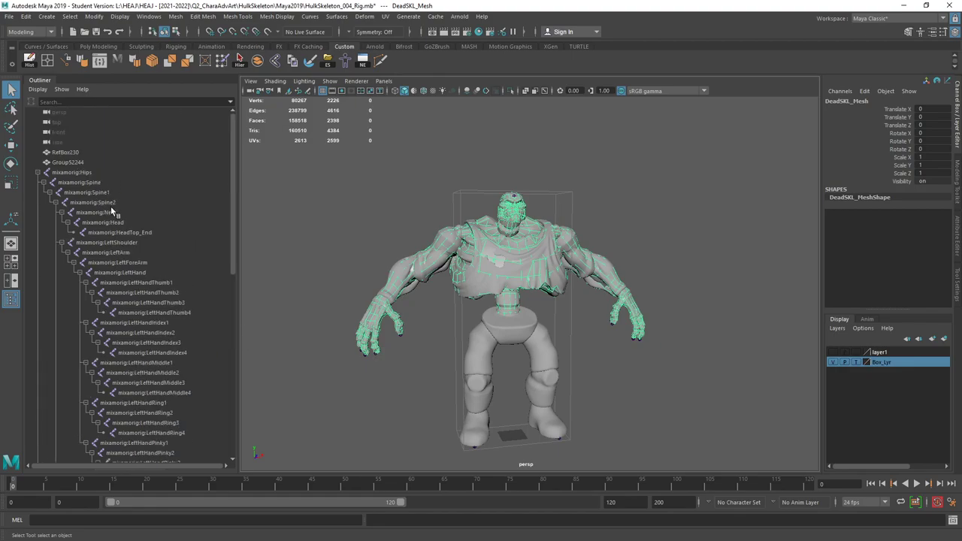
pyautogui.scroll(-3, 113, 235)
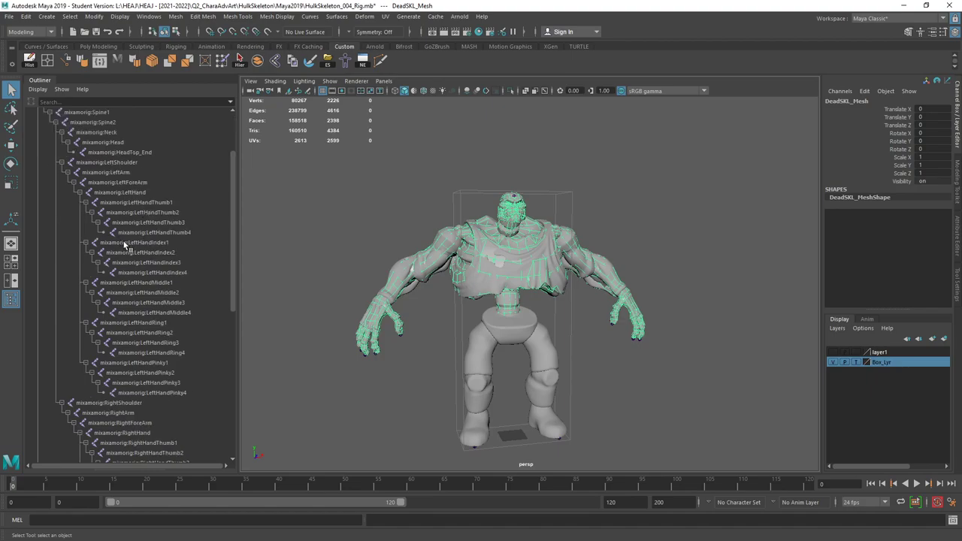
pyautogui.click(129, 182)
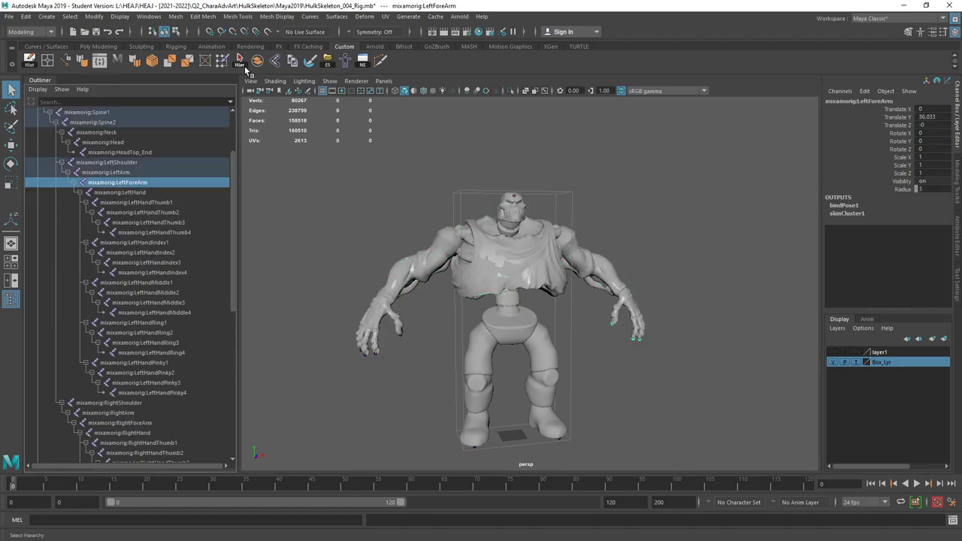
pyautogui.click(11, 164)
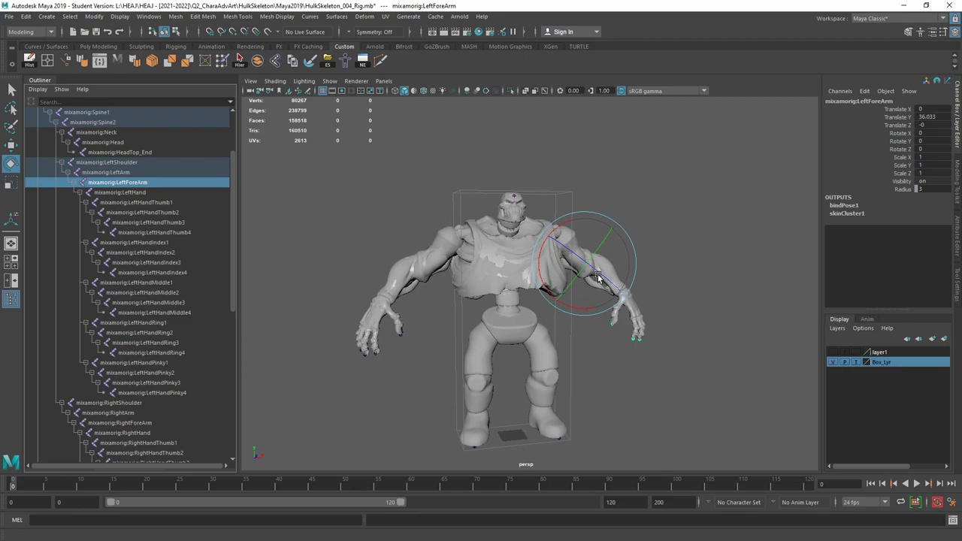
pyautogui.moveTo(598, 279); pyautogui.dragTo(636, 328)
pyautogui.click(630, 343)
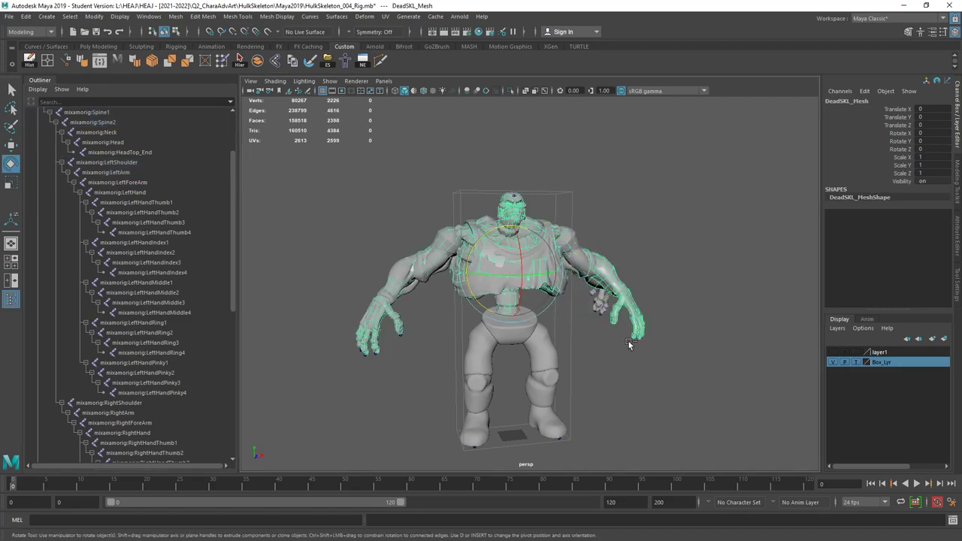
pyautogui.hotkey('ctrl', 'z')
pyautogui.hotkey('ctrl', 'z')
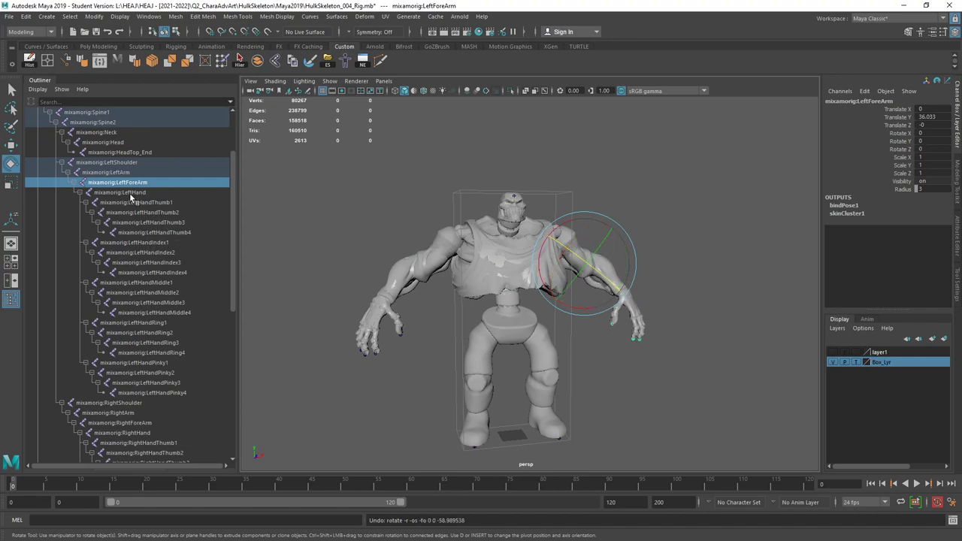
# Step: Select the whole joint hierarchy from mixamorig:Hips to mixamorig:RightToe_End together with DeadSKL_Mesh
pyautogui.moveTo(231, 178); pyautogui.dragTo(234, 143)
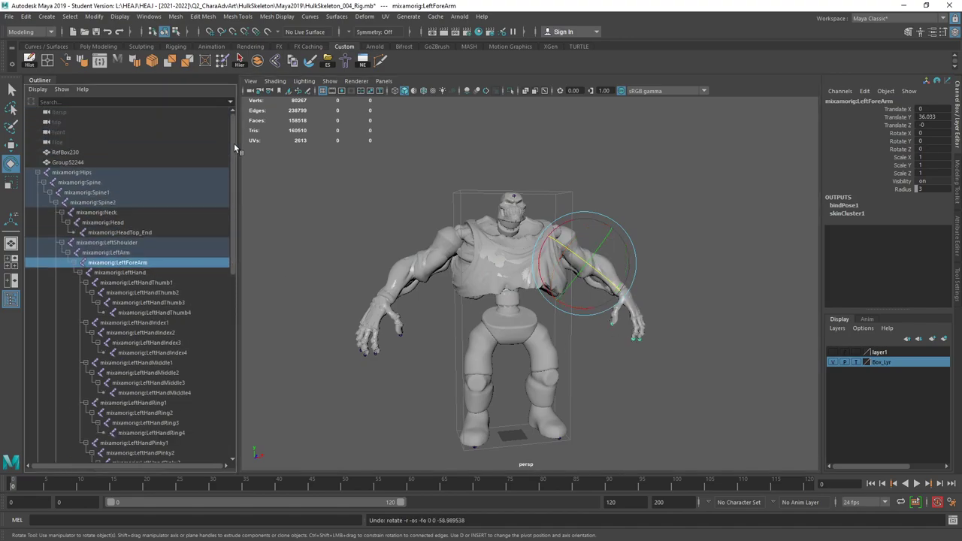
pyautogui.scroll(-10, 115, 272)
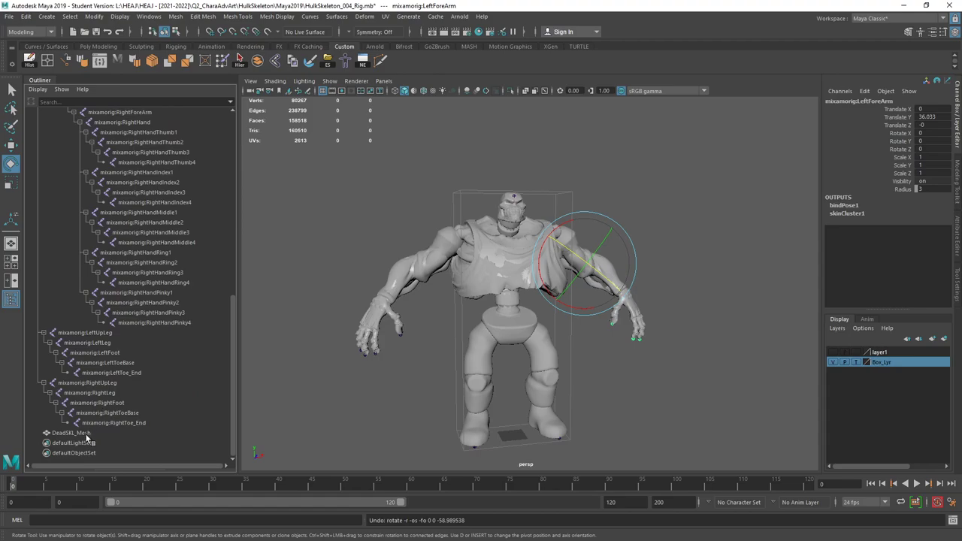
pyautogui.click(89, 434)
pyautogui.scroll(10, 86, 148)
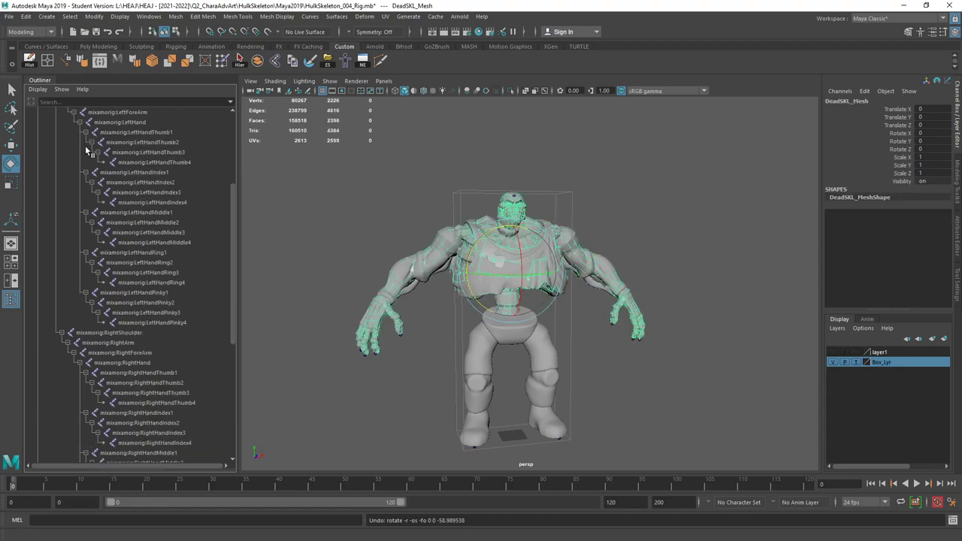
pyautogui.scroll(3, 86, 152)
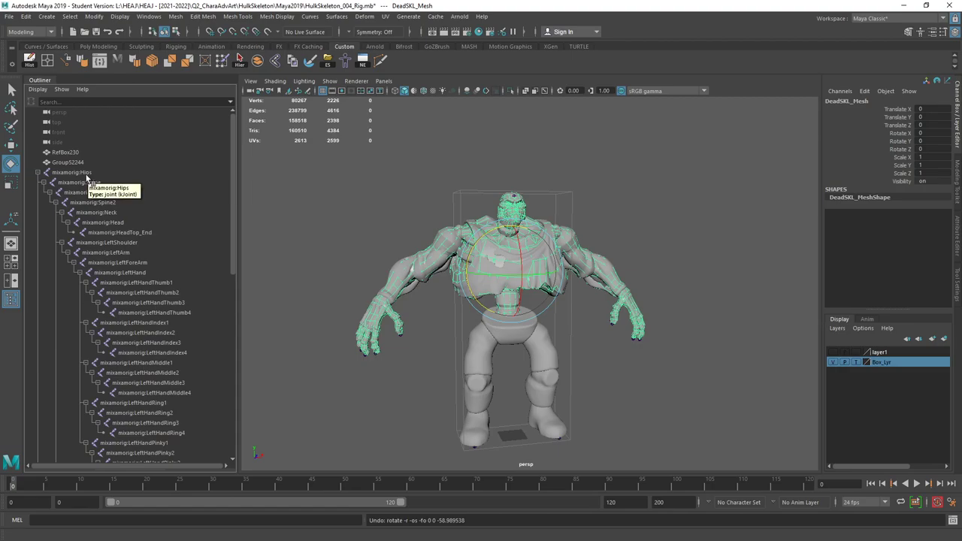
pyautogui.click(87, 179)
pyautogui.scroll(-15, 105, 301)
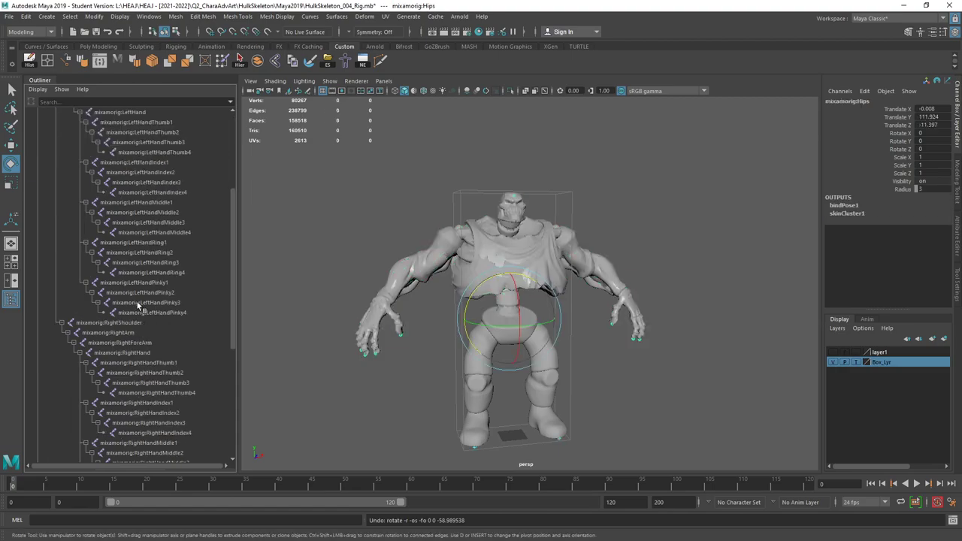
pyautogui.keyDown('shift'); pyautogui.click(110, 421); pyautogui.keyUp('shift')
pyautogui.keyDown('ctrl'); pyautogui.click(93, 434); pyautogui.keyUp('ctrl')
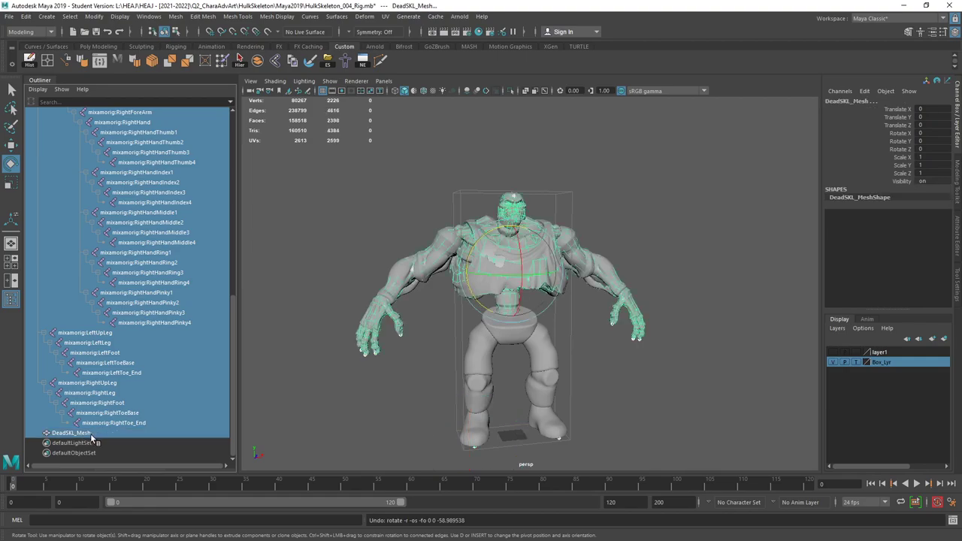
# Step: Switch to the Rigging menu set and bind the mesh to the skeleton using Bind Skin with the Selected joints option
pyautogui.click(40, 37)
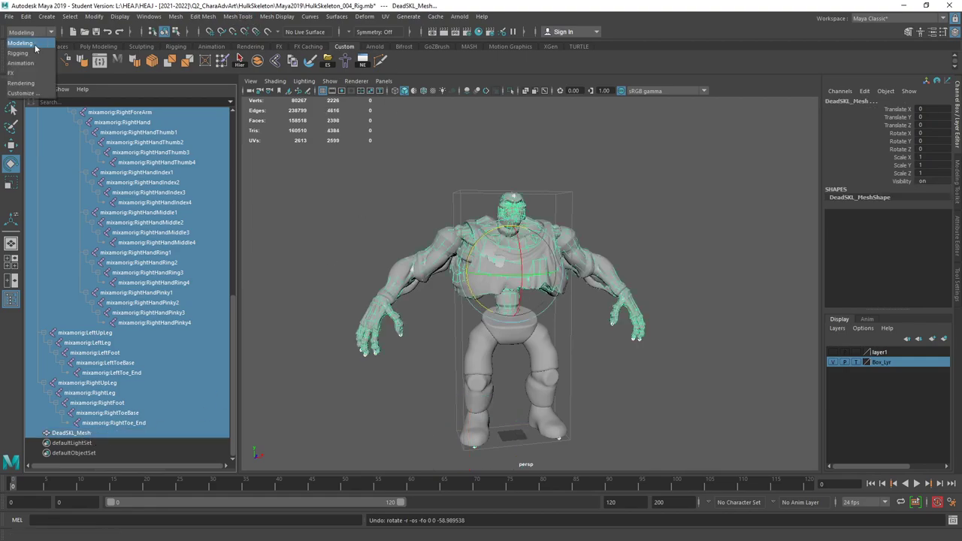
pyautogui.click(29, 61)
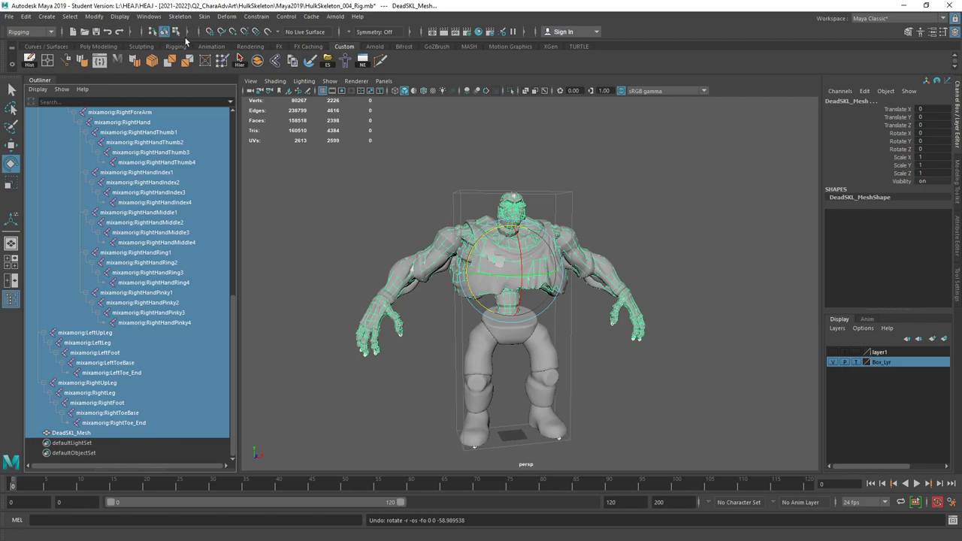
pyautogui.click(204, 16)
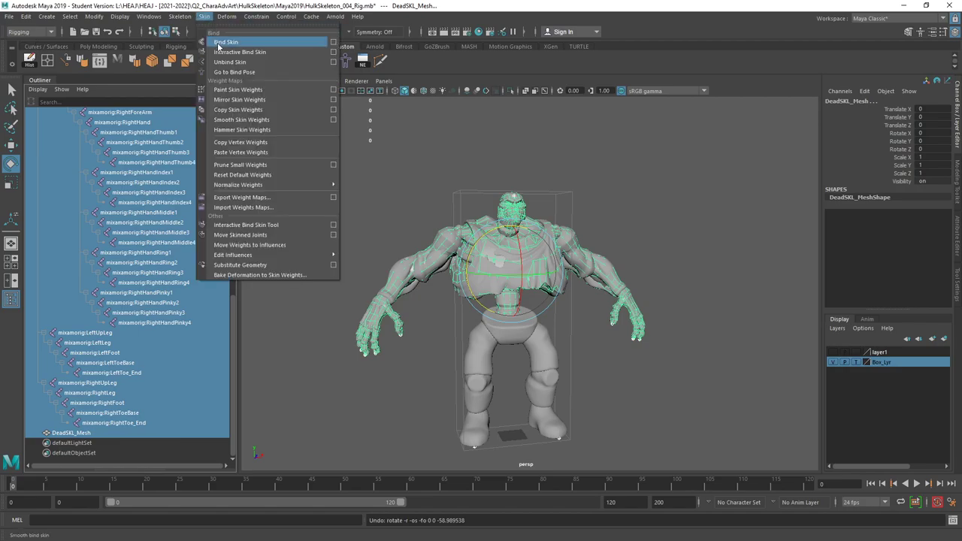
pyautogui.click(333, 42)
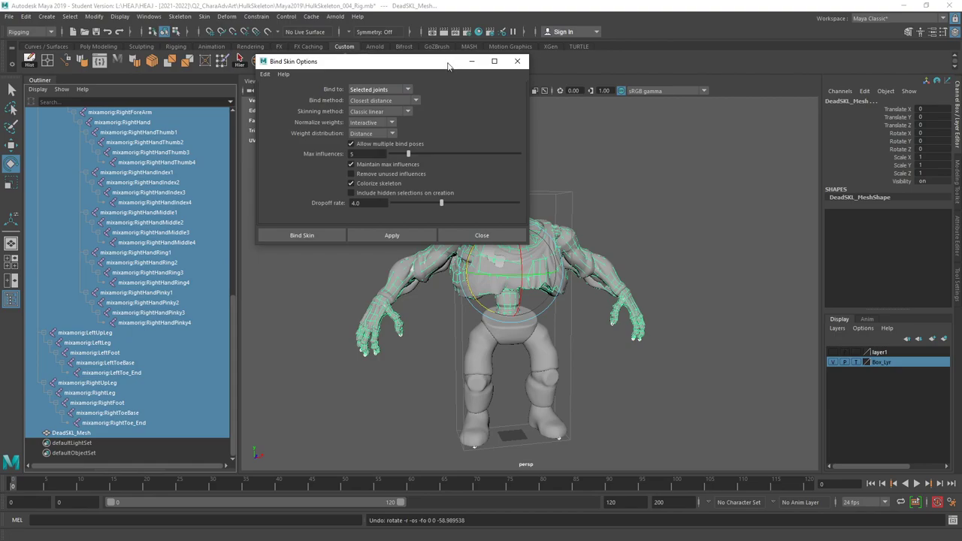
pyautogui.moveTo(447, 66); pyautogui.dragTo(440, 130)
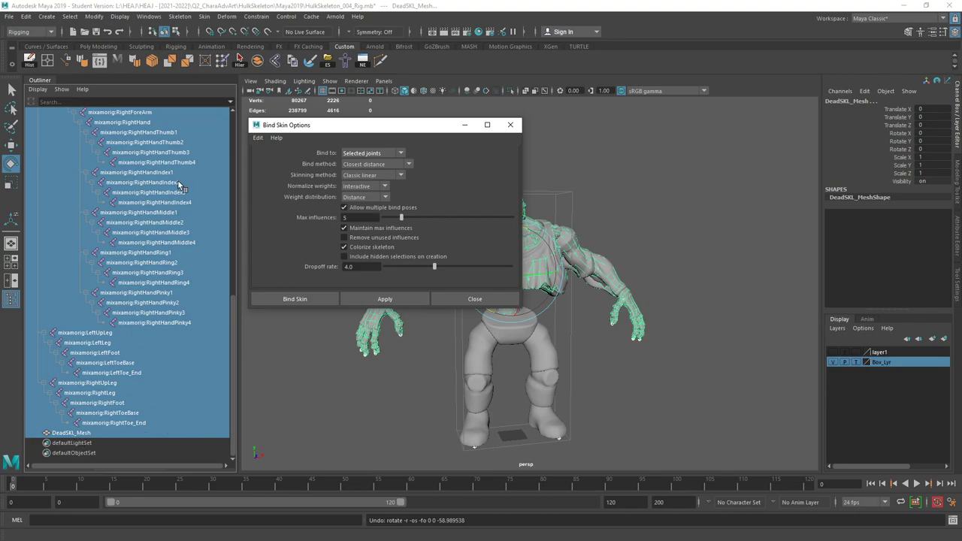
pyautogui.click(400, 153)
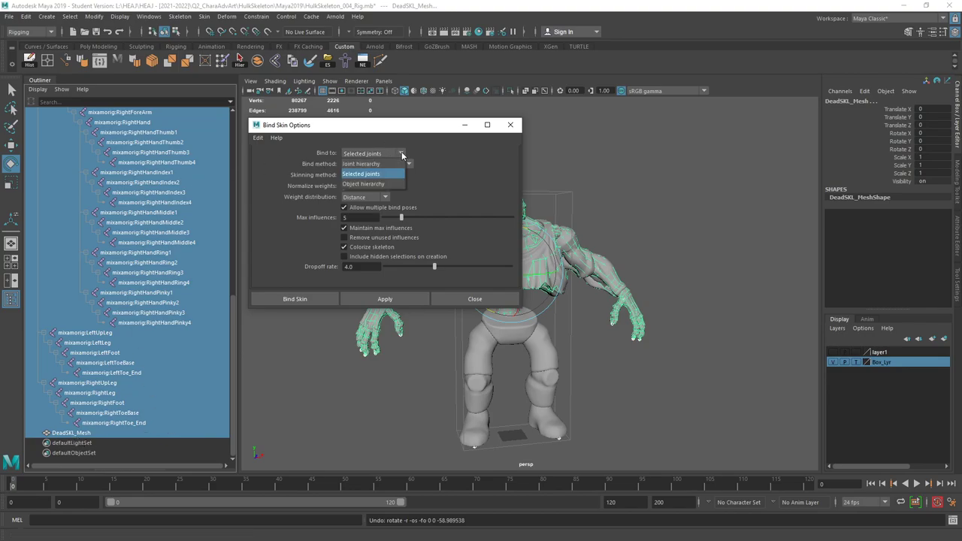
pyautogui.click(372, 174)
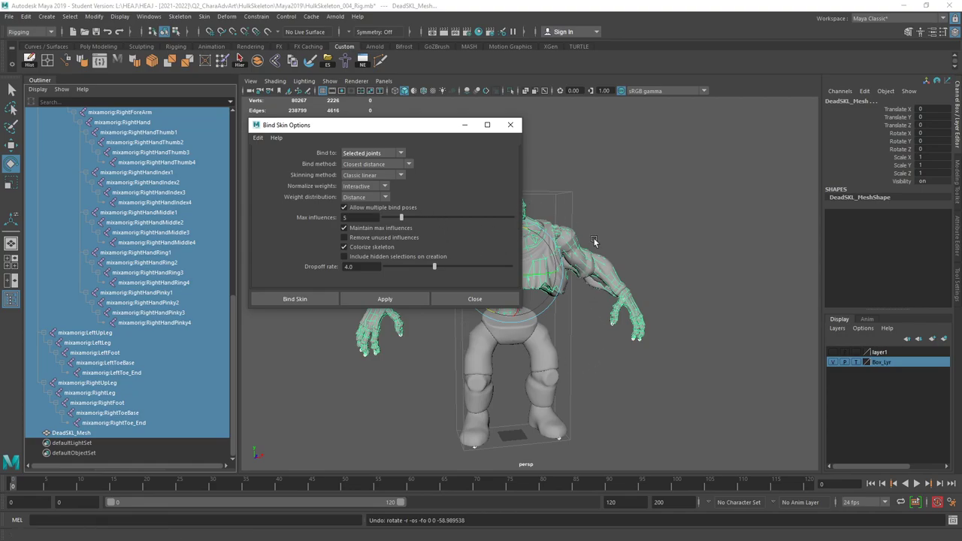
pyautogui.click(380, 300)
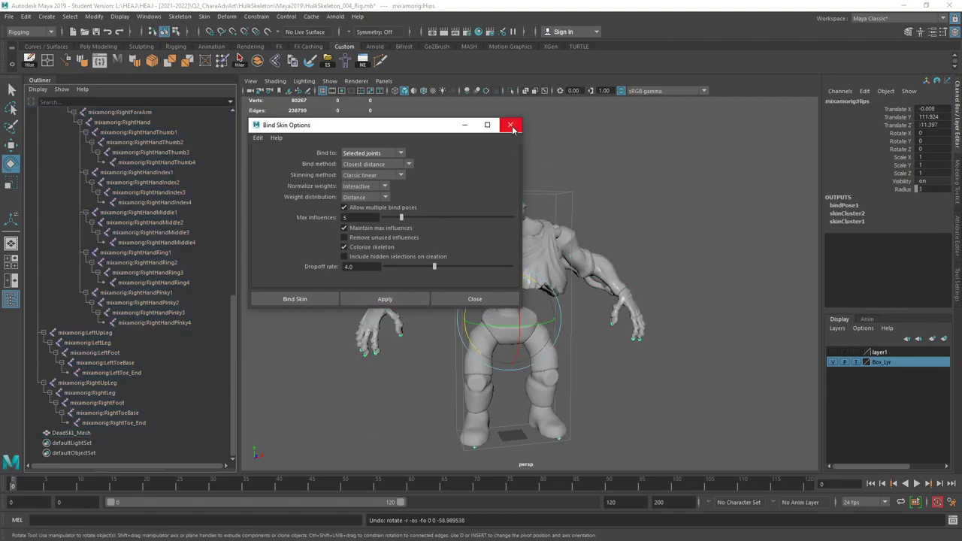
pyautogui.click(511, 126)
# Step: Inspect the bound DeadSKL_Mesh up close and go through the right-hand and leg joints below mixamorig:Hips
pyautogui.click(72, 434)
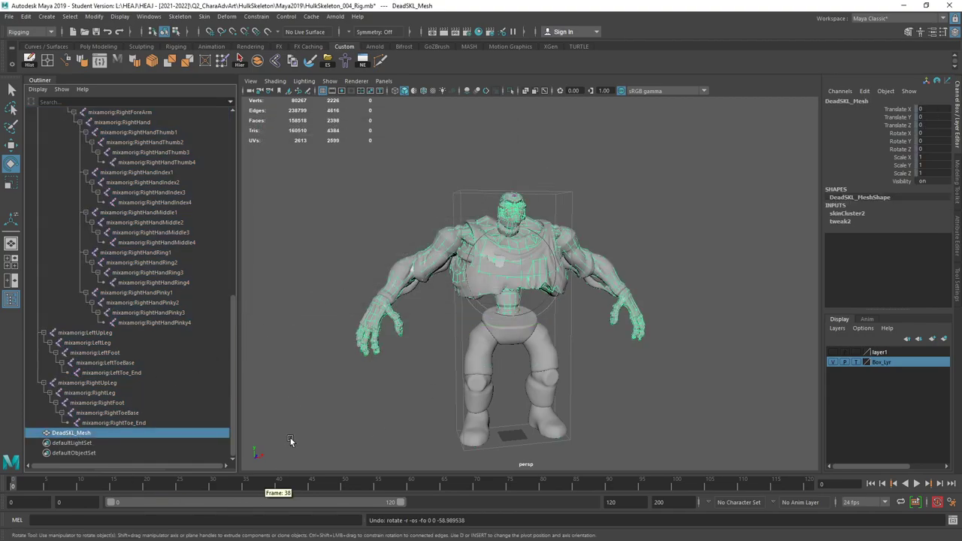
pyautogui.keyDown('alt'); pyautogui.moveTo(548, 318); pyautogui.dragTo(580, 246); pyautogui.keyUp('alt')
pyautogui.keyDown('alt'); pyautogui.moveTo(579, 243); pyautogui.dragTo(717, 279, button='right'); pyautogui.keyUp('alt')
pyautogui.click(176, 286)
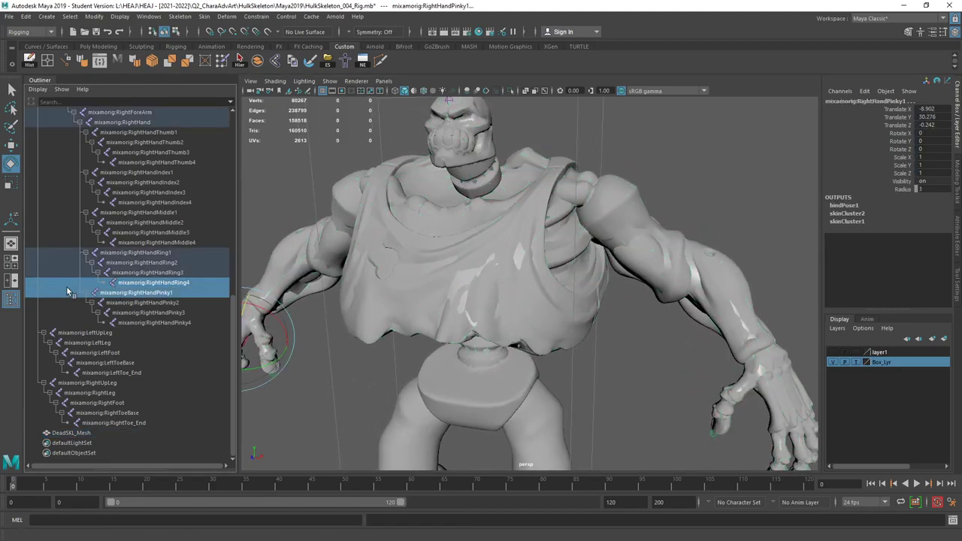
pyautogui.click(143, 233)
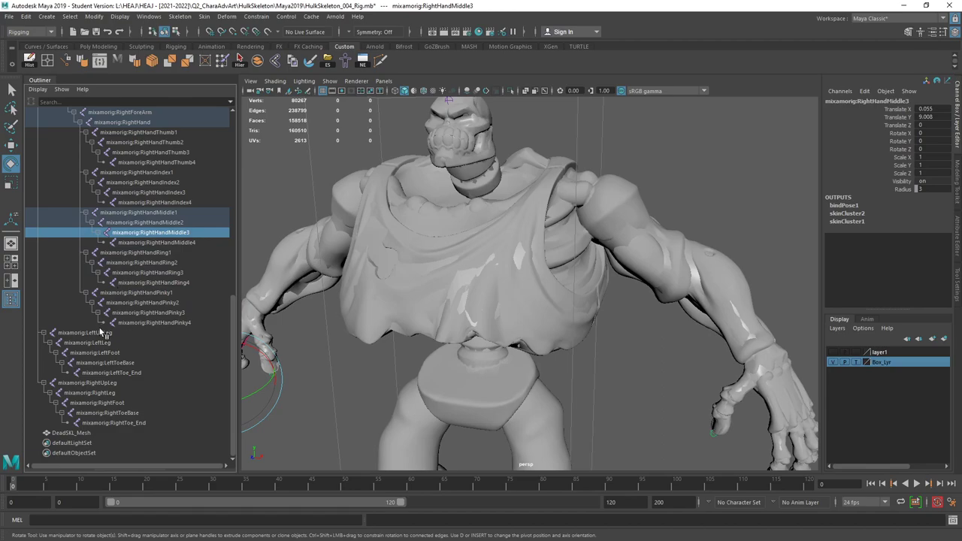
pyautogui.click(90, 382)
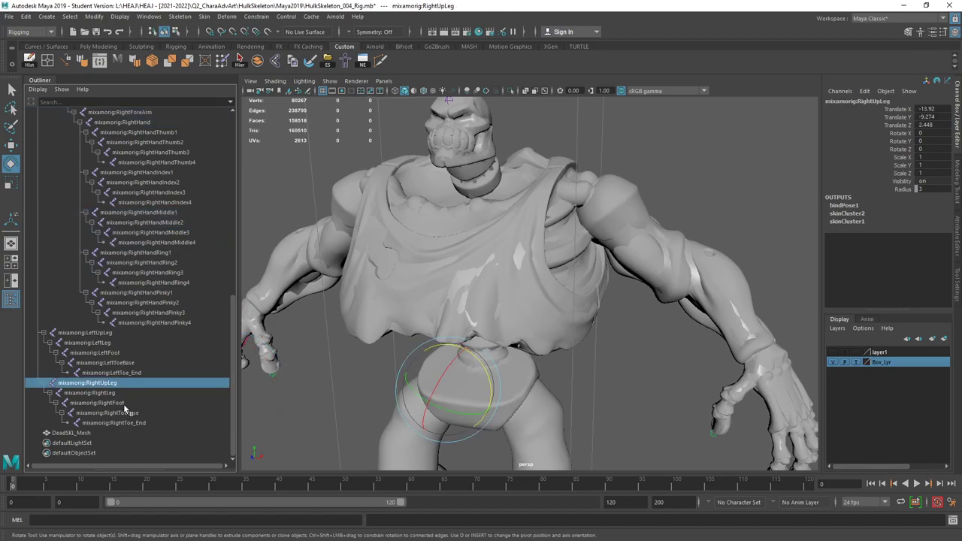
pyautogui.click(106, 342)
pyautogui.scroll(10, 120, 249)
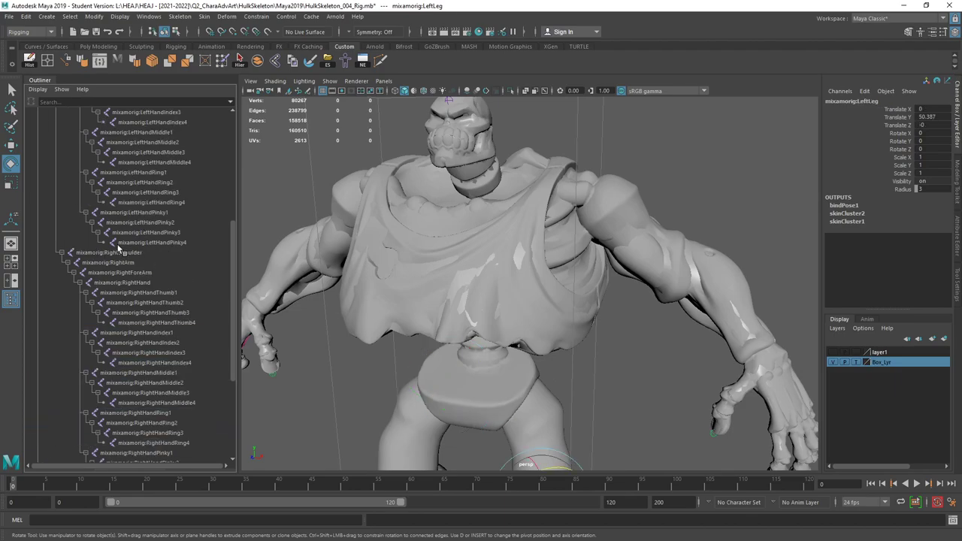
# Step: Try rotating the mixamorig:Spine2 joint to test the torso deformation, and undo each rotation
pyautogui.click(94, 202)
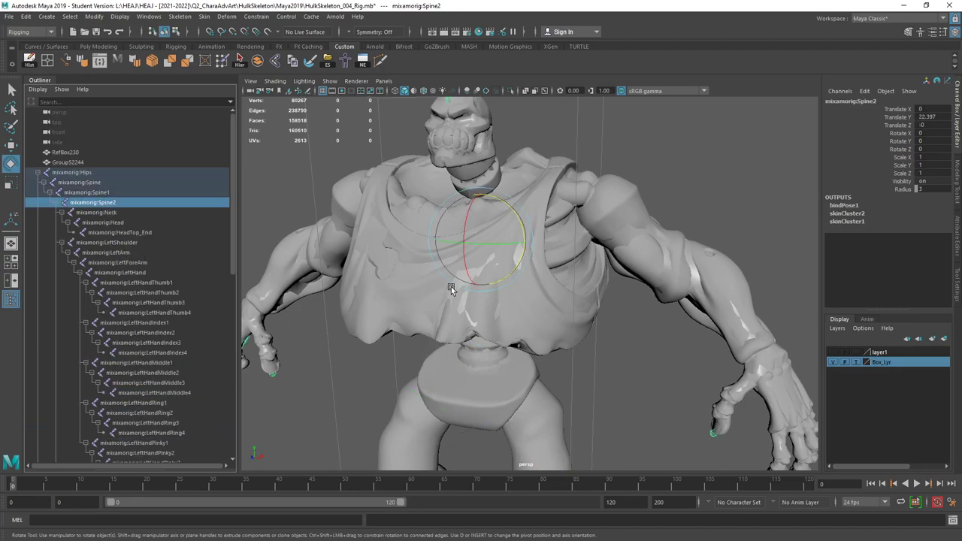
pyautogui.moveTo(511, 271)
pyautogui.keyDown('alt'); pyautogui.mouseDown()
pyautogui.moveTo(272, 273)
pyautogui.moveTo(503, 267)
pyautogui.moveTo(517, 234)
pyautogui.moveTo(489, 222)
pyautogui.moveTo(497, 210)
pyautogui.moveTo(507, 258)
pyautogui.mouseUp(); pyautogui.keyUp('alt')
pyautogui.hotkey('ctrl', 'z')
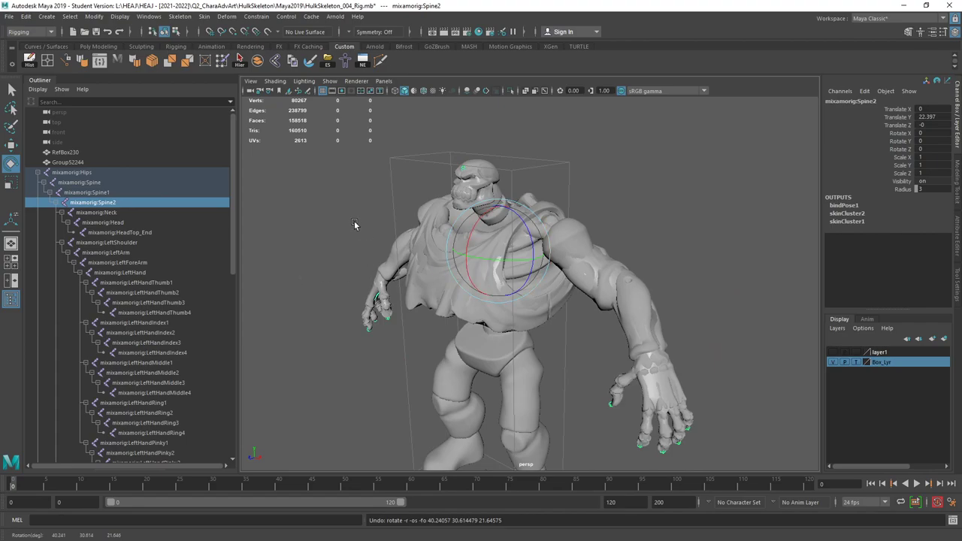
pyautogui.keyDown('alt'); pyautogui.moveTo(356, 222); pyautogui.dragTo(451, 225); pyautogui.keyUp('alt')
pyautogui.scroll(-3, 451, 226)
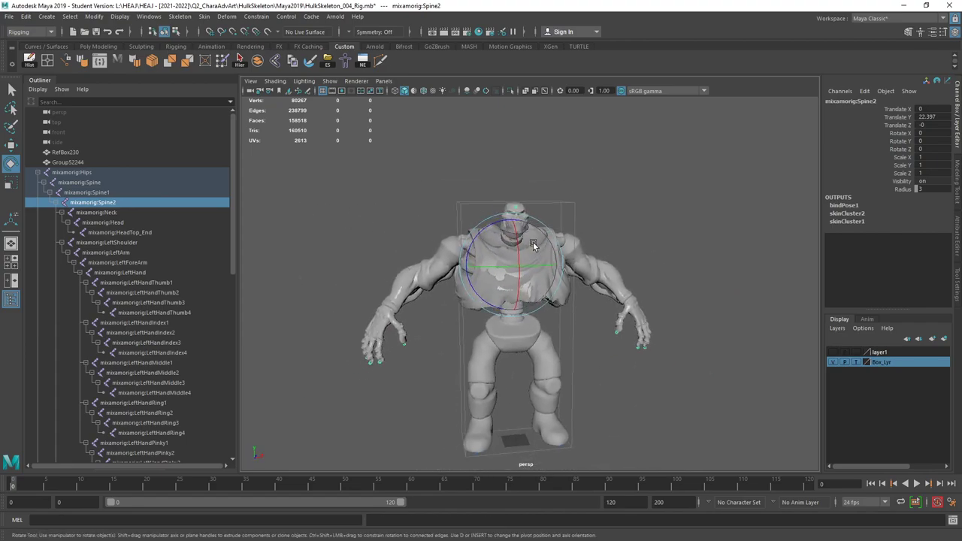
pyautogui.moveTo(538, 232); pyautogui.dragTo(445, 232)
pyautogui.hotkey('ctrl', 'z')
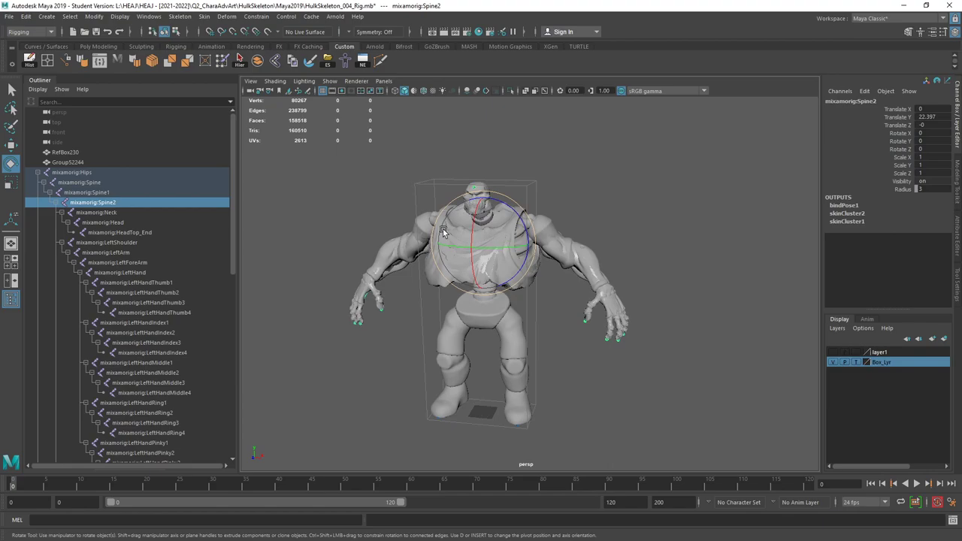
# Step: Try rotating the mixamorig:LeftArm joint about -48 degrees in X with both meshes shown, and undo the rotation
pyautogui.click(134, 254)
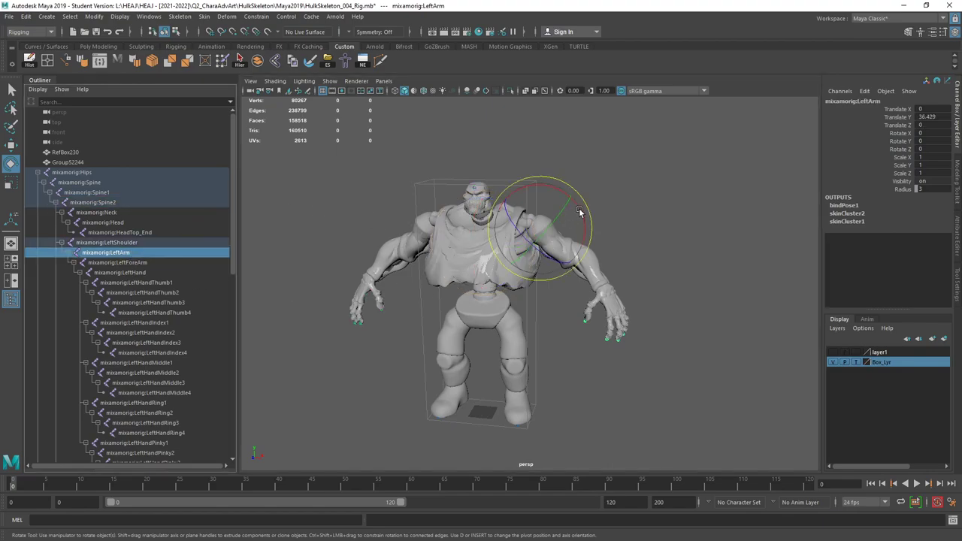
pyautogui.moveTo(579, 211); pyautogui.dragTo(555, 169)
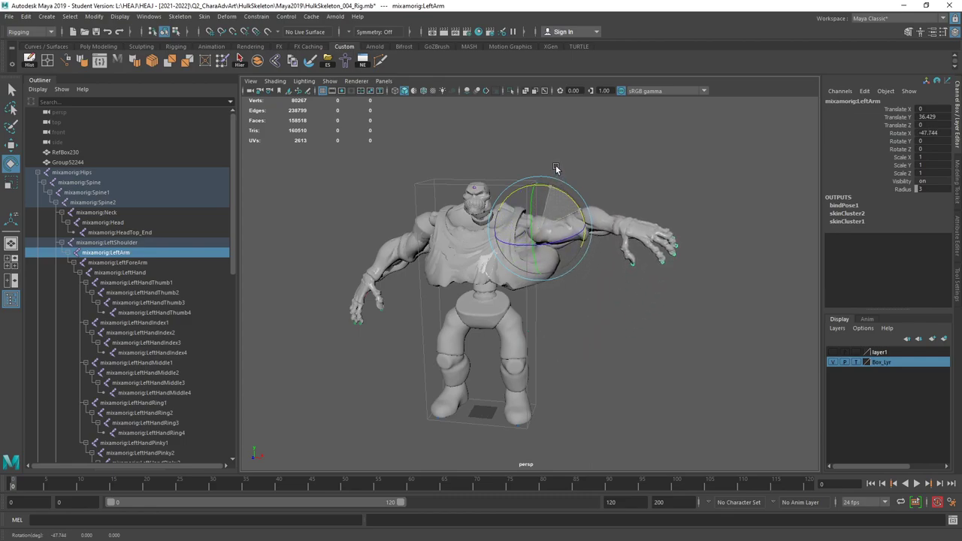
pyautogui.hotkey('ctrl', 'z')
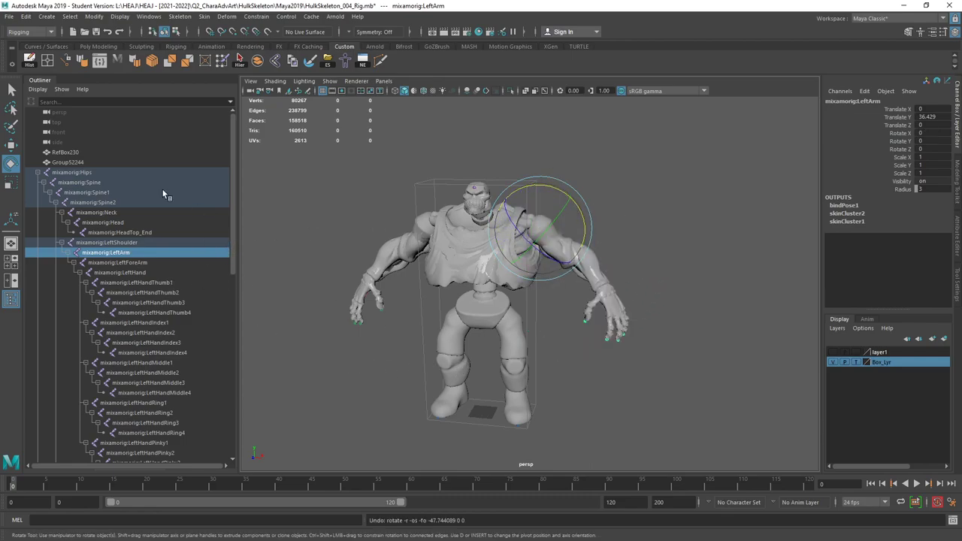
# Step: Put the high-poly mesh Group52244 on a new display layer, hide that layer, and clear the selection
pyautogui.click(444, 235)
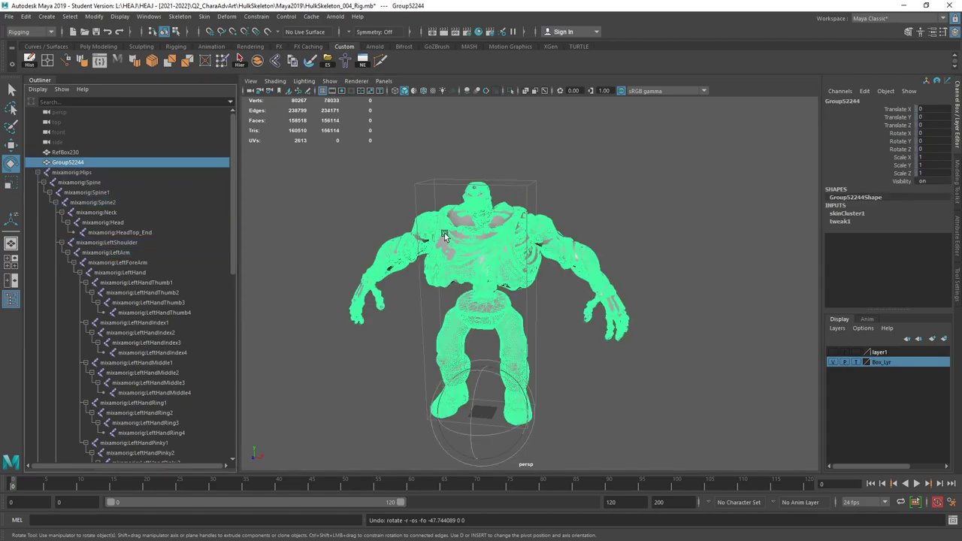
pyautogui.click(944, 338)
pyautogui.click(834, 352)
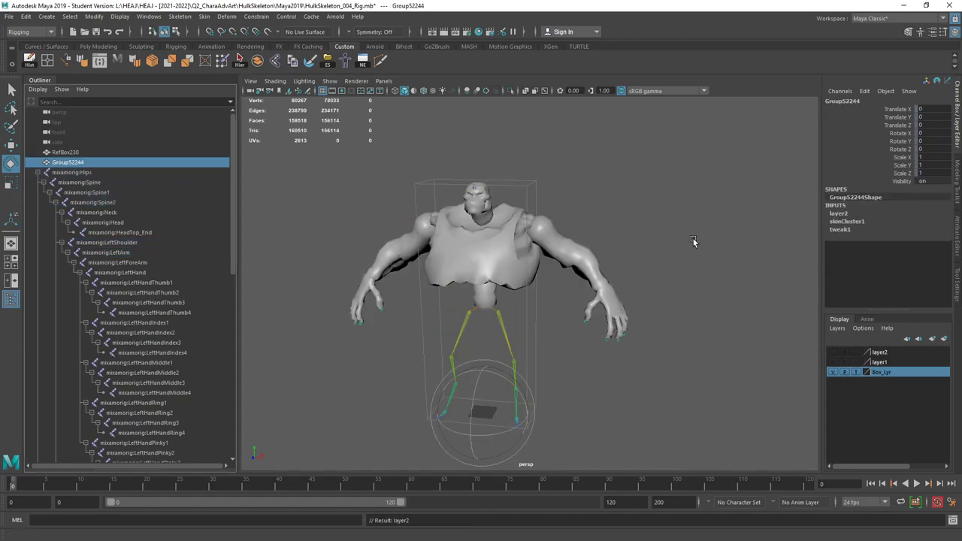
pyautogui.click(693, 241)
# Step: Try rotating the mixamorig:LeftArm joint with only the low-poly mesh shown, and undo the rotation
pyautogui.click(559, 254)
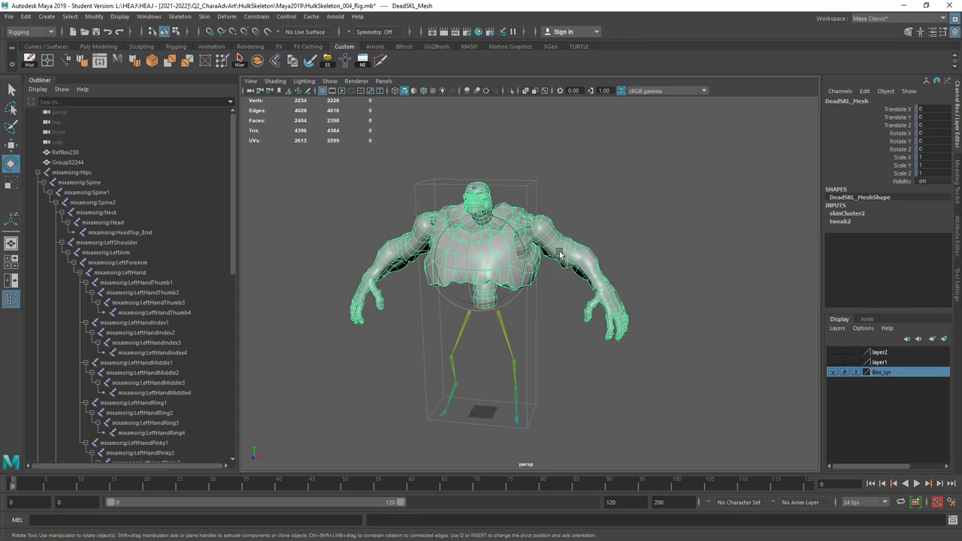
pyautogui.click(559, 255)
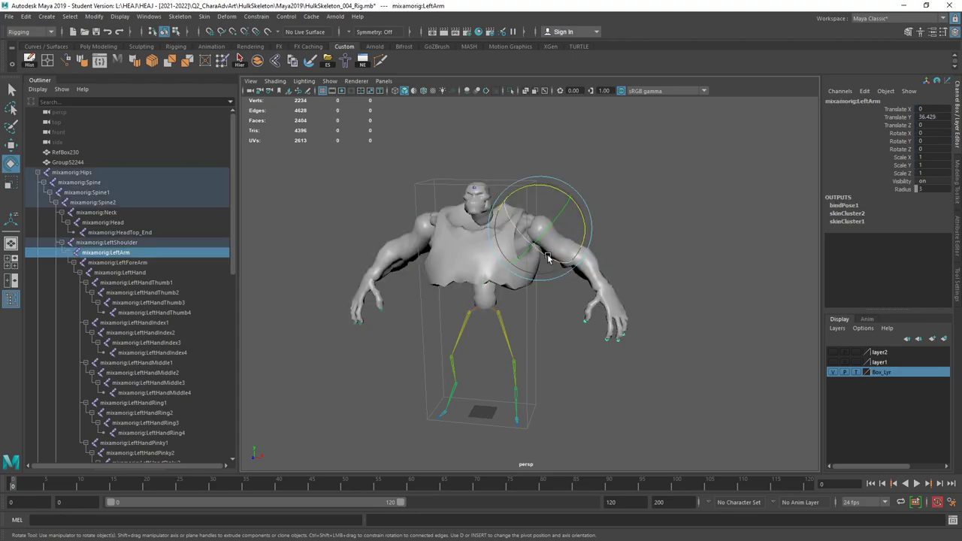
pyautogui.moveTo(547, 256)
pyautogui.mouseDown()
pyautogui.moveTo(508, 221)
pyautogui.moveTo(515, 248)
pyautogui.moveTo(546, 261)
pyautogui.mouseUp()
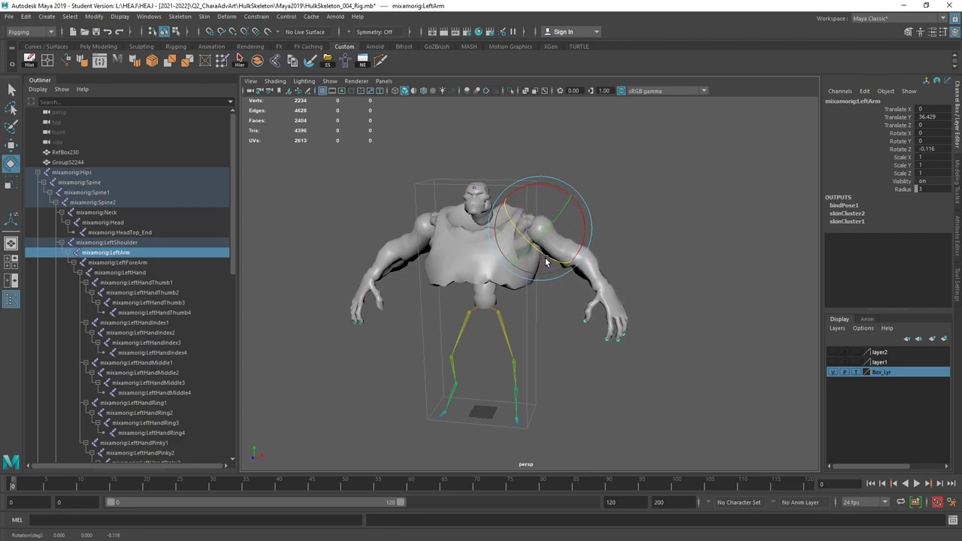
pyautogui.hotkey('ctrl', 'z')
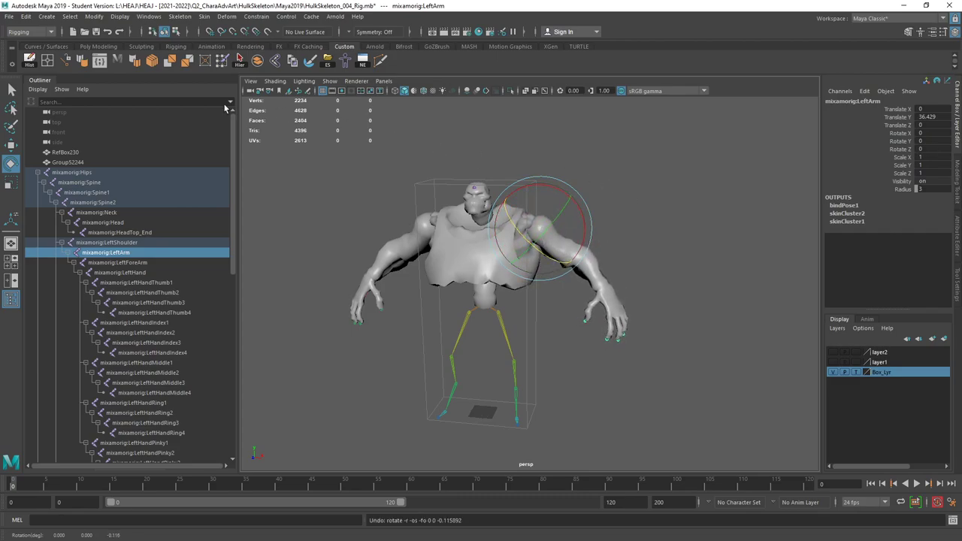
# Step: Put DeadSKL_Mesh on a new display layer, hide it, and show the high-poly mesh's layer2 again
pyautogui.click(109, 32)
pyautogui.click(836, 329)
pyautogui.click(857, 353)
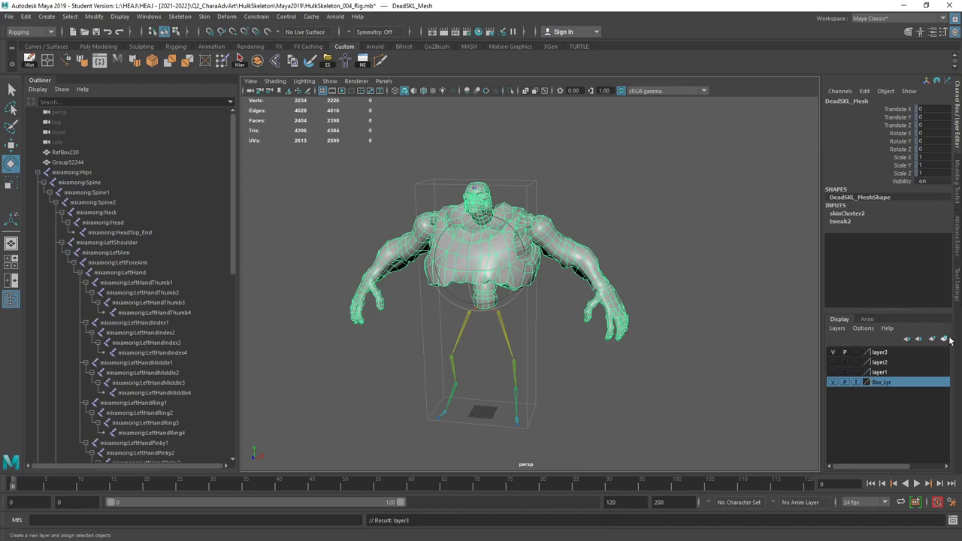
pyautogui.click(833, 354)
pyautogui.click(834, 362)
pyautogui.click(644, 254)
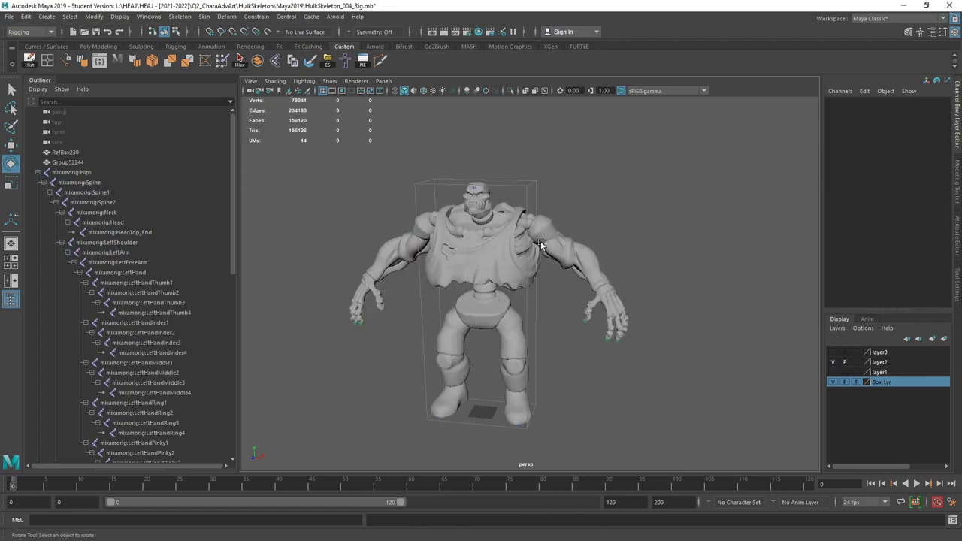
# Step: Try rotating the left arm joint with only the high-poly mesh shown to check its deformation
pyautogui.click(548, 239)
pyautogui.moveTo(549, 239); pyautogui.dragTo(580, 246)
pyautogui.click(575, 280)
# Step: Select Group52244 first and DeadSKL_Mesh second, collapsing the mixamorig:Hips hierarchy in the Outliner
pyautogui.click(514, 284)
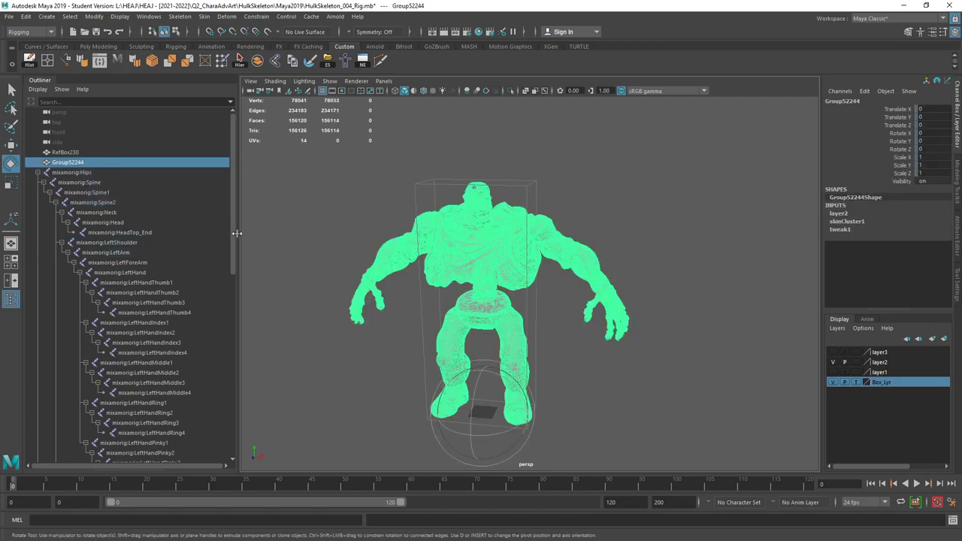
pyautogui.moveTo(234, 231); pyautogui.dragTo(244, 420)
pyautogui.click(94, 434)
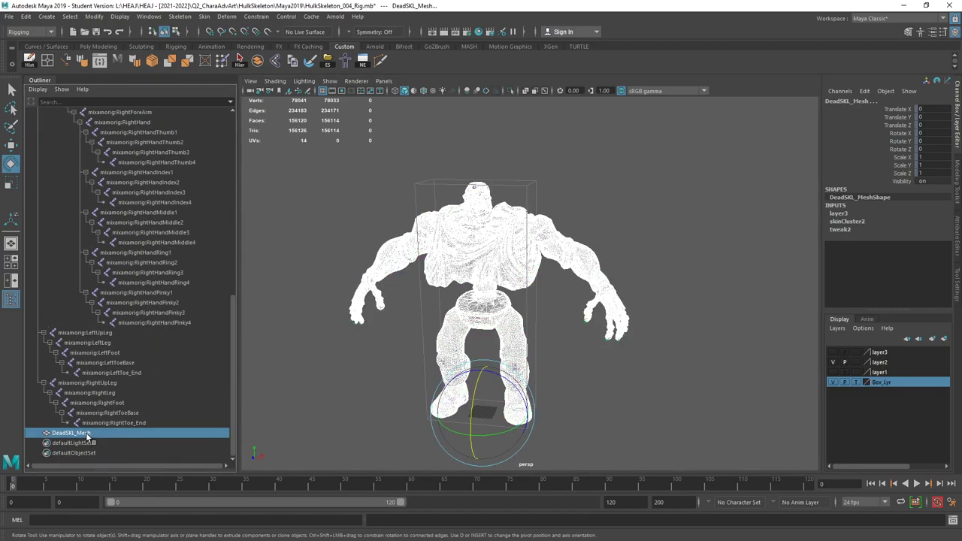
pyautogui.moveTo(235, 304); pyautogui.dragTo(235, 135)
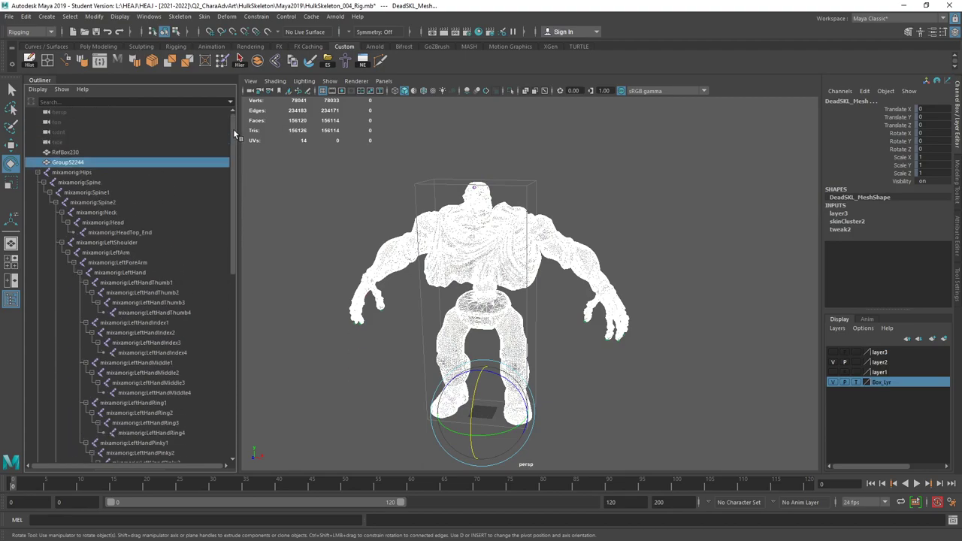
pyautogui.click(37, 172)
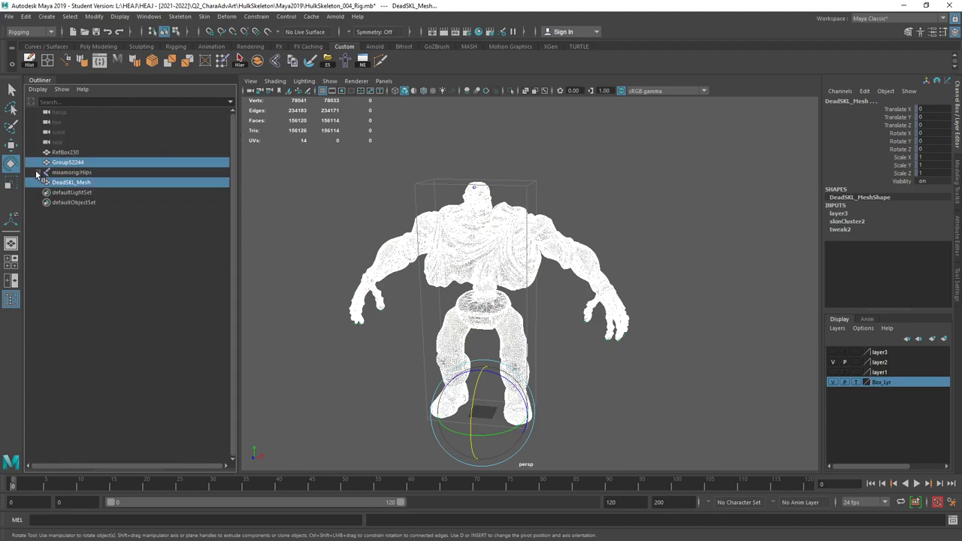
pyautogui.keyDown('ctrl'); pyautogui.click(124, 182); pyautogui.keyUp('ctrl')
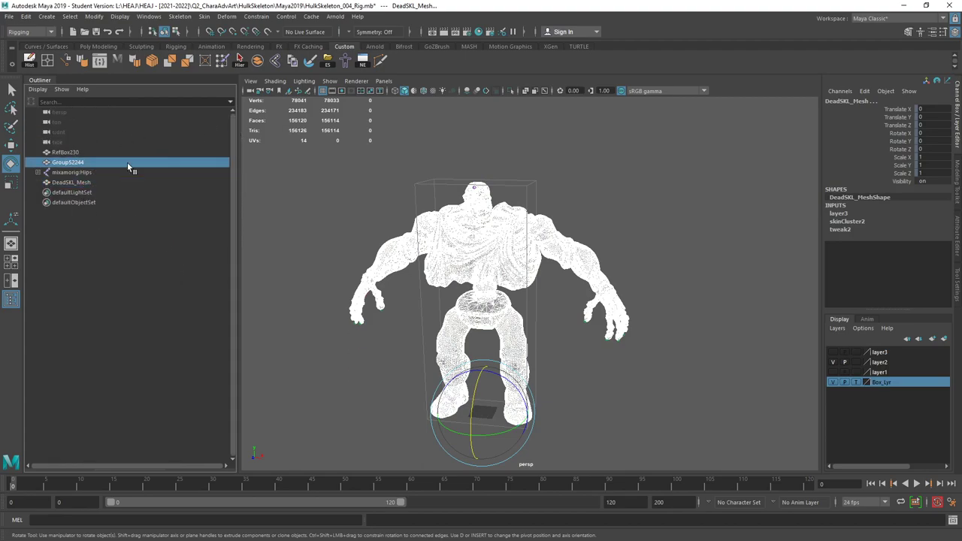
pyautogui.keyDown('ctrl'); pyautogui.click(94, 182); pyautogui.keyUp('ctrl')
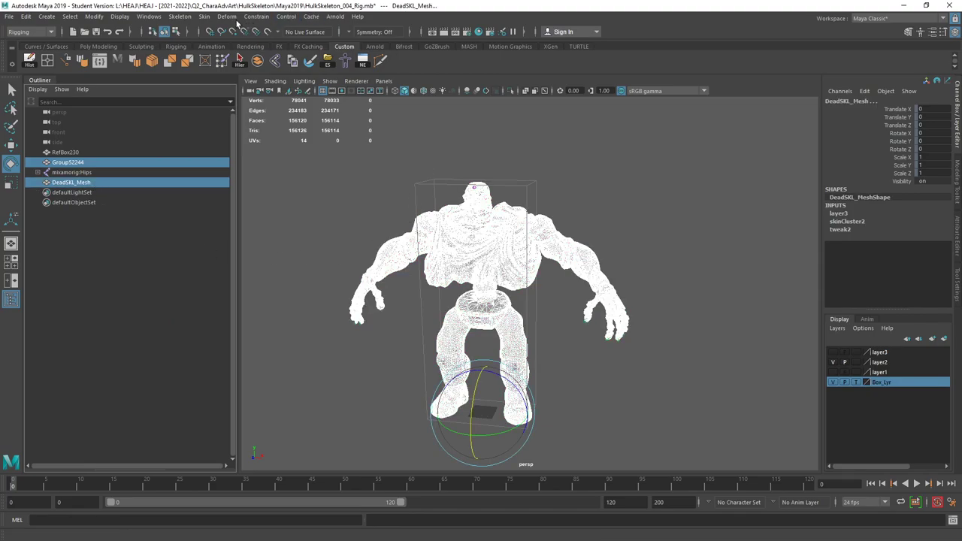
# Step: Copy the skin weights from Group52244 to DeadSKL_Mesh using Closest point on surface, Closest joint and Normalize
pyautogui.click(203, 16)
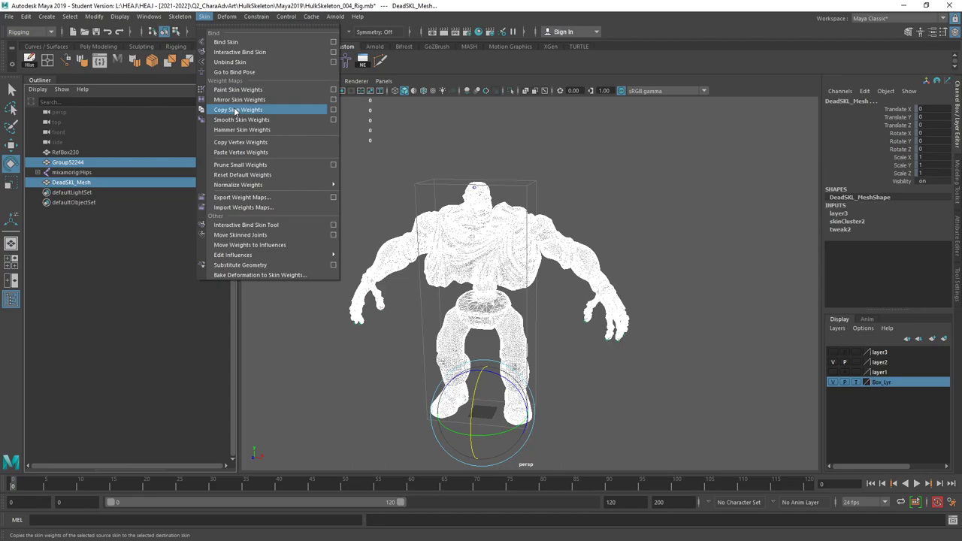
pyautogui.click(331, 111)
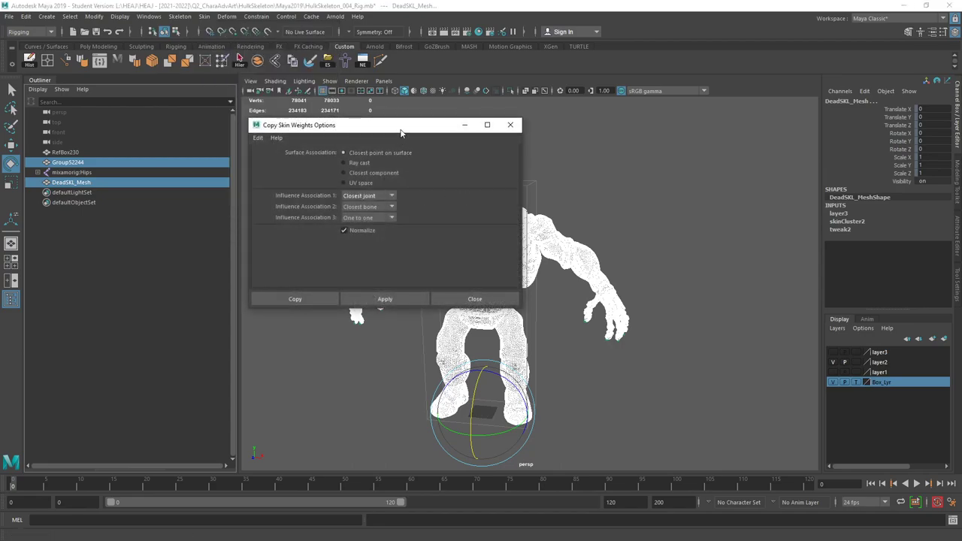
pyautogui.moveTo(402, 133); pyautogui.dragTo(766, 125)
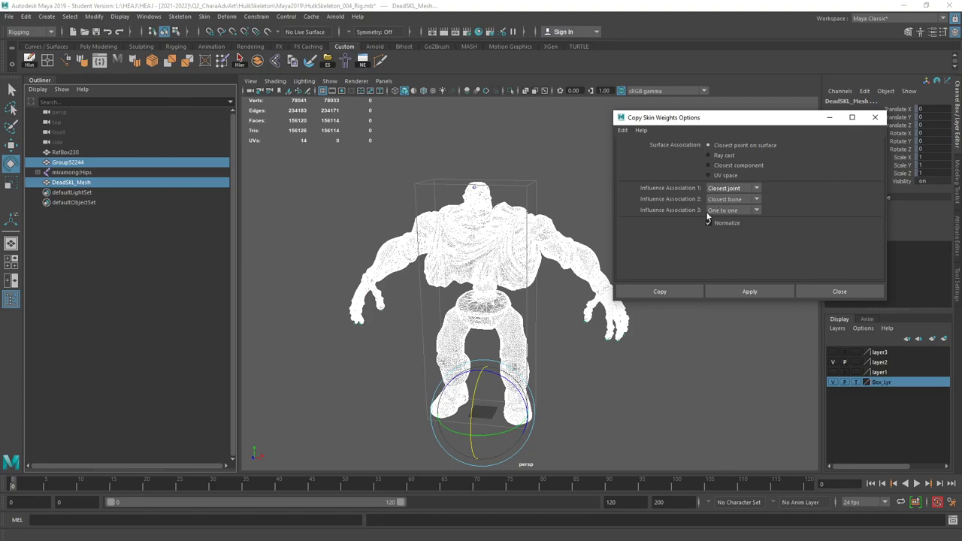
pyautogui.click(750, 292)
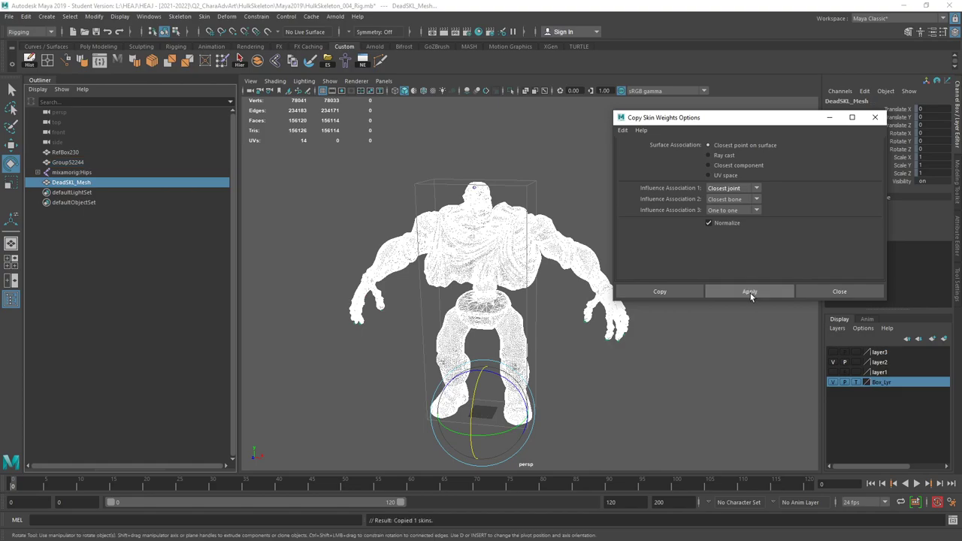
# Step: Hide layer2 and show layer3, and test the copied weights by rotating mixamorig:LeftArm and undoing the rotation
pyautogui.click(833, 362)
pyautogui.click(833, 351)
pyautogui.click(563, 241)
pyautogui.click(559, 243)
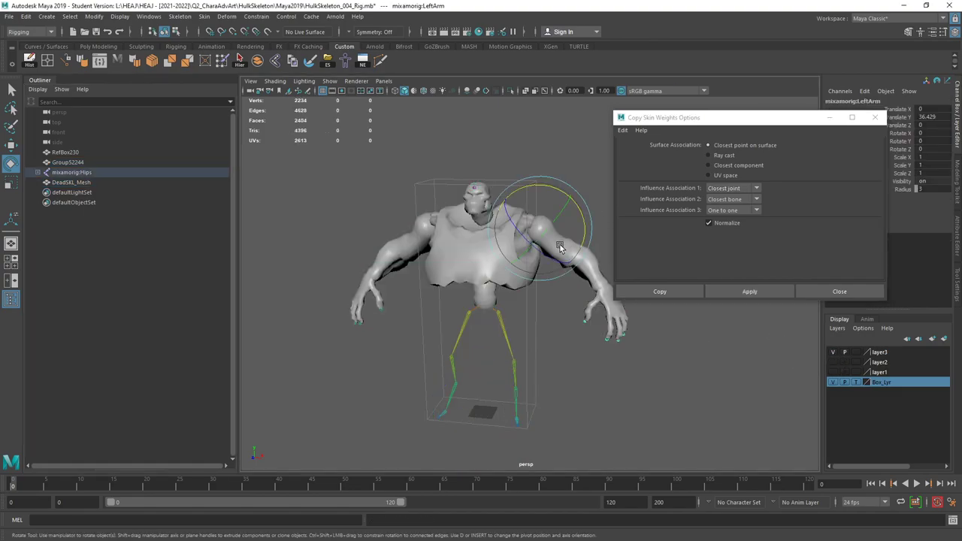
pyautogui.moveTo(553, 250); pyautogui.dragTo(576, 184)
pyautogui.hotkey('ctrl', 'z')
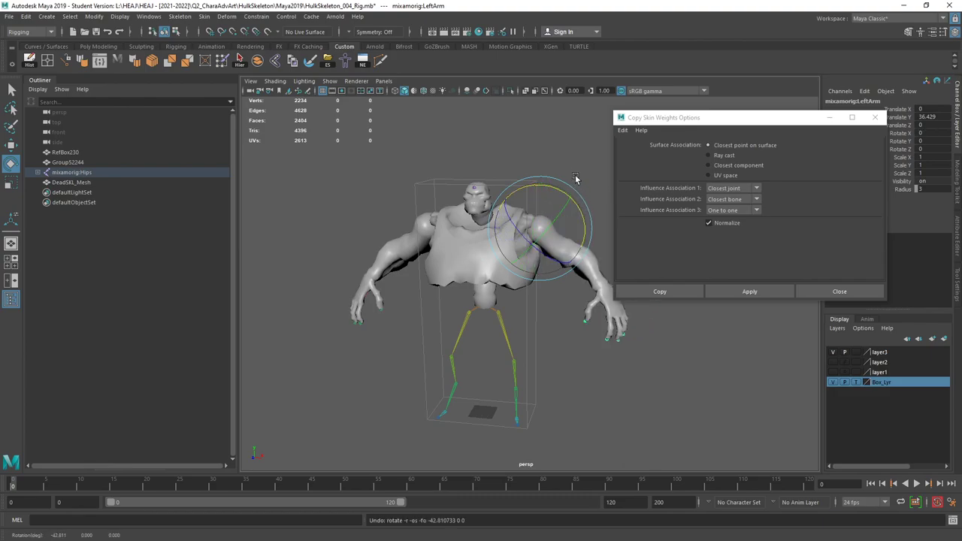
# Step: Rotate the mixamorig:LeftHandIndex2 joint about 79 degrees in X to test the low-poly finger's bending
pyautogui.keyDown('alt'); pyautogui.moveTo(535, 156); pyautogui.dragTo(547, 224); pyautogui.keyUp('alt')
pyautogui.keyDown('alt'); pyautogui.moveTo(546, 224); pyautogui.dragTo(480, 324, button='right'); pyautogui.keyUp('alt')
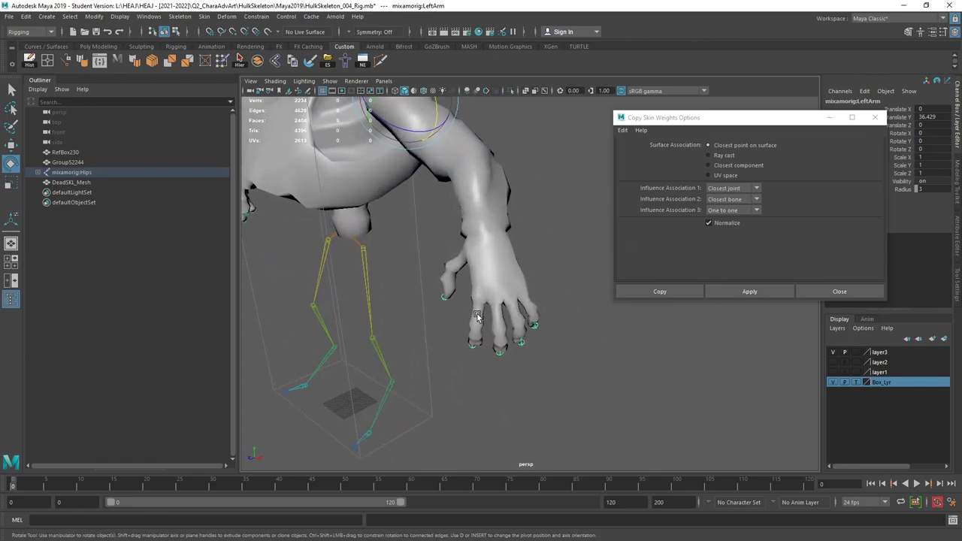
pyautogui.click(477, 316)
pyautogui.keyDown('alt'); pyautogui.moveTo(477, 316); pyautogui.dragTo(559, 292); pyautogui.keyUp('alt')
# Step: Return to the Select tool and save the scene HulkSkeleton_004_Rig.mb, continuing past the student version notice
pyautogui.press('q')
pyautogui.hotkey('ctrl', 's')
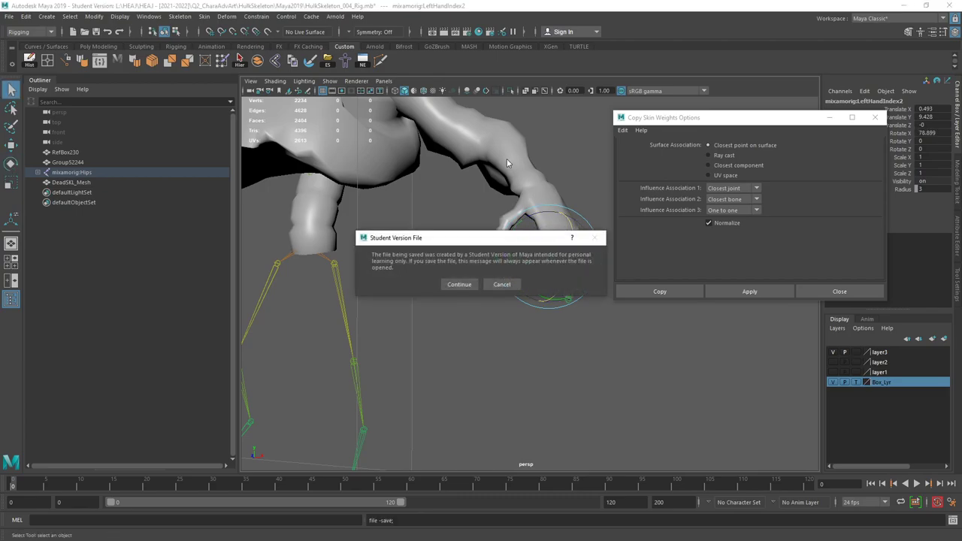
pyautogui.click(460, 285)
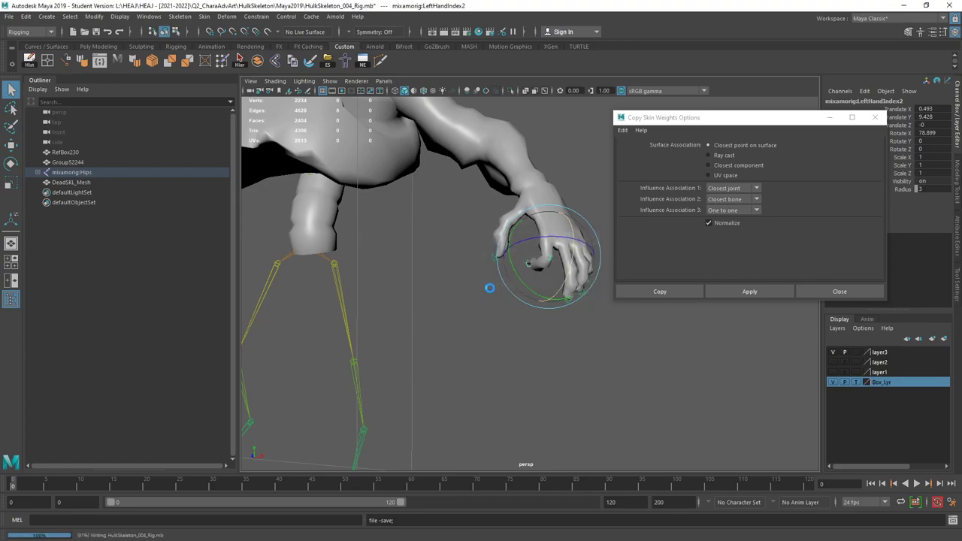
# Step: Undo the test rotation of the left index finger joint and select DeadSKL_Mesh
pyautogui.press('e')
pyautogui.hotkey('ctrl', 'z')
pyautogui.click(511, 149)
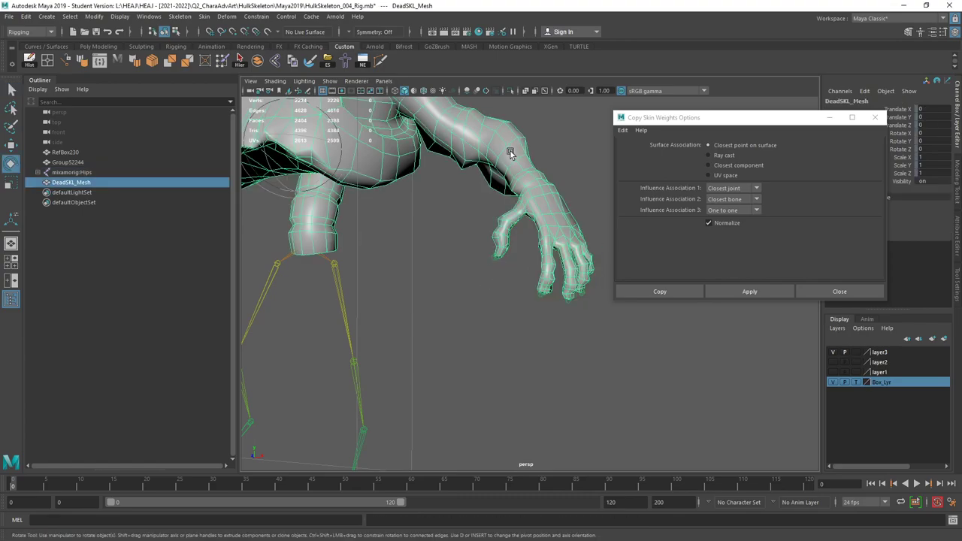
# Step: Test the elbow deformation by rotating mixamorig:LeftForeArm about 44 degrees in Z, and undo the rotation
pyautogui.keyDown('alt'); pyautogui.moveTo(510, 150); pyautogui.dragTo(526, 168); pyautogui.keyUp('alt')
pyautogui.click(498, 220)
pyautogui.moveTo(487, 200); pyautogui.dragTo(454, 218)
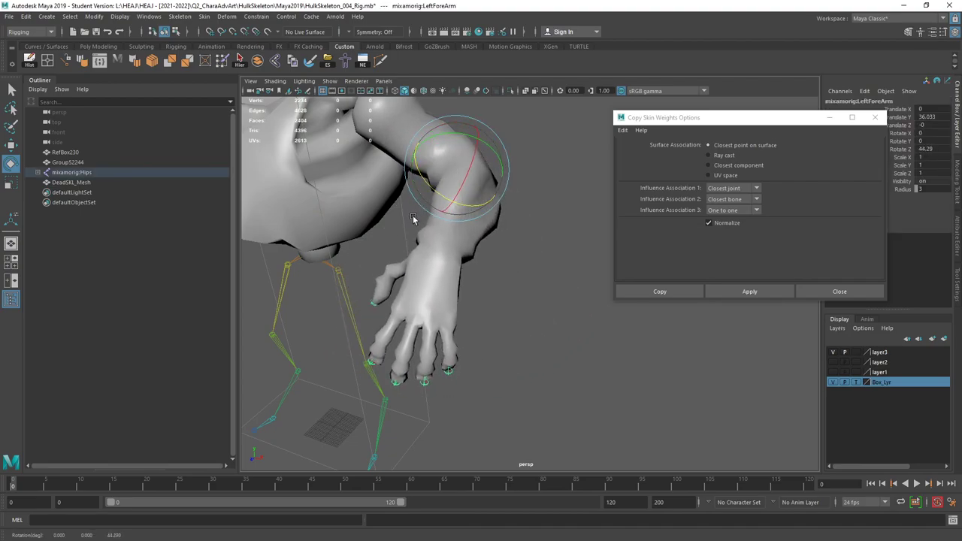
pyautogui.hotkey('ctrl', 'z')
pyautogui.click(11, 89)
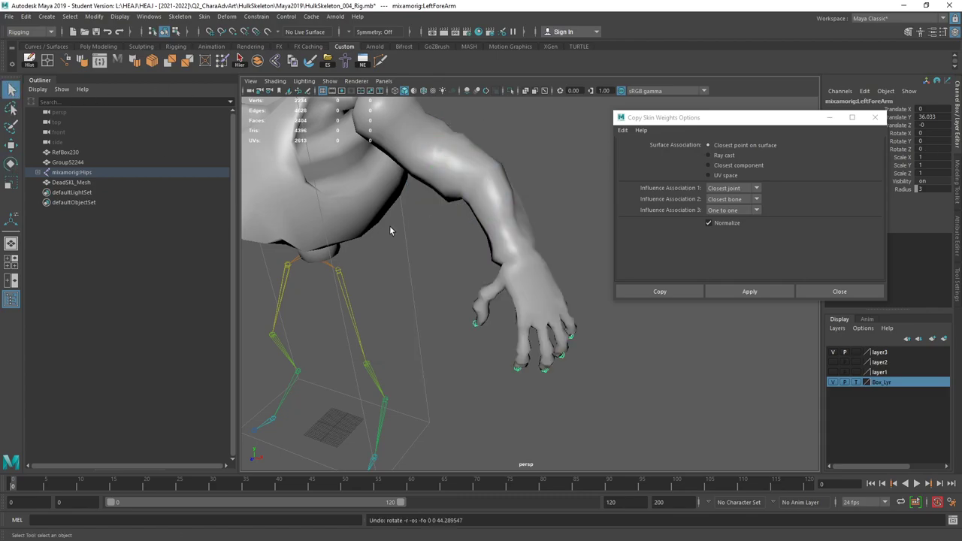
# Step: Frame the whole character, select DeadSKL_Mesh and close the Copy Skin Weights options
pyautogui.press('a')
pyautogui.keyDown('alt'); pyautogui.moveTo(395, 218); pyautogui.dragTo(463, 255); pyautogui.keyUp('alt')
pyautogui.click(453, 190)
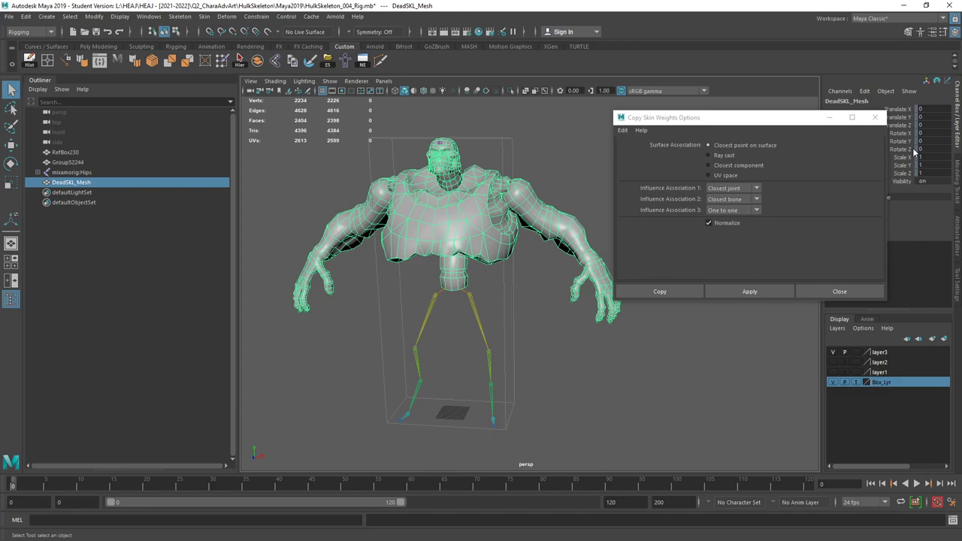
pyautogui.click(874, 118)
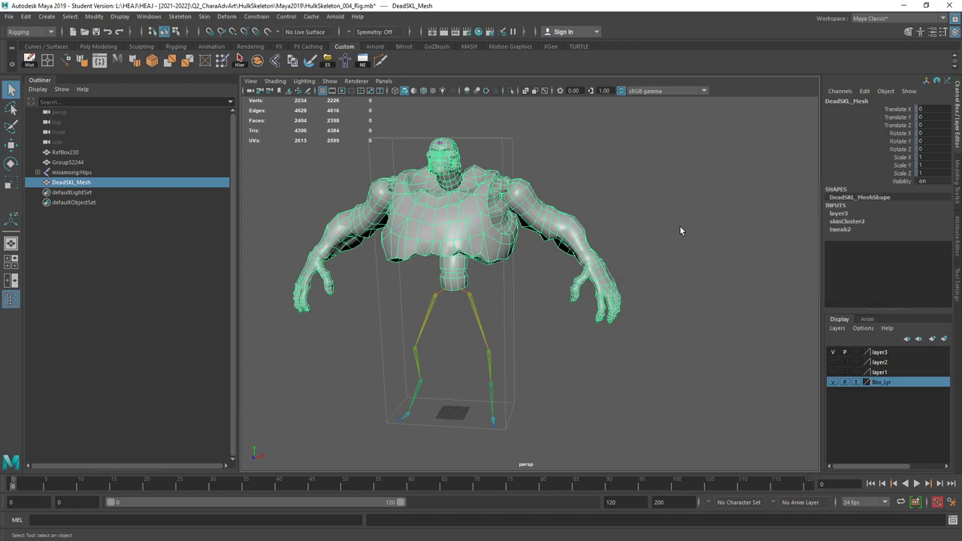
pyautogui.keyDown('alt'); pyautogui.moveTo(680, 230); pyautogui.dragTo(719, 231, button='middle'); pyautogui.keyUp('alt')
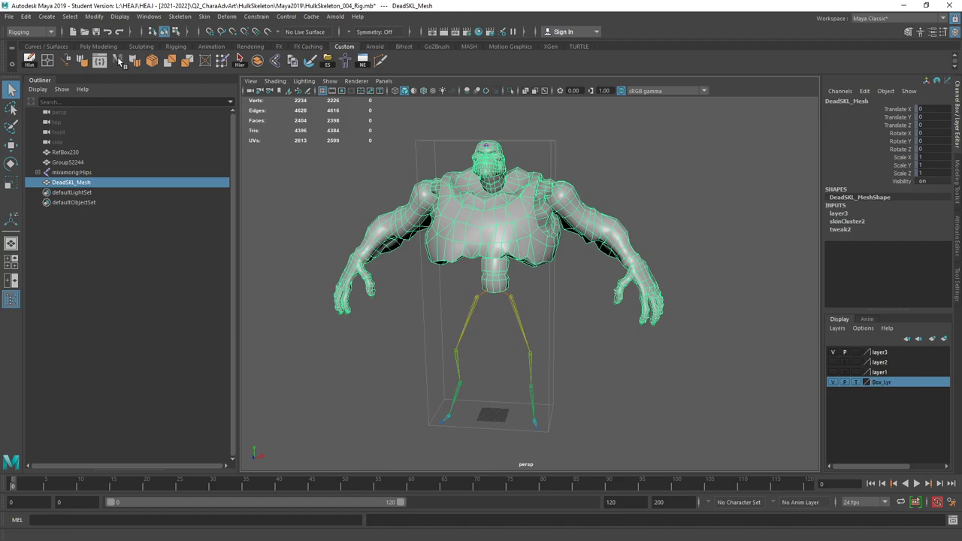
# Step: Save the scene as HulkSkeleton_005_Skin in the Maya2019 project folder, continuing past the student version notice
pyautogui.click(9, 16)
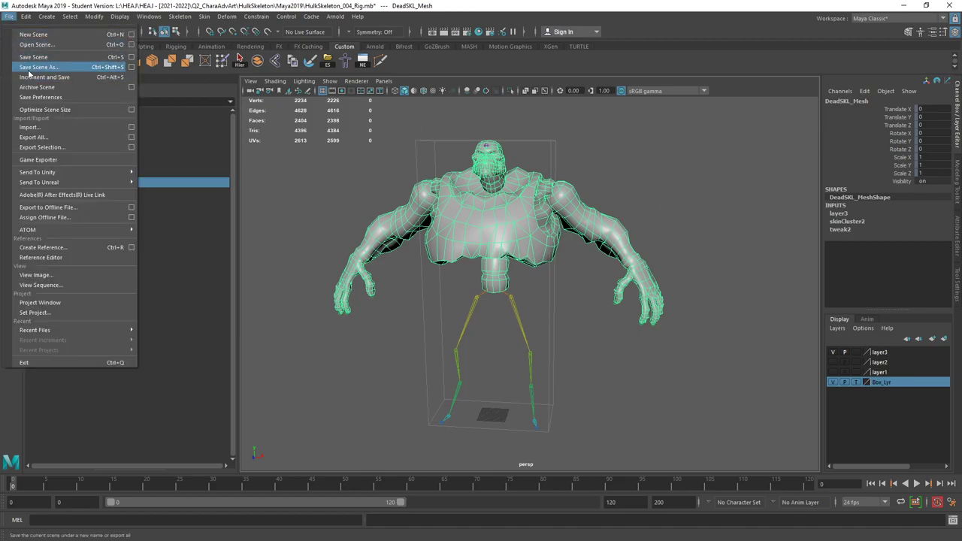
pyautogui.click(38, 67)
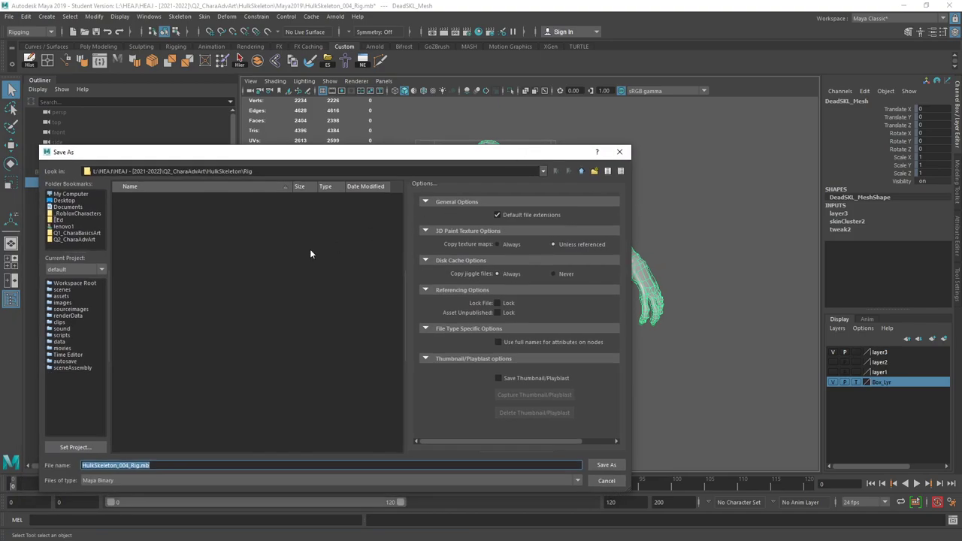
pyautogui.click(583, 172)
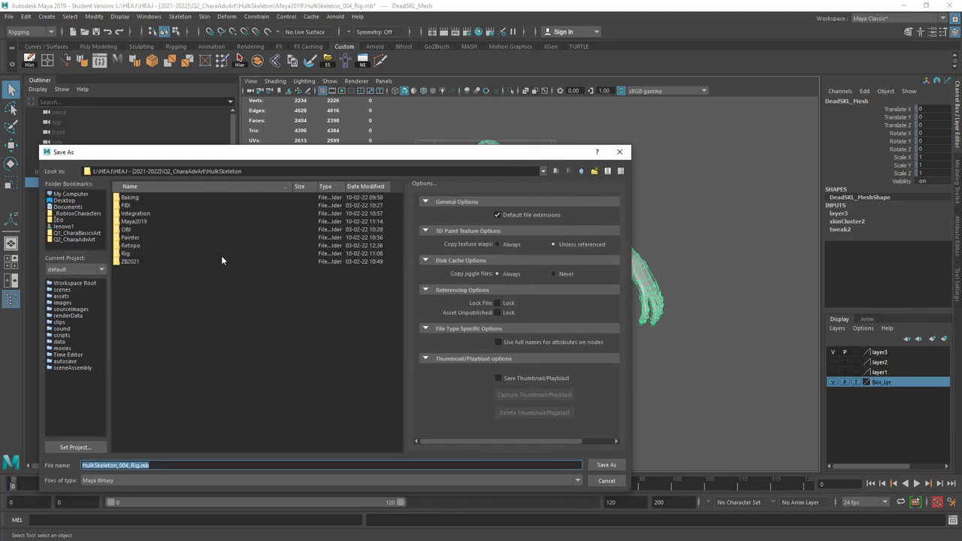
pyautogui.doubleClick(146, 222)
pyautogui.click(179, 222)
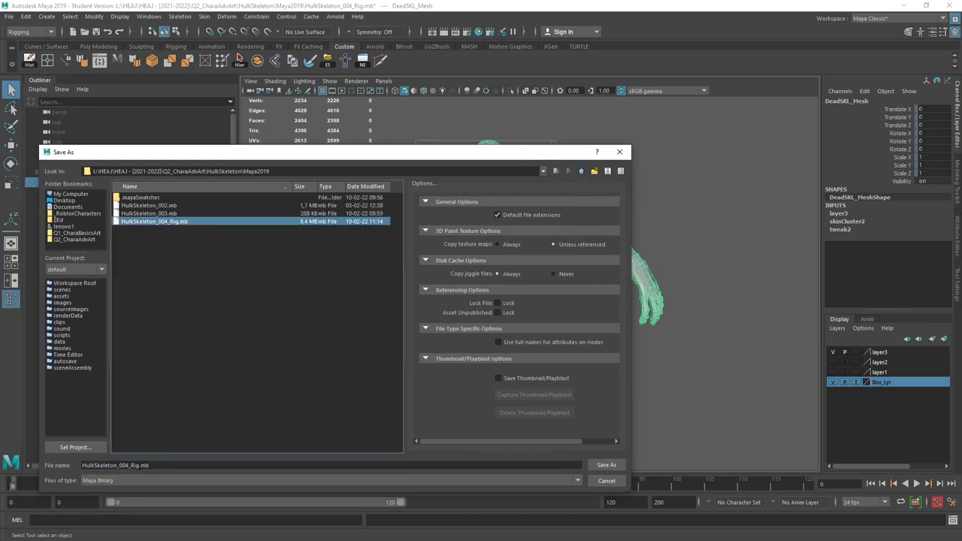
pyautogui.moveTo(125, 465); pyautogui.dragTo(366, 491)
pyautogui.write('5')
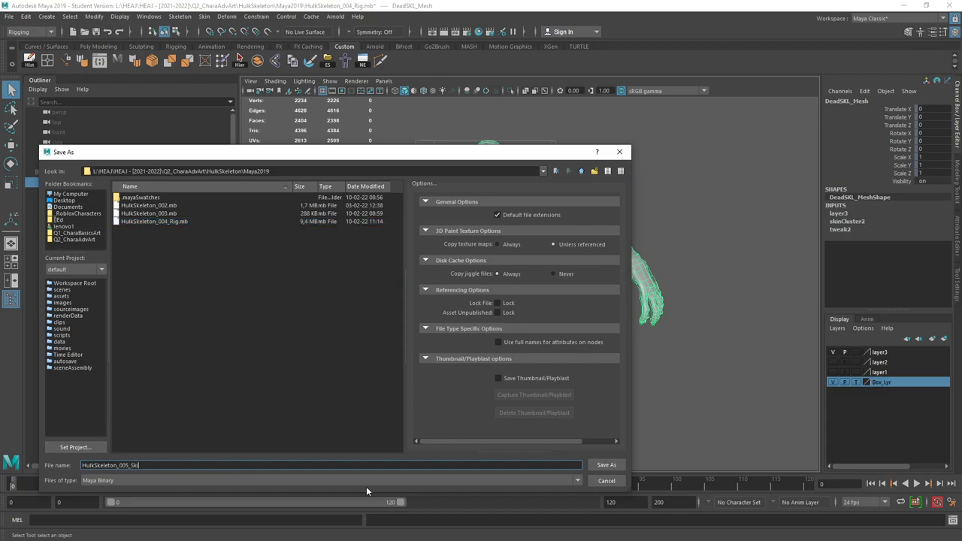
pyautogui.write('_Skin')
pyautogui.press('Return')
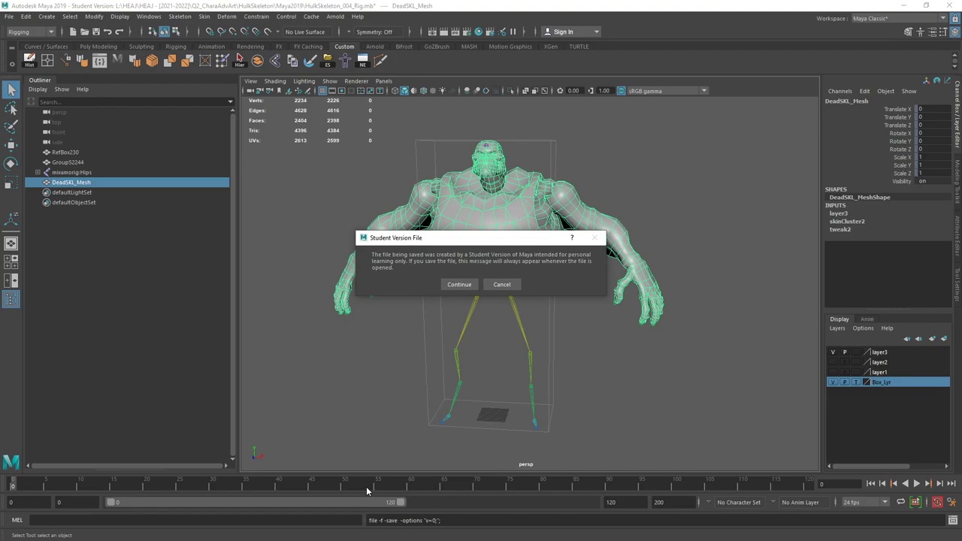
pyautogui.click(459, 285)
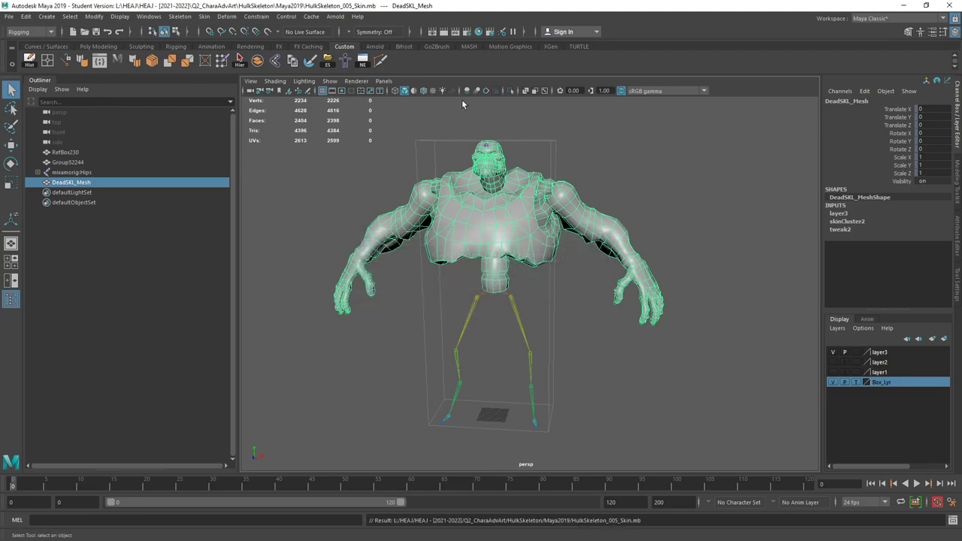
# Step: Delete the high-poly mesh Group52244 and select DeadSKL_Mesh
pyautogui.click(73, 163)
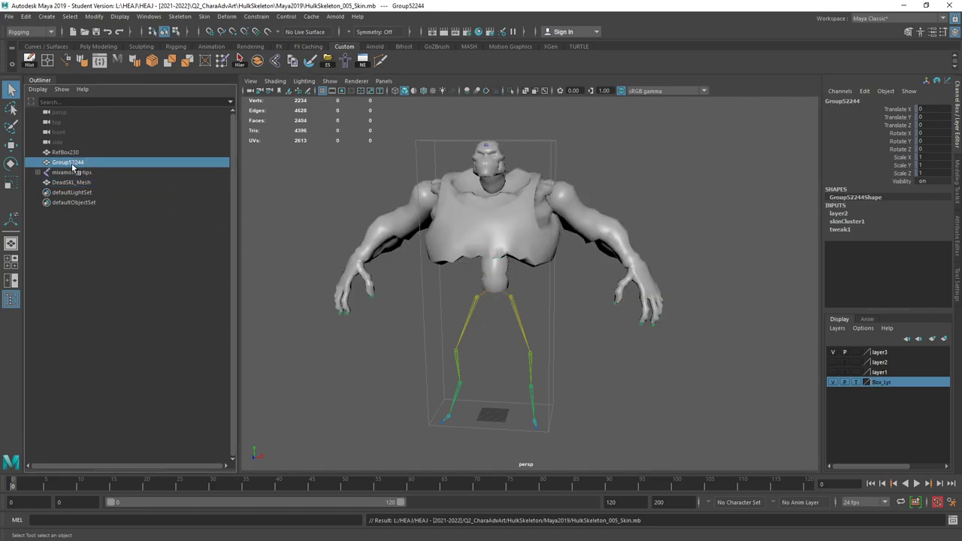
pyautogui.press('Delete')
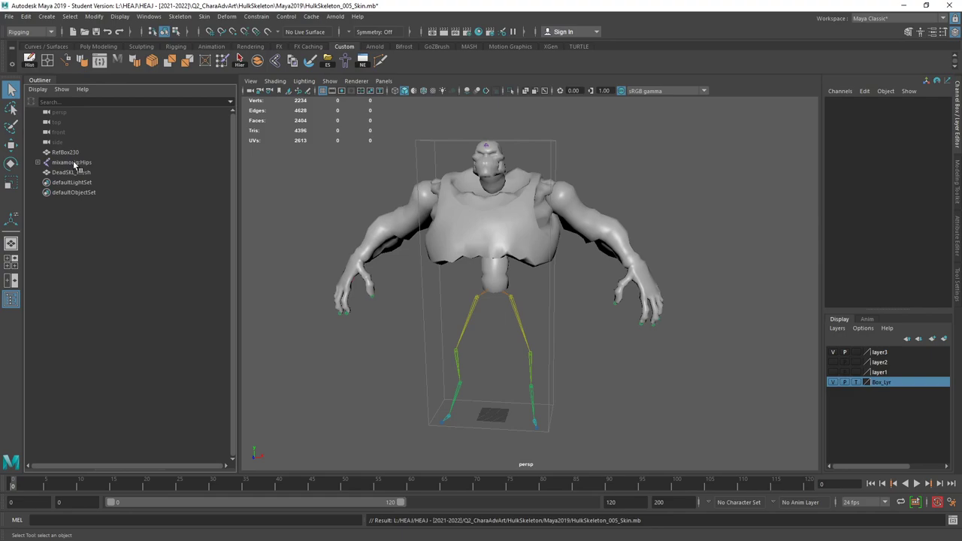
pyautogui.click(72, 172)
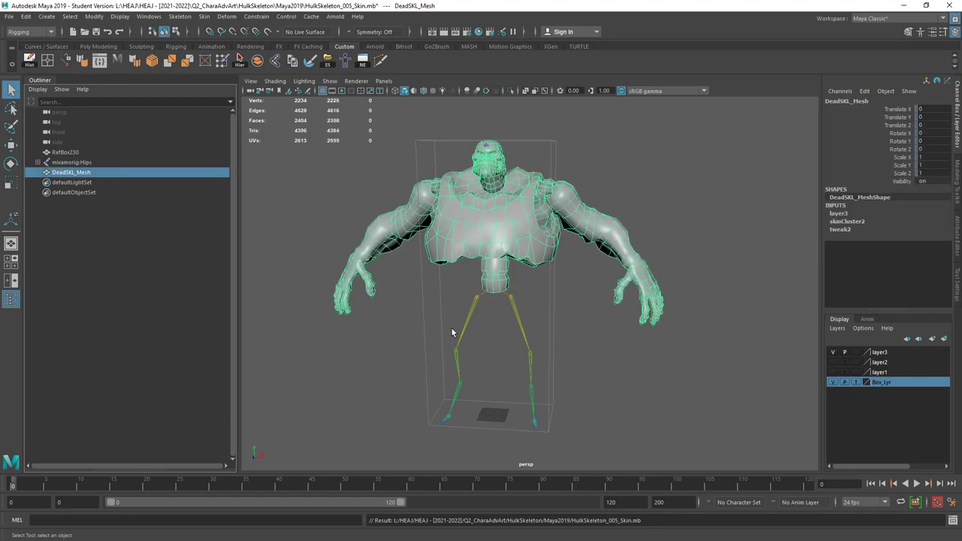
pyautogui.keyDown('alt'); pyautogui.moveTo(410, 294); pyautogui.dragTo(377, 259); pyautogui.keyUp('alt')
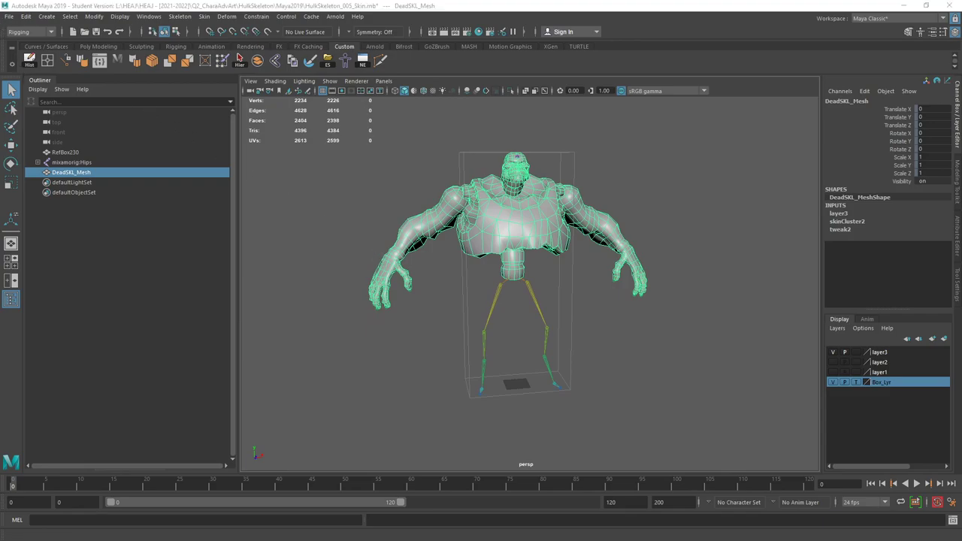
# Step: Import Model_TPose.fbx from the HulkSkeleton Rig folder in File Explorer into the Maya scene, and minimize the folder window
pyautogui.press('super+e')
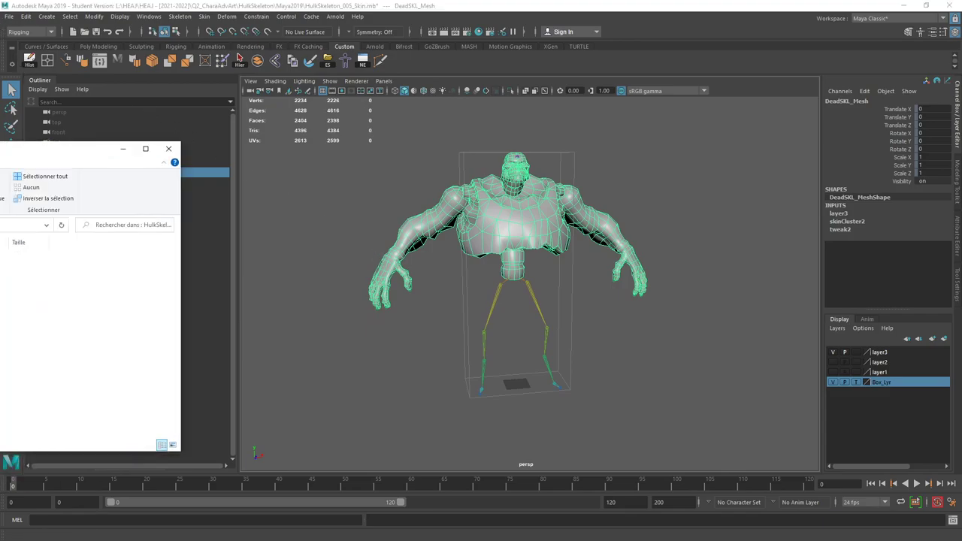
pyautogui.moveTo(112, 103); pyautogui.dragTo(233, 102)
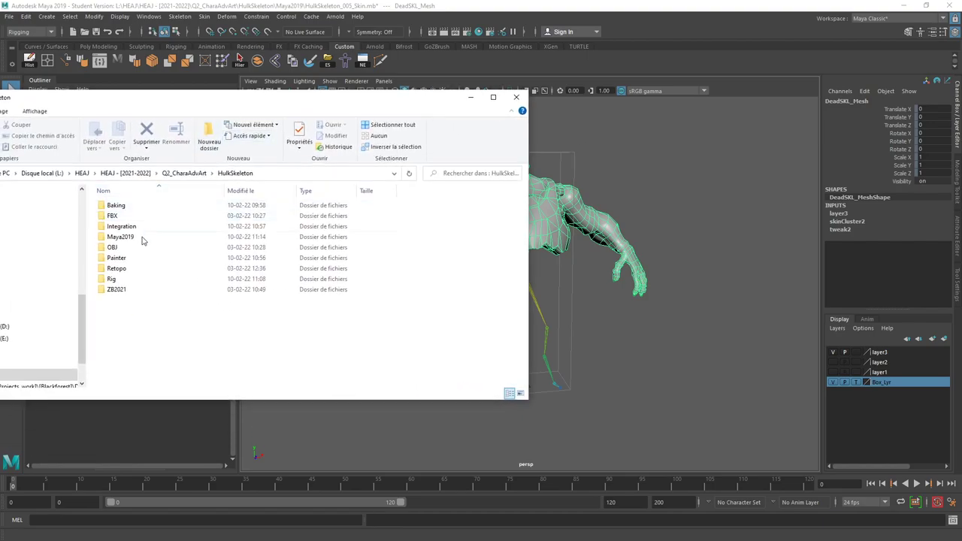
pyautogui.doubleClick(143, 279)
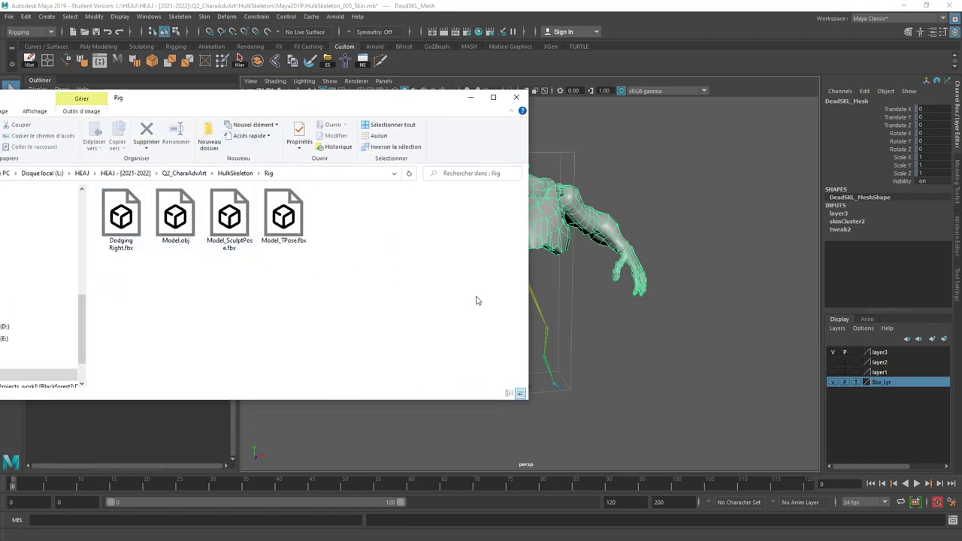
pyautogui.click(509, 394)
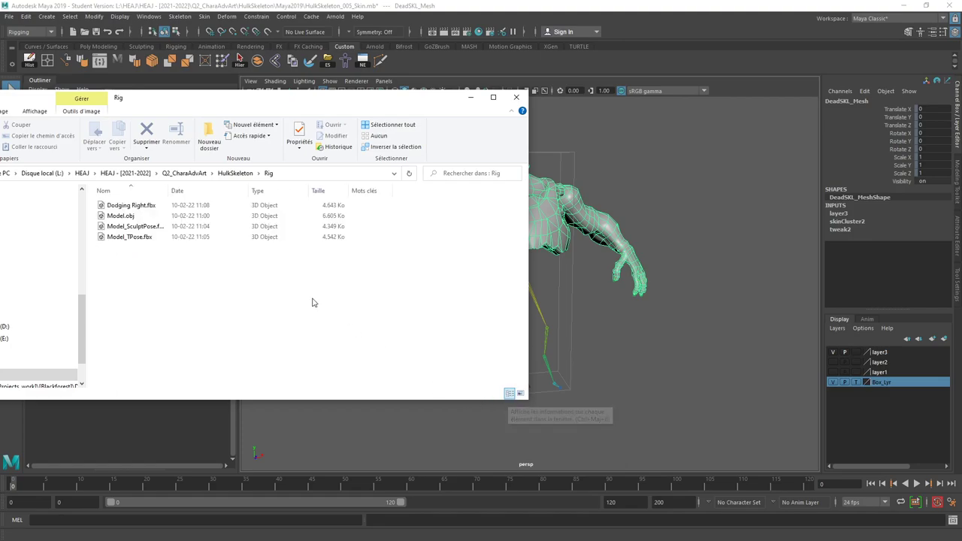
pyautogui.moveTo(128, 236); pyautogui.dragTo(537, 338)
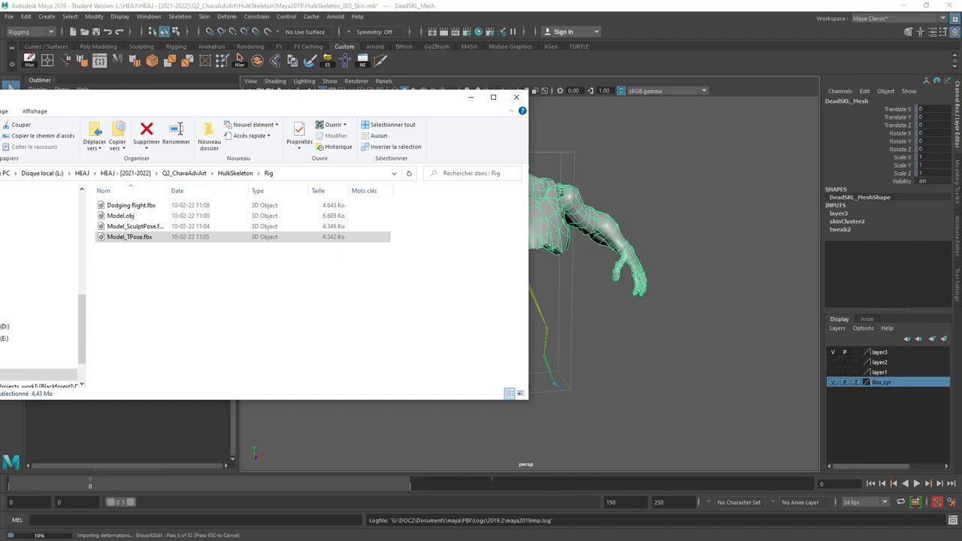
pyautogui.press('super+Down')
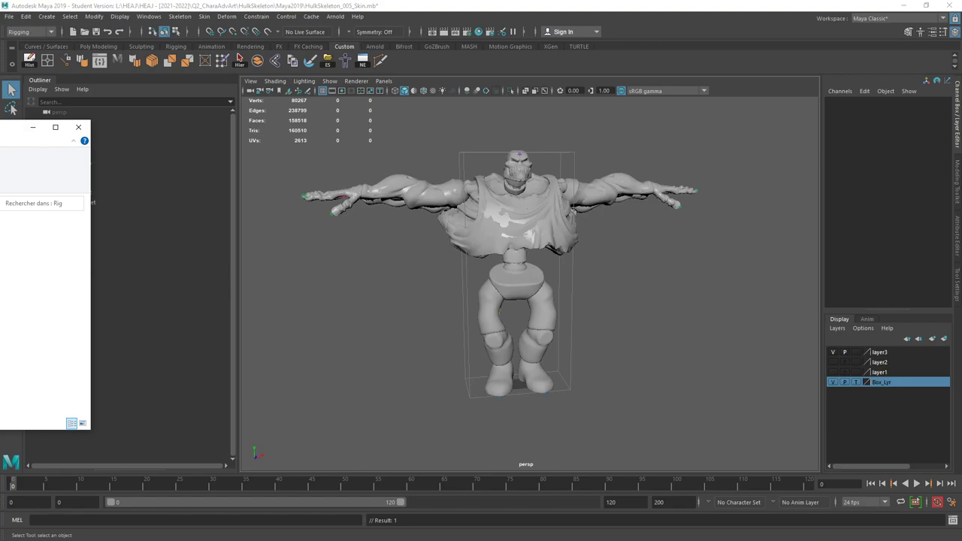
pyautogui.press('super+Down')
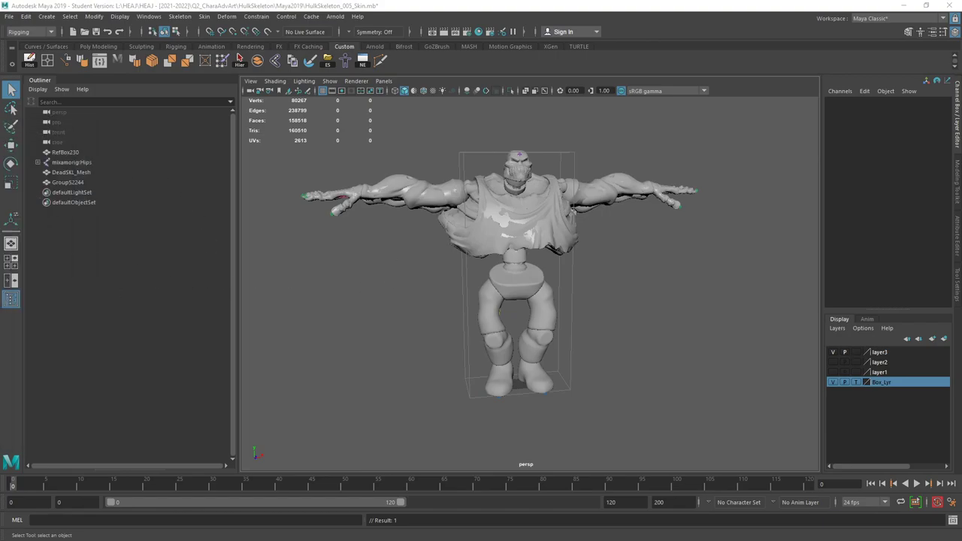
# Step: Delete the newly imported Group52244 mesh and check DeadSKL_Mesh in the T-pose from several angles
pyautogui.click(68, 183)
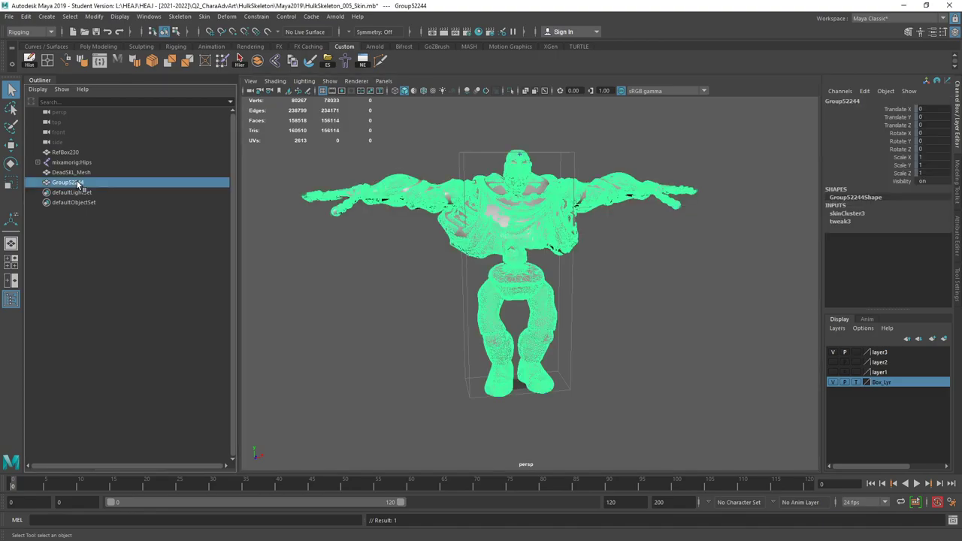
pyautogui.press('Delete')
pyautogui.click(550, 228)
pyautogui.keyDown('alt'); pyautogui.moveTo(623, 361); pyautogui.dragTo(745, 371); pyautogui.keyUp('alt')
pyautogui.keyDown('alt'); pyautogui.moveTo(455, 271); pyautogui.dragTo(480, 249); pyautogui.keyUp('alt')
pyautogui.keyDown('alt'); pyautogui.moveTo(445, 191); pyautogui.dragTo(648, 254); pyautogui.keyUp('alt')
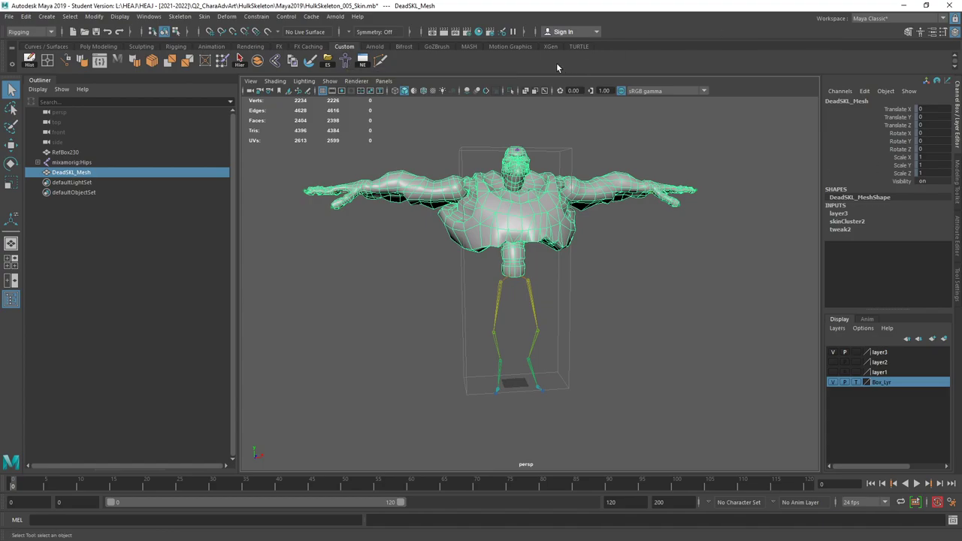
pyautogui.click(21, 33)
pyautogui.click(21, 35)
pyautogui.click(956, 174)
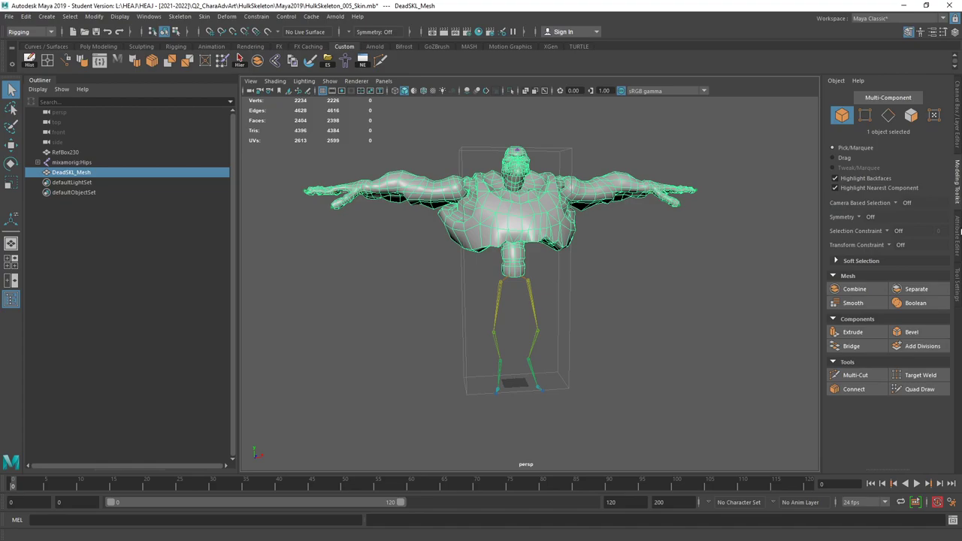
pyautogui.click(959, 236)
pyautogui.click(957, 281)
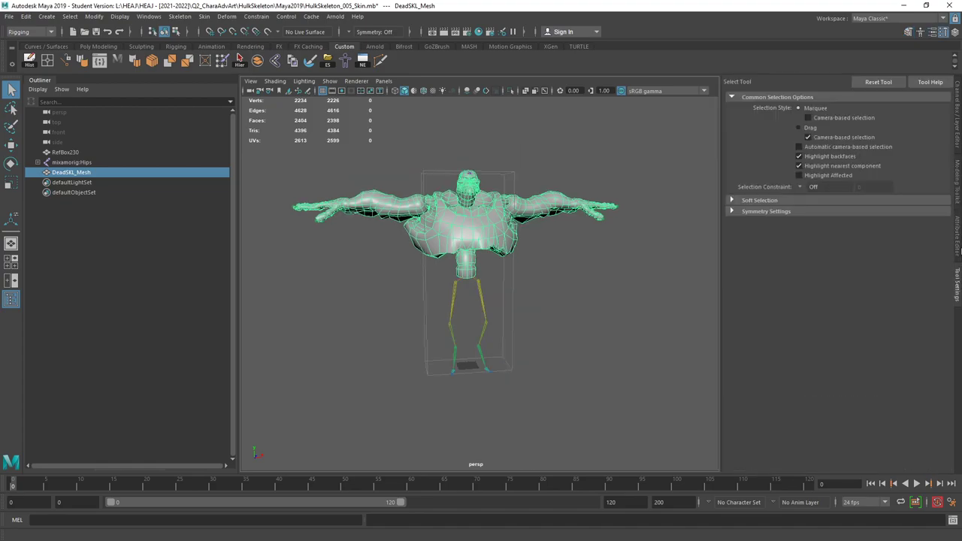
pyautogui.click(958, 239)
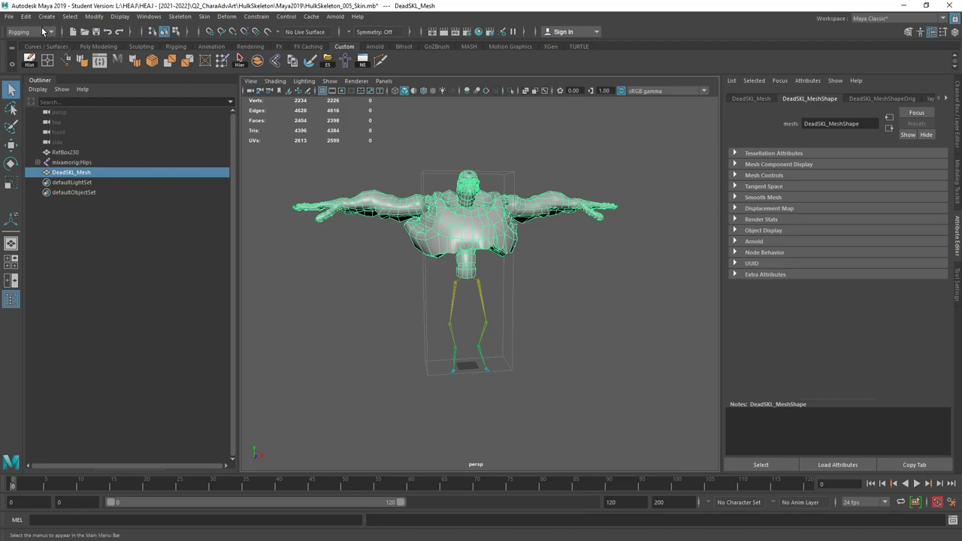
# Step: Open the HumanIK character controls for a look and return to the Channel Box
pyautogui.click(73, 19)
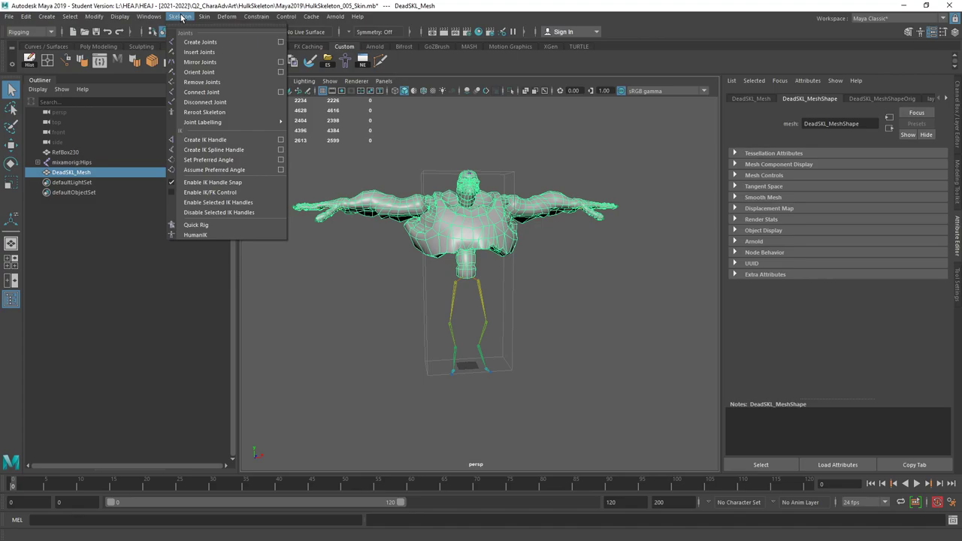
pyautogui.click(194, 235)
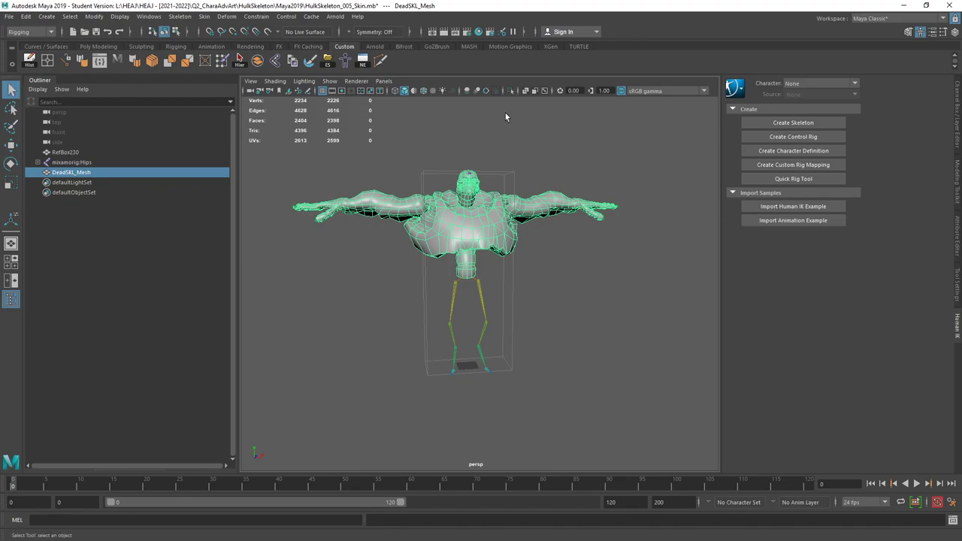
pyautogui.click(959, 109)
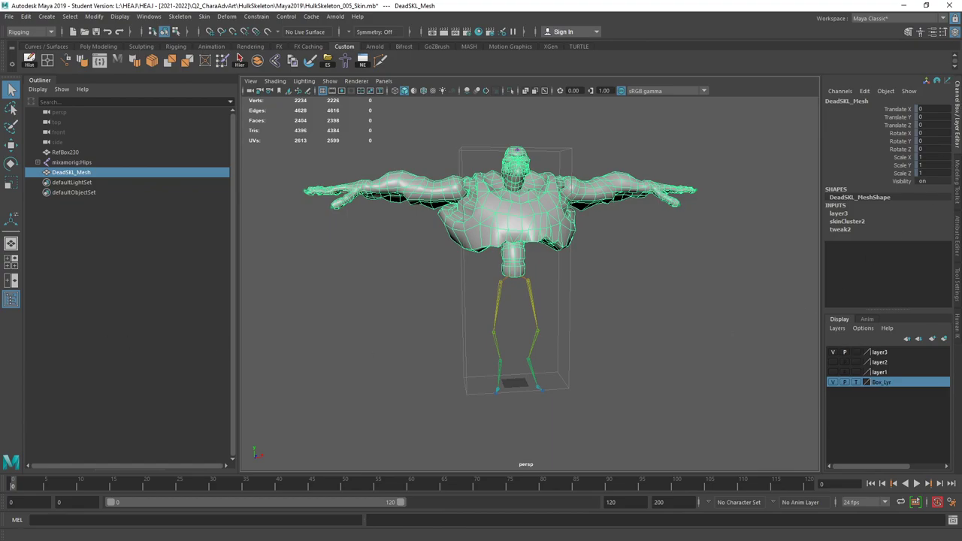
# Step: Import the animation Dodging Right.fbx from the Rig folder in File Explorer into the Maya scene, and minimize the folder window
pyautogui.hotkey('alt', 'Tab')
pyautogui.moveTo(260, 128); pyautogui.dragTo(200, 99)
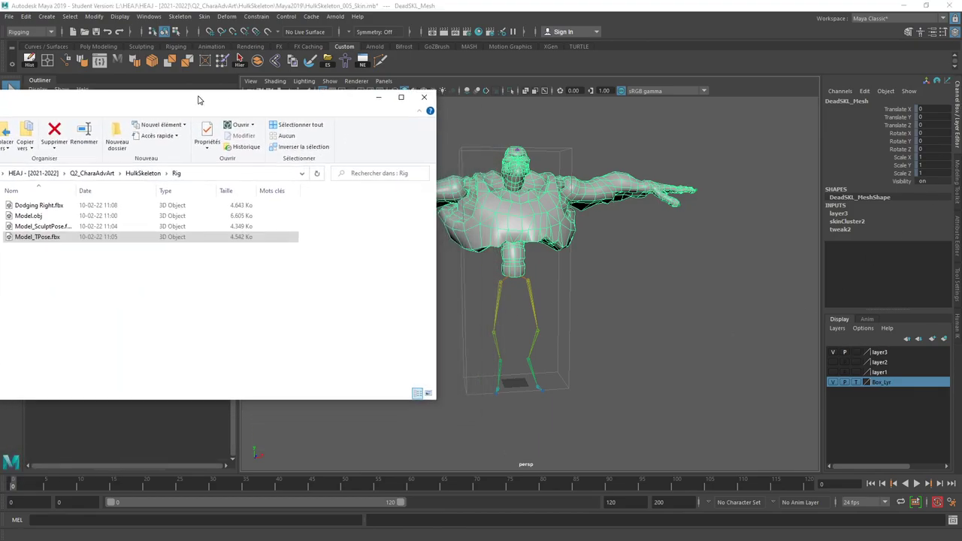
pyautogui.moveTo(31, 206)
pyautogui.mouseDown()
pyautogui.moveTo(472, 230)
pyautogui.moveTo(511, 263)
pyautogui.moveTo(529, 308)
pyautogui.mouseUp()
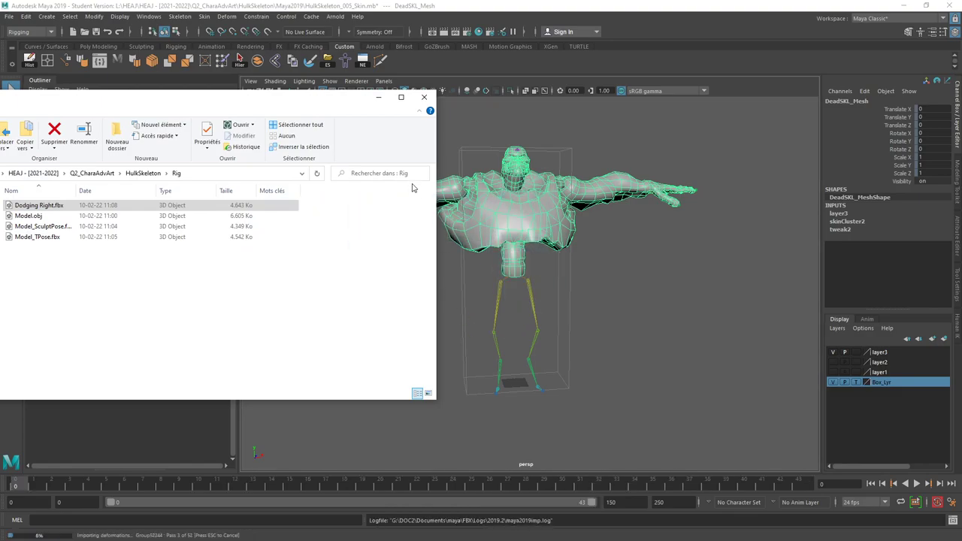
pyautogui.click(378, 98)
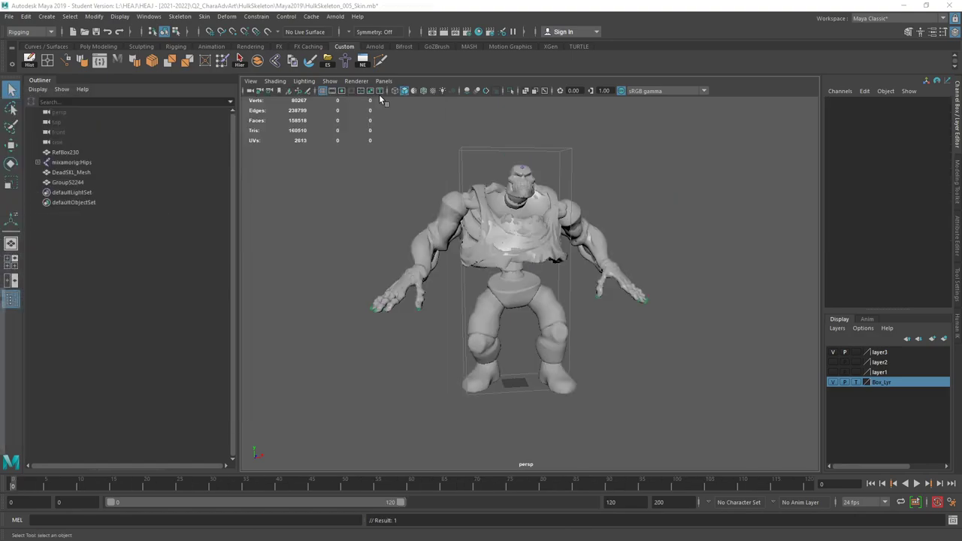
# Step: Delete the imported Group52244 mesh and scrub the opening frames to test the imported animation
pyautogui.click(67, 183)
pyautogui.press('Delete')
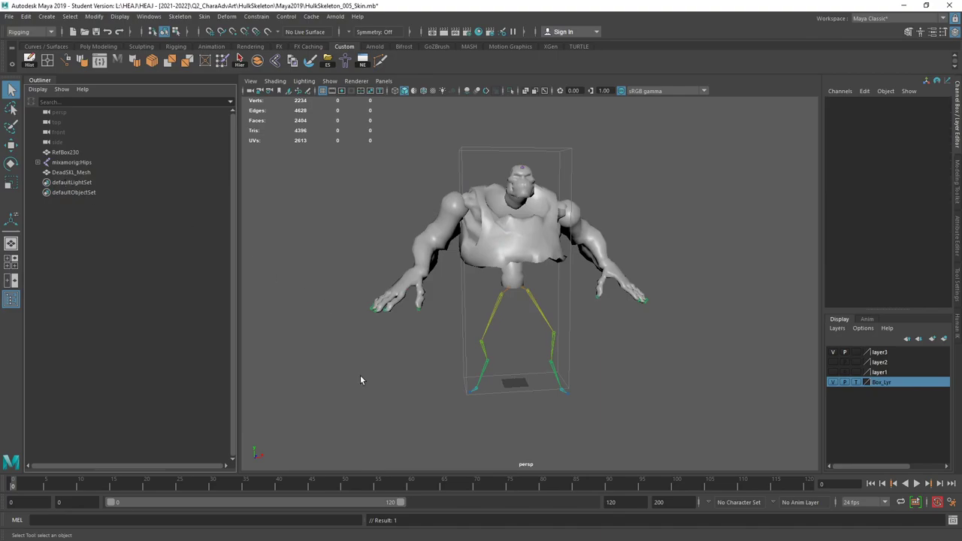
pyautogui.moveTo(15, 484)
pyautogui.mouseDown()
pyautogui.moveTo(560, 490)
pyautogui.moveTo(14, 489)
pyautogui.mouseUp()
pyautogui.moveTo(18, 487)
pyautogui.mouseDown()
pyautogui.moveTo(752, 489)
pyautogui.moveTo(13, 487)
pyautogui.mouseUp()
# Step: Select the left upper leg joint, then play and scrub its keyframes to check whether the skinned mesh moves
pyautogui.keyDown('alt'); pyautogui.moveTo(623, 372); pyautogui.dragTo(534, 360); pyautogui.keyUp('alt')
pyautogui.click(494, 320)
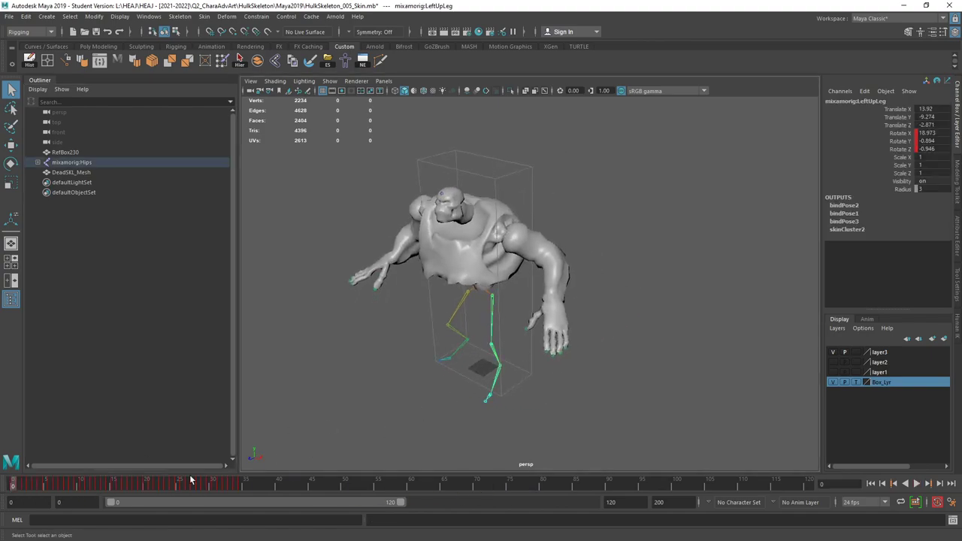
pyautogui.hotkey('alt', 'v')
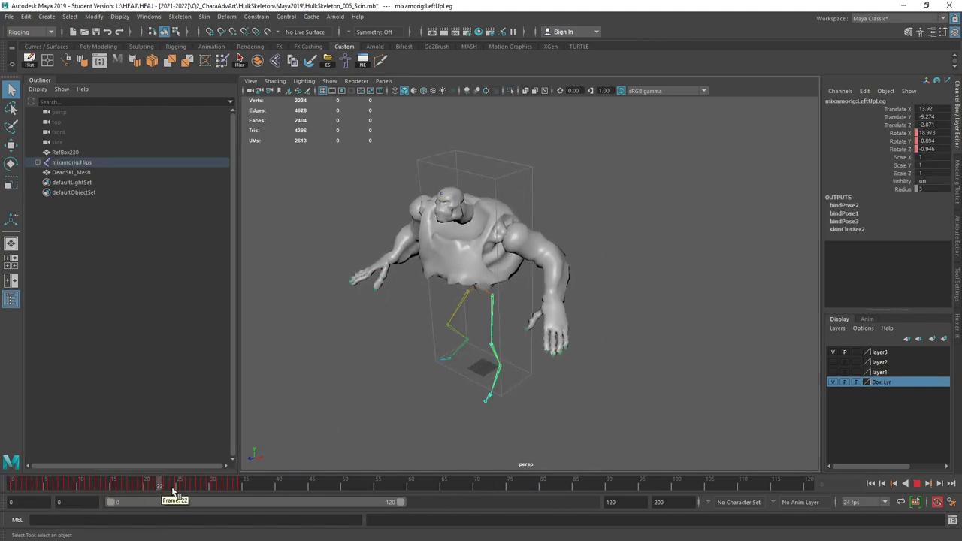
pyautogui.moveTo(146, 488)
pyautogui.mouseDown()
pyautogui.moveTo(399, 489)
pyautogui.moveTo(35, 489)
pyautogui.mouseUp()
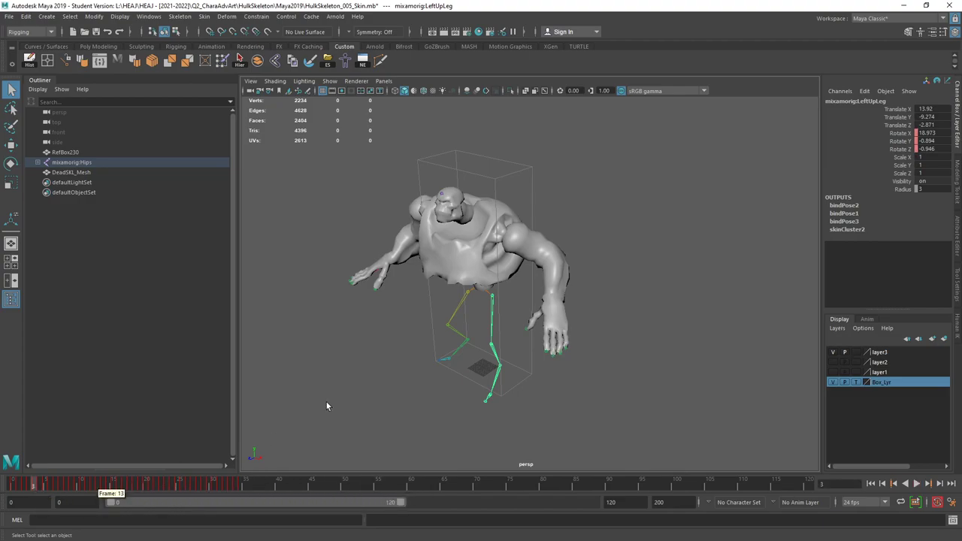
pyautogui.moveTo(326, 402)
pyautogui.keyDown('alt'); pyautogui.mouseDown()
pyautogui.moveTo(382, 354)
pyautogui.moveTo(495, 348)
pyautogui.moveTo(481, 351)
pyautogui.mouseUp(); pyautogui.keyUp('alt')
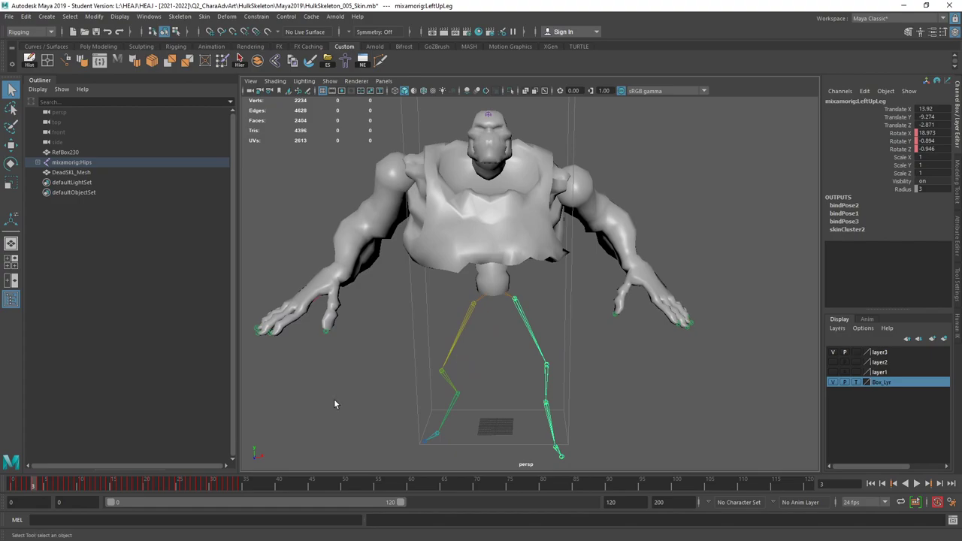
pyautogui.moveTo(38, 489)
pyautogui.mouseDown()
pyautogui.moveTo(406, 488)
pyautogui.moveTo(15, 488)
pyautogui.mouseUp()
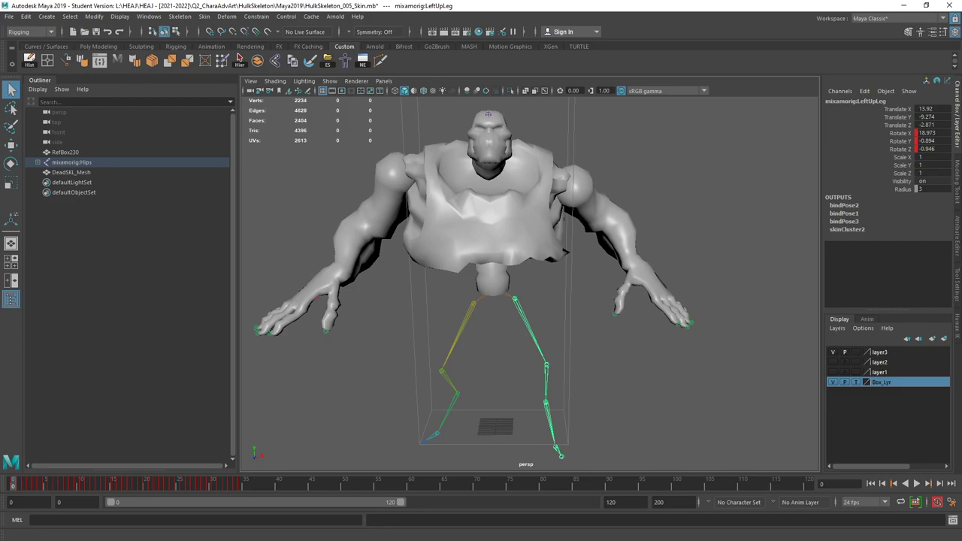
# Step: Create a new empty scene, discarding the changes to the current one
pyautogui.hotkey('alt', 'Tab')
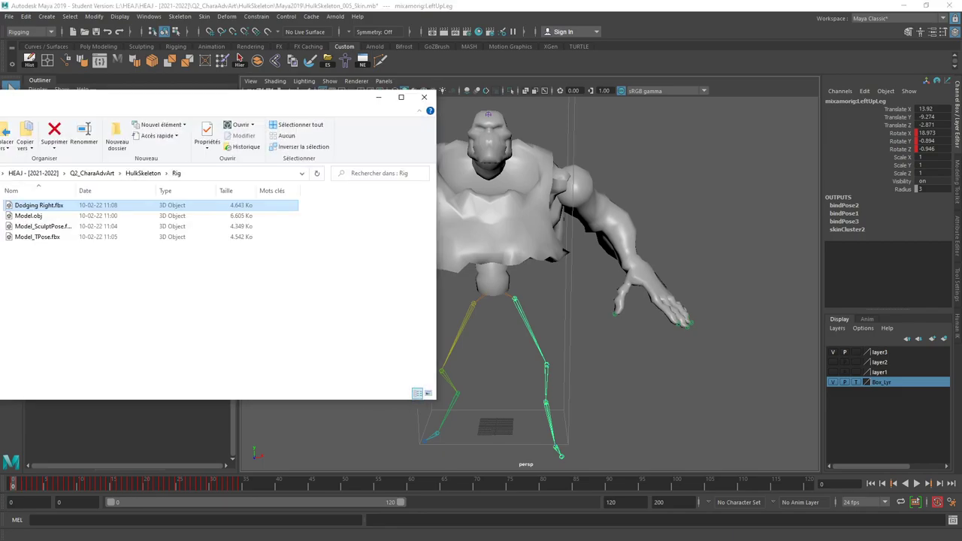
pyautogui.moveTo(260, 100); pyautogui.dragTo(448, 198)
pyautogui.click(8, 16)
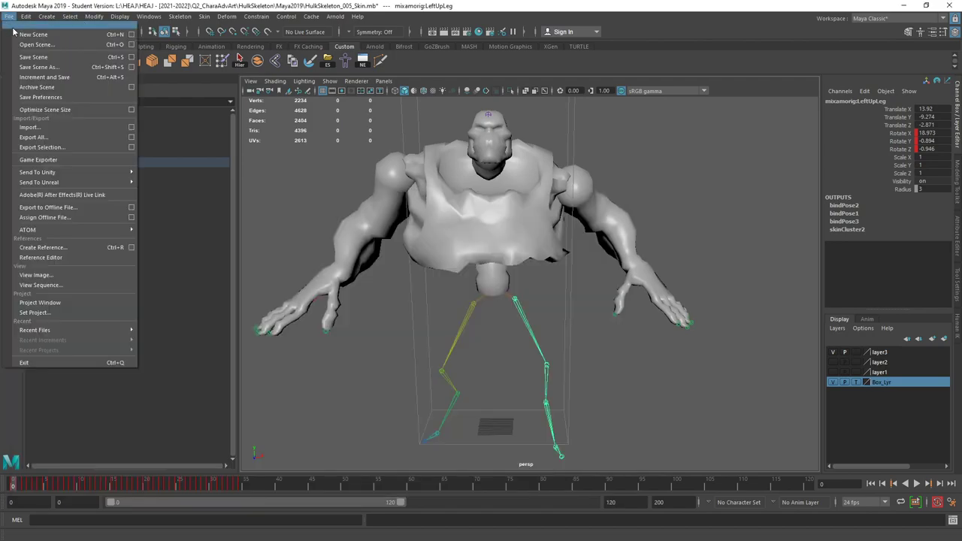
pyautogui.click(30, 23)
pyautogui.click(483, 282)
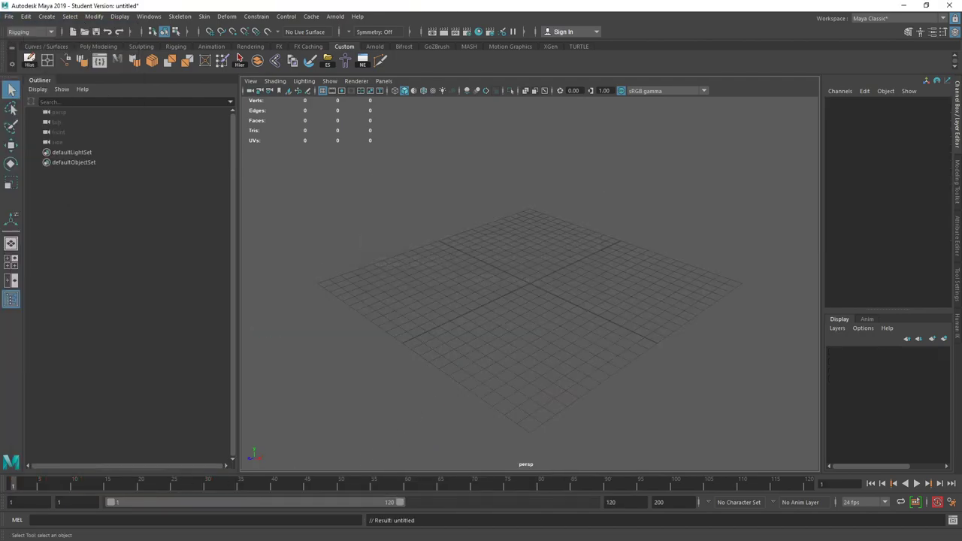
# Step: Import Dodging Right.fbx from the Rig folder in File Explorer into the empty Maya scene, and minimize the folder window
pyautogui.hotkey('alt', 'Tab')
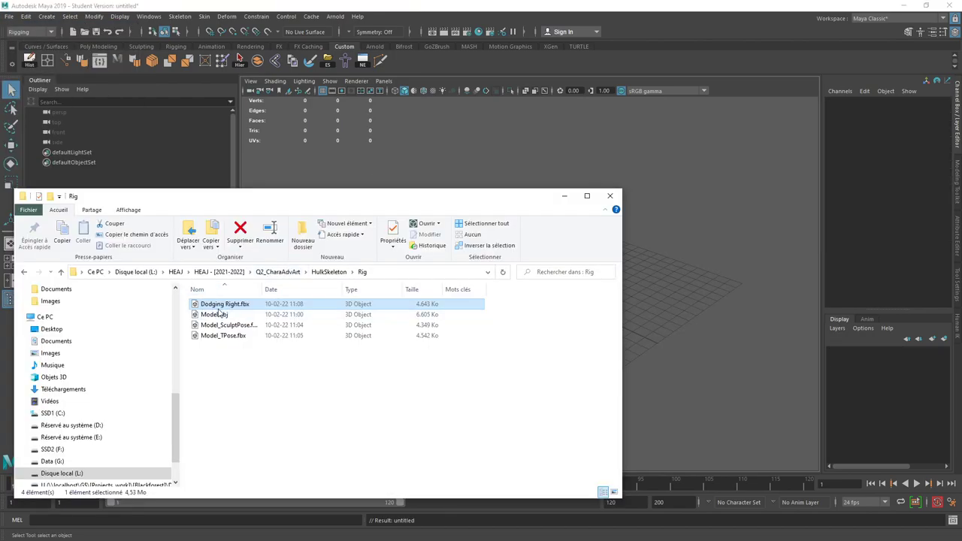
pyautogui.moveTo(240, 307); pyautogui.dragTo(671, 325)
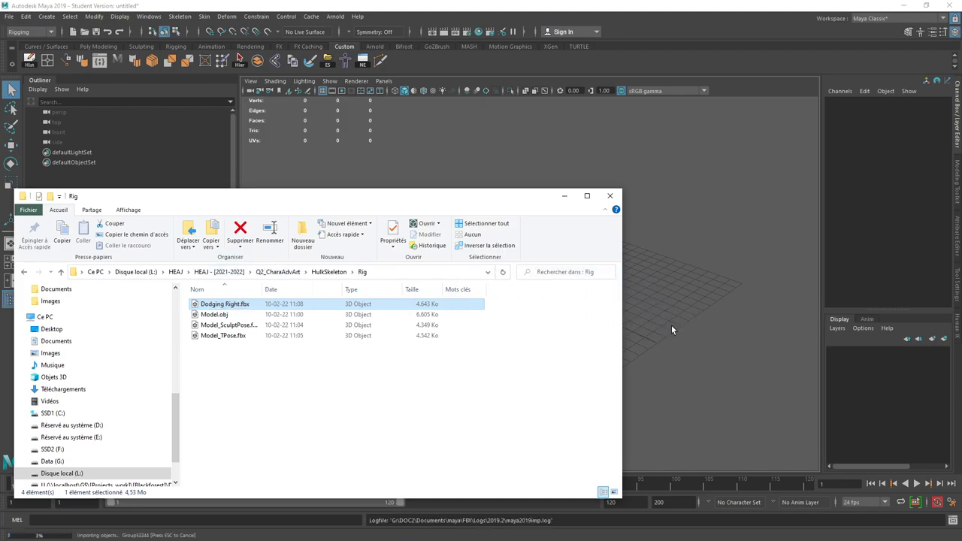
pyautogui.click(564, 197)
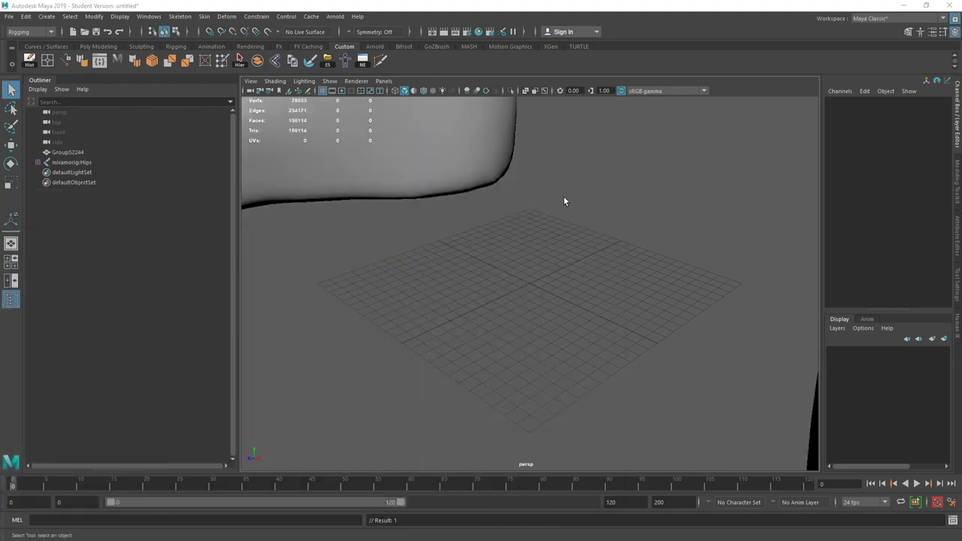
# Step: Scrub the timeline to frame 13 and examine the dodging animation on the original high-poly mesh
pyautogui.scroll(-5, 604, 219)
pyautogui.scroll(-3, 365, 301)
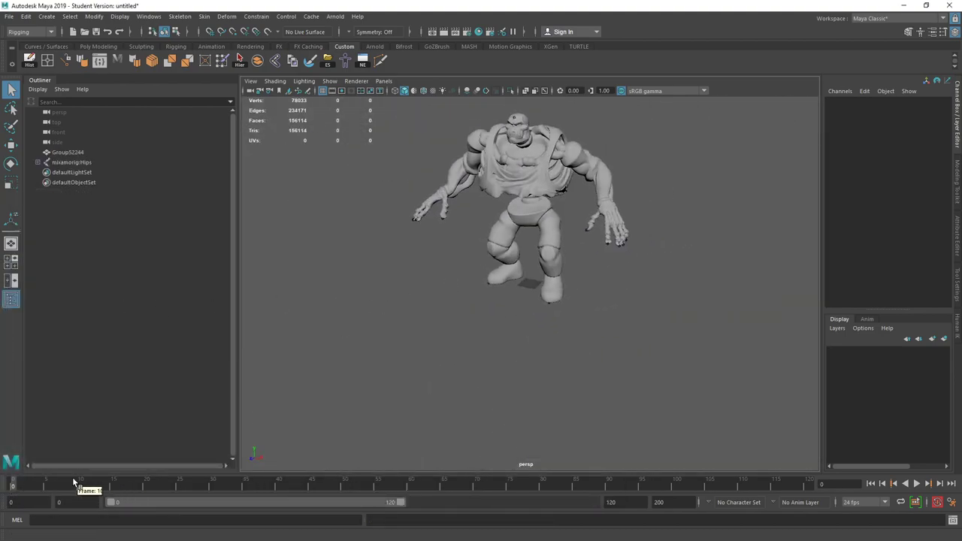
pyautogui.moveTo(17, 486); pyautogui.dragTo(99, 500)
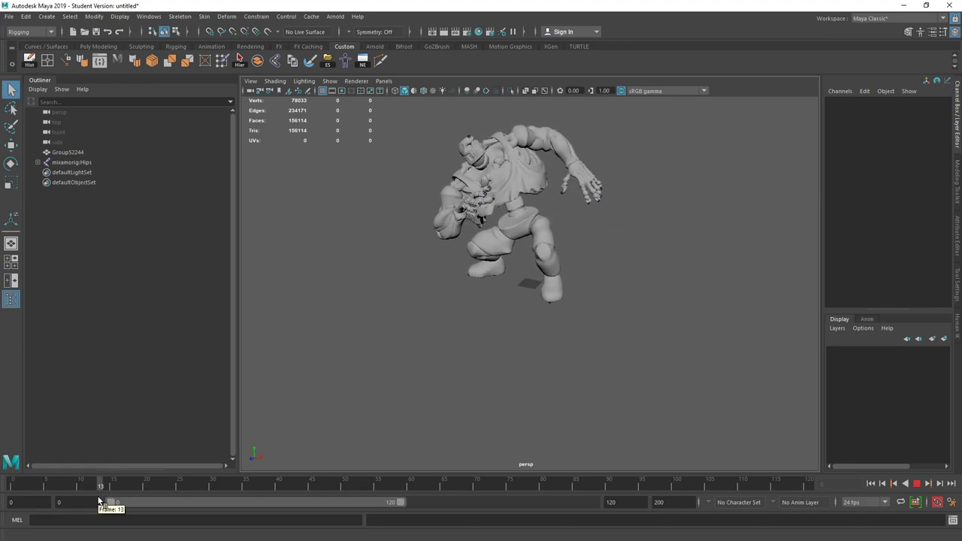
pyautogui.keyDown('alt'); pyautogui.moveTo(312, 348); pyautogui.dragTo(276, 338); pyautogui.keyUp('alt')
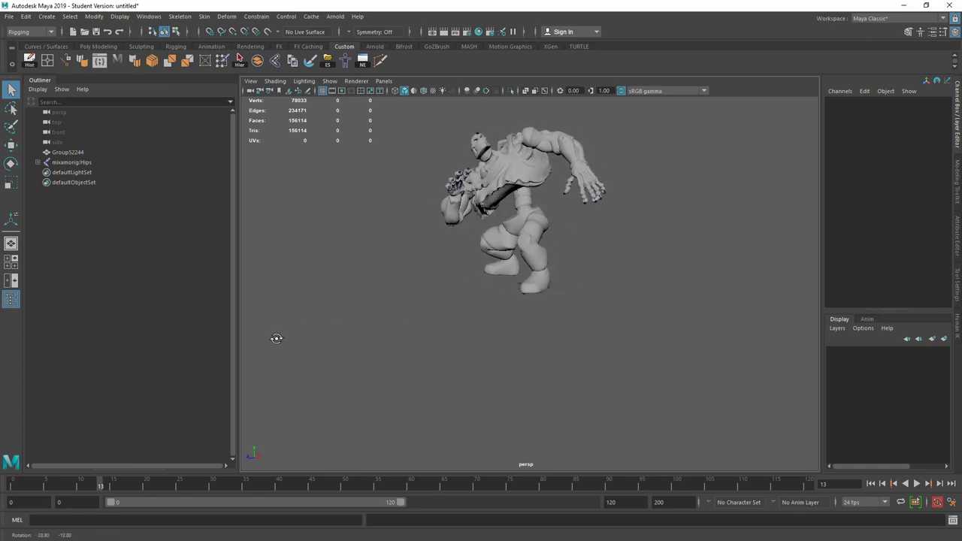
# Step: Reopen HulkSkeleton_005_Skin.mb from the HulkSkeleton Maya2019 folder without saving the untitled scene
pyautogui.click(9, 17)
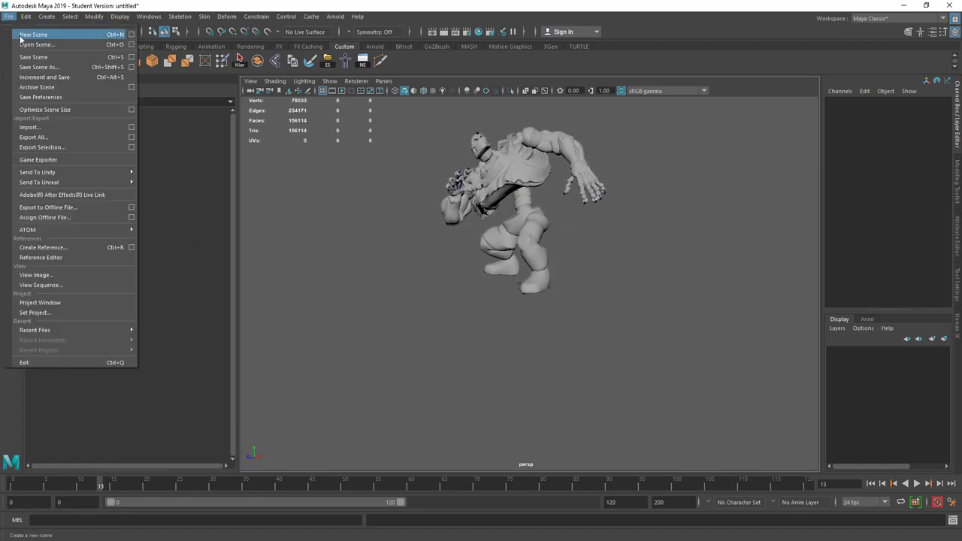
pyautogui.click(30, 45)
pyautogui.moveTo(81, 308); pyautogui.dragTo(523, 146)
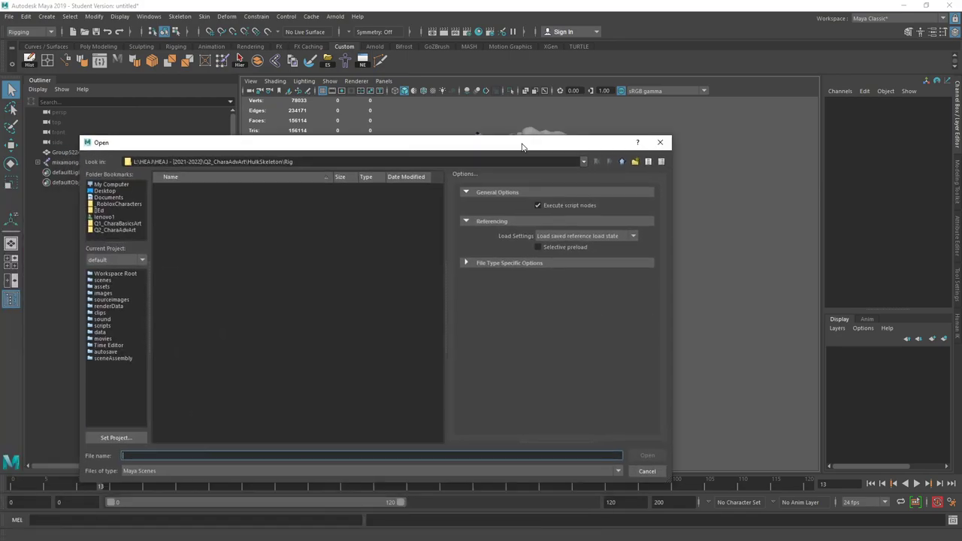
pyautogui.click(621, 162)
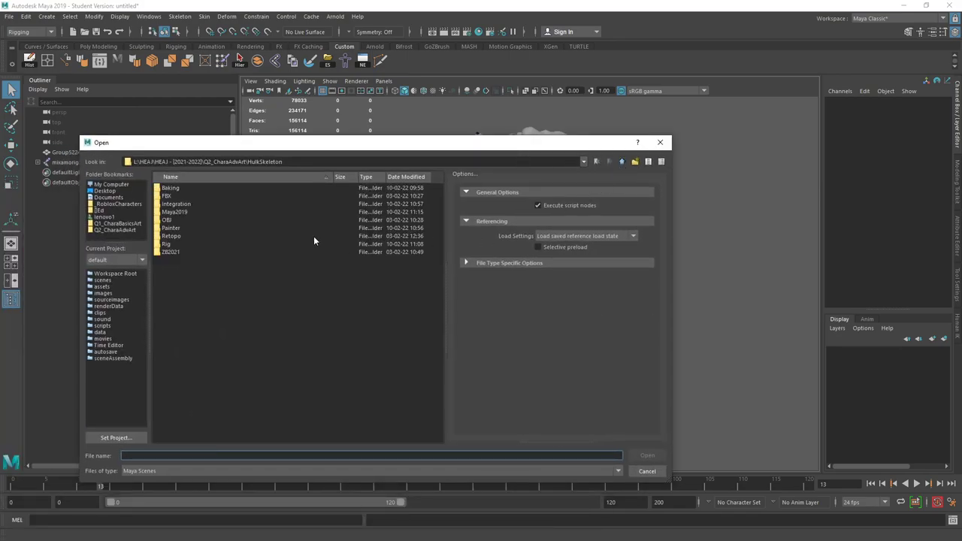
pyautogui.doubleClick(175, 212)
pyautogui.doubleClick(206, 219)
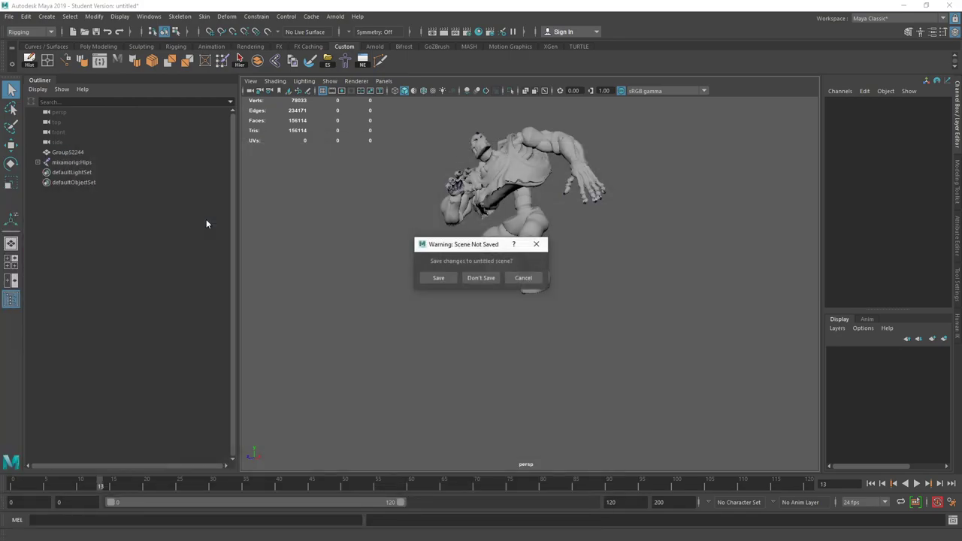
pyautogui.click(476, 279)
pyautogui.click(458, 284)
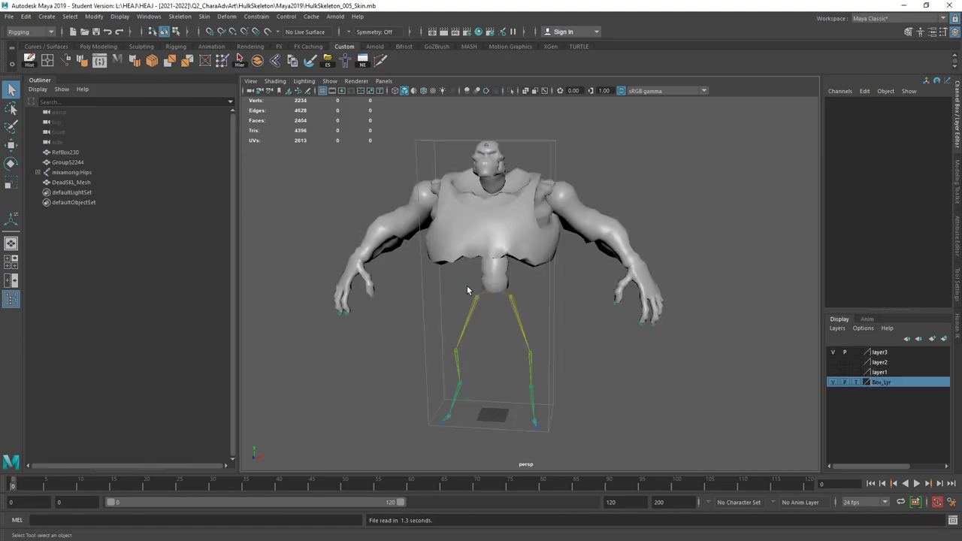
# Step: Import Dodging Right.fbx from the Rig folder in File Explorer into the reopened skin scene, and minimize the folder window
pyautogui.hotkey('alt', 'Tab')
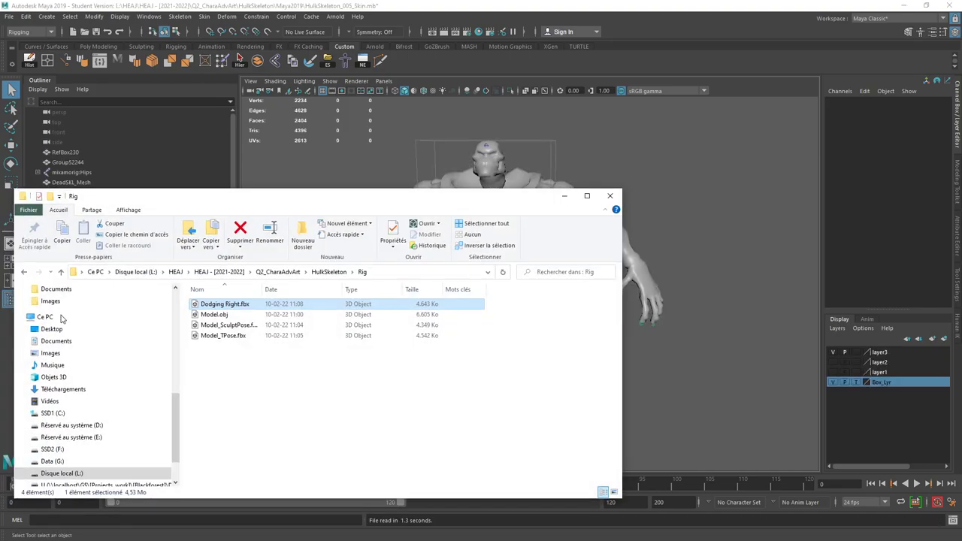
pyautogui.moveTo(215, 307)
pyautogui.mouseDown()
pyautogui.moveTo(644, 140)
pyautogui.moveTo(696, 160)
pyautogui.mouseUp()
pyautogui.click(565, 196)
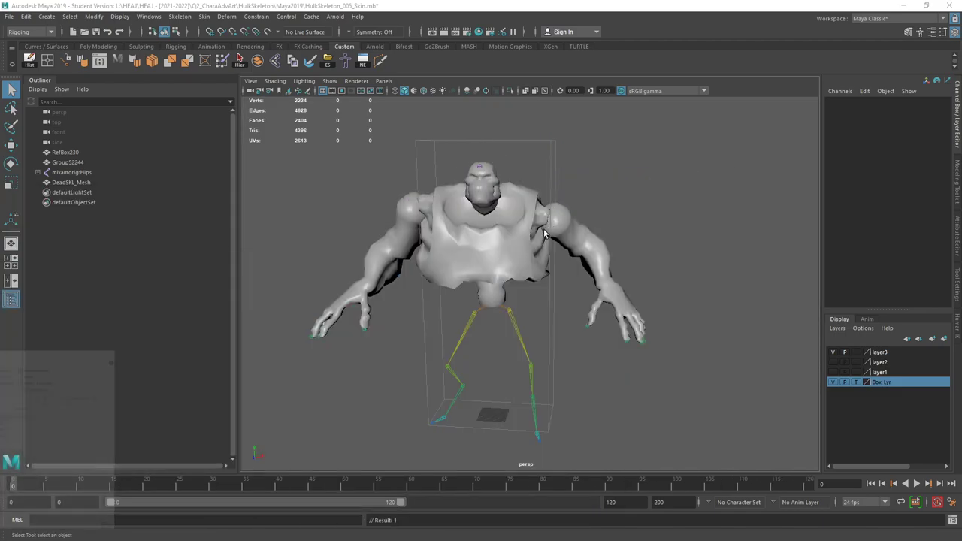
# Step: Scrub the animation to frame 11 and inspect how the skinned low-poly mesh deforms around the torso and arms
pyautogui.moveTo(12, 486); pyautogui.dragTo(79, 486)
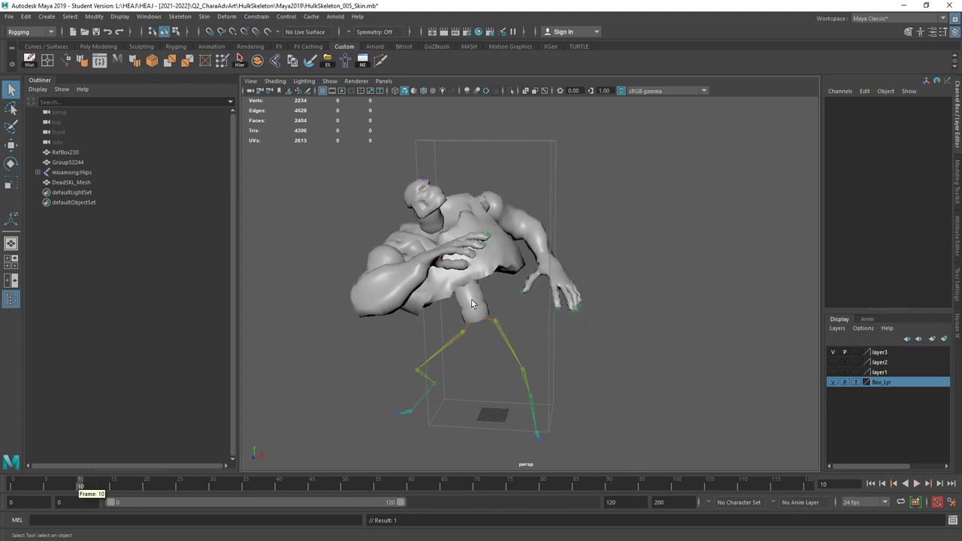
pyautogui.moveTo(472, 304)
pyautogui.keyDown('alt'); pyautogui.mouseDown()
pyautogui.moveTo(375, 297)
pyautogui.moveTo(251, 251)
pyautogui.moveTo(360, 278)
pyautogui.moveTo(474, 286)
pyautogui.mouseUp(); pyautogui.keyUp('alt')
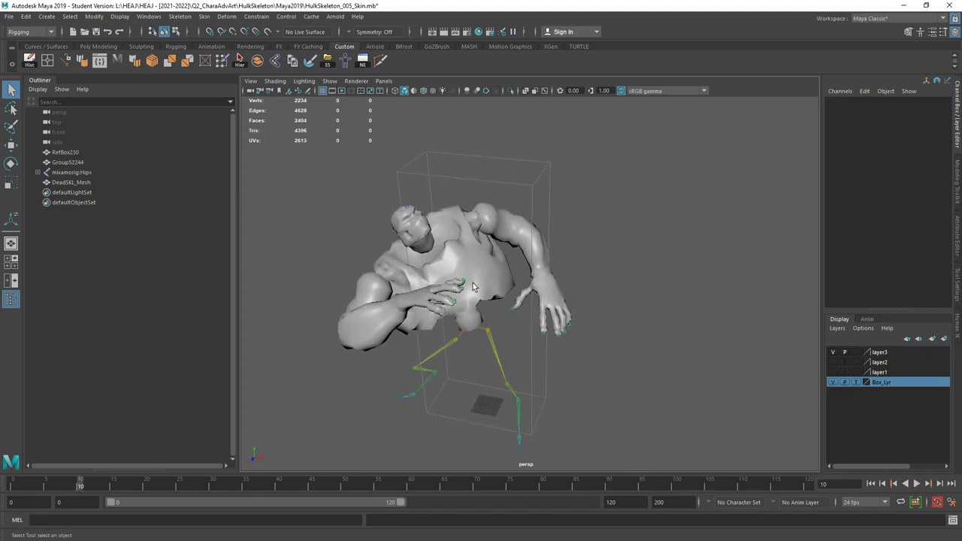
pyautogui.keyDown('alt'); pyautogui.moveTo(533, 274); pyautogui.dragTo(490, 257); pyautogui.keyUp('alt')
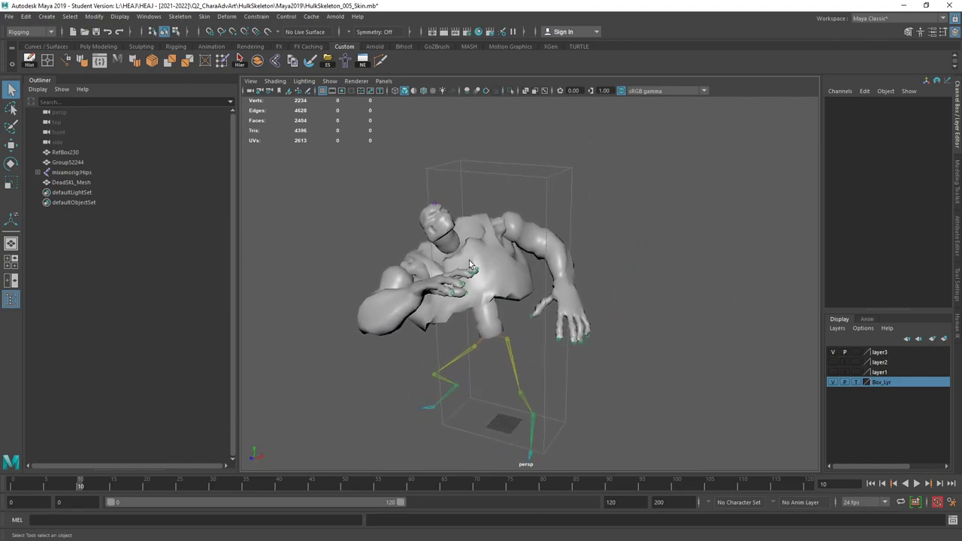
pyautogui.moveTo(82, 484)
pyautogui.mouseDown()
pyautogui.moveTo(112, 487)
pyautogui.moveTo(85, 487)
pyautogui.mouseUp()
pyautogui.scroll(5, 631, 248)
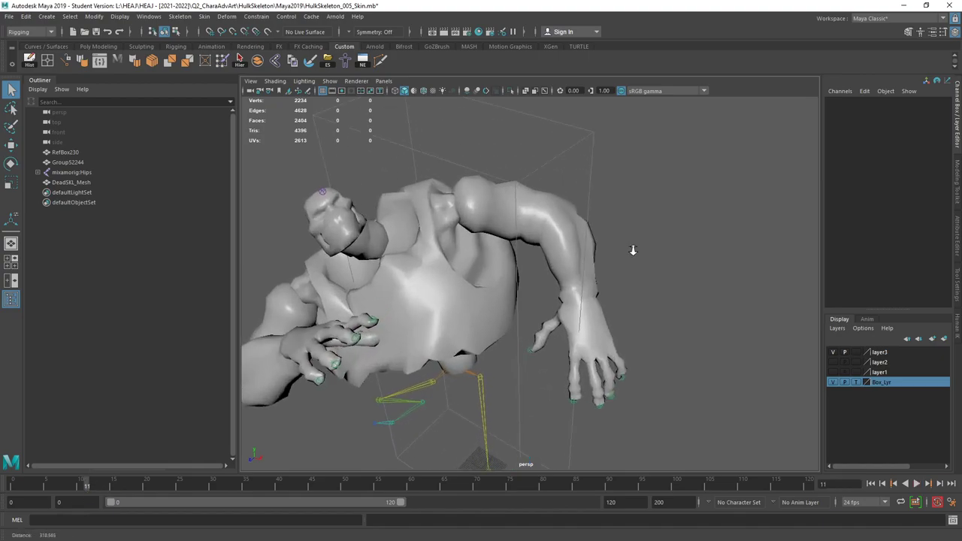
pyautogui.keyDown('alt'); pyautogui.moveTo(650, 223); pyautogui.dragTo(746, 303); pyautogui.keyUp('alt')
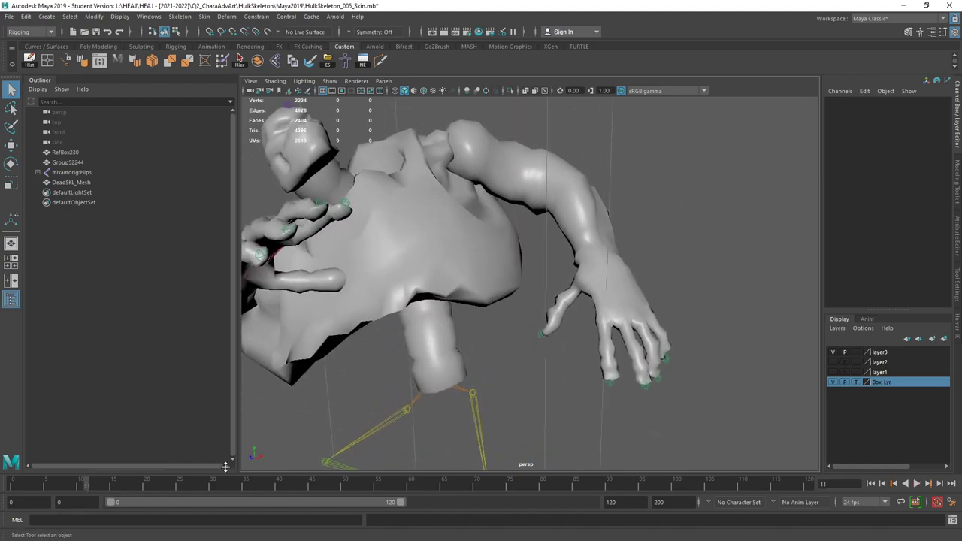
# Step: Identify the mesh layer by toggling layer3's visibility, and set layer3 to reference display
pyautogui.click(834, 353)
pyautogui.click(834, 353)
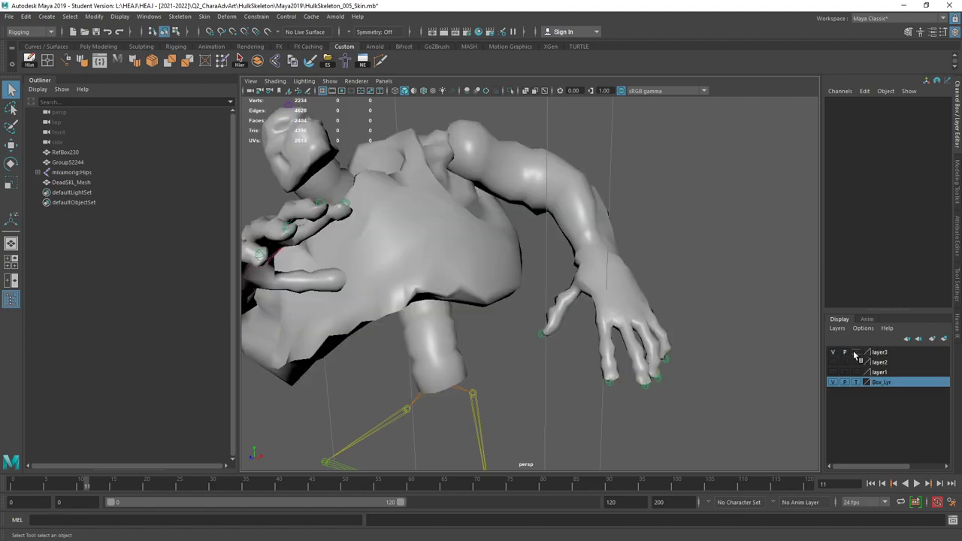
pyautogui.click(856, 353)
pyautogui.click(856, 354)
# Step: Rotate the mixamorig:LeftArm joint at frame 11 to raise the arm, to about X -40, Y 16, Z 0.5, and deselect it
pyautogui.click(521, 176)
pyautogui.keyDown('alt'); pyautogui.moveTo(502, 216); pyautogui.dragTo(360, 228, button='right'); pyautogui.keyUp('alt')
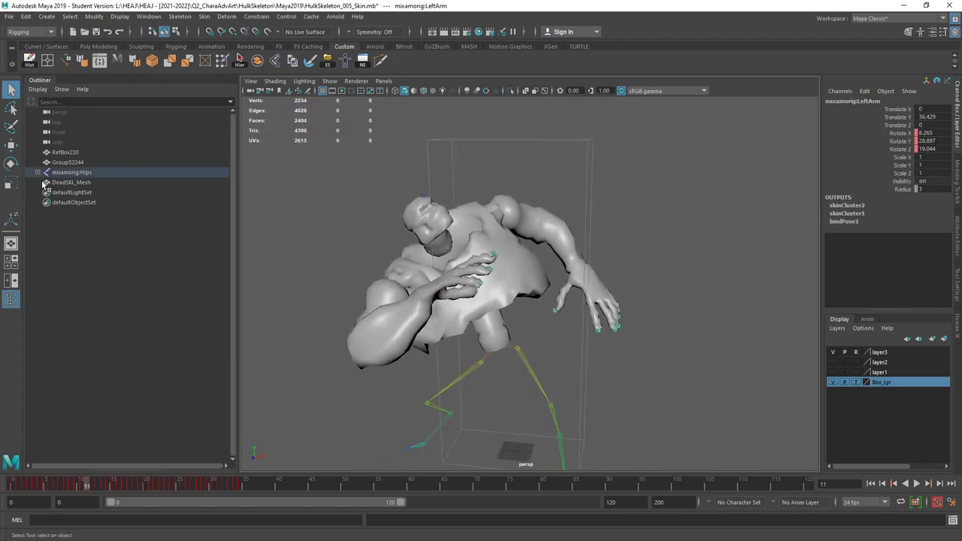
pyautogui.click(12, 163)
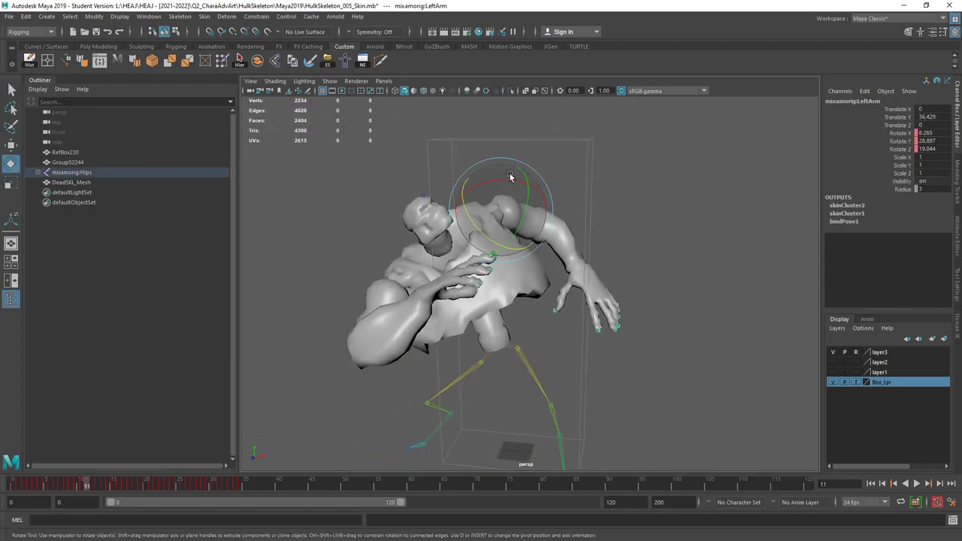
pyautogui.keyDown('alt'); pyautogui.moveTo(481, 226); pyautogui.dragTo(564, 206); pyautogui.keyUp('alt')
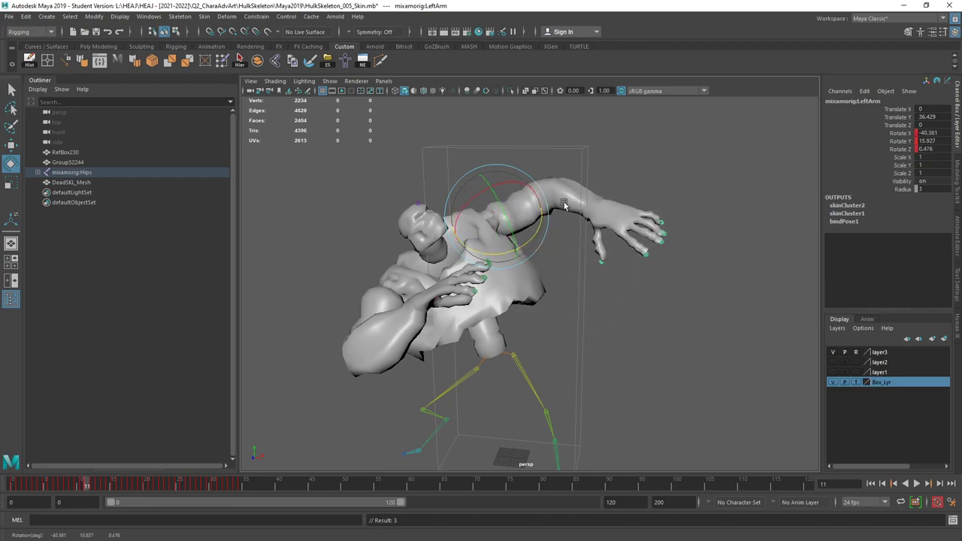
pyautogui.click(563, 205)
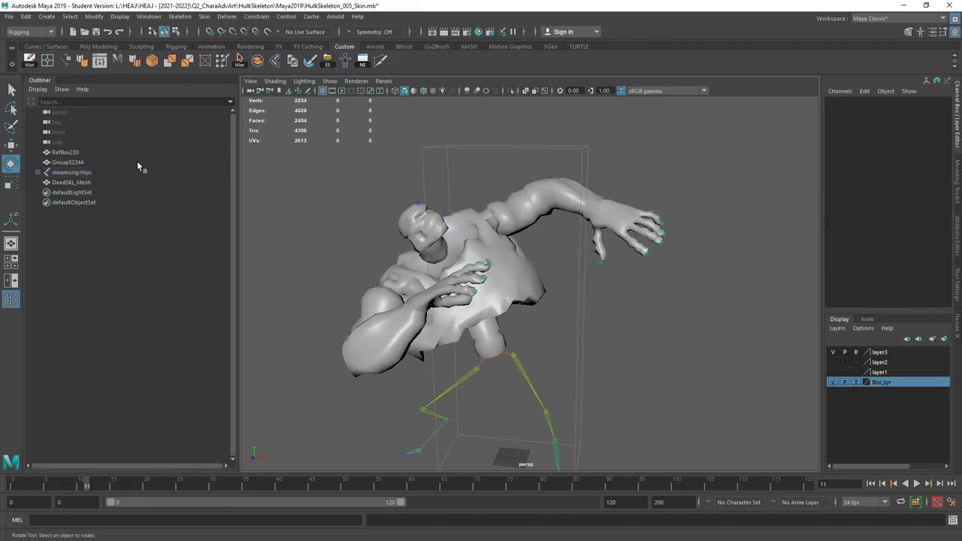
# Step: Rotate the mixamorig:LeftForeArm joint to straighten the raised arm, to about X -5, Y -2, Z -19
pyautogui.keyDown('alt'); pyautogui.moveTo(529, 200); pyautogui.dragTo(580, 210); pyautogui.keyUp('alt')
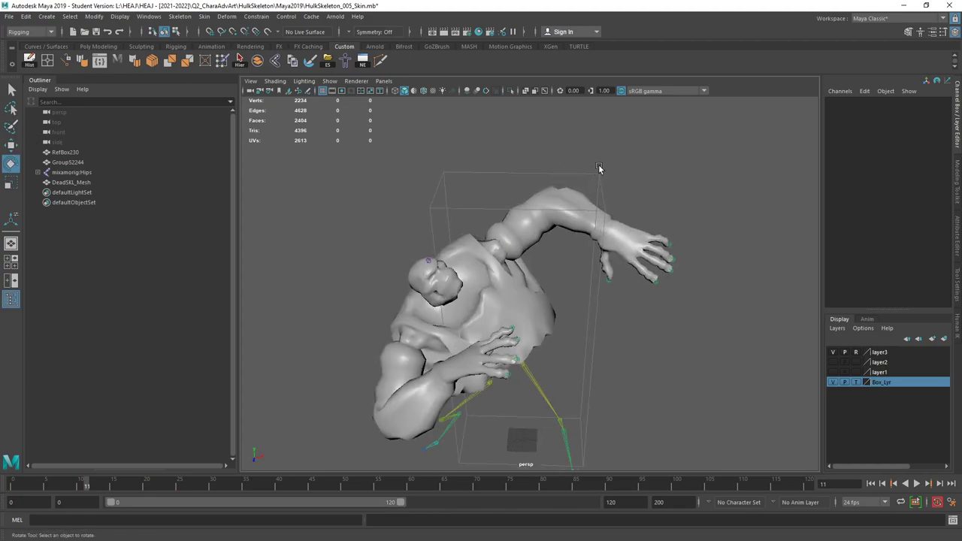
pyautogui.click(570, 220)
pyautogui.moveTo(569, 250); pyautogui.dragTo(611, 238)
pyautogui.moveTo(538, 226); pyautogui.dragTo(571, 188)
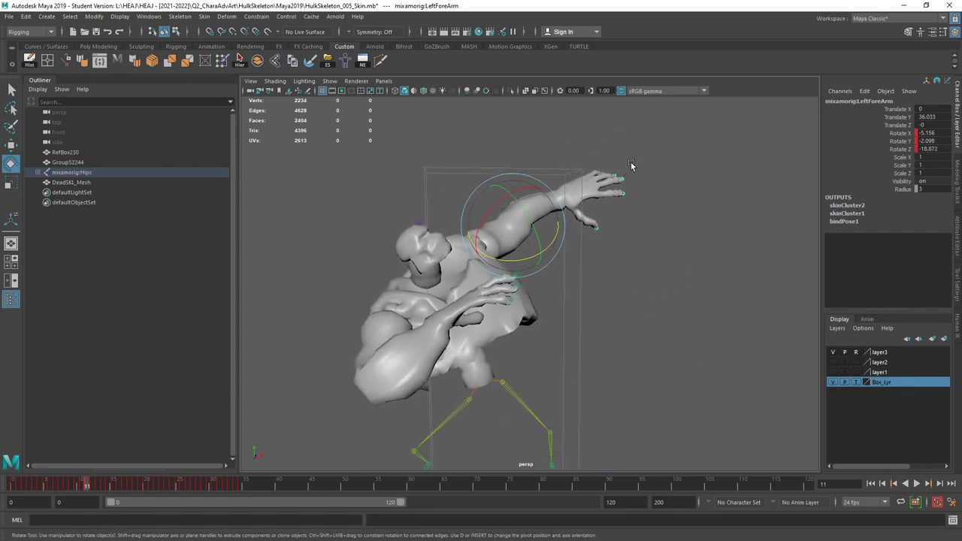
# Step: Rotate the mixamorig:LeftHand joint at frame 11 to bend the wrist of the raised arm, and deselect it
pyautogui.keyDown('alt'); pyautogui.moveTo(631, 165); pyautogui.dragTo(684, 185); pyautogui.keyUp('alt')
pyautogui.click(684, 185)
pyautogui.click(590, 174)
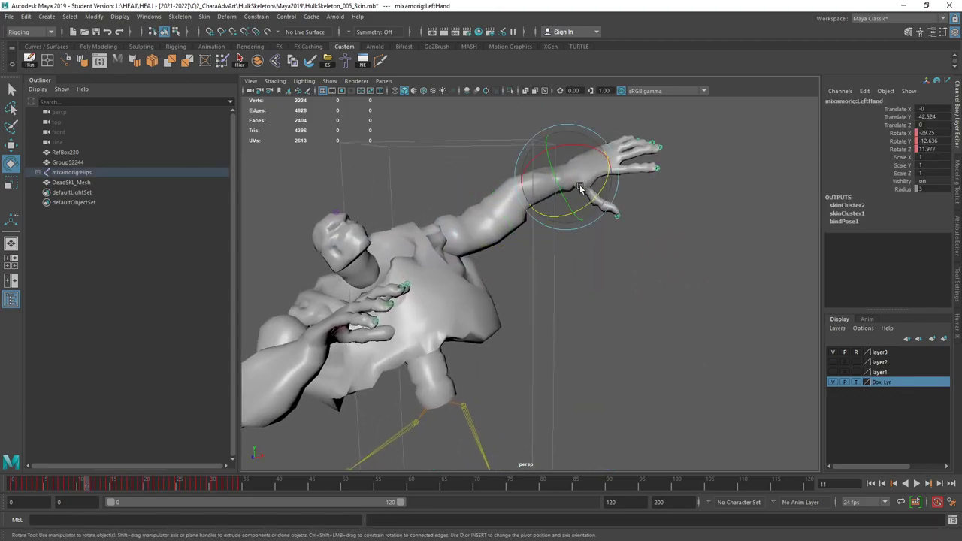
pyautogui.moveTo(580, 188); pyautogui.dragTo(556, 159)
pyautogui.moveTo(588, 187); pyautogui.dragTo(613, 185)
pyautogui.keyDown('alt'); pyautogui.moveTo(613, 184); pyautogui.dragTo(593, 182); pyautogui.keyUp('alt')
pyautogui.click(485, 215)
pyautogui.click(593, 183)
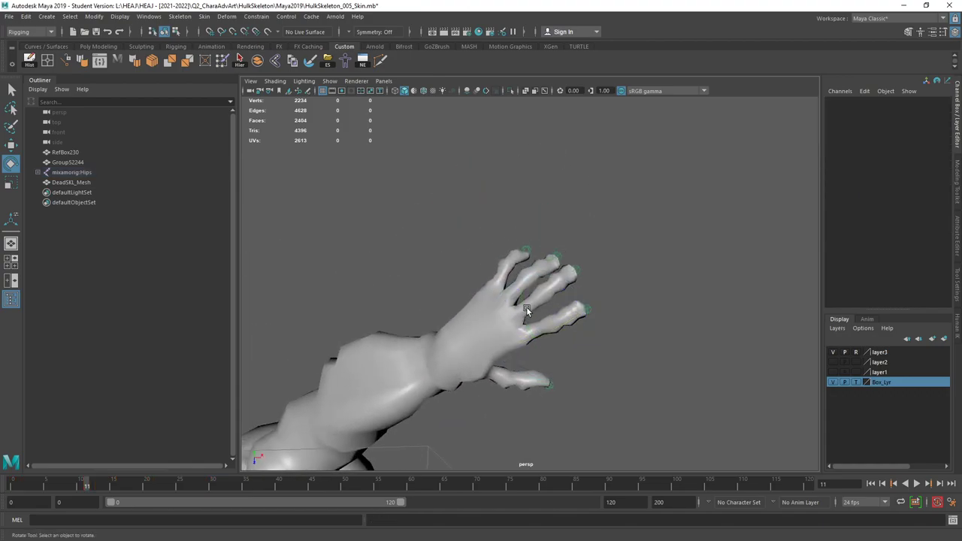
# Step: Rotate the left hand's finger joints, including the middle finger's joints and mixamorig:LeftHandIndex2, to pose the fingers
pyautogui.click(526, 307)
pyautogui.keyDown('alt'); pyautogui.moveTo(614, 292); pyautogui.dragTo(498, 188); pyautogui.keyUp('alt')
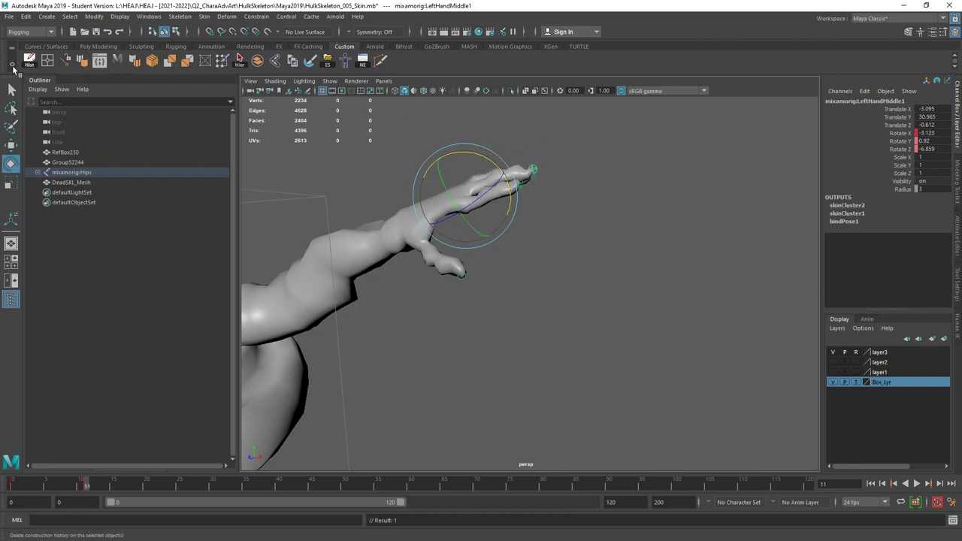
pyautogui.click(531, 170)
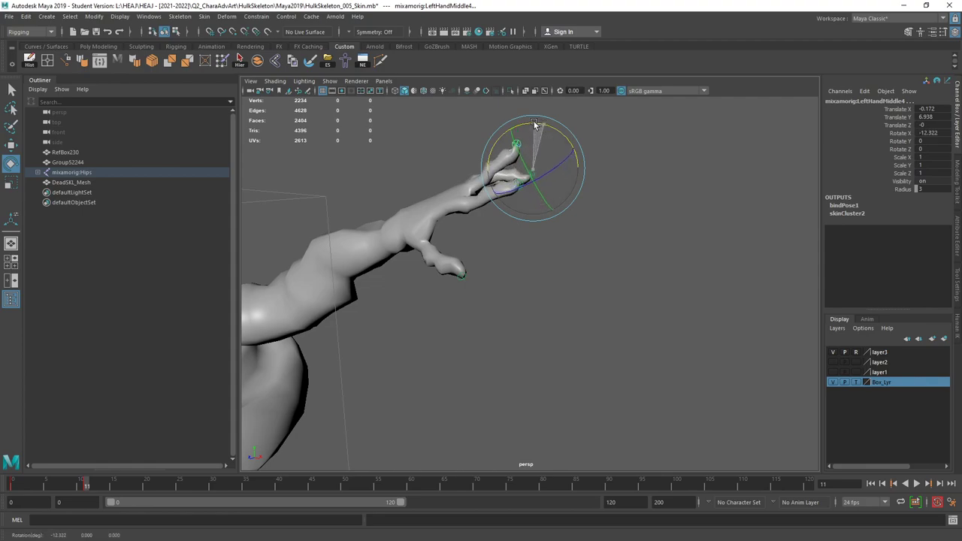
pyautogui.moveTo(533, 121); pyautogui.dragTo(592, 248)
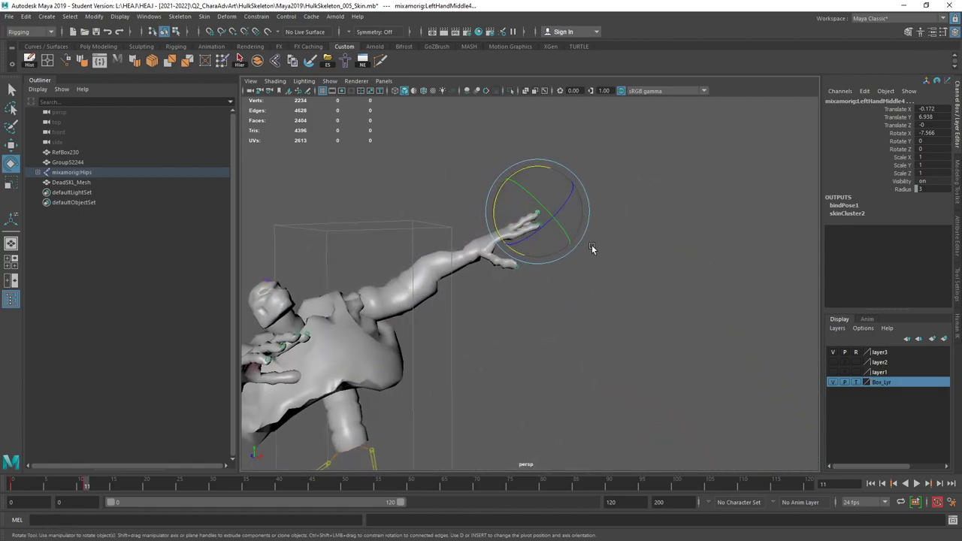
pyautogui.click(536, 234)
pyautogui.click(516, 235)
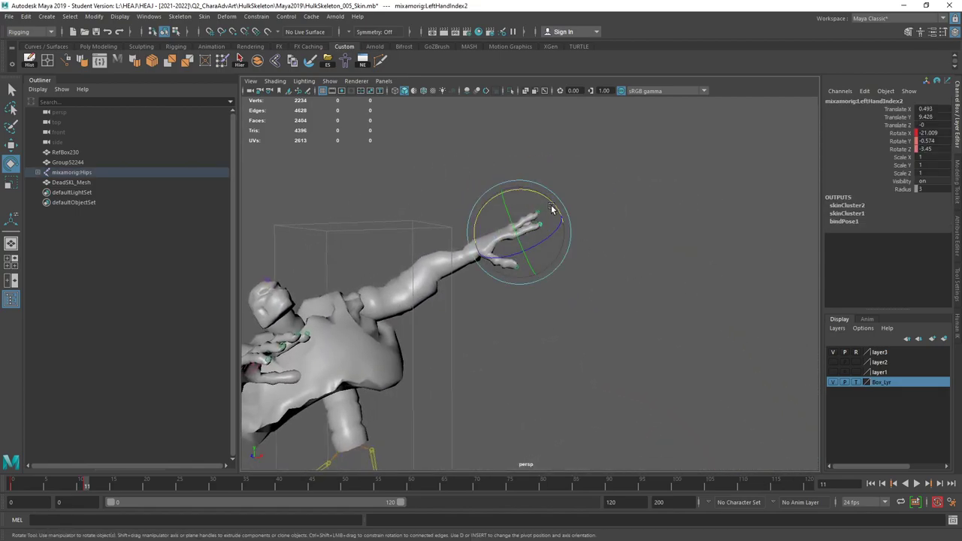
pyautogui.moveTo(551, 209); pyautogui.dragTo(419, 454)
# Step: Rotate the mixamorig:RightHandThumb1 joint to about X 19, Y 19, Z 2
pyautogui.click(388, 319)
pyautogui.click(541, 340)
pyautogui.click(429, 429)
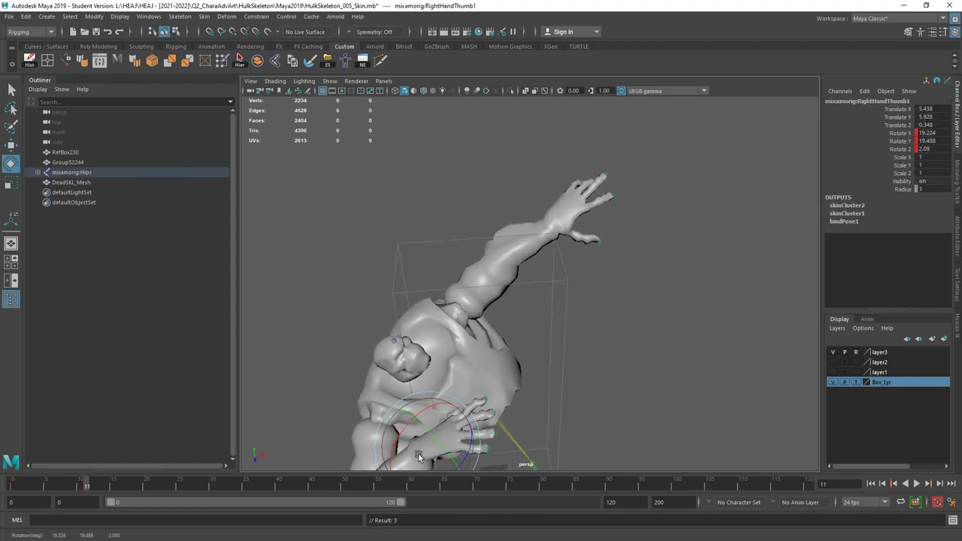
# Step: Rotate the mixamorig:RightHand joint to turn the right hand in front of the chest
pyautogui.keyDown('alt'); pyautogui.moveTo(545, 425); pyautogui.dragTo(557, 336); pyautogui.keyUp('alt')
pyautogui.click(557, 336)
pyautogui.click(418, 355)
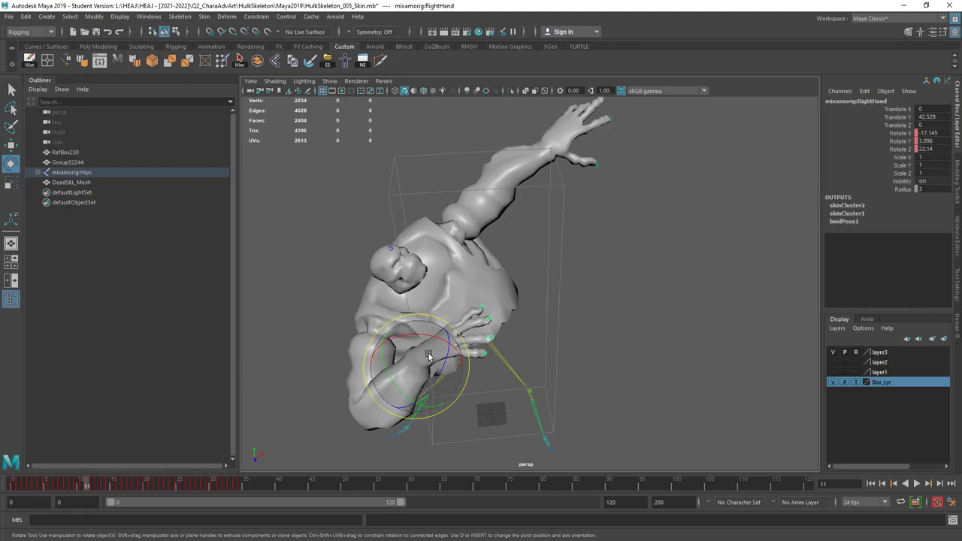
pyautogui.moveTo(429, 353); pyautogui.dragTo(471, 336)
# Step: Rotate the mixamorig:RightHandThumb2 joint to about X -21, Y 30, Z 45, check the pose at frame 11, and deselect the joint
pyautogui.keyDown('alt'); pyautogui.moveTo(470, 335); pyautogui.dragTo(359, 232); pyautogui.keyUp('alt')
pyautogui.click(361, 245)
pyautogui.click(370, 246)
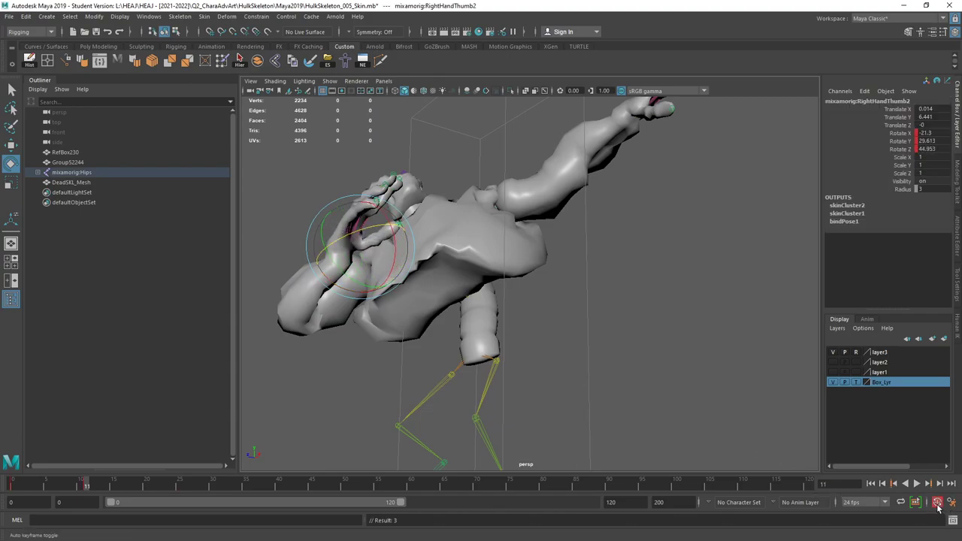
pyautogui.keyDown('alt'); pyautogui.moveTo(526, 315); pyautogui.dragTo(392, 271); pyautogui.keyUp('alt')
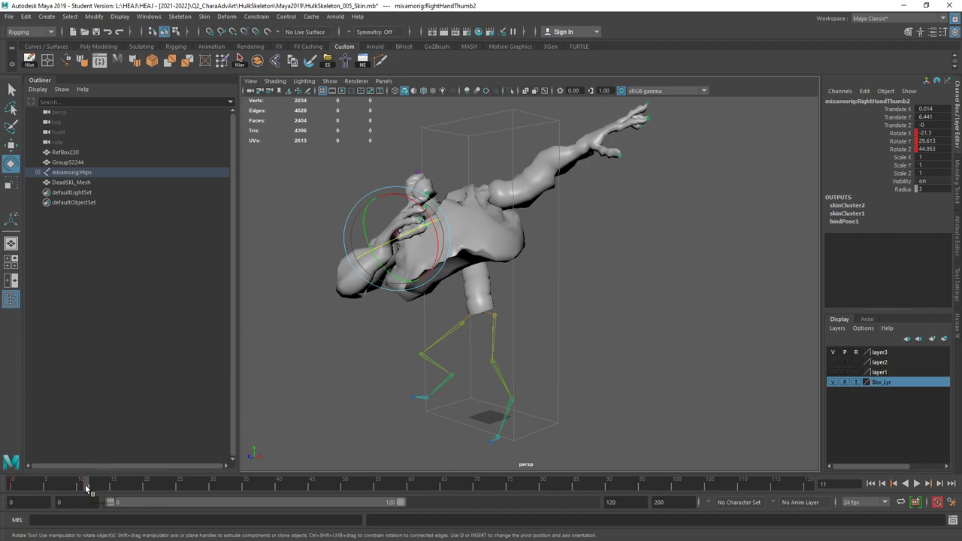
pyautogui.moveTo(87, 488)
pyautogui.mouseDown()
pyautogui.moveTo(26, 490)
pyautogui.moveTo(98, 490)
pyautogui.moveTo(47, 490)
pyautogui.moveTo(87, 493)
pyautogui.mouseUp()
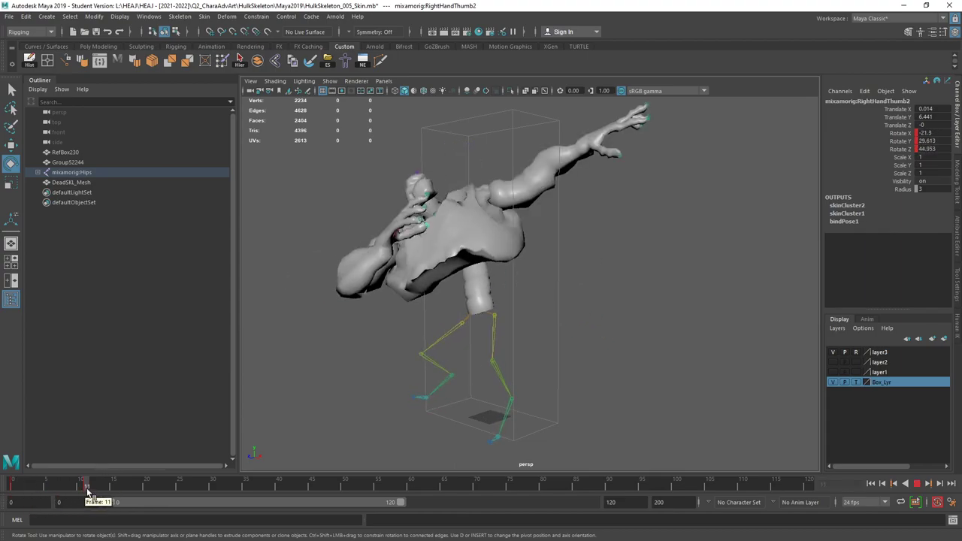
pyautogui.keyDown('alt'); pyautogui.moveTo(391, 285); pyautogui.dragTo(575, 255); pyautogui.keyUp('alt')
pyautogui.click(561, 257)
# Step: Save the scene as HulkSkeleton_006_Posing in the HulkSkeleton project's Maya2019 folder
pyautogui.click(10, 16)
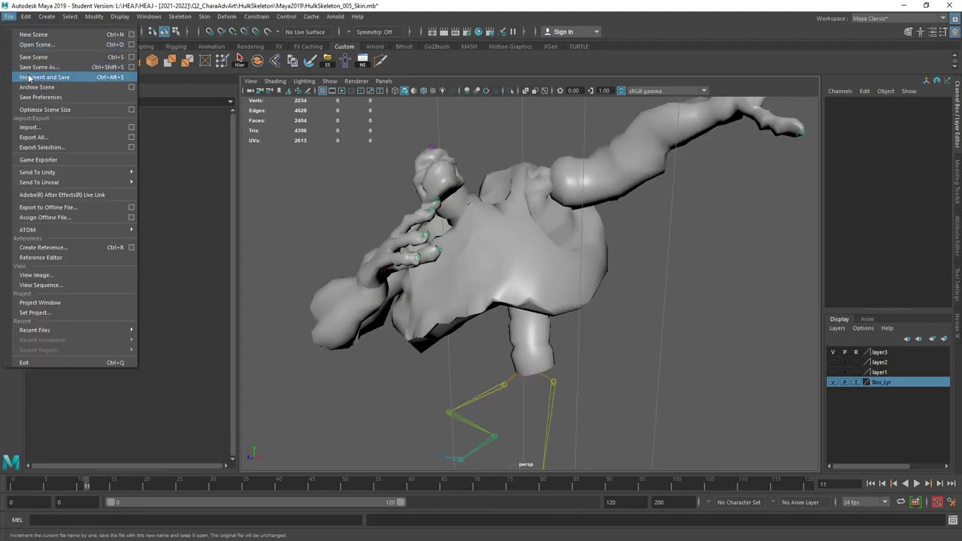
pyautogui.click(132, 66)
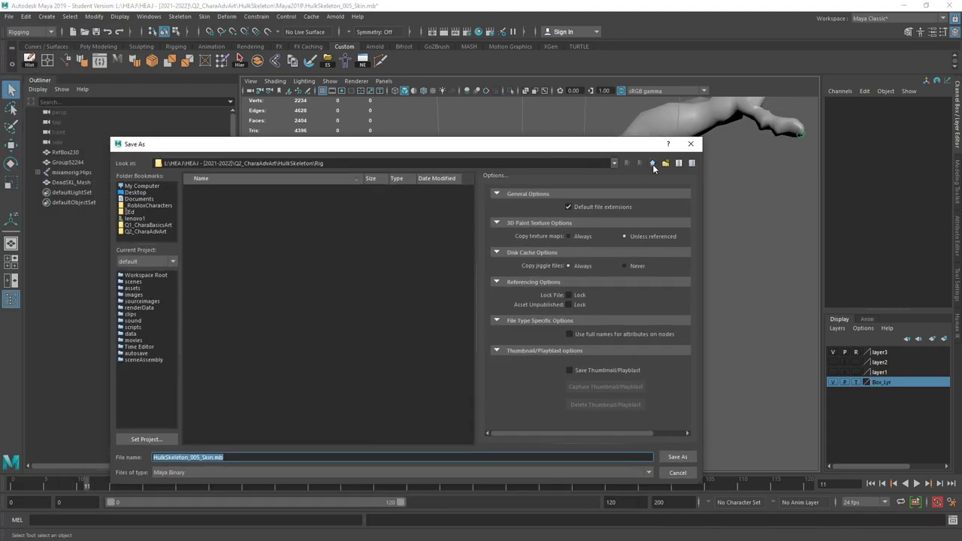
pyautogui.click(652, 164)
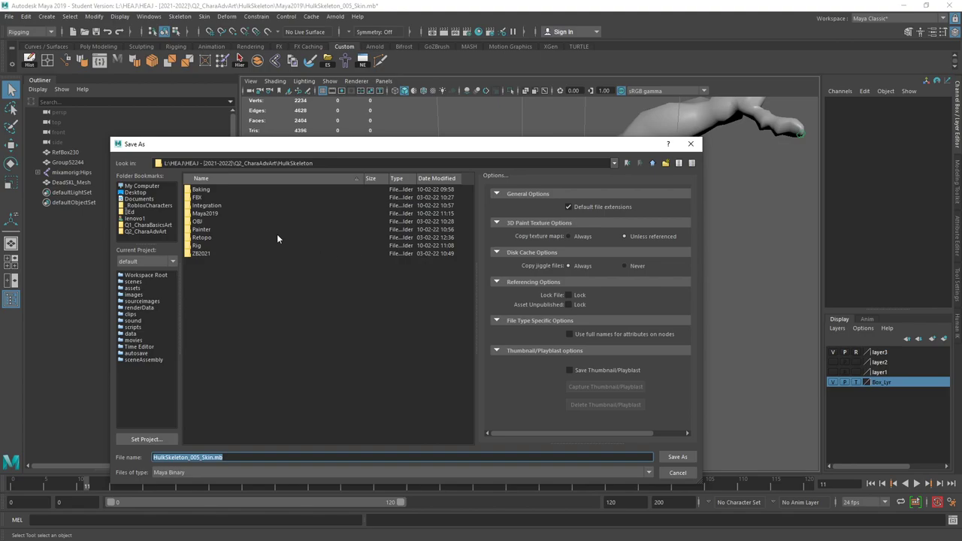
pyautogui.doubleClick(226, 214)
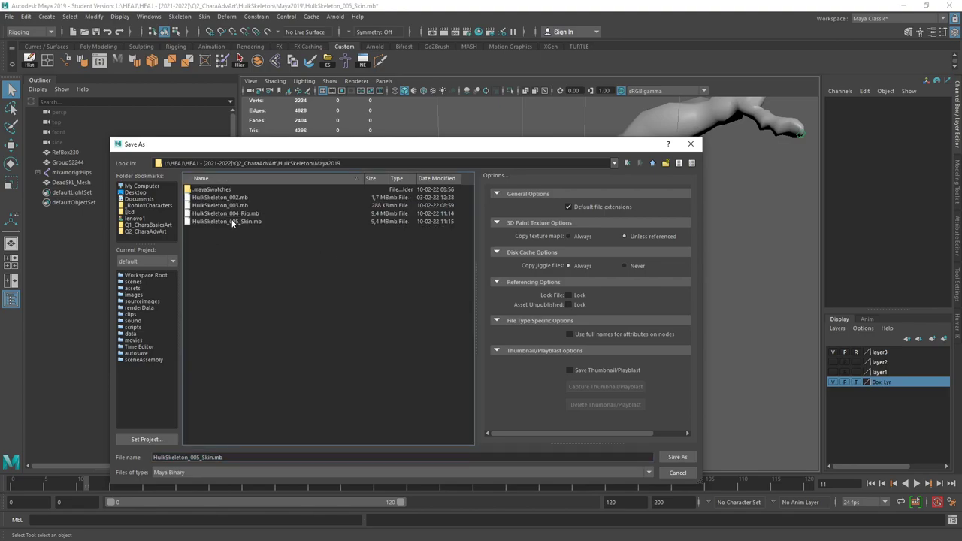
pyautogui.click(231, 220)
pyautogui.click(201, 457)
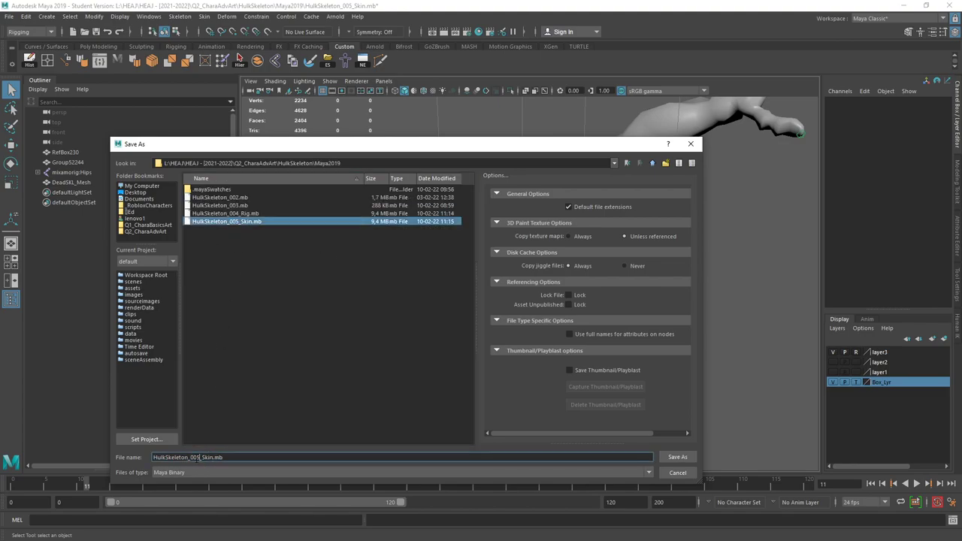
pyautogui.write('6')
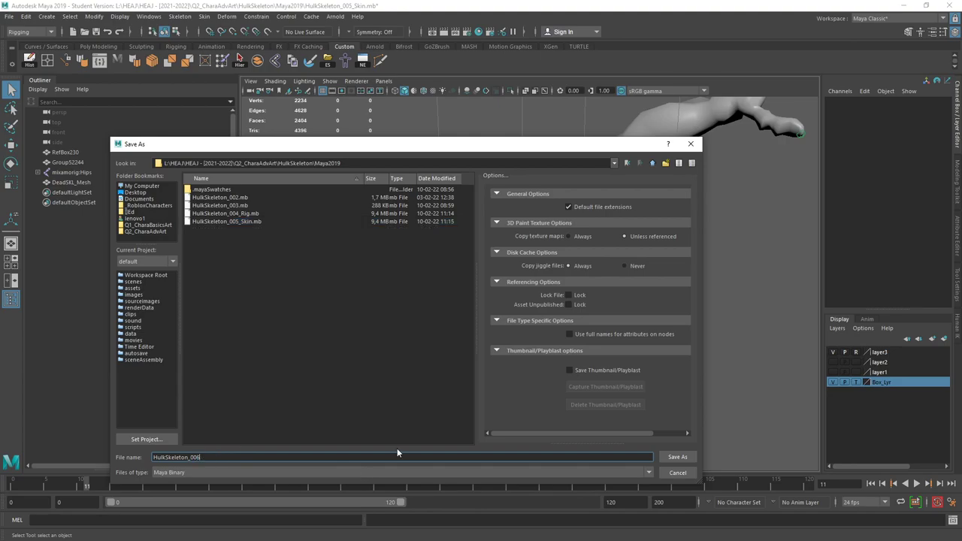
pyautogui.write('_Posing')
pyautogui.press('Return')
pyautogui.press('Return')
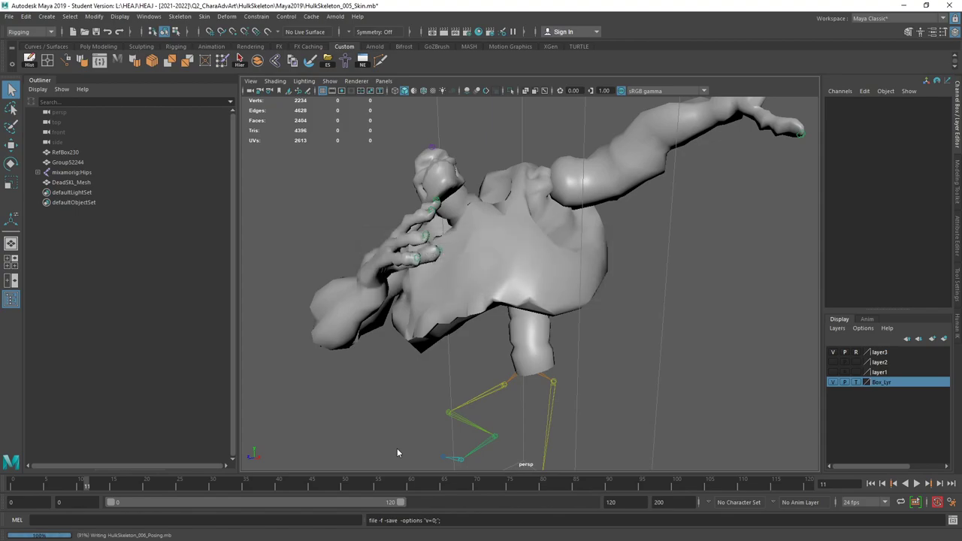
# Step: Take layer3 out of reference display, select DeadSKL_Mesh, and start the Paint Skin Weights Tool with its settings shown
pyautogui.press('e')
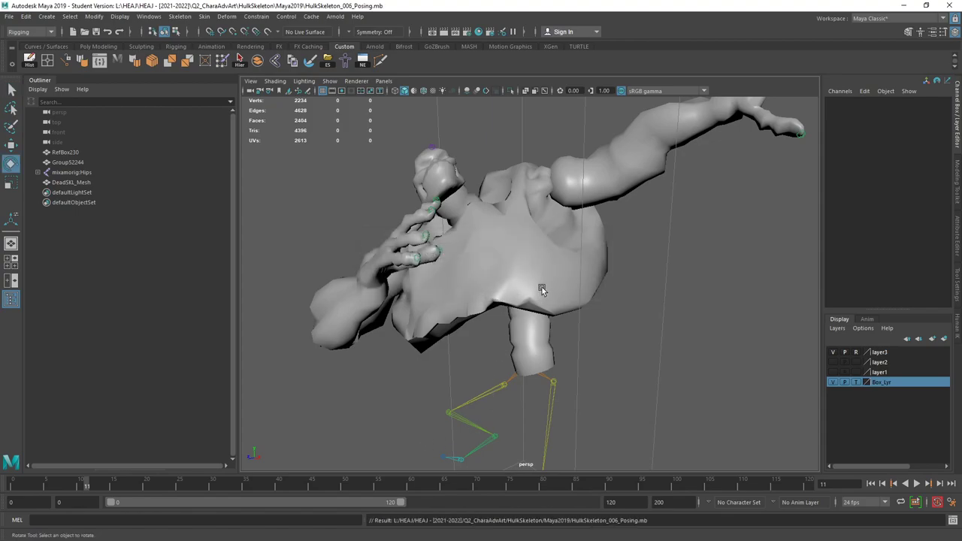
pyautogui.keyDown('alt'); pyautogui.moveTo(542, 287); pyautogui.dragTo(568, 284); pyautogui.keyUp('alt')
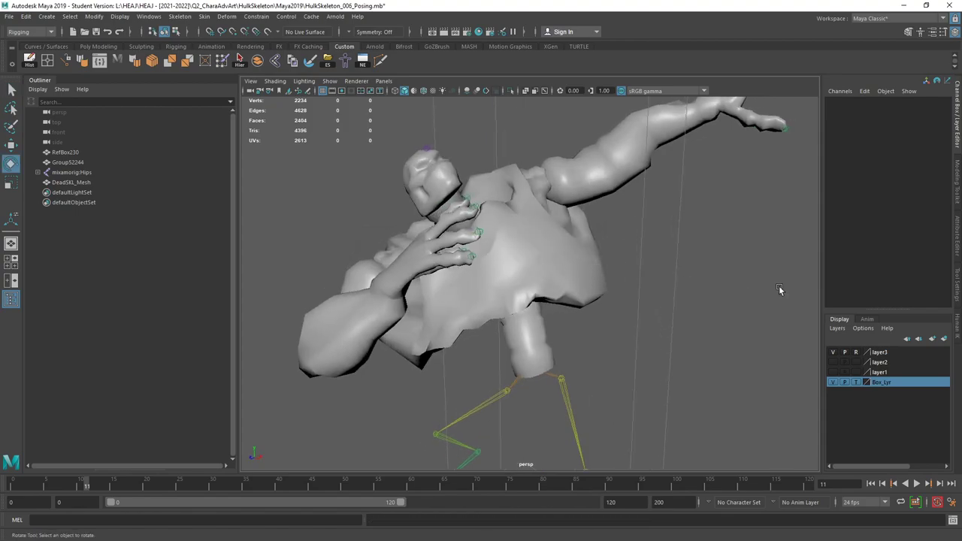
pyautogui.click(604, 299)
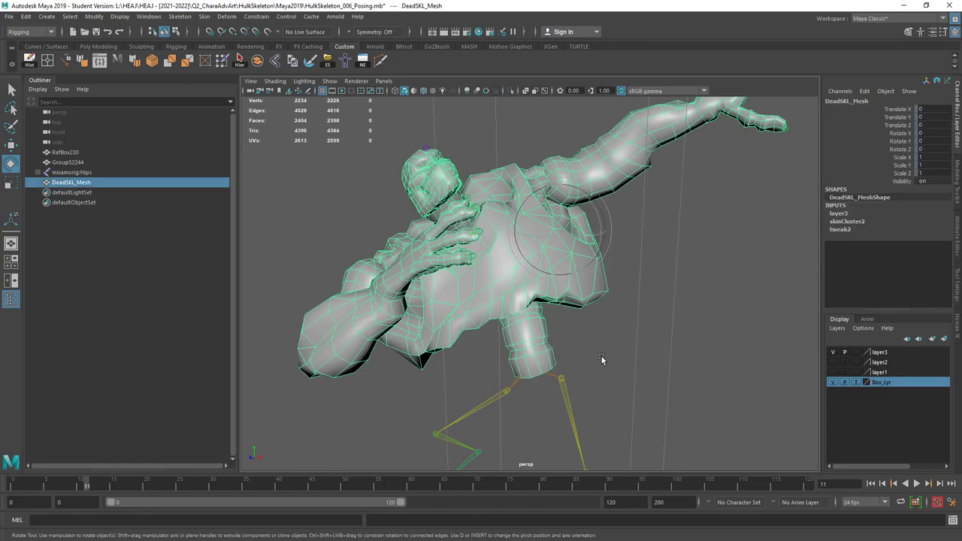
pyautogui.keyDown('alt'); pyautogui.moveTo(604, 299); pyautogui.dragTo(590, 298); pyautogui.keyUp('alt')
pyautogui.click(222, 60)
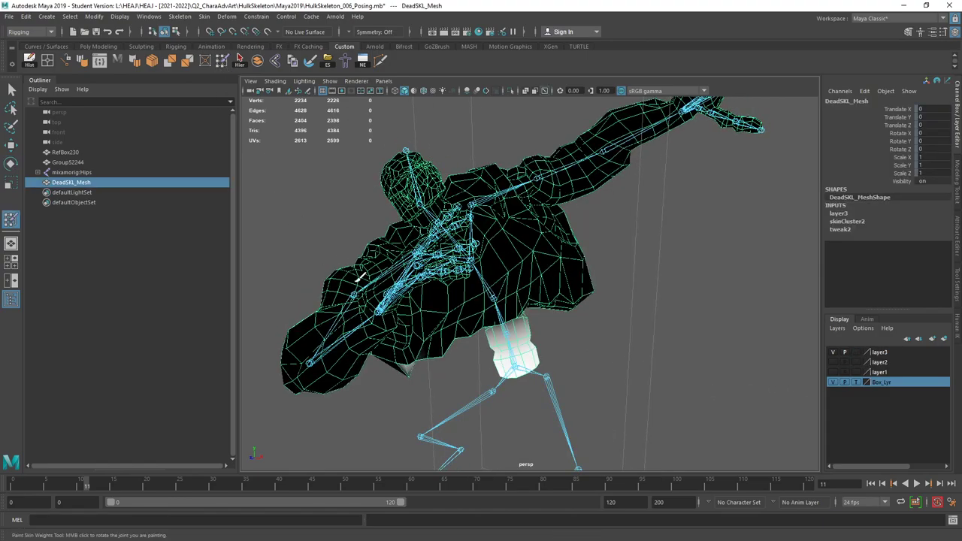
pyautogui.keyDown('alt'); pyautogui.moveTo(500, 233); pyautogui.dragTo(482, 234); pyautogui.keyUp('alt')
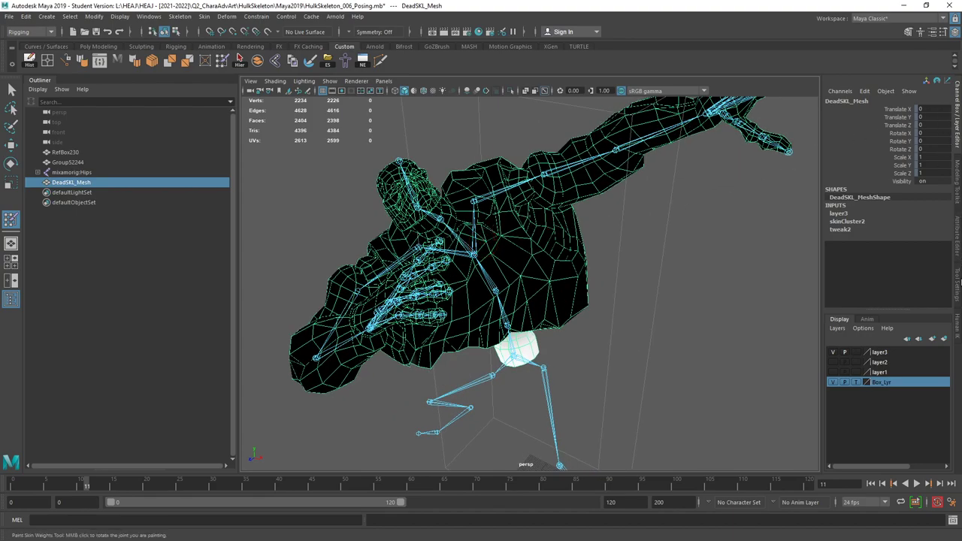
pyautogui.click(960, 280)
# Step: Compare the skin weights of the mixamorig:Spine and Spine2 influences, and choose mixamorig:Spine1 as the influence to paint
pyautogui.keyDown('alt'); pyautogui.moveTo(665, 222); pyautogui.dragTo(623, 180); pyautogui.keyUp('alt')
pyautogui.moveTo(496, 279)
pyautogui.keyDown('alt'); pyautogui.mouseDown()
pyautogui.moveTo(532, 253)
pyautogui.moveTo(514, 239)
pyautogui.mouseUp(); pyautogui.keyUp('alt')
pyautogui.keyDown('alt'); pyautogui.moveTo(490, 294); pyautogui.dragTo(617, 295); pyautogui.keyUp('alt')
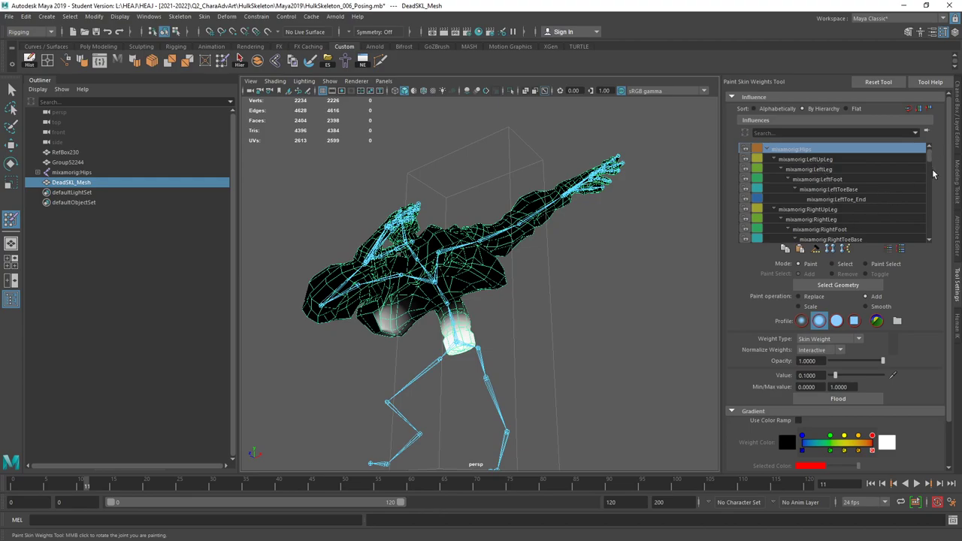
pyautogui.click(929, 239)
pyautogui.click(929, 239)
pyautogui.click(930, 239)
pyautogui.click(930, 239)
pyautogui.click(930, 239)
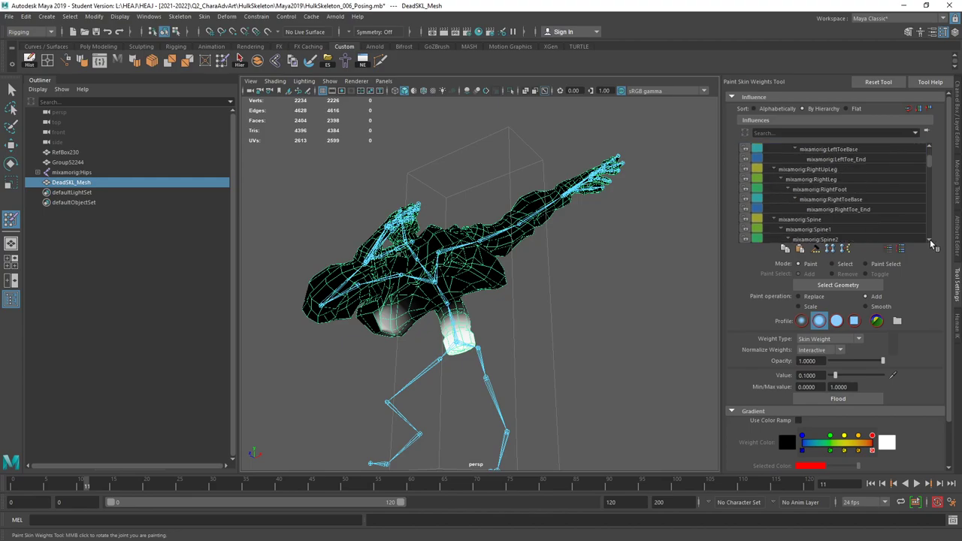
pyautogui.click(930, 239)
pyautogui.click(930, 239)
pyautogui.click(819, 189)
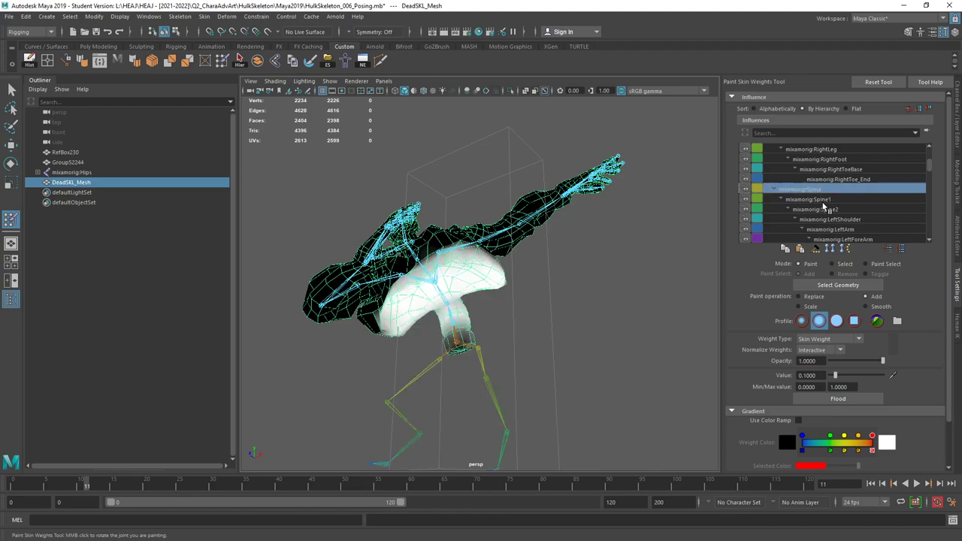
pyautogui.click(826, 210)
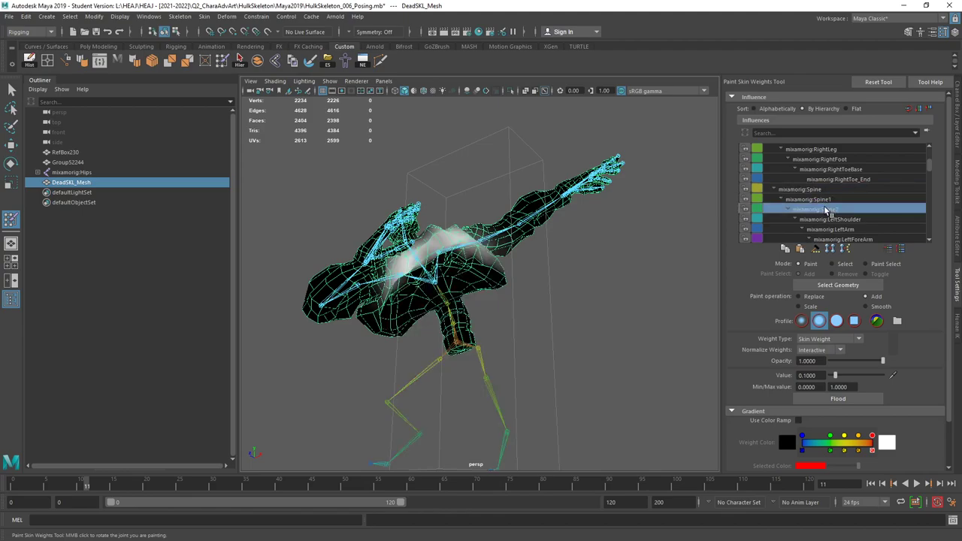
pyautogui.click(824, 200)
# Step: Set the paint value to 0.25 and add mixamorig:Spine1 weight across the lower torso of the mesh
pyautogui.keyDown('alt'); pyautogui.moveTo(573, 268); pyautogui.dragTo(518, 296); pyautogui.keyUp('alt')
pyautogui.moveTo(518, 296)
pyautogui.keyDown('alt'); pyautogui.mouseDown(button='right')
pyautogui.moveTo(539, 281)
pyautogui.moveTo(562, 294)
pyautogui.moveTo(580, 285)
pyautogui.mouseUp(button='right'); pyautogui.keyUp('alt')
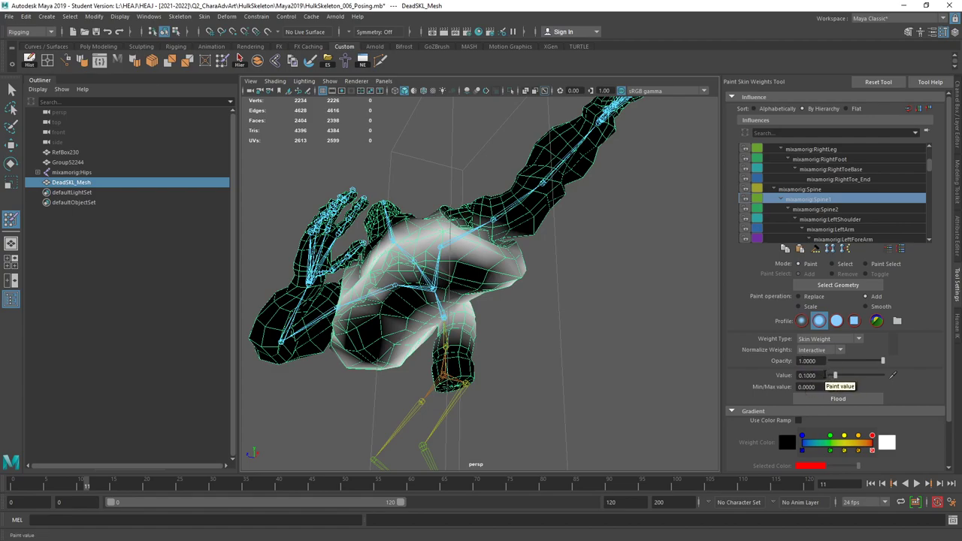
pyautogui.click(812, 375)
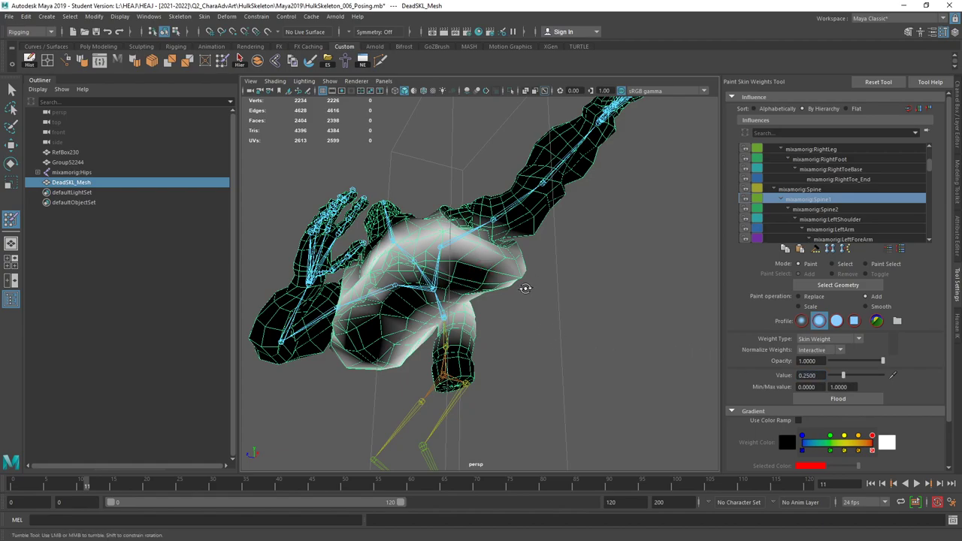
pyautogui.keyDown('alt'); pyautogui.moveTo(487, 266); pyautogui.dragTo(462, 264); pyautogui.keyUp('alt')
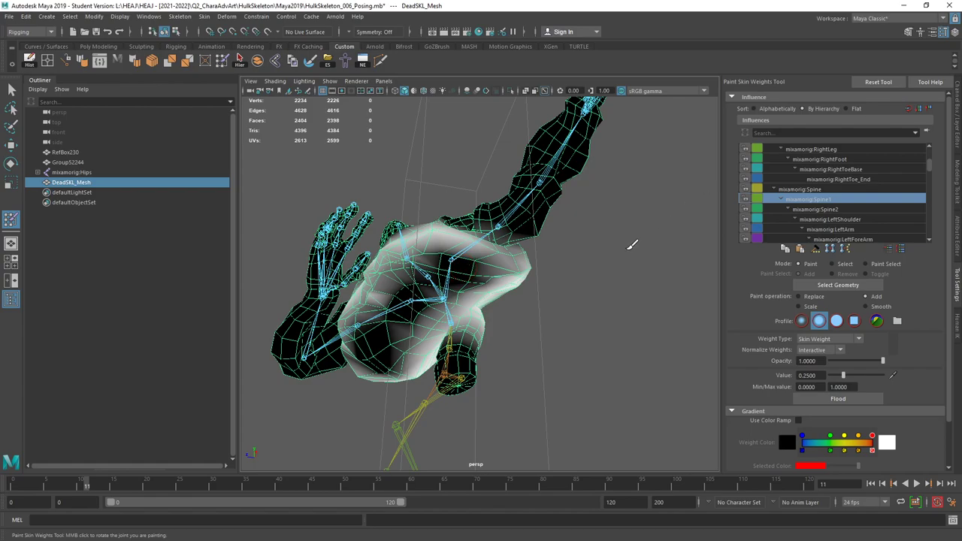
pyautogui.moveTo(595, 260)
pyautogui.keyDown('alt'); pyautogui.mouseDown()
pyautogui.moveTo(589, 275)
pyautogui.moveTo(462, 270)
pyautogui.moveTo(457, 258)
pyautogui.moveTo(502, 289)
pyautogui.moveTo(450, 279)
pyautogui.mouseUp(); pyautogui.keyUp('alt')
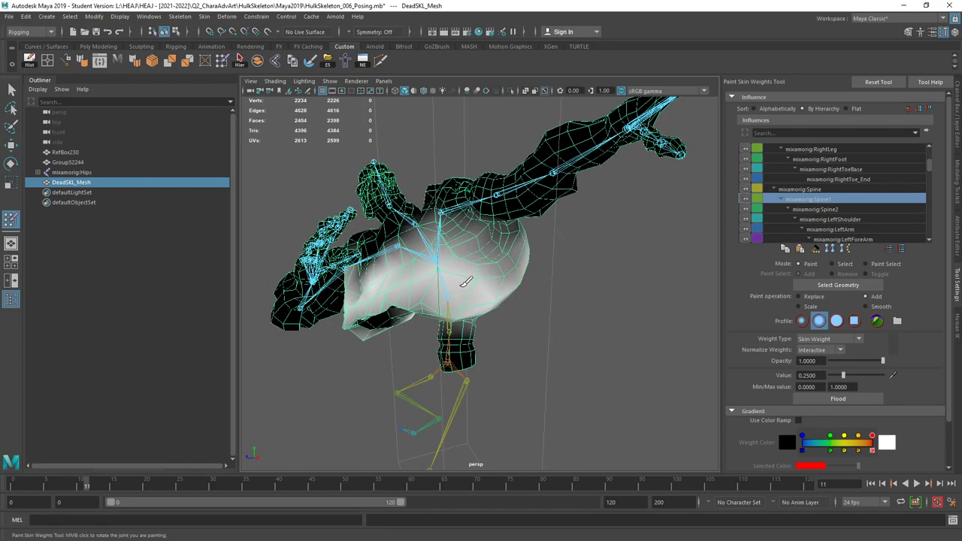
pyautogui.moveTo(508, 277)
pyautogui.keyDown('alt'); pyautogui.mouseDown()
pyautogui.moveTo(481, 225)
pyautogui.moveTo(493, 211)
pyautogui.moveTo(436, 227)
pyautogui.moveTo(470, 214)
pyautogui.mouseUp(); pyautogui.keyUp('alt')
pyautogui.moveTo(470, 214)
pyautogui.keyDown('alt'); pyautogui.mouseDown()
pyautogui.moveTo(388, 282)
pyautogui.moveTo(368, 316)
pyautogui.moveTo(336, 261)
pyautogui.moveTo(343, 331)
pyautogui.moveTo(330, 316)
pyautogui.moveTo(340, 218)
pyautogui.moveTo(333, 348)
pyautogui.moveTo(326, 345)
pyautogui.moveTo(337, 347)
pyautogui.mouseUp(); pyautogui.keyUp('alt')
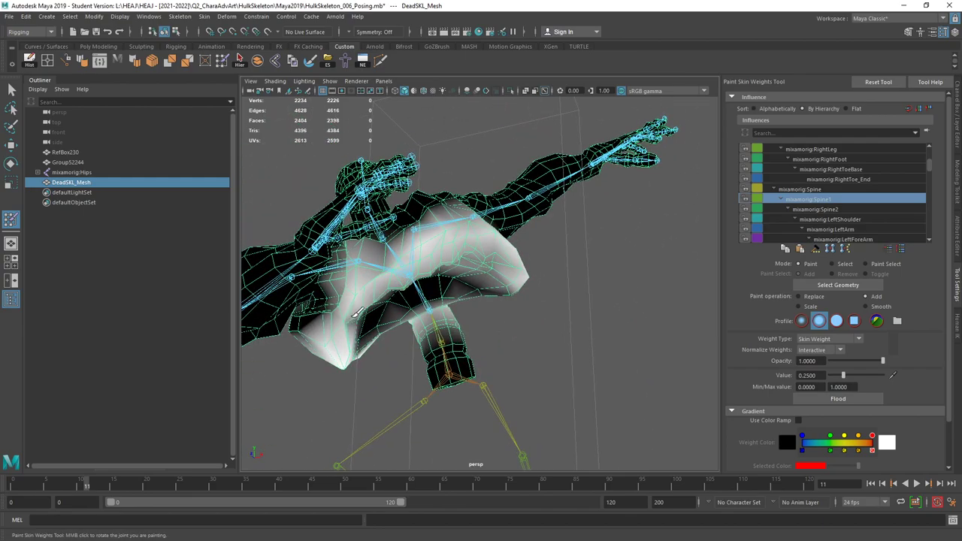
pyautogui.moveTo(363, 306); pyautogui.dragTo(412, 266)
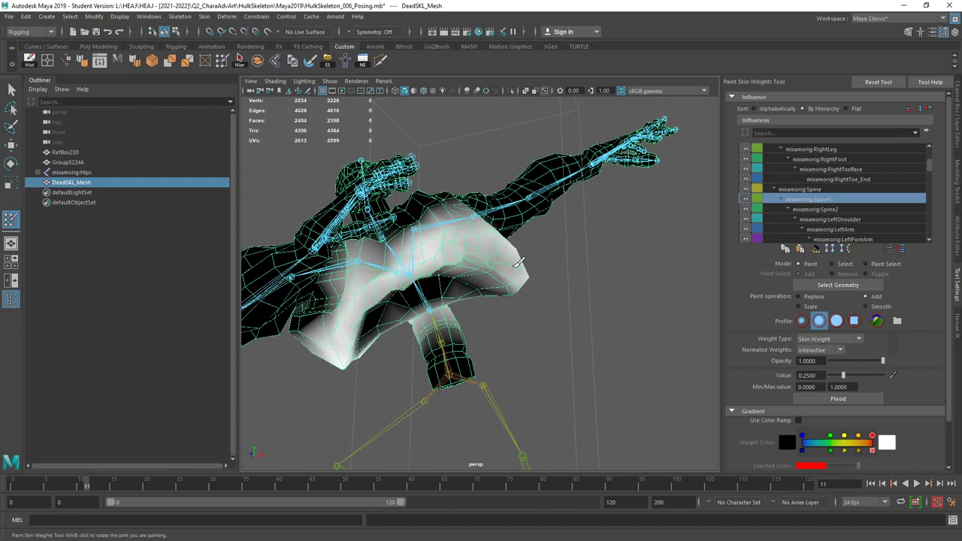
# Step: Choose mixamorig:Spine2 as the influence and add its weight at 0.25 across the ribcage
pyautogui.moveTo(509, 272)
pyautogui.keyDown('alt'); pyautogui.mouseDown()
pyautogui.moveTo(494, 264)
pyautogui.moveTo(435, 271)
pyautogui.mouseUp(); pyautogui.keyUp('alt')
pyautogui.moveTo(504, 263)
pyautogui.keyDown('alt'); pyautogui.mouseDown()
pyautogui.moveTo(541, 286)
pyautogui.moveTo(548, 260)
pyautogui.moveTo(567, 285)
pyautogui.moveTo(593, 266)
pyautogui.mouseUp(); pyautogui.keyUp('alt')
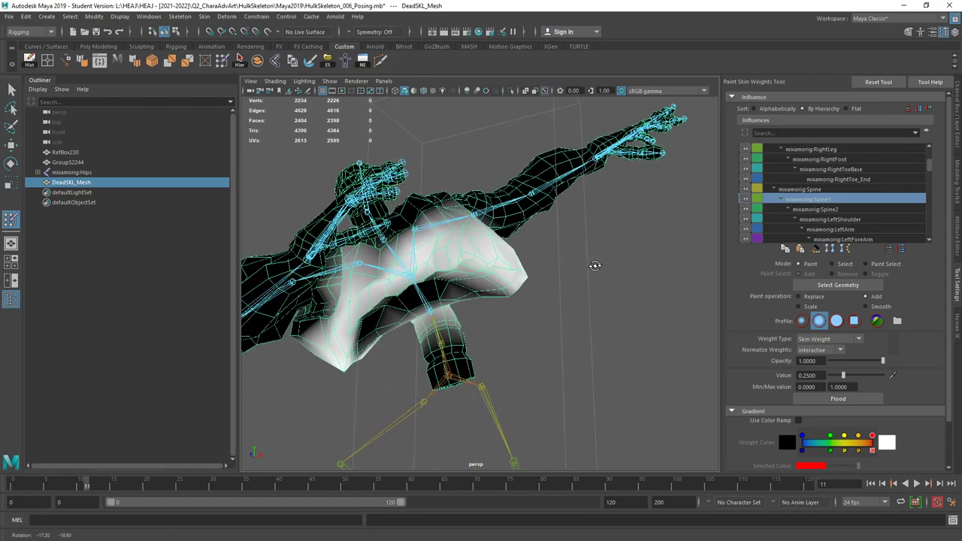
pyautogui.click(836, 211)
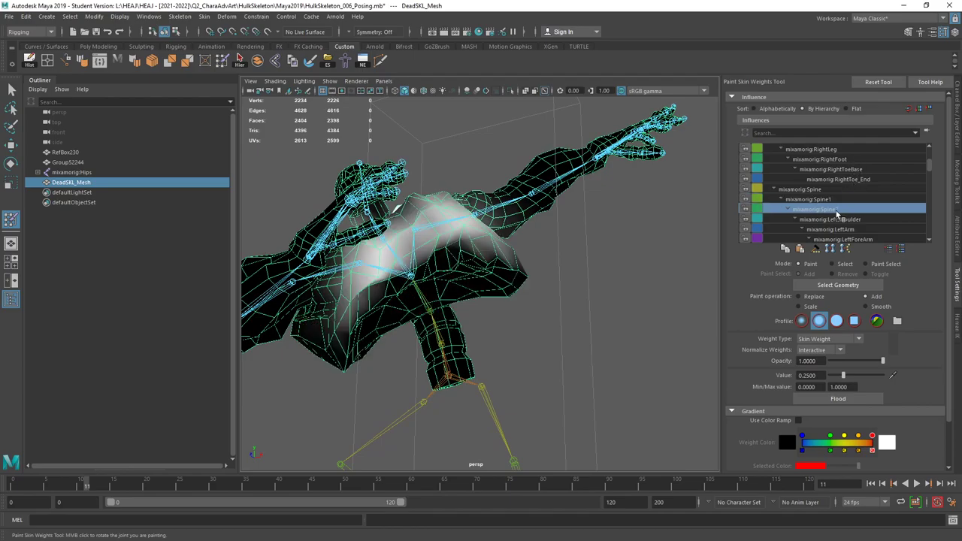
pyautogui.moveTo(697, 282)
pyautogui.keyDown('alt'); pyautogui.mouseDown()
pyautogui.moveTo(549, 335)
pyautogui.moveTo(649, 288)
pyautogui.moveTo(593, 337)
pyautogui.moveTo(561, 314)
pyautogui.mouseUp(); pyautogui.keyUp('alt')
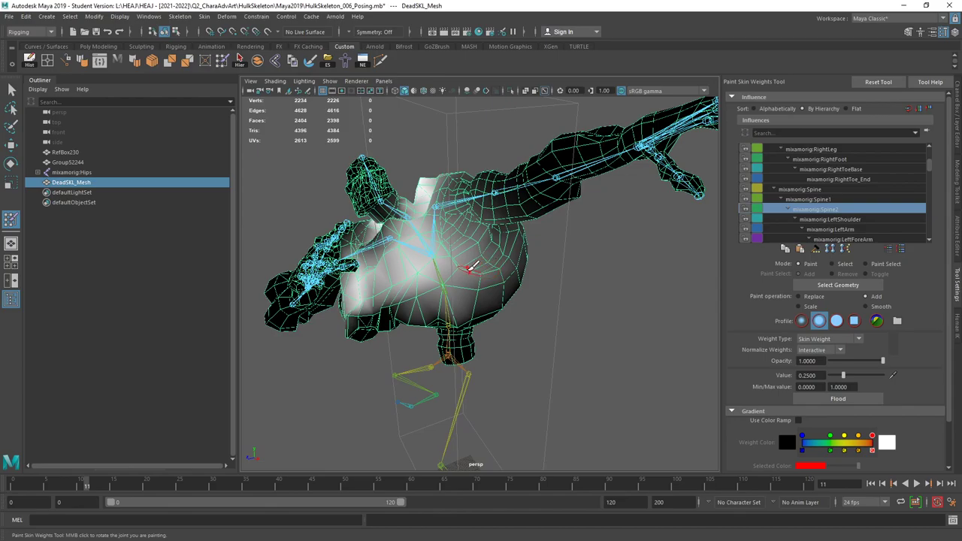
pyautogui.moveTo(511, 284)
pyautogui.keyDown('alt'); pyautogui.mouseDown()
pyautogui.moveTo(554, 296)
pyautogui.moveTo(541, 301)
pyautogui.moveTo(573, 275)
pyautogui.moveTo(601, 203)
pyautogui.mouseUp(); pyautogui.keyUp('alt')
pyautogui.moveTo(329, 276)
pyautogui.mouseDown()
pyautogui.moveTo(315, 297)
pyautogui.moveTo(363, 265)
pyautogui.moveTo(301, 316)
pyautogui.moveTo(368, 297)
pyautogui.mouseUp()
pyautogui.moveTo(391, 230)
pyautogui.mouseDown()
pyautogui.moveTo(422, 239)
pyautogui.moveTo(417, 249)
pyautogui.moveTo(391, 230)
pyautogui.moveTo(568, 245)
pyautogui.moveTo(433, 261)
pyautogui.moveTo(409, 245)
pyautogui.moveTo(457, 262)
pyautogui.mouseUp()
# Step: Check the mixamorig:Spine1 and LeftShoulder weights, and add more mixamorig:Spine2 weight on the outer side of the ribcage
pyautogui.click(825, 200)
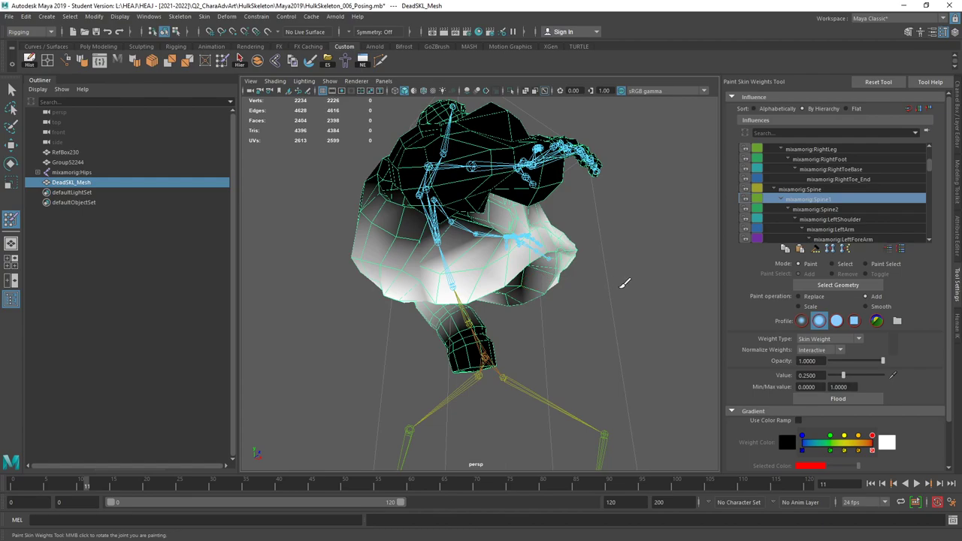
pyautogui.keyDown('alt'); pyautogui.moveTo(625, 281); pyautogui.dragTo(590, 299); pyautogui.keyUp('alt')
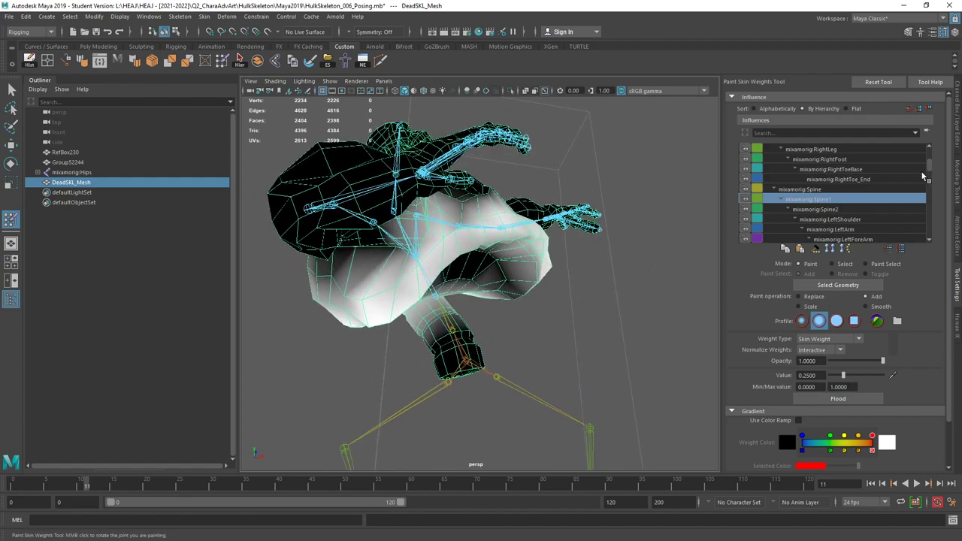
pyautogui.click(863, 218)
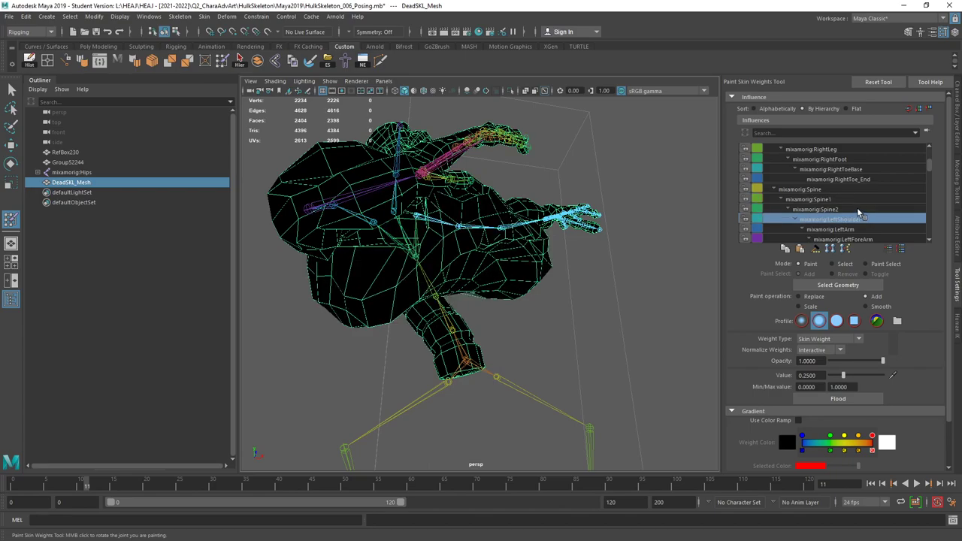
pyautogui.click(857, 210)
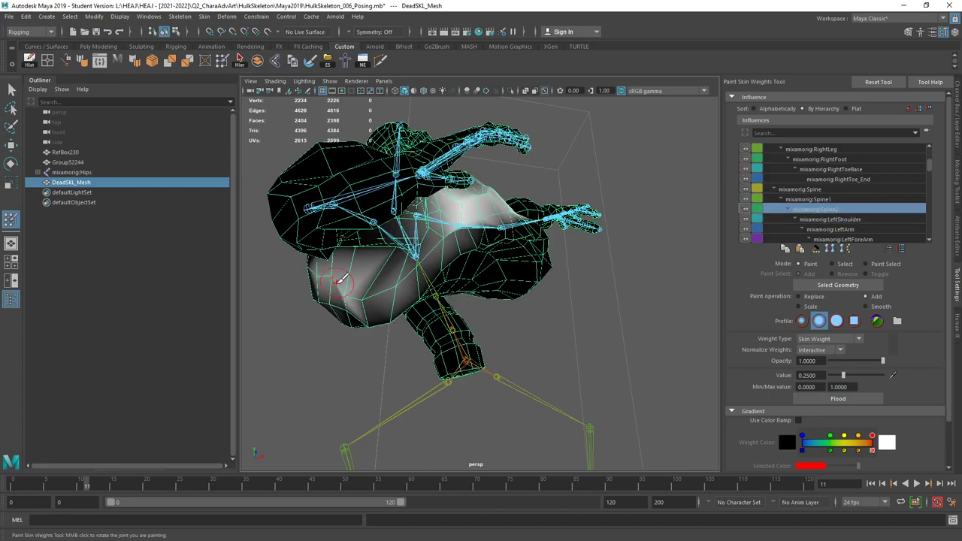
pyautogui.moveTo(340, 279)
pyautogui.mouseDown()
pyautogui.moveTo(372, 291)
pyautogui.moveTo(343, 277)
pyautogui.moveTo(357, 295)
pyautogui.mouseUp()
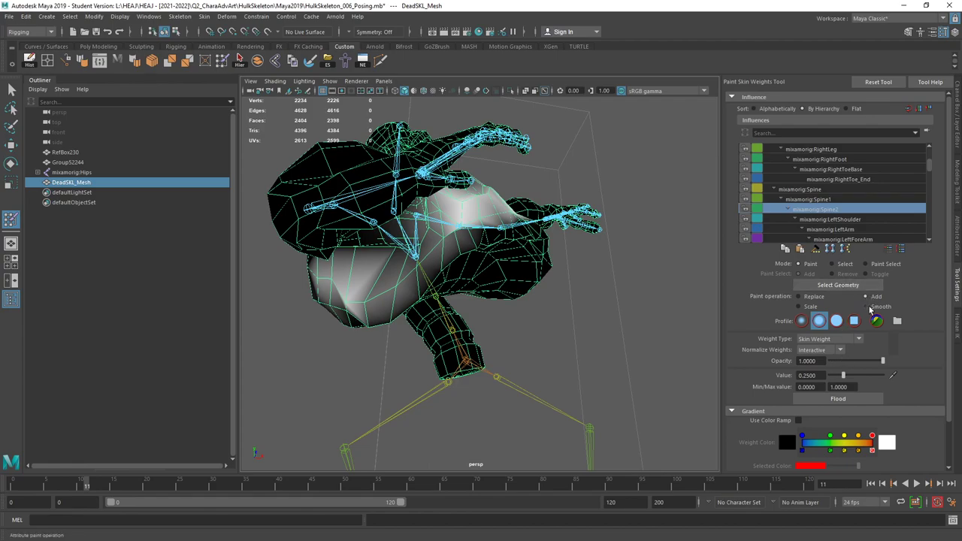
# Step: Switch the paint operation to Smooth and blend the mixamorig:Spine2 and mixamorig:Spine1 weights around the ribcage
pyautogui.click(865, 307)
pyautogui.moveTo(340, 287)
pyautogui.mouseDown()
pyautogui.moveTo(352, 273)
pyautogui.moveTo(382, 288)
pyautogui.moveTo(279, 319)
pyautogui.mouseUp()
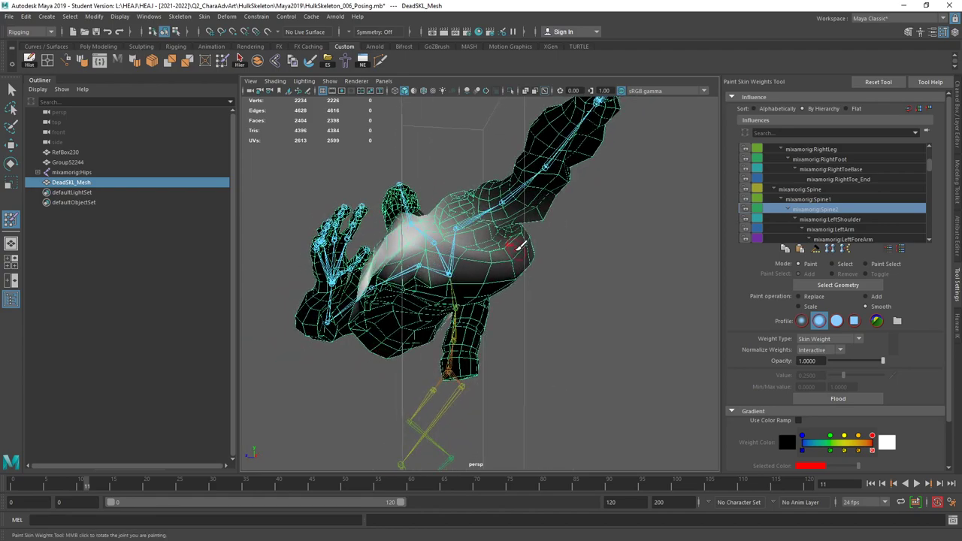
pyautogui.keyDown('alt'); pyautogui.moveTo(519, 248); pyautogui.dragTo(533, 281); pyautogui.keyUp('alt')
pyautogui.press('Up')
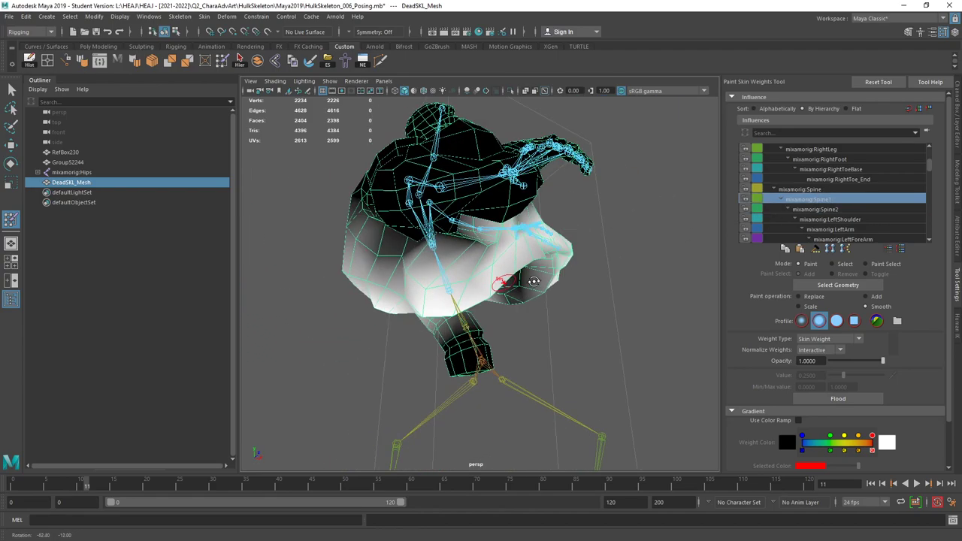
pyautogui.moveTo(394, 255)
pyautogui.mouseDown()
pyautogui.moveTo(423, 281)
pyautogui.moveTo(415, 279)
pyautogui.moveTo(401, 260)
pyautogui.moveTo(440, 277)
pyautogui.moveTo(372, 249)
pyautogui.moveTo(445, 285)
pyautogui.moveTo(404, 277)
pyautogui.moveTo(596, 308)
pyautogui.moveTo(500, 315)
pyautogui.mouseUp()
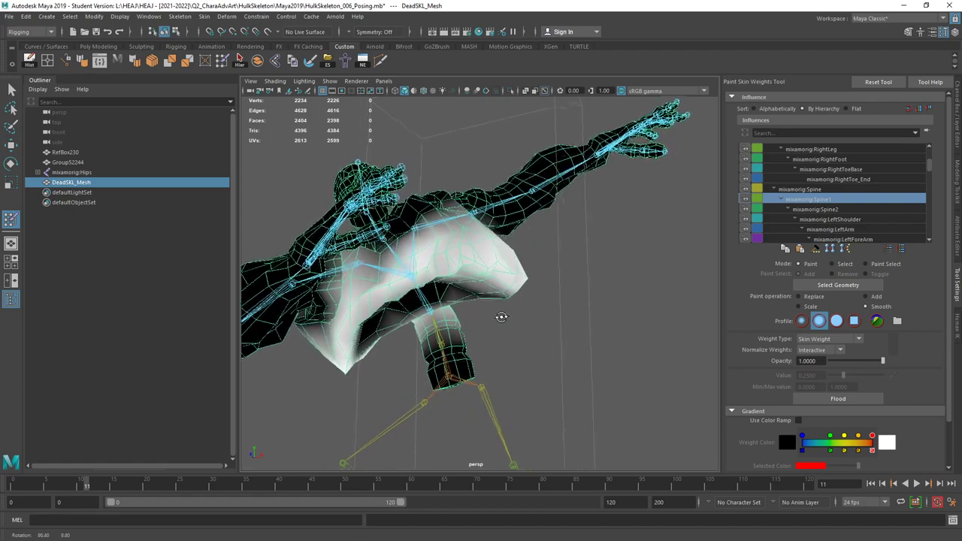
# Step: Collapse the mixamorig:LeftShoulder hierarchy and smooth the mixamorig:RightShoulder weights over the right ribs and back
pyautogui.click(859, 219)
pyautogui.keyDown('alt'); pyautogui.moveTo(526, 286); pyautogui.dragTo(488, 273); pyautogui.keyUp('alt')
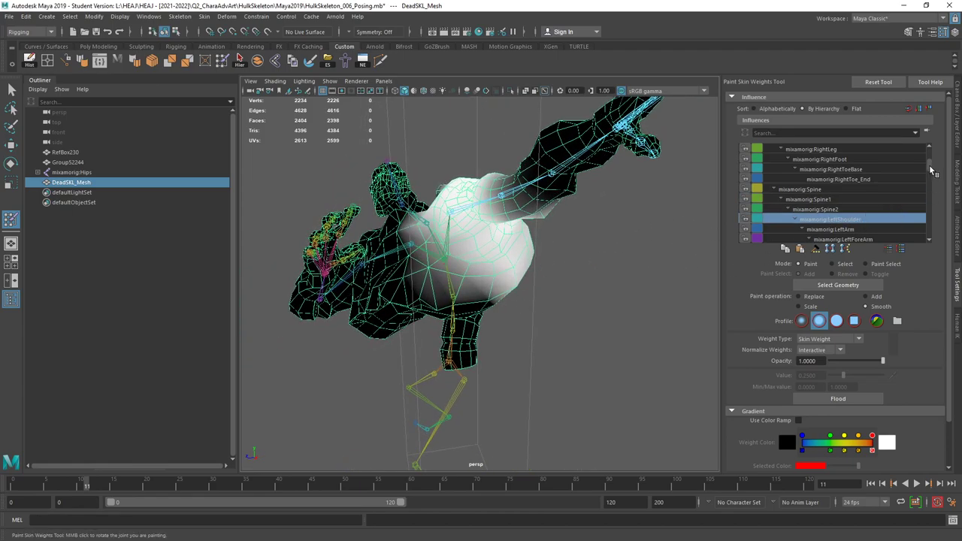
pyautogui.scroll(-2, 930, 170)
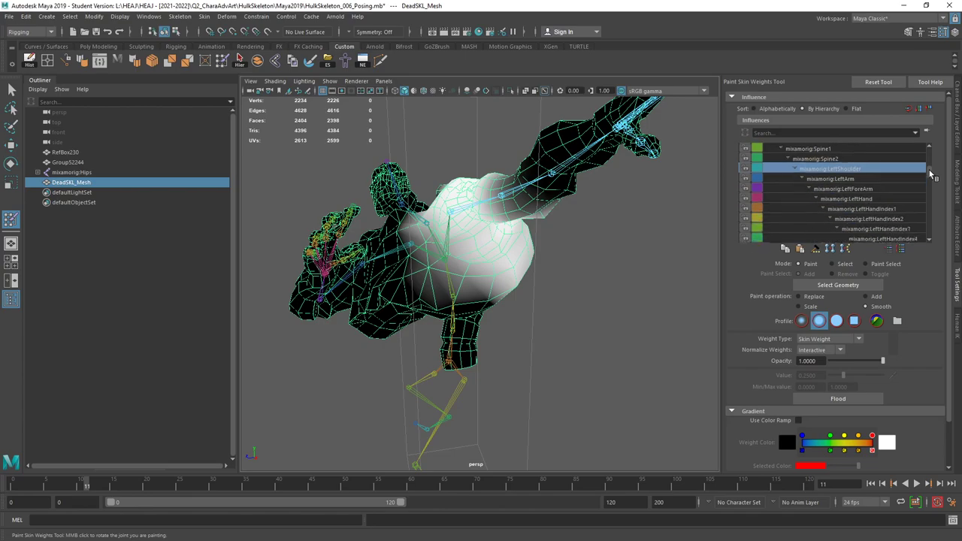
pyautogui.click(794, 164)
pyautogui.click(823, 204)
pyautogui.keyDown('alt'); pyautogui.moveTo(661, 271); pyautogui.dragTo(484, 289); pyautogui.keyUp('alt')
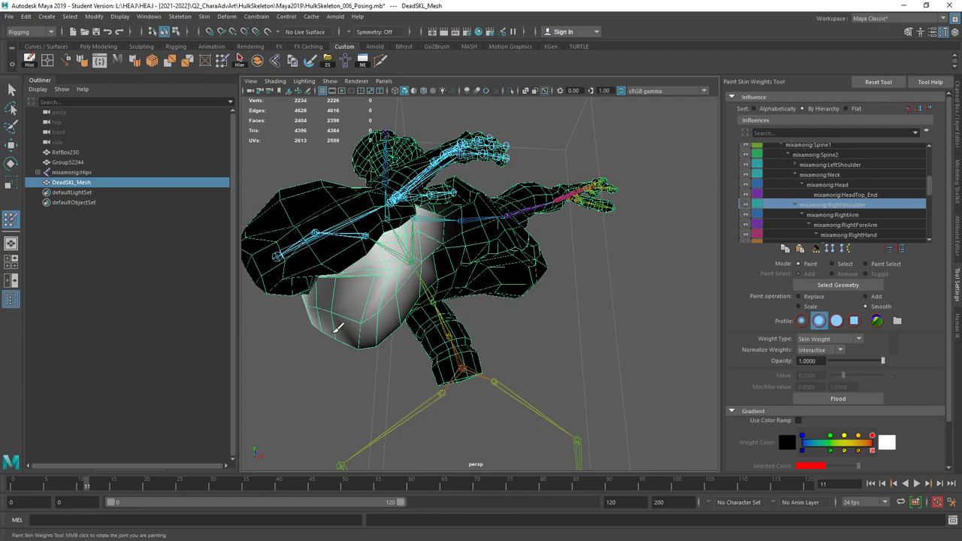
pyautogui.keyDown('alt'); pyautogui.moveTo(349, 325); pyautogui.dragTo(406, 227); pyautogui.keyUp('alt')
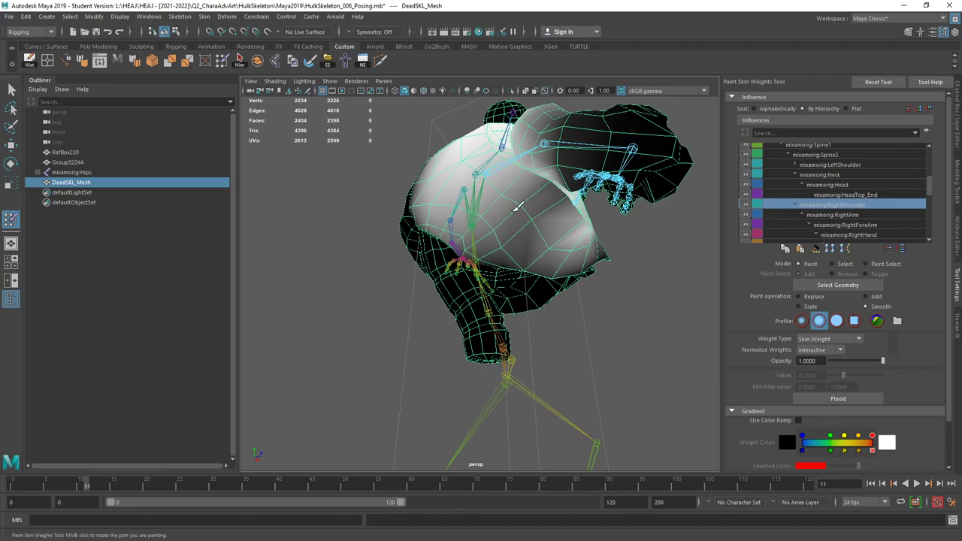
pyautogui.keyDown('alt'); pyautogui.moveTo(516, 230); pyautogui.dragTo(518, 260); pyautogui.keyUp('alt')
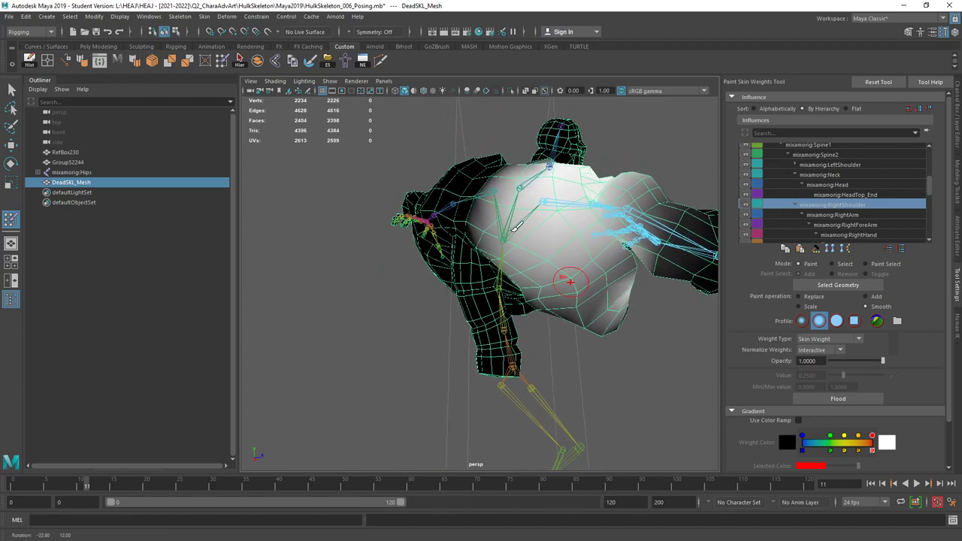
# Step: Smooth the mixamorig:RightArm weights where they spill onto the right side of the ribcage
pyautogui.click(868, 215)
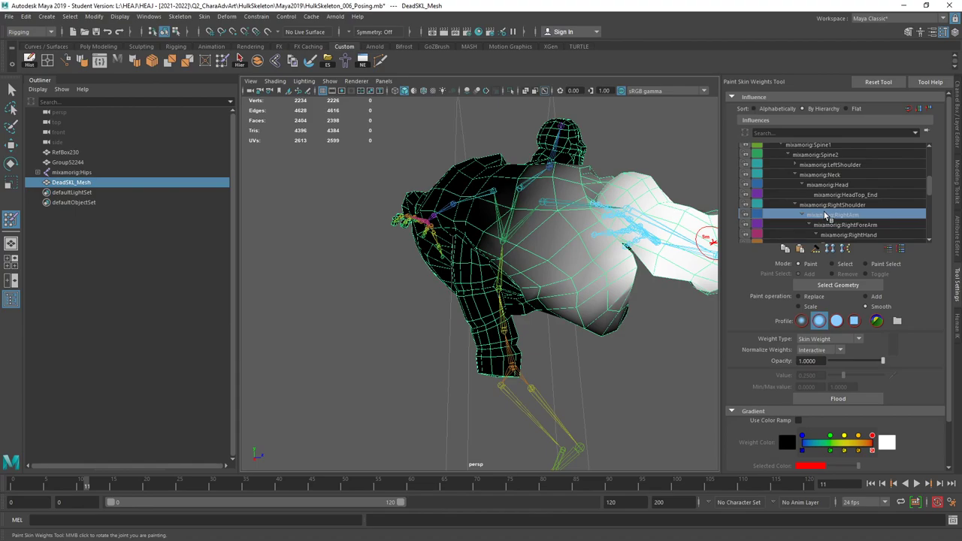
pyautogui.moveTo(556, 287)
pyautogui.mouseDown()
pyautogui.moveTo(526, 275)
pyautogui.moveTo(575, 312)
pyautogui.moveTo(574, 280)
pyautogui.moveTo(599, 312)
pyautogui.moveTo(503, 277)
pyautogui.mouseUp()
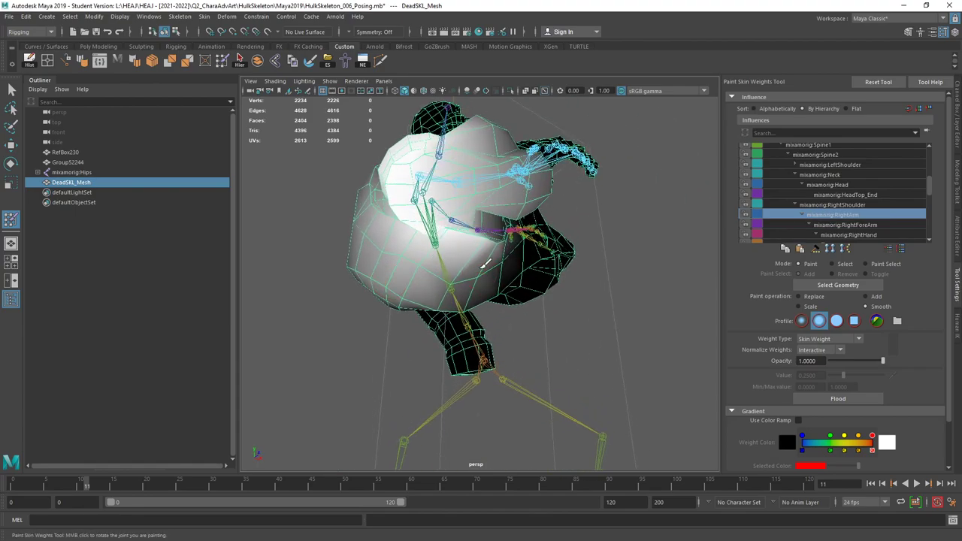
pyautogui.keyDown('alt'); pyautogui.moveTo(393, 275); pyautogui.dragTo(355, 295); pyautogui.keyUp('alt')
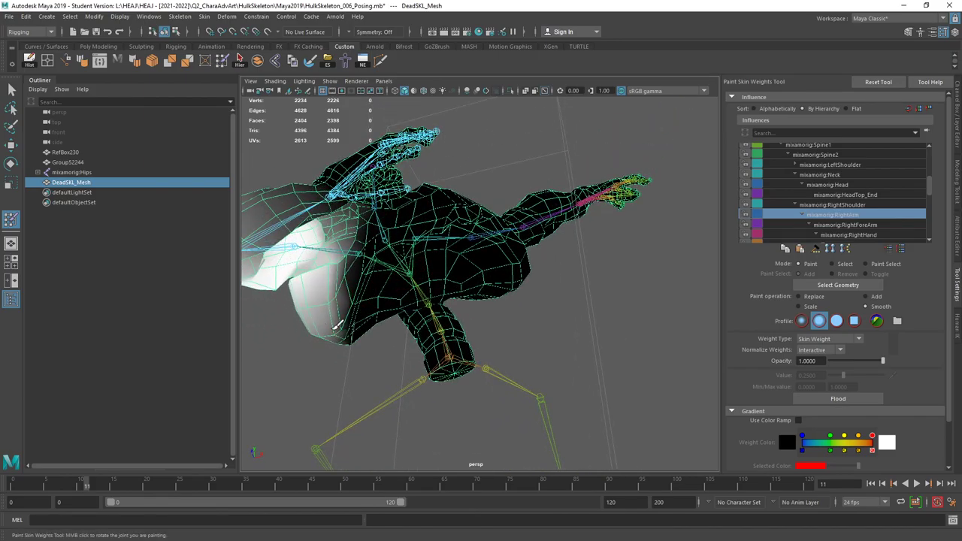
pyautogui.moveTo(507, 334)
pyautogui.keyDown('alt'); pyautogui.mouseDown()
pyautogui.moveTo(641, 307)
pyautogui.moveTo(726, 314)
pyautogui.moveTo(704, 303)
pyautogui.moveTo(932, 132)
pyautogui.mouseUp(); pyautogui.keyUp('alt')
pyautogui.scroll(-3, 929, 186)
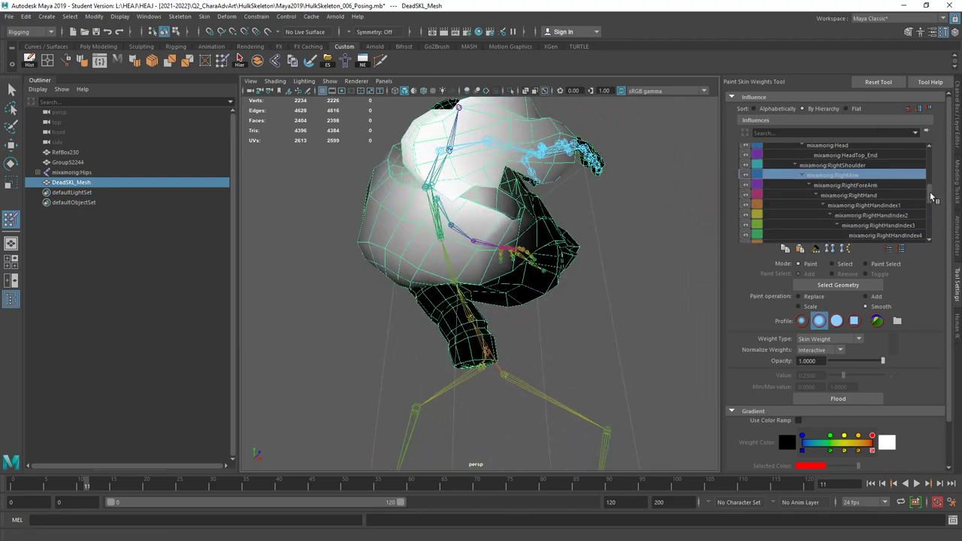
pyautogui.scroll(3, 931, 190)
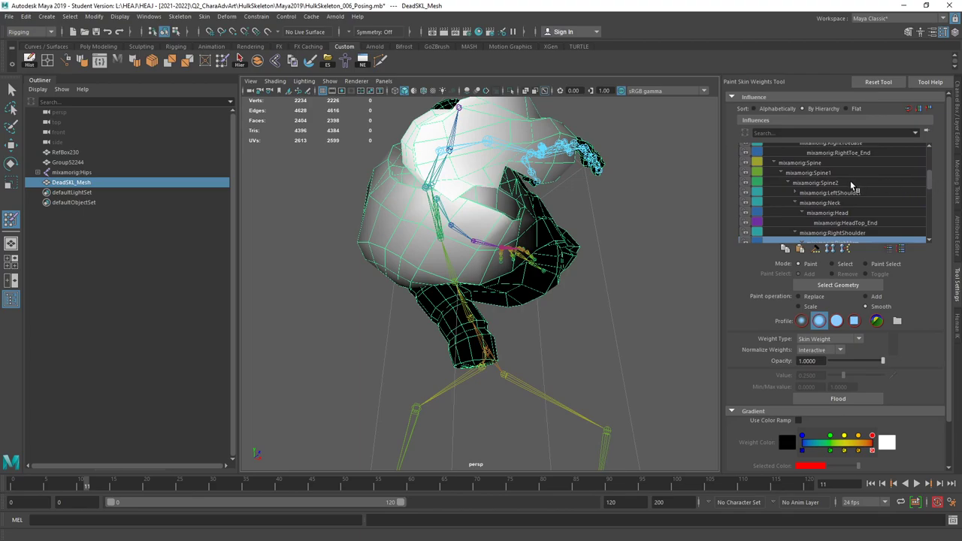
# Step: Smooth the mixamorig:Spine2 weights over the right ribs and back with a larger brush
pyautogui.click(852, 183)
pyautogui.moveTo(499, 200)
pyautogui.keyDown('alt'); pyautogui.mouseDown()
pyautogui.moveTo(458, 211)
pyautogui.moveTo(493, 205)
pyautogui.mouseUp(); pyautogui.keyUp('alt')
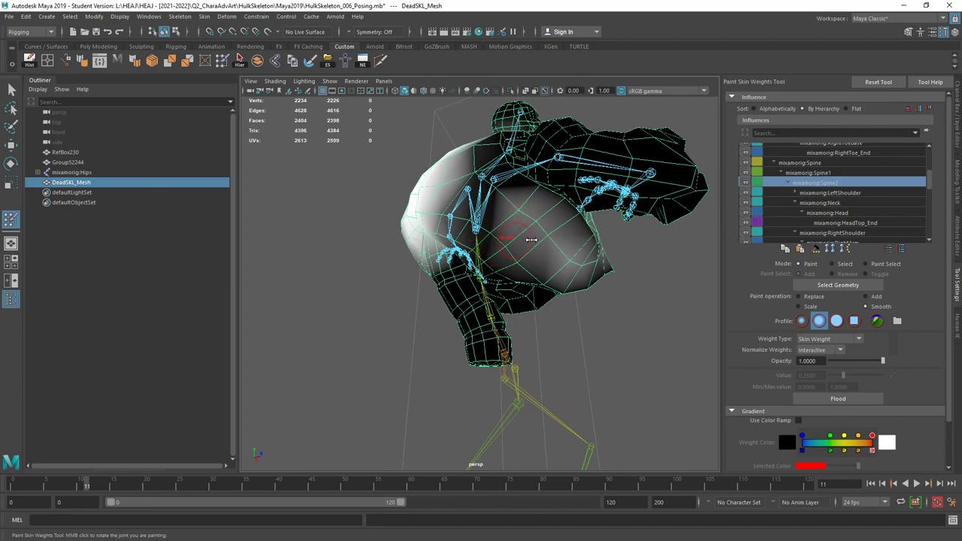
pyautogui.moveTo(533, 240)
pyautogui.mouseDown()
pyautogui.moveTo(490, 239)
pyautogui.moveTo(519, 221)
pyautogui.moveTo(496, 226)
pyautogui.moveTo(551, 262)
pyautogui.moveTo(502, 223)
pyautogui.mouseUp()
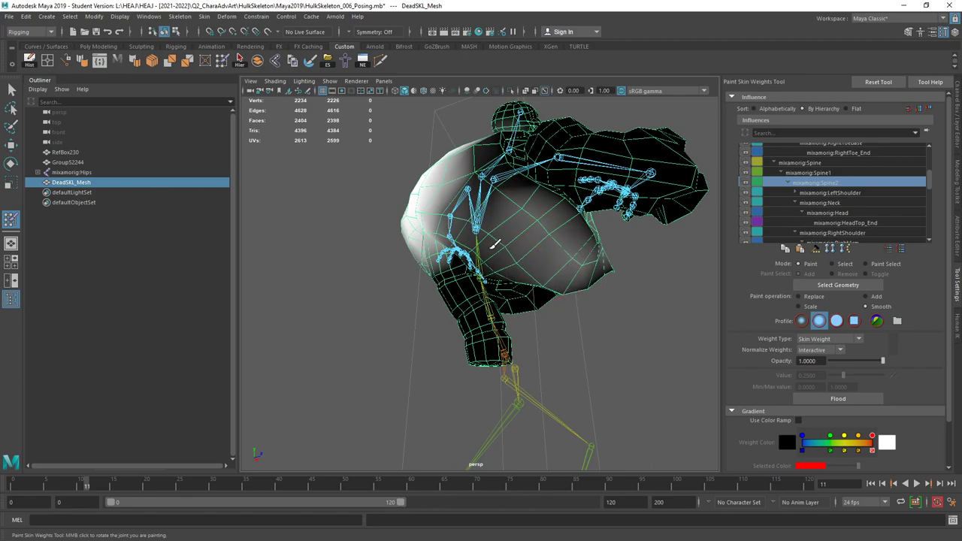
pyautogui.keyDown('alt'); pyautogui.moveTo(547, 253); pyautogui.dragTo(470, 251); pyautogui.keyUp('alt')
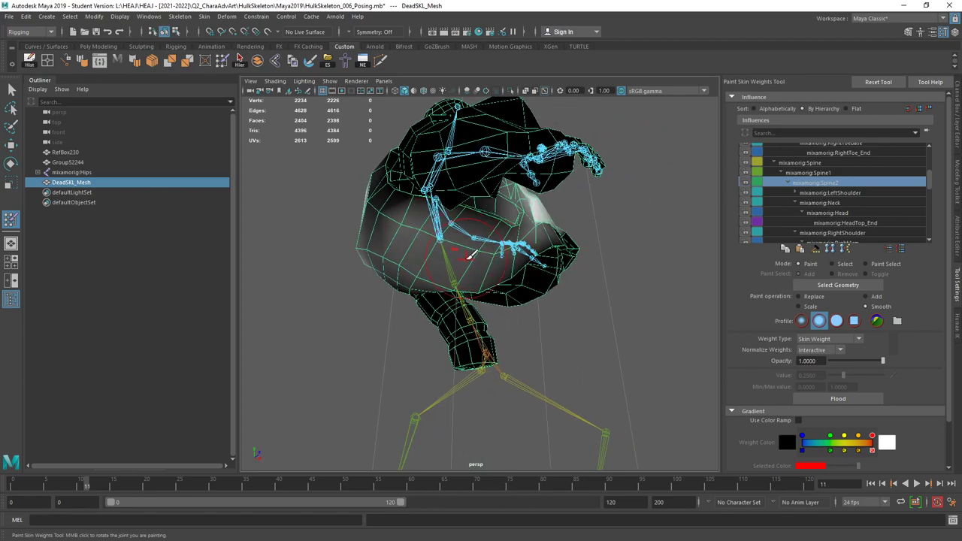
# Step: Set the paint operation to Add and build up mixamorig:Spine2 weight at 0.25 across the back, ribs and chest
pyautogui.click(866, 296)
pyautogui.keyDown('alt'); pyautogui.moveTo(455, 263); pyautogui.dragTo(481, 272); pyautogui.keyUp('alt')
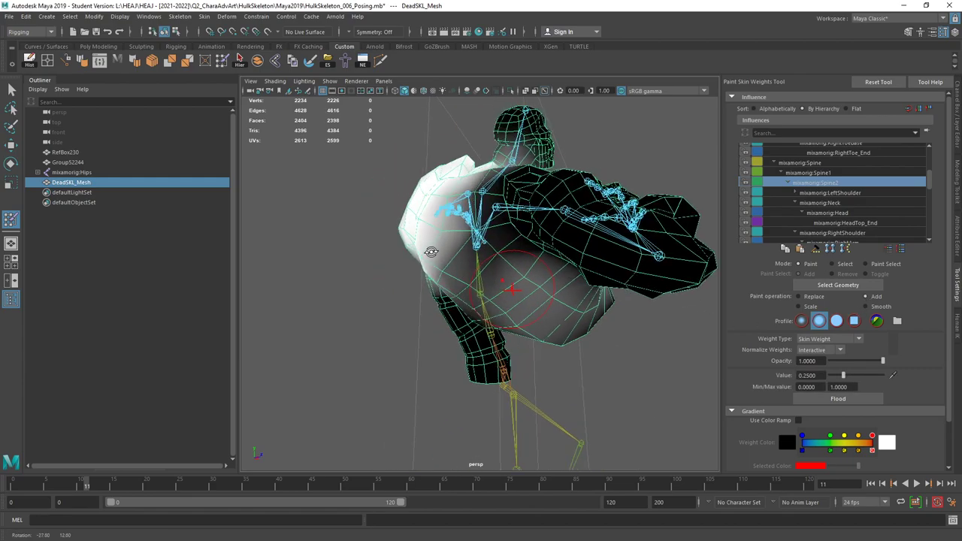
pyautogui.keyDown('alt'); pyautogui.moveTo(520, 301); pyautogui.dragTo(528, 338); pyautogui.keyUp('alt')
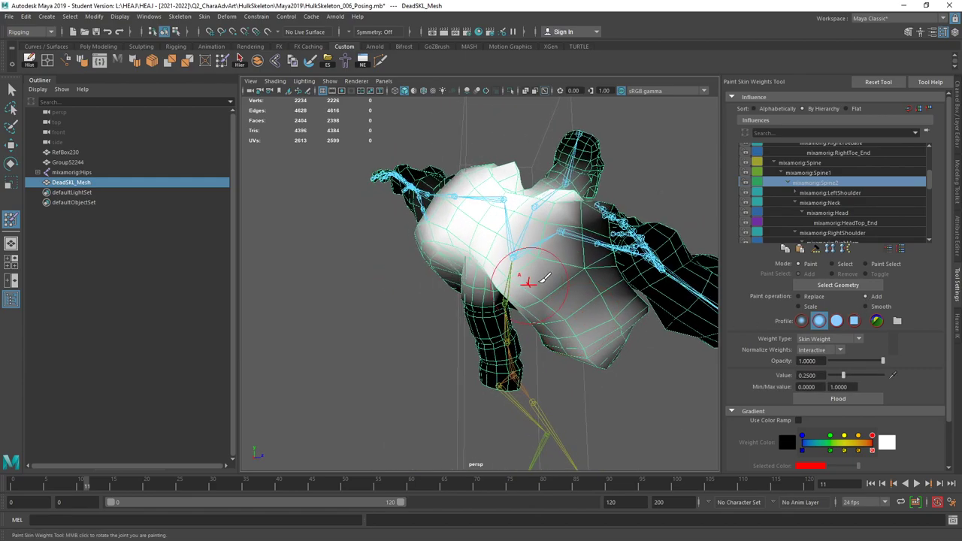
pyautogui.moveTo(594, 338)
pyautogui.mouseDown()
pyautogui.moveTo(571, 320)
pyautogui.moveTo(579, 311)
pyautogui.moveTo(608, 301)
pyautogui.moveTo(633, 323)
pyautogui.moveTo(333, 333)
pyautogui.moveTo(386, 307)
pyautogui.moveTo(392, 274)
pyautogui.moveTo(397, 294)
pyautogui.moveTo(481, 282)
pyautogui.mouseUp()
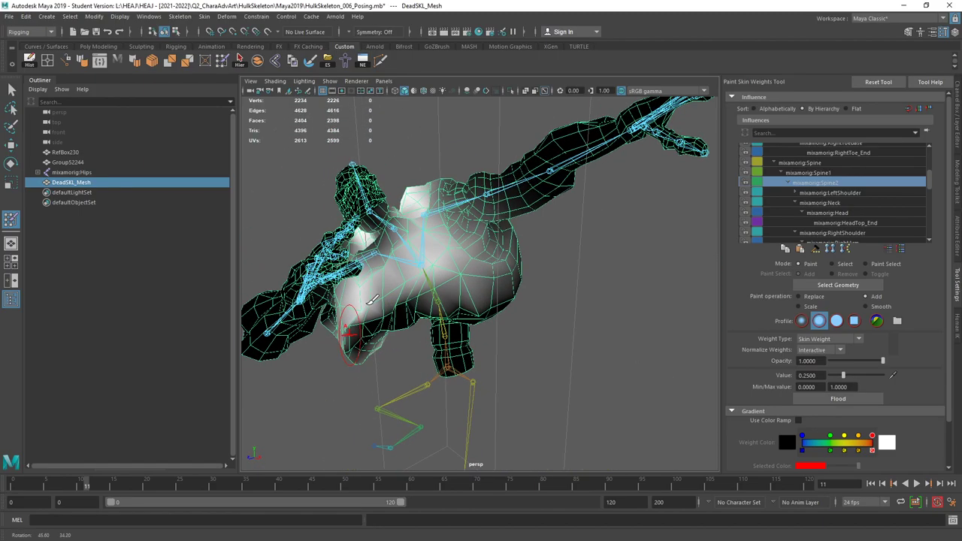
pyautogui.moveTo(535, 261)
pyautogui.keyDown('alt'); pyautogui.mouseDown()
pyautogui.moveTo(462, 278)
pyautogui.moveTo(526, 275)
pyautogui.moveTo(519, 260)
pyautogui.moveTo(546, 235)
pyautogui.moveTo(552, 252)
pyautogui.moveTo(500, 265)
pyautogui.moveTo(471, 289)
pyautogui.moveTo(488, 239)
pyautogui.mouseUp(); pyautogui.keyUp('alt')
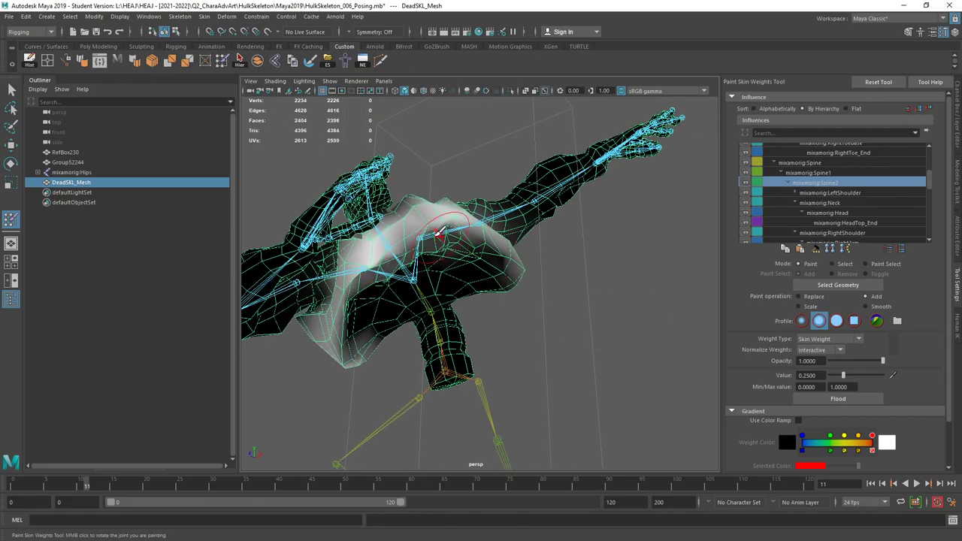
pyautogui.keyDown('alt'); pyautogui.moveTo(550, 279); pyautogui.dragTo(630, 266); pyautogui.keyUp('alt')
pyautogui.moveTo(656, 258)
pyautogui.keyDown('alt'); pyautogui.mouseDown()
pyautogui.moveTo(595, 275)
pyautogui.moveTo(563, 268)
pyautogui.moveTo(582, 272)
pyautogui.moveTo(571, 275)
pyautogui.mouseUp(); pyautogui.keyUp('alt')
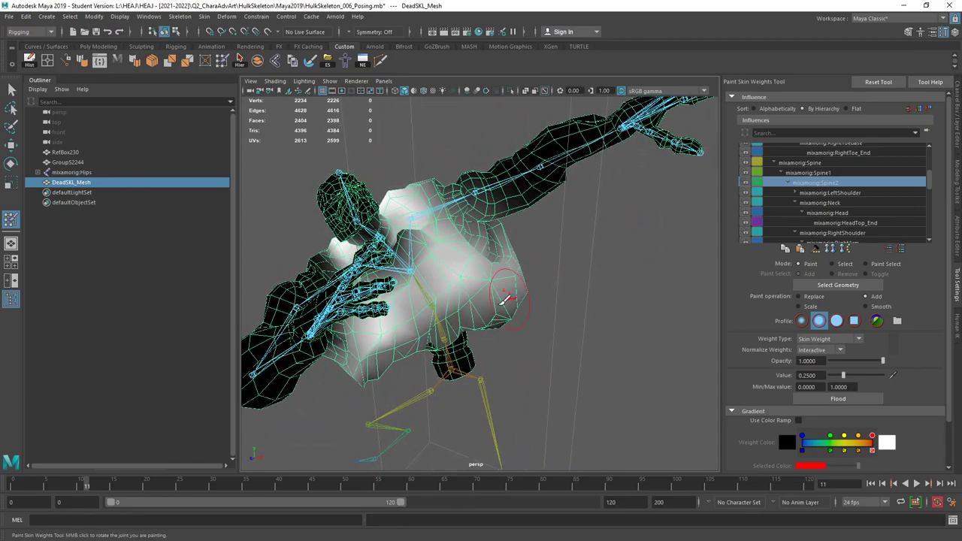
# Step: Smooth the mixamorig:Spine1 weights and the mixamorig:Spine2 weights around the torso
pyautogui.click(836, 173)
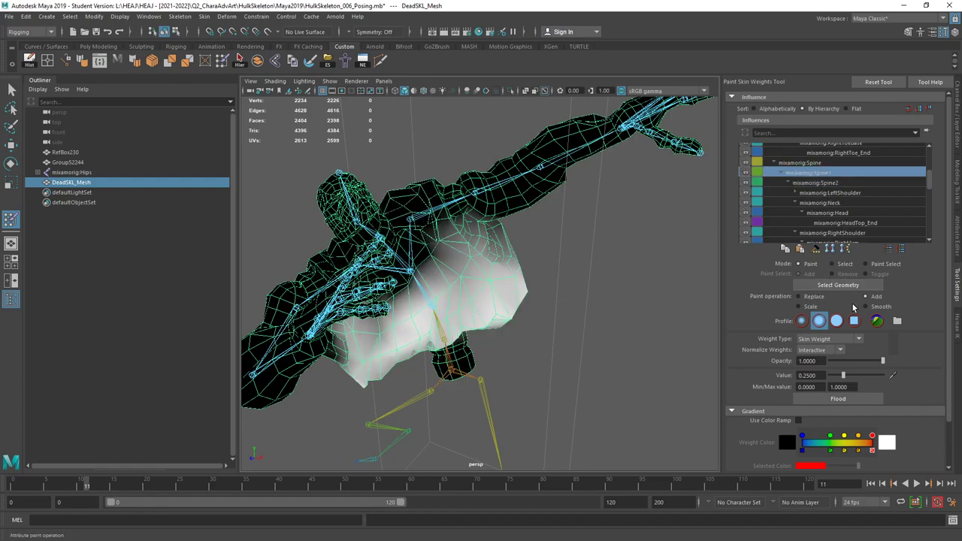
pyautogui.click(868, 307)
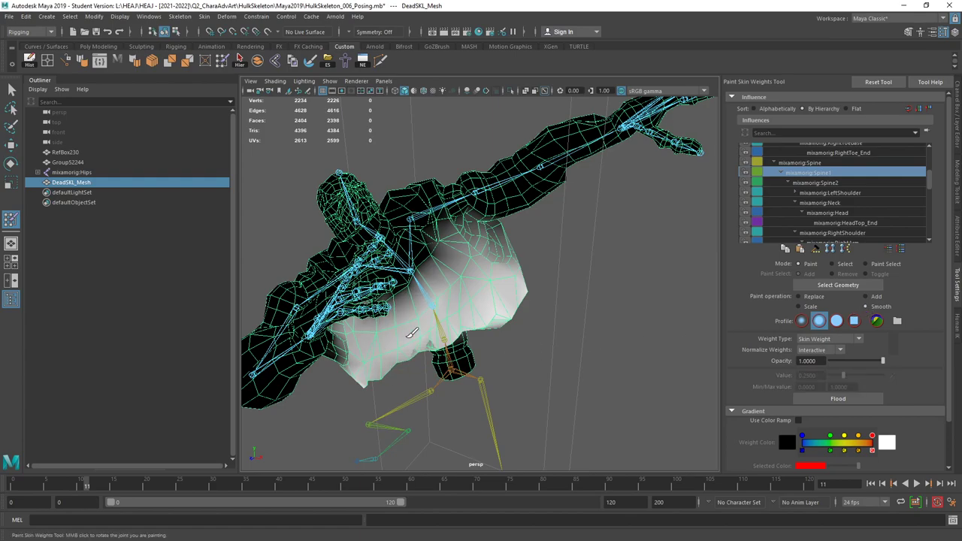
pyautogui.moveTo(464, 315)
pyautogui.keyDown('alt'); pyautogui.mouseDown()
pyautogui.moveTo(476, 263)
pyautogui.moveTo(554, 253)
pyautogui.moveTo(381, 227)
pyautogui.moveTo(460, 273)
pyautogui.mouseUp(); pyautogui.keyUp('alt')
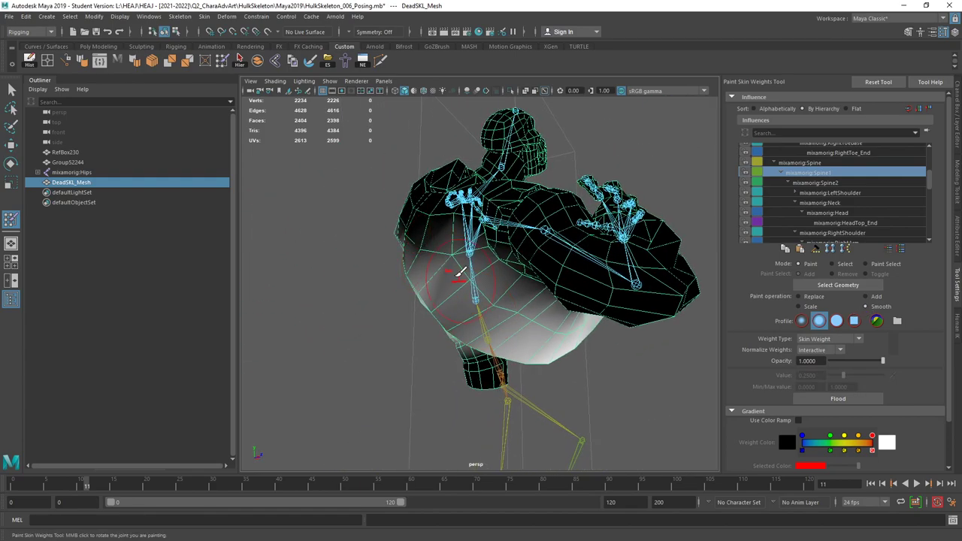
pyautogui.click(840, 183)
pyautogui.moveTo(481, 307)
pyautogui.keyDown('alt'); pyautogui.mouseDown()
pyautogui.moveTo(554, 333)
pyautogui.moveTo(455, 262)
pyautogui.moveTo(483, 278)
pyautogui.moveTo(596, 290)
pyautogui.moveTo(623, 253)
pyautogui.mouseUp(); pyautogui.keyUp('alt')
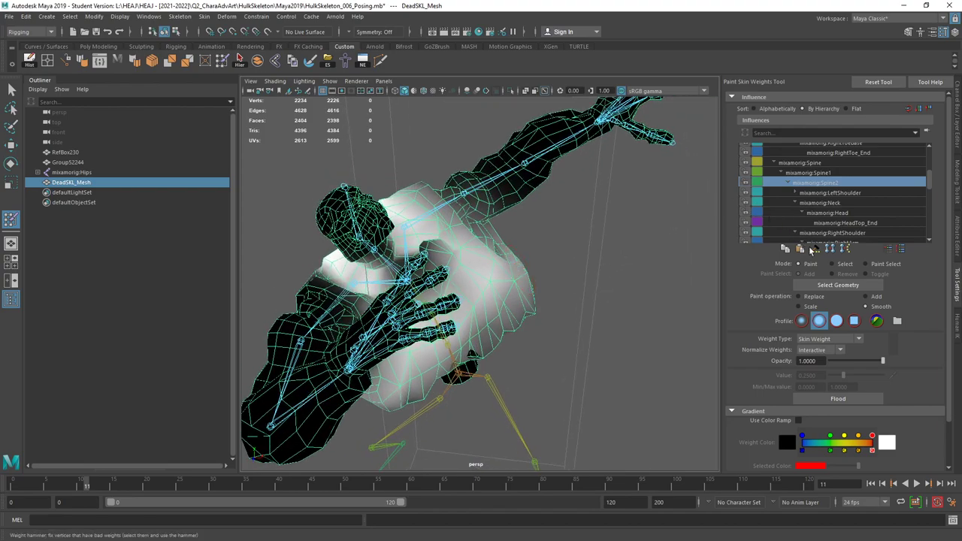
# Step: Select all of the head's vertices and choose mixamorig:Head as the influence to paint
pyautogui.click(832, 264)
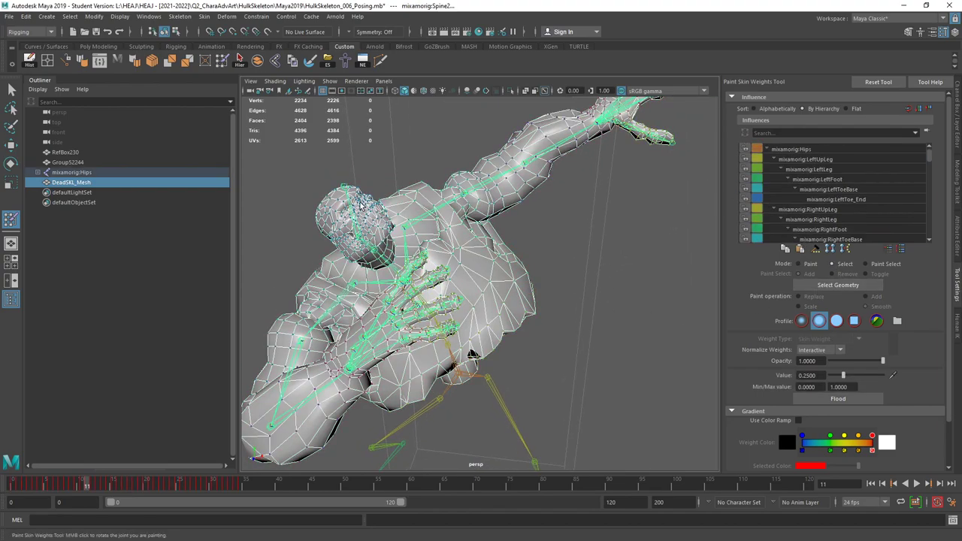
pyautogui.click(360, 203)
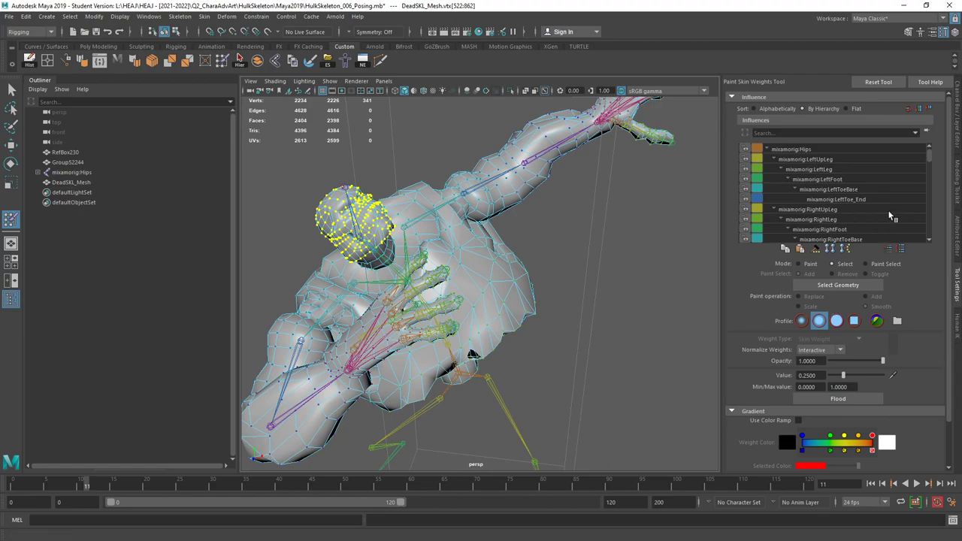
pyautogui.click(809, 264)
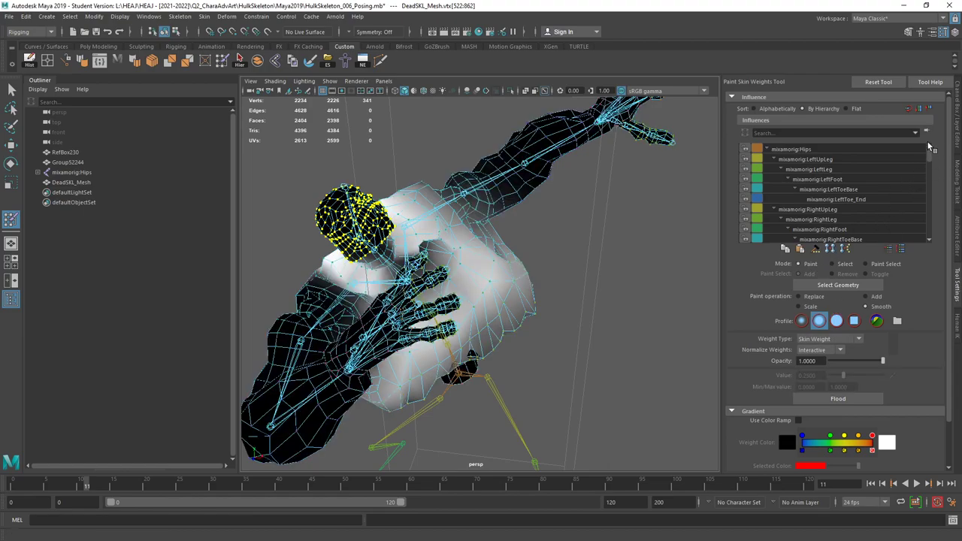
pyautogui.moveTo(928, 145); pyautogui.dragTo(933, 202)
pyautogui.click(853, 158)
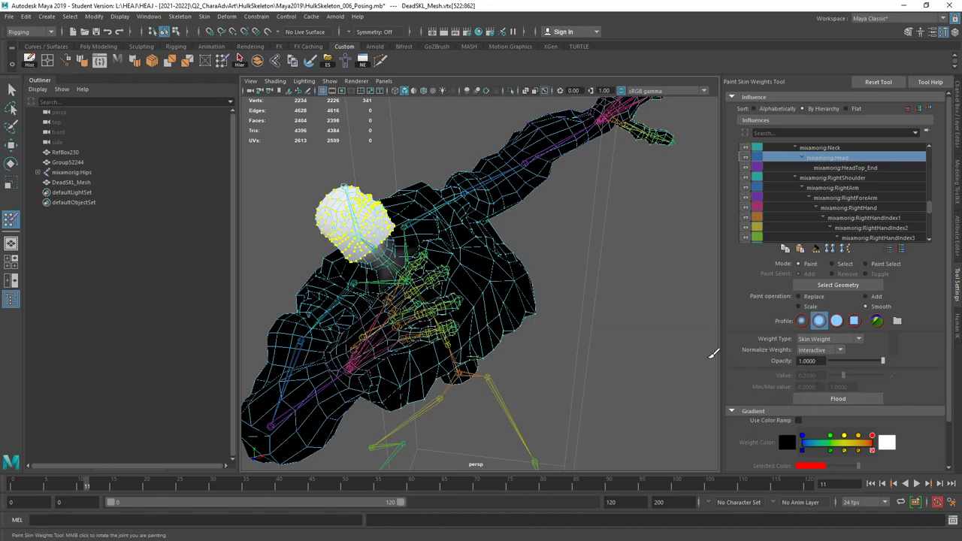
# Step: Flood the selected head vertices with full mixamorig:Head weight, using the Add operation with a value of 1
pyautogui.moveTo(641, 292)
pyautogui.keyDown('alt'); pyautogui.mouseDown()
pyautogui.moveTo(631, 290)
pyautogui.moveTo(640, 293)
pyautogui.mouseUp(); pyautogui.keyUp('alt')
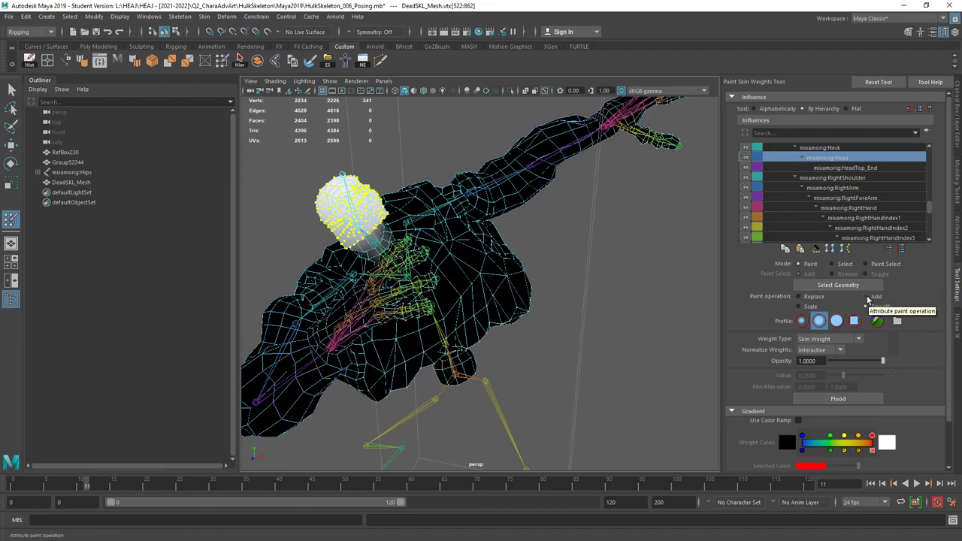
pyautogui.click(865, 296)
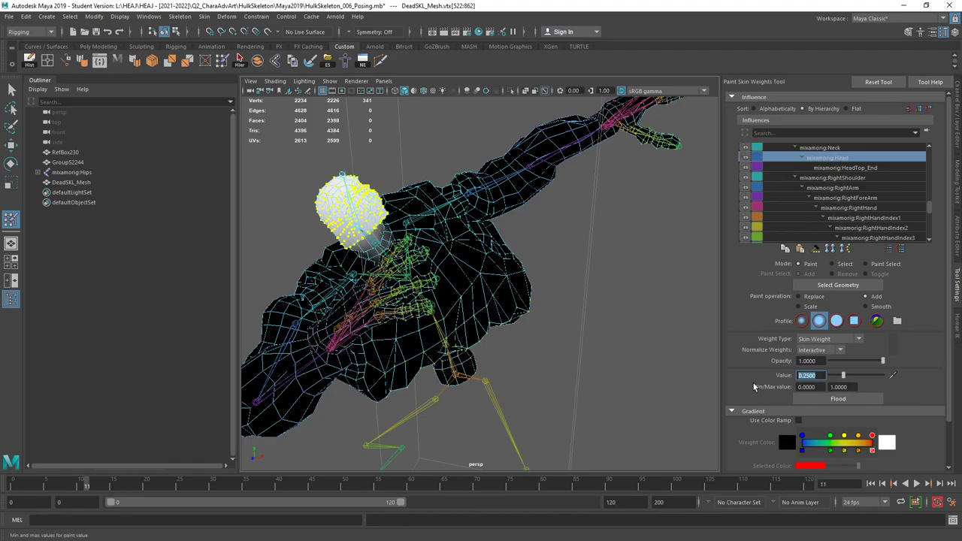
pyautogui.write('1')
pyautogui.press('Return')
pyautogui.click(819, 399)
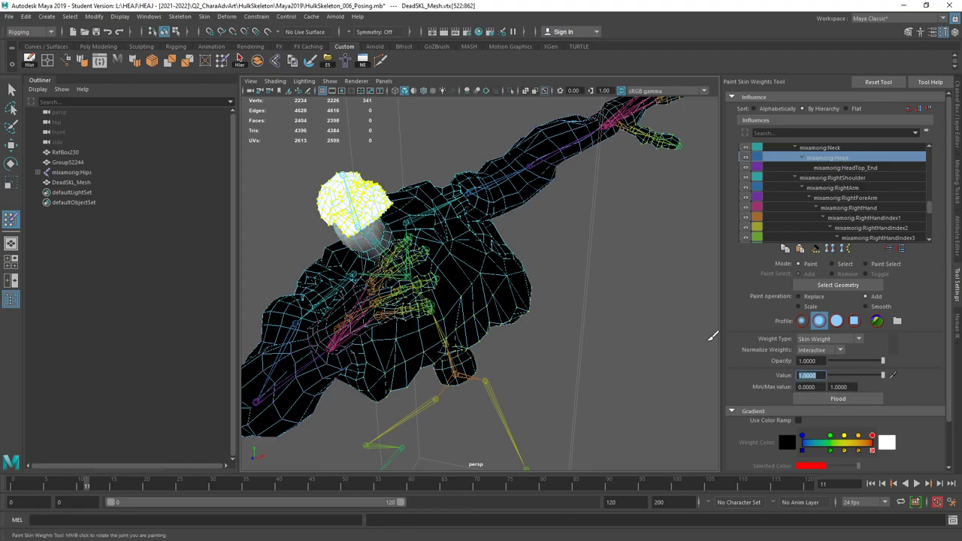
pyautogui.moveTo(610, 225)
pyautogui.keyDown('alt'); pyautogui.mouseDown()
pyautogui.moveTo(744, 207)
pyautogui.moveTo(719, 236)
pyautogui.moveTo(594, 218)
pyautogui.moveTo(556, 226)
pyautogui.moveTo(562, 193)
pyautogui.moveTo(571, 221)
pyautogui.mouseUp(); pyautogui.keyUp('alt')
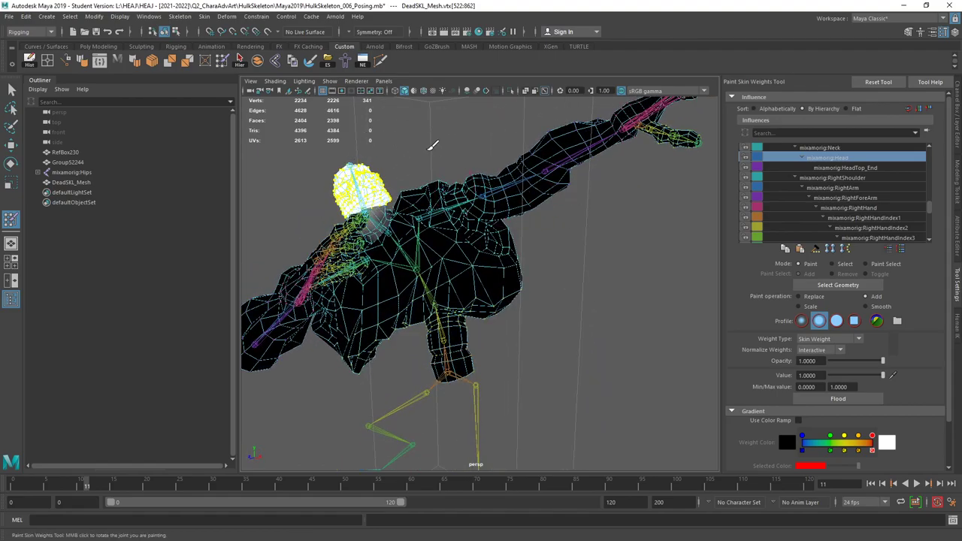
# Step: Leave weight painting, clear the vertex selection and save the current scene
pyautogui.press('q')
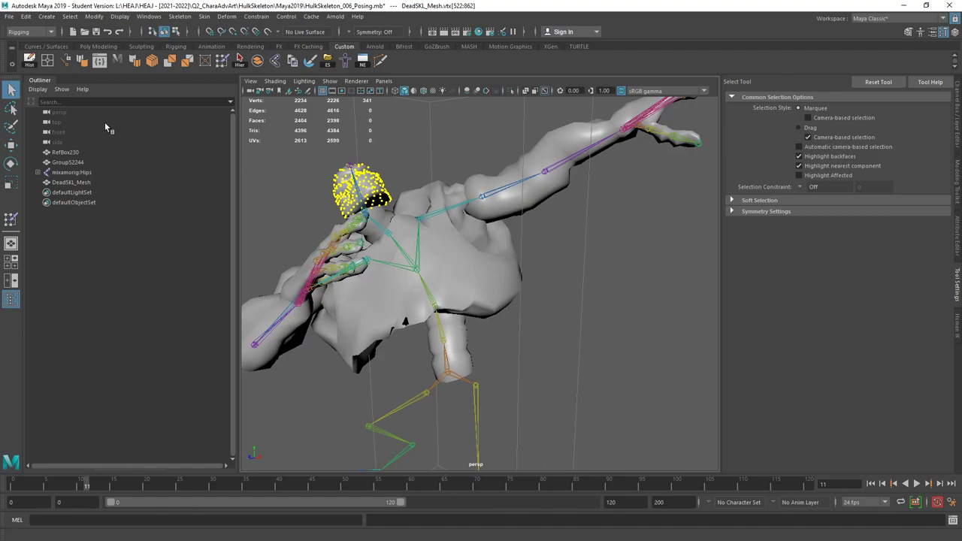
pyautogui.click(493, 268)
pyautogui.click(608, 306)
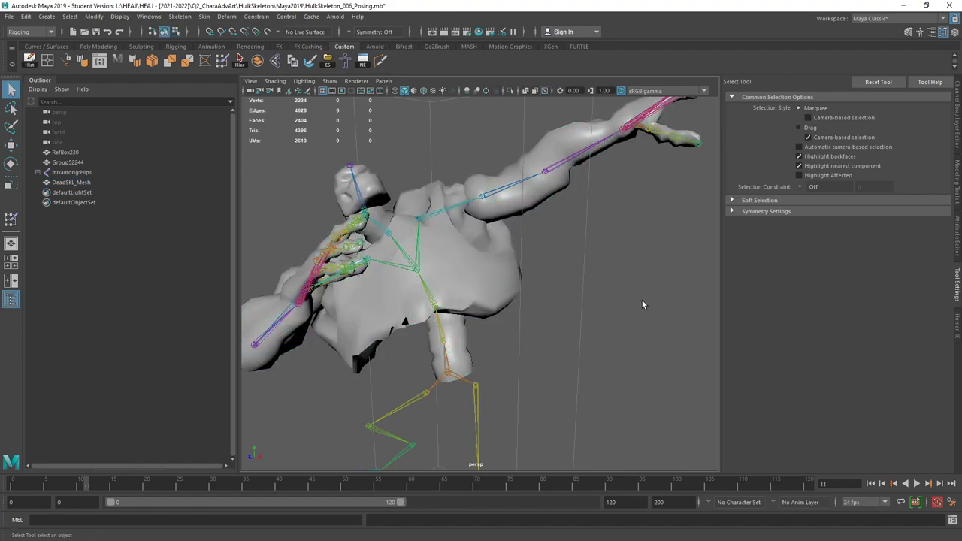
pyautogui.keyDown('alt'); pyautogui.moveTo(642, 300); pyautogui.dragTo(559, 257); pyautogui.keyUp('alt')
pyautogui.scroll(-3, 532, 265)
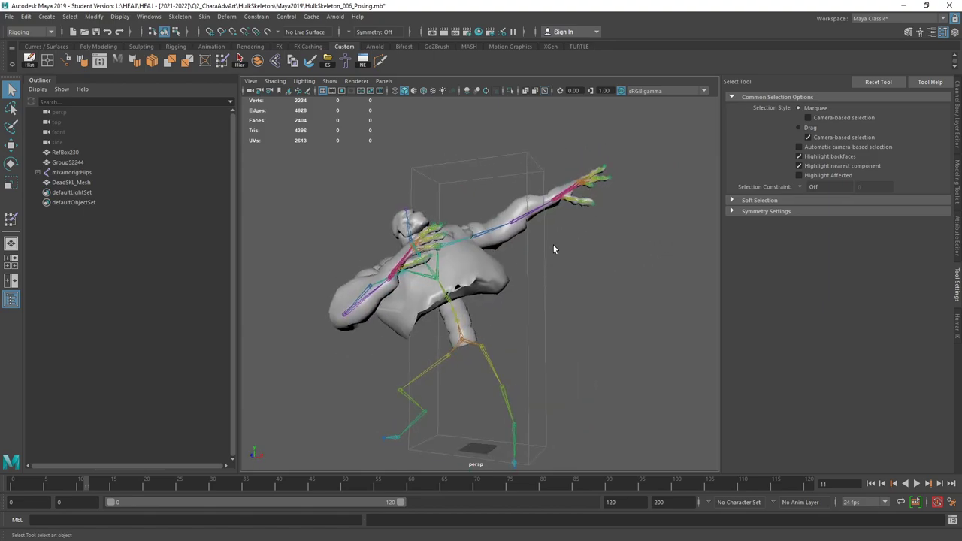
pyautogui.click(10, 16)
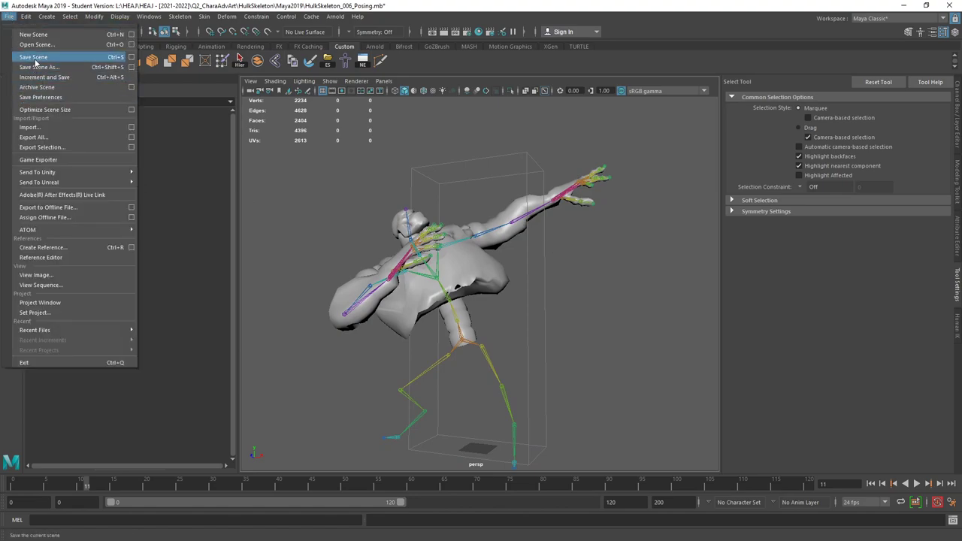
pyautogui.click(36, 58)
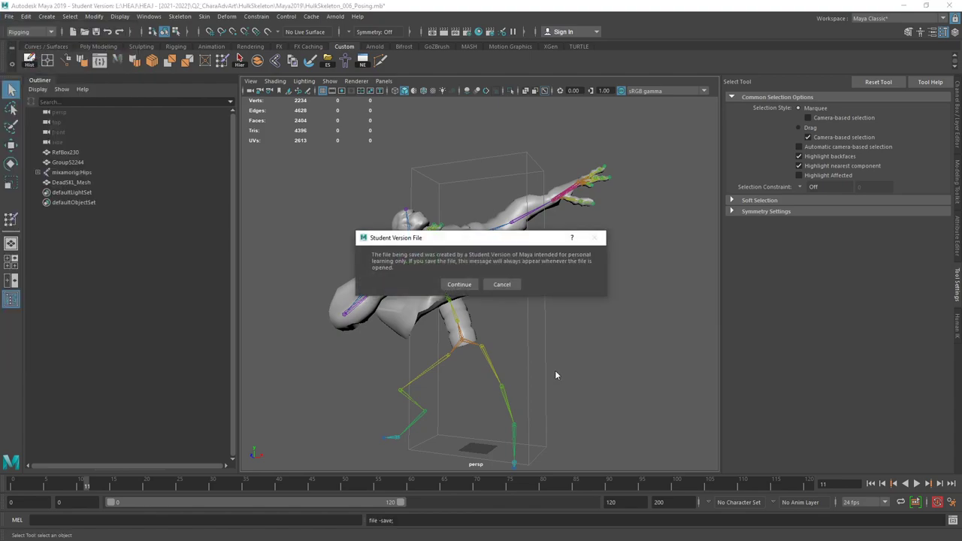
pyautogui.click(457, 283)
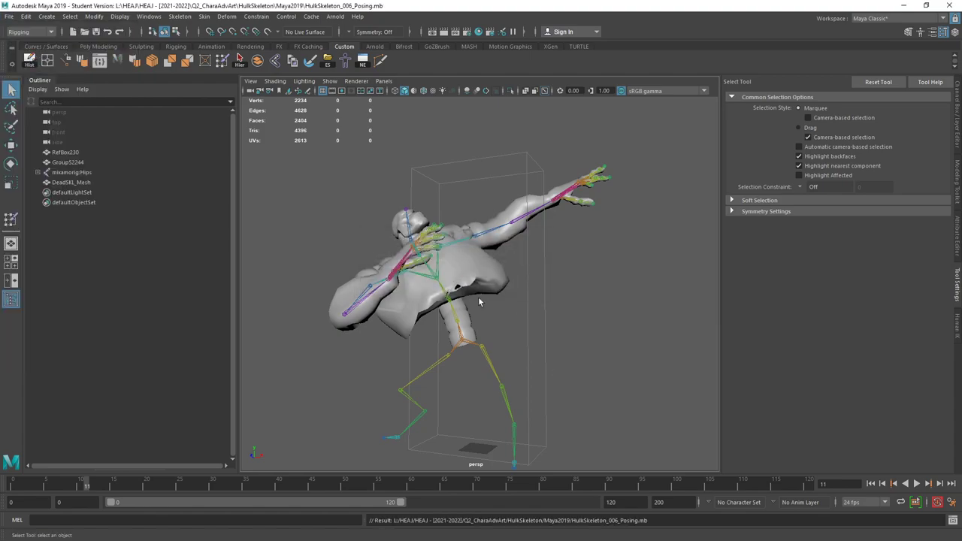
# Step: Reopen Paint Skin Weights on DeadSKL_Mesh and add mixamorig:Spine weight at 1 across the underside of the ribcage
pyautogui.keyDown('alt'); pyautogui.moveTo(479, 302); pyautogui.dragTo(487, 260); pyautogui.keyUp('alt')
pyautogui.scroll(5, 526, 285)
pyautogui.keyDown('alt'); pyautogui.moveTo(621, 303); pyautogui.dragTo(451, 228); pyautogui.keyUp('alt')
pyautogui.click(492, 199)
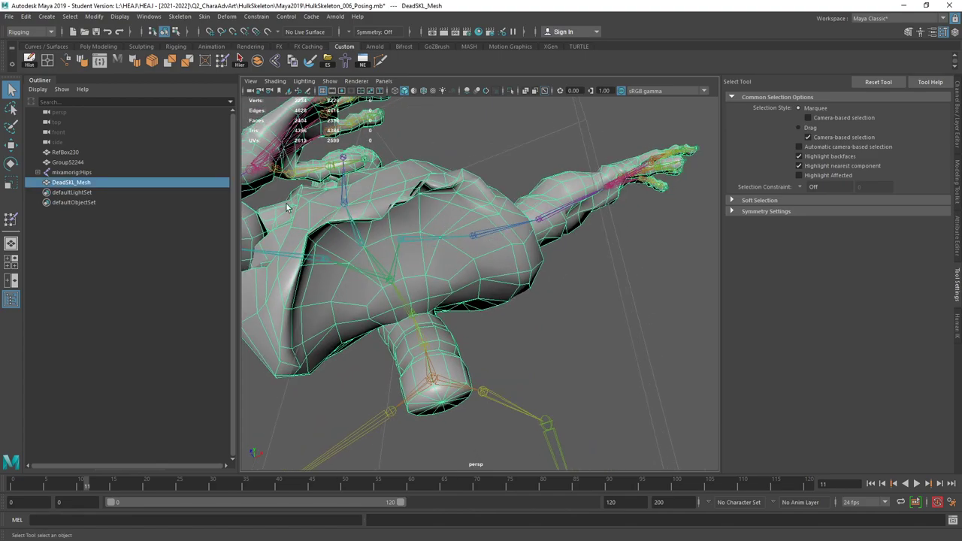
pyautogui.click(222, 60)
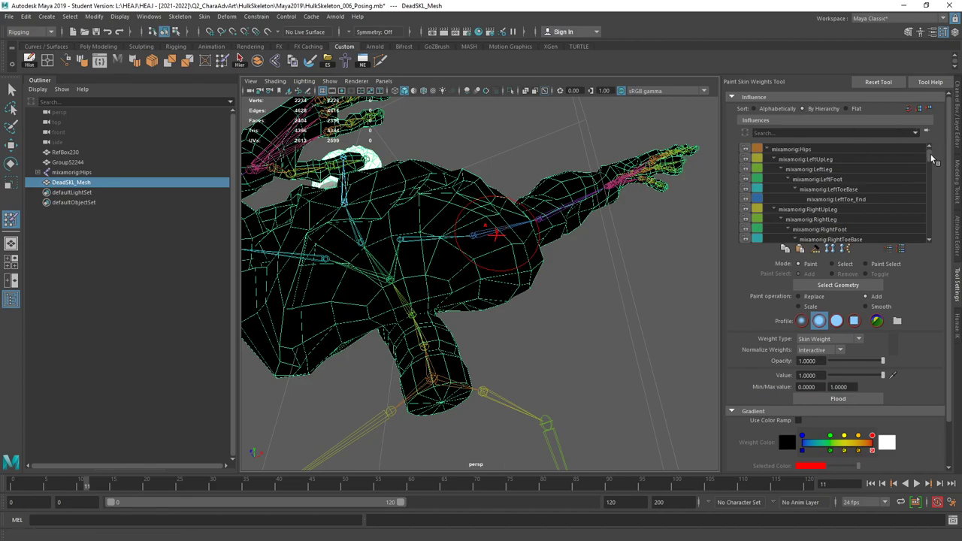
pyautogui.moveTo(932, 158); pyautogui.dragTo(929, 179)
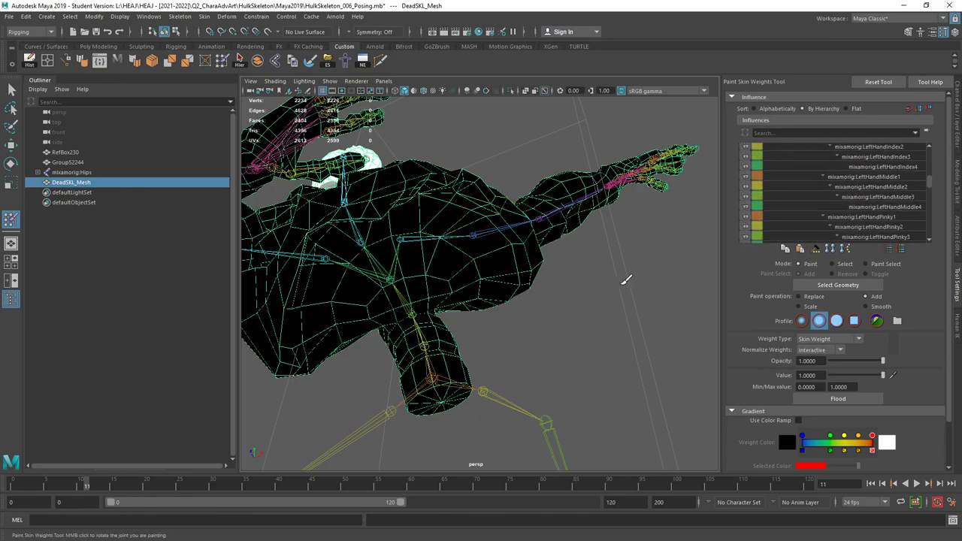
pyautogui.keyDown('alt'); pyautogui.moveTo(626, 280); pyautogui.dragTo(575, 284); pyautogui.keyUp('alt')
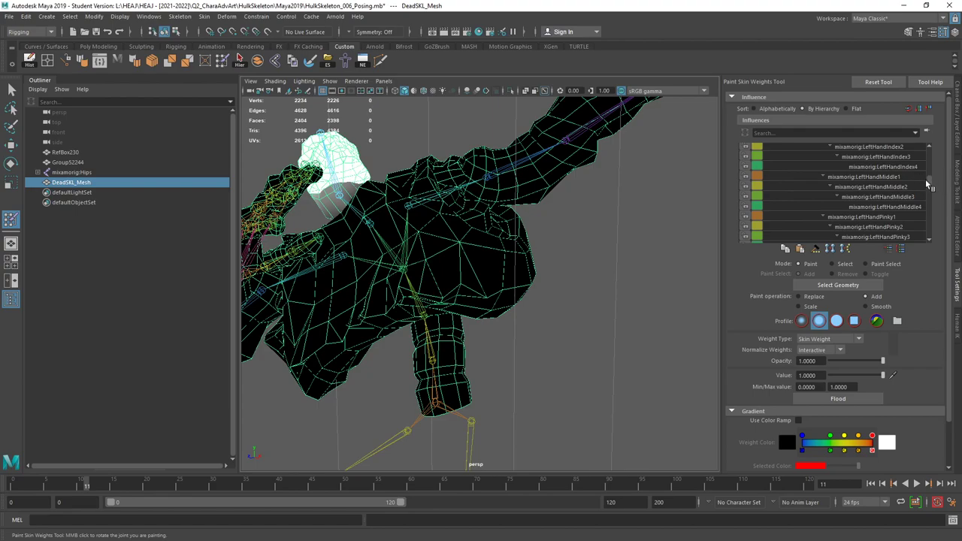
pyautogui.moveTo(929, 184); pyautogui.dragTo(928, 162)
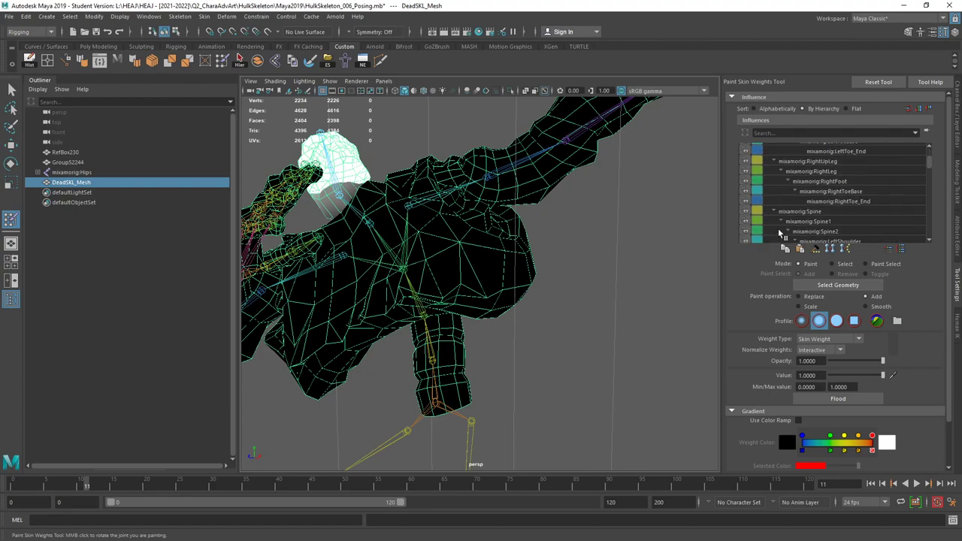
pyautogui.click(809, 214)
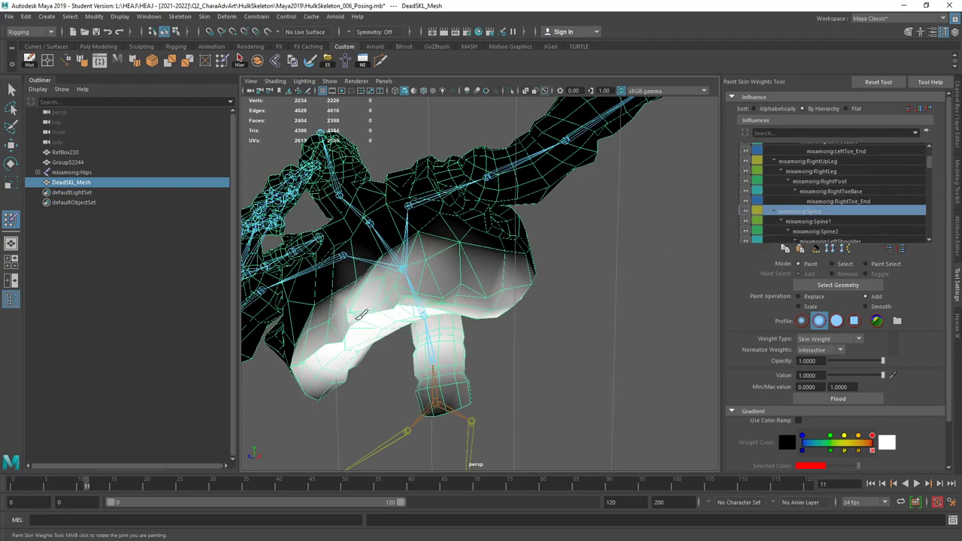
pyautogui.keyDown('alt'); pyautogui.moveTo(562, 354); pyautogui.dragTo(501, 308); pyautogui.keyUp('alt')
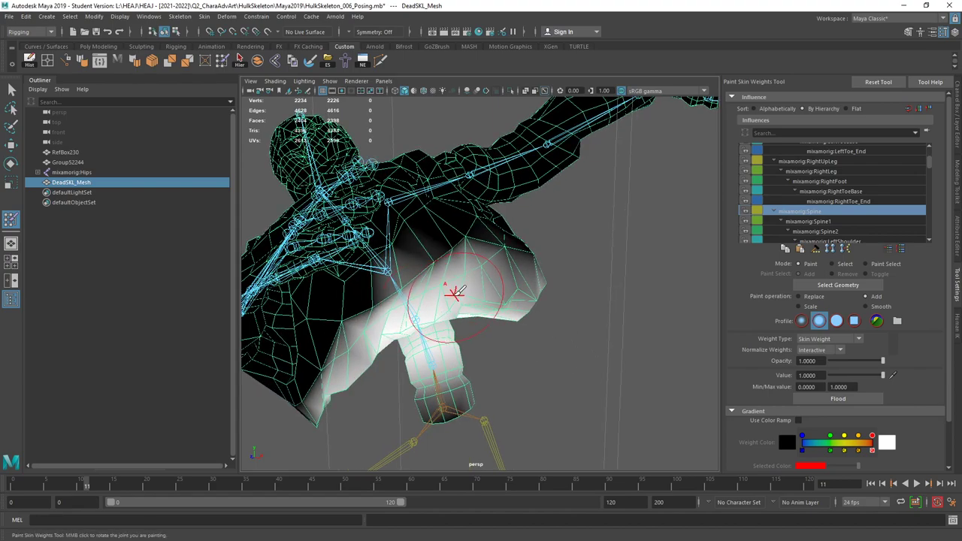
pyautogui.moveTo(412, 301); pyautogui.dragTo(338, 331)
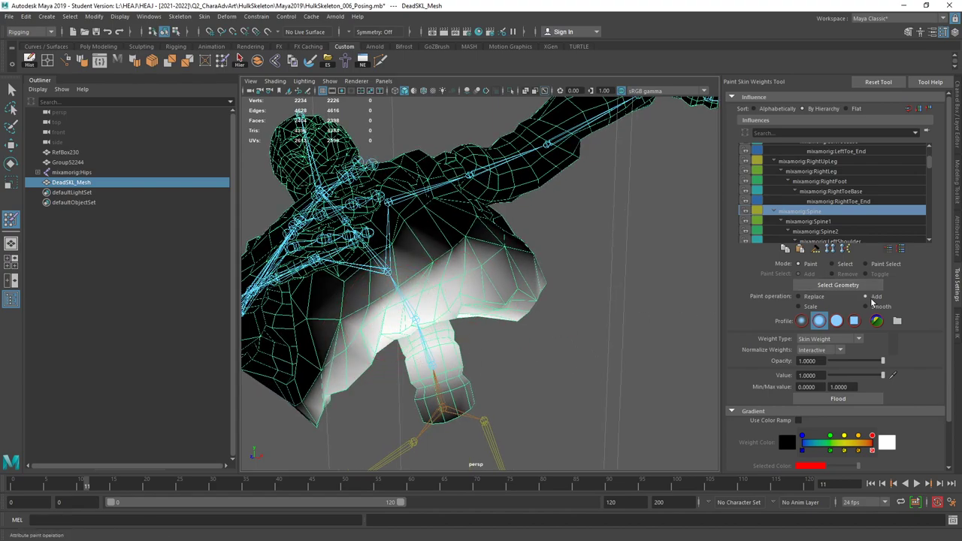
# Step: Smooth the mixamorig:Spine weights across the inside and lower edge of the ribcage
pyautogui.click(865, 306)
pyautogui.moveTo(455, 279)
pyautogui.mouseDown()
pyautogui.moveTo(366, 327)
pyautogui.moveTo(457, 261)
pyautogui.moveTo(391, 311)
pyautogui.mouseUp()
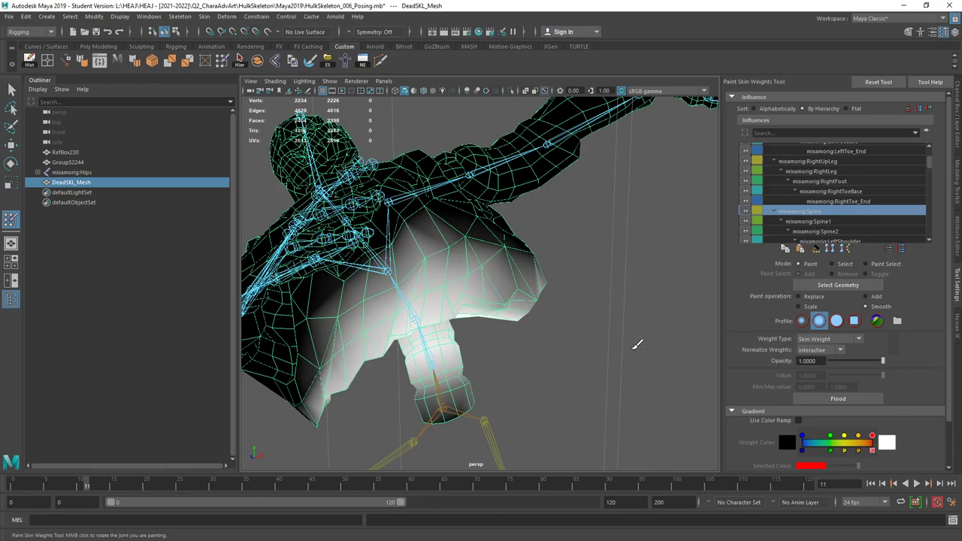
pyautogui.moveTo(636, 343)
pyautogui.keyDown('alt'); pyautogui.mouseDown()
pyautogui.moveTo(572, 331)
pyautogui.moveTo(653, 323)
pyautogui.moveTo(526, 301)
pyautogui.mouseUp(); pyautogui.keyUp('alt')
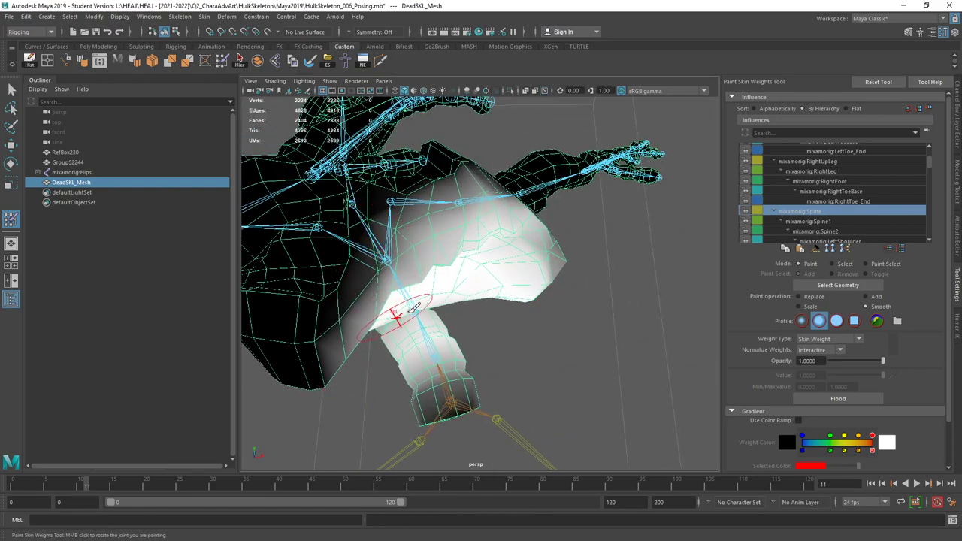
pyautogui.keyDown('alt'); pyautogui.moveTo(412, 308); pyautogui.dragTo(605, 305); pyautogui.keyUp('alt')
pyautogui.moveTo(526, 300)
pyautogui.keyDown('alt'); pyautogui.mouseDown()
pyautogui.moveTo(614, 286)
pyautogui.moveTo(629, 260)
pyautogui.moveTo(502, 156)
pyautogui.moveTo(639, 155)
pyautogui.moveTo(683, 242)
pyautogui.mouseUp(); pyautogui.keyUp('alt')
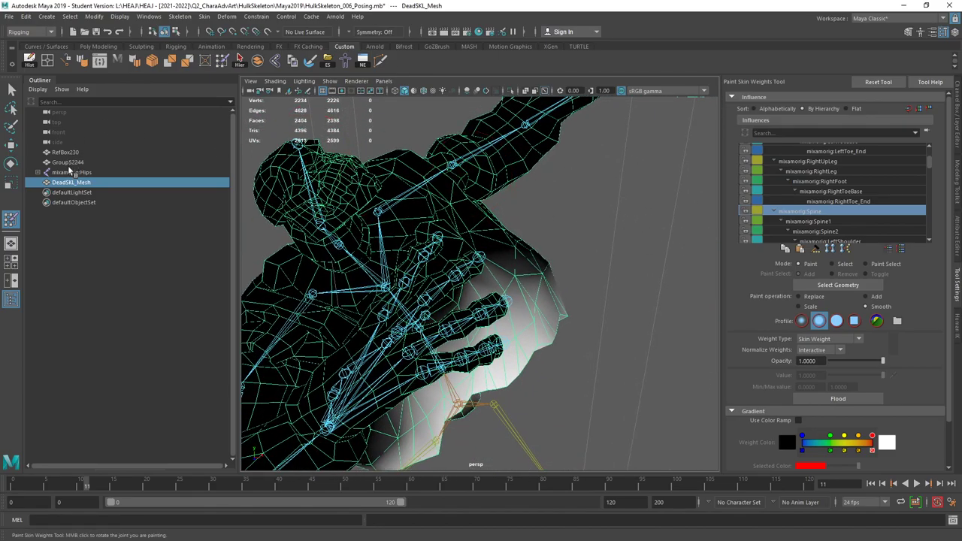
# Step: Check the shaded torso, then add more mixamorig:Spine weight at 1 inside the ribcage on the bent arm's side
pyautogui.click(11, 89)
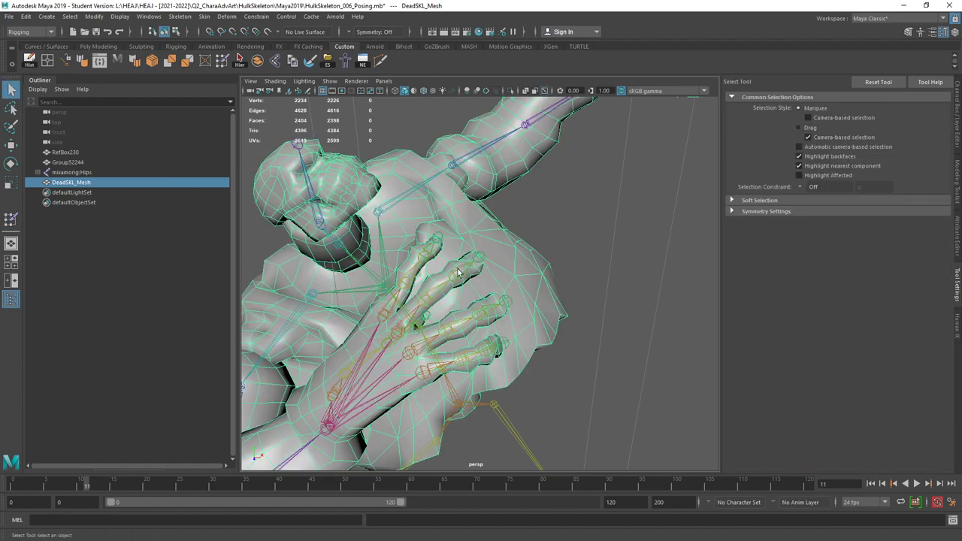
pyautogui.keyDown('alt'); pyautogui.moveTo(459, 272); pyautogui.dragTo(569, 257); pyautogui.keyUp('alt')
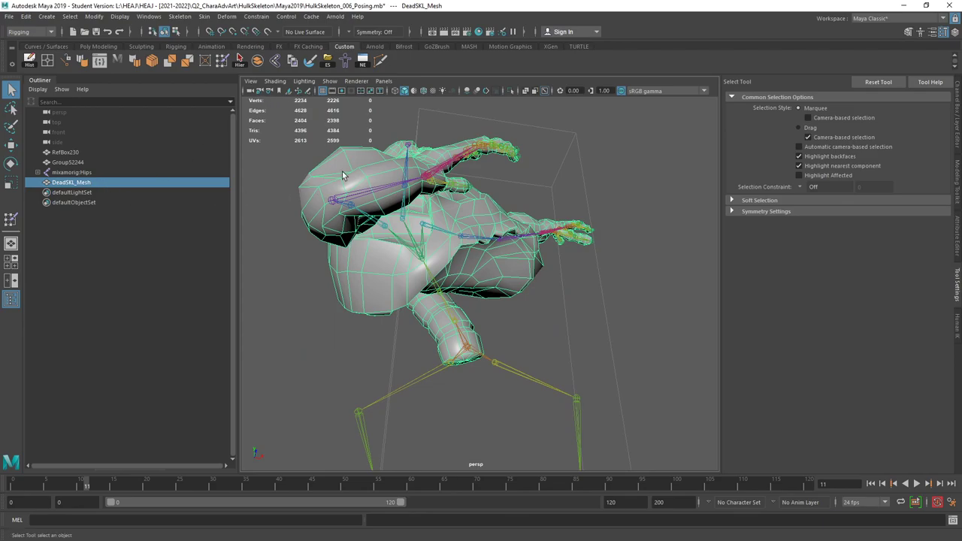
pyautogui.click(223, 61)
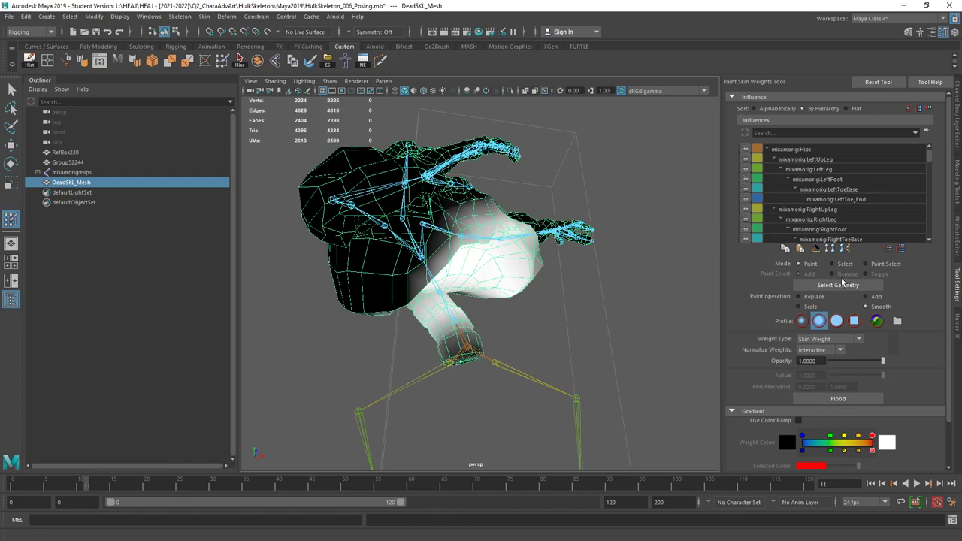
pyautogui.click(865, 296)
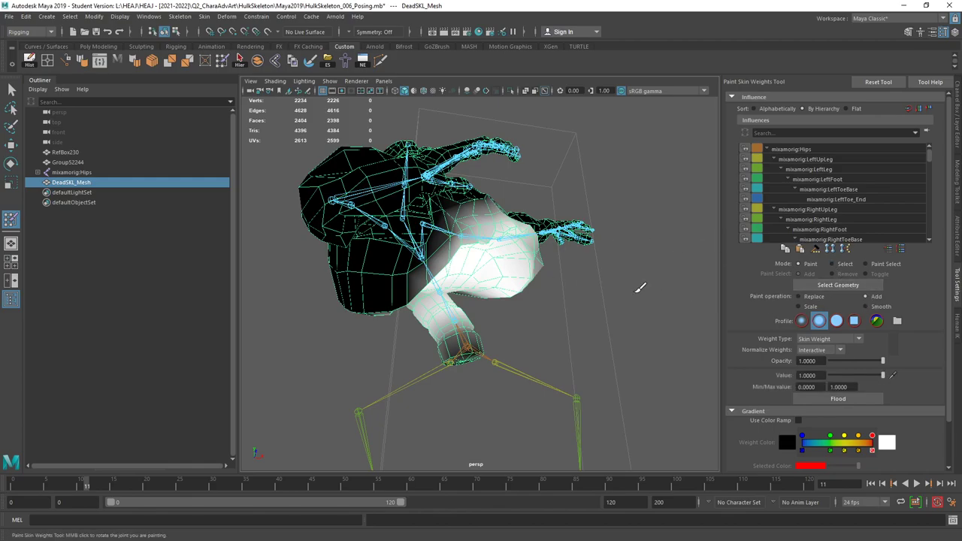
pyautogui.moveTo(430, 263)
pyautogui.mouseDown()
pyautogui.moveTo(460, 246)
pyautogui.moveTo(429, 288)
pyautogui.moveTo(481, 256)
pyautogui.mouseUp()
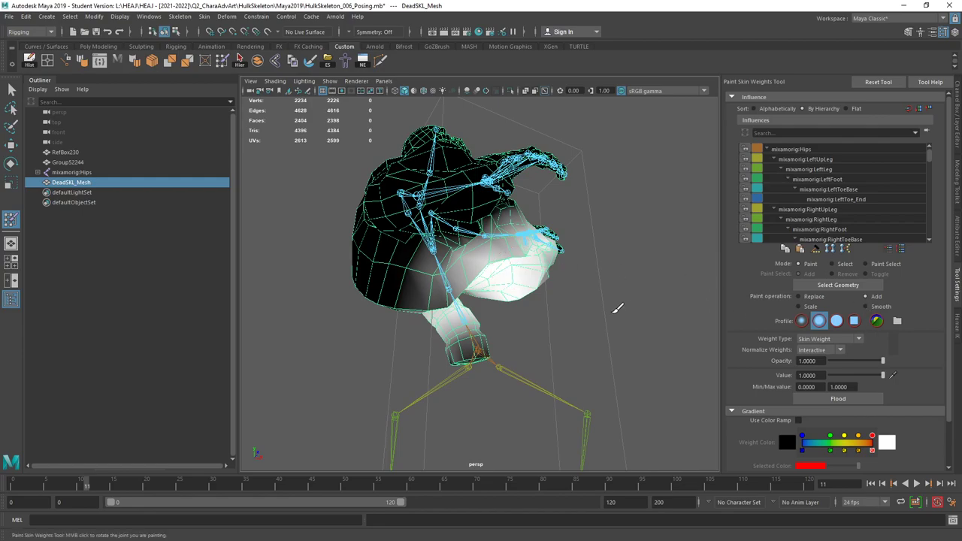
# Step: Smooth the newly added mixamorig:Spine weights over the whole inner ribcage from below
pyautogui.moveTo(617, 308)
pyautogui.keyDown('alt'); pyautogui.mouseDown()
pyautogui.moveTo(455, 253)
pyautogui.moveTo(473, 259)
pyautogui.mouseUp(); pyautogui.keyUp('alt')
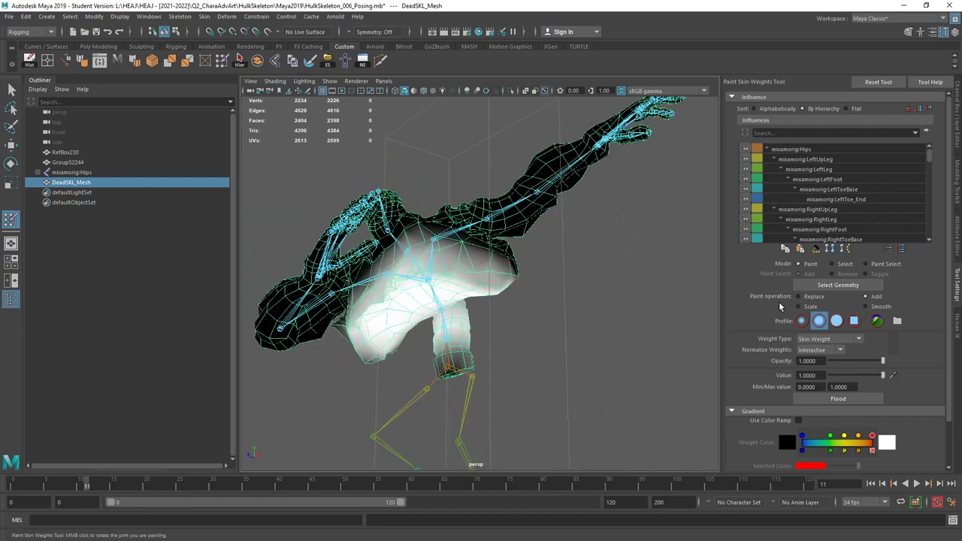
pyautogui.click(868, 307)
pyautogui.keyDown('alt'); pyautogui.moveTo(597, 307); pyautogui.dragTo(366, 316); pyautogui.keyUp('alt')
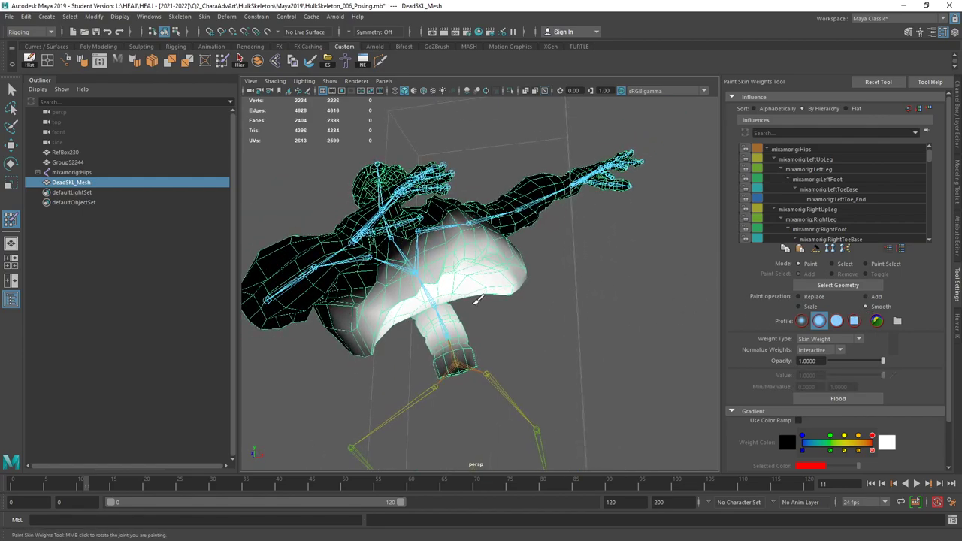
pyautogui.keyDown('alt'); pyautogui.moveTo(556, 325); pyautogui.dragTo(492, 314); pyautogui.keyUp('alt')
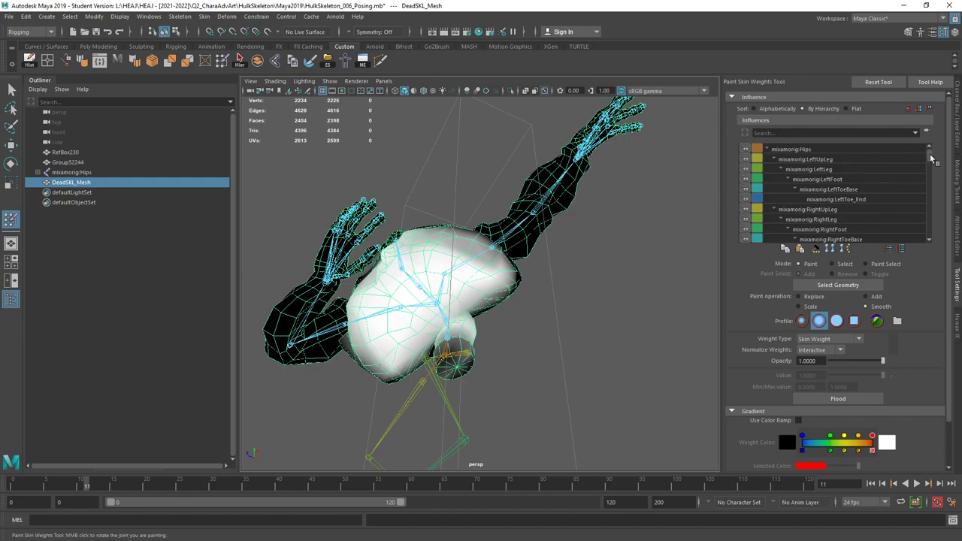
# Step: Inspect the mixamorig:Spine1 and mixamorig:Spine2 weights on DeadSKL_Mesh from several angles, leave weight painting and check the shaded torso
pyautogui.moveTo(932, 158); pyautogui.dragTo(932, 171)
pyautogui.click(827, 180)
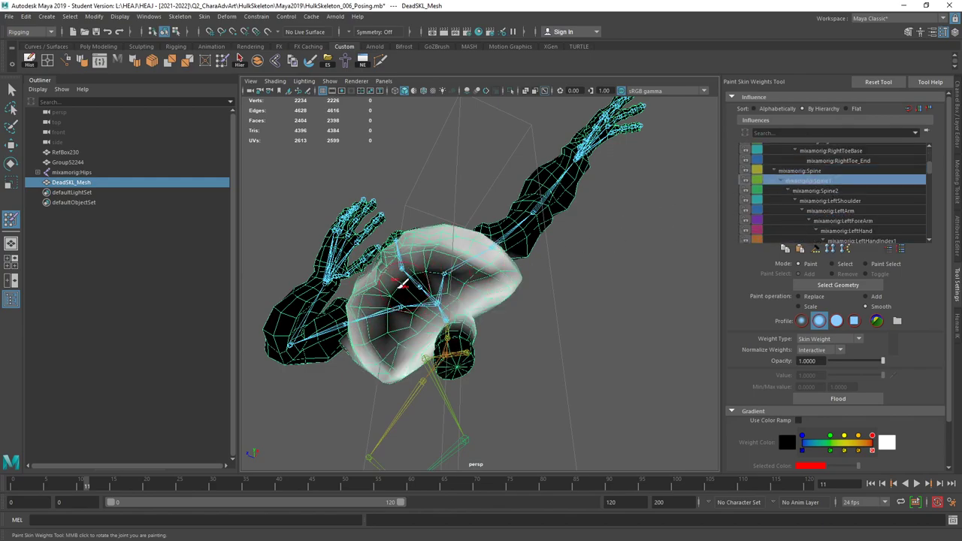
pyautogui.click(835, 191)
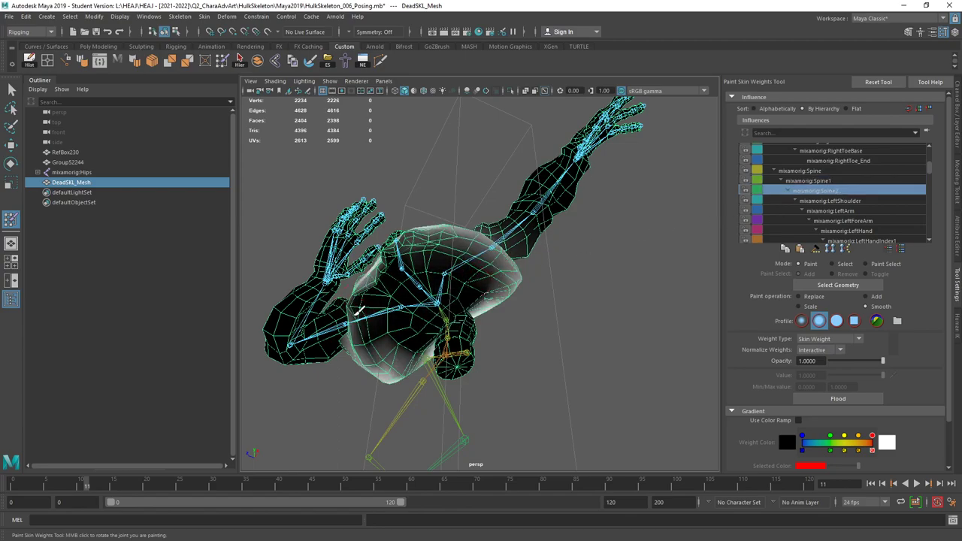
pyautogui.keyDown('alt'); pyautogui.moveTo(361, 312); pyautogui.dragTo(418, 274); pyautogui.keyUp('alt')
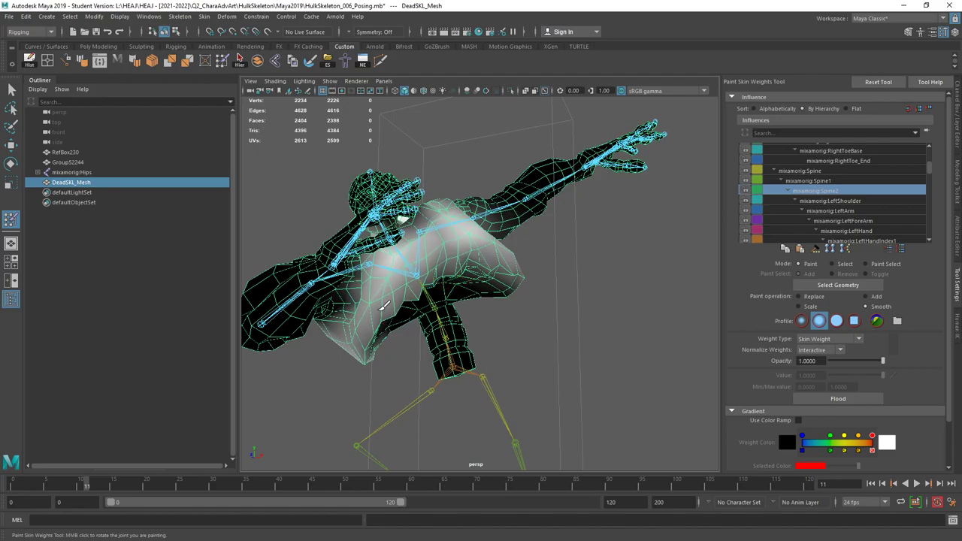
pyautogui.keyDown('alt'); pyautogui.moveTo(609, 309); pyautogui.dragTo(393, 261); pyautogui.keyUp('alt')
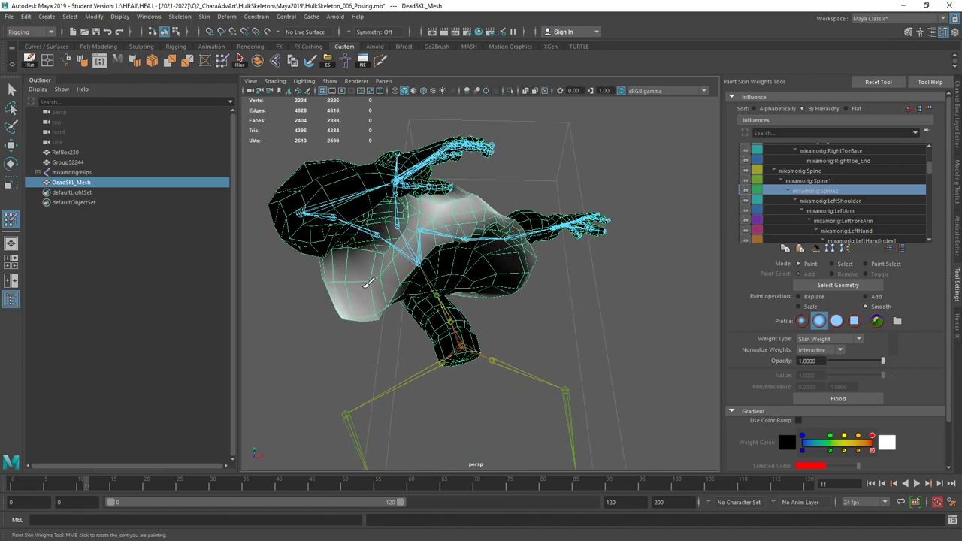
pyautogui.moveTo(577, 299)
pyautogui.keyDown('alt'); pyautogui.mouseDown()
pyautogui.moveTo(646, 316)
pyautogui.moveTo(617, 305)
pyautogui.moveTo(659, 275)
pyautogui.moveTo(690, 326)
pyautogui.moveTo(596, 305)
pyautogui.moveTo(586, 335)
pyautogui.moveTo(608, 349)
pyautogui.moveTo(624, 325)
pyautogui.moveTo(609, 316)
pyautogui.mouseUp(); pyautogui.keyUp('alt')
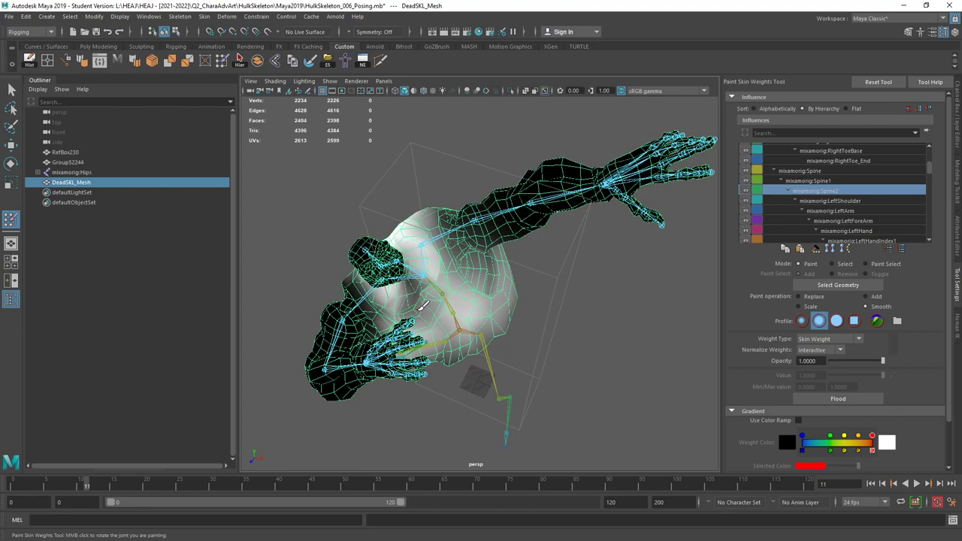
pyautogui.keyDown('alt'); pyautogui.moveTo(526, 321); pyautogui.dragTo(639, 290); pyautogui.keyUp('alt')
pyautogui.click(11, 89)
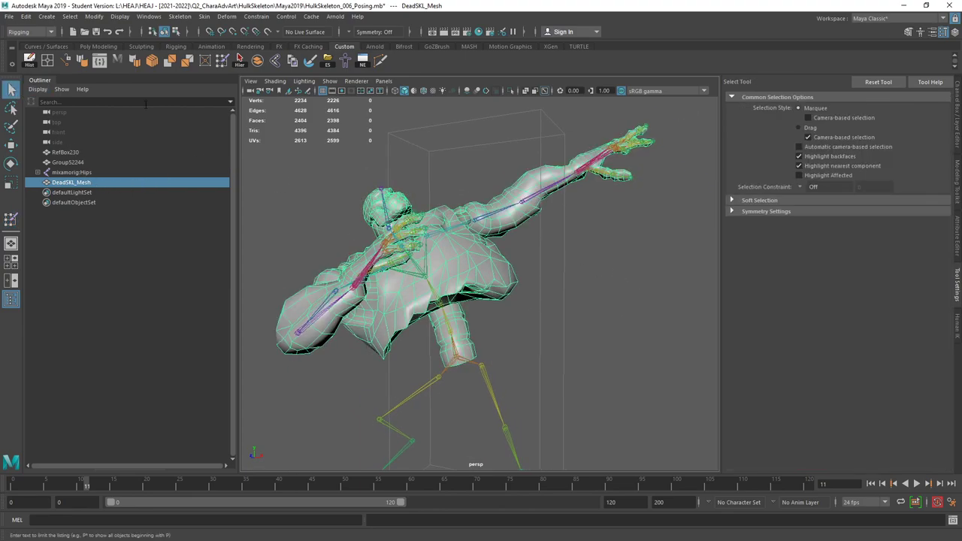
pyautogui.keyDown('alt'); pyautogui.moveTo(558, 343); pyautogui.dragTo(567, 309); pyautogui.keyUp('alt')
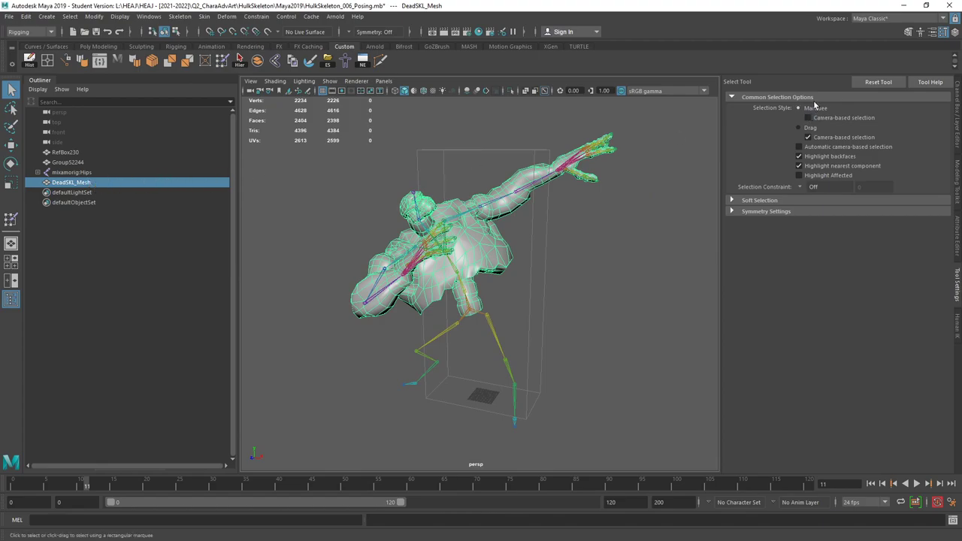
# Step: Switch to the Modeling menu set and create a polygon cylinder
pyautogui.click(30, 32)
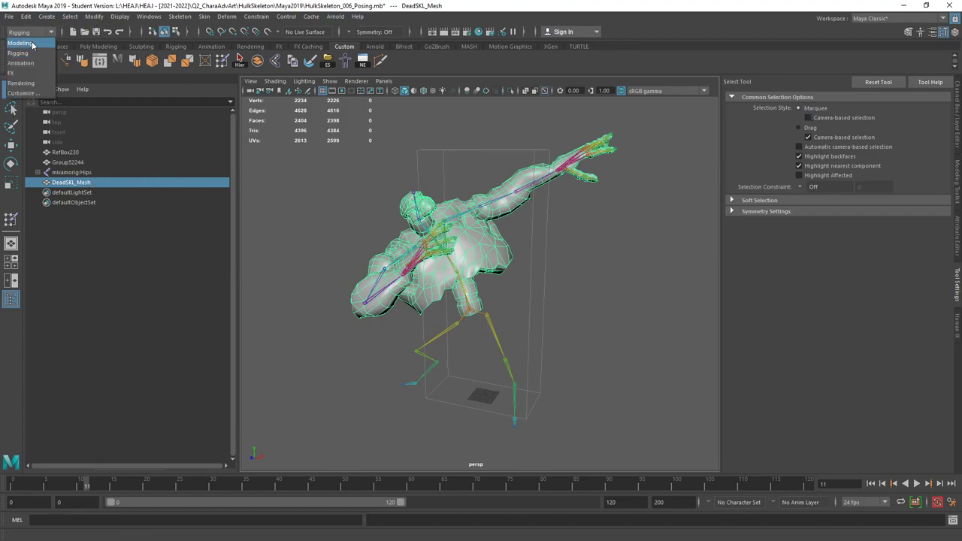
pyautogui.click(26, 38)
pyautogui.click(47, 16)
pyautogui.moveTo(83, 52)
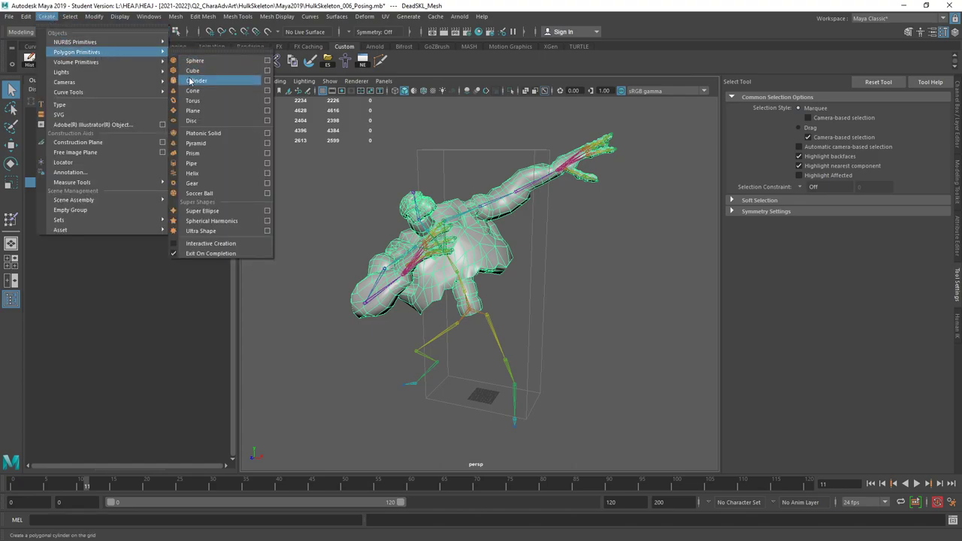
pyautogui.click(190, 80)
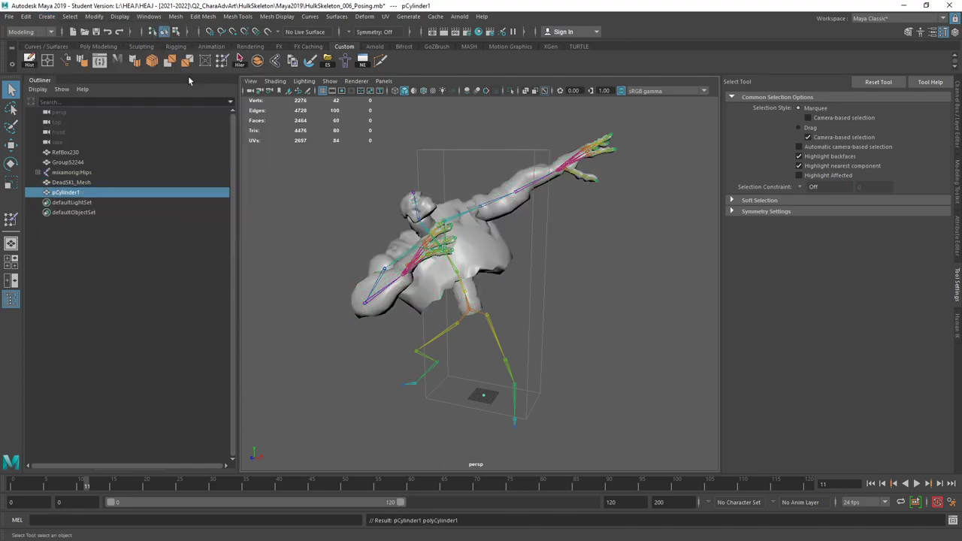
# Step: Set the cylinder's radius to 51.3 and its height to 80
pyautogui.click(958, 109)
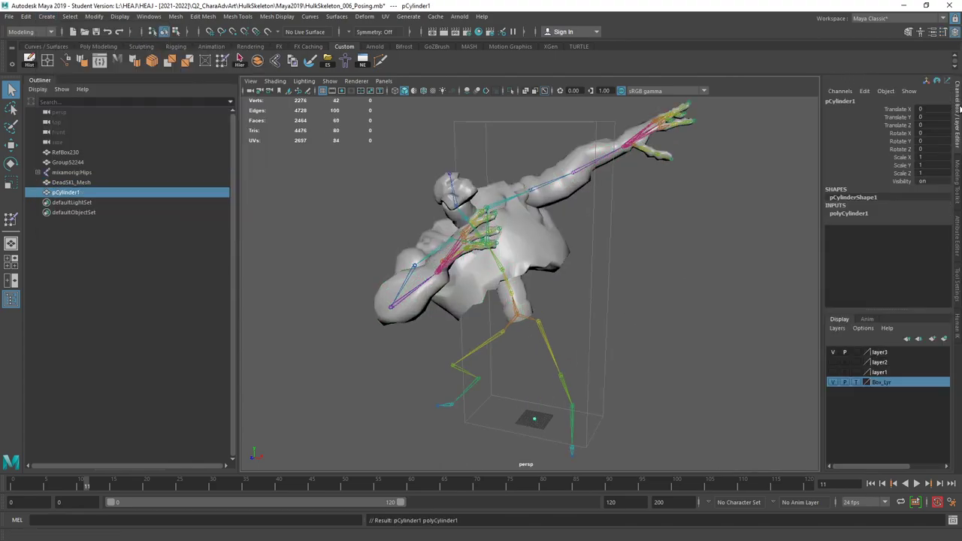
pyautogui.click(850, 215)
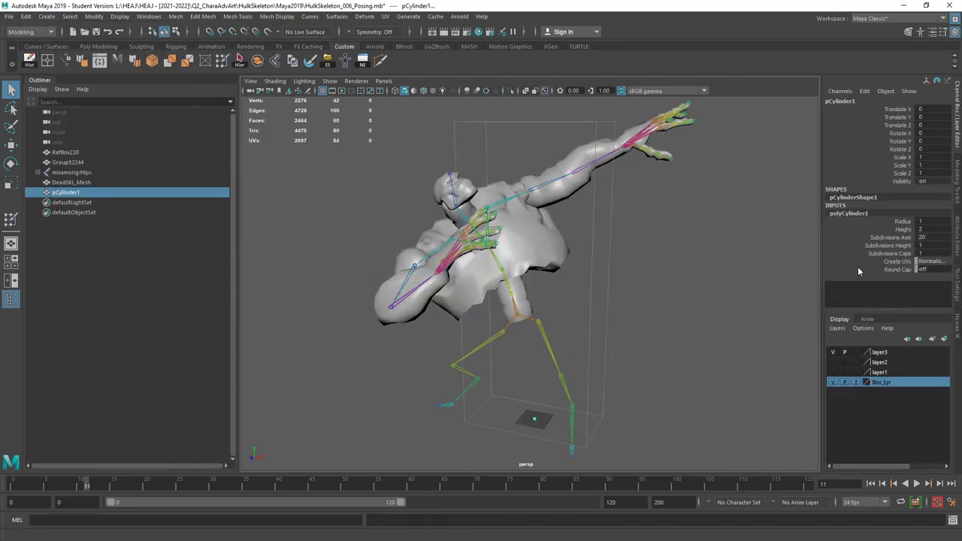
pyautogui.click(903, 230)
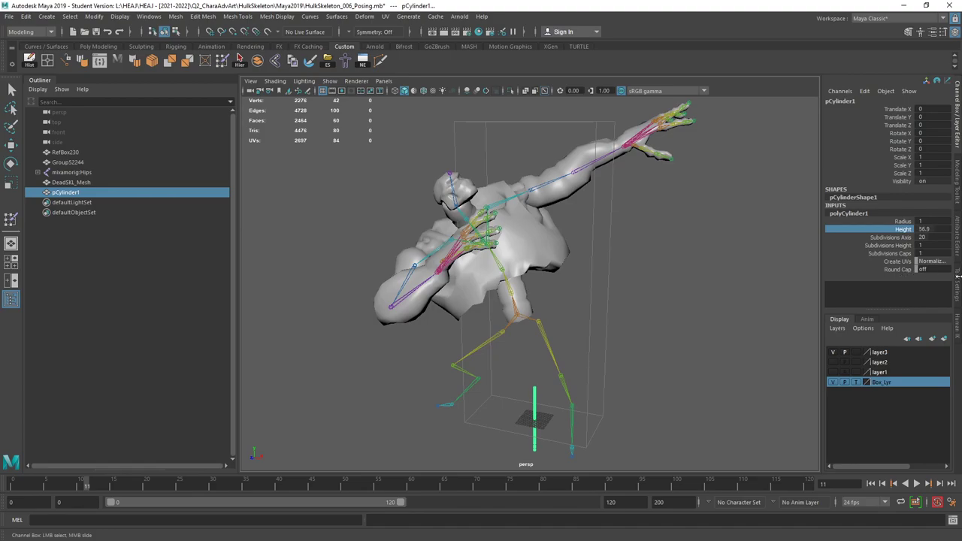
pyautogui.click(903, 222)
pyautogui.moveTo(616, 287); pyautogui.dragTo(615, 338, button='middle')
pyautogui.keyDown('alt'); pyautogui.moveTo(709, 418); pyautogui.dragTo(683, 312, button='middle'); pyautogui.keyUp('alt')
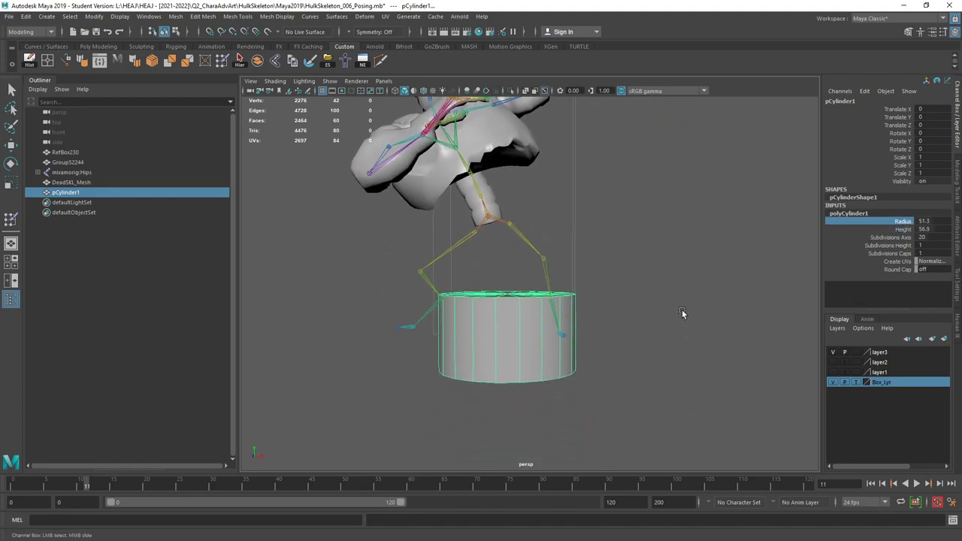
pyautogui.click(921, 229)
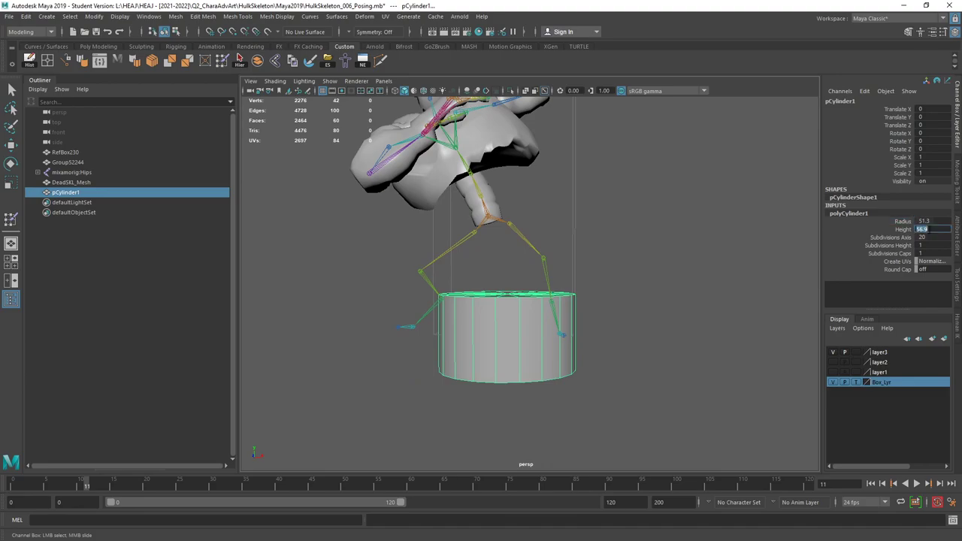
pyautogui.write('80')
pyautogui.press('Return')
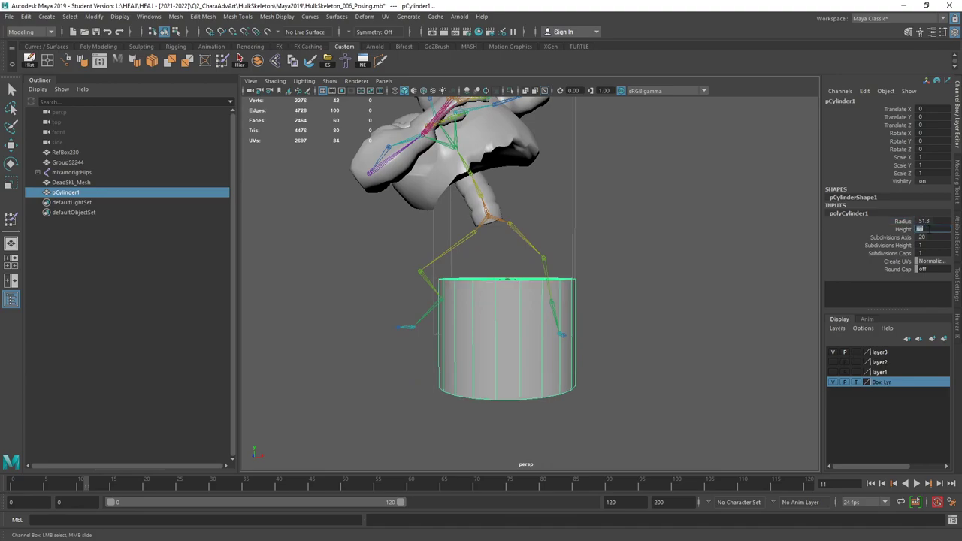
# Step: Set the cylinder's Translate Y to 40 and move it under the spine to about X -18 and Z -9.86
pyautogui.click(922, 117)
pyautogui.write('40')
pyautogui.press('Return')
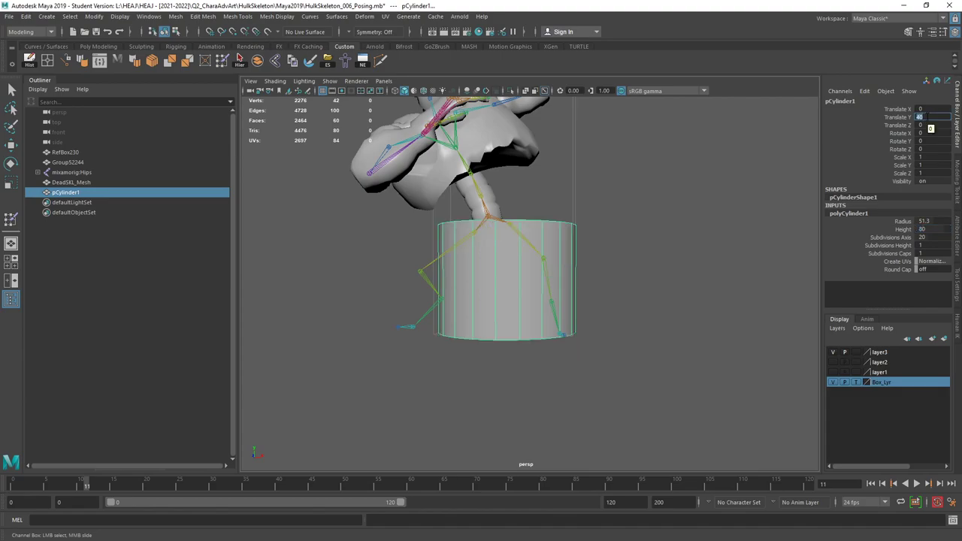
pyautogui.keyDown('alt'); pyautogui.moveTo(669, 258); pyautogui.dragTo(597, 257); pyautogui.keyUp('alt')
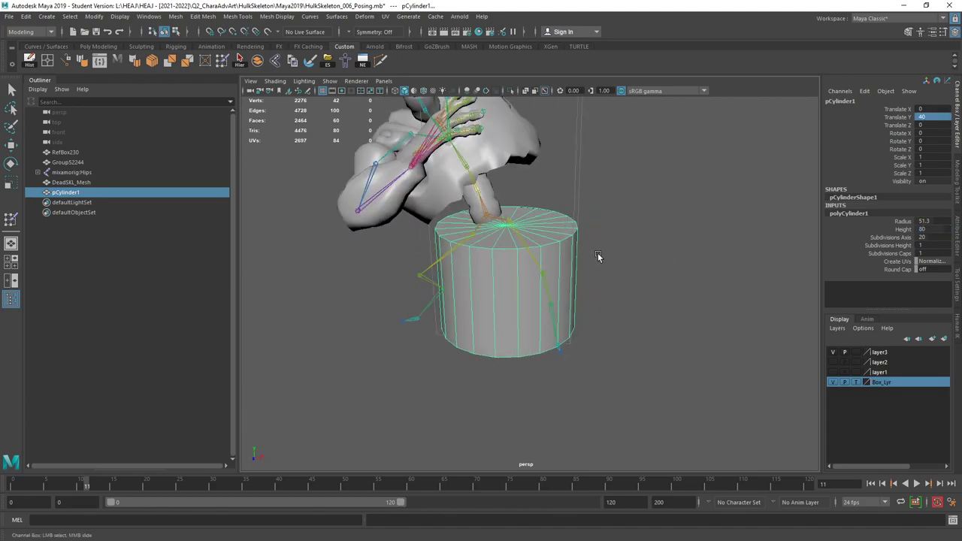
pyautogui.click(11, 144)
pyautogui.keyDown('alt'); pyautogui.moveTo(674, 312); pyautogui.dragTo(660, 232); pyautogui.keyUp('alt')
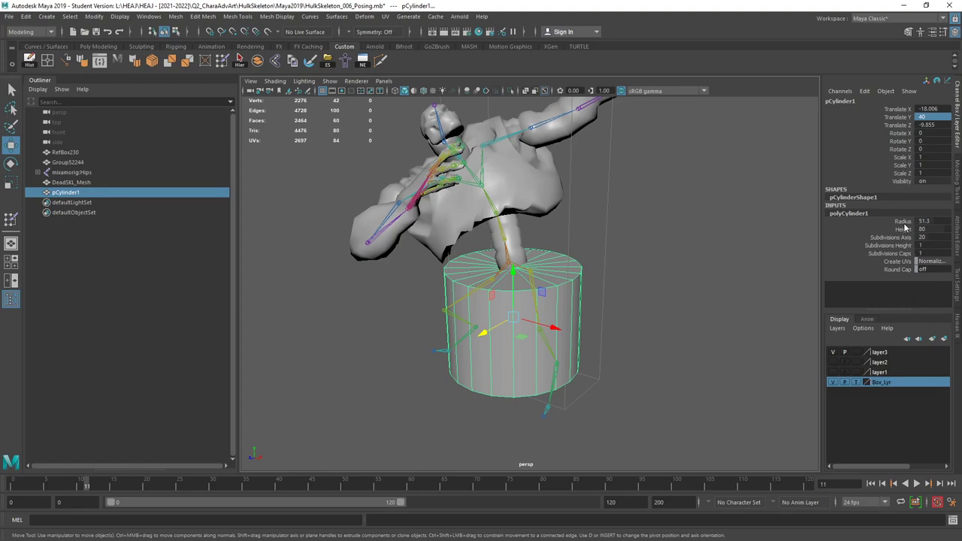
# Step: Set the cylinder's Subdivisions Caps to 2 and Subdivisions Height to 4
pyautogui.click(904, 271)
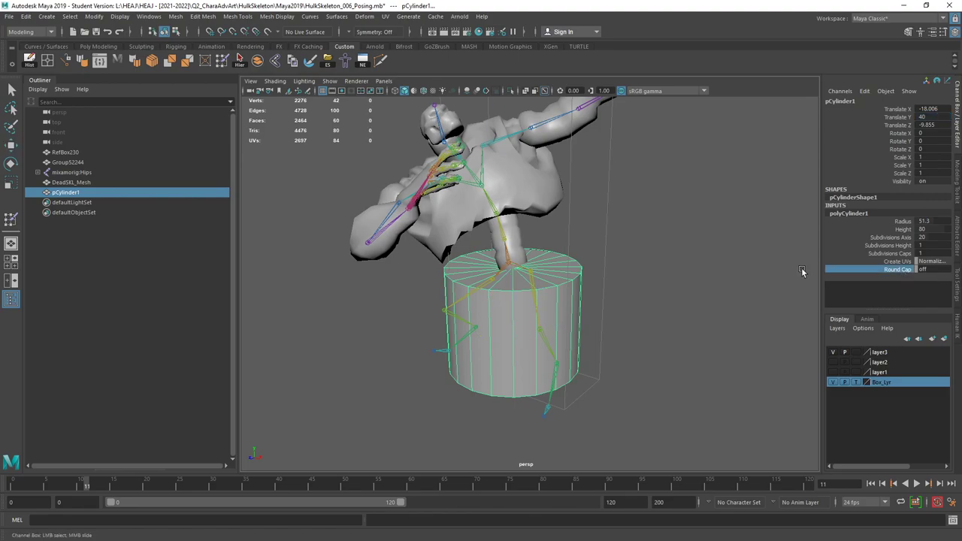
pyautogui.moveTo(712, 239); pyautogui.dragTo(659, 228, button='middle')
pyautogui.click(894, 253)
pyautogui.click(890, 245)
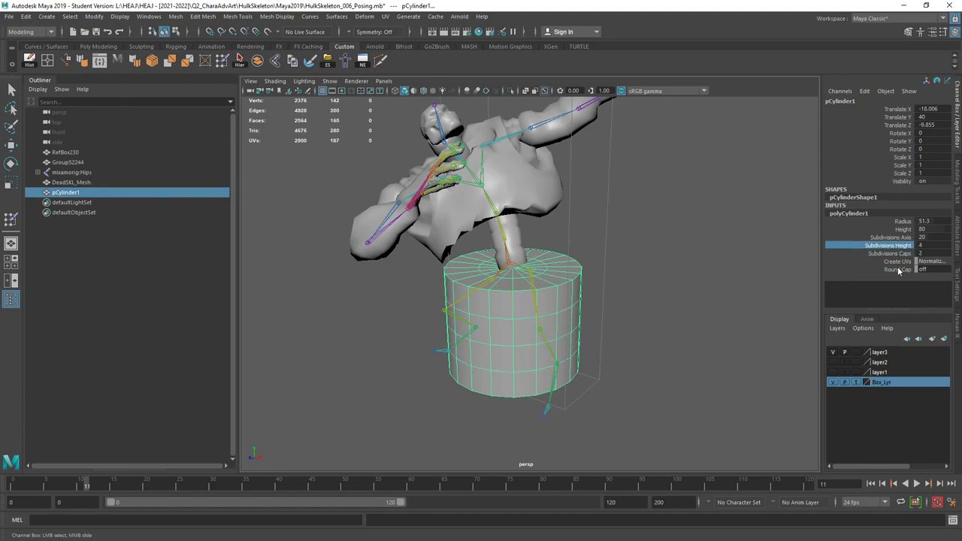
# Step: Set the cylinder's Subdivisions Axis to 40 and check the mesh in wireframe and shaded display
pyautogui.click(906, 238)
pyautogui.moveTo(690, 236); pyautogui.dragTo(703, 230, button='middle')
pyautogui.press('4')
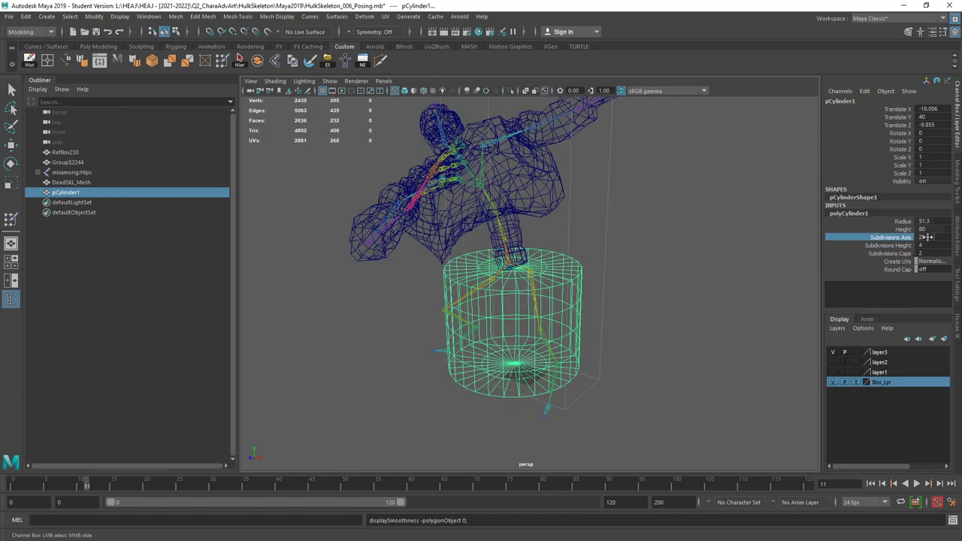
pyautogui.doubleClick(924, 237)
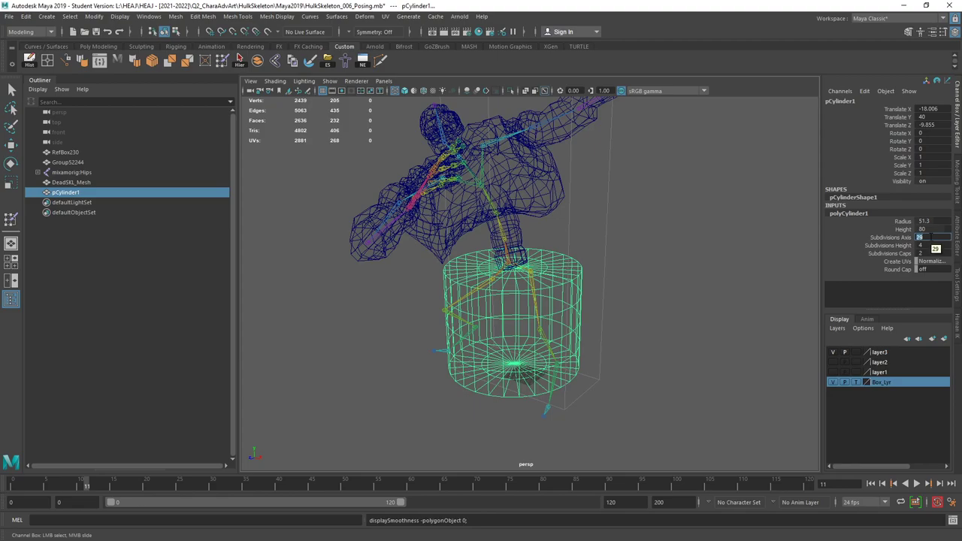
pyautogui.write('40')
pyautogui.press('Return')
pyautogui.click(723, 248)
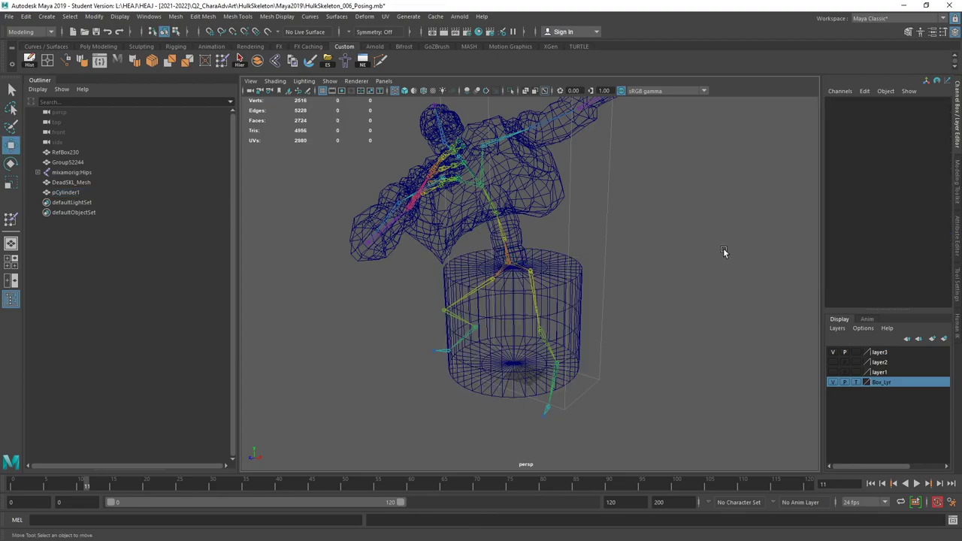
pyautogui.press('5')
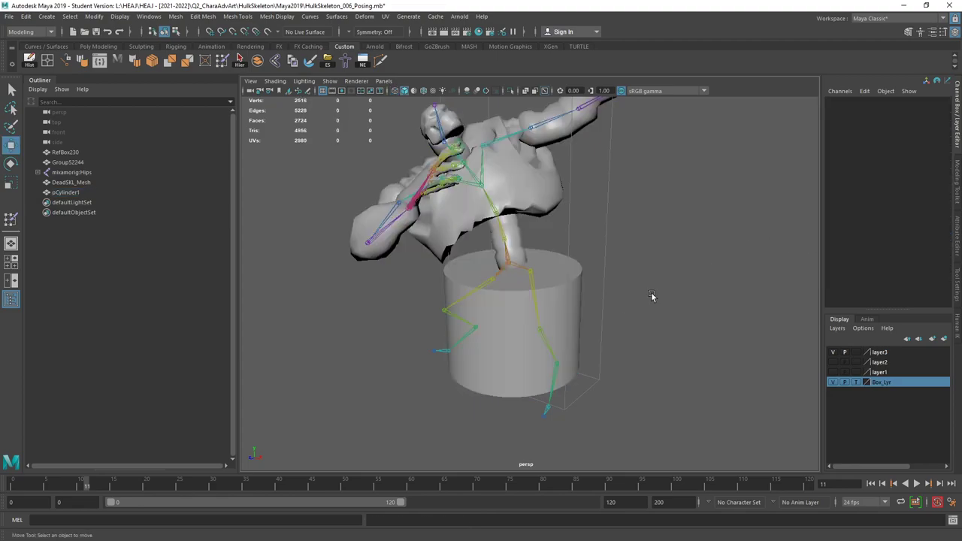
# Step: Bevel the cylinder's upper and lower rim edge loops with a fraction of 0.3 and 2 segments
pyautogui.click(560, 283)
pyautogui.click(446, 282)
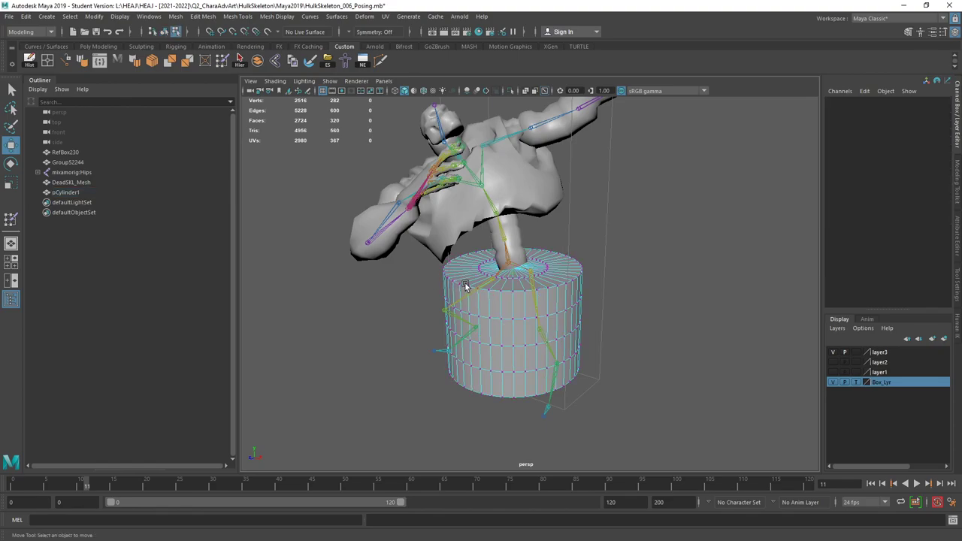
pyautogui.click(508, 301)
pyautogui.keyDown('alt'); pyautogui.moveTo(515, 323); pyautogui.dragTo(515, 350); pyautogui.keyUp('alt')
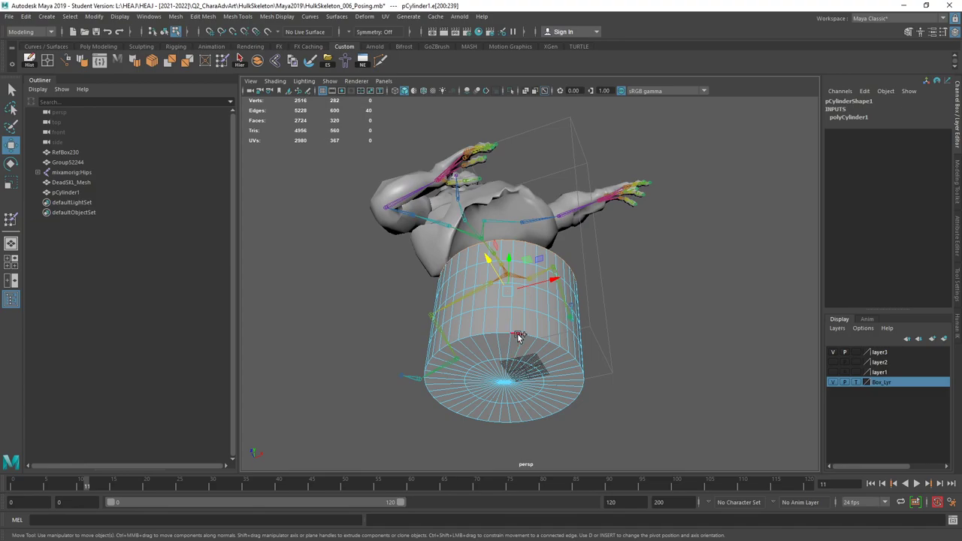
pyautogui.keyDown('shift'); pyautogui.doubleClick(520, 335); pyautogui.keyUp('shift')
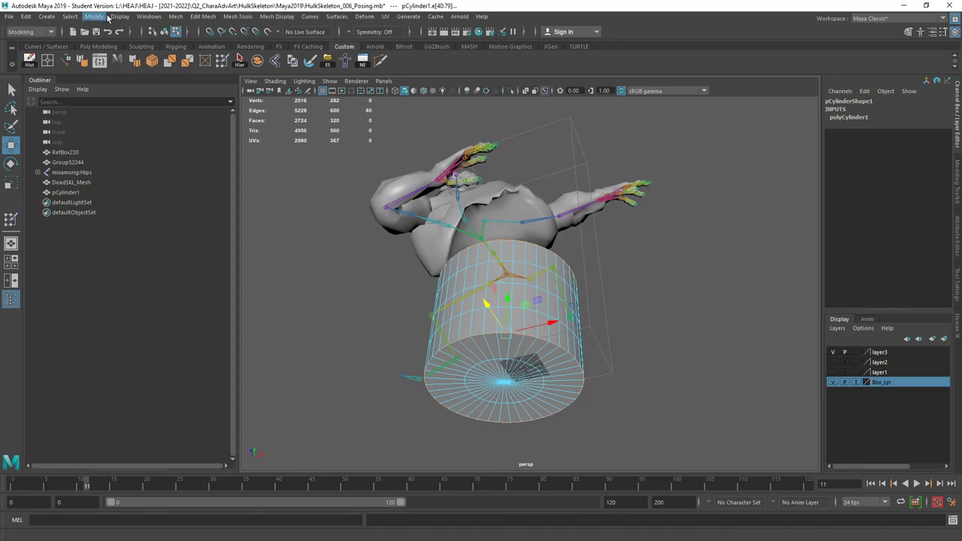
pyautogui.click(173, 16)
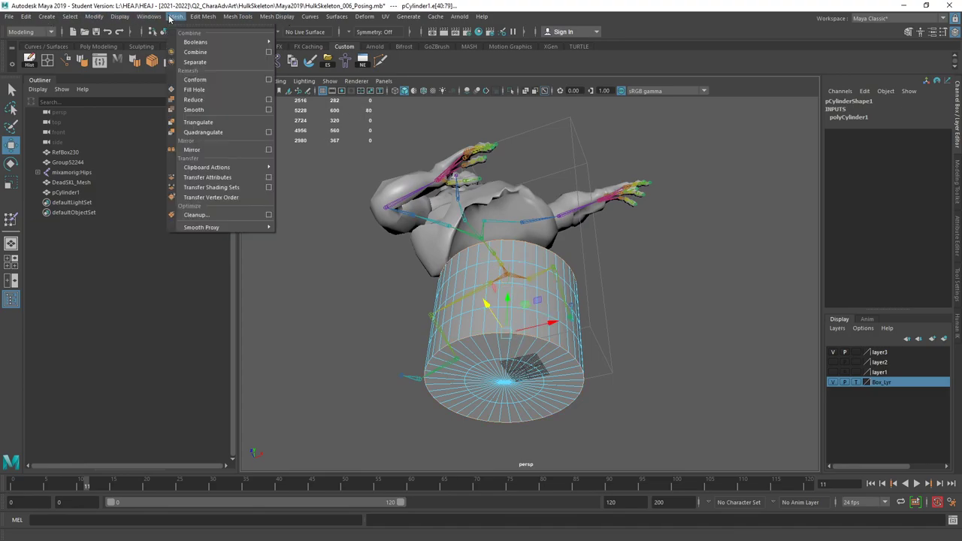
pyautogui.moveTo(210, 21)
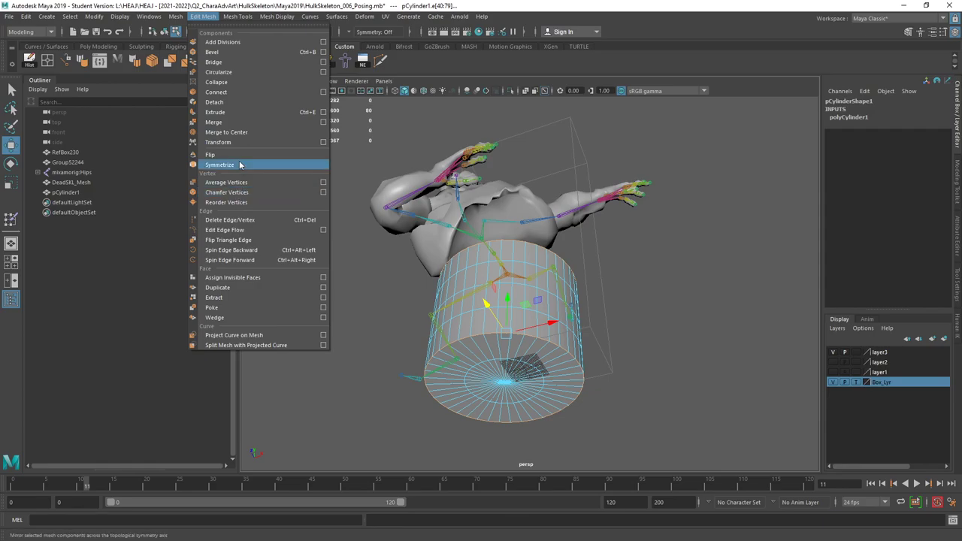
pyautogui.click(260, 51)
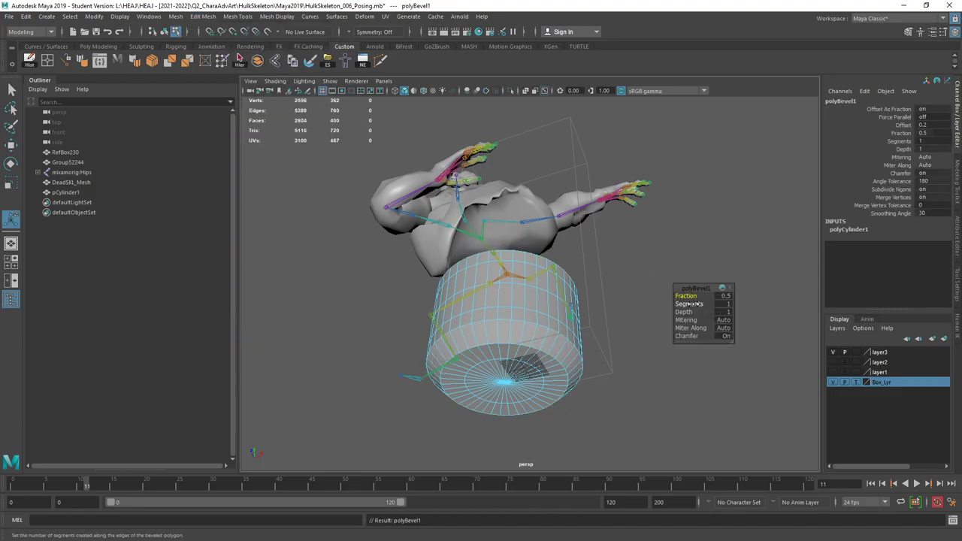
pyautogui.moveTo(684, 296); pyautogui.dragTo(691, 304)
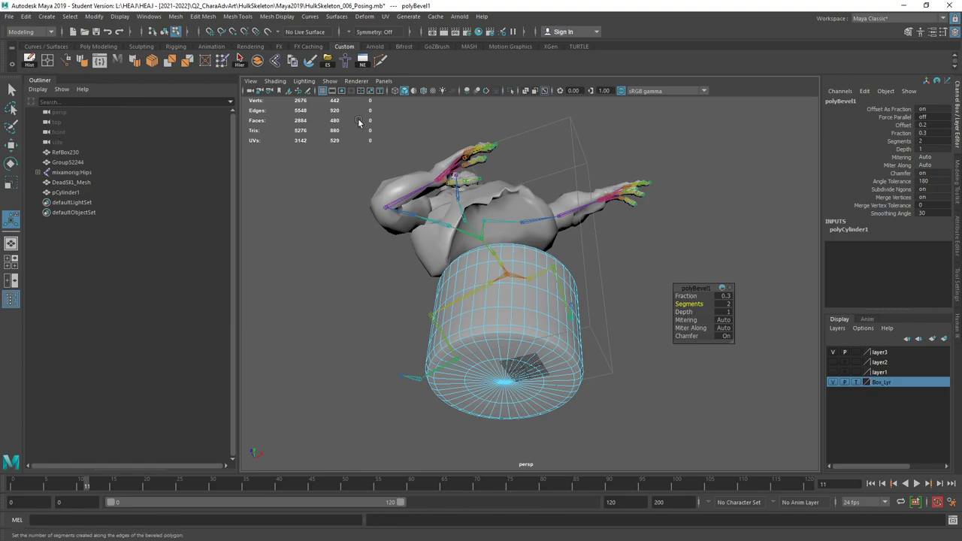
# Step: Return the cylinder to object mode, delete its construction history and soften its edges
pyautogui.press('F8')
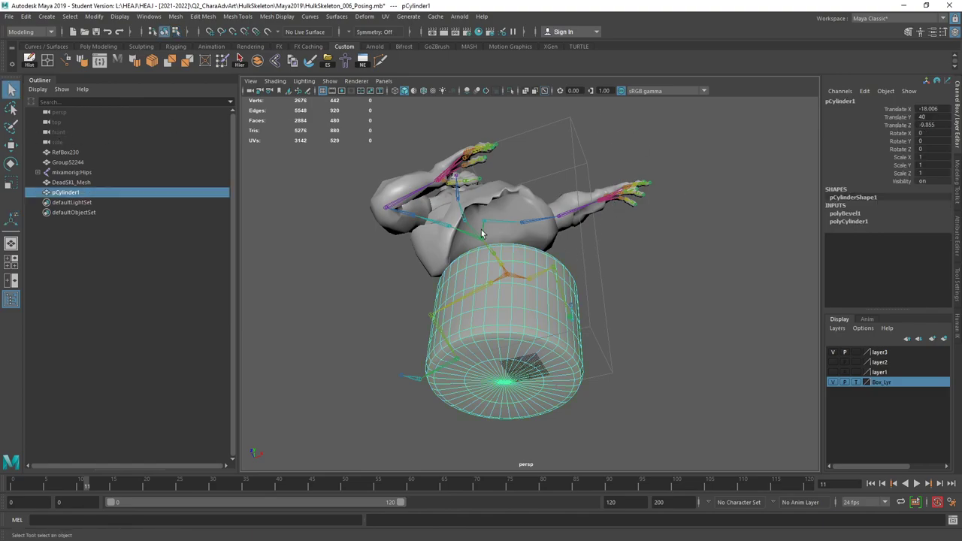
pyautogui.click(30, 63)
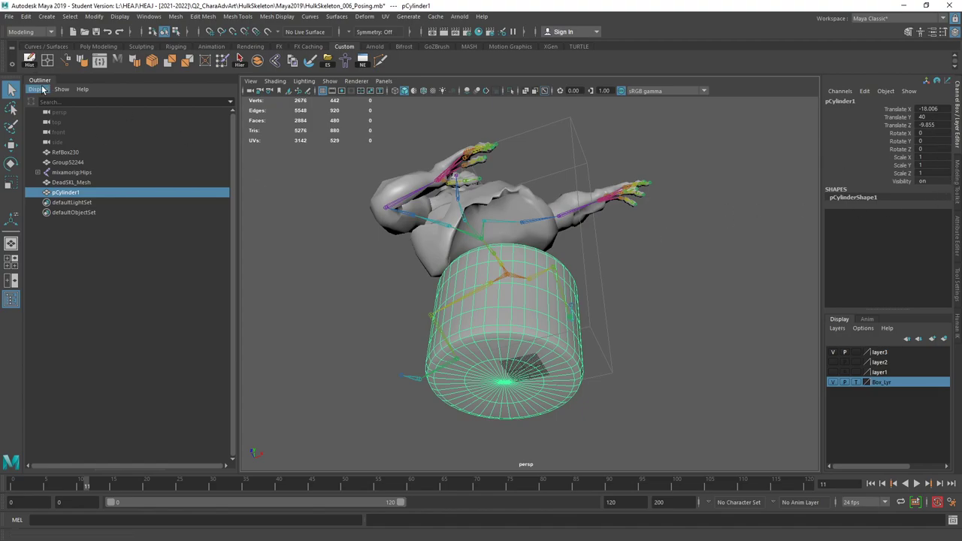
pyautogui.click(81, 61)
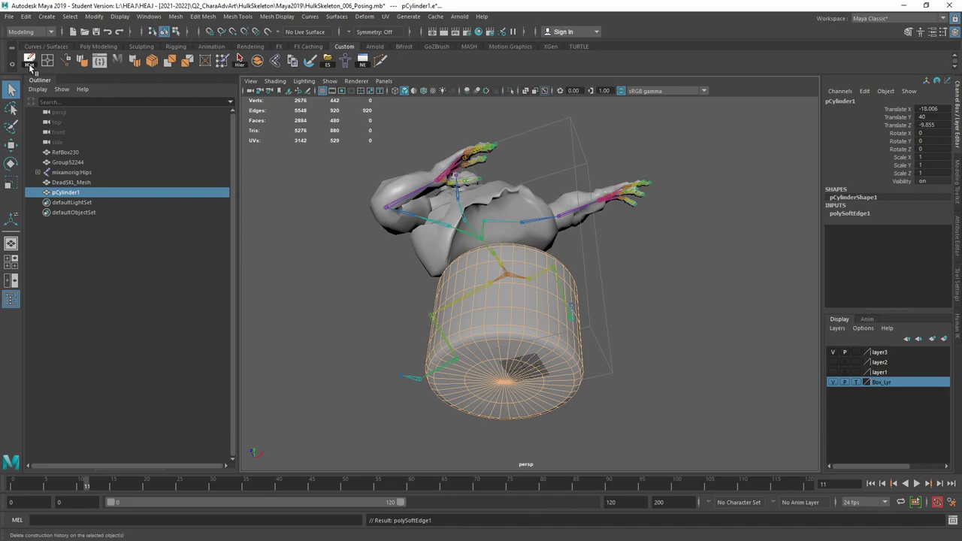
# Step: Delete the cylinder's construction history and raise it to a Translate Y of about 47.1 under the spine
pyautogui.click(29, 64)
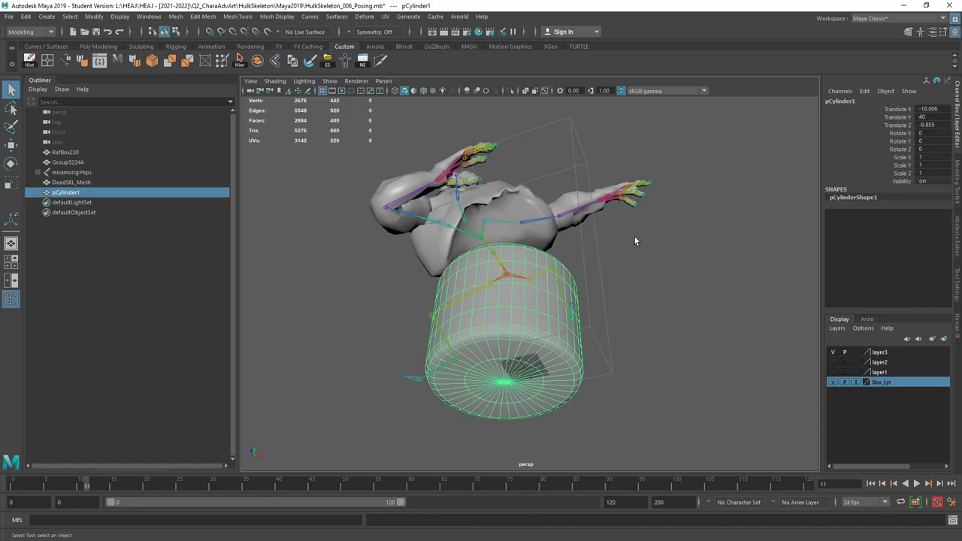
pyautogui.keyDown('alt'); pyautogui.moveTo(637, 241); pyautogui.dragTo(708, 269); pyautogui.keyUp('alt')
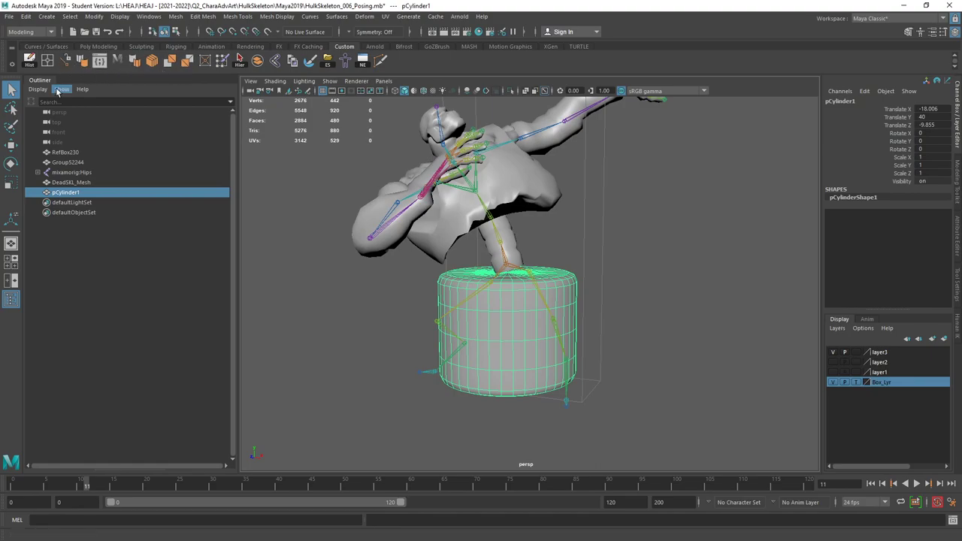
pyautogui.click(12, 145)
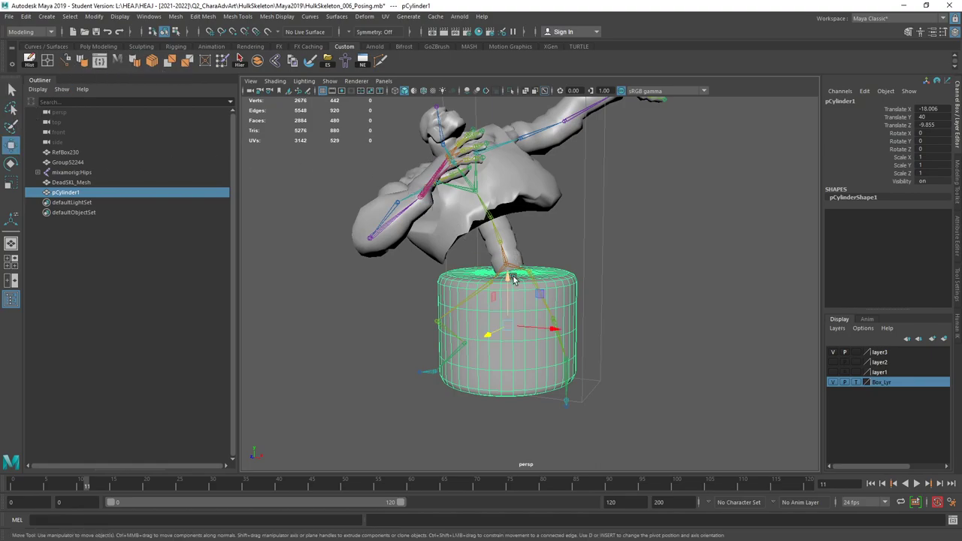
pyautogui.moveTo(508, 281); pyautogui.dragTo(631, 208)
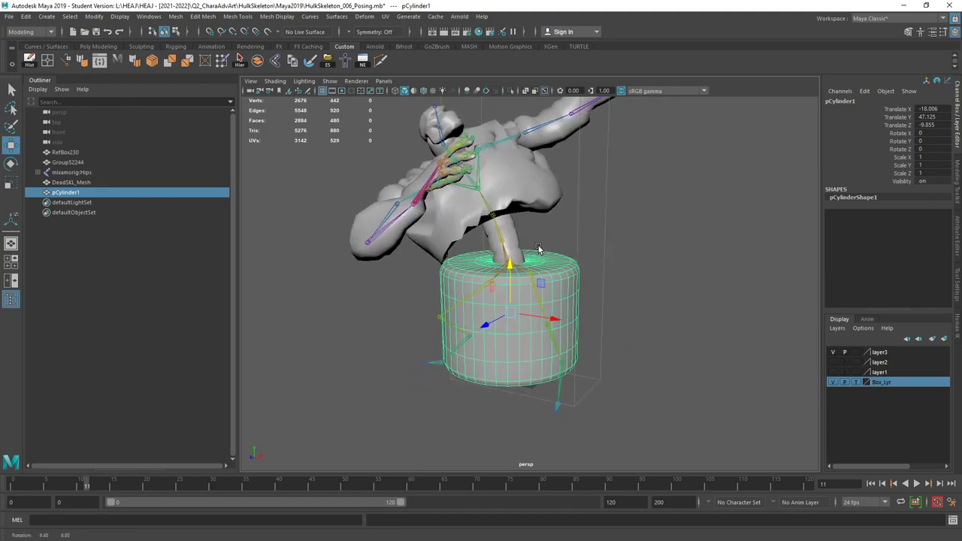
# Step: Rename the cylinder as Socle
pyautogui.doubleClick(841, 100)
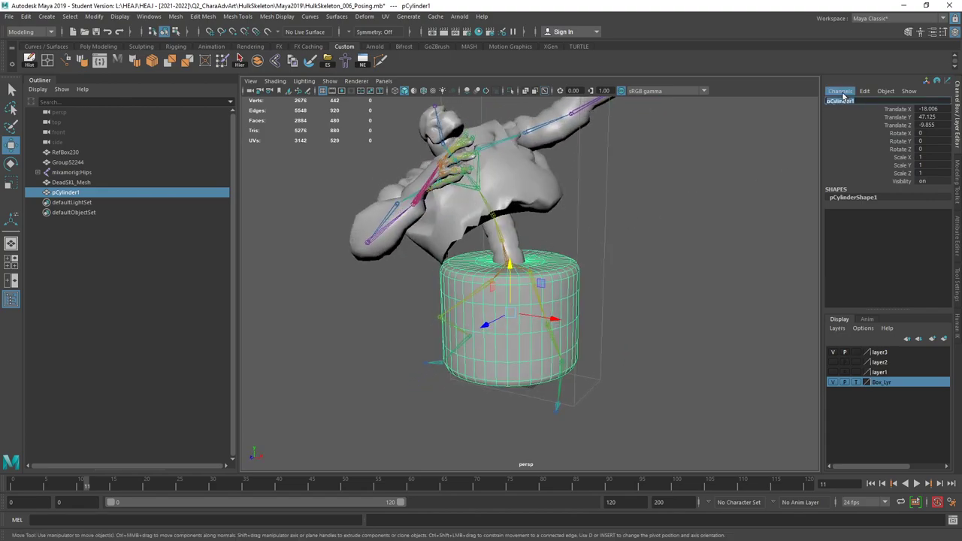
pyautogui.write('socle')
pyautogui.press('Return')
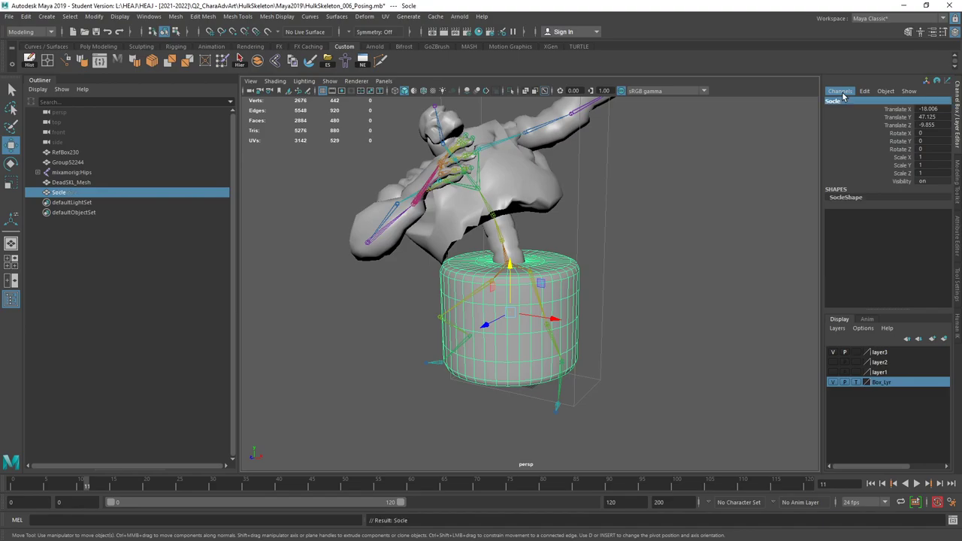
# Step: Create a Blinn material in the Hypershade and name it Socle_SHD
pyautogui.click(478, 31)
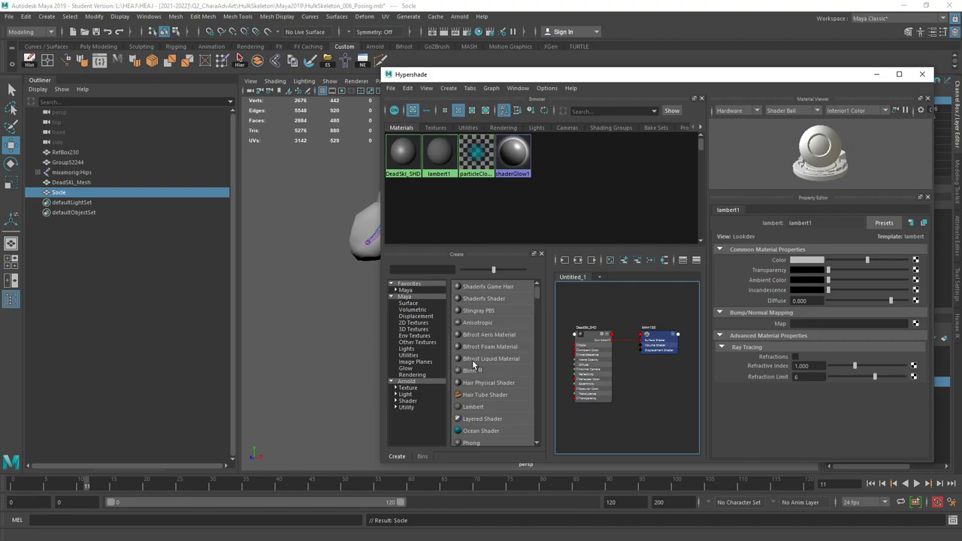
pyautogui.click(474, 372)
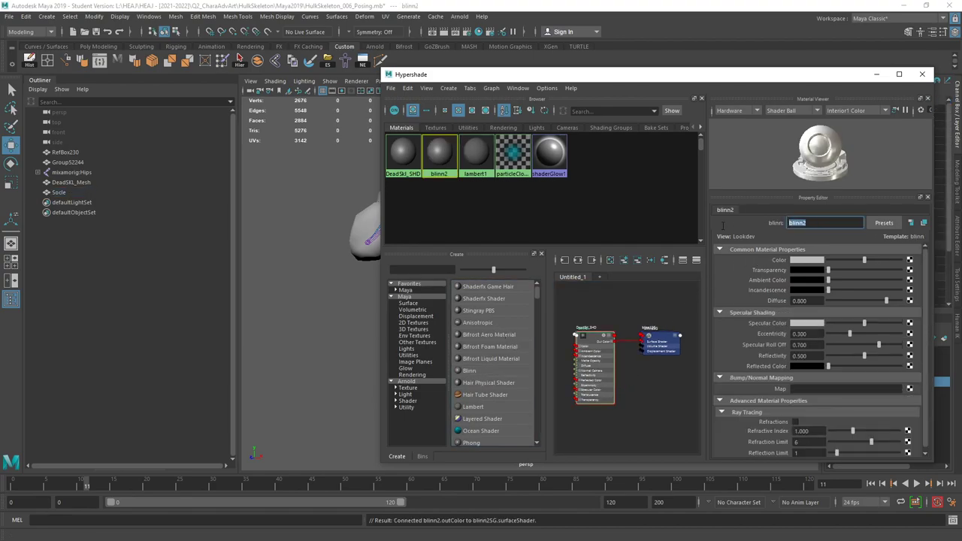
pyautogui.write('Socle_SHD')
pyautogui.press('Return')
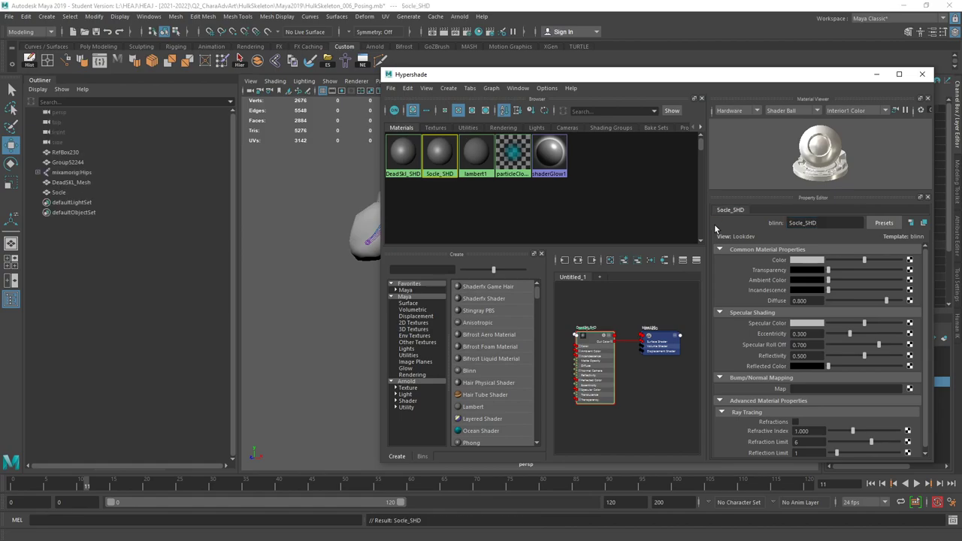
# Step: Assign the Socle_SHD material to the Socle cylinder and close the Hypershade
pyautogui.moveTo(692, 76); pyautogui.dragTo(944, 144)
pyautogui.click(562, 285)
pyautogui.rightClick(685, 226)
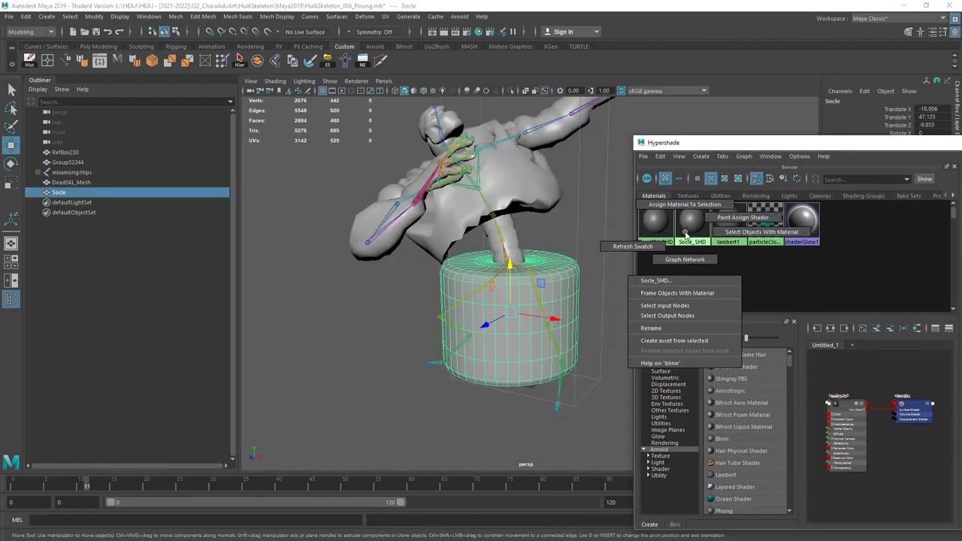
pyautogui.click(682, 205)
pyautogui.moveTo(757, 143); pyautogui.dragTo(949, 117)
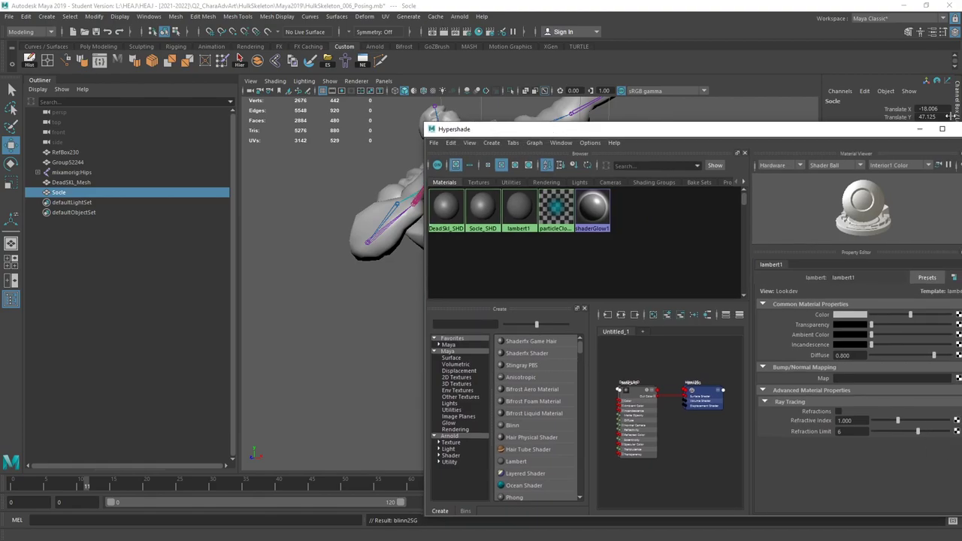
pyautogui.moveTo(857, 139); pyautogui.dragTo(767, 133)
pyautogui.click(868, 124)
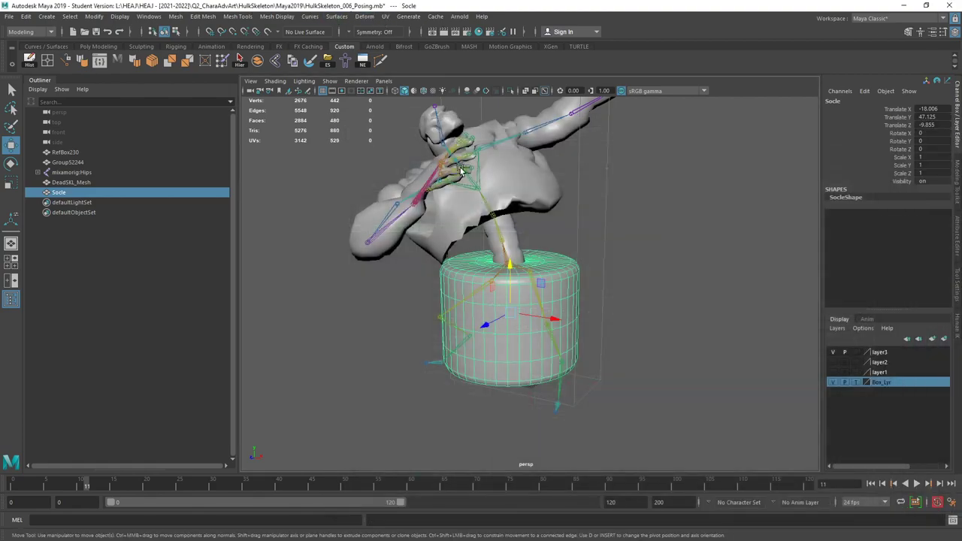
# Step: Save the current posing scene, accepting the student version notice
pyautogui.press('q')
pyautogui.hotkey('ctrl', 's')
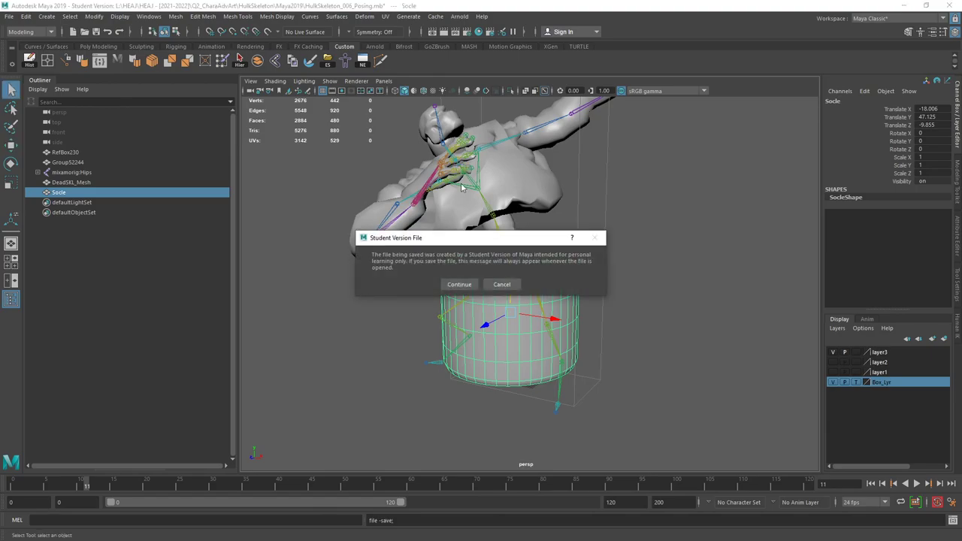
pyautogui.click(453, 284)
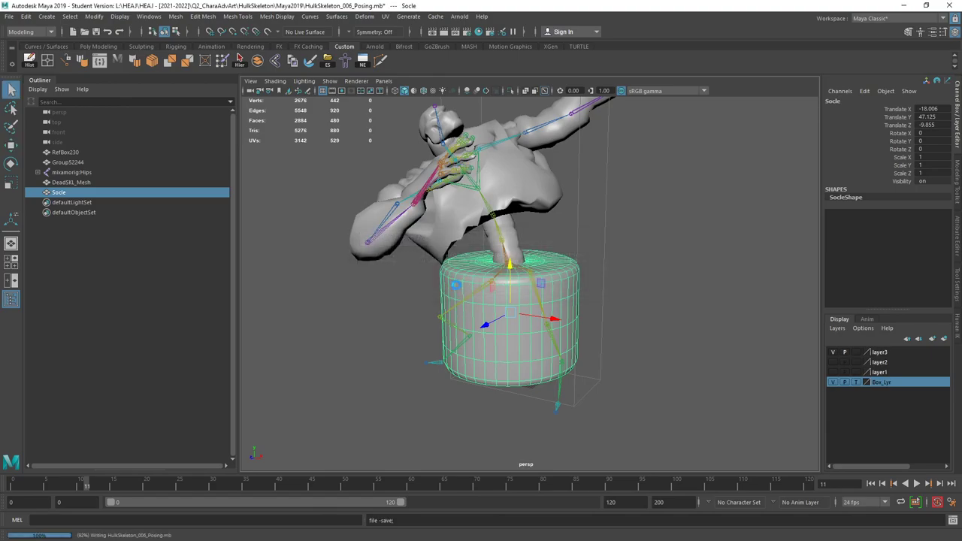
# Step: Save the scene as a new version named HulkSkeleton_007_Export in the Maya2019 folder
pyautogui.click(9, 16)
pyautogui.click(42, 67)
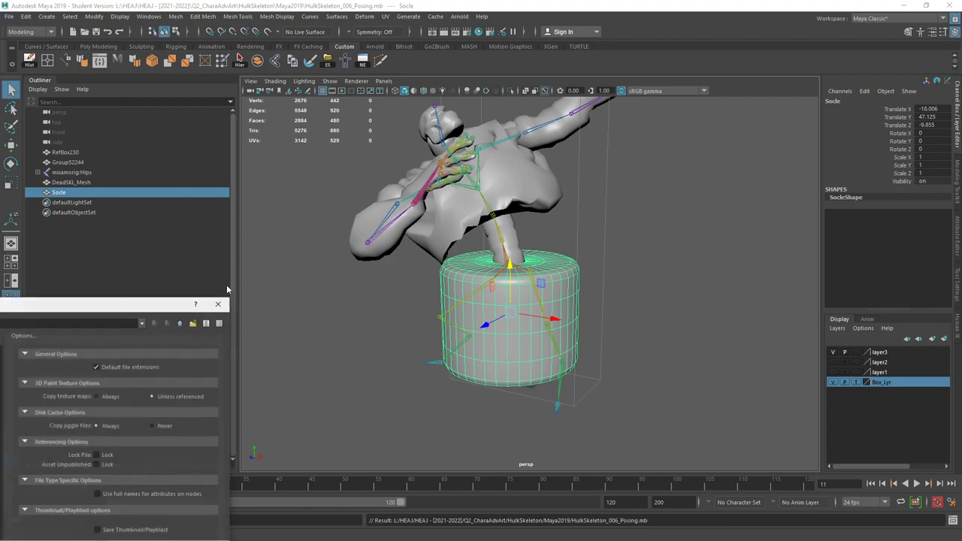
pyautogui.moveTo(133, 298); pyautogui.dragTo(610, 147)
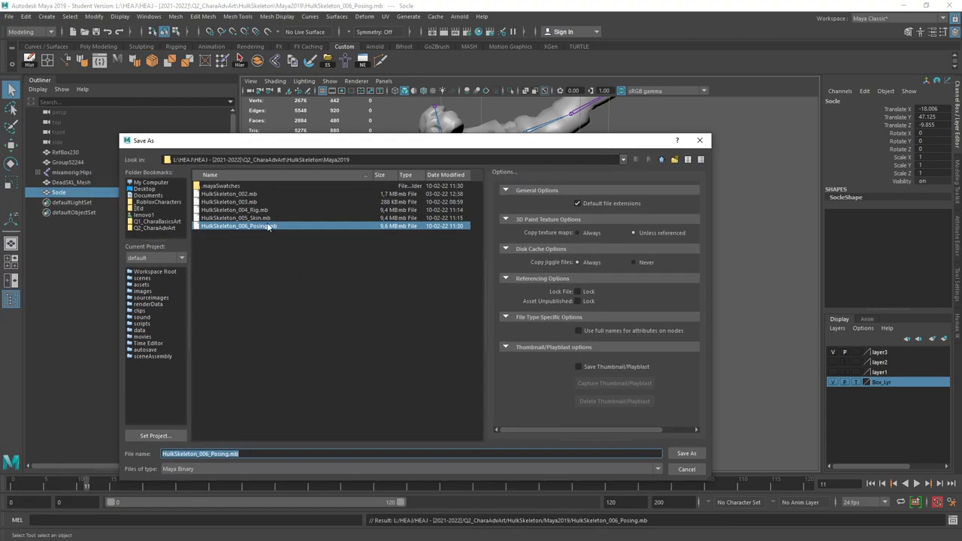
pyautogui.moveTo(206, 453); pyautogui.dragTo(423, 478)
pyautogui.write('7')
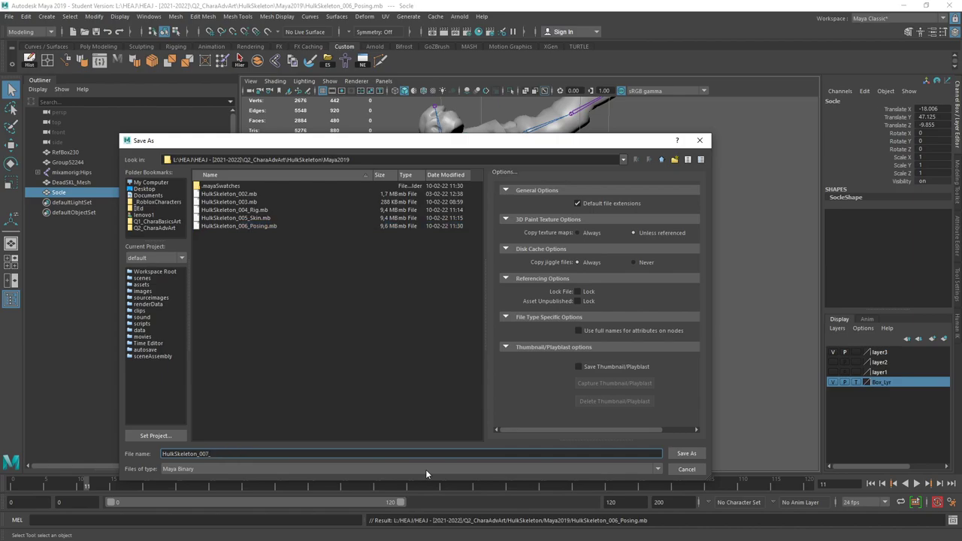
pyautogui.press('Return')
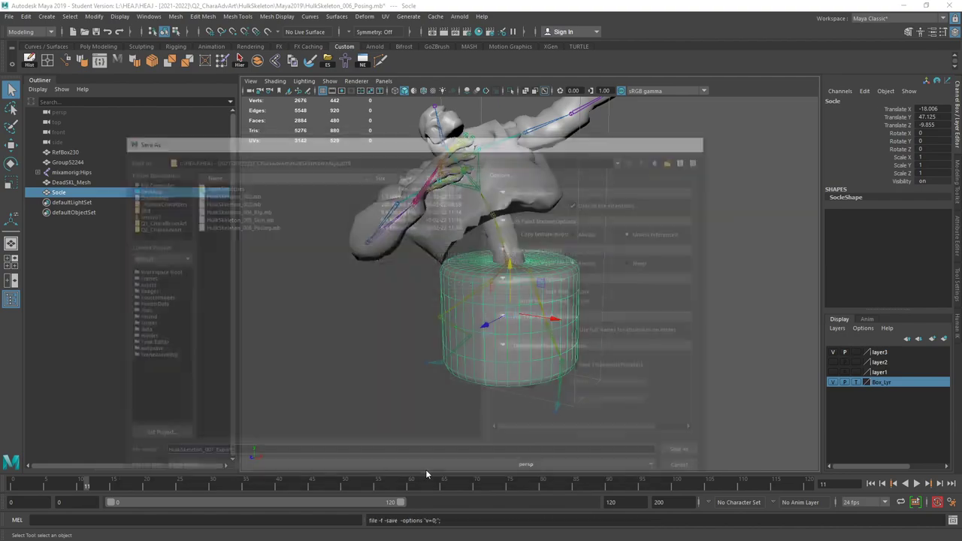
pyautogui.click(459, 284)
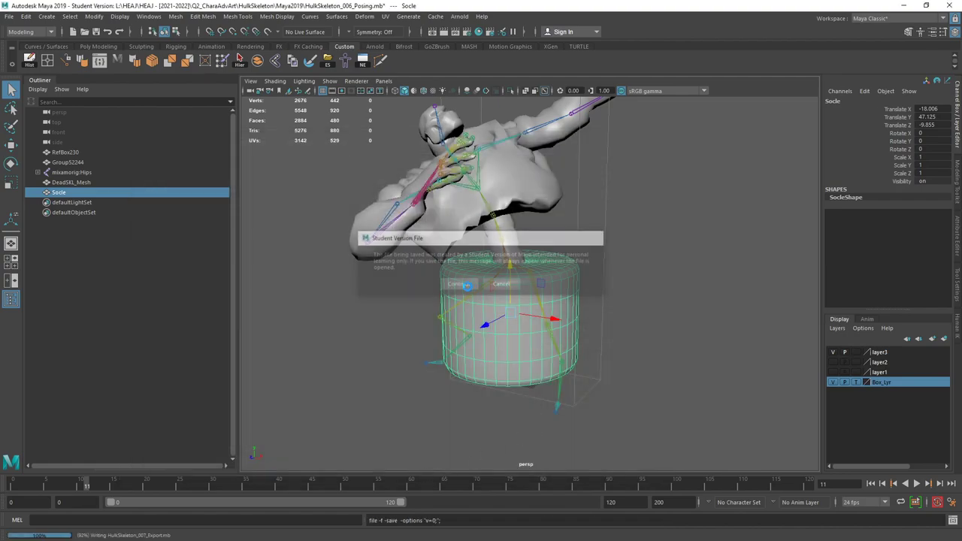
# Step: Delete DeadSKL_Mesh's construction history at frame 11 and scrub to frame 0 to check the mesh is detached from the skeleton
pyautogui.press('w')
pyautogui.click(515, 222)
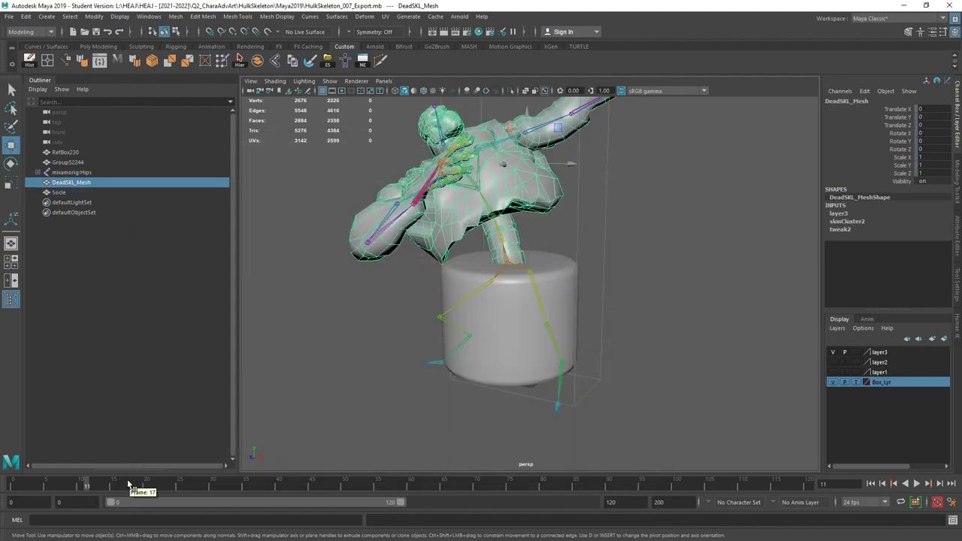
pyautogui.click(26, 487)
pyautogui.moveTo(26, 487); pyautogui.dragTo(86, 487)
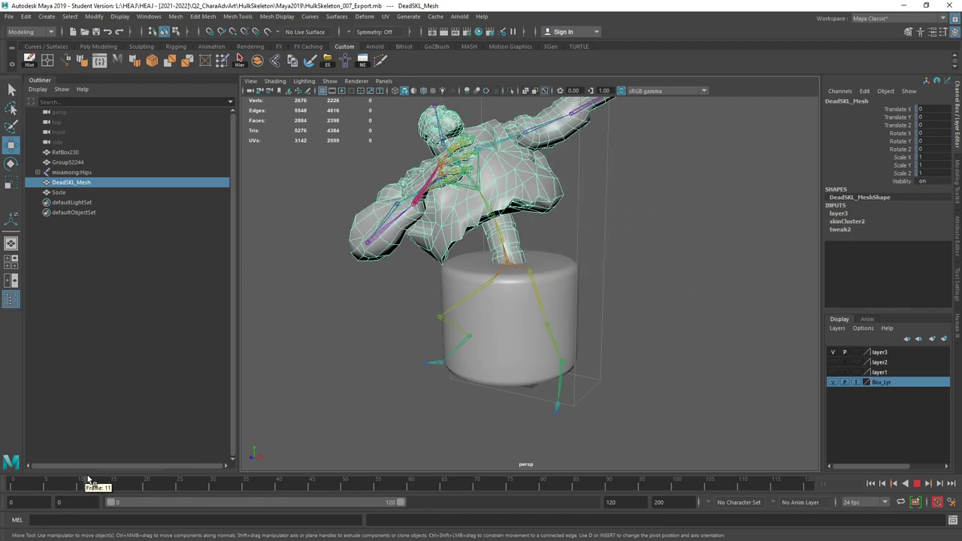
pyautogui.hotkey('alt', 'shift', 'd')
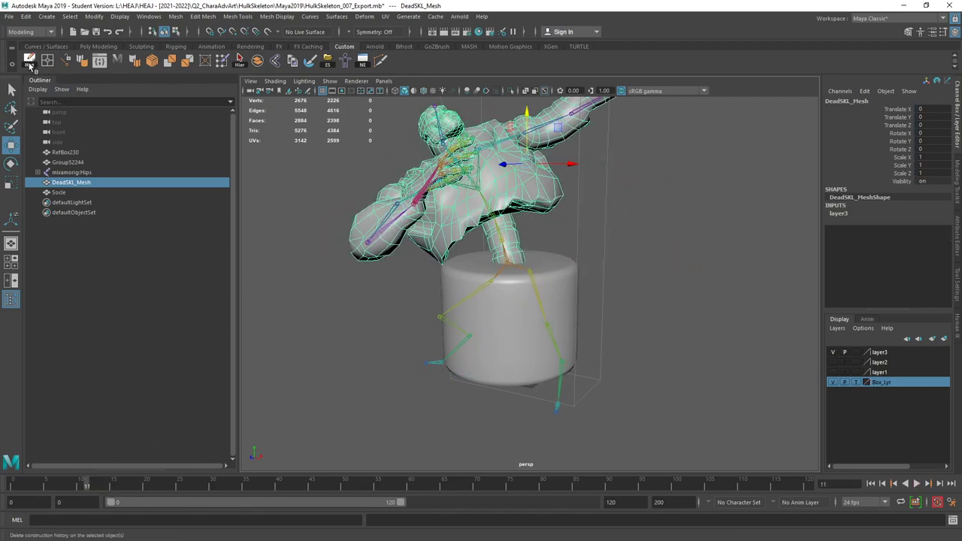
pyautogui.moveTo(89, 489); pyautogui.dragTo(12, 484)
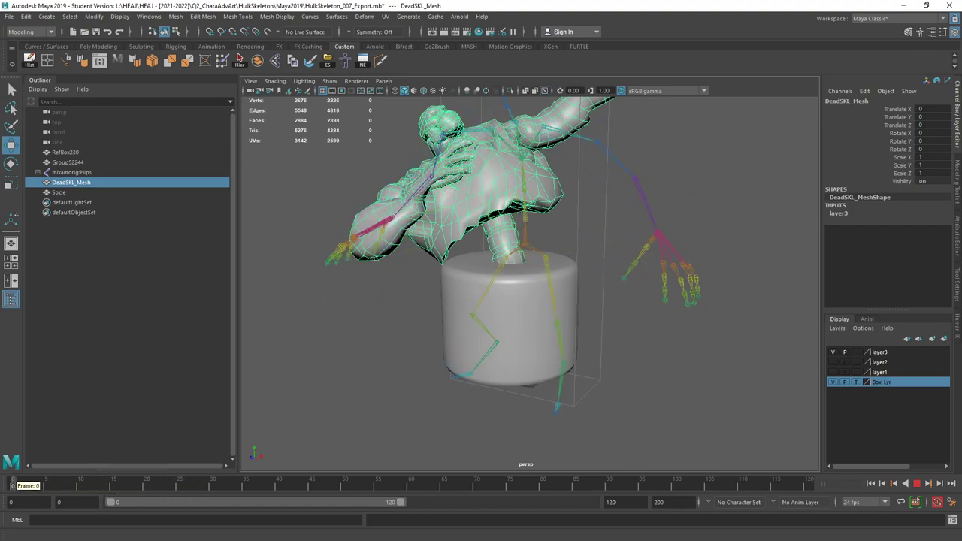
# Step: Delete the mixamorig:Hips skeleton, Group52244 and RefBox230 from the scene
pyautogui.click(73, 161)
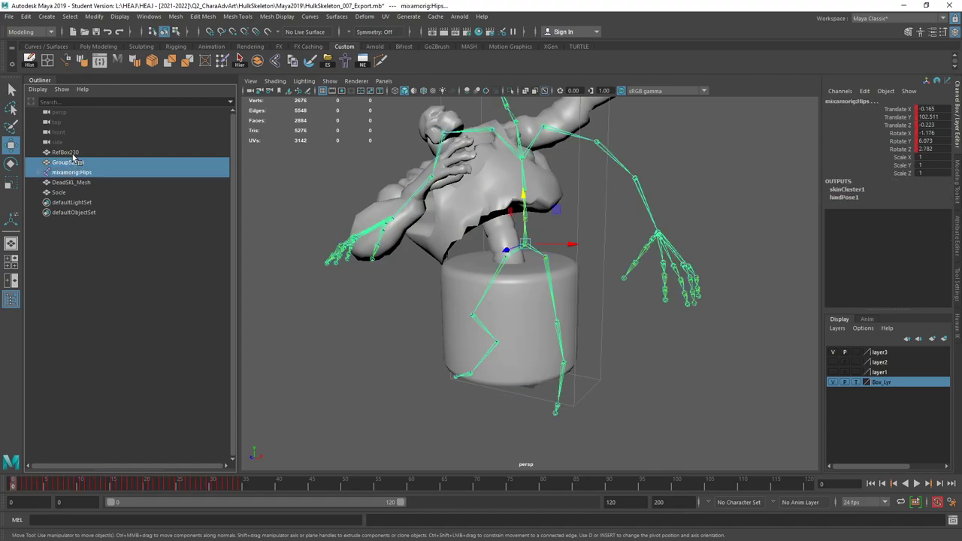
pyautogui.keyDown('ctrl'); pyautogui.click(73, 153); pyautogui.keyUp('ctrl')
pyautogui.press('Delete')
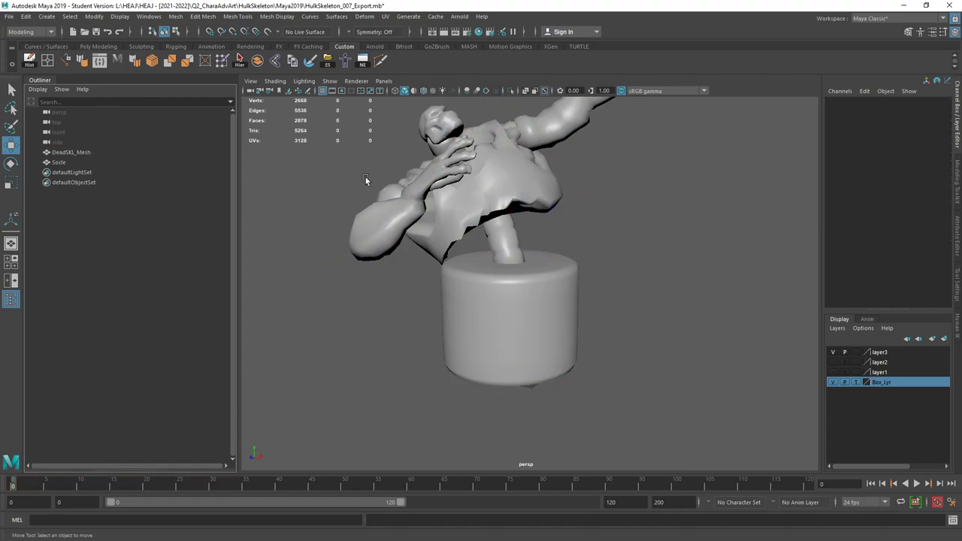
# Step: Export only DeadSKL_Mesh and Socle as FBX into the HulkSkeleton Integration folder, with a file name starting with DeadSKL_
pyautogui.keyDown('alt'); pyautogui.moveTo(545, 186); pyautogui.dragTo(361, 191); pyautogui.keyUp('alt')
pyautogui.moveTo(361, 137); pyautogui.dragTo(684, 364)
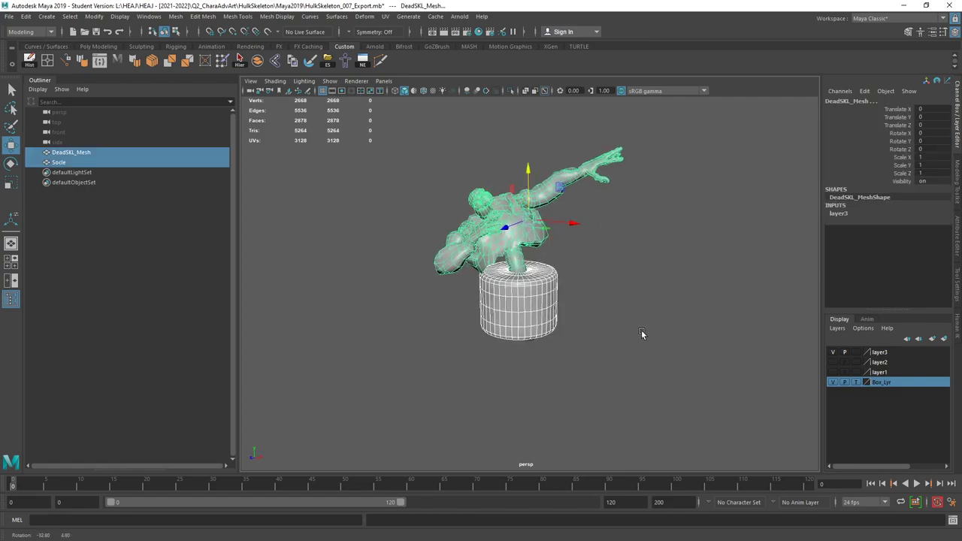
pyautogui.moveTo(641, 330)
pyautogui.keyDown('alt'); pyautogui.mouseDown()
pyautogui.moveTo(644, 299)
pyautogui.moveTo(643, 330)
pyautogui.mouseUp(); pyautogui.keyUp('alt')
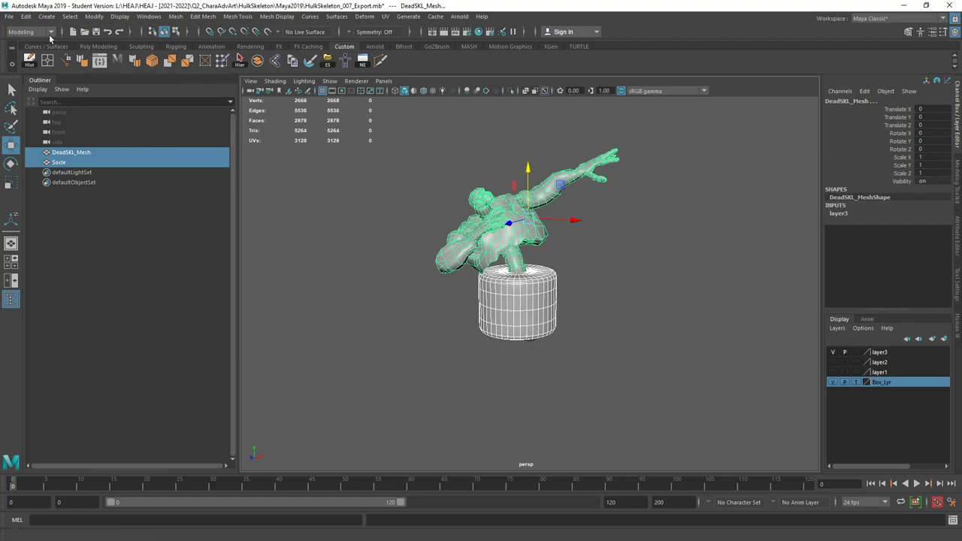
pyautogui.click(10, 18)
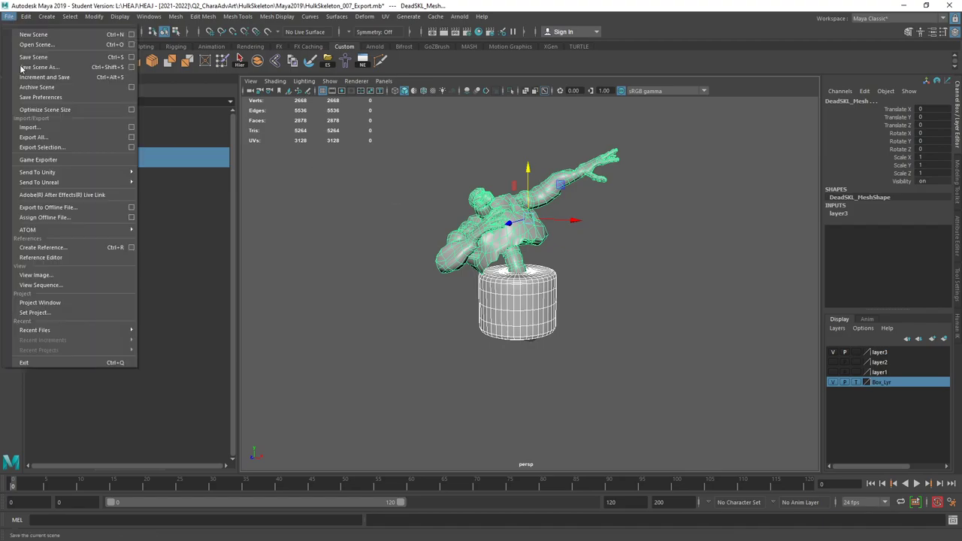
pyautogui.click(42, 148)
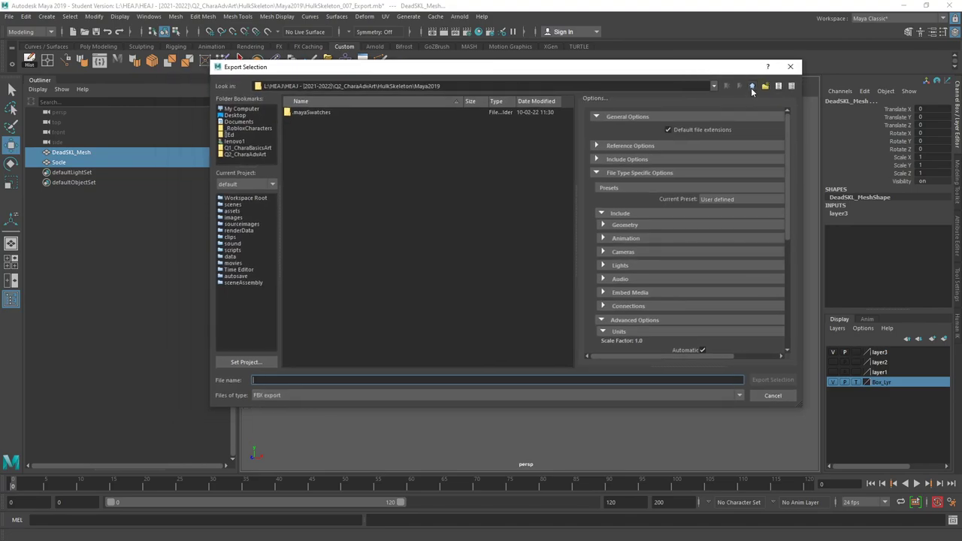
pyautogui.click(752, 88)
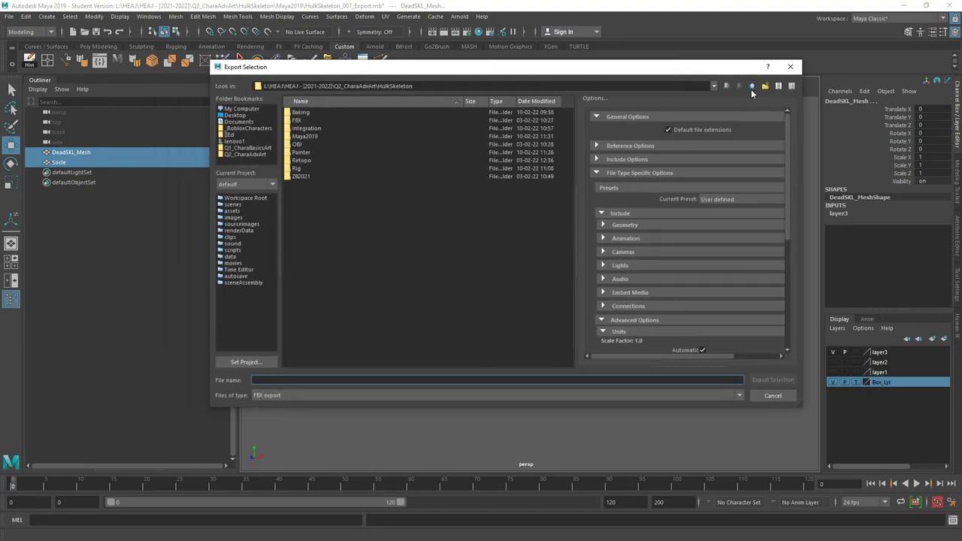
pyautogui.doubleClick(308, 128)
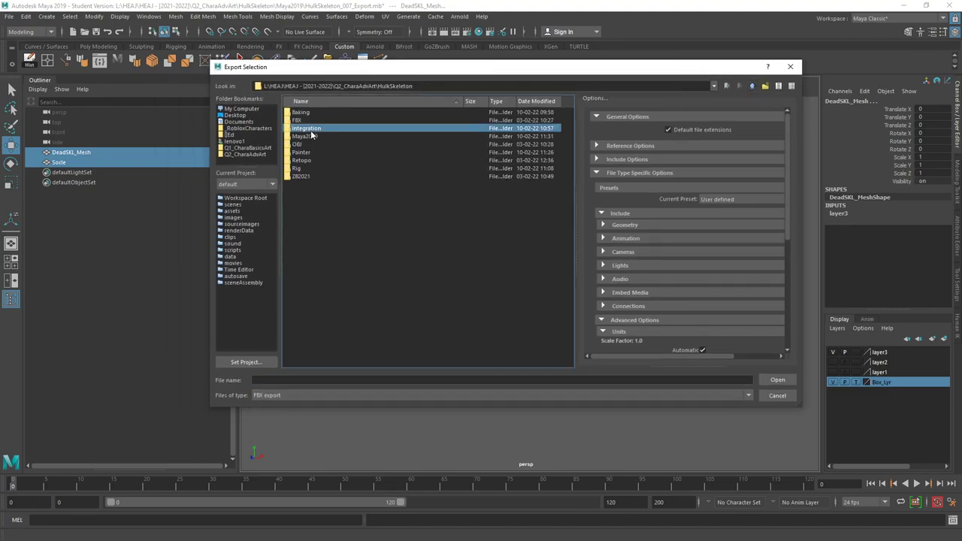
pyautogui.click(269, 380)
pyautogui.write('DeadSKL_')
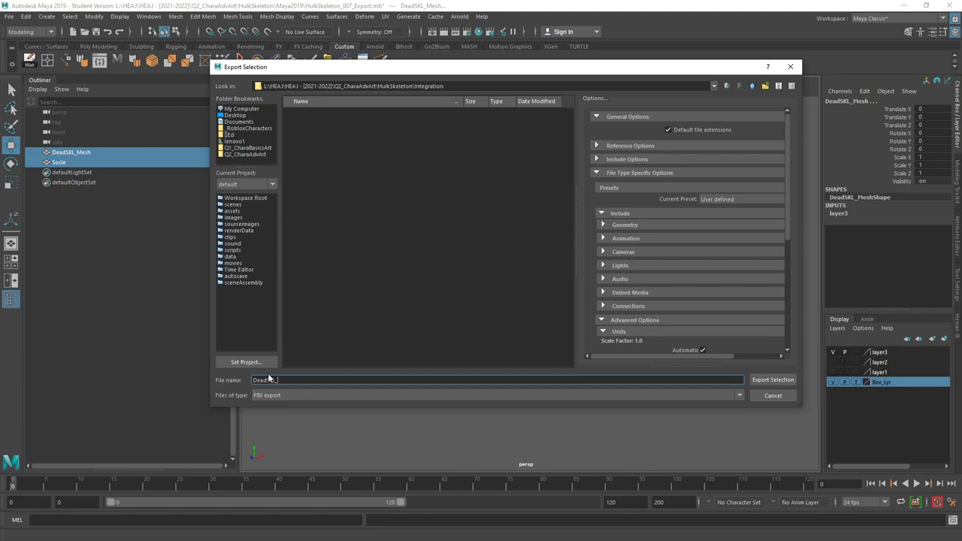
pyautogui.write('se')
pyautogui.press('Return')
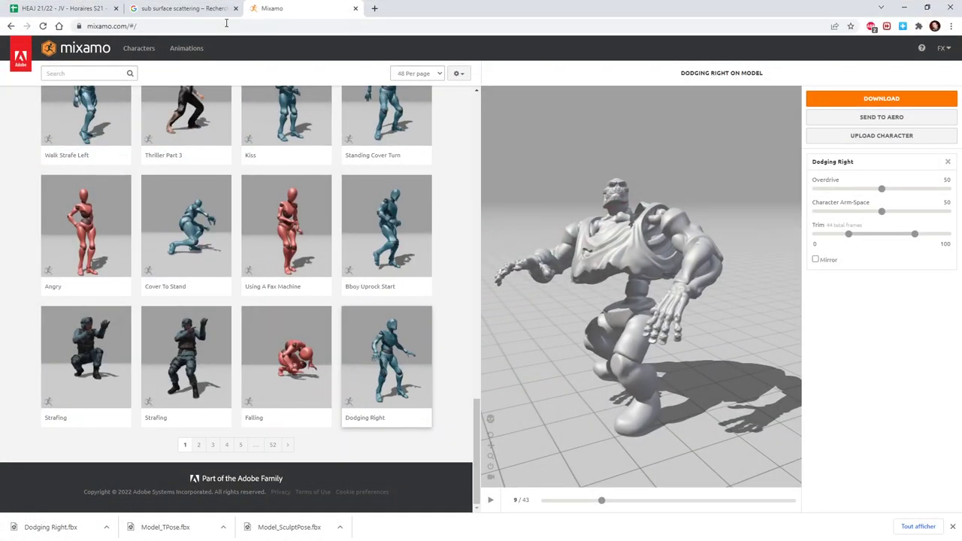
# Step: Open the Sketchfab home page at sketchfab.com in a new browser tab
pyautogui.click(375, 10)
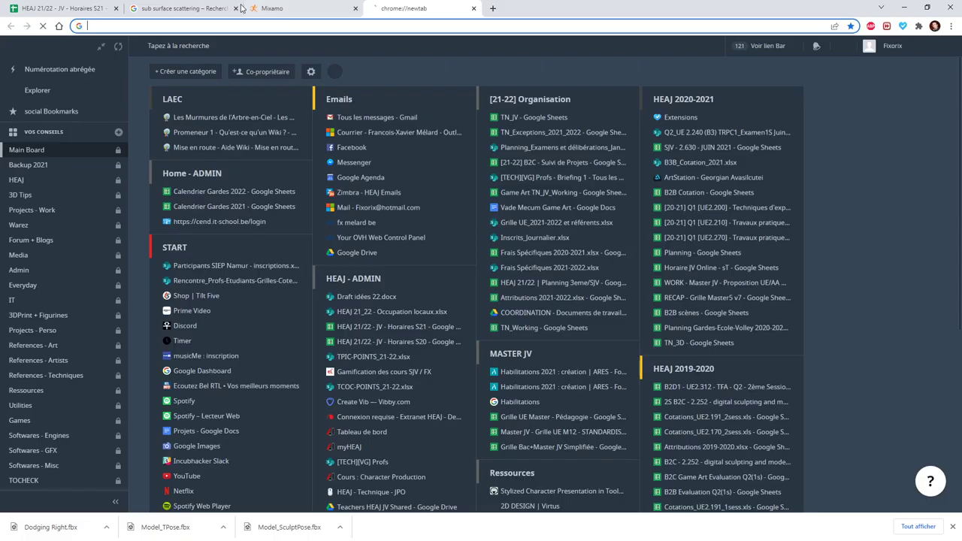
pyautogui.click(204, 26)
pyautogui.write('Sket')
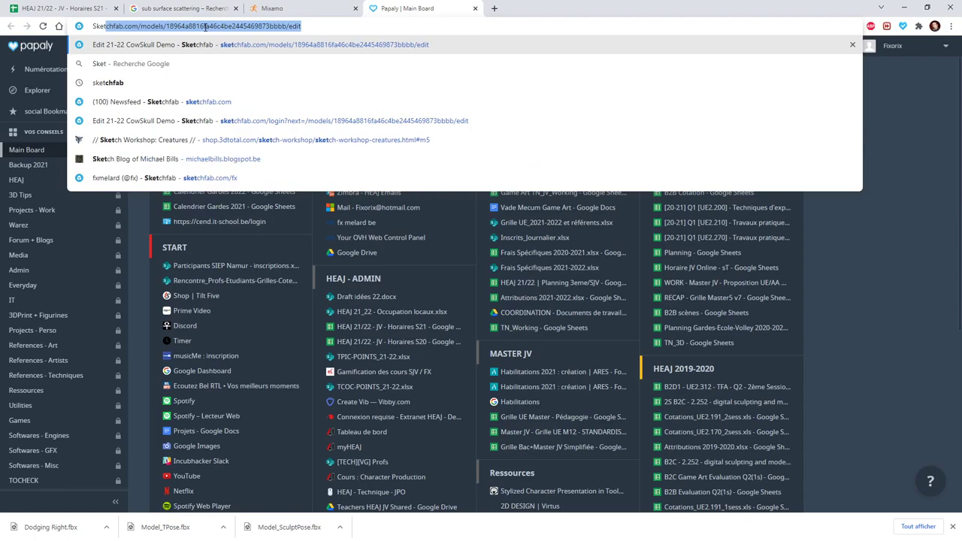
pyautogui.write('chfab')
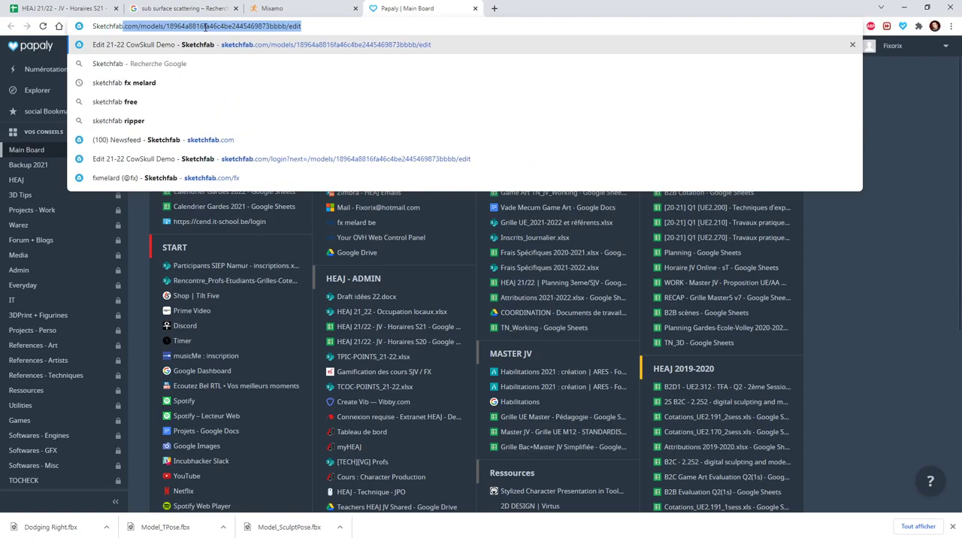
pyautogui.press('Return')
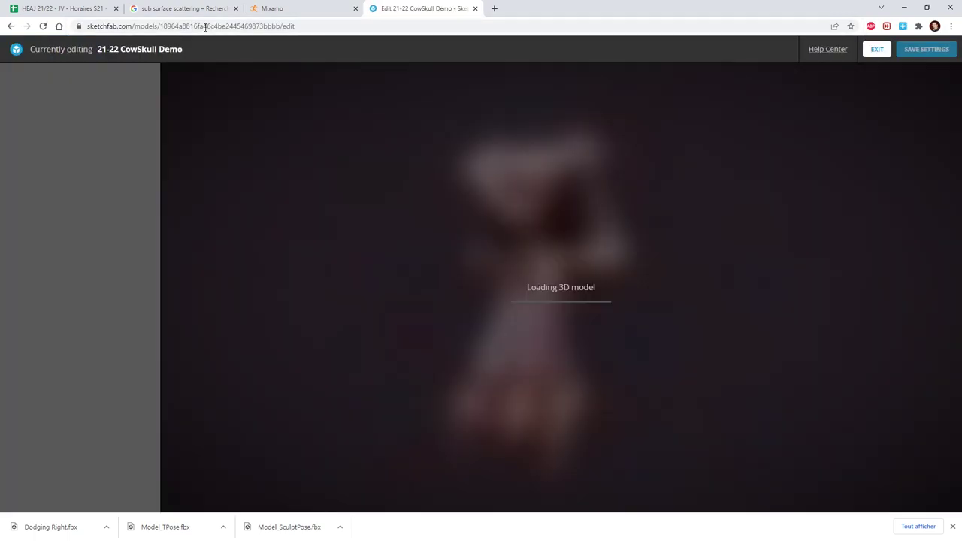
pyautogui.click(195, 27)
pyautogui.click(171, 27)
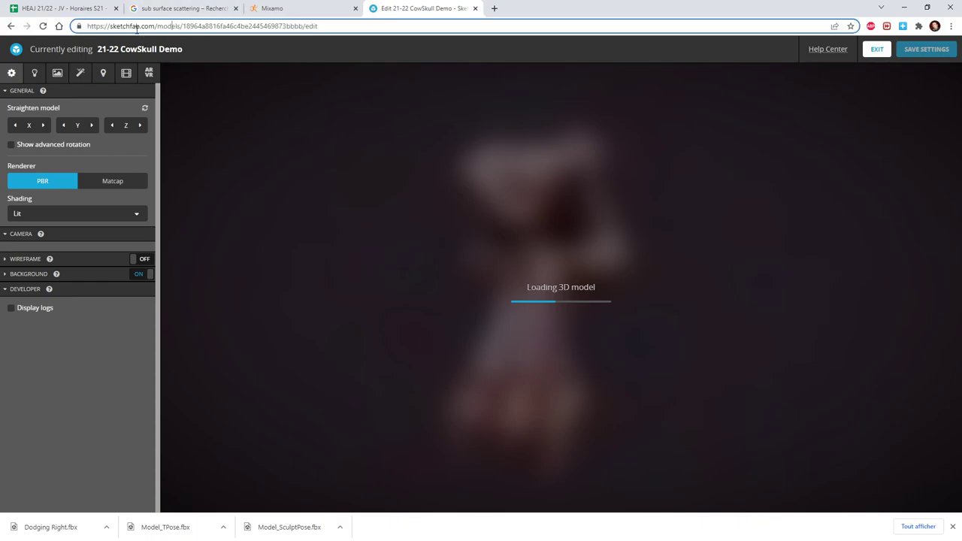
pyautogui.moveTo(157, 26); pyautogui.dragTo(421, 42)
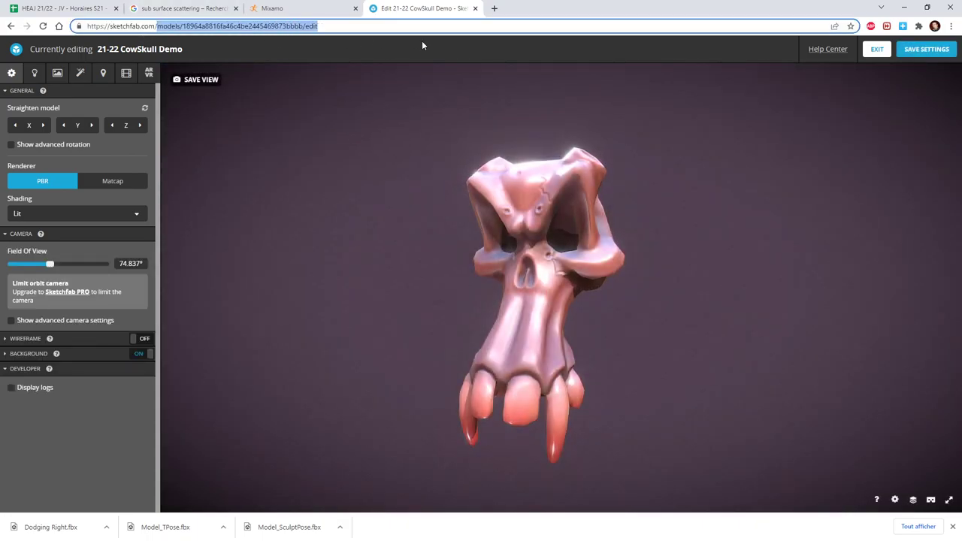
pyautogui.press('BackSpace')
pyautogui.press('Return')
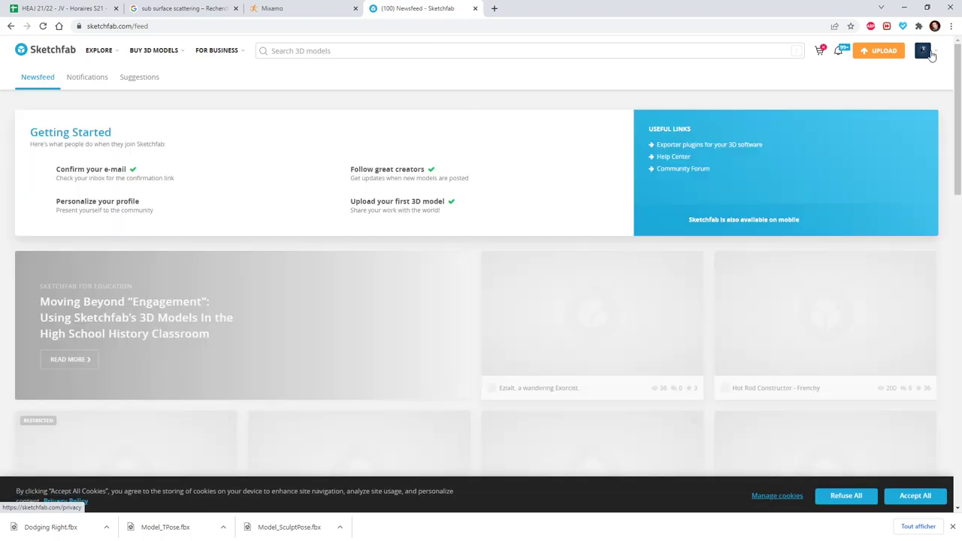
# Step: Check the Sketchfab account's remaining upload credits and start a new model upload
pyautogui.moveTo(929, 56)
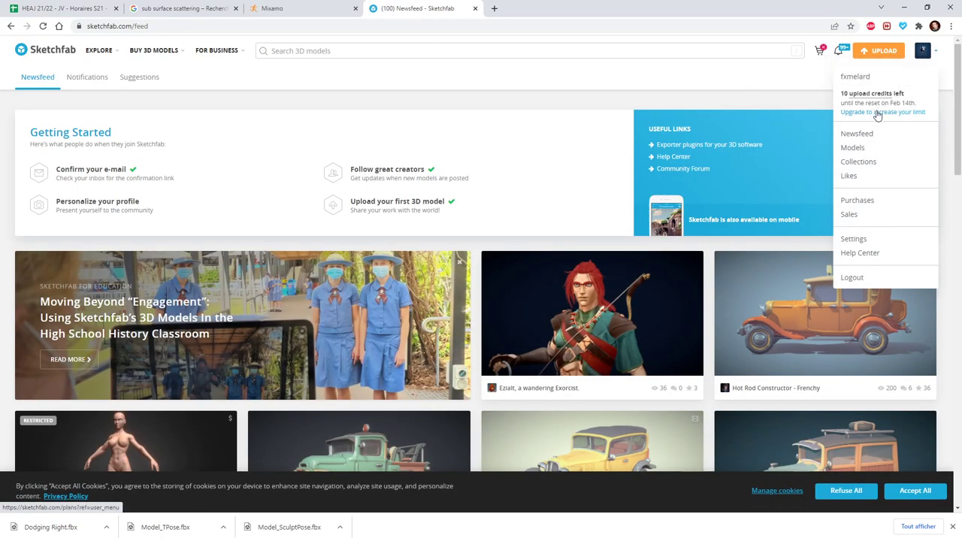
pyautogui.moveTo(869, 88)
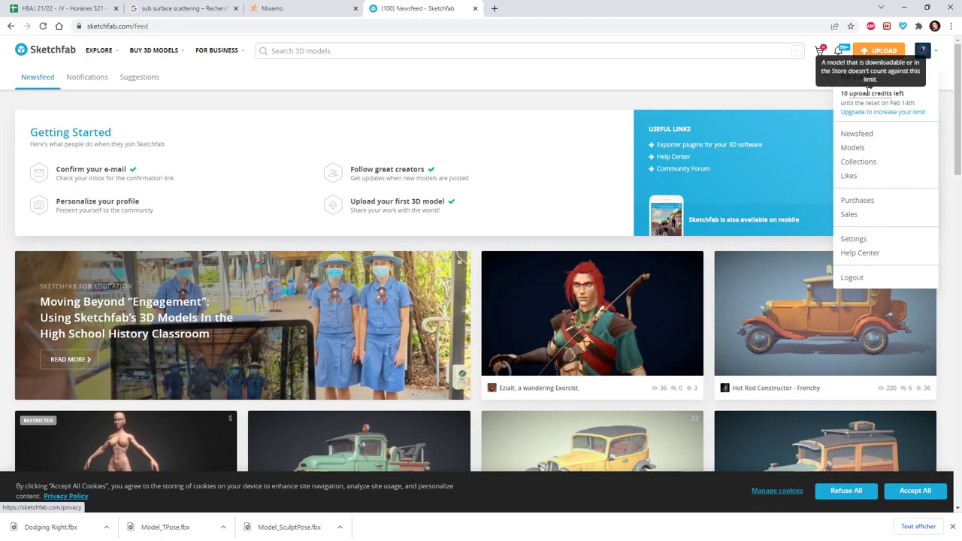
pyautogui.click(879, 51)
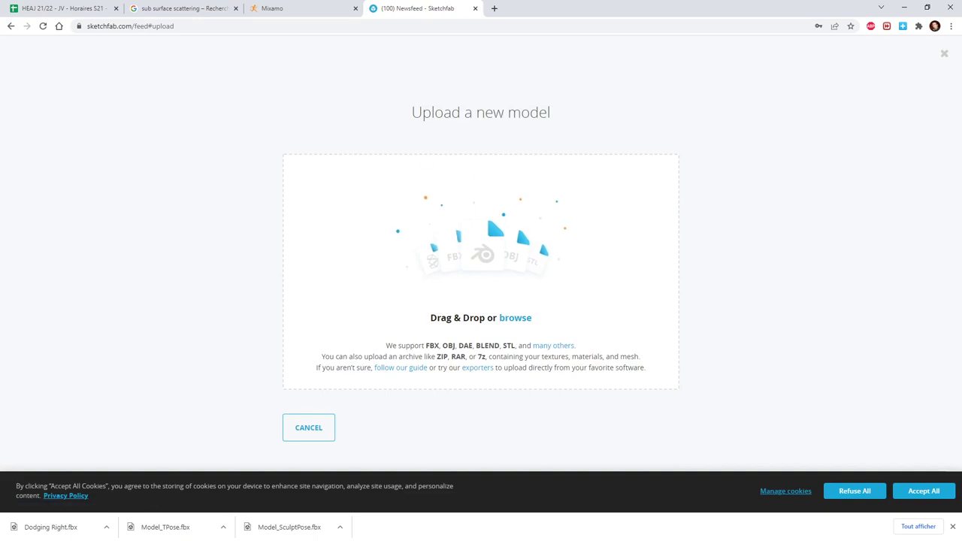
# Step: Add DeadSKL_Pose.fbx from the HulkSkeleton Integration folder to the new model upload and upload it
pyautogui.hotkey('alt', 'Tab')
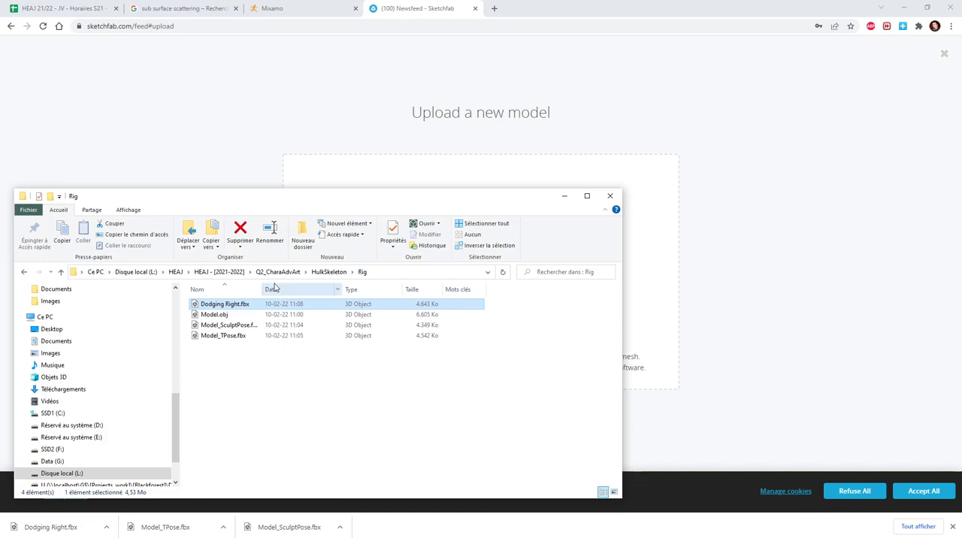
pyautogui.click(323, 272)
pyautogui.doubleClick(219, 325)
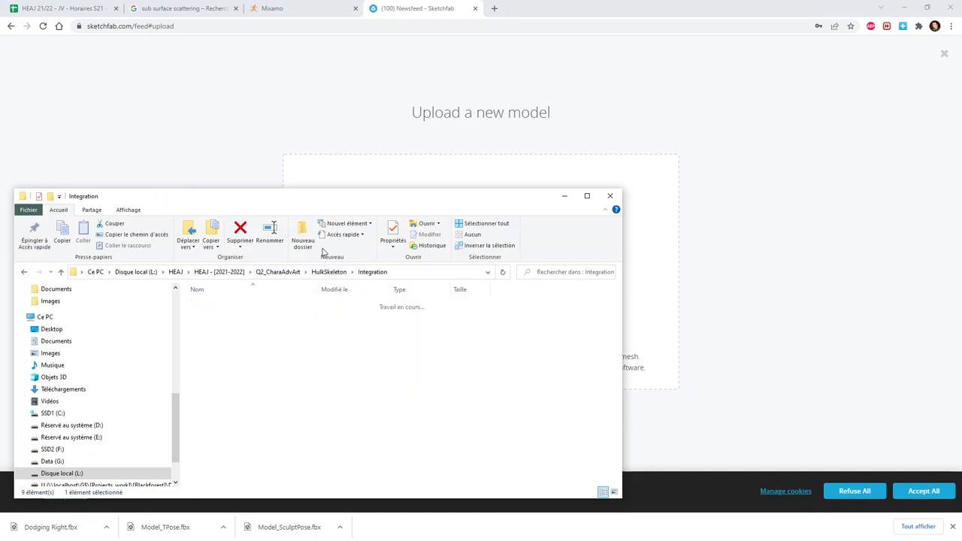
pyautogui.click(602, 492)
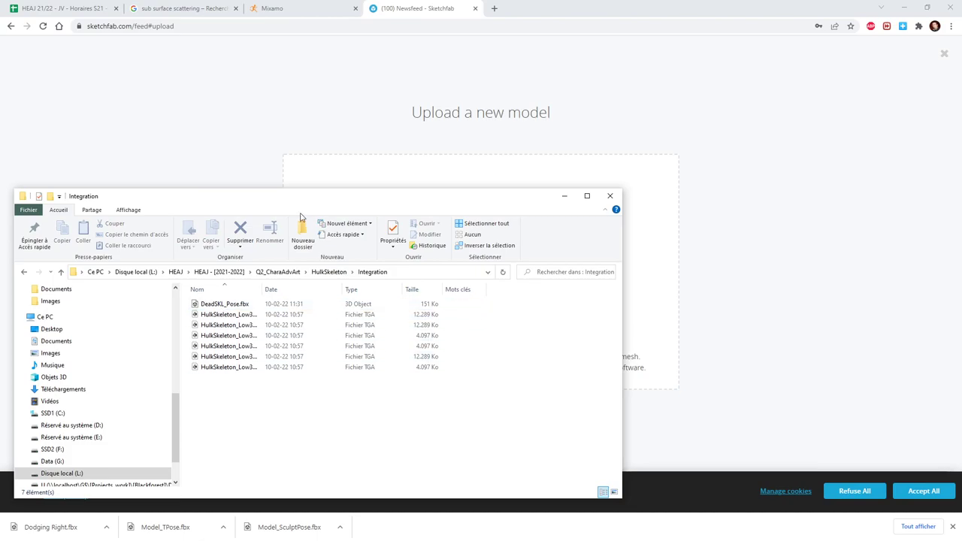
pyautogui.moveTo(304, 203); pyautogui.dragTo(804, 148)
pyautogui.moveTo(722, 249)
pyautogui.mouseDown()
pyautogui.moveTo(635, 280)
pyautogui.moveTo(464, 224)
pyautogui.moveTo(459, 254)
pyautogui.mouseUp()
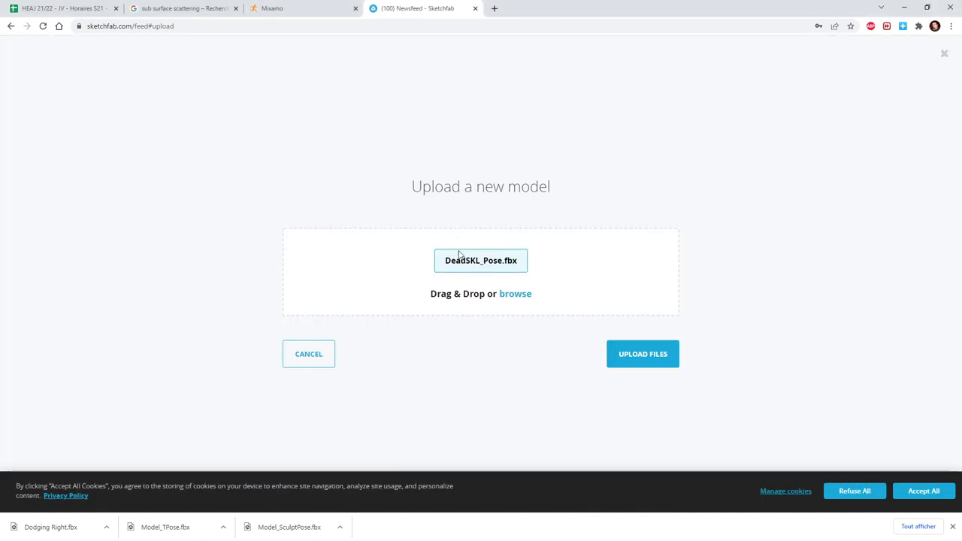
pyautogui.click(646, 359)
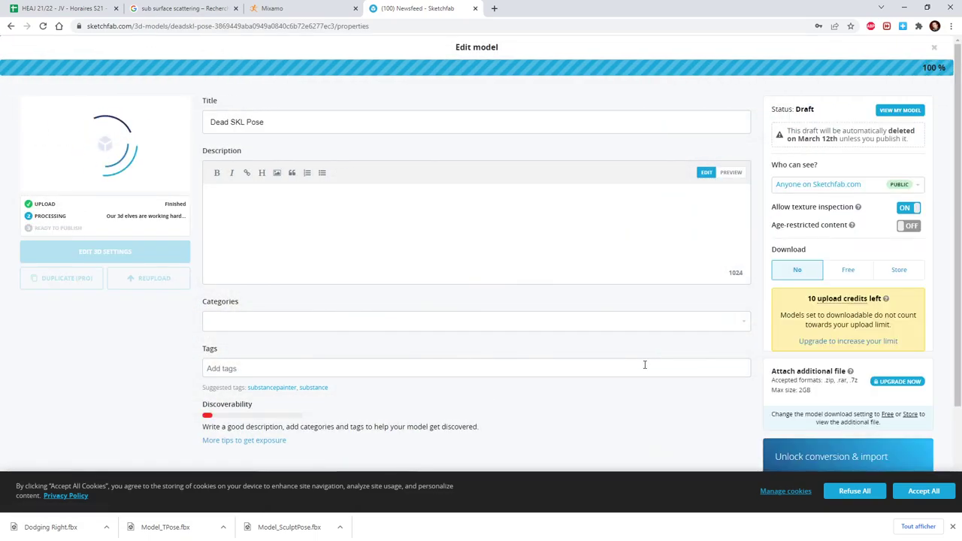
# Step: Enter "Demo Model - HEAJ" as the description of the Dead SKL Pose model
pyautogui.click(243, 196)
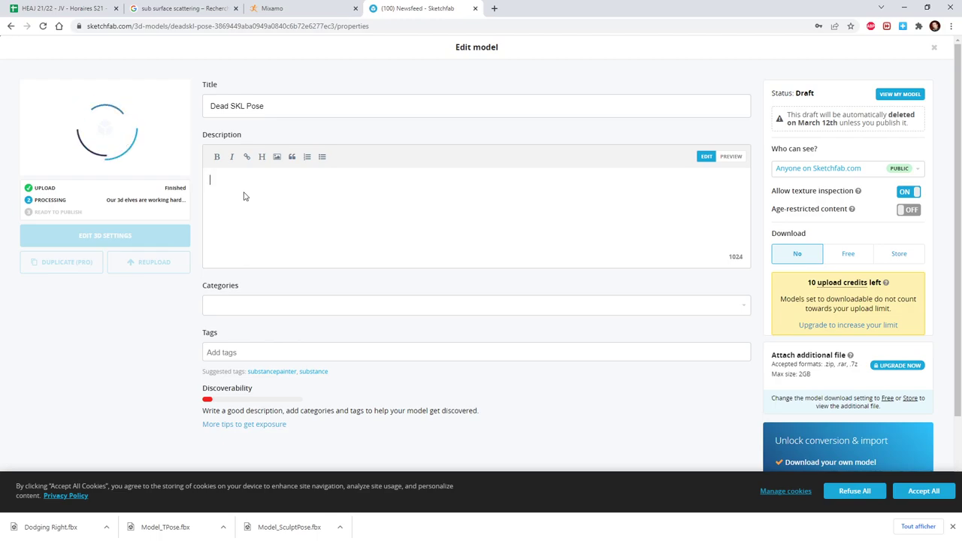
pyautogui.write('Demo Model')
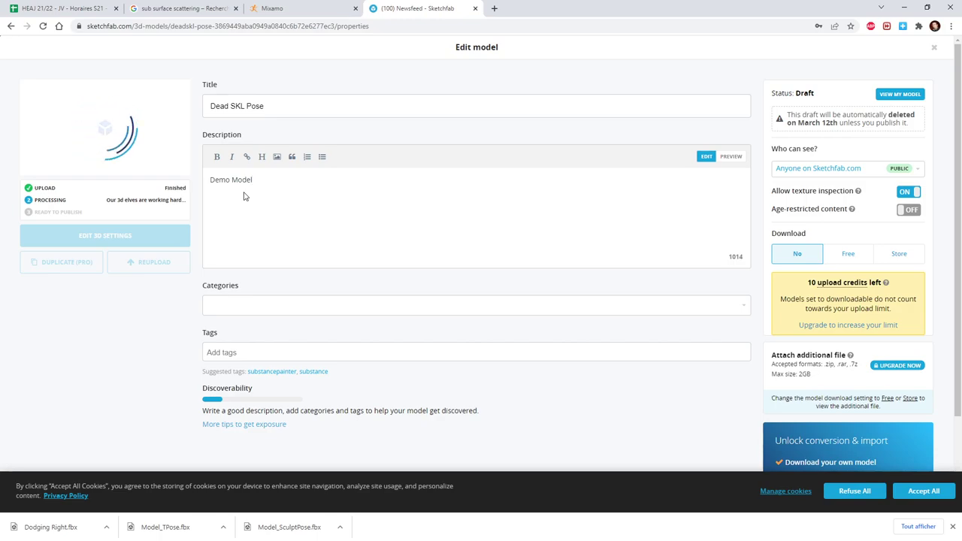
pyautogui.write('- HEAJ')
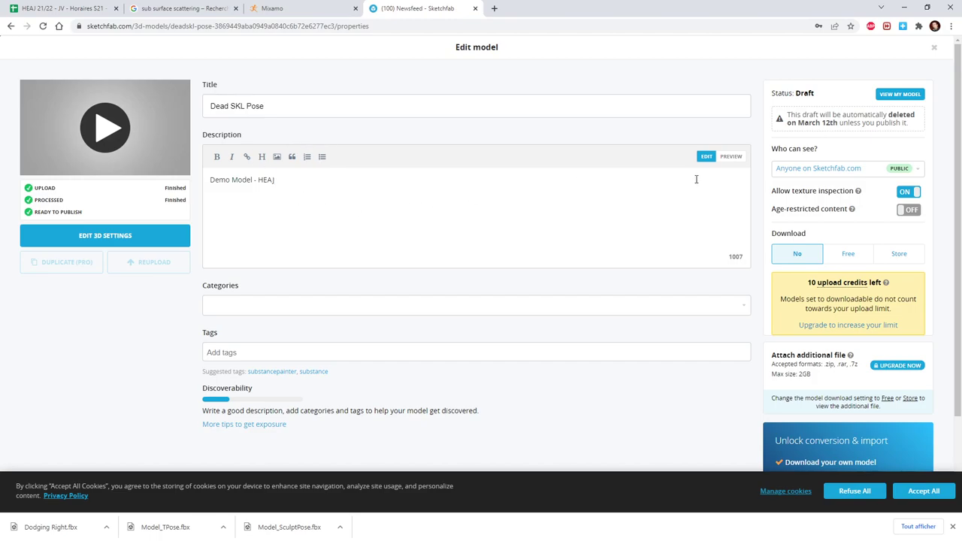
# Step: Open the 3D settings editor for the uploaded Dead SKL Pose draft, leaving its properties page without saving
pyautogui.click(894, 94)
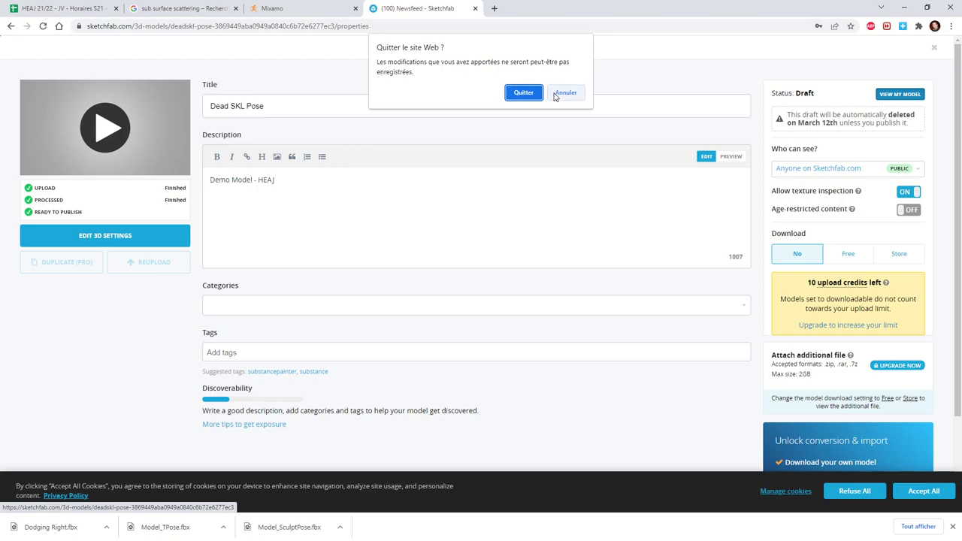
pyautogui.click(555, 94)
pyautogui.click(128, 236)
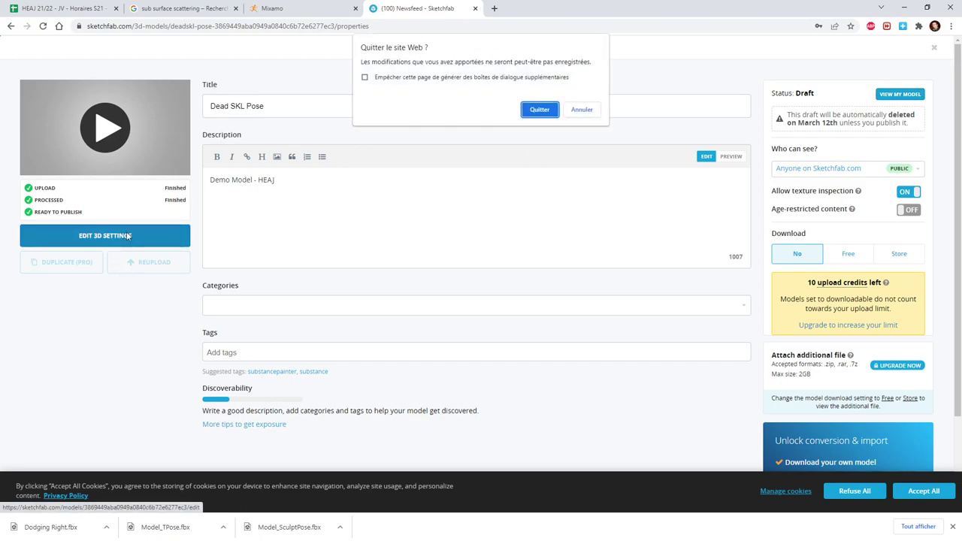
pyautogui.click(538, 111)
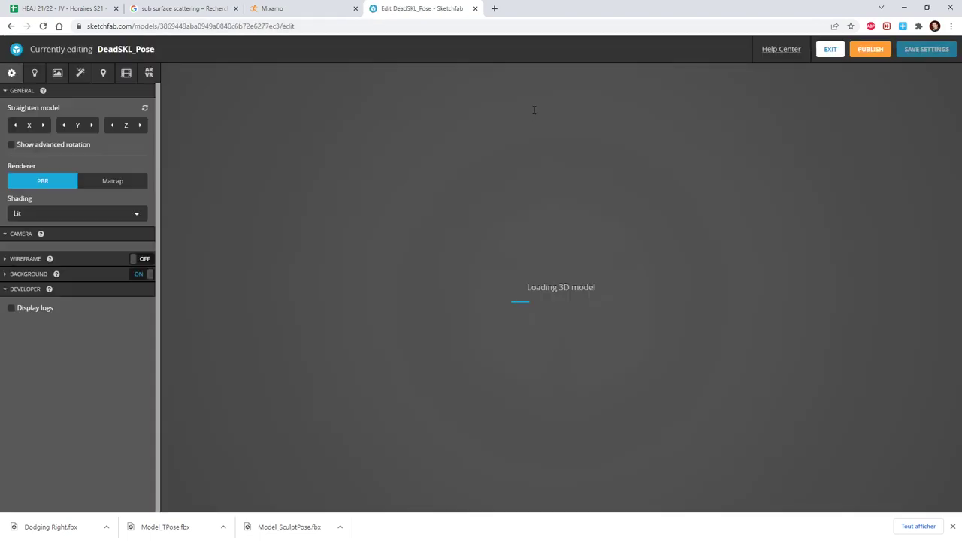